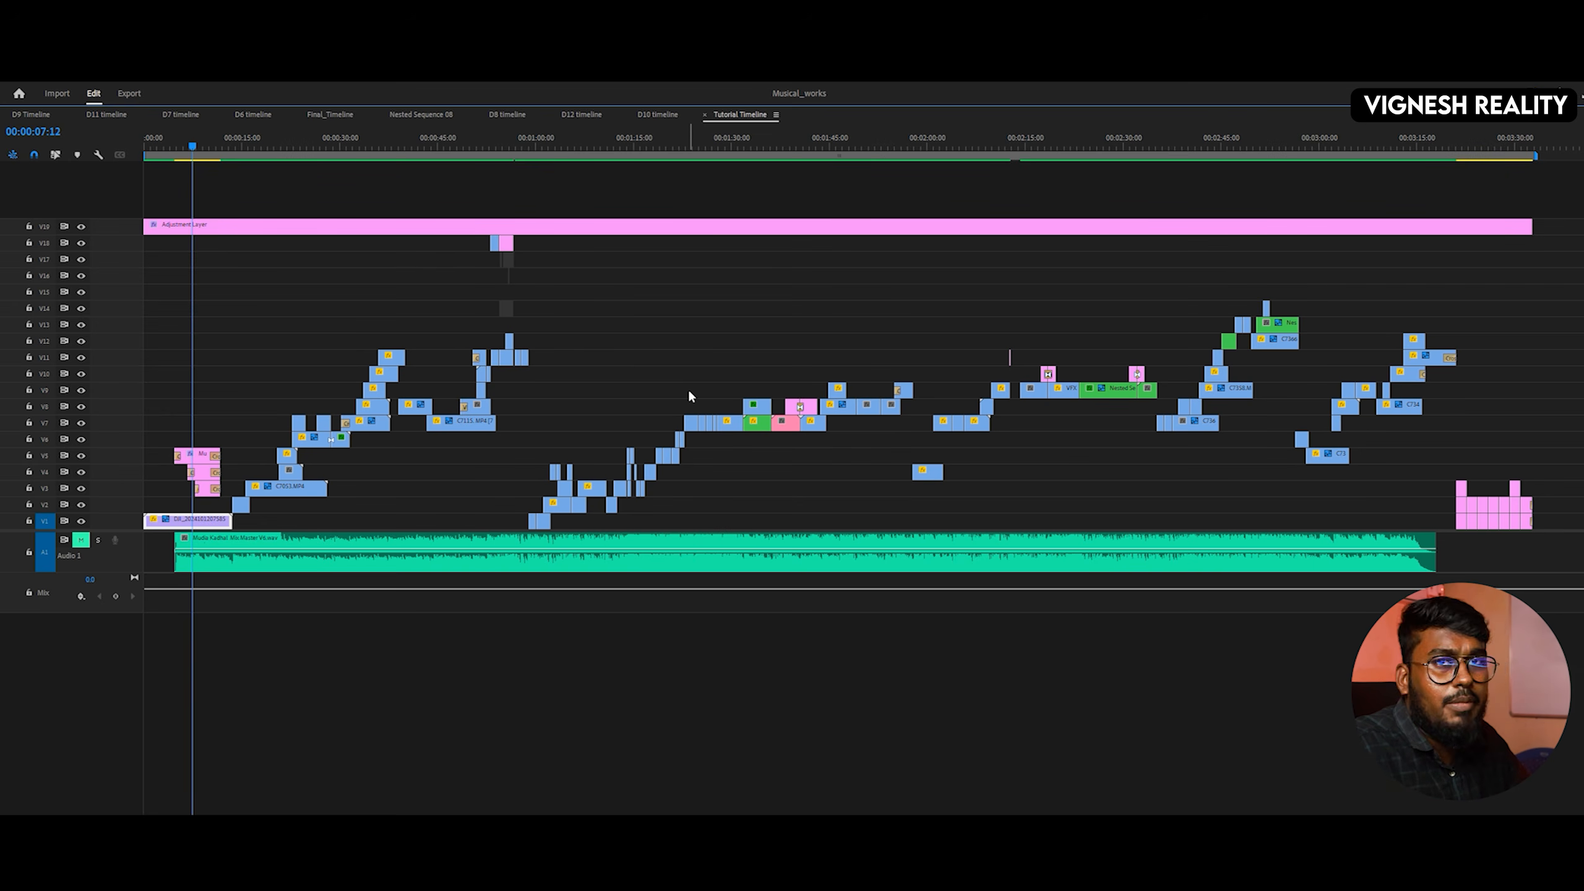
- Compare the full music video timeline with the shot-planning spreadsheet, including the "Mudiaa kadhal ennulae" row and the sections down to BGM 2 Splits
{"action": "left_click_drag", "start_coordinate": [1538, 146], "coordinate": [1175, 190]}
{"action": "left_click_drag", "start_coordinate": [924, 212], "coordinate": [807, 399]}
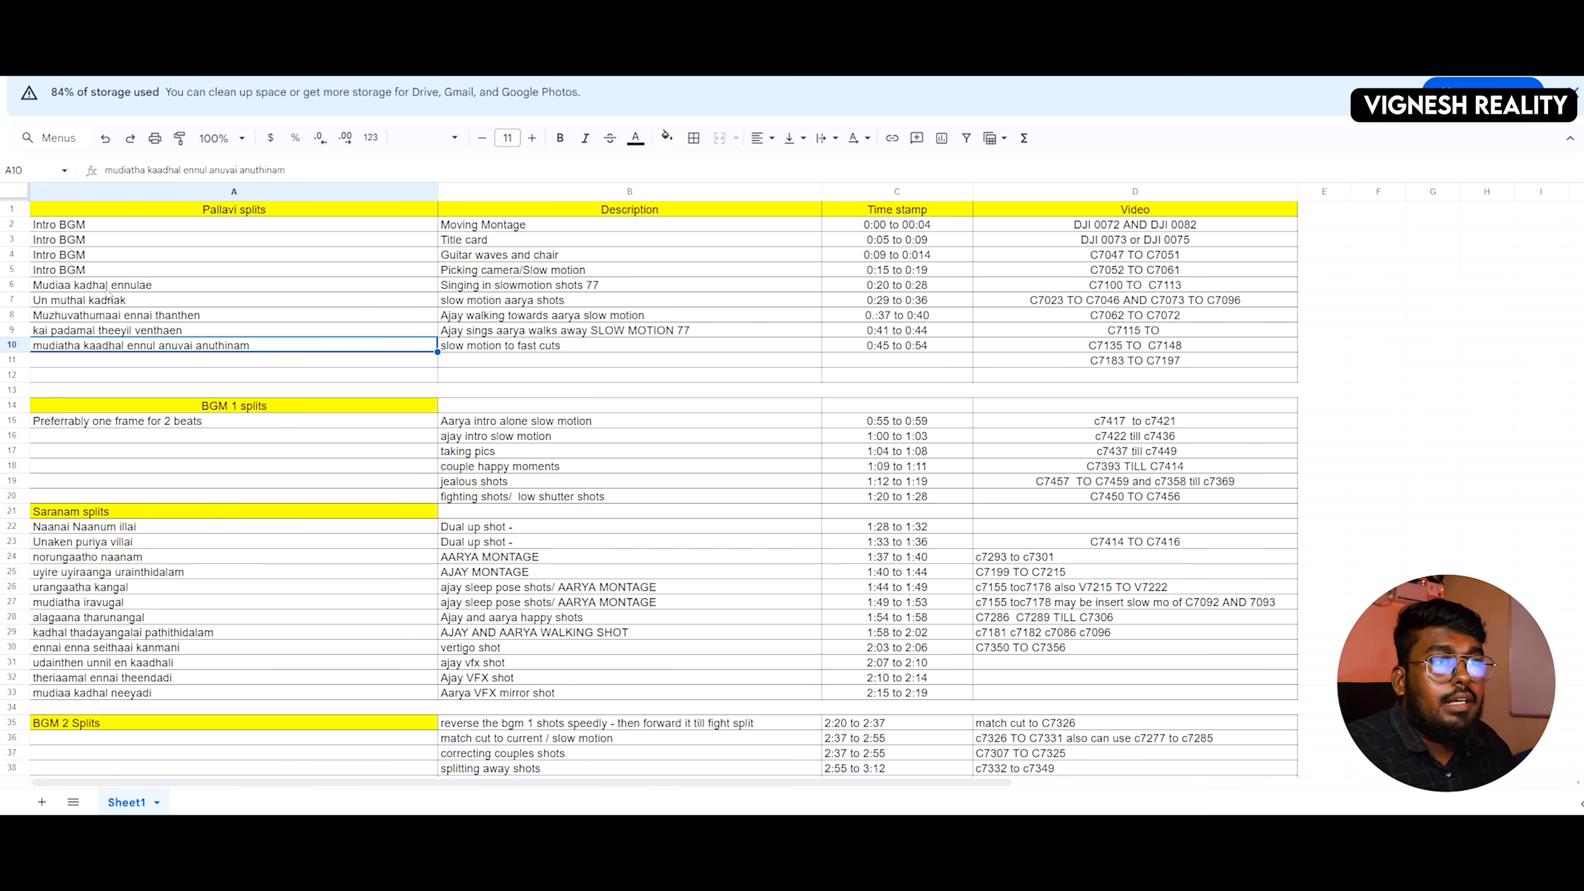
{"action": "left_click", "coordinate": [11, 284]}
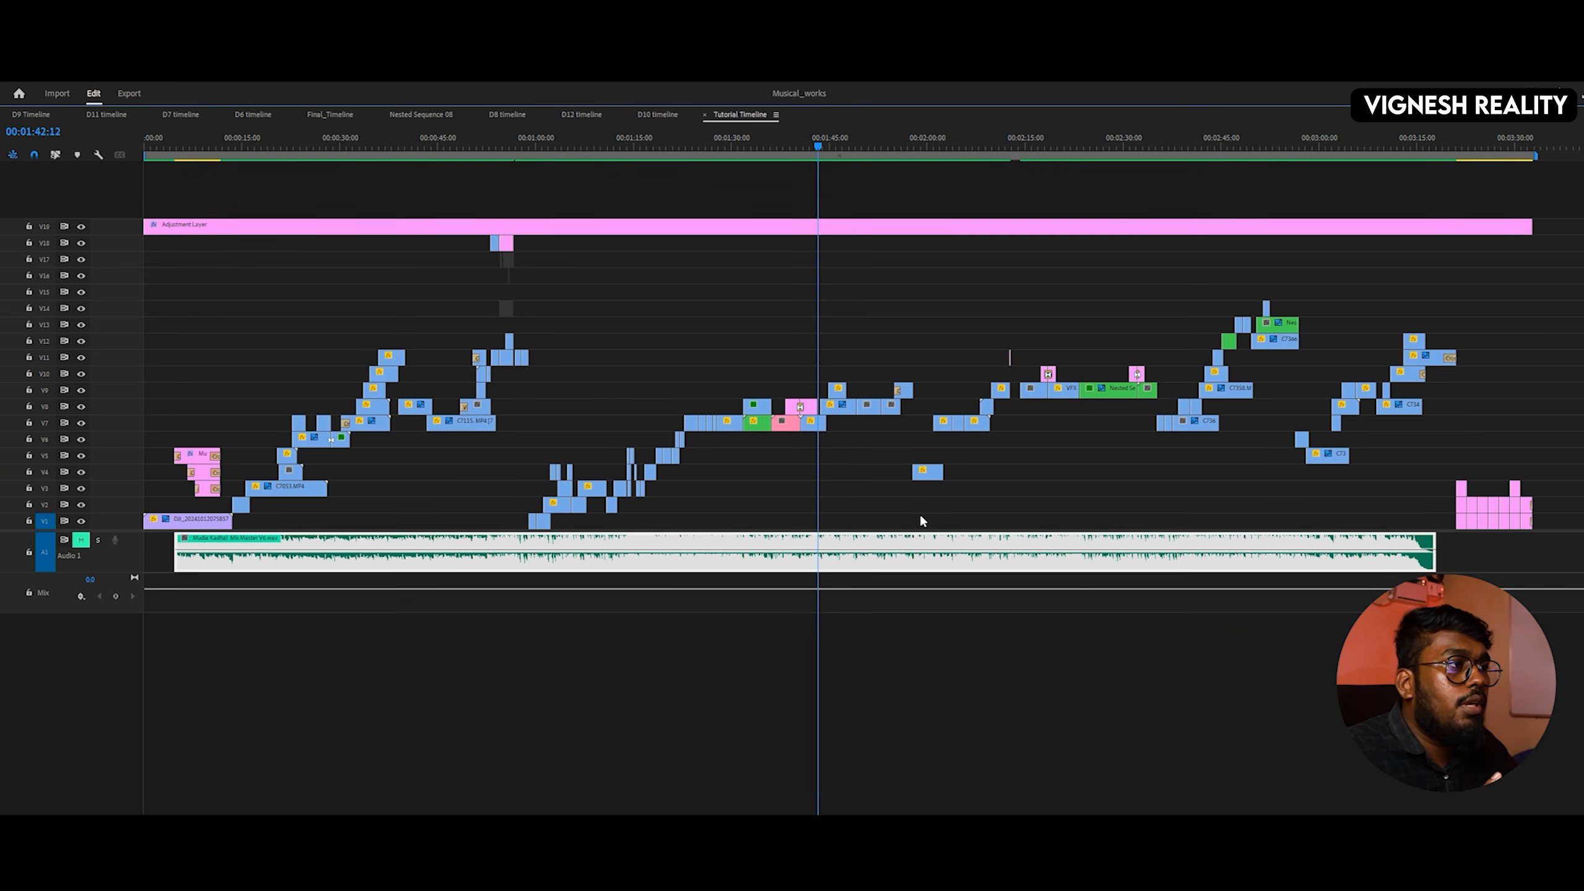
{"action": "left_click_drag", "start_coordinate": [816, 156], "coordinate": [681, 168]}
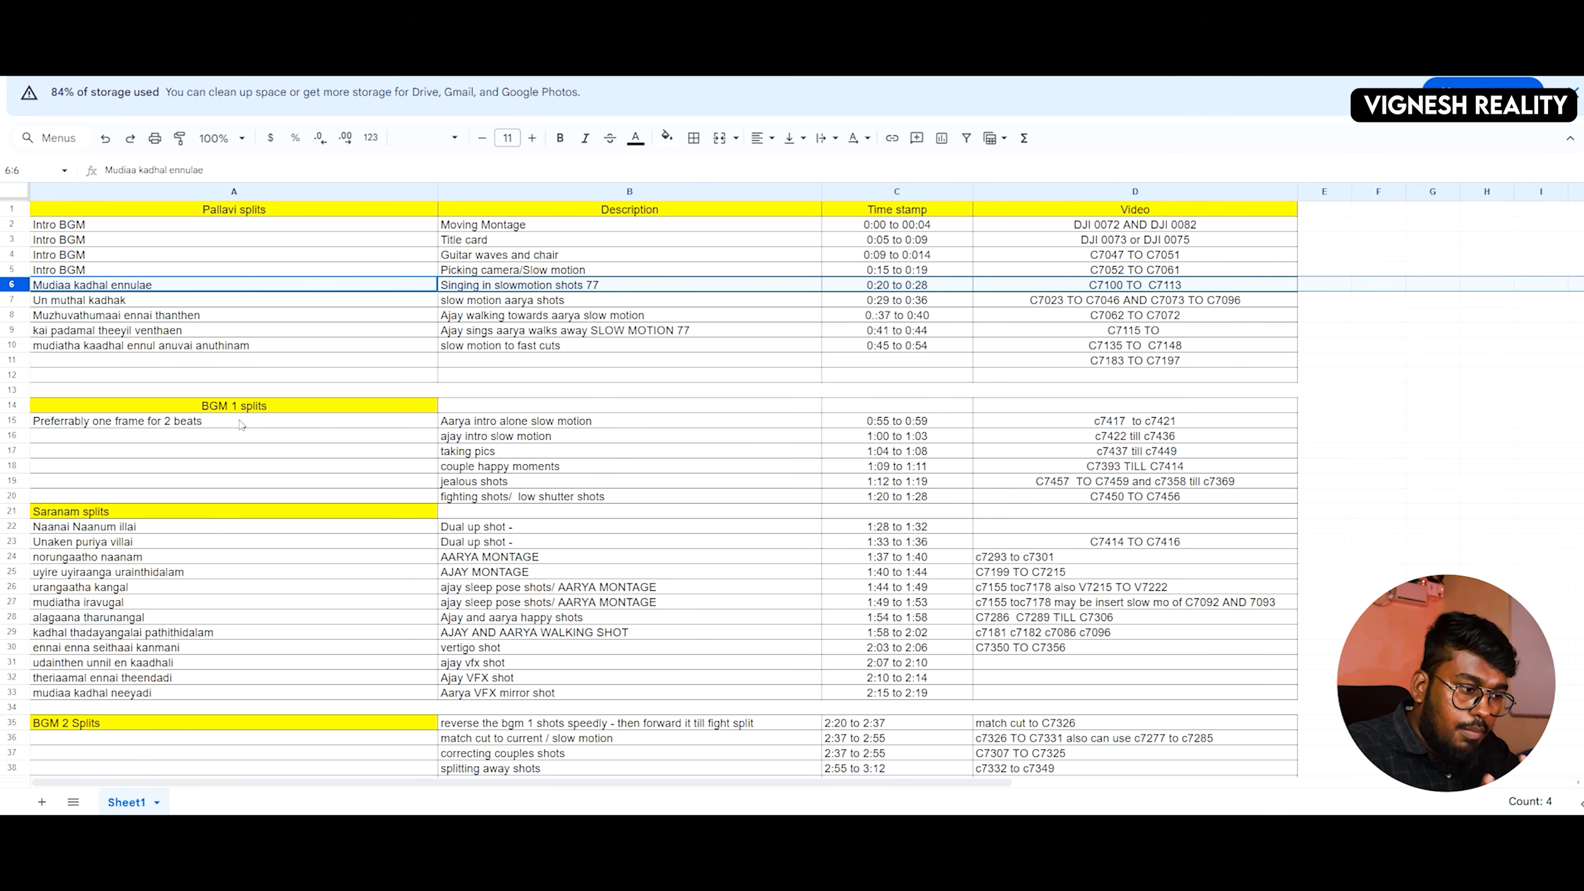
{"action": "scroll", "coordinate": [140, 698], "scroll_direction": "down", "scroll_amount": 2}
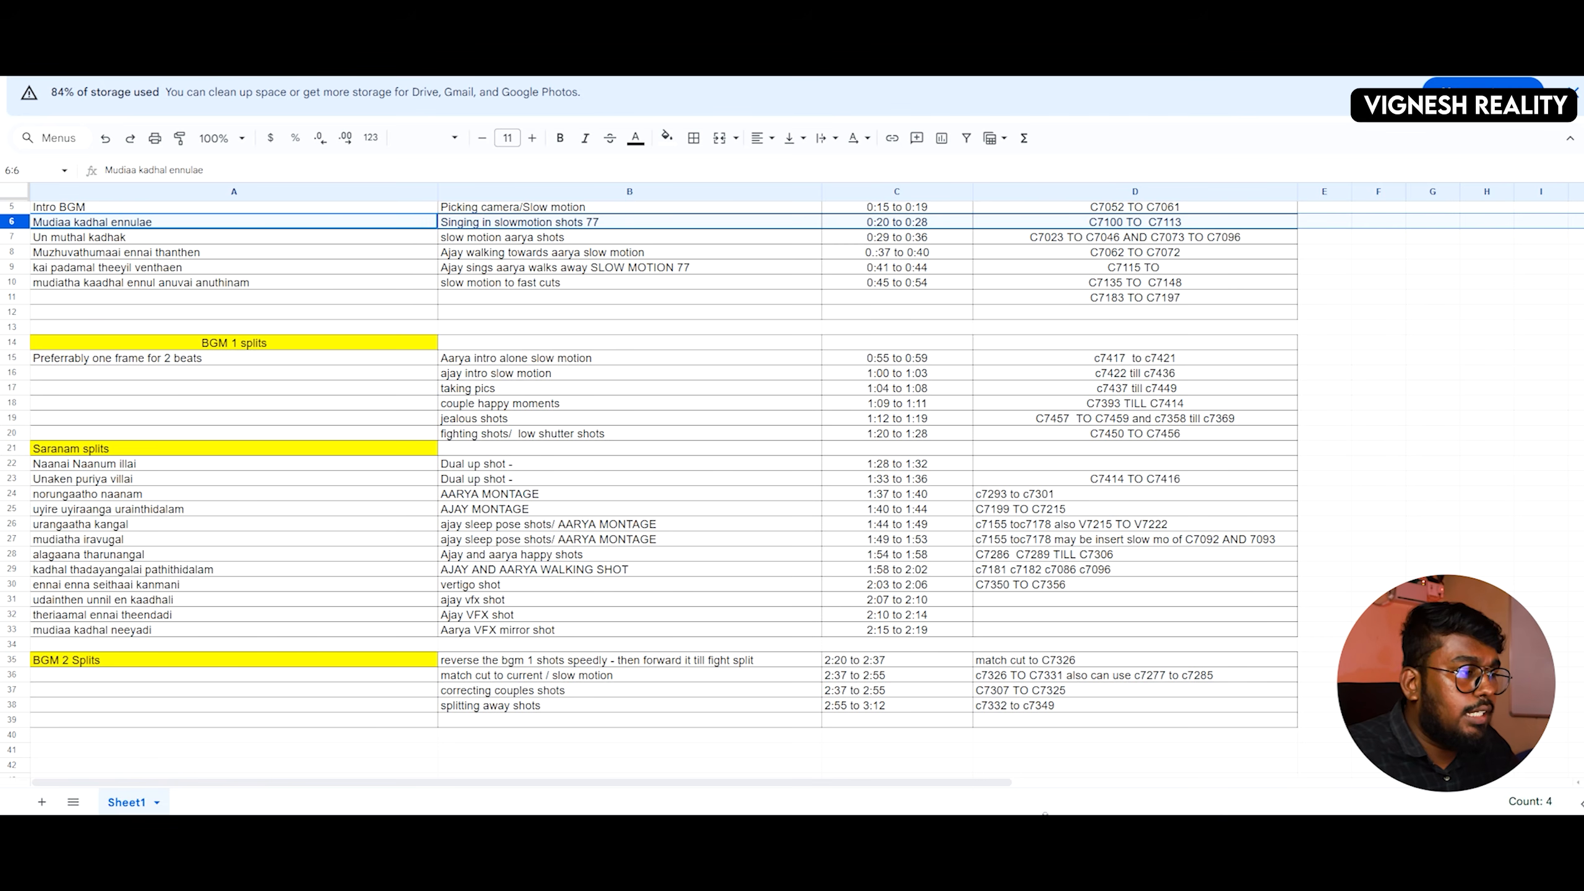
- Restore the full editing workspace from the enlarged timeline and browse the footage in the CLIP bin
{"action": "double_click", "coordinate": [727, 120]}
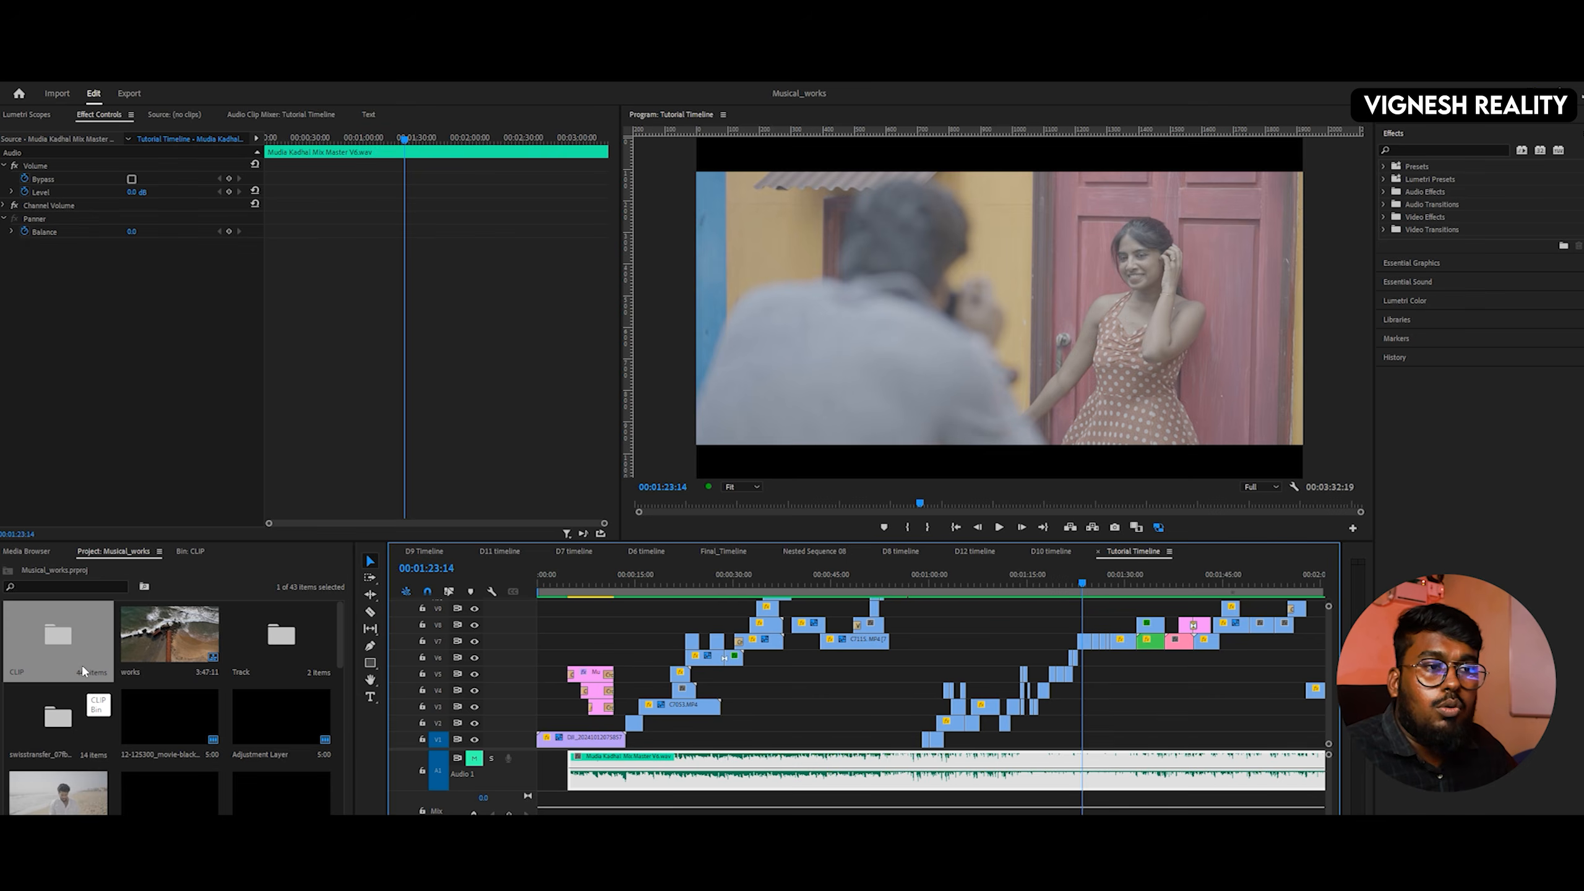
{"action": "double_click", "coordinate": [82, 665]}
{"action": "scroll", "coordinate": [75, 662], "scroll_direction": "down", "scroll_amount": 5}
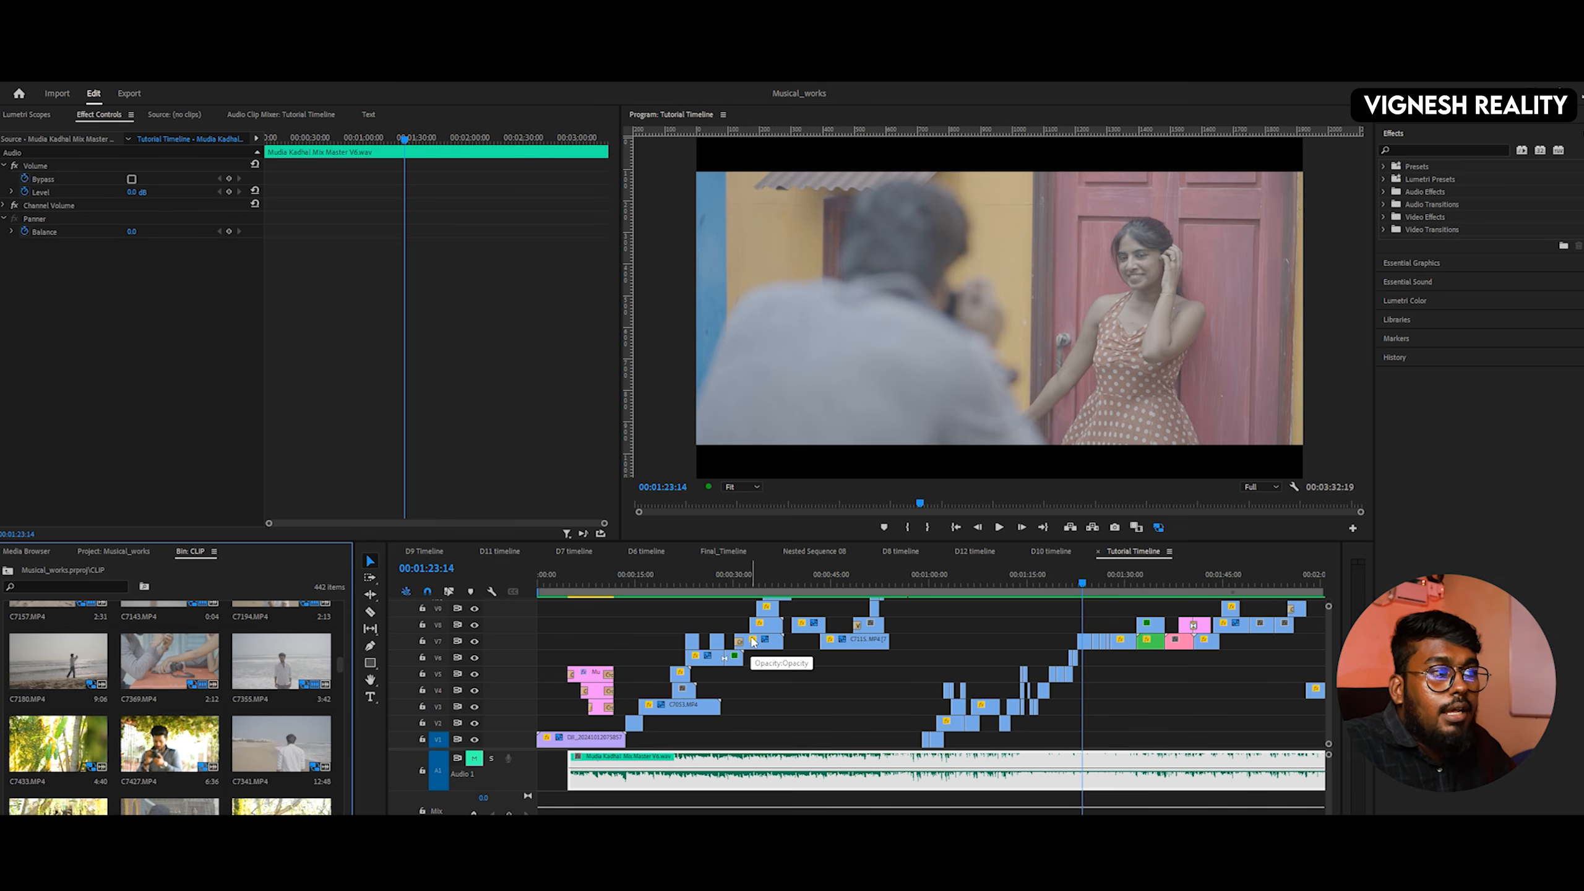
- Scrub through the Tutorial Timeline to review the arranged shots, from the opening half minute to past the three-minute mark
{"action": "left_click", "coordinate": [763, 584]}
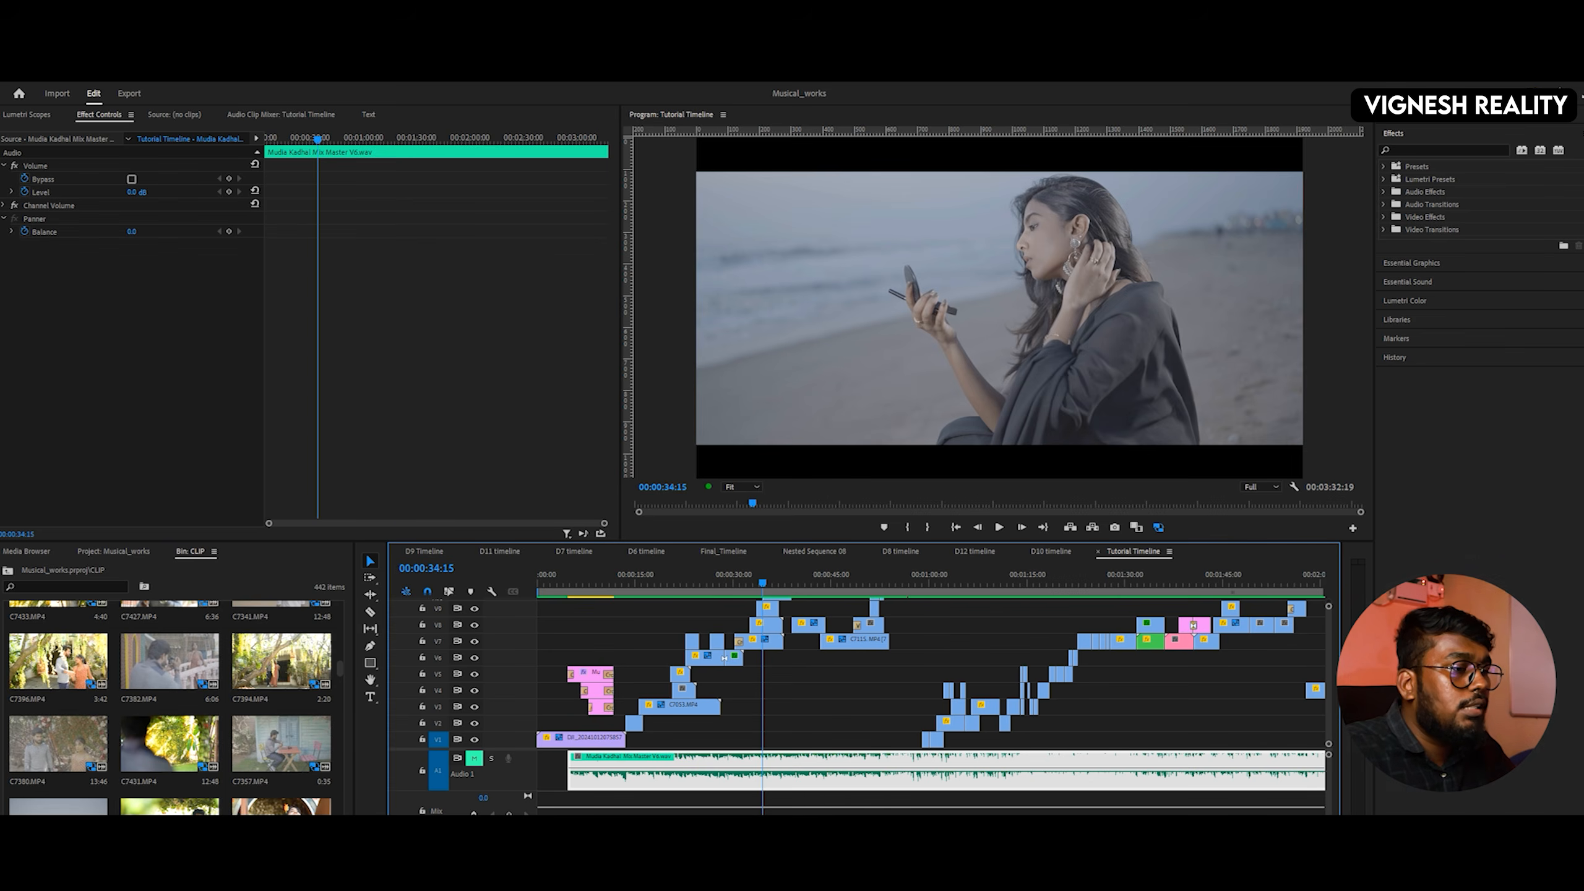
{"action": "scroll", "coordinate": [930, 687], "scroll_direction": "right", "scroll_amount": 10}
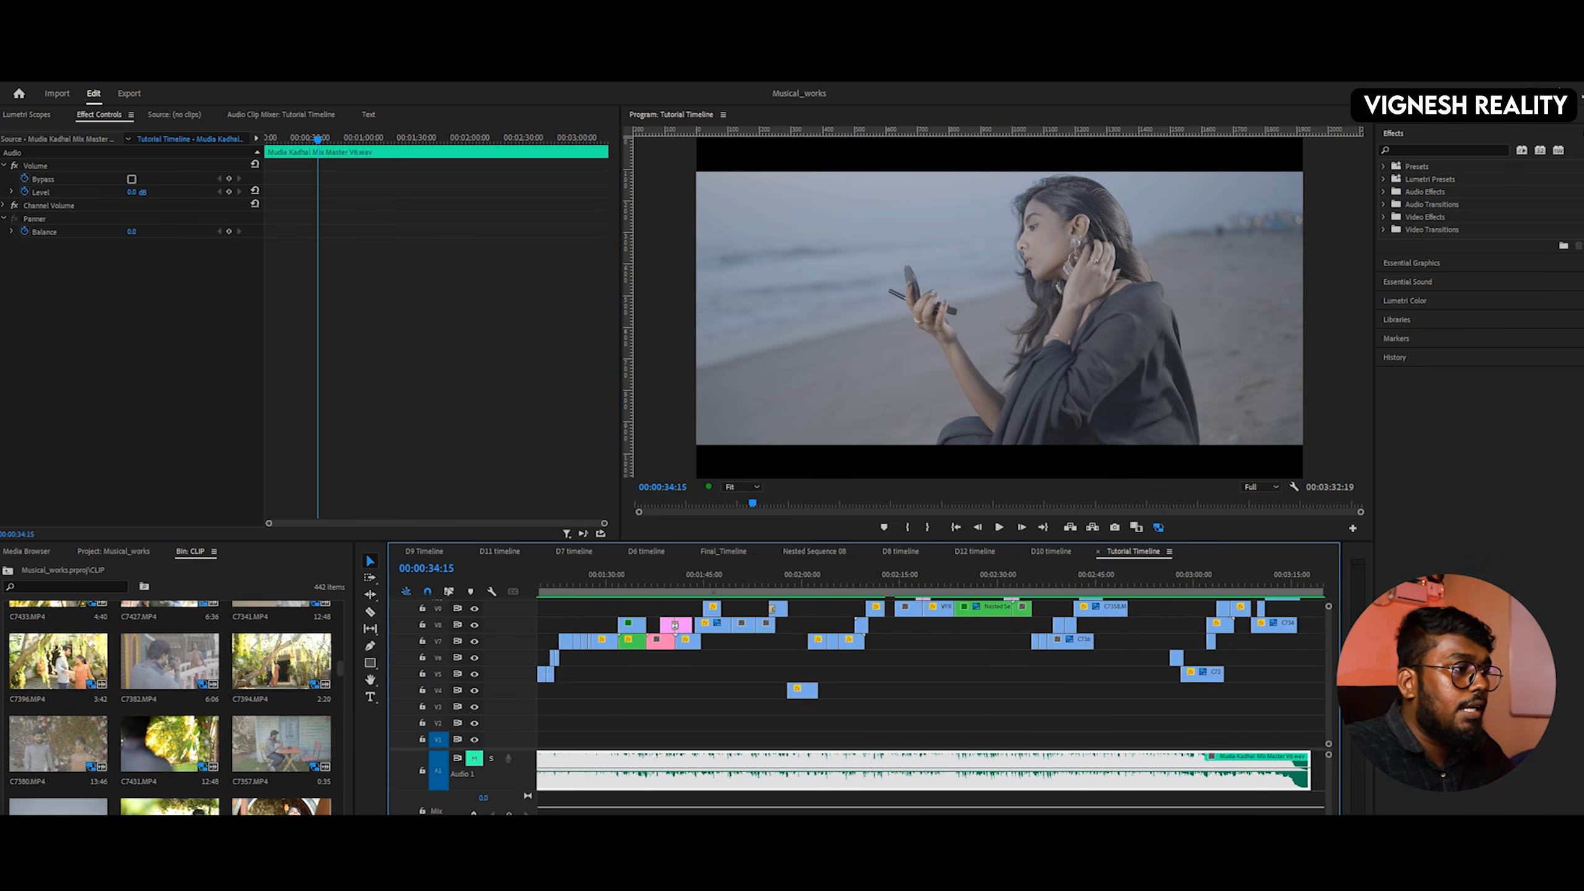
{"action": "mouse_move", "coordinate": [853, 582]}
{"action": "left_mouse_down"}
{"action": "mouse_move", "coordinate": [664, 575]}
{"action": "mouse_move", "coordinate": [856, 556]}
{"action": "left_mouse_up"}
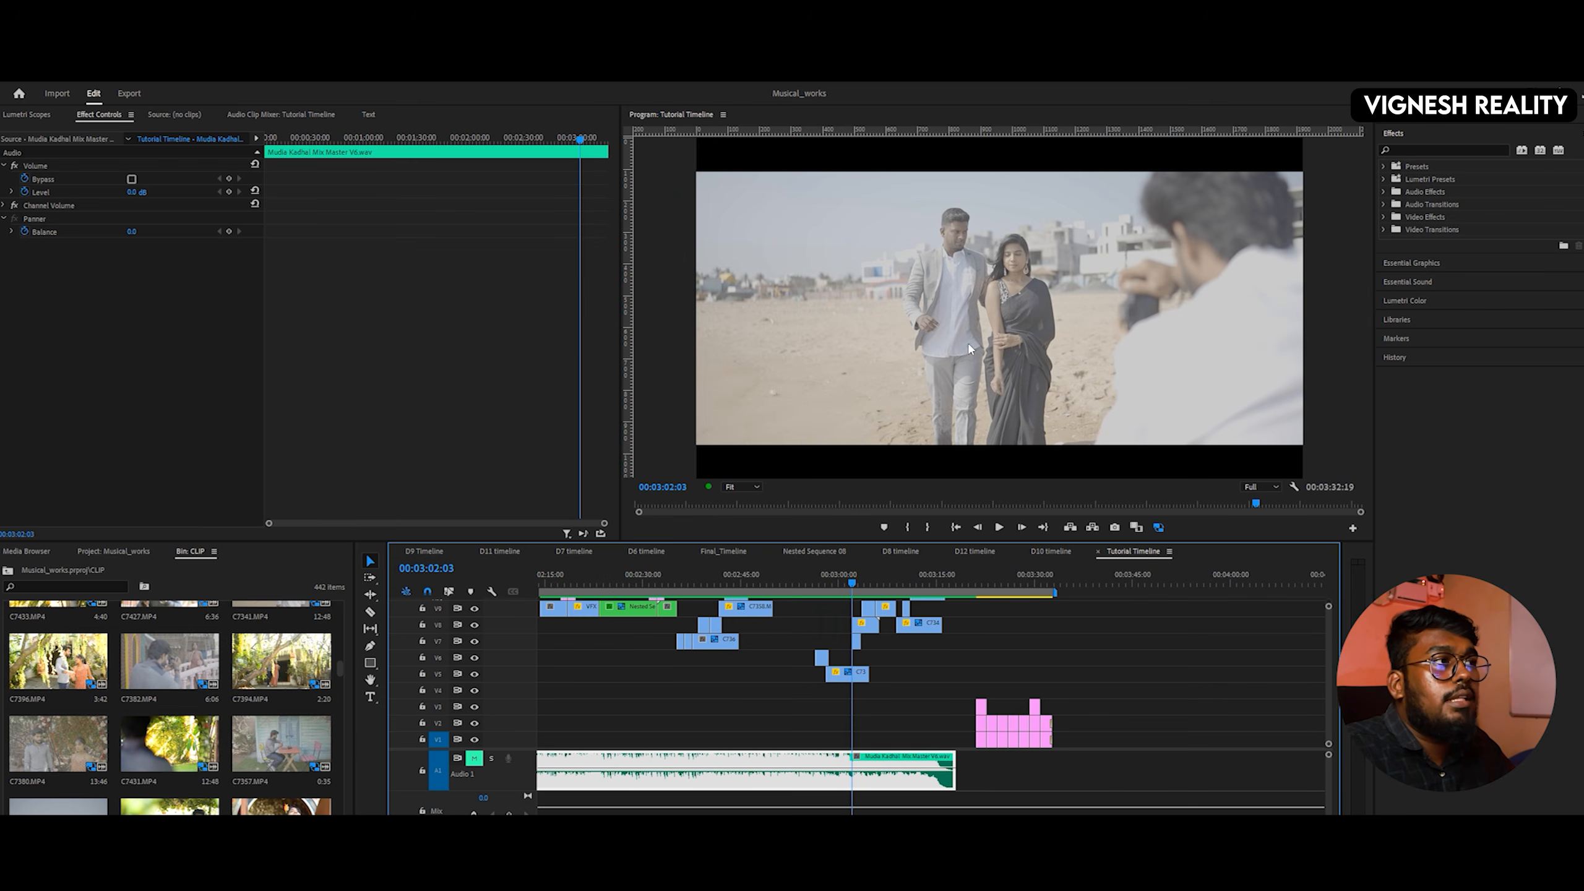
{"action": "left_click_drag", "start_coordinate": [659, 577], "coordinate": [854, 582]}
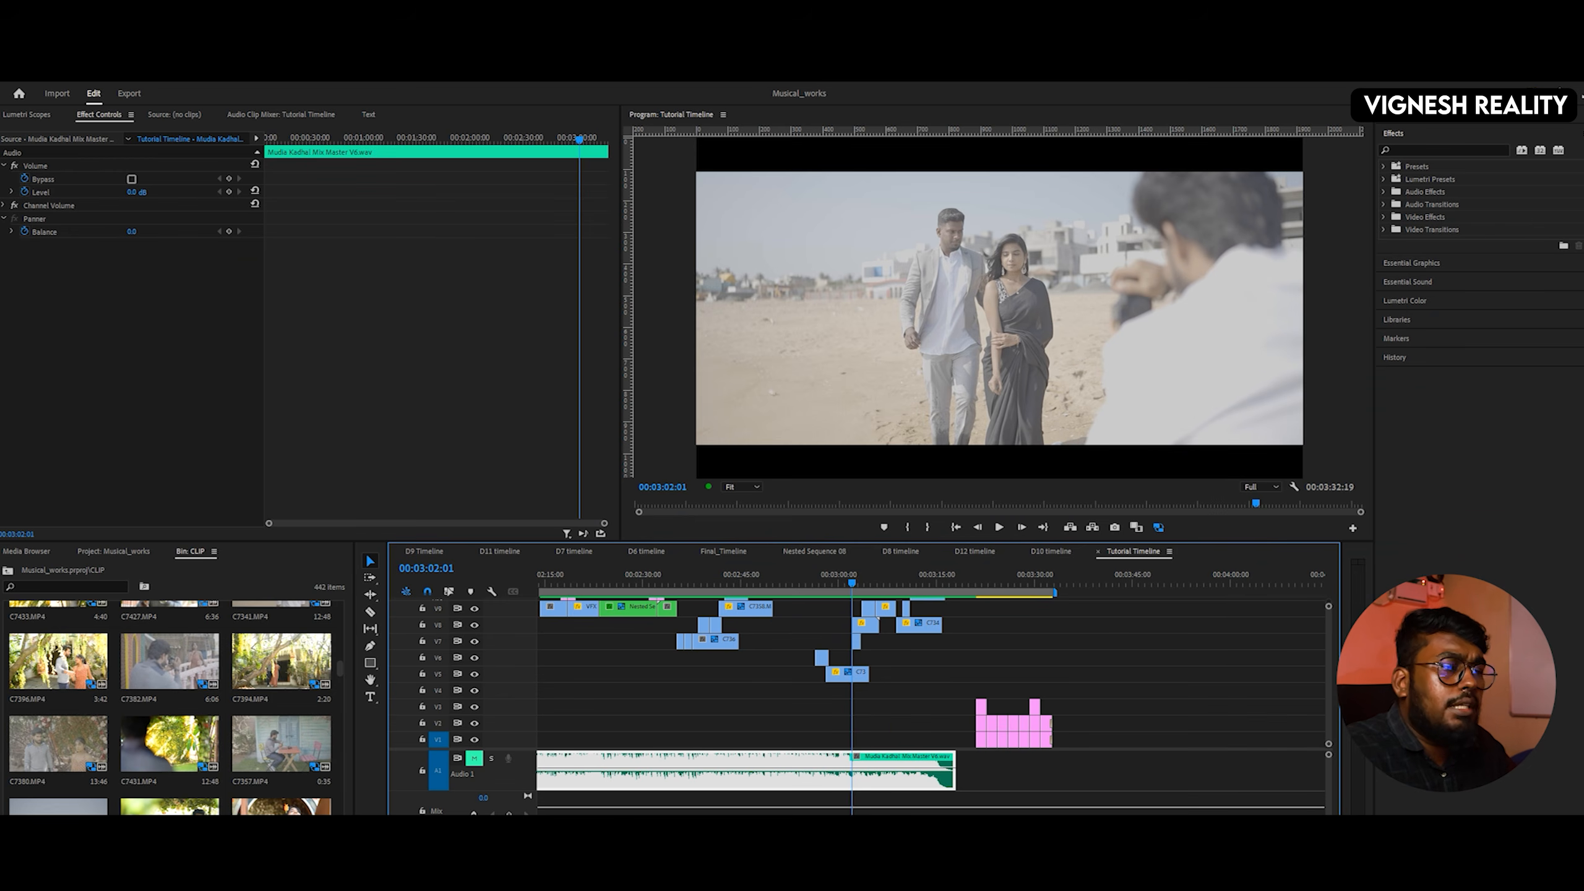
{"action": "scroll", "coordinate": [931, 686], "scroll_direction": "up", "scroll_amount": 1}
{"action": "key", "text": "minus"}
{"action": "key", "text": "minus"}
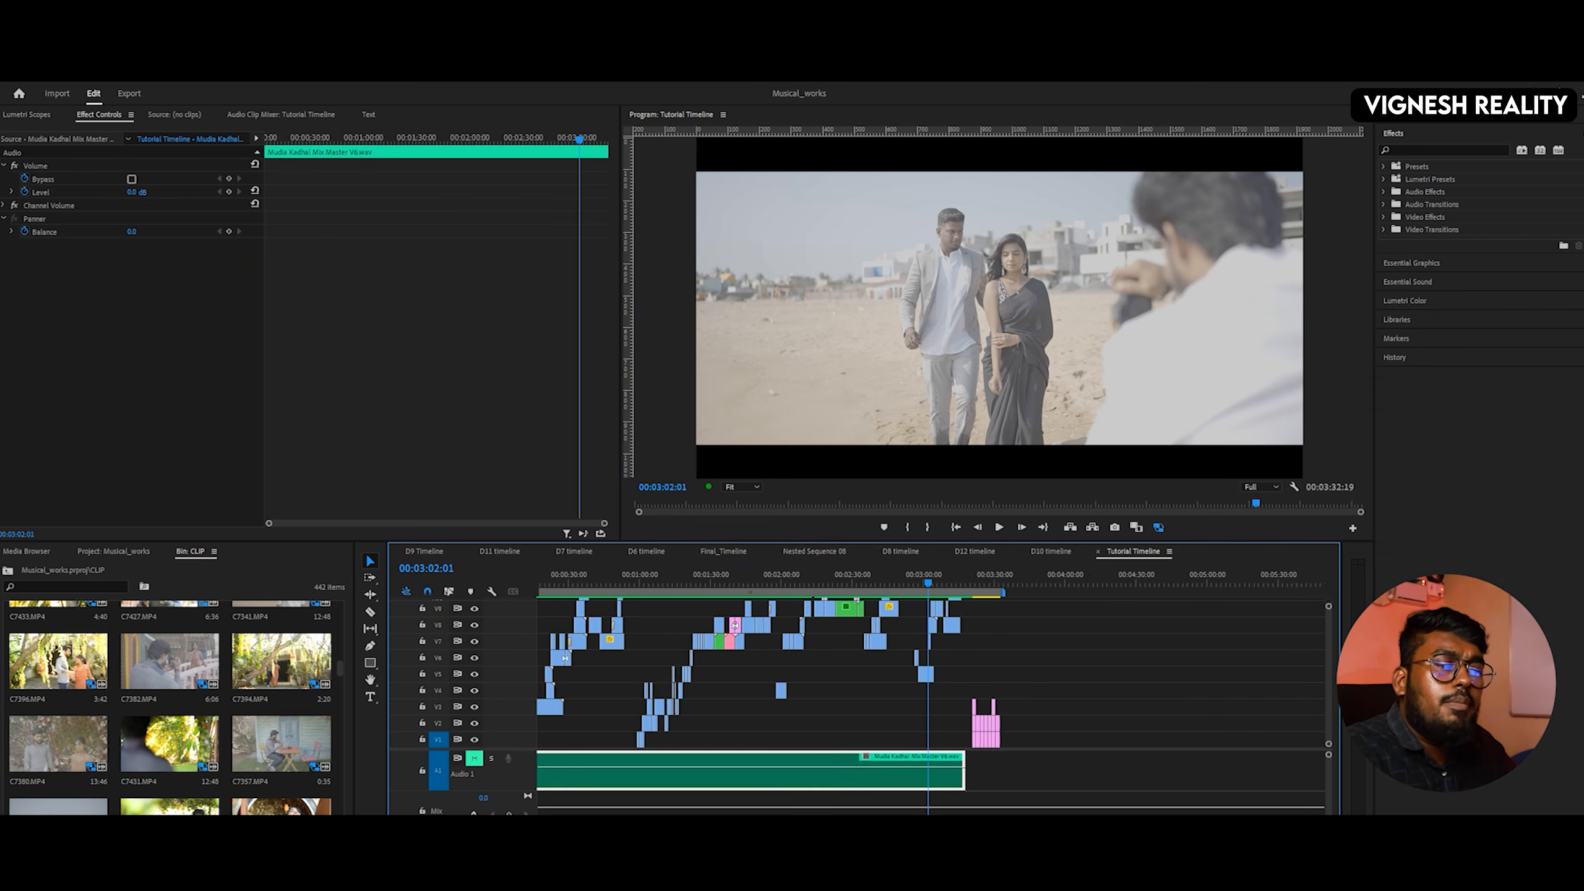
{"action": "key", "text": "minus"}
{"action": "left_click", "coordinate": [582, 586]}
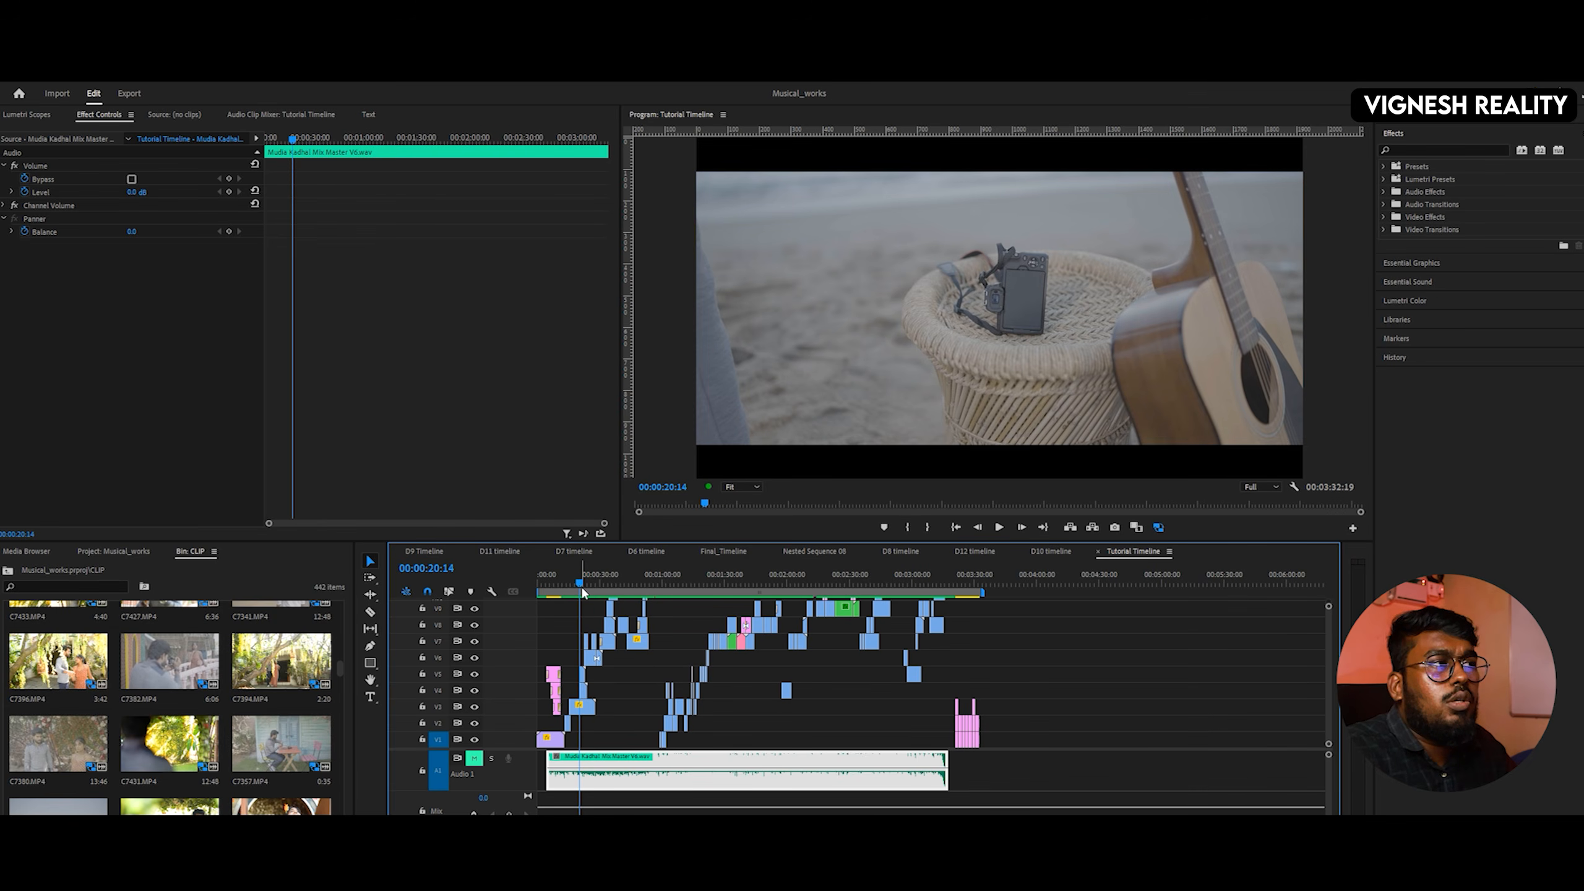
{"action": "left_click_drag", "start_coordinate": [1329, 607], "coordinate": [1329, 604]}
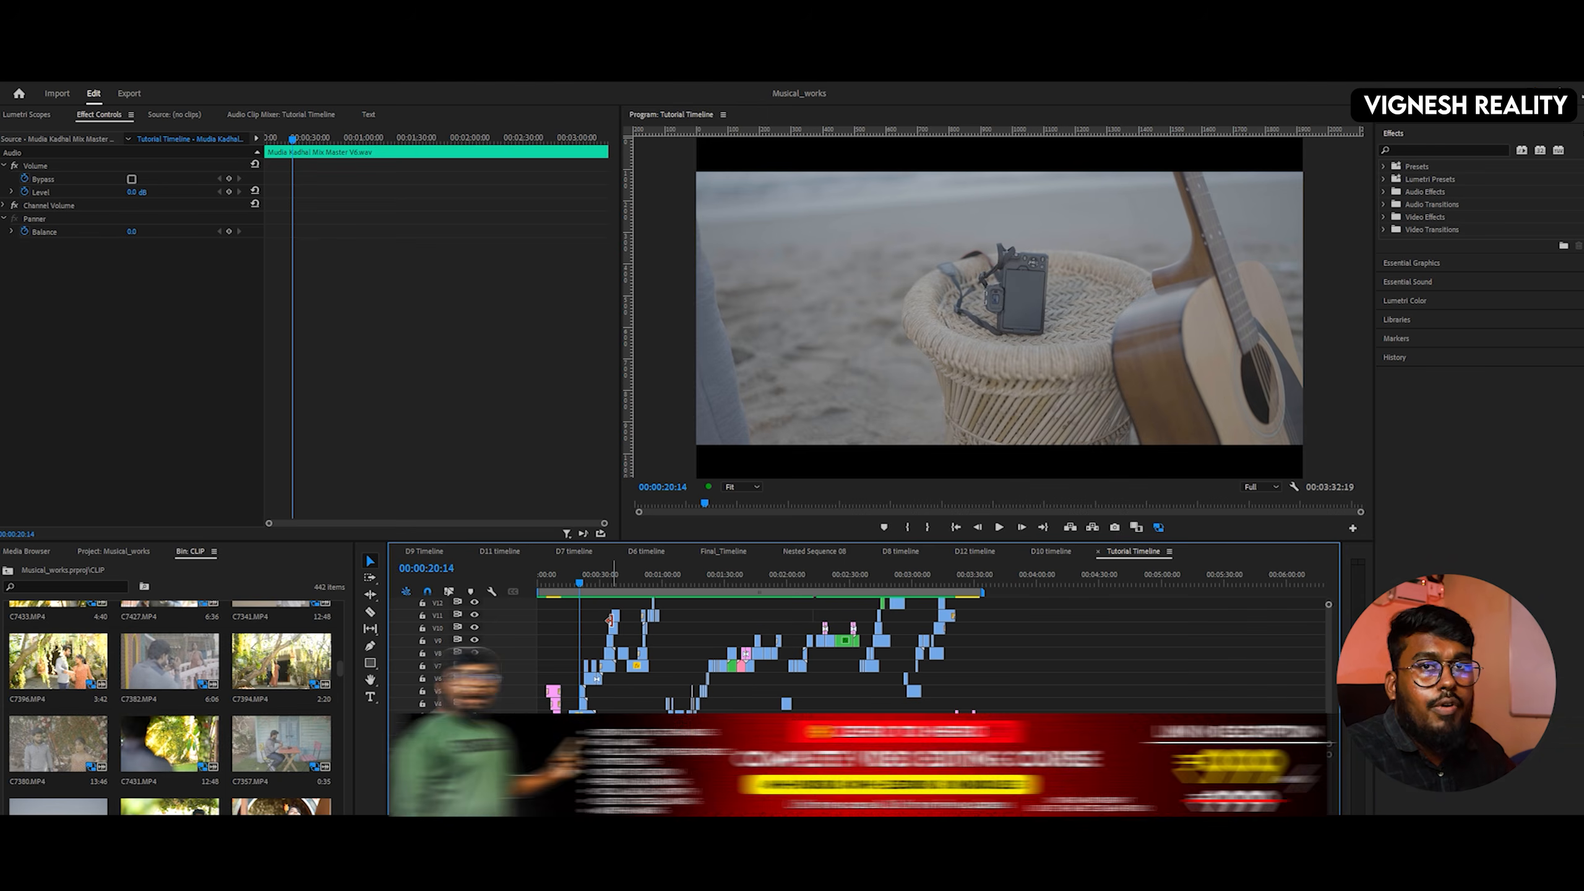
{"action": "left_click_drag", "start_coordinate": [584, 590], "coordinate": [592, 597]}
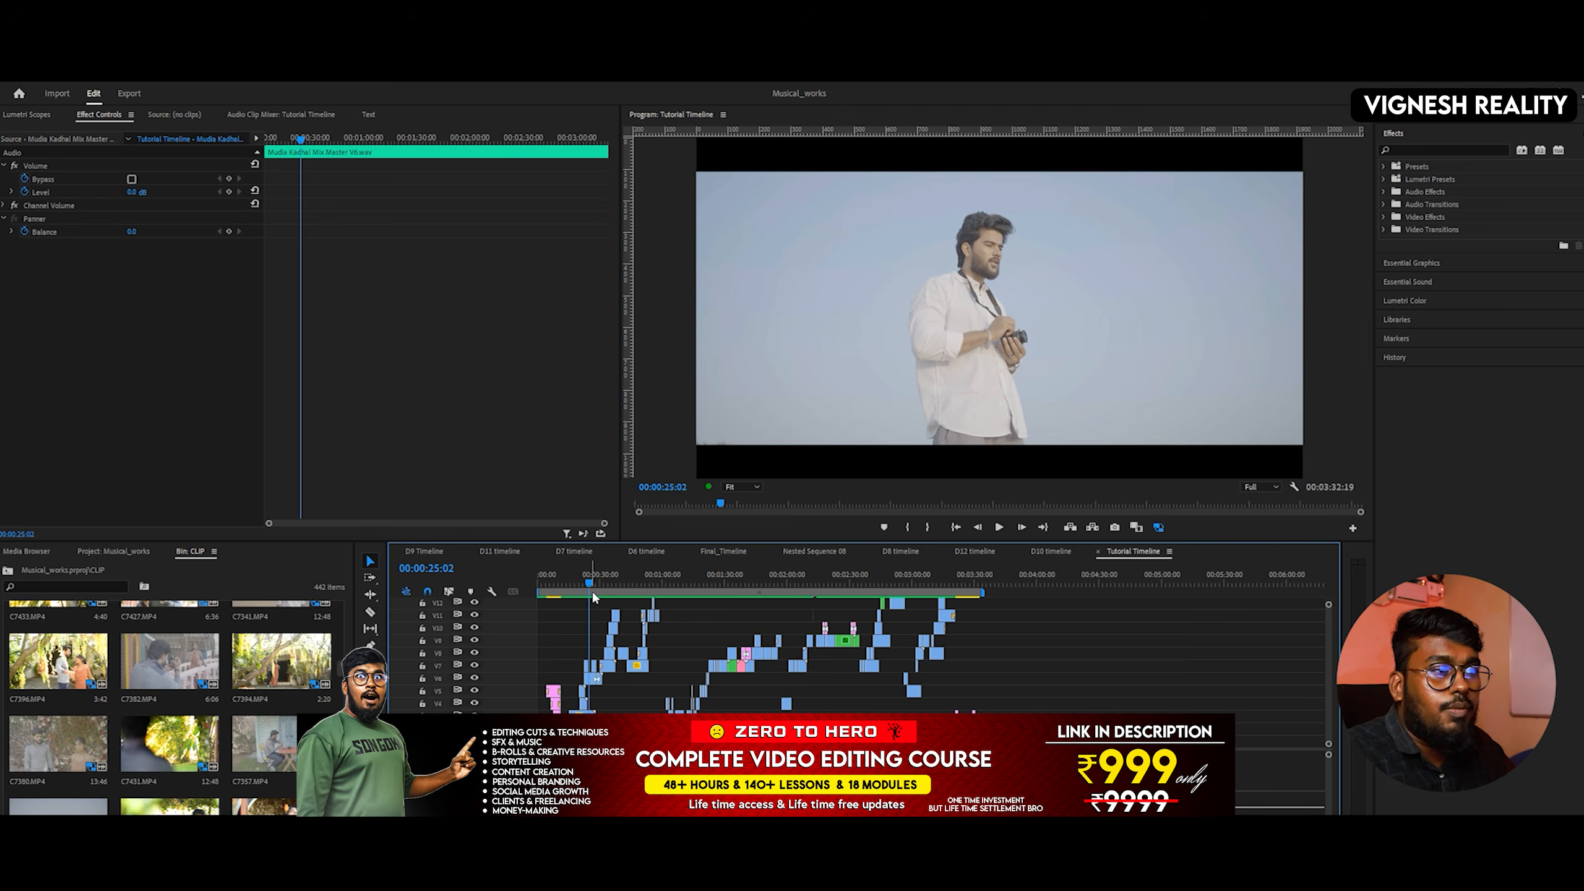
{"action": "left_click", "coordinate": [621, 584]}
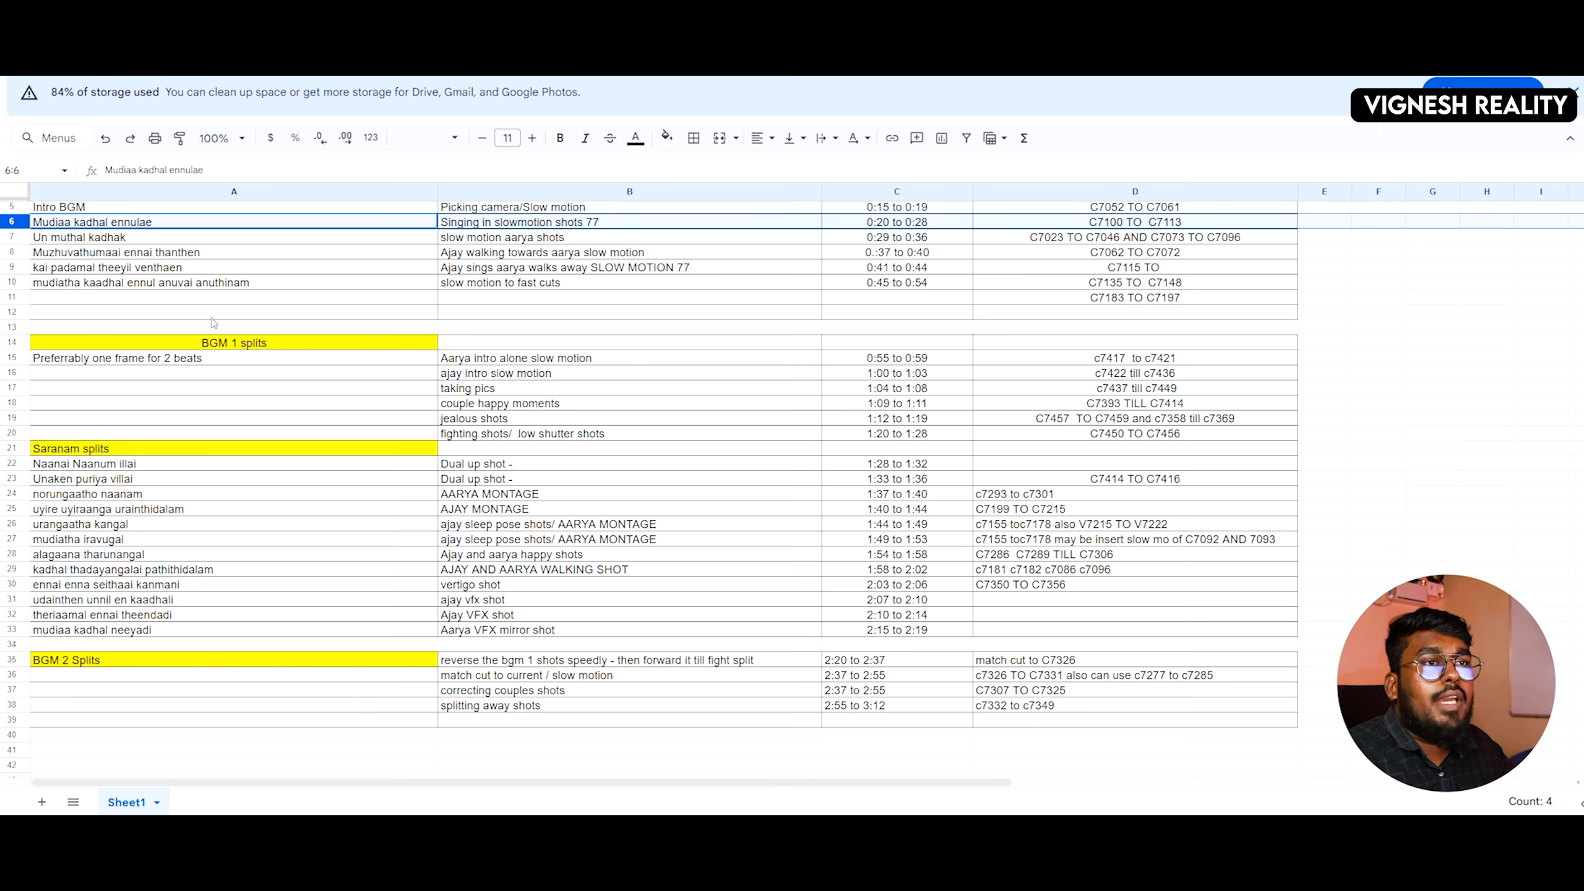
- In the shot-planning spreadsheet, fill the four Intro BGM rows, A2:D5, with green
{"action": "scroll", "coordinate": [191, 348], "scroll_direction": "up", "scroll_amount": 2}
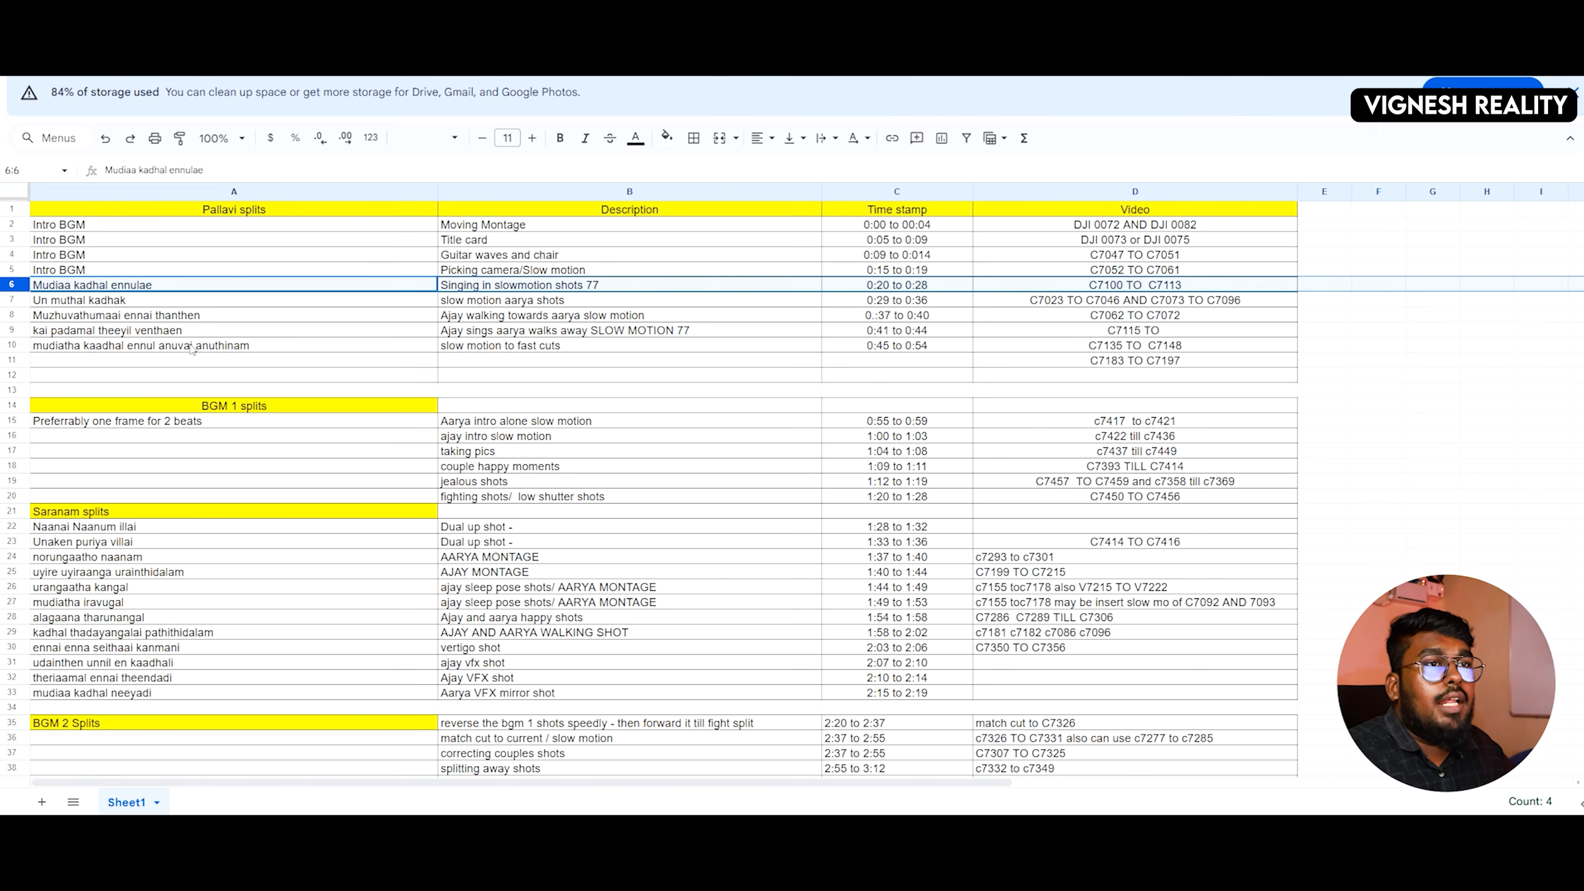
{"action": "left_click_drag", "start_coordinate": [74, 226], "coordinate": [83, 273]}
{"action": "left_click", "coordinate": [84, 298]}
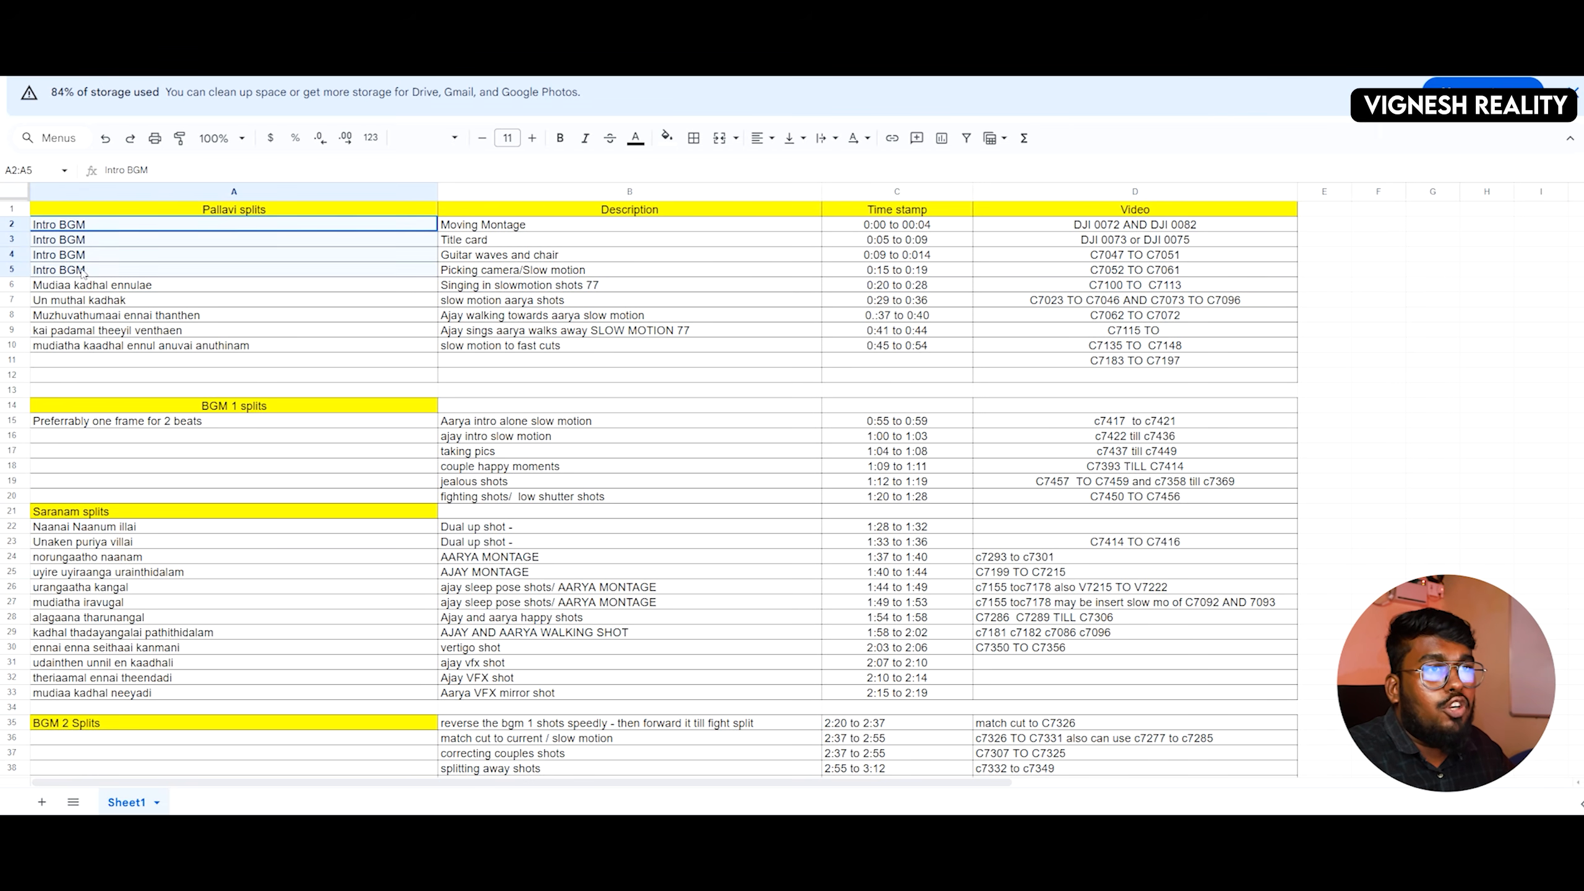
{"action": "left_click", "coordinate": [383, 348]}
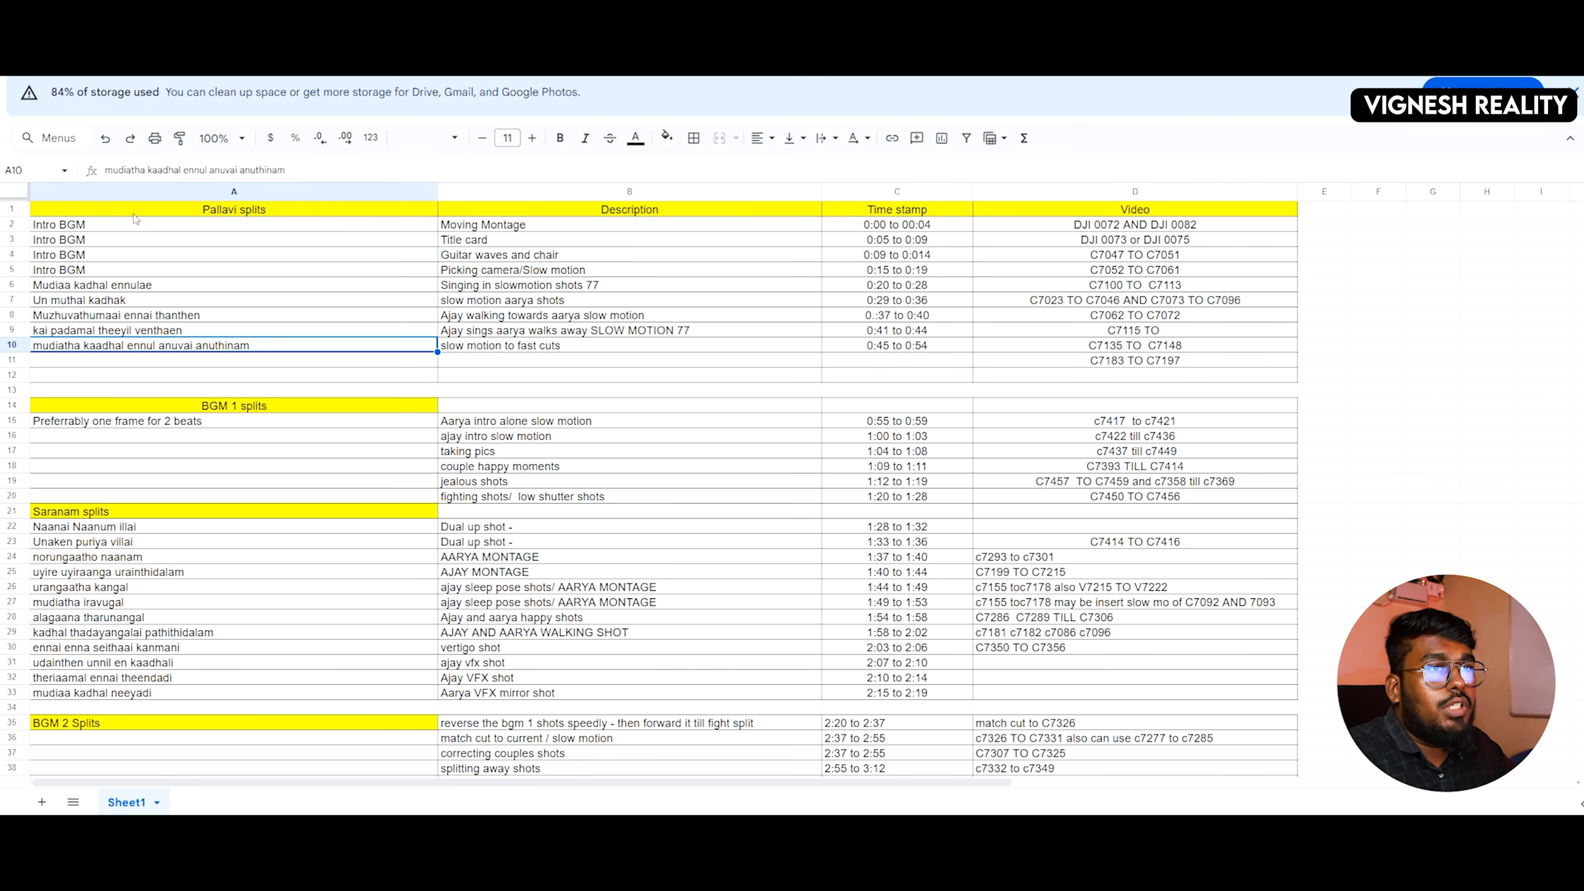
{"action": "left_click_drag", "start_coordinate": [67, 228], "coordinate": [1158, 270]}
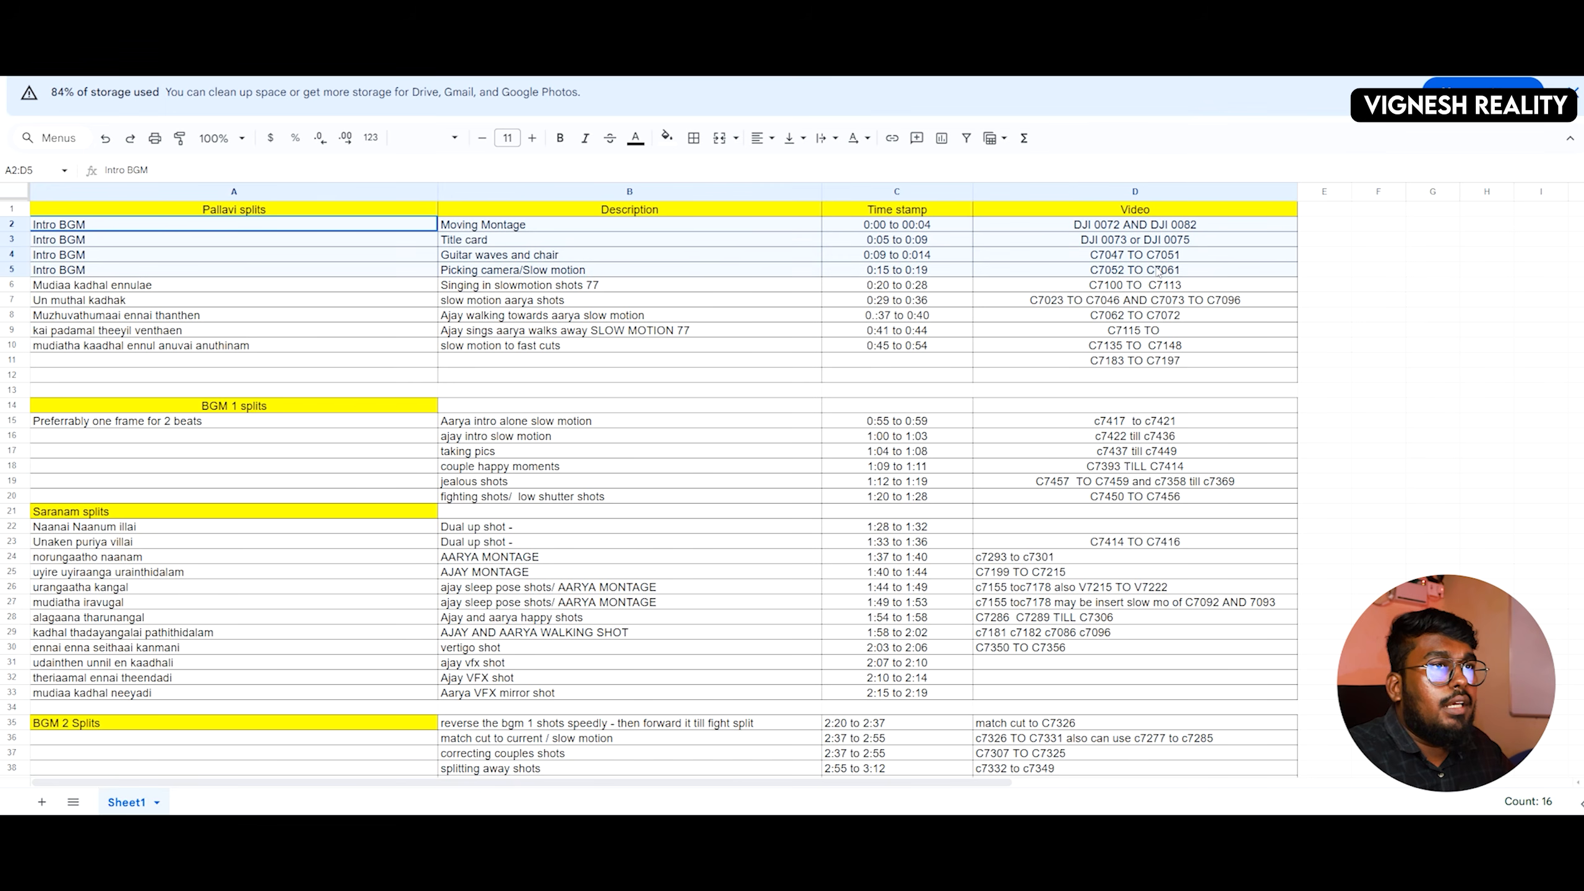
{"action": "left_click", "coordinate": [670, 142]}
{"action": "left_click", "coordinate": [792, 352]}
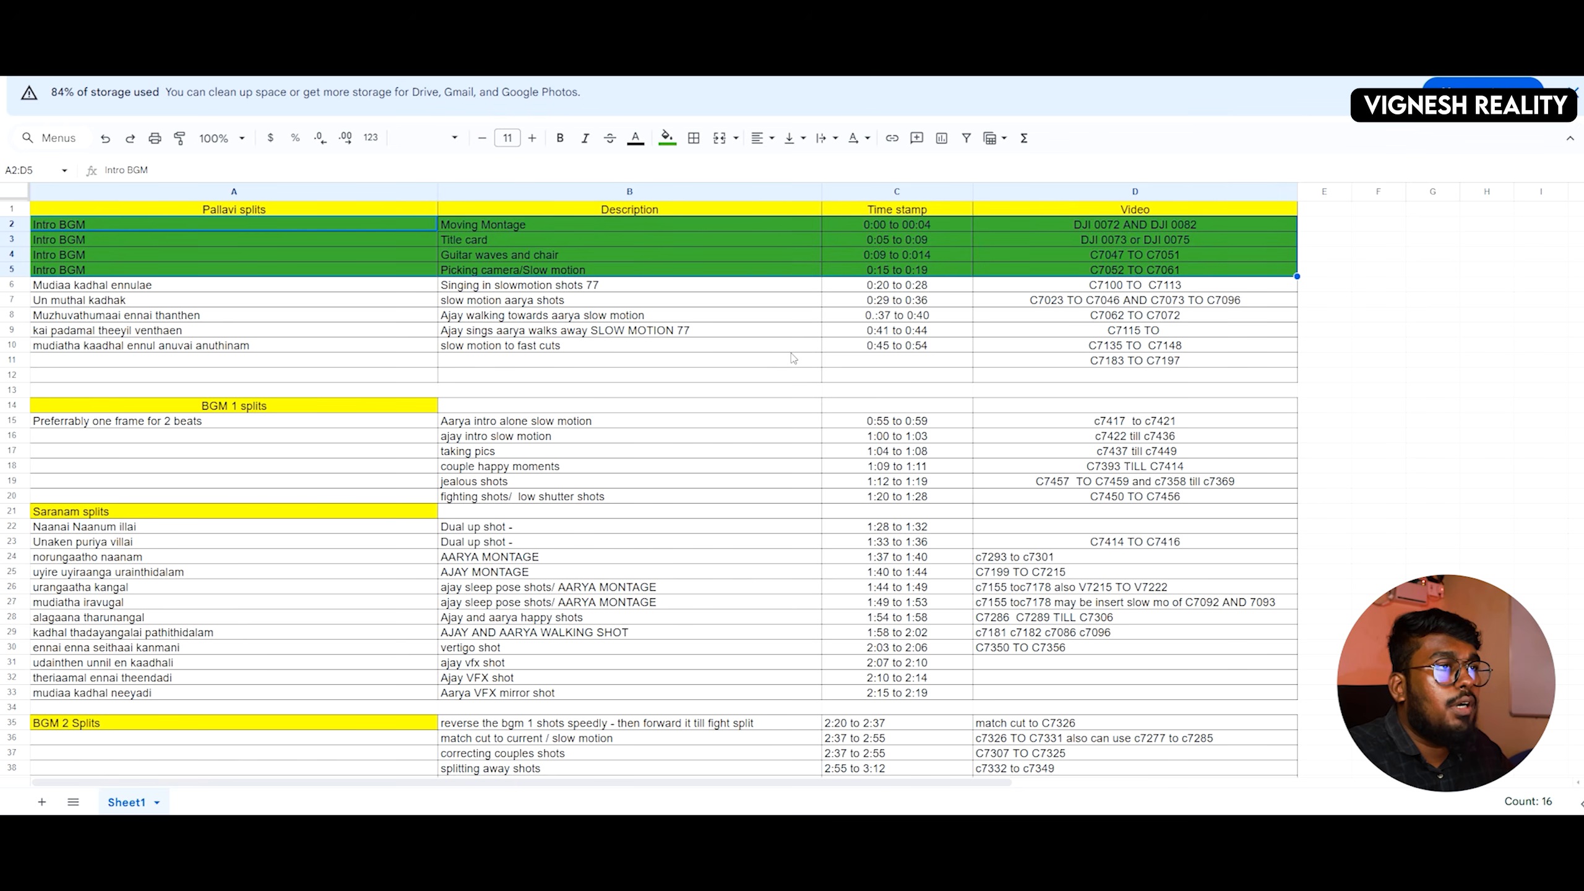
{"action": "left_click", "coordinate": [295, 305]}
{"action": "left_click_drag", "start_coordinate": [88, 232], "coordinate": [1079, 283]}
{"action": "left_click", "coordinate": [914, 315]}
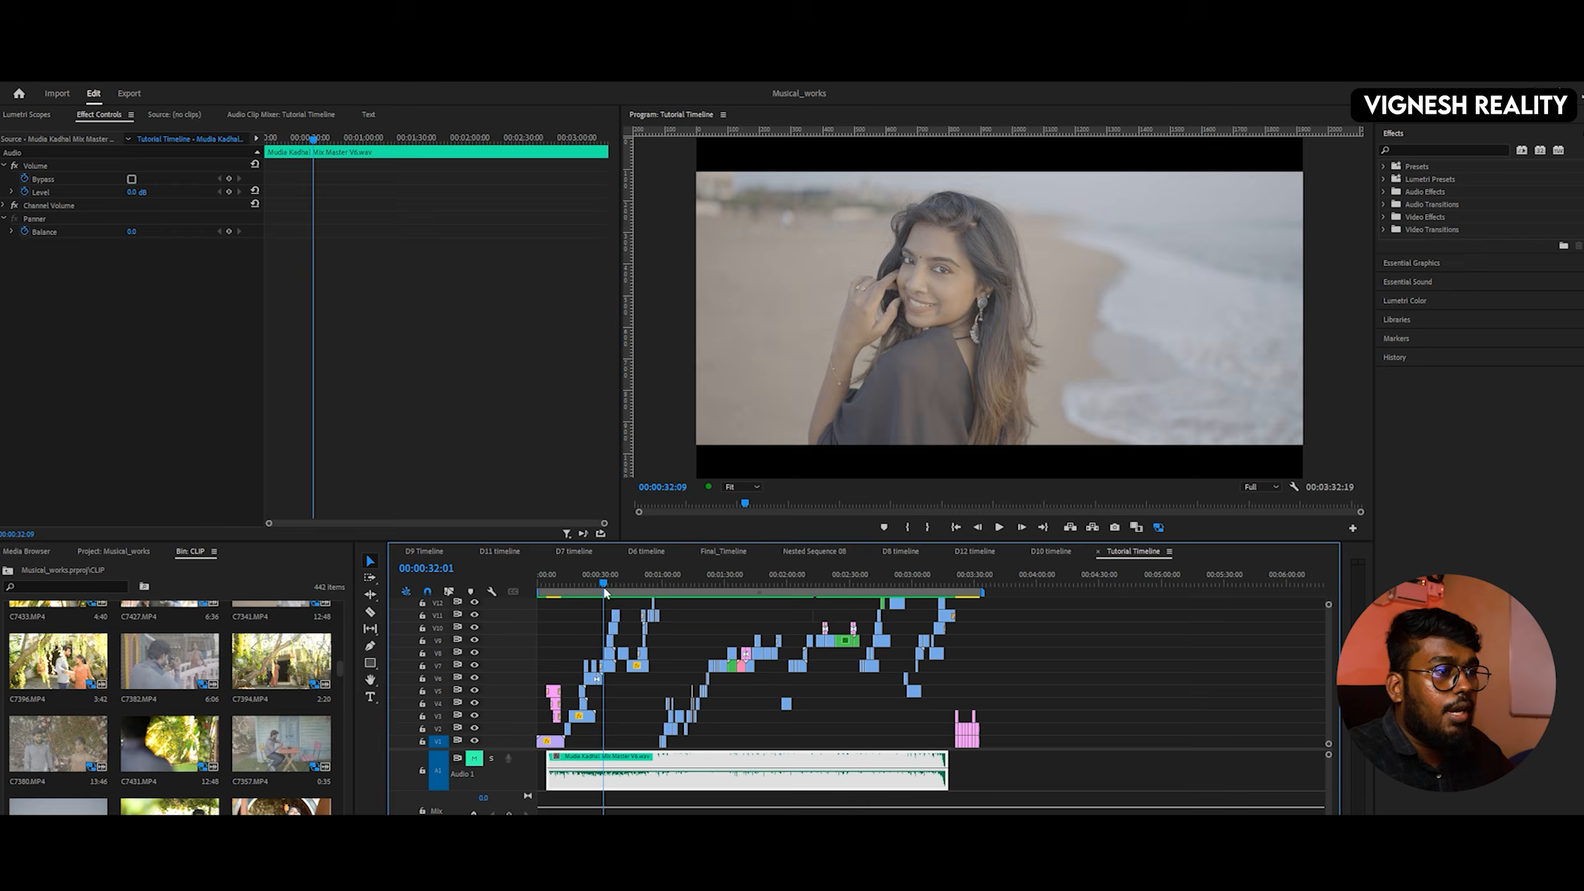
- Return the playhead to the start of the Tutorial Timeline and magnify the opening clips with taller video tracks
{"action": "left_click_drag", "start_coordinate": [604, 589], "coordinate": [513, 581]}
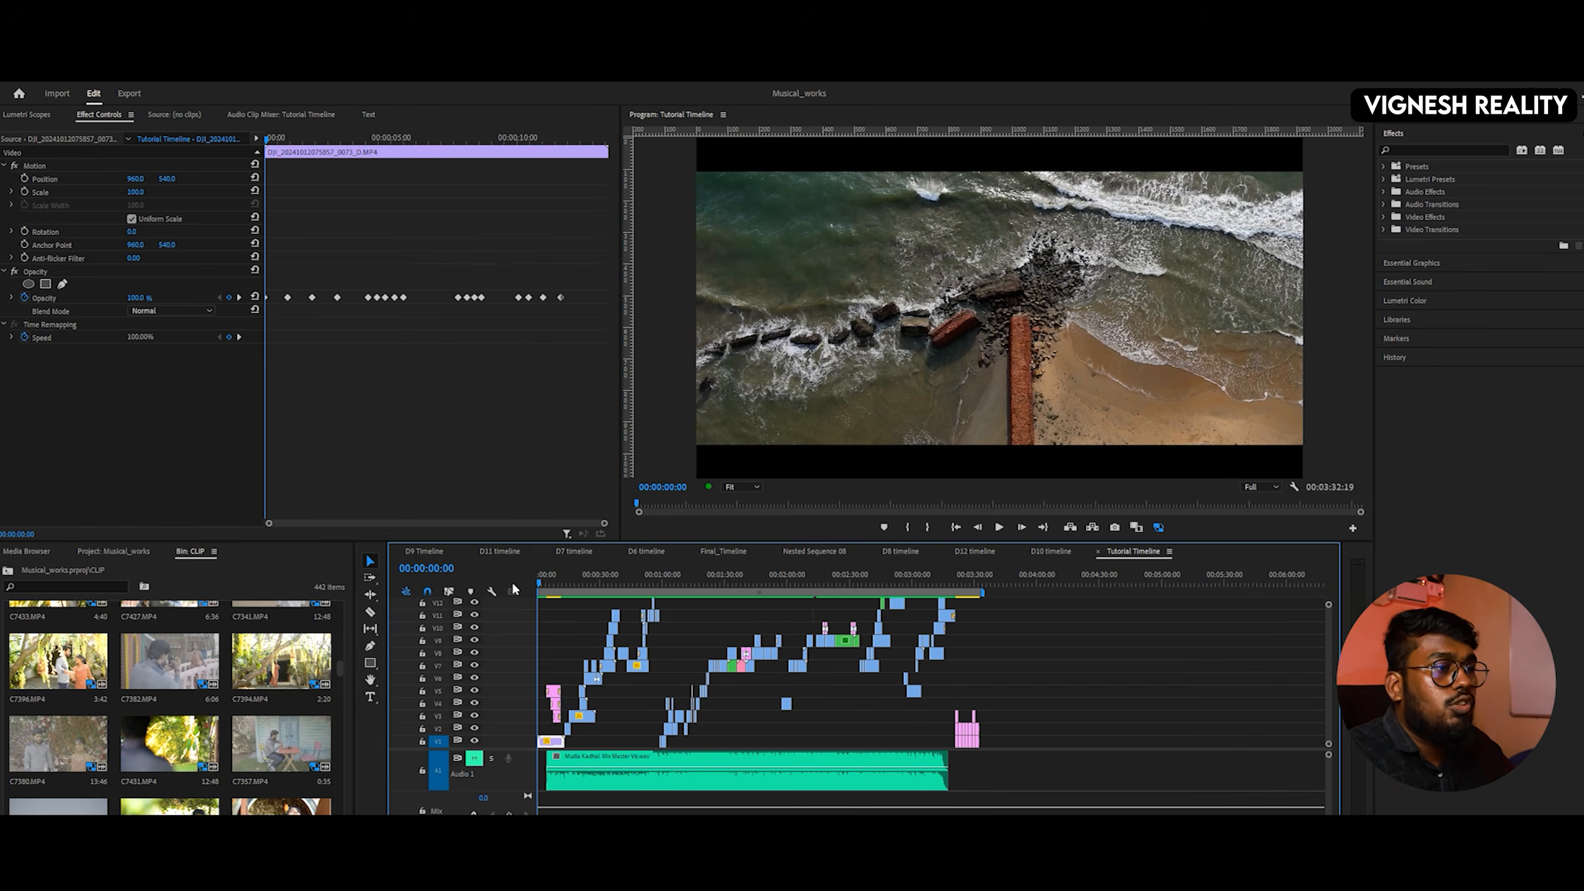
{"action": "key", "text": "equal"}
{"action": "key", "text": "equal"}
{"action": "key", "text": "equal"}
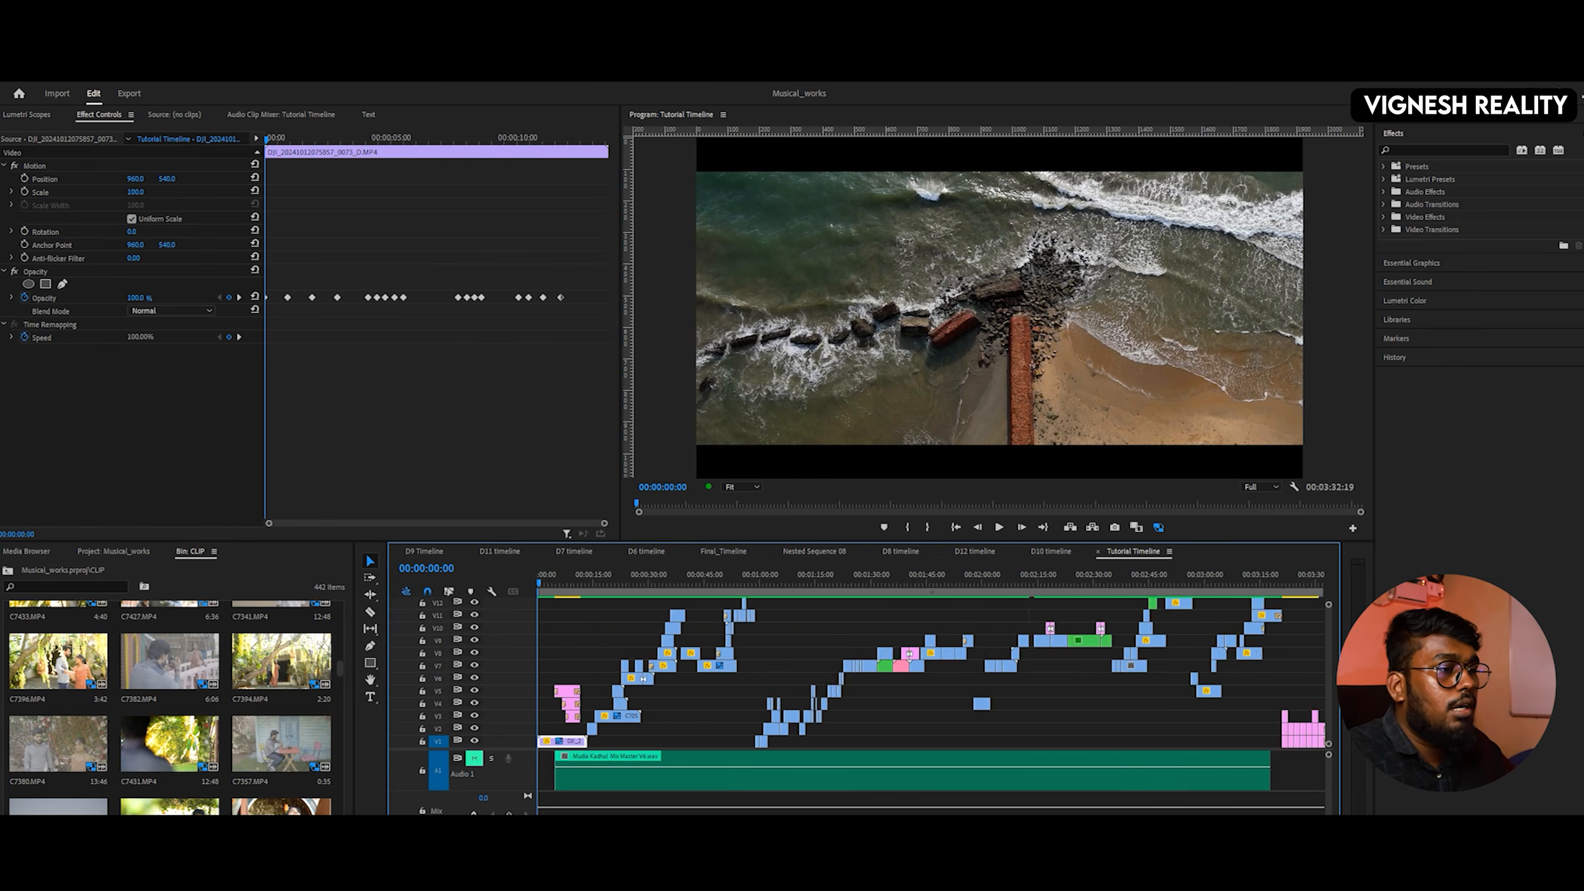
{"action": "left_click_drag", "start_coordinate": [542, 587], "coordinate": [534, 593]}
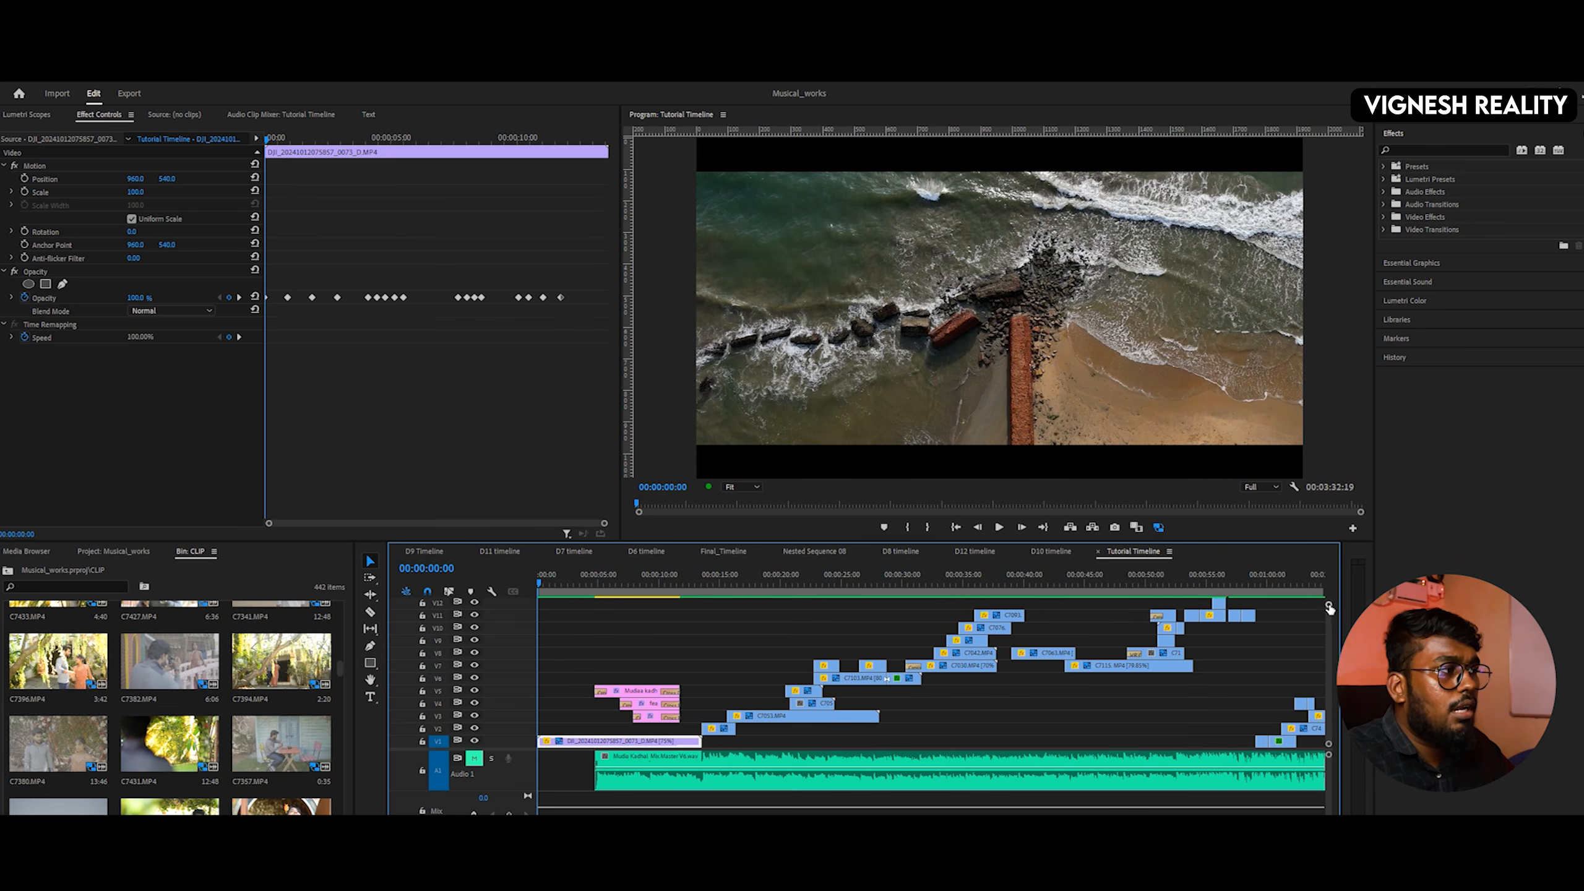
{"action": "left_click_drag", "start_coordinate": [1330, 609], "coordinate": [1330, 615]}
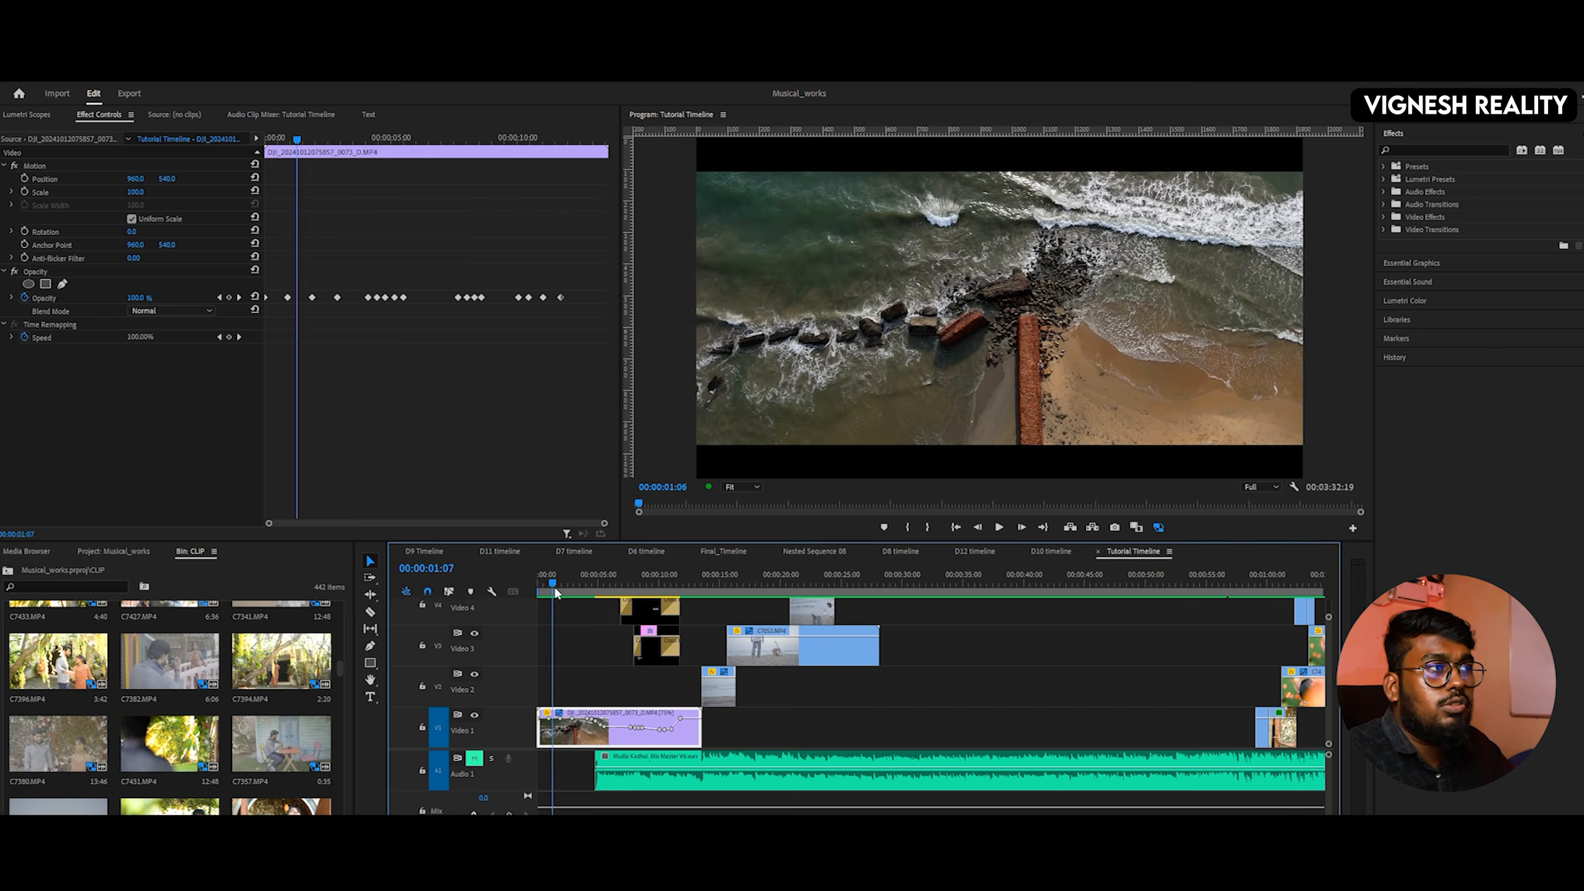
- Play the opening drone clip on Video 1 and inspect its Speed/Duration settings without changing them
{"action": "key", "text": "space"}
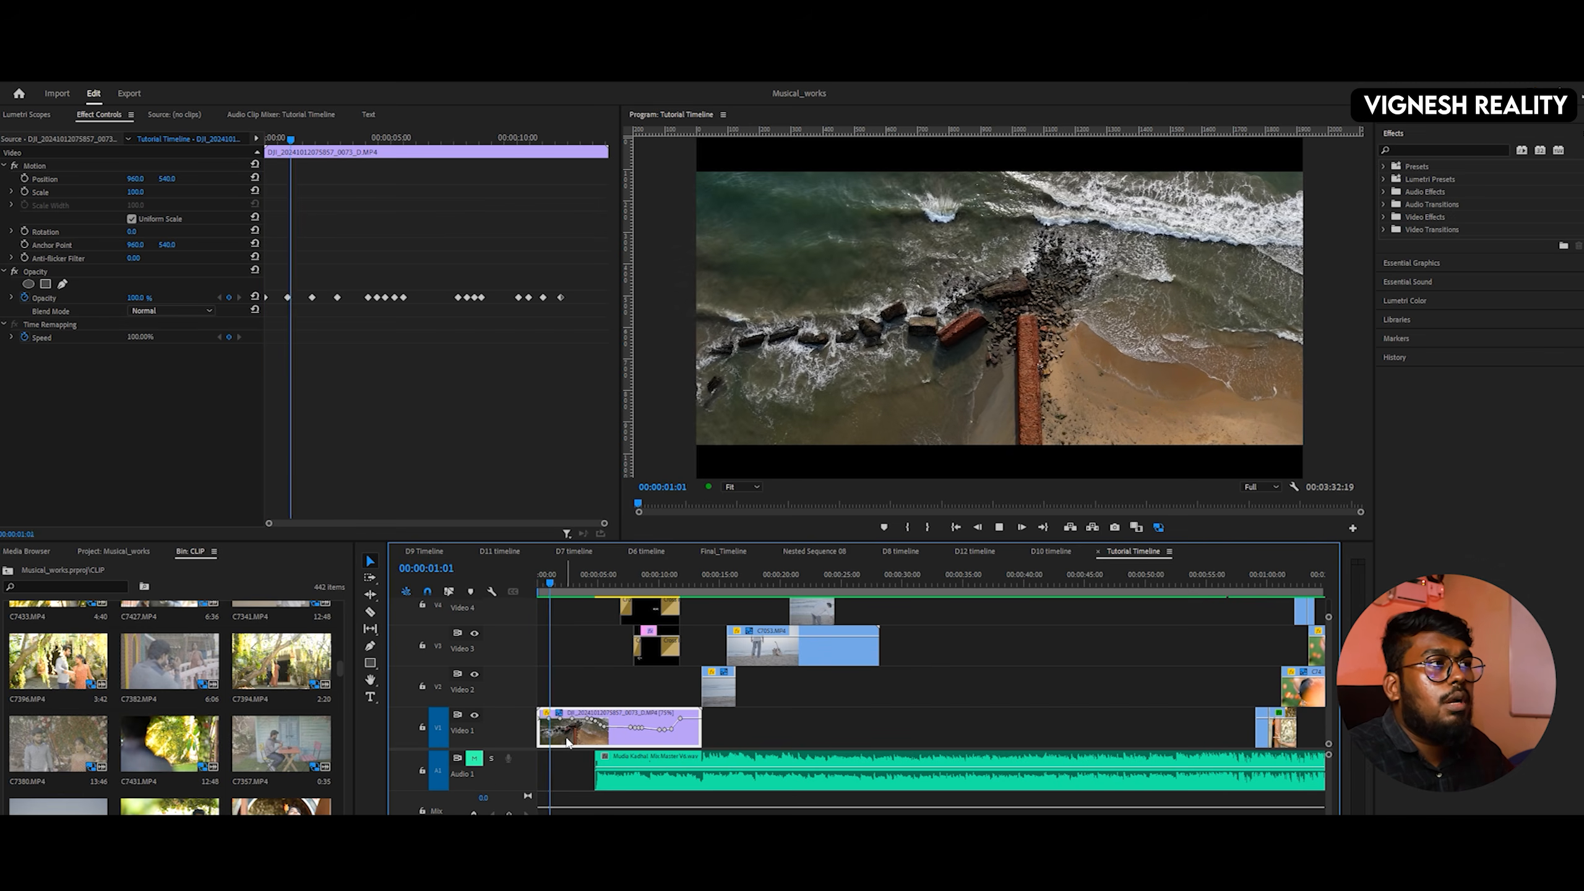
{"action": "key", "text": "space"}
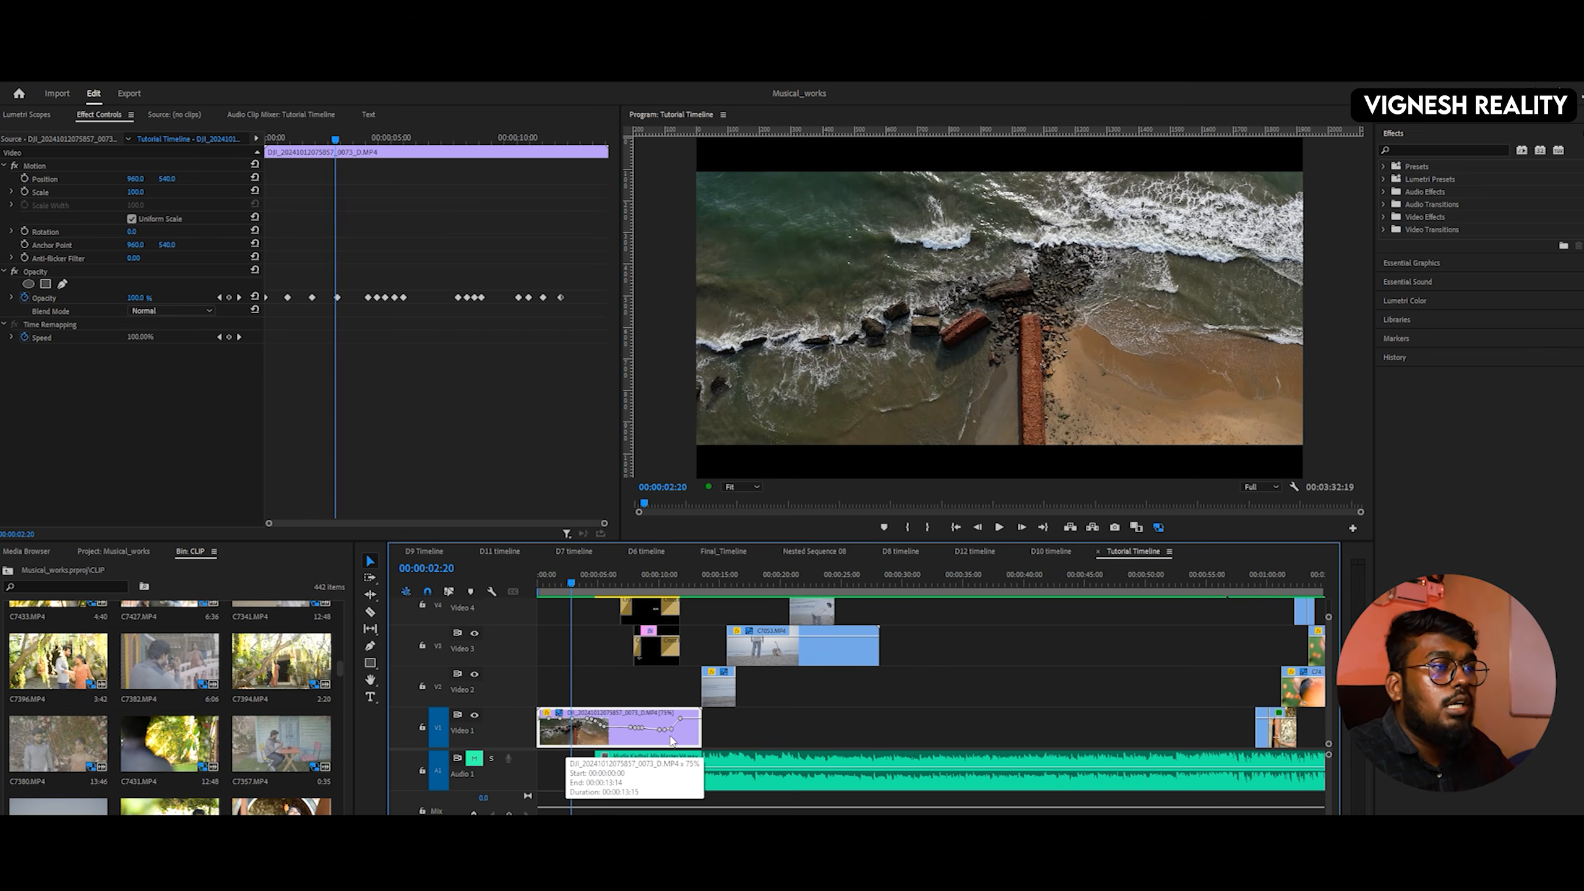
{"action": "right_click", "coordinate": [665, 723]}
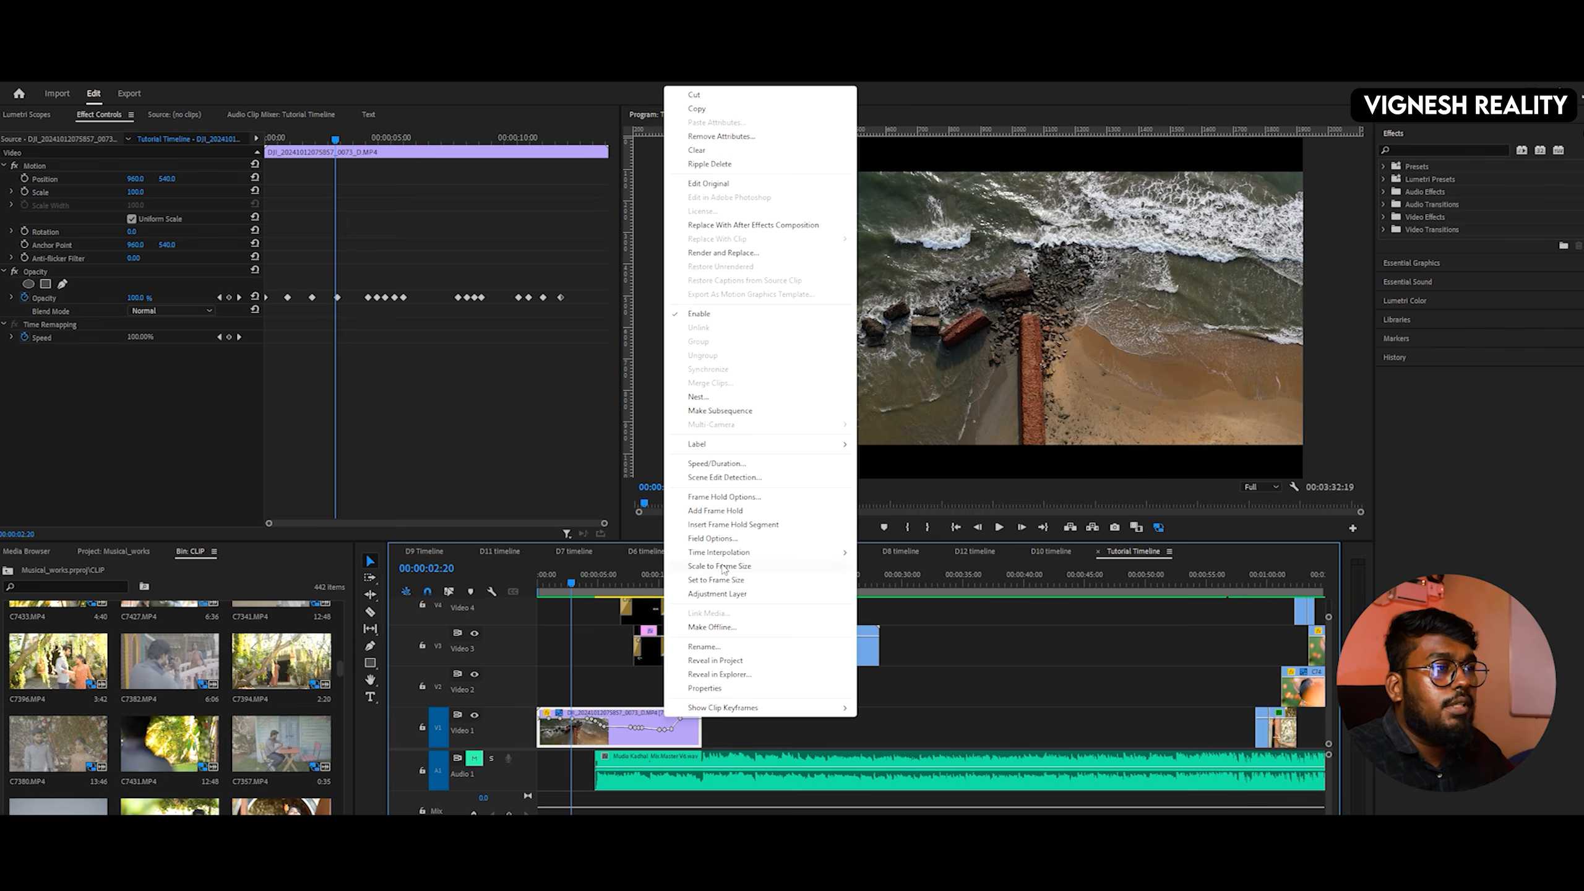
{"action": "left_click", "coordinate": [716, 467]}
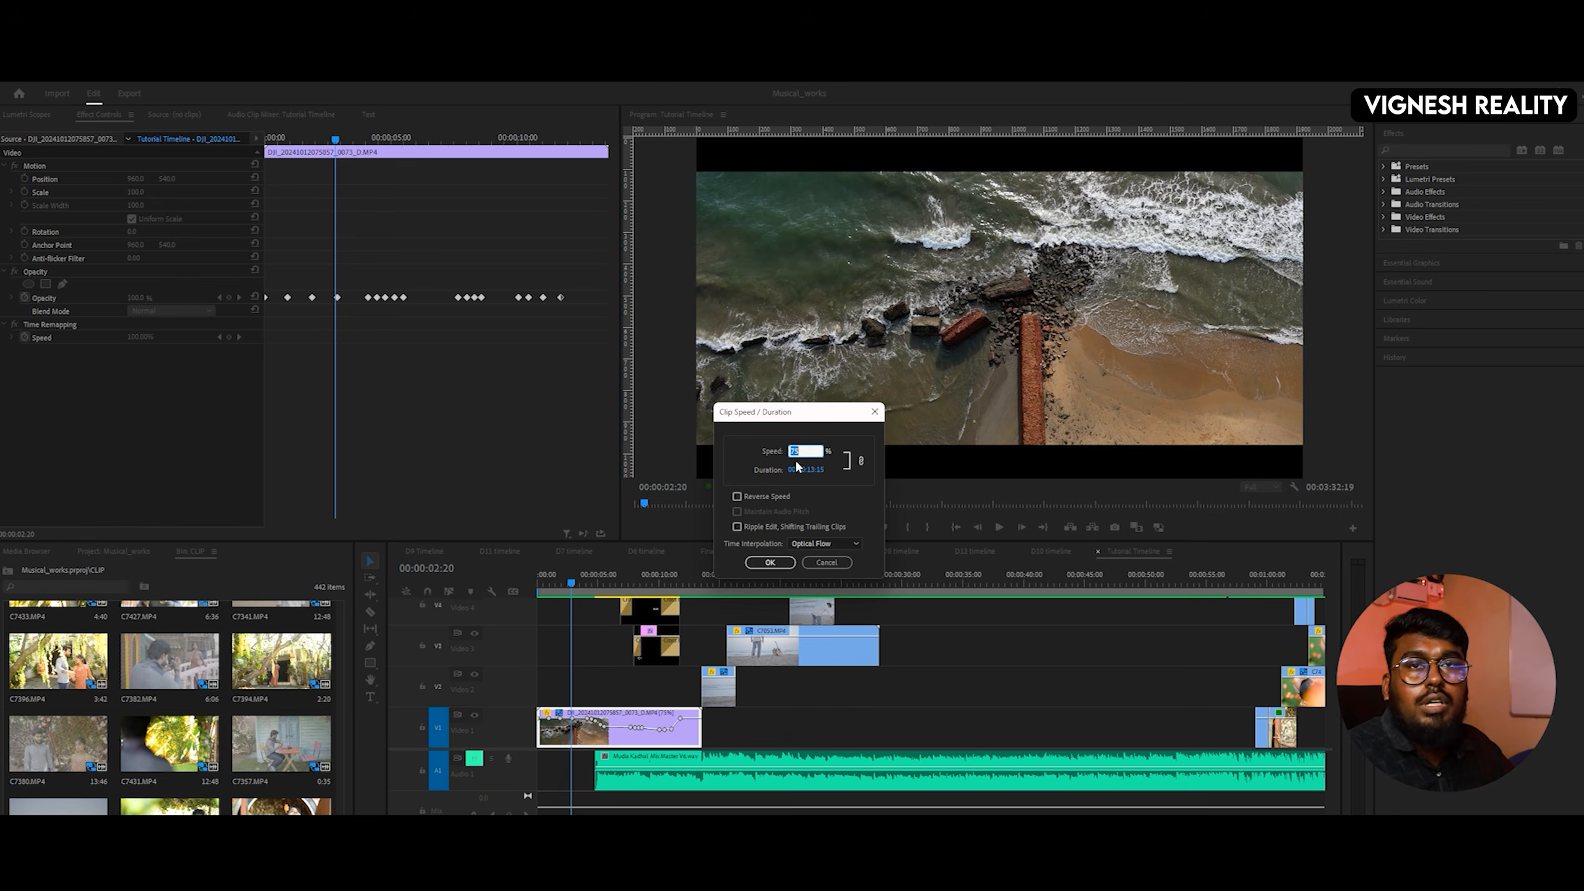
{"action": "left_click", "coordinate": [826, 563]}
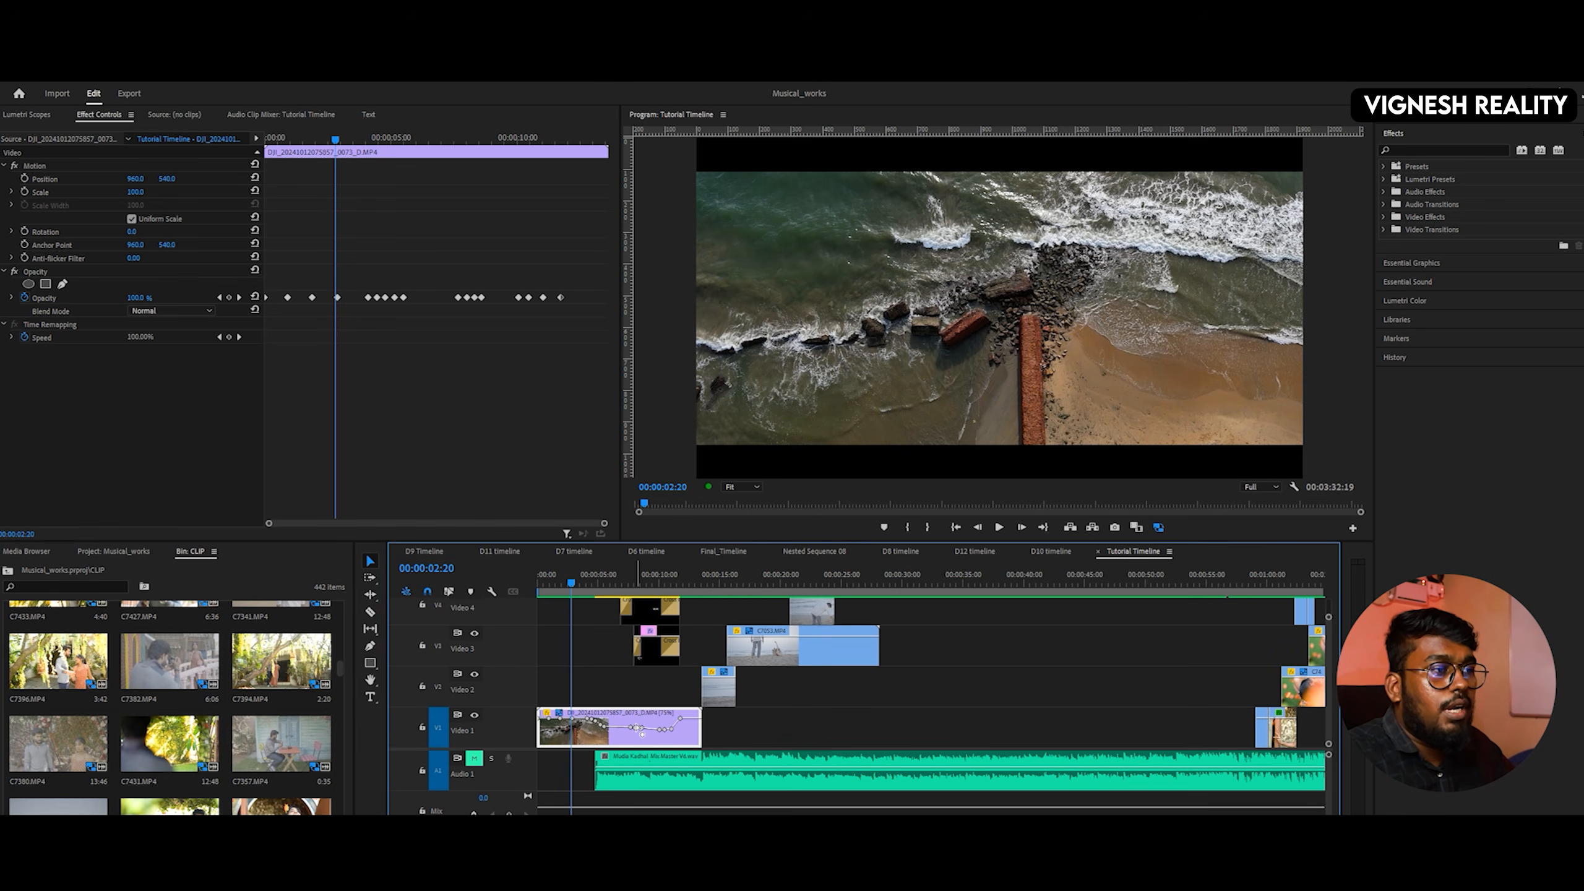
- Preview the title card over the drone shot, unmuting Audio 1 to hear the music and muting it again after playback
{"action": "key", "text": "space"}
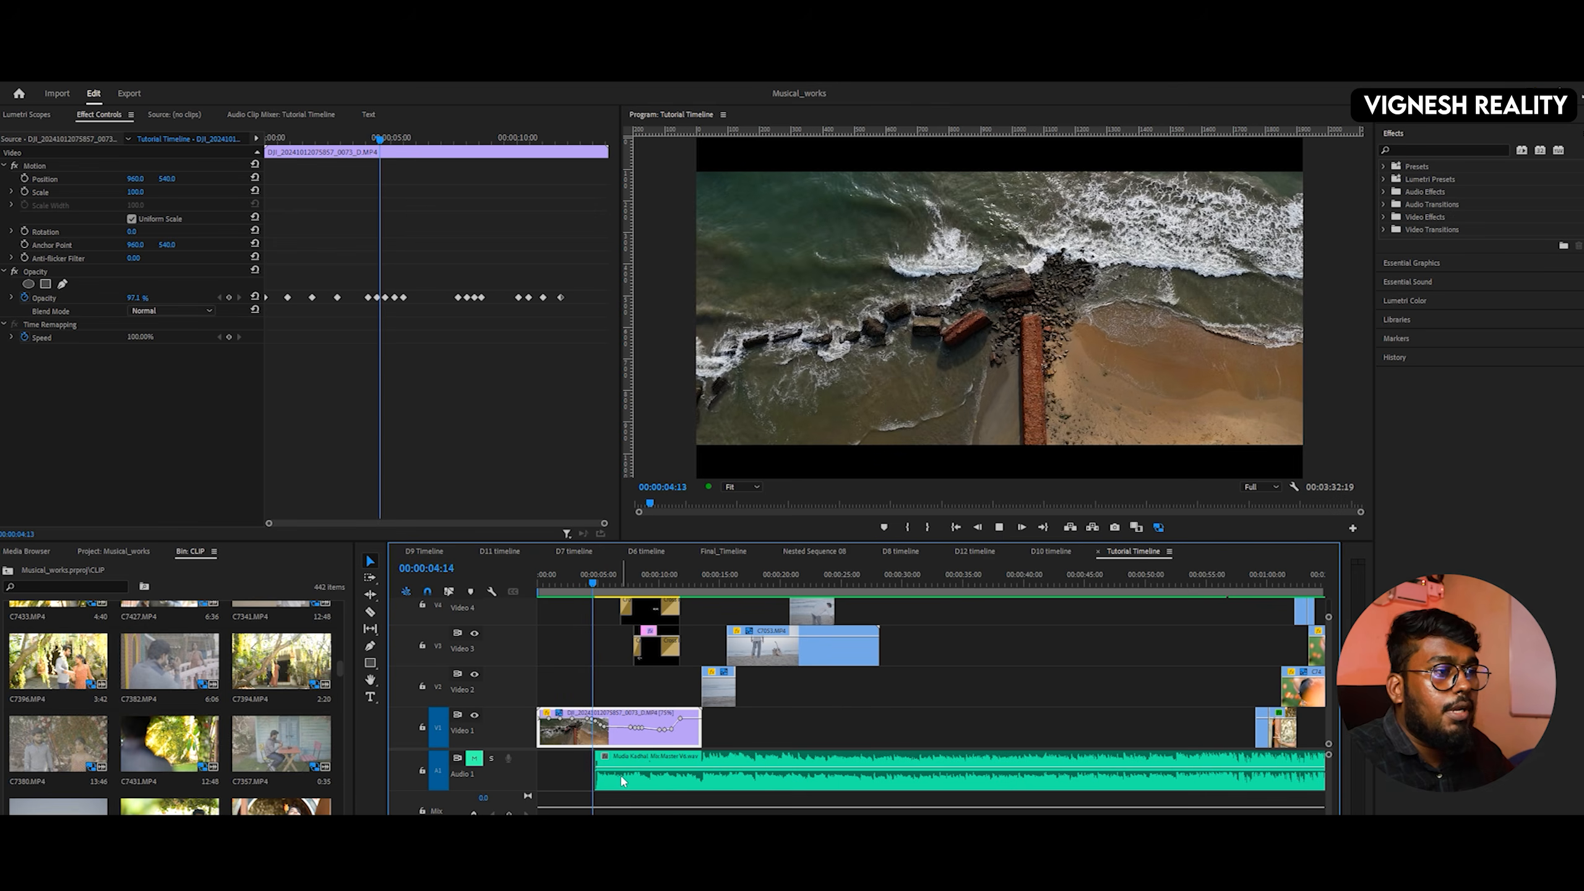
{"action": "key", "text": "space"}
{"action": "left_click", "coordinate": [474, 758]}
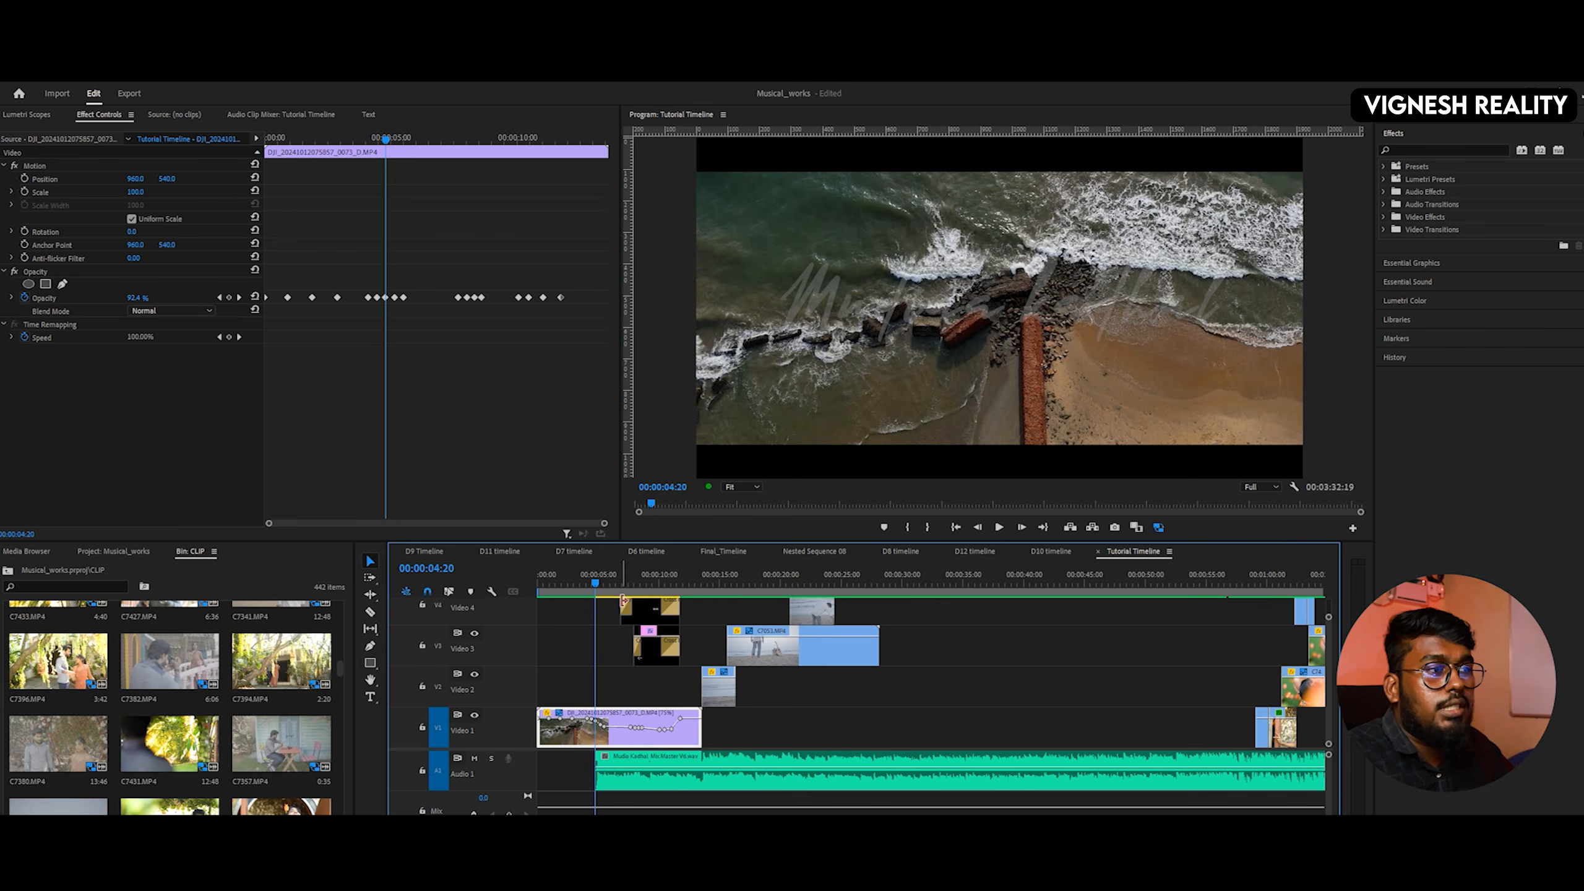
{"action": "left_click", "coordinate": [582, 584]}
{"action": "key", "text": "space"}
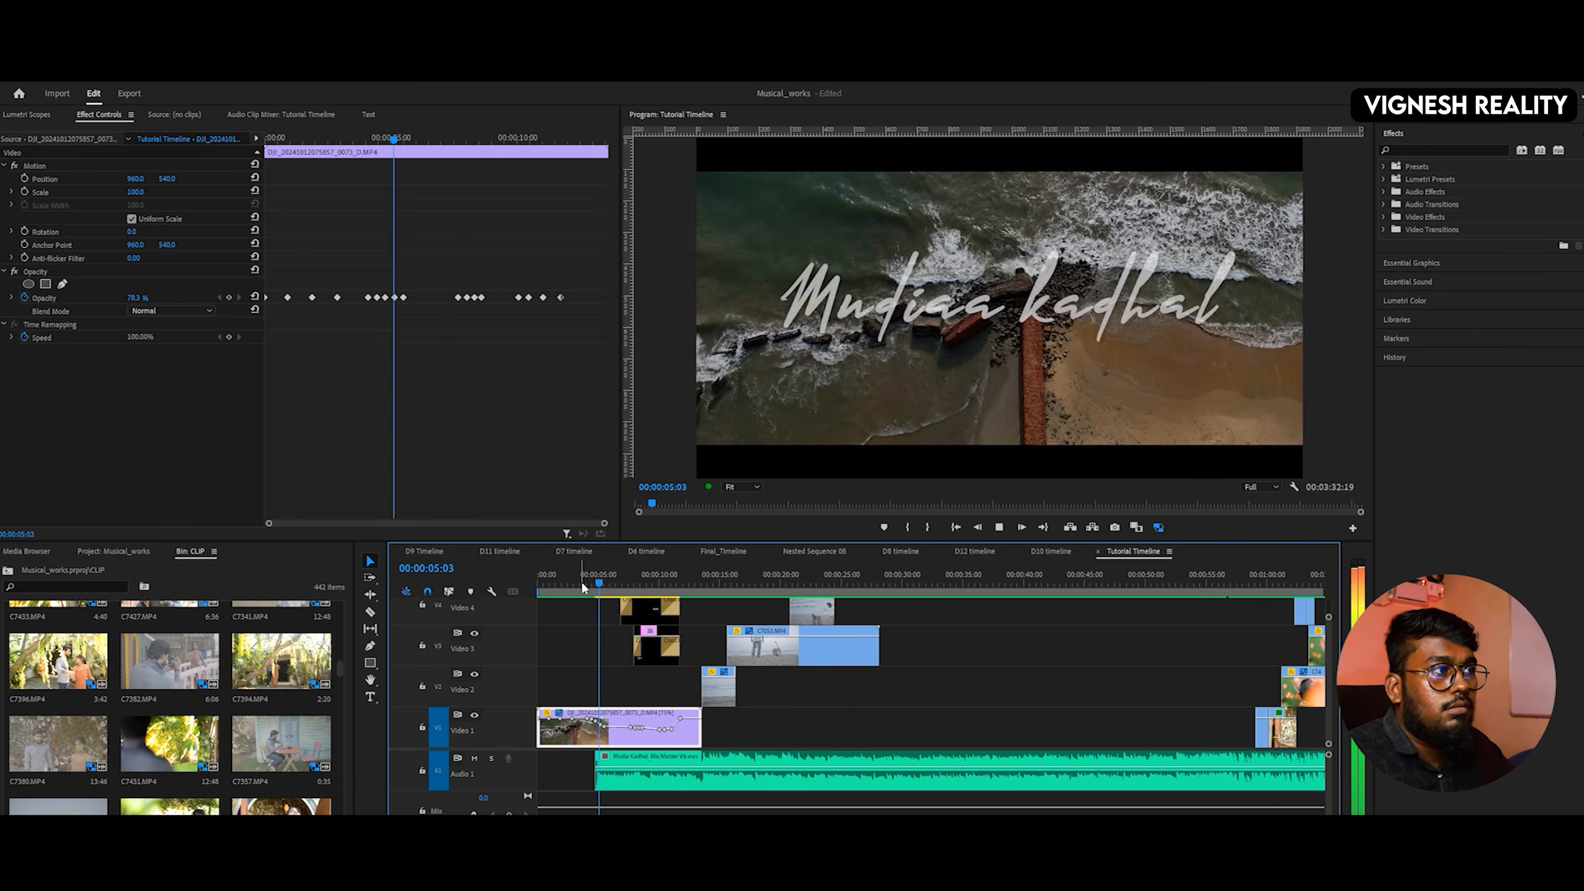
{"action": "key", "text": "space"}
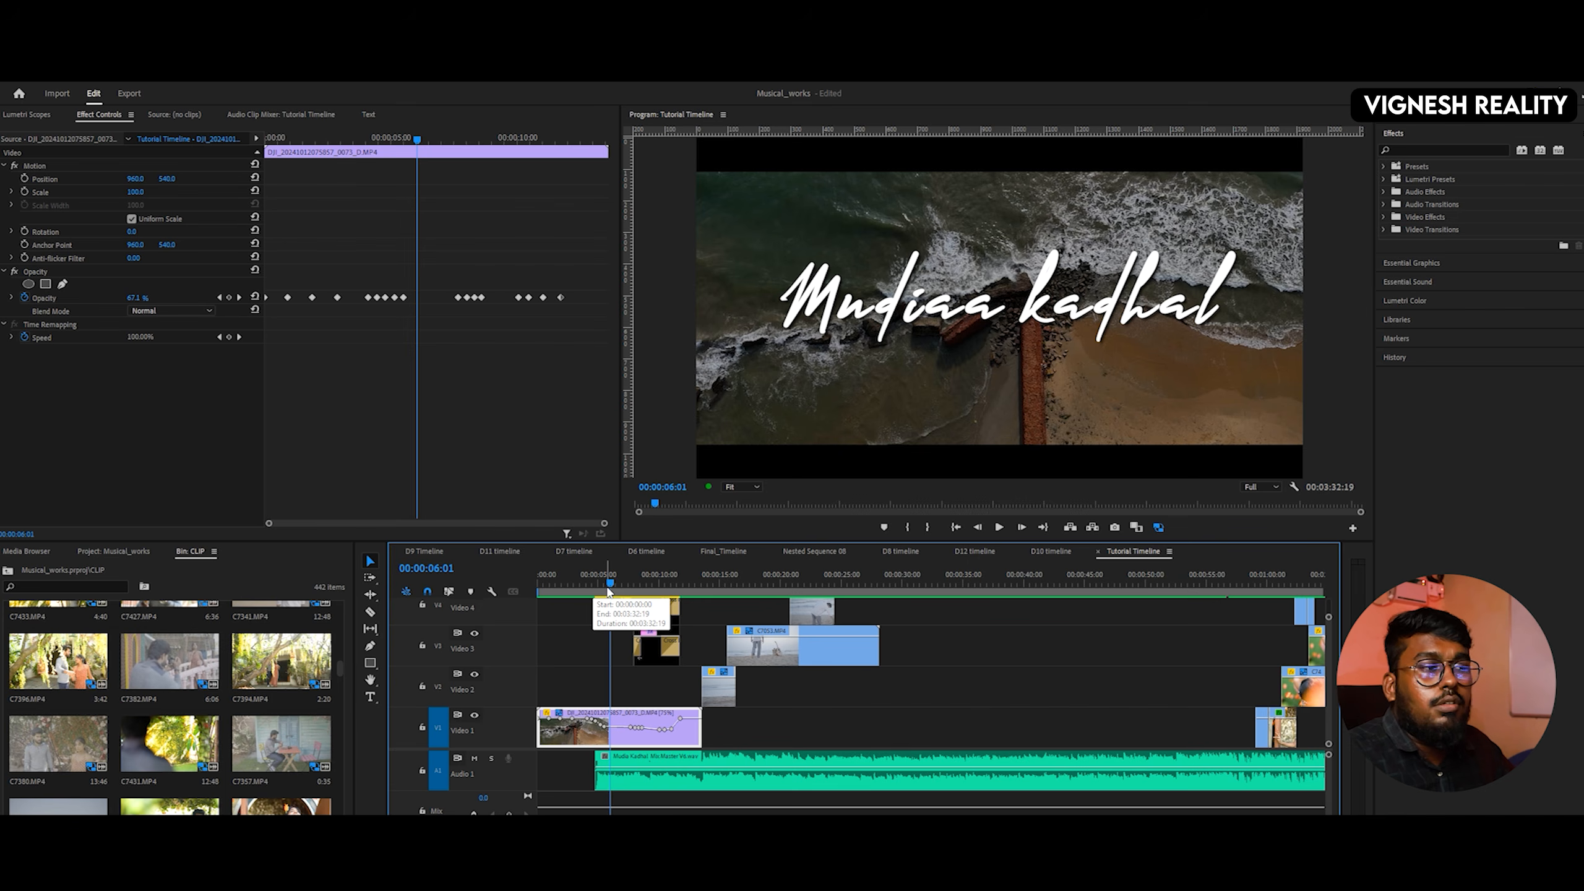
{"action": "left_click", "coordinate": [474, 759]}
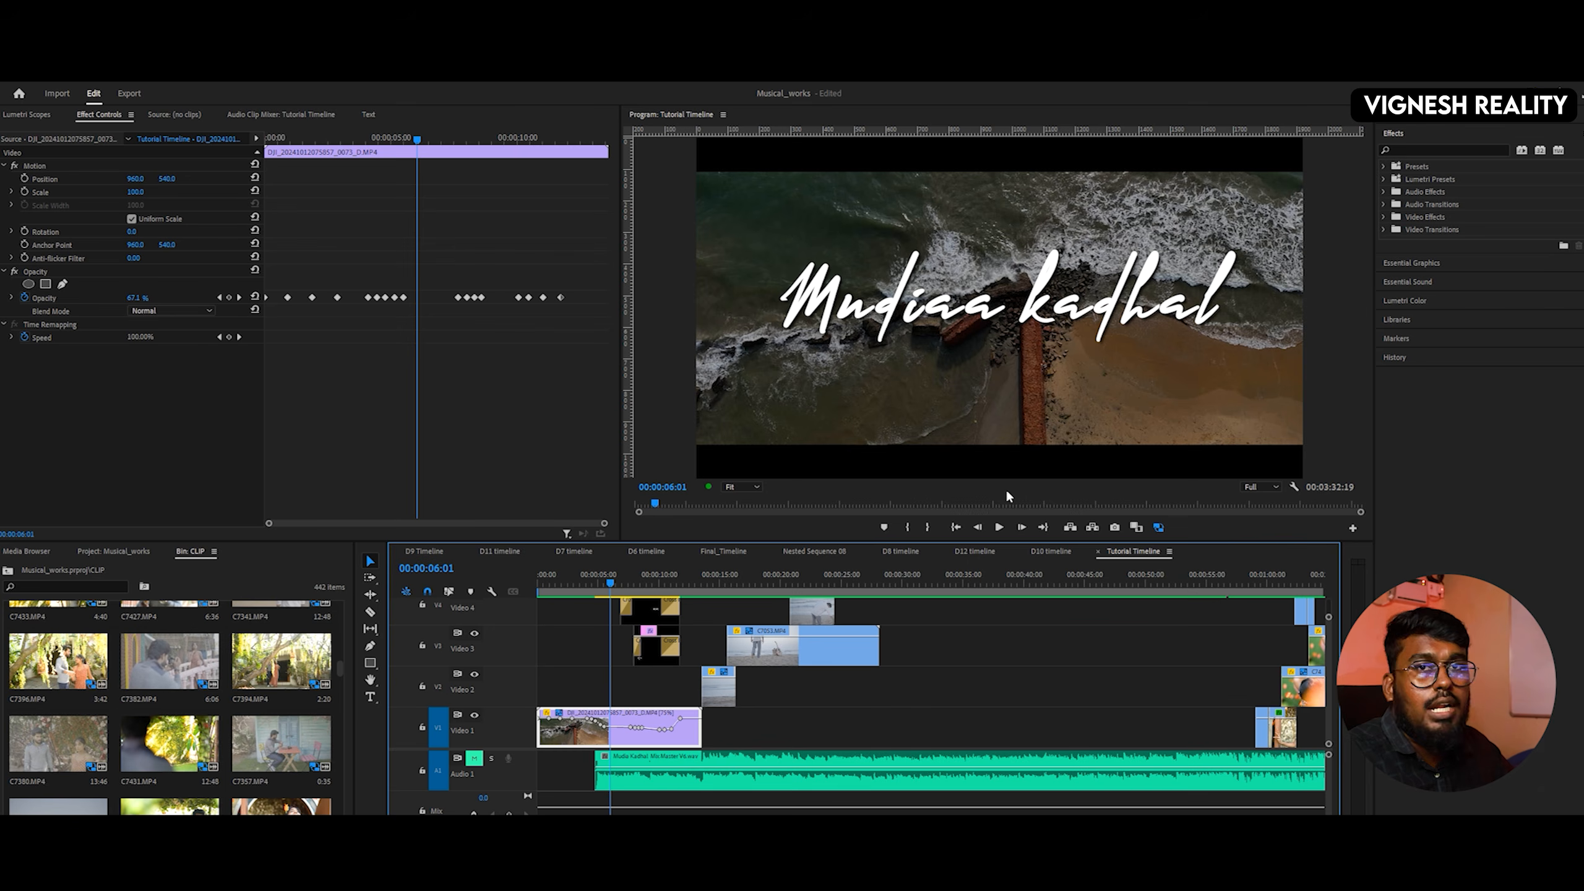
- Delete the four Opacity keyframes before 00:00:04:02 on the opening drone clip on Video 1
{"action": "scroll", "coordinate": [876, 624], "scroll_direction": "up", "scroll_amount": 5}
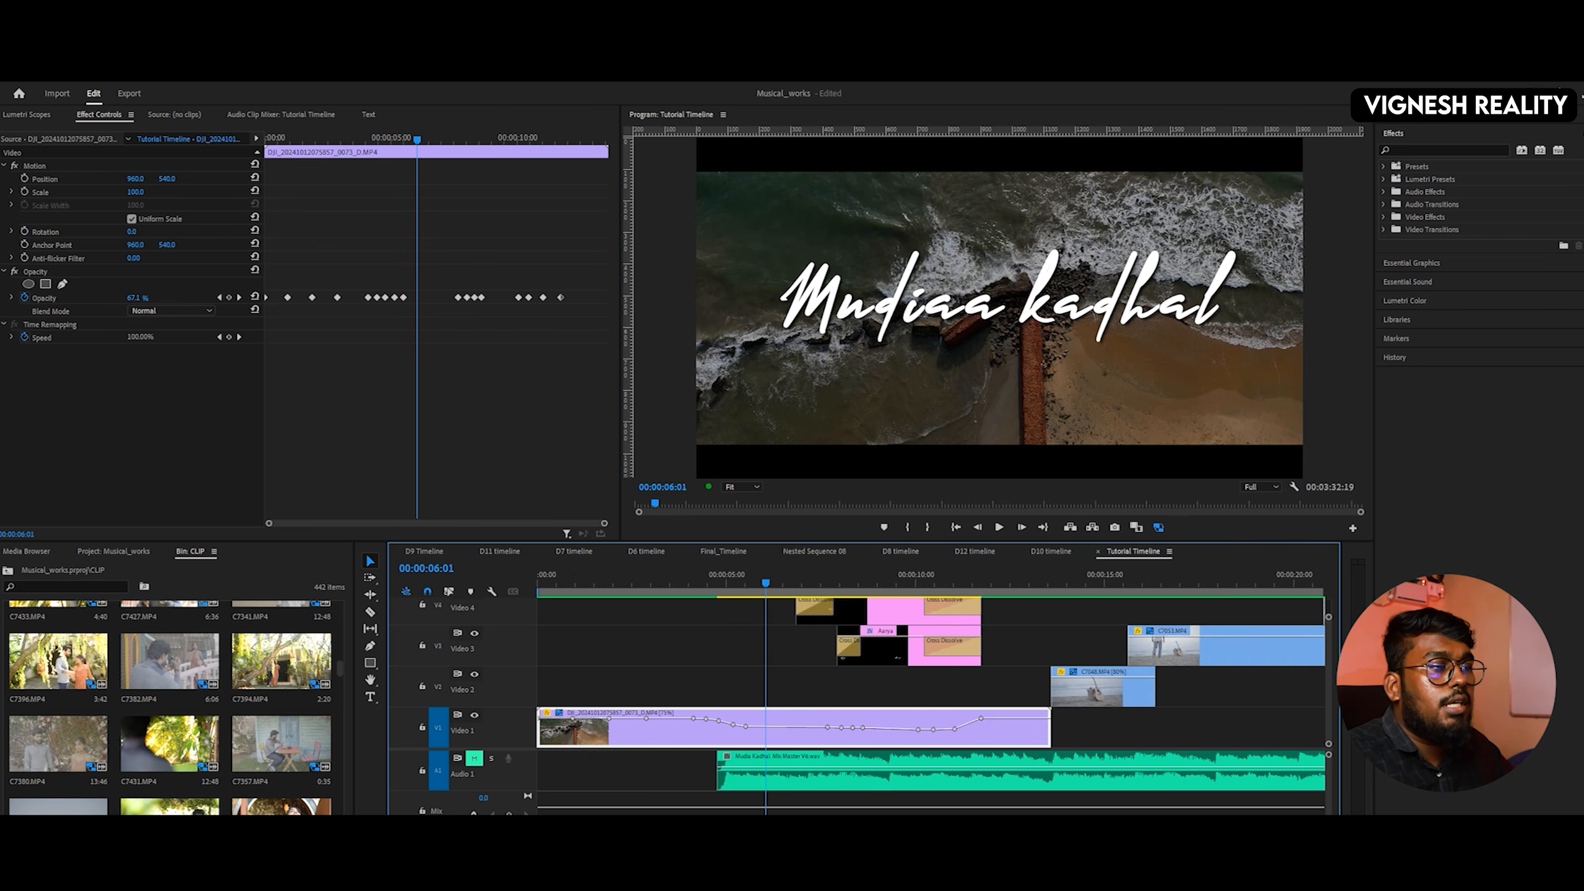
{"action": "left_click", "coordinate": [805, 583]}
{"action": "left_click_drag", "start_coordinate": [805, 587], "coordinate": [819, 583]}
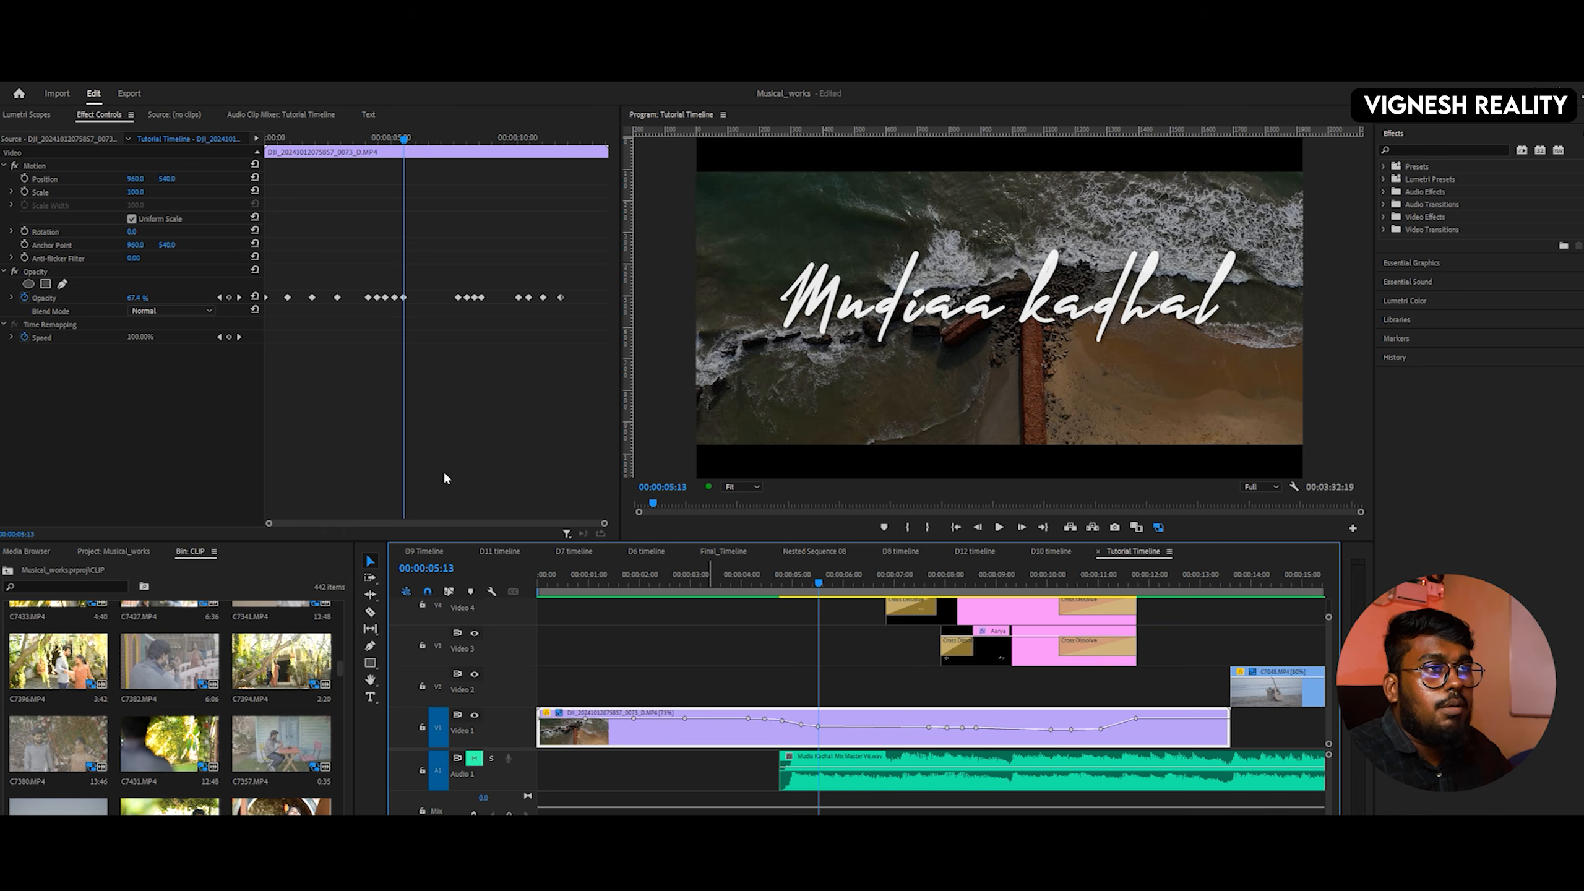
{"action": "left_click_drag", "start_coordinate": [268, 139], "coordinate": [369, 137]}
{"action": "left_click_drag", "start_coordinate": [344, 277], "coordinate": [252, 321]}
{"action": "key", "text": "Delete"}
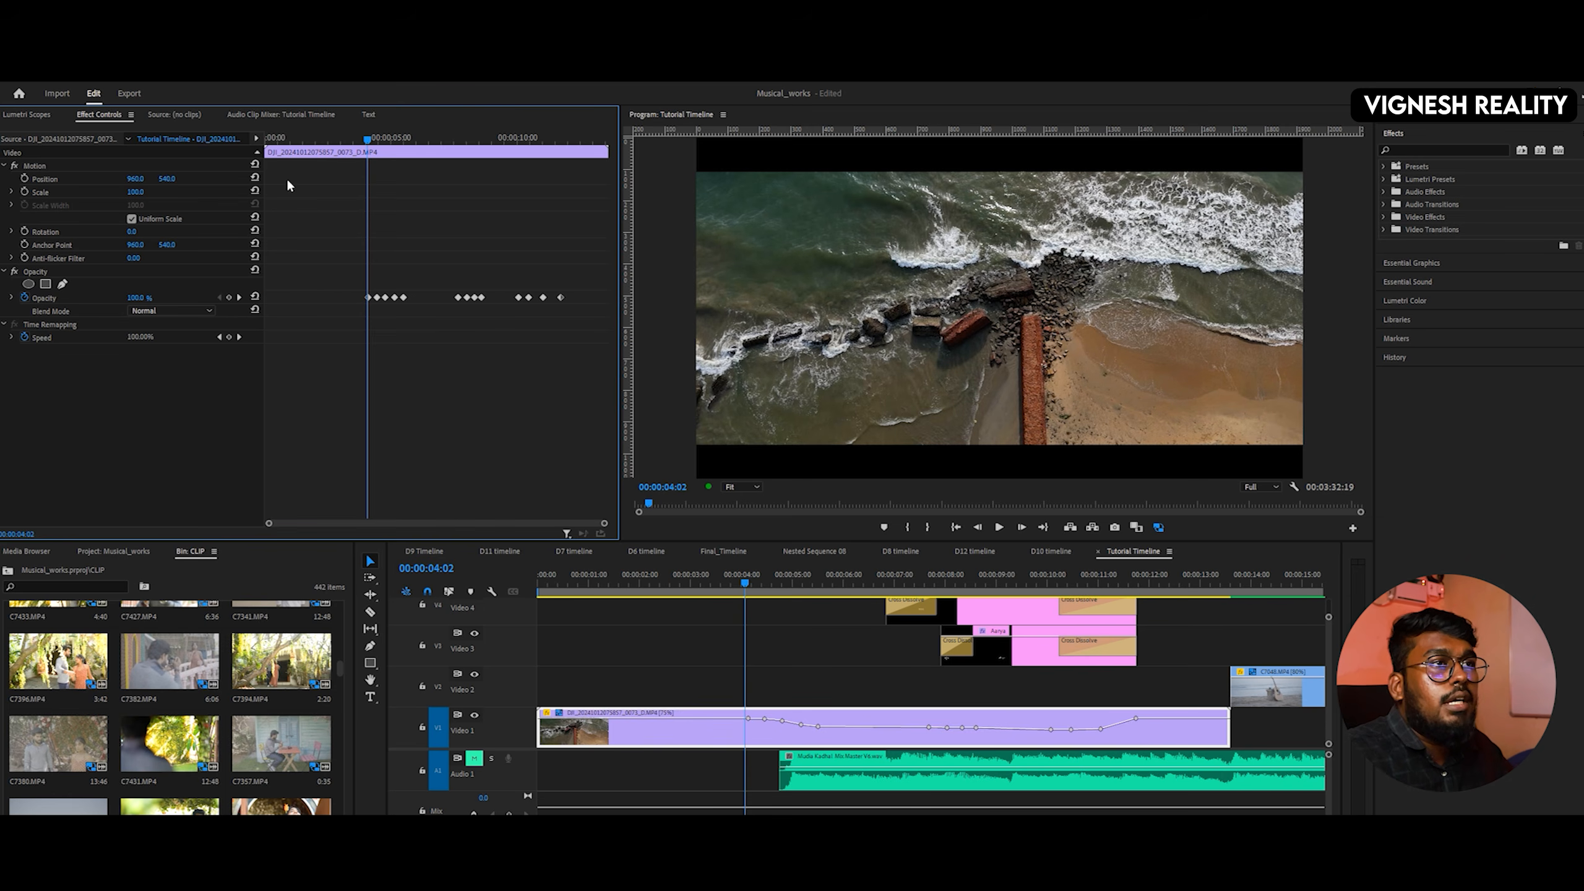
- Enlarge the program preview and scrub the drone clip's remaining Opacity keyframes to review how it dims behind the title text
{"action": "key", "text": "Left"}
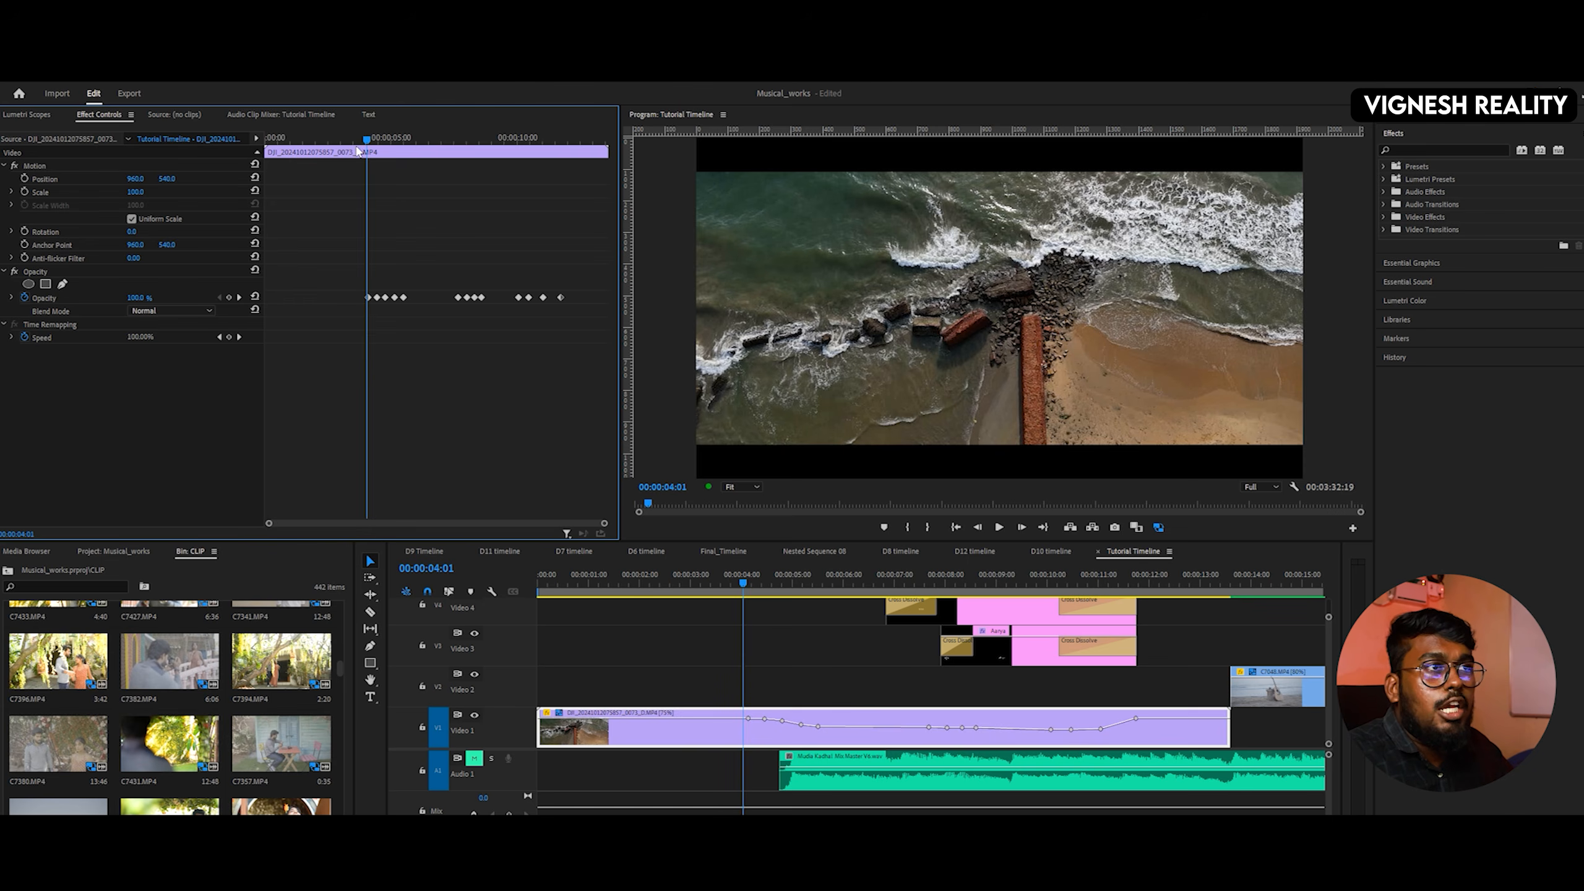
{"action": "left_click_drag", "start_coordinate": [371, 144], "coordinate": [381, 143]}
{"action": "left_click_drag", "start_coordinate": [871, 541], "coordinate": [871, 573]}
{"action": "left_click_drag", "start_coordinate": [759, 602], "coordinate": [850, 618]}
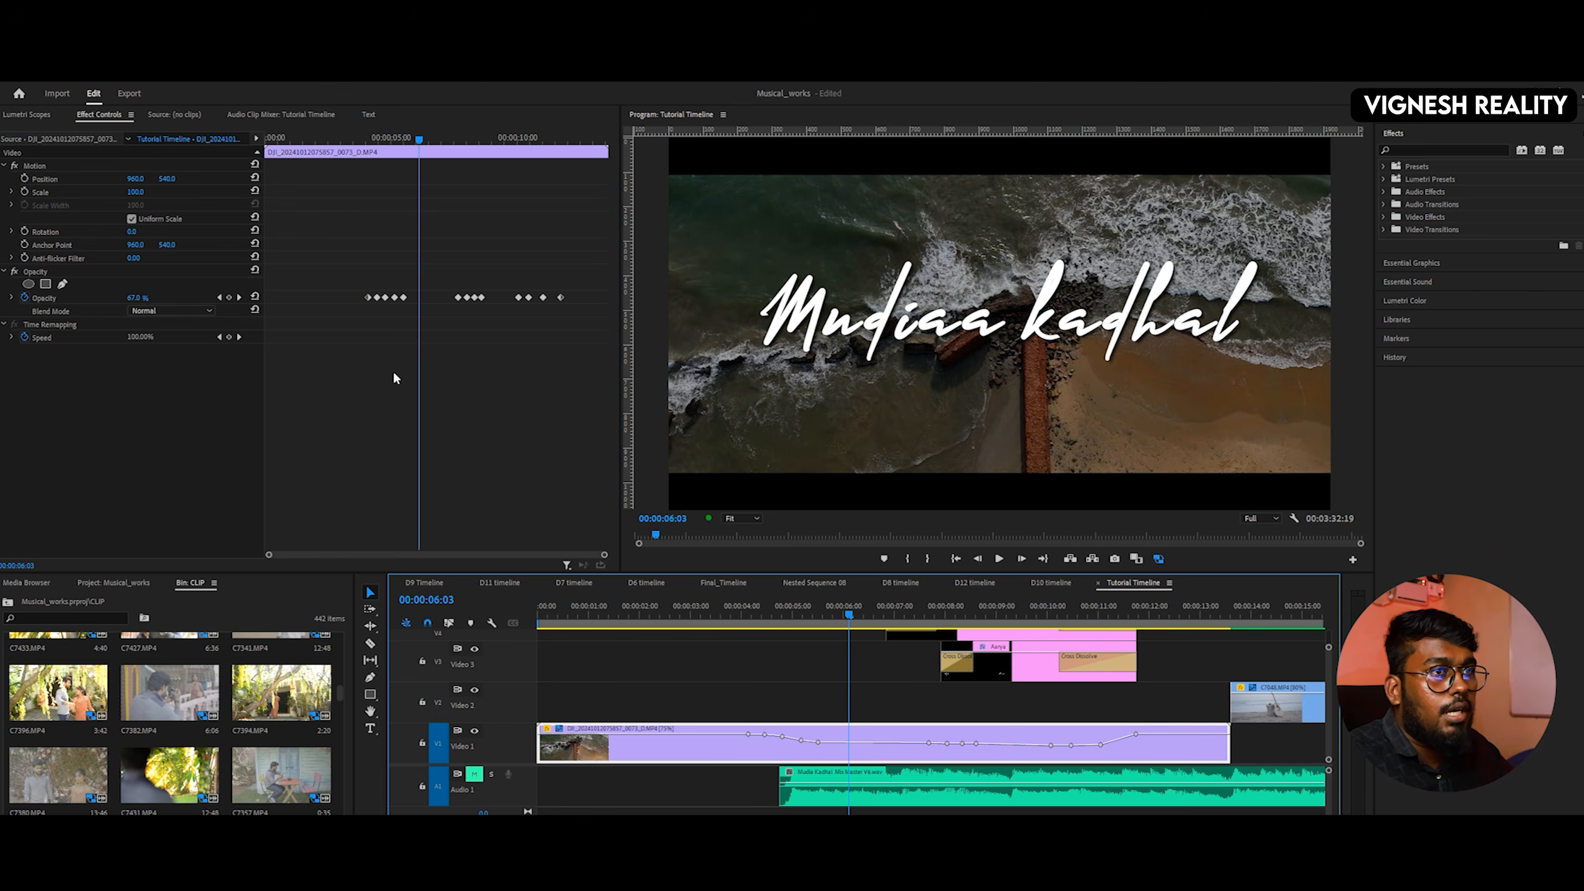
{"action": "left_click_drag", "start_coordinate": [419, 140], "coordinate": [567, 149]}
{"action": "left_click_drag", "start_coordinate": [883, 616], "coordinate": [972, 617]}
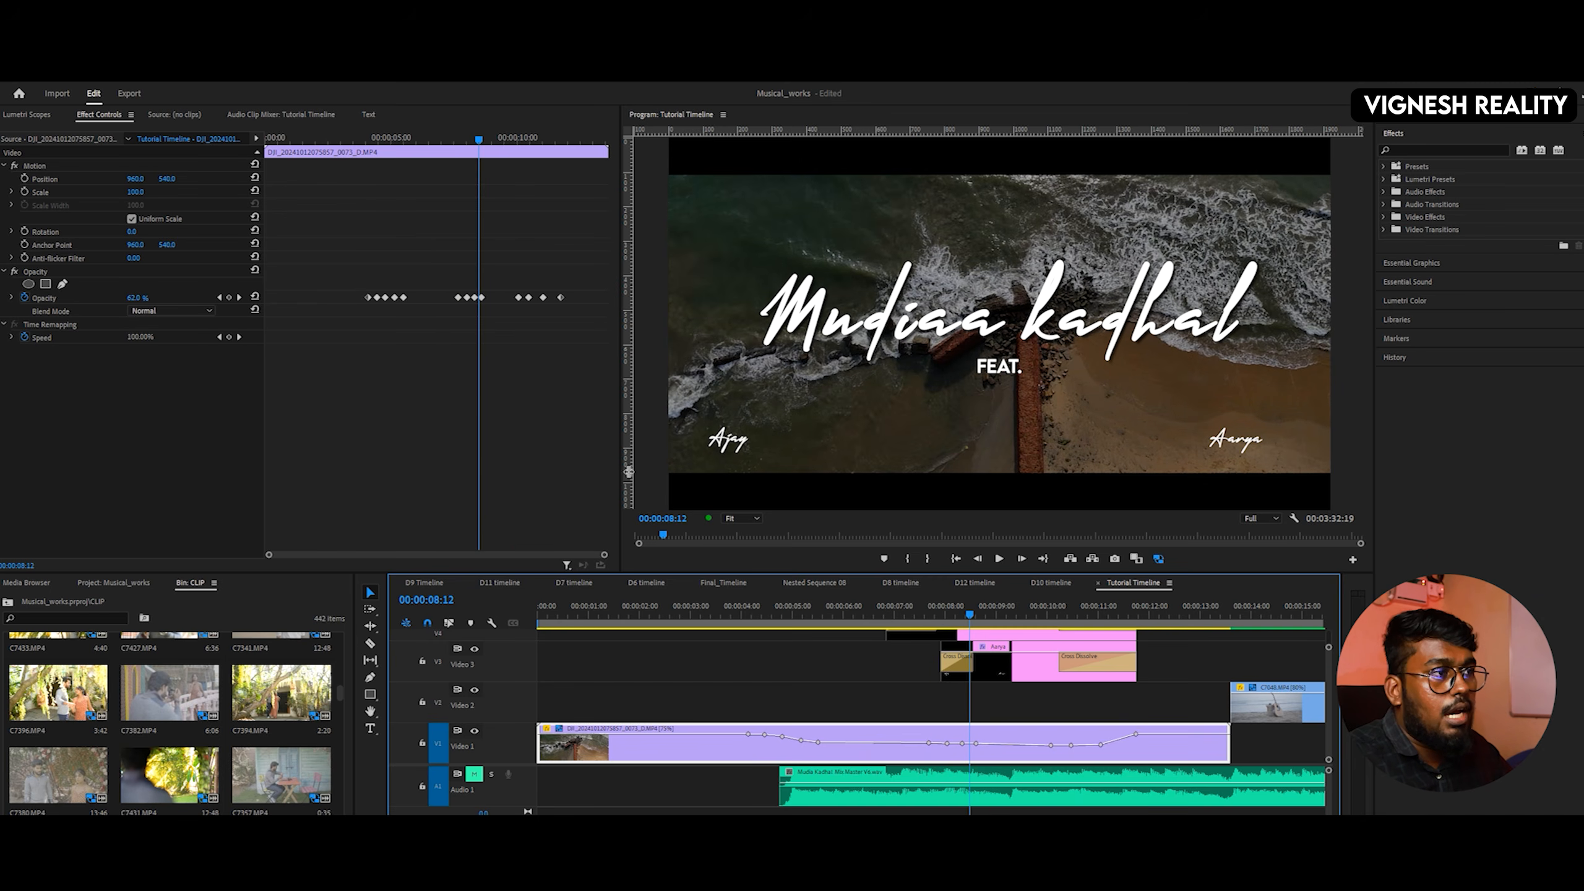
- Scrub to the guitar shot at 00:00:14:02 and consult the shot descriptions in the planning spreadsheet
{"action": "left_click_drag", "start_coordinate": [974, 614], "coordinate": [1256, 595]}
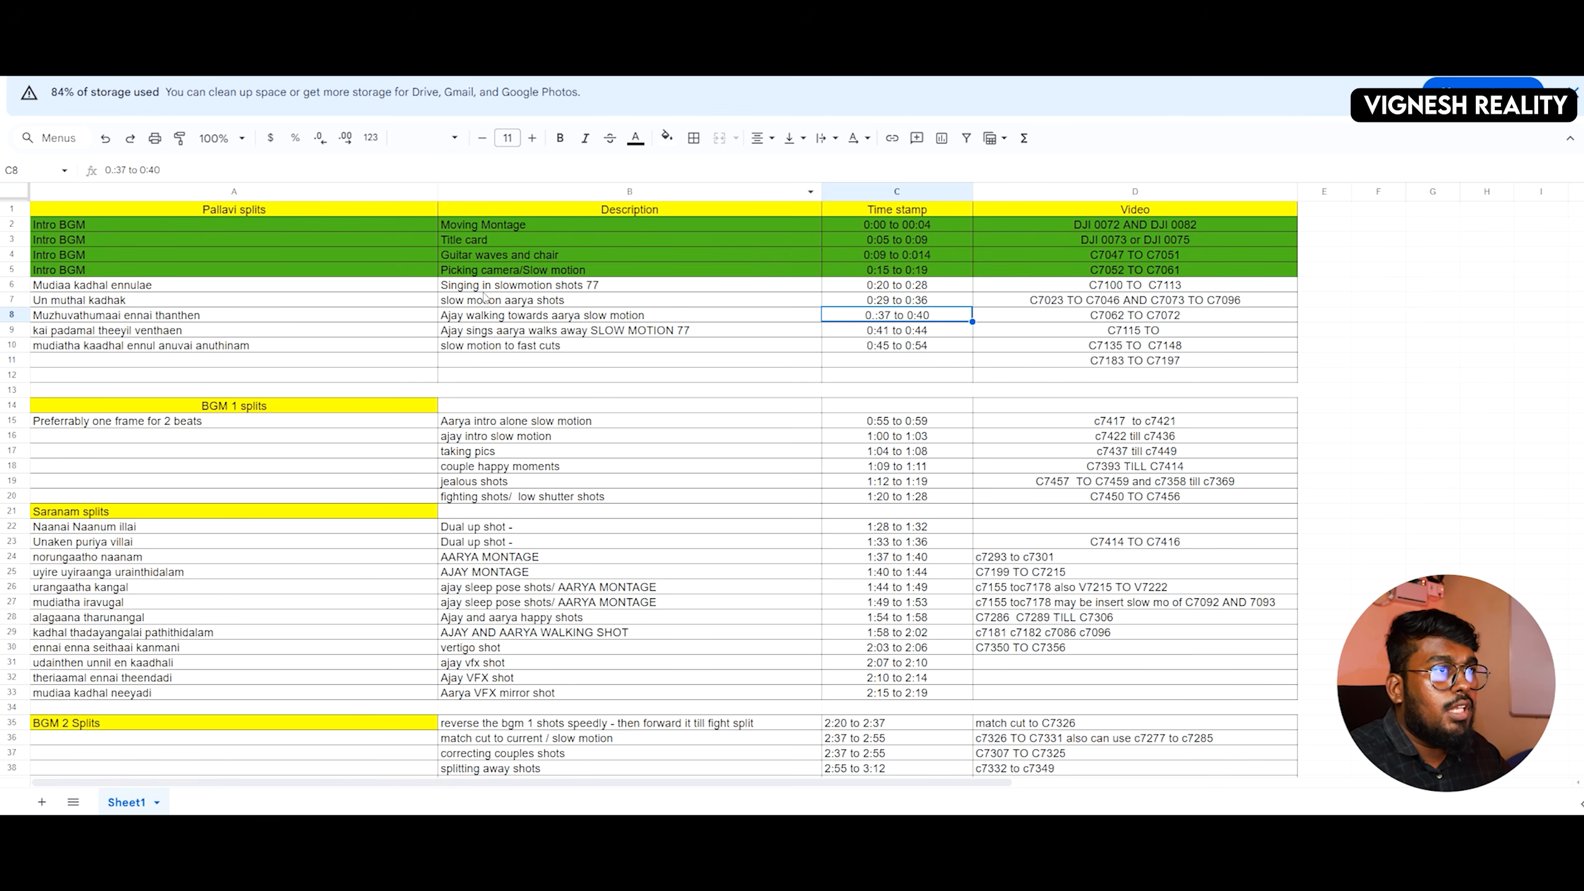
{"action": "left_click", "coordinate": [484, 285]}
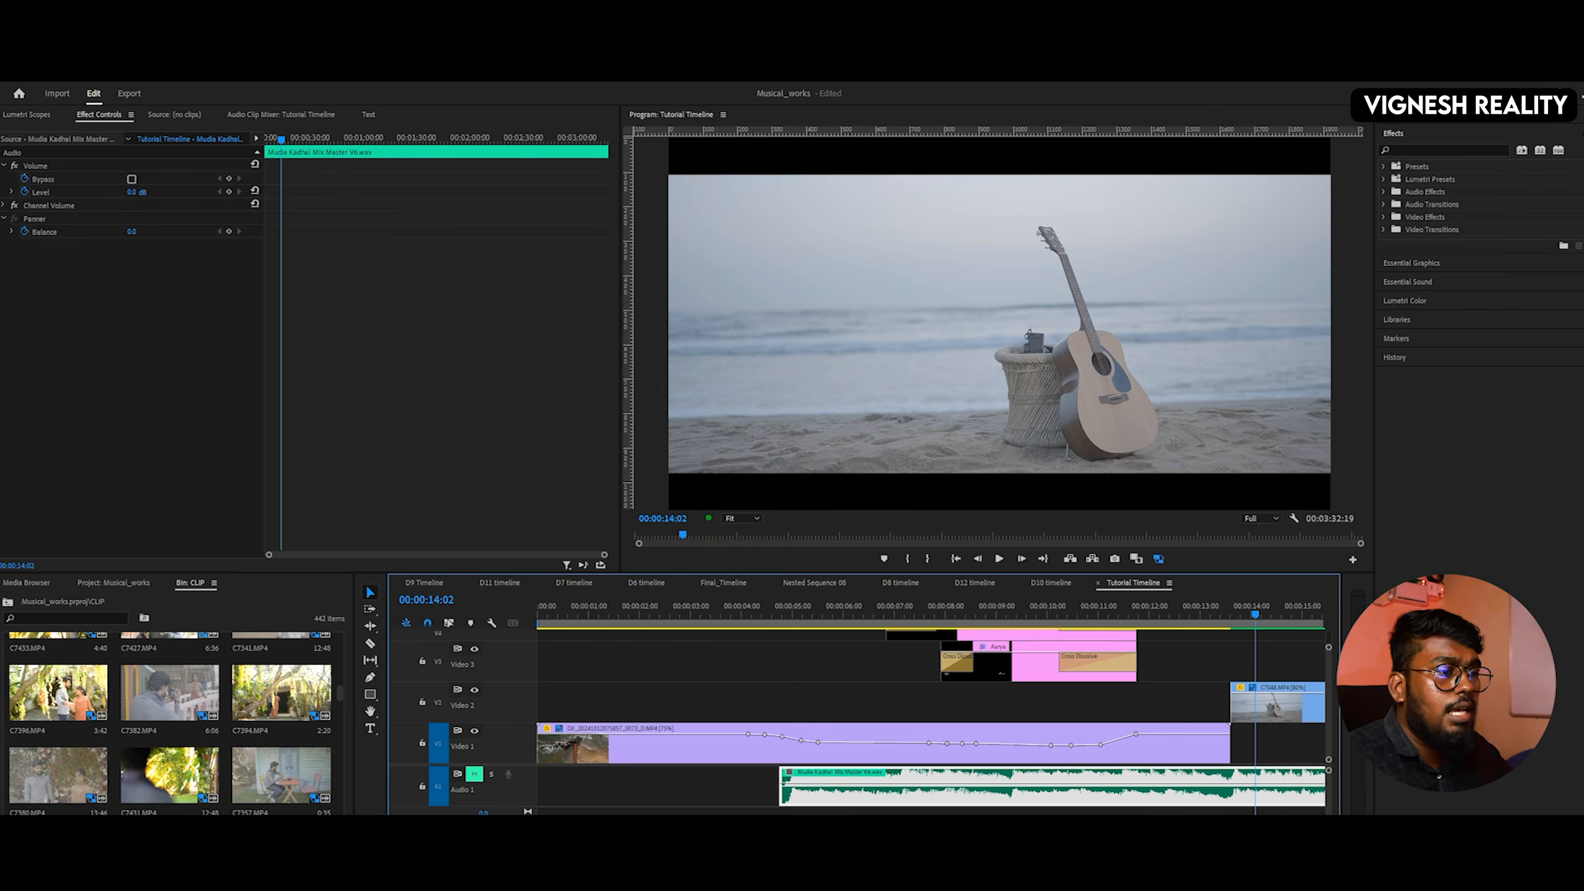
{"action": "scroll", "coordinate": [931, 718], "scroll_direction": "down", "scroll_amount": 1}
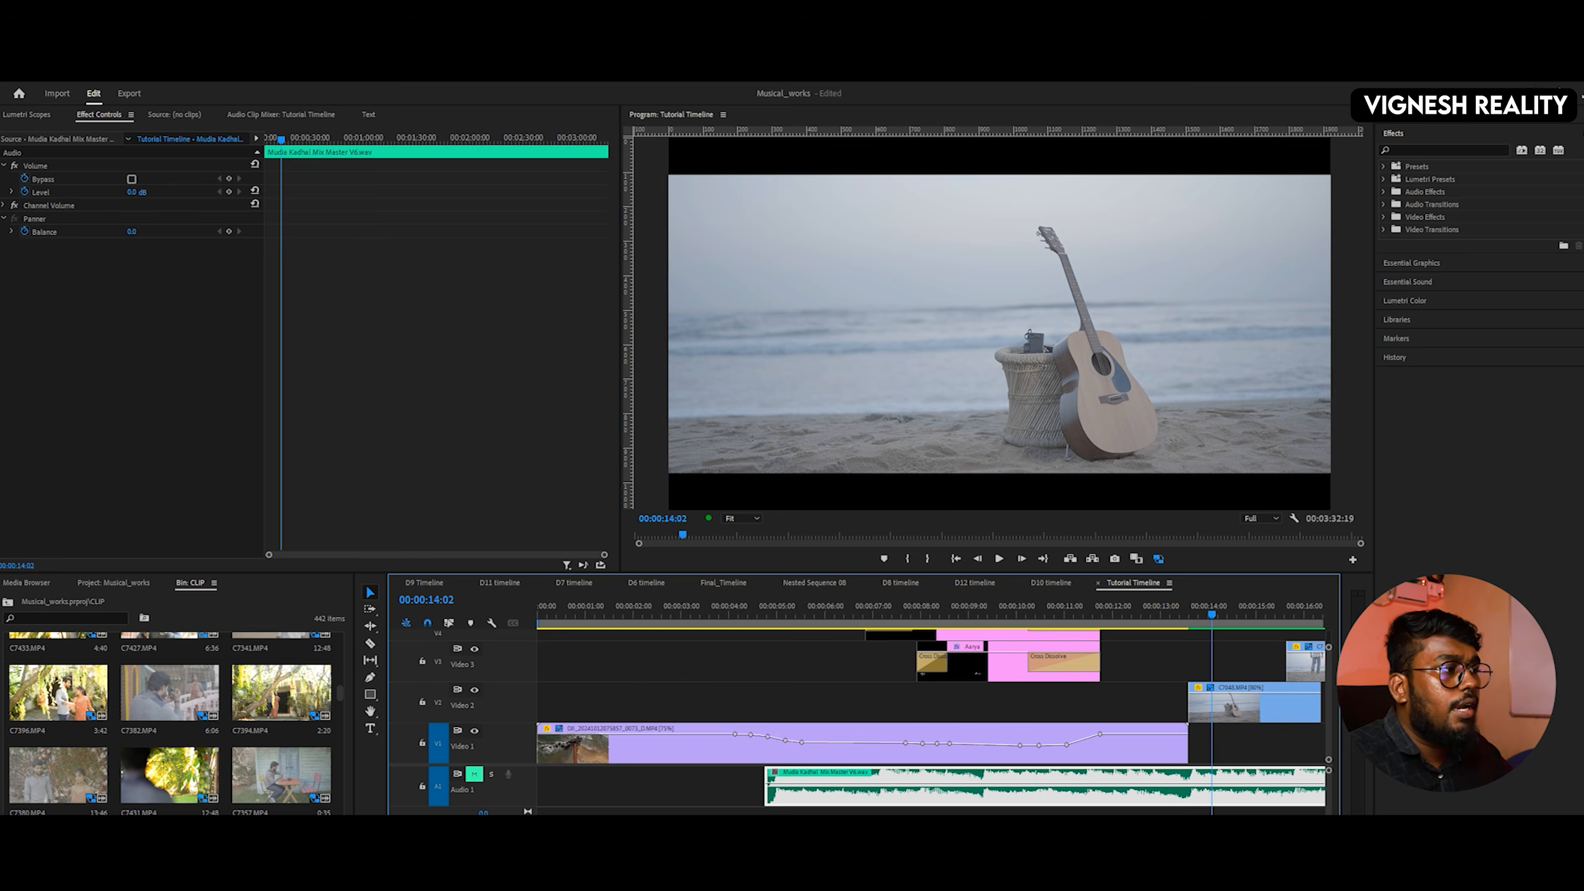
{"action": "scroll", "coordinate": [931, 717], "scroll_direction": "right", "scroll_amount": 5}
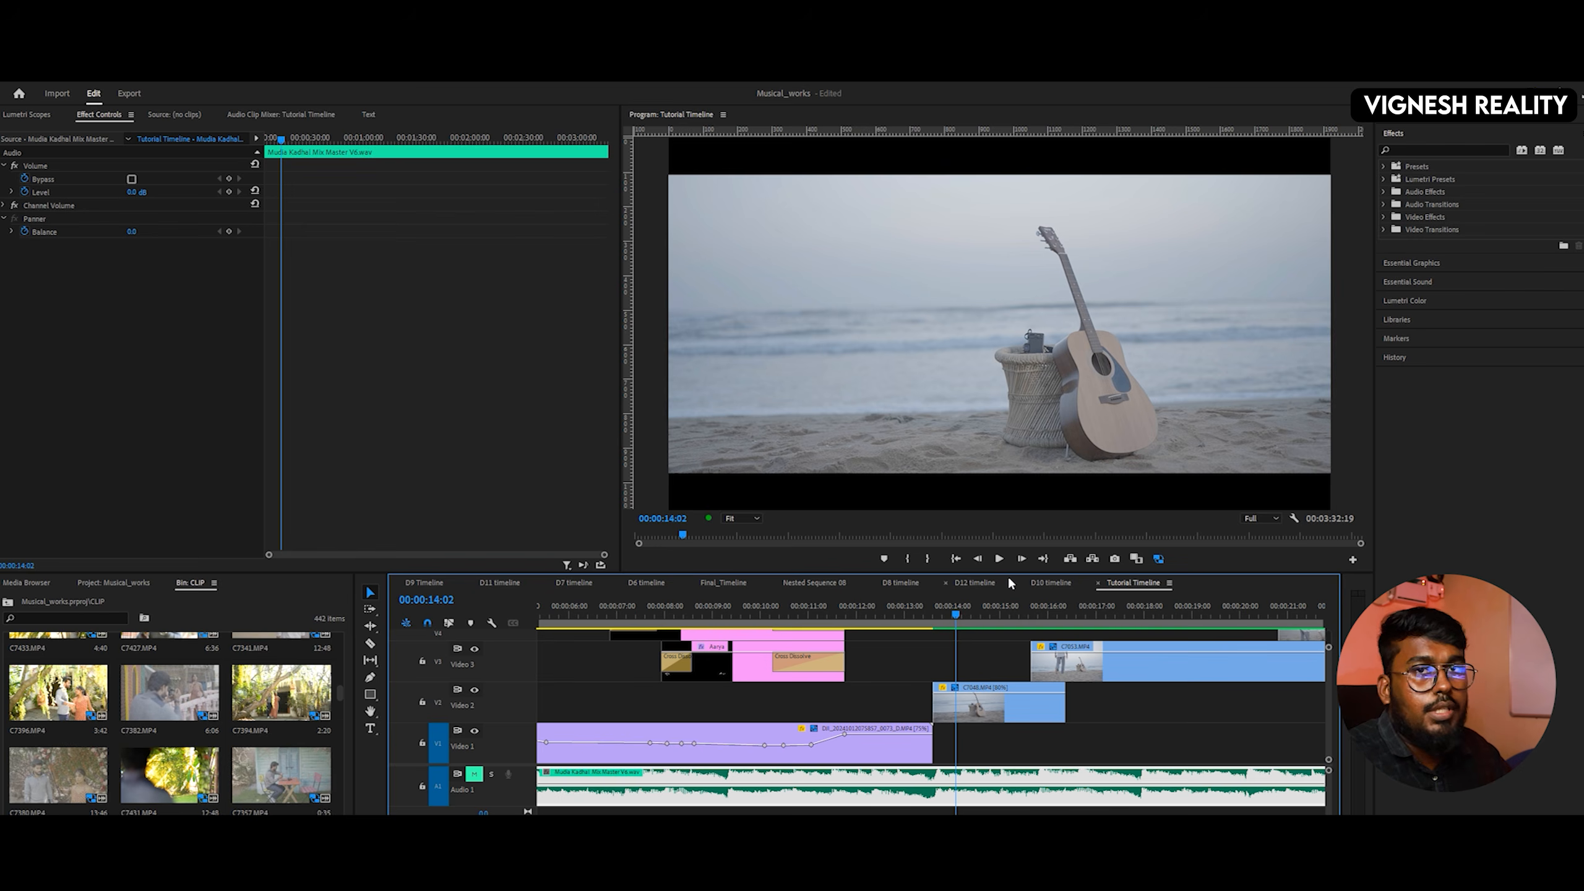
- Inspect the Speed/Duration settings of guitar clip C7048.MP4 on Video 2 without changing them
{"action": "left_click", "coordinate": [996, 712]}
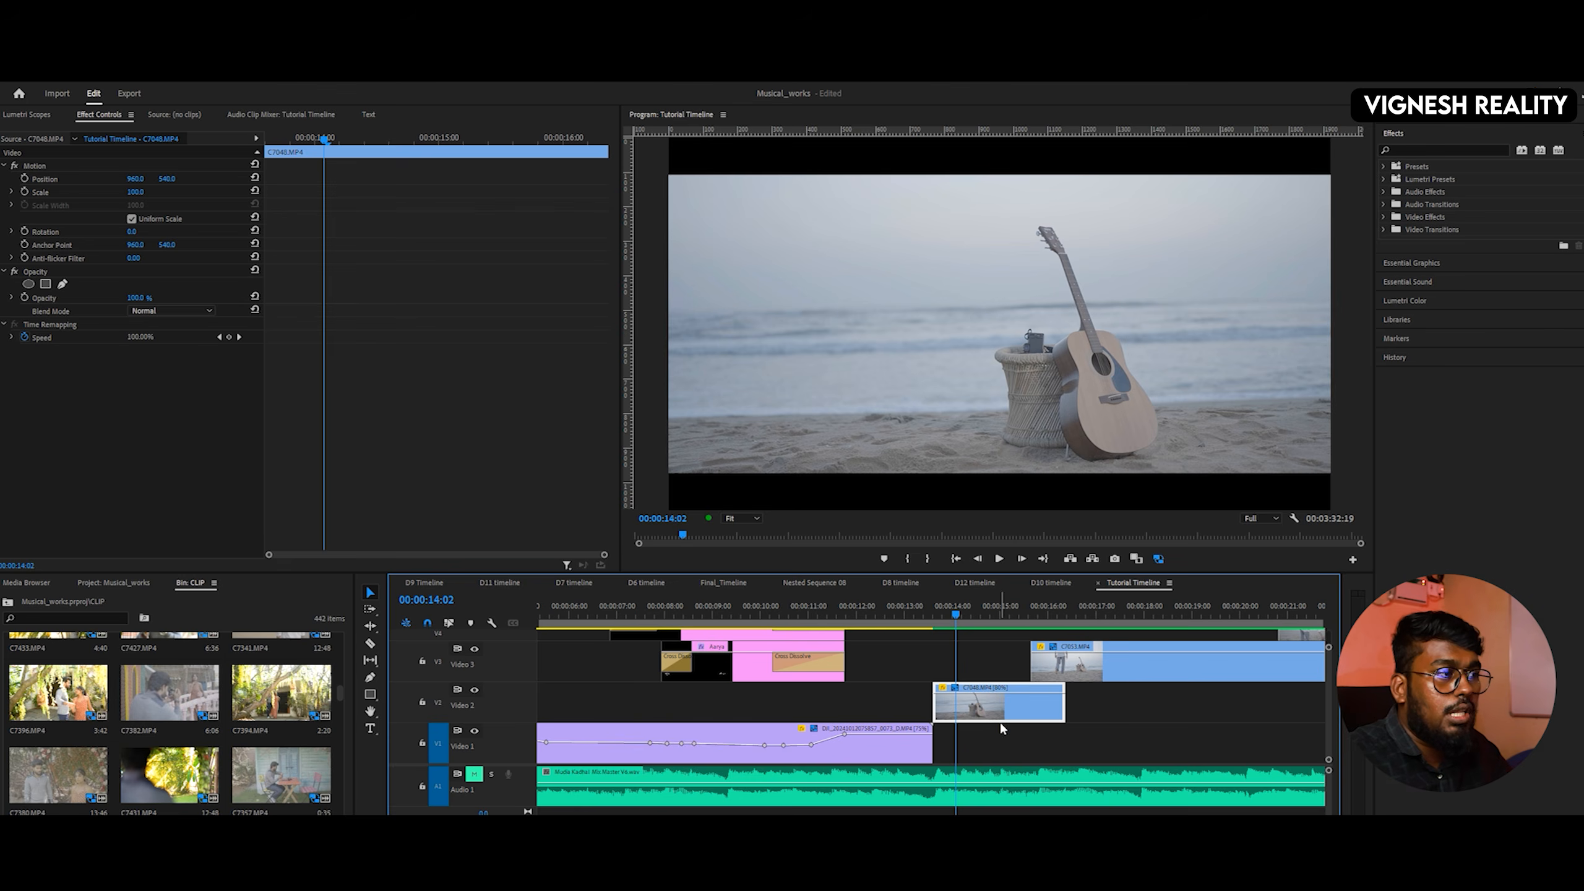
{"action": "right_click", "coordinate": [996, 698]}
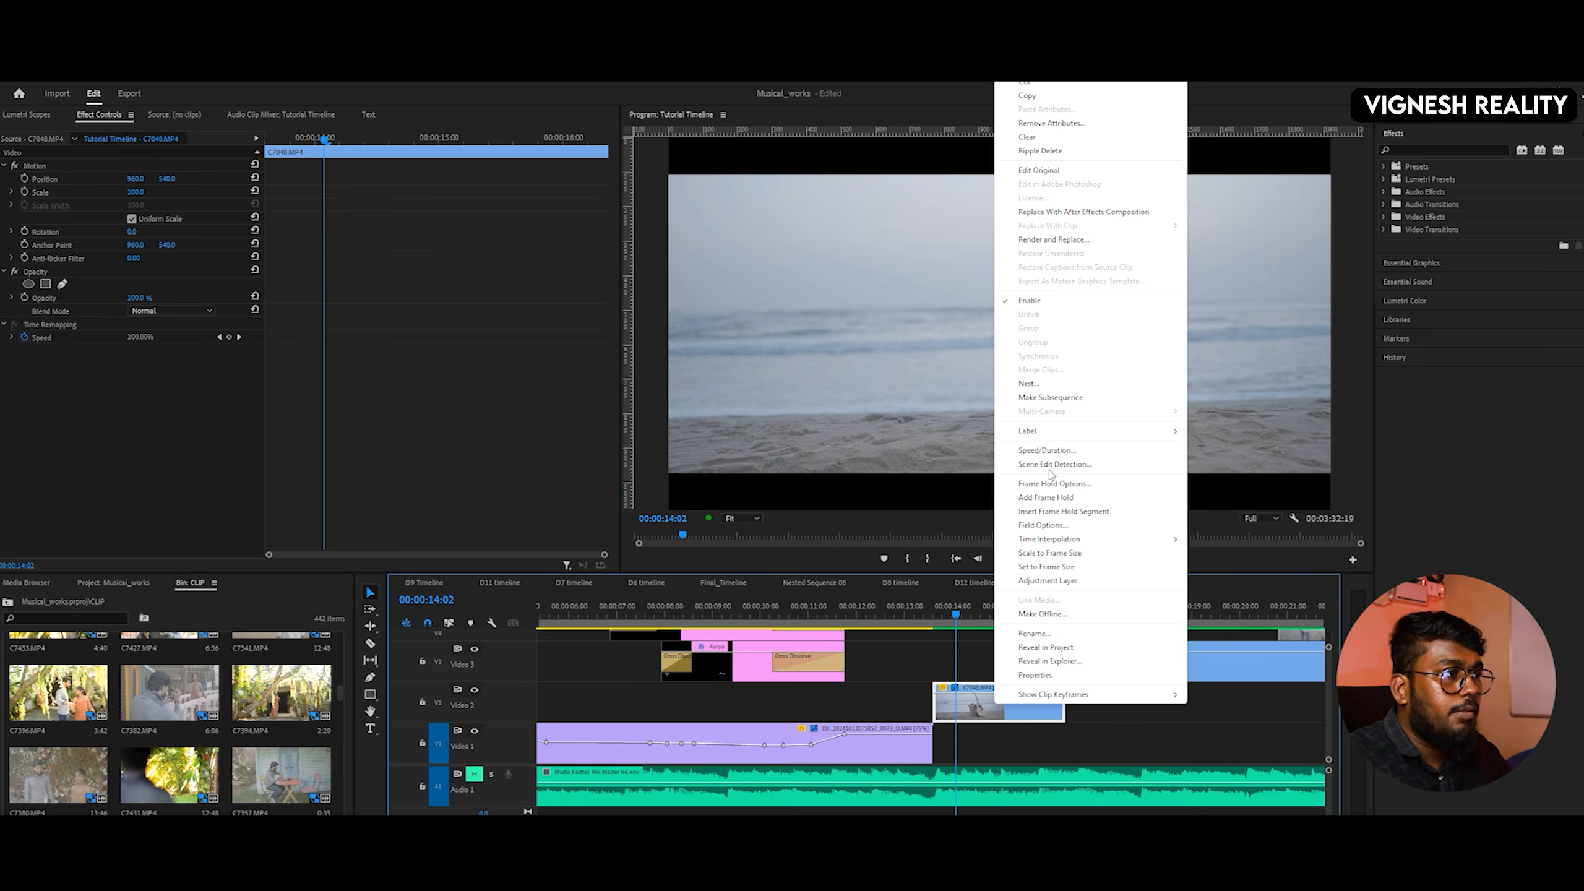
{"action": "left_click", "coordinate": [1047, 450]}
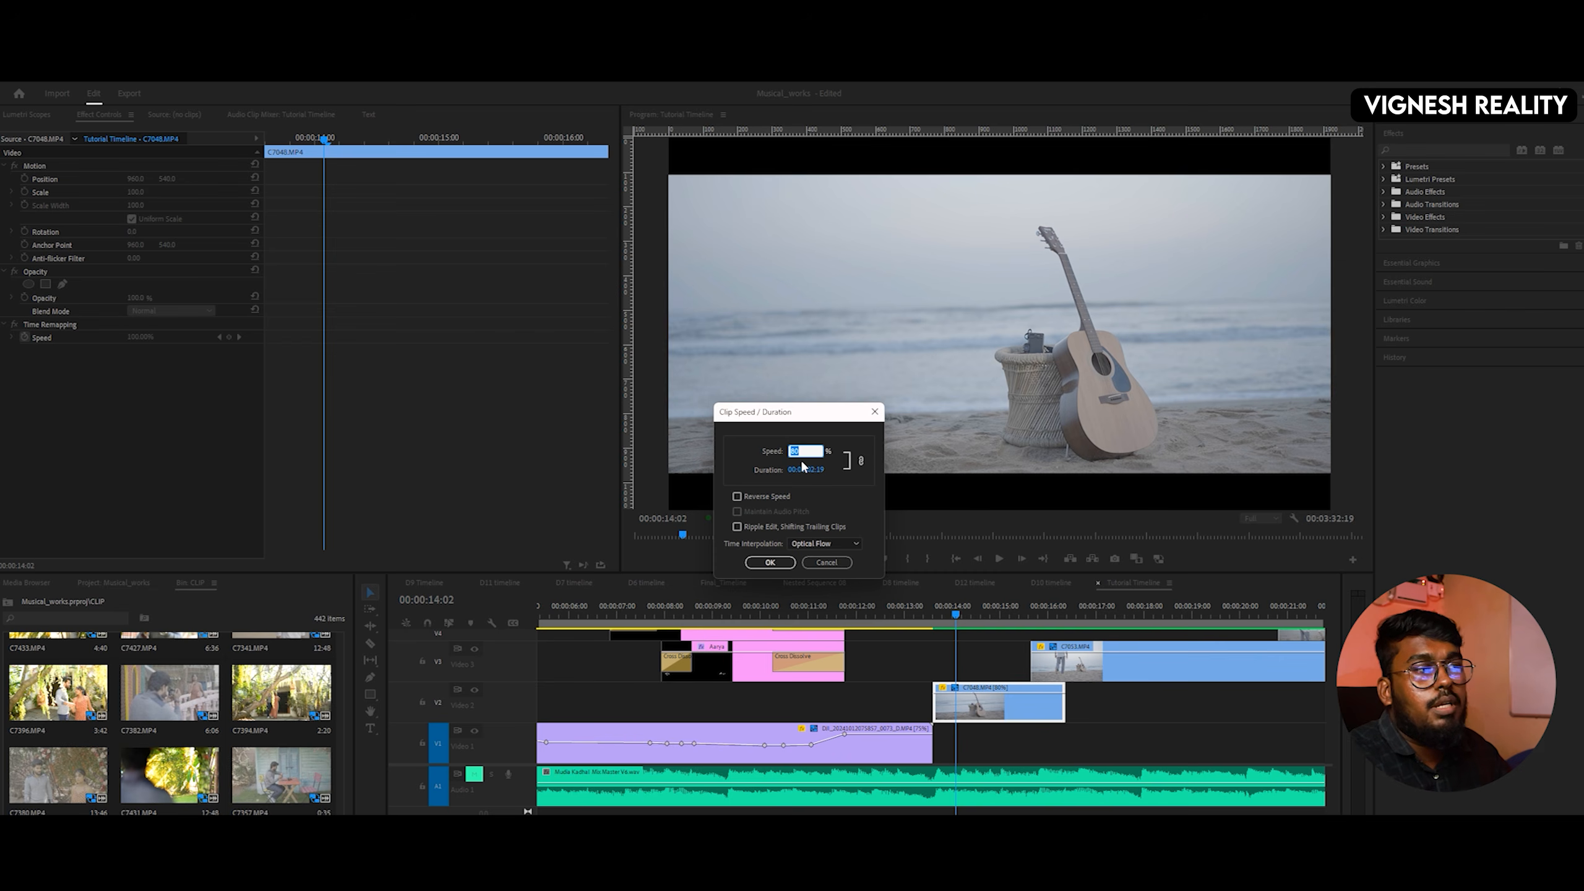
{"action": "left_click", "coordinate": [826, 563]}
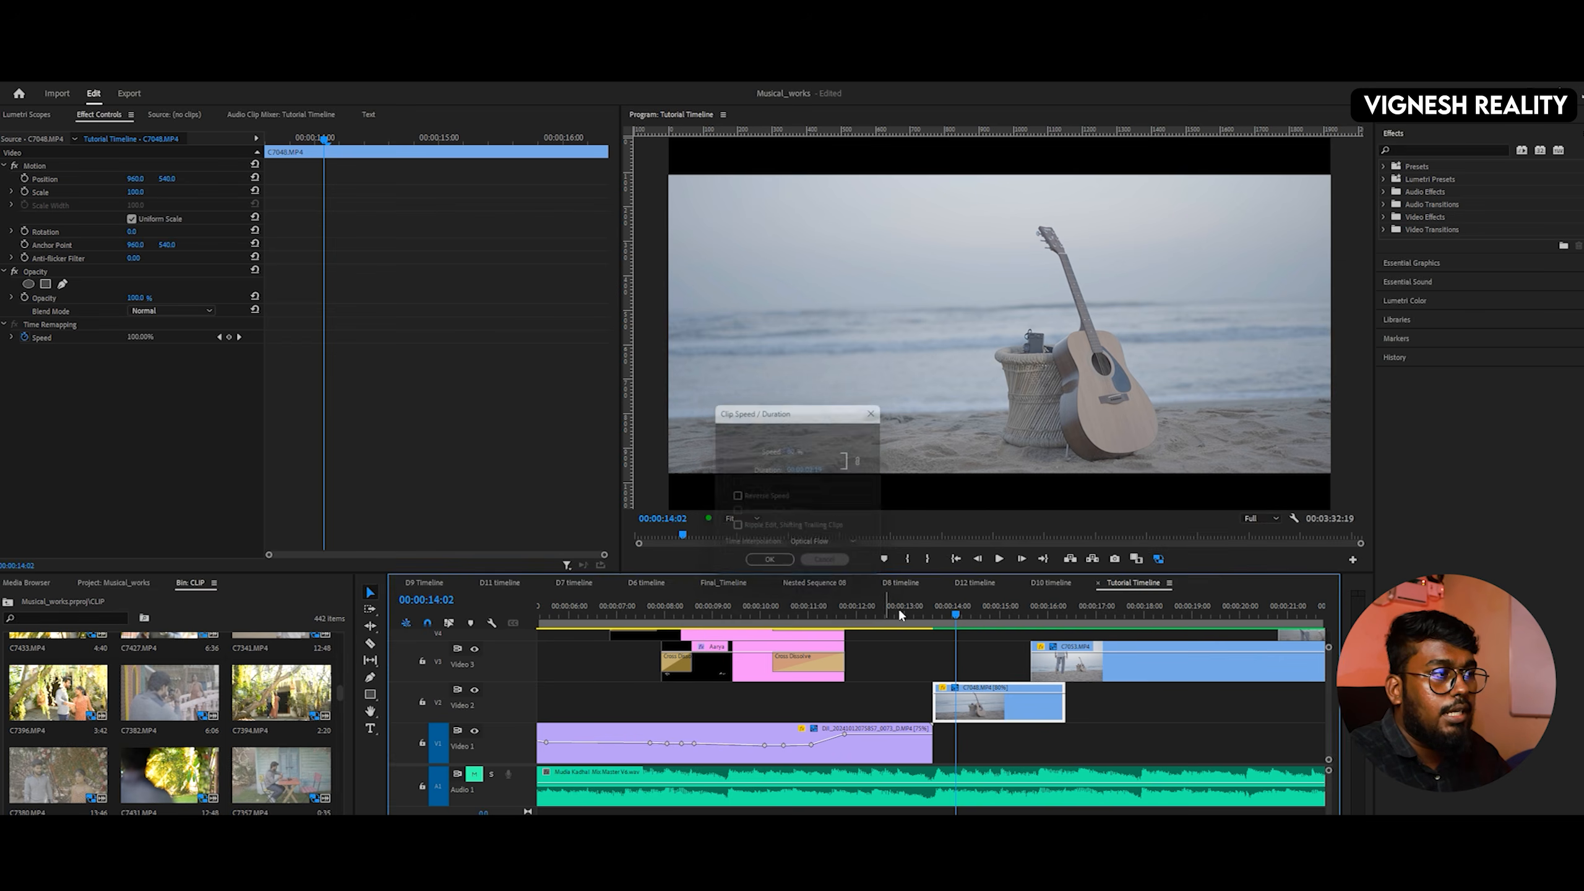
- Unmute Audio 1 and play the end of the drone shot into the guitar shot with the music
{"action": "left_click", "coordinate": [945, 615]}
{"action": "left_click_drag", "start_coordinate": [945, 615], "coordinate": [904, 614]}
{"action": "left_click", "coordinate": [474, 774]}
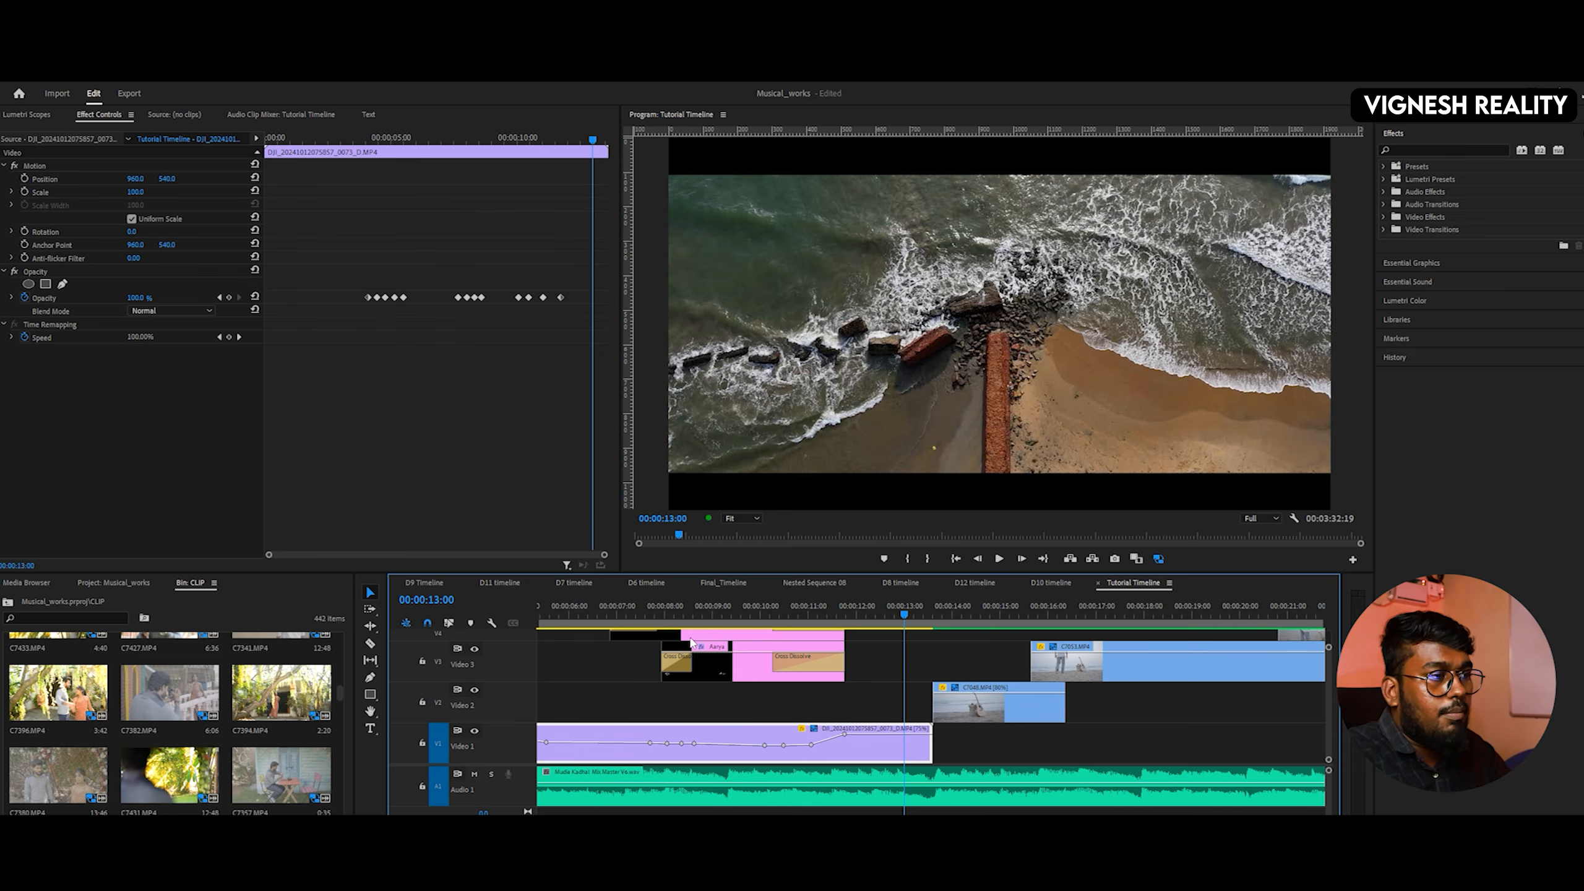
{"action": "left_click", "coordinate": [635, 614]}
{"action": "key", "text": "space"}
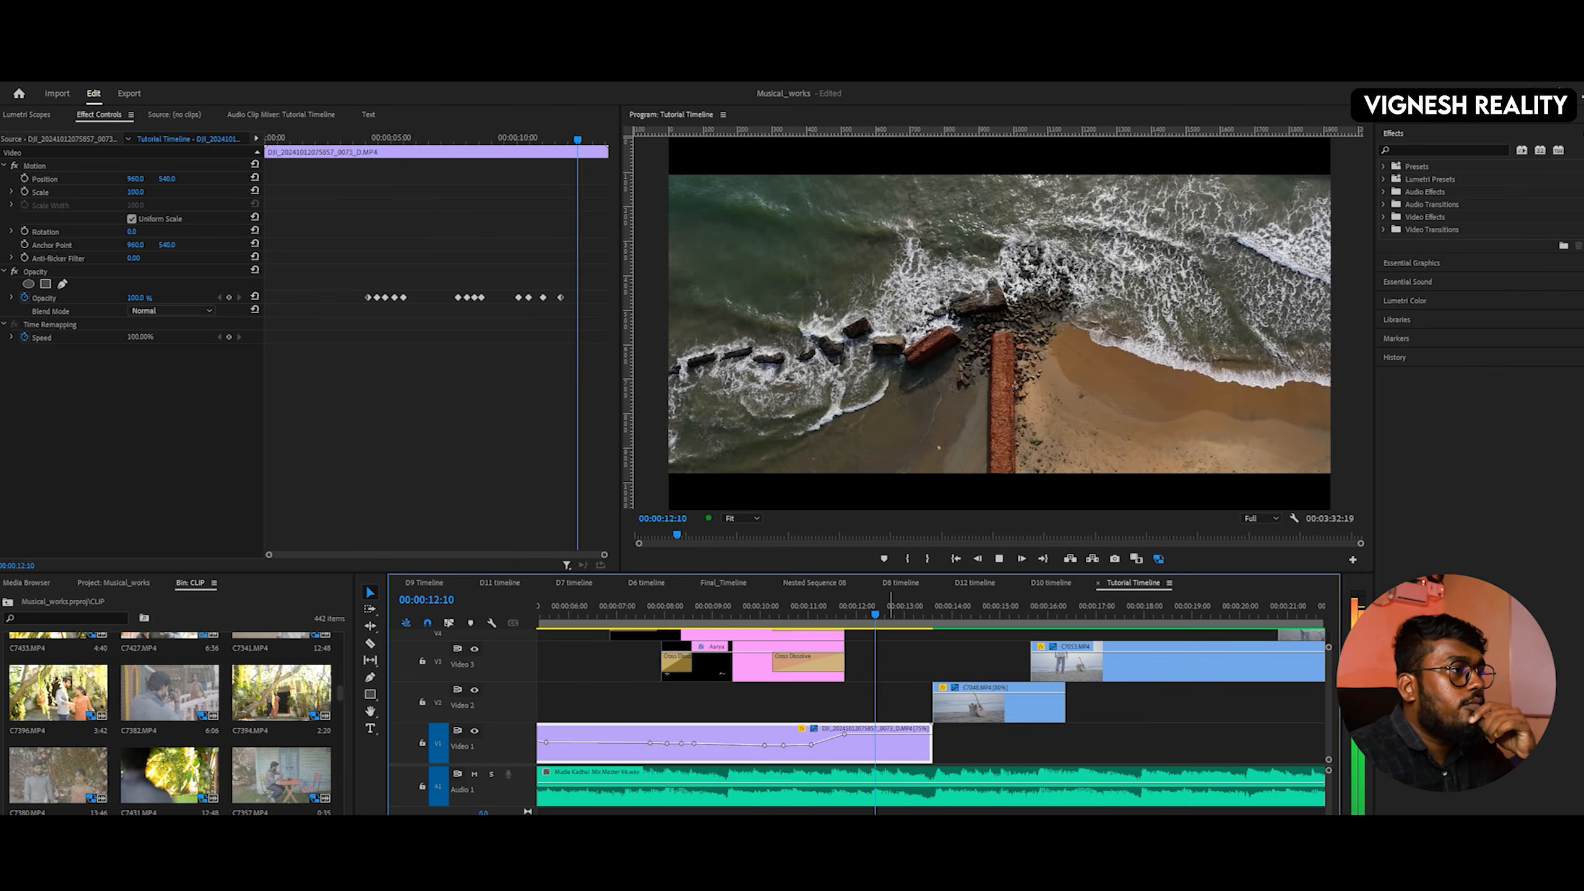
{"action": "key", "text": "space"}
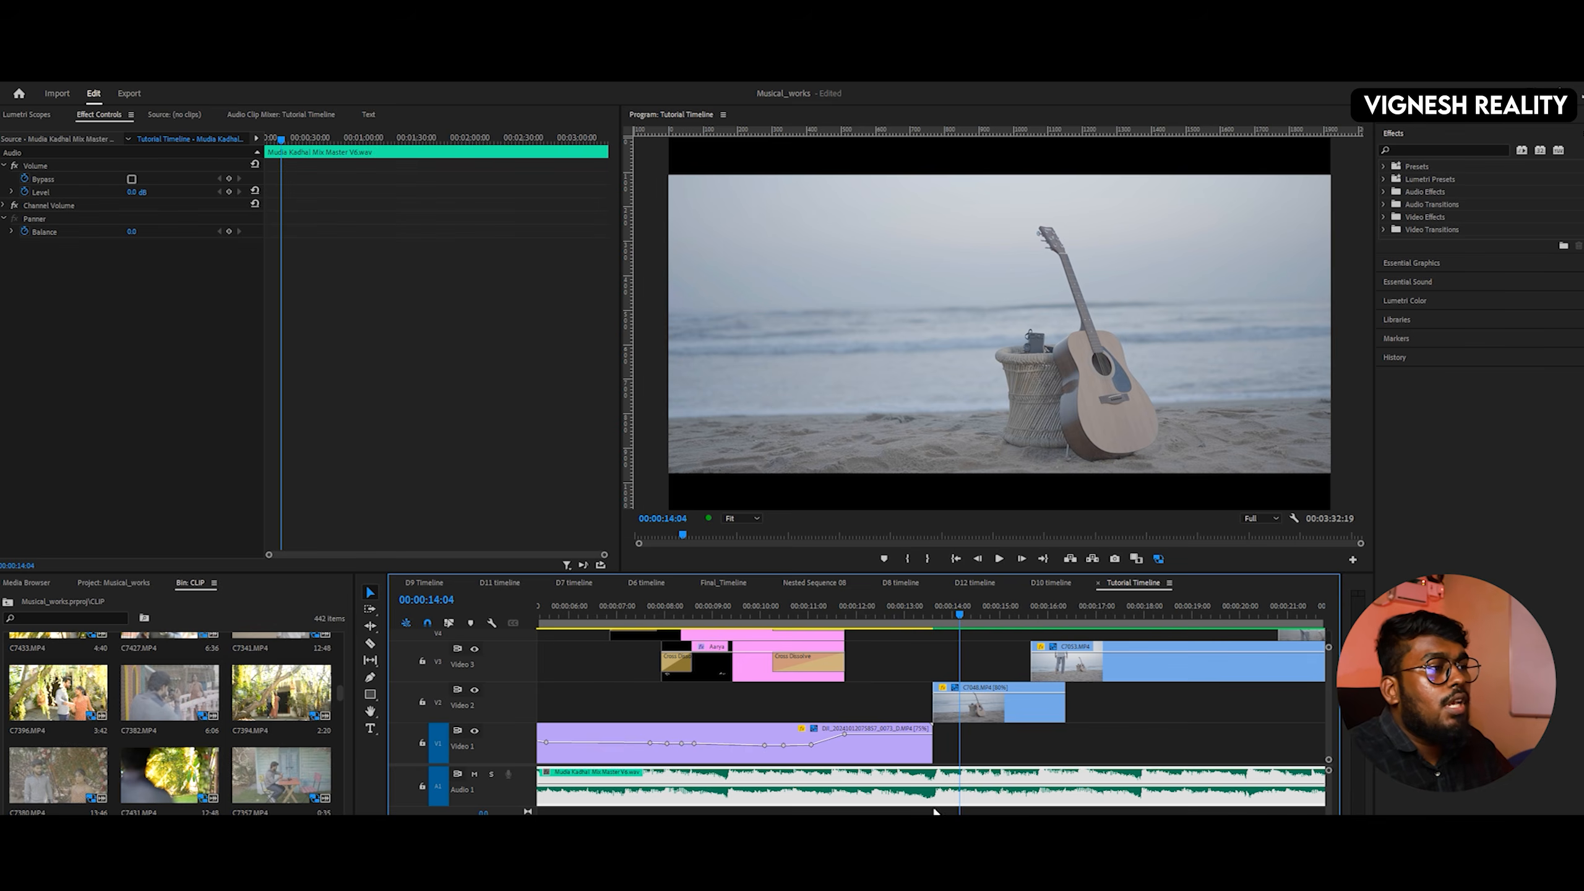
- Replay the FEAT. credits over the title from 00:00:07:14, then return the playhead to 00:00:06:24 with more of the sequence in view
{"action": "left_click_drag", "start_coordinate": [930, 615], "coordinate": [645, 621]}
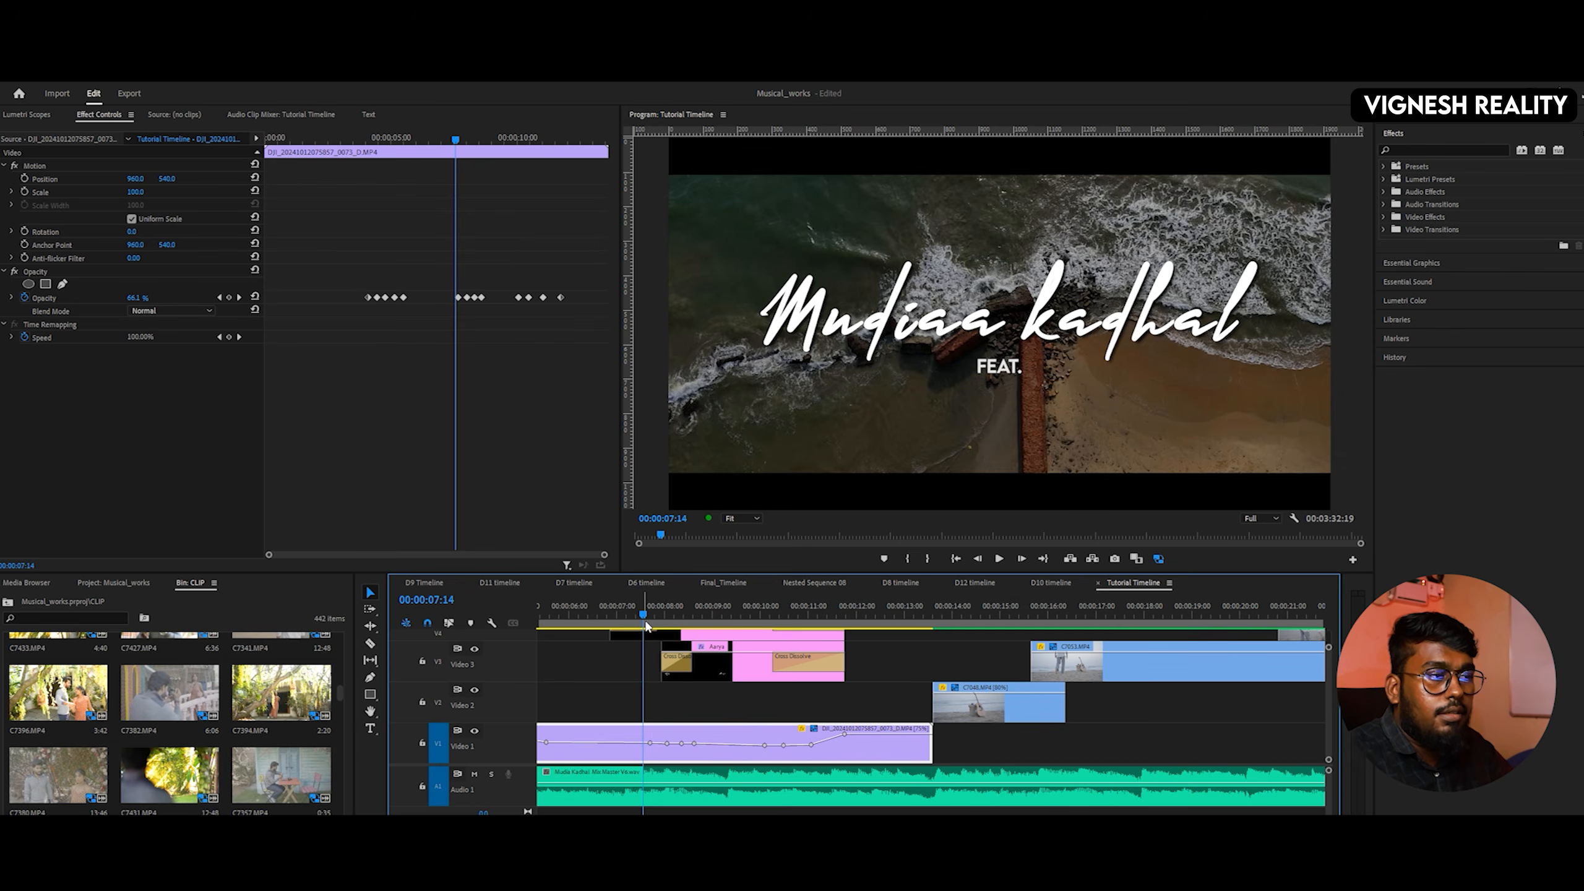
{"action": "key", "text": "space"}
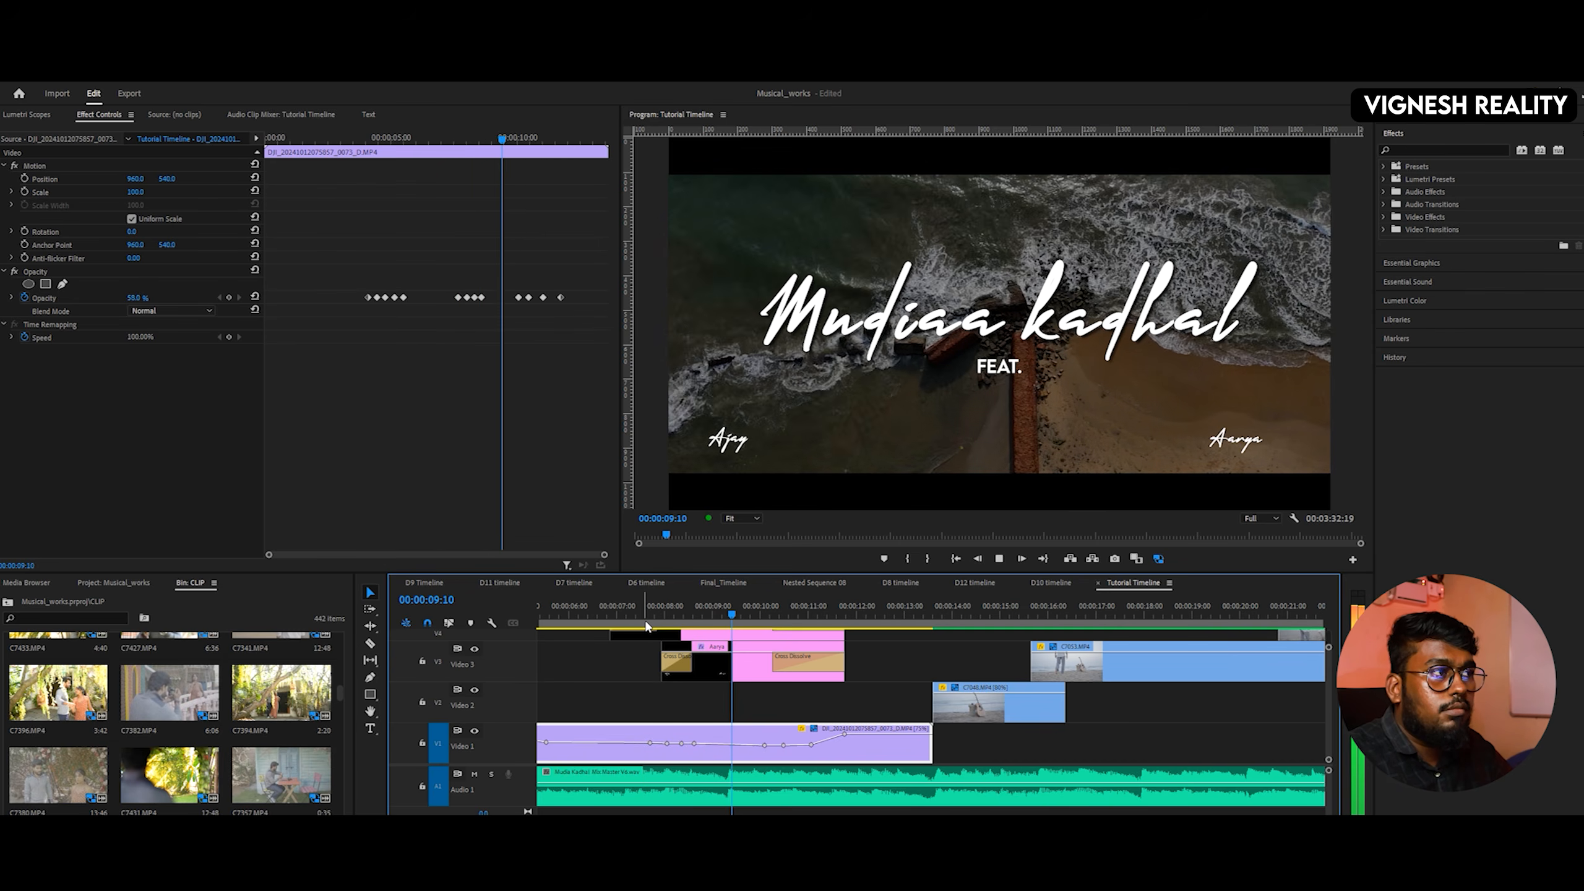
{"action": "key", "text": "space"}
{"action": "left_click_drag", "start_coordinate": [724, 616], "coordinate": [651, 623]}
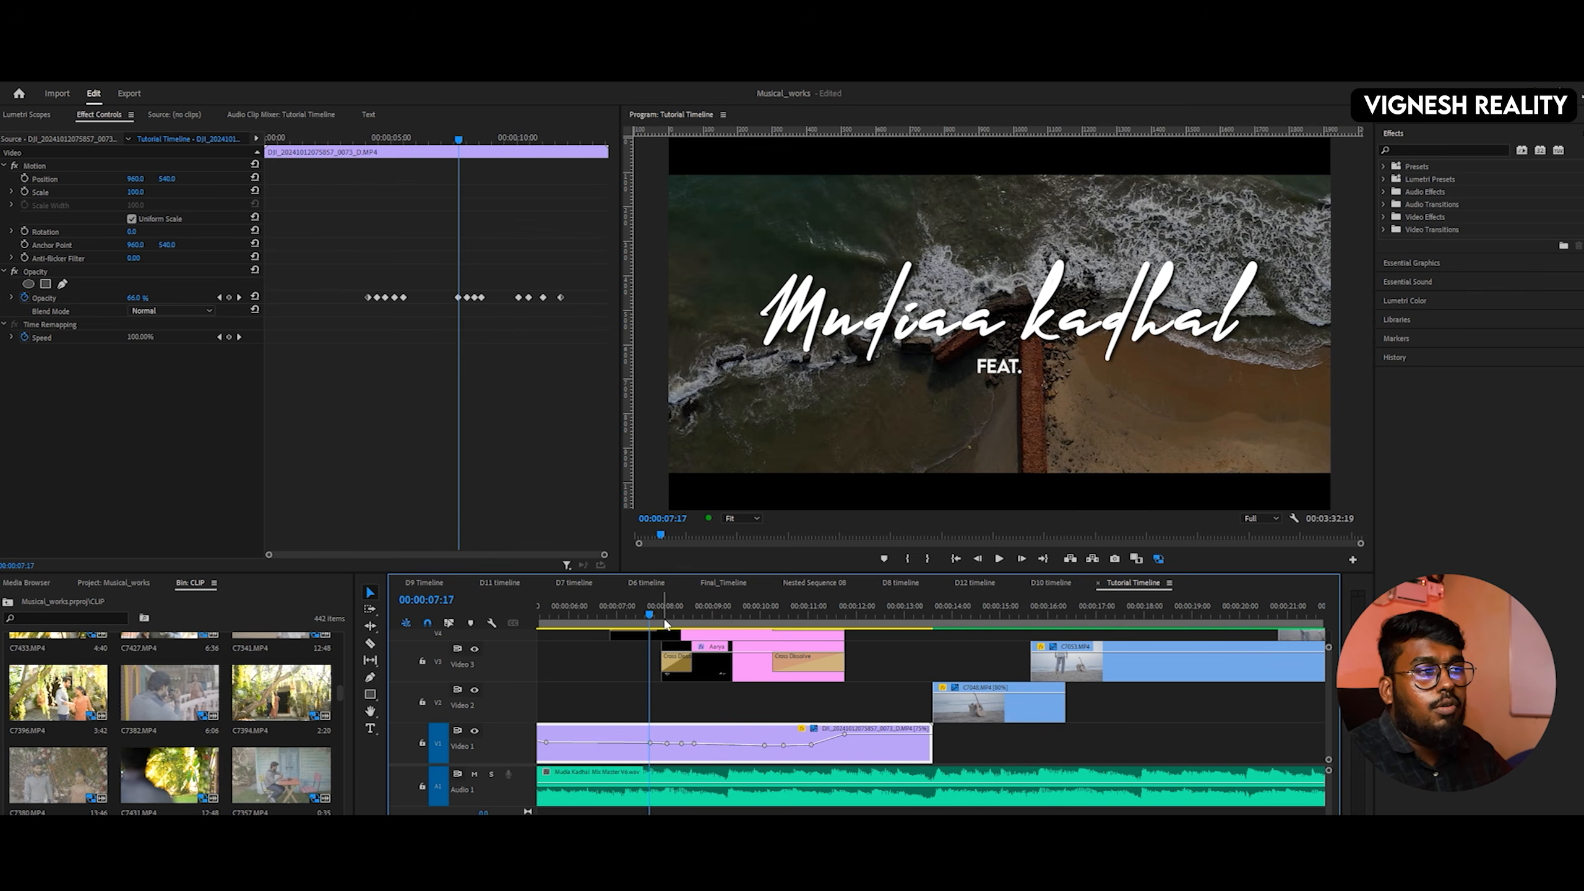
{"action": "left_click", "coordinate": [616, 623]}
{"action": "scroll", "coordinate": [616, 622], "scroll_direction": "down", "scroll_amount": 3}
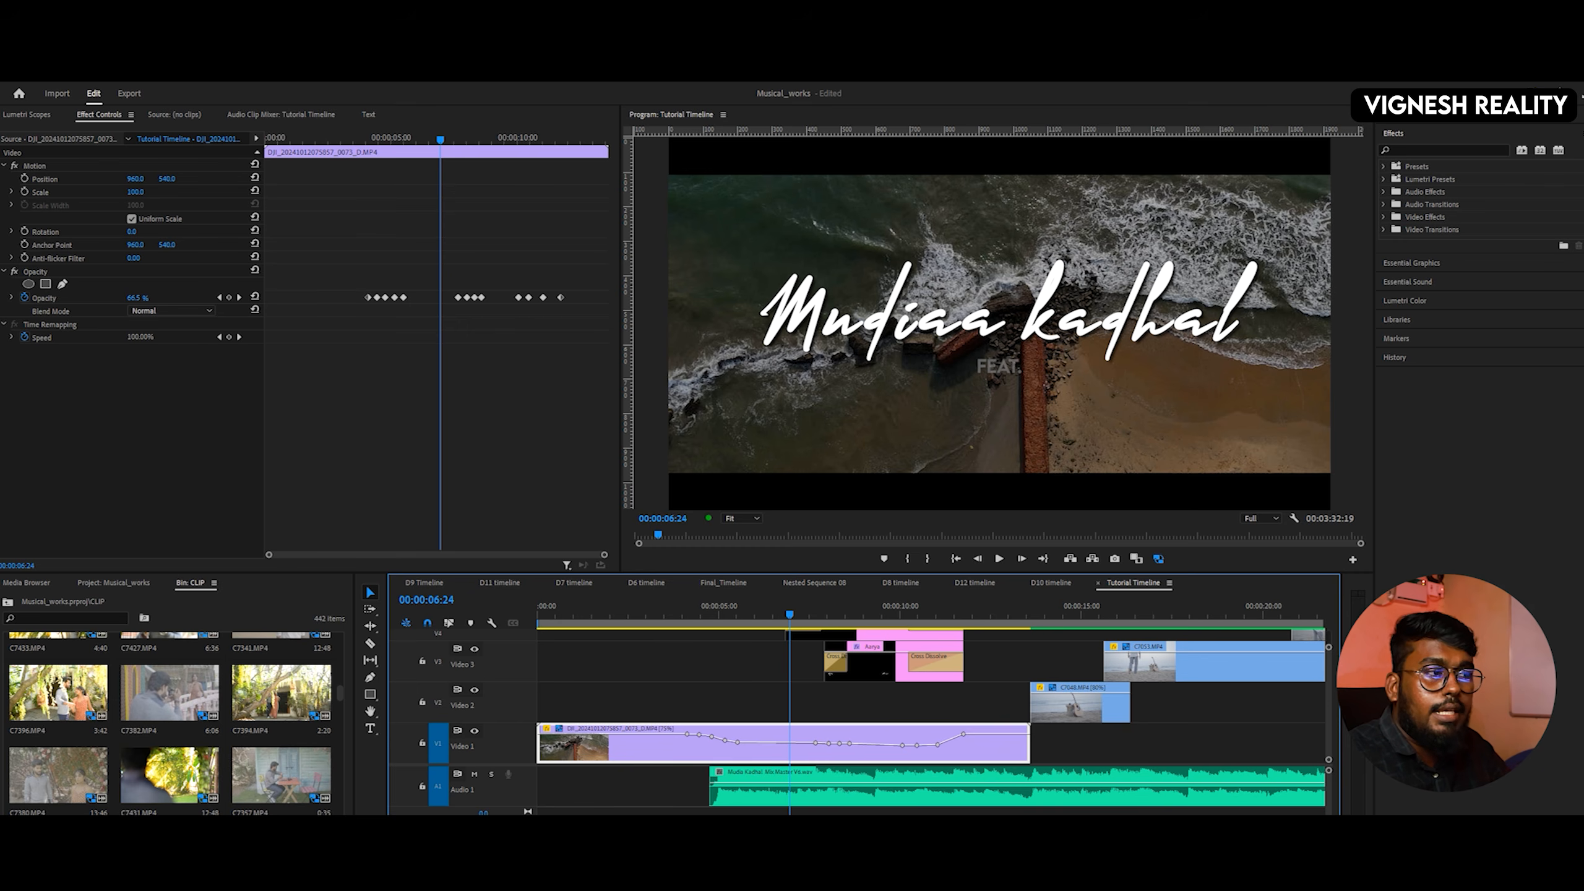
- Play the sequence from 00:00:04:11 through the title card to the guitar shot, pausing at the main beat changes
{"action": "left_click", "coordinate": [700, 616]}
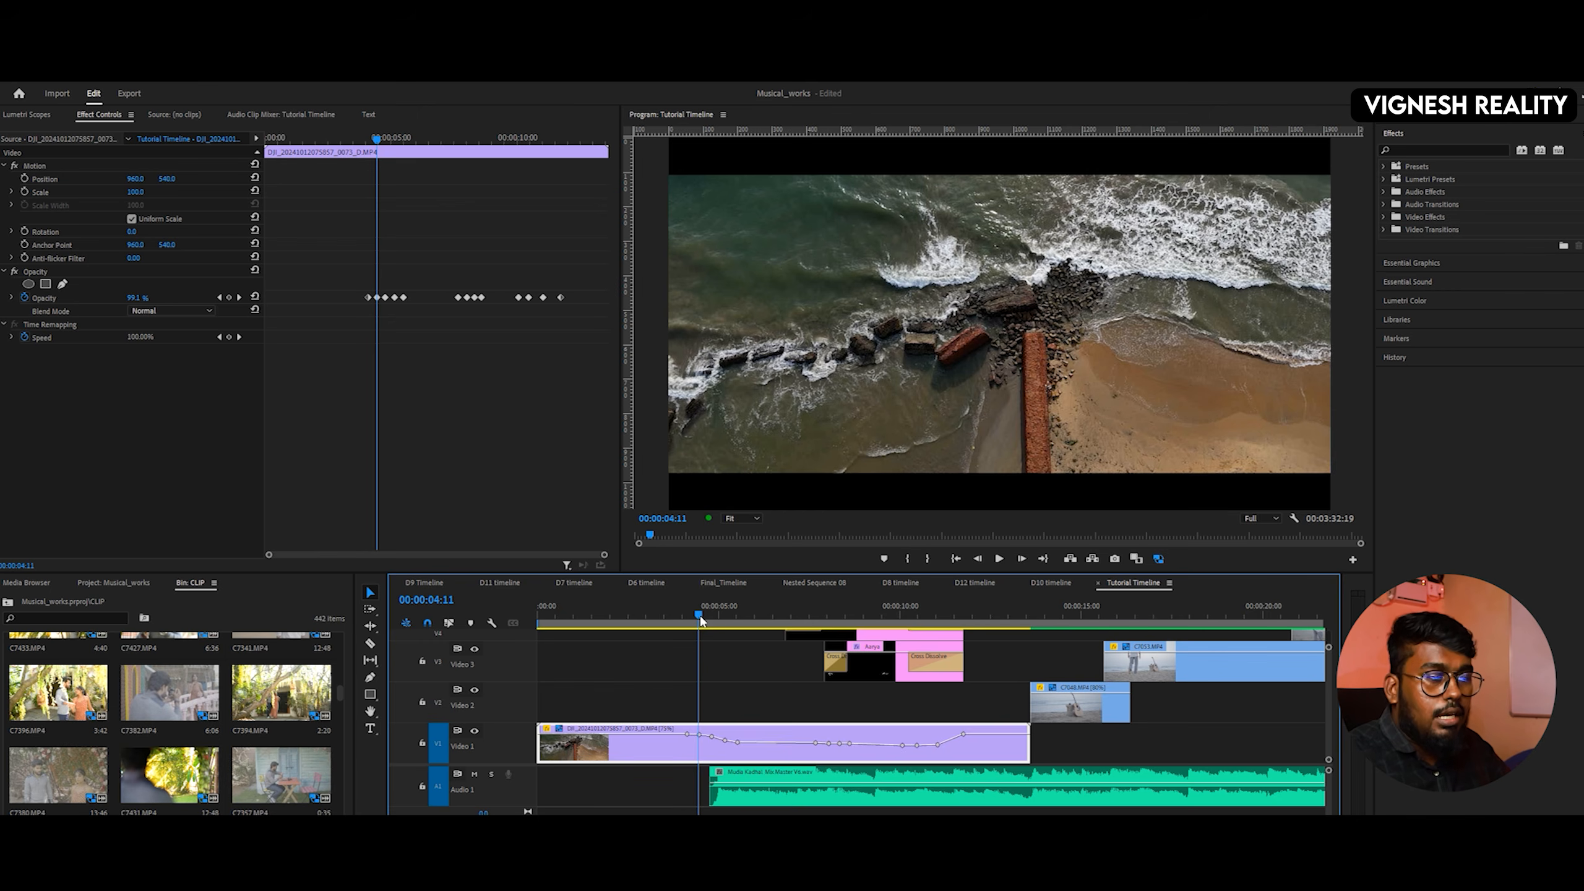
{"action": "key", "text": "space"}
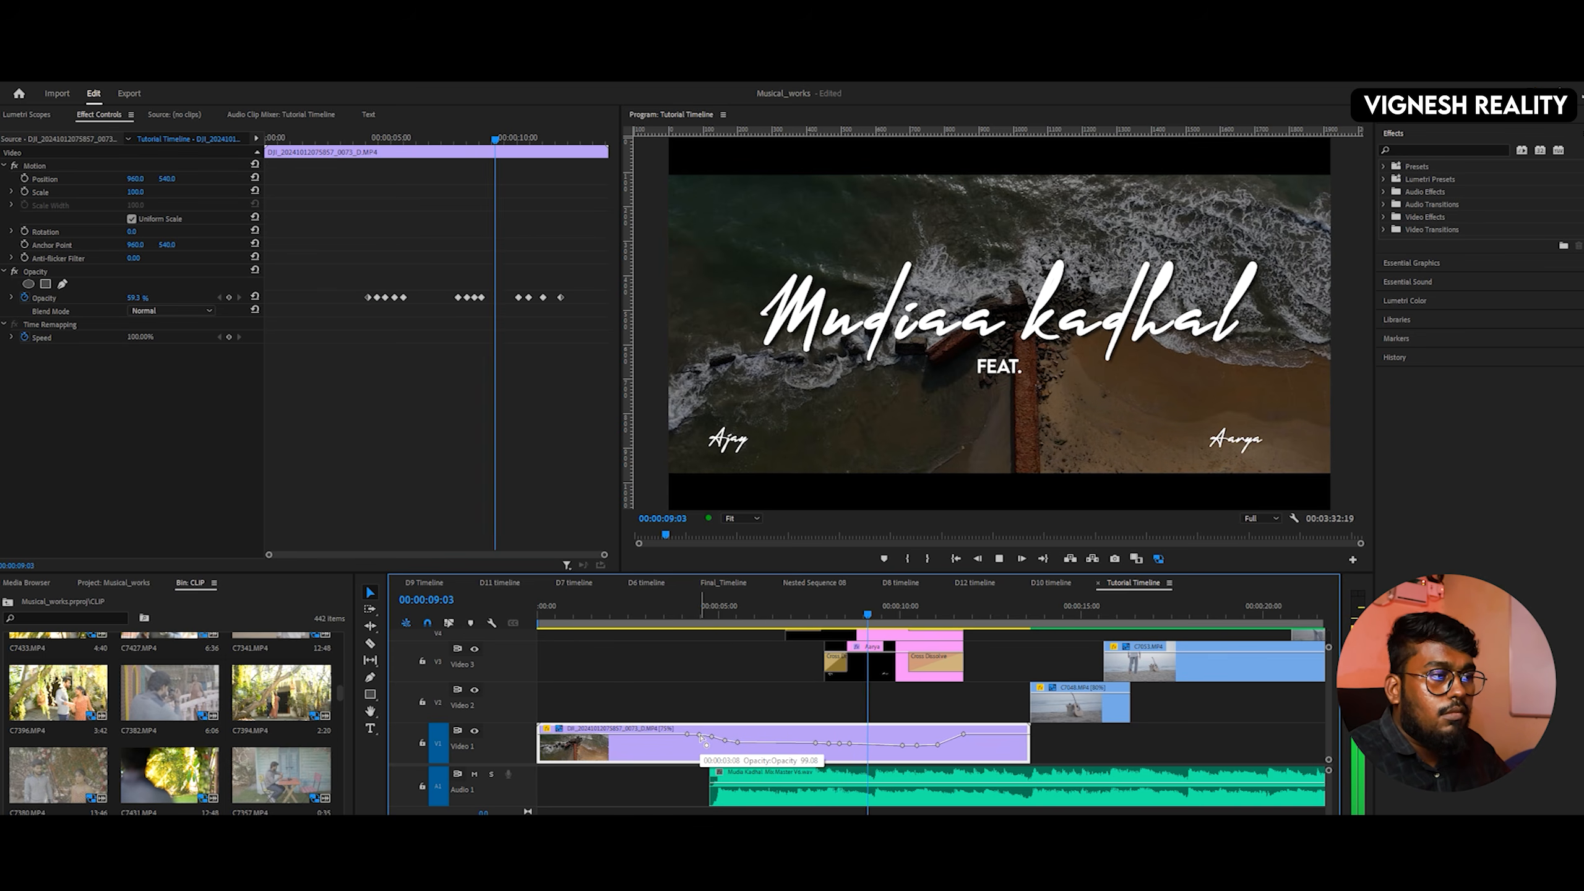
{"action": "key", "text": "space"}
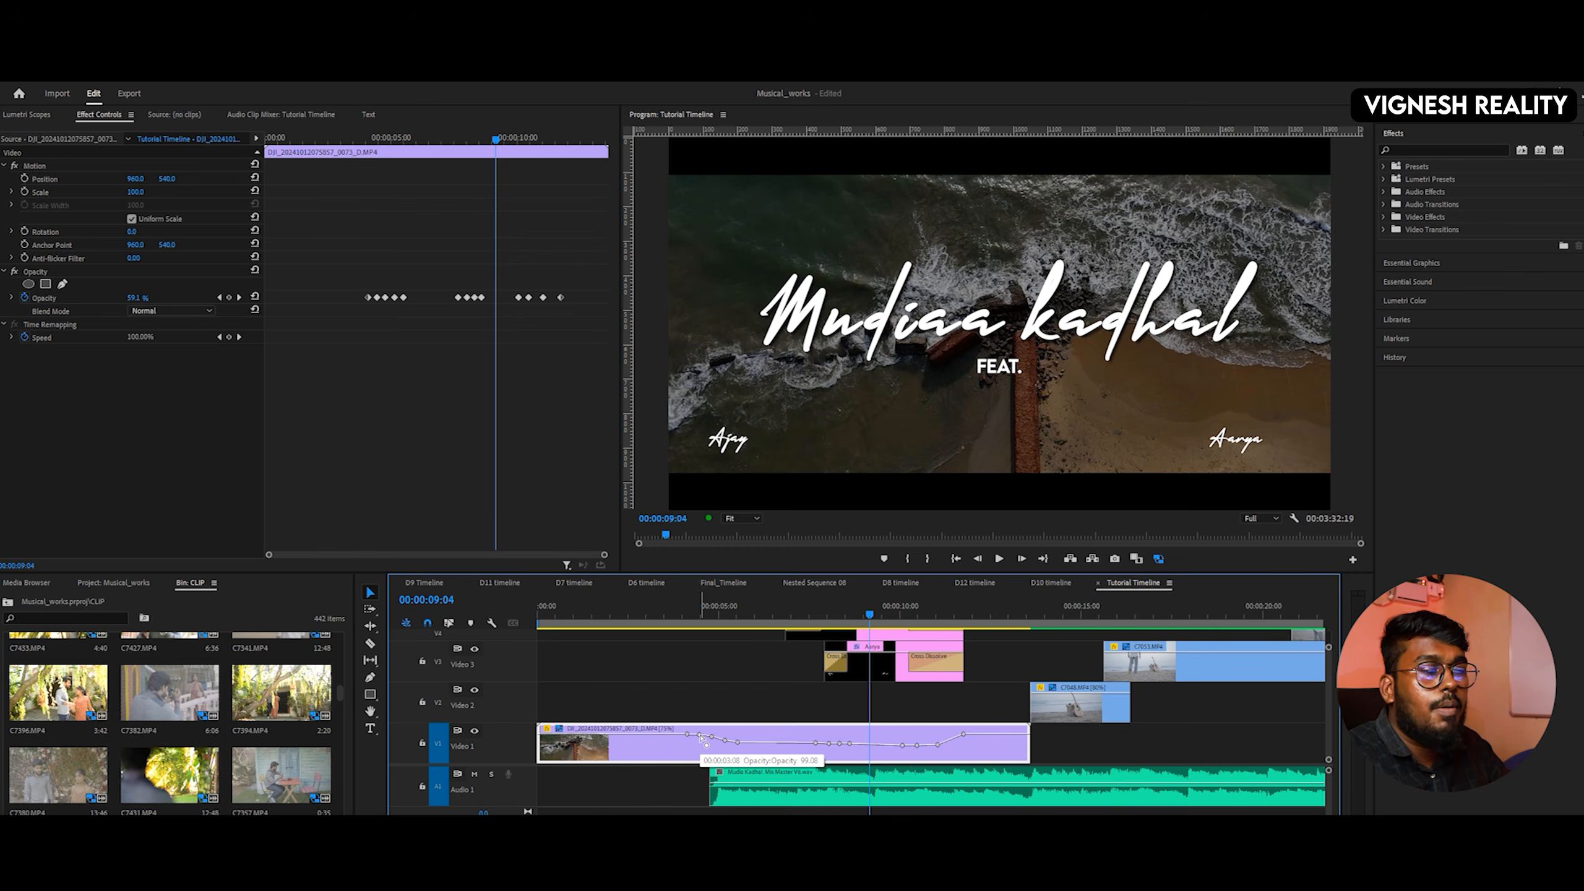
{"action": "key", "text": "space"}
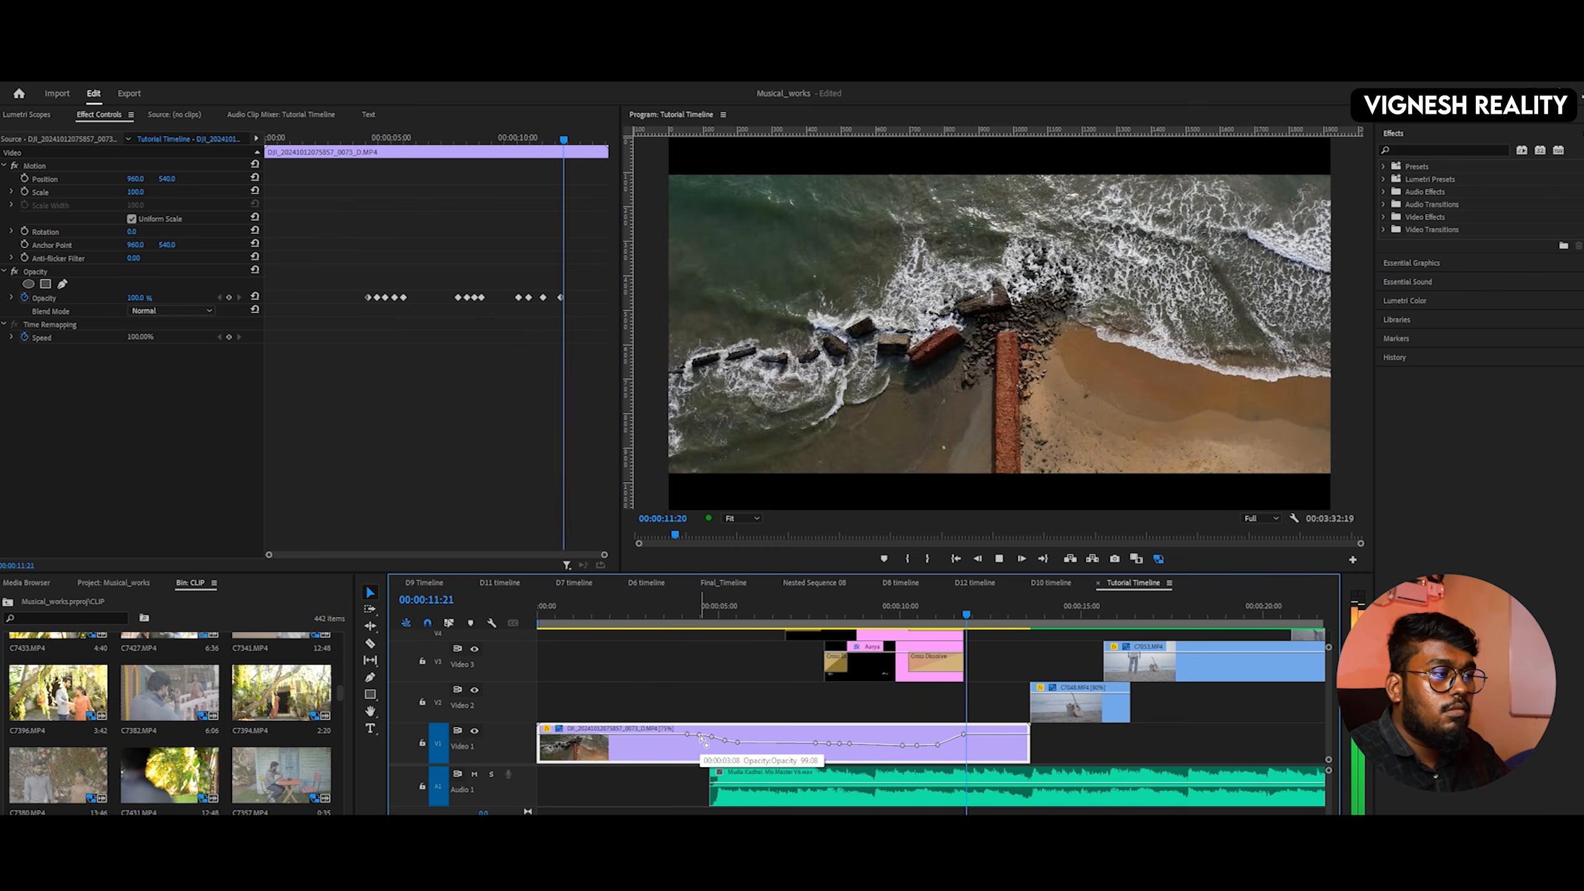
{"action": "key", "text": "space"}
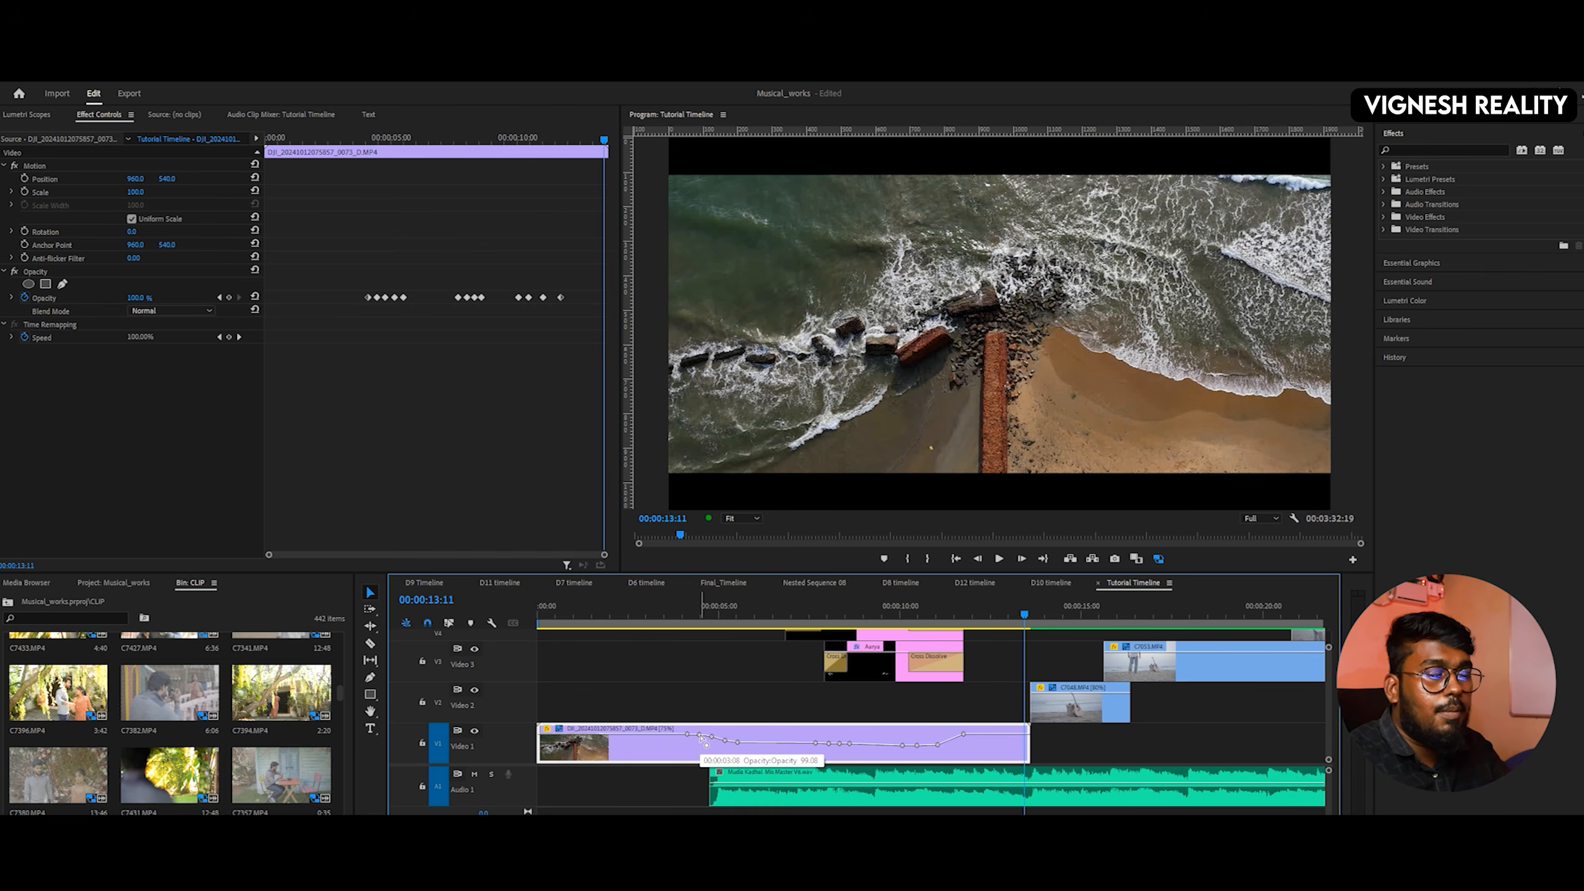
{"action": "key", "text": "space"}
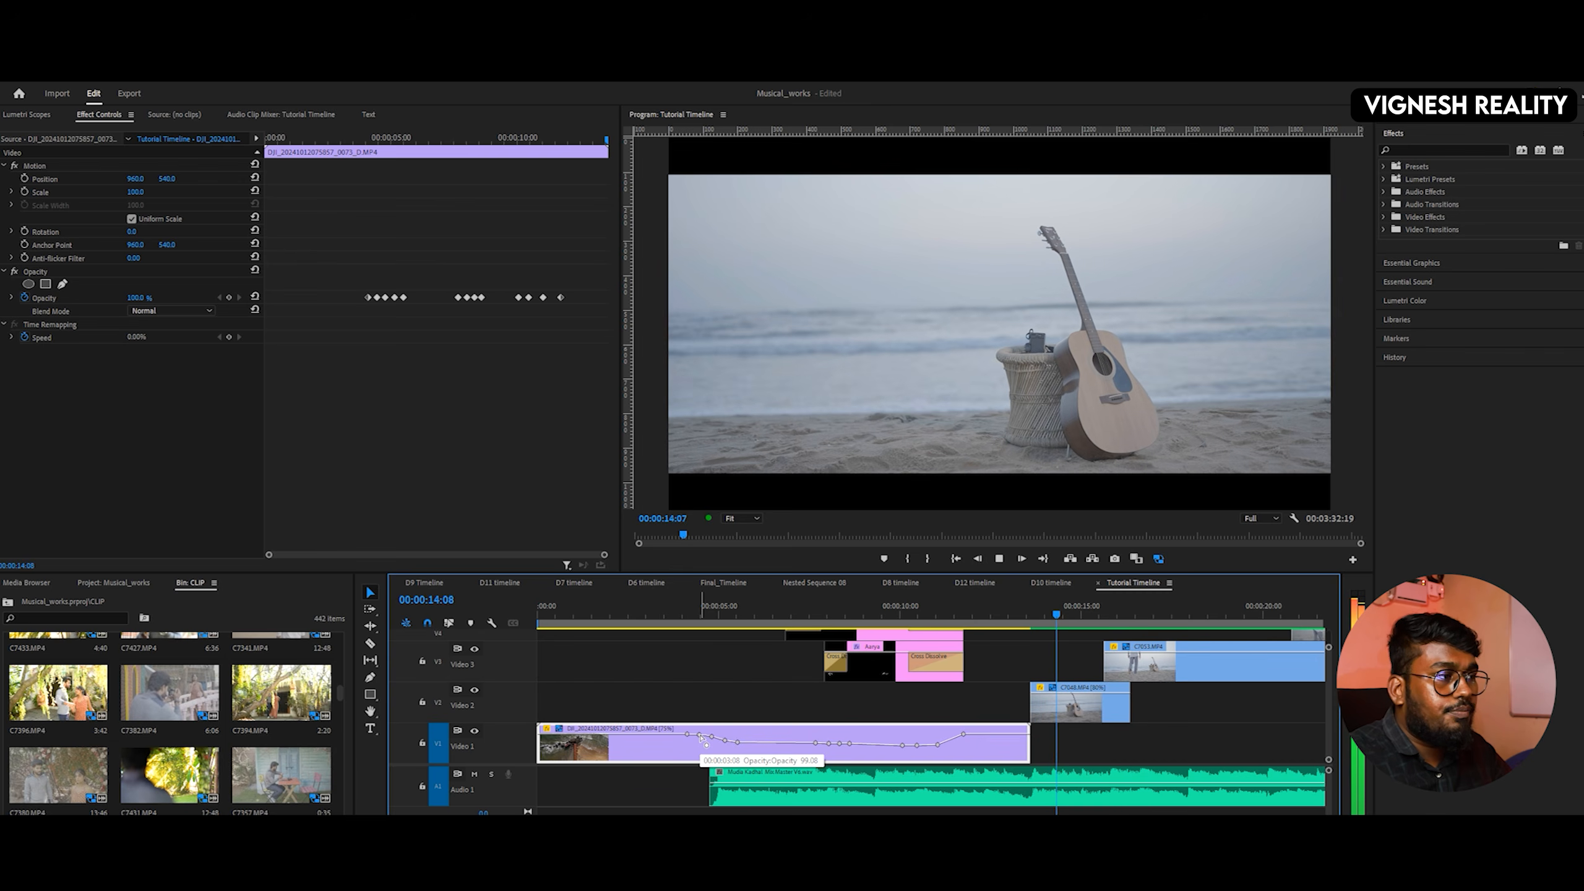
{"action": "key", "text": "space"}
{"action": "left_click", "coordinate": [723, 781]}
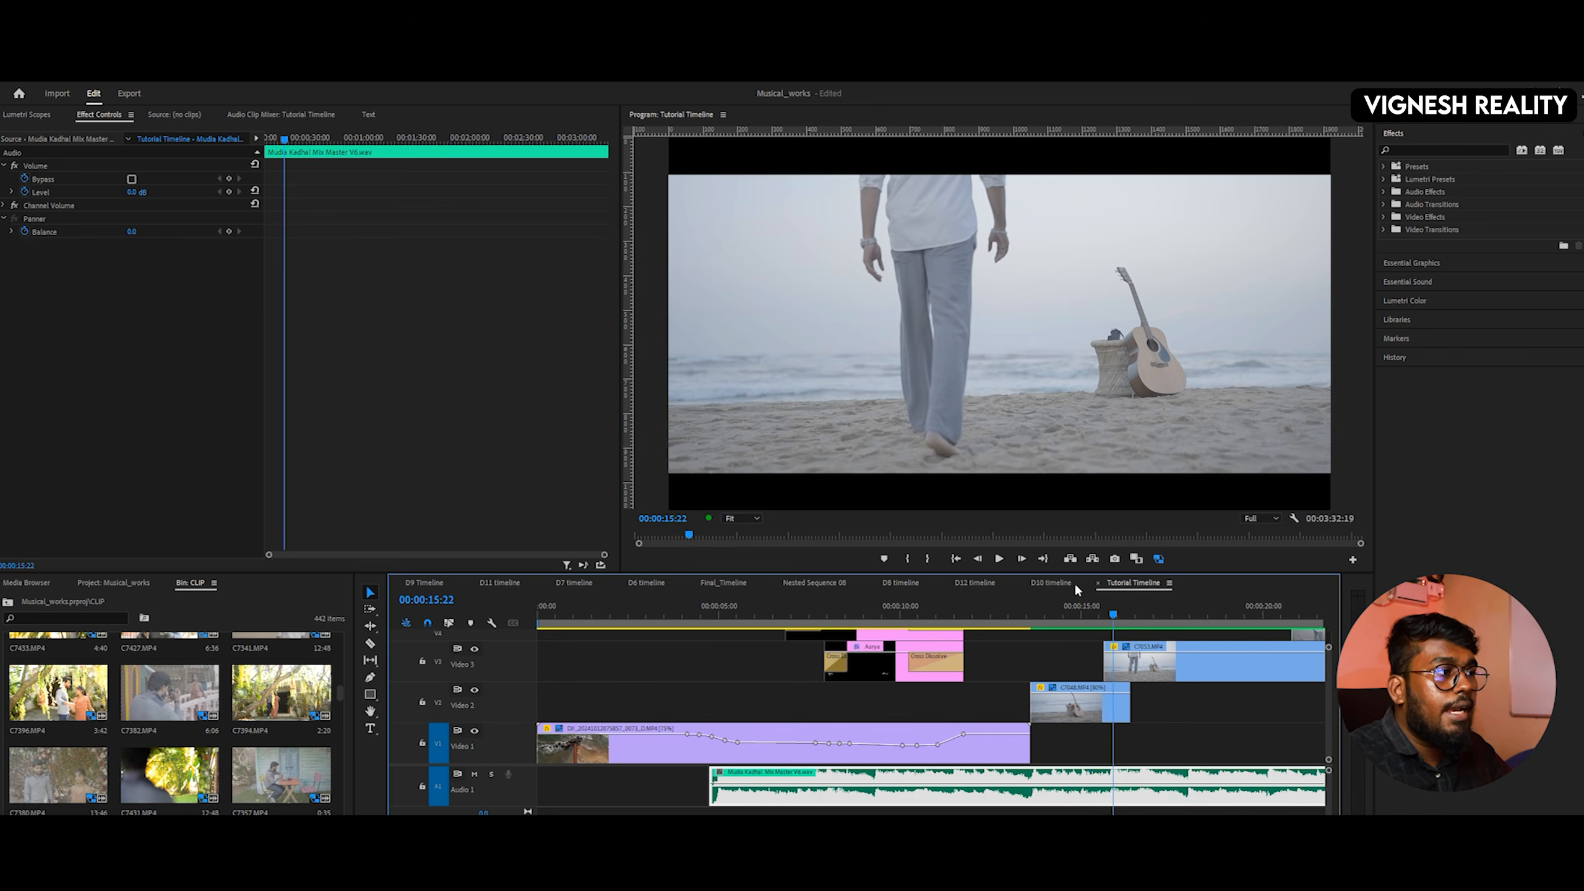
- Play the cut from guitar clip C7048.MP4 to the walking shot twice, starting at about 00:00:14:06
{"action": "left_click", "coordinate": [1054, 614]}
{"action": "key", "text": "space"}
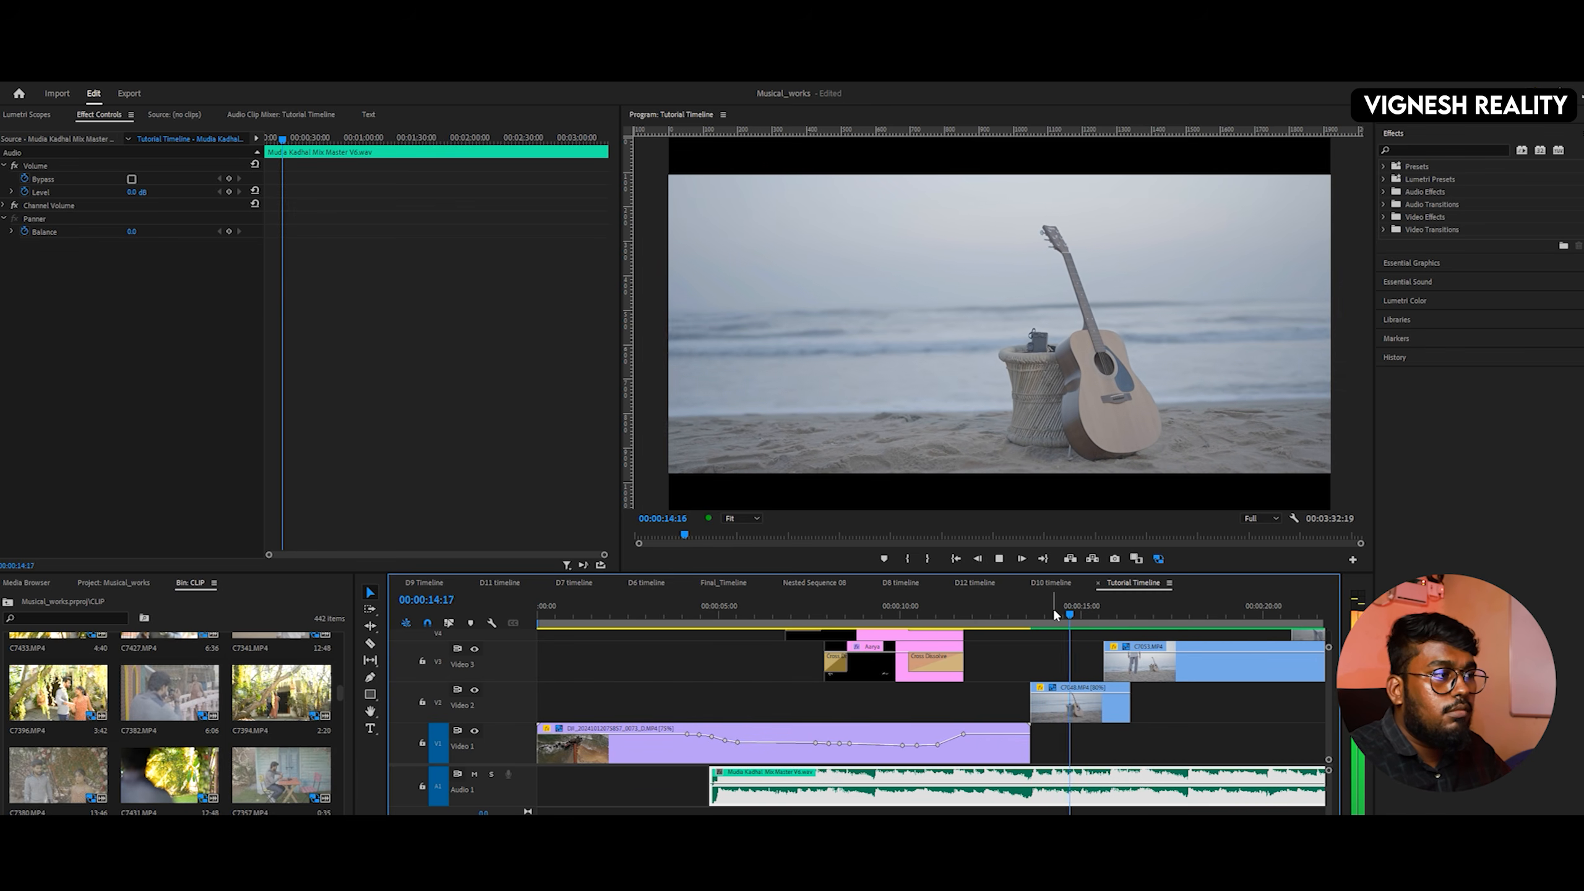
{"action": "key", "text": "space"}
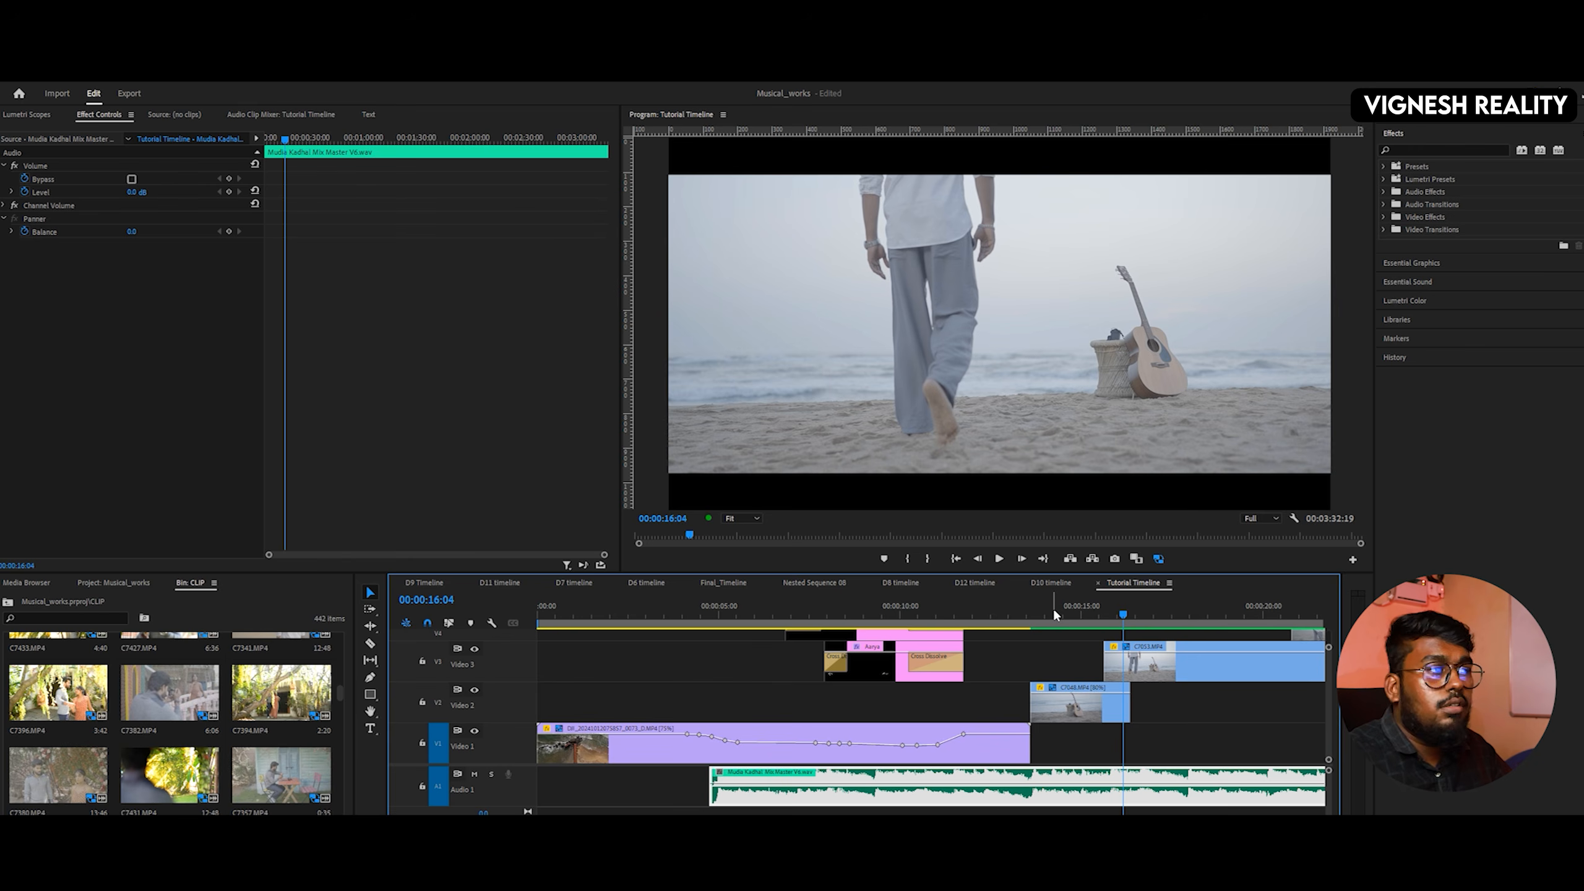
{"action": "left_click", "coordinate": [1055, 613]}
{"action": "key", "text": "space"}
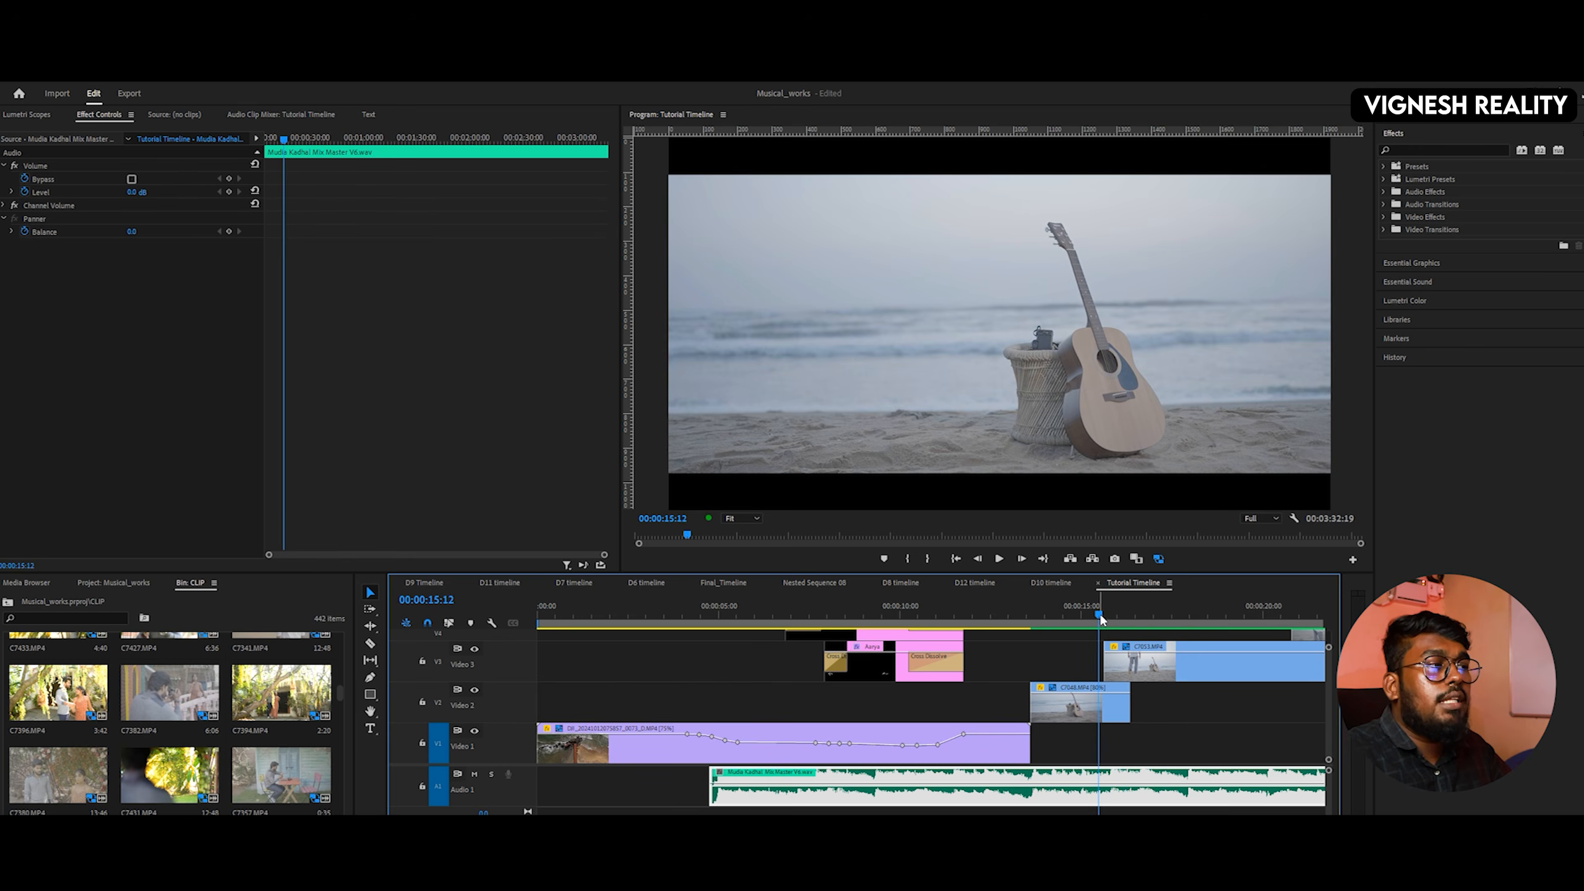
- Select walking-shot clip C7053.MP4 and play the sequence from 00:00:15:12 to about 00:00:18:01
{"action": "left_click", "coordinate": [1156, 677]}
{"action": "key", "text": "space"}
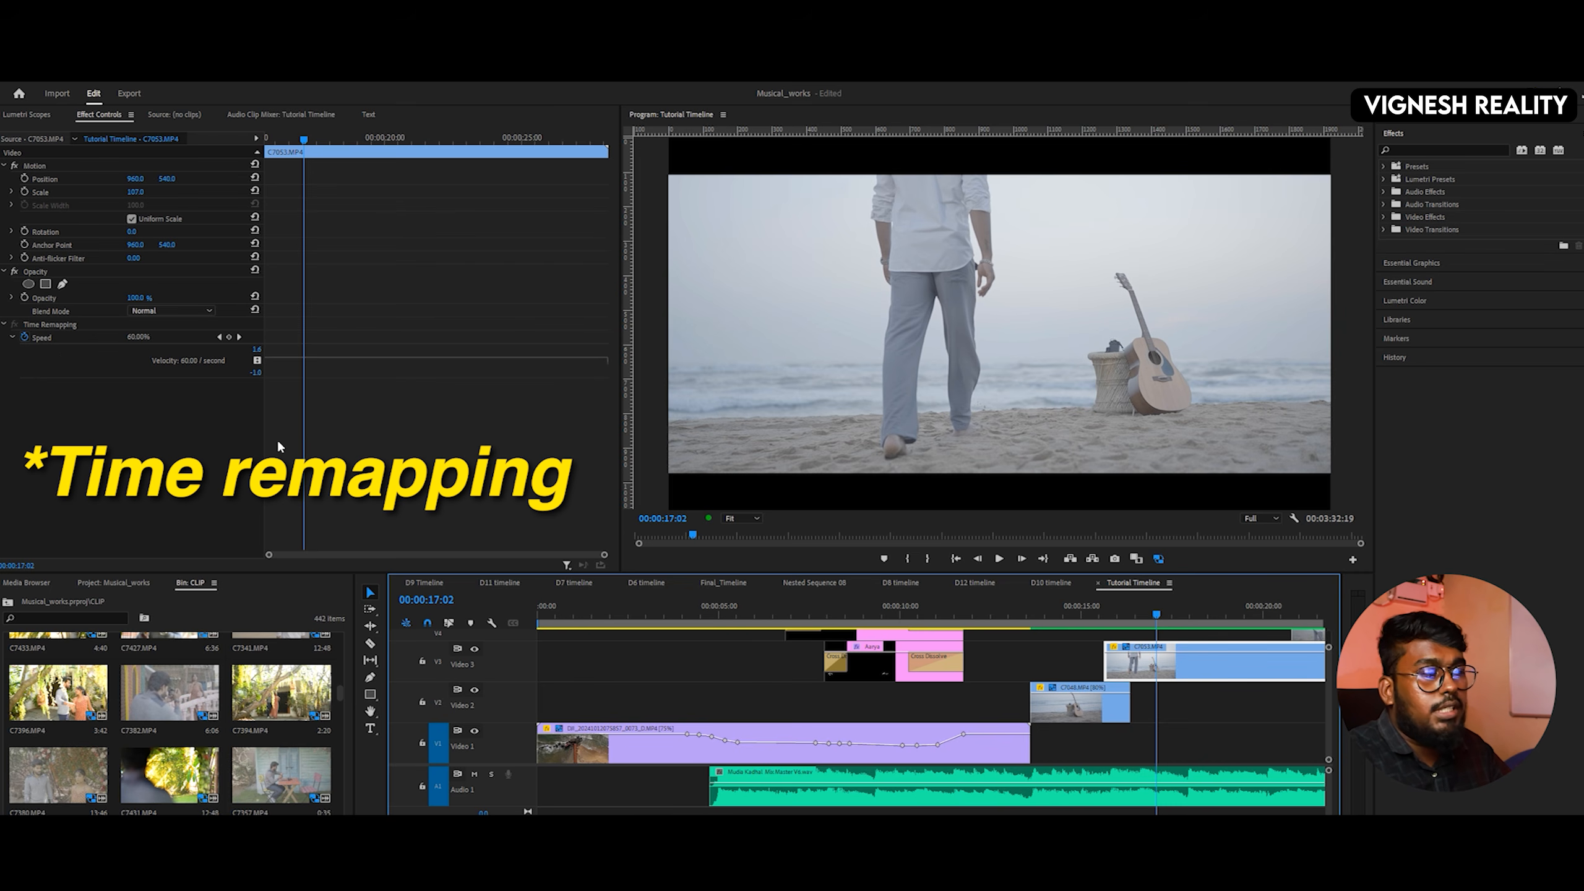
{"action": "key", "text": "space"}
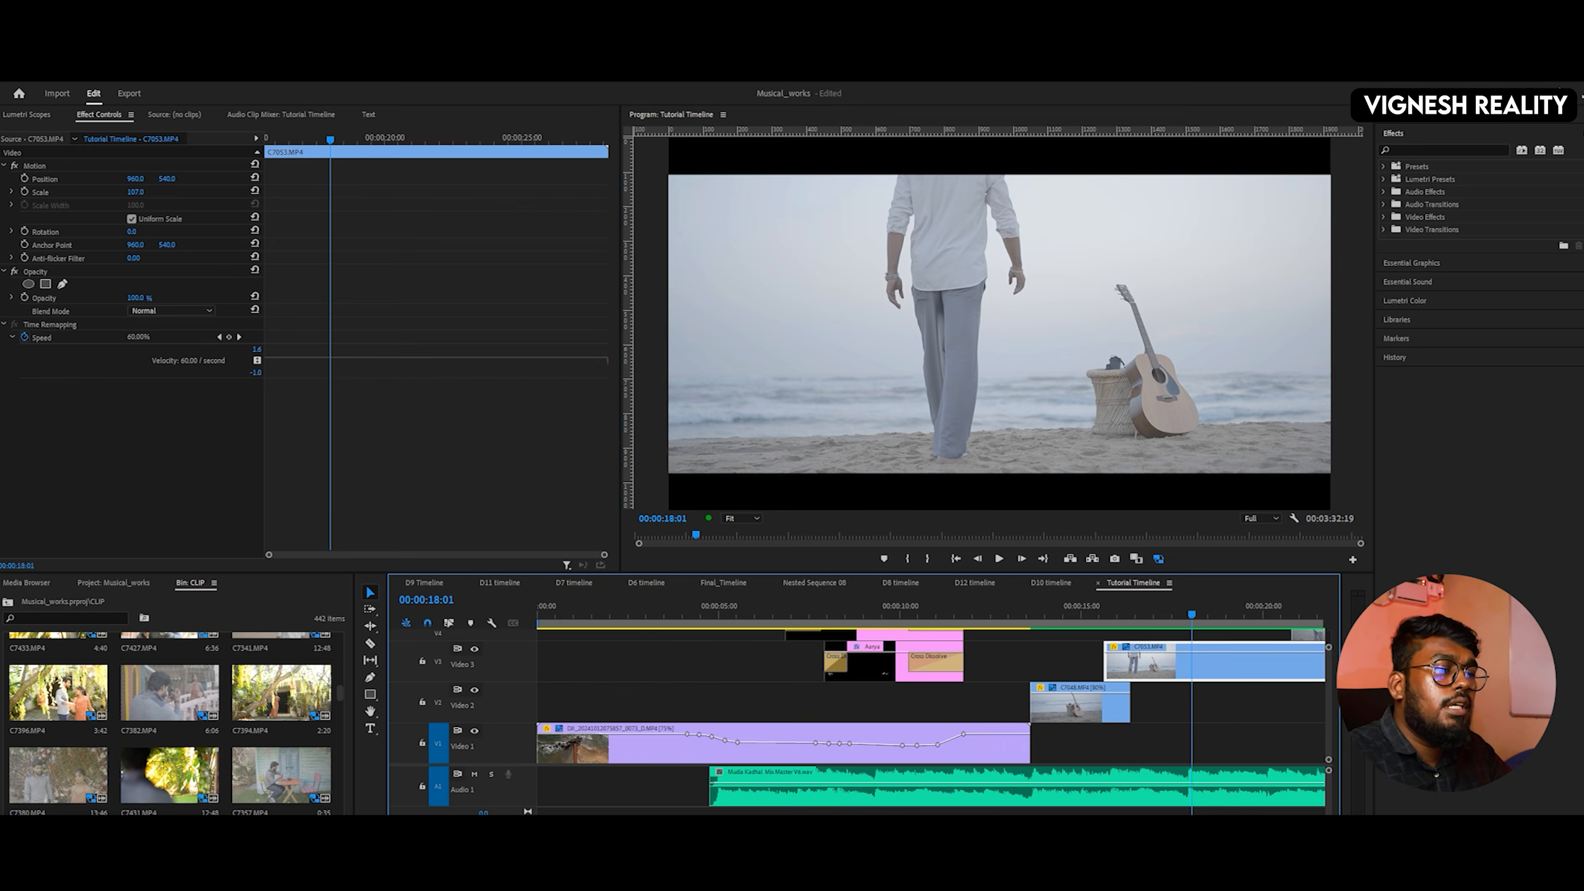
- Play the rest of the walking shot from 00:00:18:01 with more of the sequence in view, then replay it from about 00:00:19:07
{"action": "key", "text": "minus"}
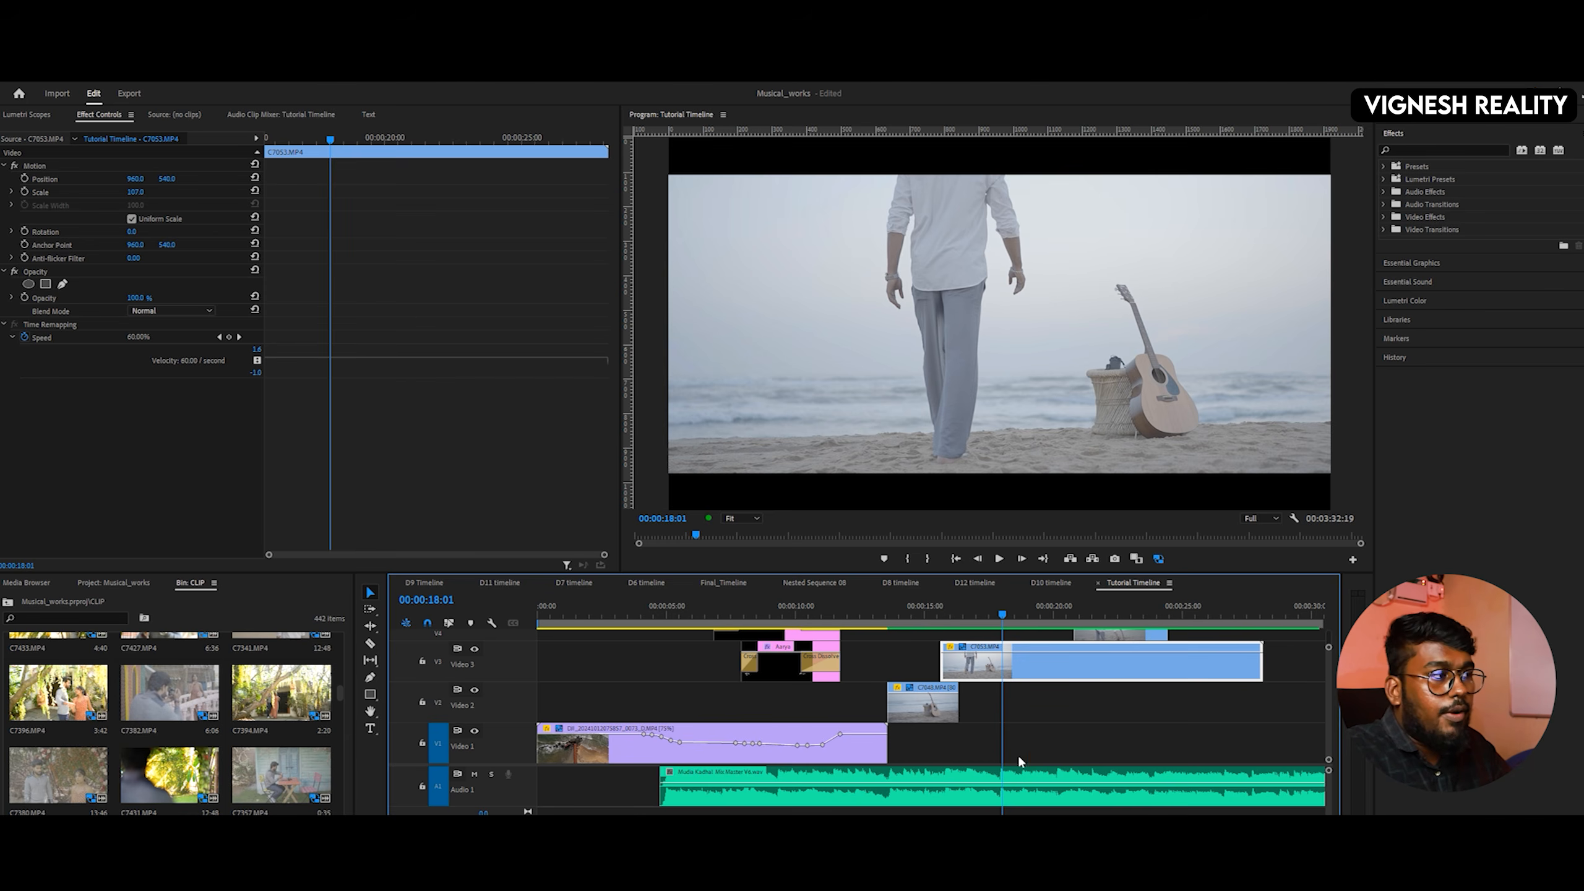
{"action": "key", "text": "space"}
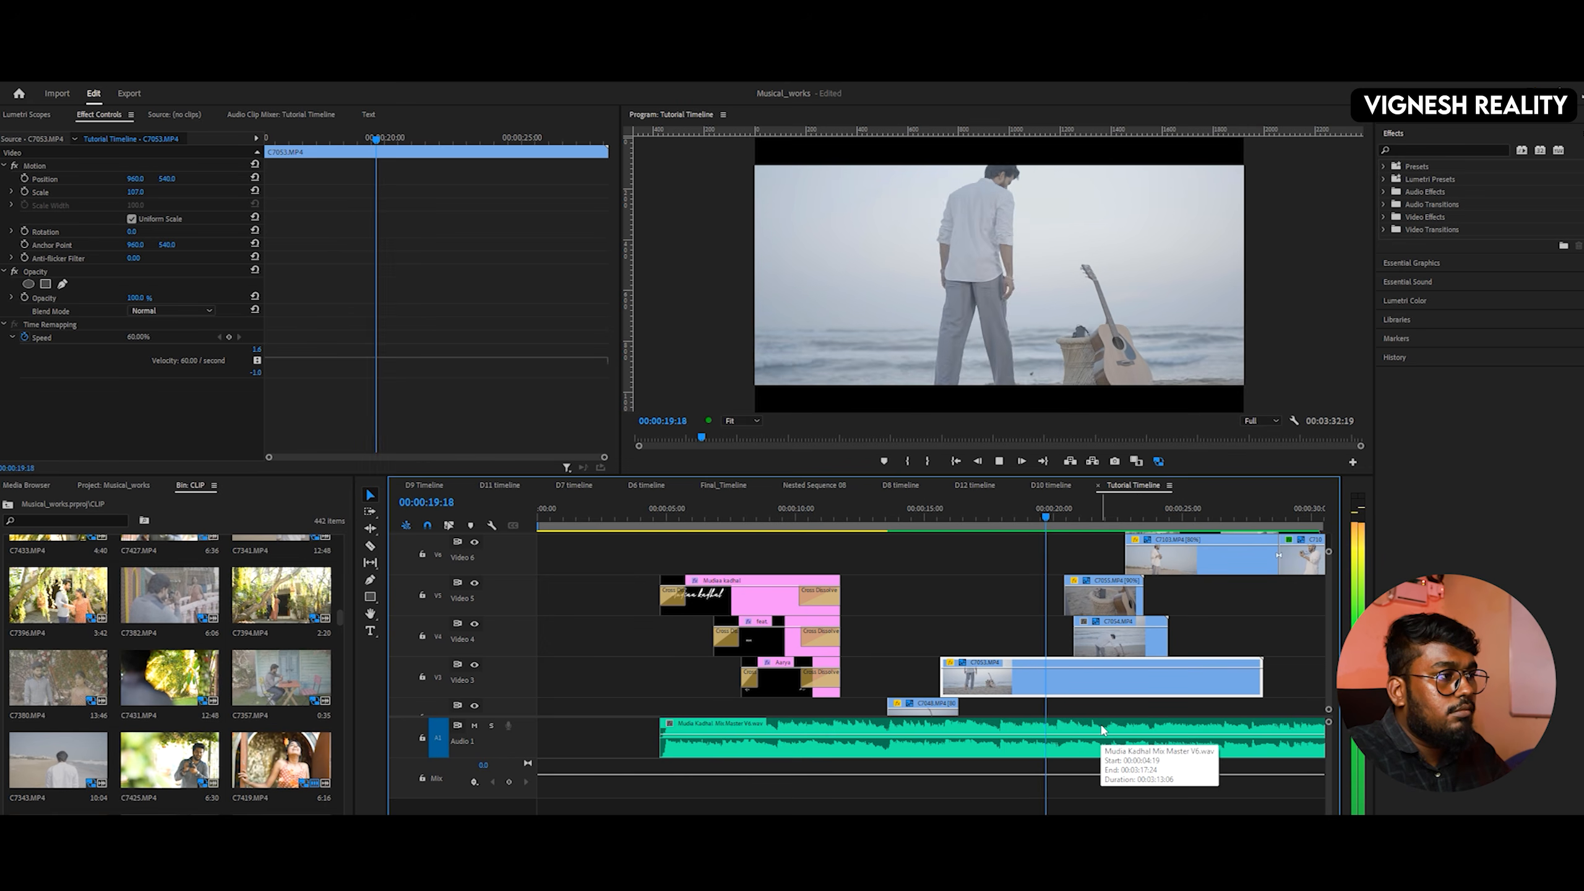
{"action": "left_click", "coordinate": [1038, 521]}
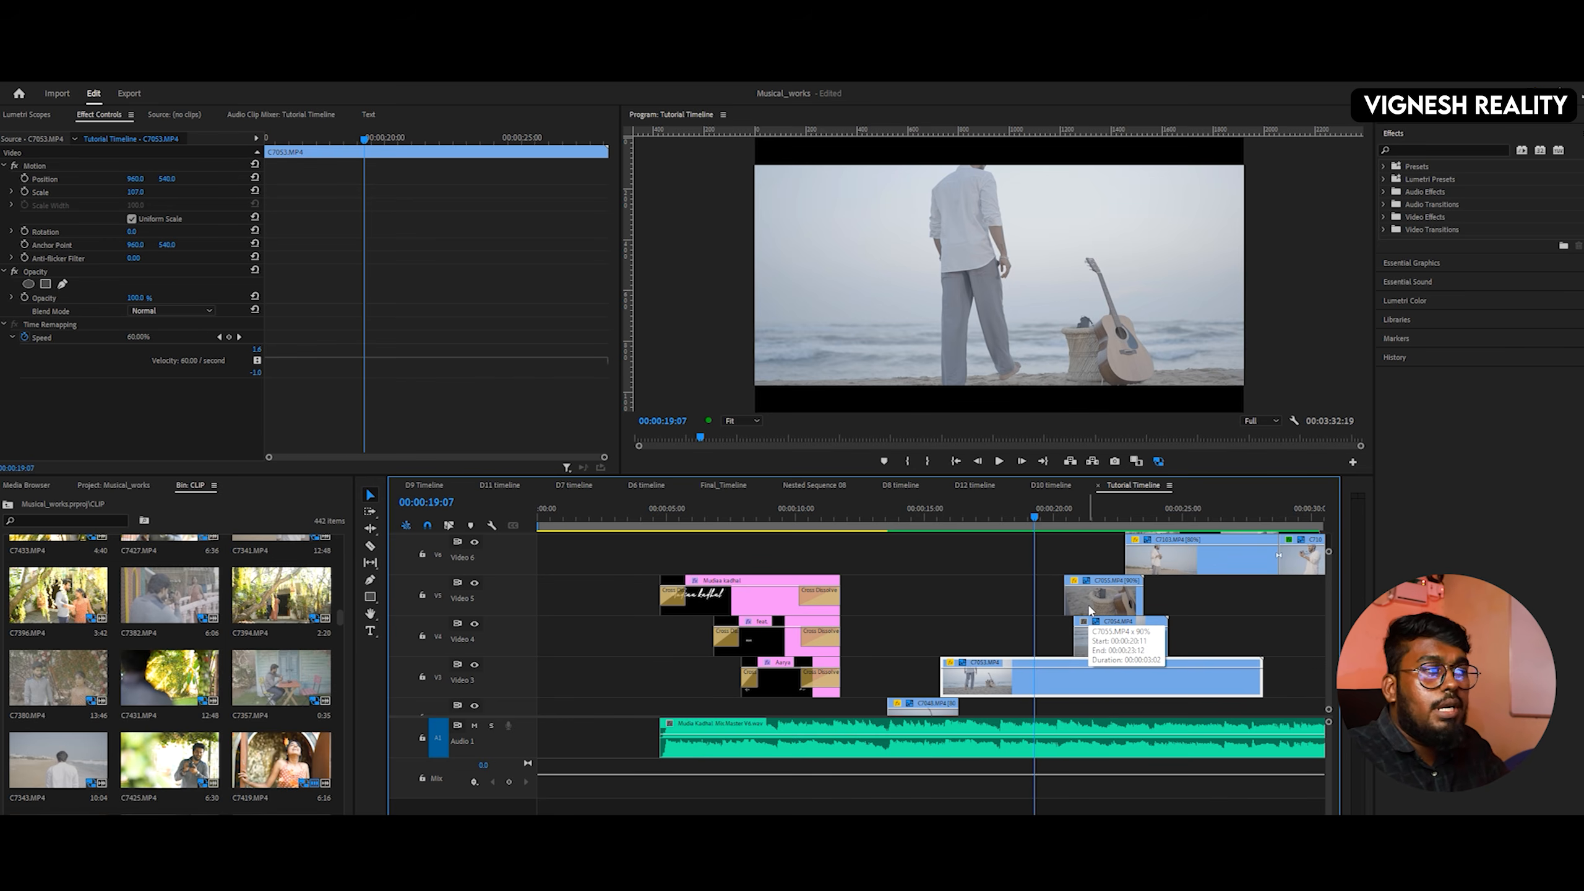
{"action": "key", "text": "space"}
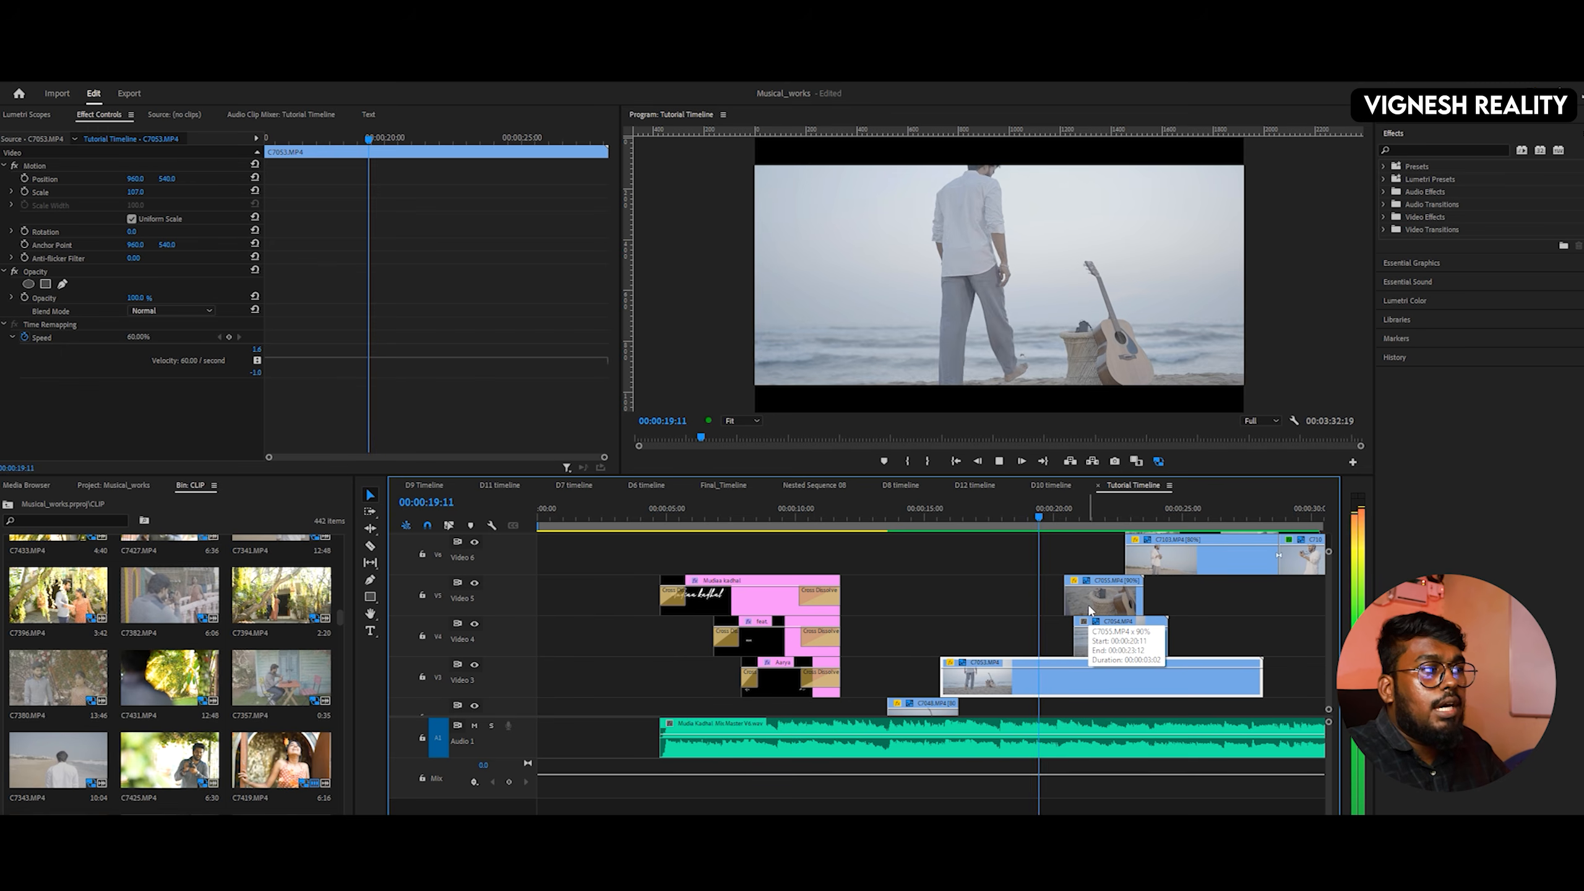
{"action": "key", "text": "space"}
- Mute Audio 1 and play the camera pick-up close-up from 00:00:20:11 into the shot of the man holding the camera
{"action": "left_click", "coordinate": [474, 725]}
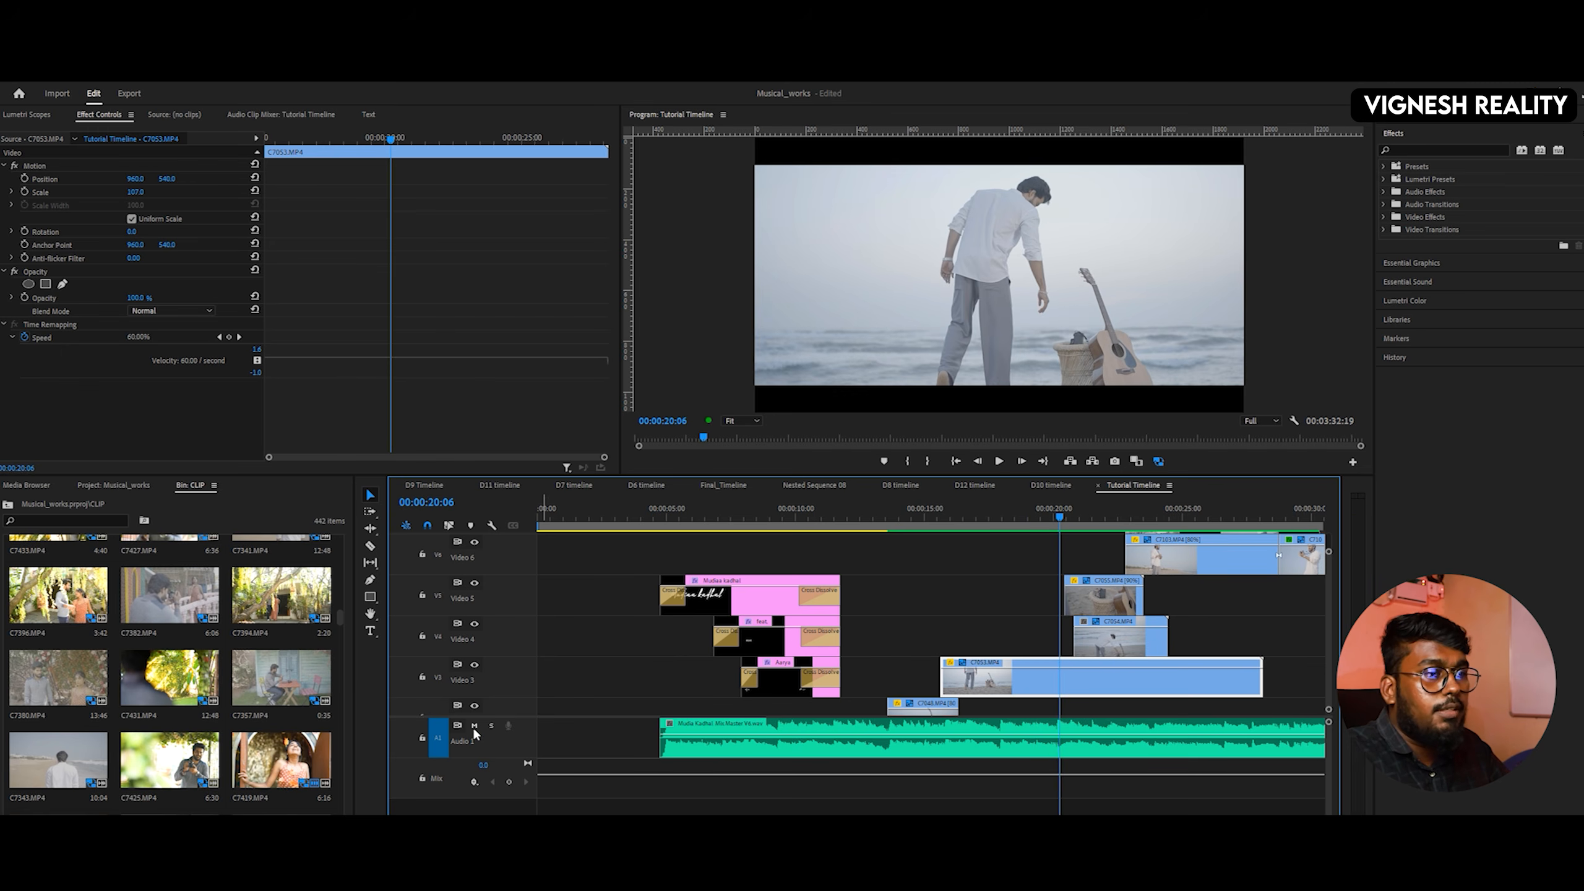
{"action": "left_click_drag", "start_coordinate": [953, 520], "coordinate": [1063, 527]}
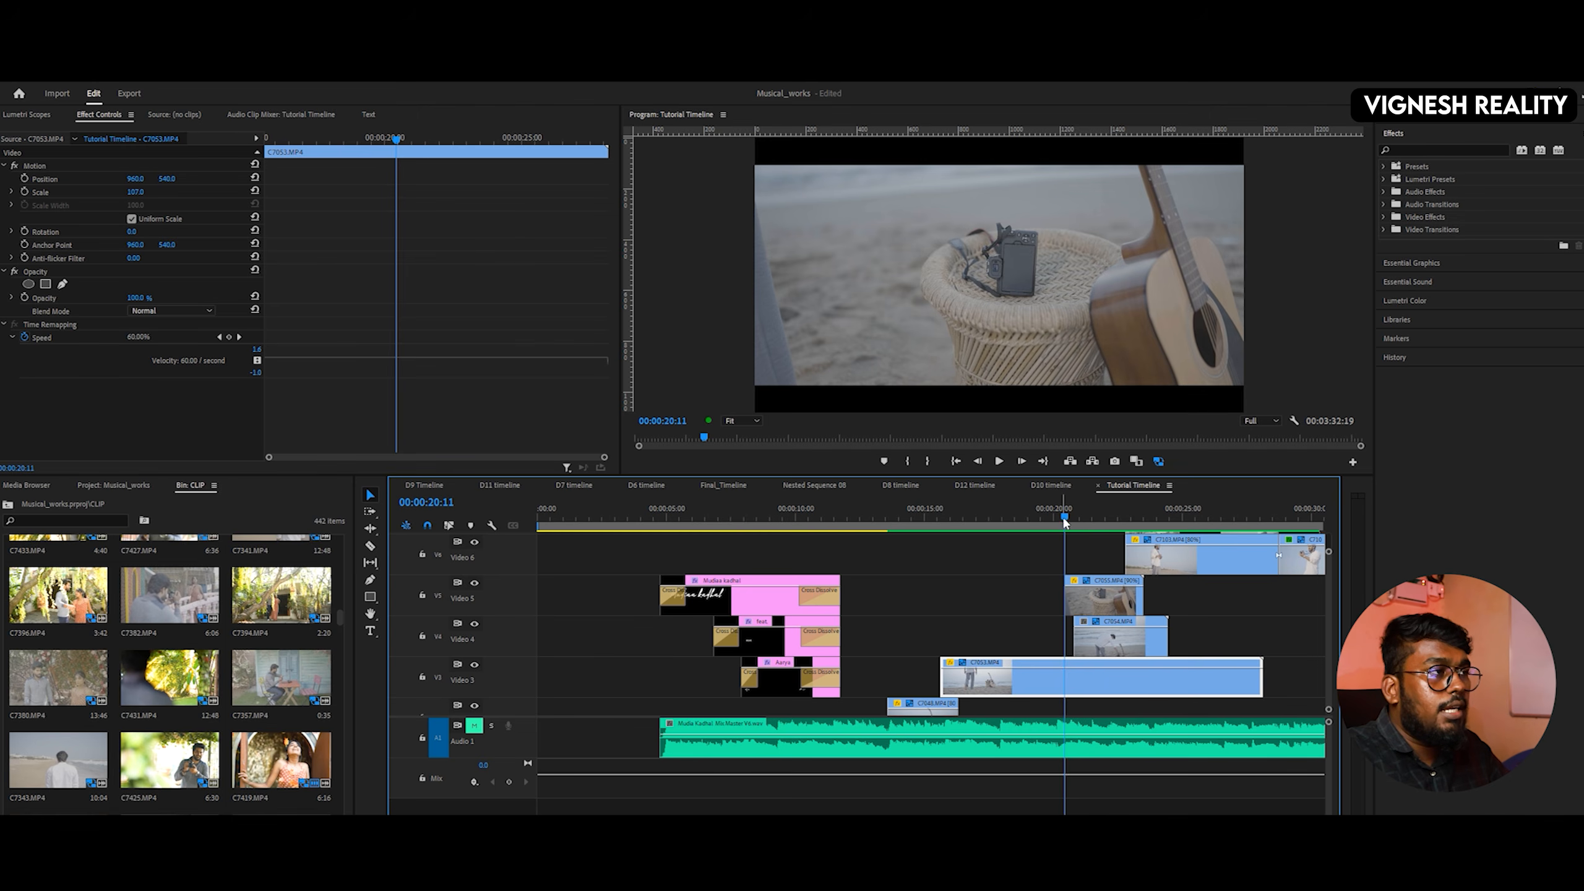
{"action": "key", "text": "space"}
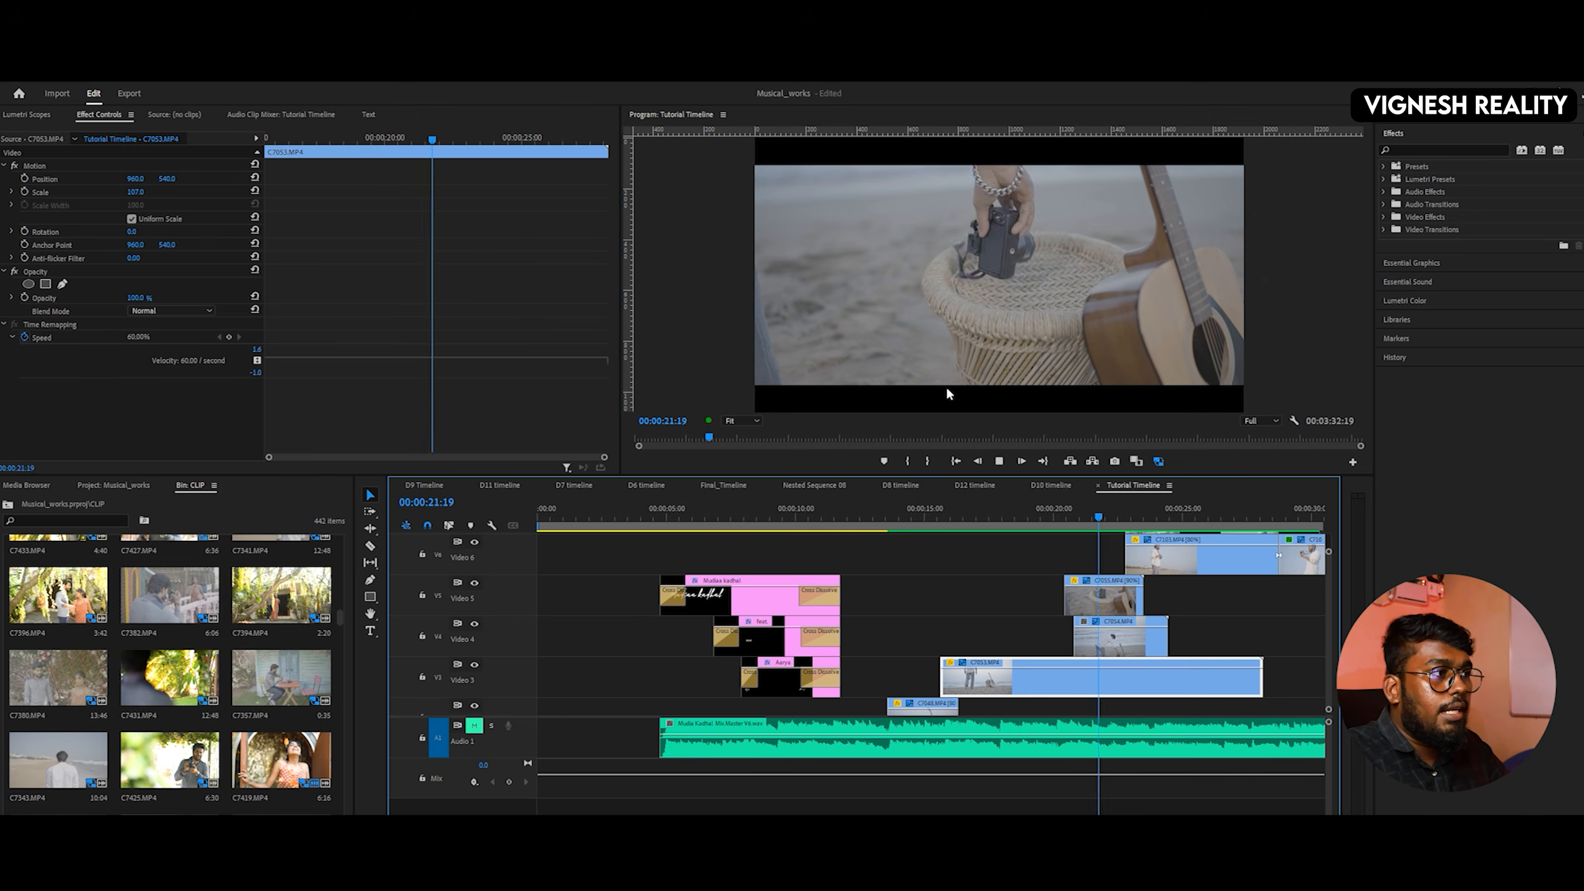
{"action": "key", "text": "space"}
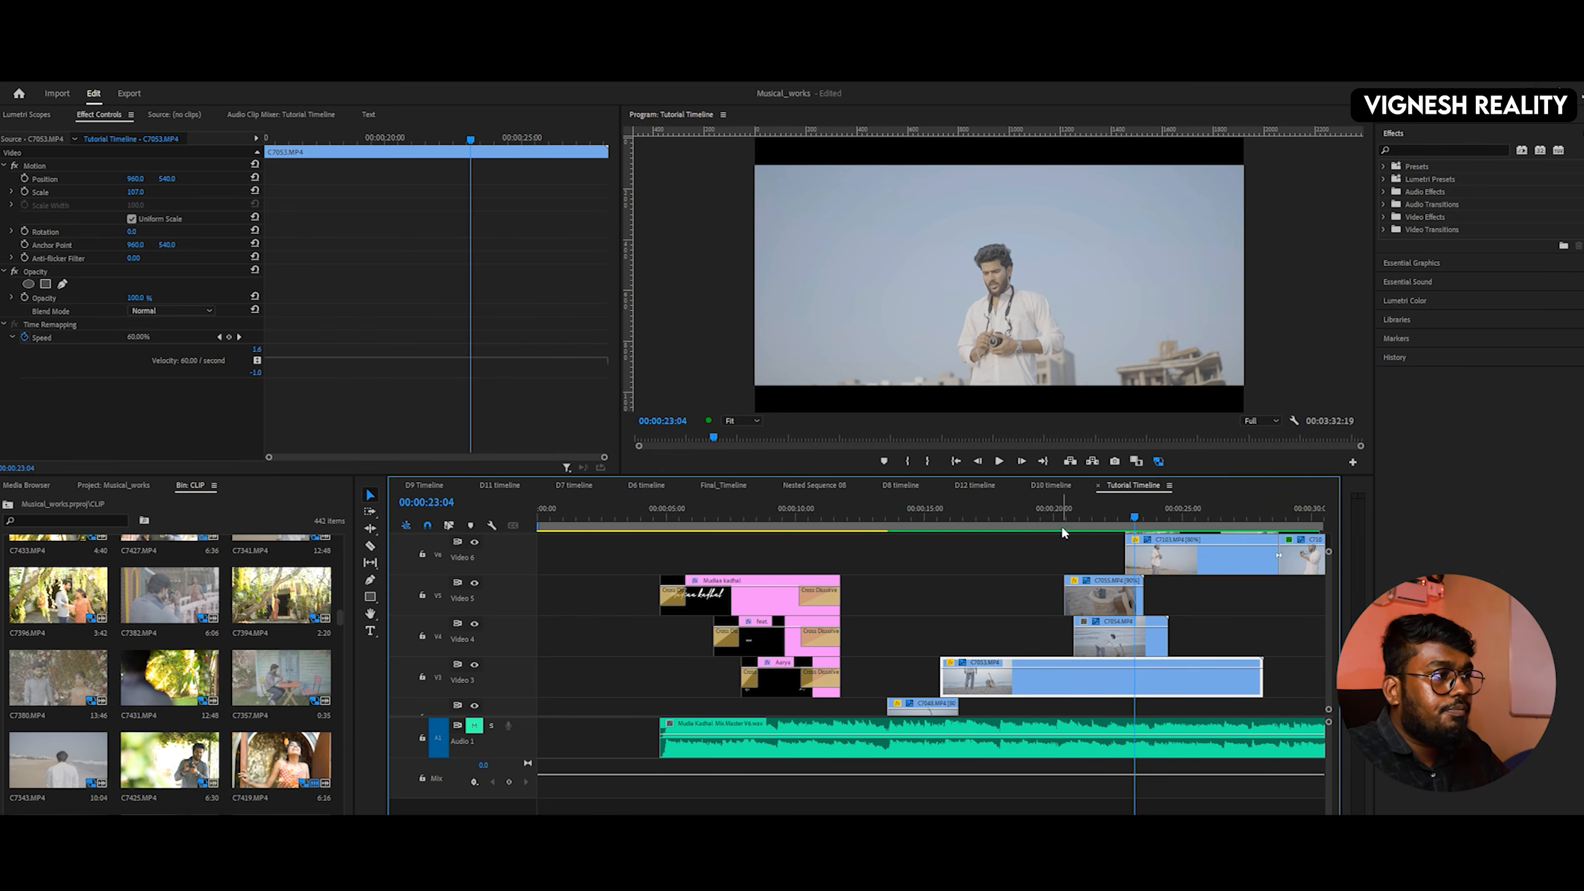
- Replay the cut from the camera close-up to the man's shot twice from about 00:00:22:11, with Audio 1 unmuted the second time
{"action": "left_click", "coordinate": [1117, 508]}
{"action": "key", "text": "space"}
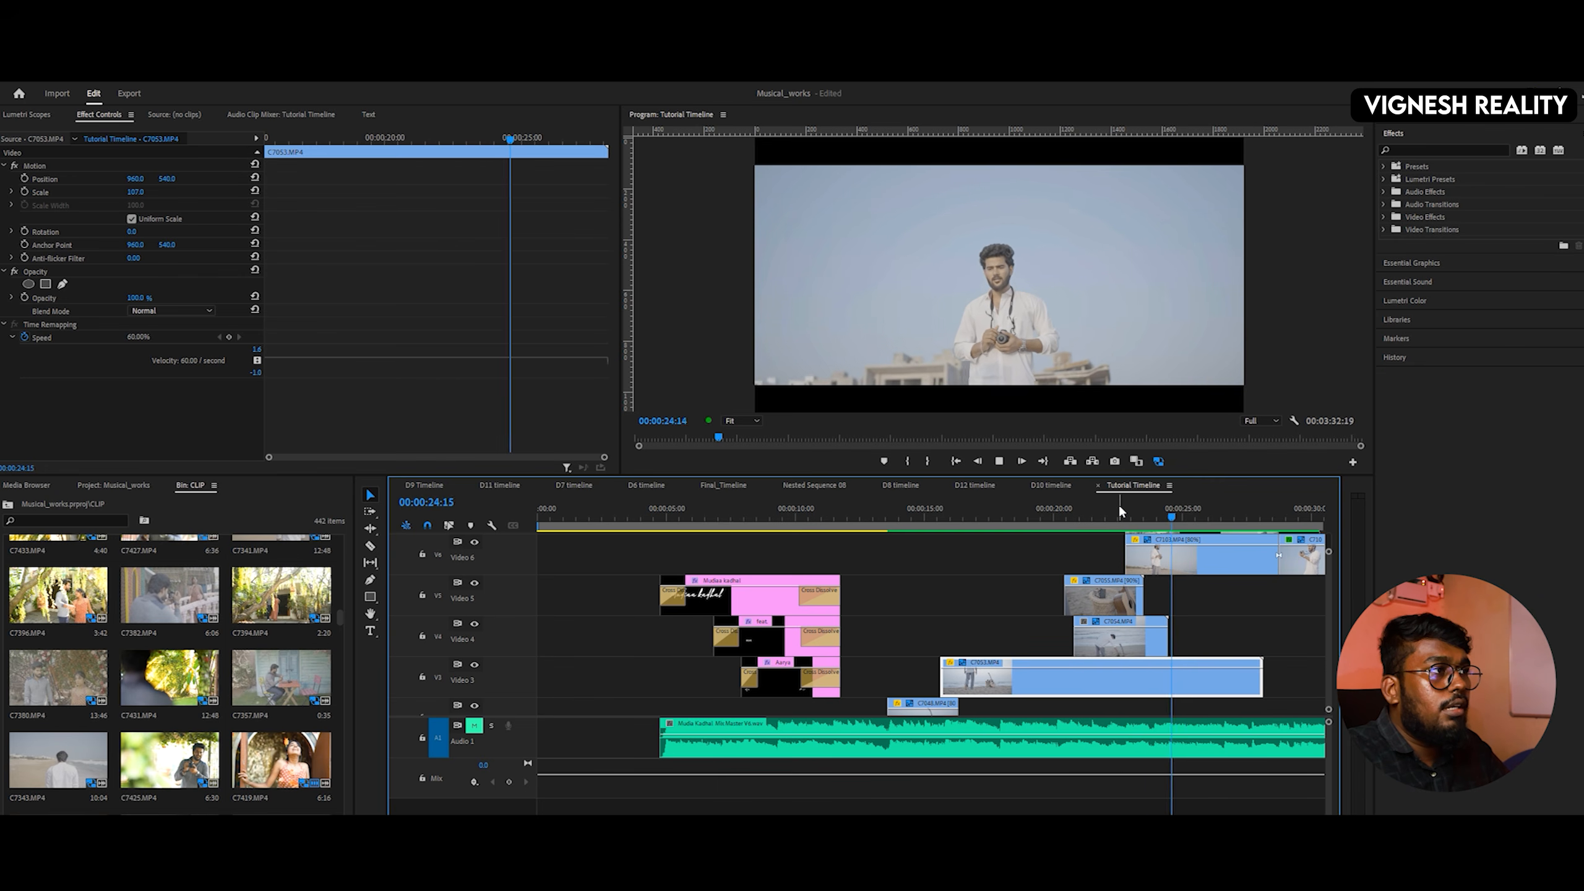
{"action": "key", "text": "space"}
{"action": "left_click", "coordinate": [1118, 508]}
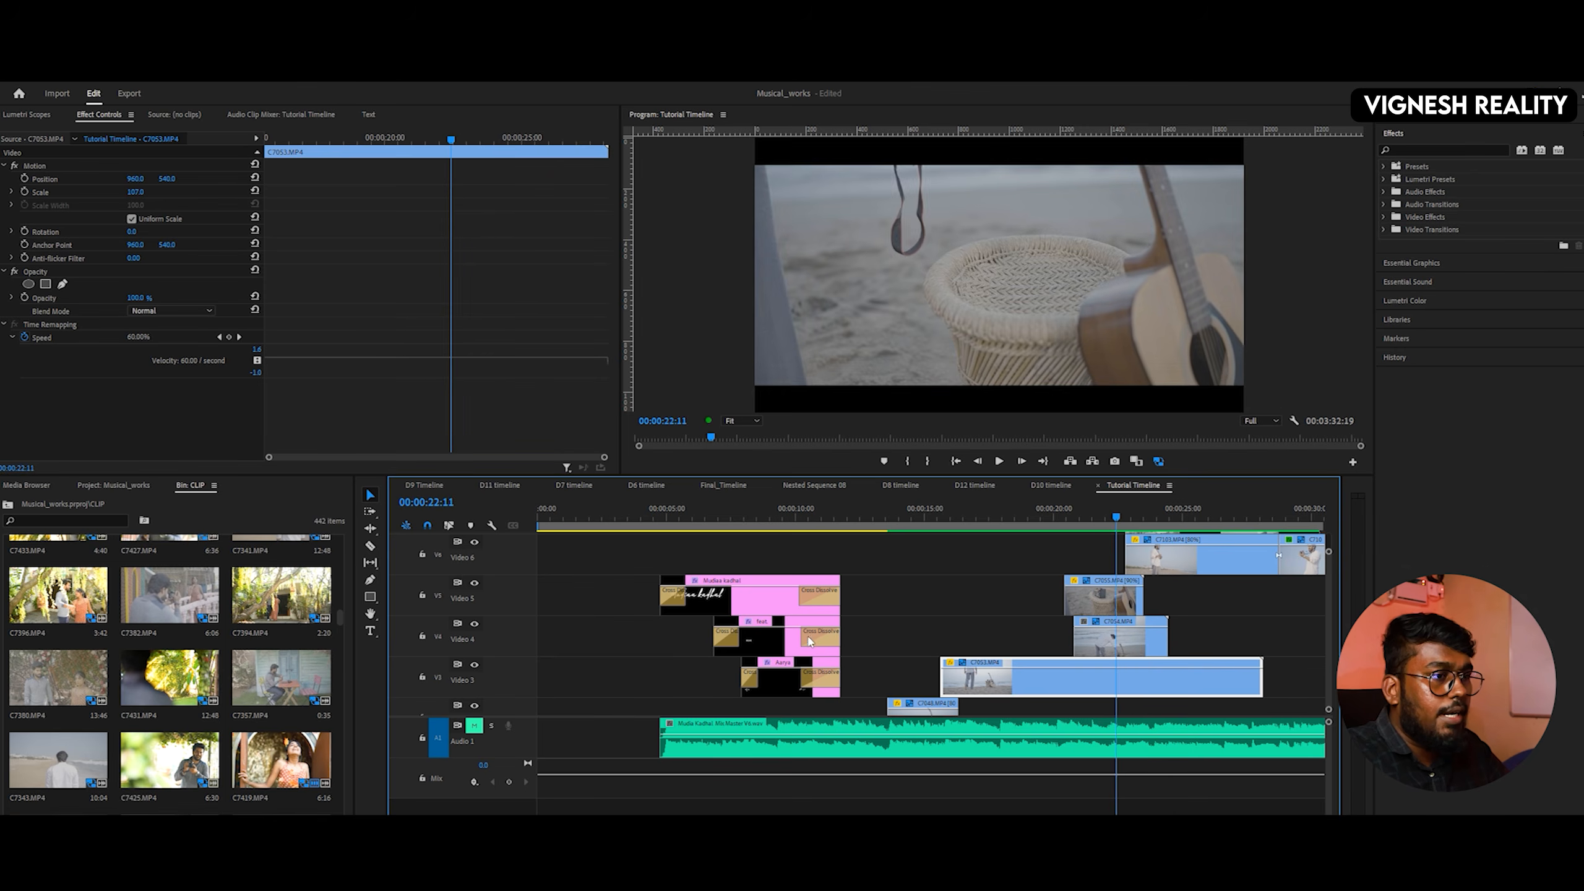
{"action": "key", "text": "space"}
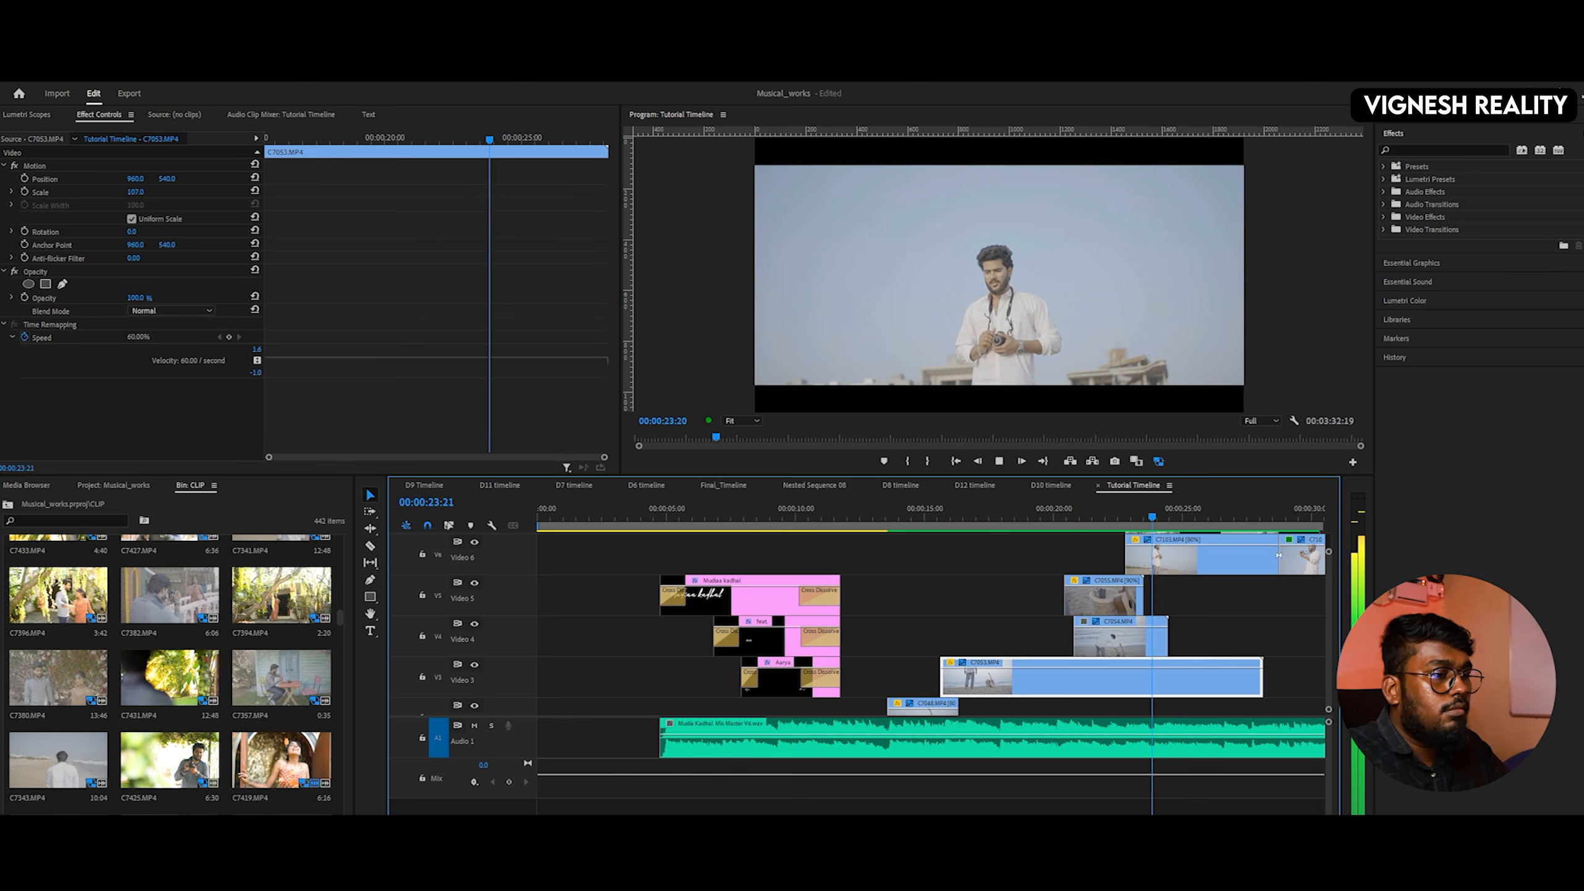
- Open the speed and duration settings of clip C7107.MP4 on Video 7
{"action": "key", "text": "minus"}
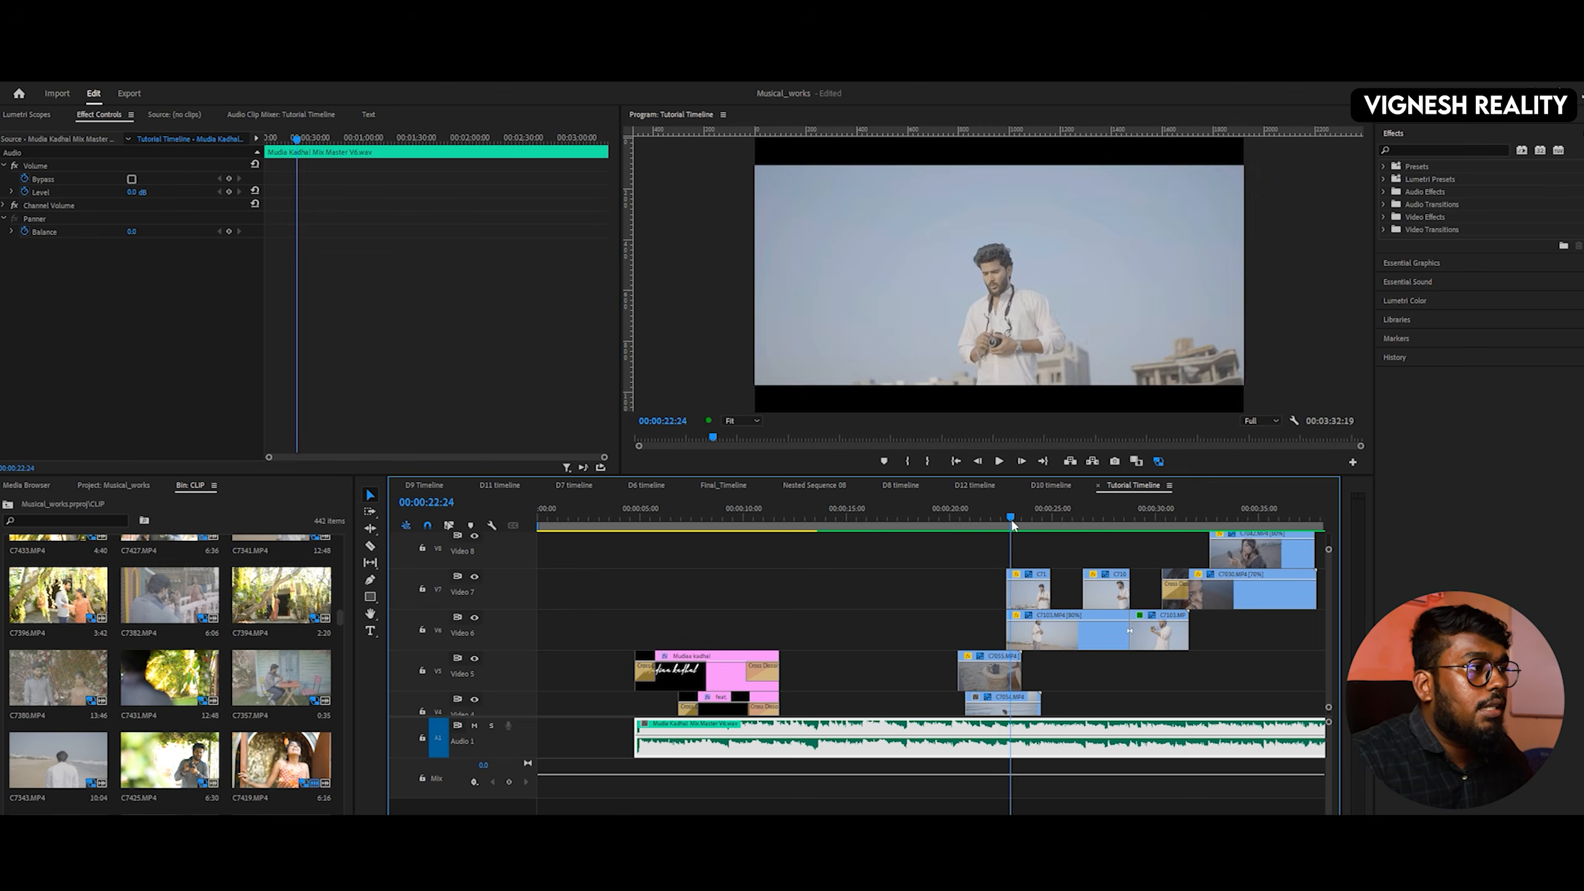
{"action": "left_click", "coordinate": [1036, 603]}
{"action": "right_click", "coordinate": [1037, 602]}
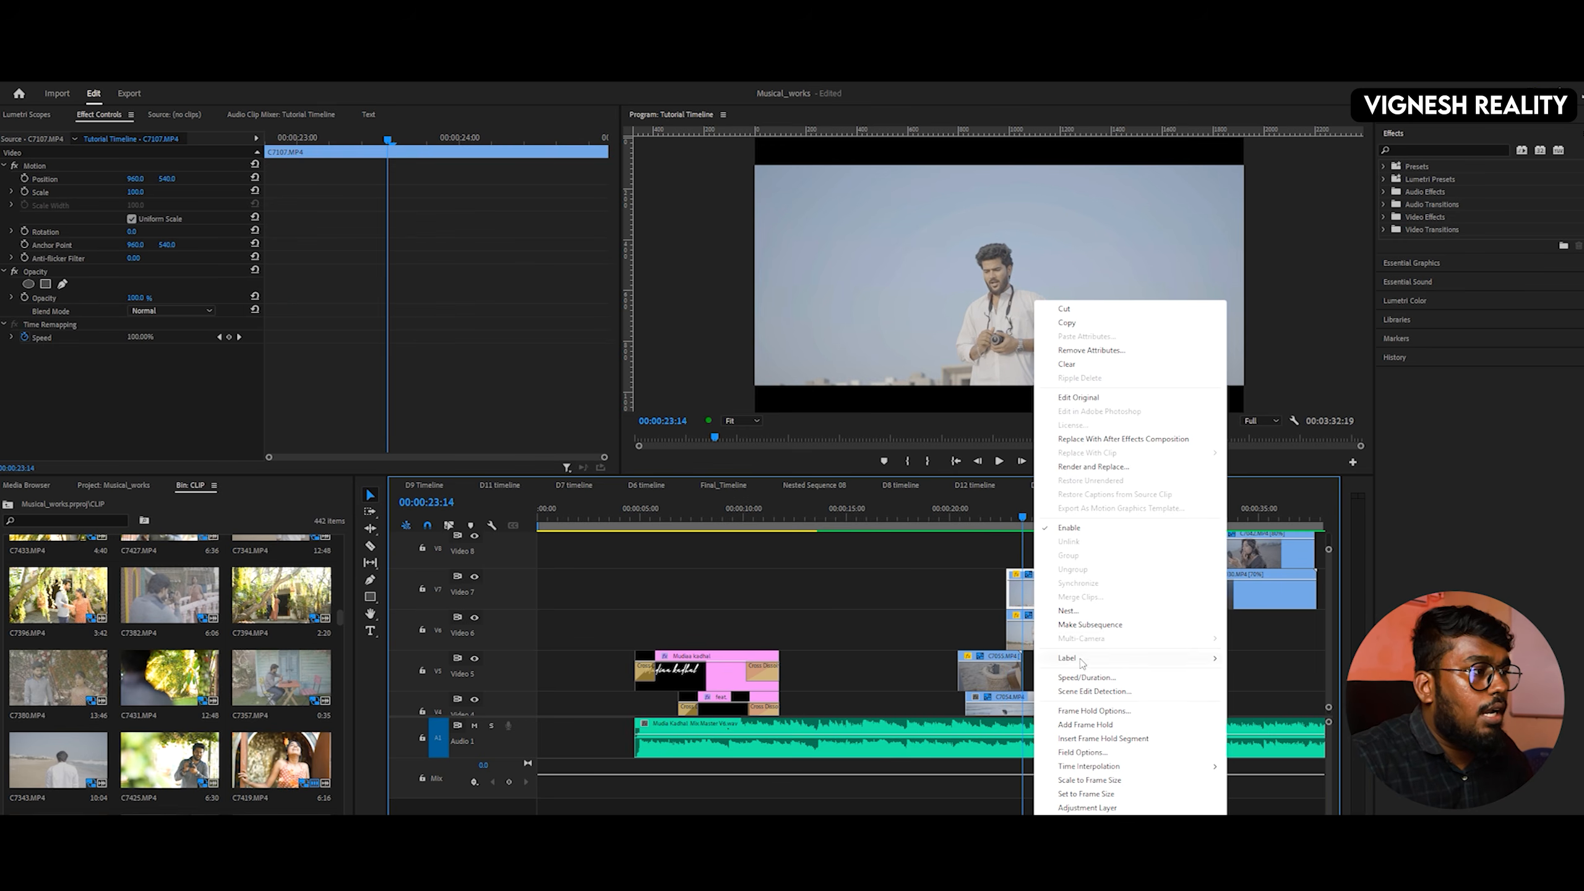
{"action": "left_click", "coordinate": [1082, 684]}
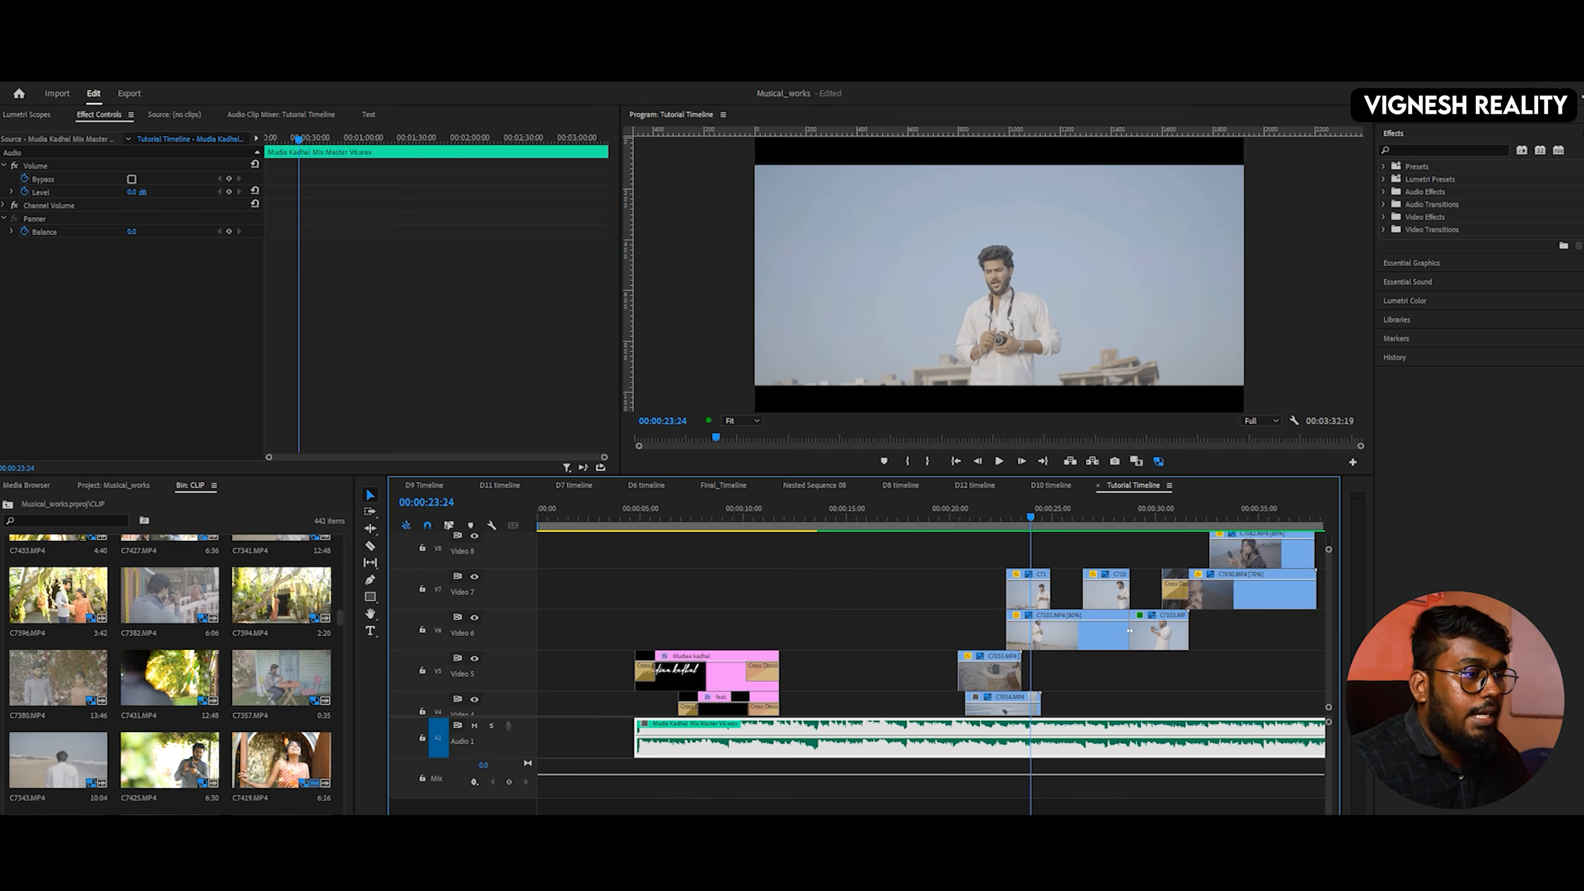
- Enlarge the timeline around 00:00:23:24, then open the source footage of C7107.MP4 and play it to about 18:56:10:16
{"action": "key", "text": "equal"}
{"action": "key", "text": "equal"}
{"action": "key", "text": "equal"}
{"action": "key", "text": "equal"}
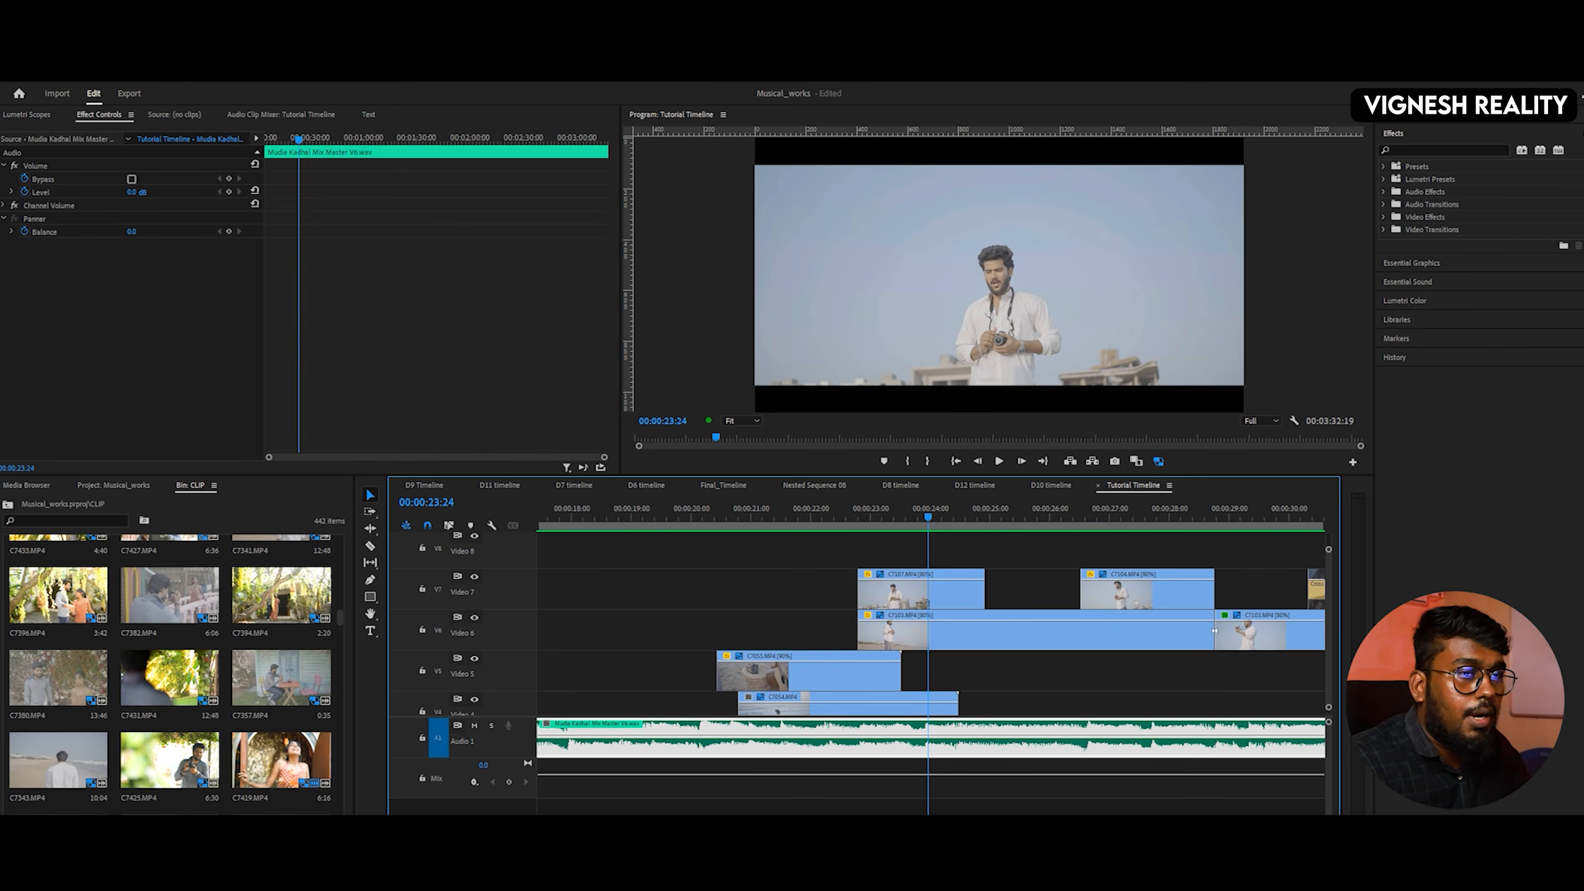
{"action": "key", "text": "f"}
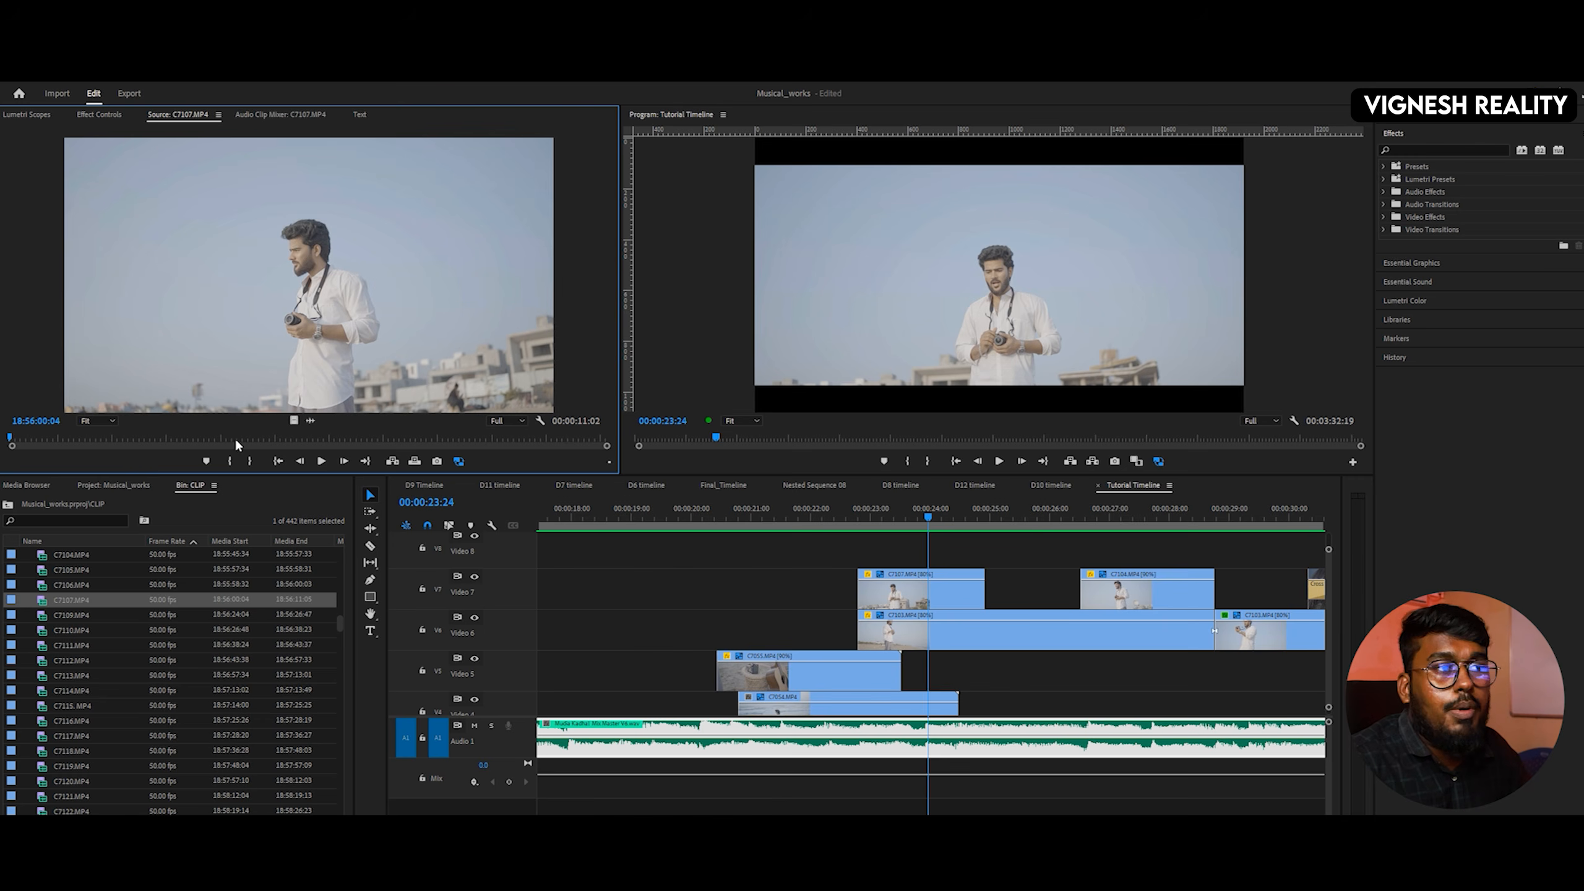
{"action": "left_click", "coordinate": [317, 460]}
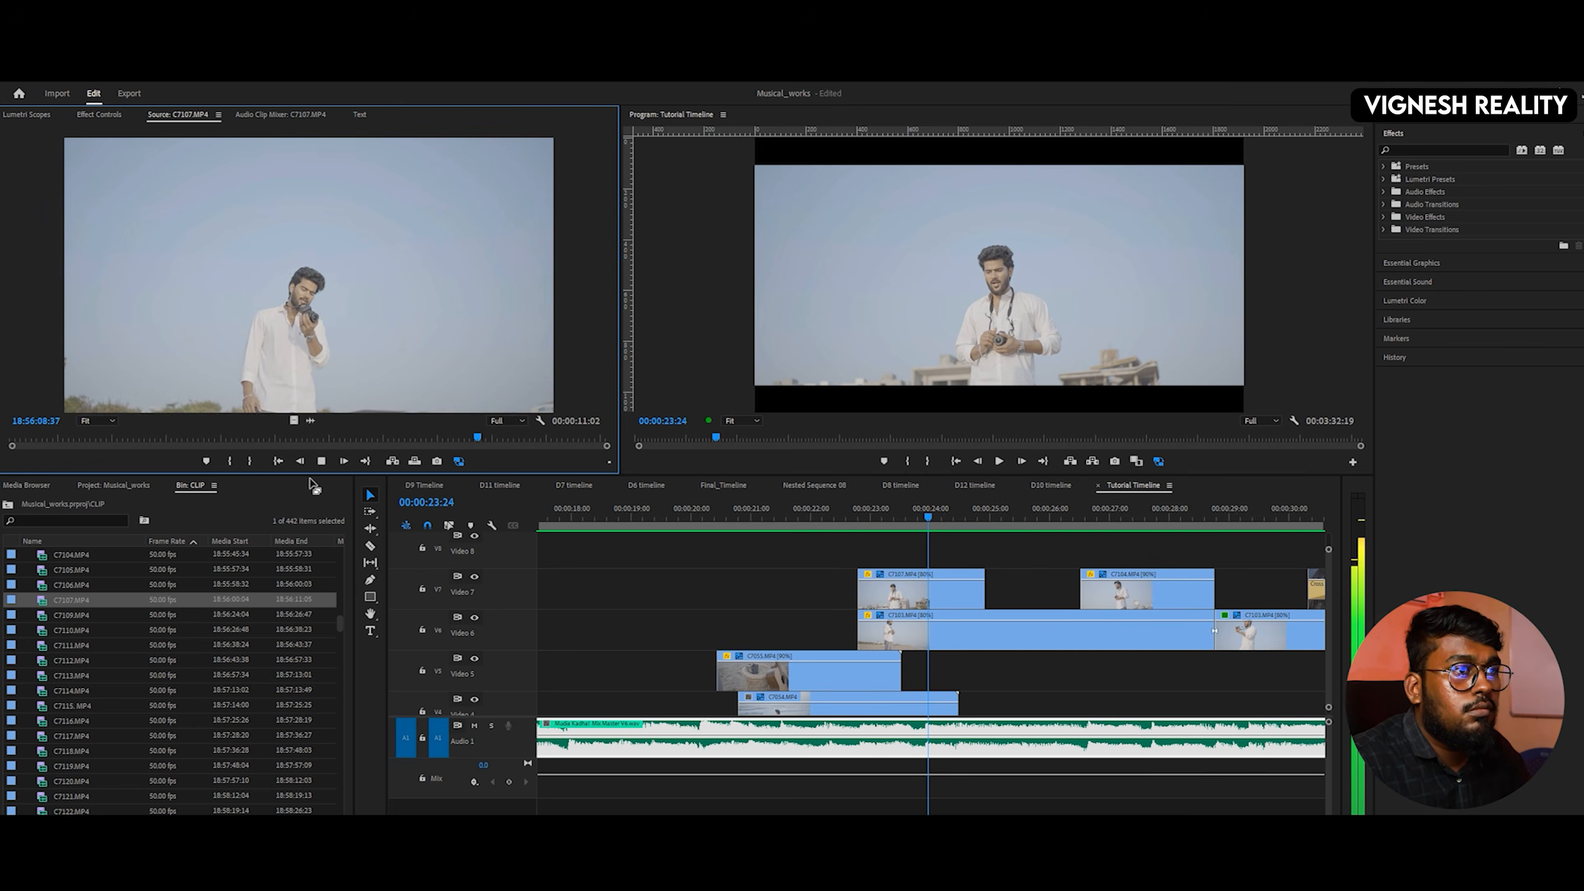
{"action": "left_click", "coordinate": [321, 461]}
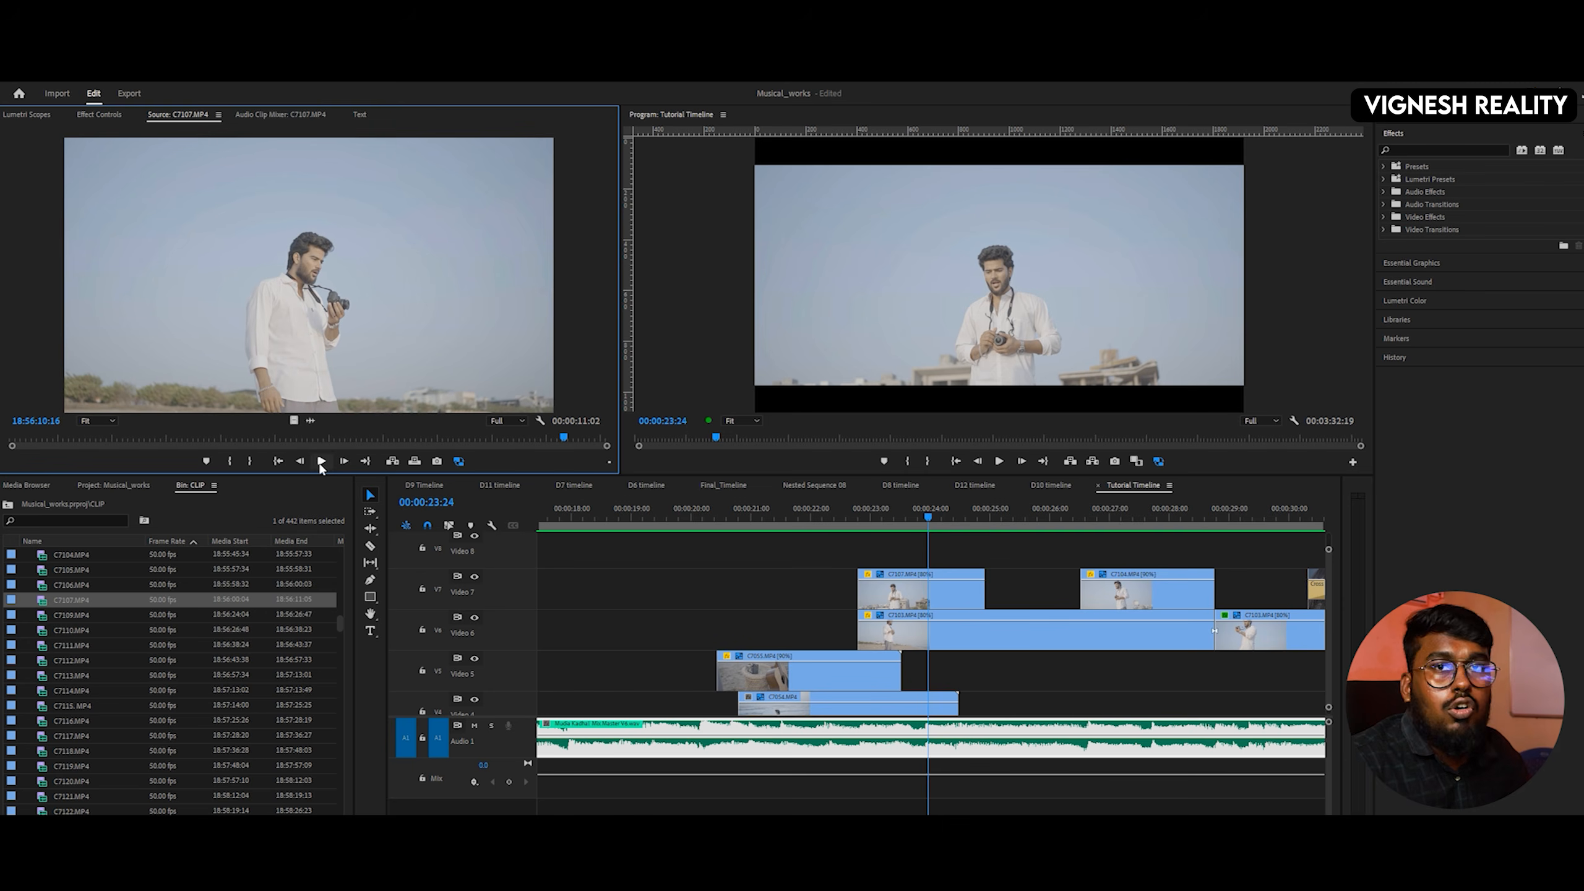
- Move the sequence playhead to 00:00:22:18 and replay the C7107.MP4 source footage from 18:56:00:47
{"action": "left_click", "coordinate": [862, 516]}
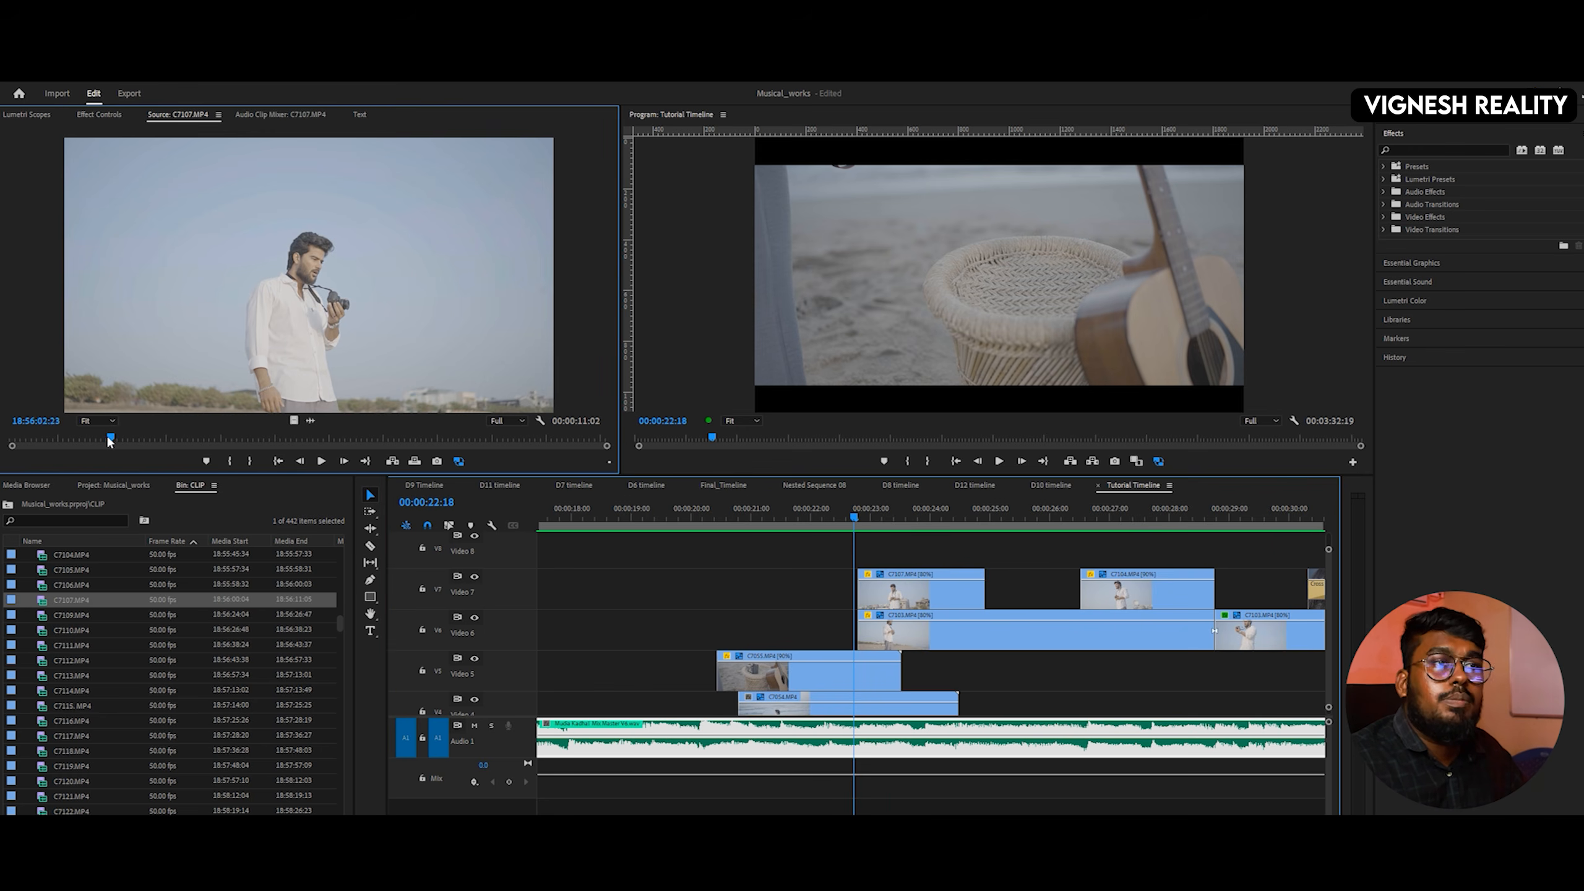
{"action": "left_click_drag", "start_coordinate": [107, 439], "coordinate": [54, 440]}
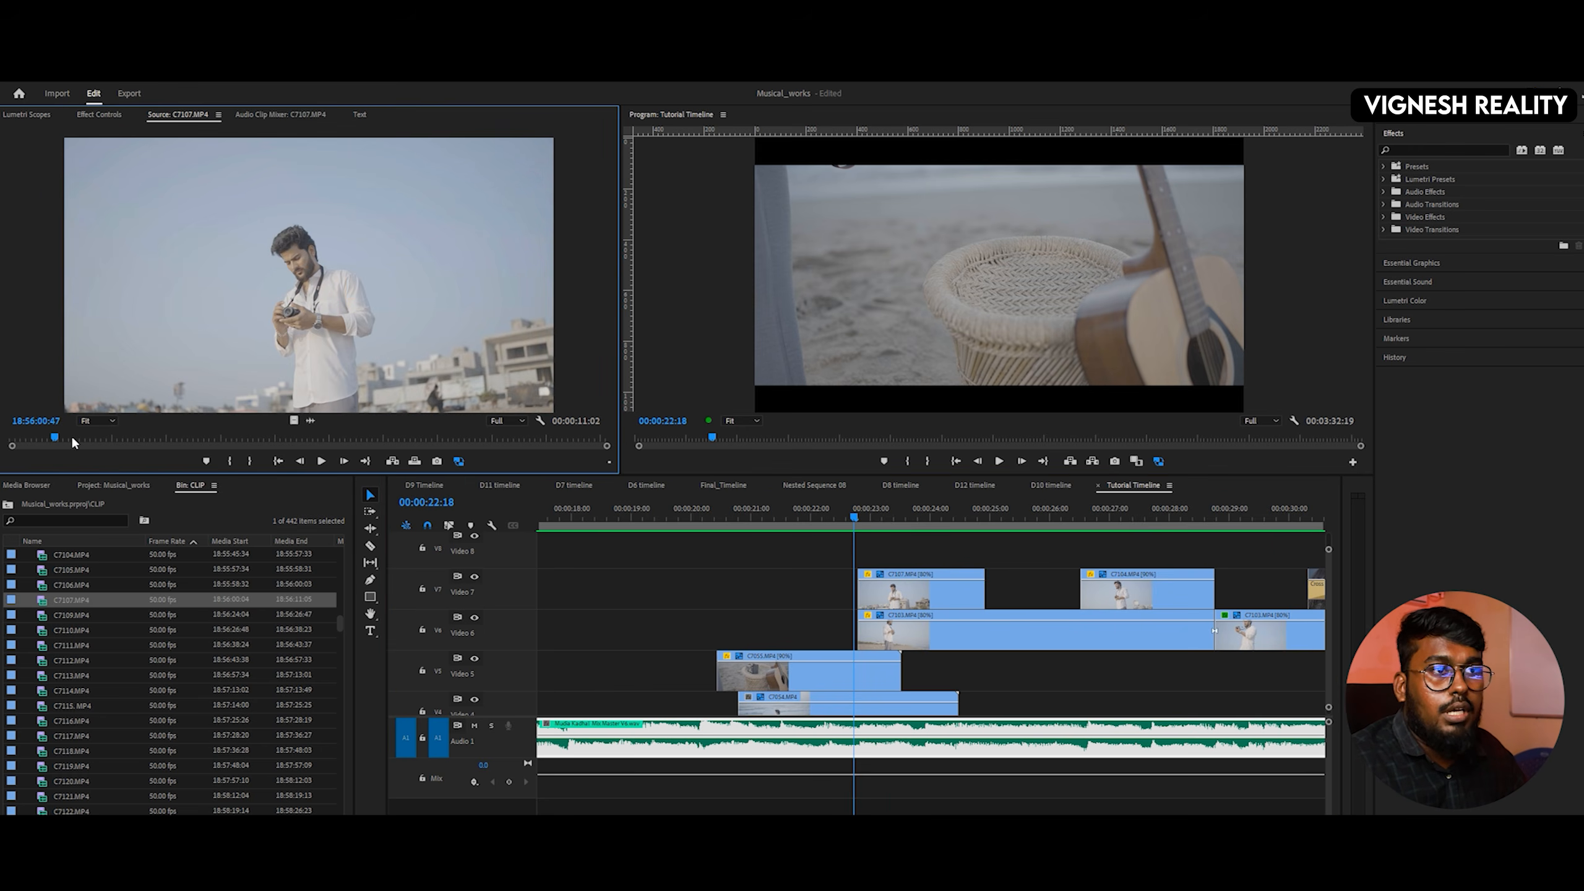
{"action": "left_click", "coordinate": [320, 459]}
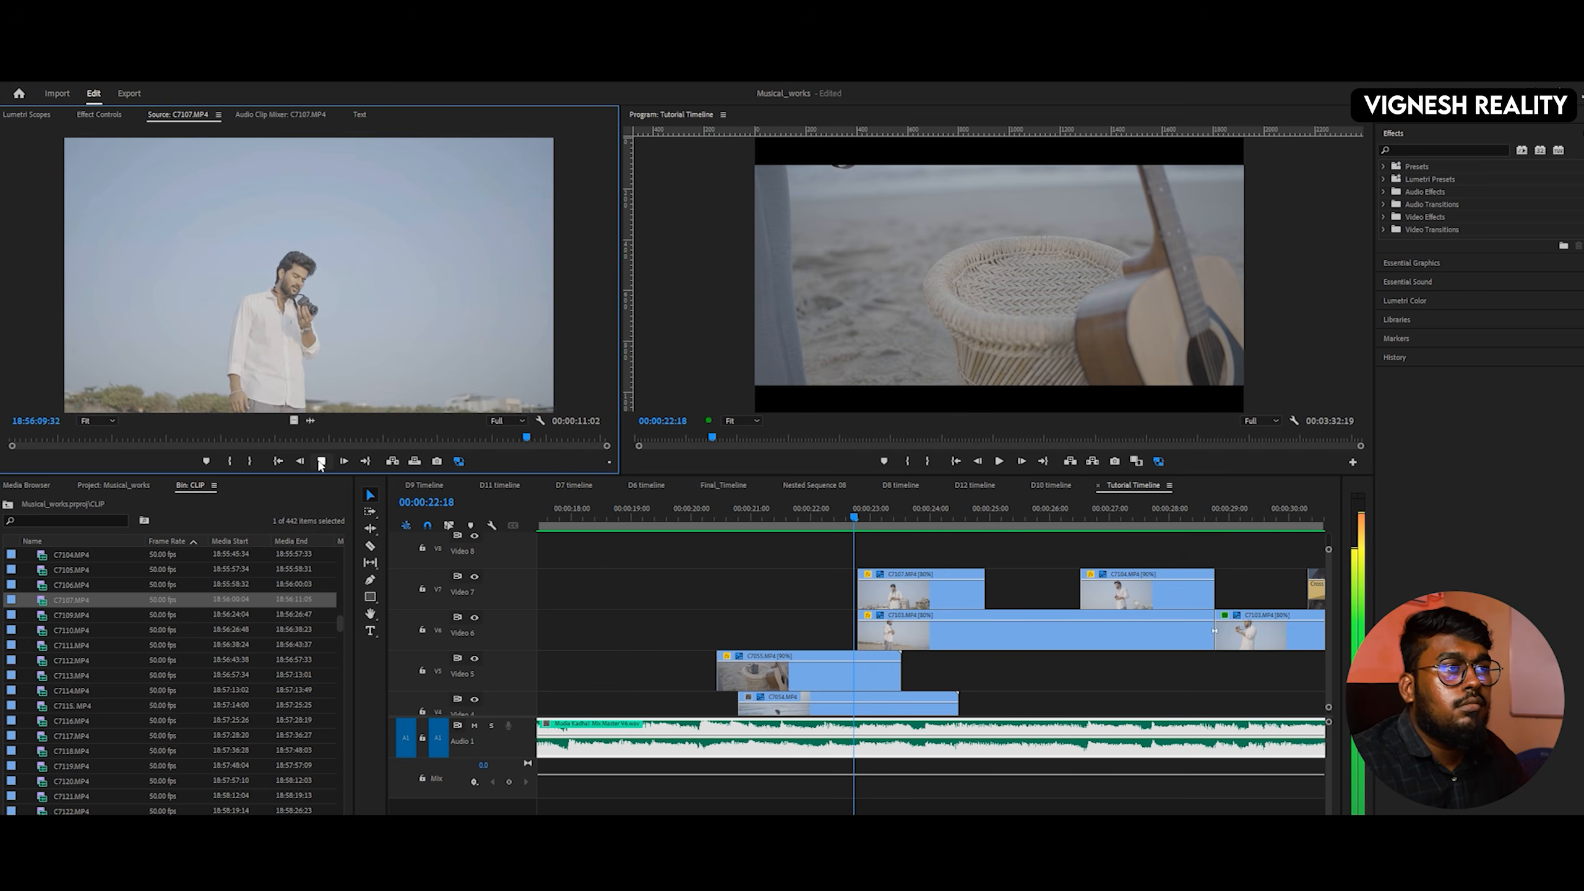
{"action": "left_click", "coordinate": [321, 461]}
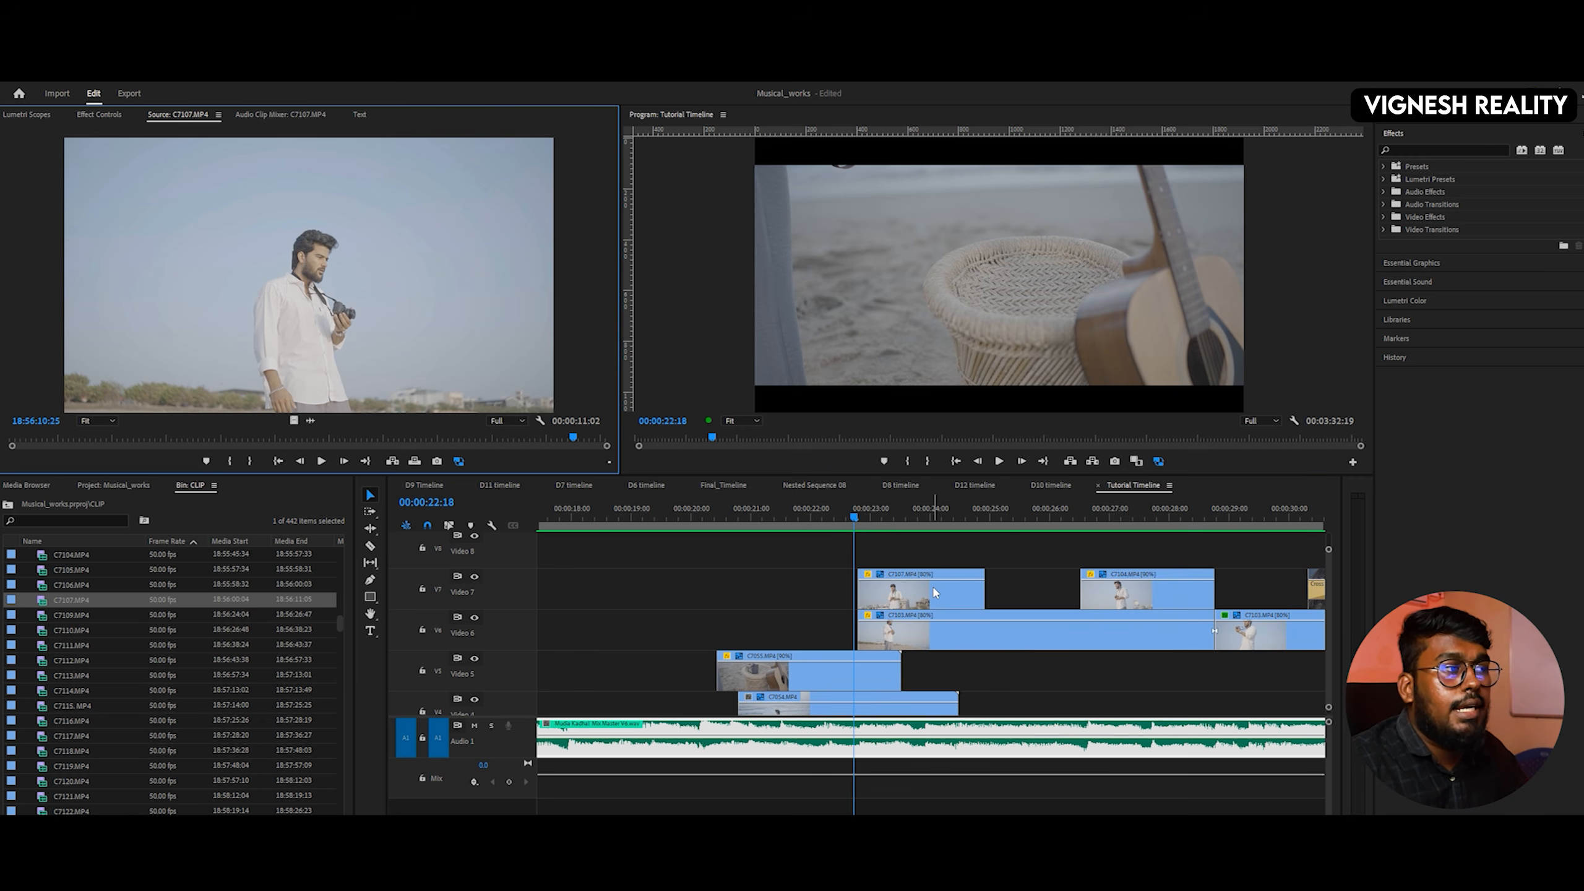
- Check the speed and duration settings of timeline clip C7107.MP4 and close them without changes
{"action": "left_click", "coordinate": [914, 603]}
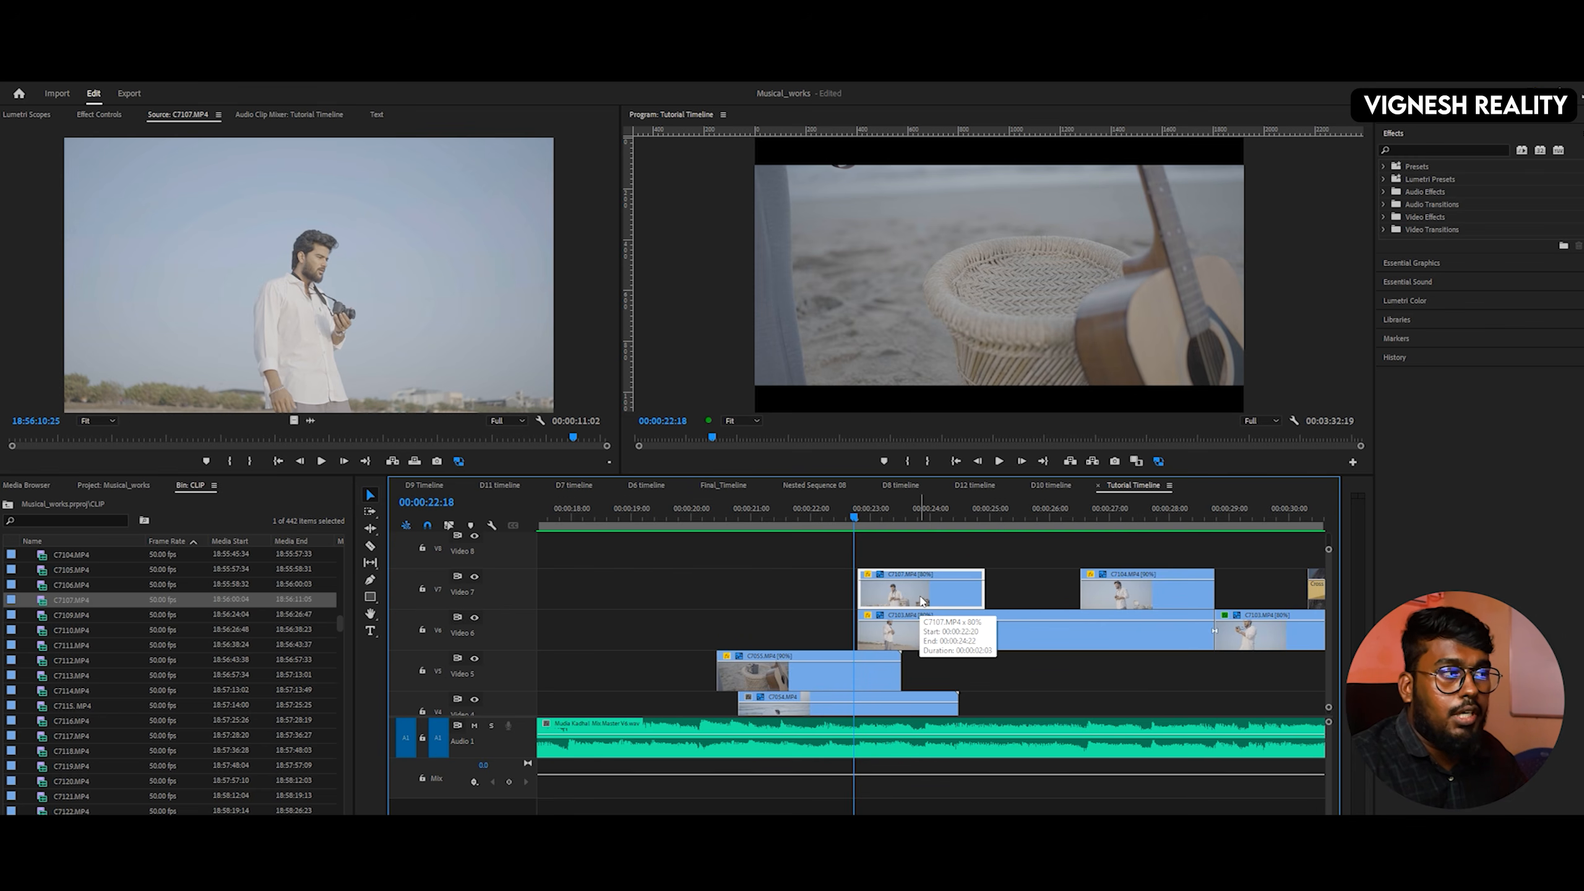
{"action": "right_click", "coordinate": [922, 601]}
{"action": "left_click", "coordinate": [974, 679]}
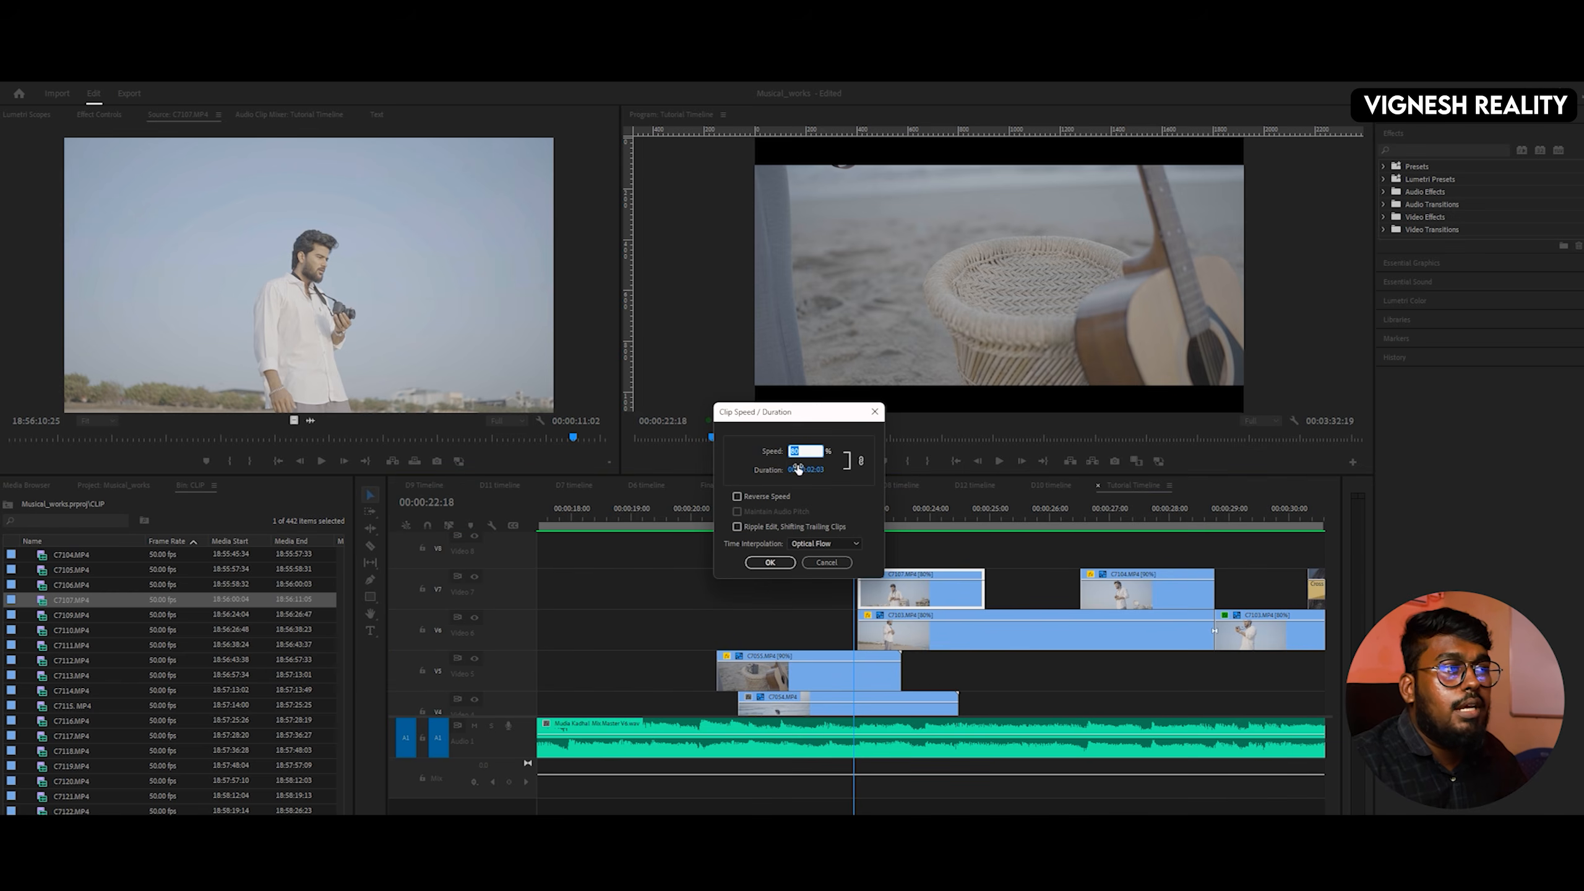
{"action": "left_click", "coordinate": [831, 570]}
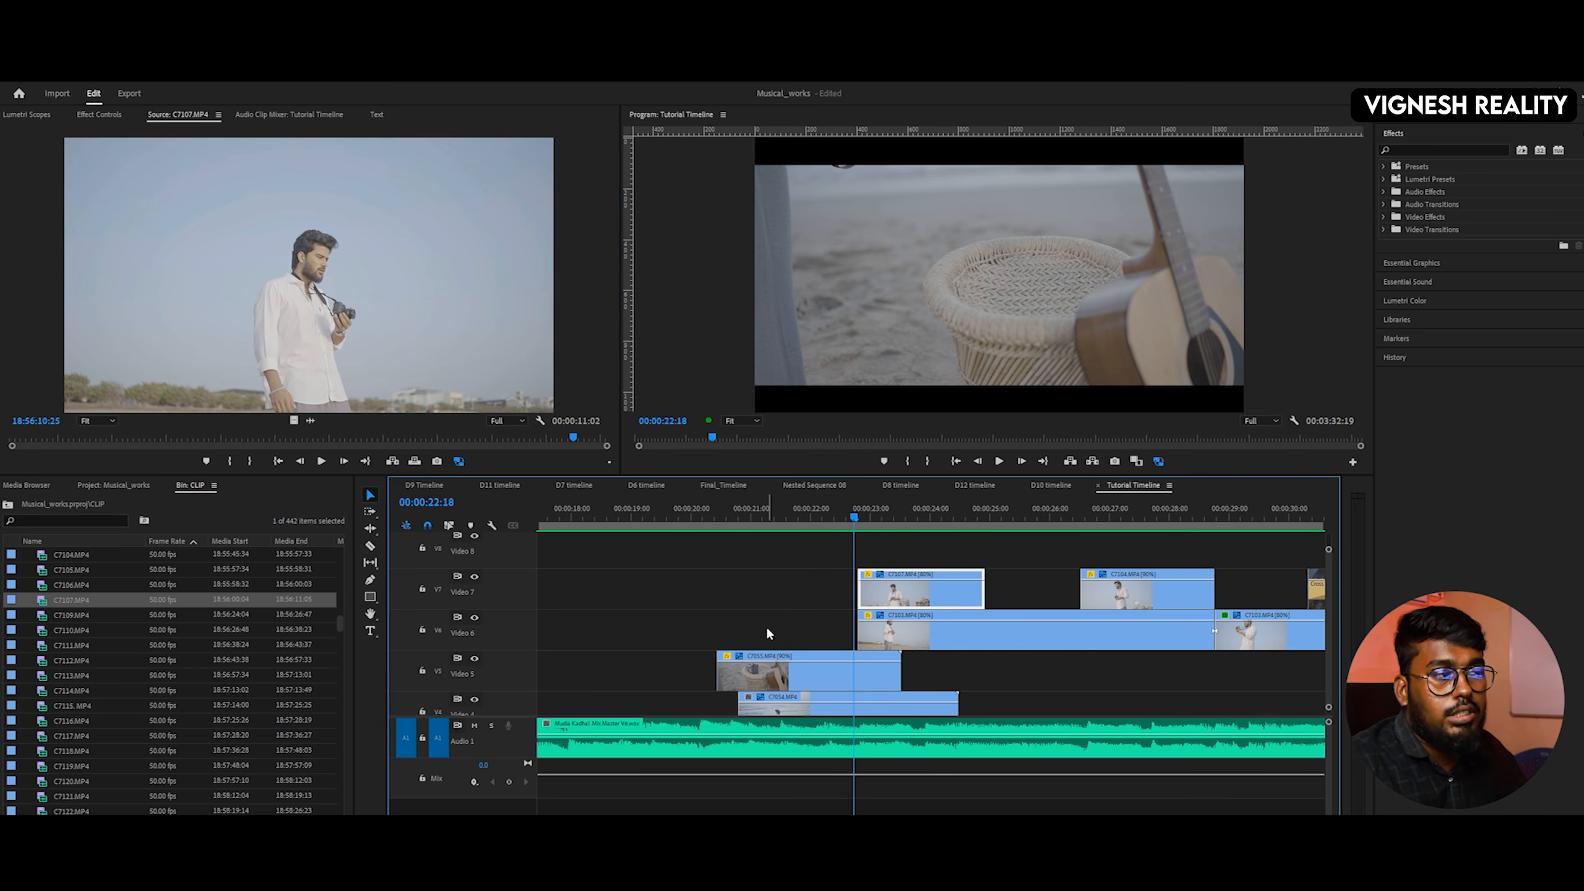
- Play the sequence with music from 00:00:22:18 through the intercut camera shots to about 00:00:28:20, pausing at 00:00:26:03
{"action": "key", "text": "space"}
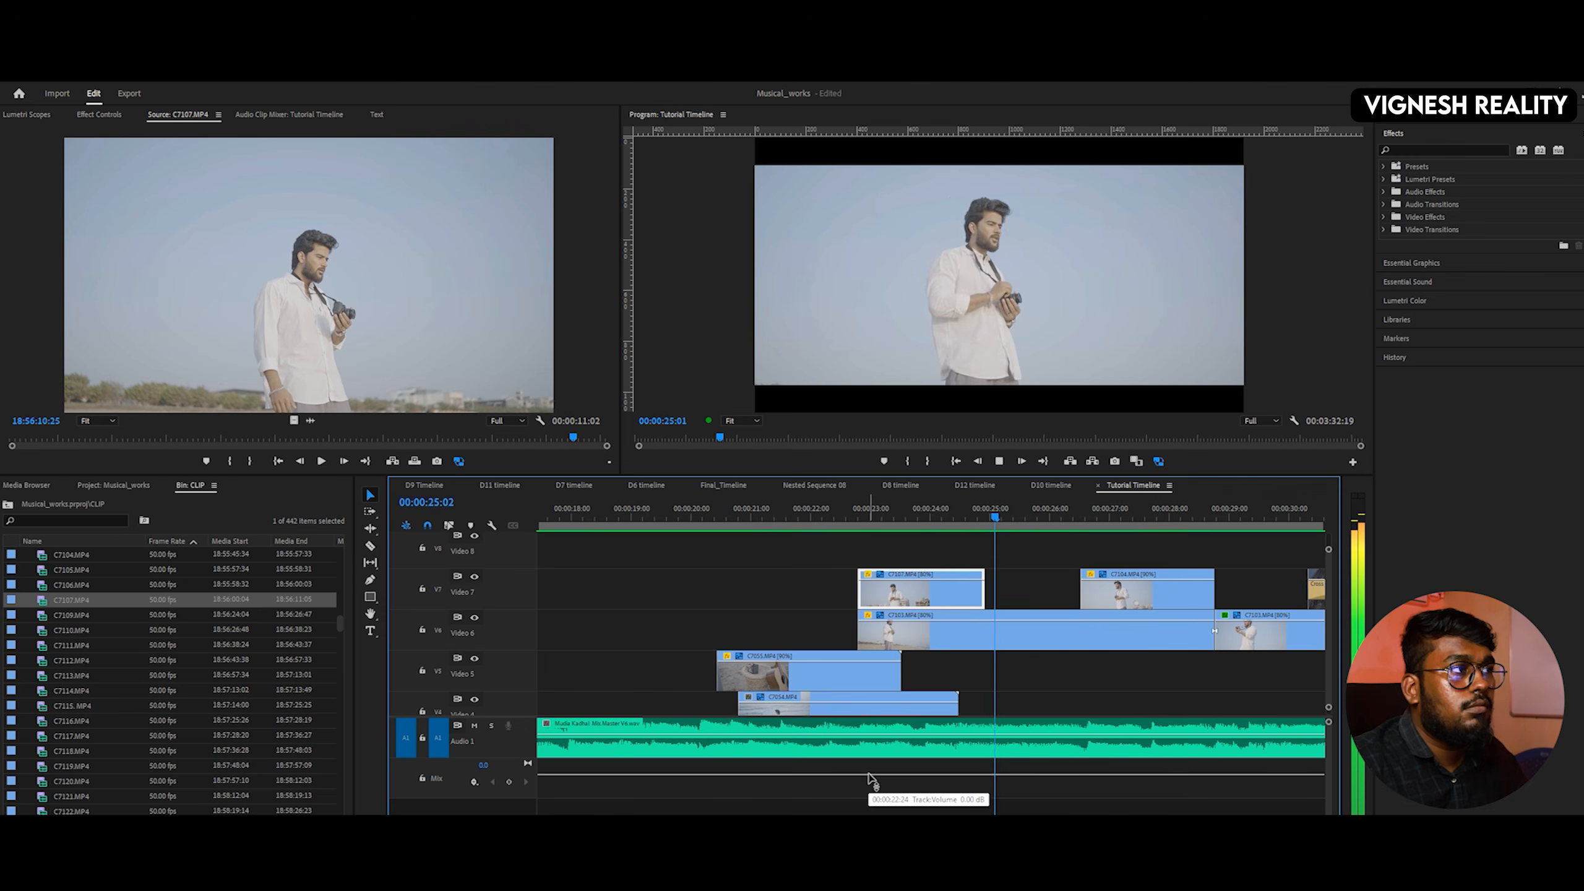
{"action": "key", "text": "space"}
{"action": "left_click", "coordinate": [936, 742]}
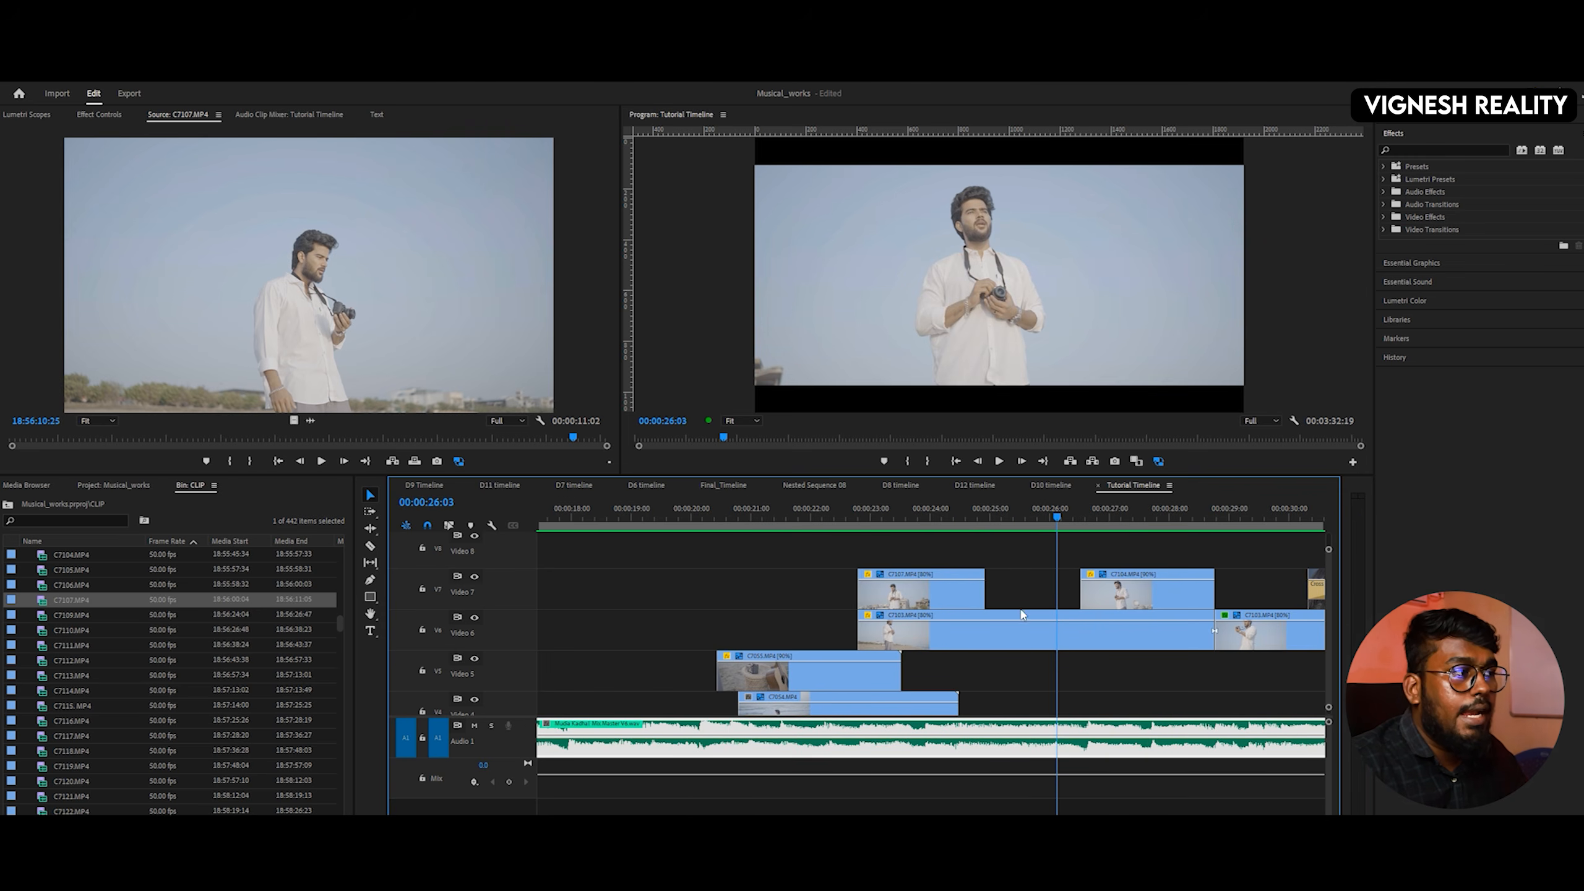
{"action": "key", "text": "space"}
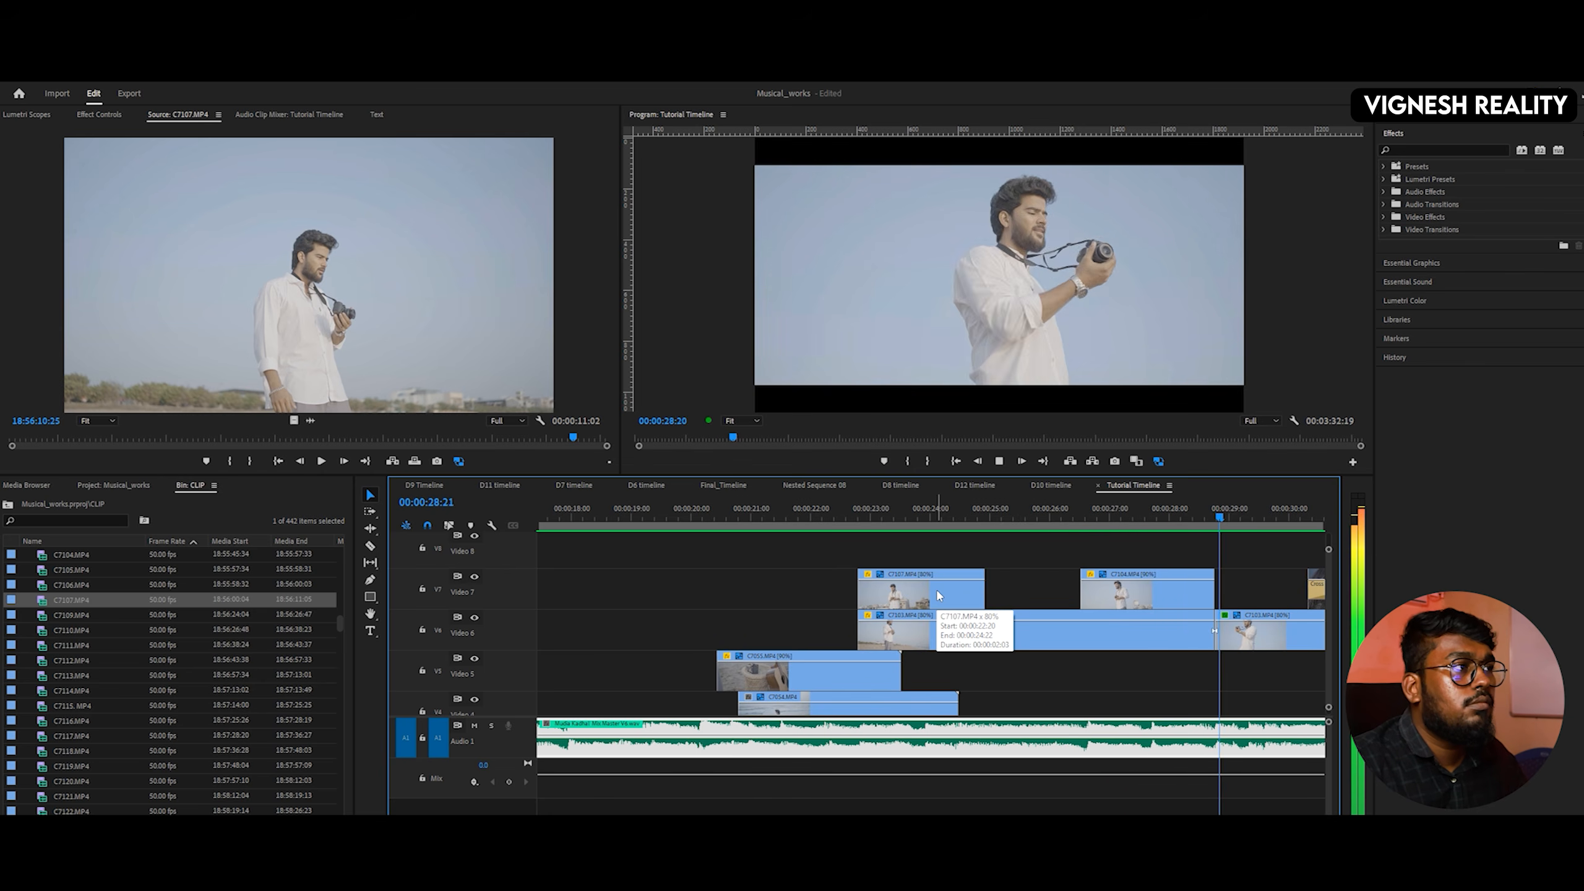
{"action": "key", "text": "space"}
- Play into the cross dissolve from the man's shot to the woman's close-up and scrub through it around 00:00:30:20
{"action": "key", "text": "space"}
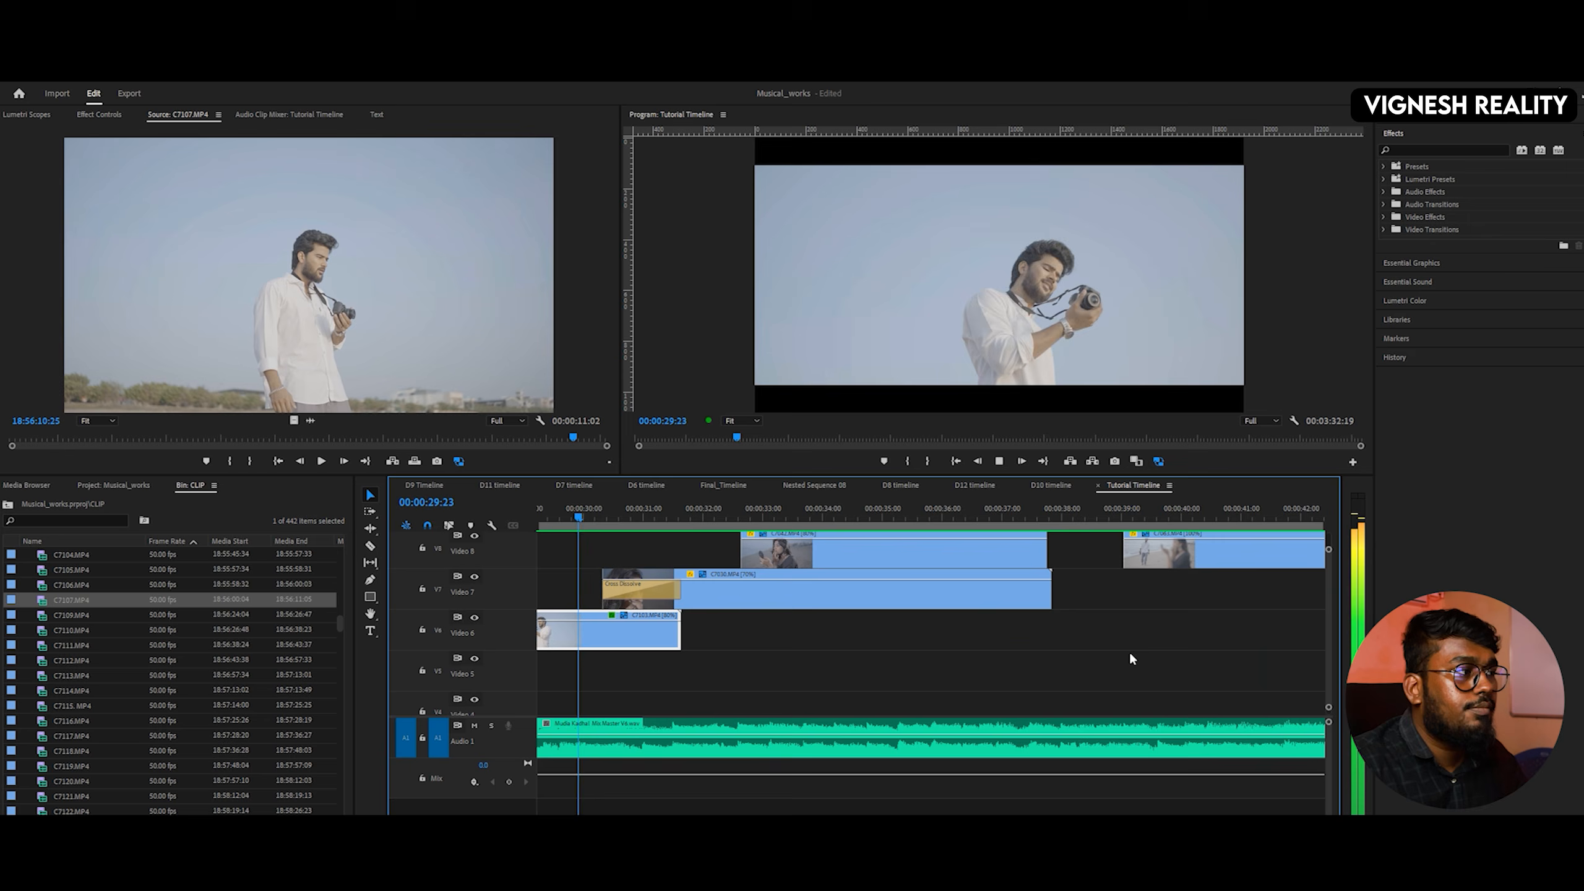
{"action": "key", "text": "space"}
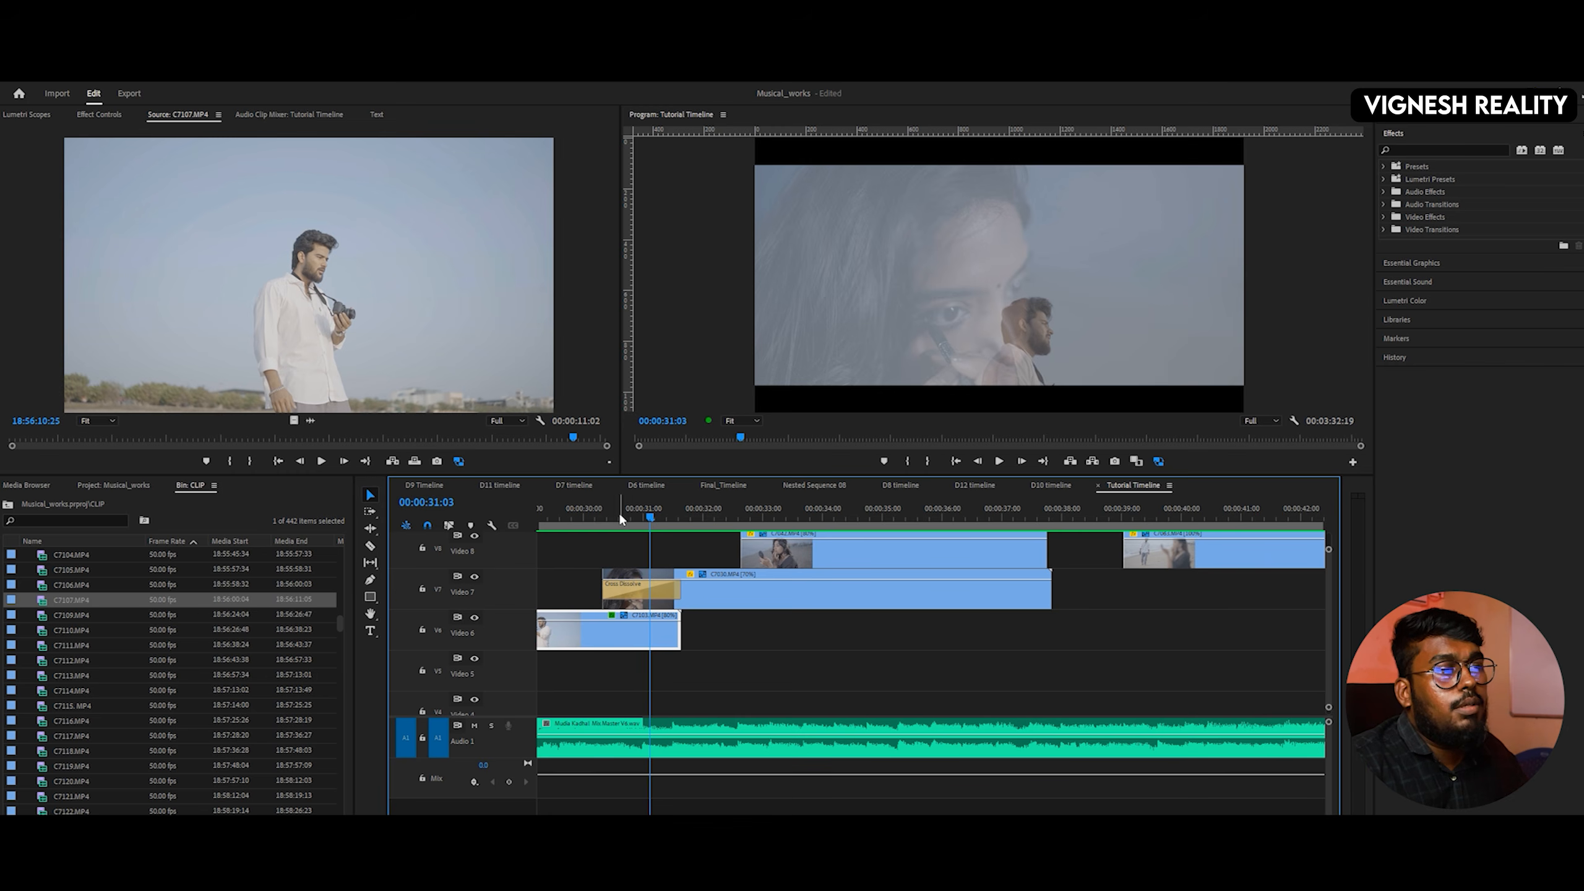
{"action": "mouse_move", "coordinate": [621, 517]}
{"action": "left_mouse_down"}
{"action": "mouse_move", "coordinate": [607, 515]}
{"action": "mouse_move", "coordinate": [632, 510]}
{"action": "left_mouse_up"}
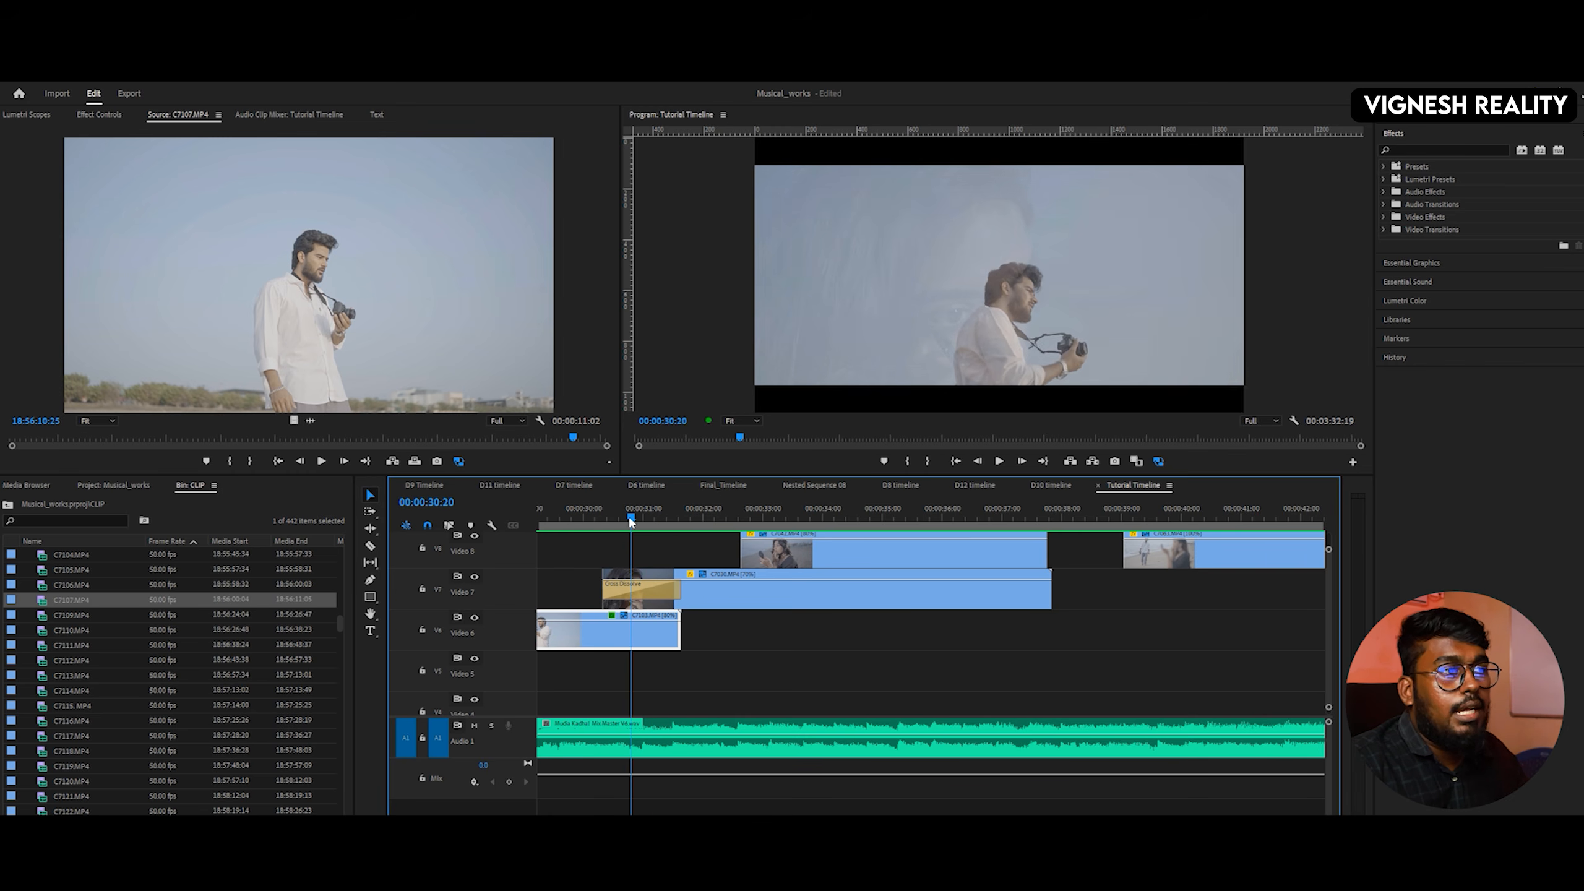
- Remove the Cross Dissolve from the start of the woman's close-up on Video 7 and play the hard cut from 00:00:30:01
{"action": "left_click_drag", "start_coordinate": [629, 516], "coordinate": [589, 522]}
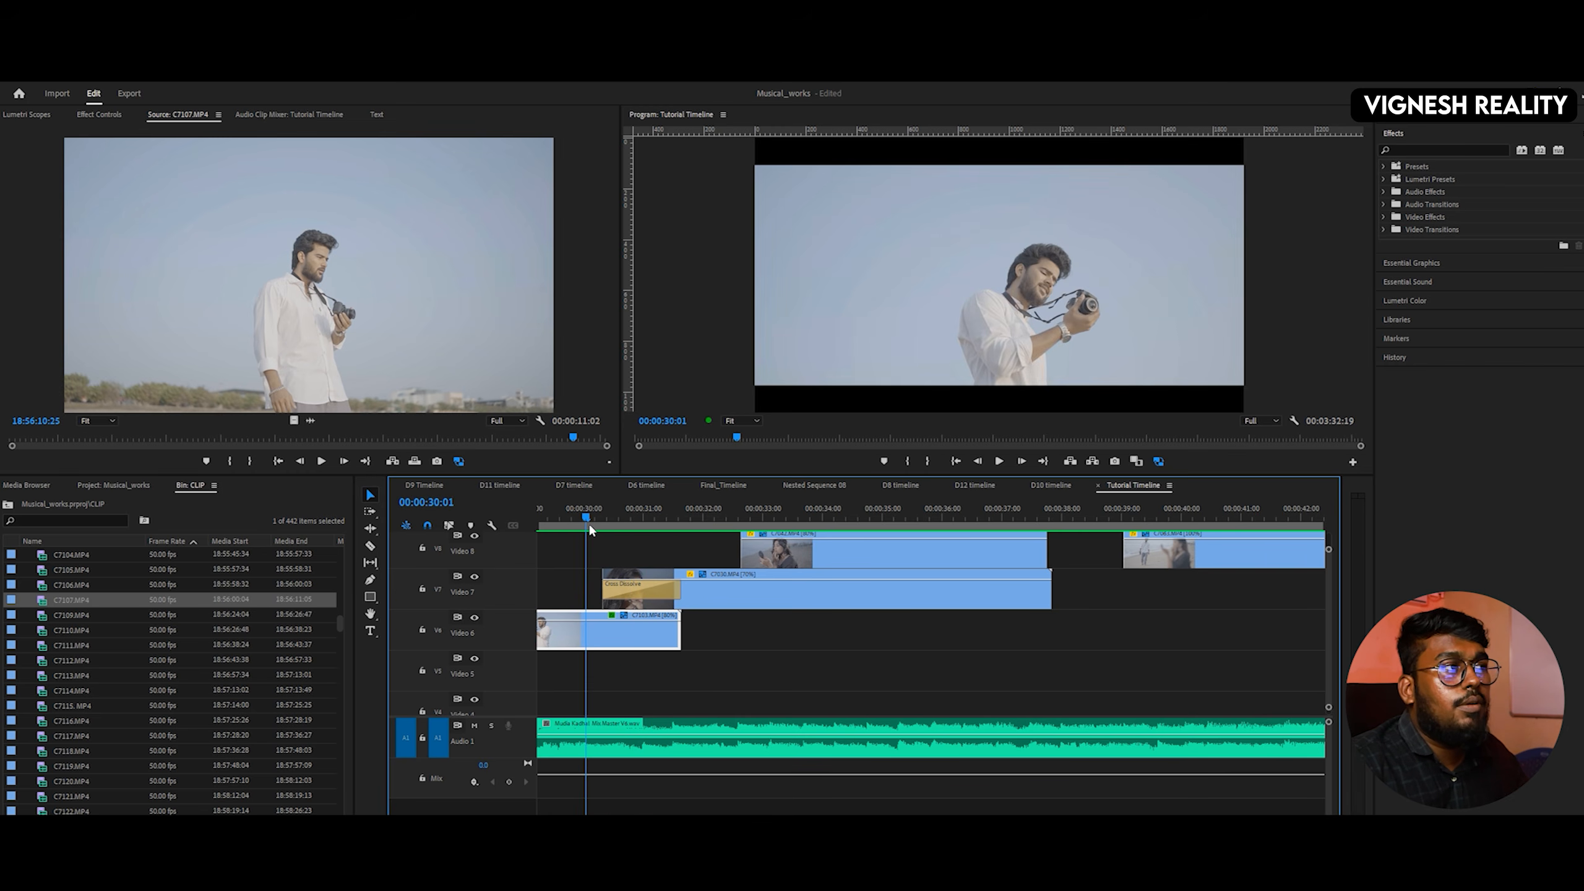
{"action": "right_click", "coordinate": [625, 591]}
{"action": "left_click", "coordinate": [661, 615]}
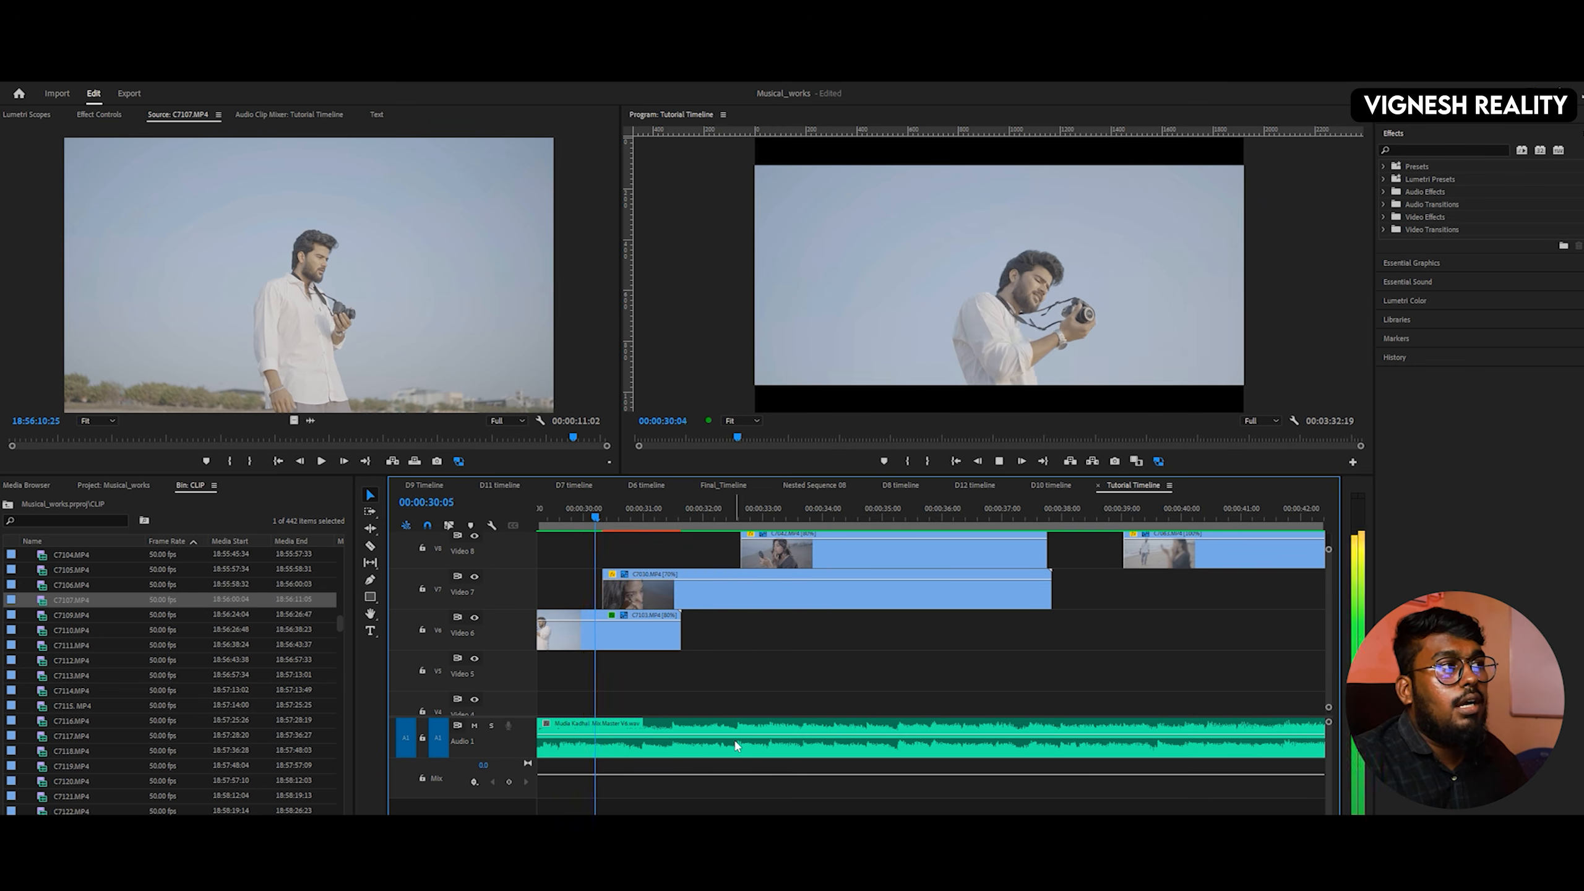
- Replay the hard cut from the man's camera shot to the woman's close-up, from about 00:00:29:23 to 00:00:31:00
{"action": "mouse_move", "coordinate": [589, 515]}
{"action": "left_mouse_down"}
{"action": "mouse_move", "coordinate": [626, 512]}
{"action": "mouse_move", "coordinate": [567, 514]}
{"action": "left_mouse_up"}
{"action": "key", "text": "space"}
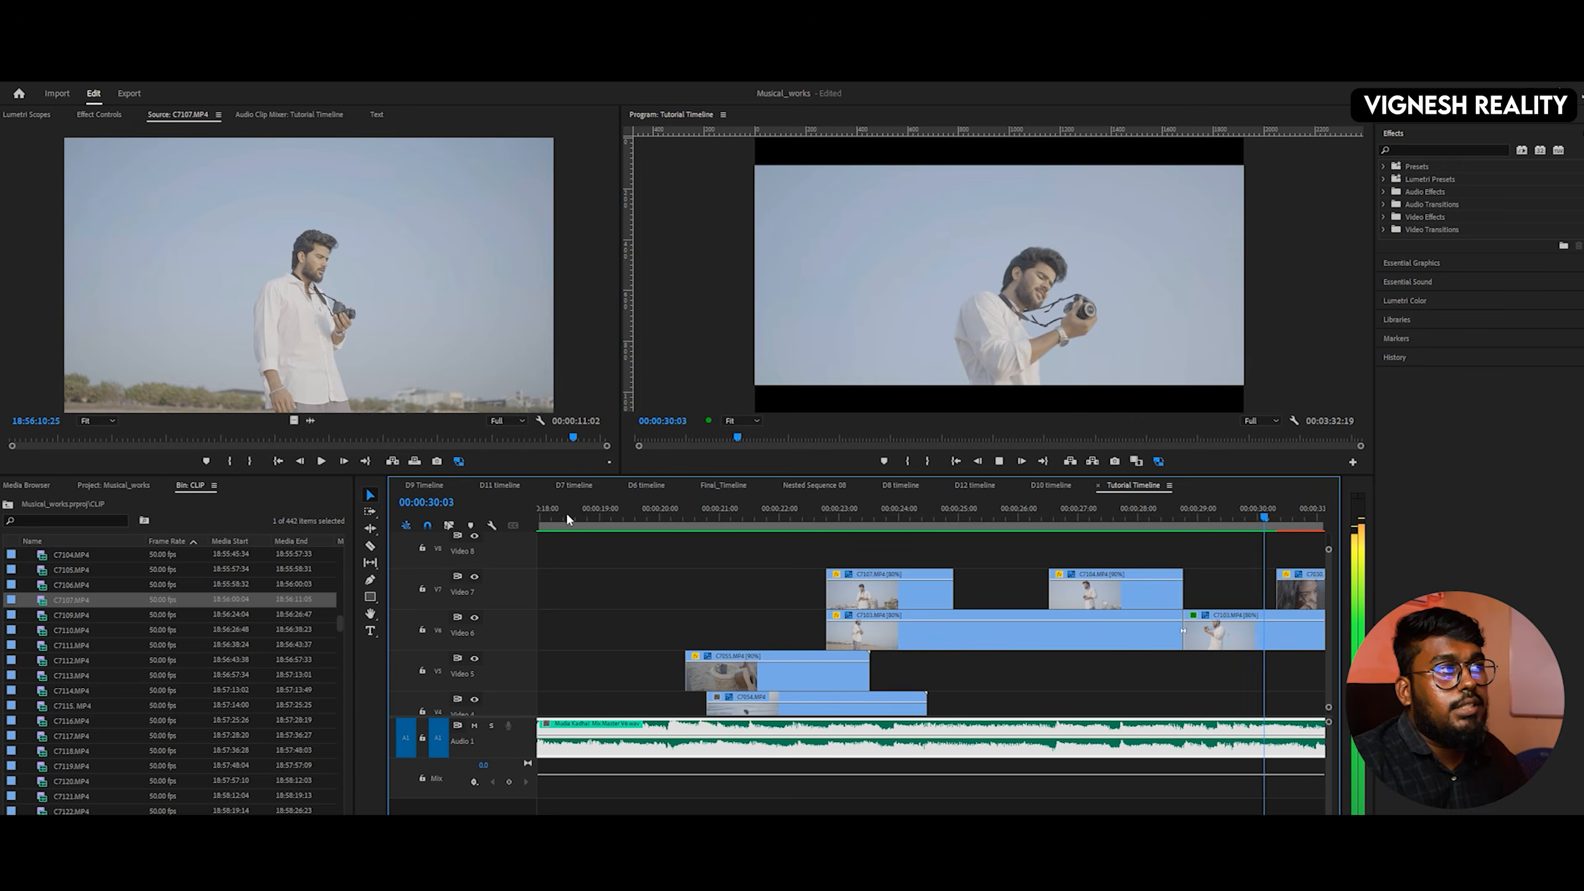
{"action": "key", "text": "space"}
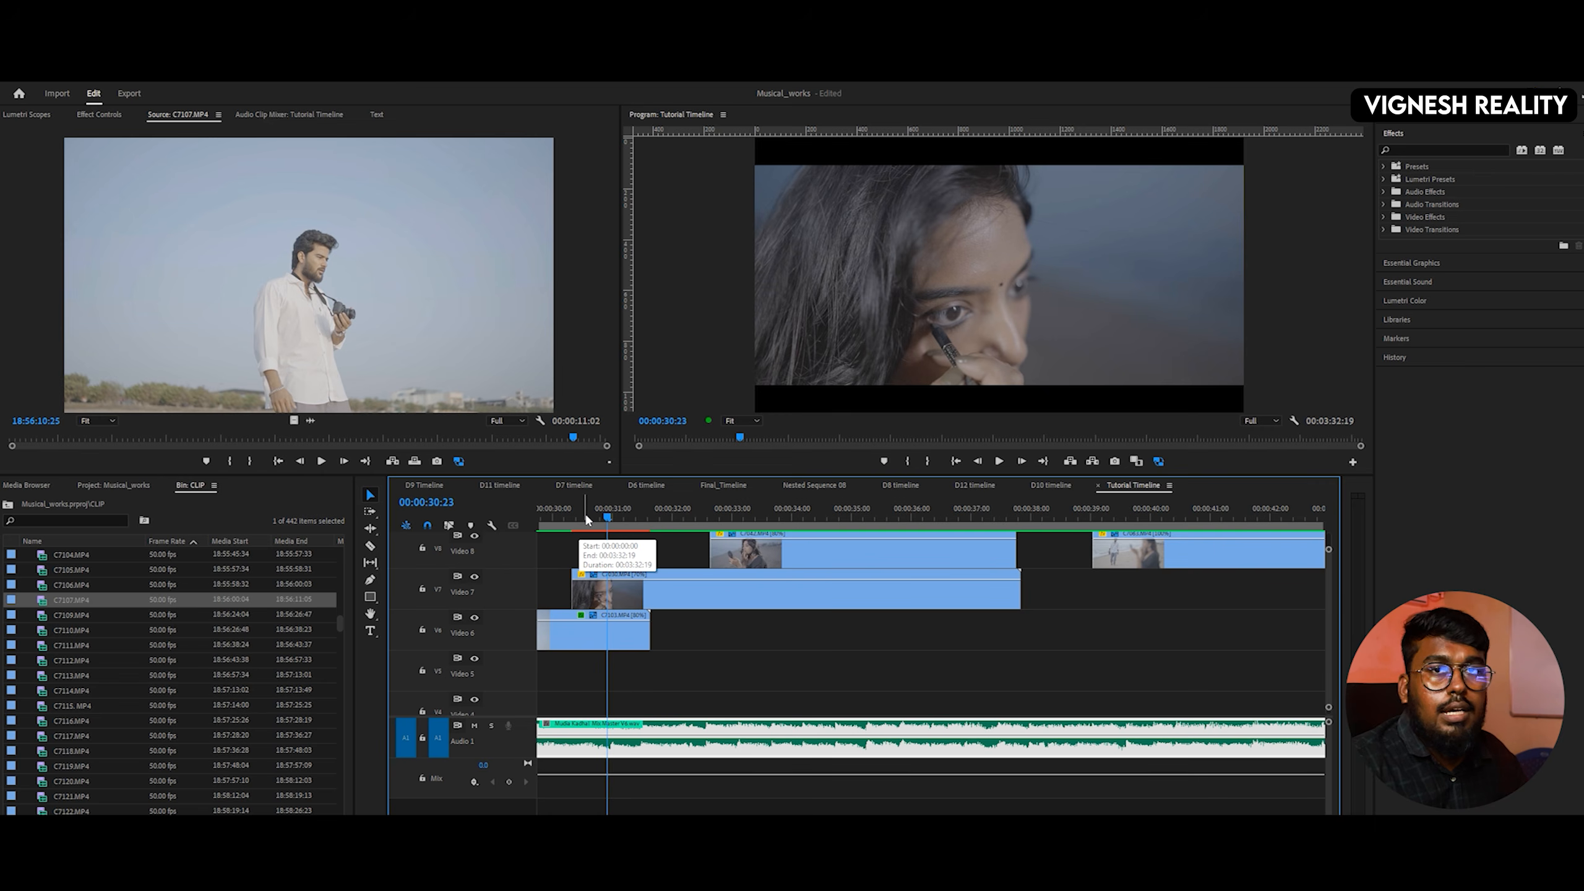
{"action": "left_click_drag", "start_coordinate": [564, 517], "coordinate": [548, 519]}
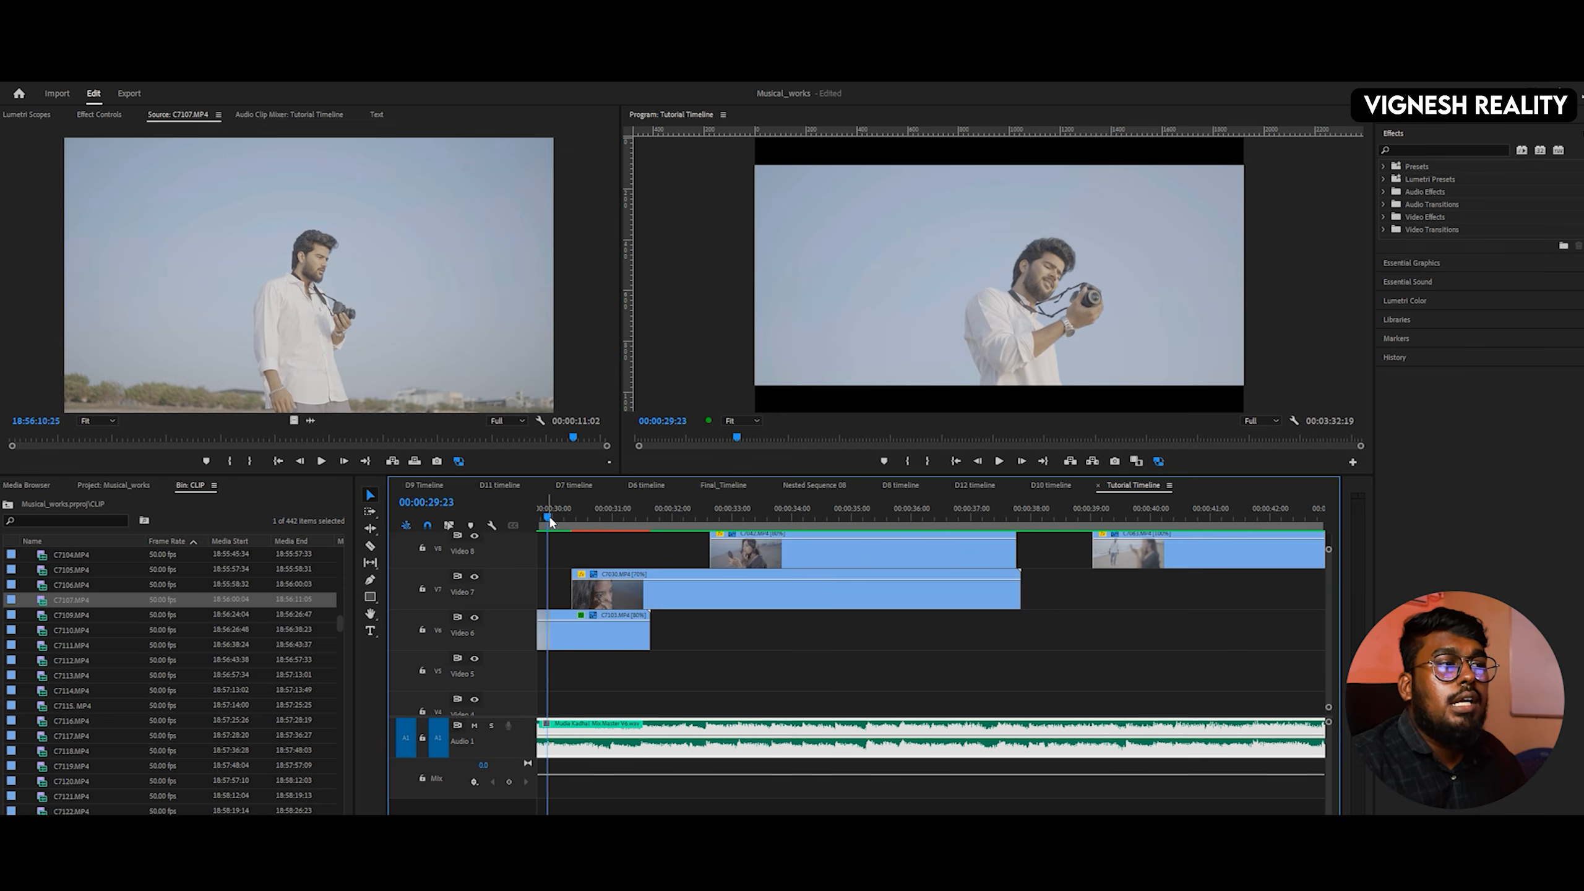
{"action": "key", "text": "space"}
{"action": "key", "text": "space"}
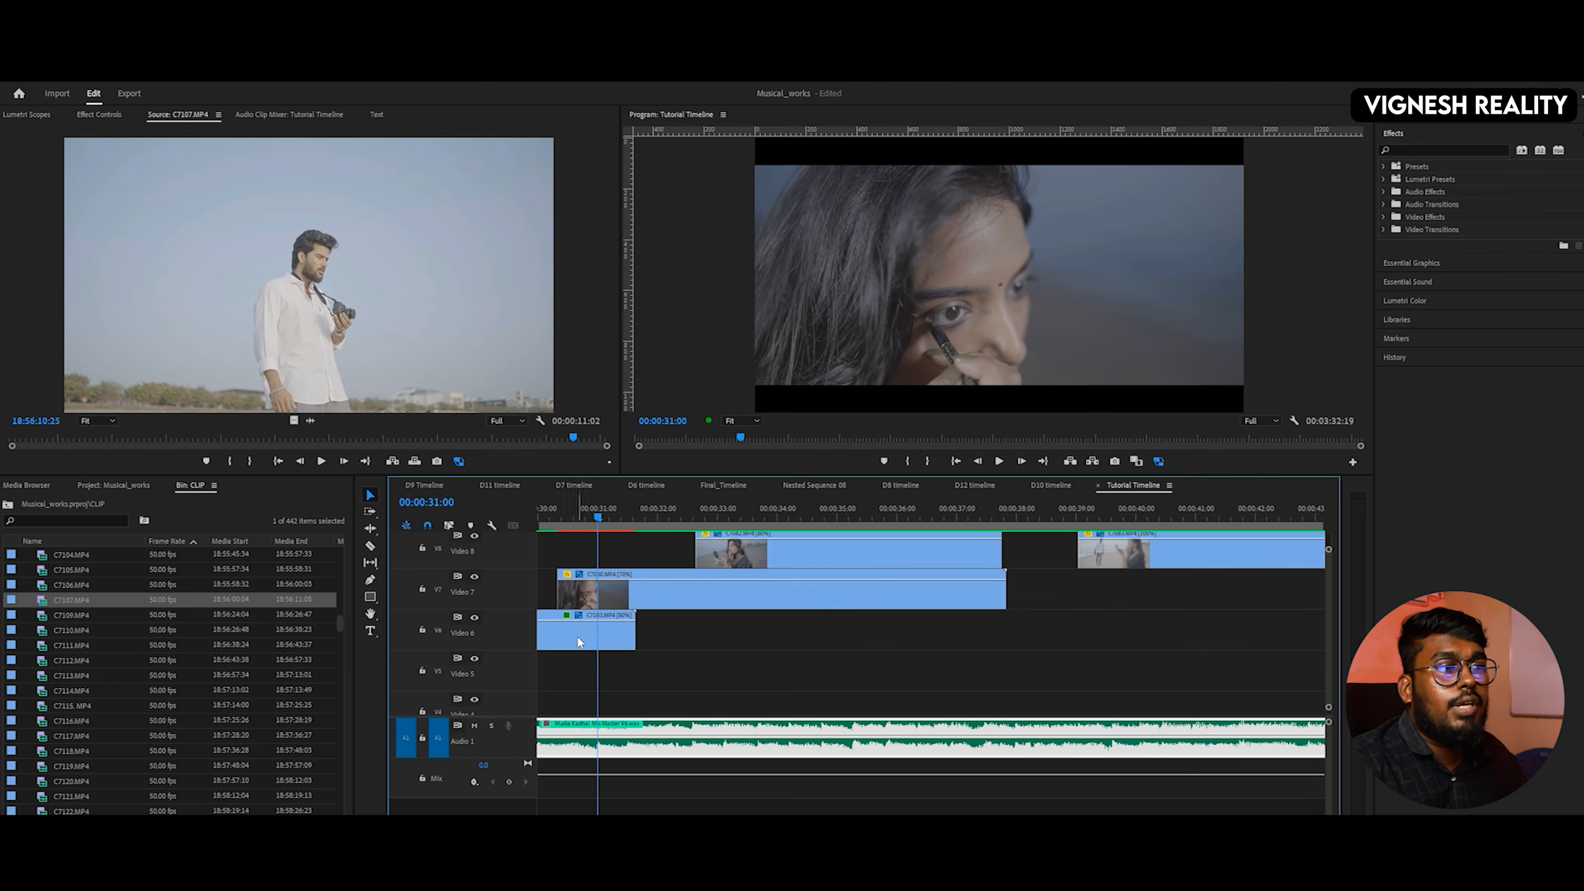
- Apply a Cross Dissolve to the start of the woman's close-up on Video 7 and play through it
{"action": "left_click", "coordinate": [560, 597]}
{"action": "key", "text": "ctrl+d"}
{"action": "left_click", "coordinate": [542, 515]}
{"action": "key", "text": "space"}
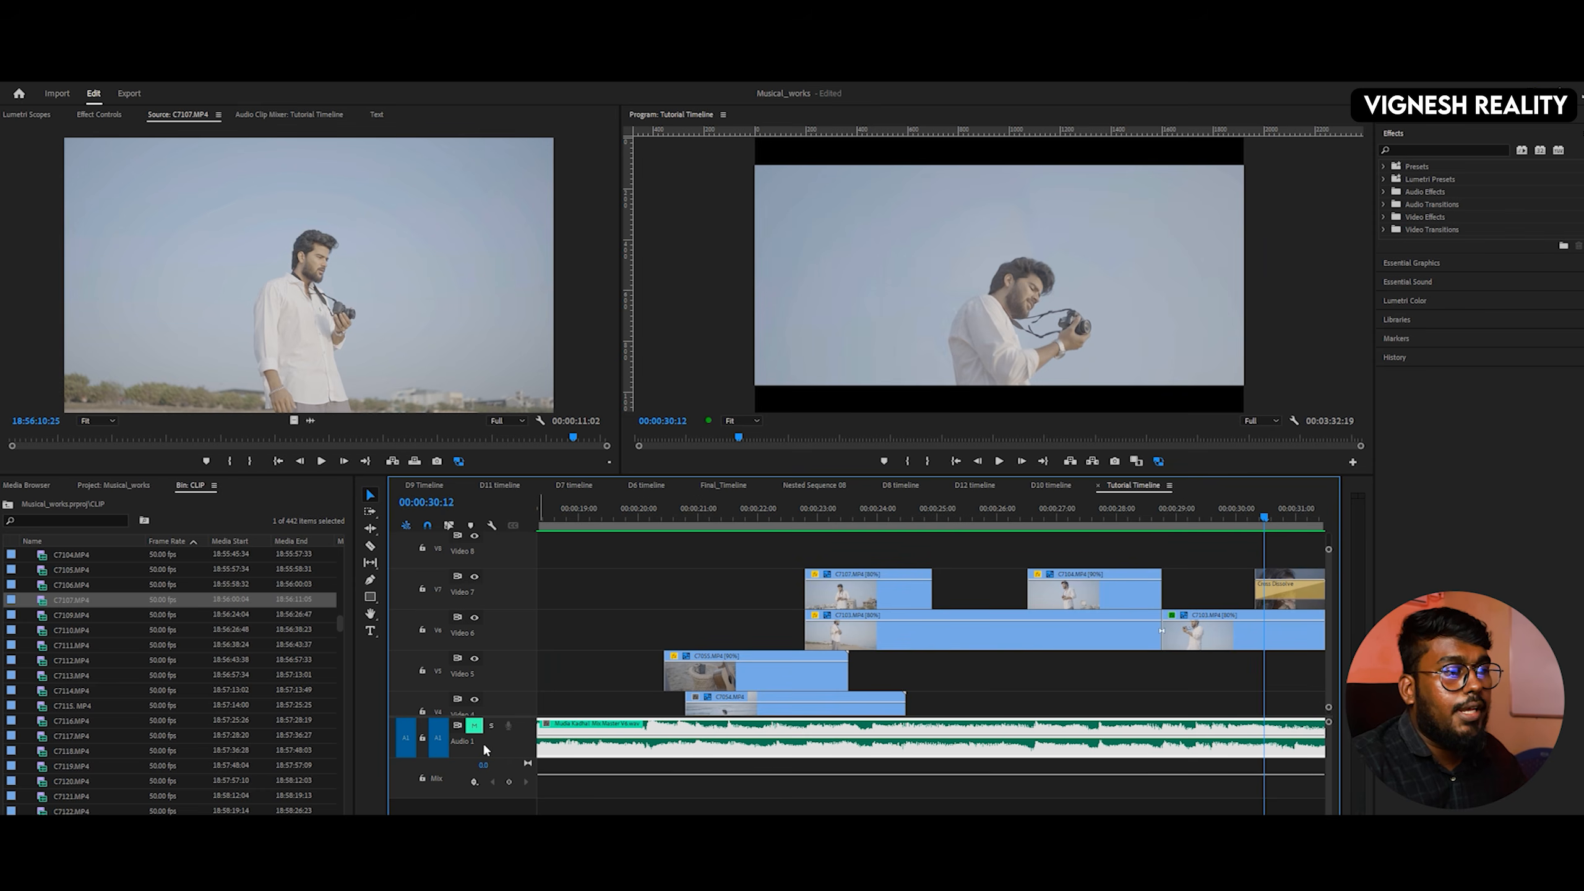
{"action": "left_click_drag", "start_coordinate": [597, 515], "coordinate": [628, 508]}
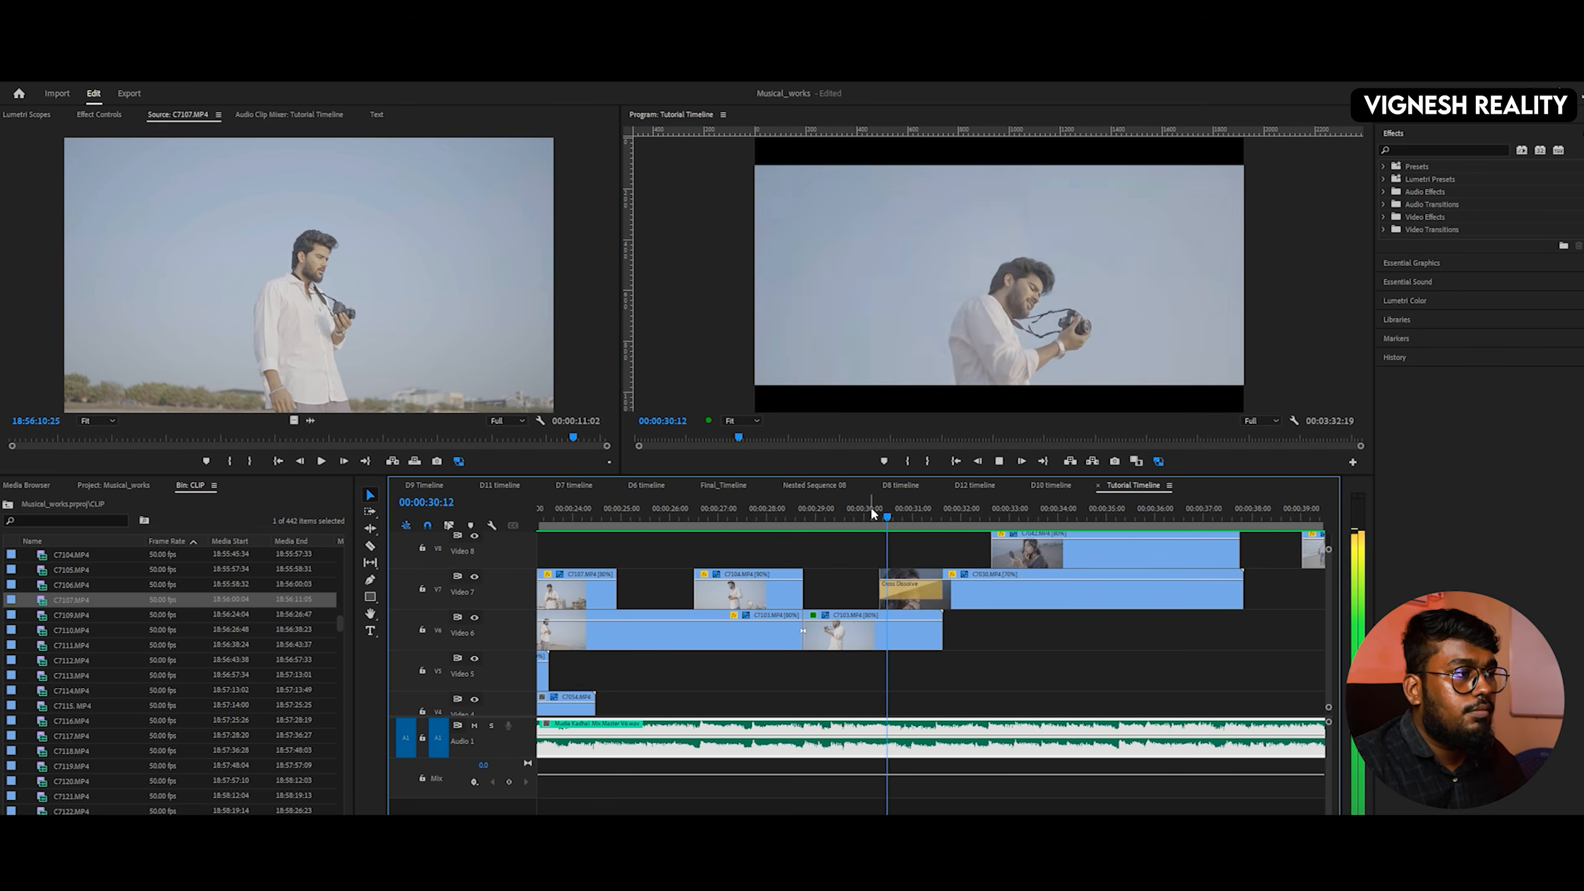
{"action": "key", "text": "space"}
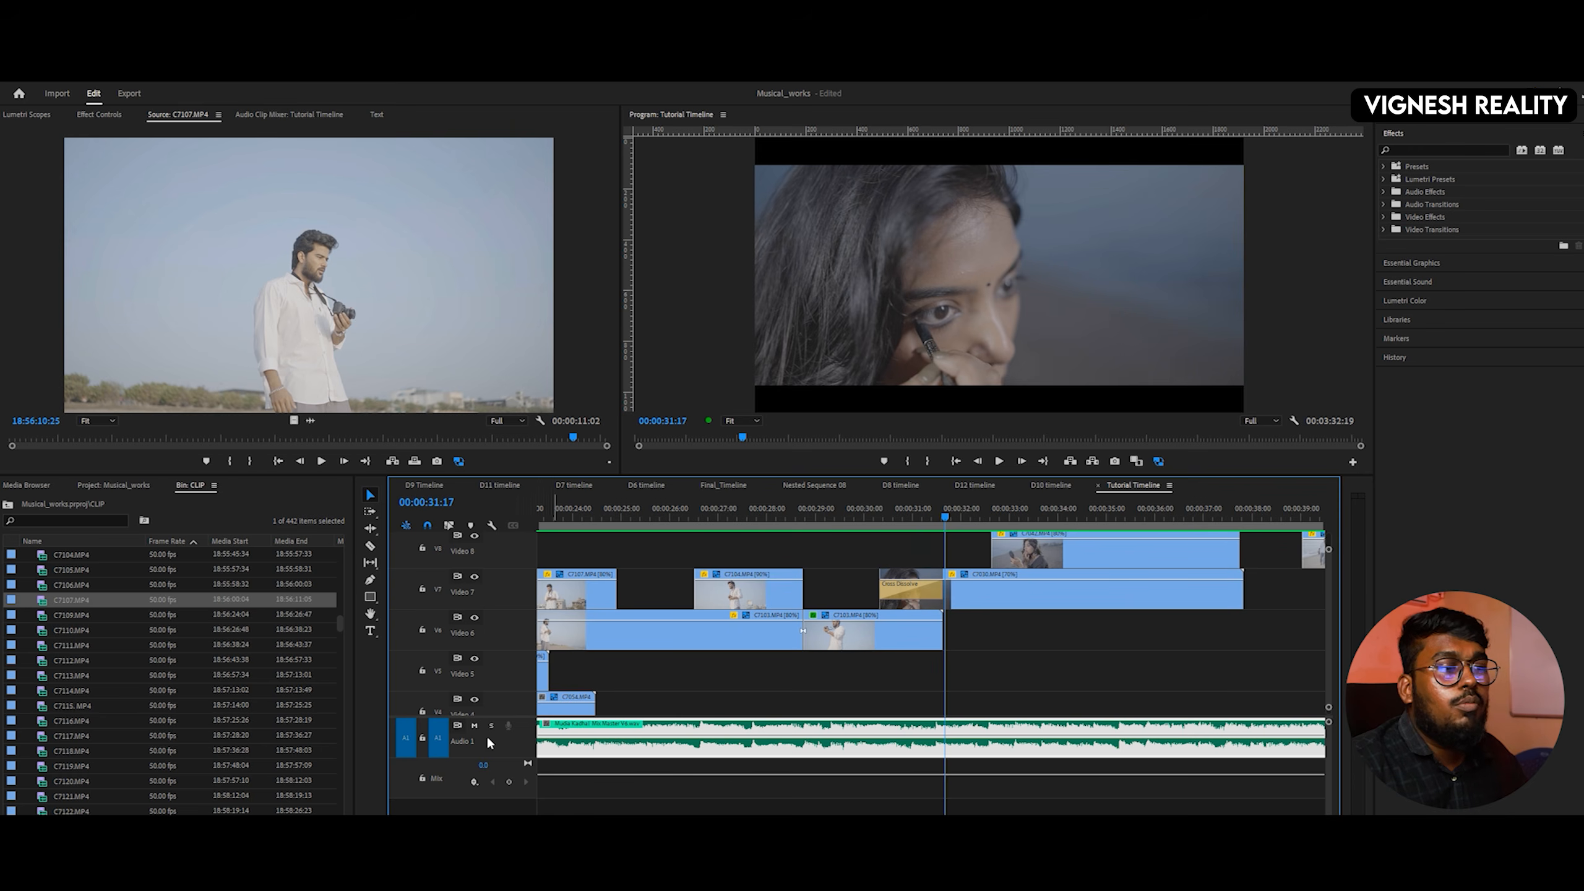
- Play on to about 00:00:33:08 and scrub through the woman's shots on Video 7 to Video 10 up to 00:00:35:24
{"action": "key", "text": "space"}
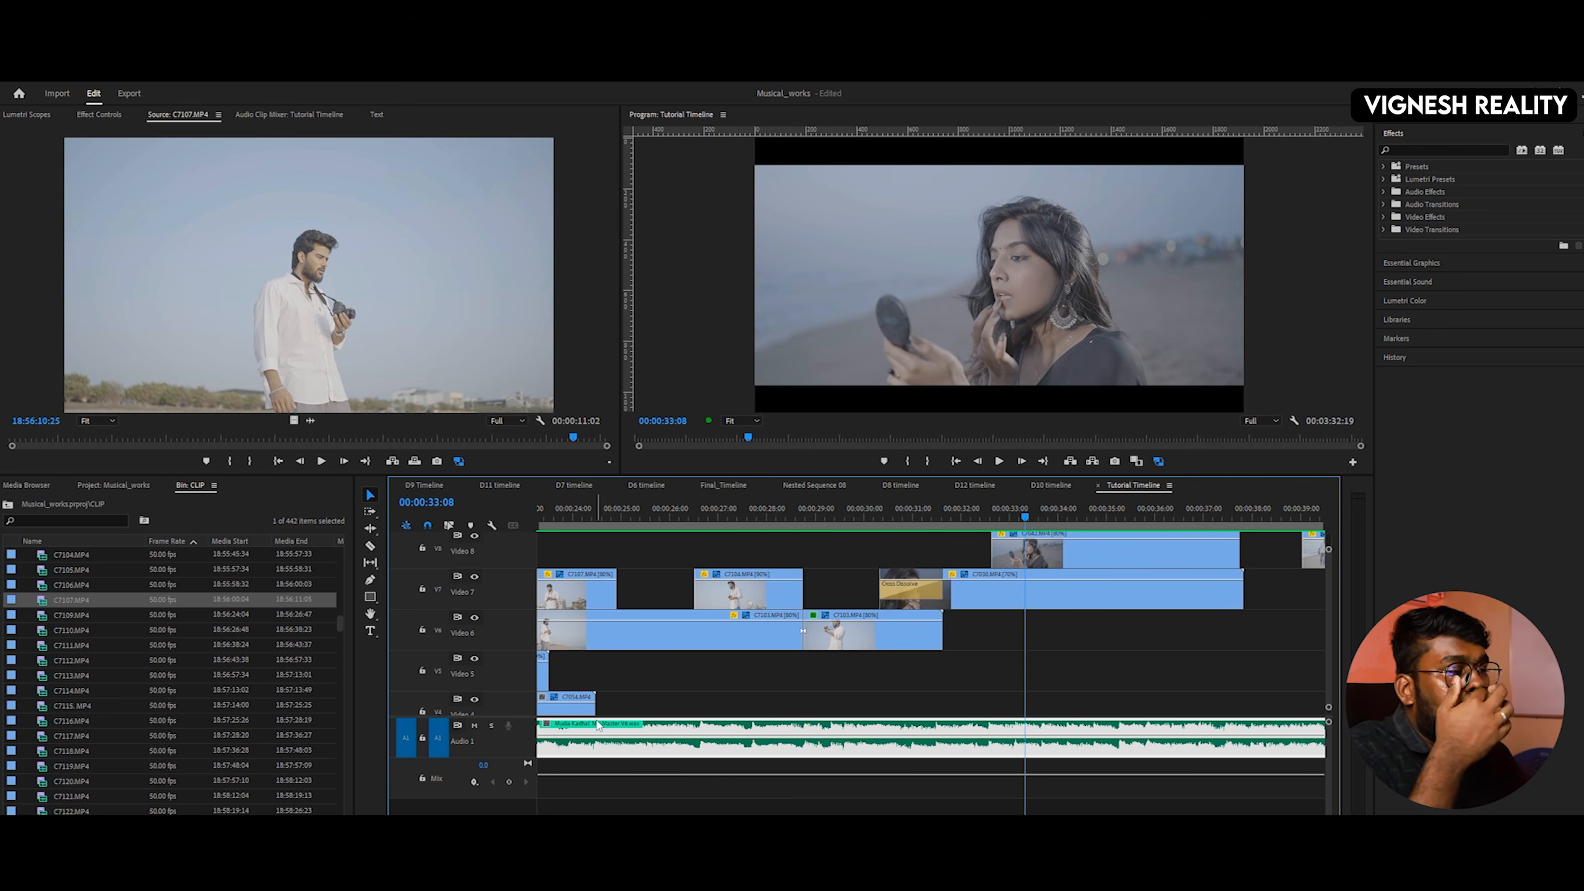
{"action": "left_click_drag", "start_coordinate": [913, 513], "coordinate": [978, 508]}
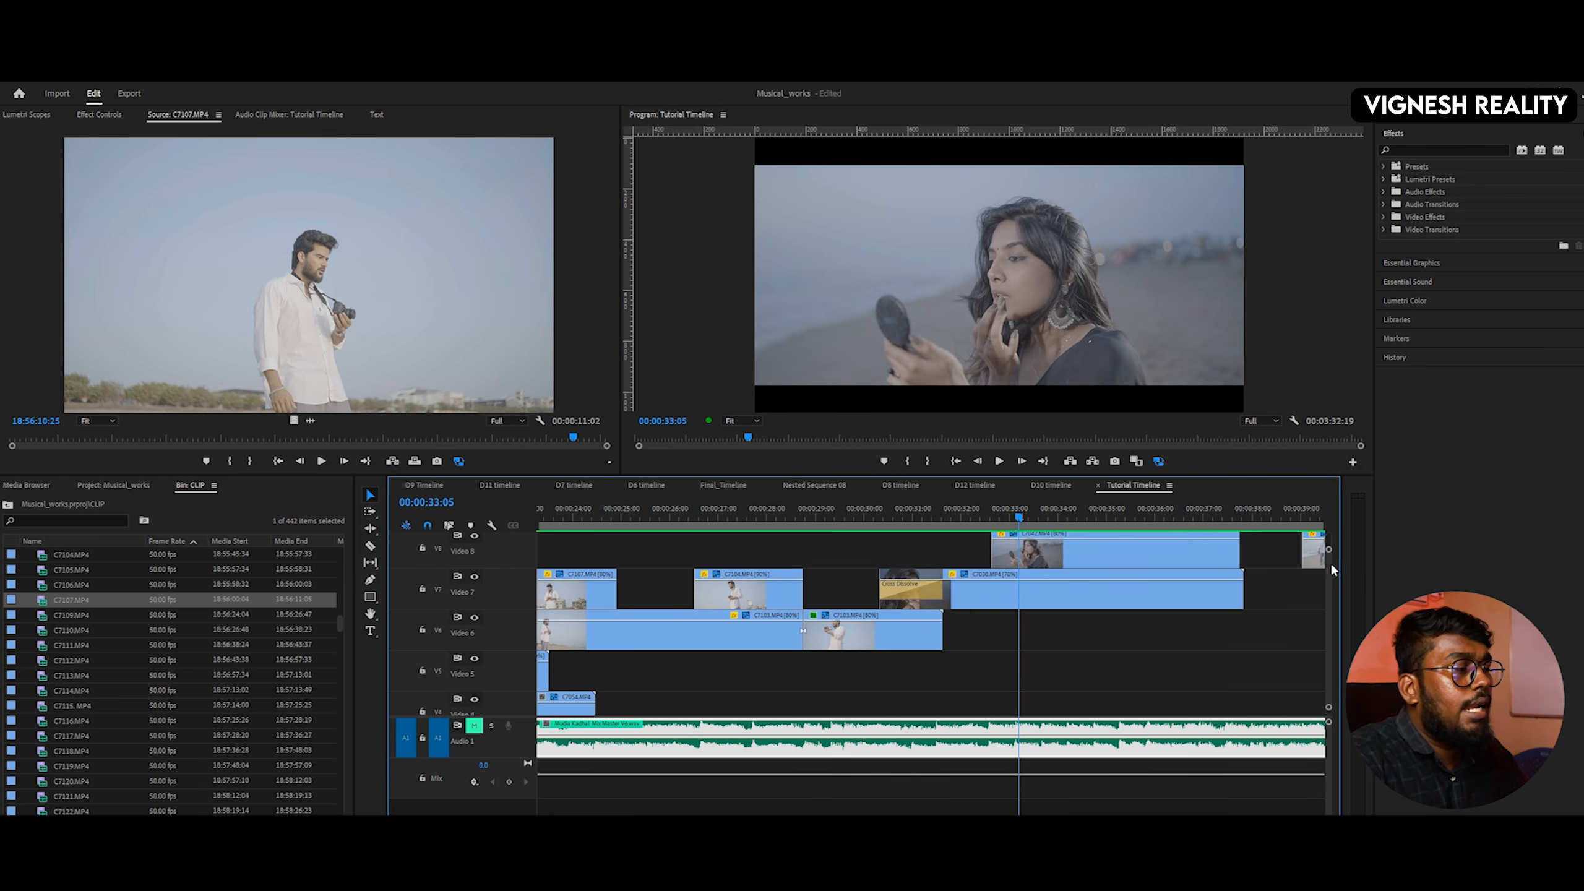
{"action": "left_click_drag", "start_coordinate": [1331, 562], "coordinate": [1329, 560]}
{"action": "left_click_drag", "start_coordinate": [997, 521], "coordinate": [963, 528]}
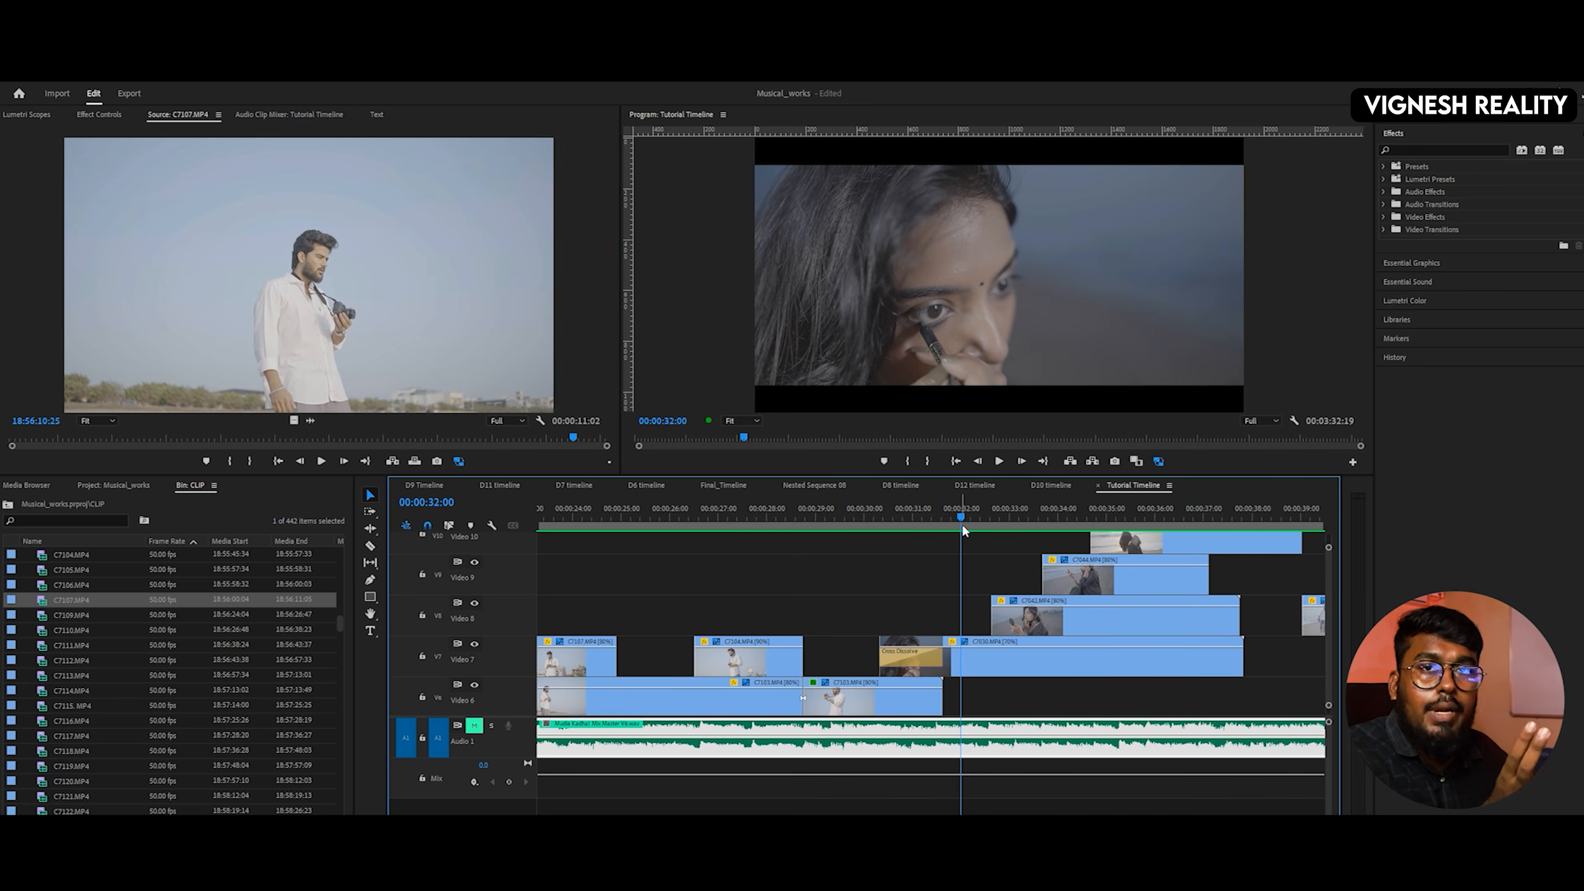
{"action": "left_click_drag", "start_coordinate": [964, 527], "coordinate": [1154, 493]}
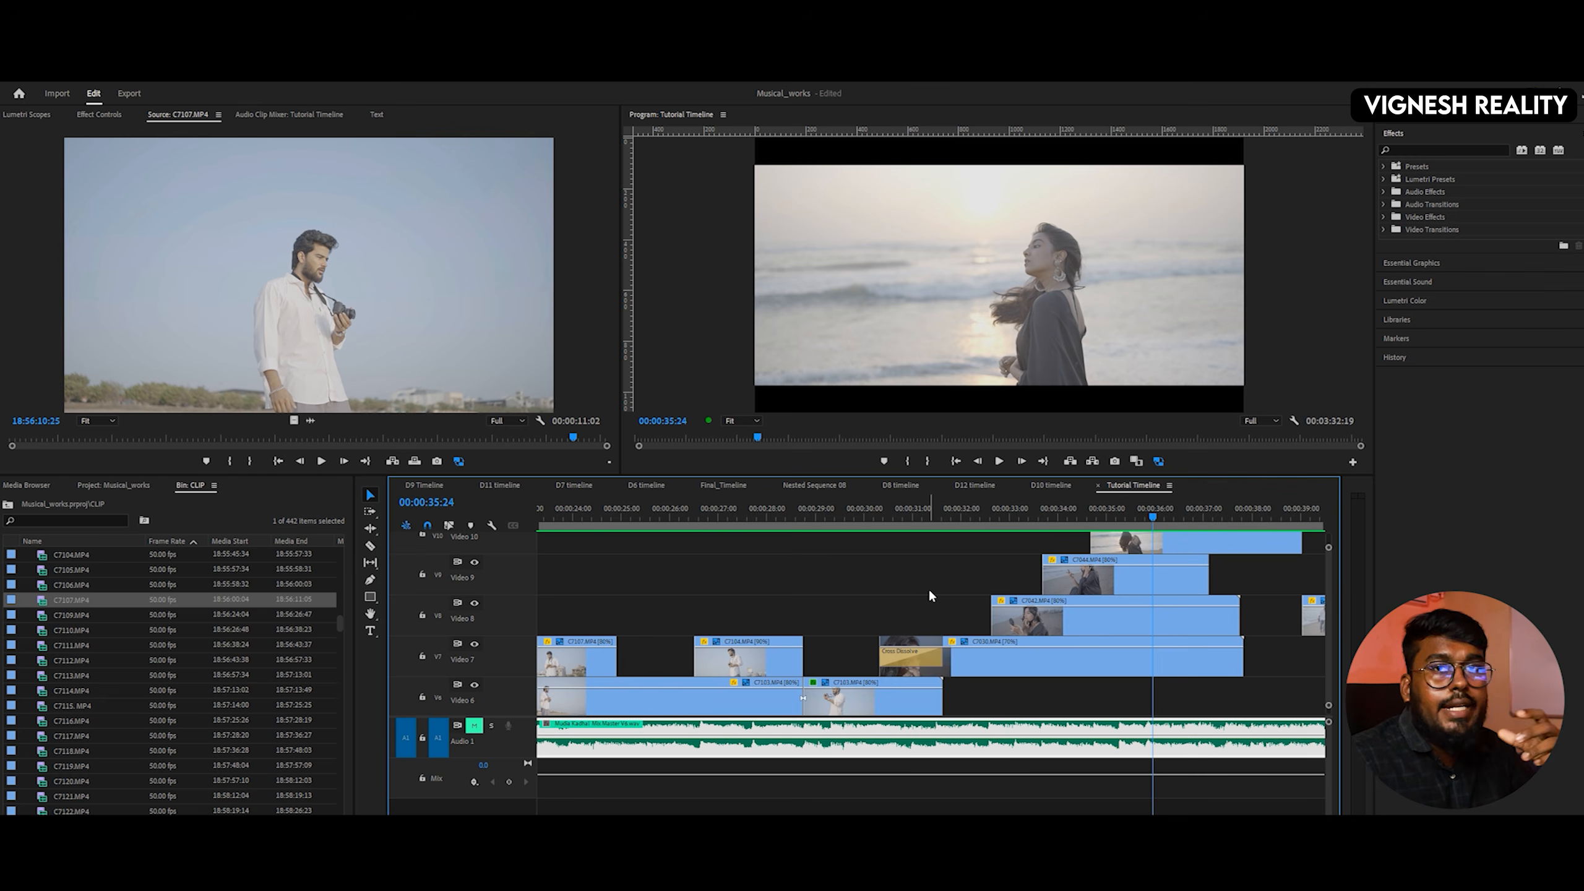
- Replay the dissolve from 00:00:29:23, unmute Audio 1, and play it with music from 00:00:30:07 to about 00:00:32:12
{"action": "left_click", "coordinate": [861, 513]}
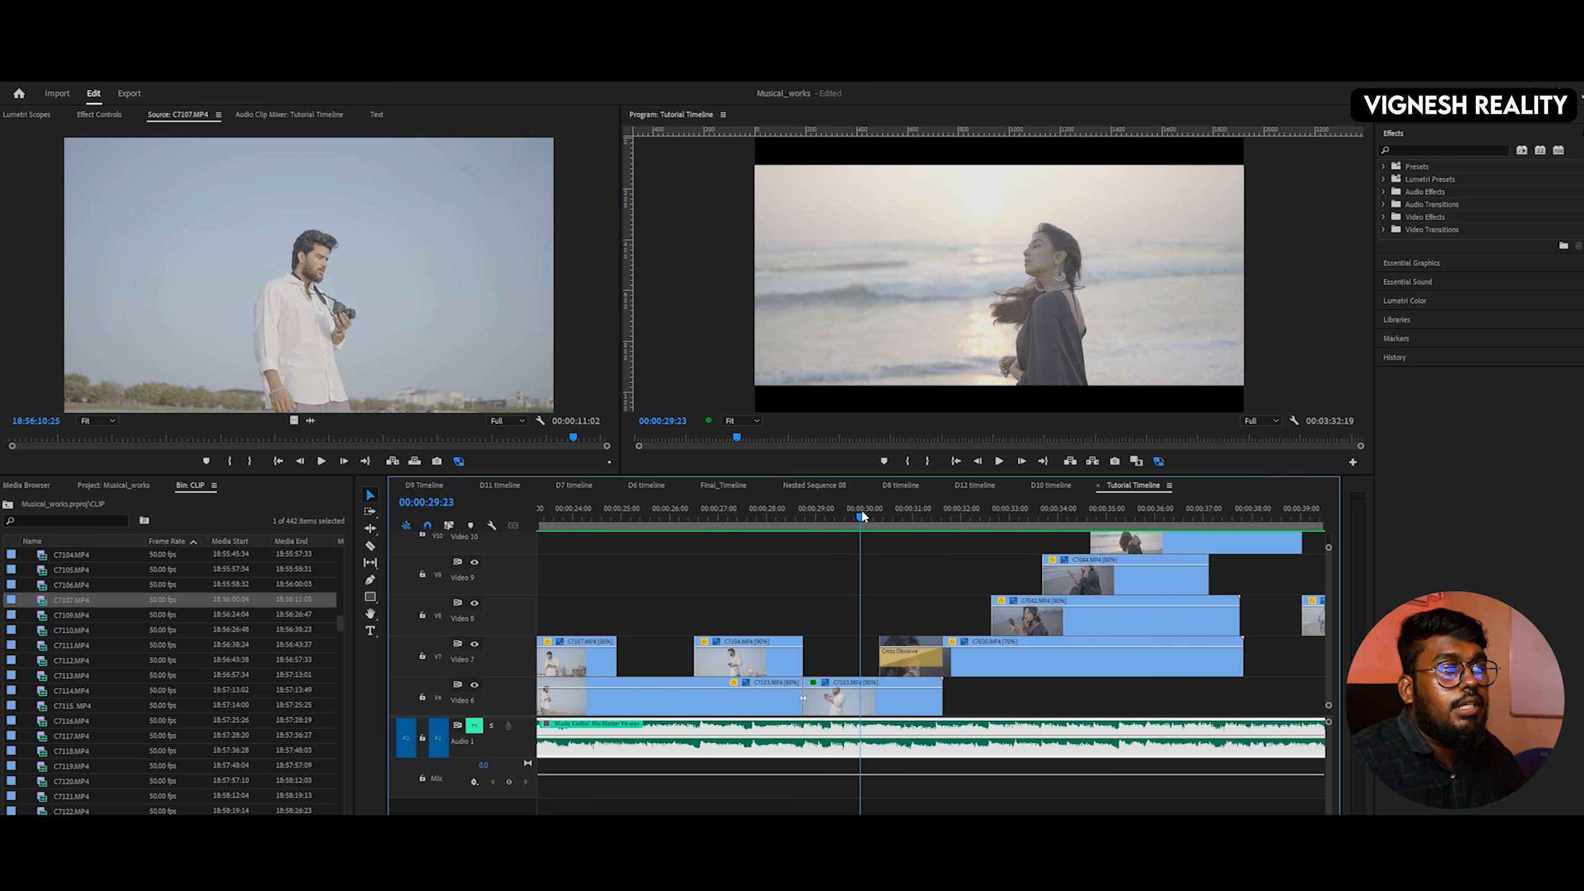
{"action": "key", "text": "space"}
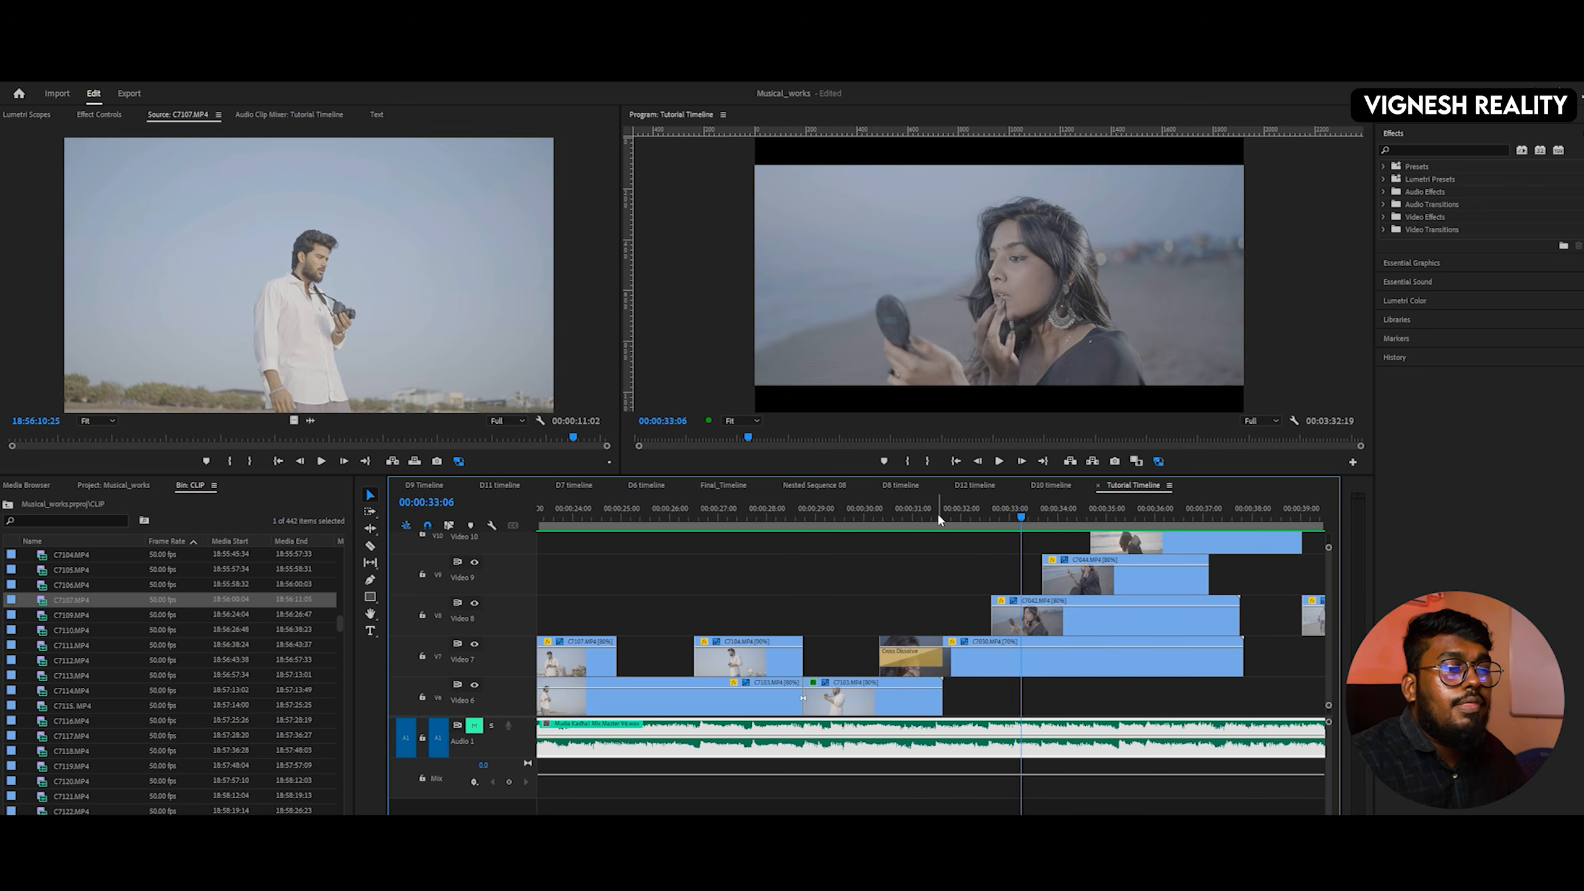
{"action": "left_click", "coordinate": [877, 514]}
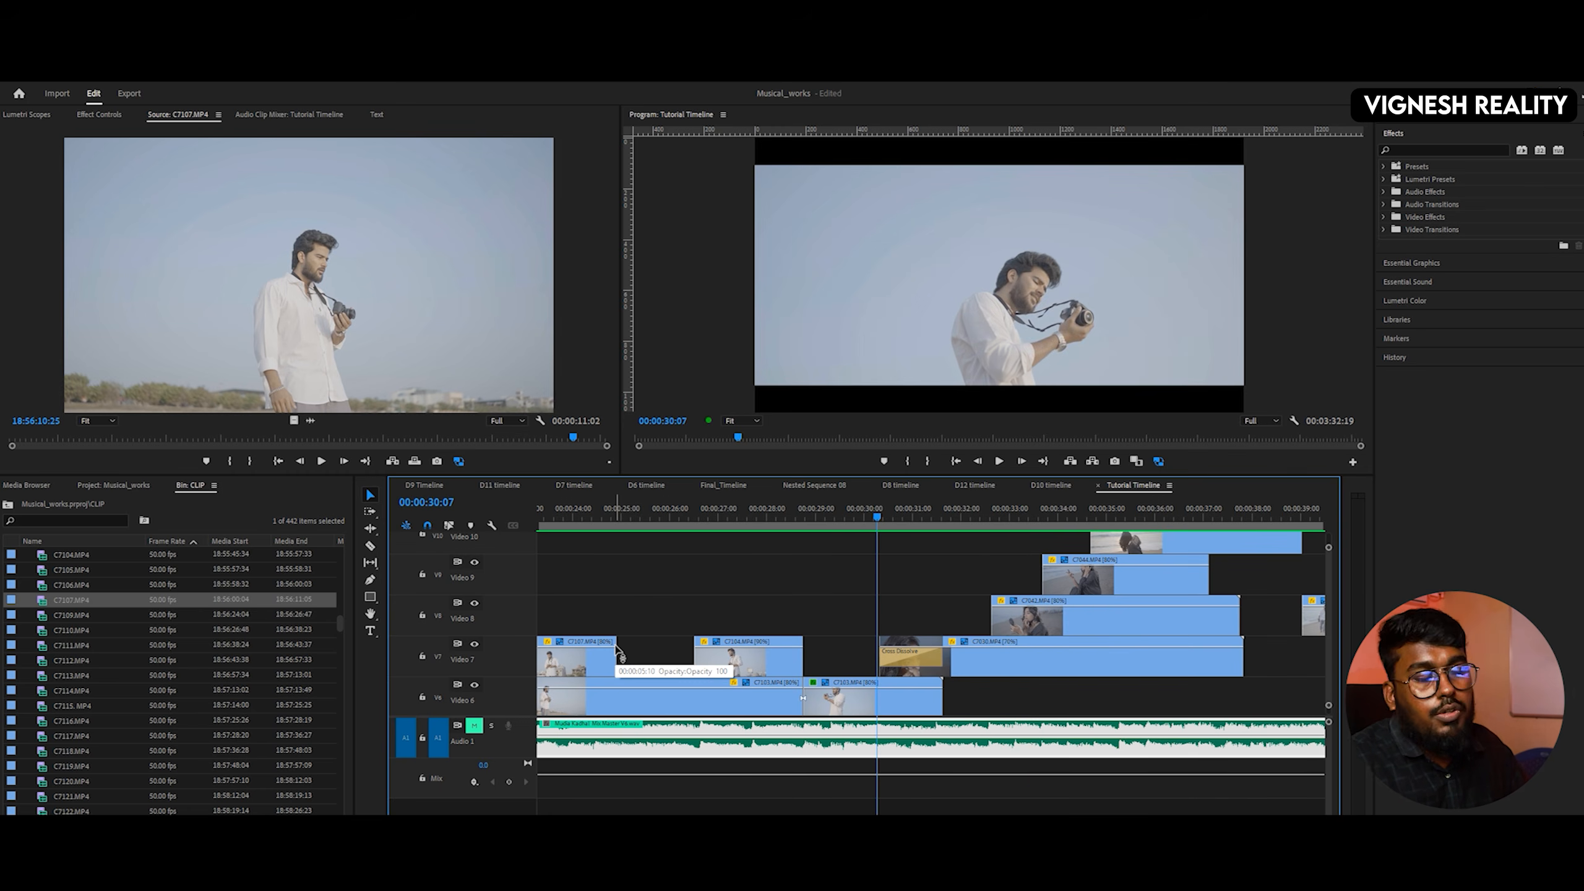
{"action": "left_click", "coordinate": [474, 725]}
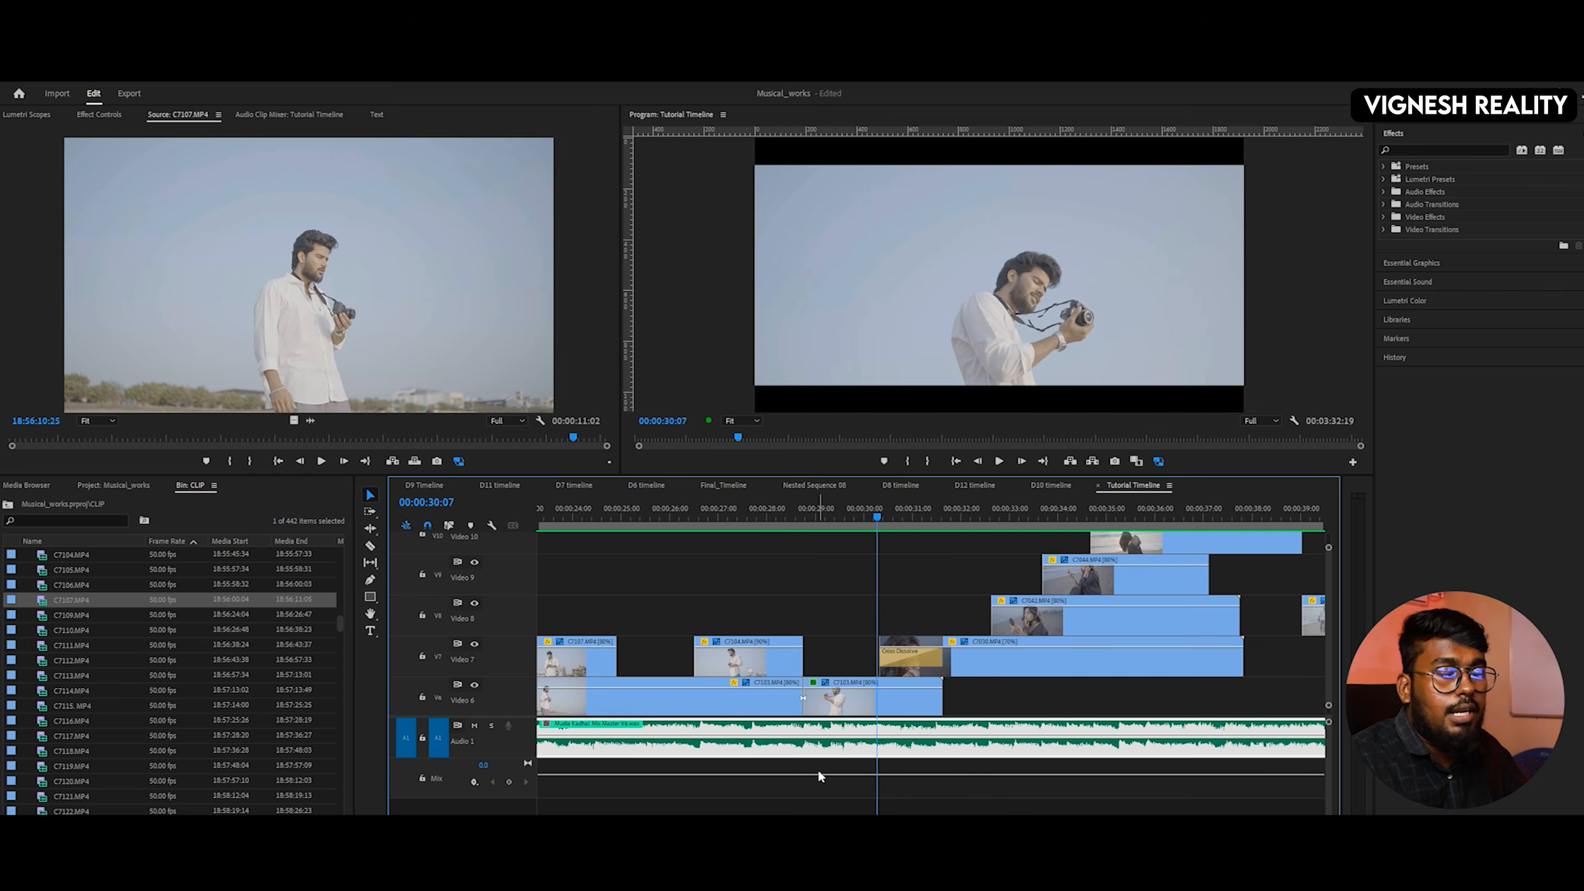
{"action": "key", "text": "space"}
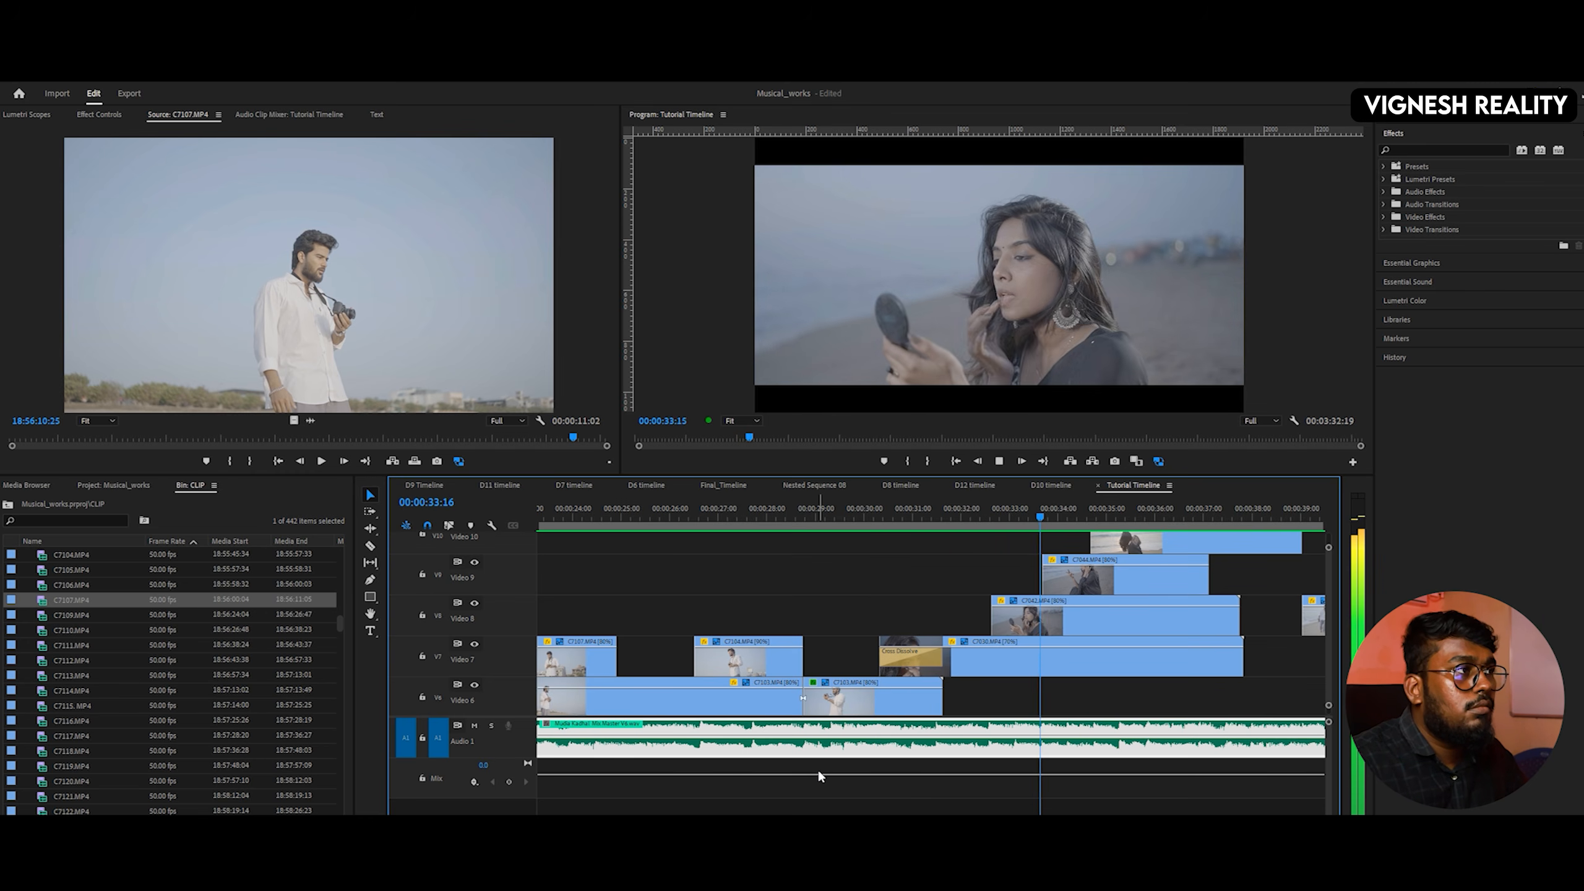
{"action": "key", "text": "space"}
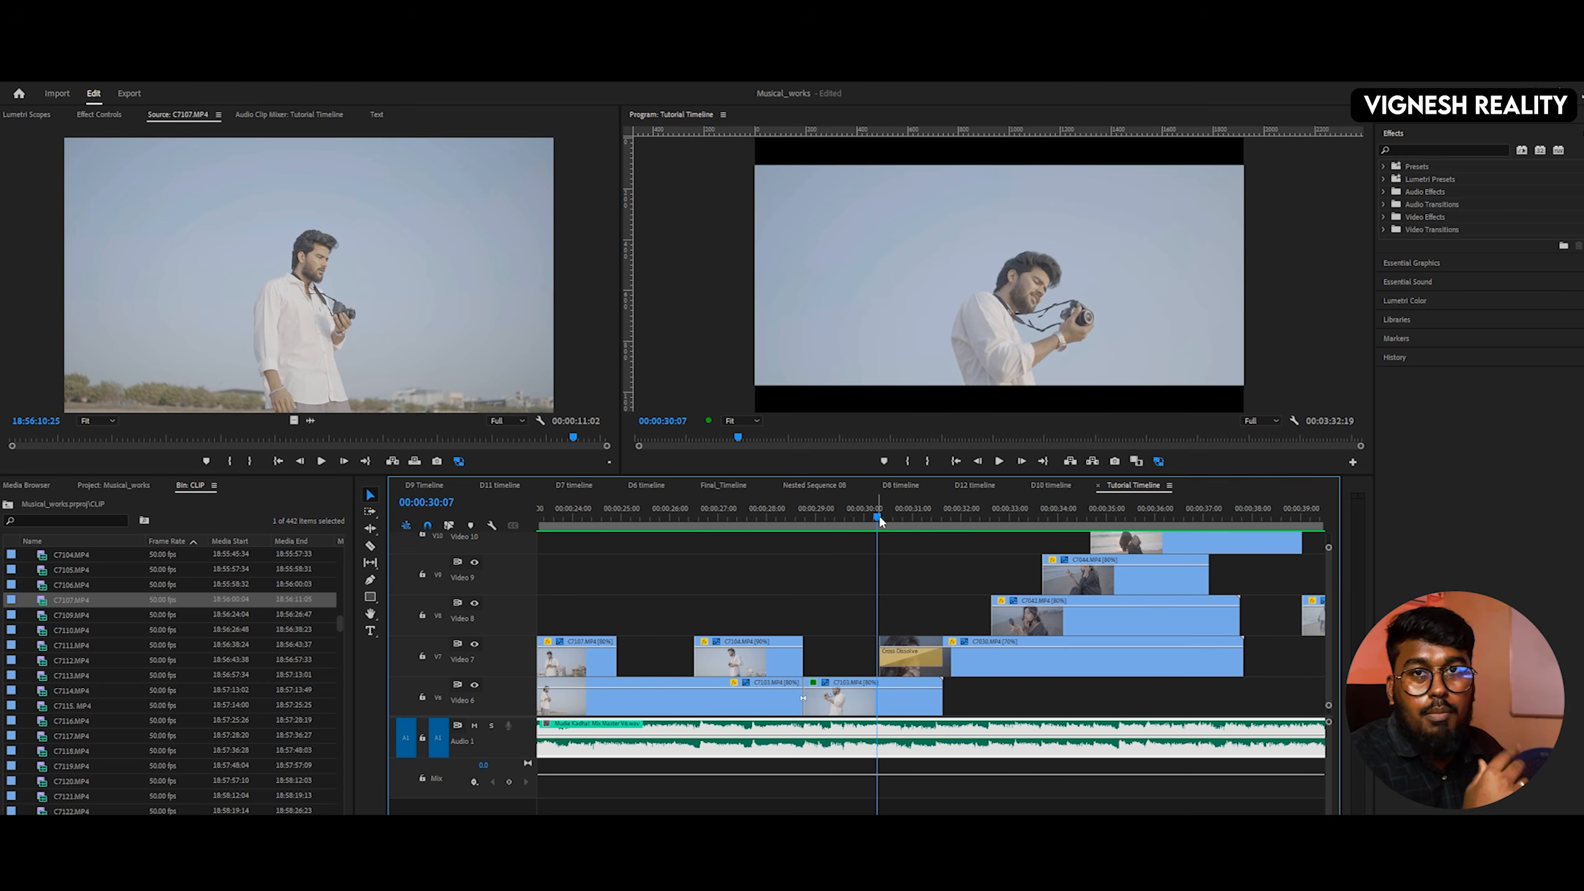
{"action": "key", "text": "space"}
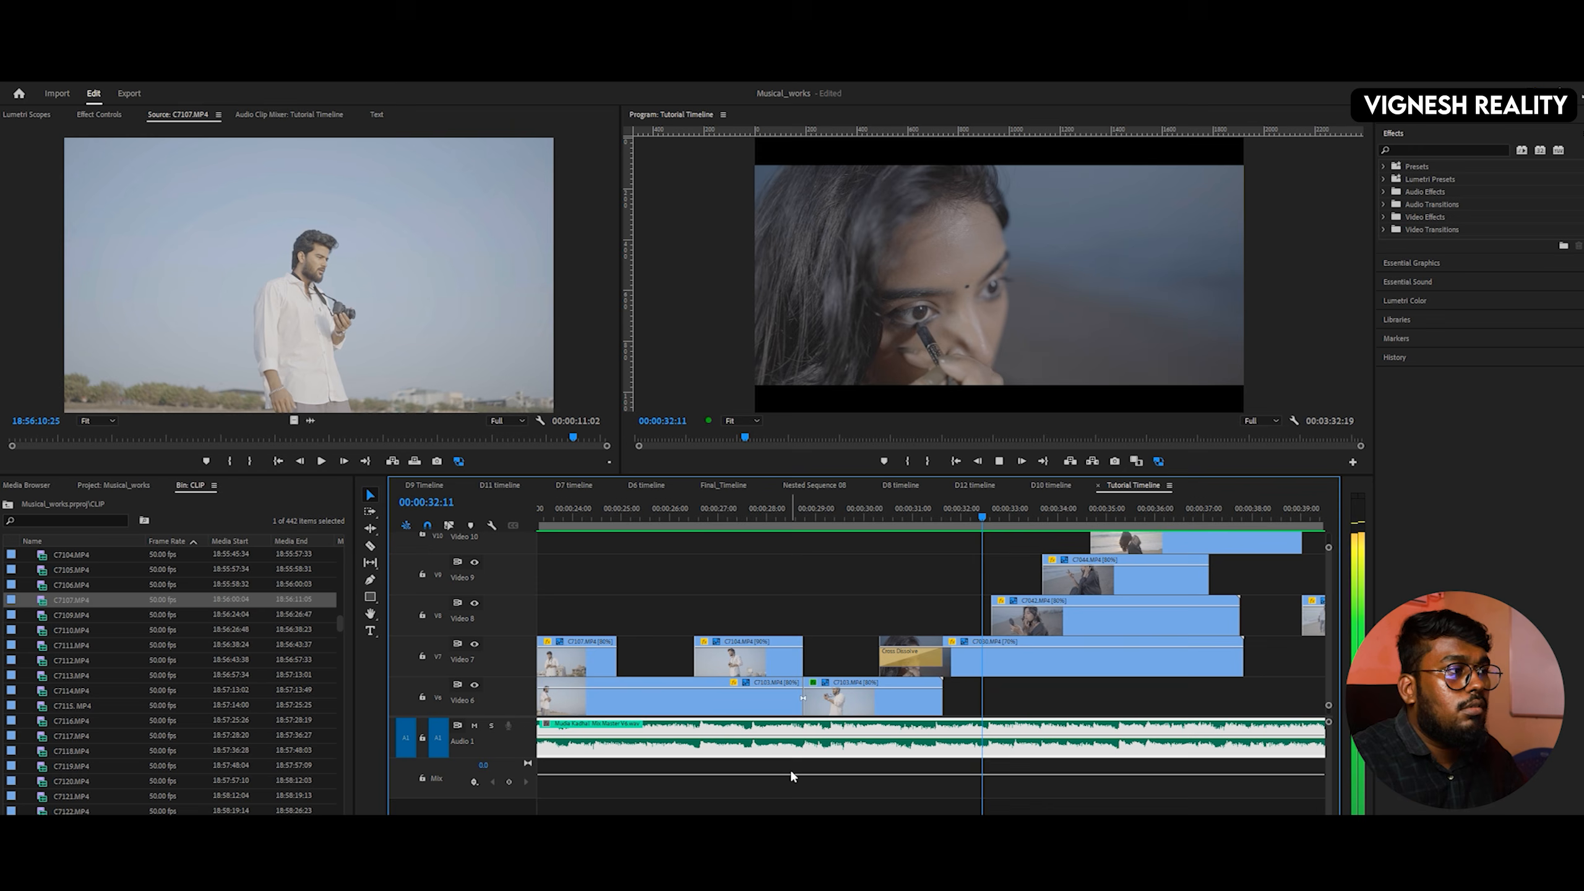
{"action": "key", "text": "space"}
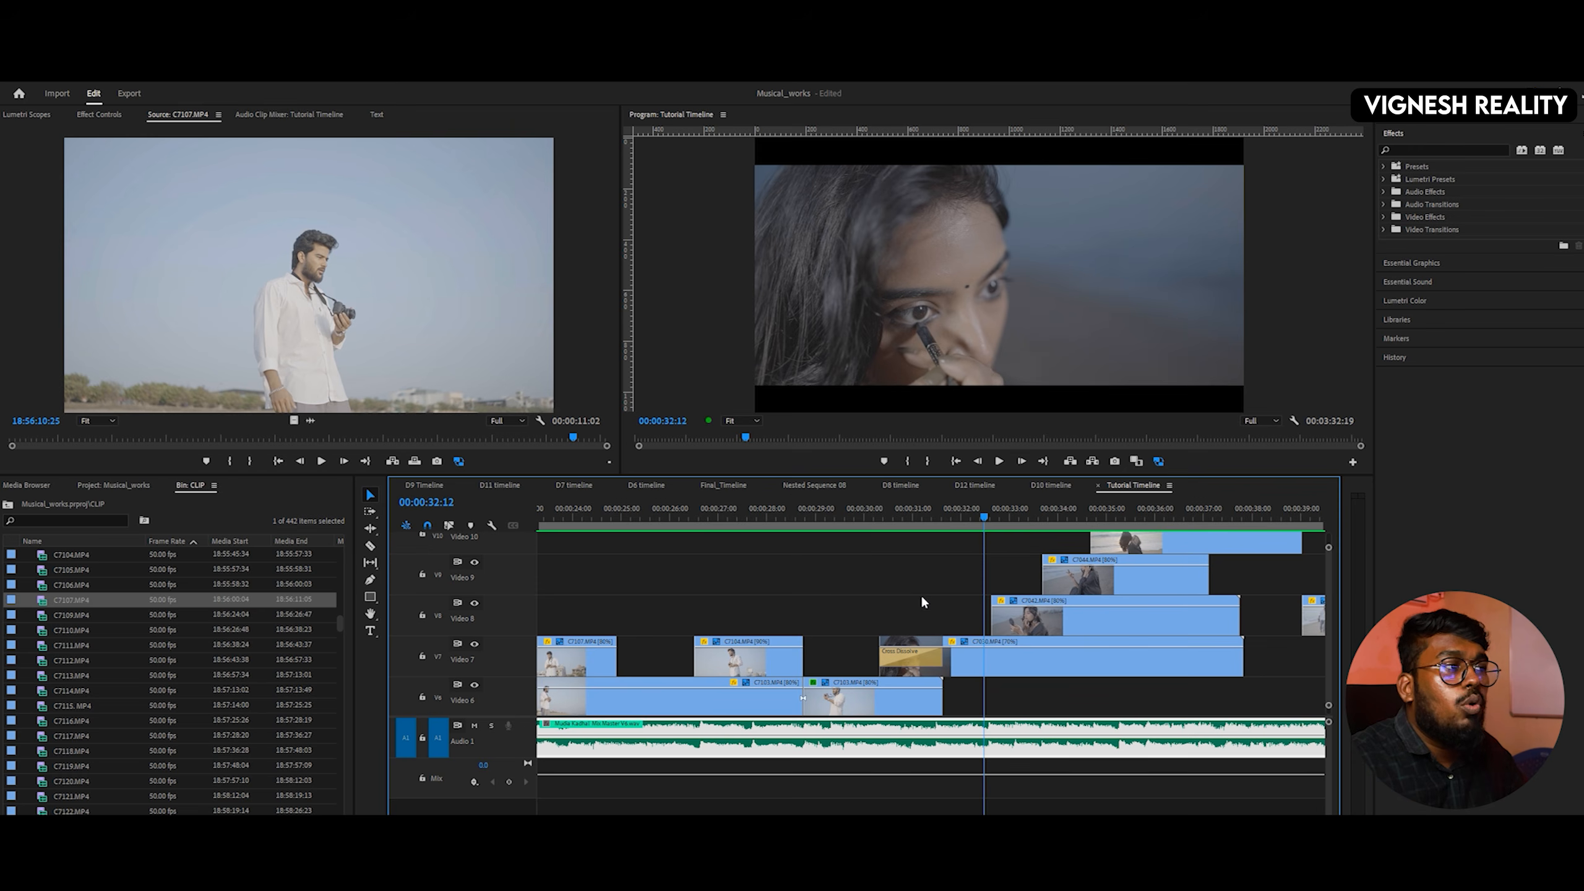
- Play the woman's consecutive cuts on Video 8 to Video 10 with music, replaying them from about 00:00:32:20 to 00:00:35:19
{"action": "key", "text": "space"}
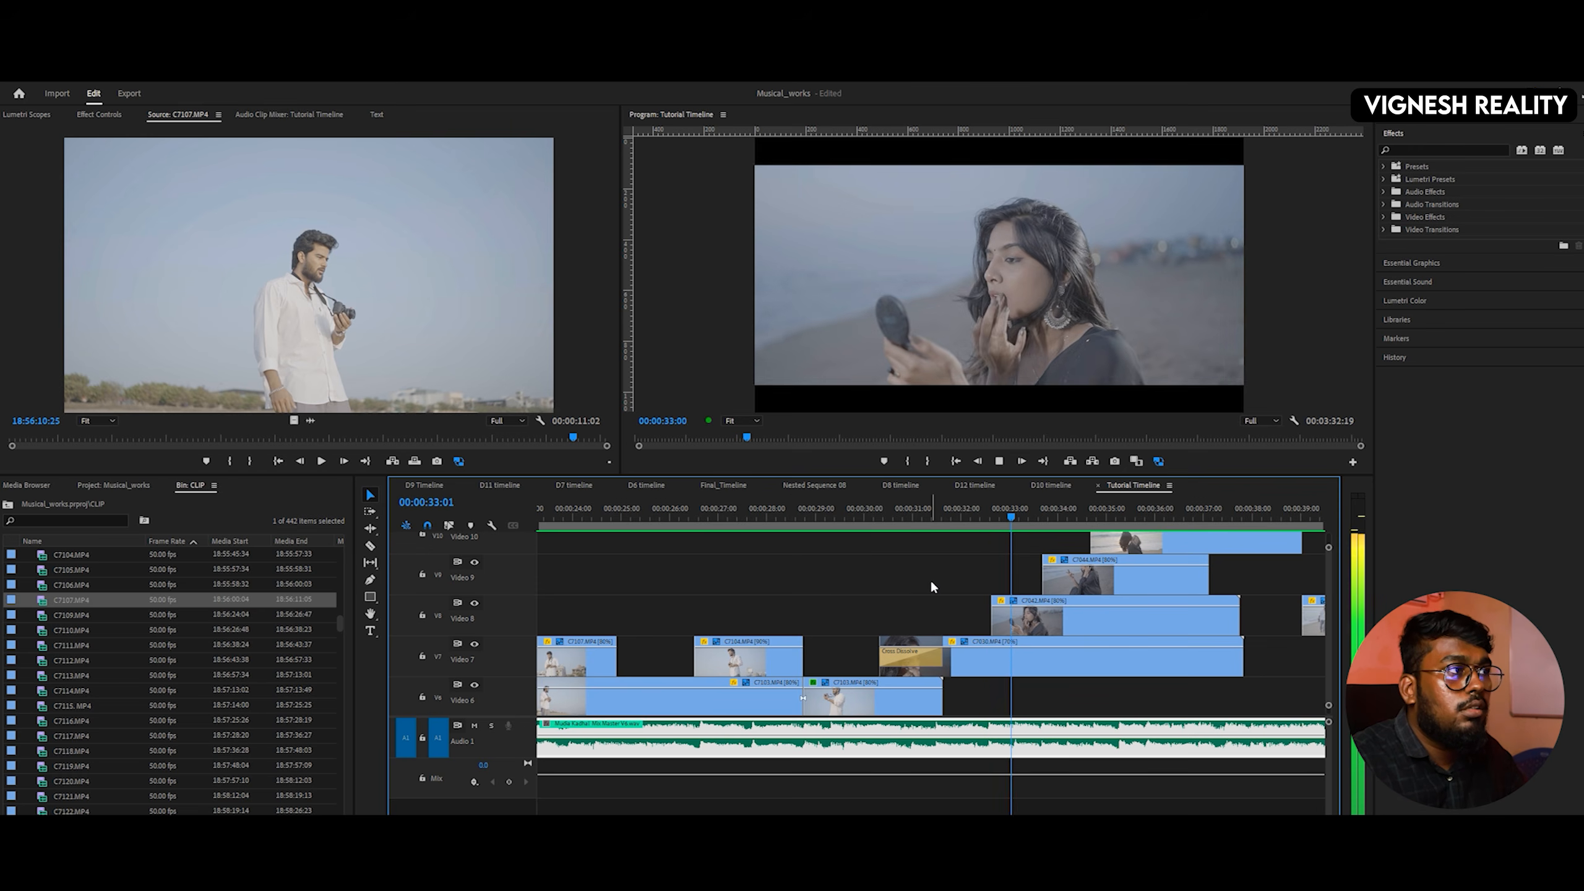
{"action": "key", "text": "space"}
{"action": "key", "text": "space"}
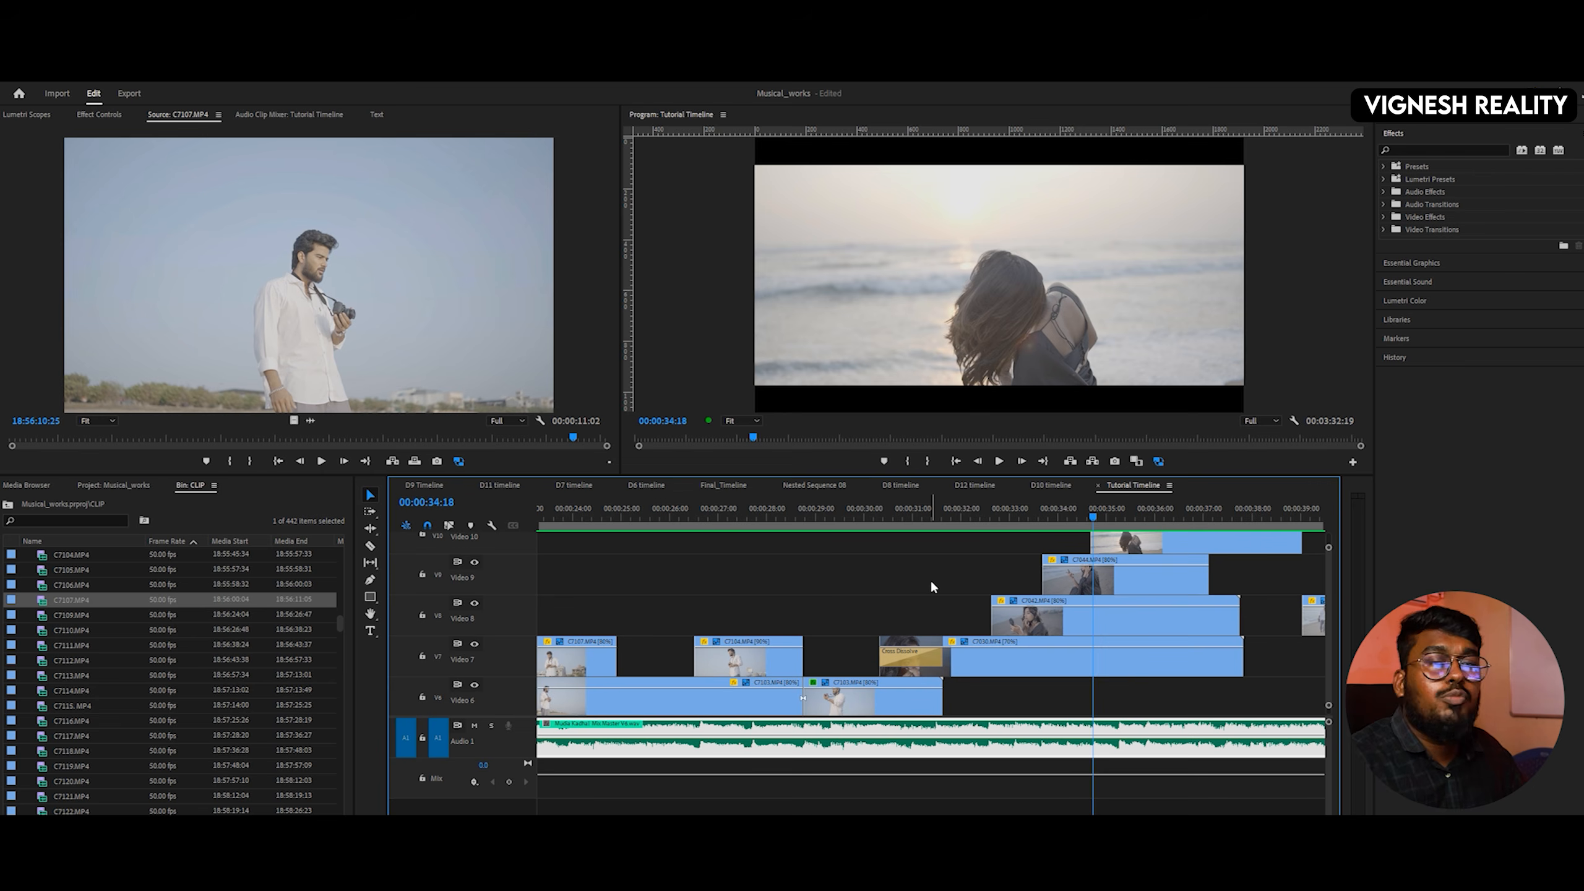
{"action": "left_click_drag", "start_coordinate": [1088, 515], "coordinate": [1000, 527]}
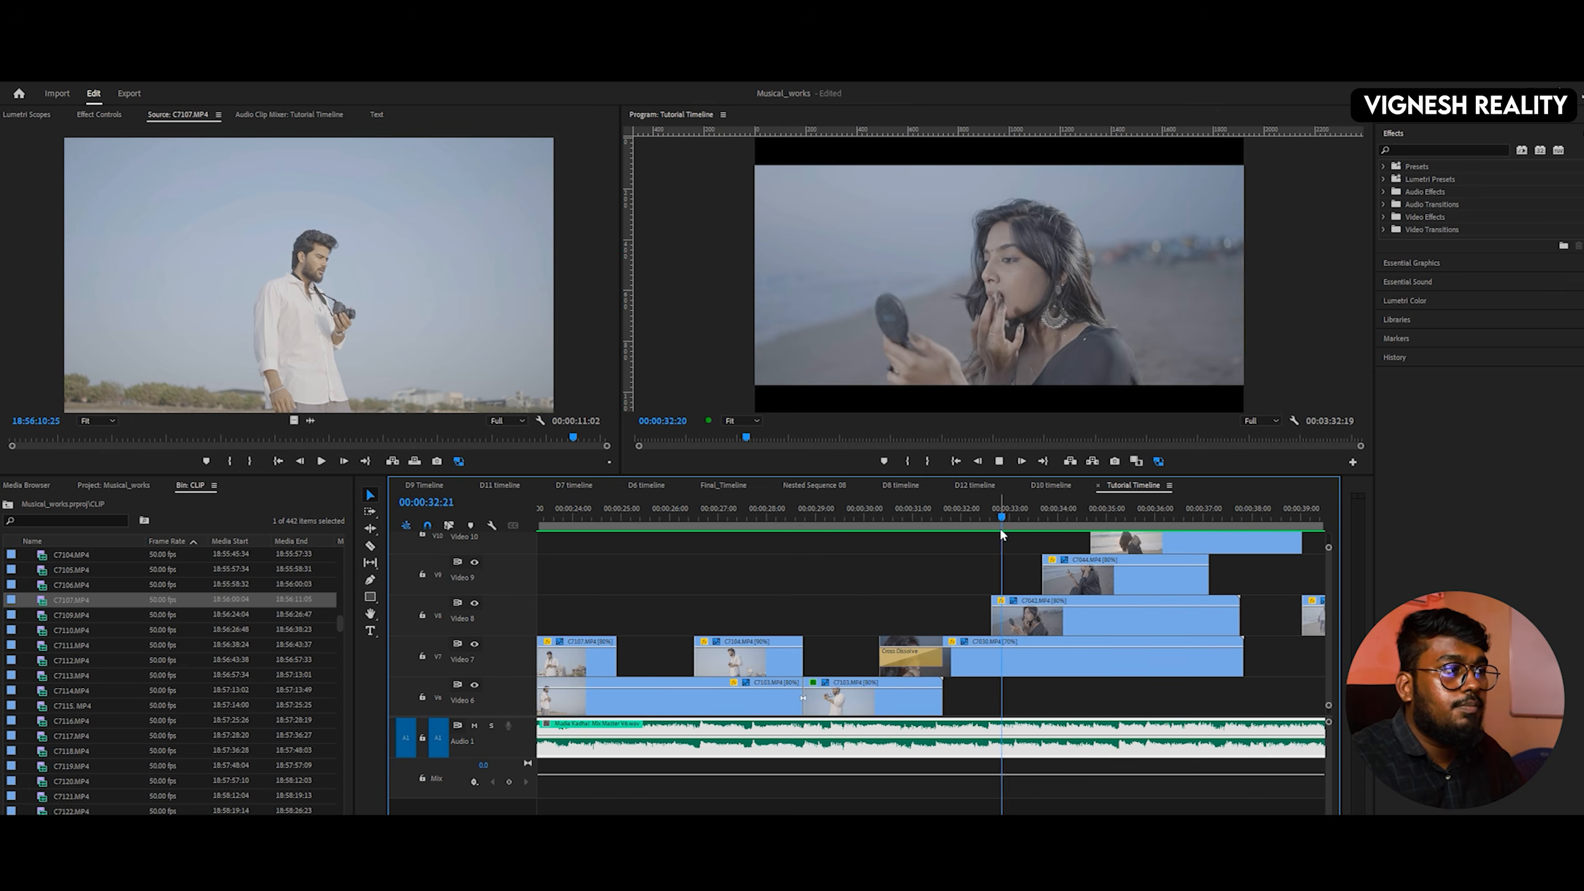
{"action": "key", "text": "space"}
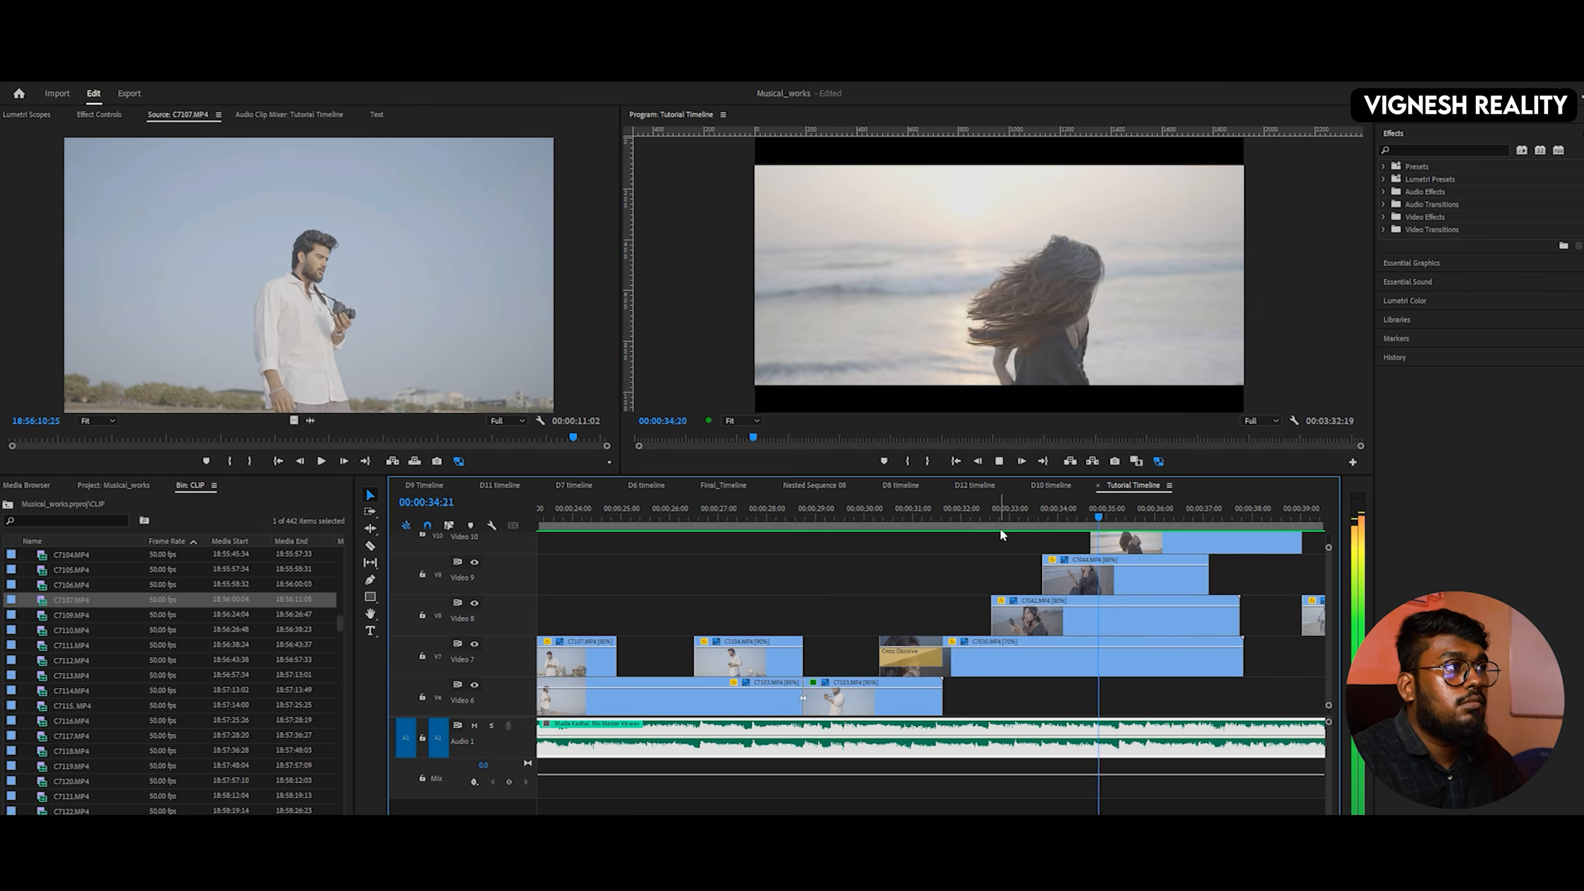
{"action": "key", "text": "space"}
- Replay the cuts from about 00:00:34:00 into the Video 11 walking shot and return the playhead to 00:00:35:24
{"action": "scroll", "coordinate": [1329, 578], "scroll_direction": "up", "scroll_amount": 4}
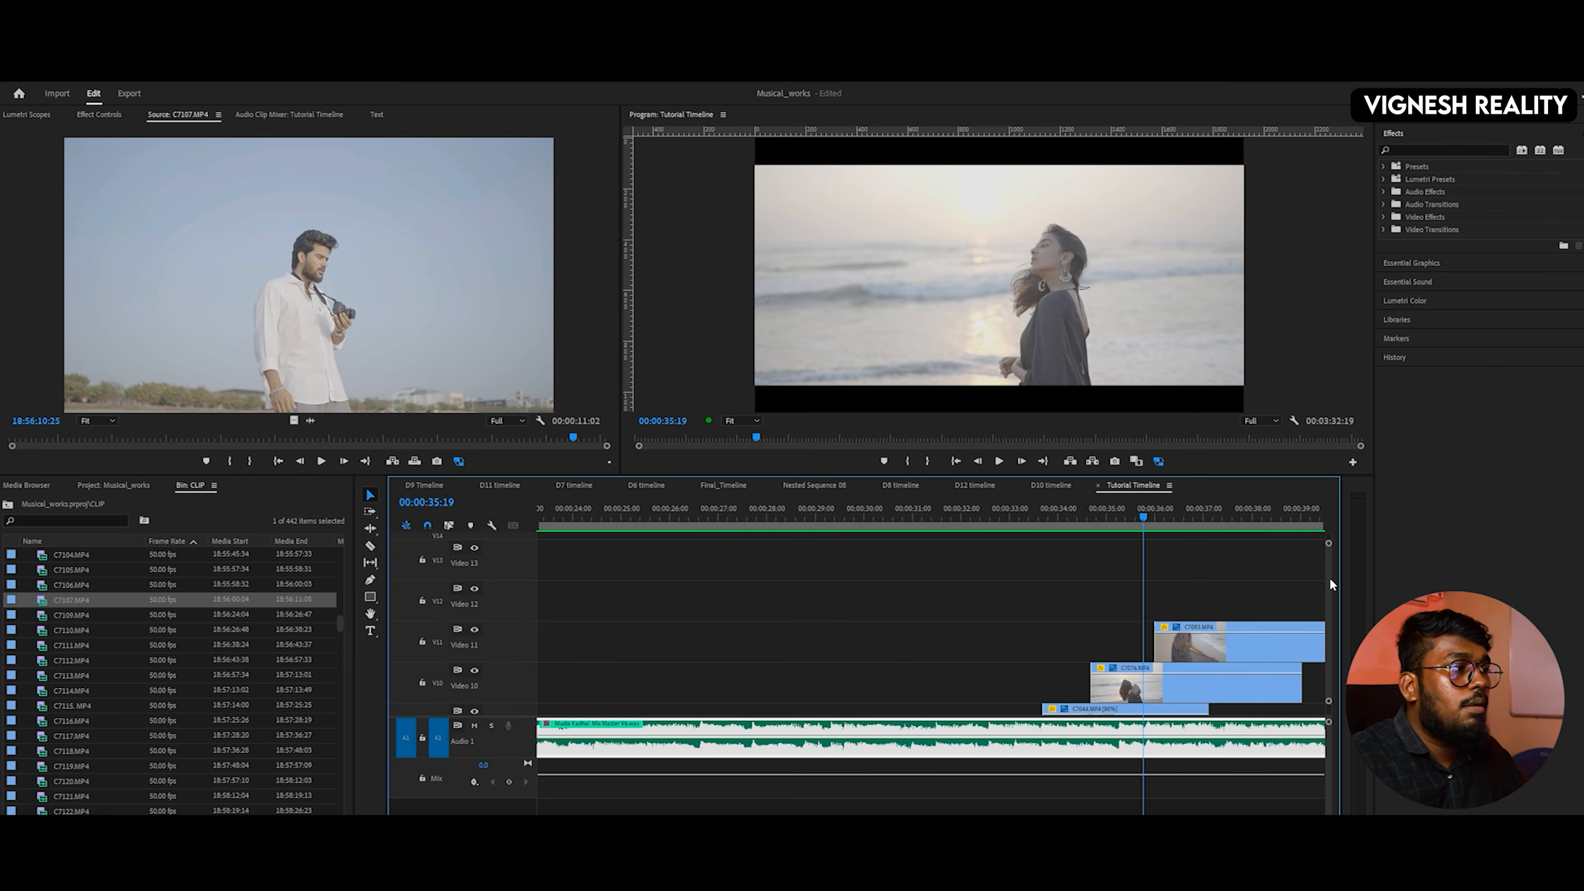
{"action": "left_click", "coordinate": [1107, 516]}
{"action": "key", "text": "space"}
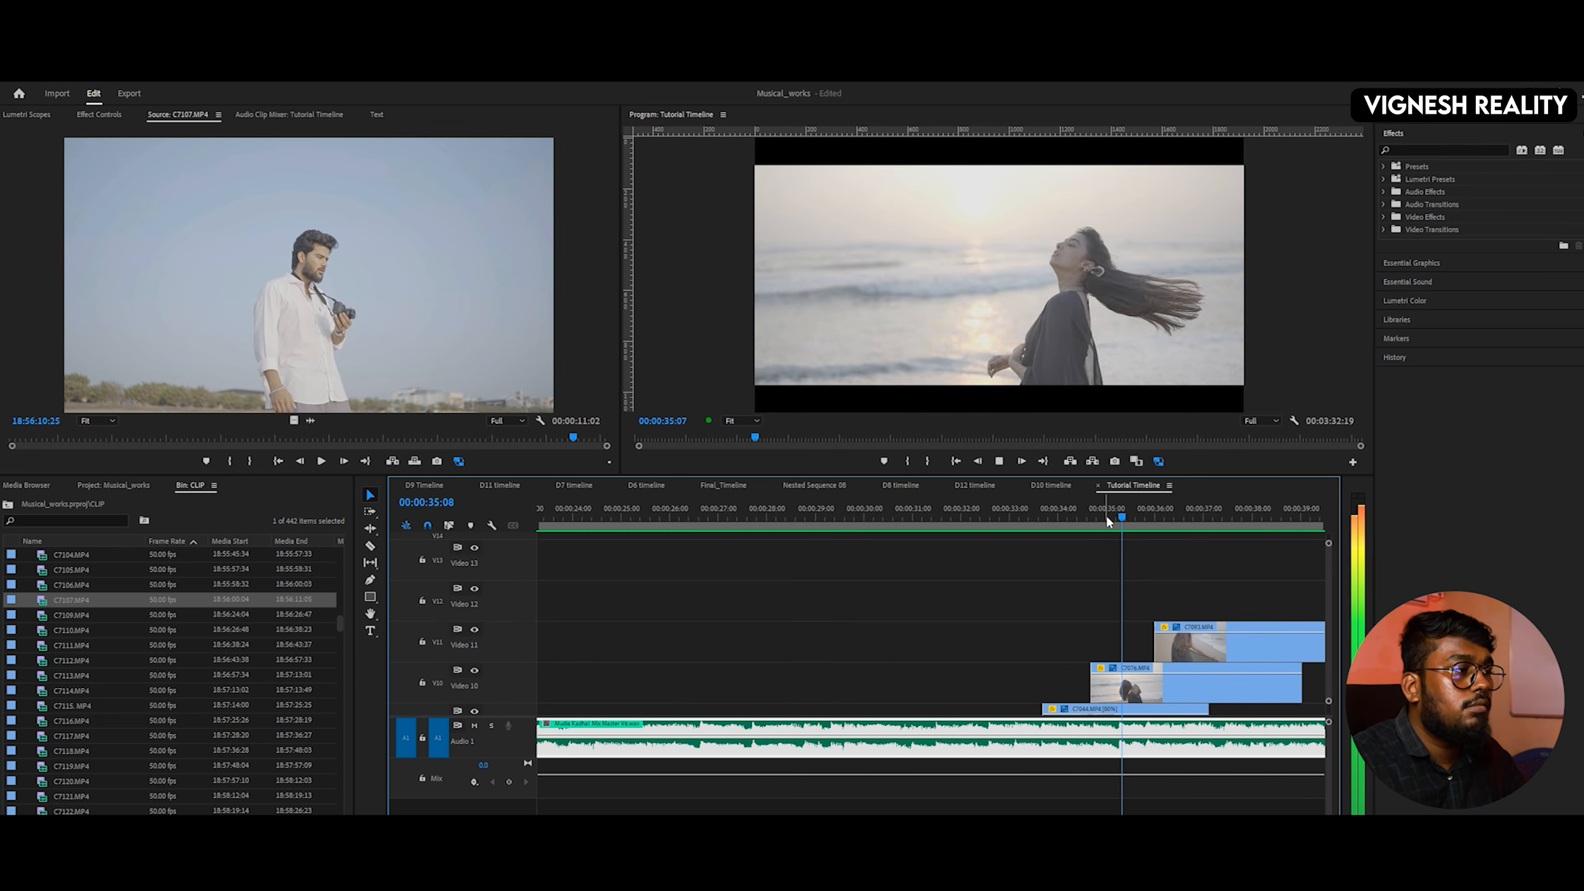
{"action": "left_click", "coordinate": [1058, 520]}
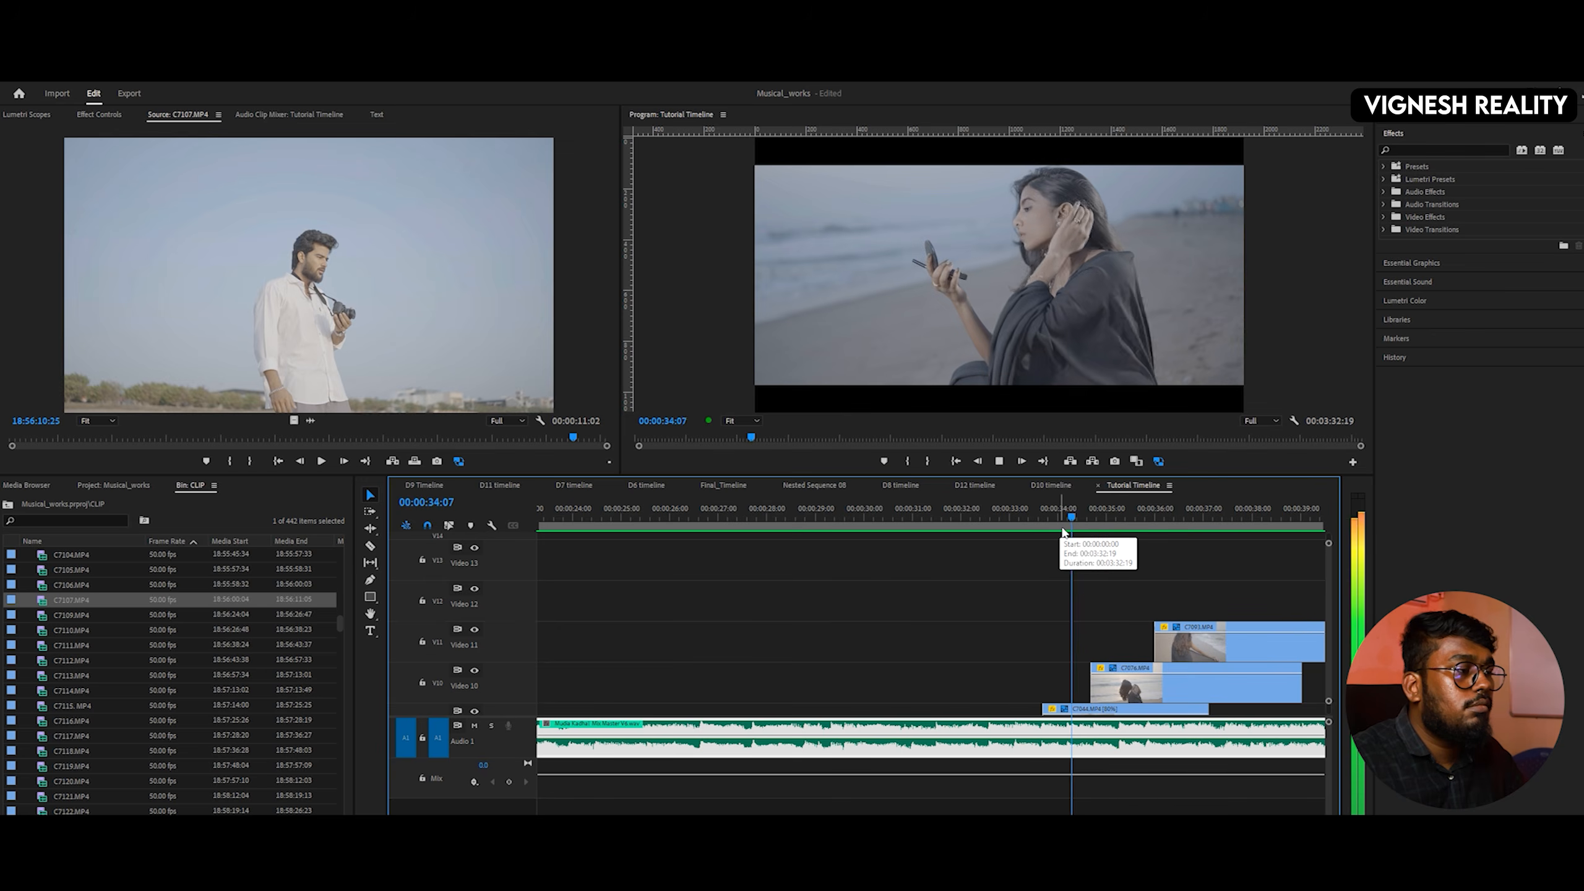
{"action": "key", "text": "space"}
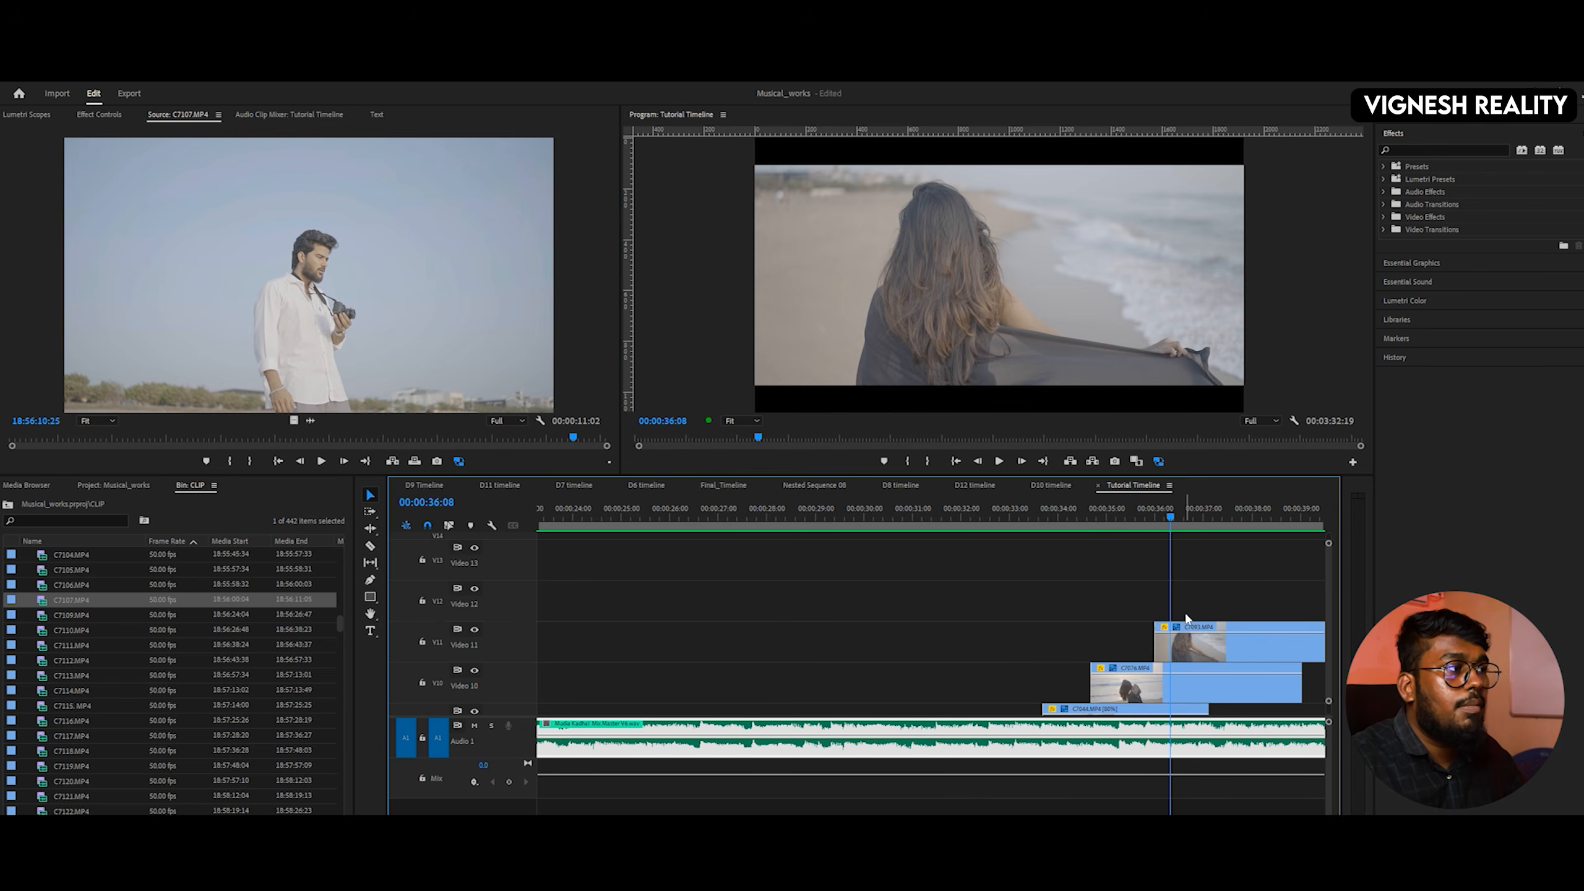
{"action": "key", "text": "space"}
{"action": "left_click", "coordinate": [1154, 516]}
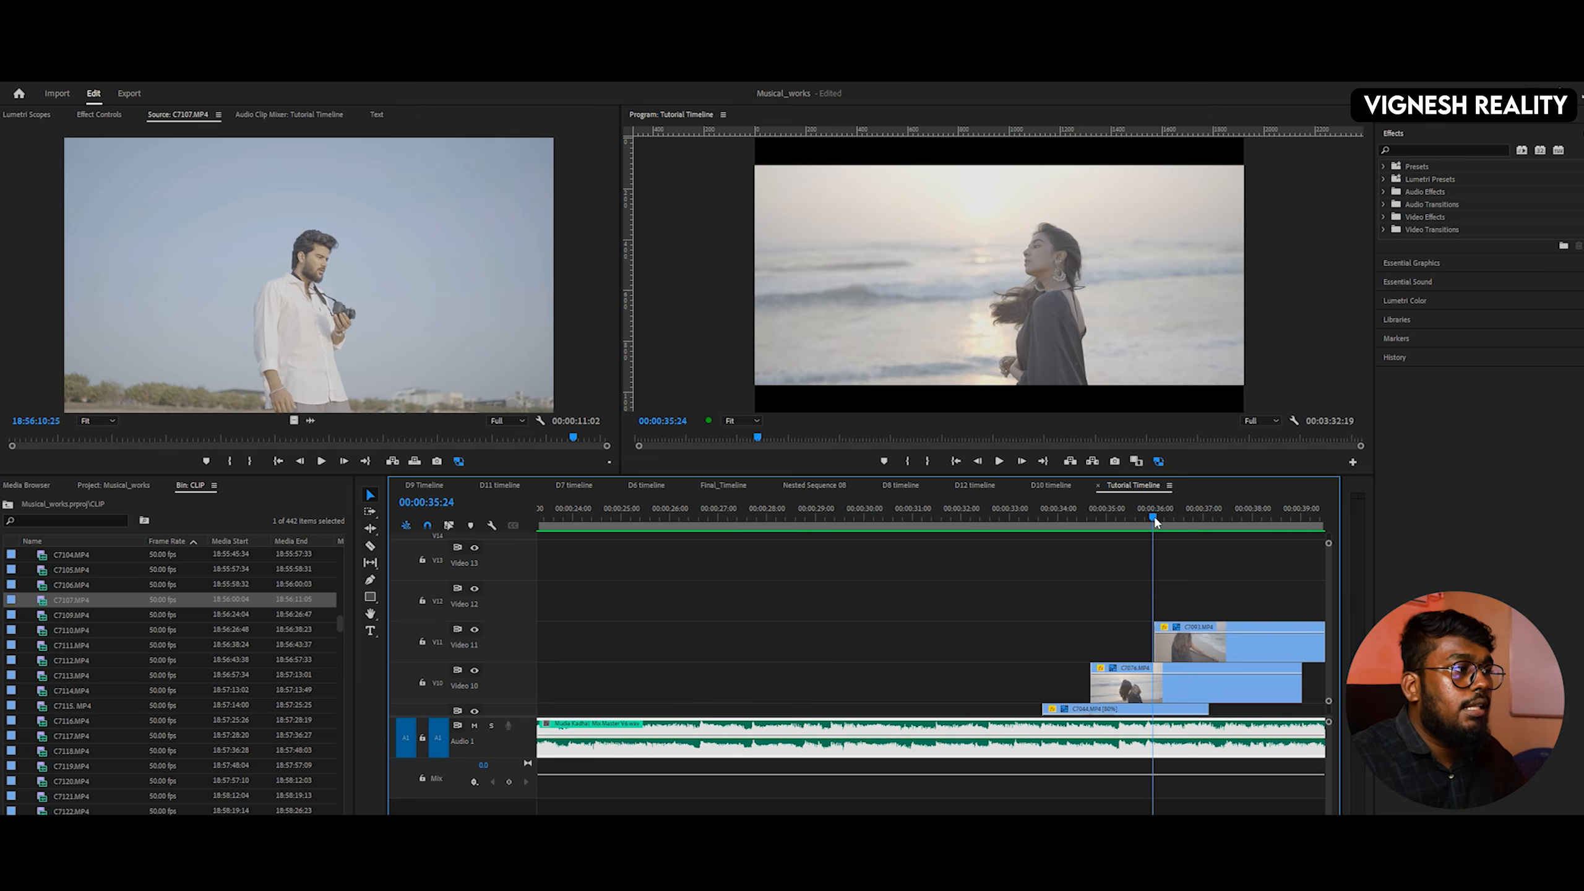
- Inspect the Time Remapping speed keyframes of clip C7093.MP4 on Video 11 and play its opening from 00:00:36:00
{"action": "left_click", "coordinate": [1199, 647]}
{"action": "left_click", "coordinate": [83, 116]}
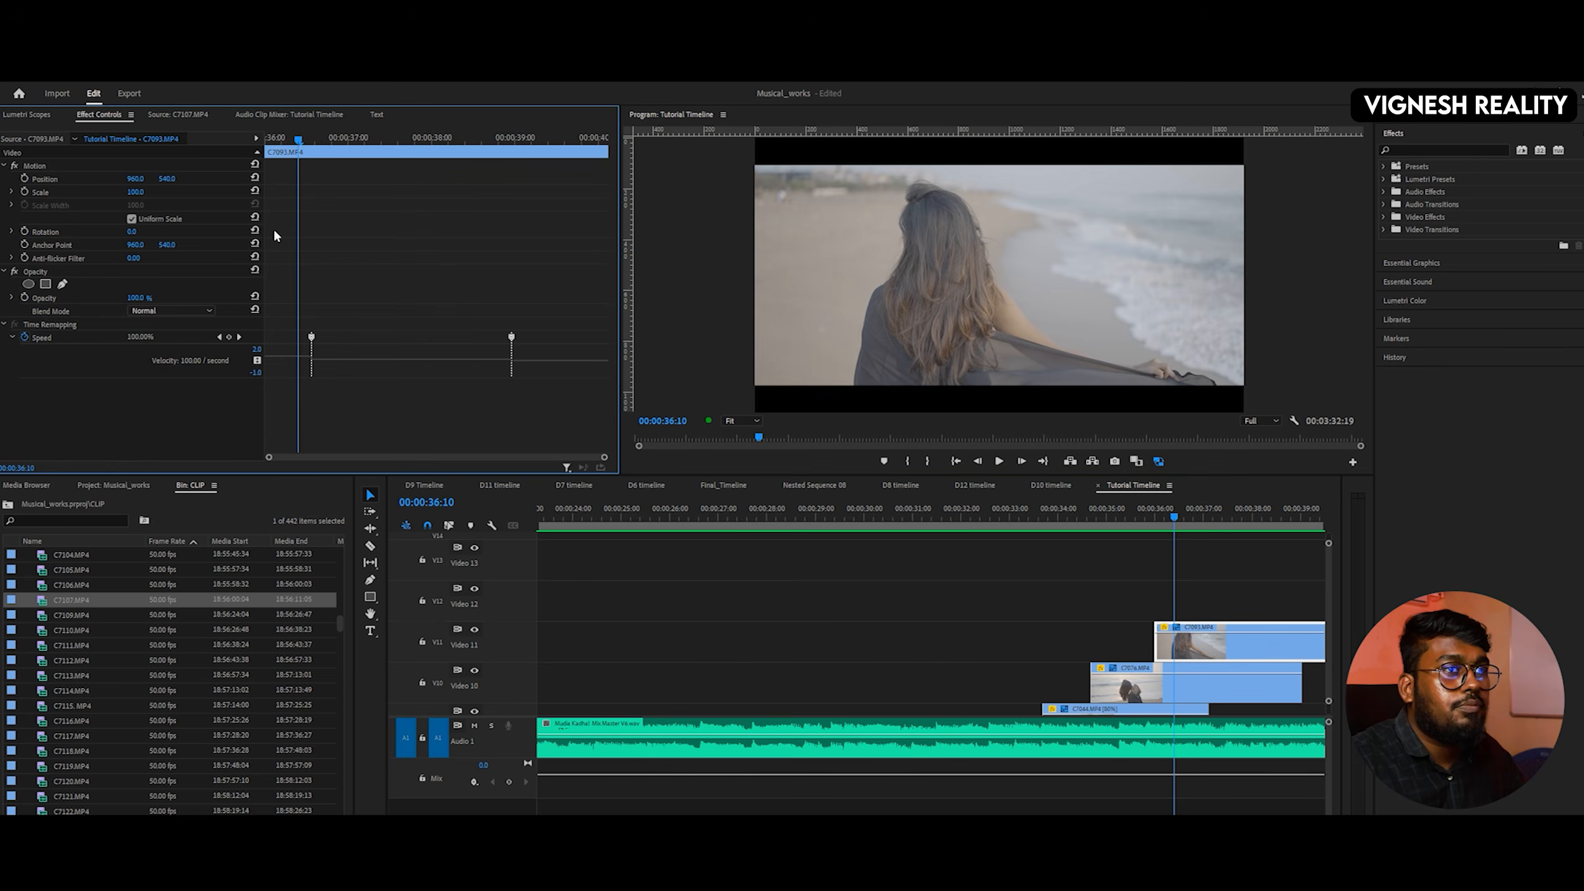
{"action": "key", "text": "Up"}
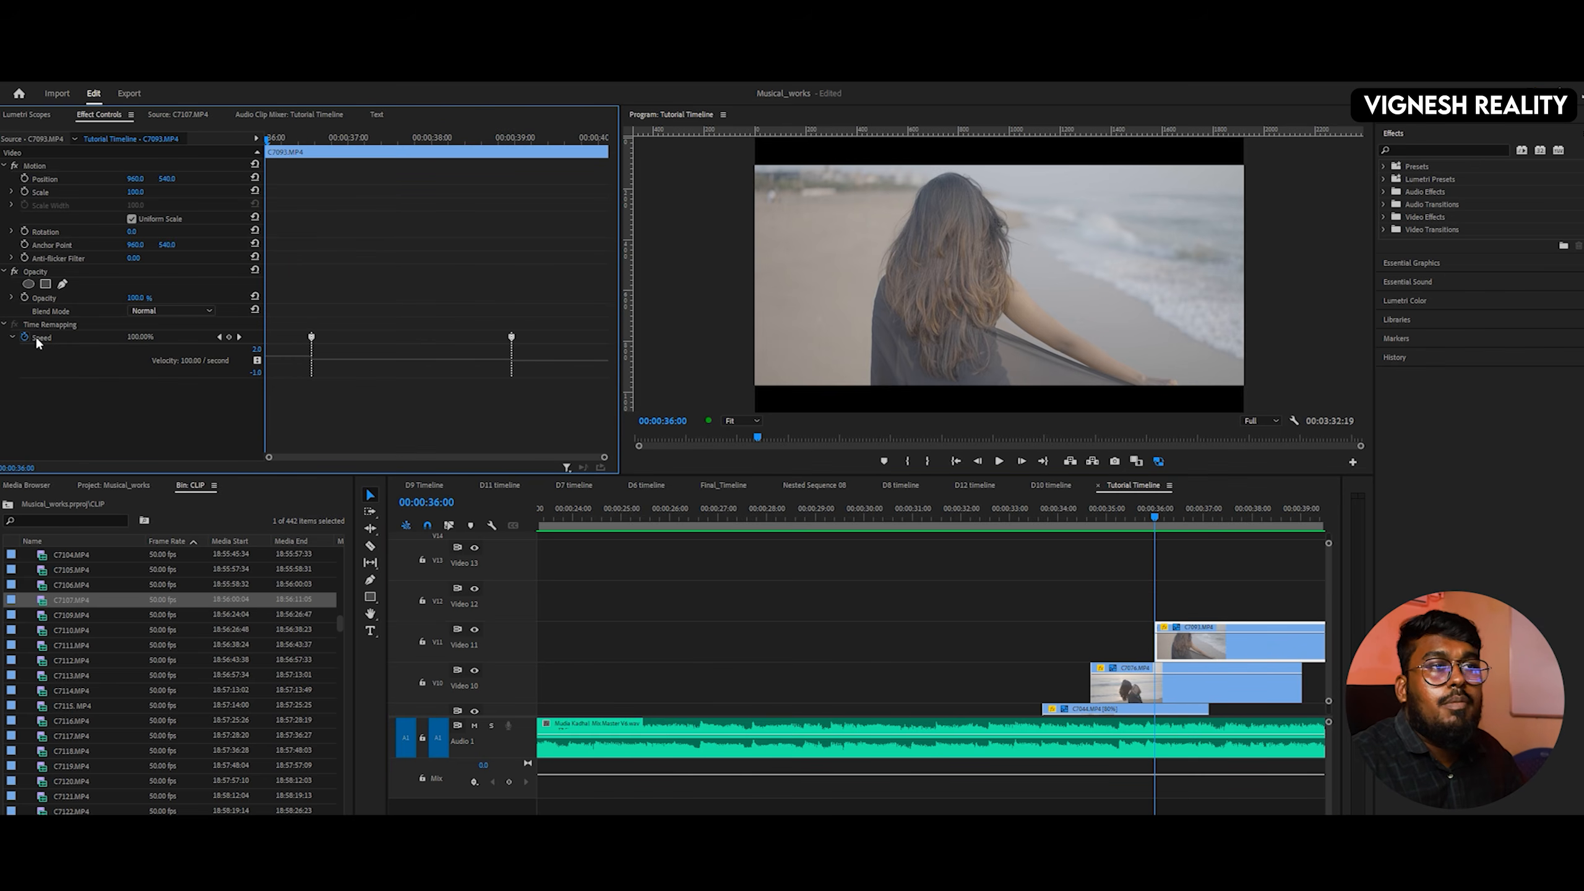
{"action": "key", "text": "space"}
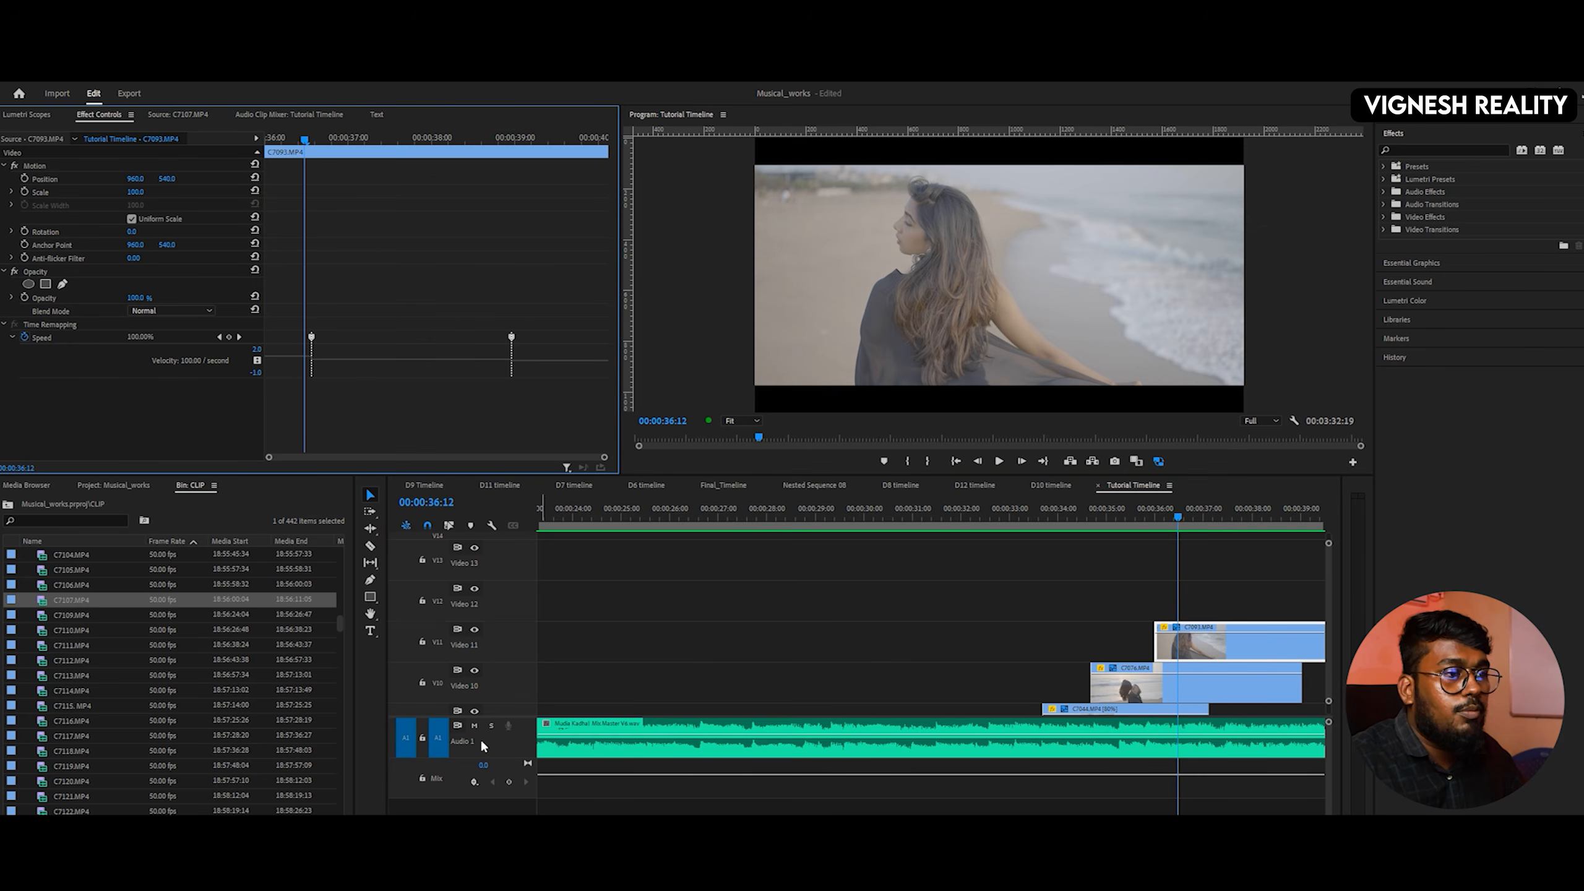
- Mute Audio 1 and replay the woman's head turn before the first speed keyframe of C7093.MP4, pausing at 00:00:36:11
{"action": "left_click", "coordinate": [475, 725]}
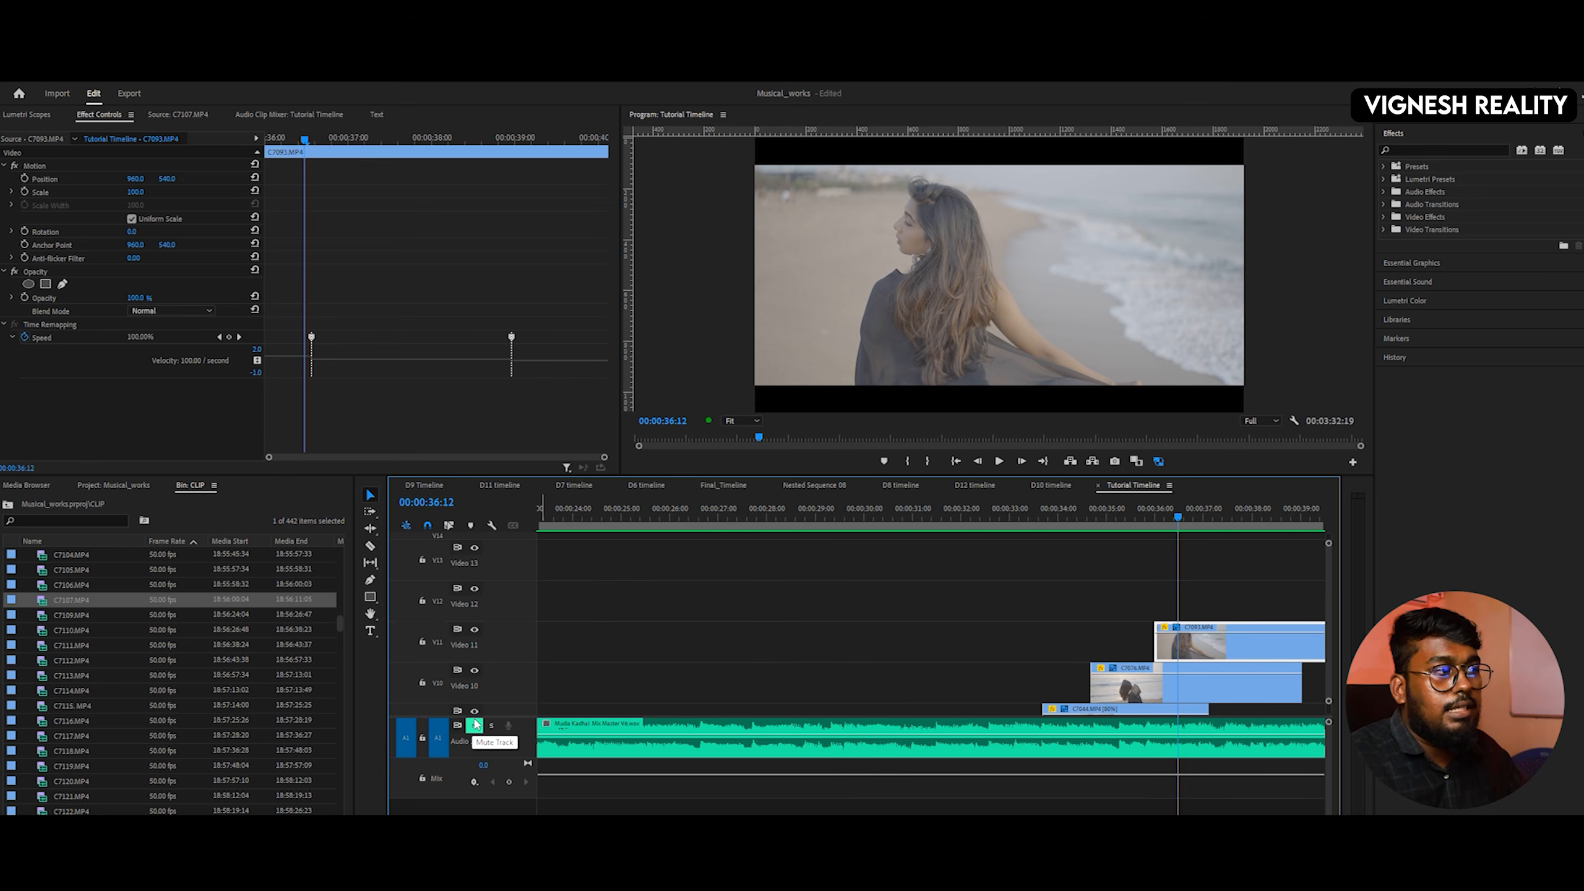
{"action": "key", "text": "space"}
{"action": "key", "text": "space"}
{"action": "left_click", "coordinate": [307, 143]}
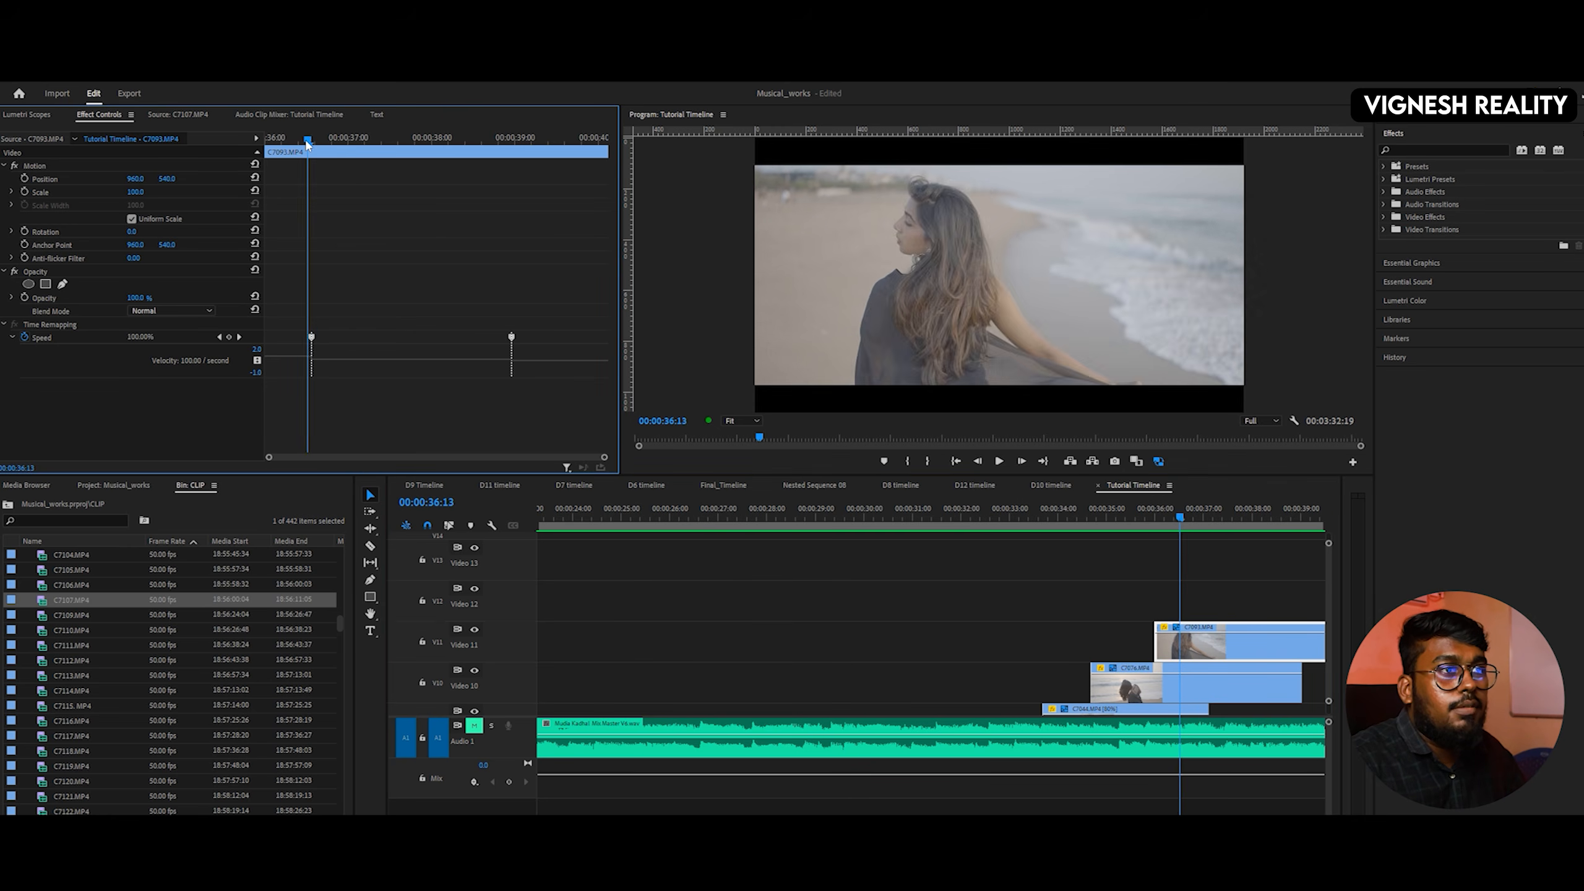
{"action": "left_click_drag", "start_coordinate": [306, 141], "coordinate": [253, 199]}
{"action": "key", "text": "space"}
{"action": "key", "text": "space"}
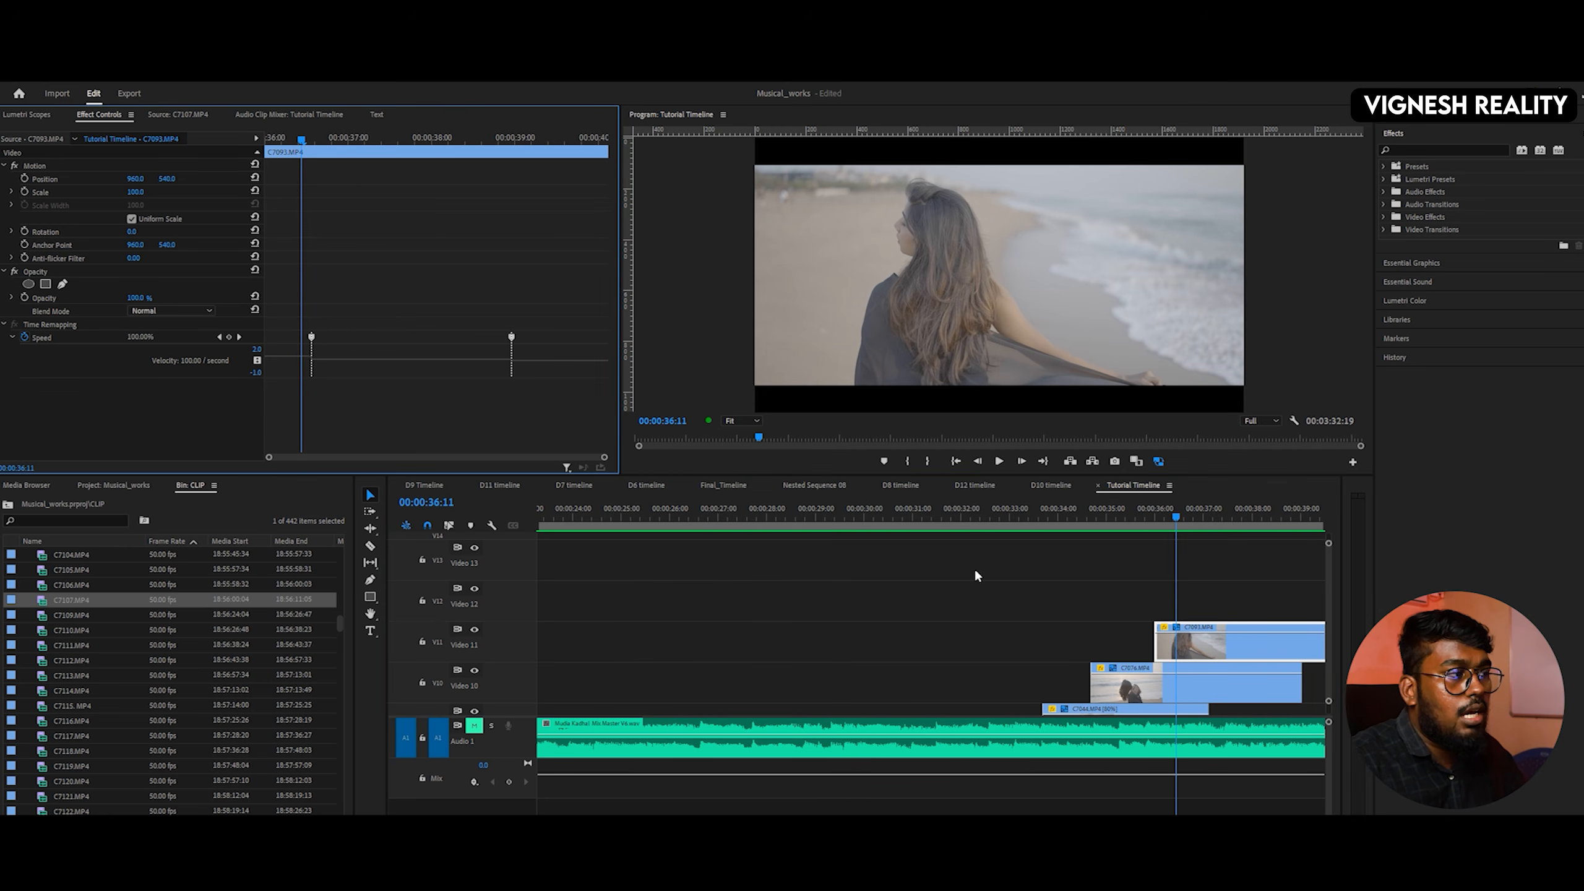
{"action": "left_click_drag", "start_coordinate": [684, 822], "coordinate": [699, 822]}
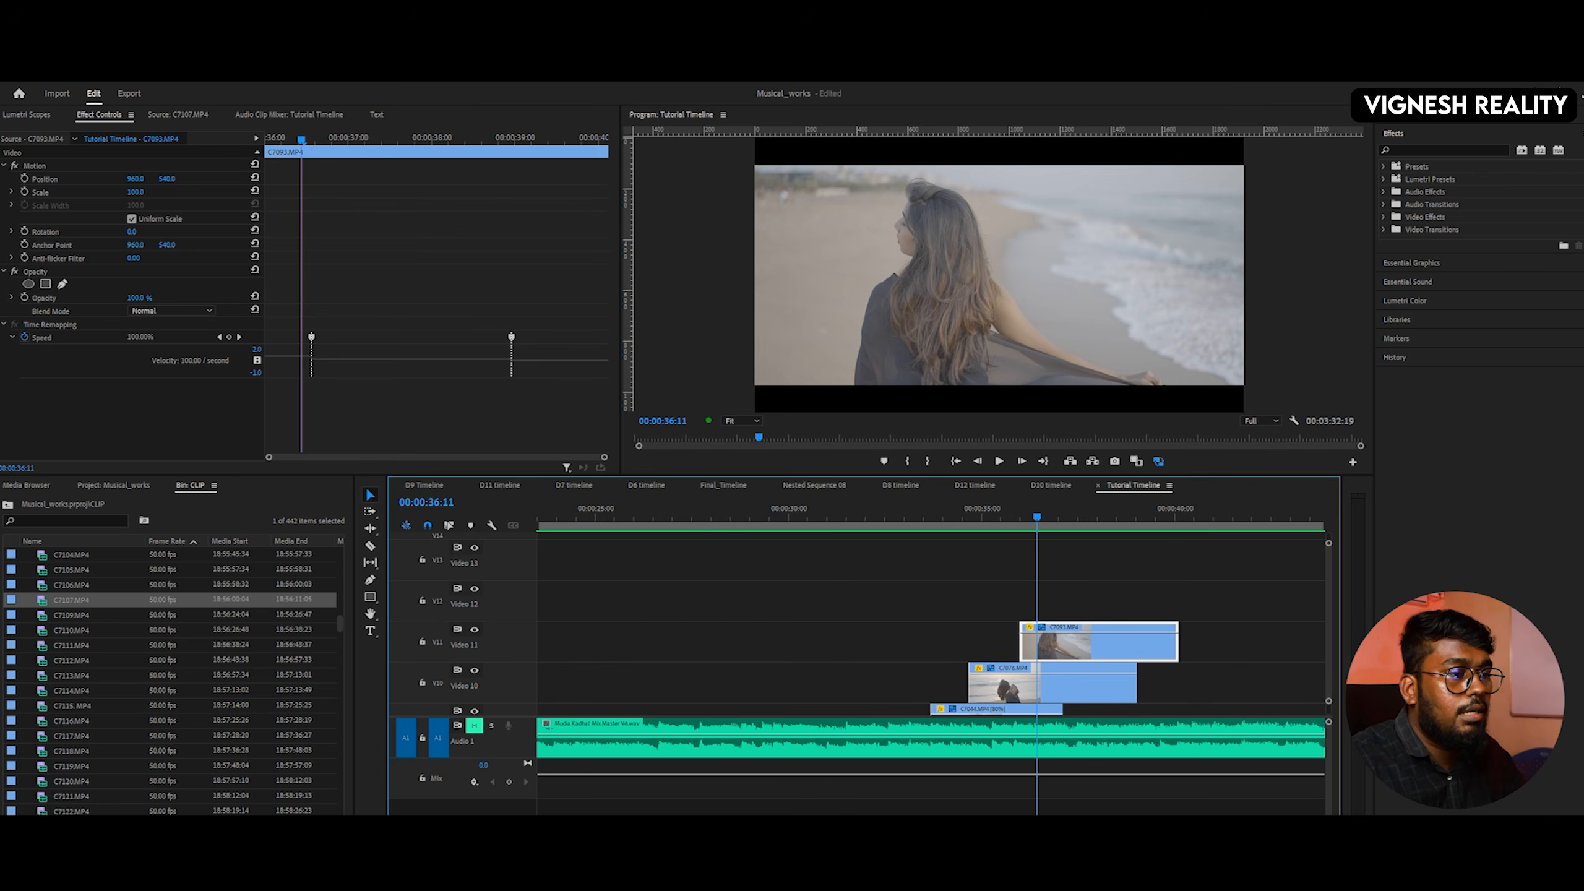
- Play C7093.MP4 through its 70% and 50% speed sections, stopping at 00:00:40:02
{"action": "key", "text": "space"}
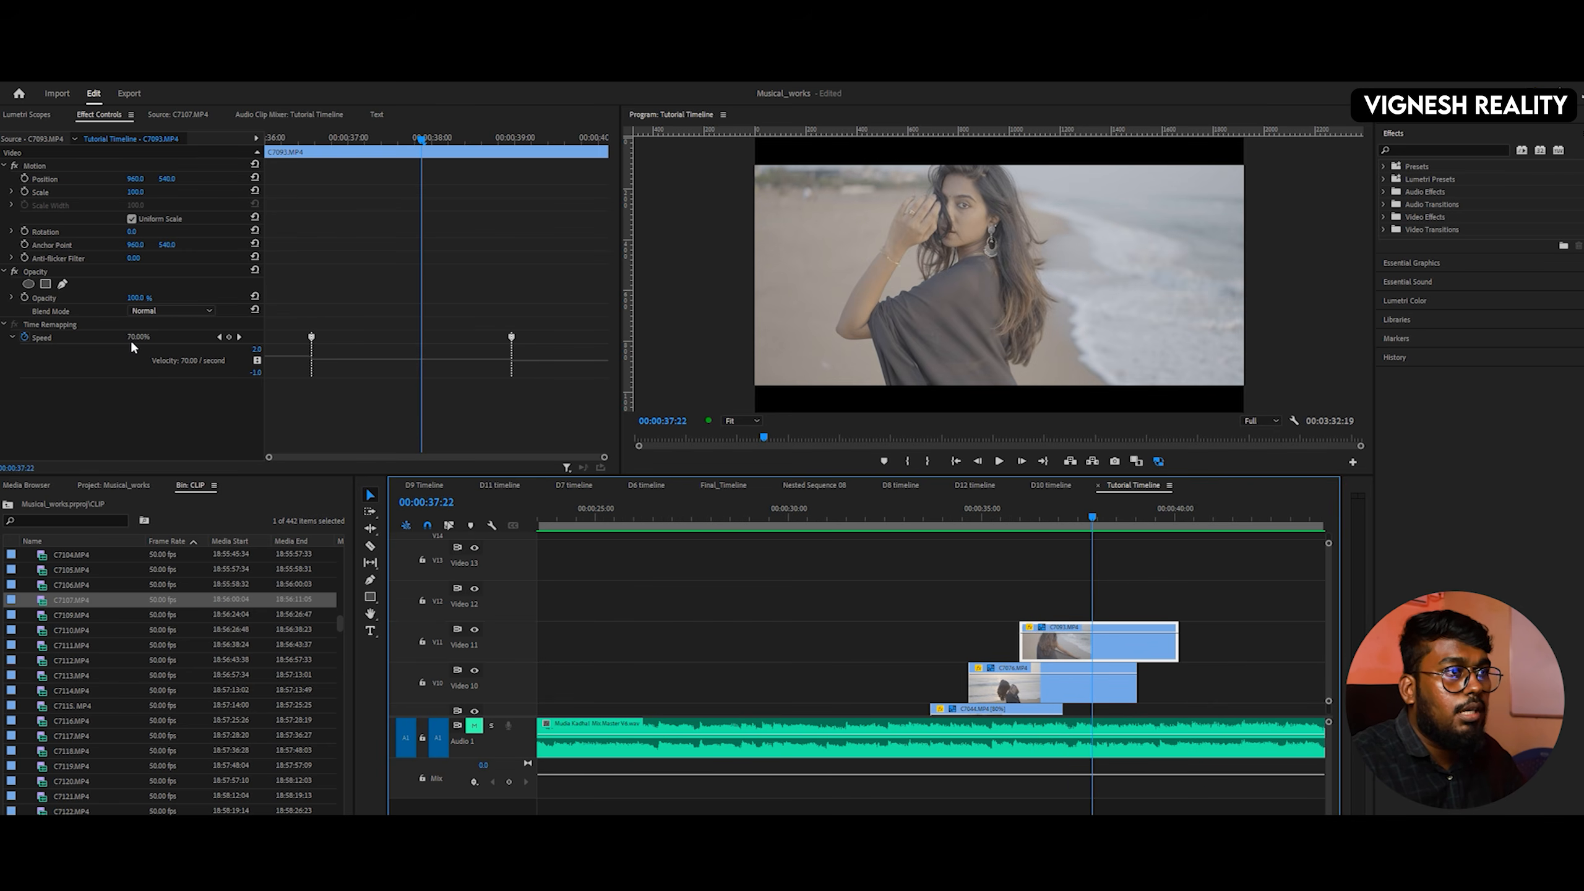
{"action": "key", "text": "space"}
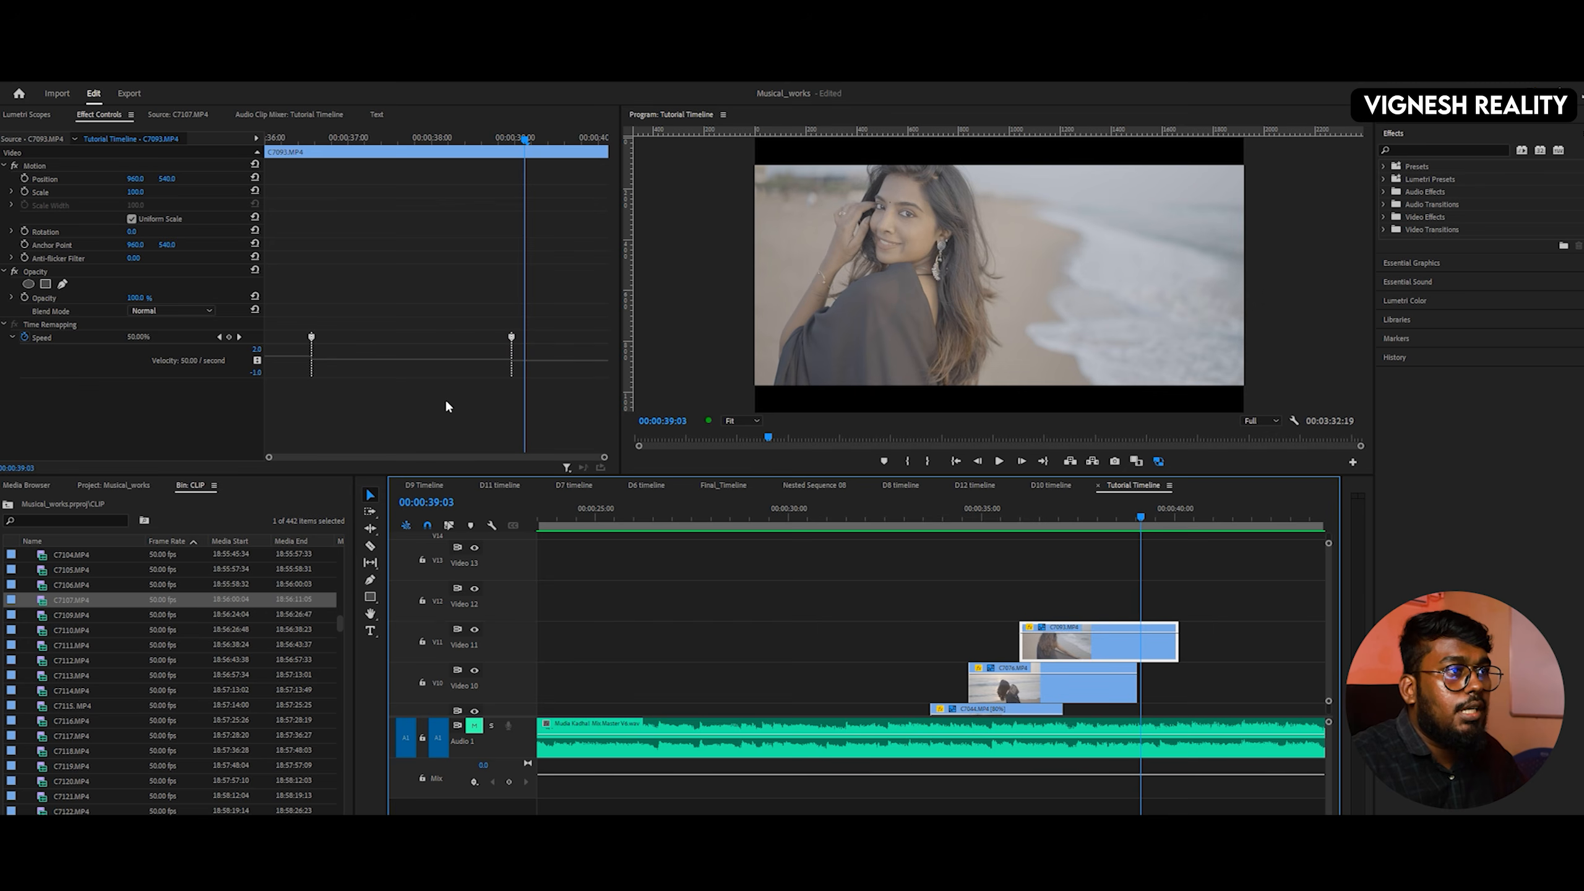
{"action": "left_click", "coordinate": [1065, 526]}
{"action": "key", "text": "space"}
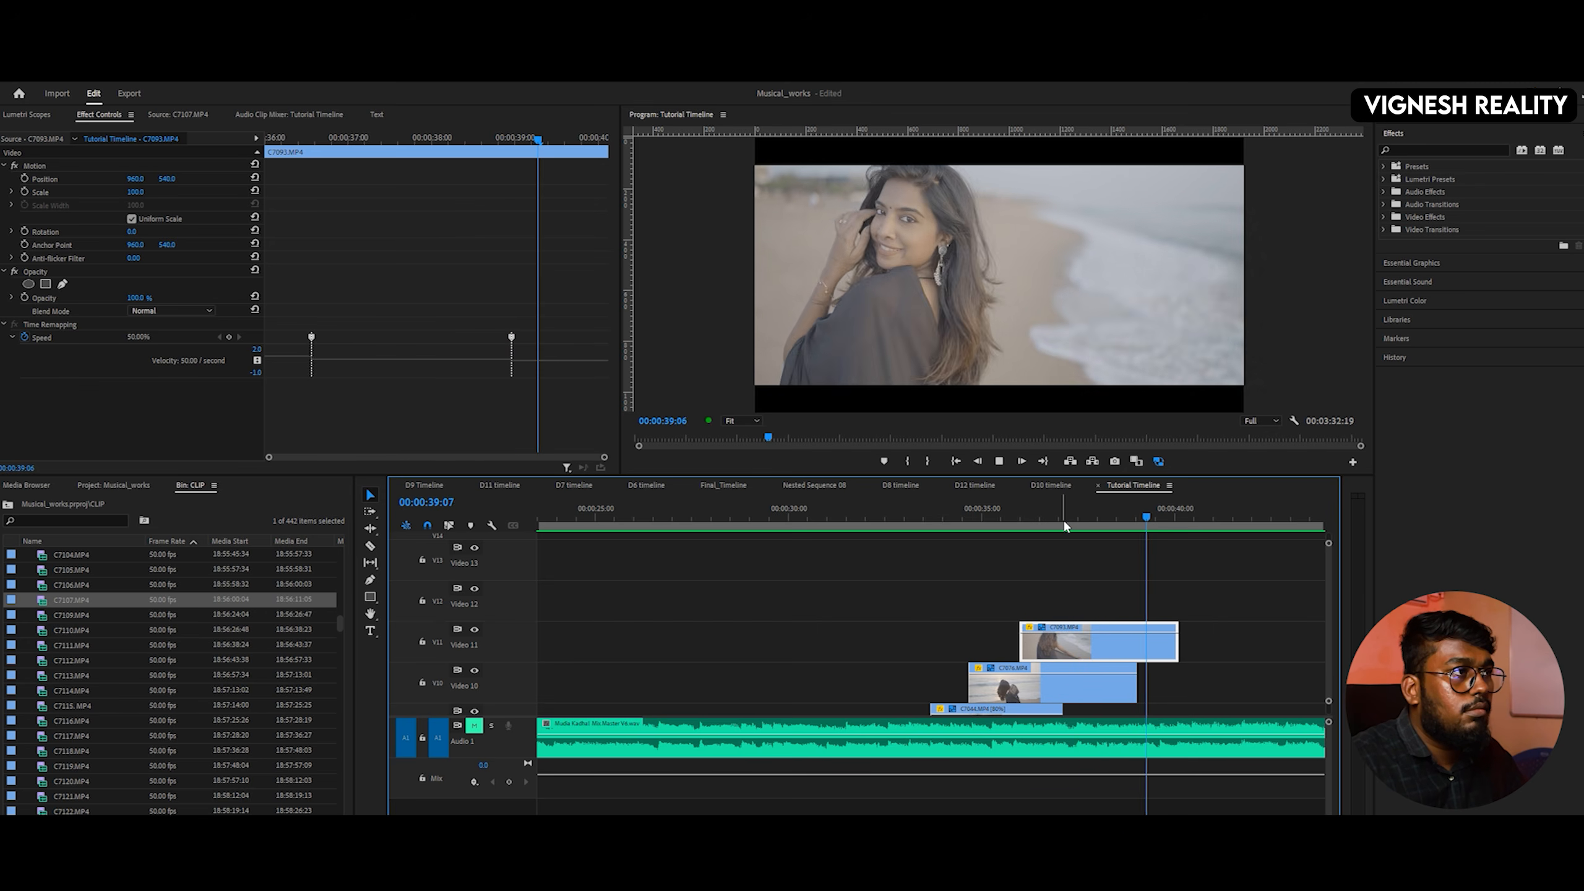
{"action": "key", "text": "space"}
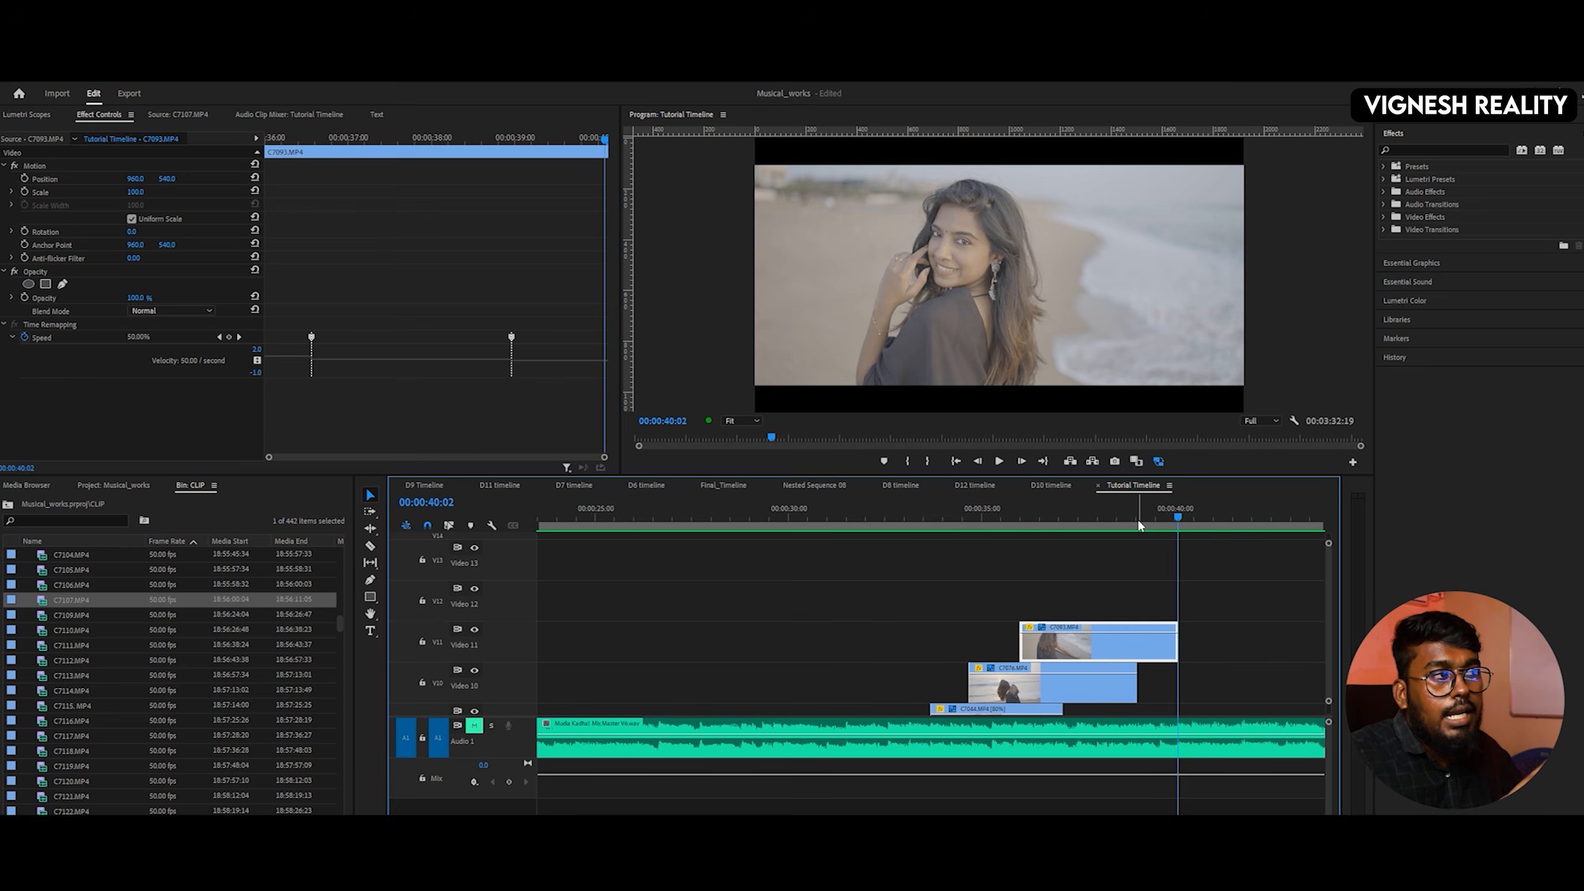
- Unmute Audio 1 and play with music from the woman's preceding cuts into the beach shot of the couple, stopping at 00:00:40:10
{"action": "left_click", "coordinate": [1008, 528]}
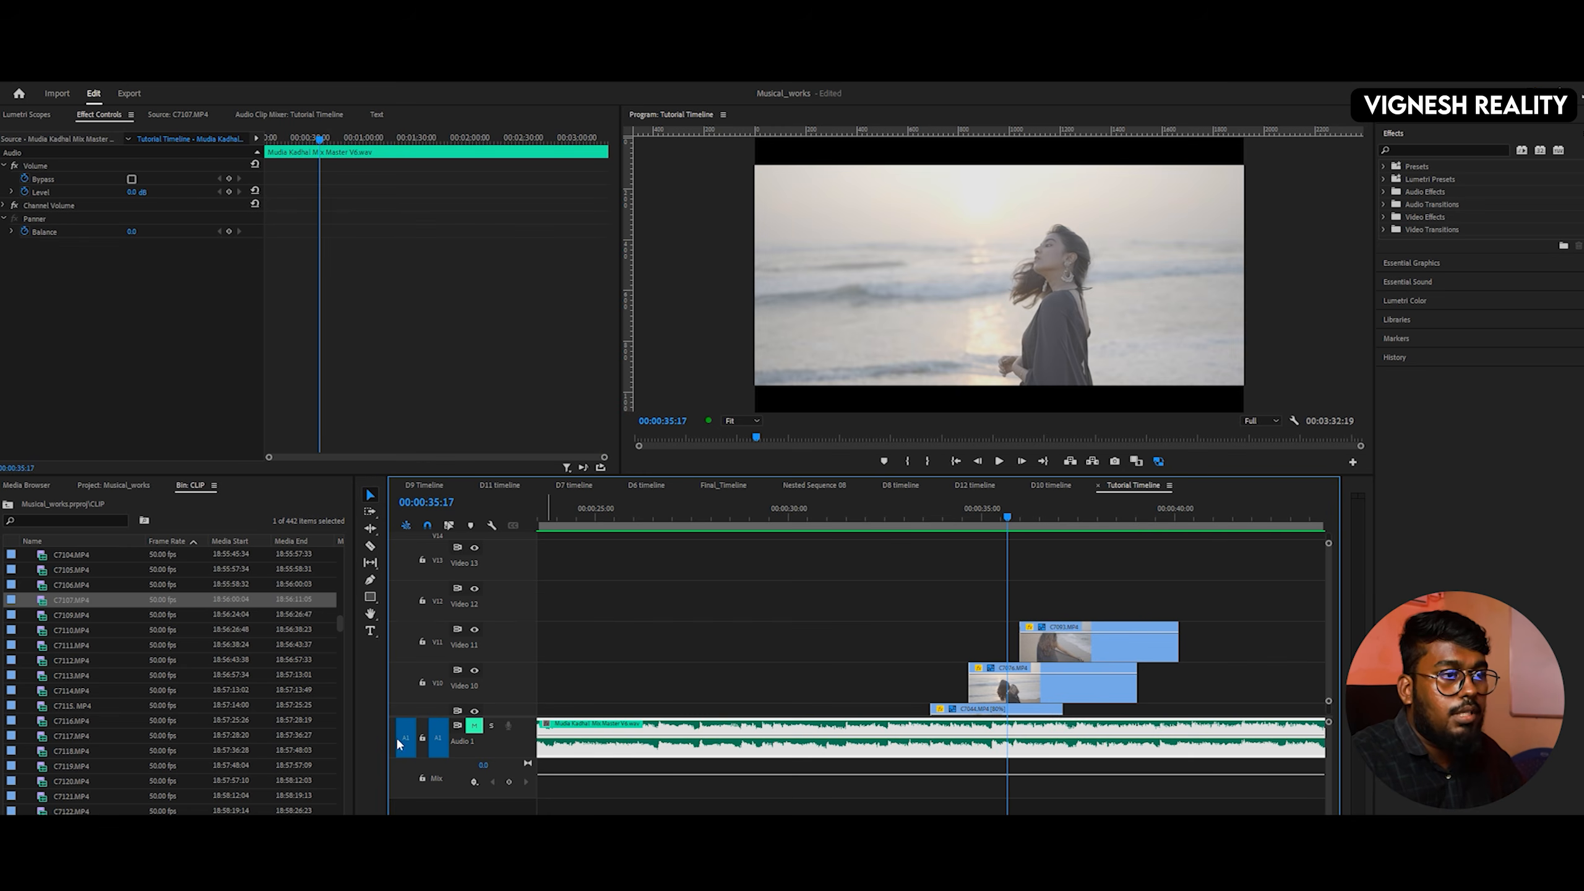
{"action": "left_click", "coordinate": [929, 526]}
{"action": "left_click", "coordinate": [474, 728]}
{"action": "key", "text": "space"}
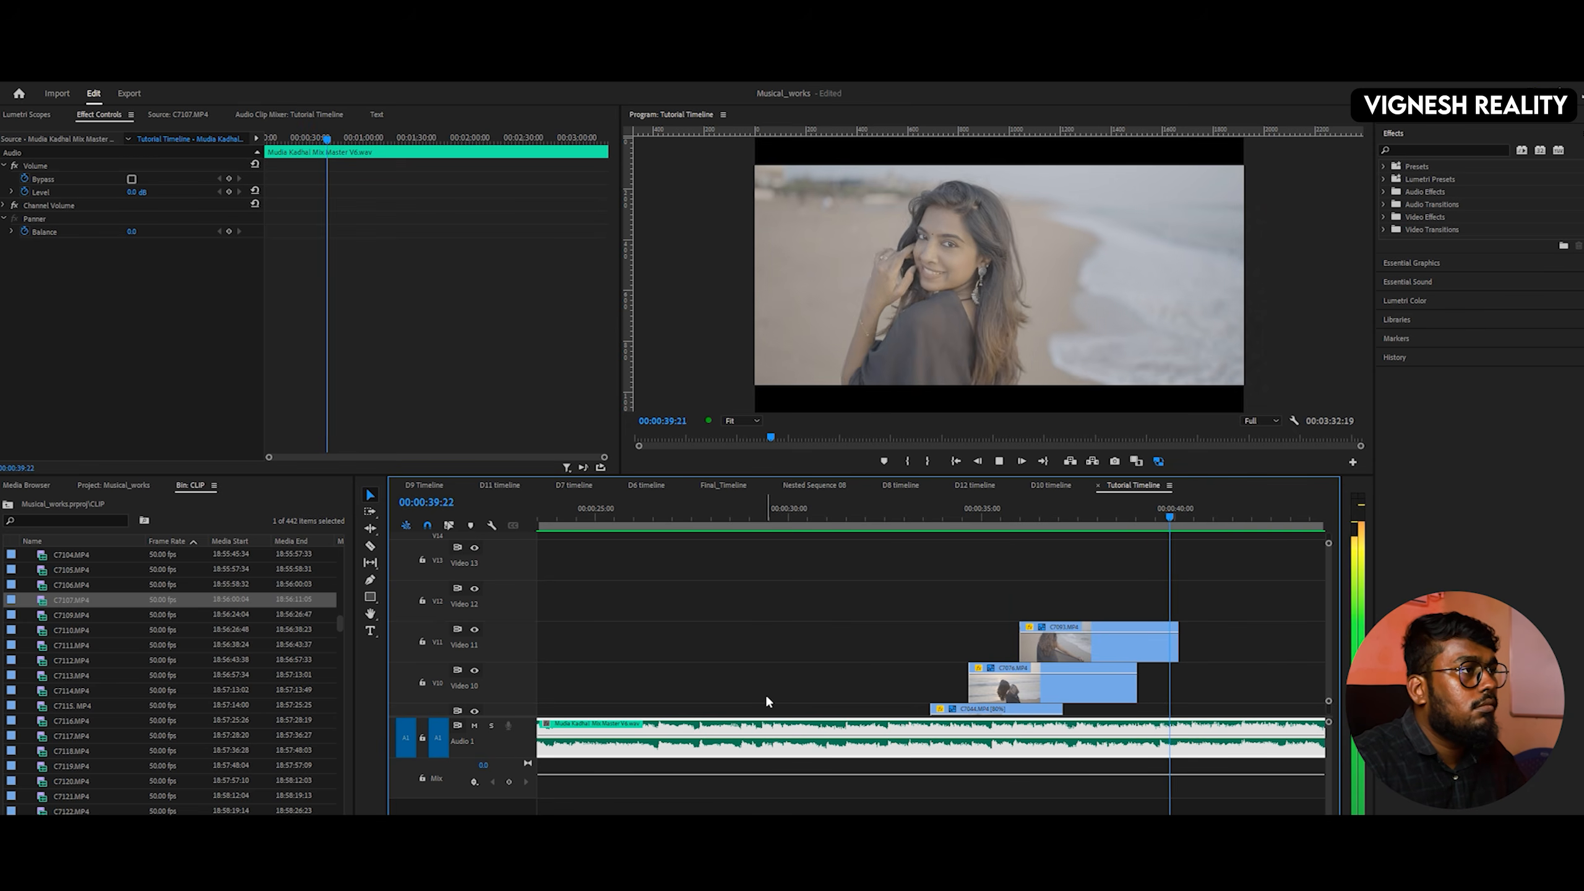
{"action": "key", "text": "space"}
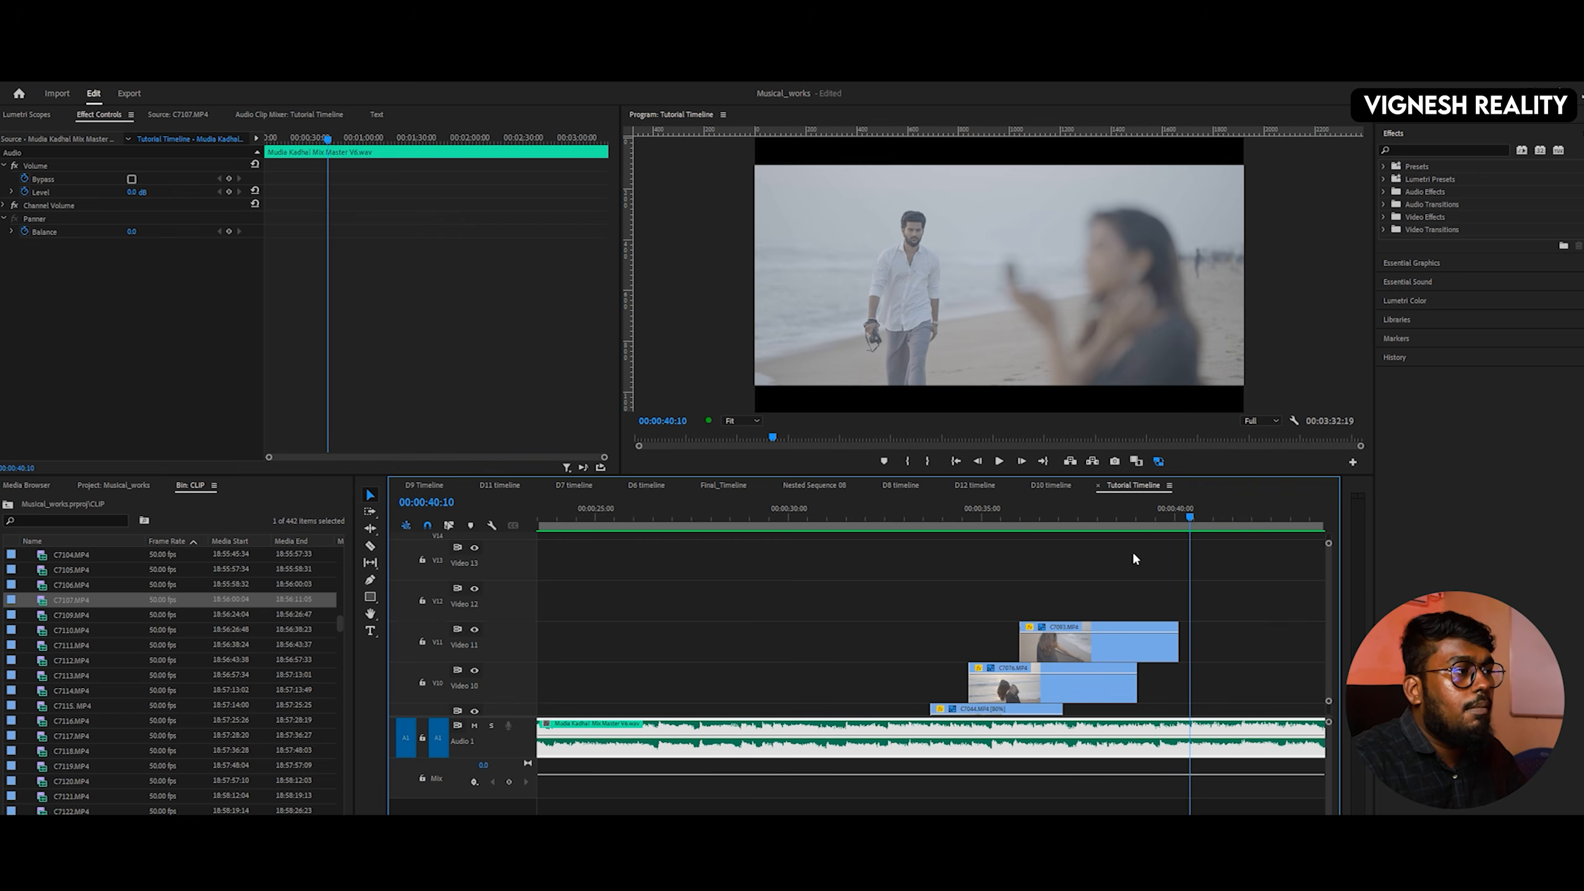
- Scrub the woman's turn in C7093.MP4 from its start across the cut to 00:00:40:09
{"action": "left_click", "coordinate": [1110, 517]}
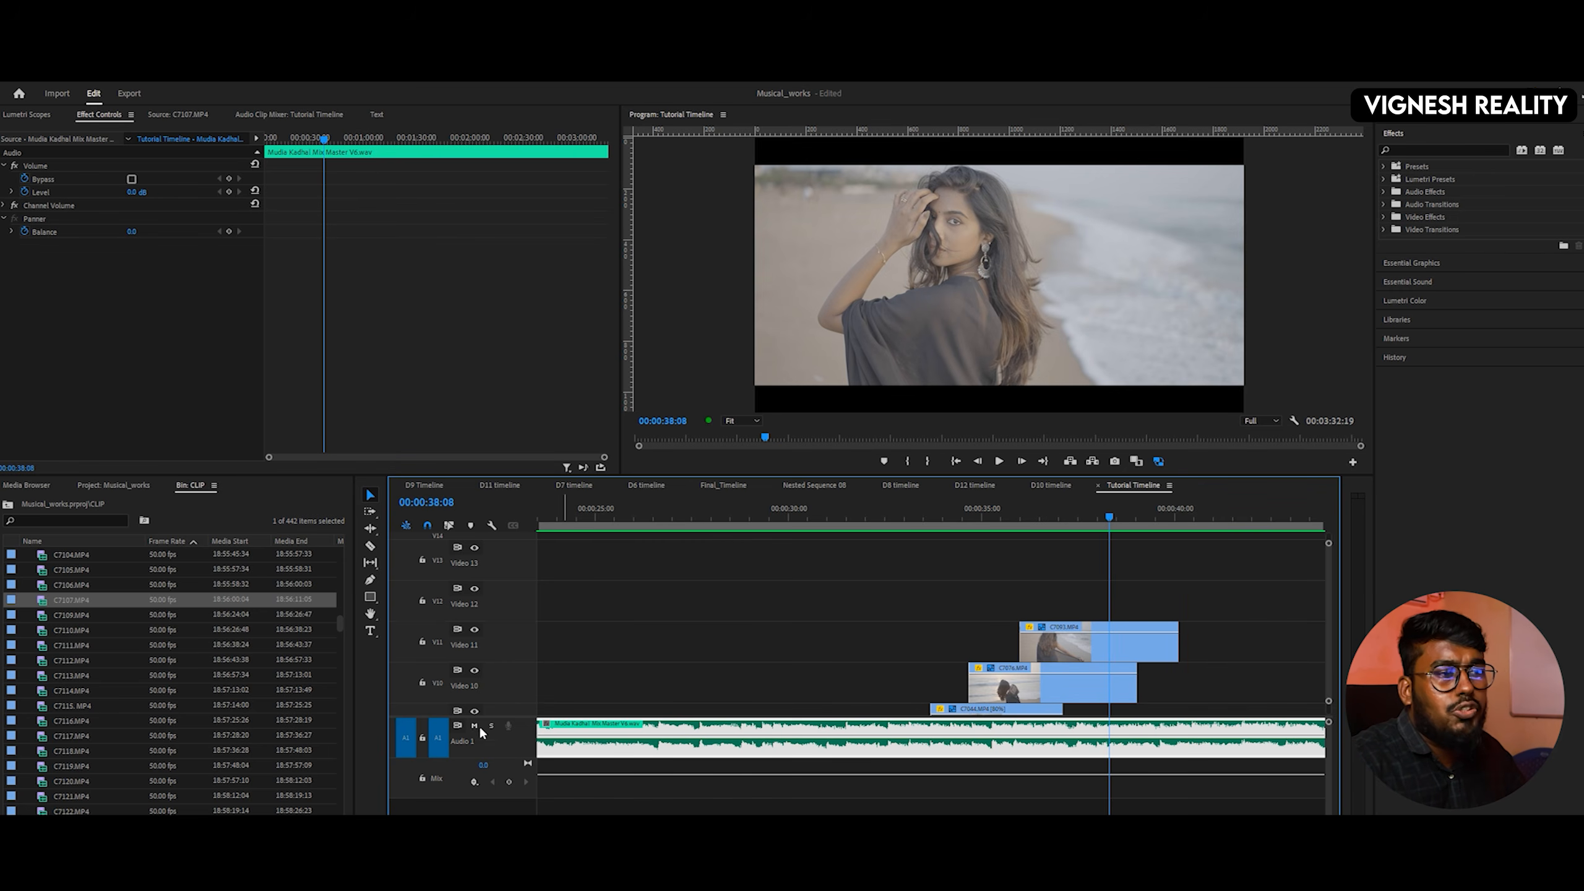
{"action": "left_click_drag", "start_coordinate": [1020, 511], "coordinate": [1176, 519]}
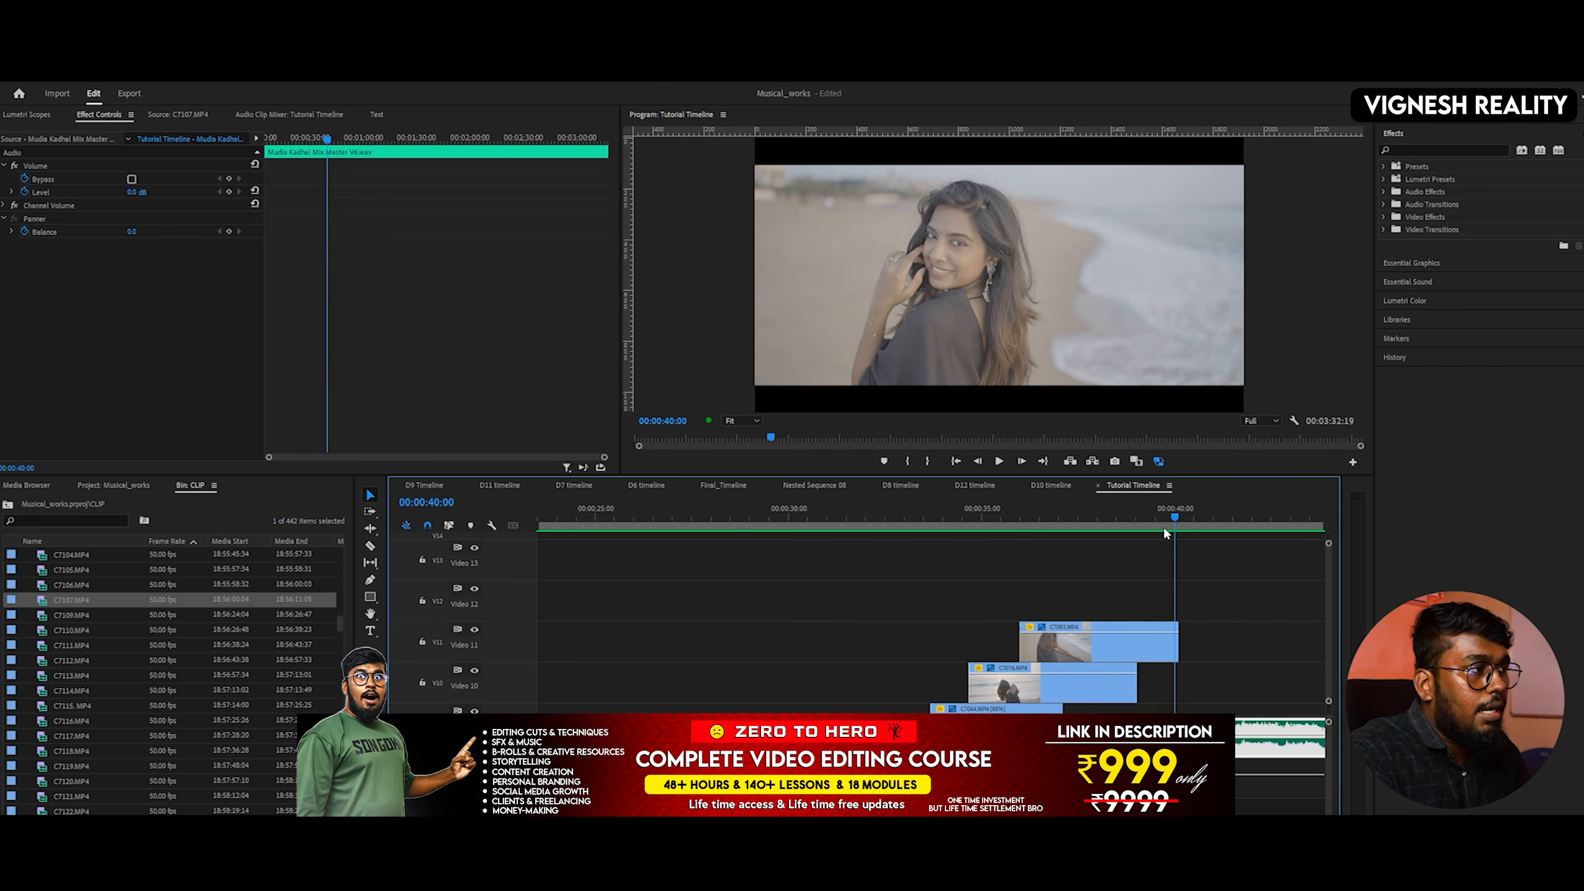
{"action": "left_click_drag", "start_coordinate": [1185, 517], "coordinate": [1192, 518]}
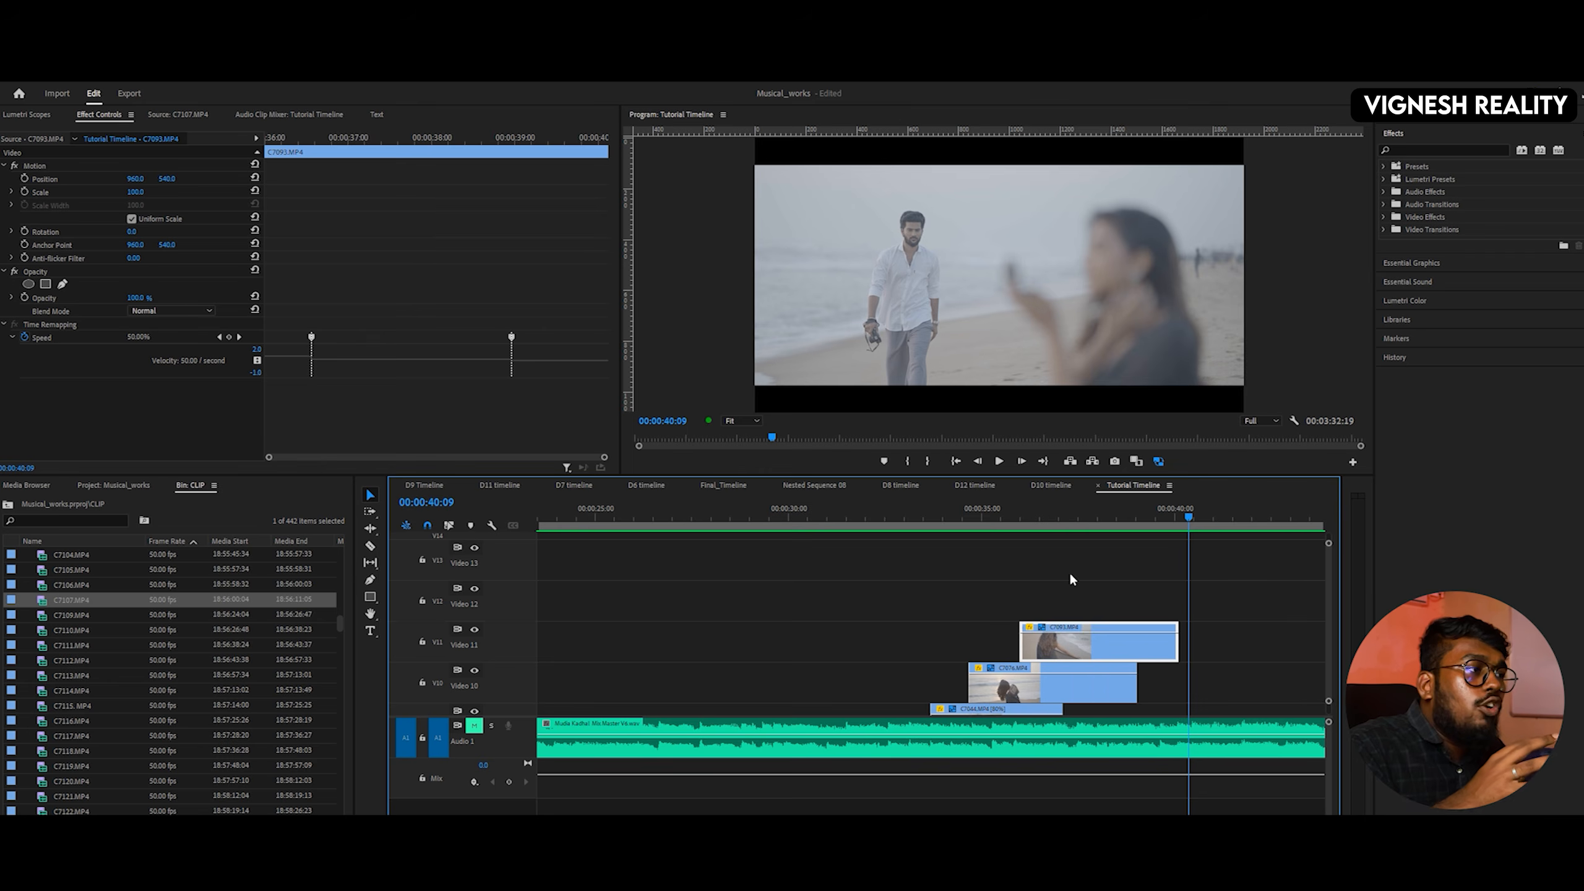
- Try slowing the section between the two speed keyframes of C7093.MP4 to 41% and play the clip from its start
{"action": "left_click", "coordinate": [1093, 518]}
{"action": "left_click_drag", "start_coordinate": [1095, 517], "coordinate": [1085, 519]}
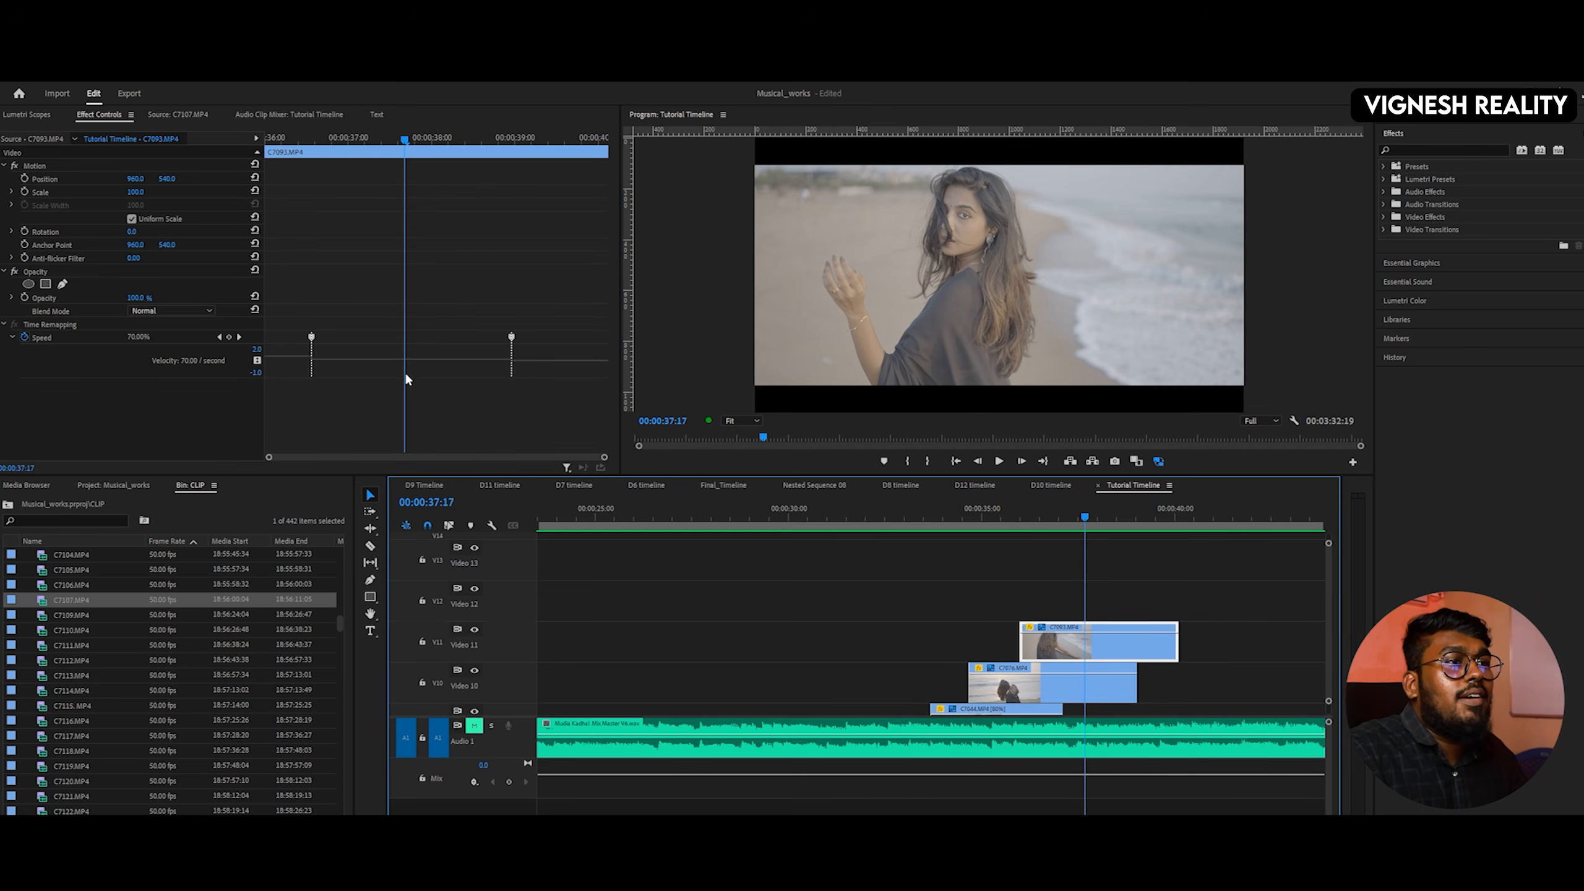
{"action": "left_click_drag", "start_coordinate": [395, 360], "coordinate": [397, 377]}
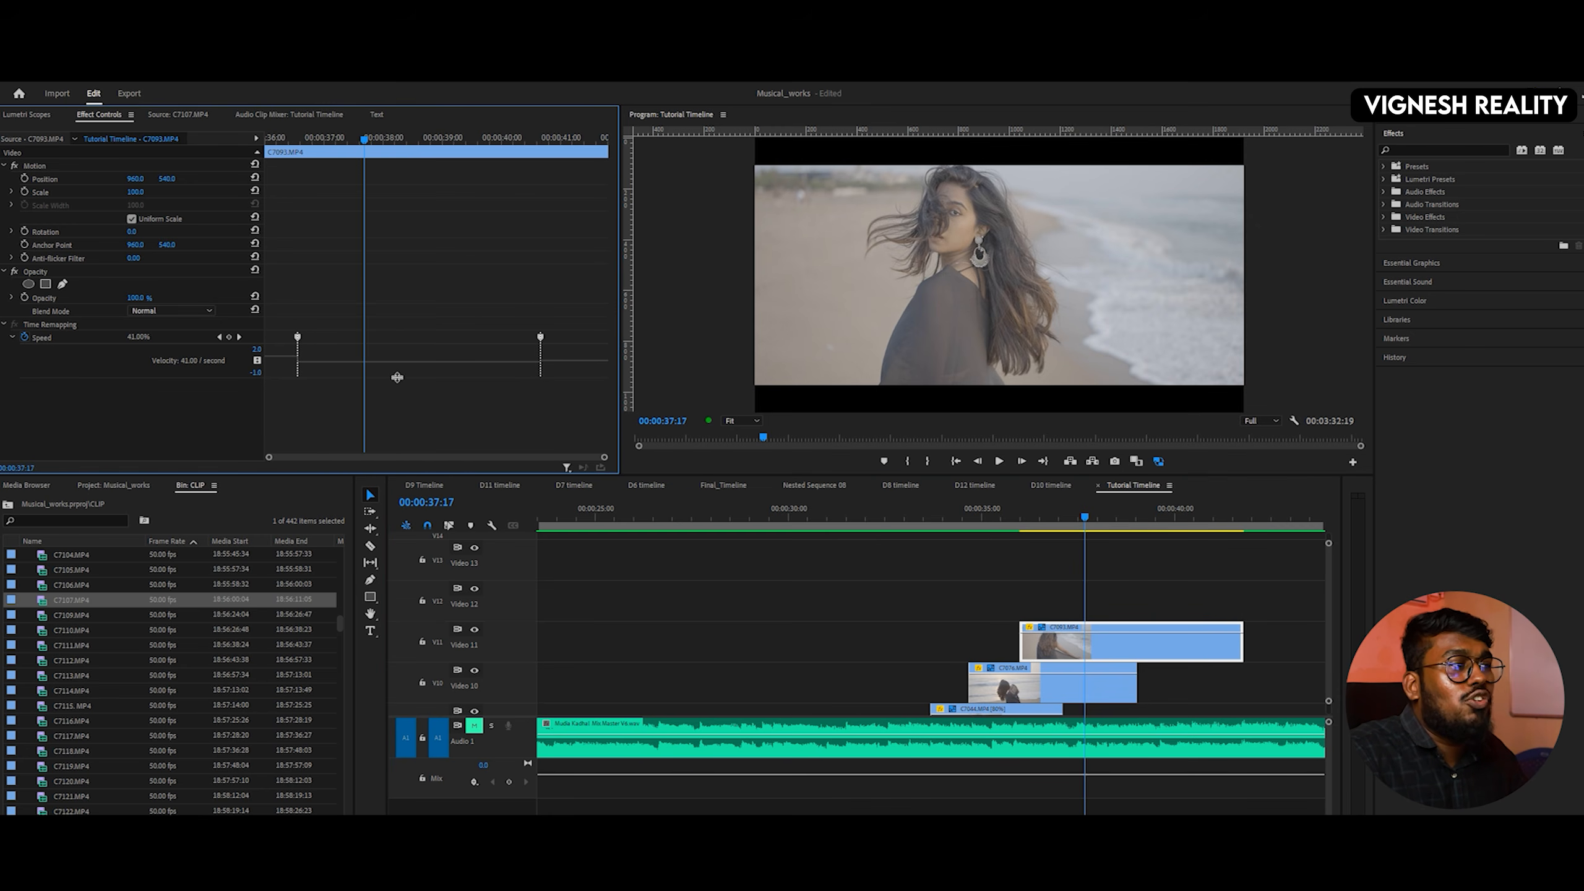
{"action": "left_click_drag", "start_coordinate": [1094, 525], "coordinate": [1019, 528]}
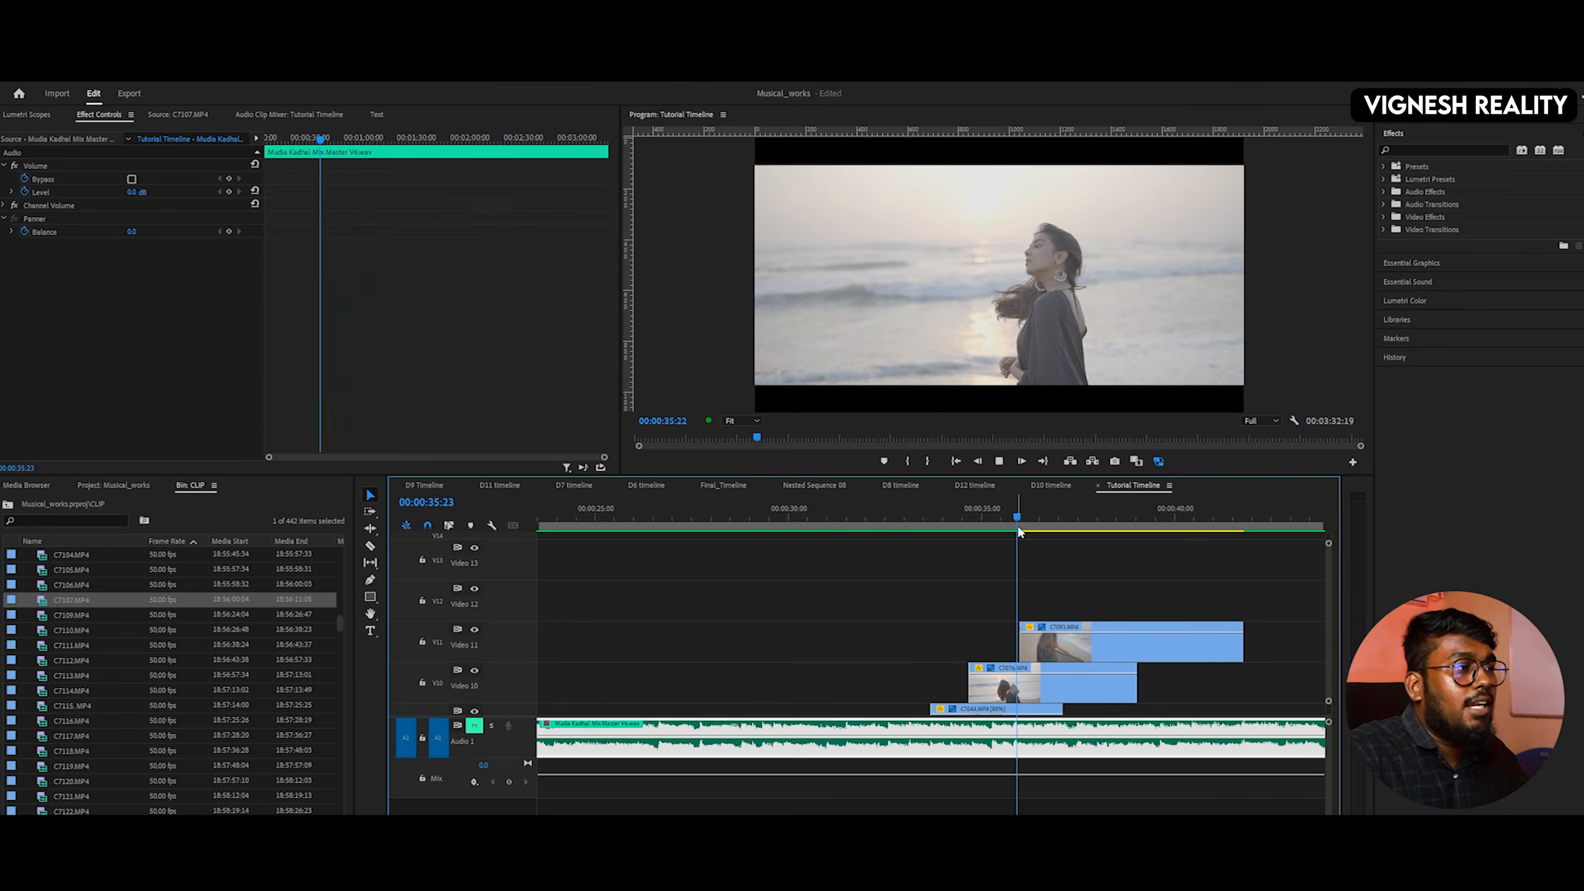
{"action": "key", "text": "space"}
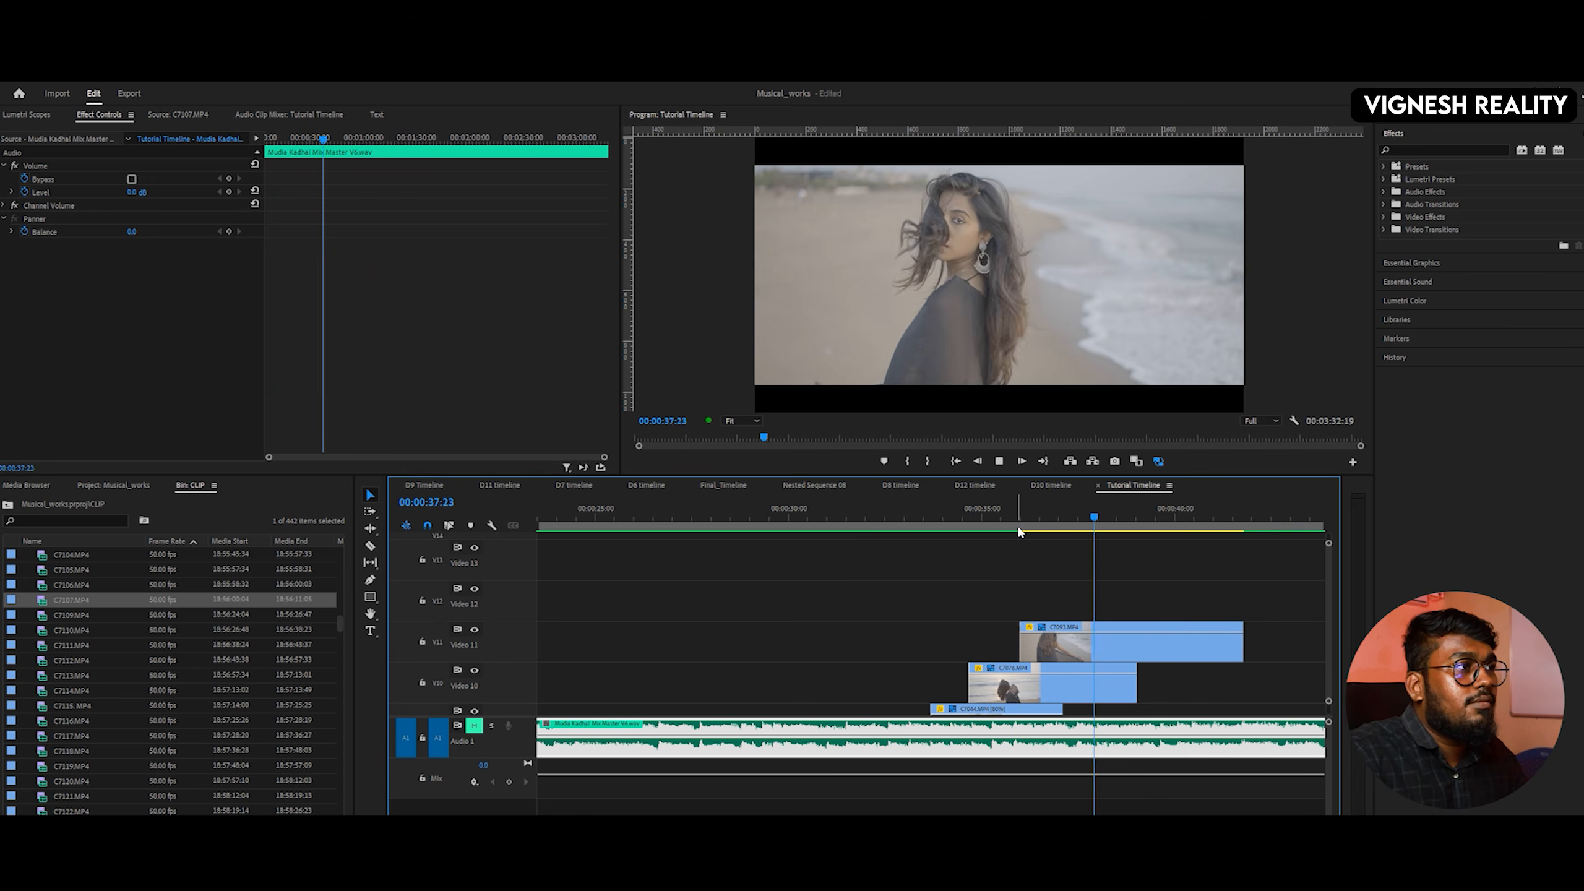
{"action": "key", "text": "space"}
- Try a 58% speed between the keyframes of C7093.MP4, play the clip's ending with music, and undo the speed changes
{"action": "left_click", "coordinate": [1068, 643]}
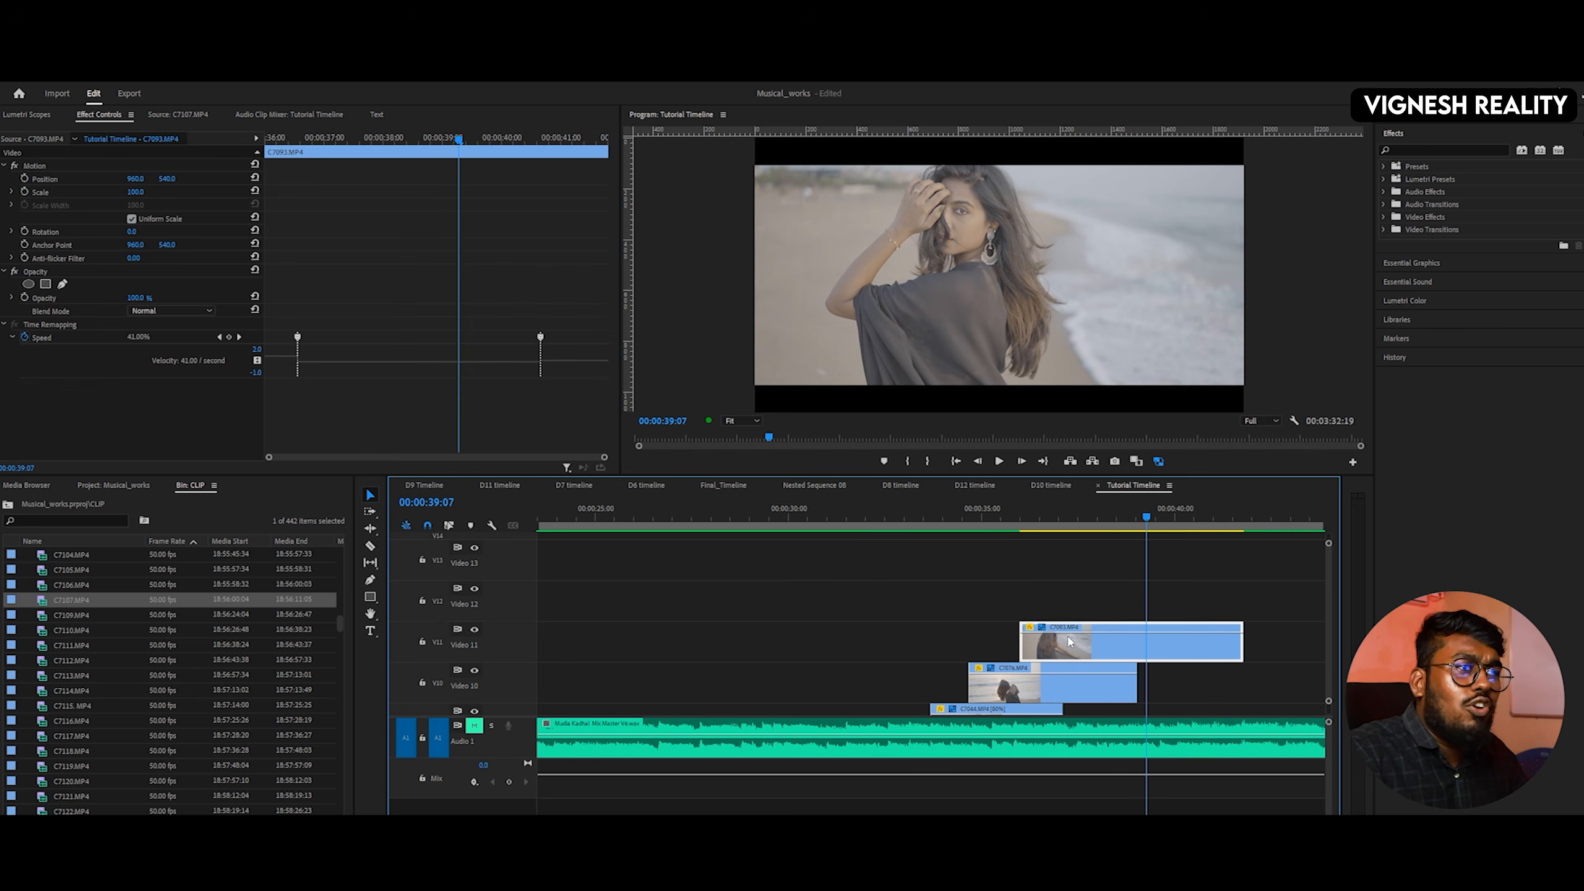
{"action": "left_click_drag", "start_coordinate": [418, 370], "coordinate": [418, 359]}
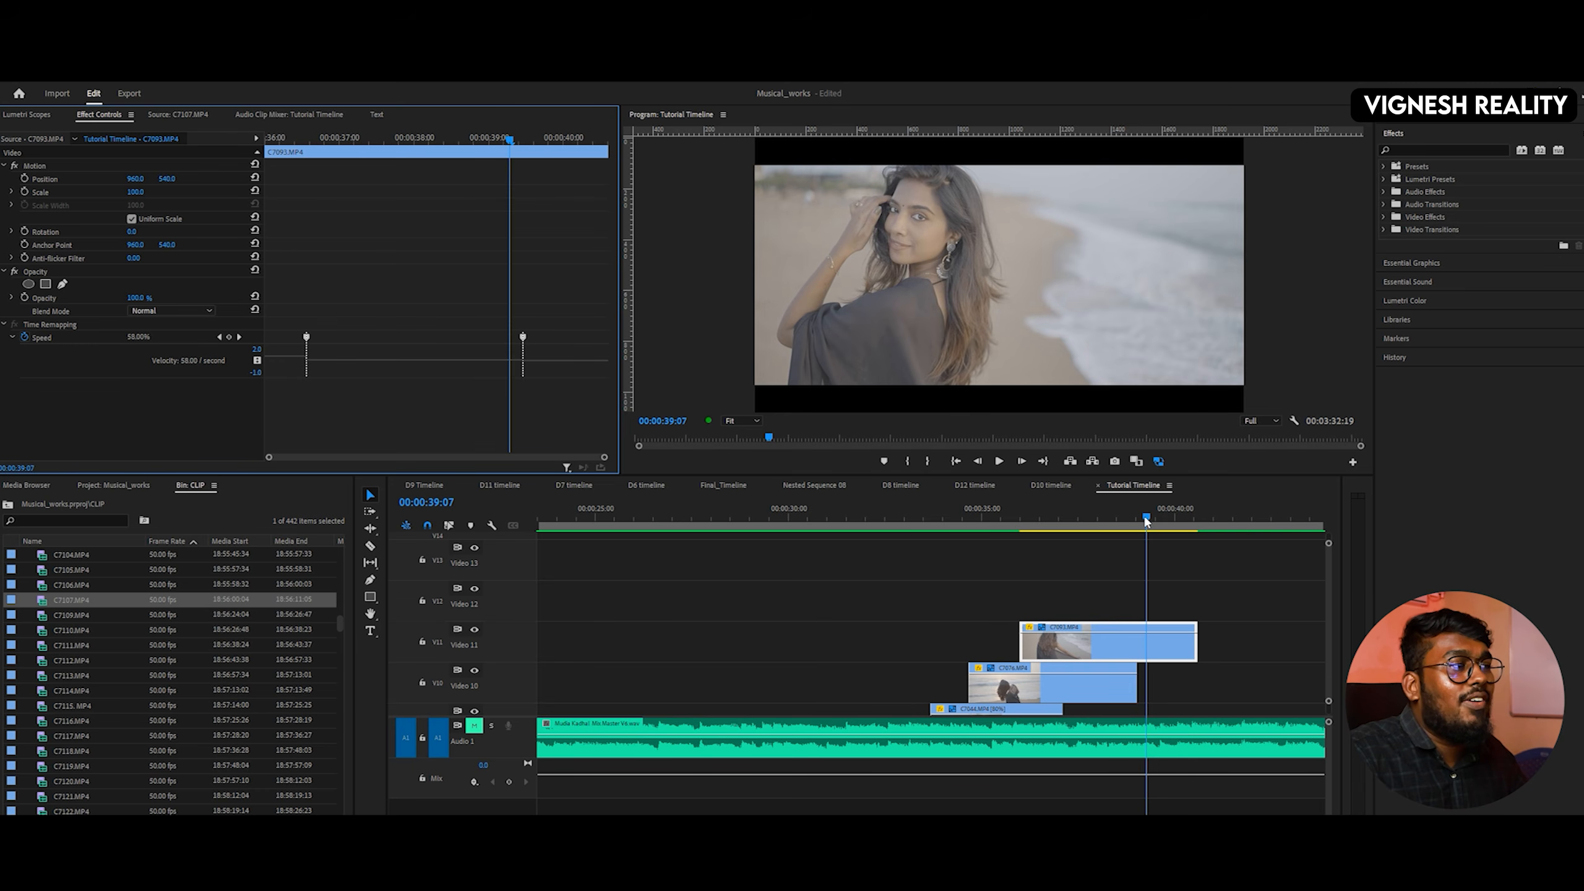
{"action": "mouse_move", "coordinate": [1146, 522]}
{"action": "left_mouse_down"}
{"action": "mouse_move", "coordinate": [1203, 516]}
{"action": "mouse_move", "coordinate": [1158, 515]}
{"action": "left_mouse_up"}
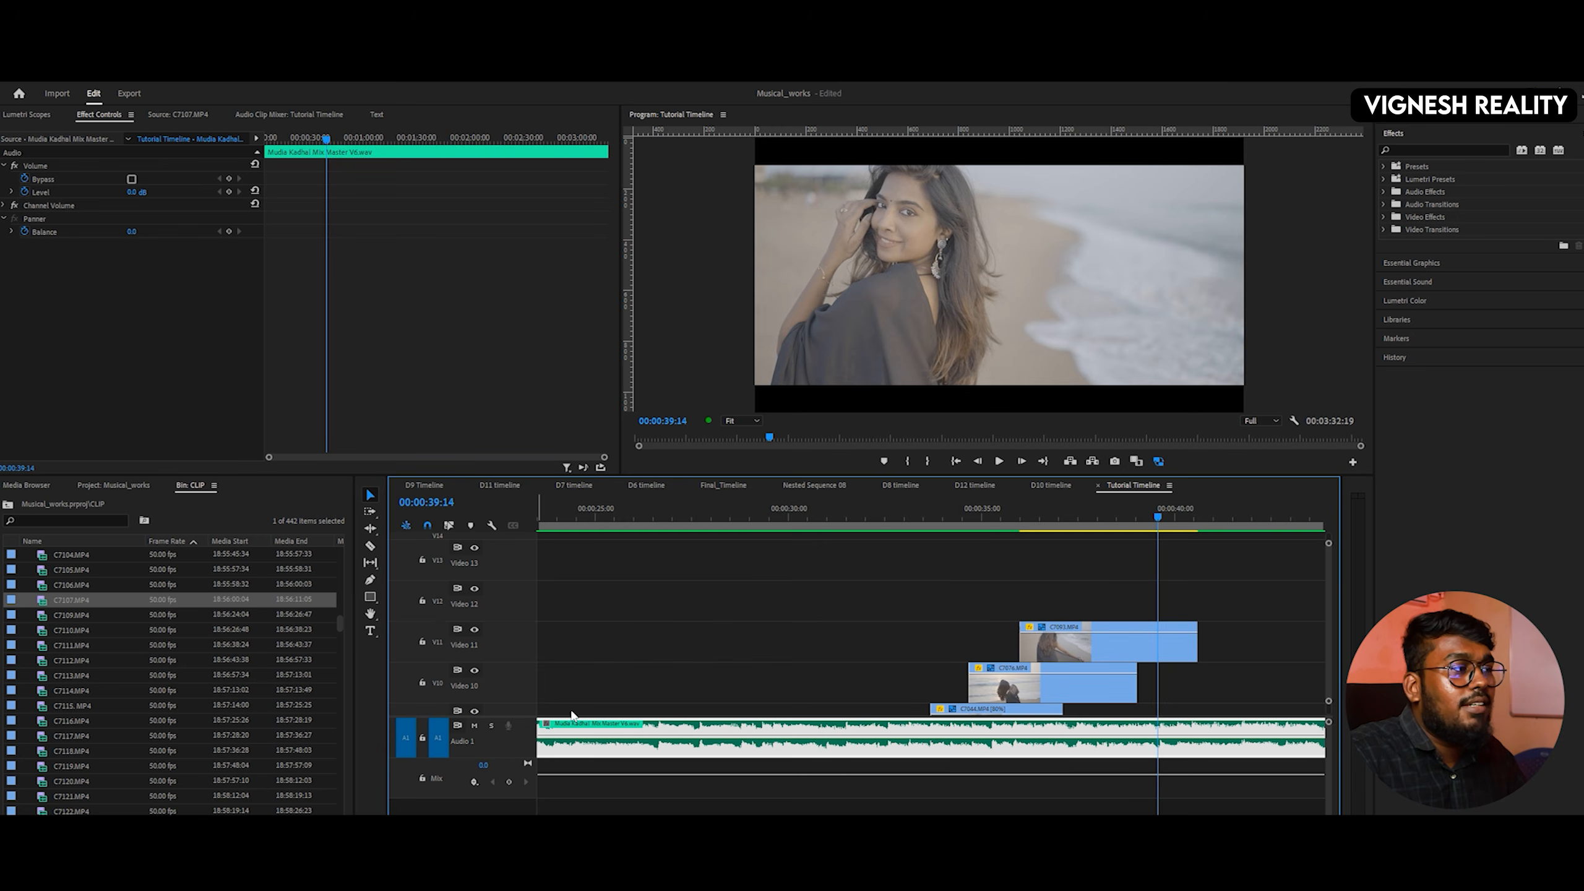
{"action": "key", "text": "space"}
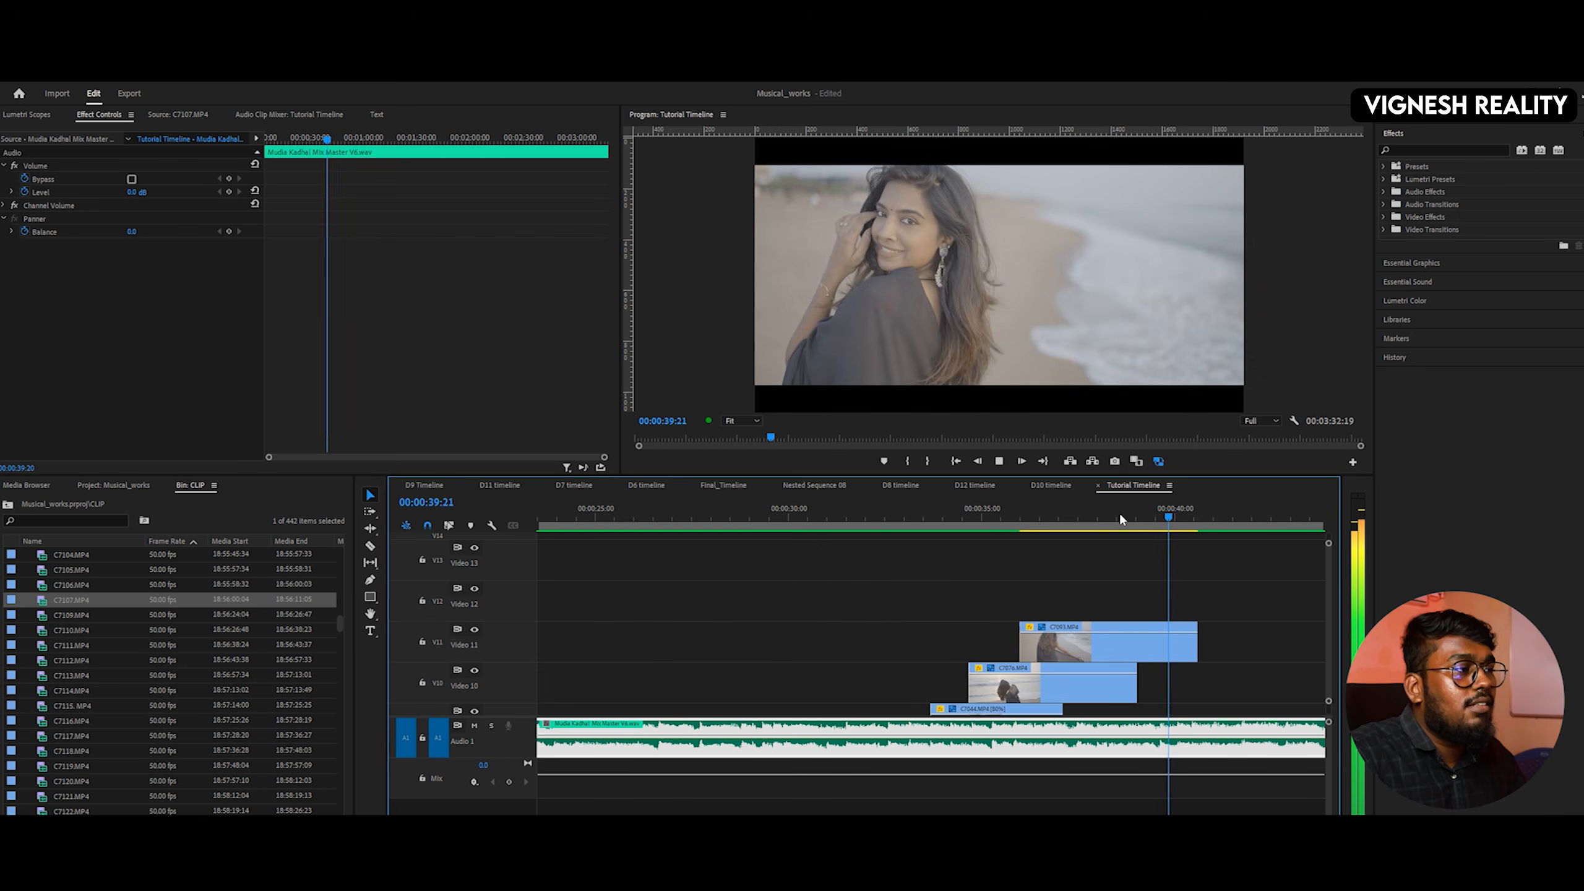
{"action": "key", "text": "space"}
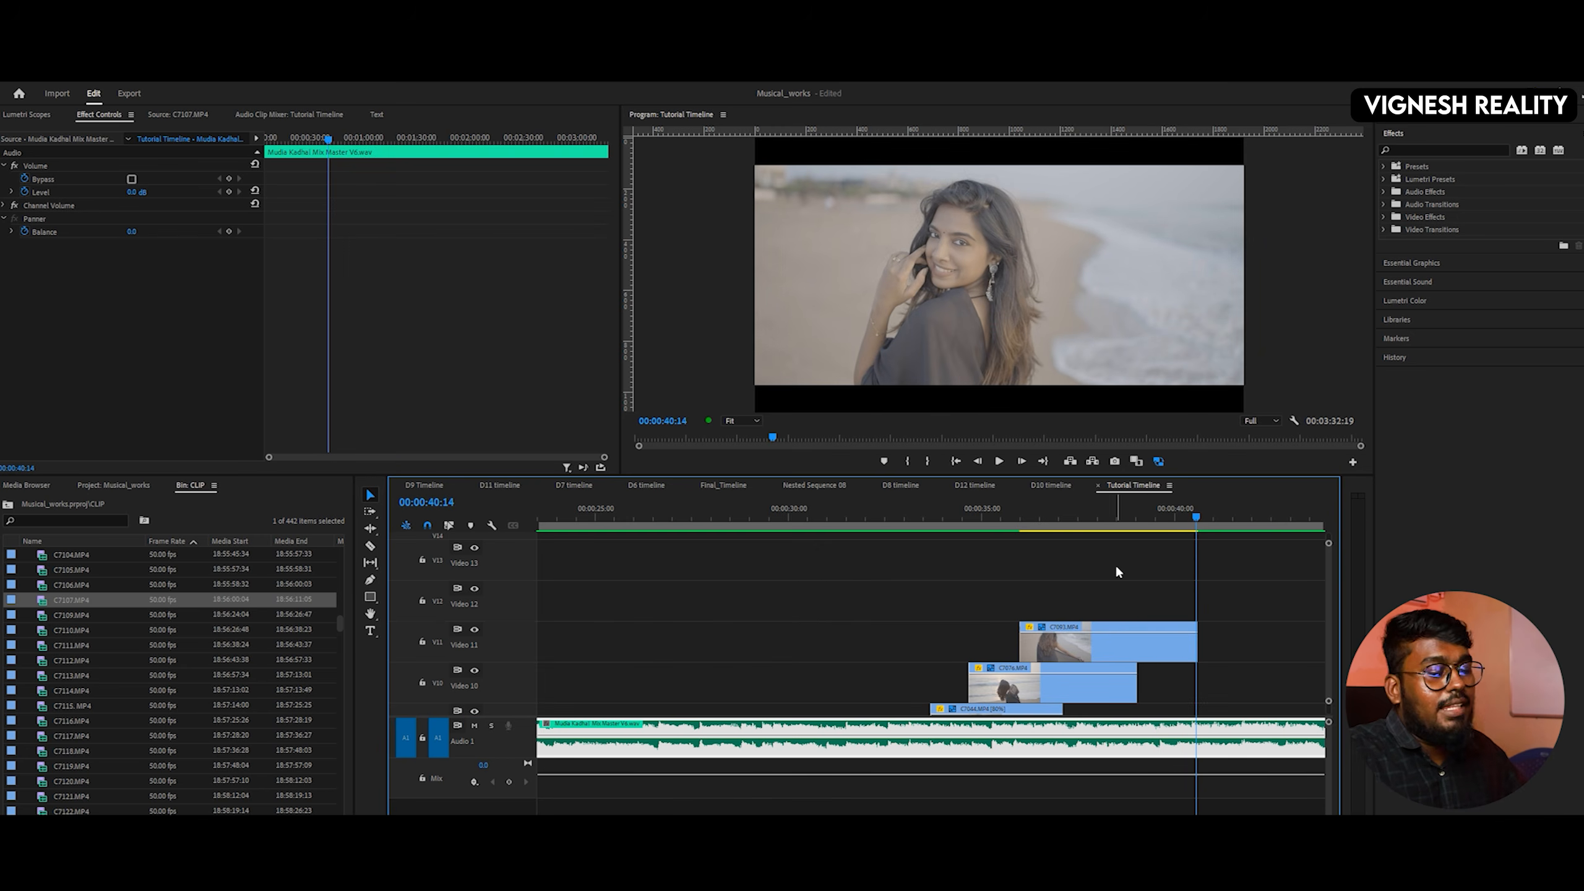
{"action": "key", "text": "ctrl+z"}
- Check the end frame of C7093.MP4 at 00:00:40:02, scrub its speed sections, and play across the cut to 00:00:40:12
{"action": "left_click", "coordinate": [1177, 517]}
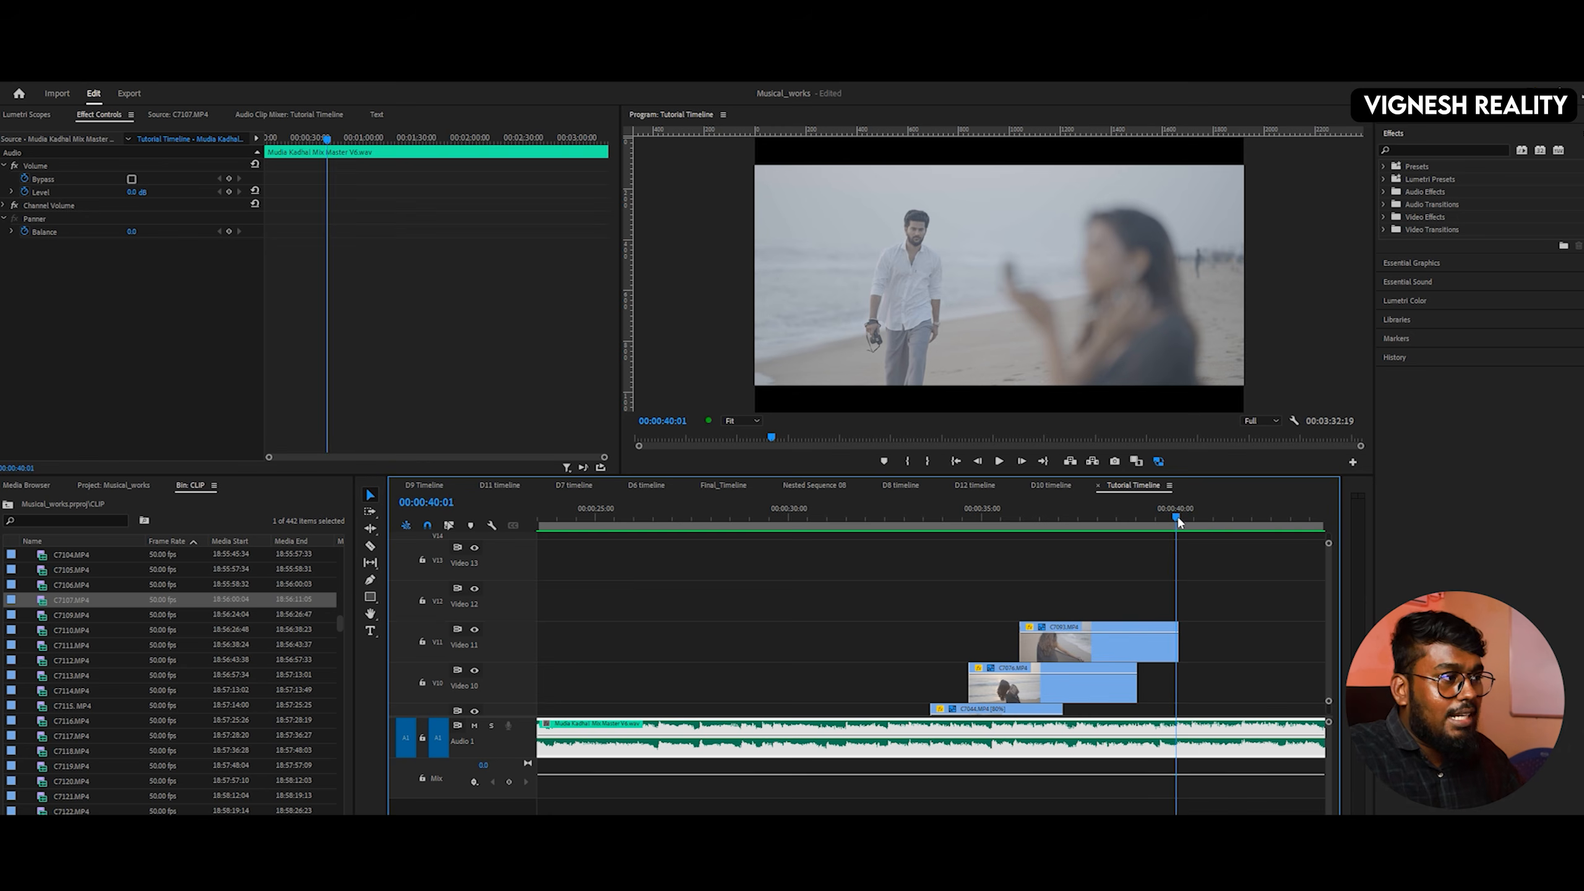
{"action": "left_click", "coordinate": [1180, 516]}
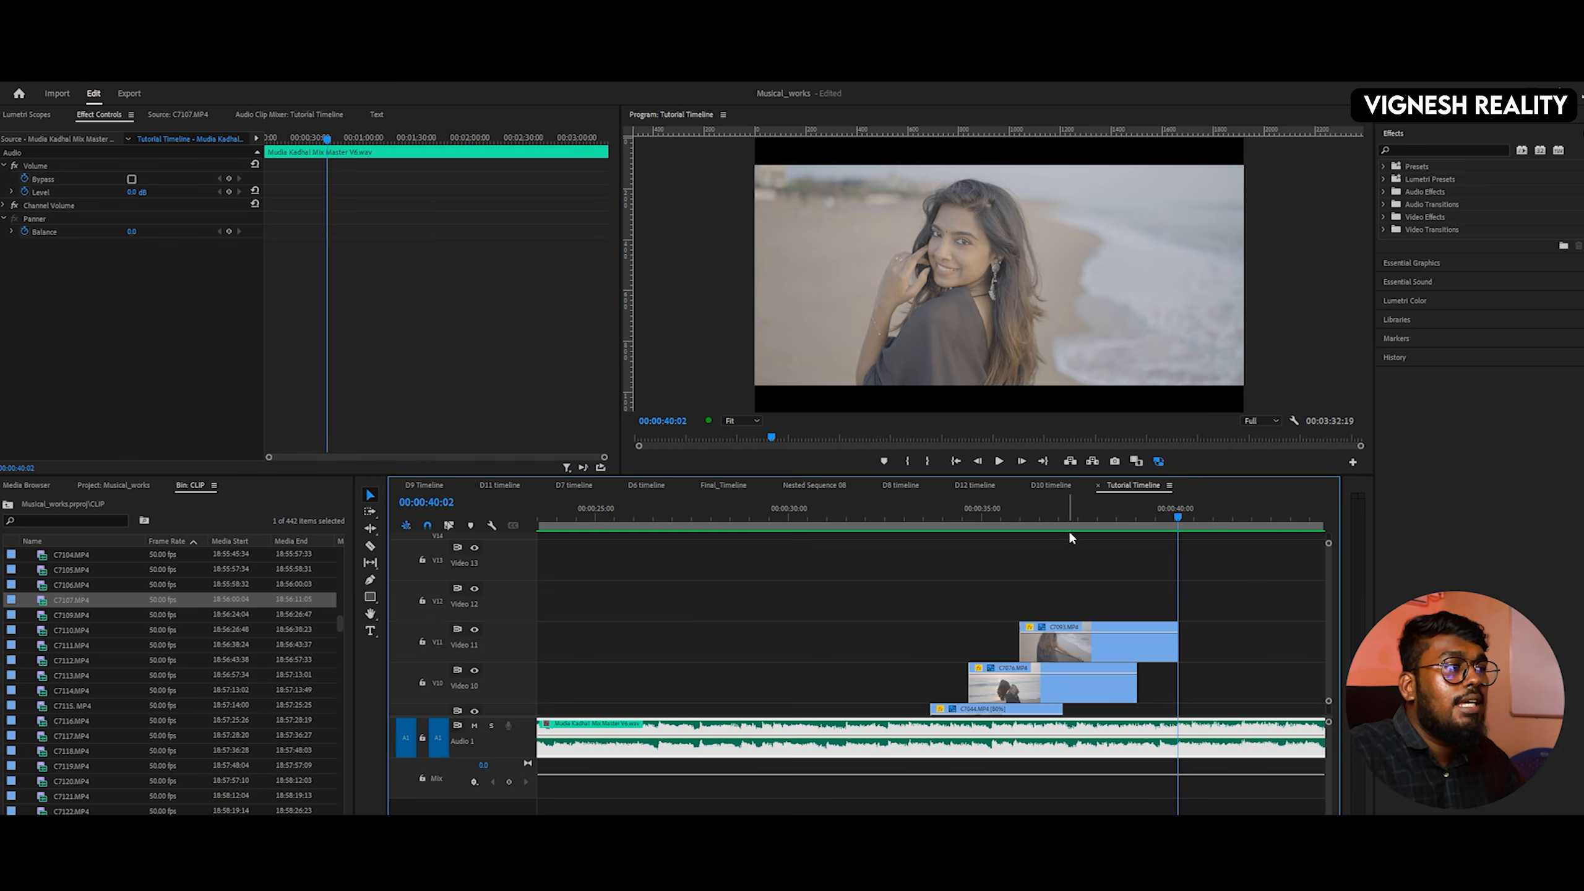
{"action": "left_click", "coordinate": [1083, 518]}
{"action": "left_click", "coordinate": [1073, 643]}
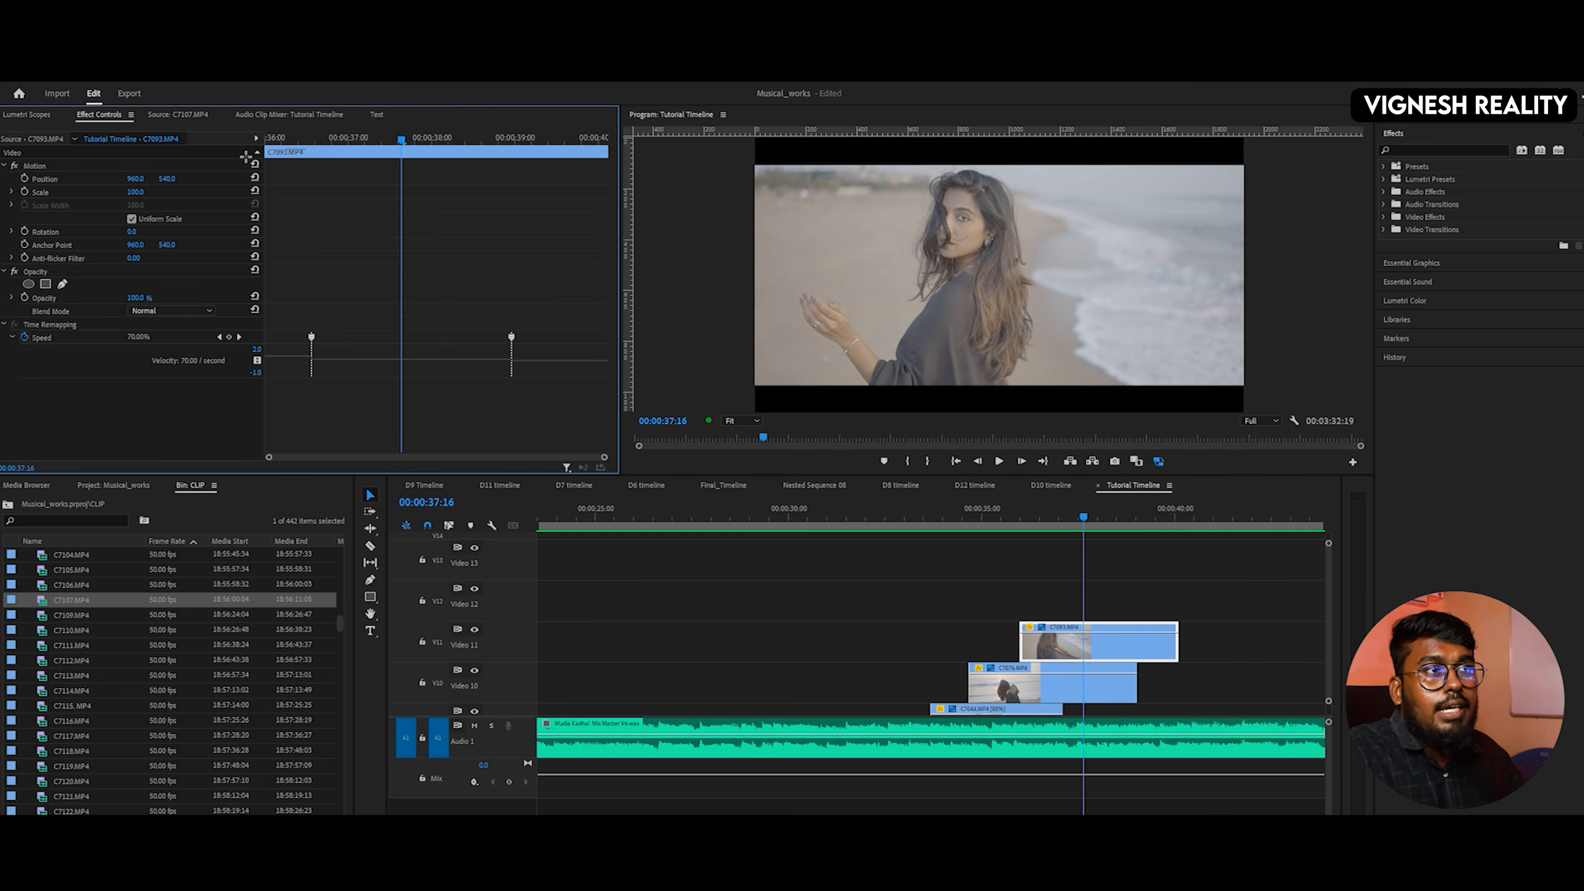
{"action": "left_click_drag", "start_coordinate": [290, 139], "coordinate": [430, 155]}
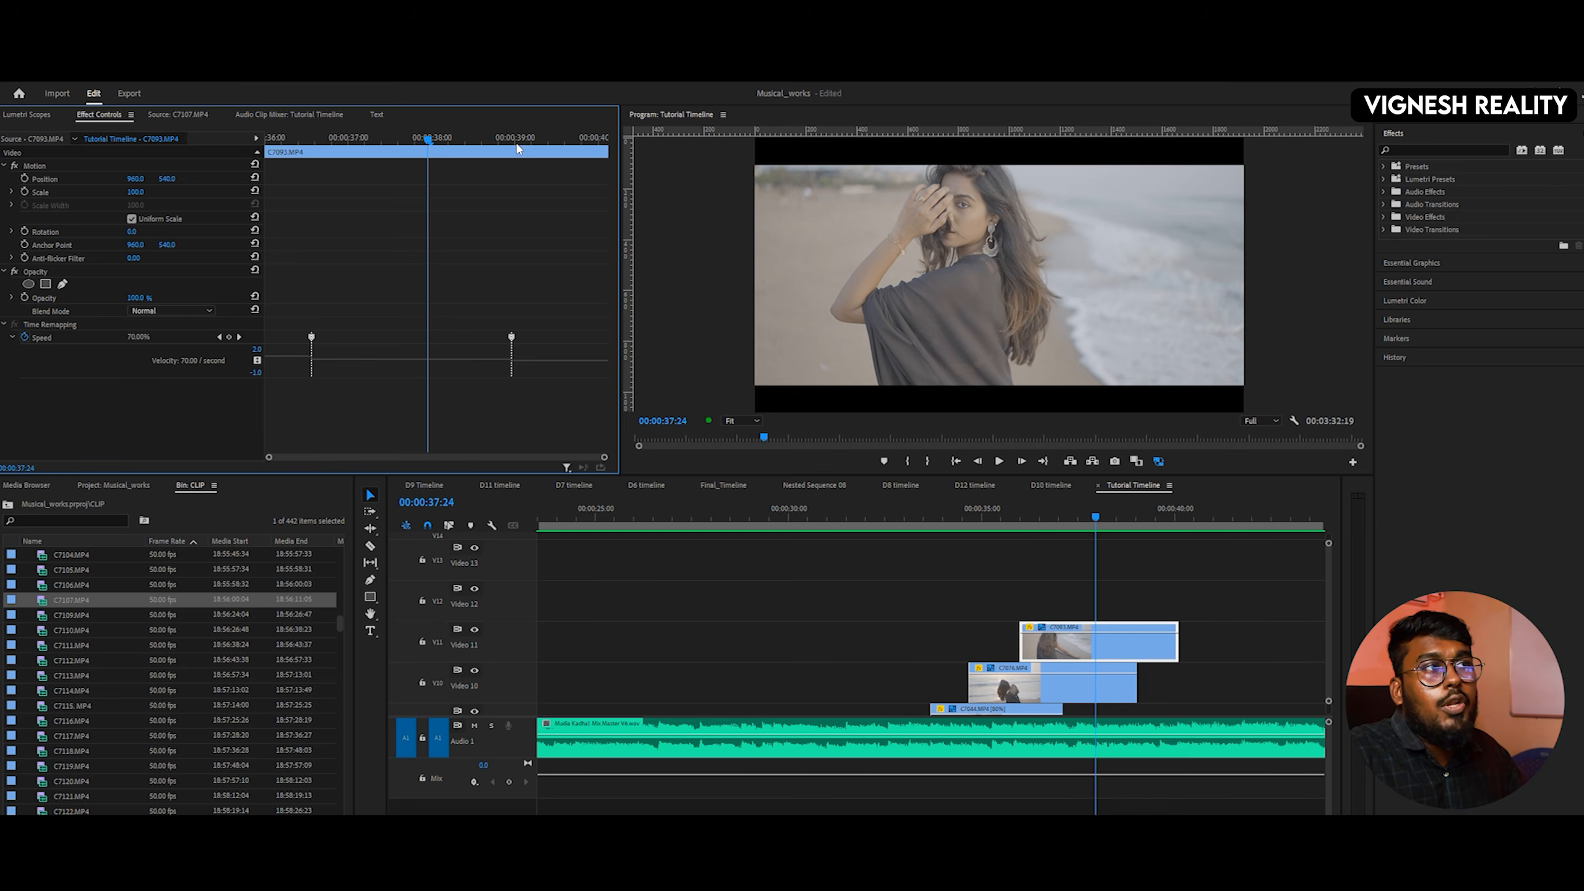
{"action": "left_click_drag", "start_coordinate": [492, 140], "coordinate": [526, 146]}
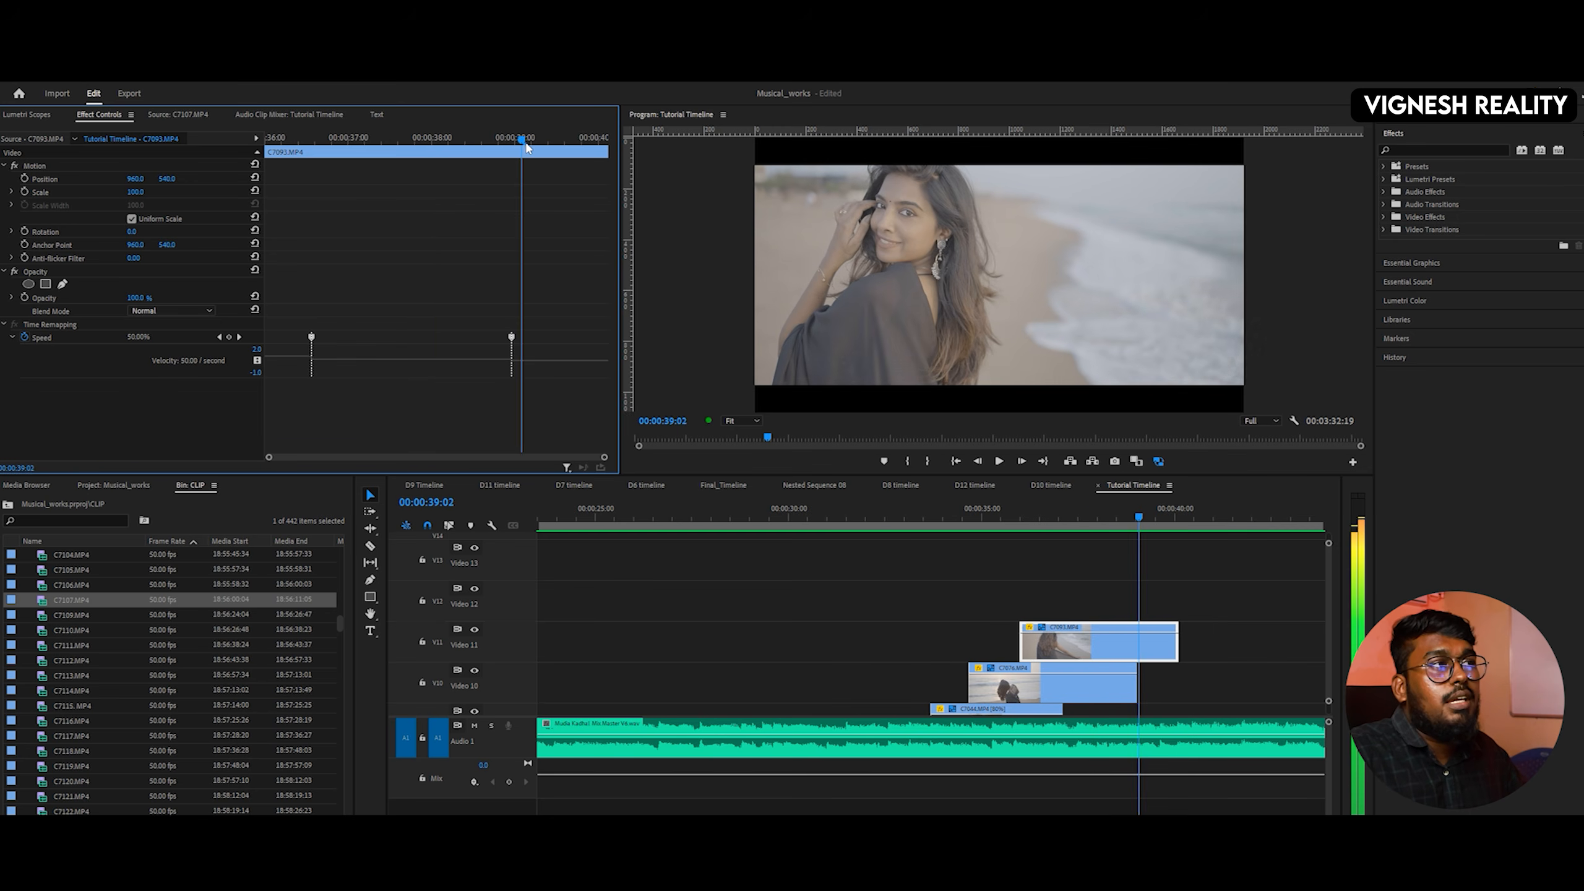
{"action": "key", "text": "space"}
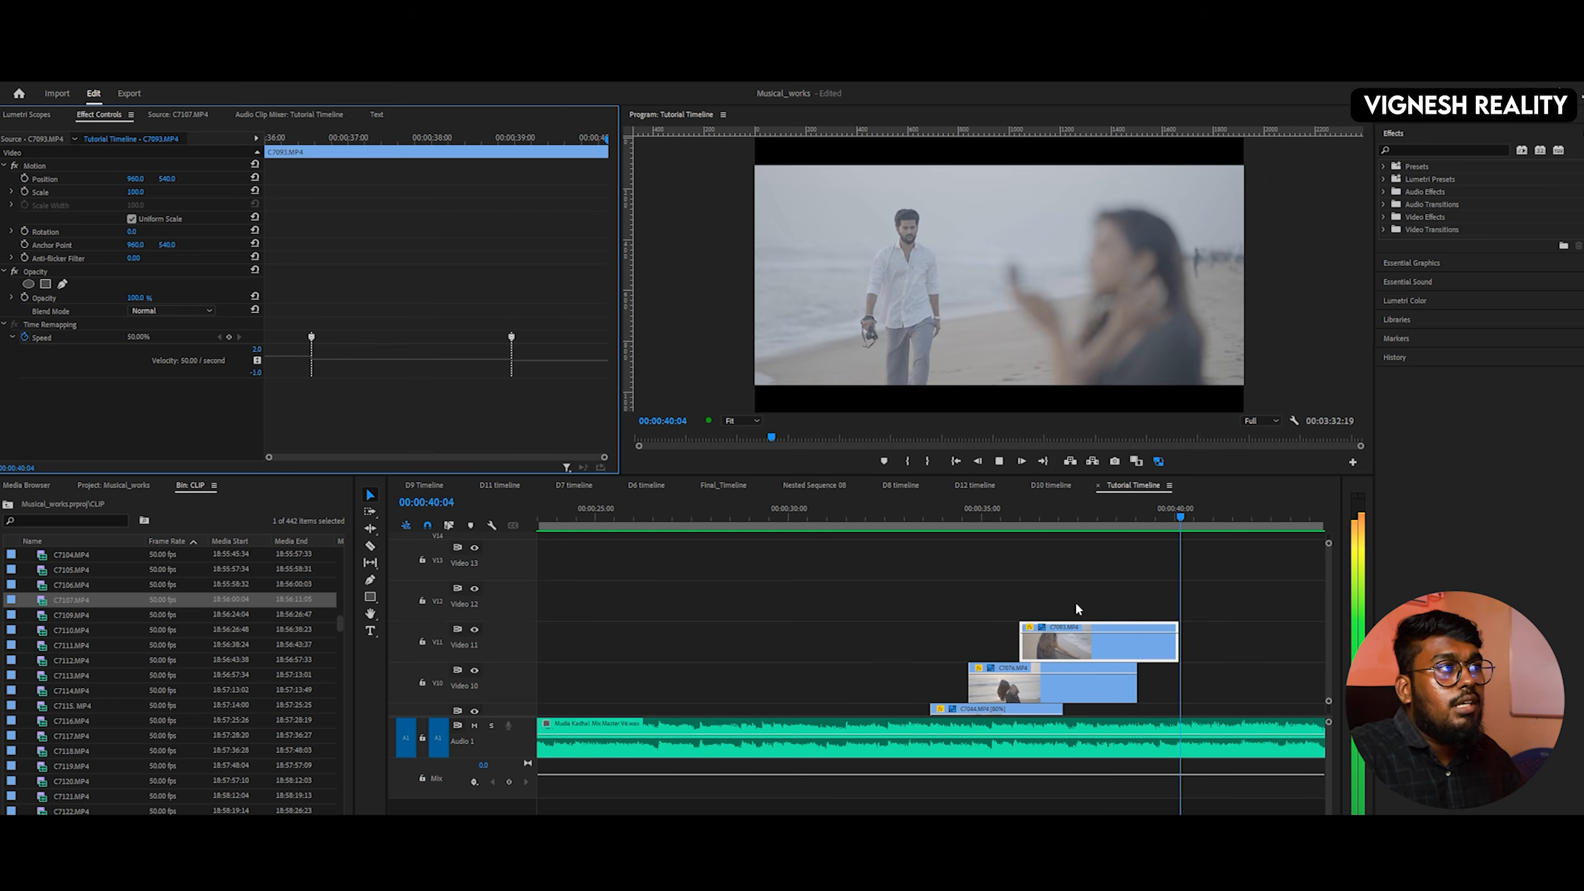
{"action": "key", "text": "space"}
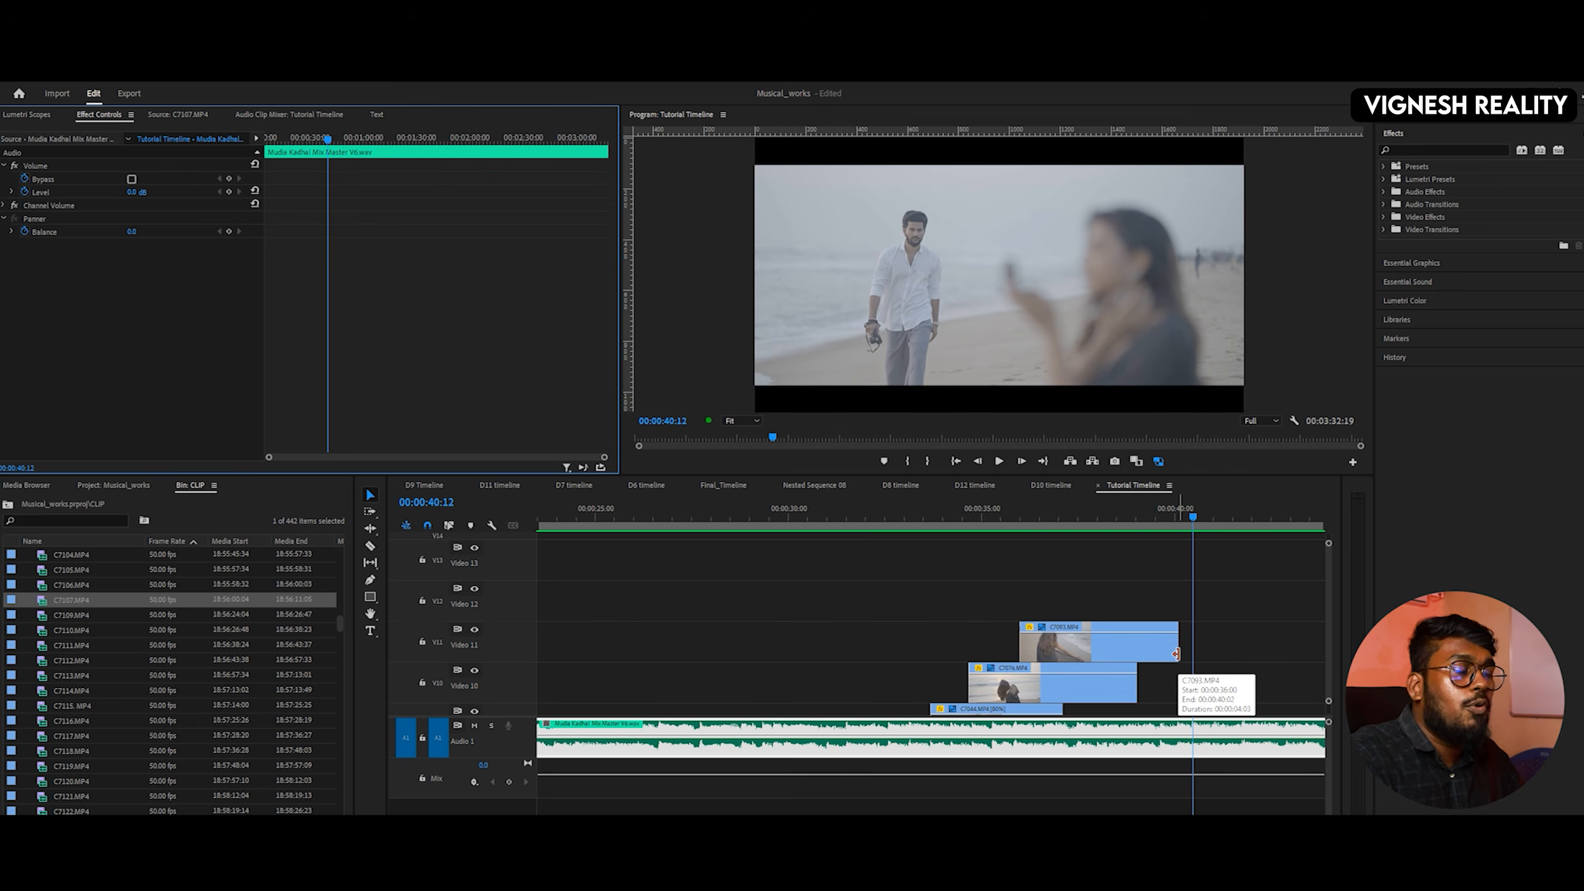
- Try extending the end of C7093.MP4 with a cross dissolve into the couple's shot, play it, and undo both edits
{"action": "left_click_drag", "start_coordinate": [1176, 653], "coordinate": [1224, 655]}
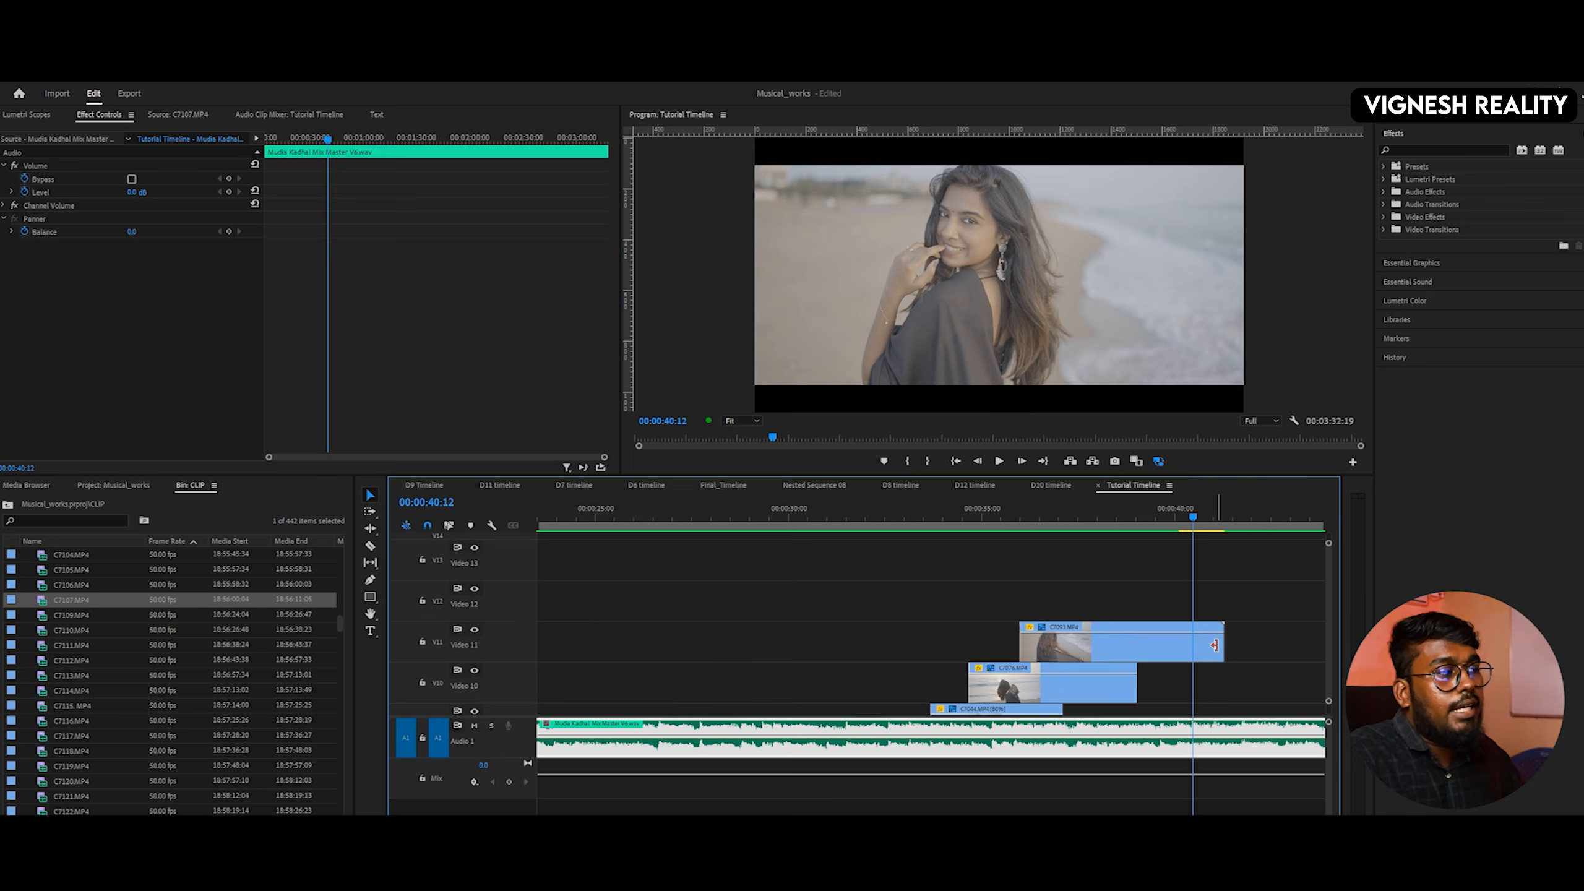
{"action": "right_click", "coordinate": [1220, 646]}
{"action": "left_click", "coordinate": [1254, 729]}
{"action": "mouse_move", "coordinate": [1196, 519]}
{"action": "left_mouse_down"}
{"action": "mouse_move", "coordinate": [1218, 508]}
{"action": "mouse_move", "coordinate": [1194, 512]}
{"action": "left_mouse_up"}
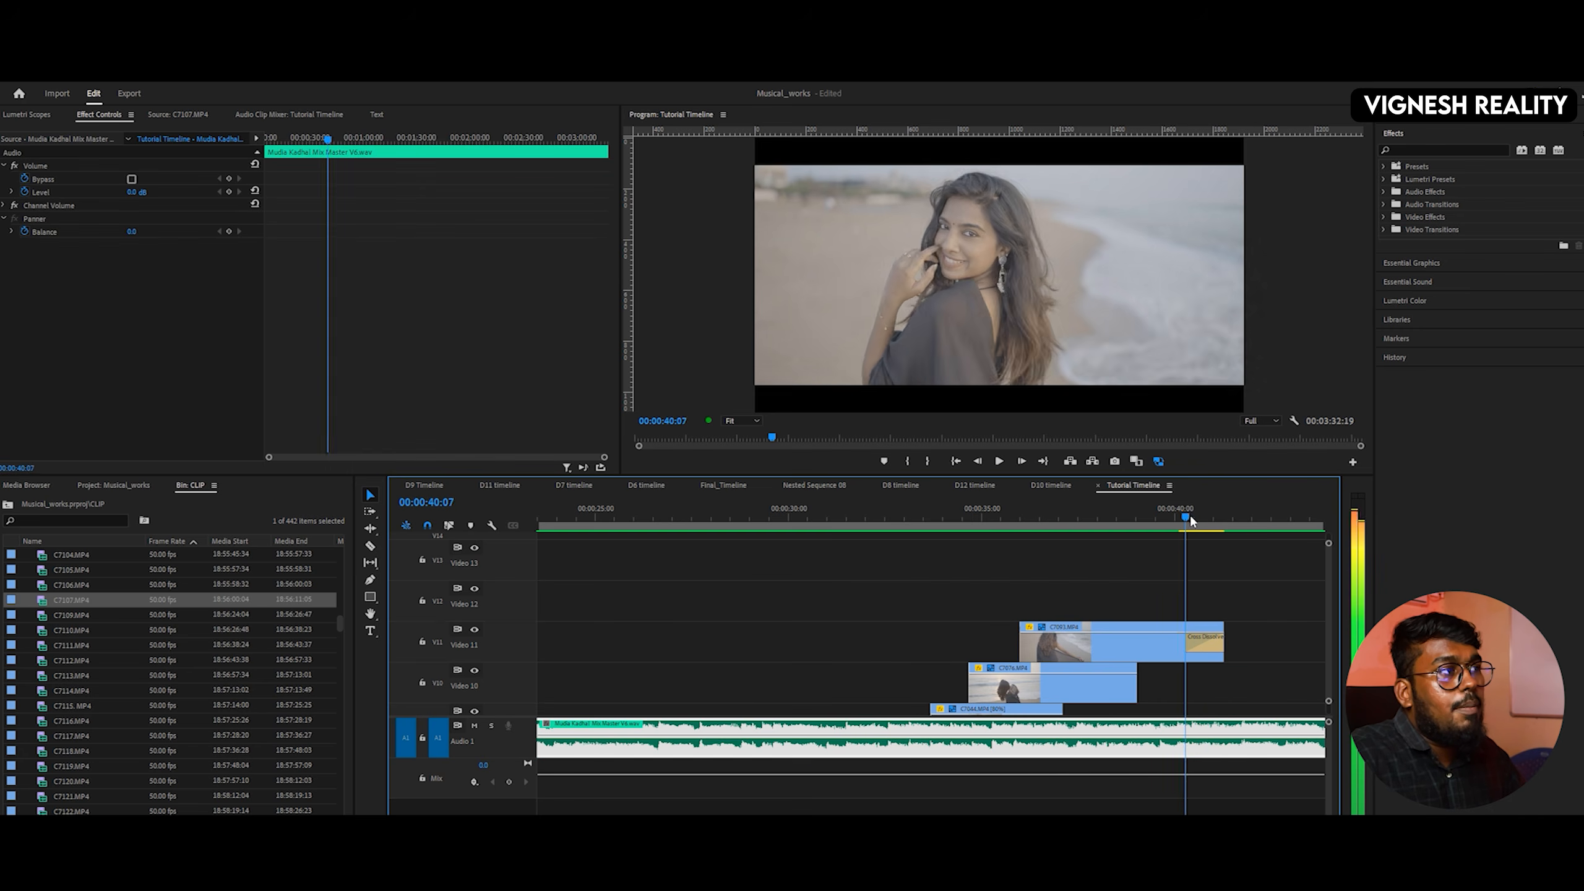
{"action": "key", "text": "space"}
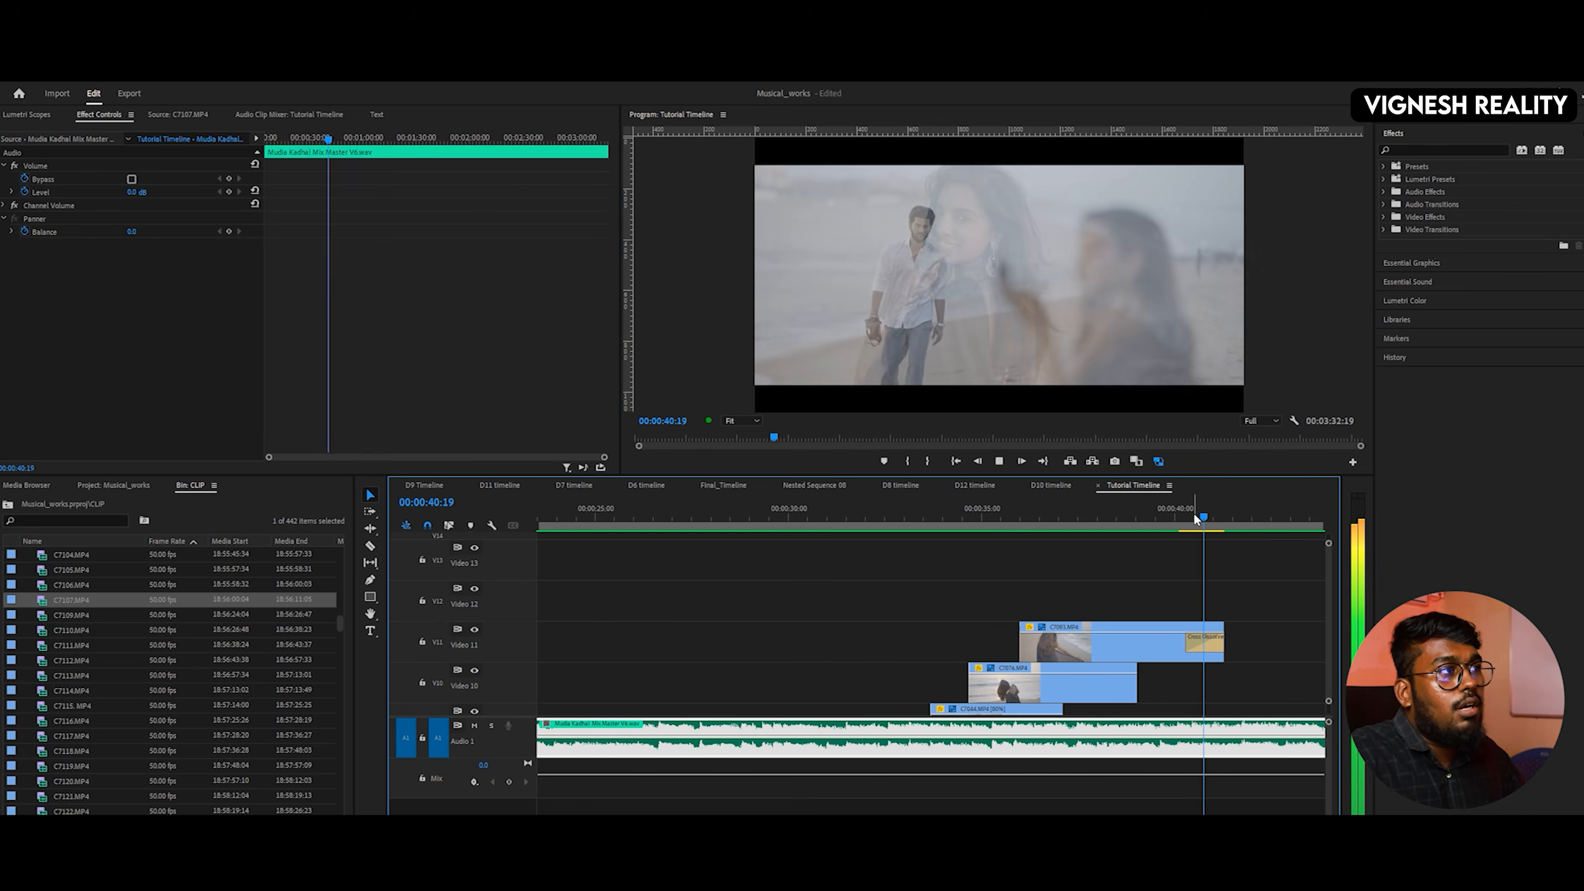
{"action": "key", "text": "space"}
{"action": "key", "text": "ctrl+z"}
{"action": "key", "text": "ctrl+z"}
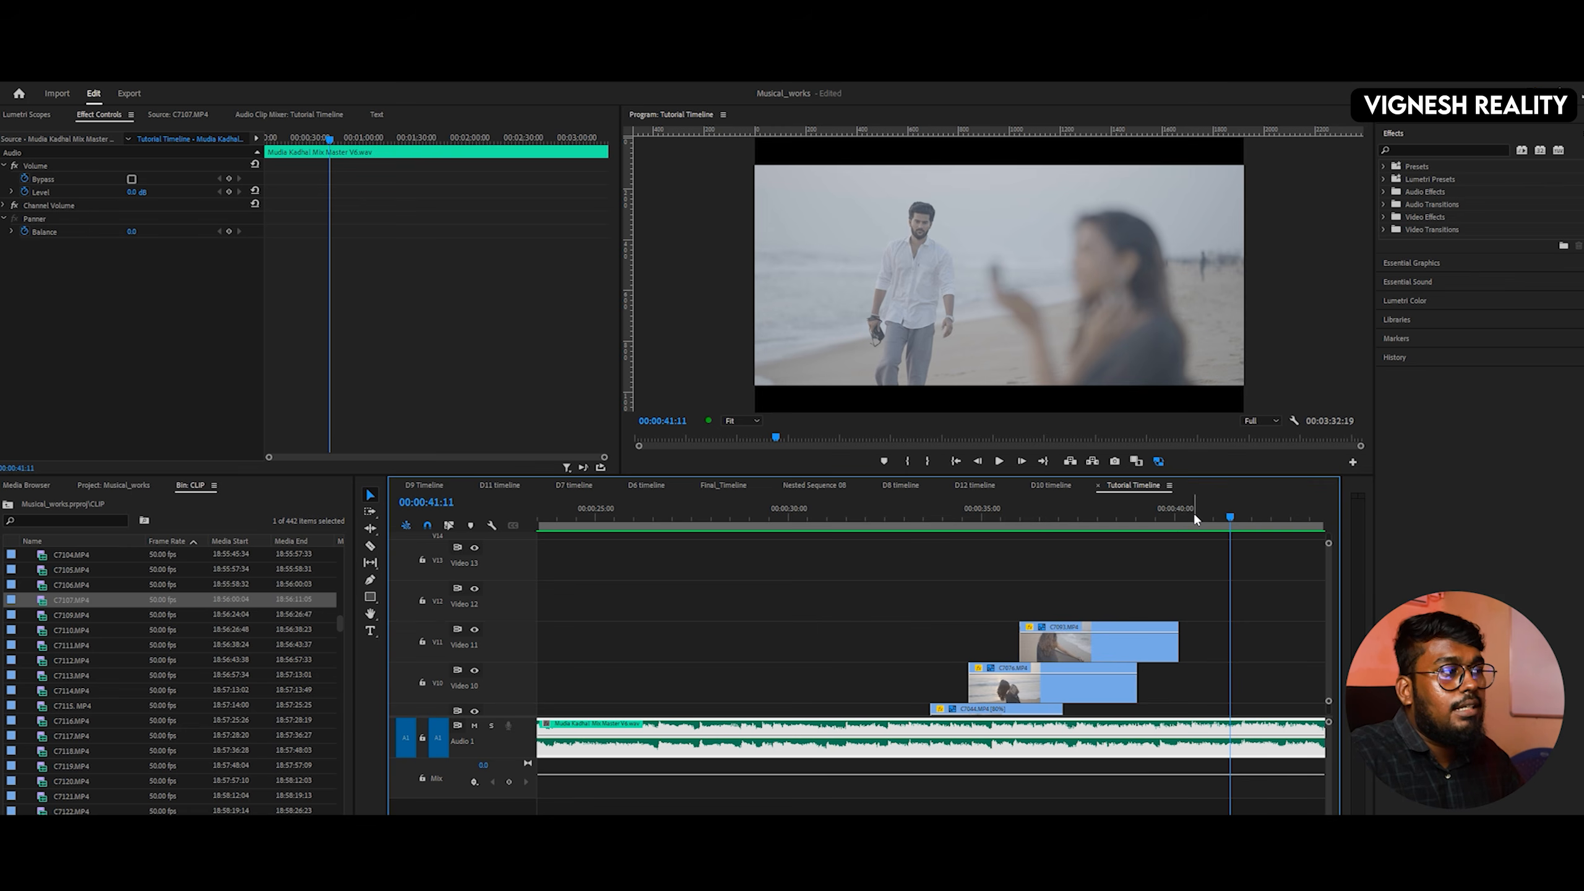
- Replay the straight cut from C7093.MP4 to the couple's shot, from 00:00:39:18 to 00:00:40:12
{"action": "left_click_drag", "start_coordinate": [1194, 516], "coordinate": [1167, 519]}
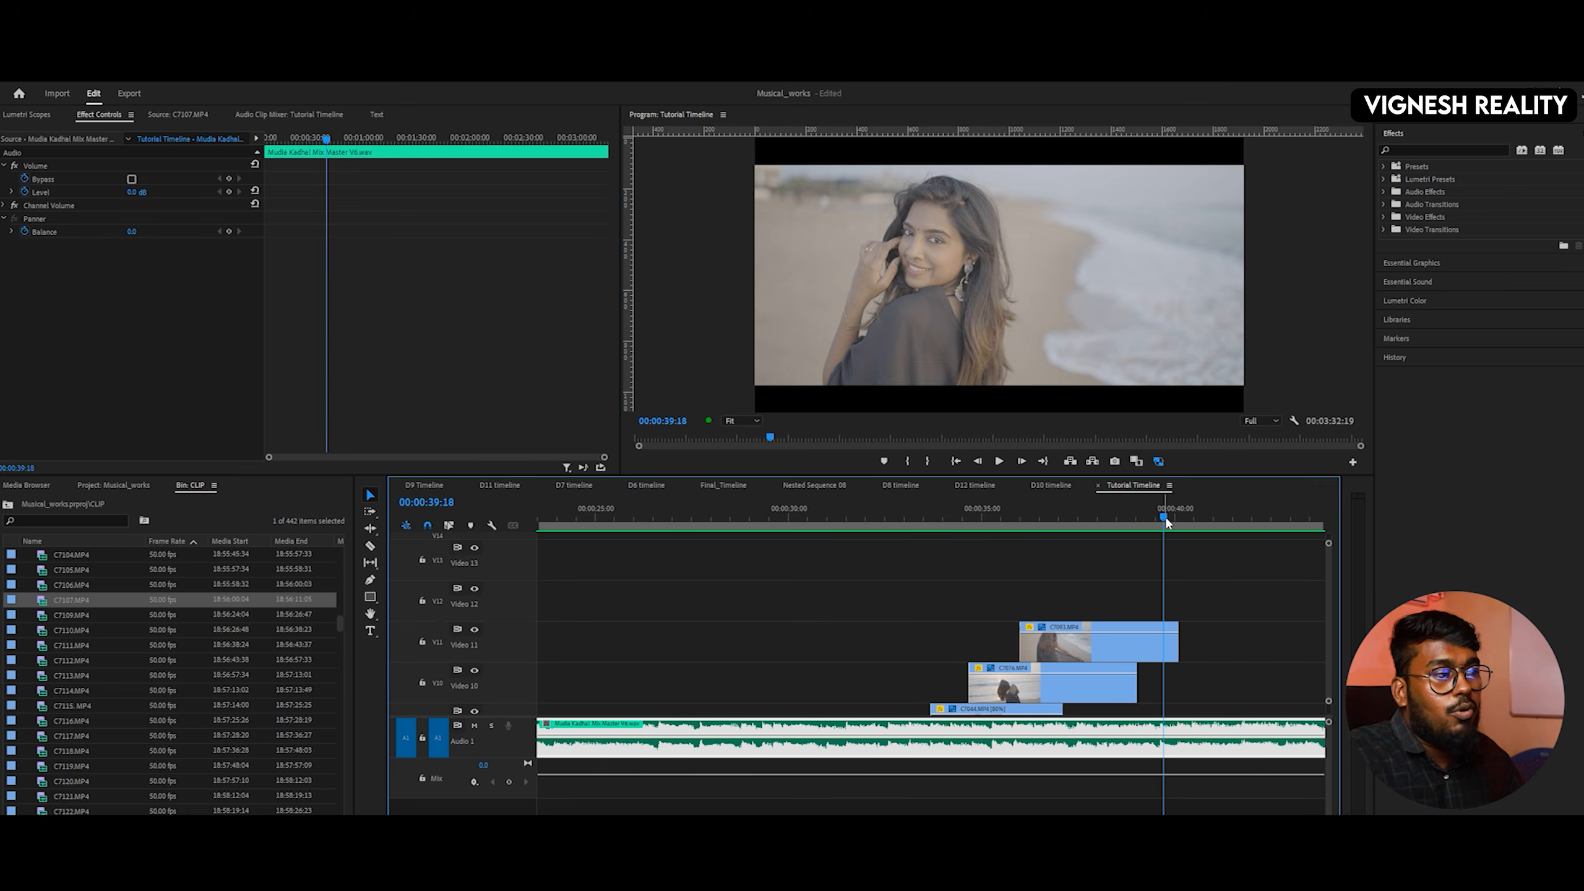
{"action": "key", "text": "space"}
{"action": "key", "text": "space"}
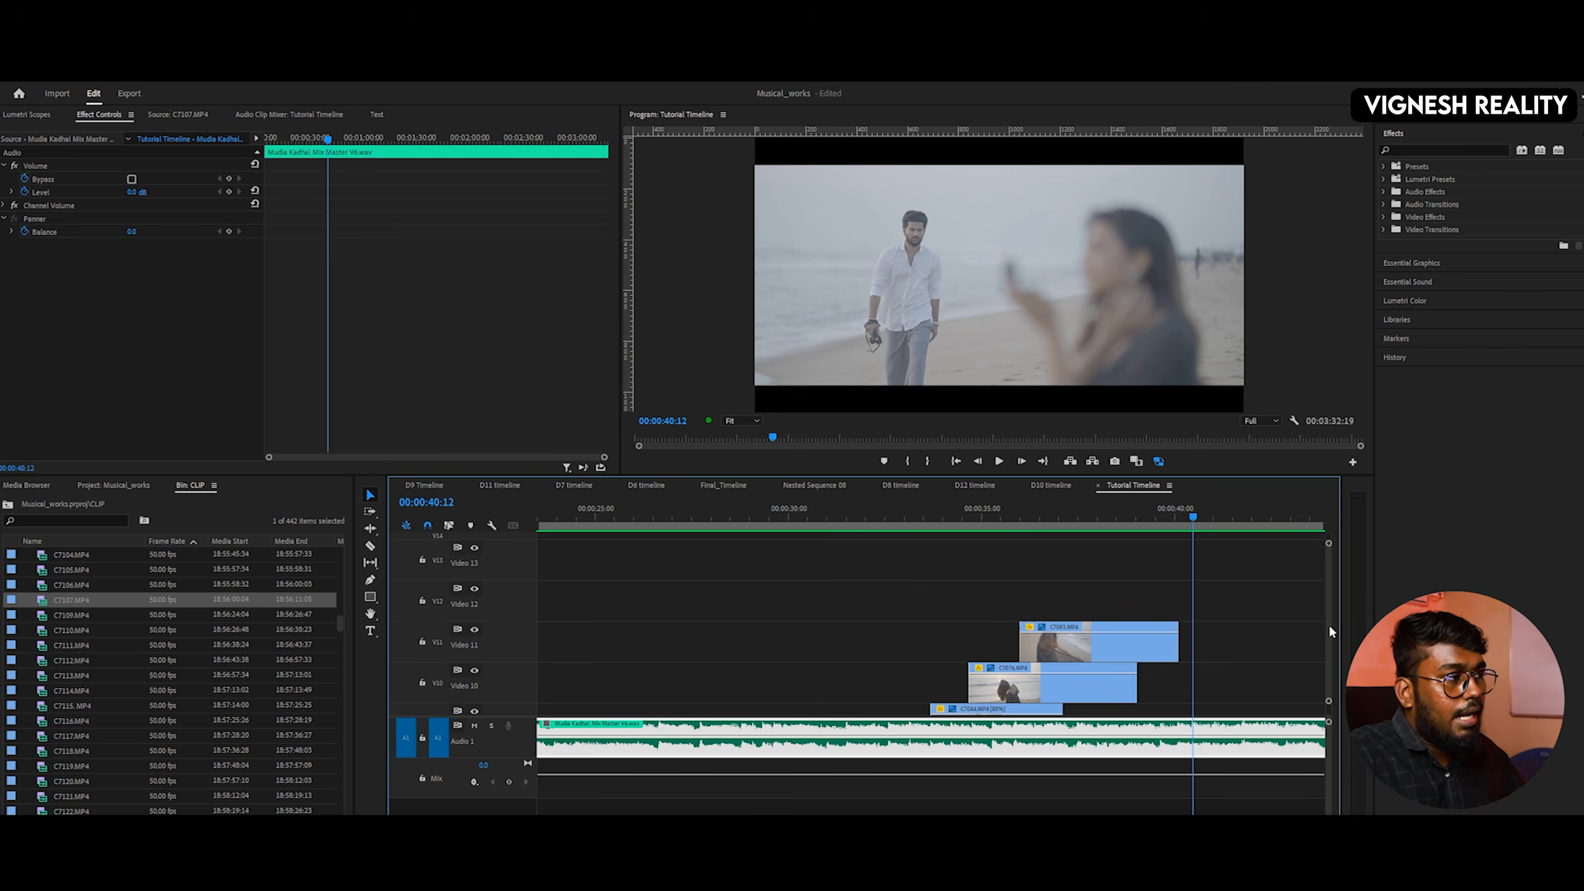
- Inspect the speed keyframes of C7063.MP4 on Video 8 and play from 00:00:39:06 to its first keyframe at 00:00:40:07
{"action": "scroll", "coordinate": [1329, 624], "scroll_direction": "down", "scroll_amount": 3}
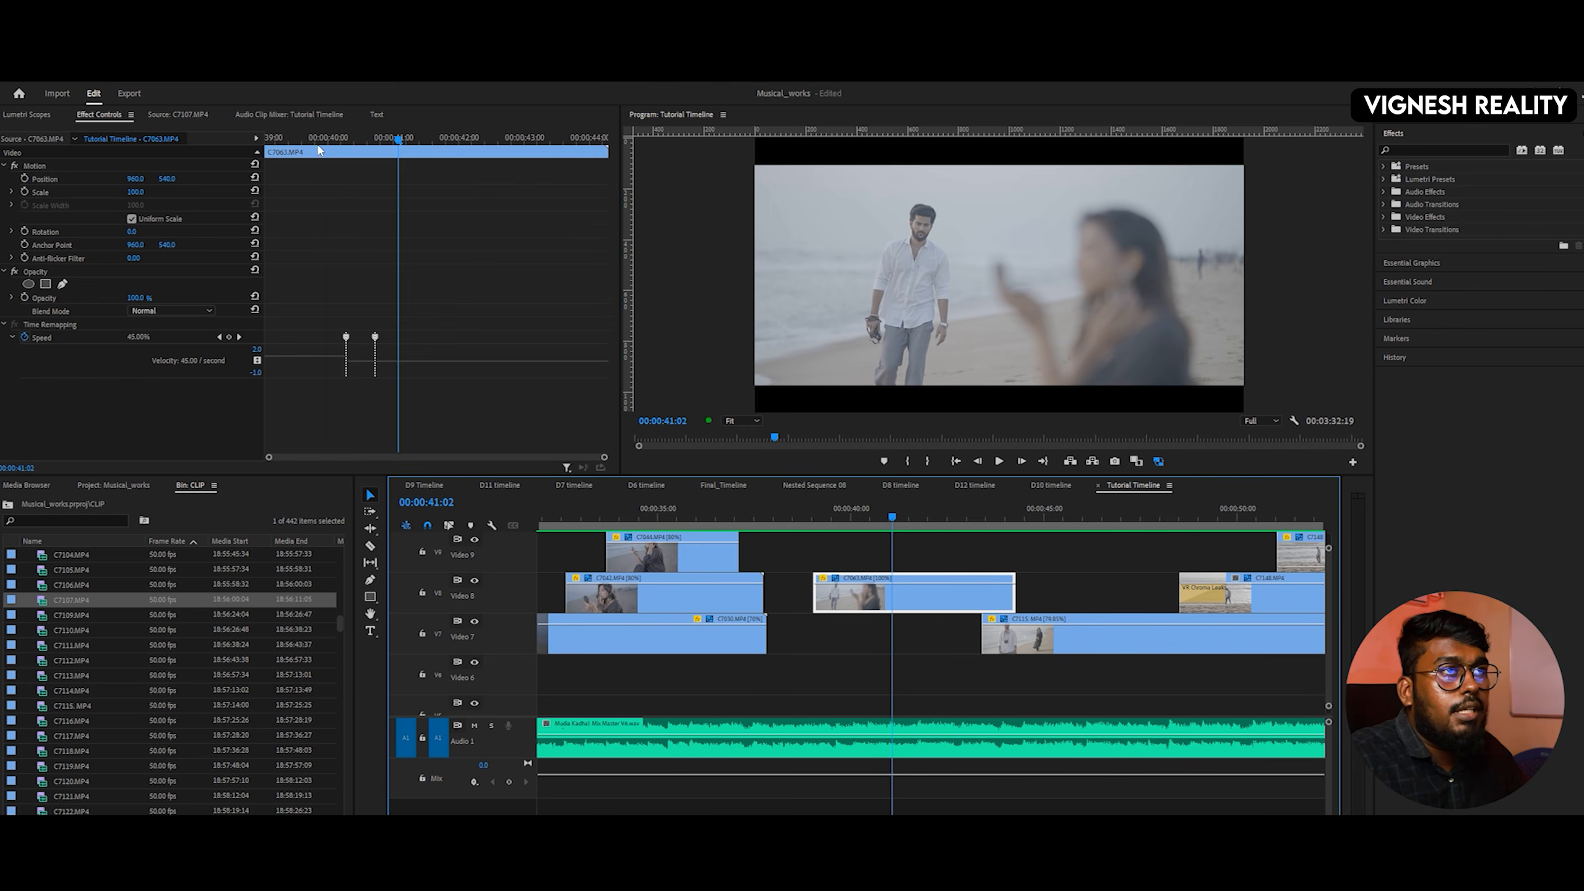
{"action": "left_click", "coordinate": [322, 146]}
{"action": "left_click_drag", "start_coordinate": [294, 147], "coordinate": [279, 142]}
{"action": "key", "text": "space"}
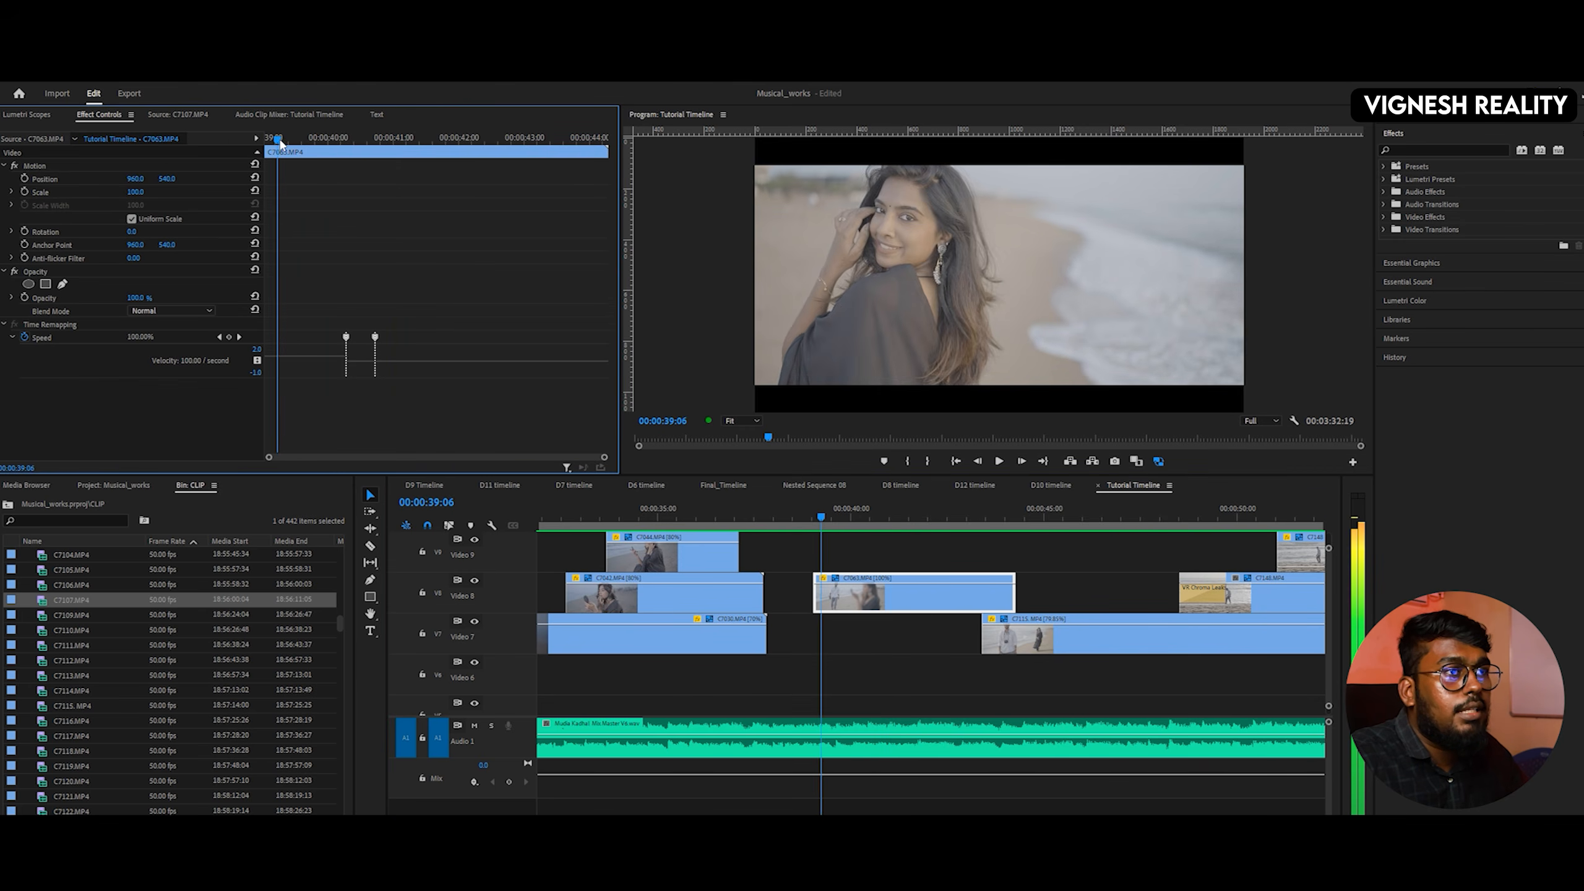
{"action": "key", "text": "space"}
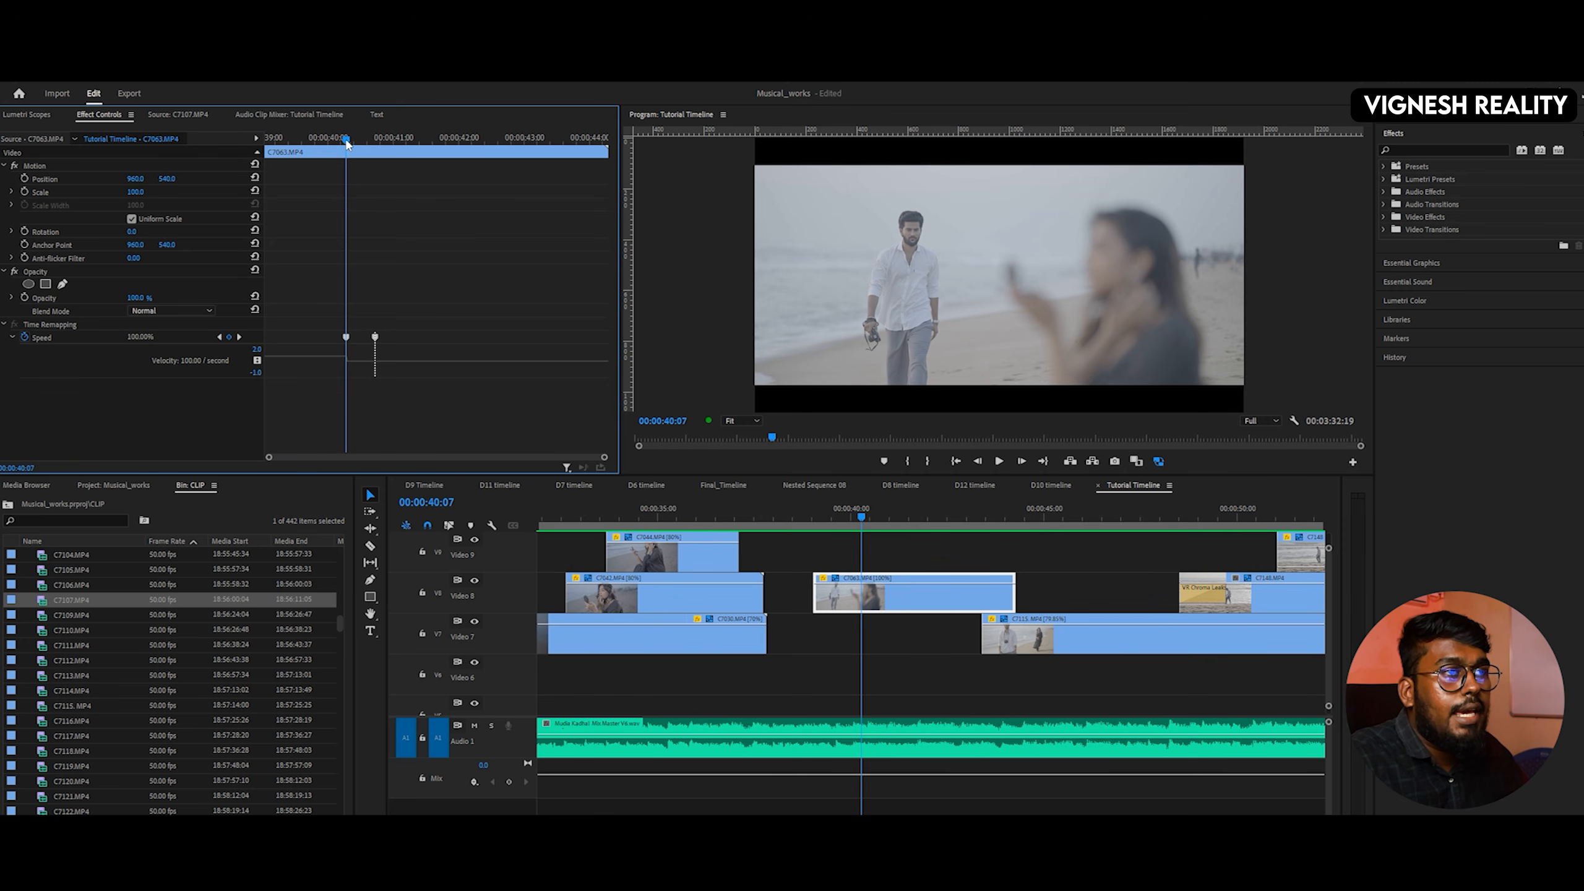
- Scrub back through the end of C7093.MP4 and play from the start of C7063.MP4 past the cut to 00:00:40:11
{"action": "left_click_drag", "start_coordinate": [346, 144], "coordinate": [303, 142]}
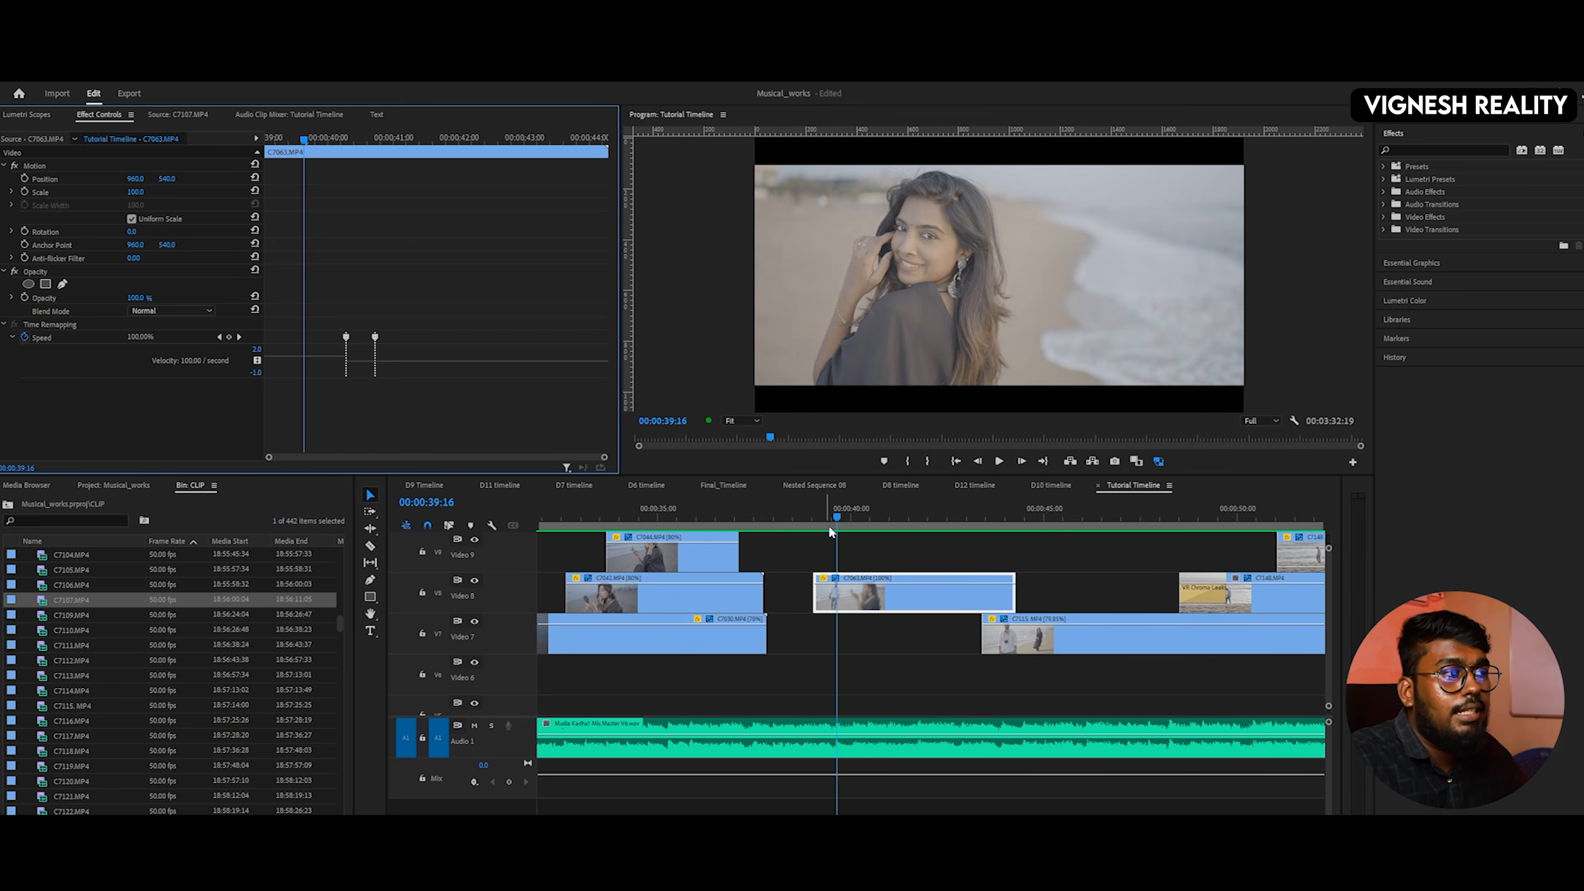
{"action": "left_click", "coordinate": [792, 516]}
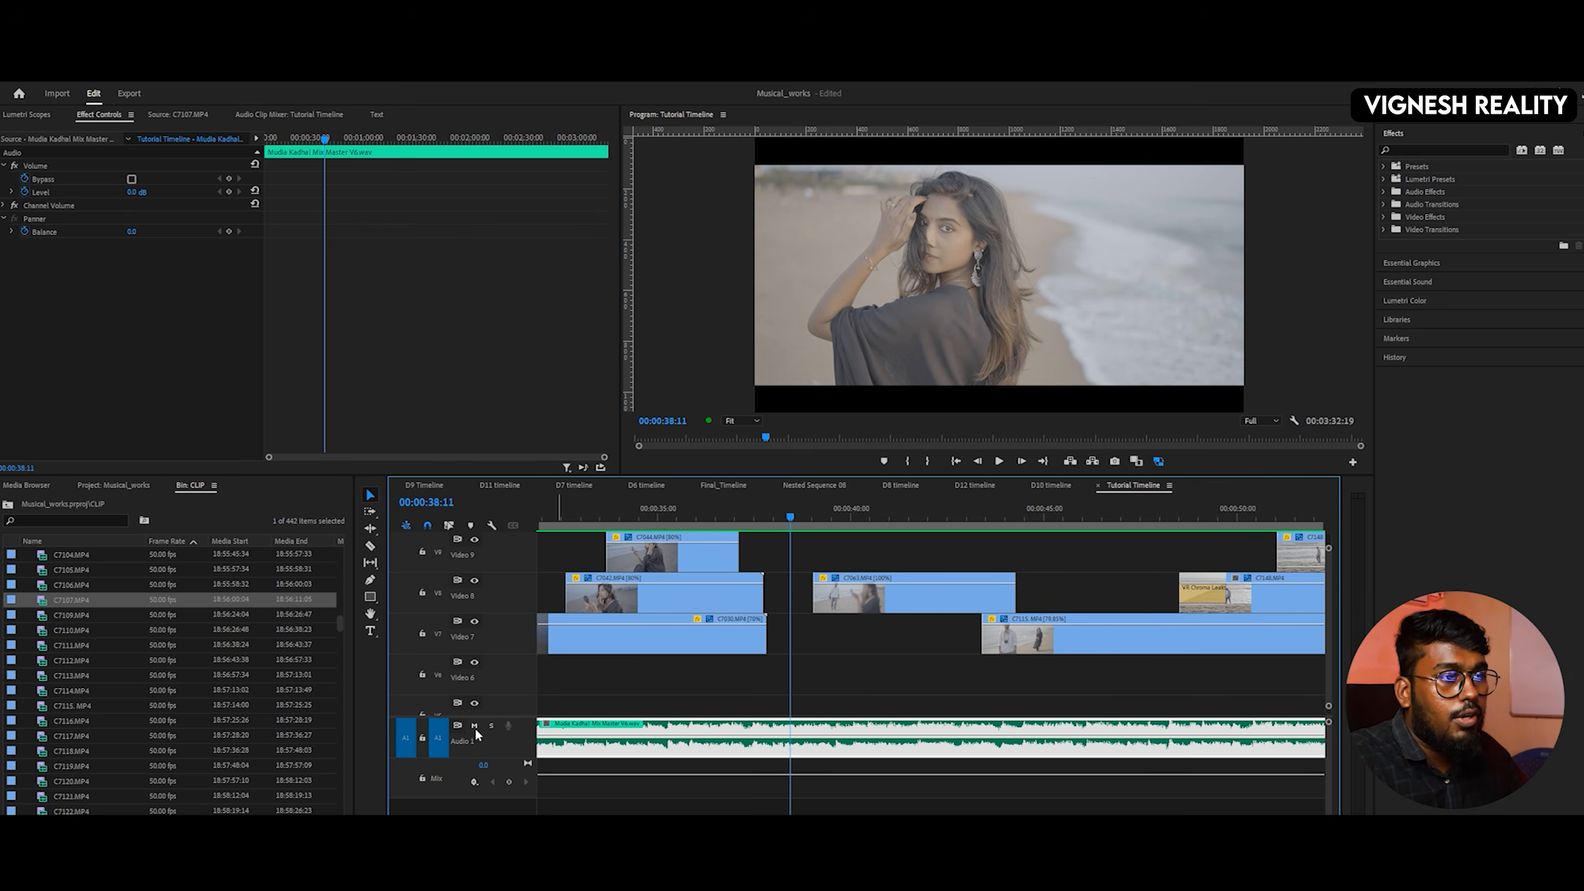
{"action": "left_click_drag", "start_coordinate": [787, 517], "coordinate": [814, 517]}
{"action": "left_click", "coordinate": [831, 593]}
{"action": "left_click", "coordinate": [831, 597]}
{"action": "key", "text": "space"}
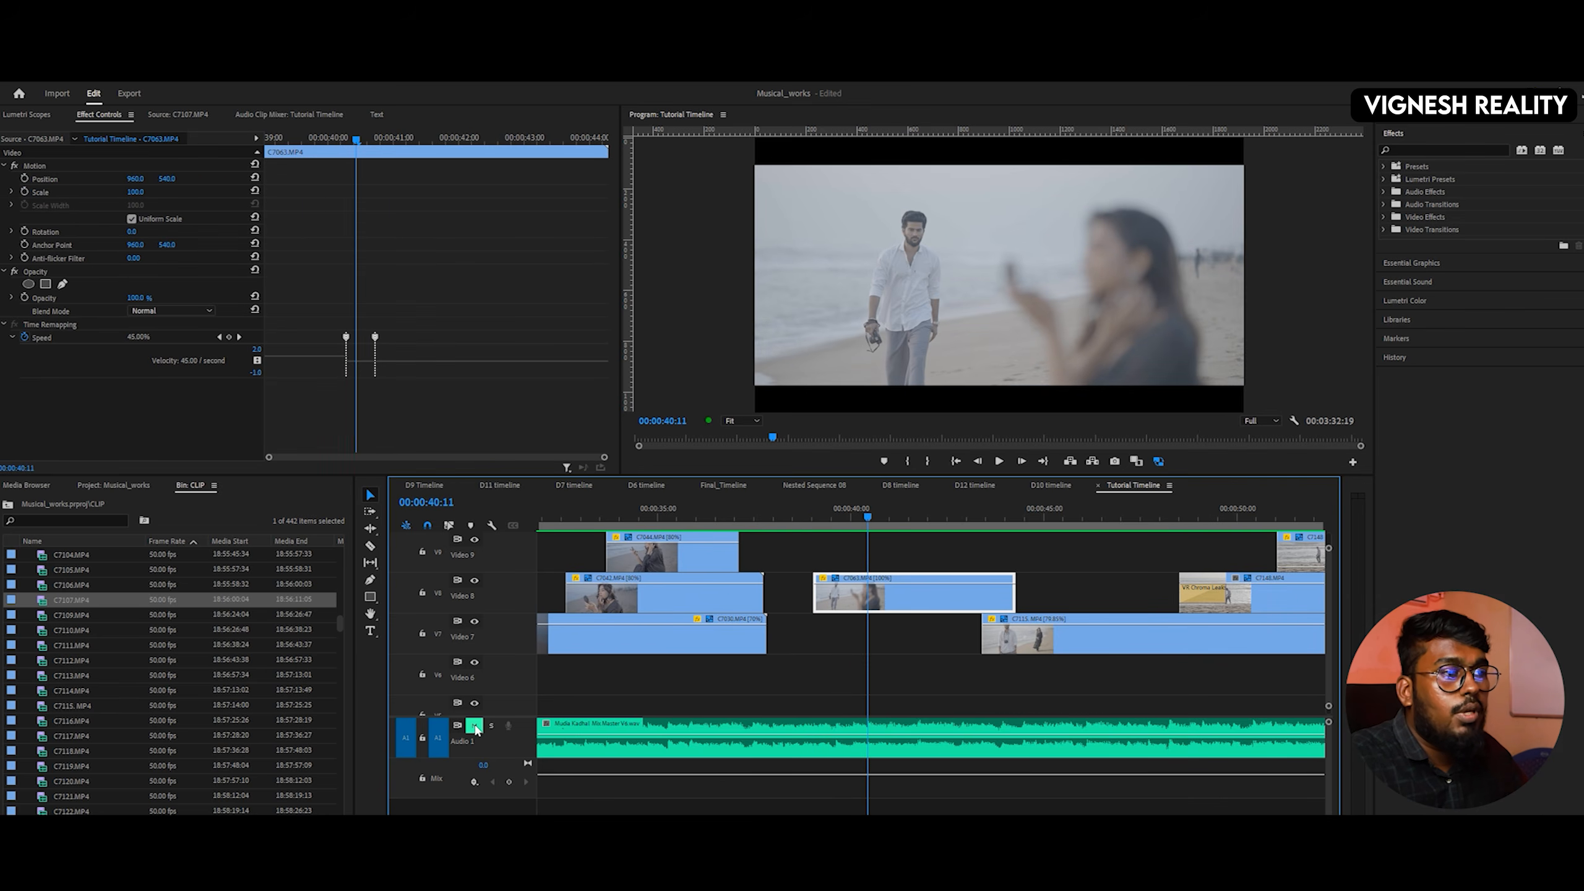
- Play the cut into the couple's shot against the music from 00:00:38:22 to 00:00:44:18, and return to 00:00:39:00
{"action": "left_click_drag", "start_coordinate": [840, 518], "coordinate": [809, 526]}
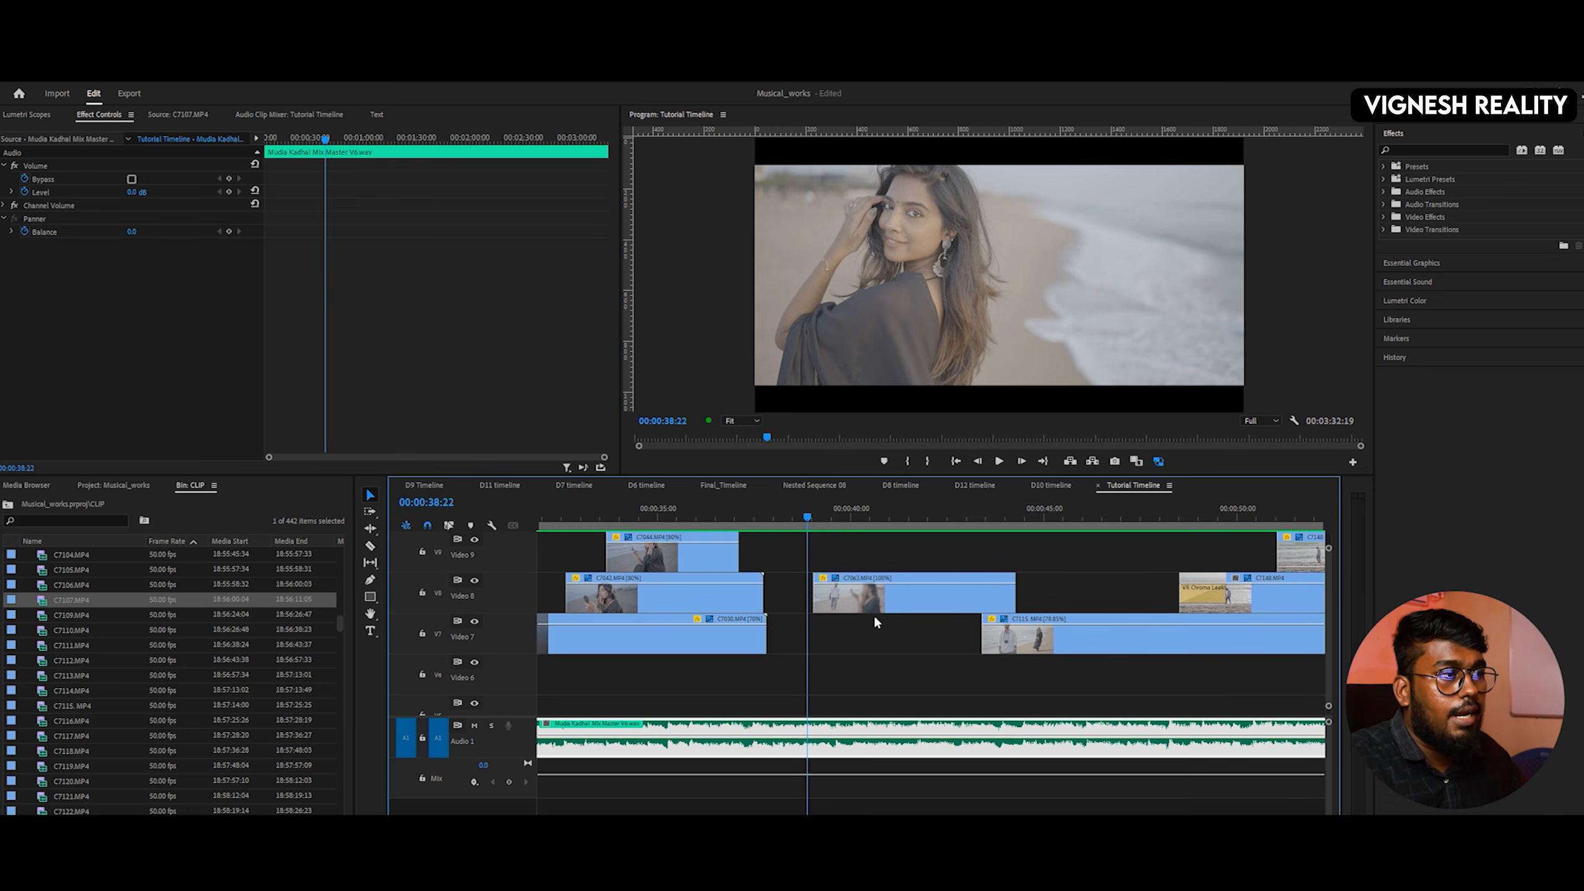
{"action": "key", "text": "space"}
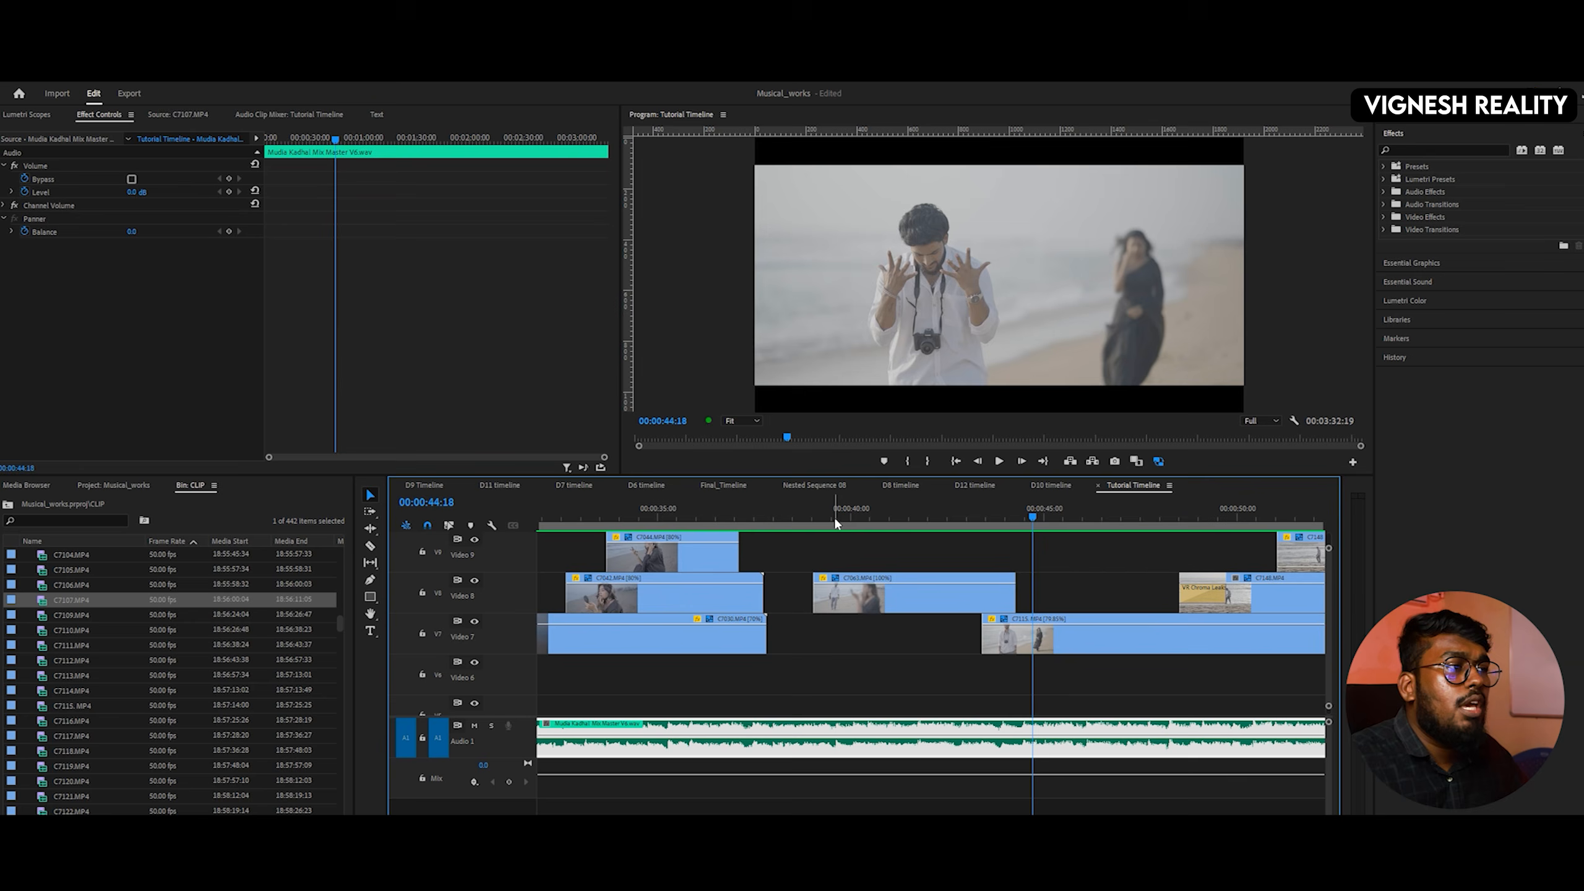
{"action": "left_click_drag", "start_coordinate": [835, 517], "coordinate": [812, 518]}
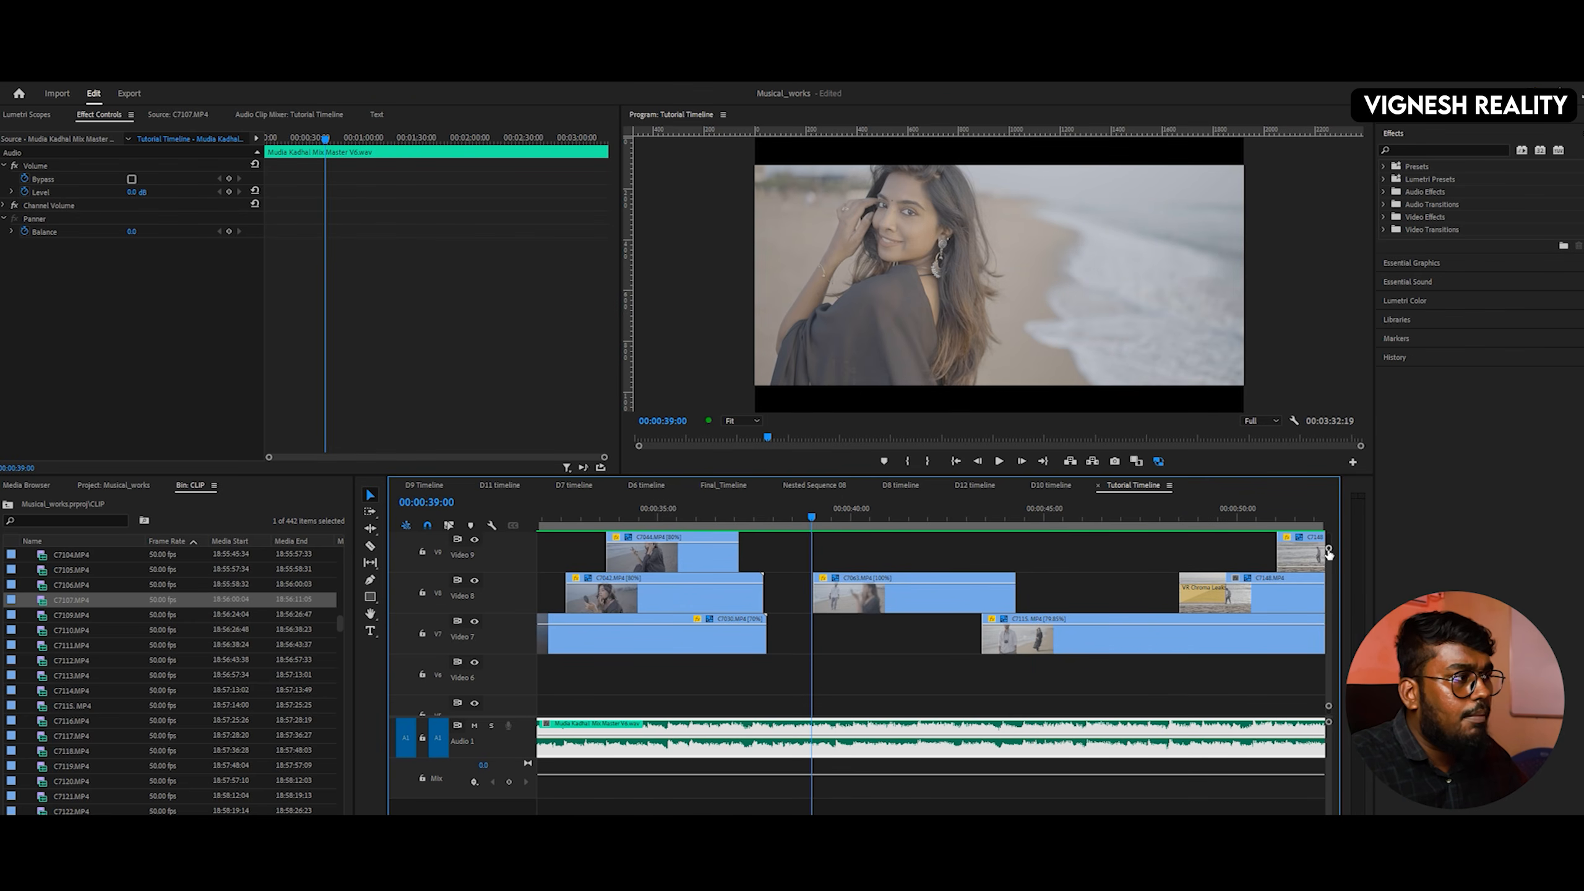
- Try trimming the end of C7093.MP4 back to 00:00:39:00, and play the earlier cut into C7063.MP4
{"action": "left_click_drag", "start_coordinate": [1328, 551], "coordinate": [1328, 543]}
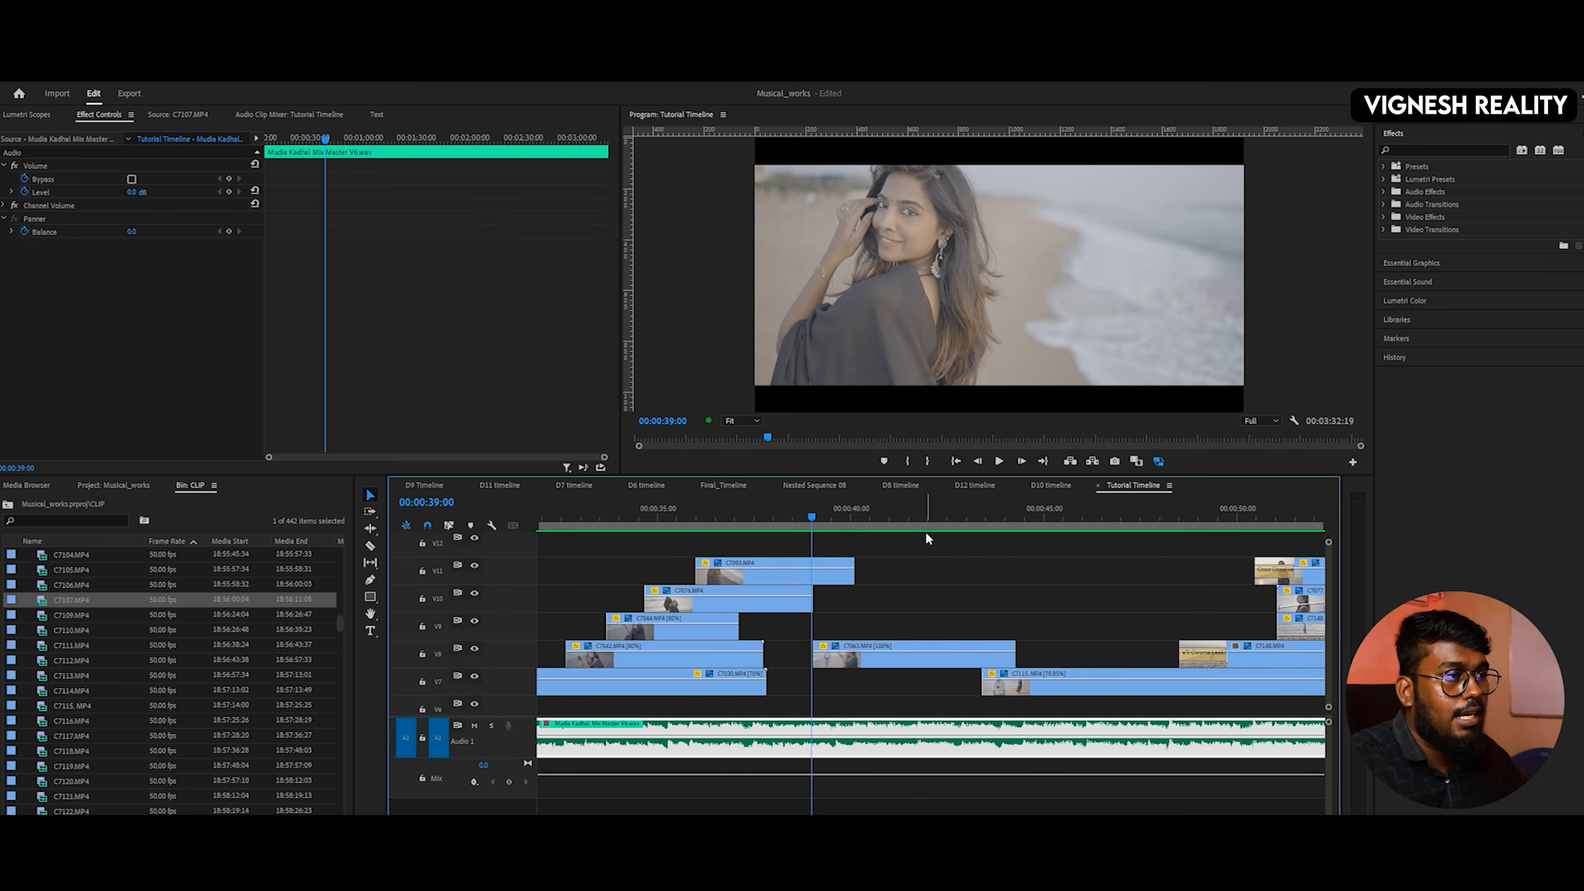
{"action": "left_click_drag", "start_coordinate": [858, 576], "coordinate": [813, 577]}
{"action": "left_click", "coordinate": [801, 518]}
{"action": "left_click_drag", "start_coordinate": [801, 517], "coordinate": [796, 516]}
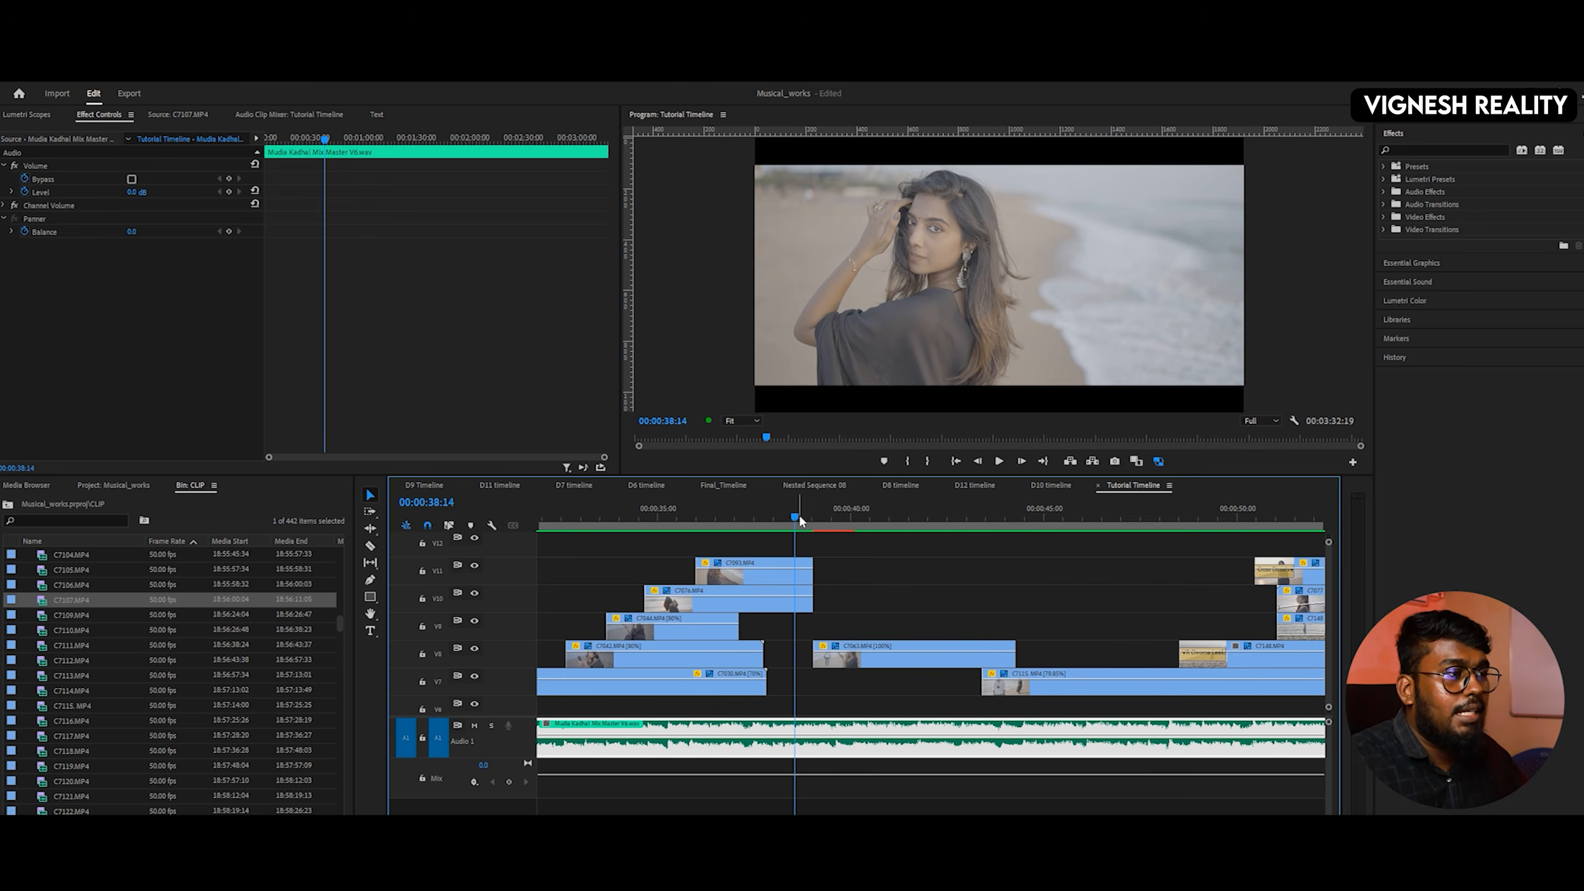
{"action": "left_click", "coordinate": [828, 667]}
{"action": "key", "text": "space"}
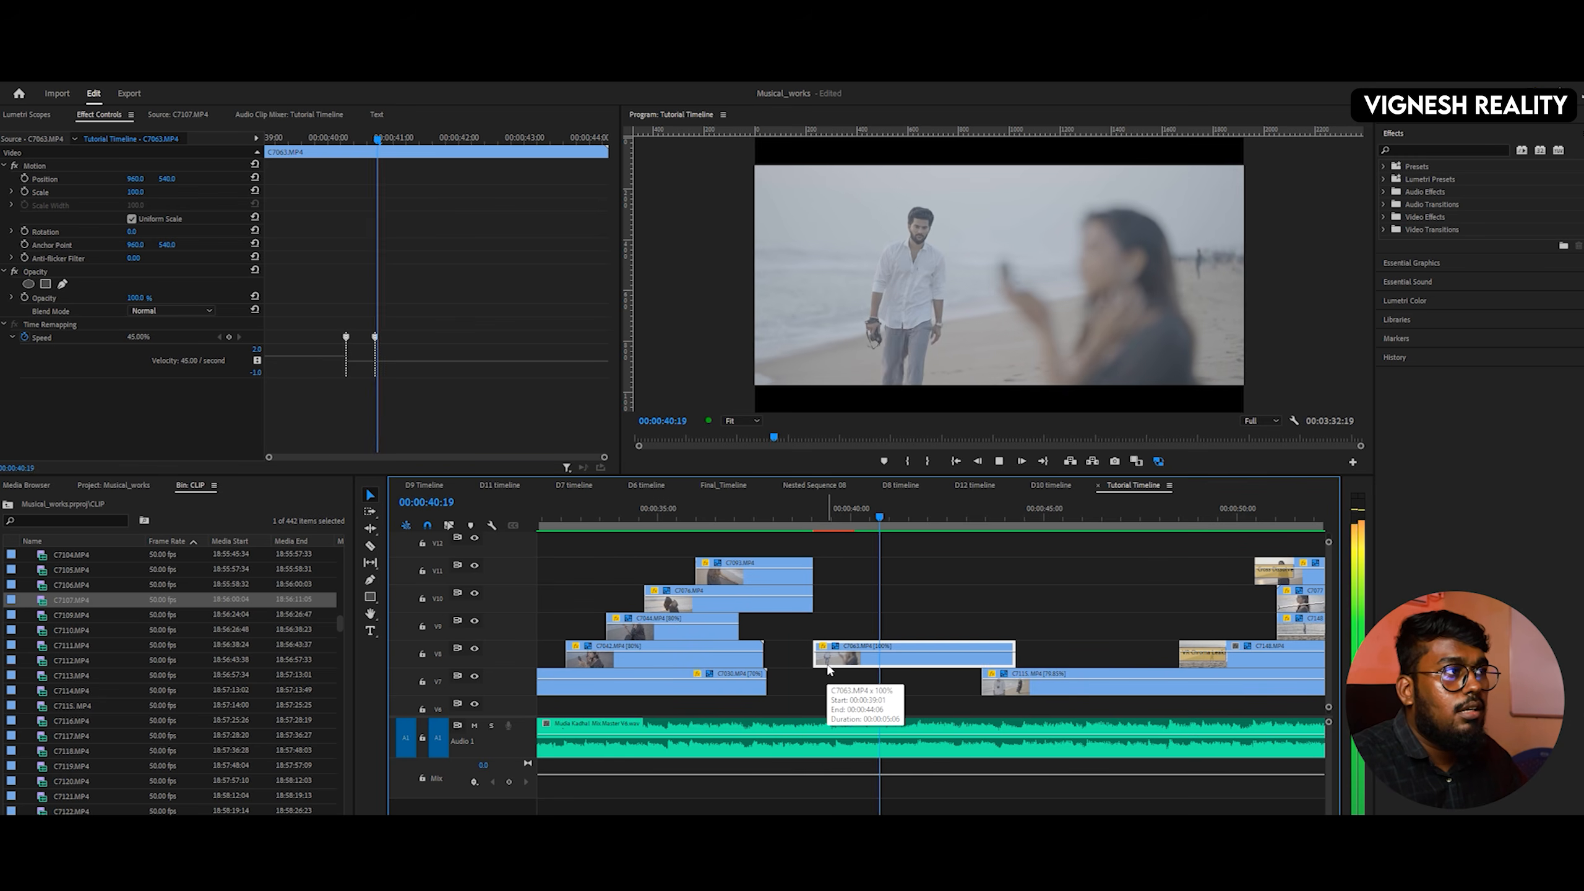
{"action": "left_click", "coordinate": [819, 518]}
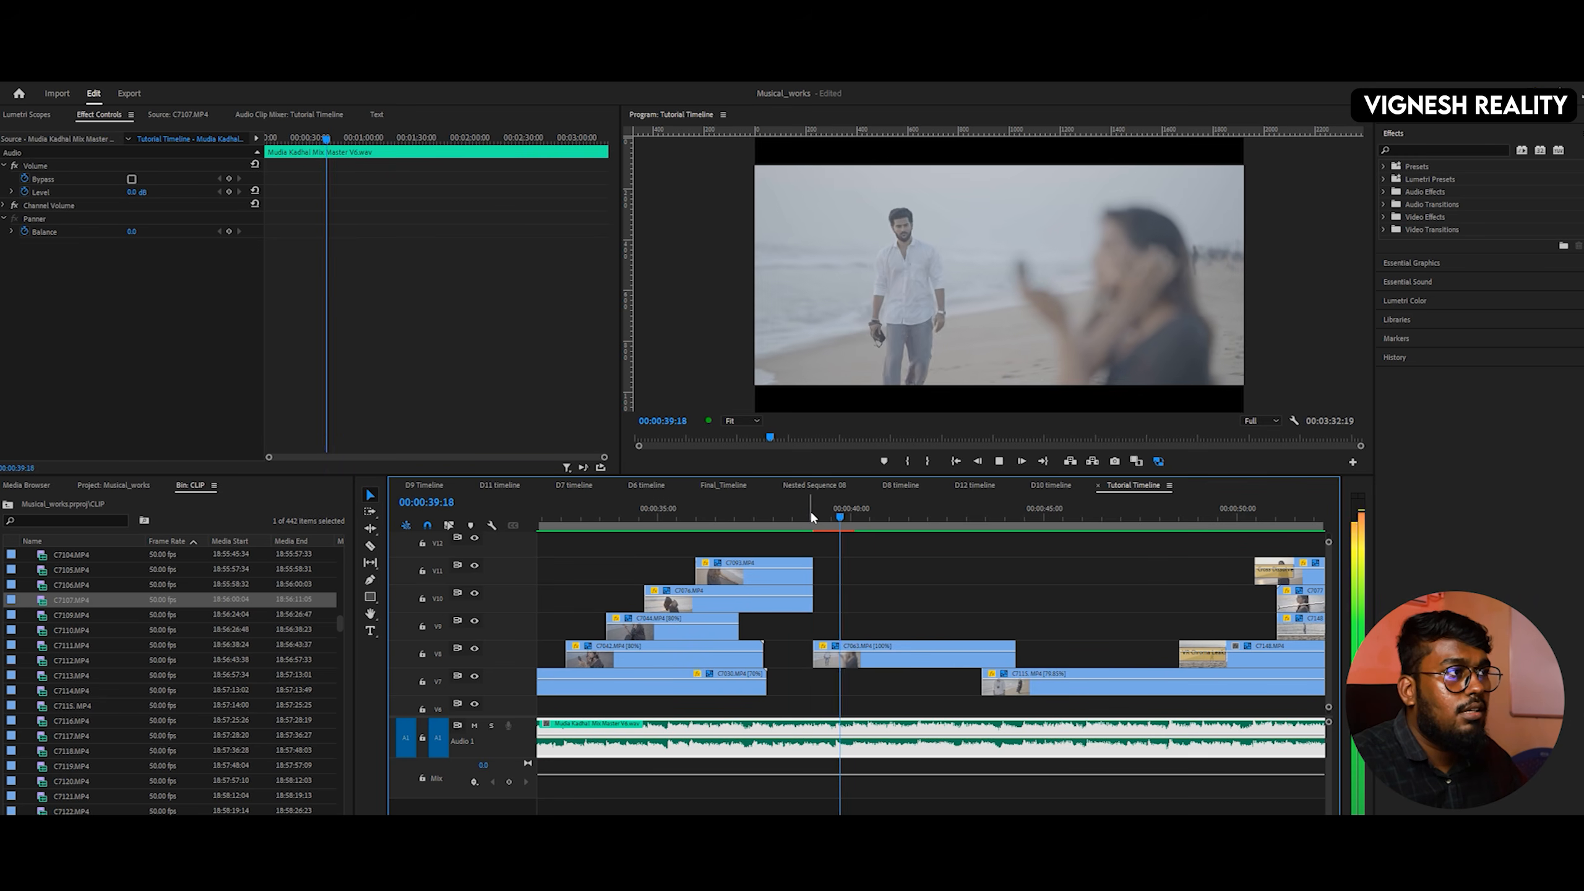
{"action": "left_click", "coordinate": [823, 516]}
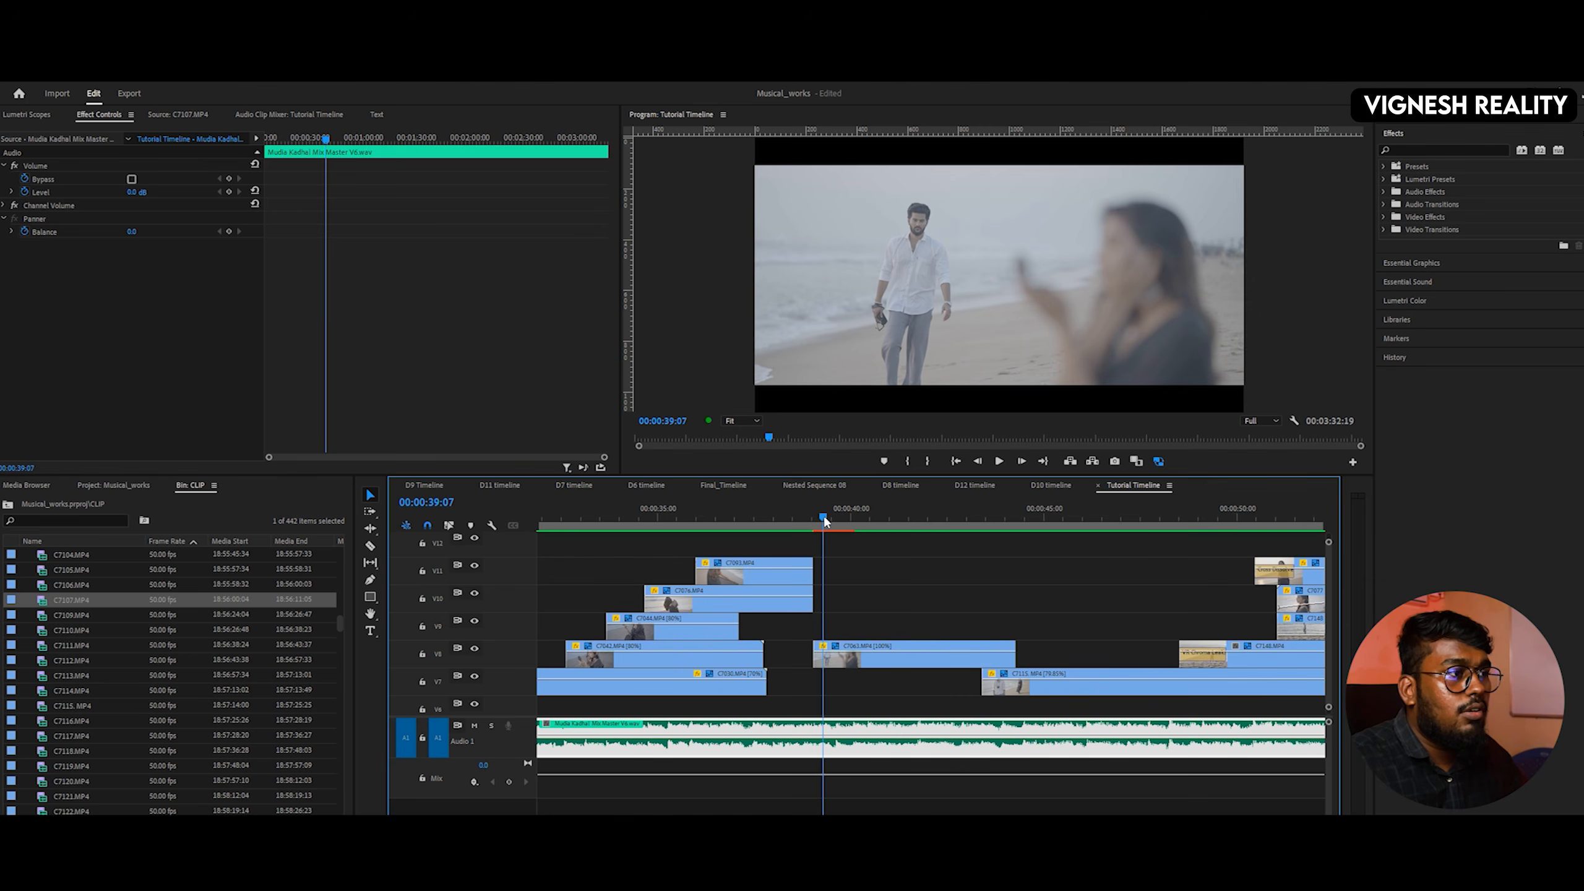
- Try slowing the opening section of C7063.MP4 to 92%, play the cut, and undo the speed change and the C7093.MP4 trim
{"action": "left_click", "coordinate": [834, 663]}
{"action": "left_click_drag", "start_coordinate": [287, 366], "coordinate": [288, 370]}
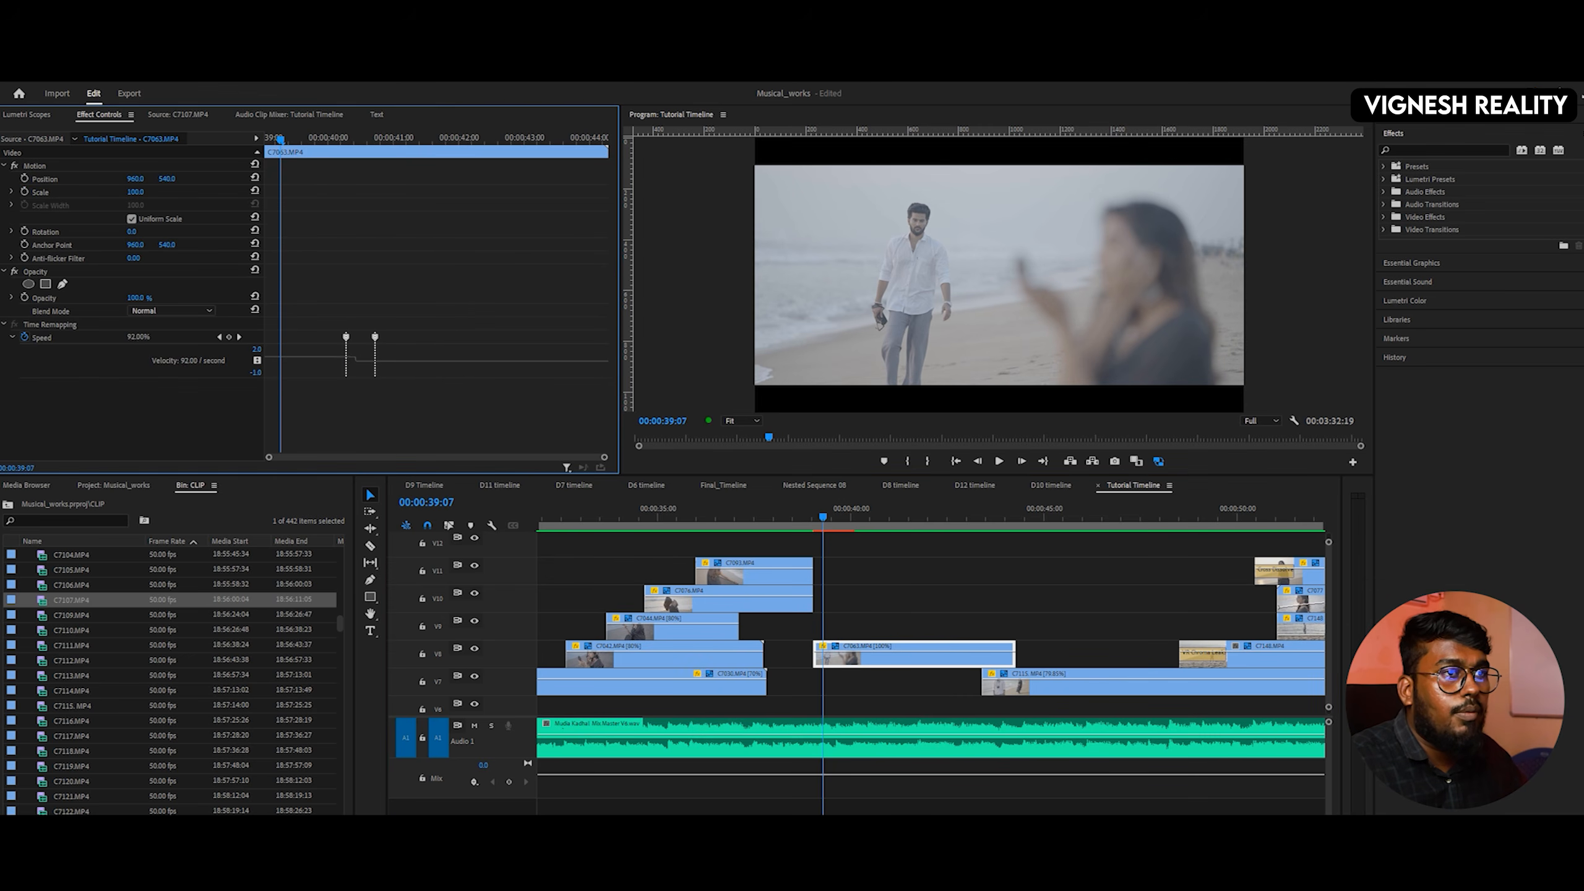
{"action": "left_click", "coordinate": [804, 509]}
{"action": "key", "text": "space"}
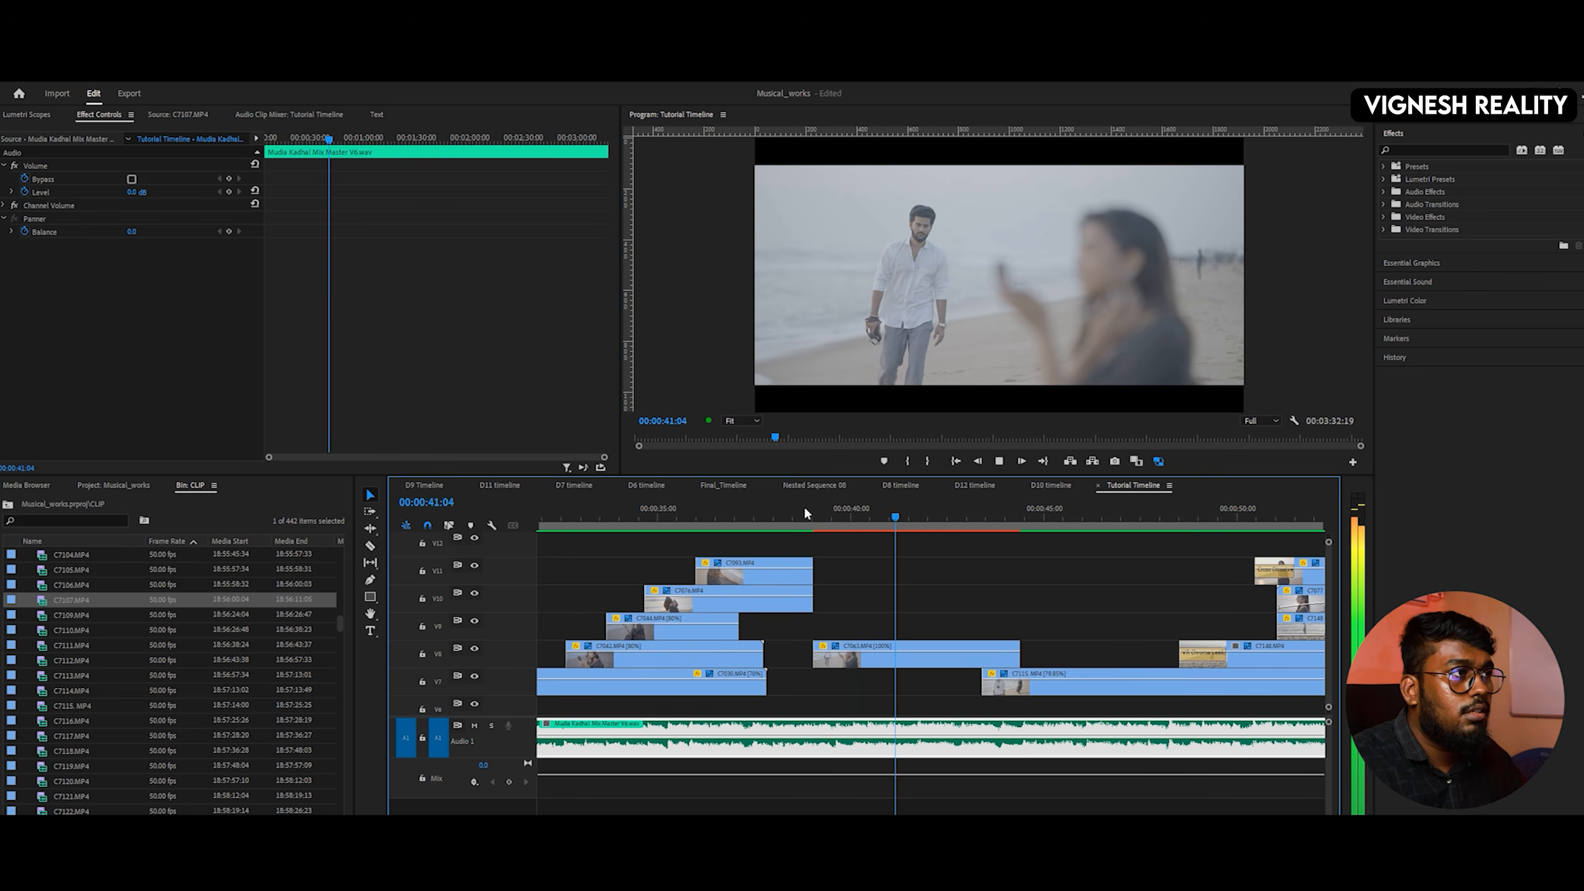
{"action": "key", "text": "space"}
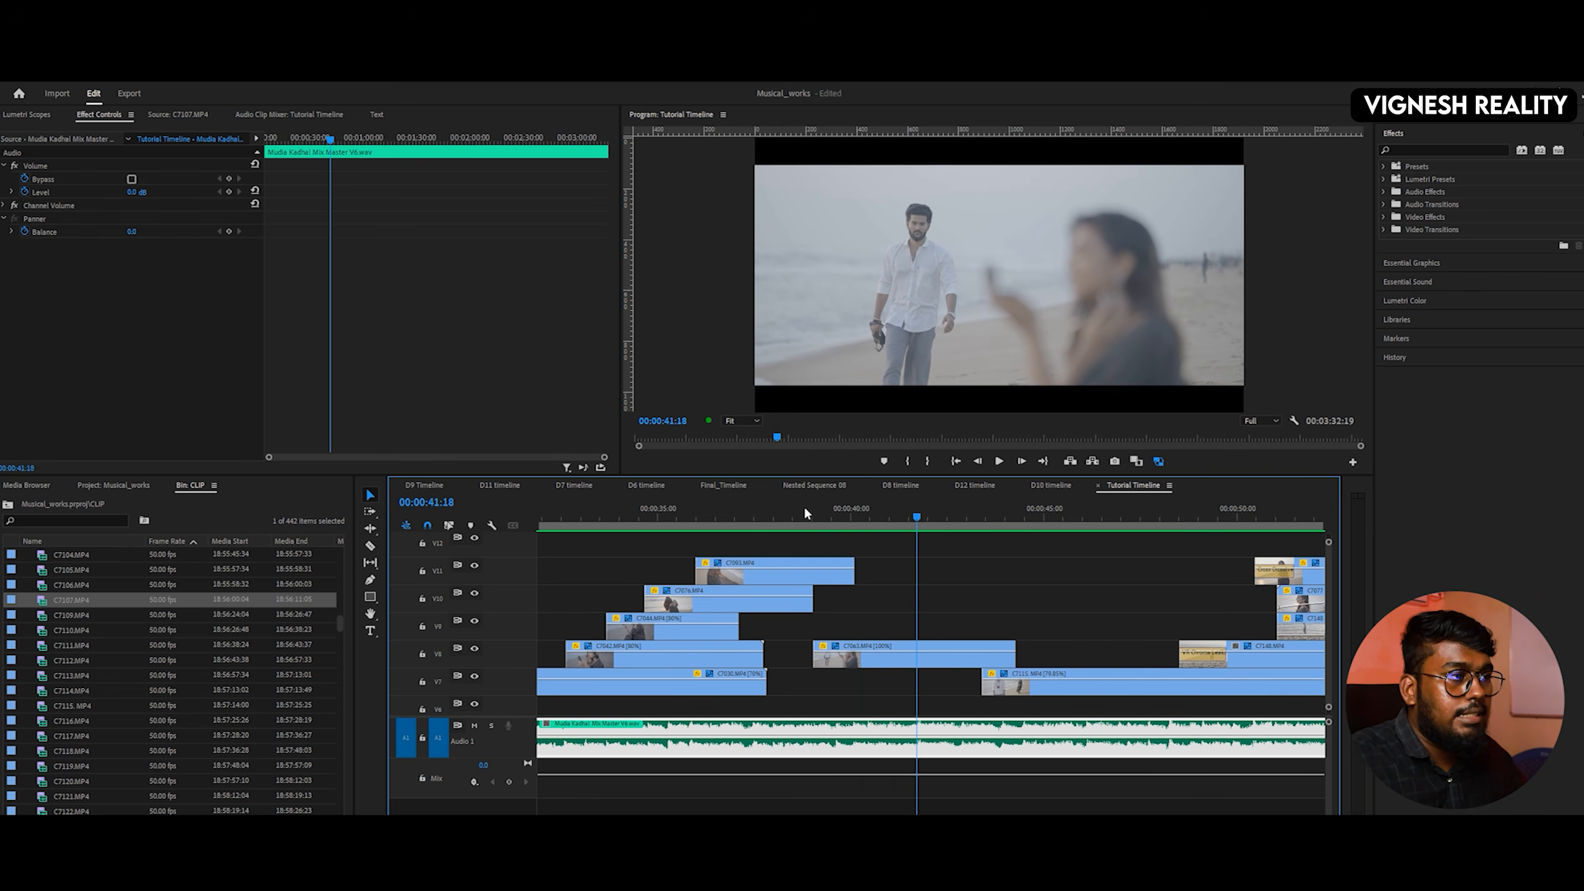
- Check the speed keyframes of C7093.MP4 and play the clip from its start at 00:00:36:01 to 00:00:40:01
{"action": "left_click", "coordinate": [816, 518]}
{"action": "left_click", "coordinate": [787, 522]}
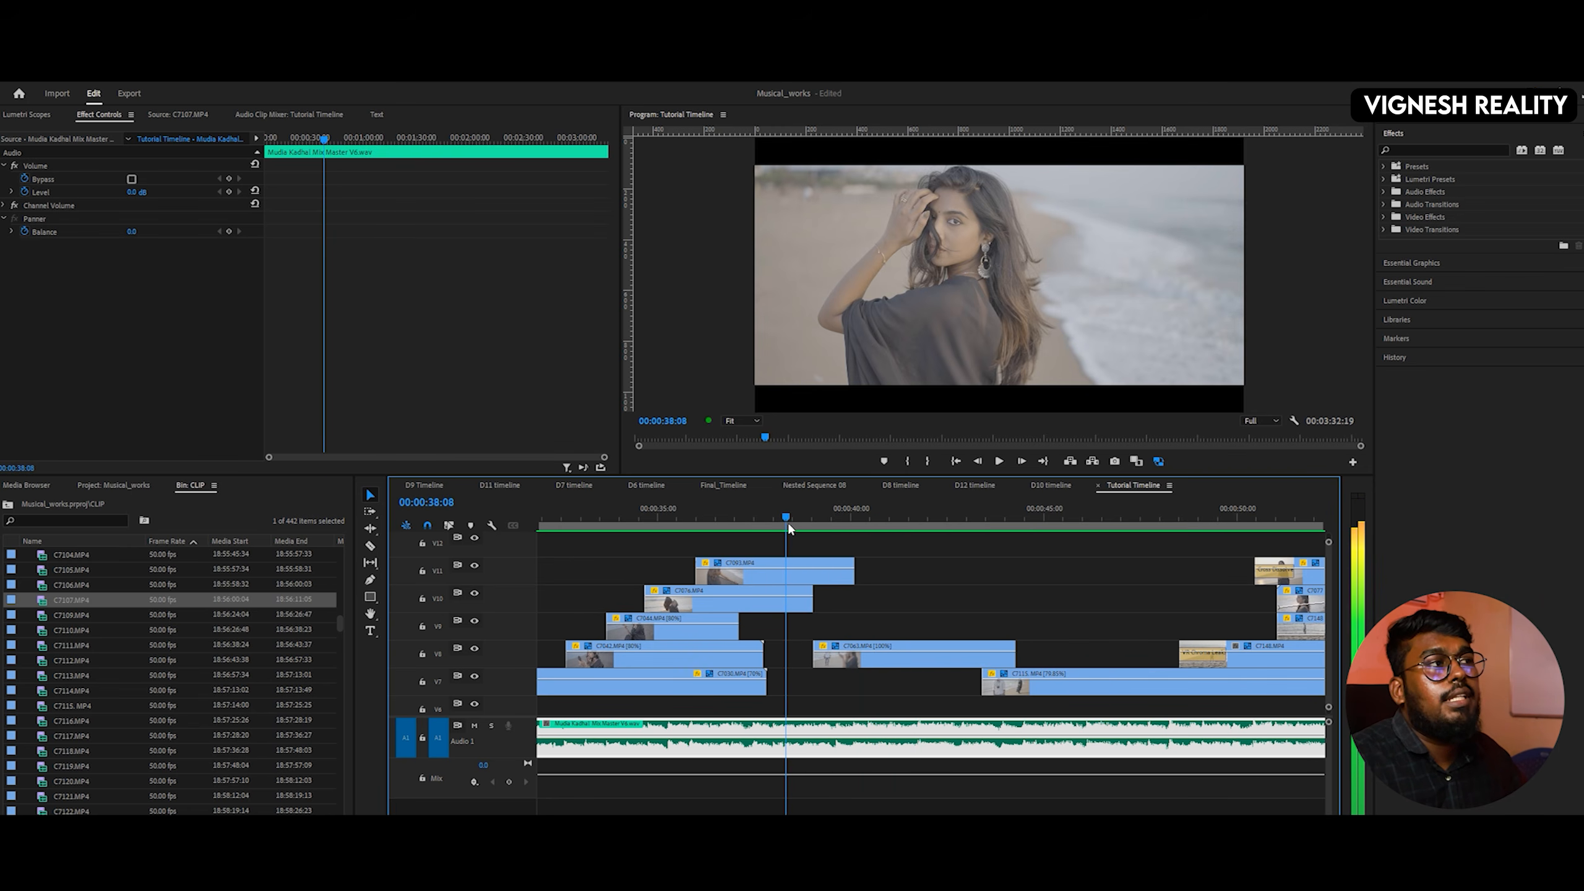
{"action": "left_click", "coordinate": [791, 584]}
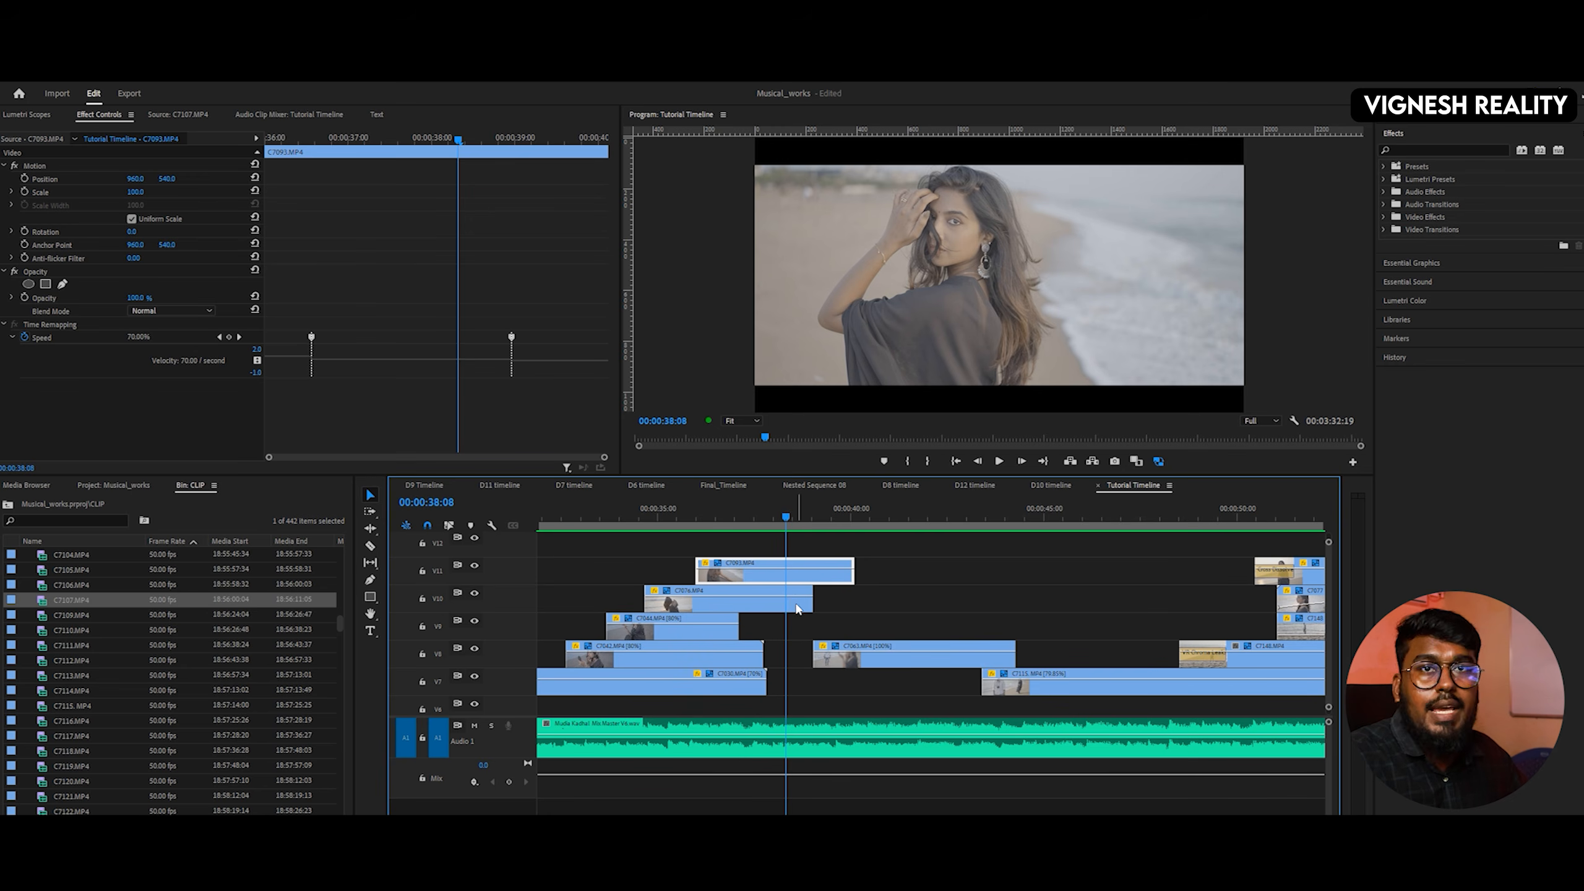
{"action": "left_click_drag", "start_coordinate": [723, 518], "coordinate": [711, 517]}
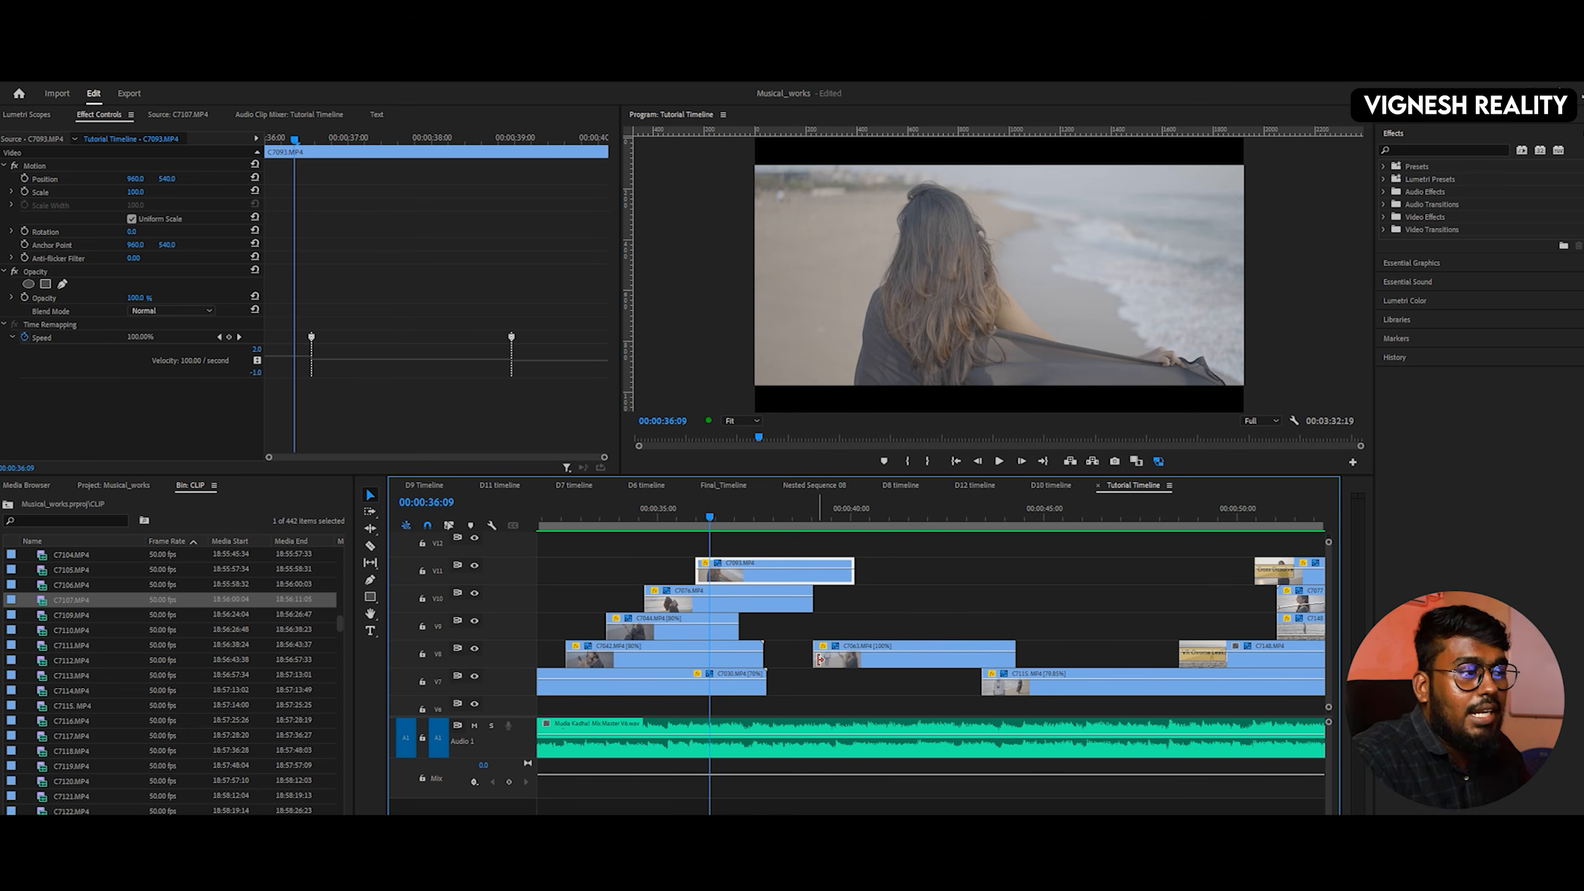
{"action": "key", "text": "space"}
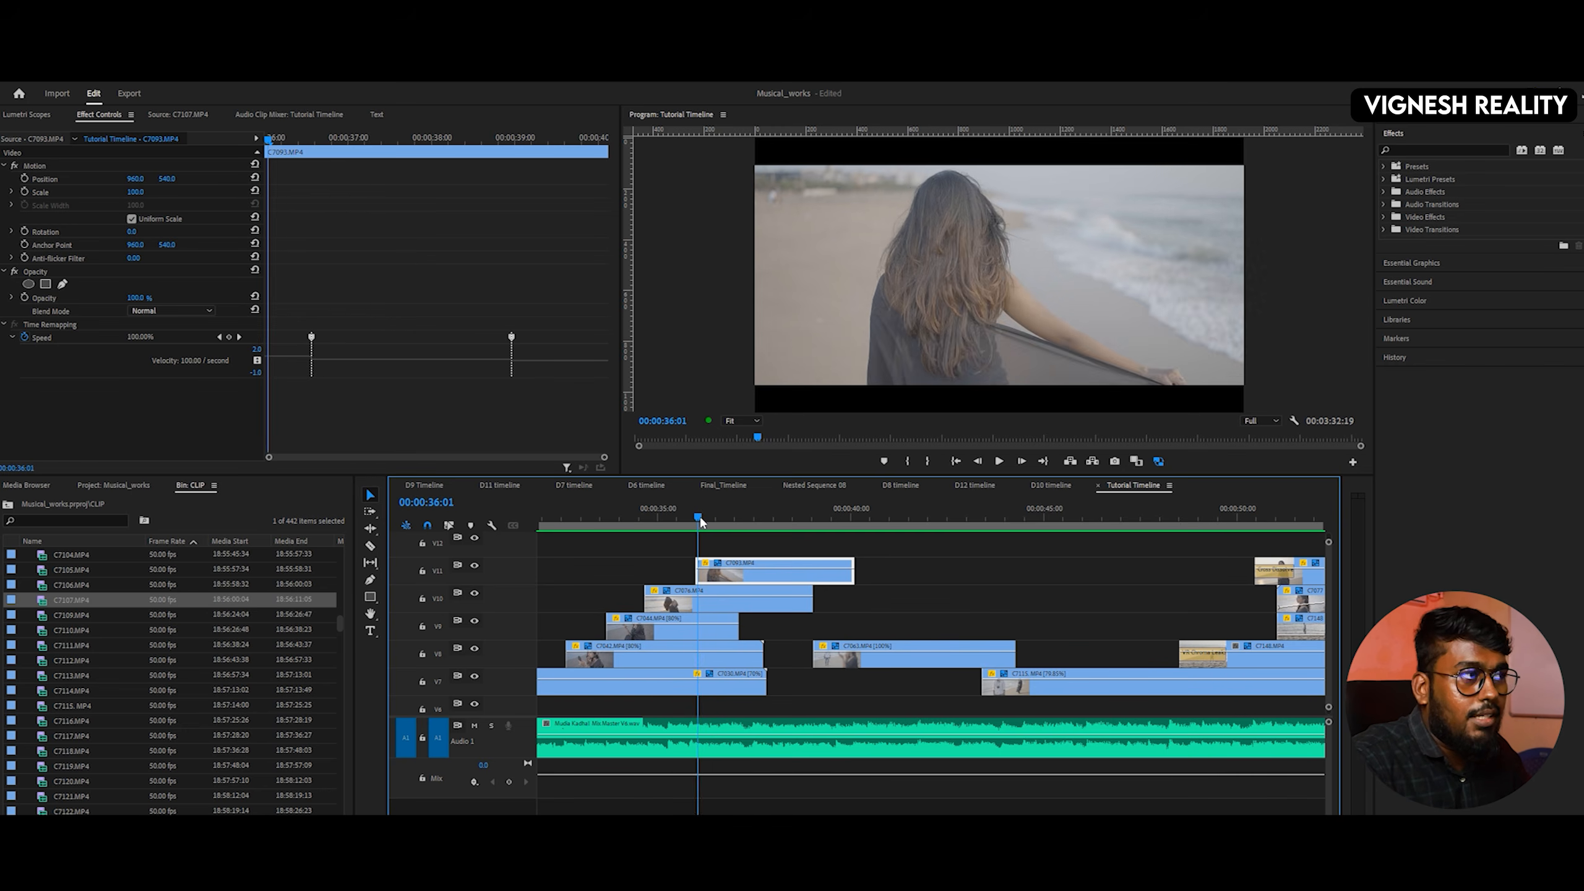
{"action": "left_click", "coordinate": [697, 516]}
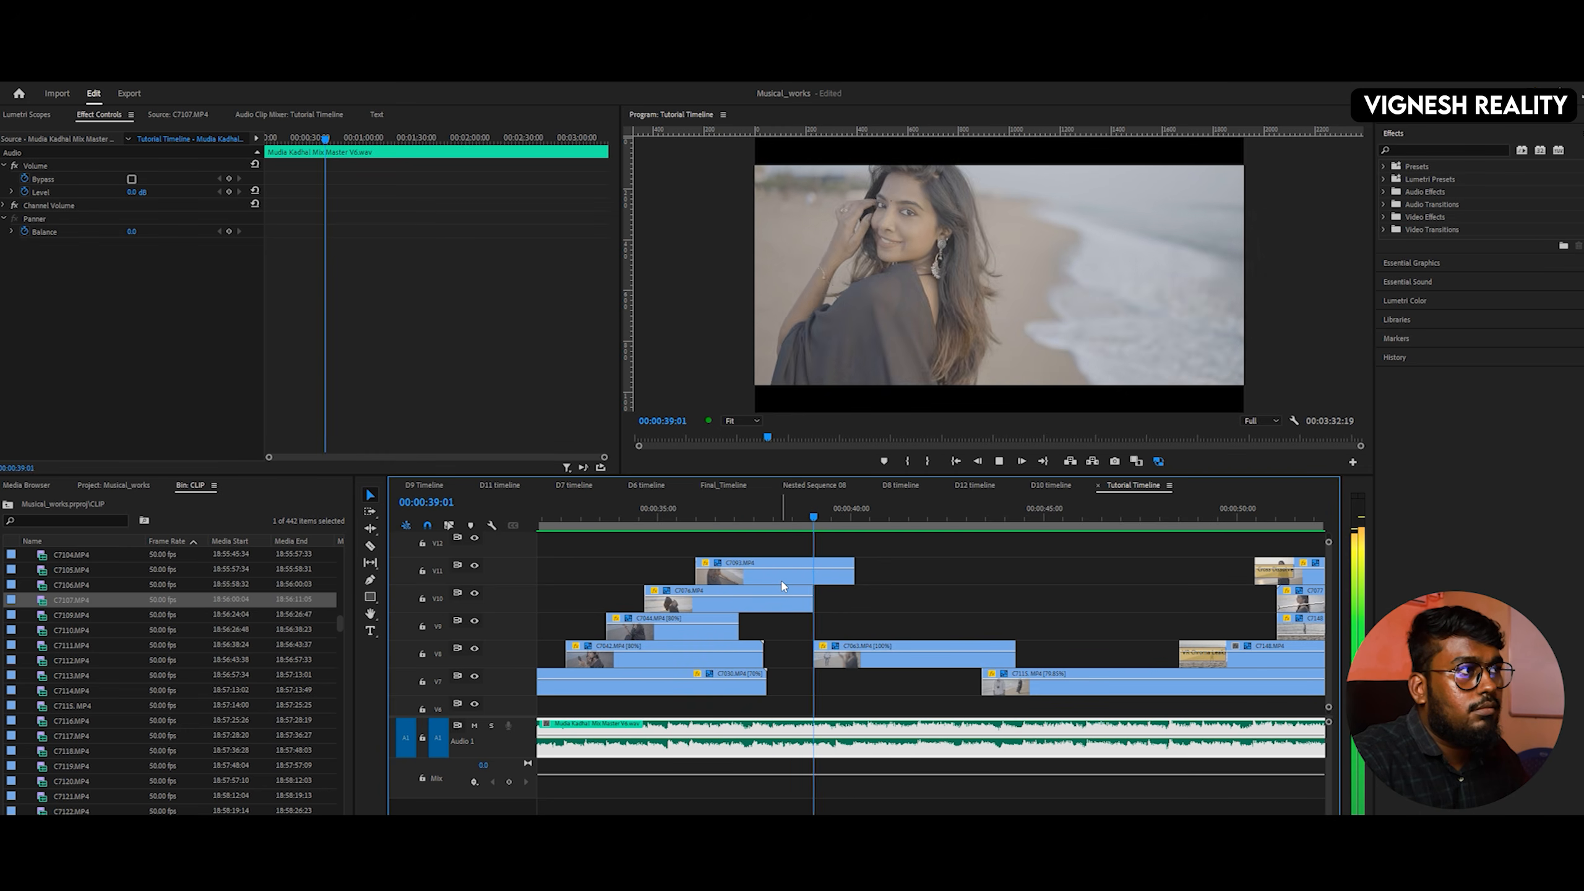
{"action": "key", "text": "space"}
- Inspect the slowed speed section of C7063.MP4 and play it from 00:00:40:01 to 00:00:43:21, listening to the music timing
{"action": "left_click", "coordinate": [852, 652]}
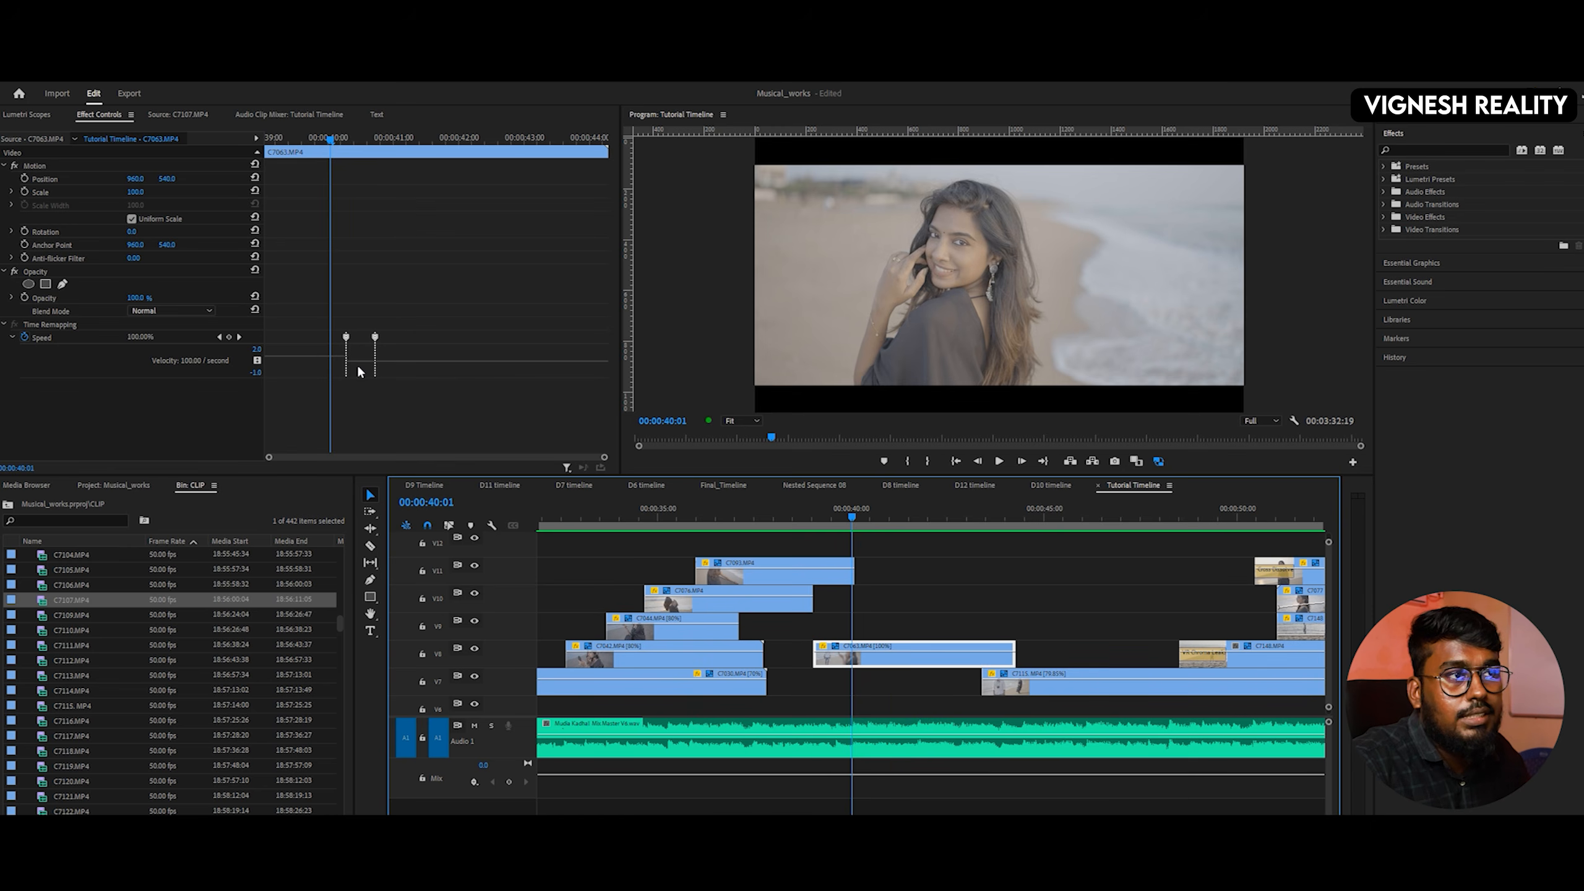
{"action": "left_click_drag", "start_coordinate": [357, 372], "coordinate": [354, 374]}
{"action": "key", "text": "space"}
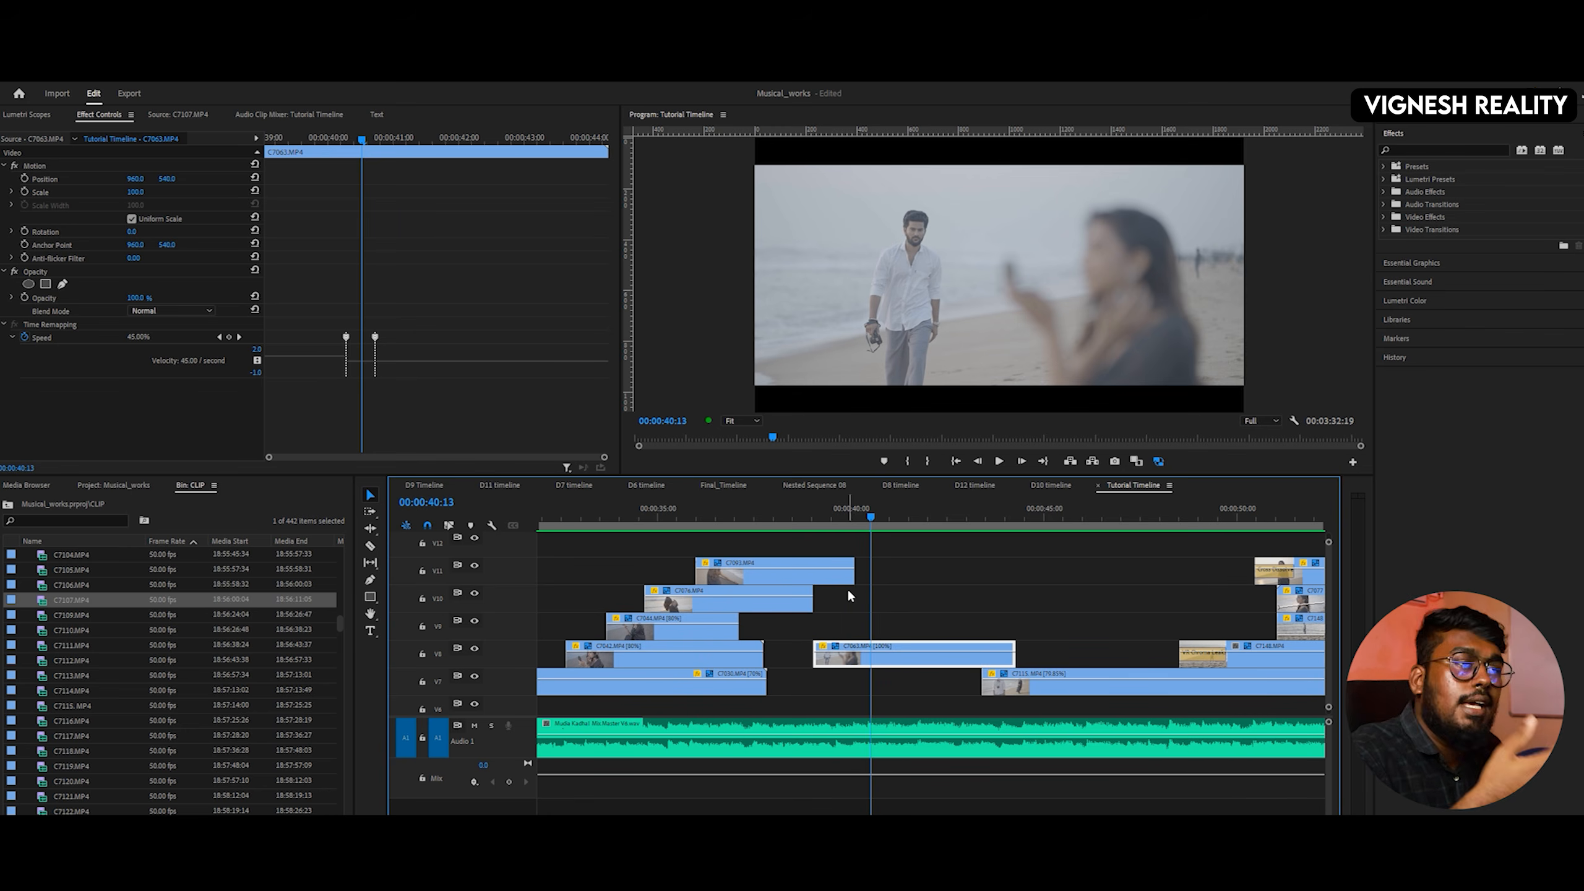
{"action": "key", "text": "space"}
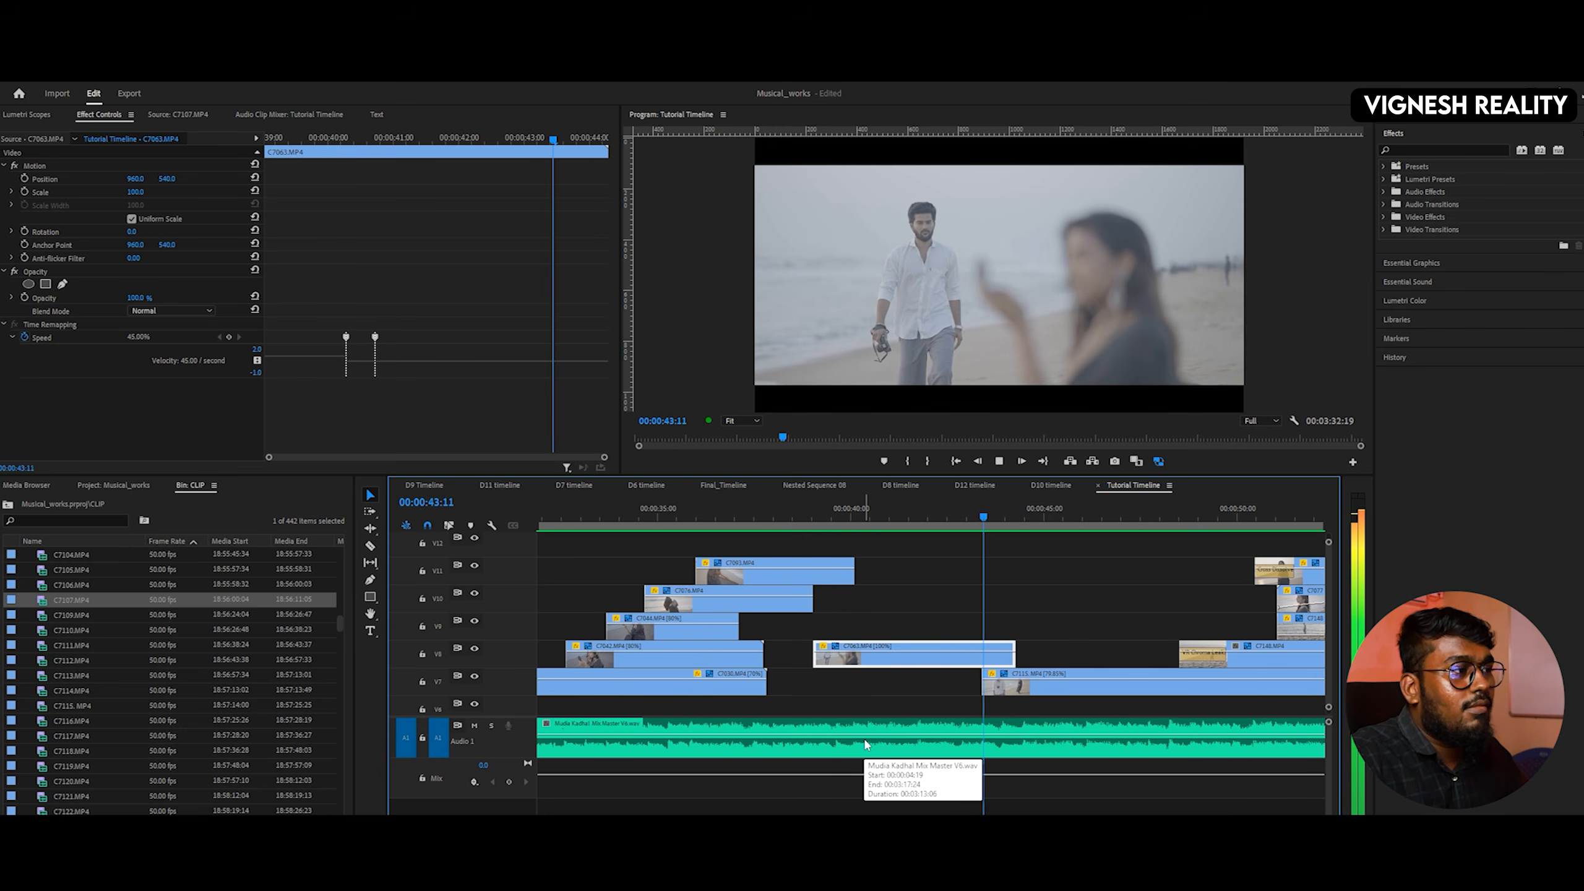
{"action": "key", "text": "space"}
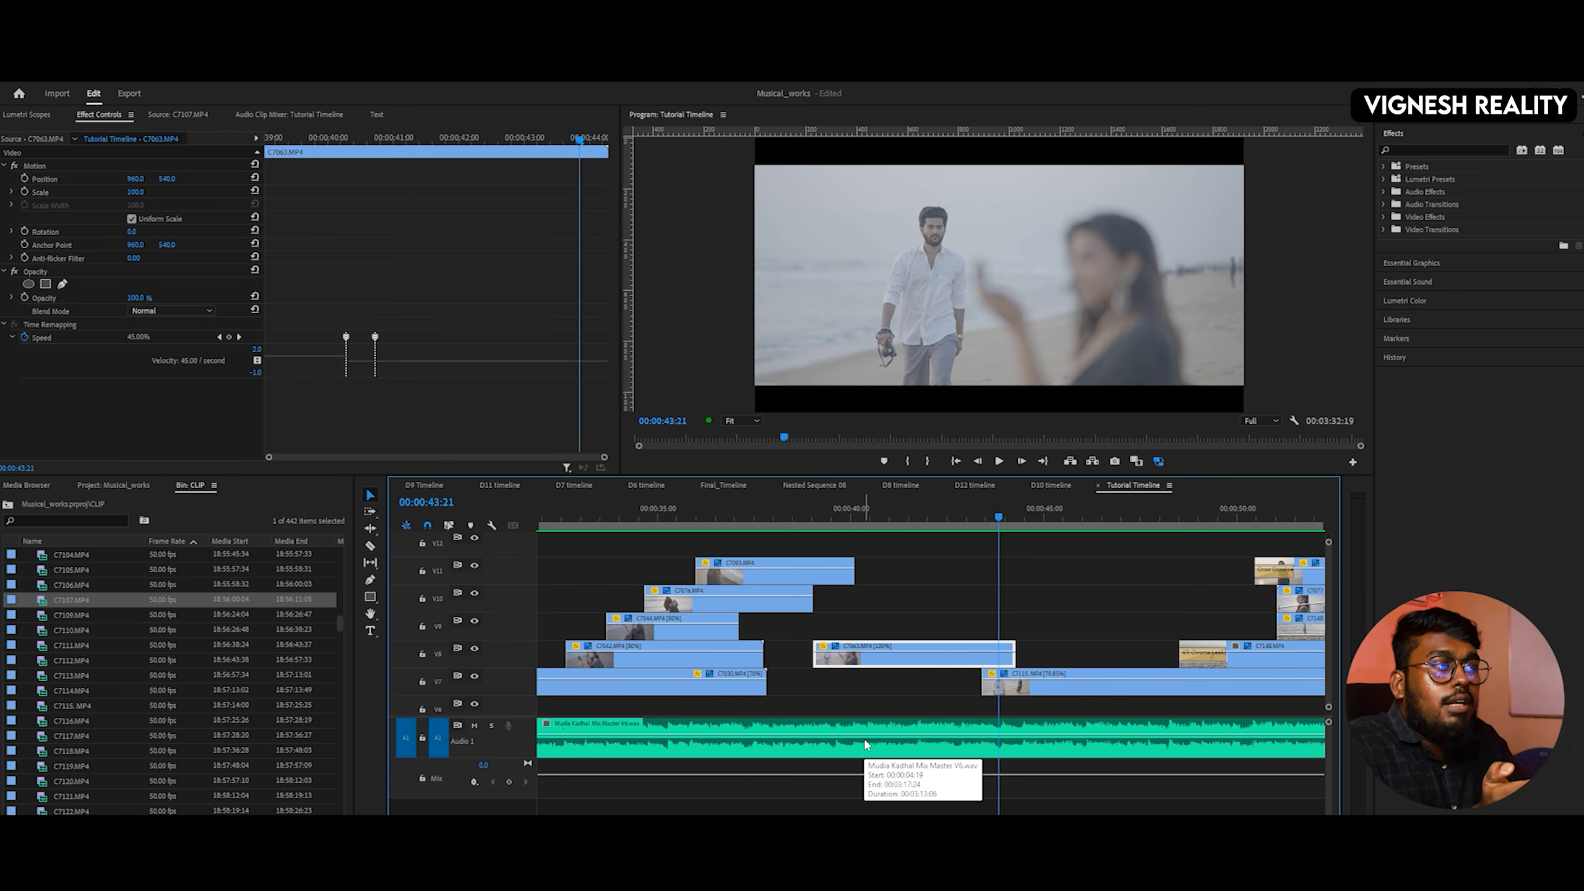
- Replay C7063.MP4 from its start to about 00:00:42:23, and review the cut again from 00:00:39:12 to 00:00:40:11
{"action": "left_click_drag", "start_coordinate": [904, 524], "coordinate": [812, 533]}
{"action": "key", "text": "space"}
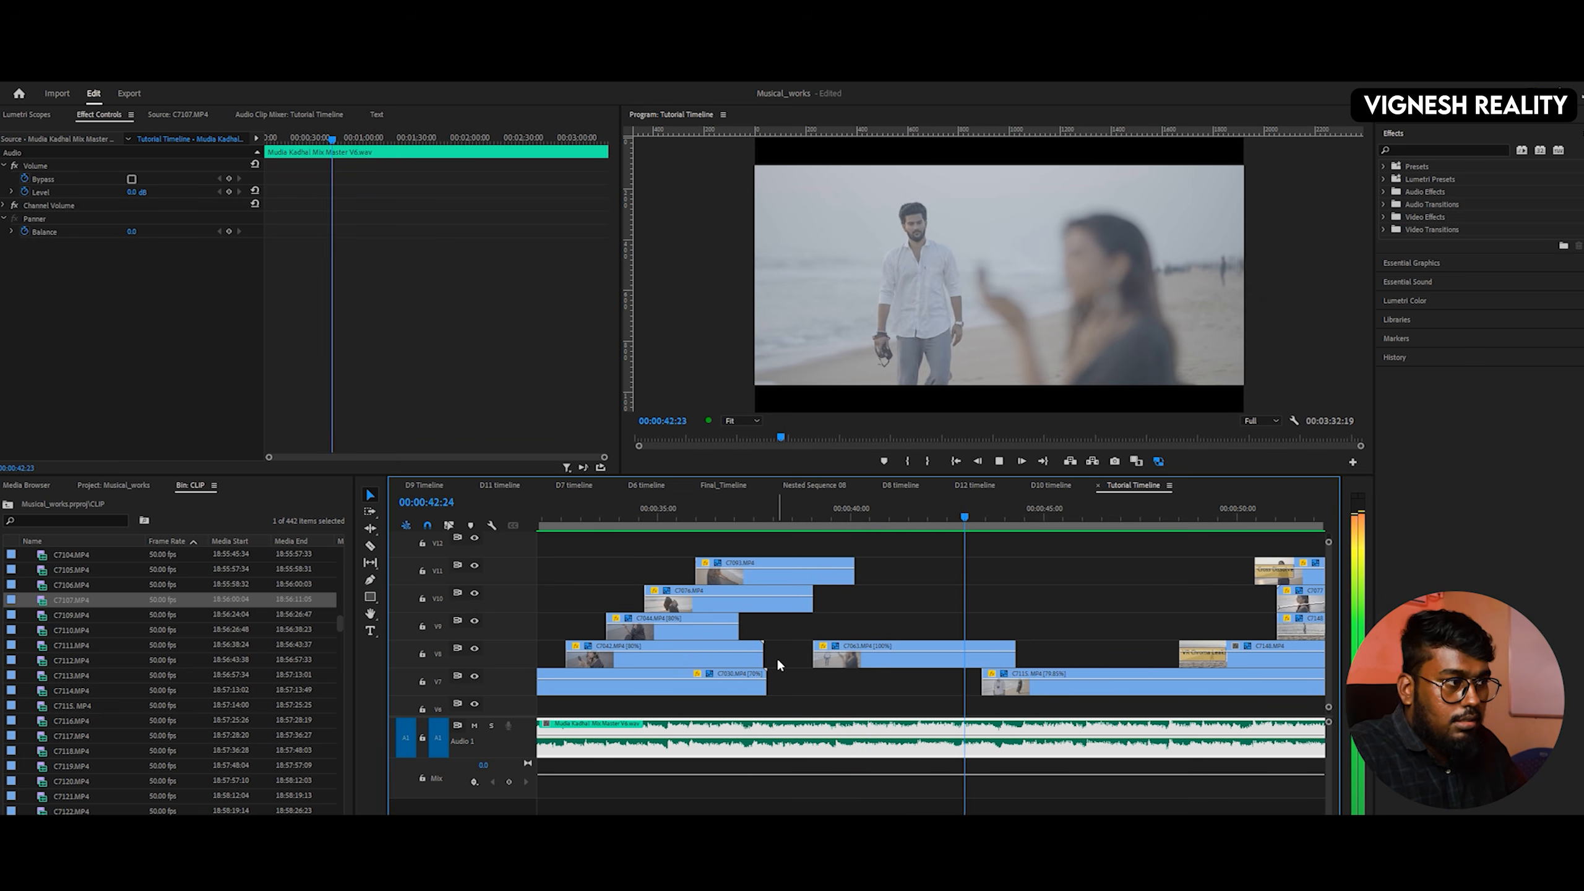
{"action": "left_click", "coordinate": [860, 513]}
{"action": "left_click_drag", "start_coordinate": [859, 513], "coordinate": [832, 516]}
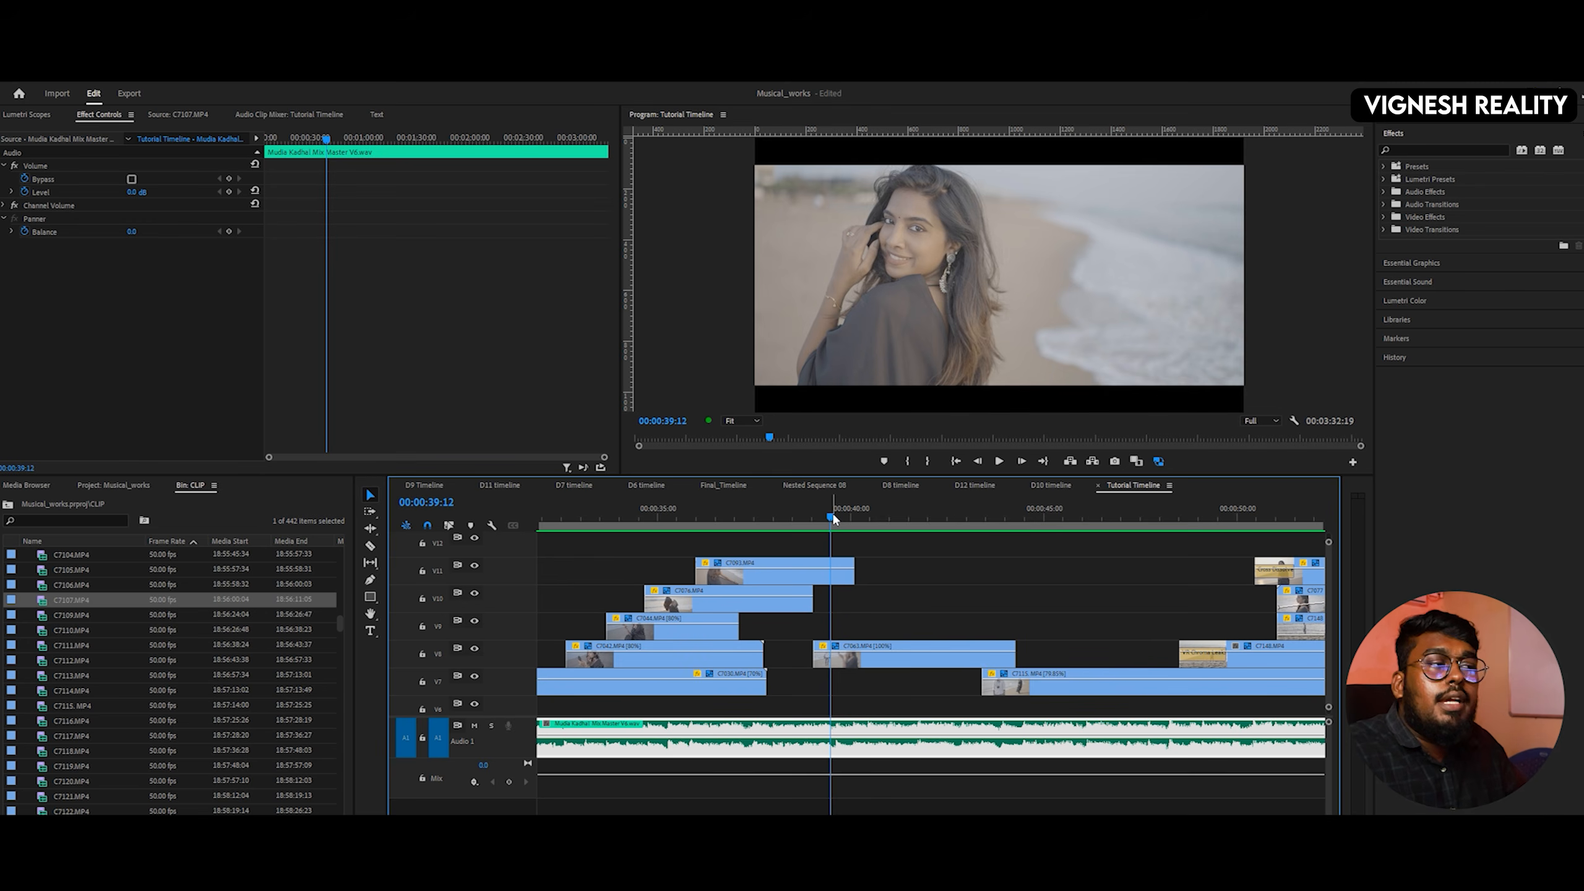
{"action": "key", "text": "space"}
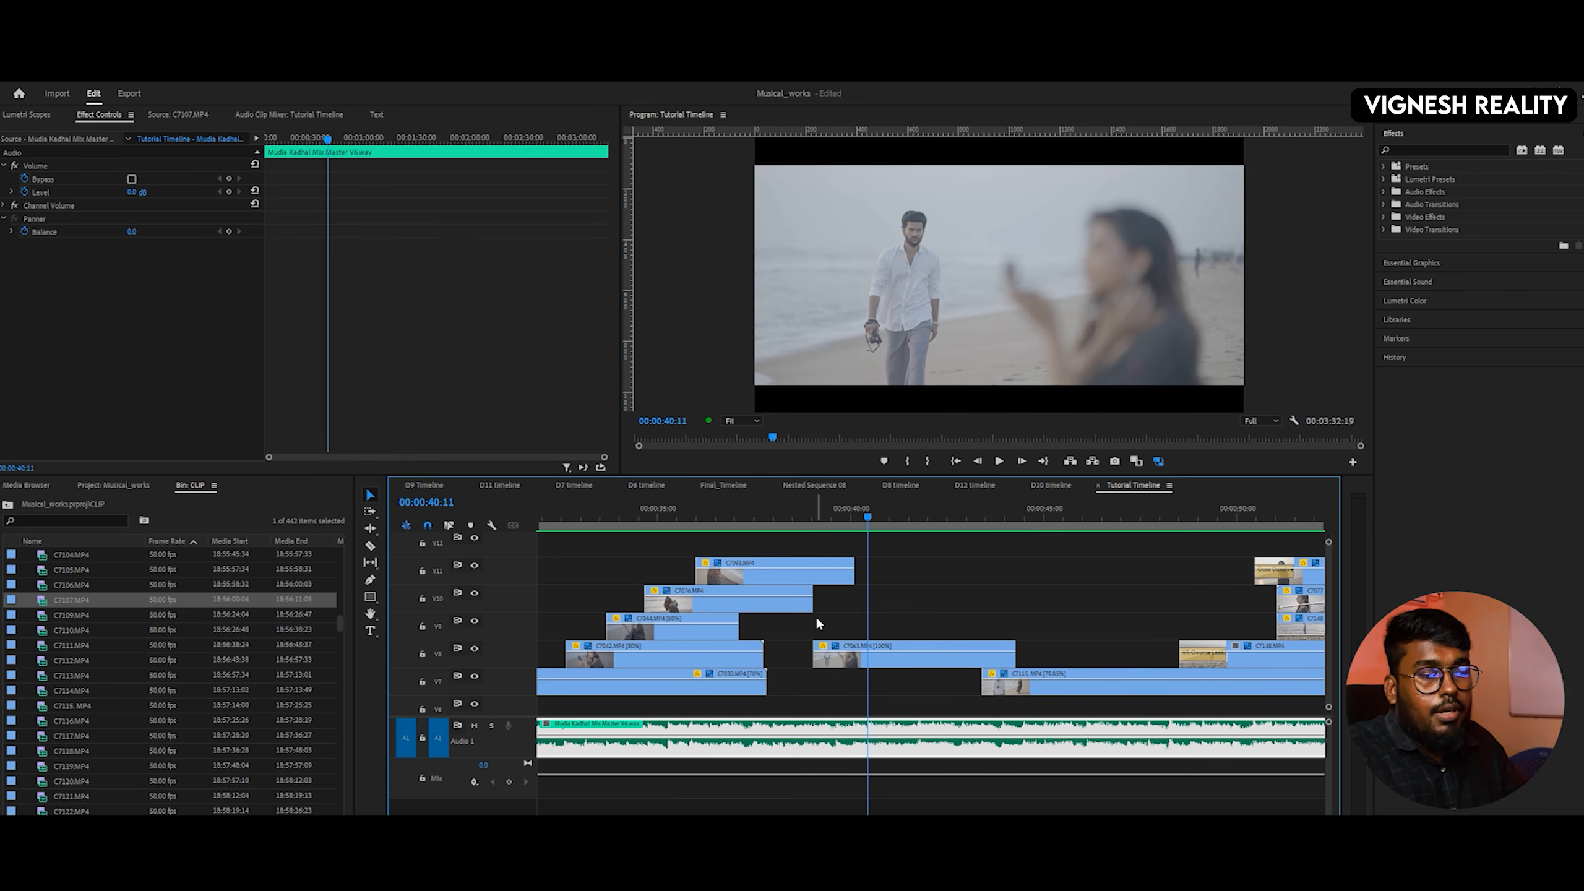
- Try shortening the end of C7063.MP4 on the timeline, and undo the trim
{"action": "left_click", "coordinate": [876, 662]}
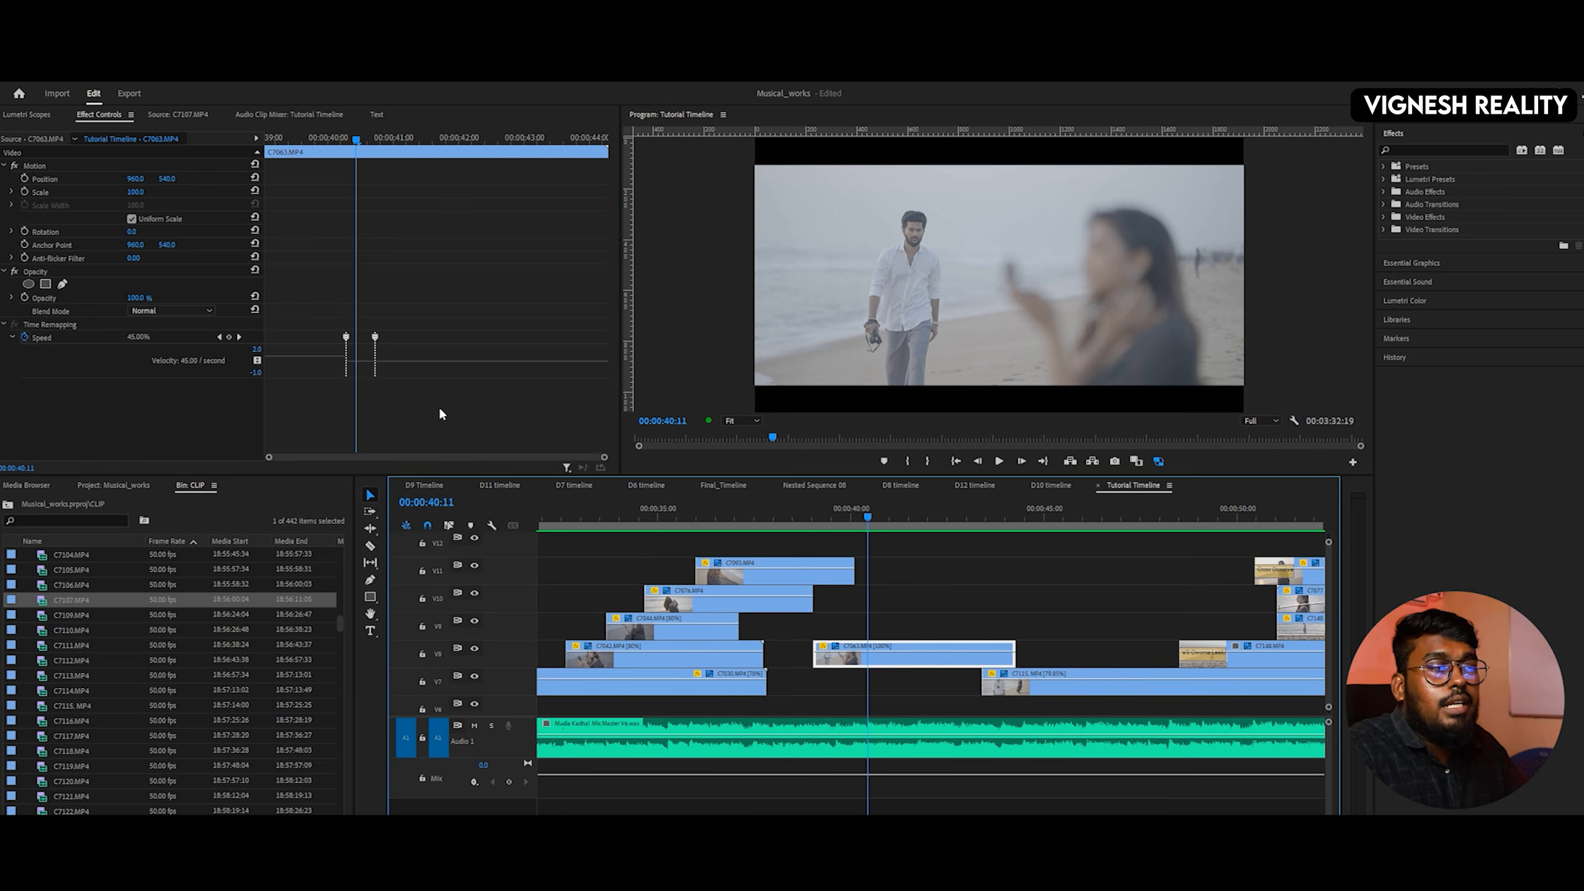
{"action": "left_click_drag", "start_coordinate": [1018, 660], "coordinate": [950, 664]}
{"action": "key", "text": "ctrl+z"}
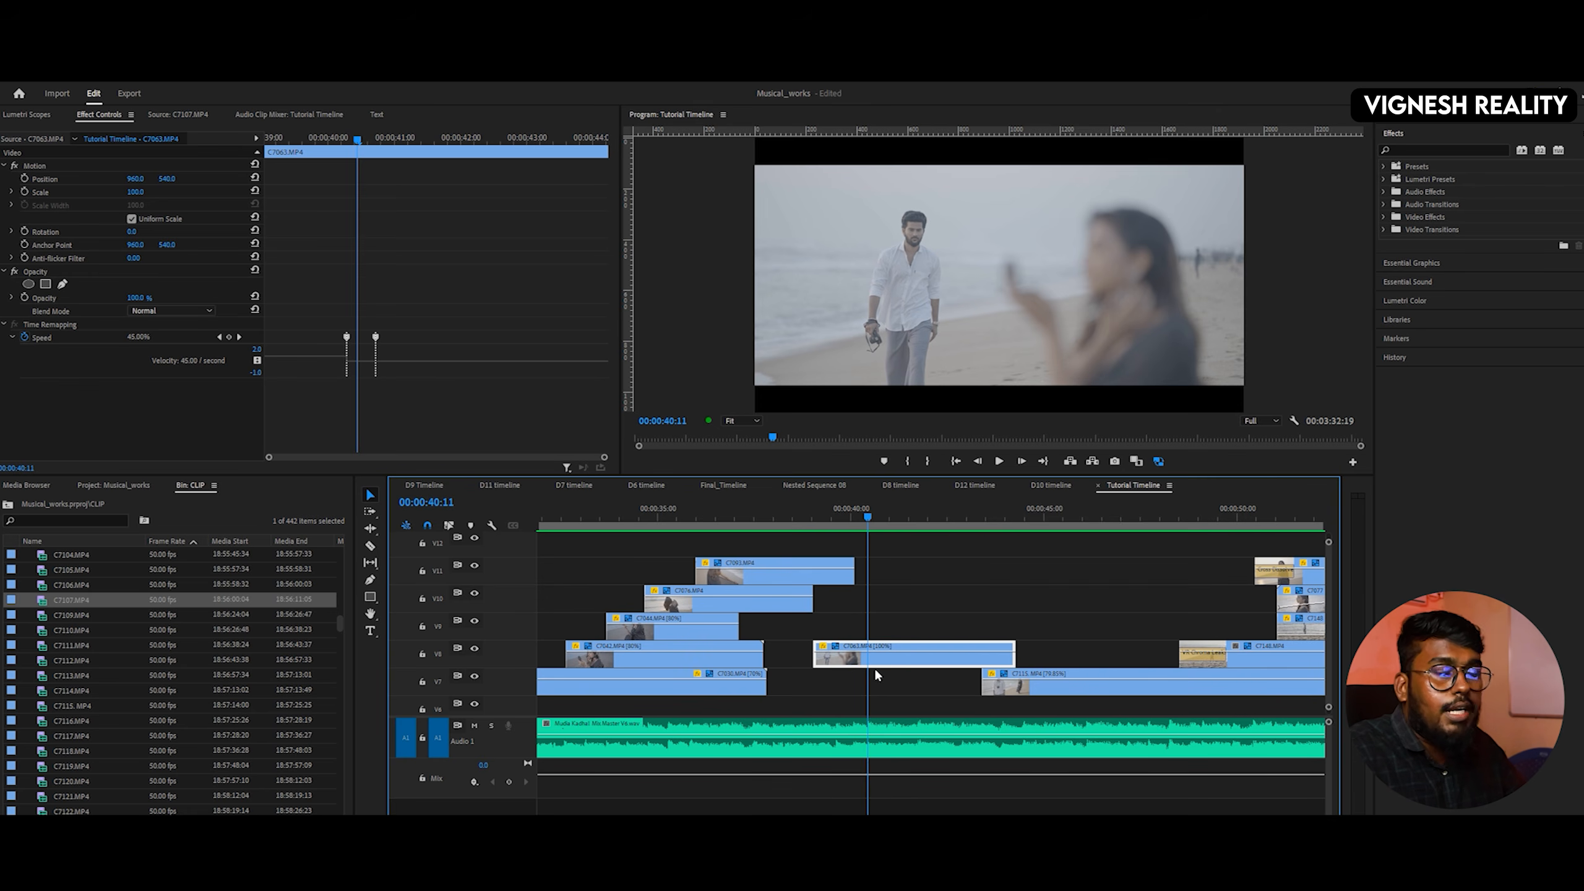
- Play the transition into C7115.MP4 on Video 7 and its gradual speed ramp up to 00:00:48:09
{"action": "key", "text": "space"}
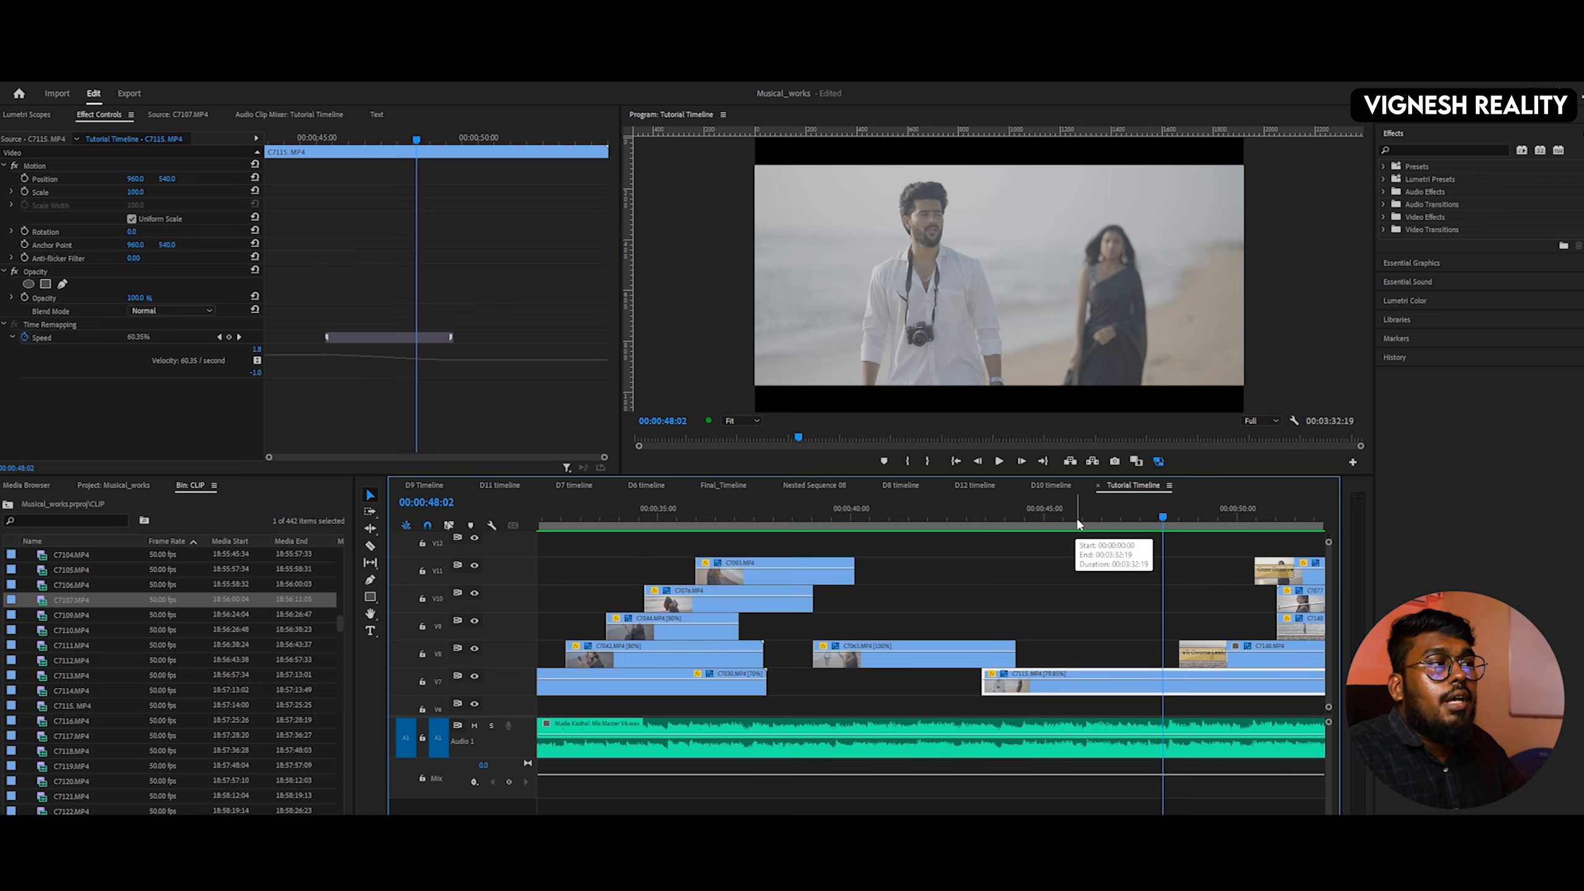
{"action": "left_click_drag", "start_coordinate": [1078, 523], "coordinate": [999, 525]}
{"action": "key", "text": "space"}
{"action": "key", "text": "space"}
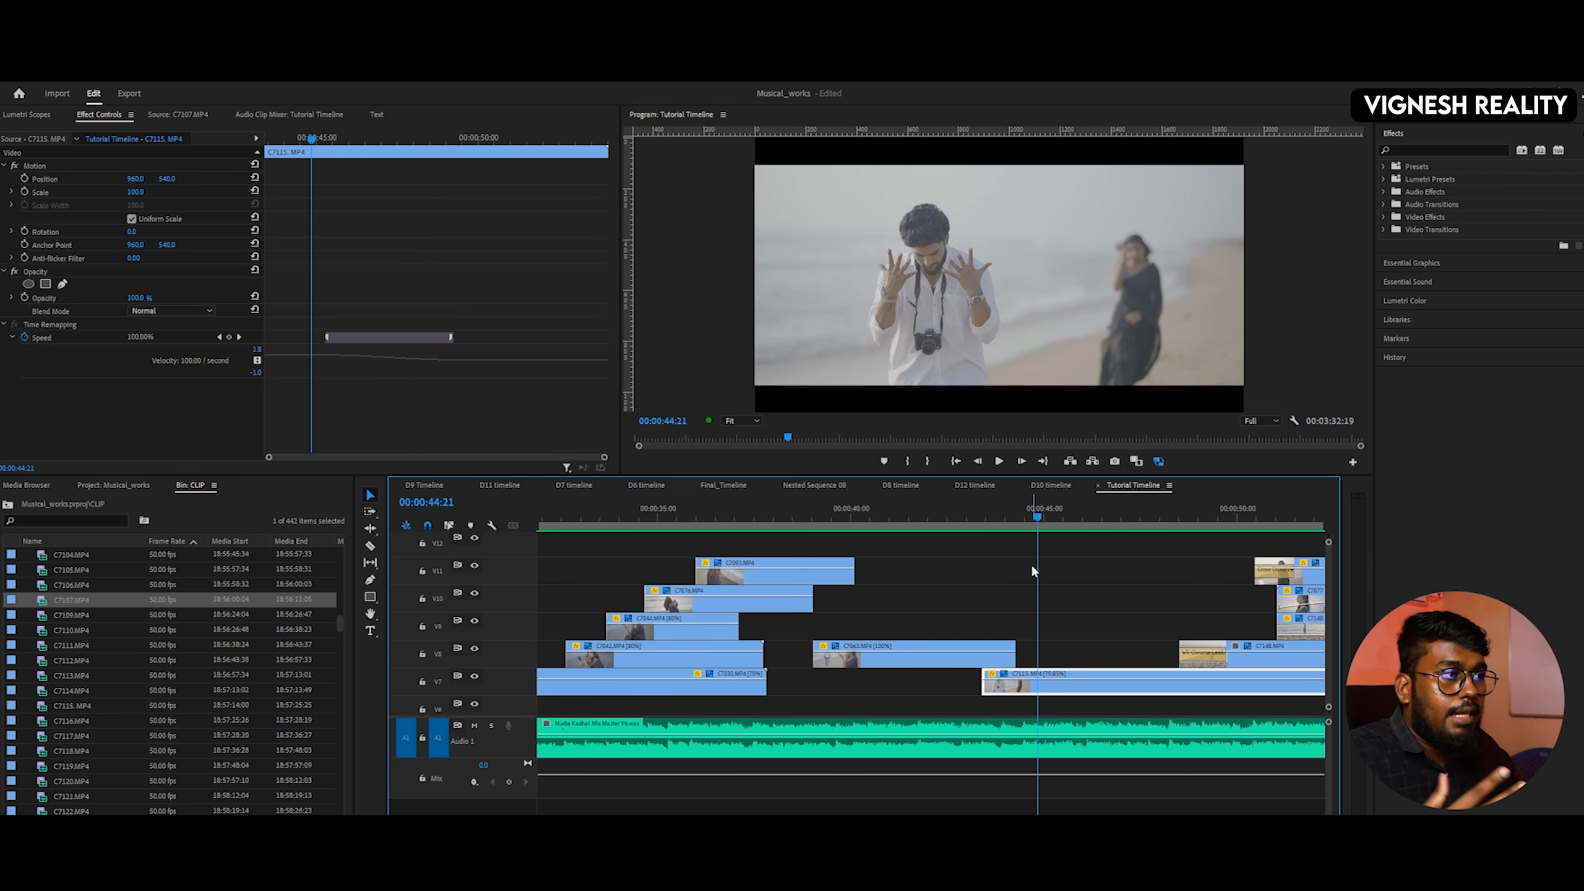
{"action": "key", "text": "space"}
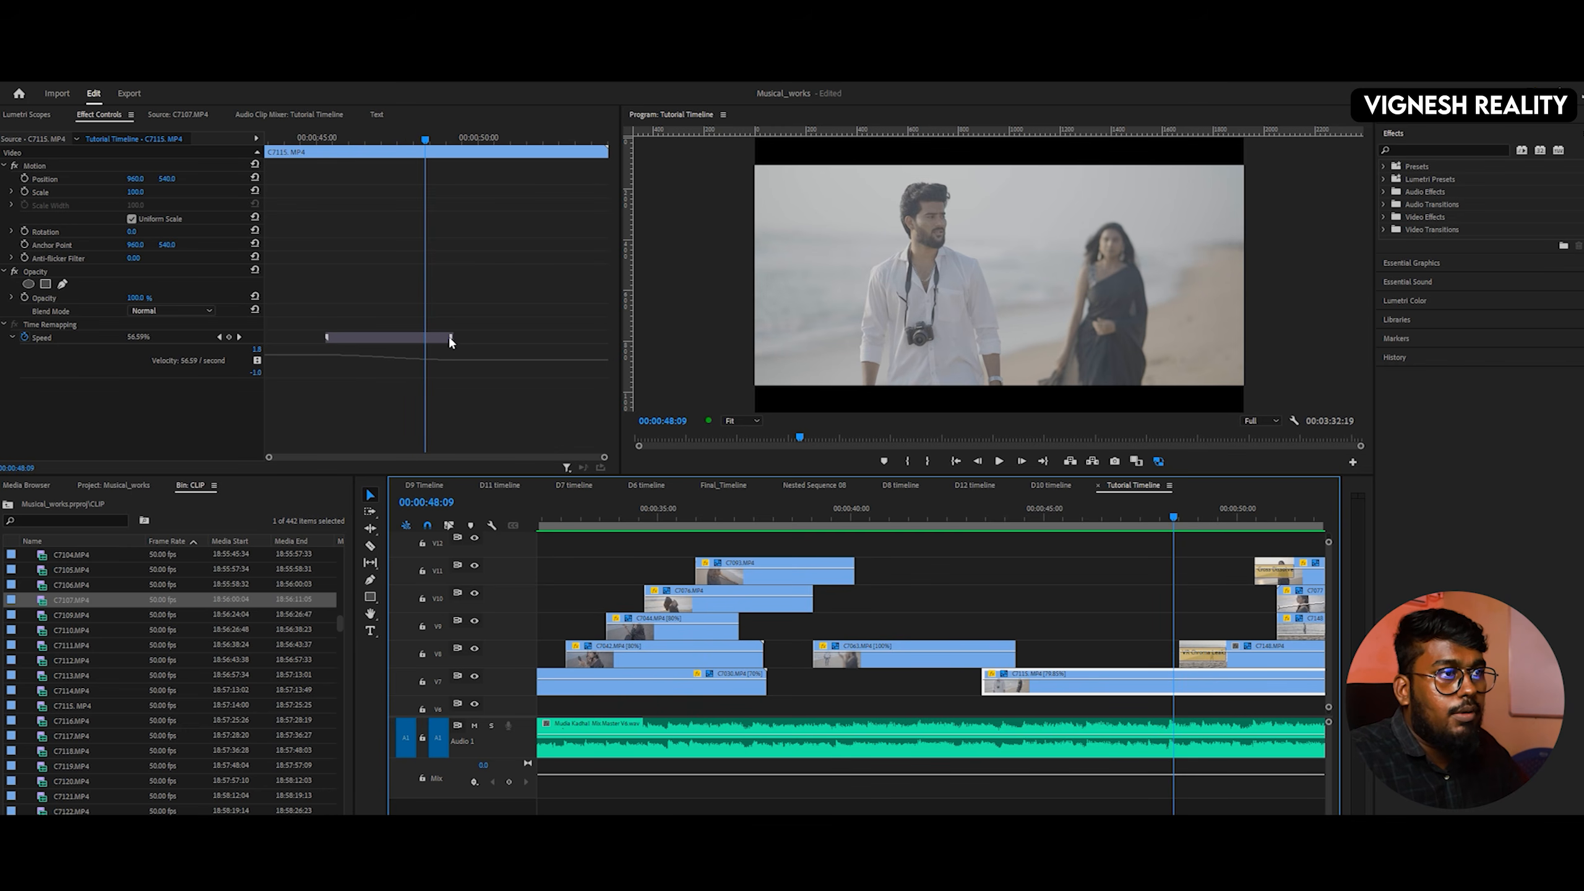
- Try collapsing the gradual speed ramp of C7115.MP4 into an abrupt change, play it, undo it, and return to 00:00:45:09
{"action": "left_click_drag", "start_coordinate": [448, 338], "coordinate": [323, 337]}
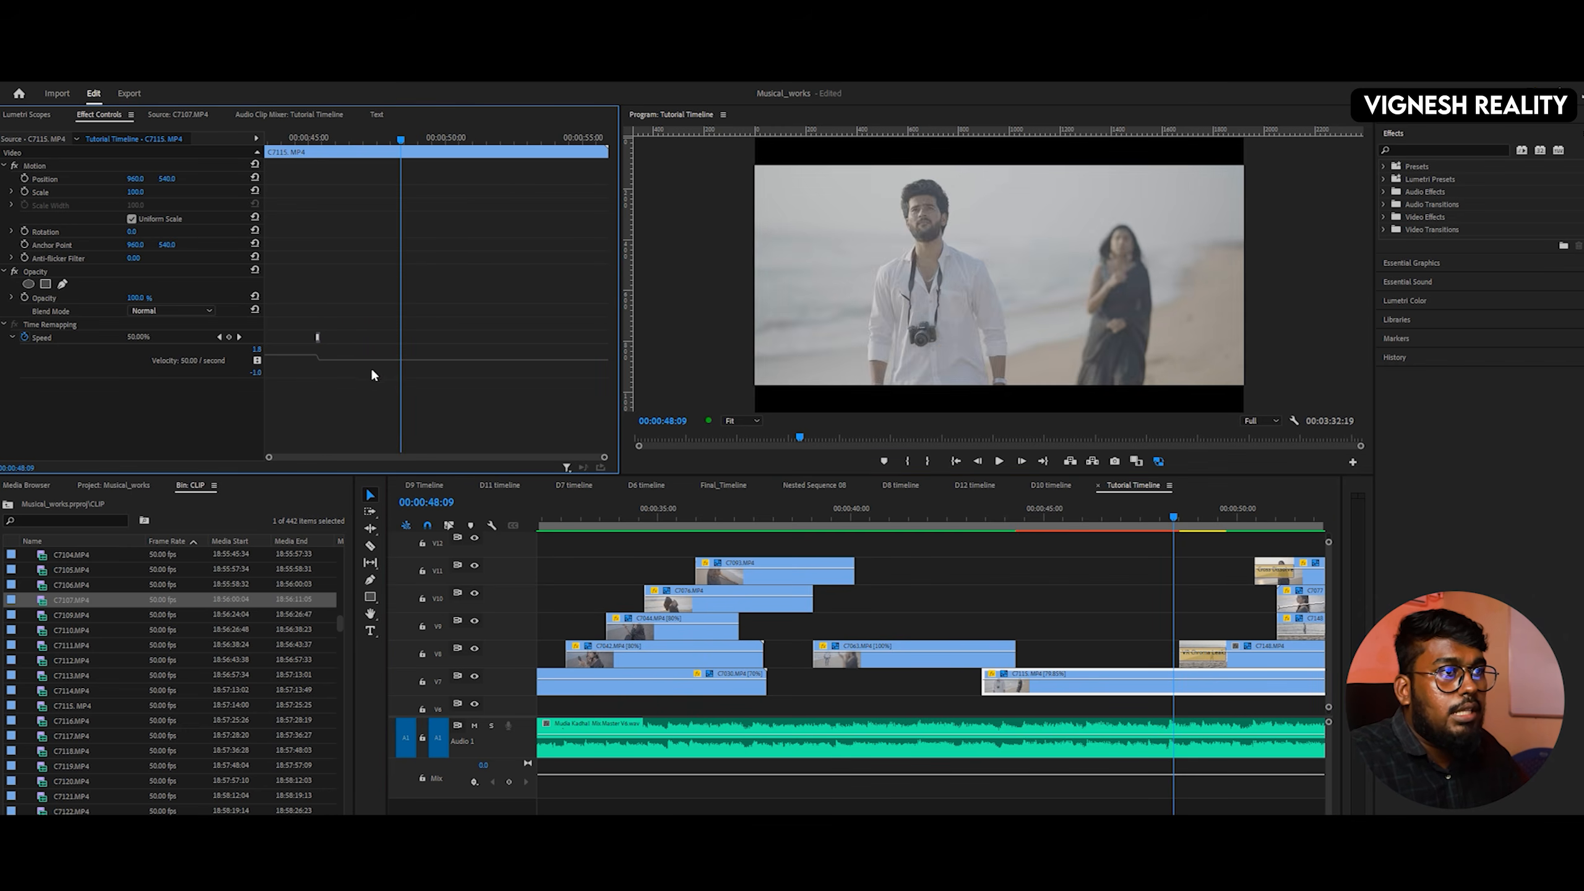
{"action": "left_click", "coordinate": [293, 139]}
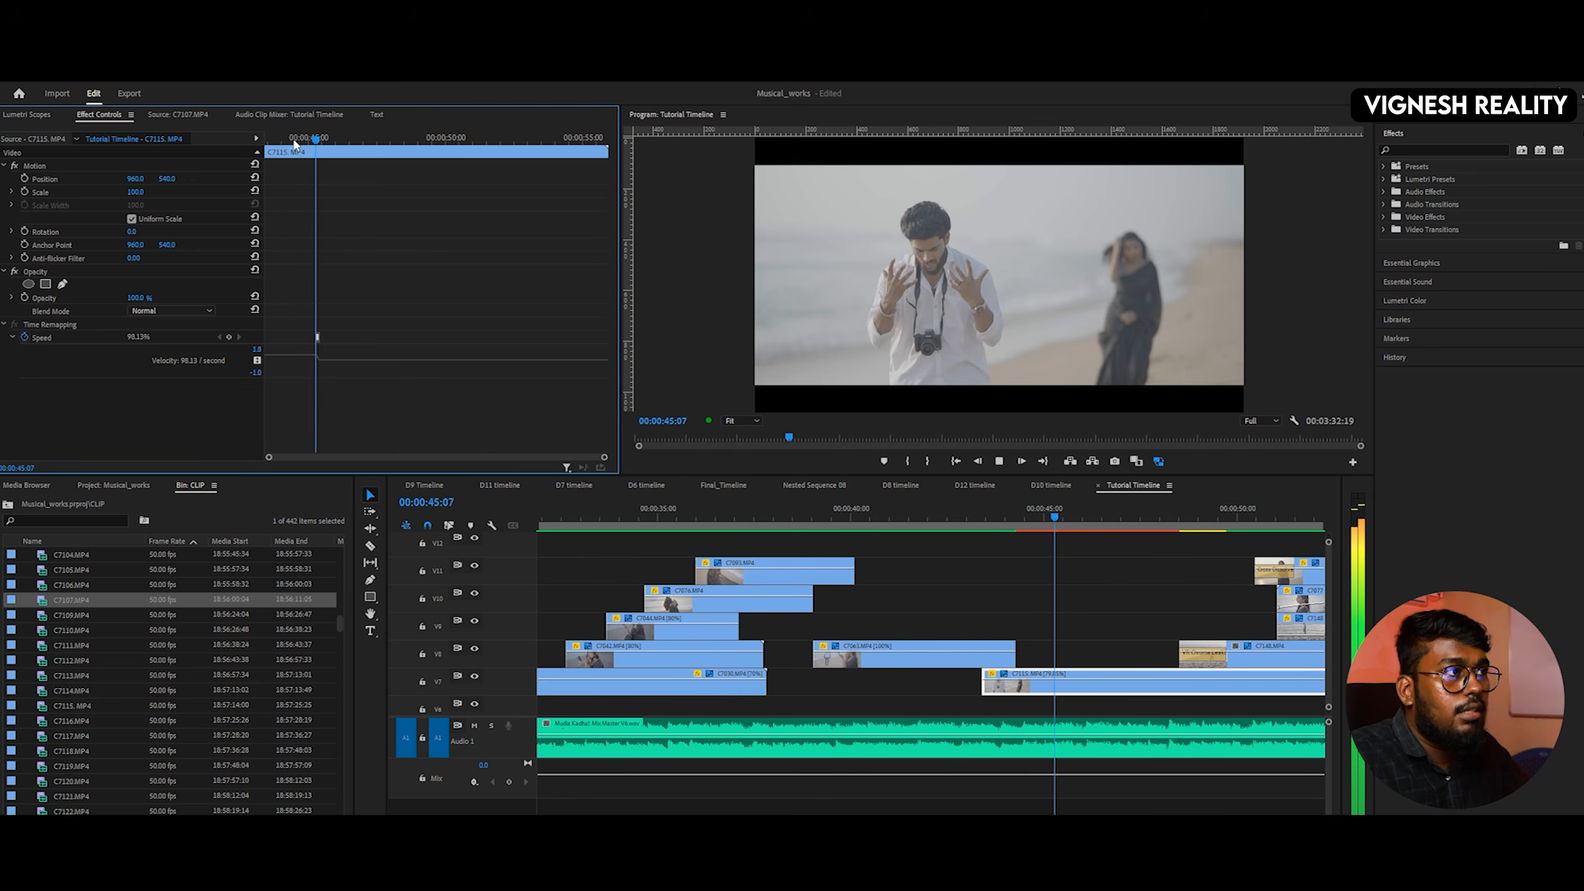
{"action": "key", "text": "space"}
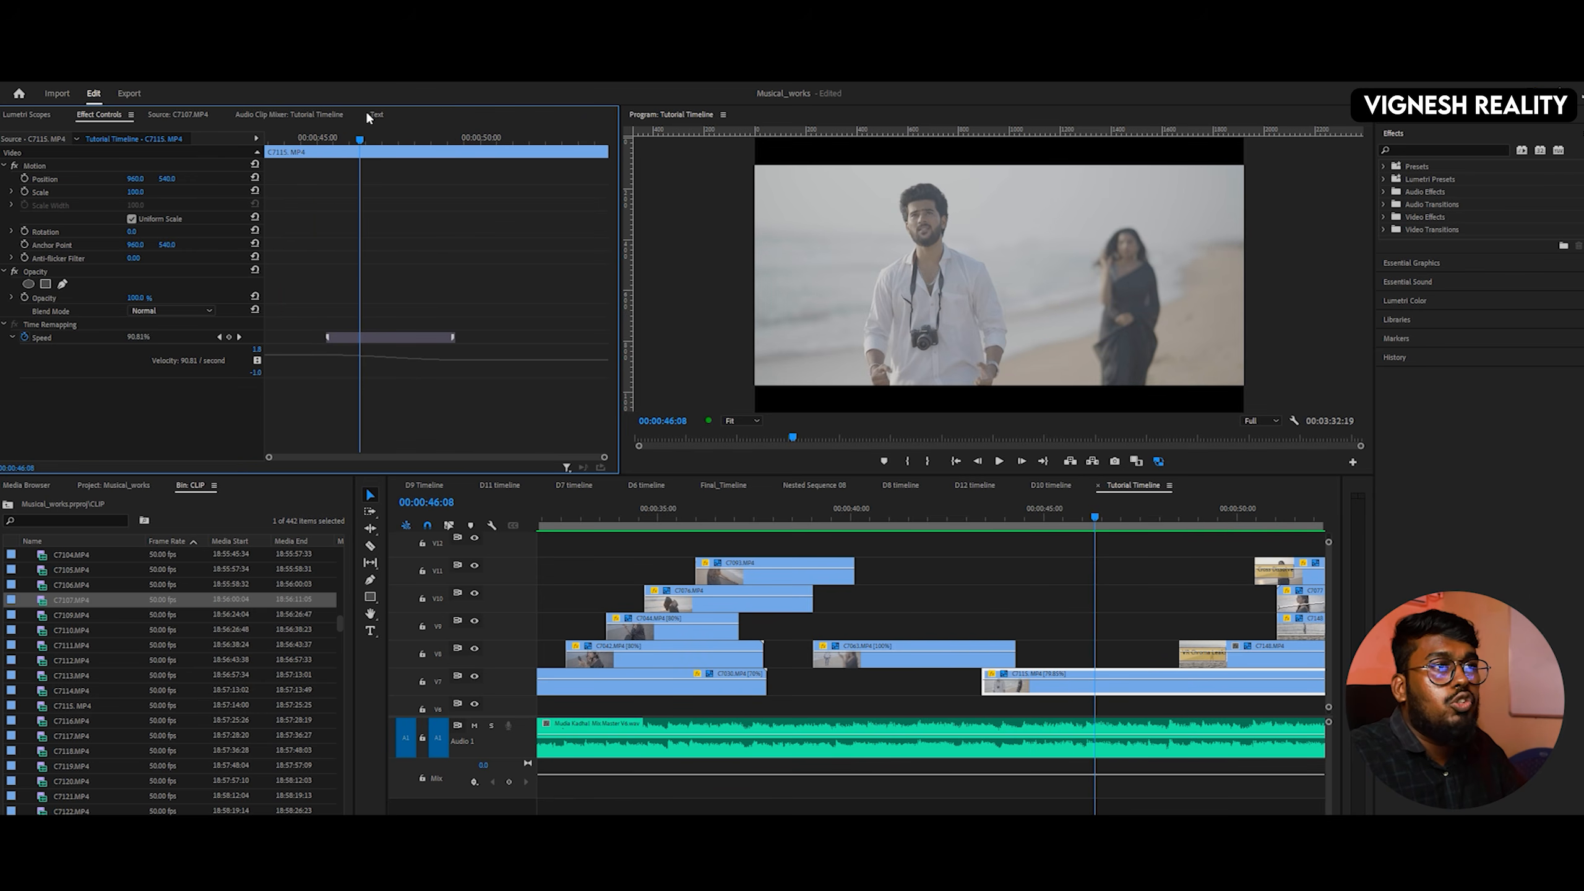
{"action": "left_click_drag", "start_coordinate": [362, 140], "coordinate": [330, 148]}
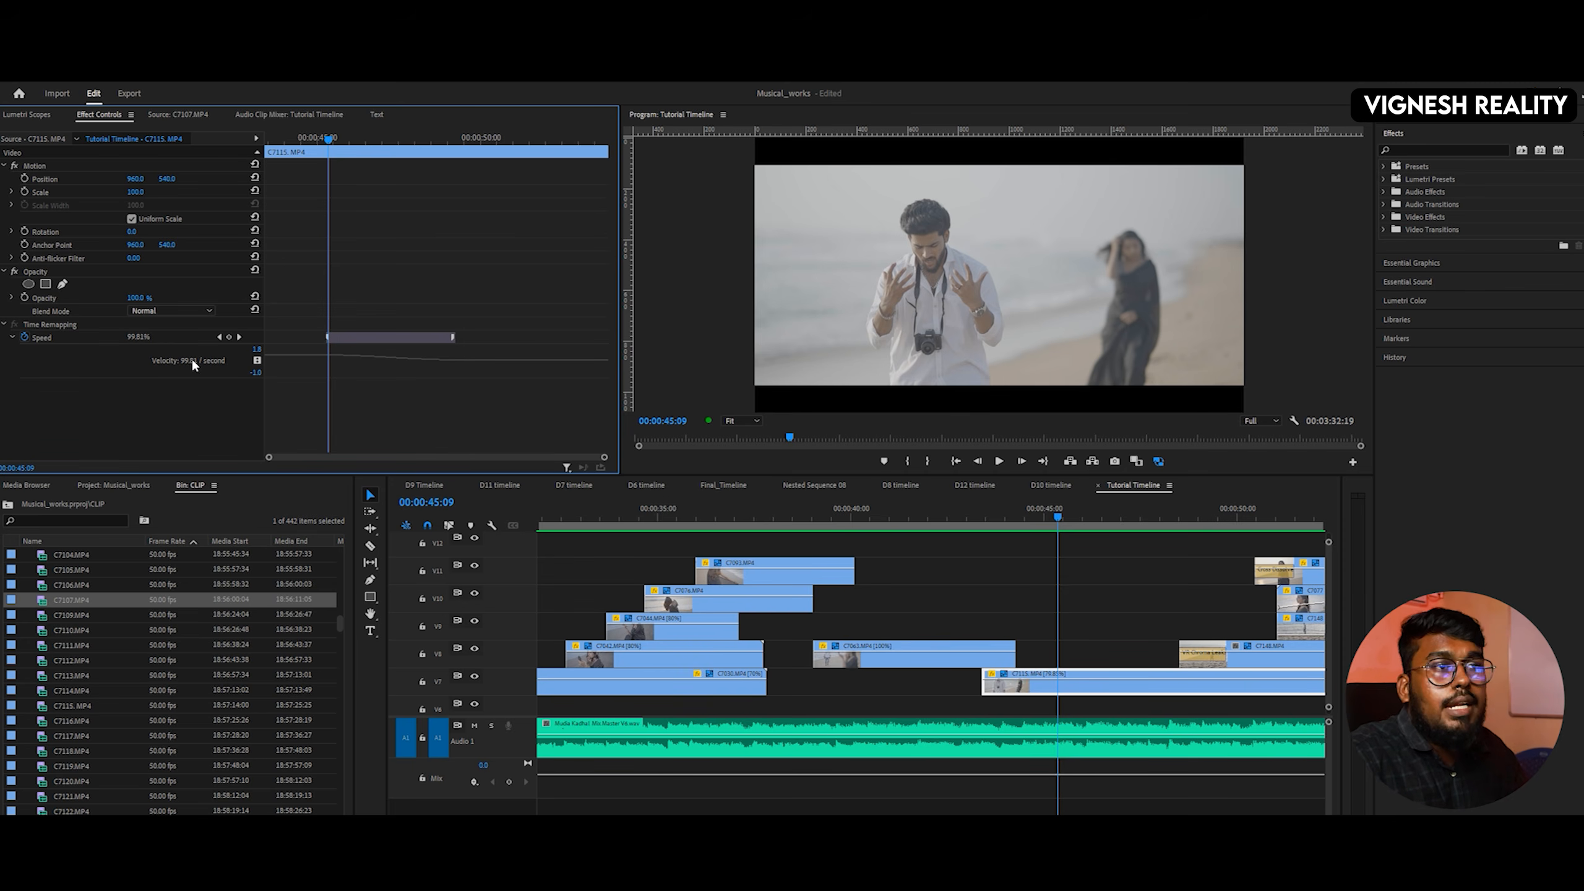
- Replay the gradual speed ramp of C7115.MP4 on Video 7 up to 00:00:48:23
{"action": "key", "text": "space"}
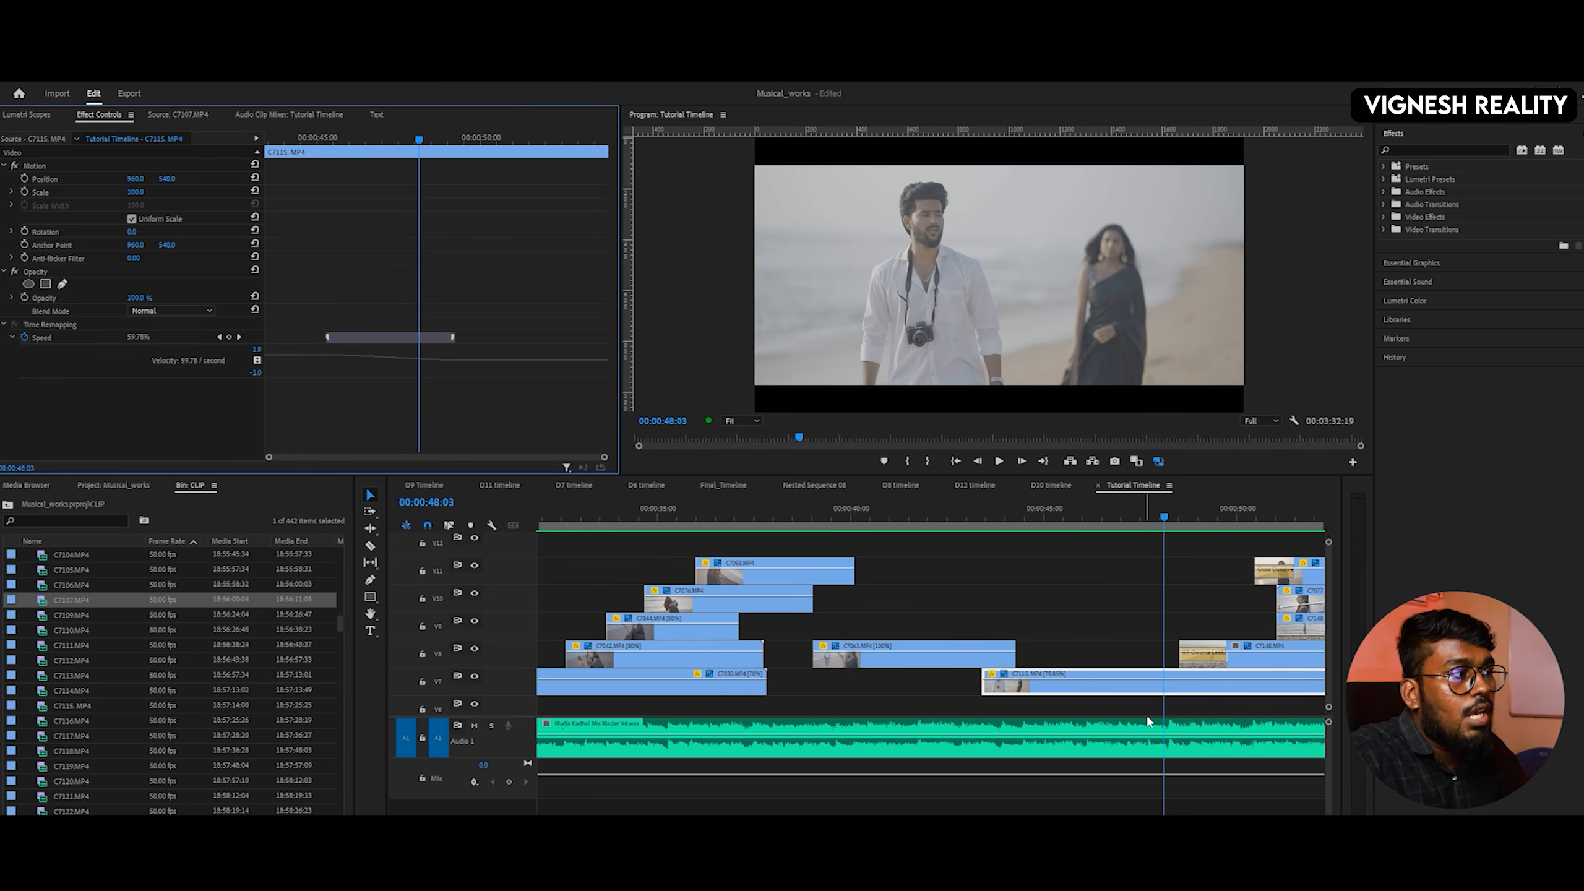
{"action": "left_click", "coordinate": [1088, 523]}
{"action": "key", "text": "space"}
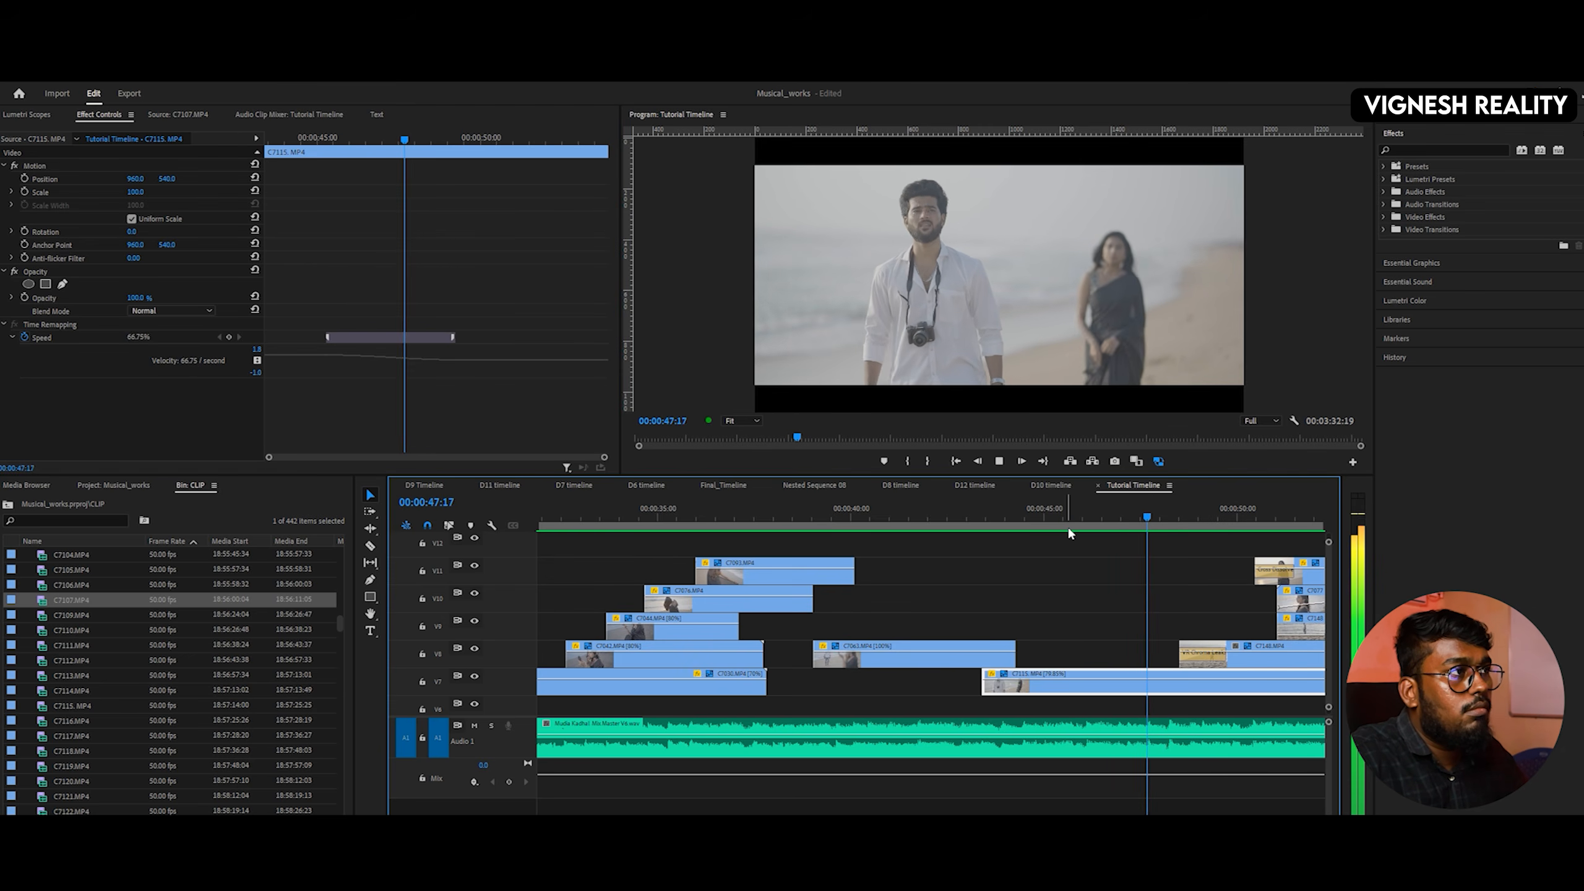
{"action": "key", "text": "space"}
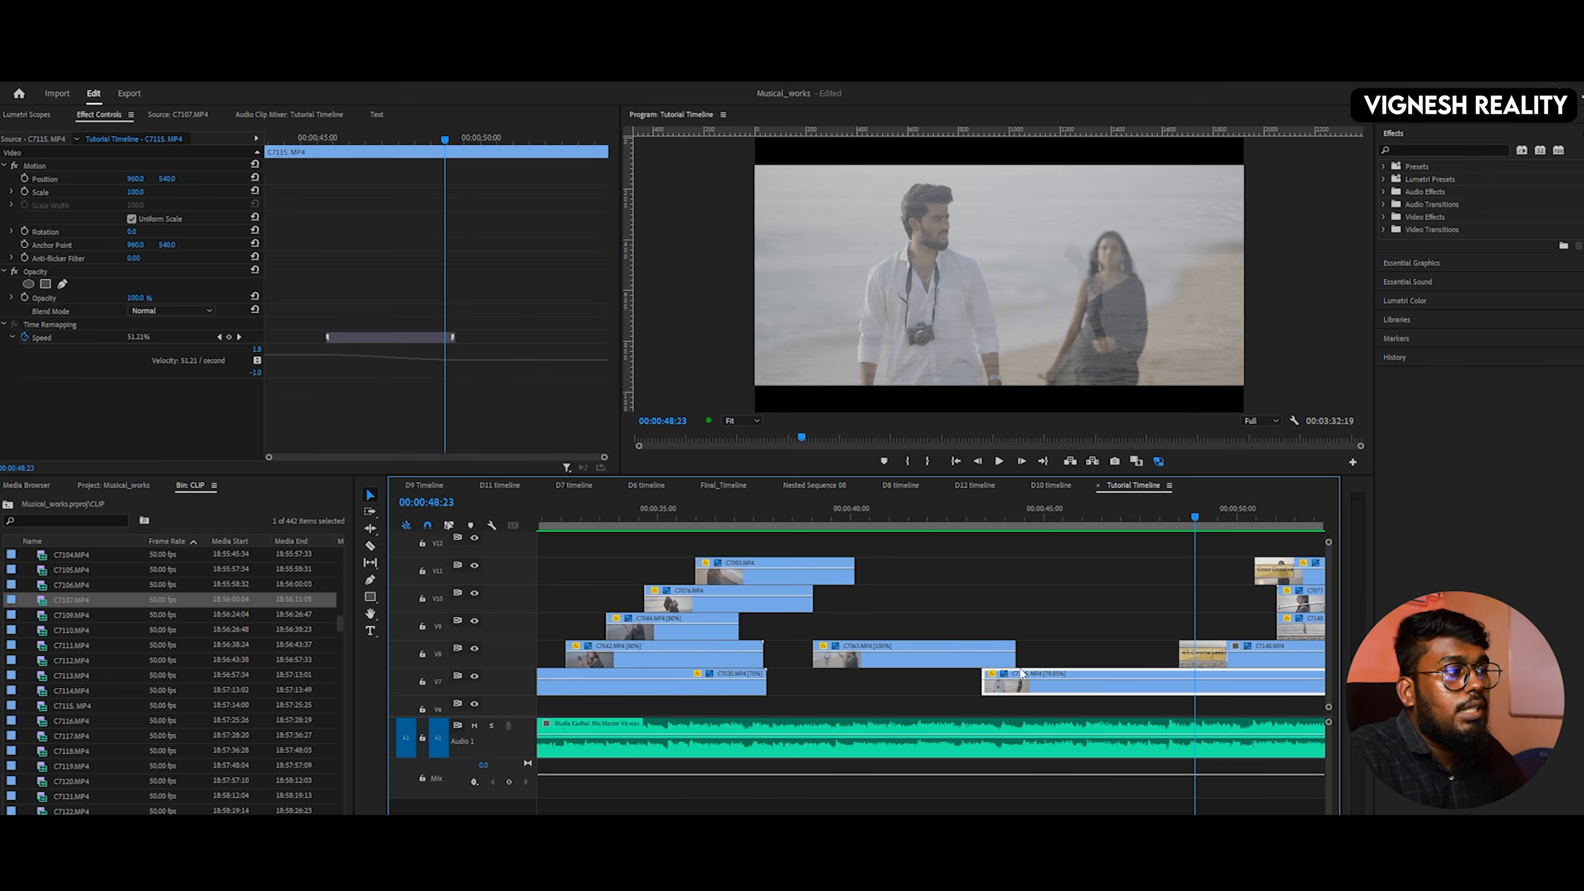
- Check the speed and duration settings of C7115.MP4 without changing them
{"action": "right_click", "coordinate": [1028, 687]}
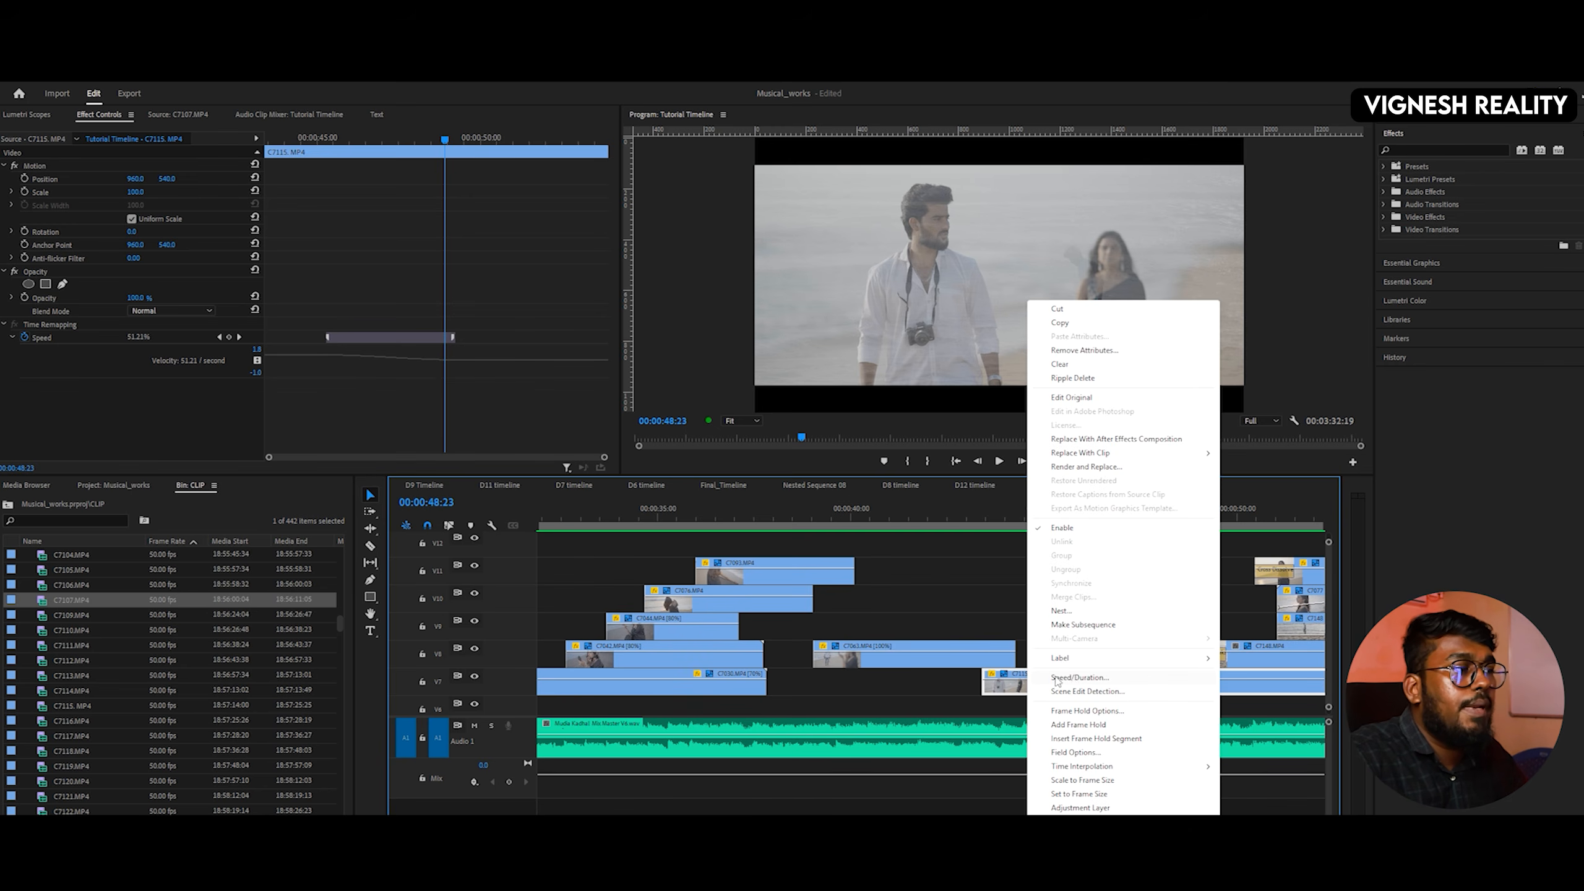
{"action": "left_click", "coordinate": [1073, 682]}
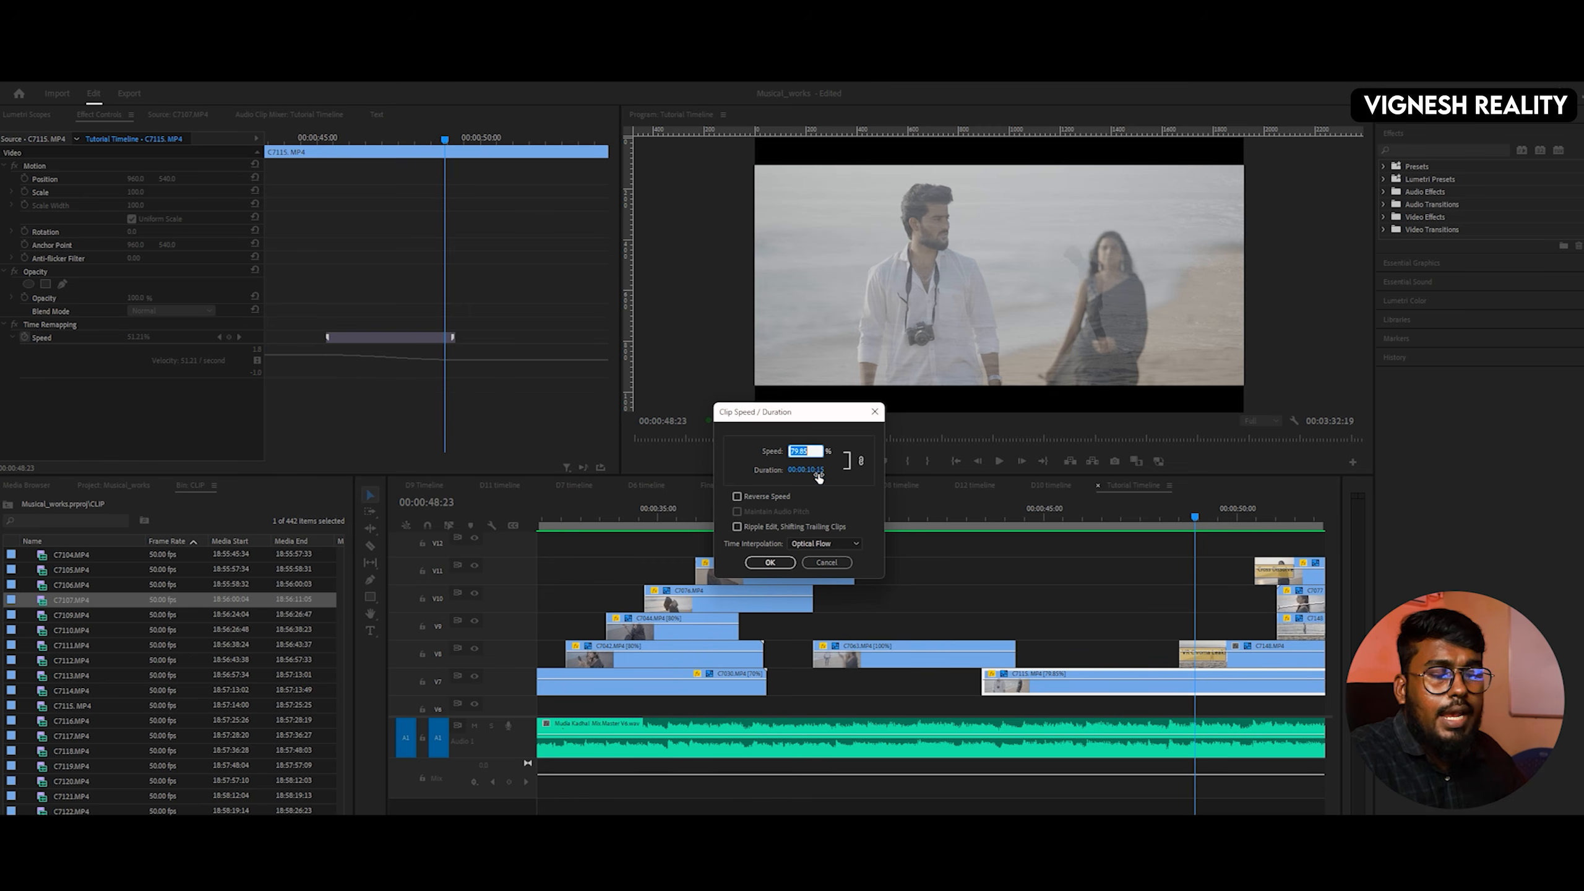
{"action": "left_click", "coordinate": [826, 563]}
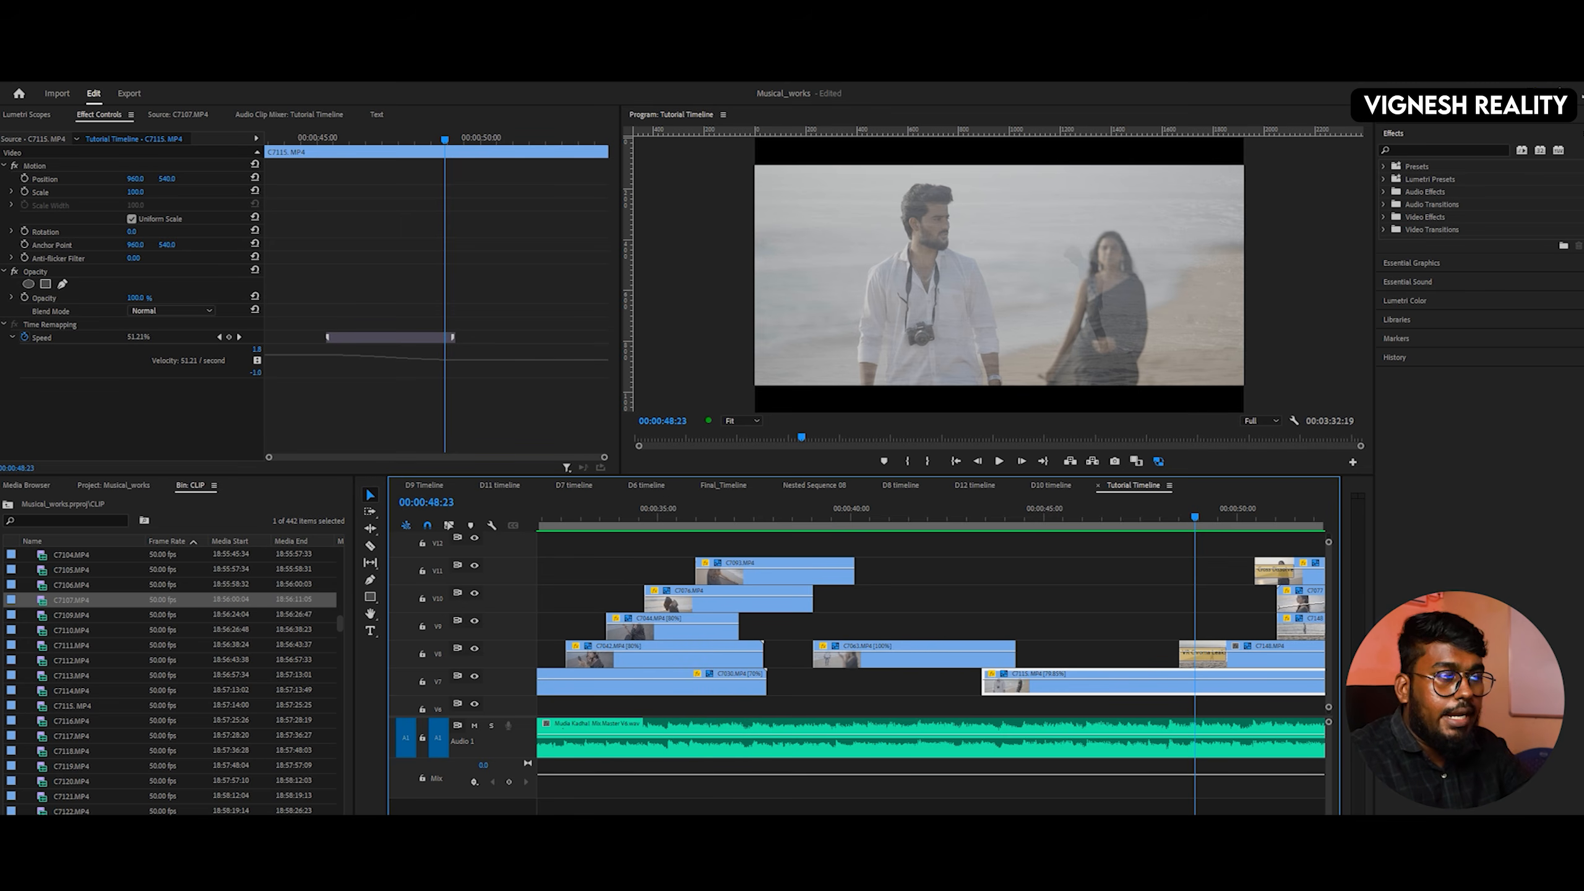
- Play C7115.MP4 from 00:00:43:15 into the clips that follow it, and return to 00:00:48:19
{"action": "left_click", "coordinate": [991, 515]}
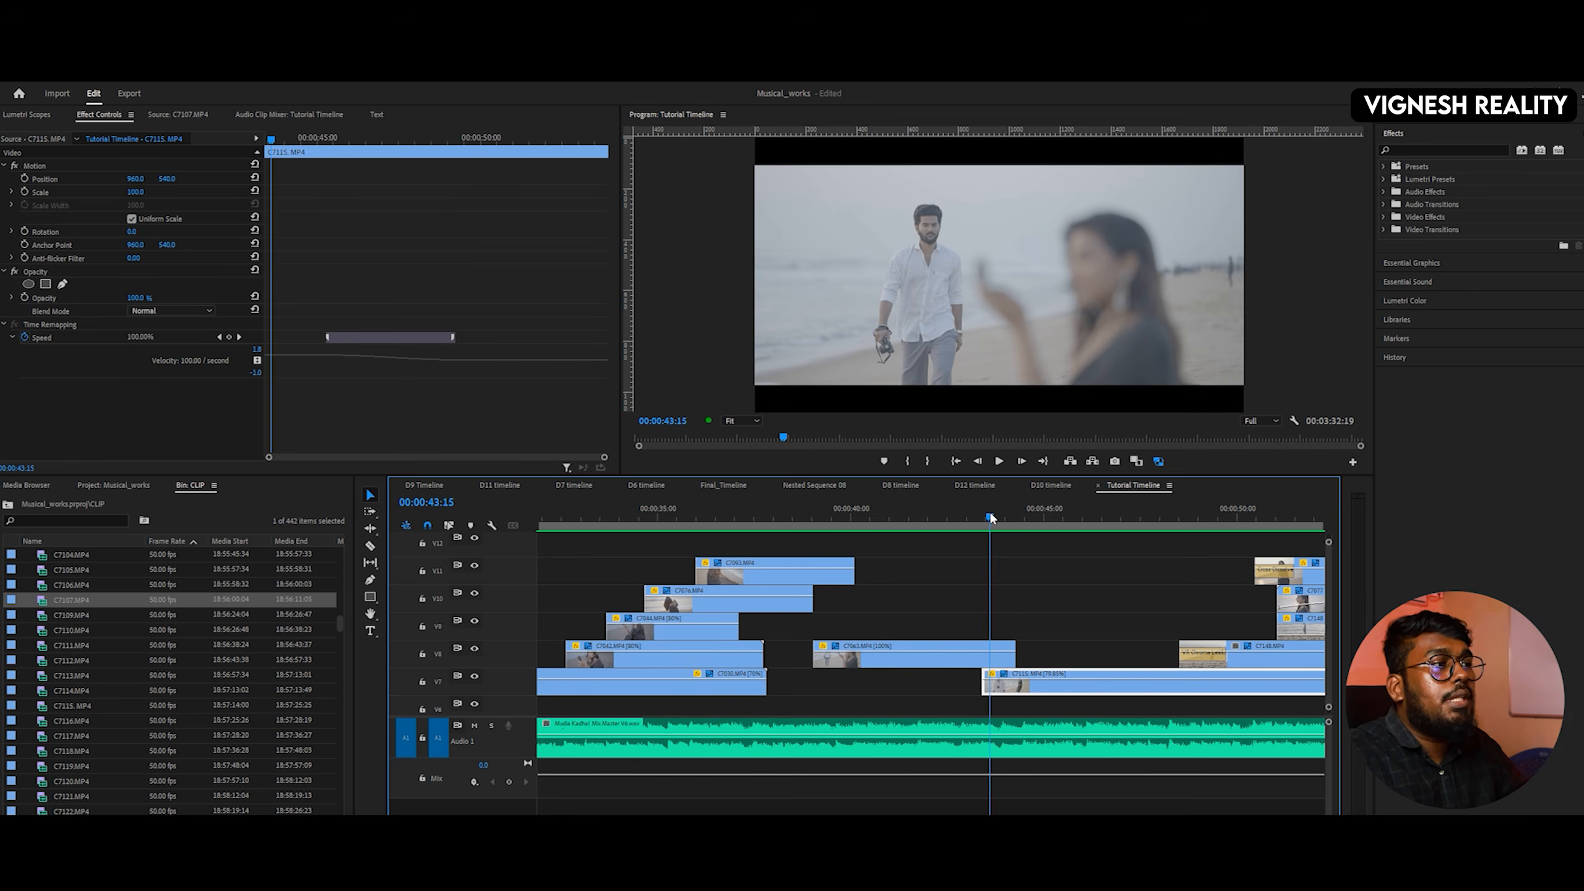
{"action": "key", "text": "space"}
{"action": "key", "text": "space"}
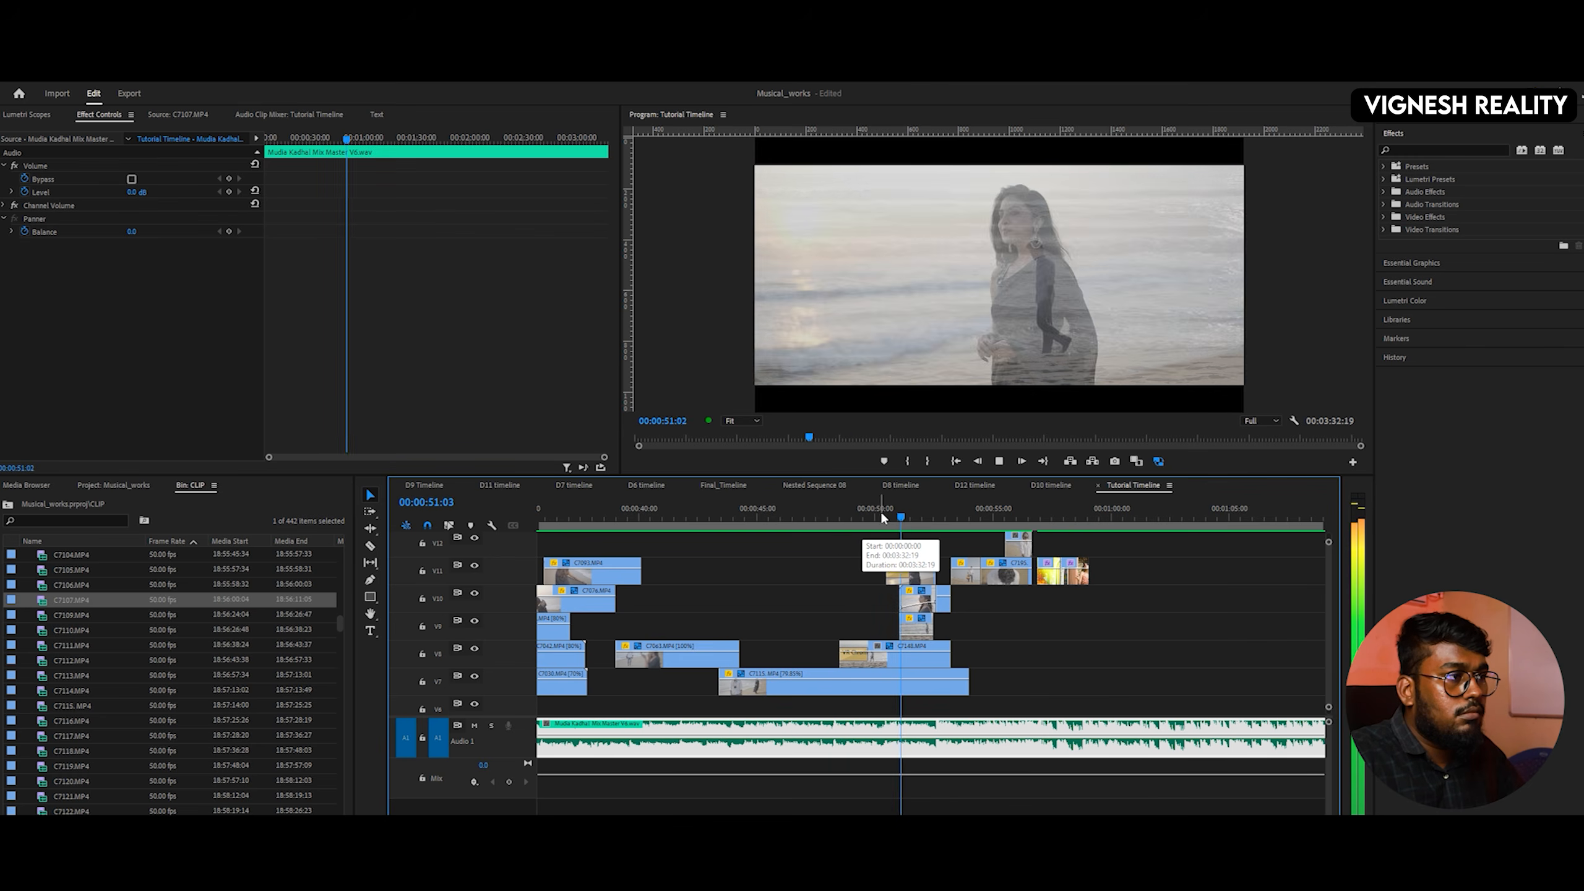
{"action": "left_click", "coordinate": [847, 517]}
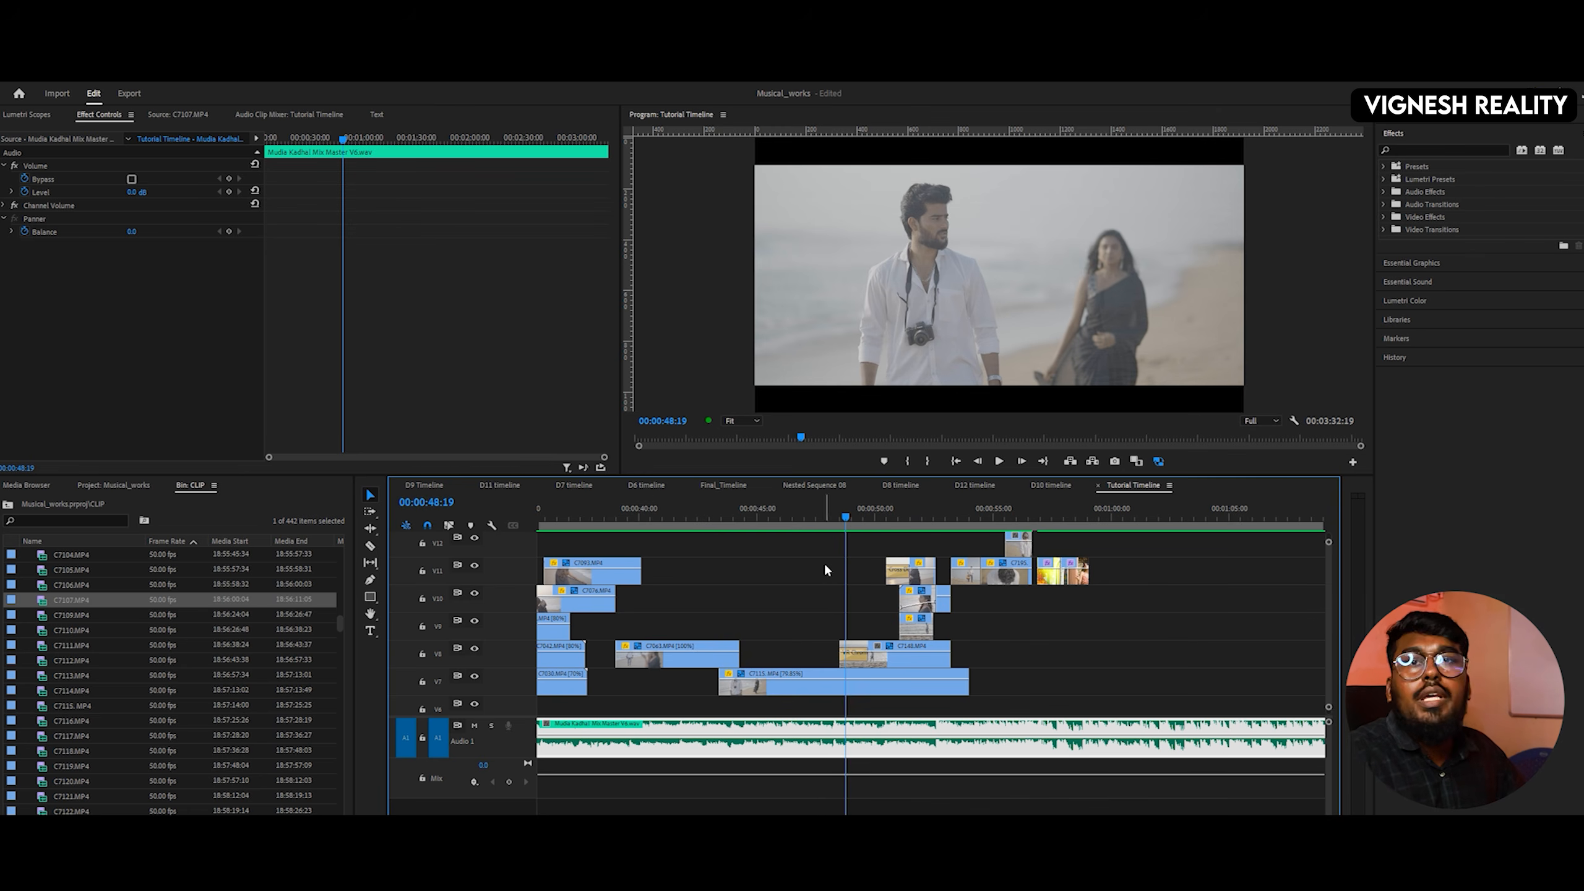
- Inspect the VR Chroma Leaks transition at the start of C7148.MP4 and locate it among the Immersive Video transitions
{"action": "left_click", "coordinate": [878, 664]}
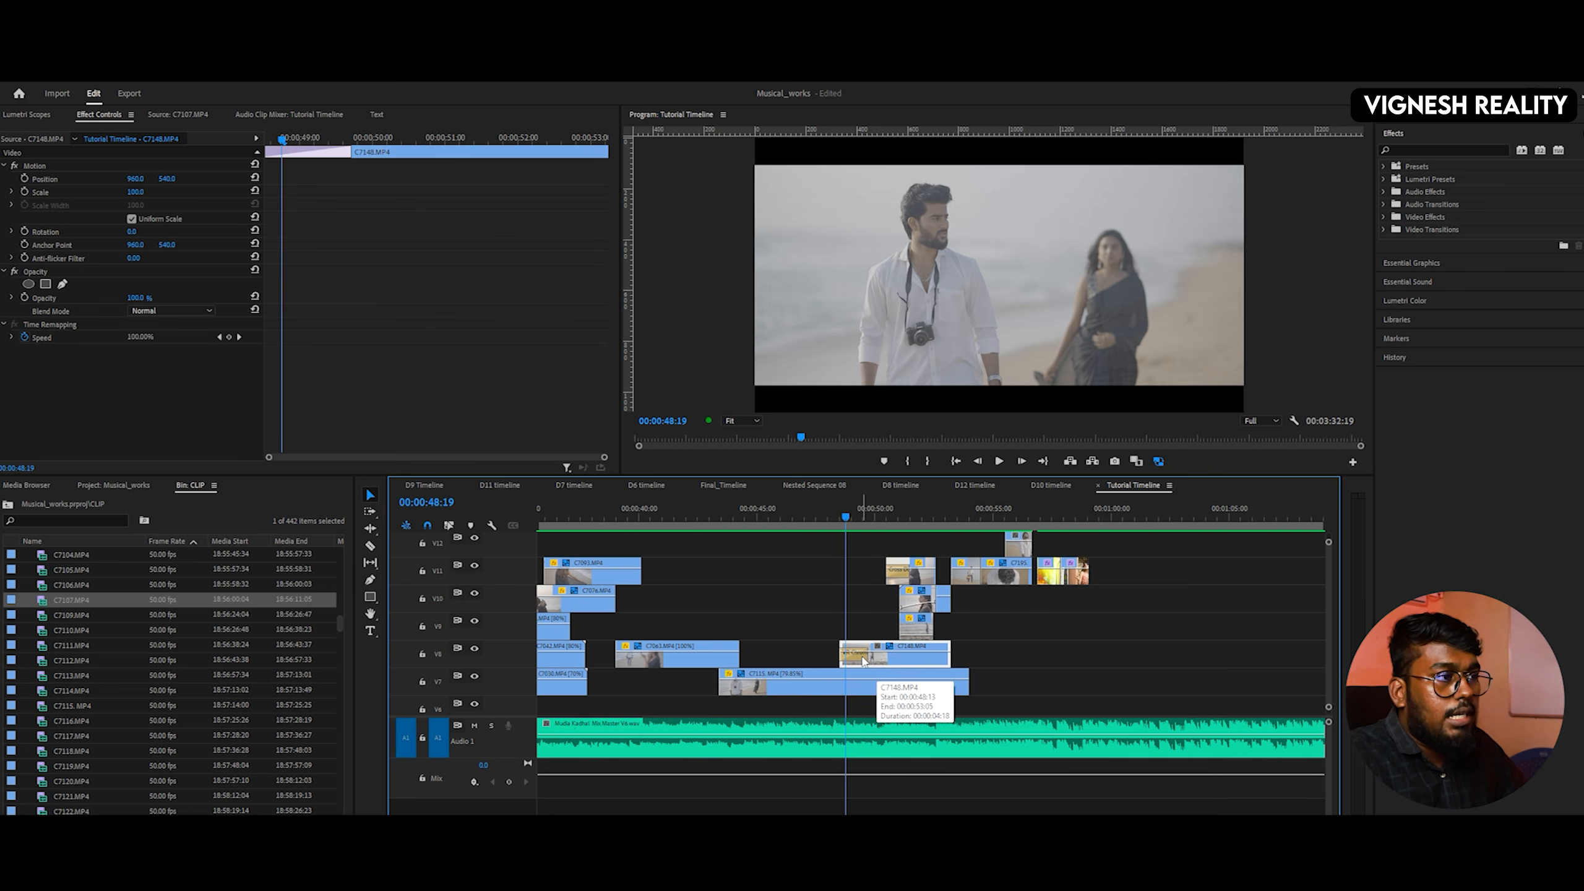
{"action": "left_click", "coordinate": [864, 659]}
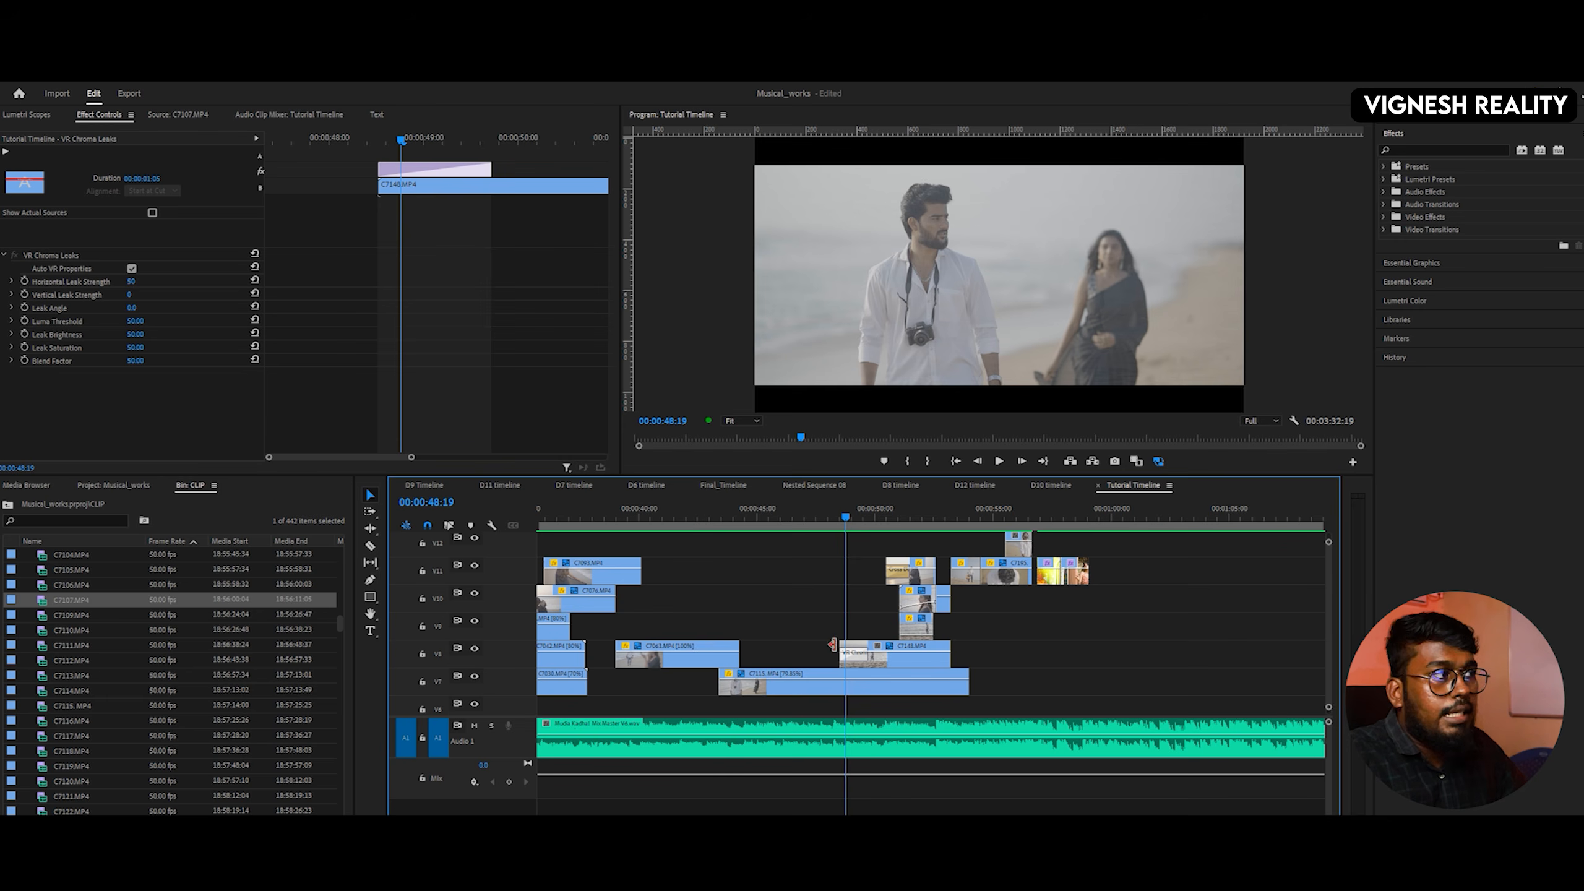
{"action": "left_click", "coordinate": [1383, 229]}
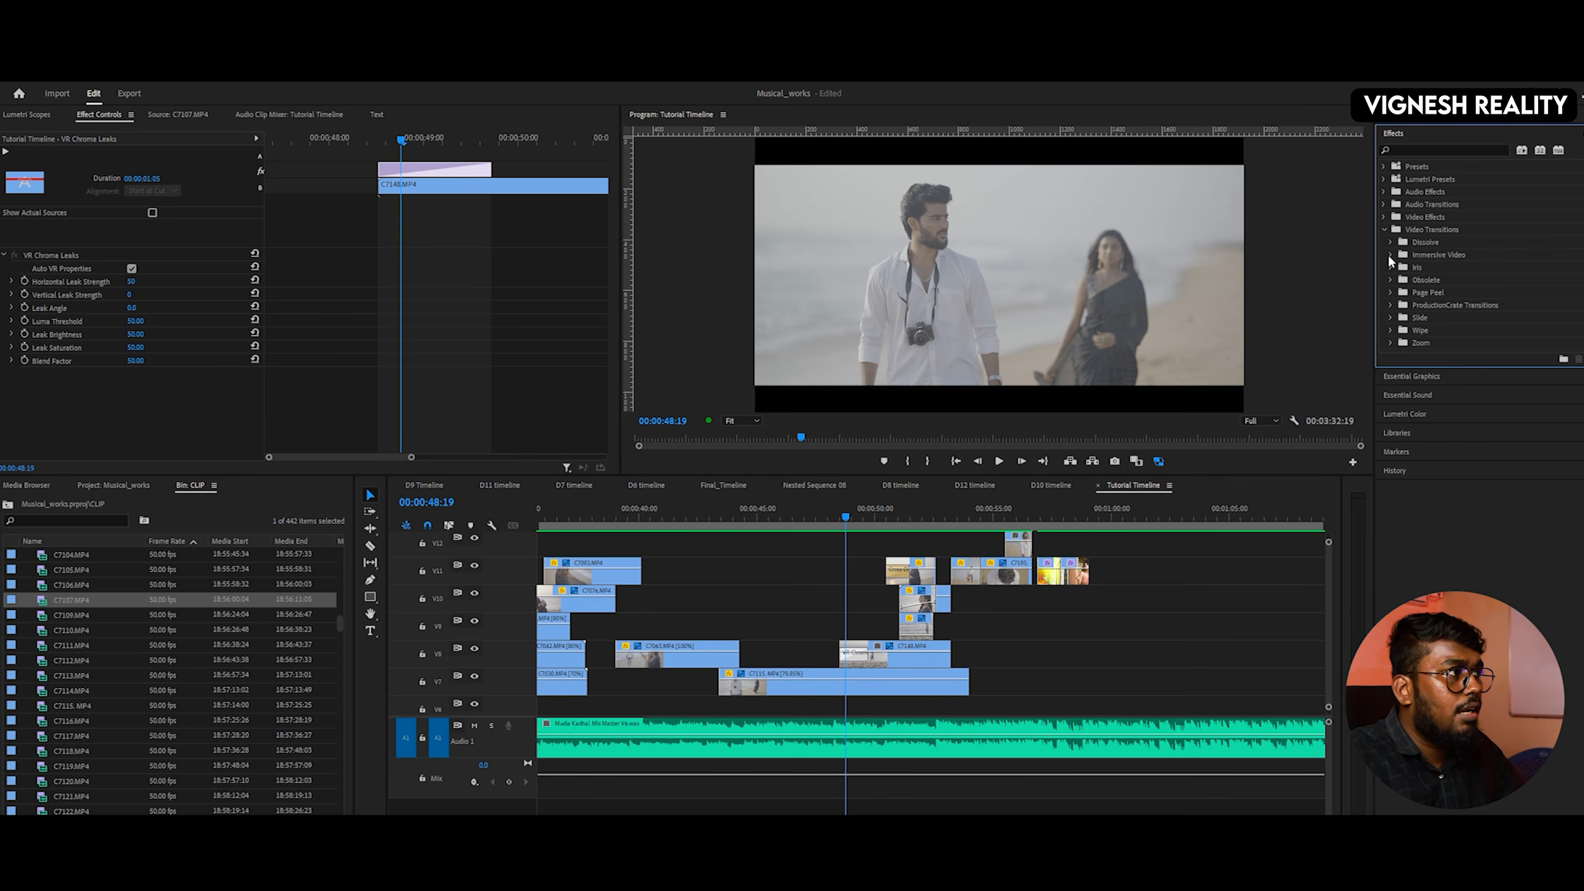
{"action": "left_click", "coordinate": [1391, 255]}
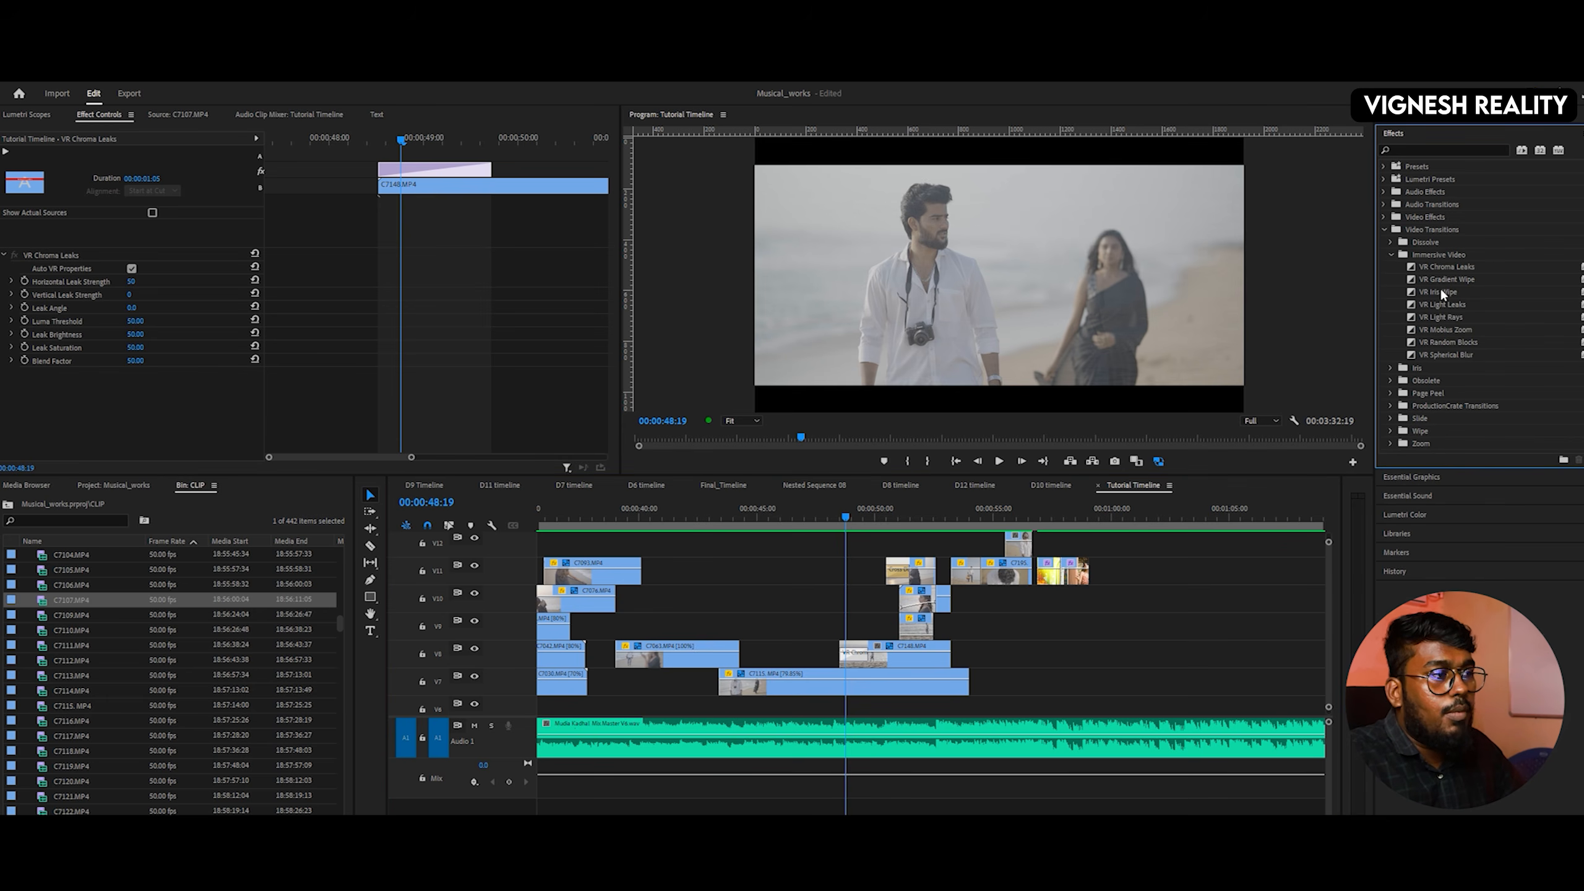
- Play the VR Chroma Leaks transition into C7148.MP4 from 00:00:48:12, and replay it from slightly earlier
{"action": "left_click", "coordinate": [840, 519]}
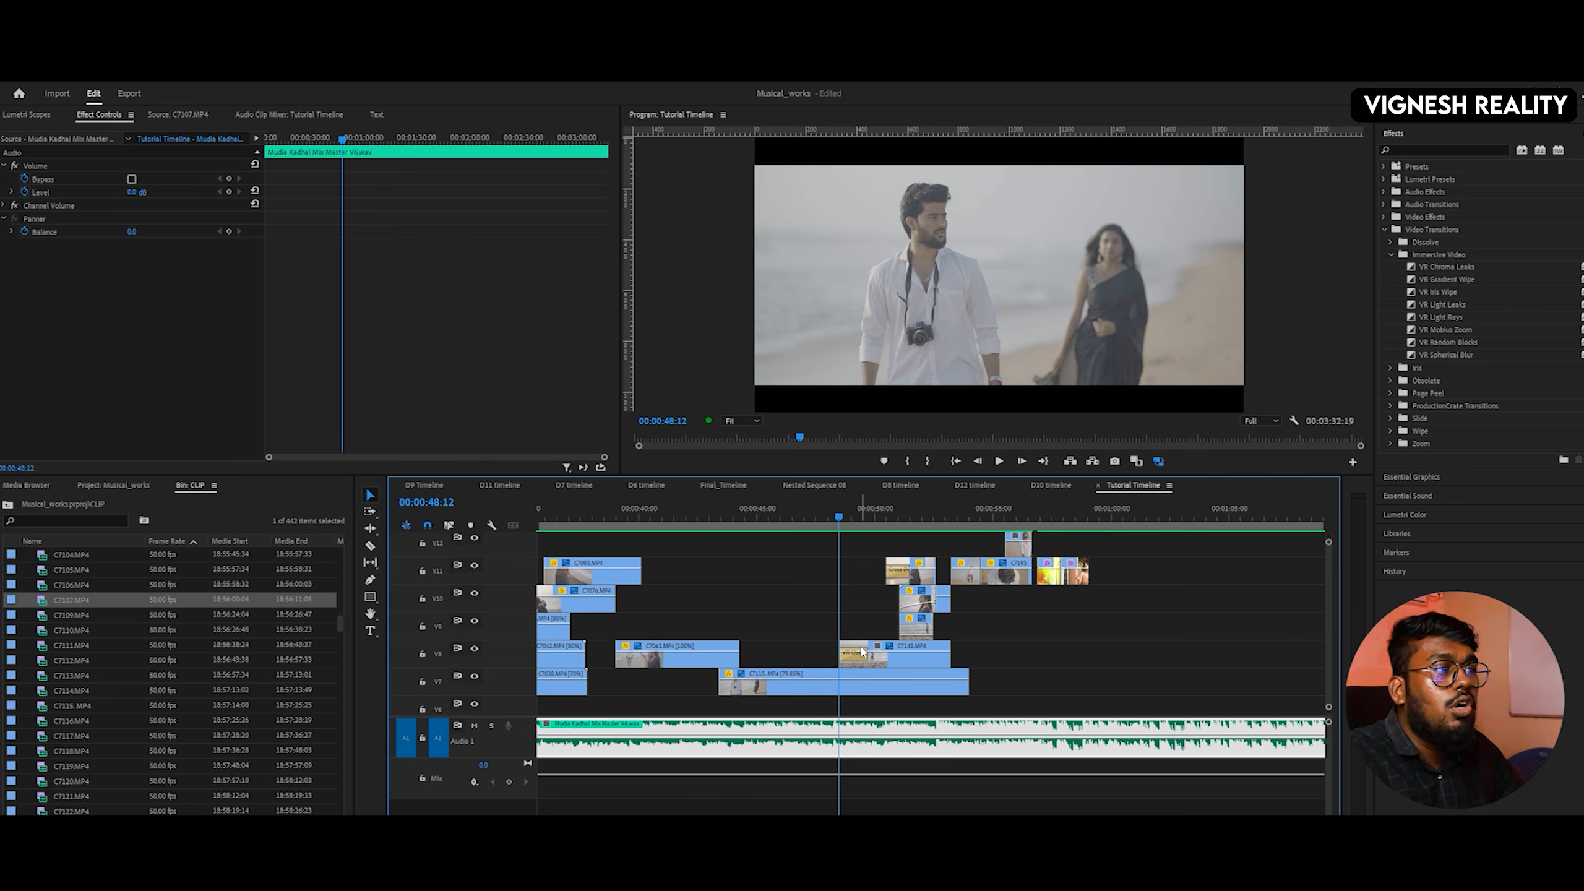
{"action": "key", "text": "space"}
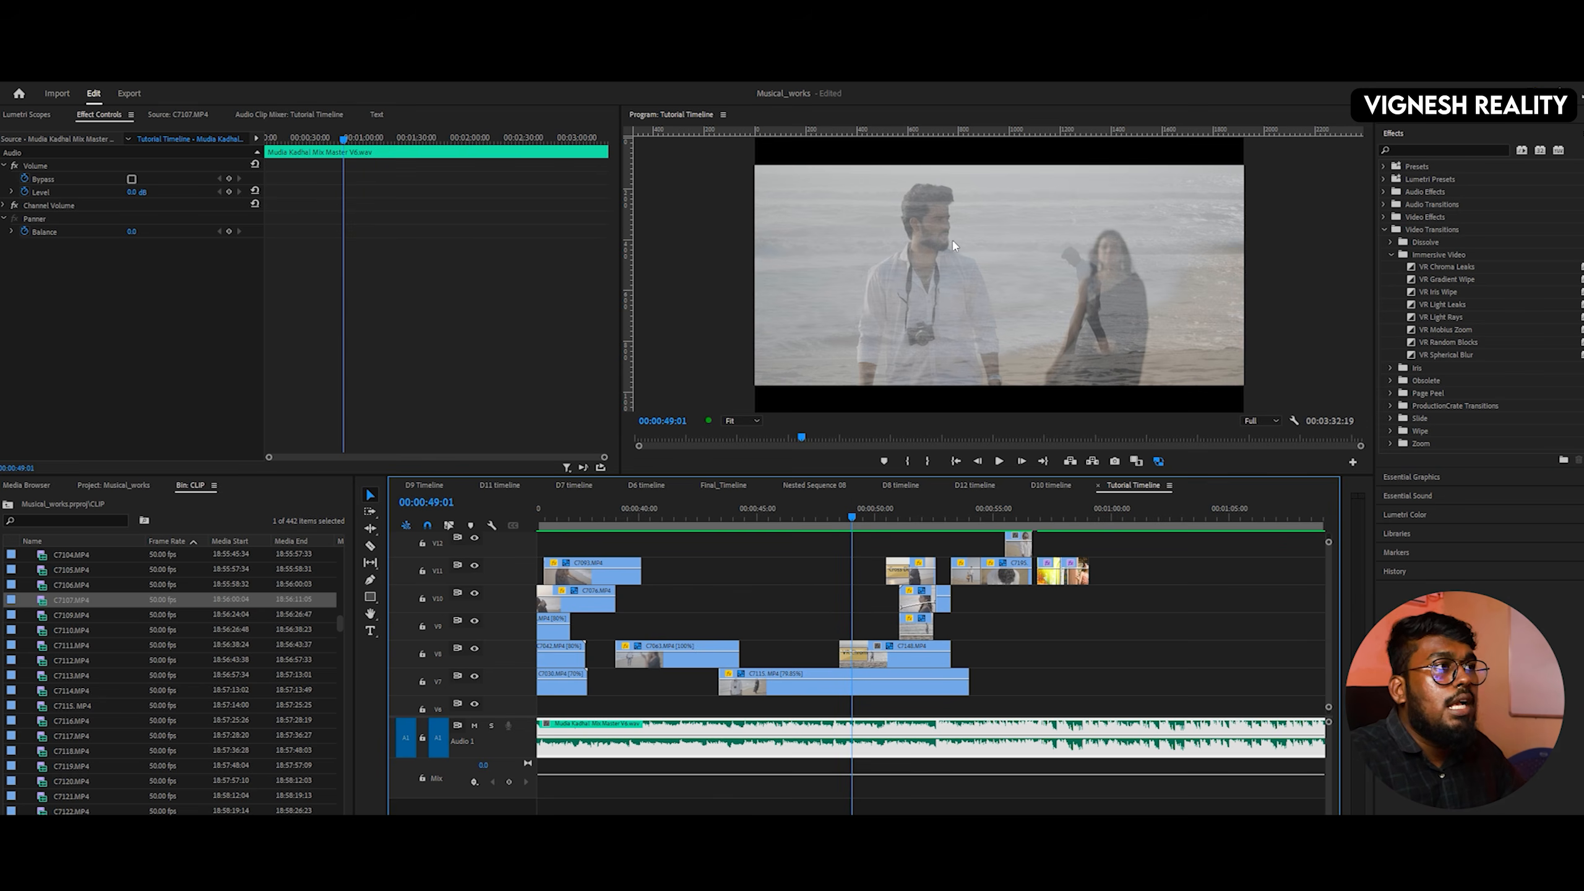
{"action": "left_click_drag", "start_coordinate": [859, 518], "coordinate": [831, 539]}
{"action": "key", "text": "space"}
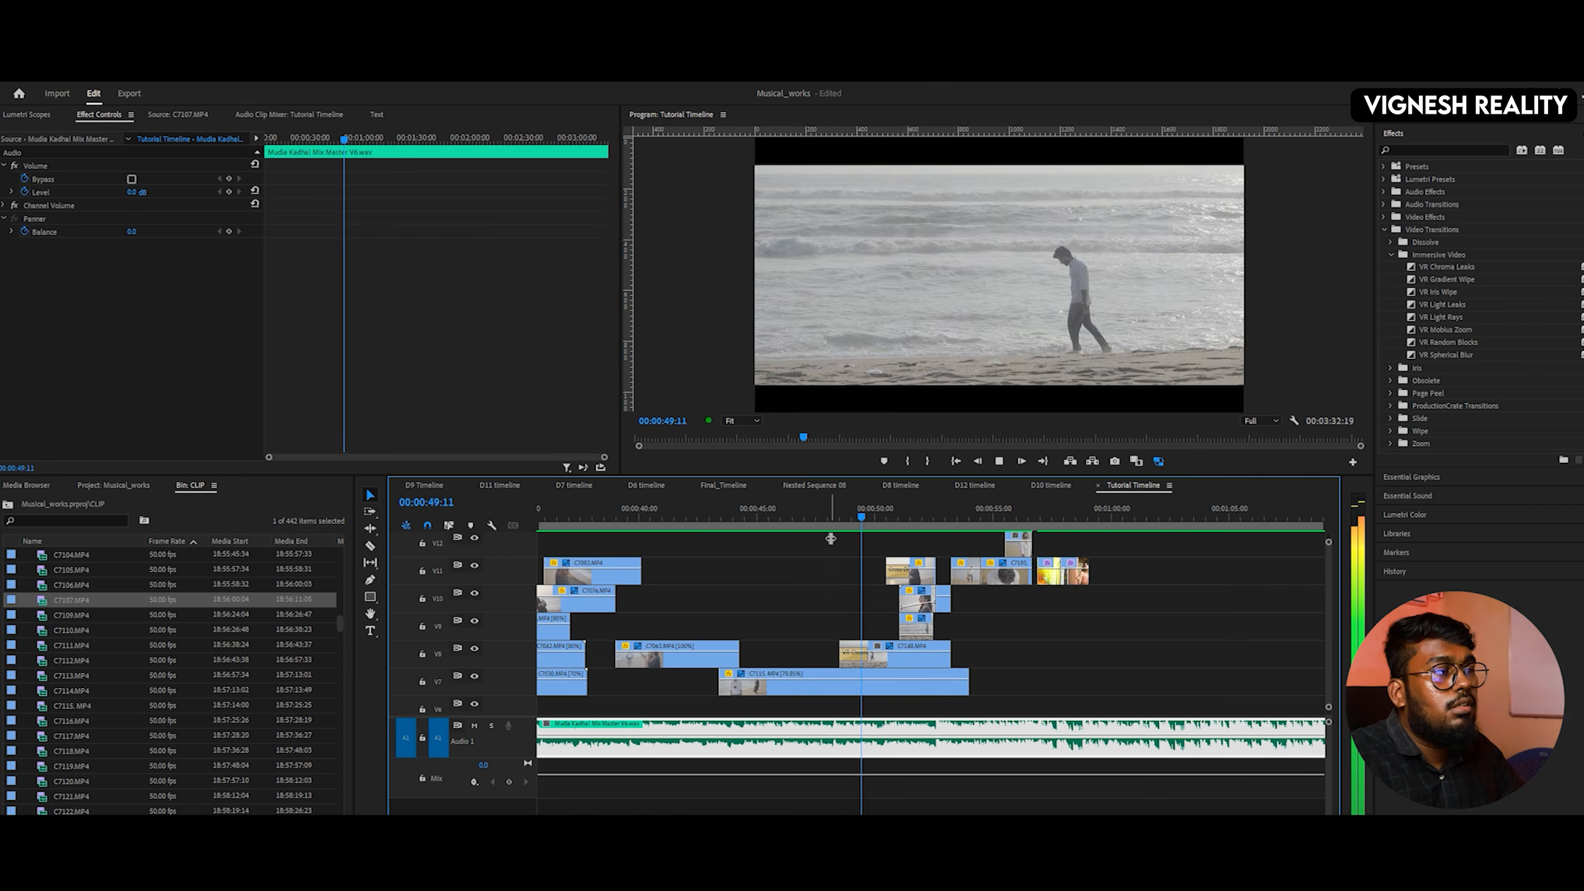
- Play the sequence from 00:00:47:24 through C7148.MP4 and into C7082.MP4, stopping at 00:00:52:07
{"action": "left_click", "coordinate": [828, 517]}
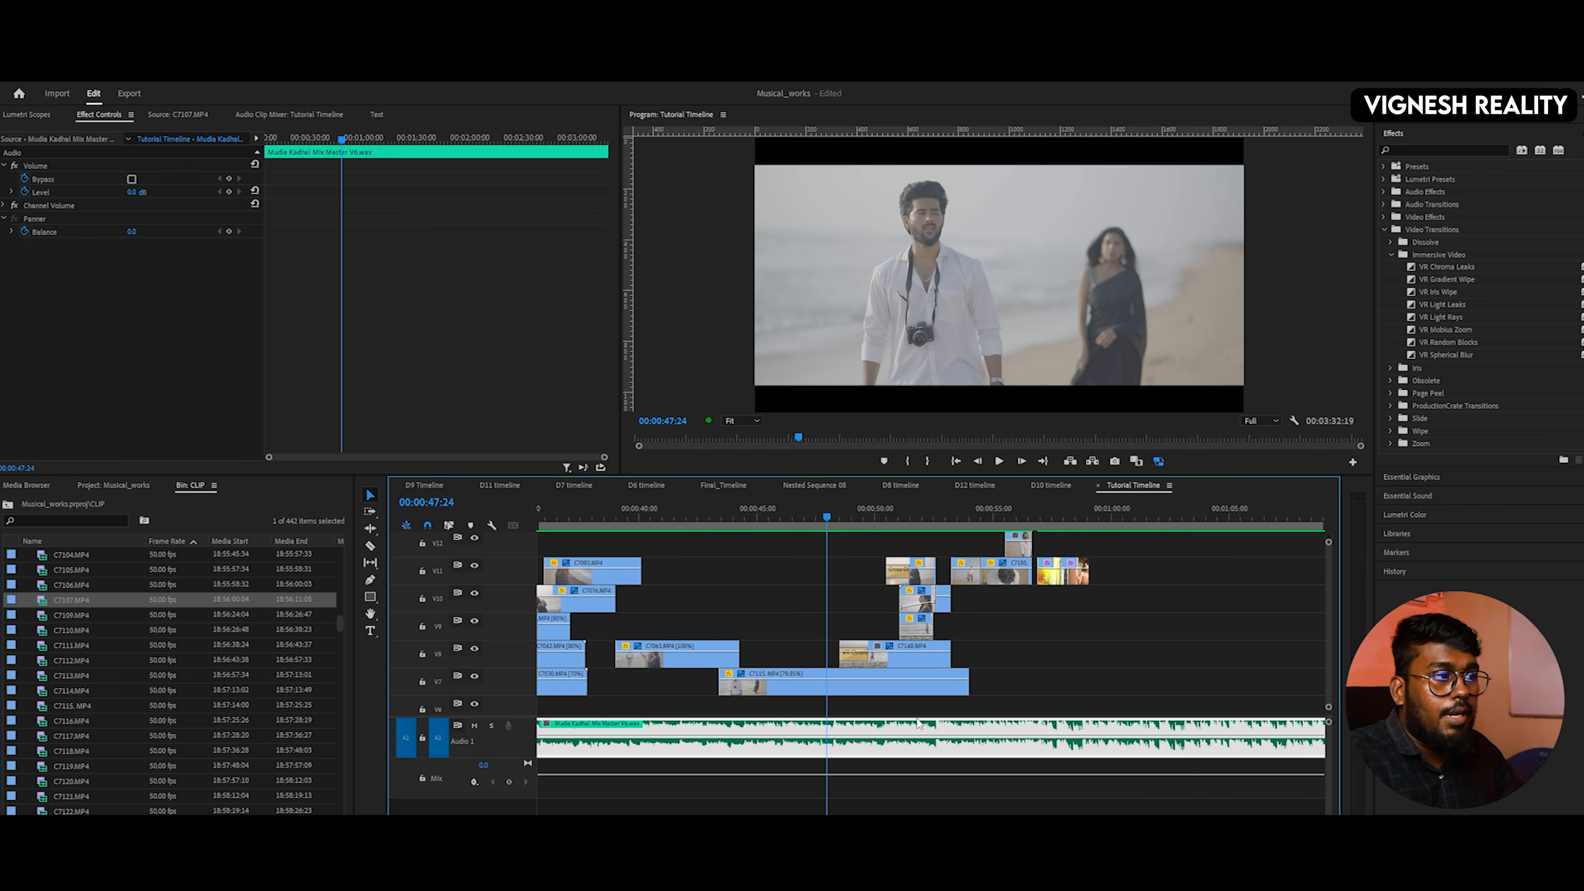
{"action": "key", "text": "space"}
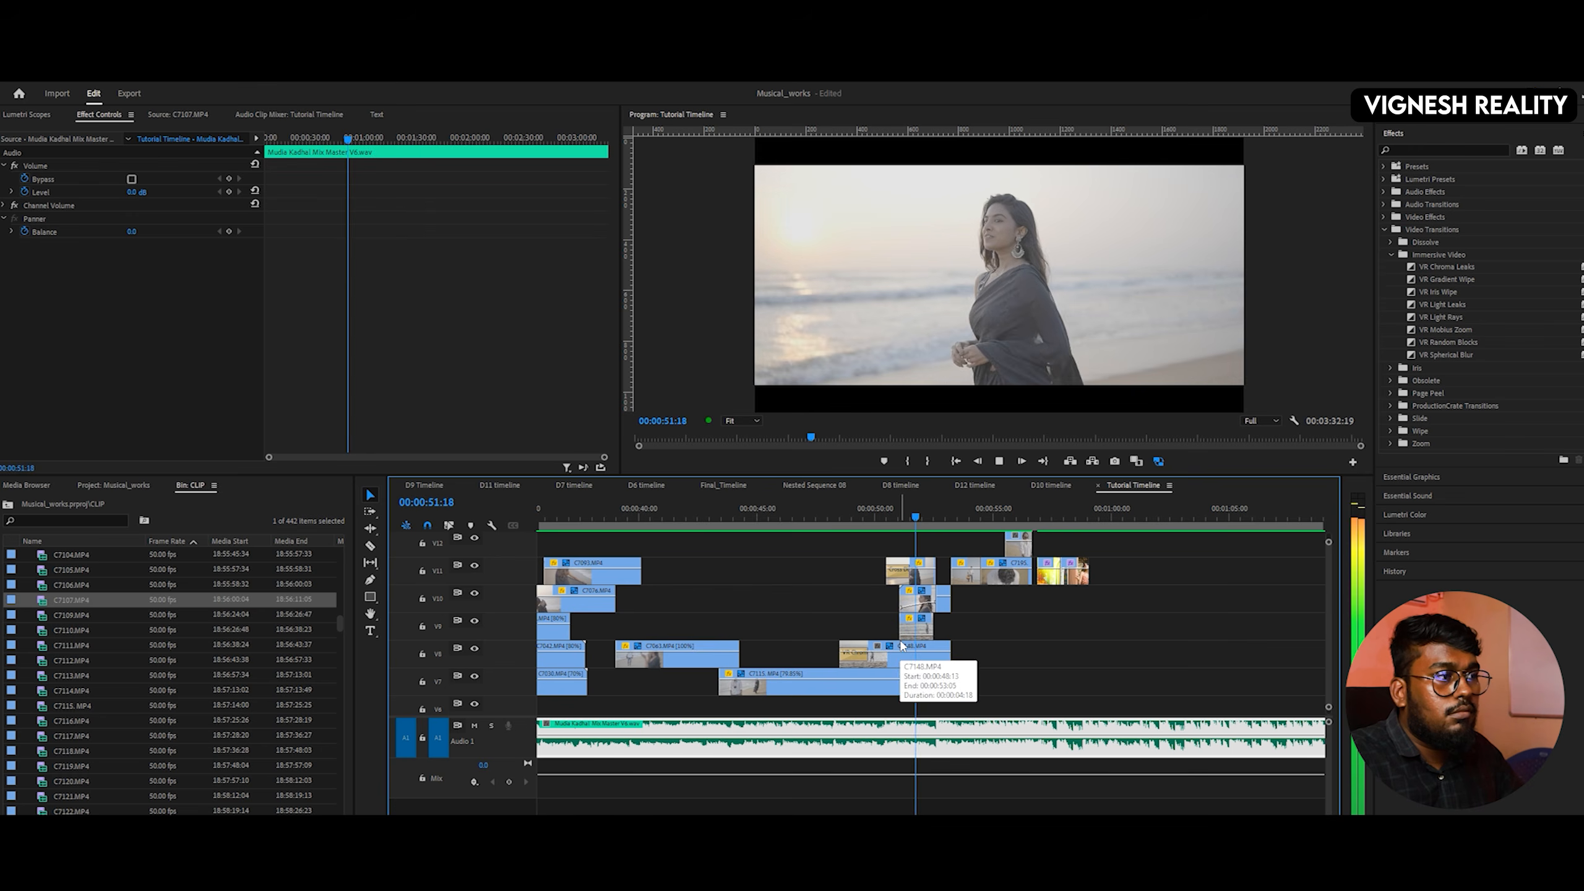
{"action": "key", "text": "space"}
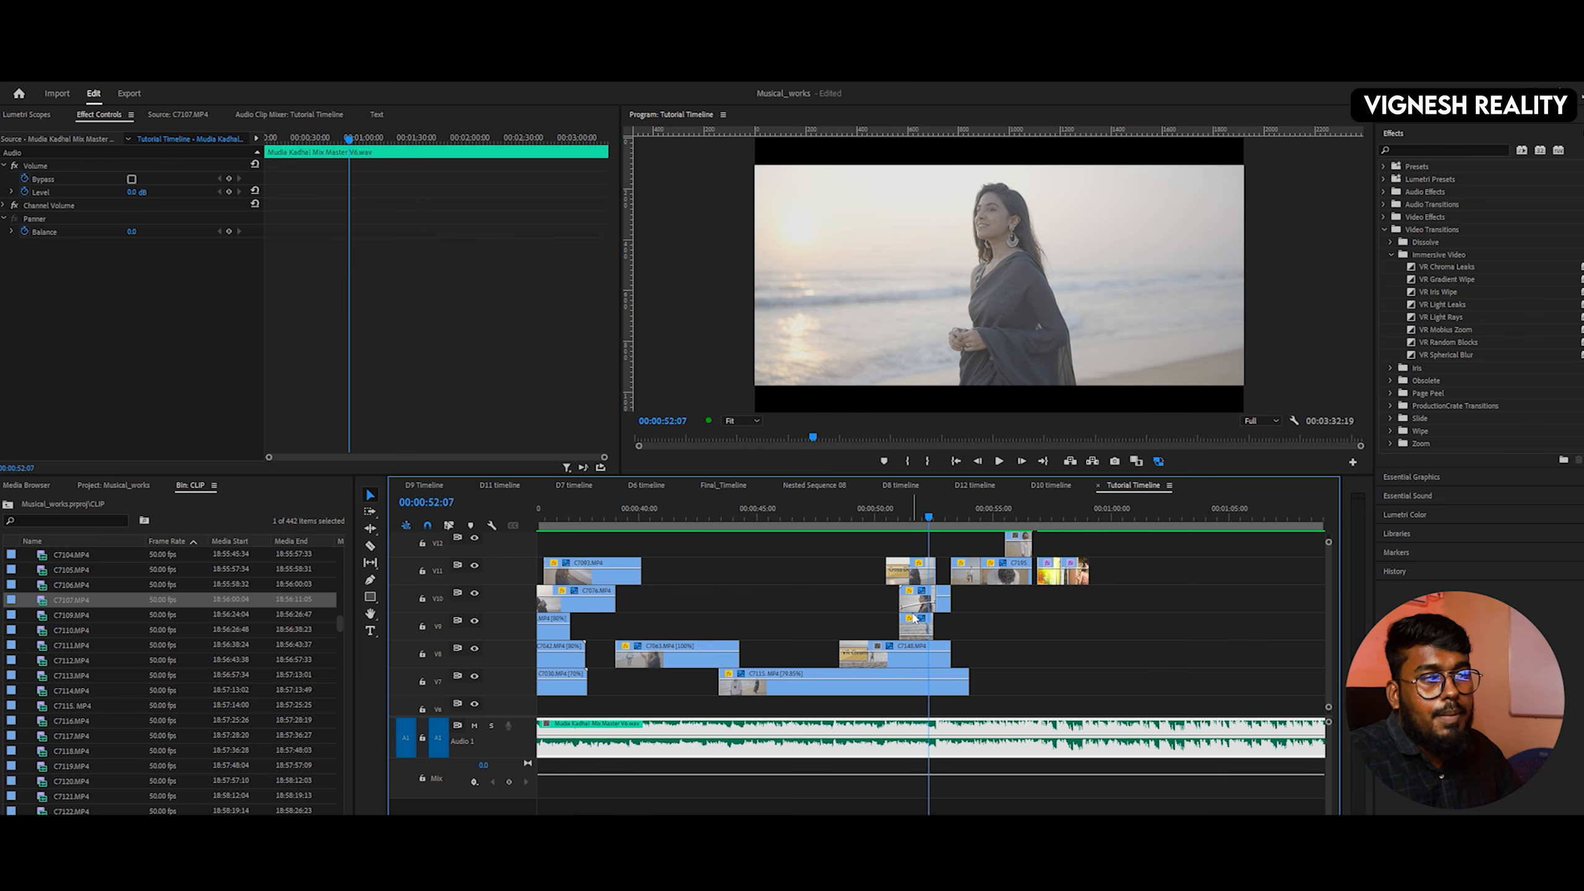
- Delete C7077.MP4 from Video 10 and the clip beneath it on Video 9, and move C7082.MP4 down to Video 9
{"action": "left_click", "coordinate": [913, 604]}
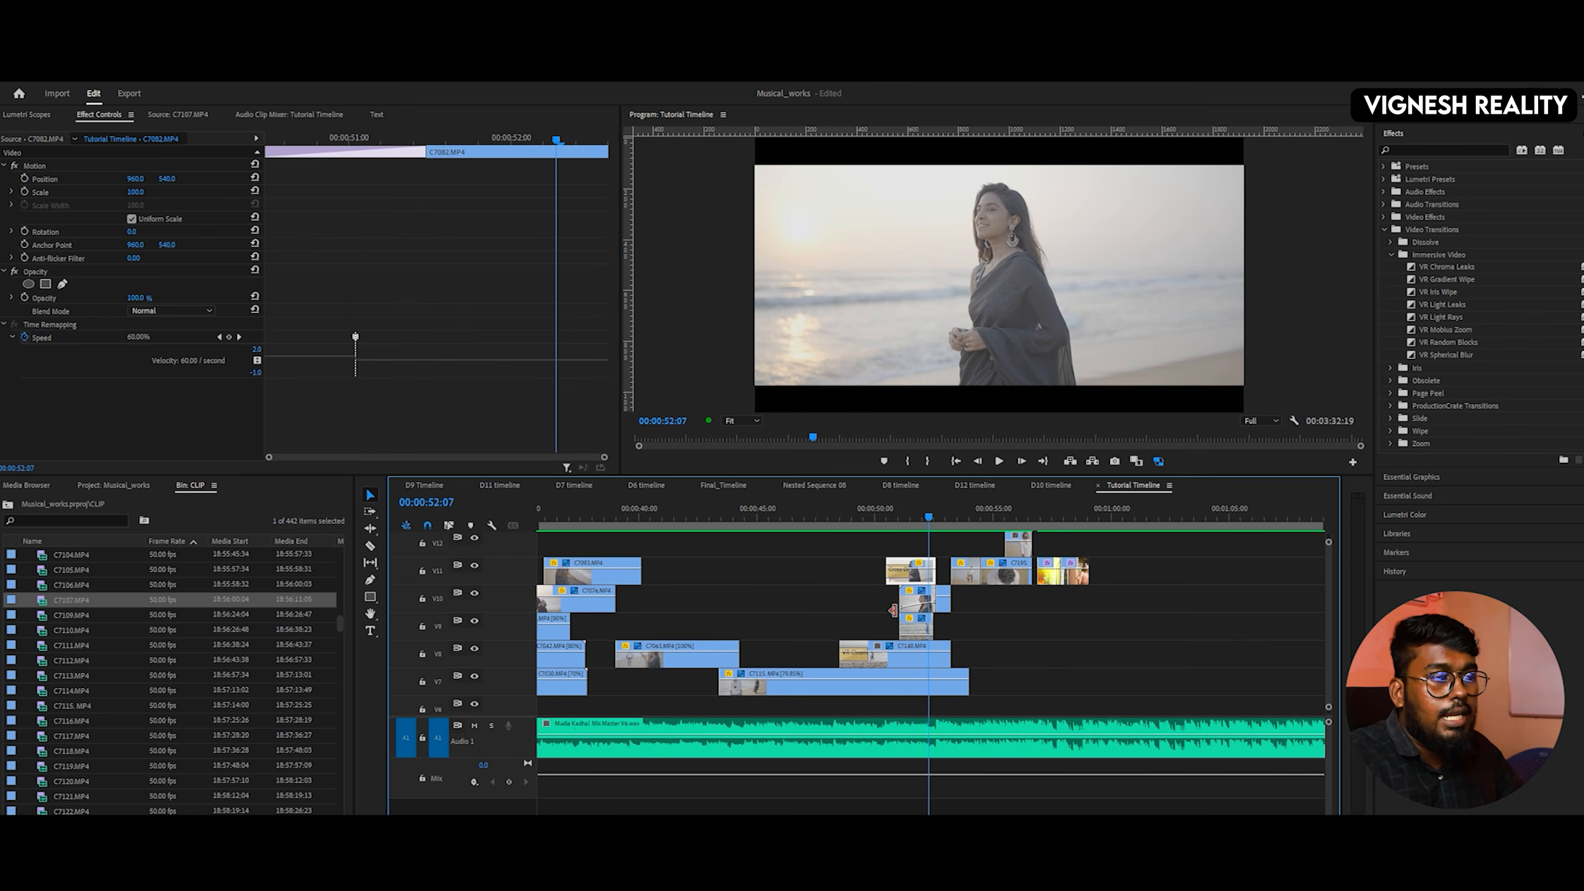
{"action": "left_click", "coordinate": [917, 618]}
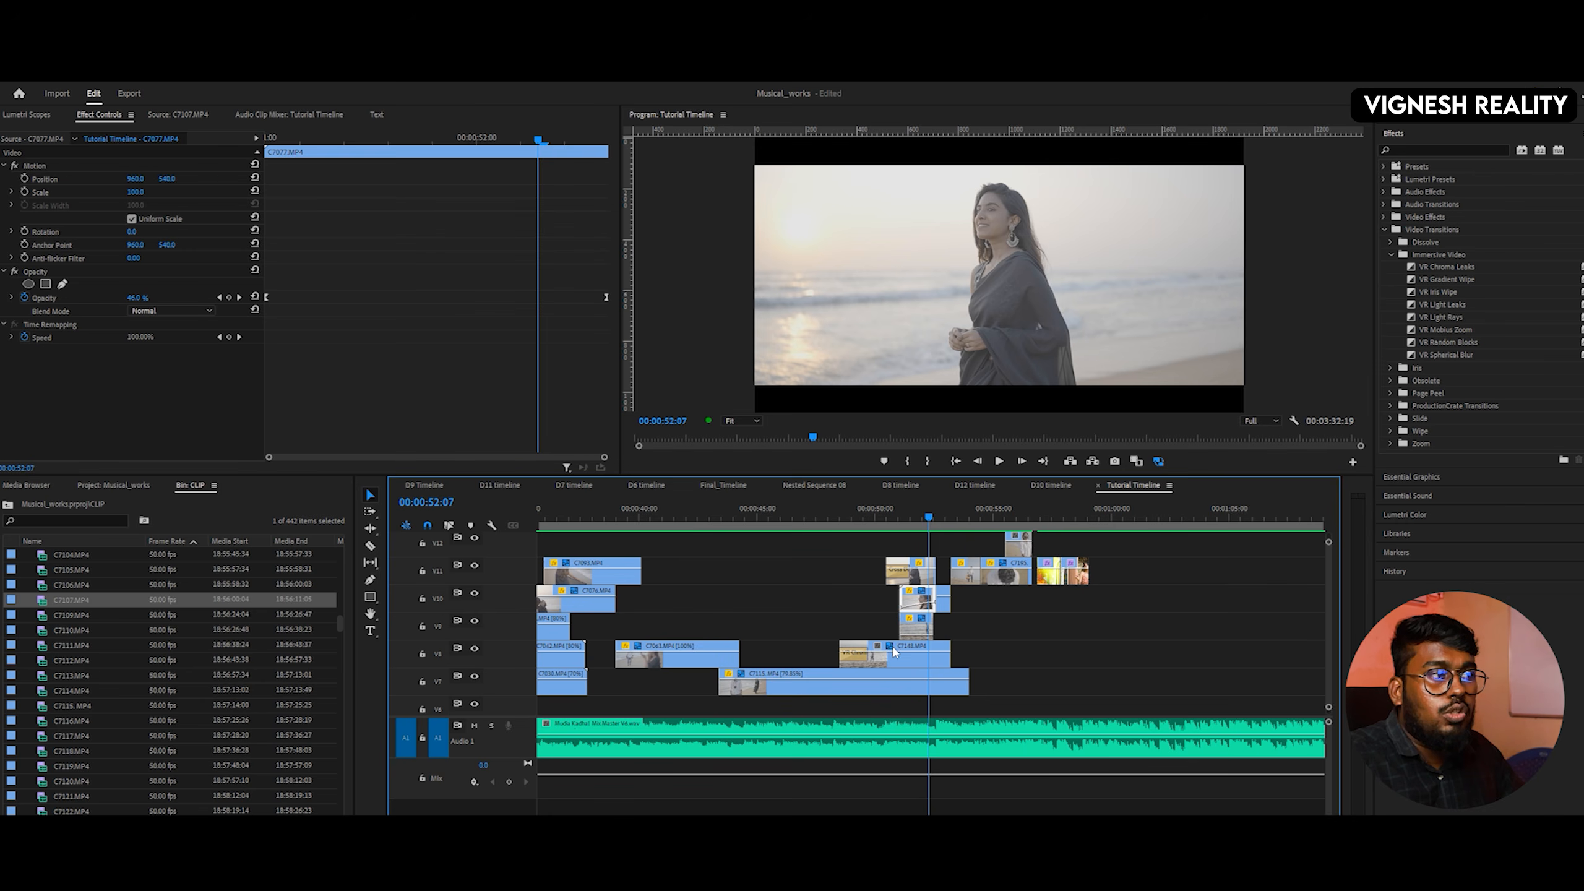
{"action": "key", "text": "Delete"}
{"action": "left_click_drag", "start_coordinate": [895, 514], "coordinate": [915, 518]}
{"action": "left_click", "coordinate": [921, 626]}
{"action": "key", "text": "Delete"}
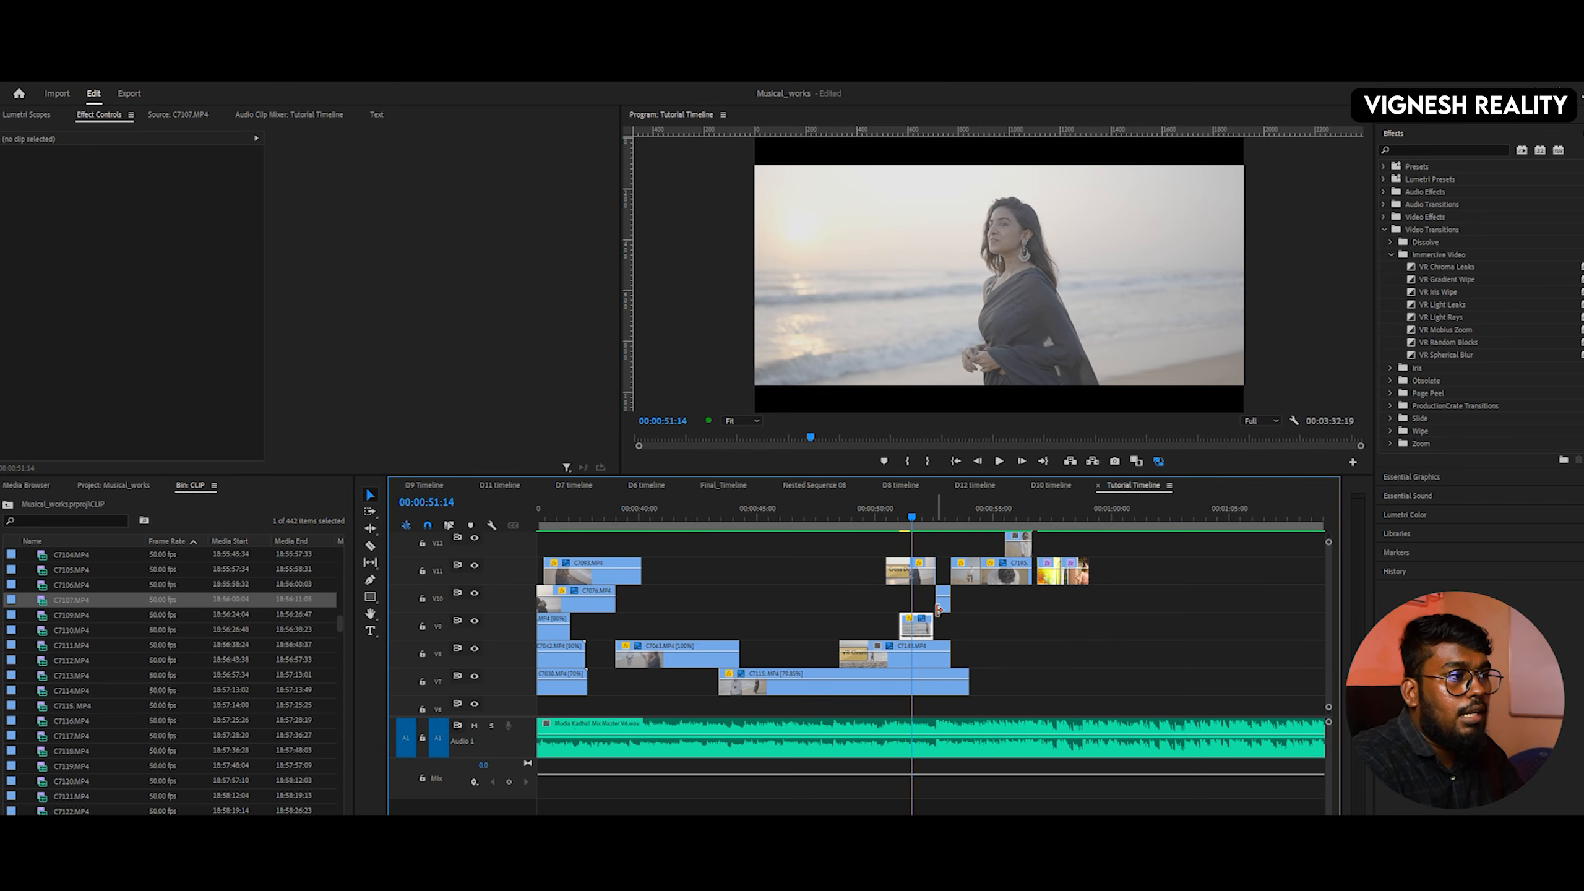
{"action": "left_click_drag", "start_coordinate": [925, 576], "coordinate": [922, 626]}
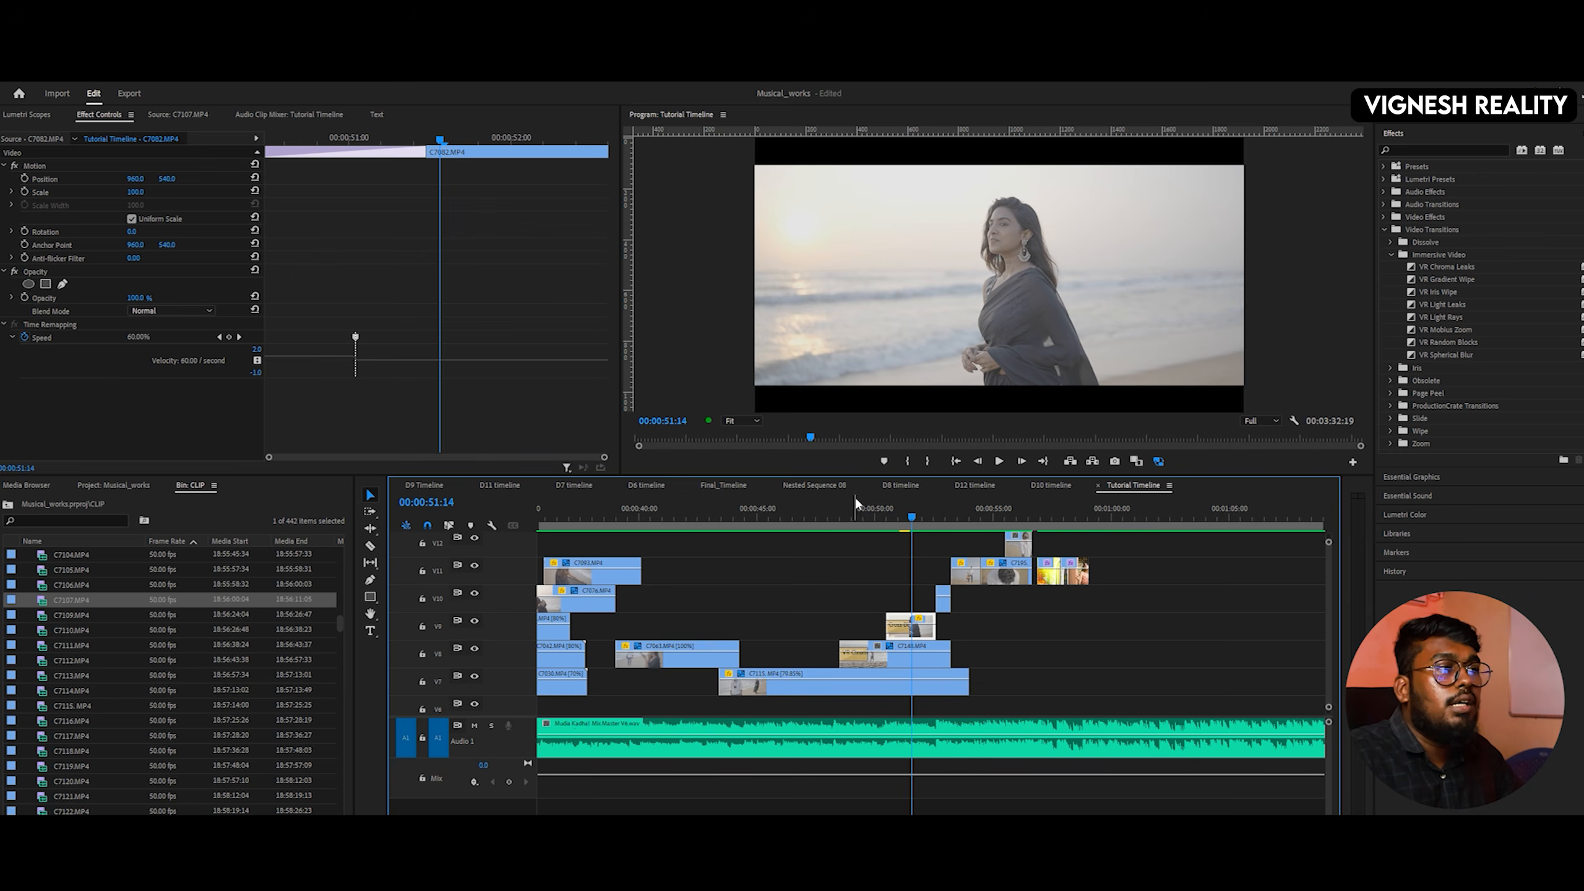
- Play the transition from C7148.MP4 into C7082.MP4 up to 00:00:51:06
{"action": "left_click_drag", "start_coordinate": [856, 516], "coordinate": [834, 518]}
{"action": "key", "text": "space"}
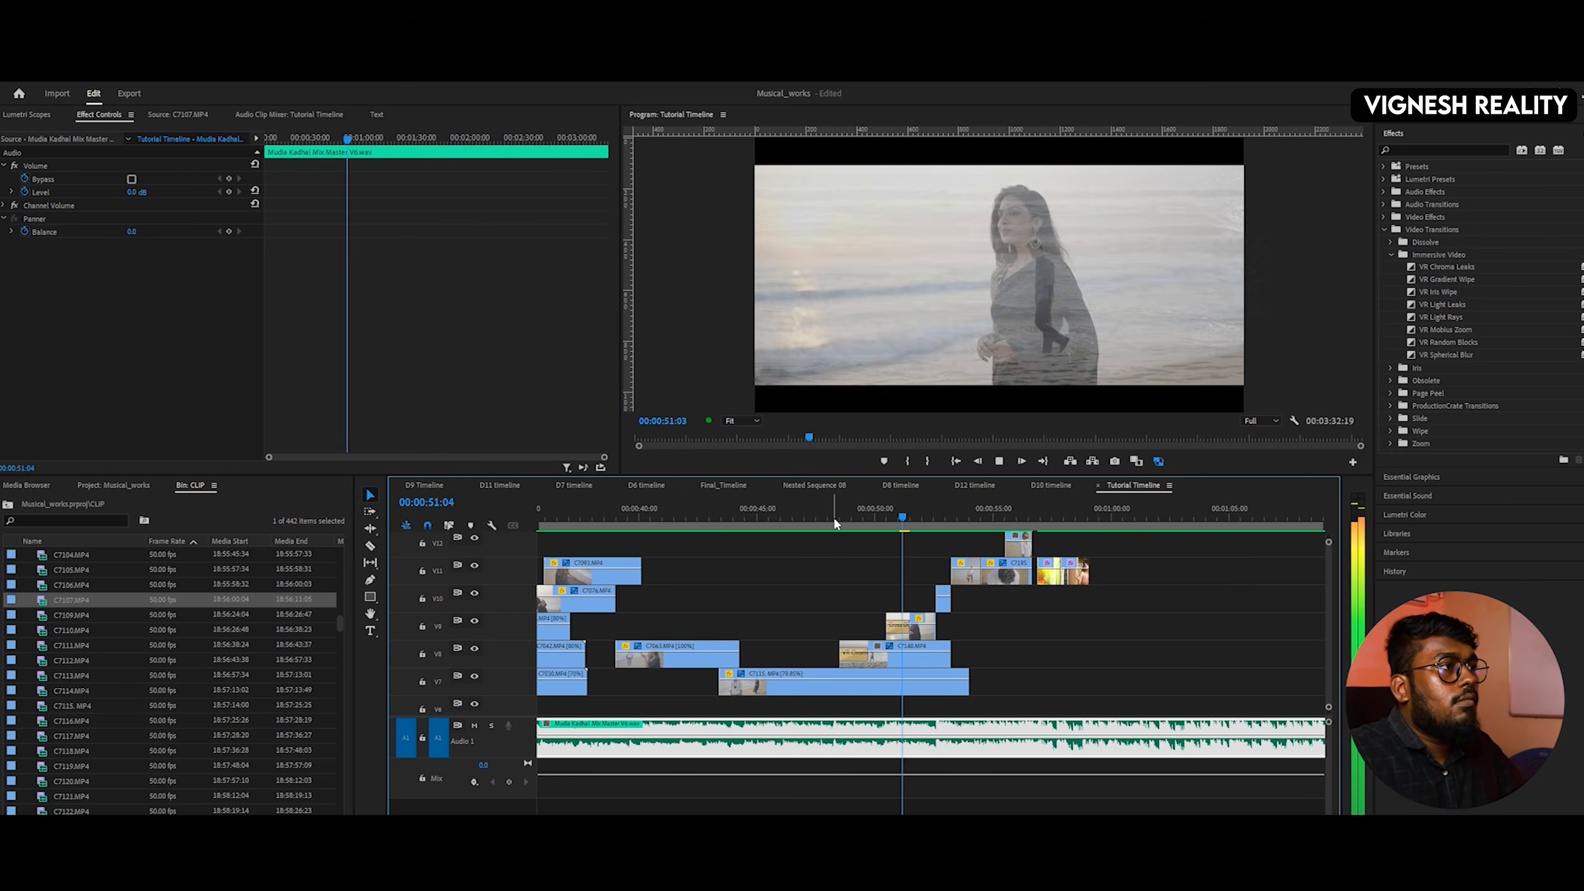
{"action": "left_click", "coordinate": [904, 517]}
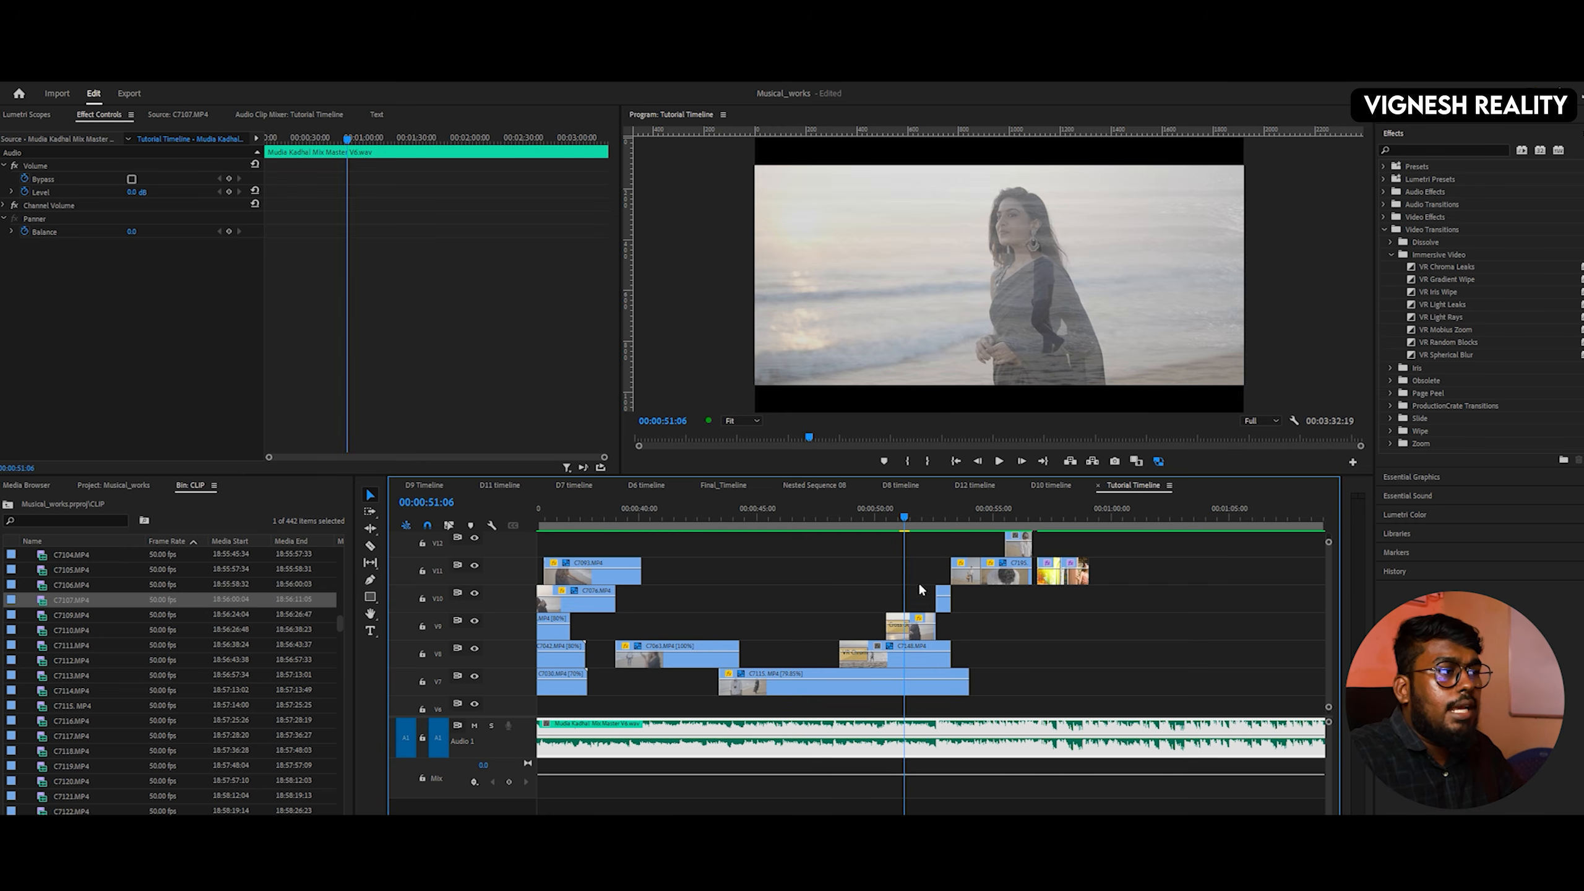
- Select C7082.MP4 and play its transition and speed change from 00:00:50:12 to 00:00:52:09
{"action": "left_click", "coordinate": [910, 626]}
{"action": "left_click_drag", "start_coordinate": [284, 139], "coordinate": [243, 135]}
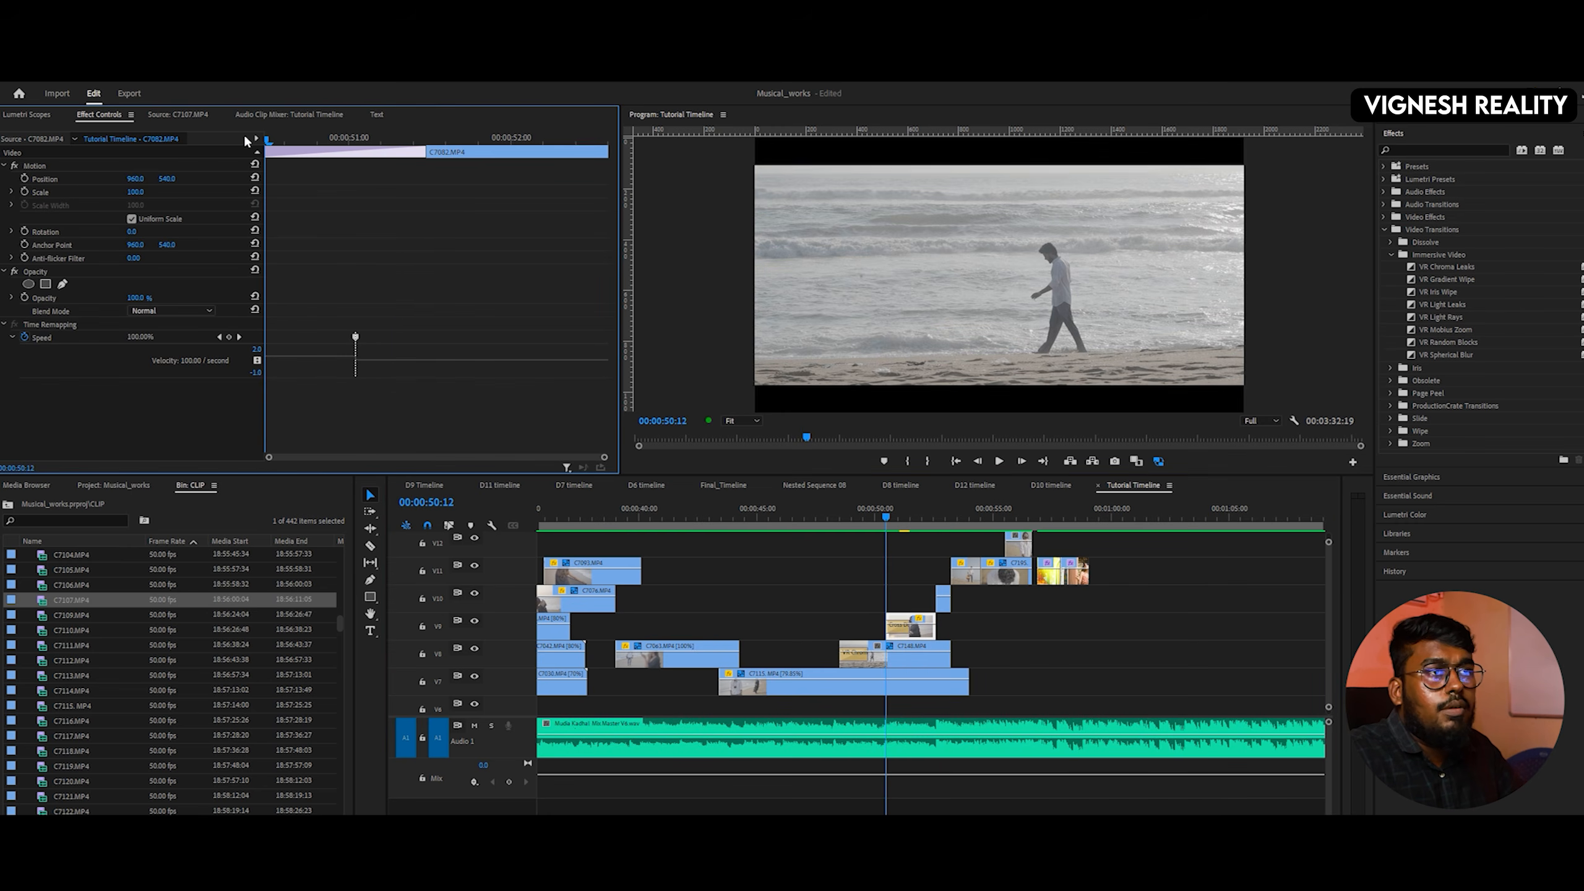
{"action": "key", "text": "space"}
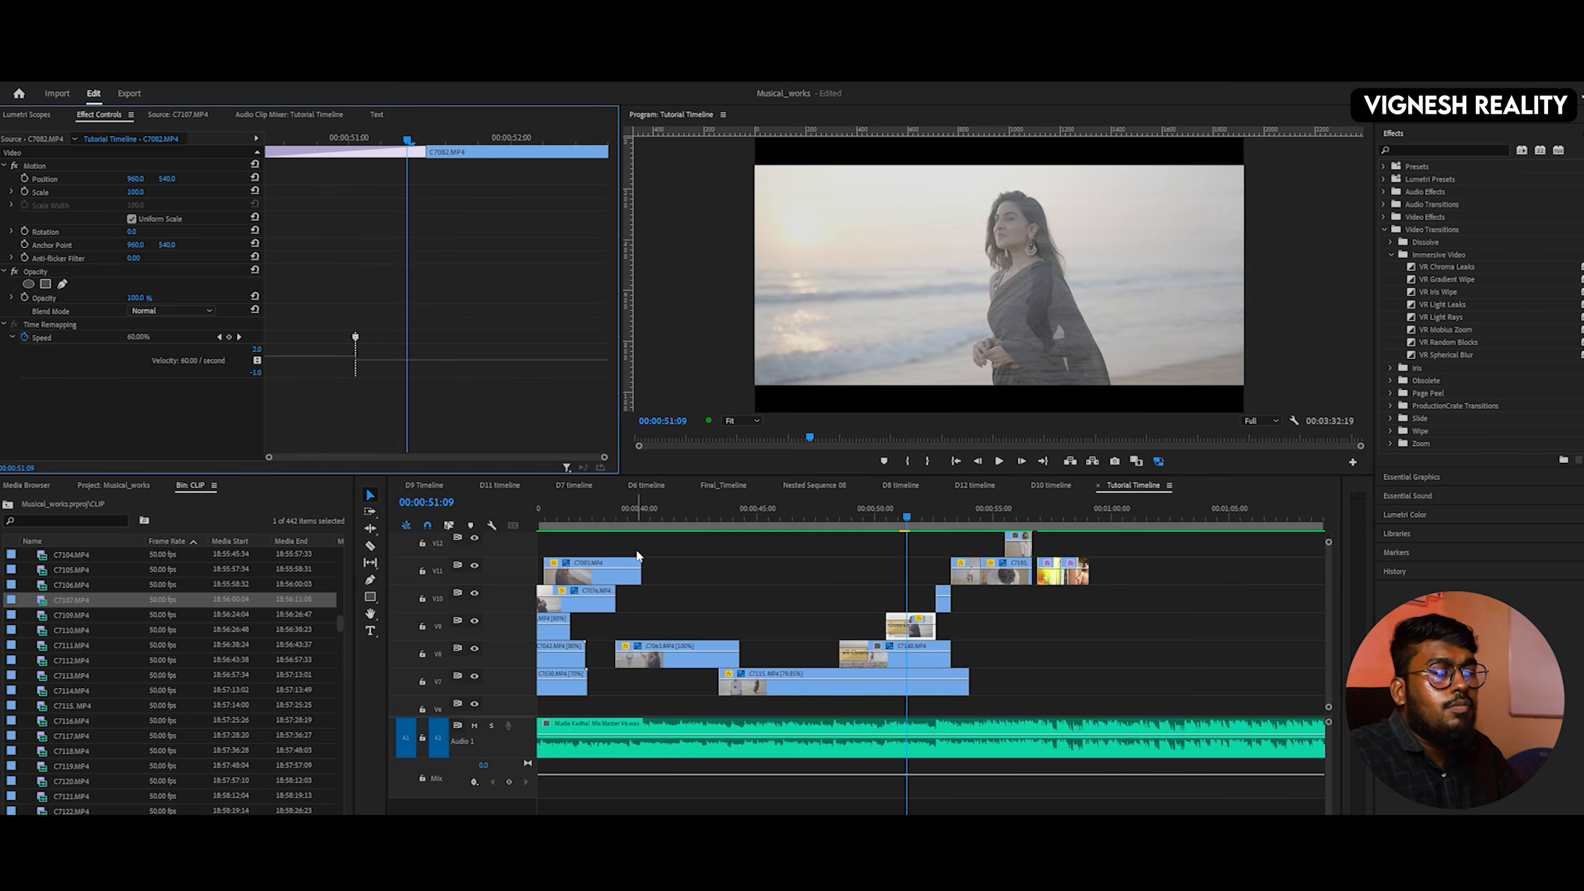
{"action": "key", "text": "space"}
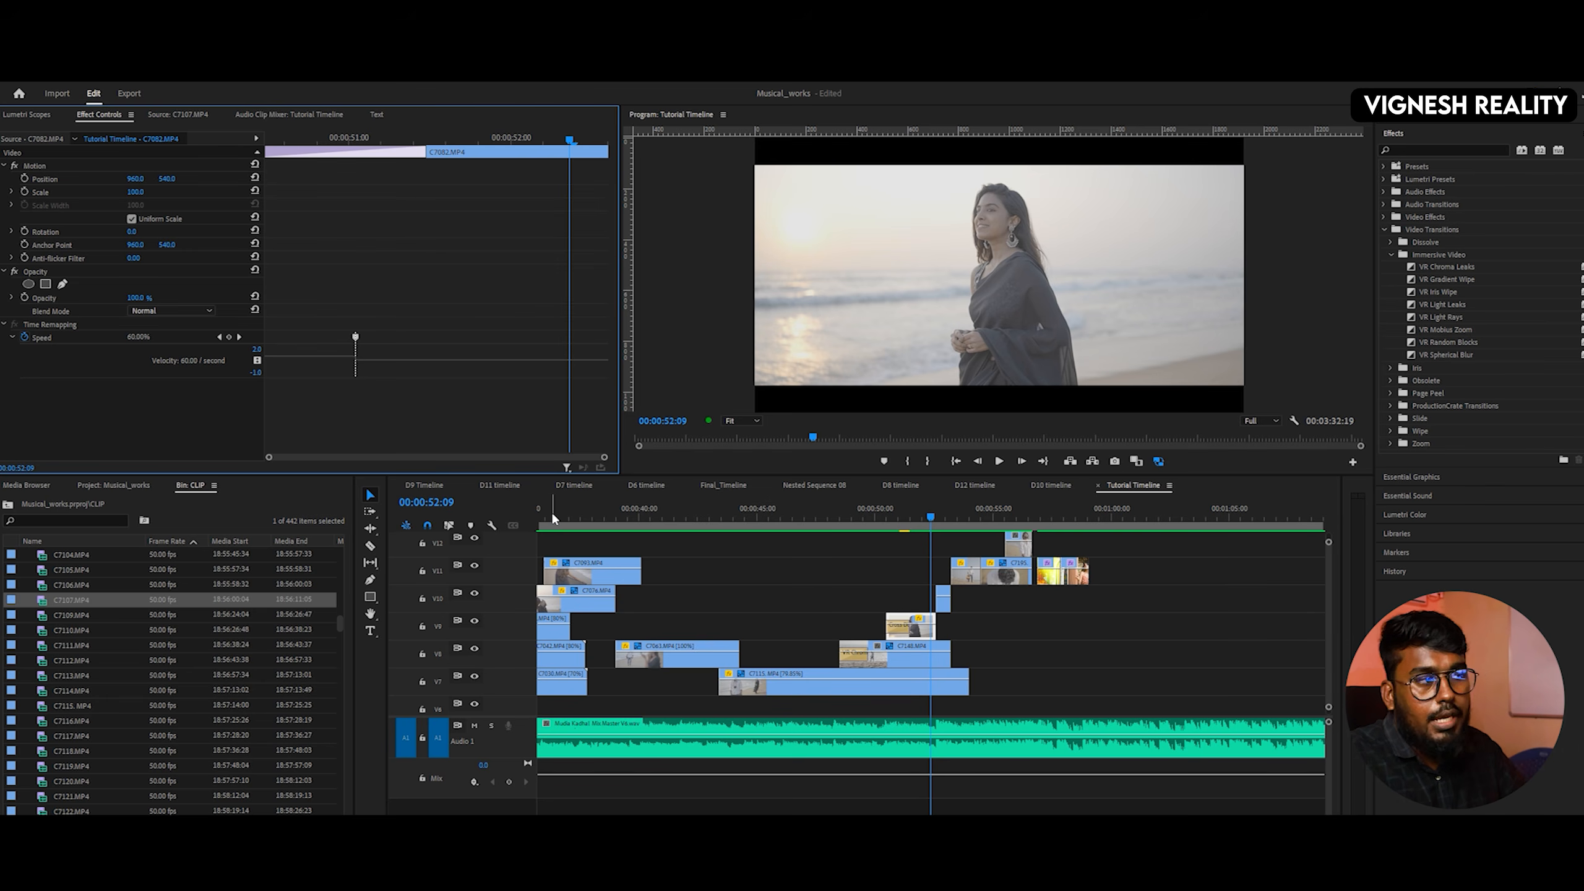
- Mute Audio 1 while playing from about 00:00:48:06 through the C7148.MP4 and C7082.MP4 transitions to 00:00:50:22, and return to 00:00:49:11
{"action": "left_click", "coordinate": [847, 521]}
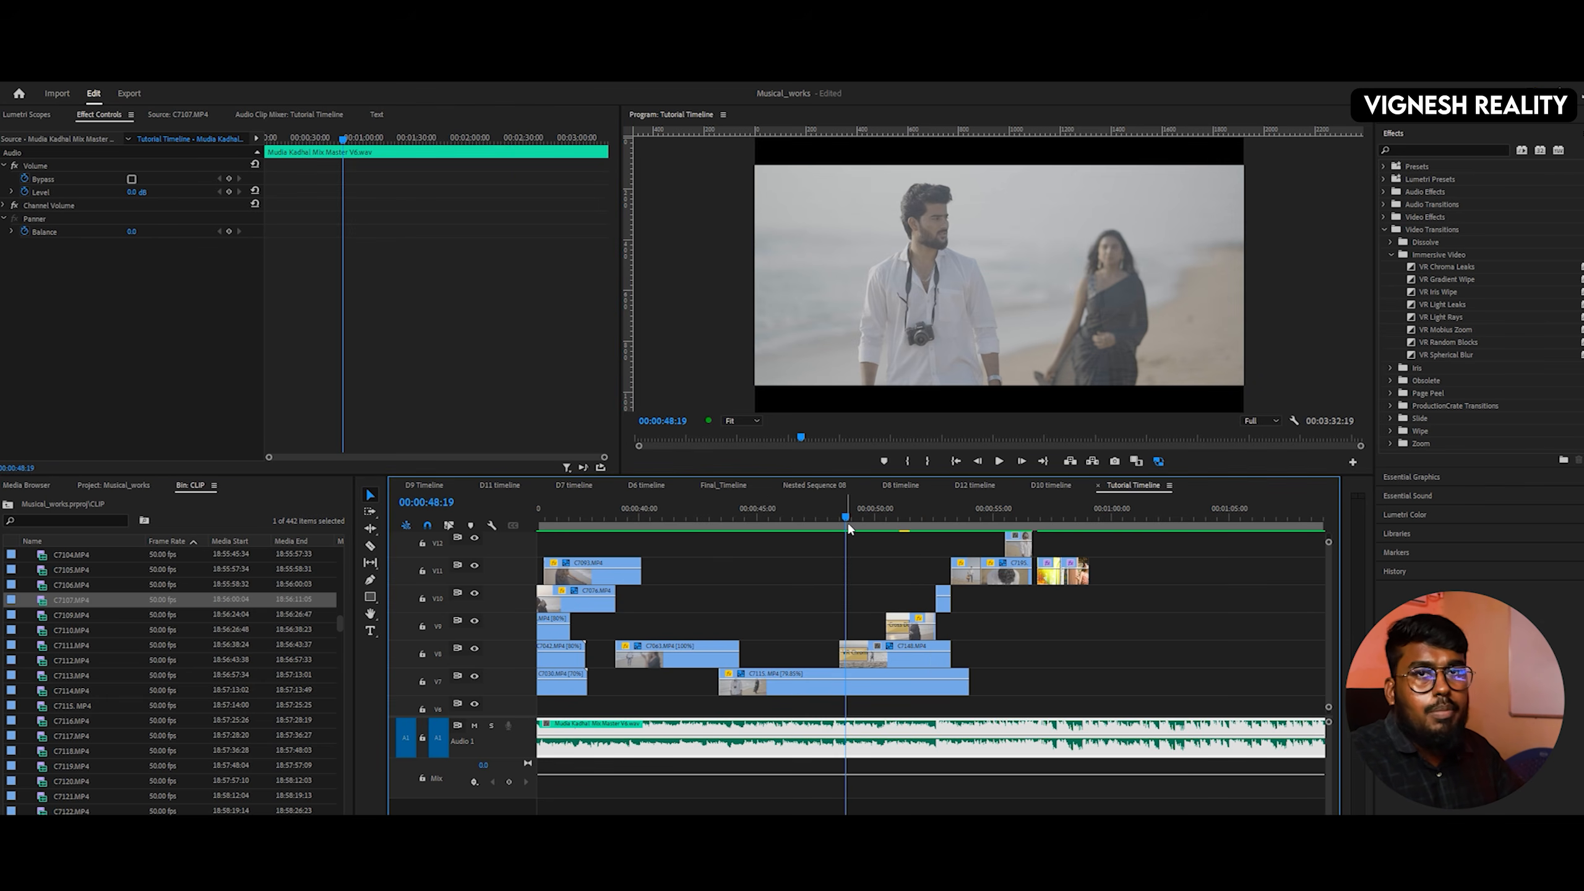
{"action": "left_click", "coordinate": [833, 516]}
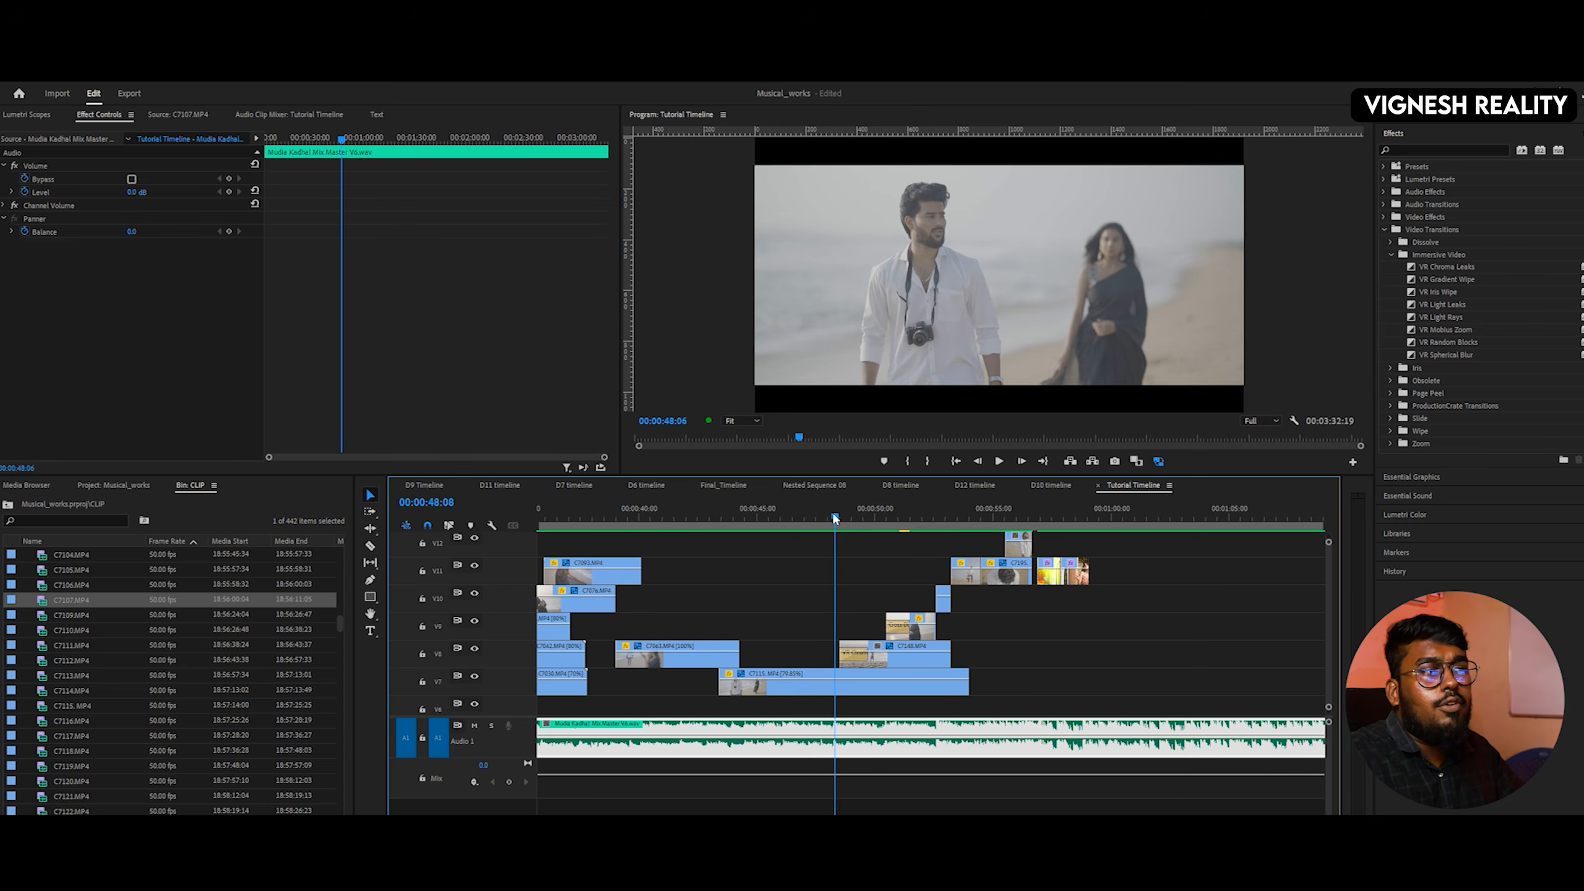
{"action": "left_click", "coordinate": [885, 668]}
{"action": "key", "text": "space"}
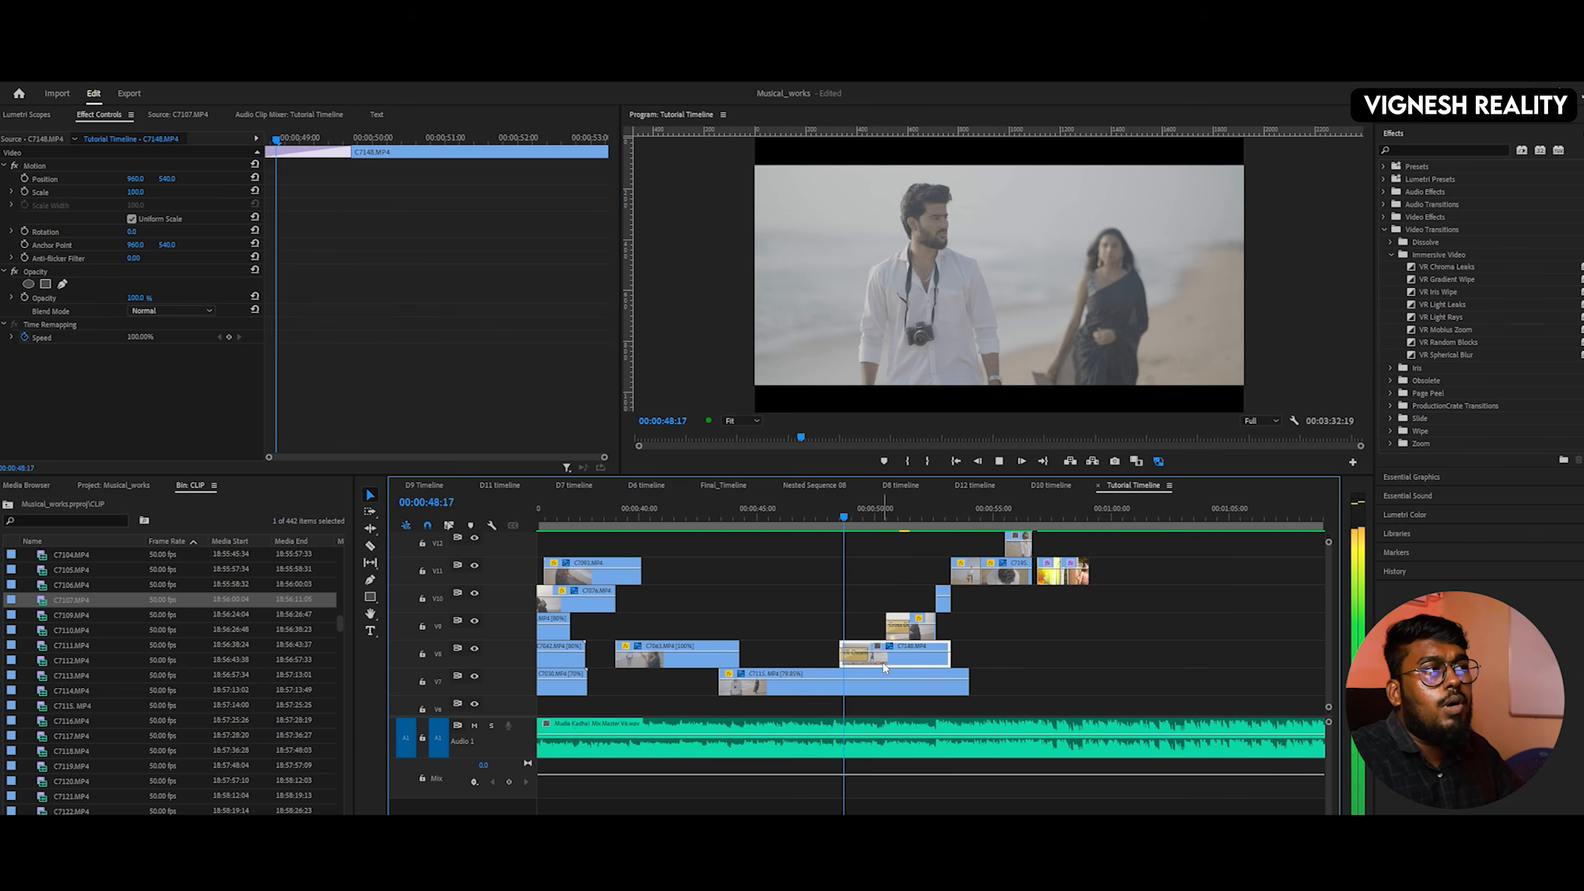
{"action": "left_click", "coordinate": [474, 726]}
{"action": "key", "text": "space"}
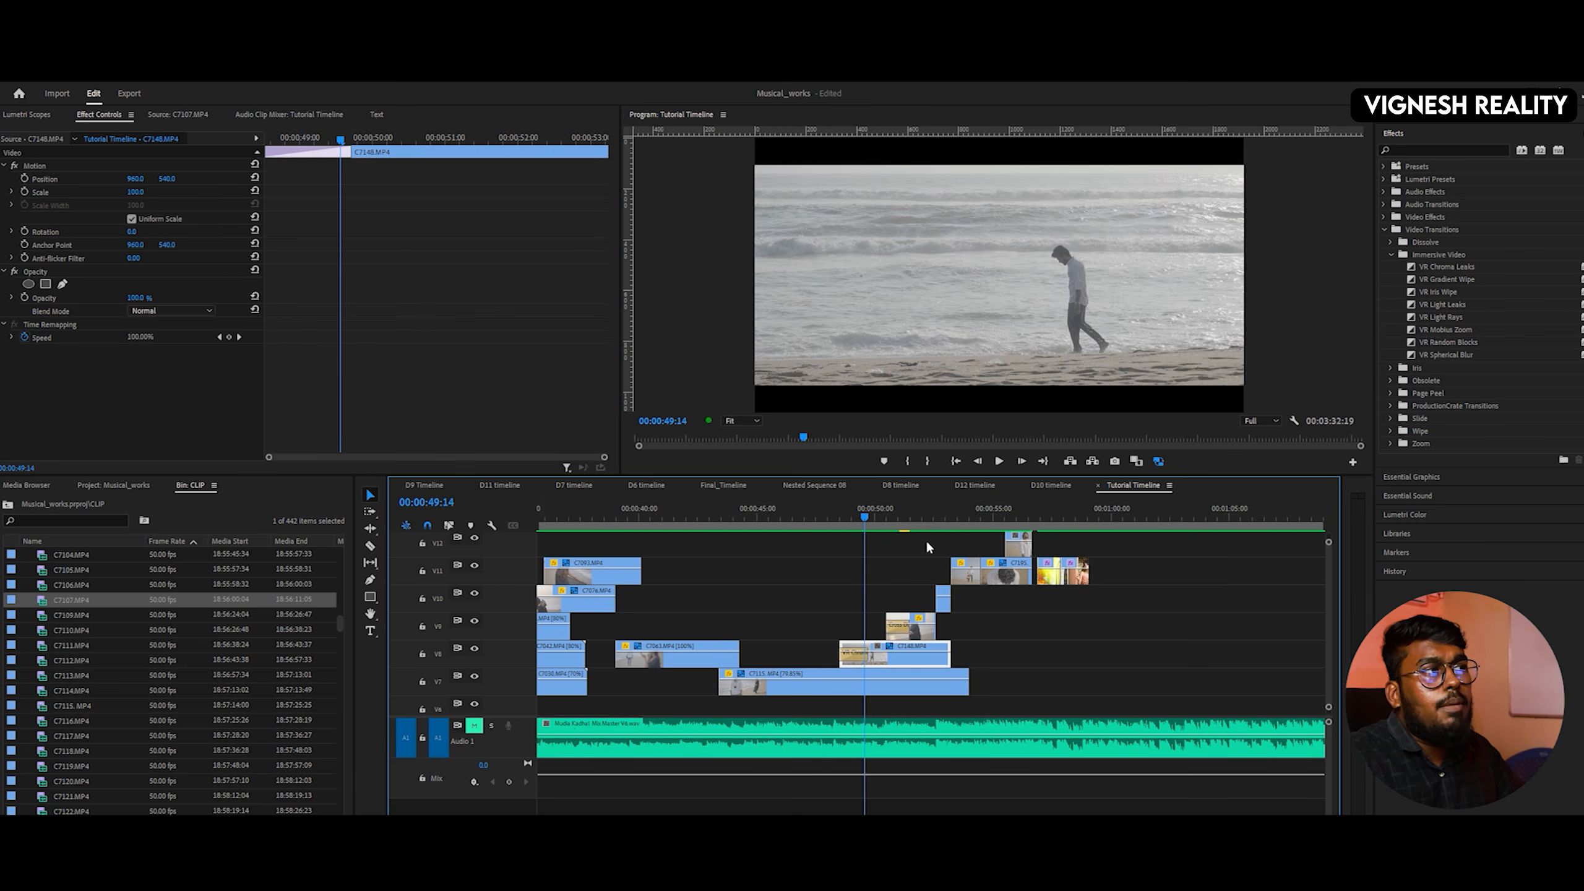
{"action": "key", "text": "space"}
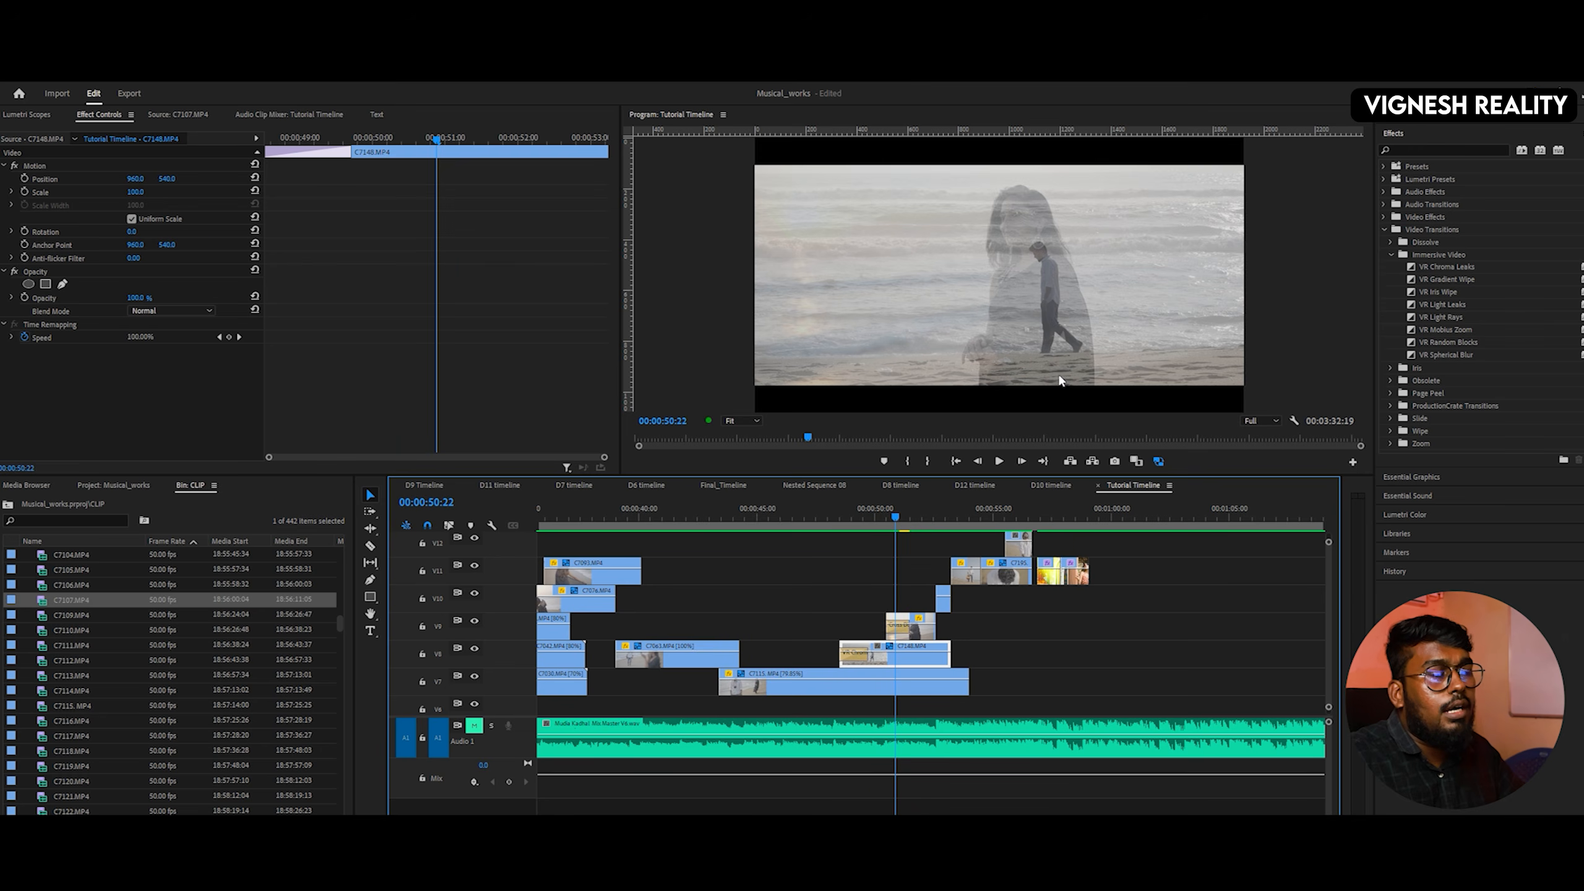
{"action": "left_click", "coordinate": [921, 635]}
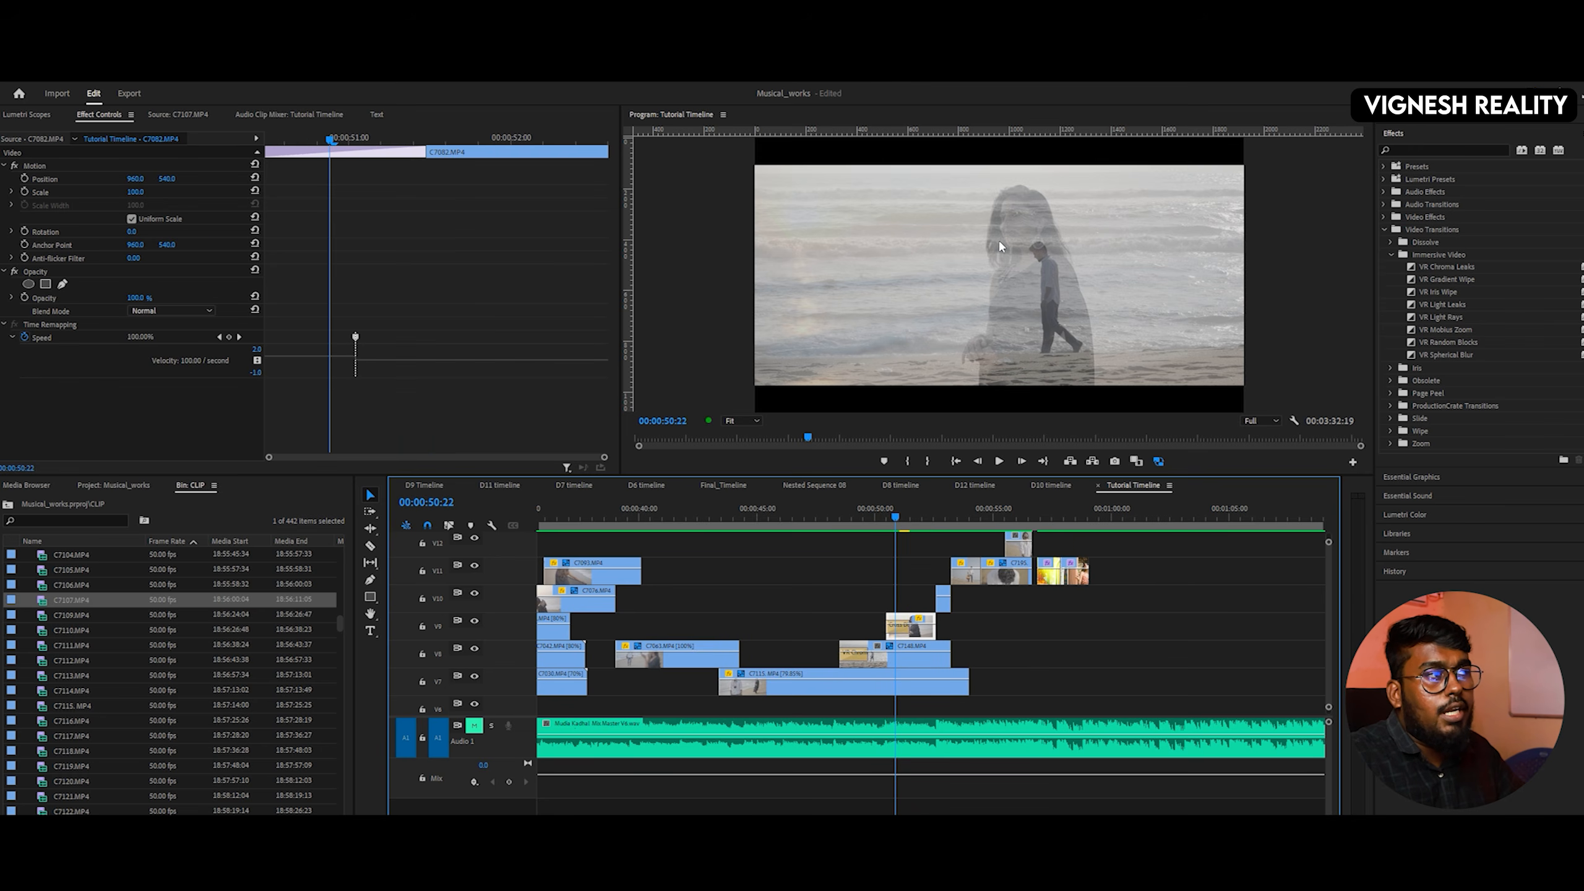
{"action": "left_click", "coordinate": [861, 520]}
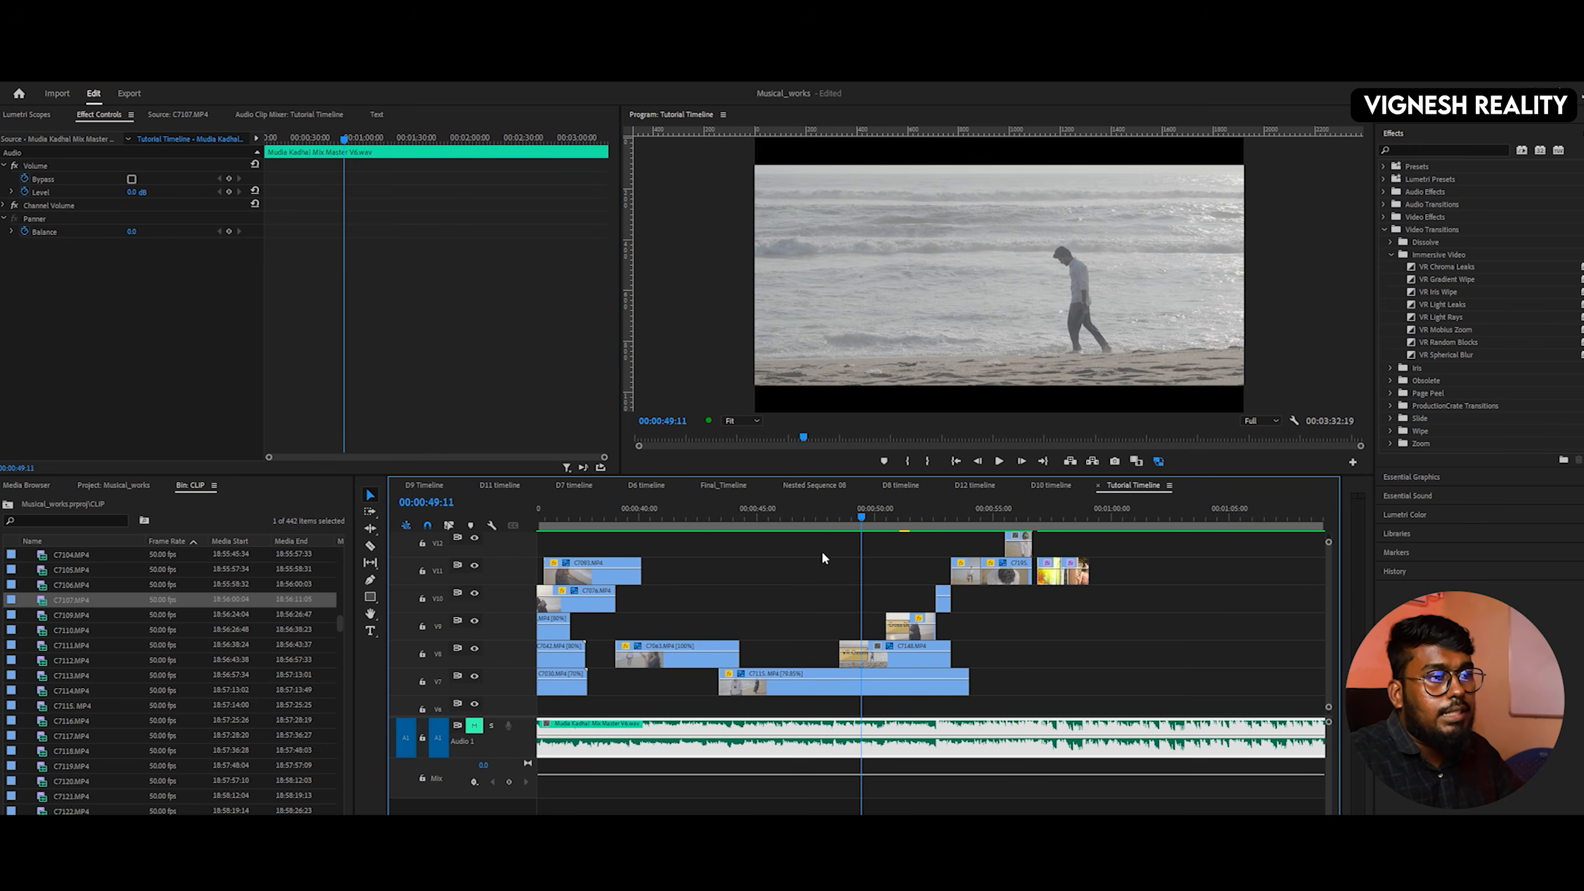
- Unmute Audio 1 and play the dissolve from C7148.MP4 into C7082.MP4 up to 00:00:51:23
{"action": "left_click", "coordinate": [484, 724]}
{"action": "key", "text": "space"}
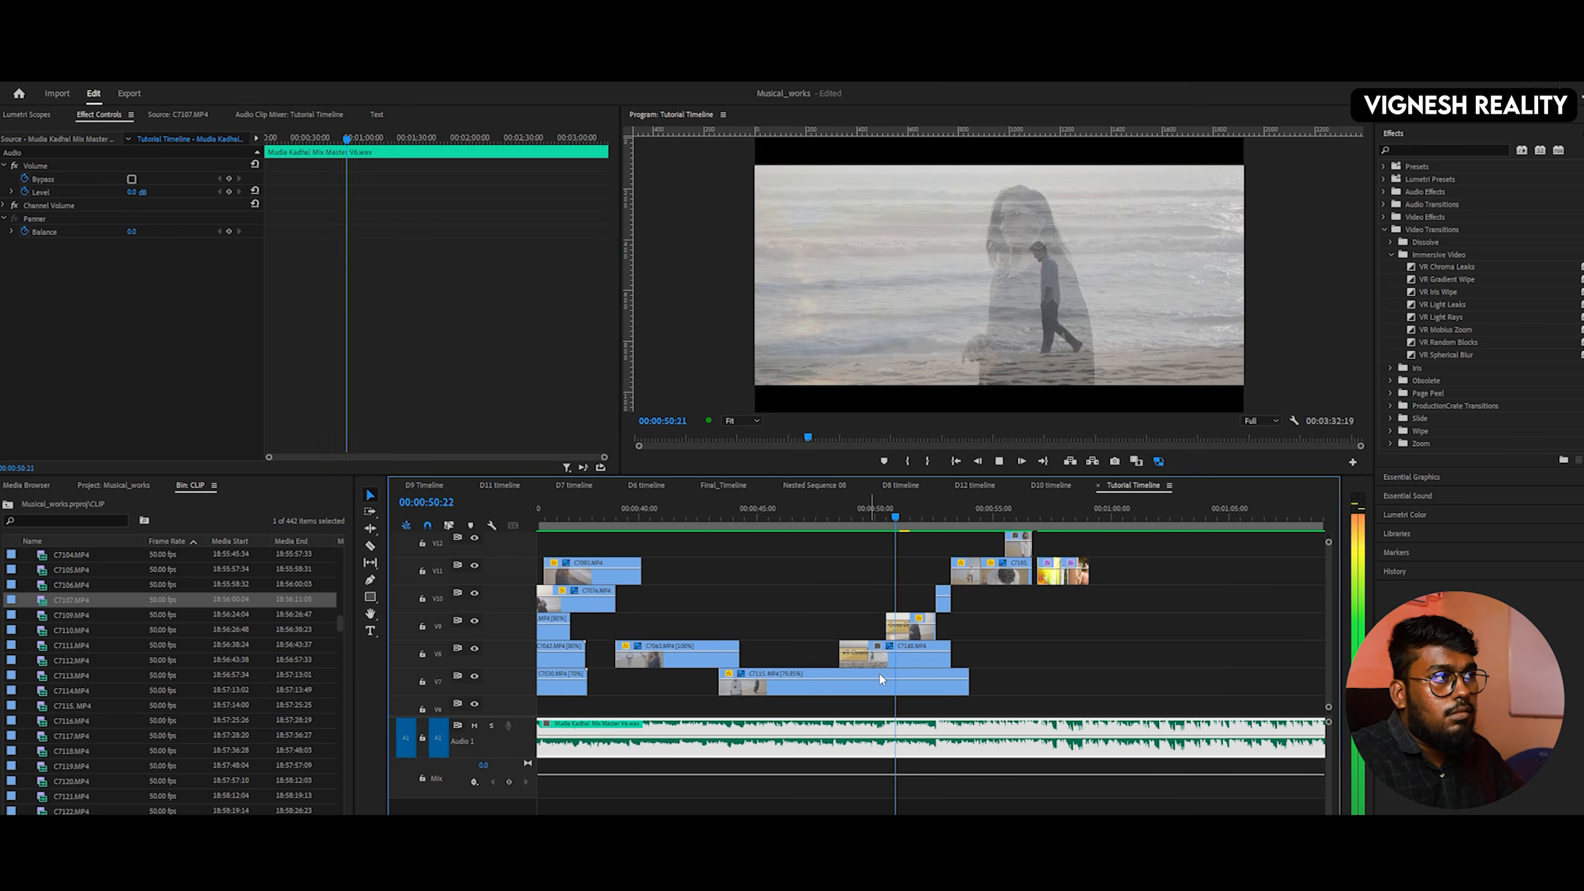
{"action": "key", "text": "space"}
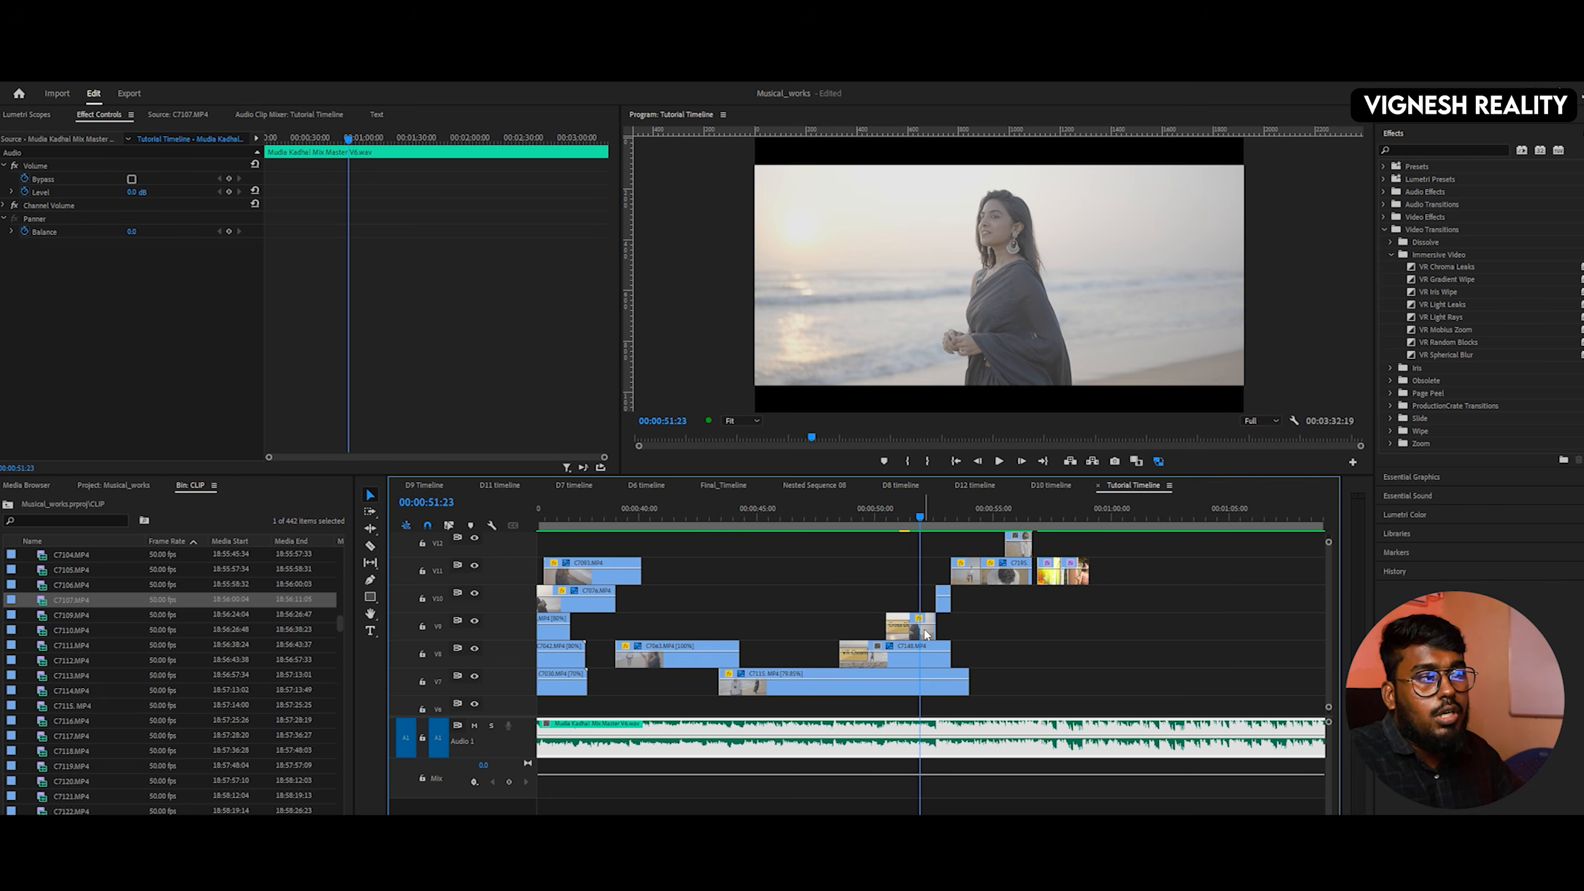
- Replay the lead-in and the C7082.MP4 transition with music from 00:00:47:14 to 00:00:52:09
{"action": "left_click", "coordinate": [897, 630]}
{"action": "left_click_drag", "start_coordinate": [893, 513], "coordinate": [865, 522]}
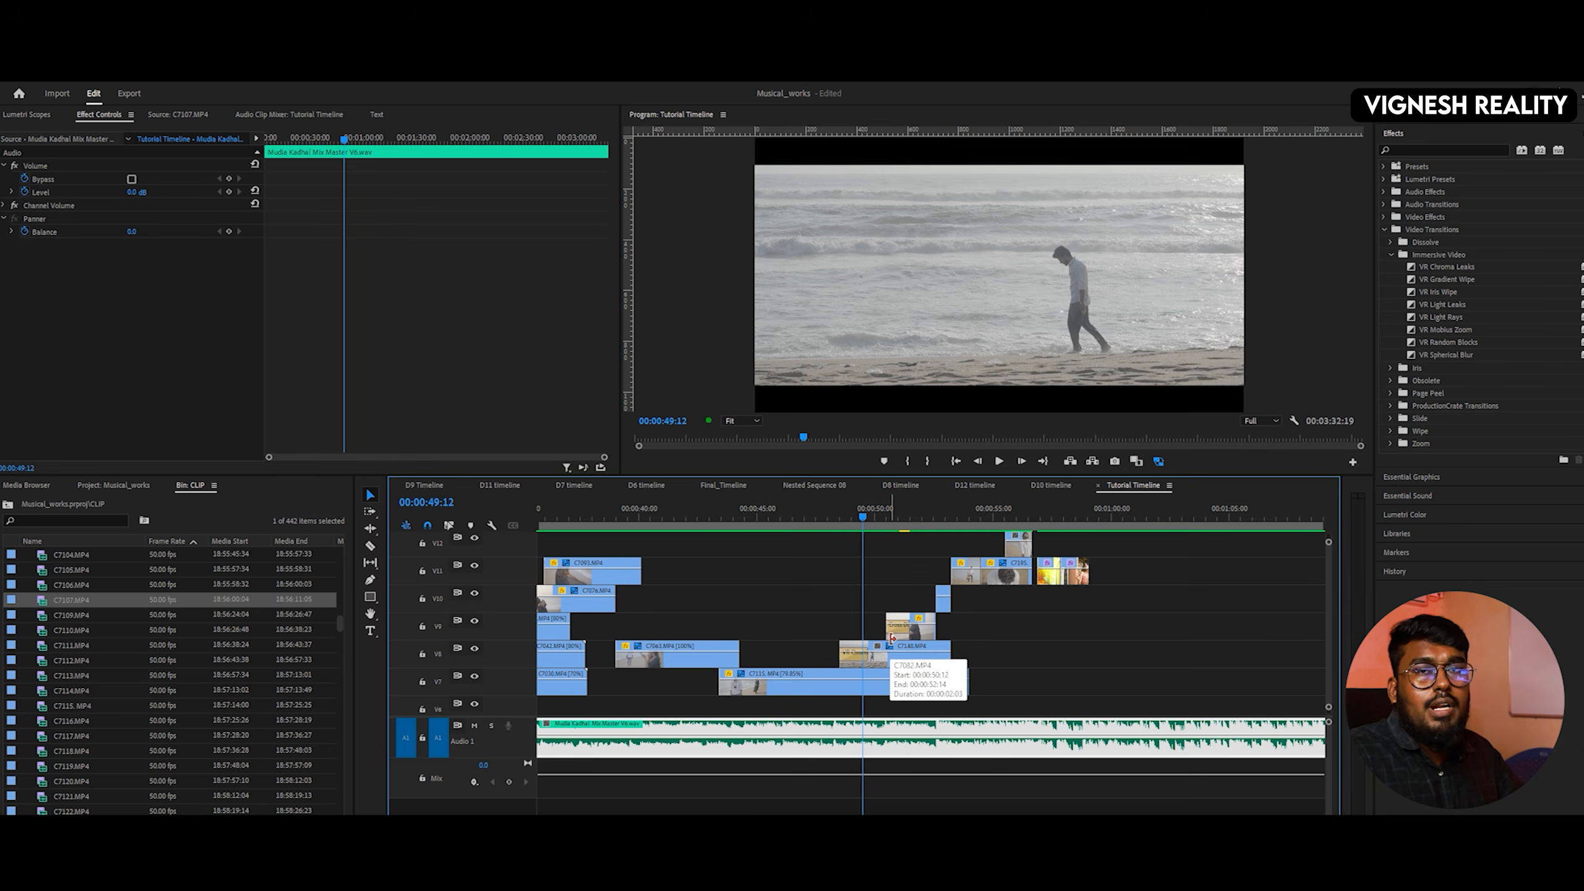
{"action": "left_click", "coordinate": [819, 525]}
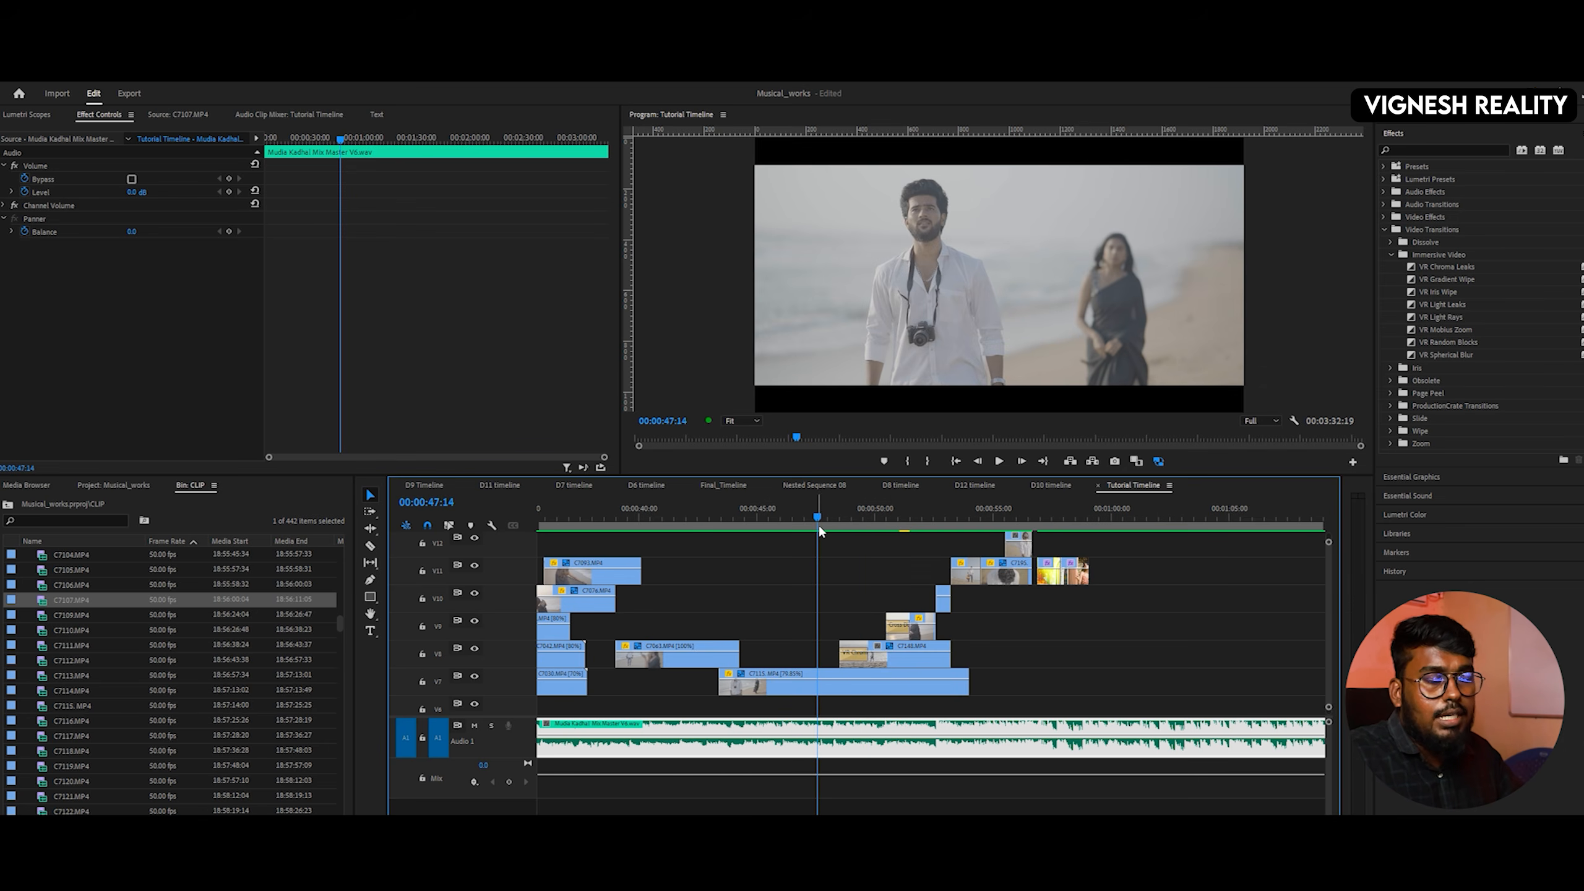
{"action": "key", "text": "space"}
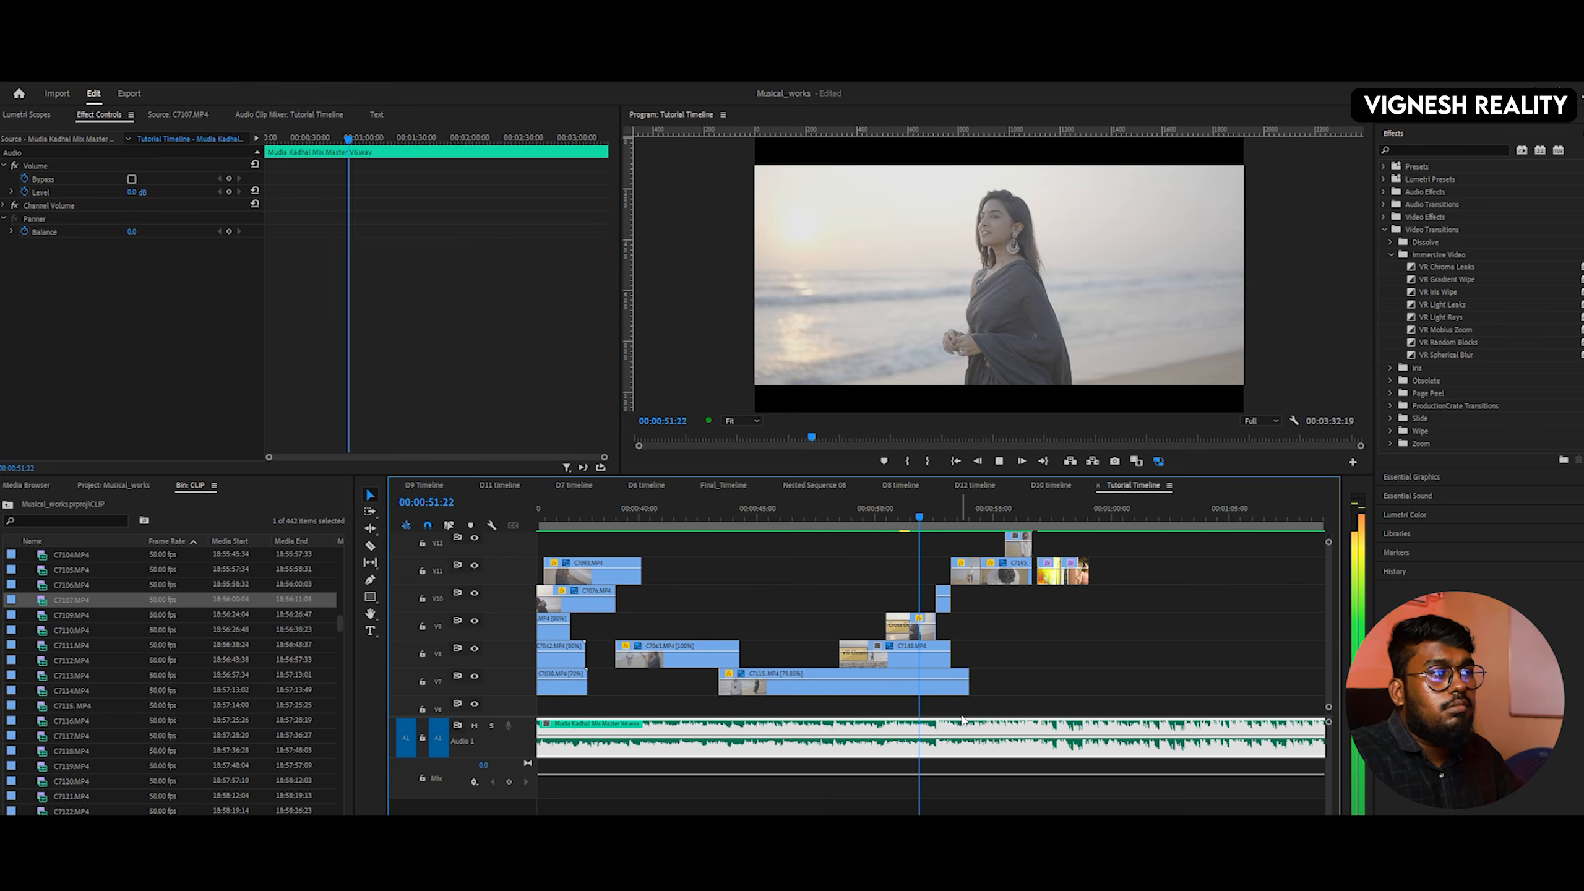
{"action": "key", "text": "space"}
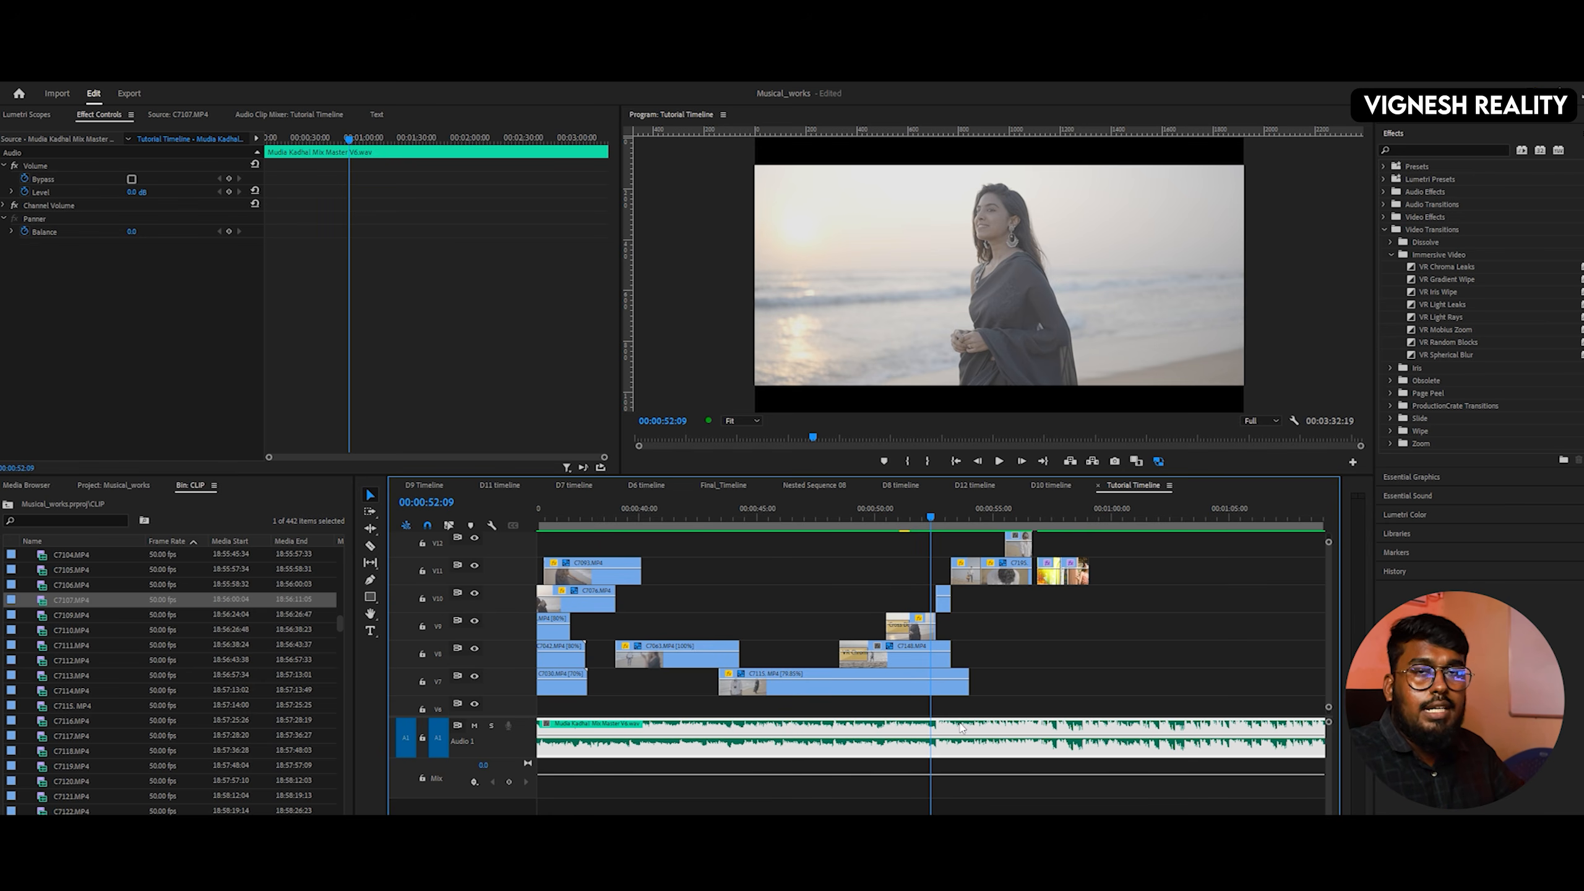
- Clear the Cross Dissolve at the start of C7082.MP4 on Video 9
{"action": "left_click", "coordinate": [898, 639]}
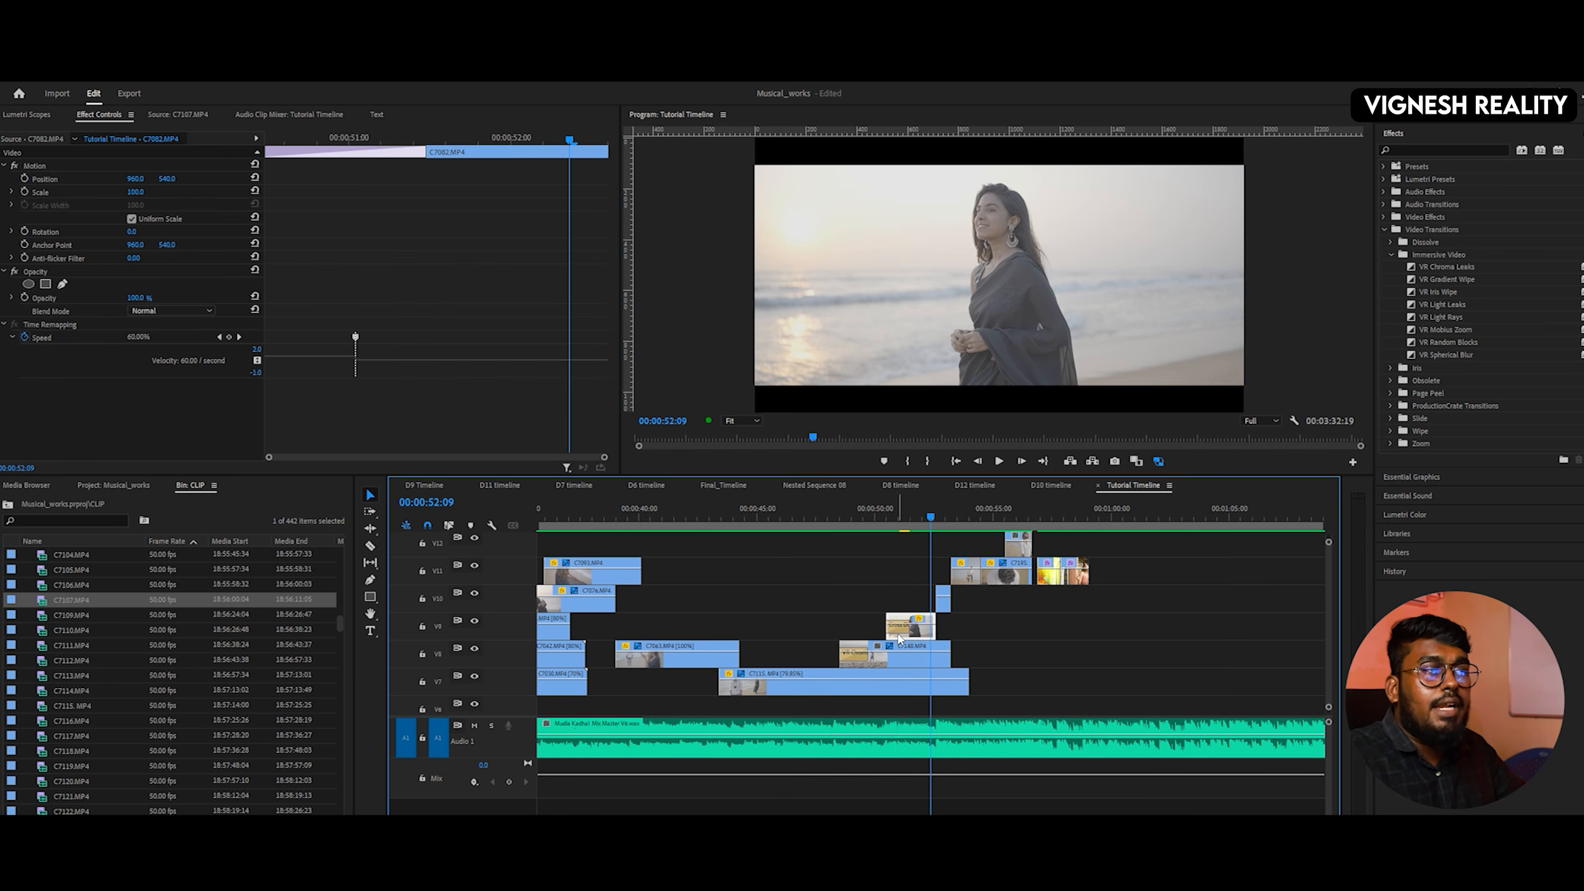
{"action": "right_click", "coordinate": [896, 634]}
{"action": "key", "text": "Escape"}
{"action": "right_click", "coordinate": [896, 635]}
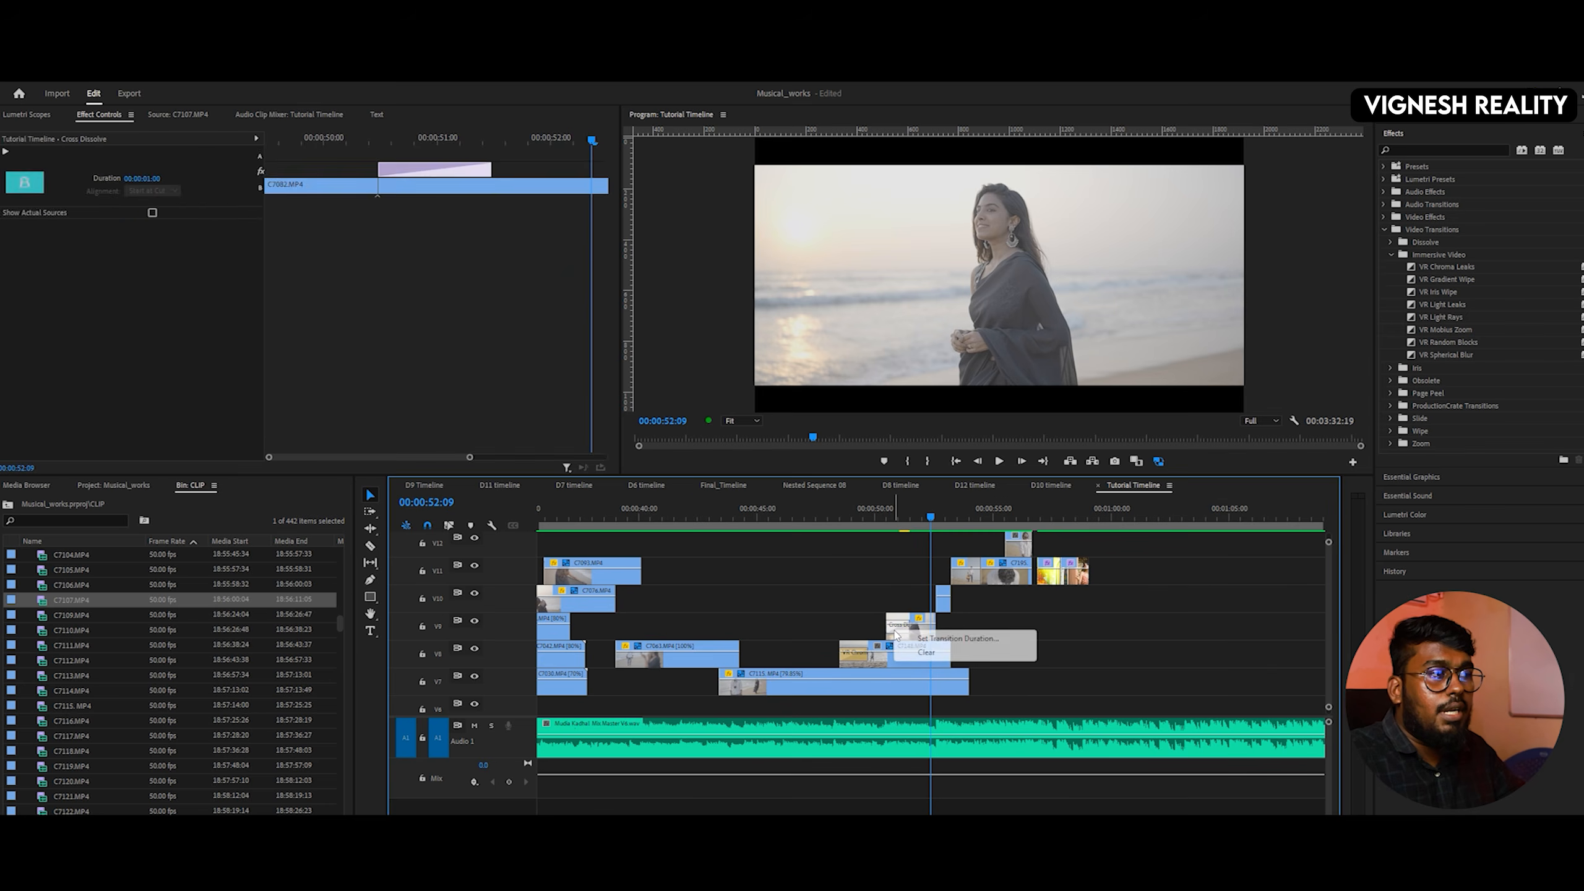
{"action": "left_click", "coordinate": [910, 655]}
- Play the straight cut into C7082.MP4 up to 00:00:51:00, and restore the dissolve at its start
{"action": "left_click_drag", "start_coordinate": [886, 513], "coordinate": [863, 512]}
{"action": "key", "text": "space"}
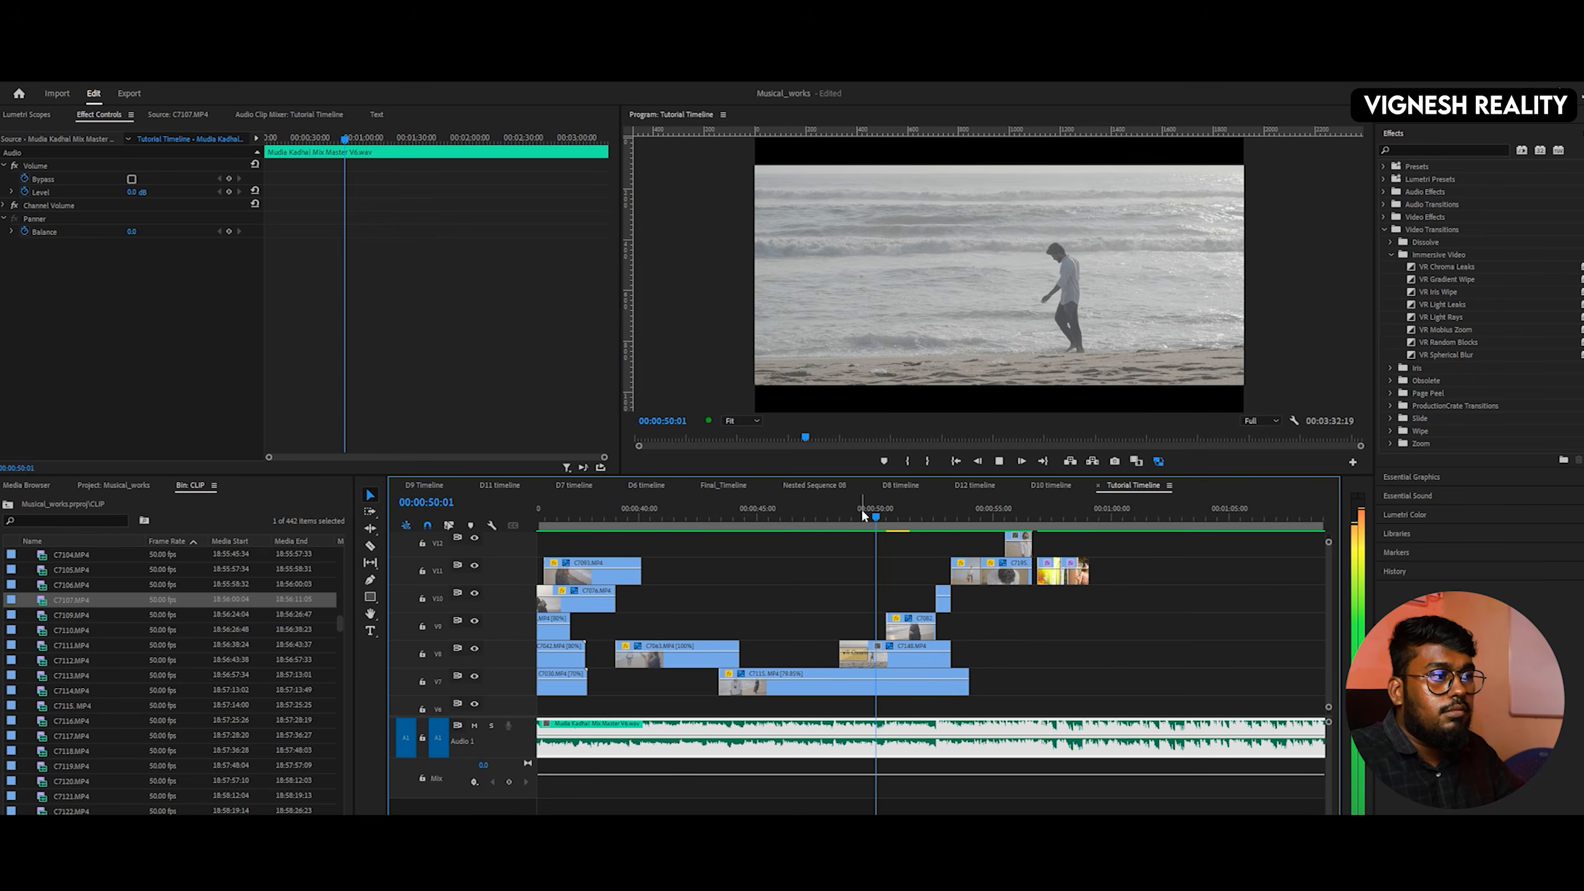
{"action": "key", "text": "space"}
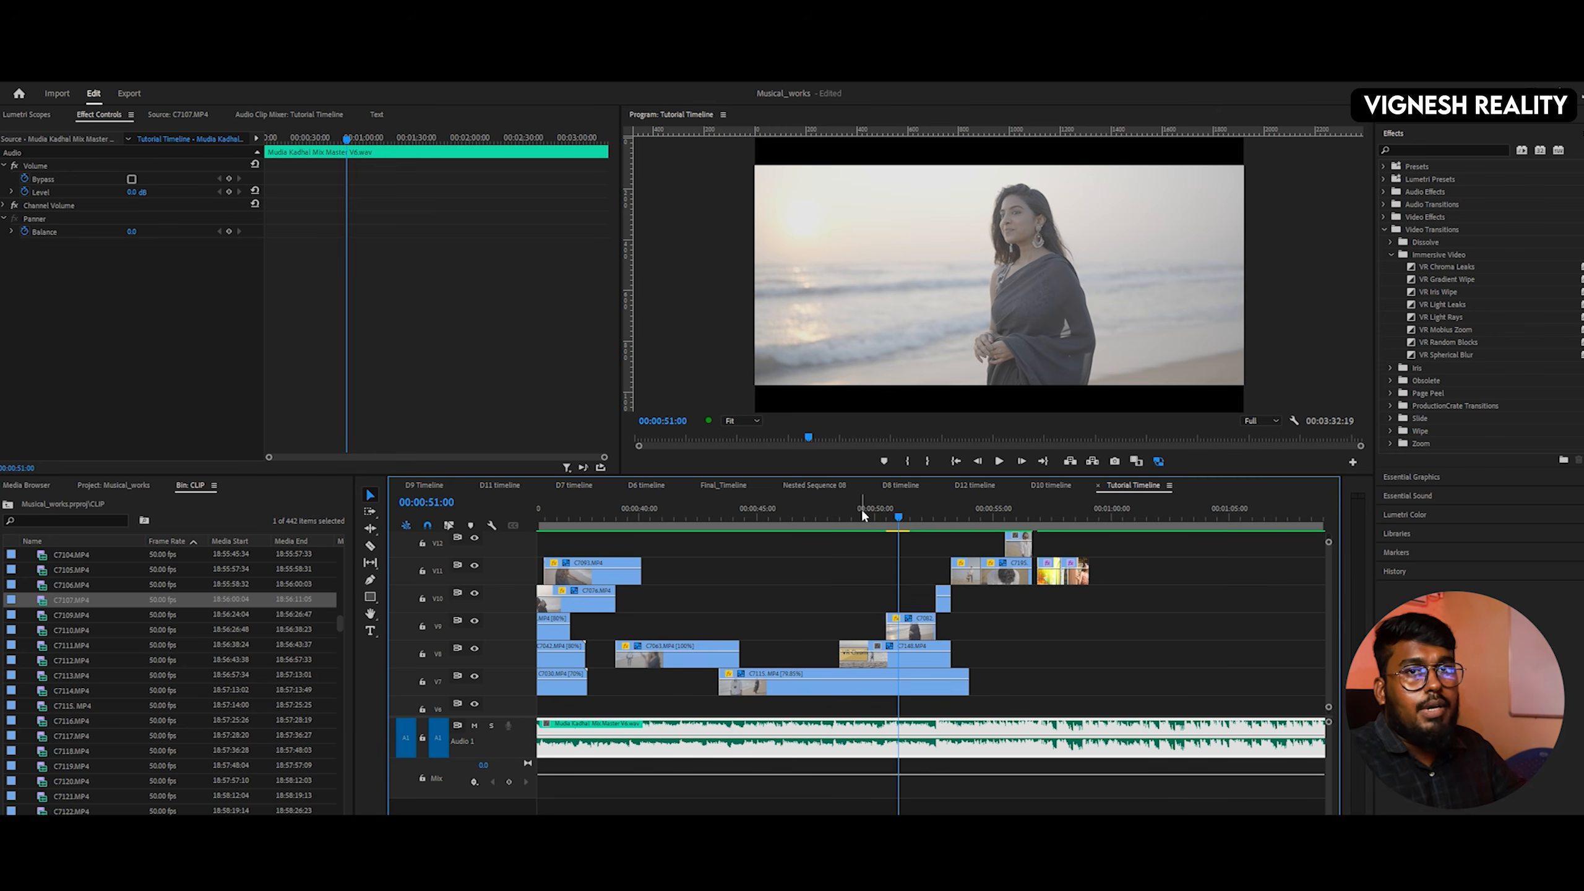
{"action": "key", "text": "ctrl+d"}
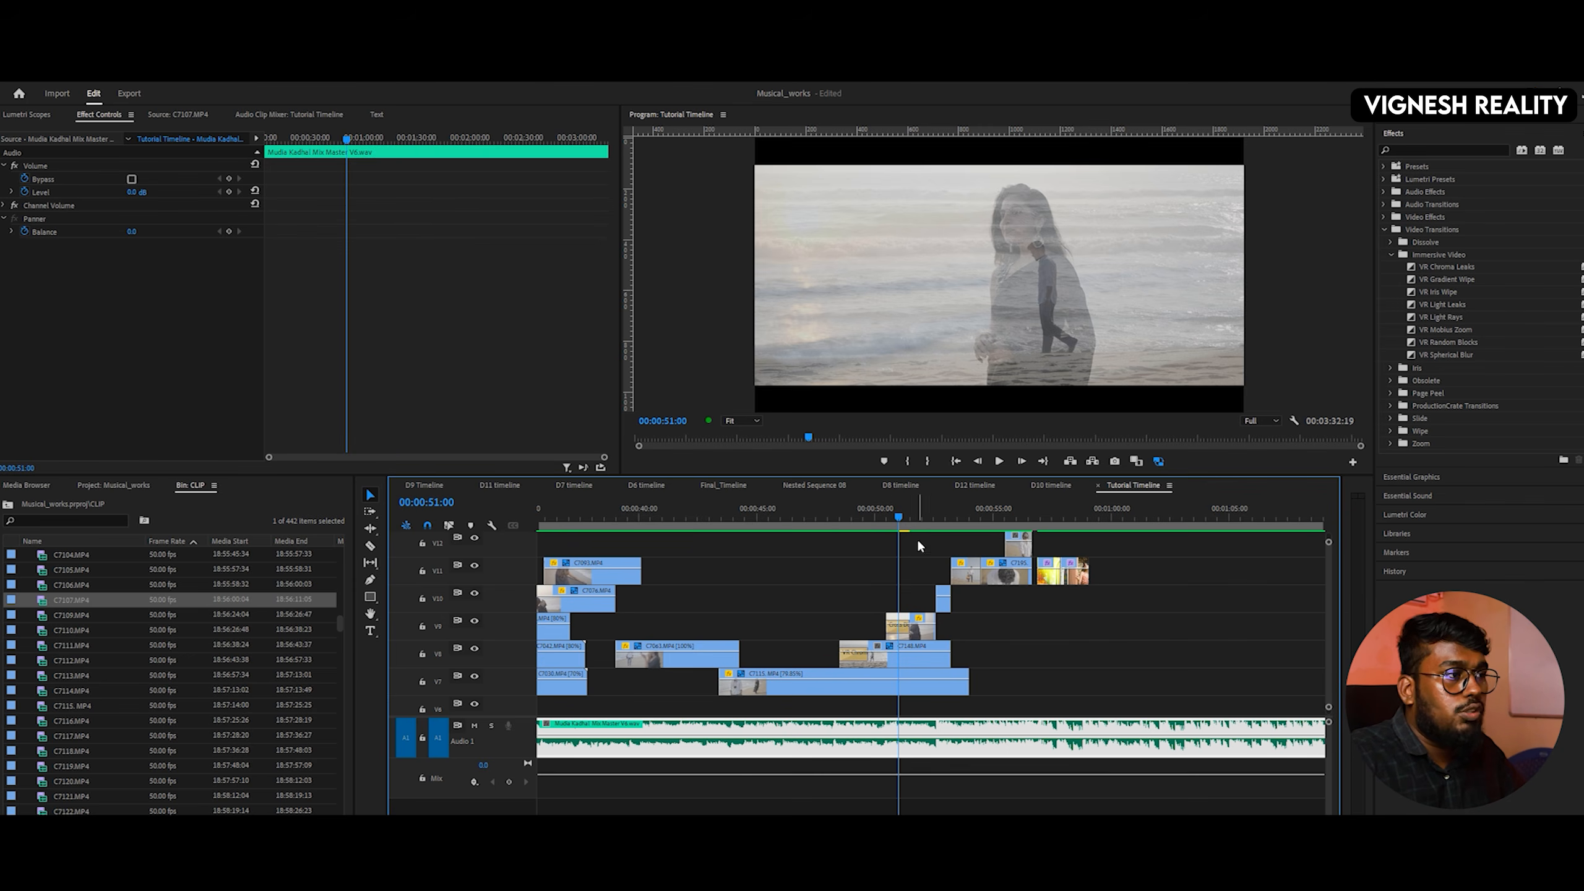
- Play on from 00:00:51:00, replay the close-up shot from 00:00:52:16, and stop at 00:00:53:08 on the following clip
{"action": "key", "text": "space"}
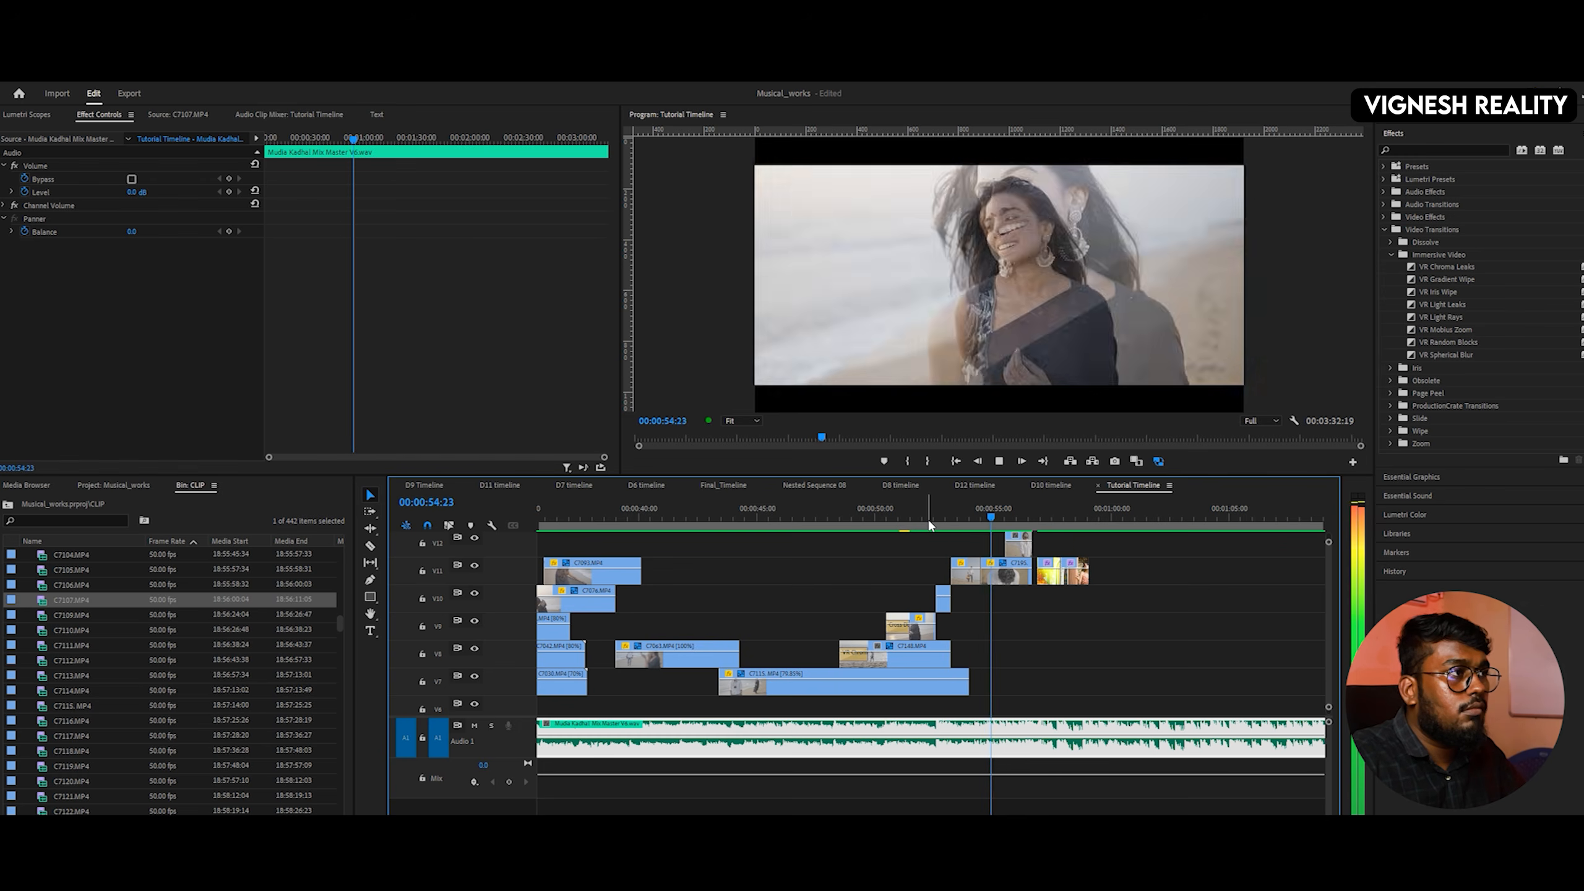
{"action": "left_click_drag", "start_coordinate": [957, 525], "coordinate": [937, 523]}
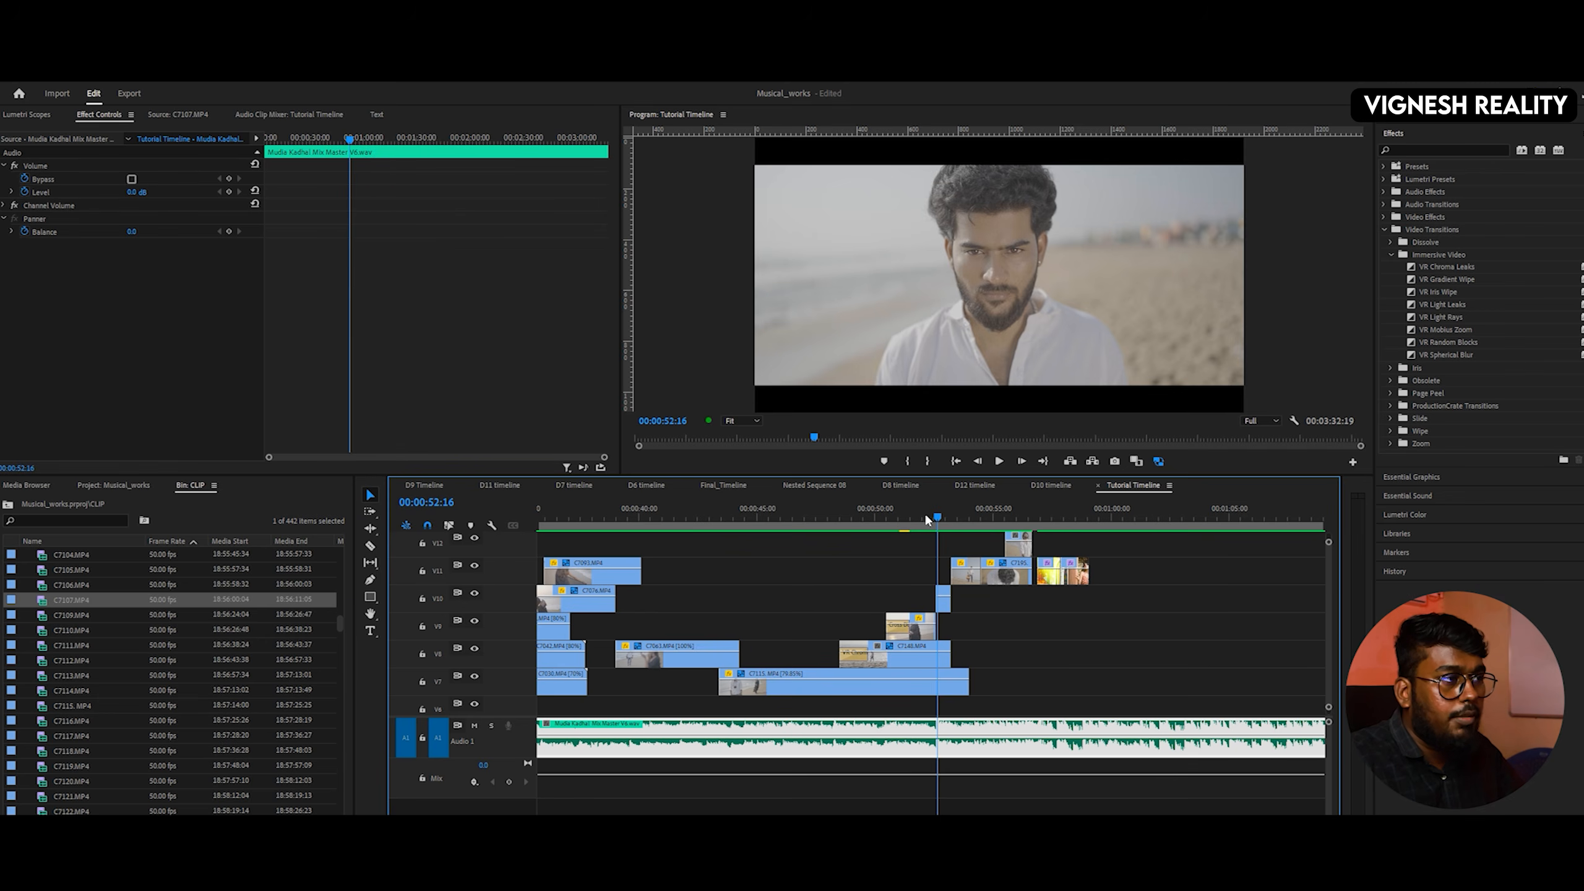
{"action": "key", "text": "space"}
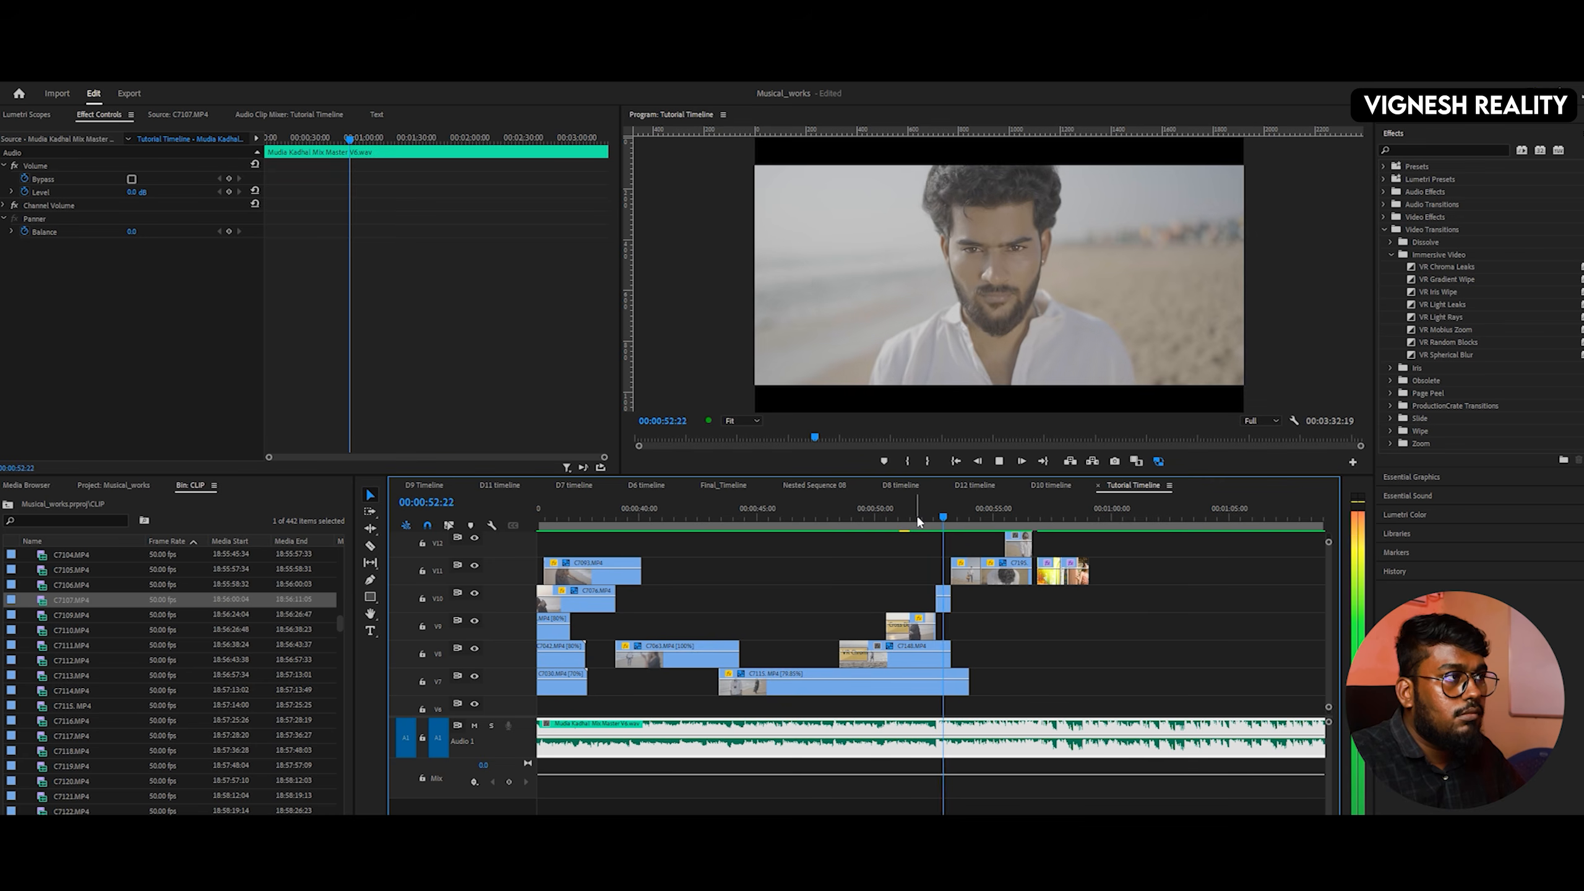
{"action": "key", "text": "space"}
{"action": "left_click_drag", "start_coordinate": [947, 520], "coordinate": [955, 517]}
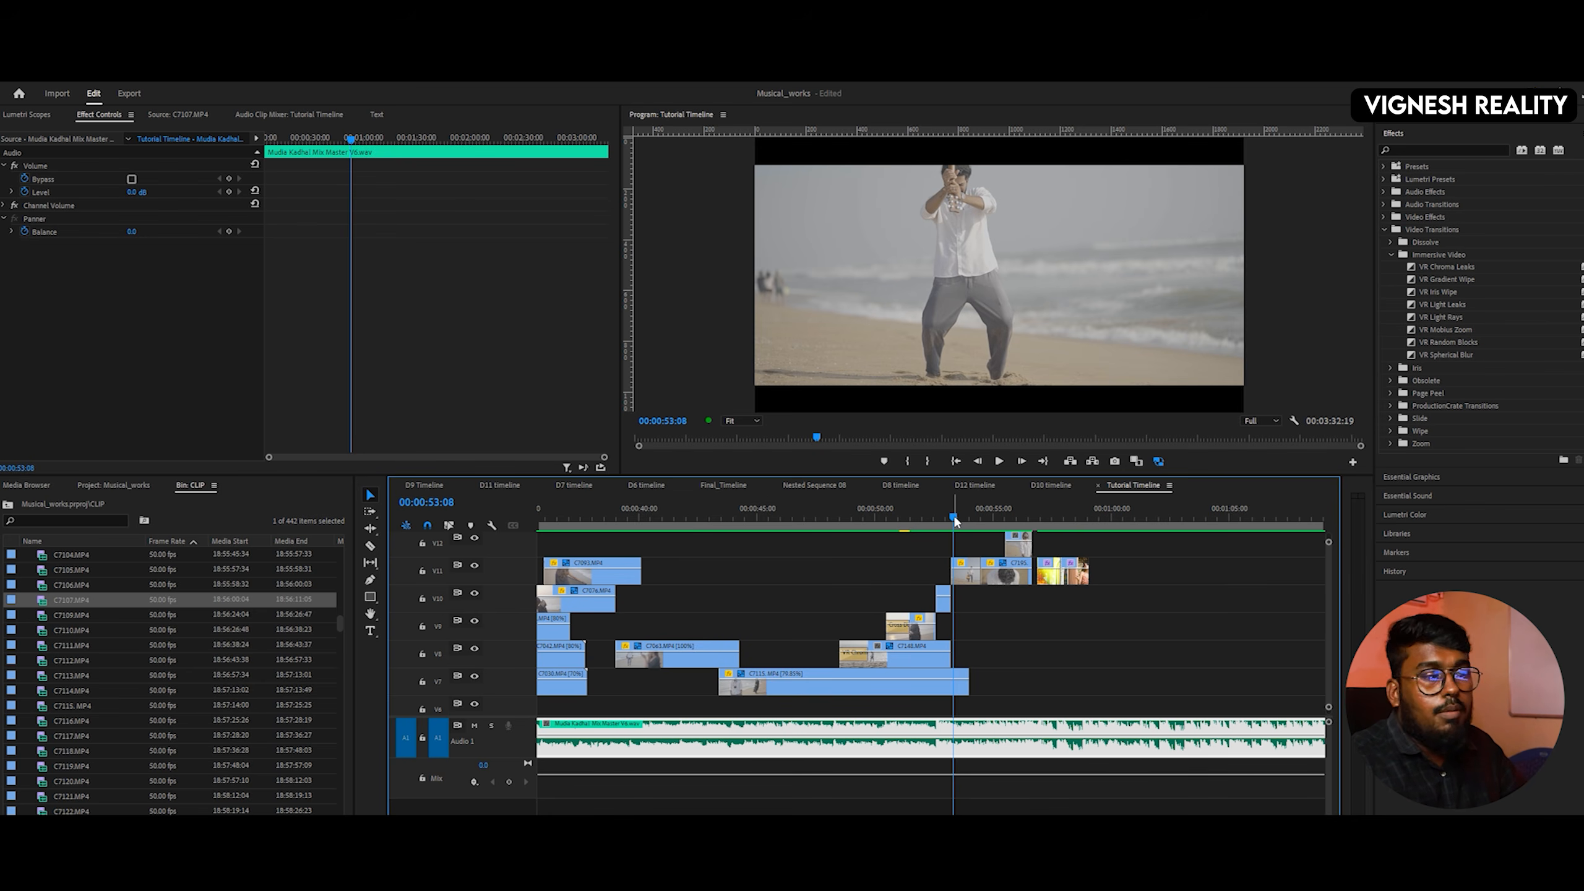
- Select C7184.MP4 on Video 11 and replay the cut from the close-up into it
{"action": "left_click", "coordinate": [968, 580]}
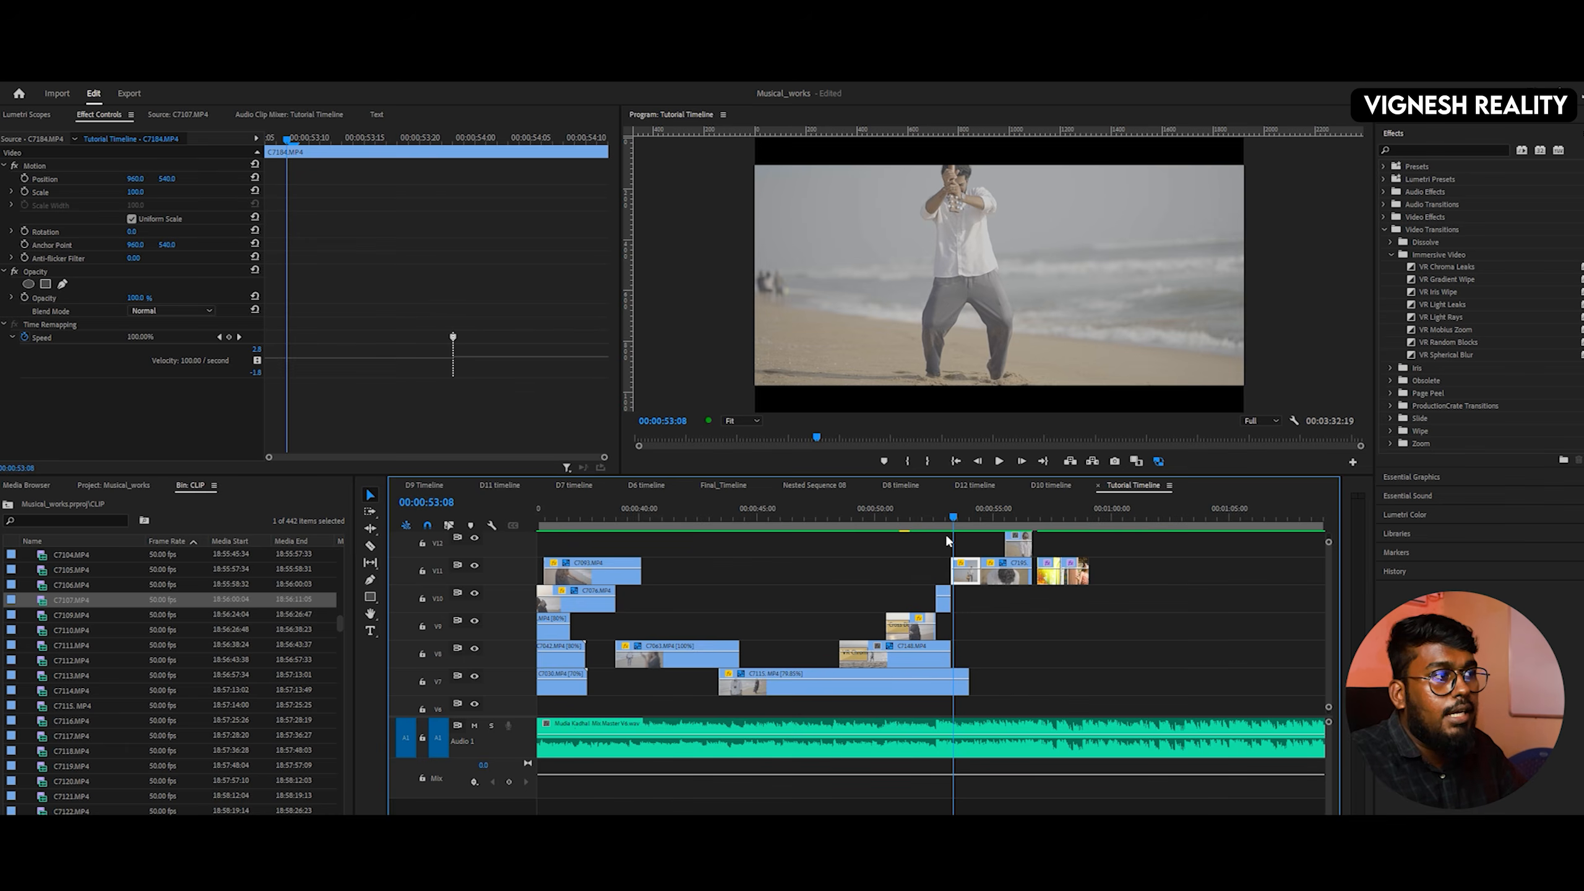
{"action": "left_click_drag", "start_coordinate": [946, 518], "coordinate": [926, 521]}
{"action": "key", "text": "space"}
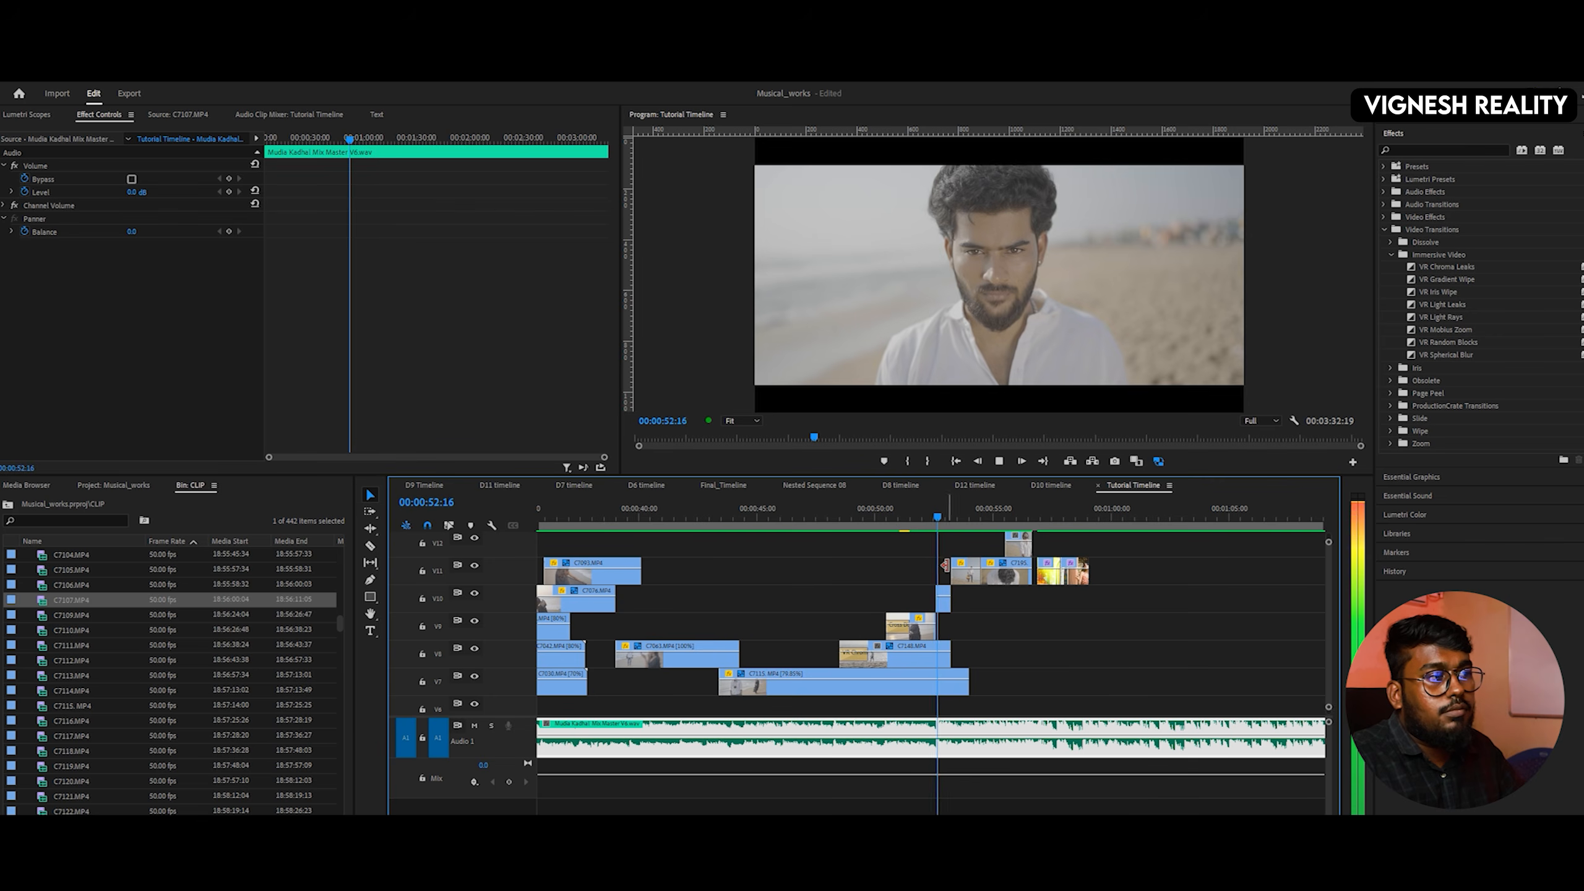
{"action": "key", "text": "space"}
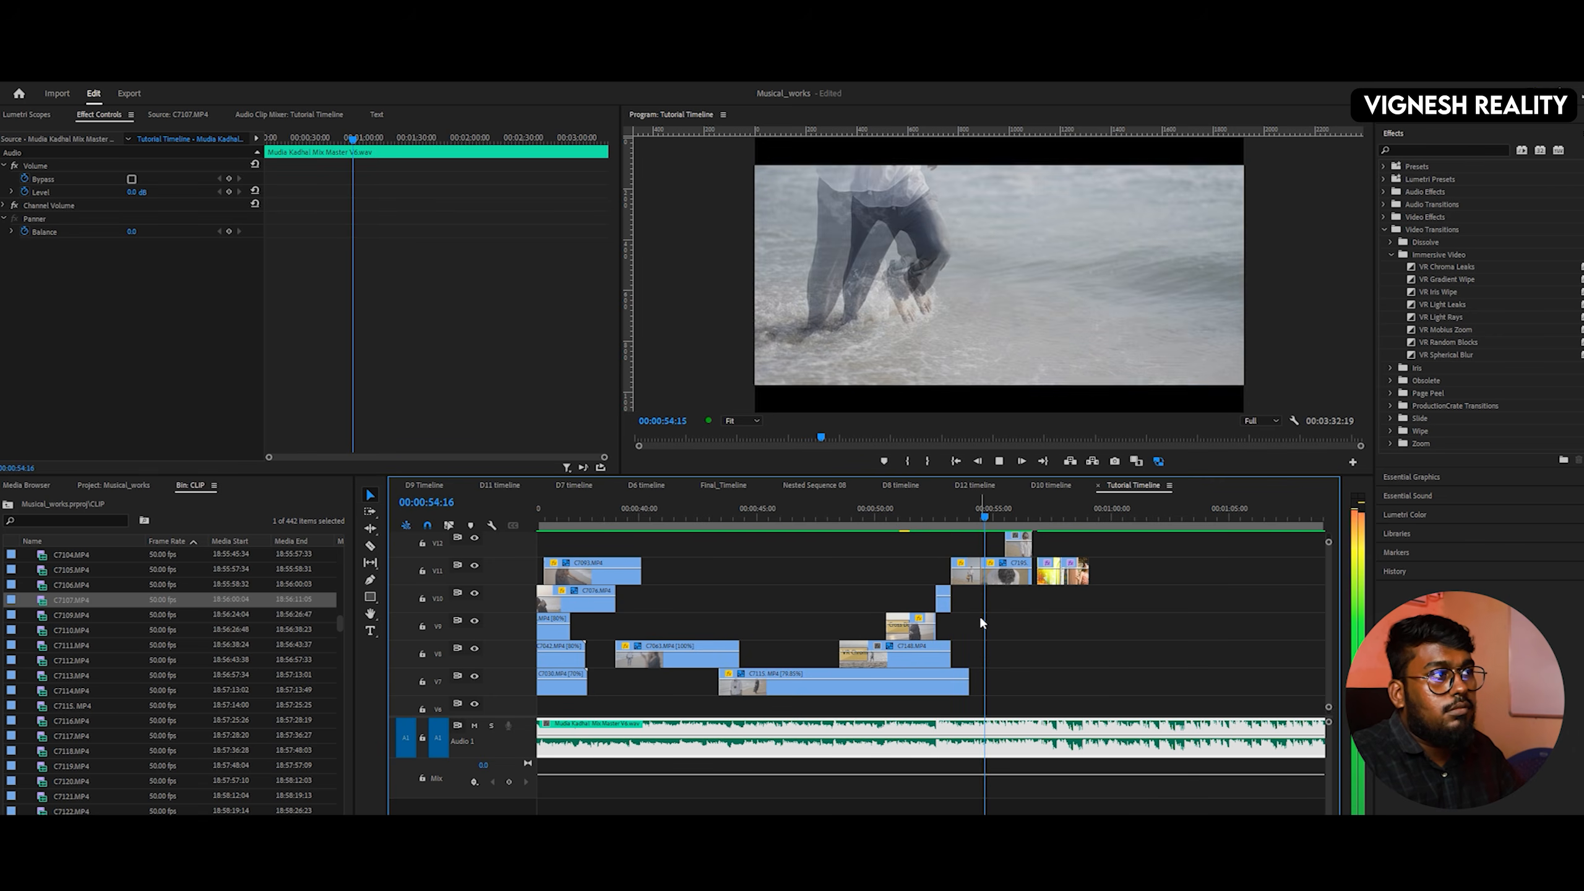
- Play the end of C7184.MP4 and the rapid overlapping shots from 00:00:53:24 to 00:00:55:05
{"action": "left_click", "coordinate": [968, 523]}
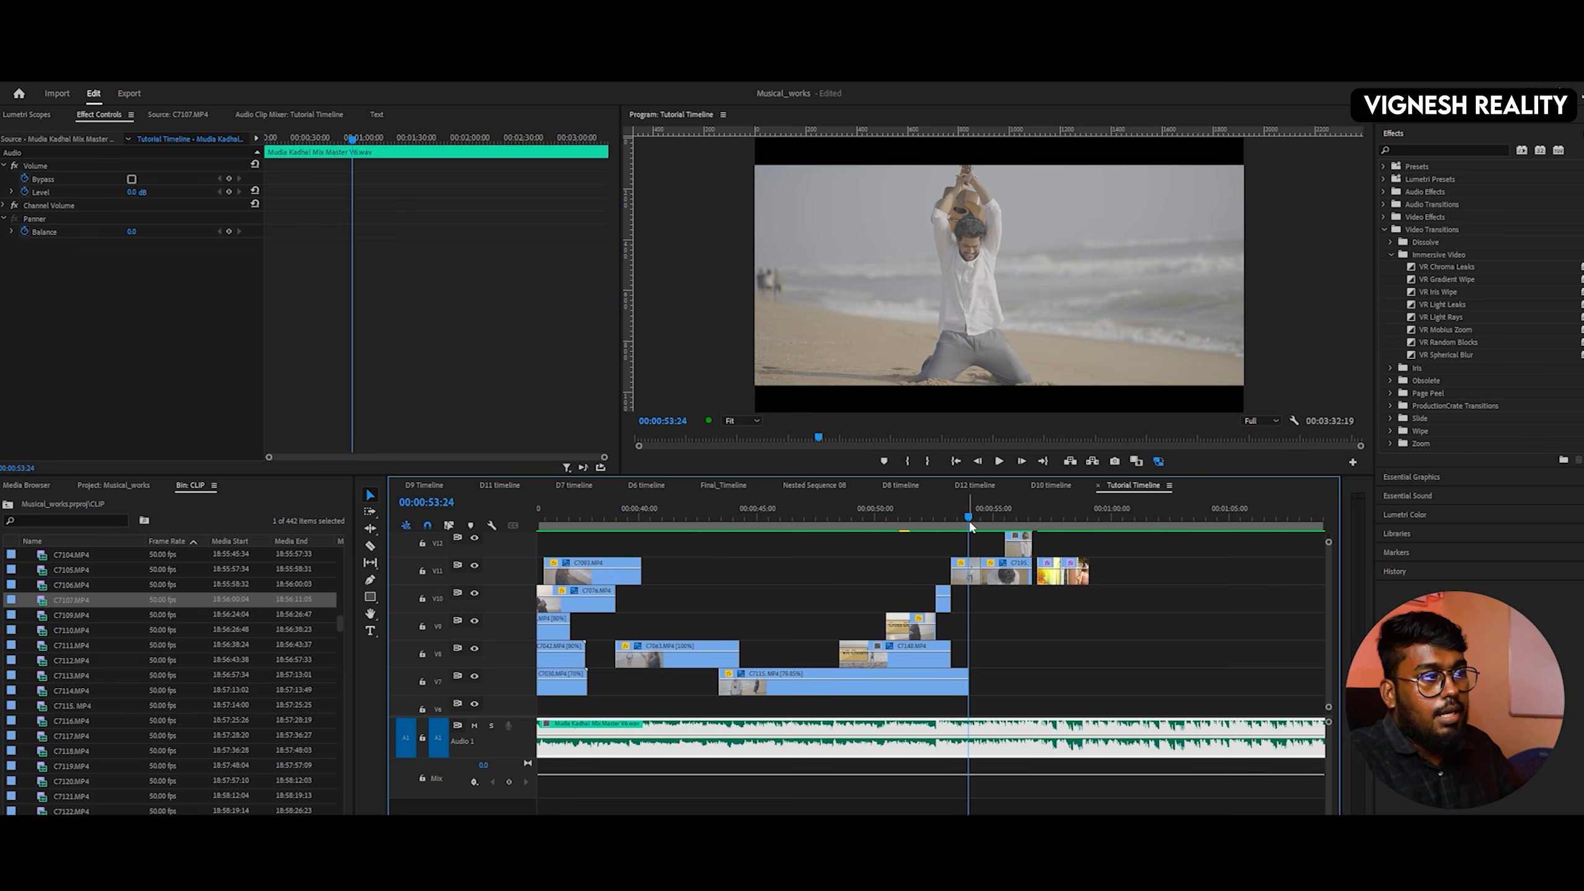
{"action": "key", "text": "space"}
{"action": "key", "text": "space"}
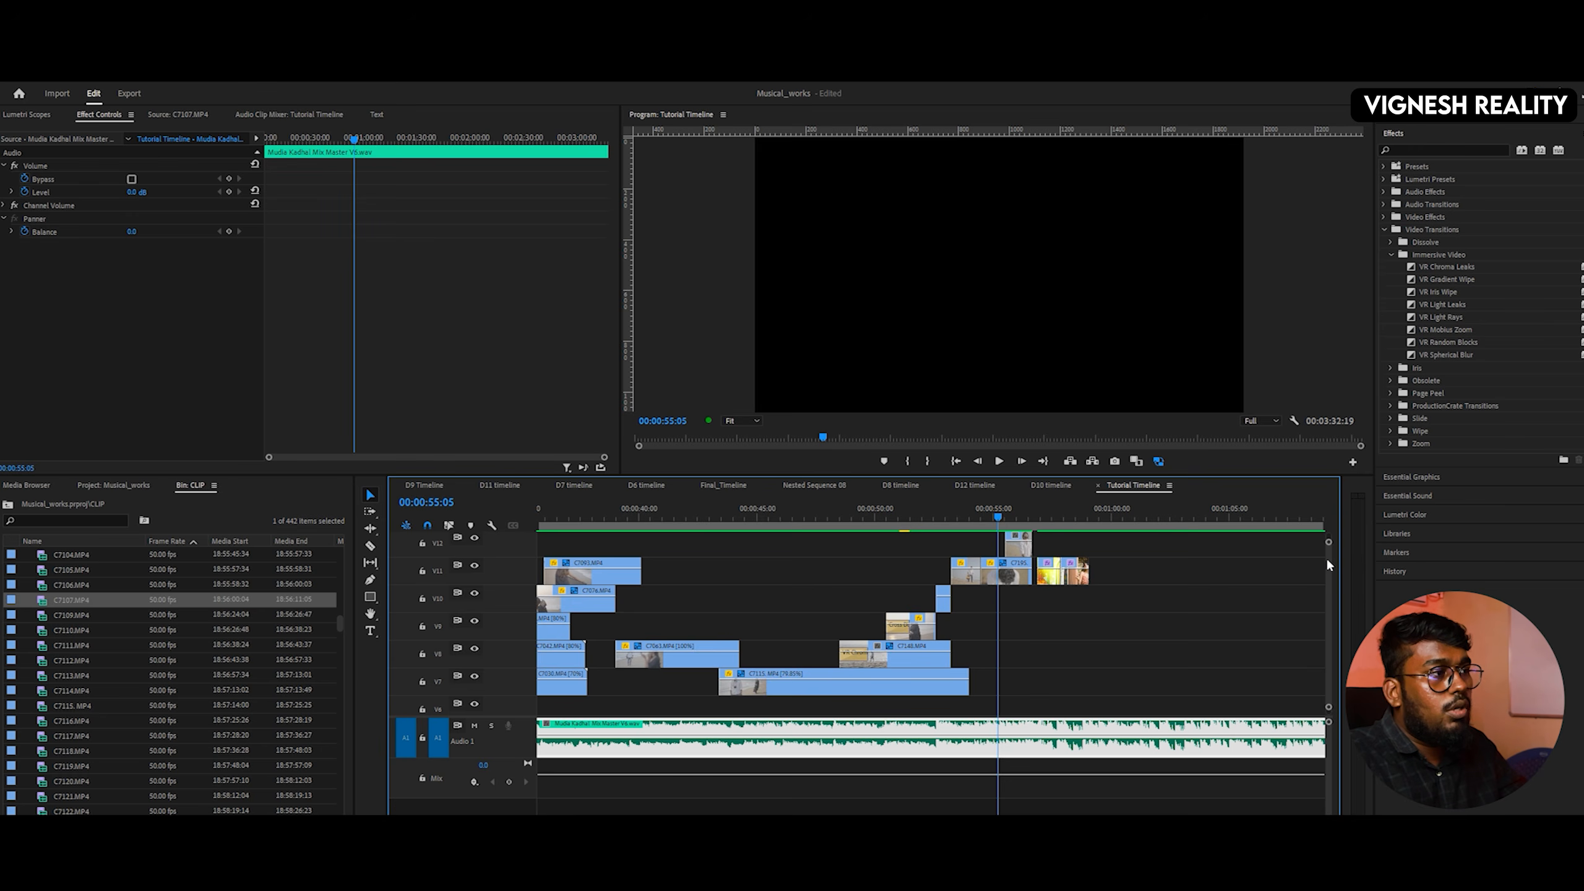
- Examine the Speed/Duration settings of C7189.MP4 on Video 18 and leave them as they are
{"action": "scroll", "coordinate": [1327, 557], "scroll_direction": "up", "scroll_amount": 5}
{"action": "key", "text": "equal"}
{"action": "key", "text": "equal"}
{"action": "key", "text": "equal"}
{"action": "key", "text": "equal"}
{"action": "key", "text": "equal"}
{"action": "key", "text": "equal"}
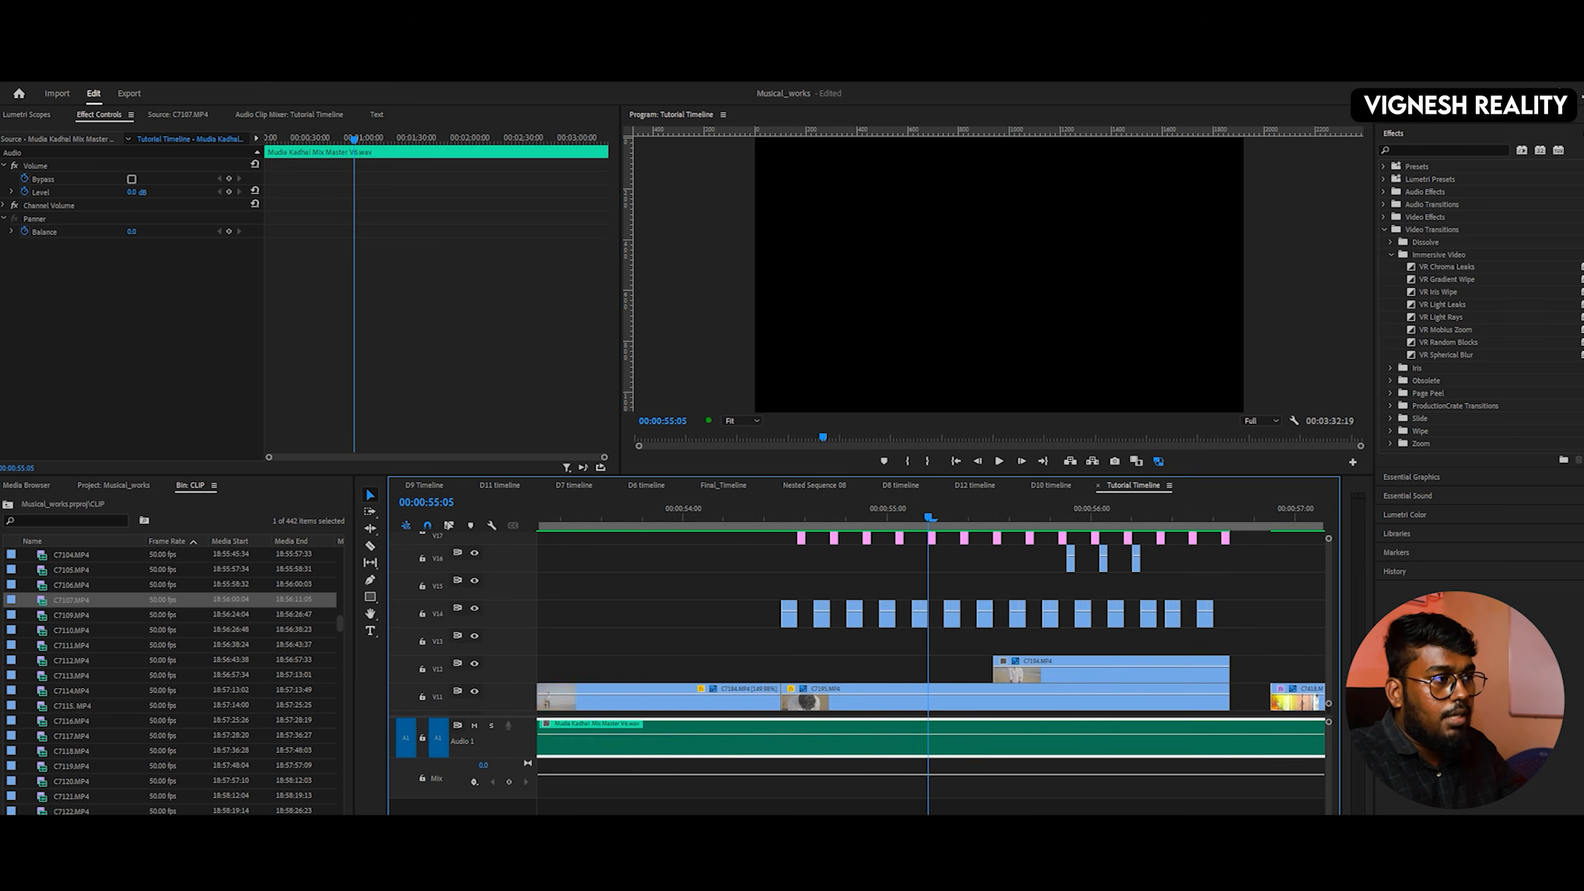
{"action": "left_click", "coordinate": [631, 510]}
{"action": "key", "text": "shift+Left"}
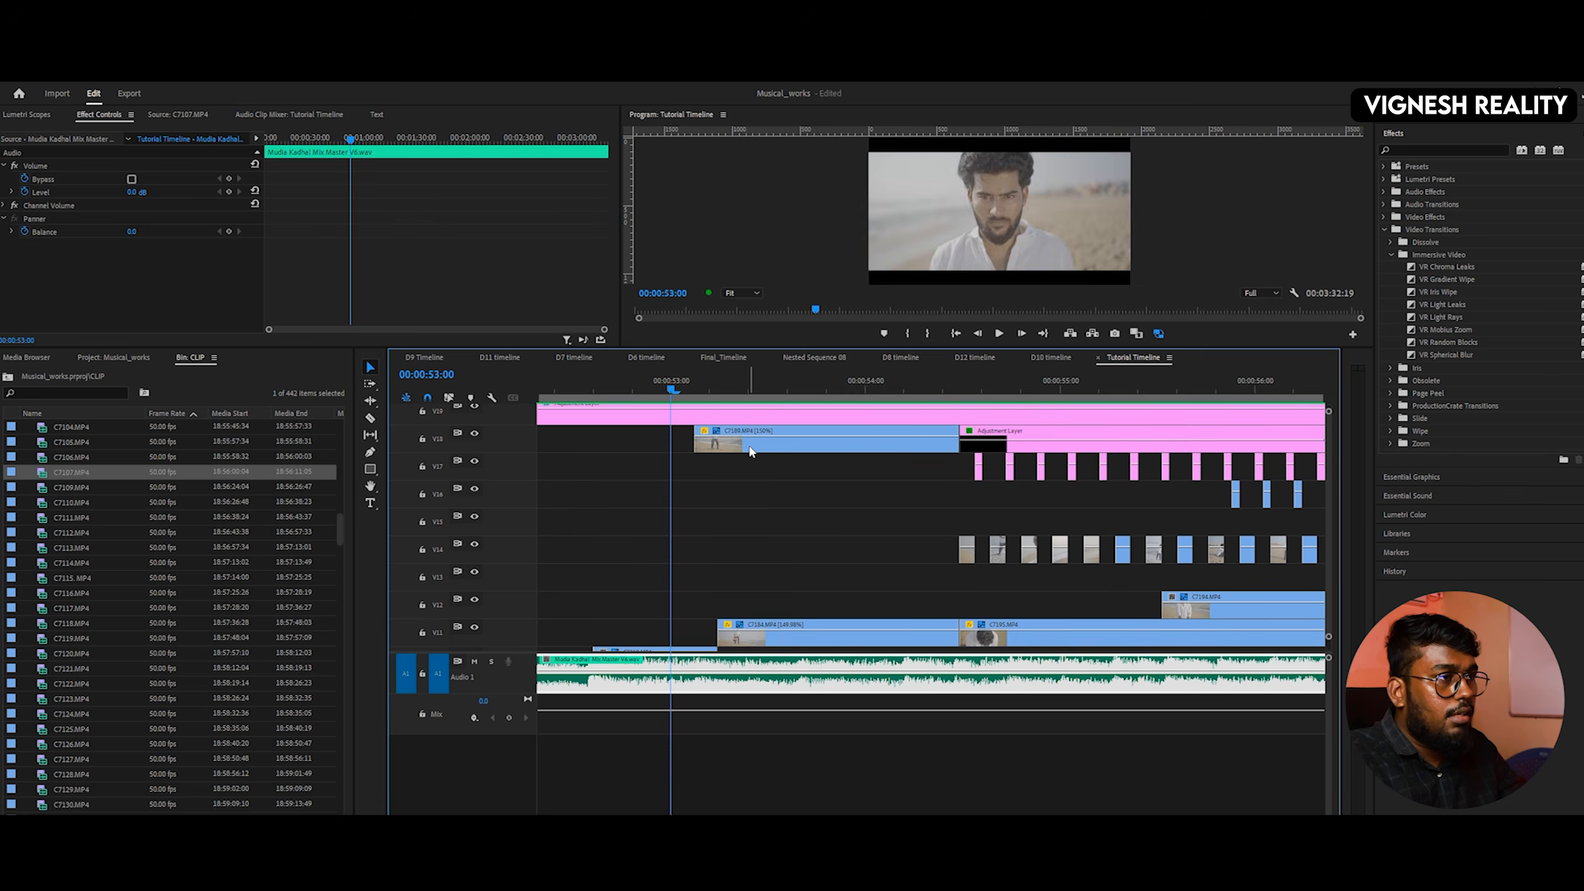
{"action": "left_click", "coordinate": [751, 445]}
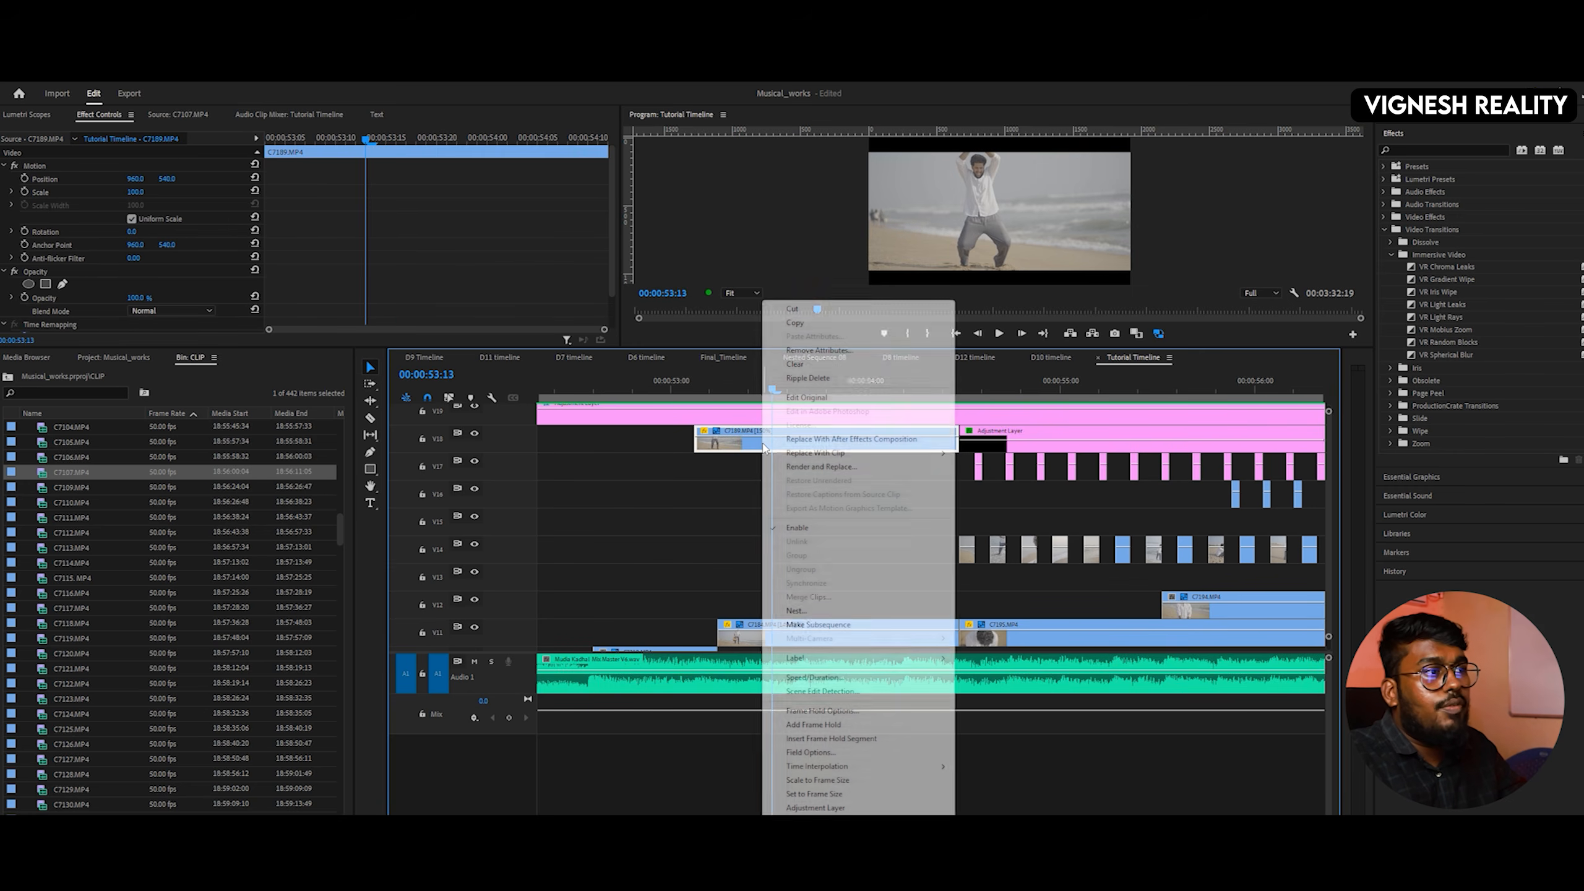
{"action": "right_click", "coordinate": [762, 445]}
{"action": "left_click", "coordinate": [811, 677]}
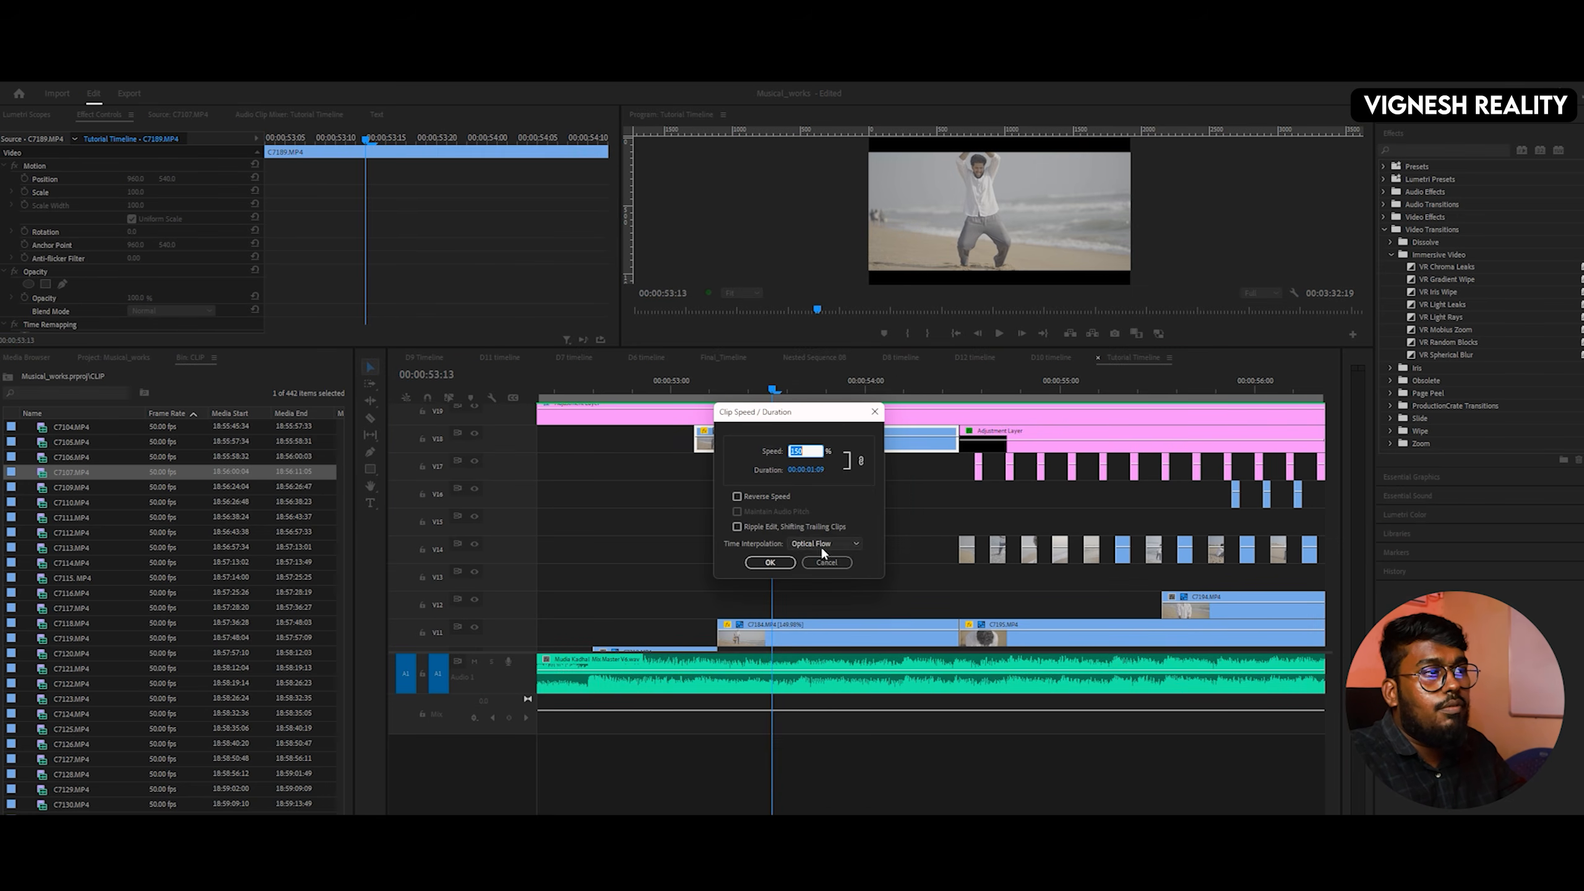
{"action": "left_click", "coordinate": [827, 563]}
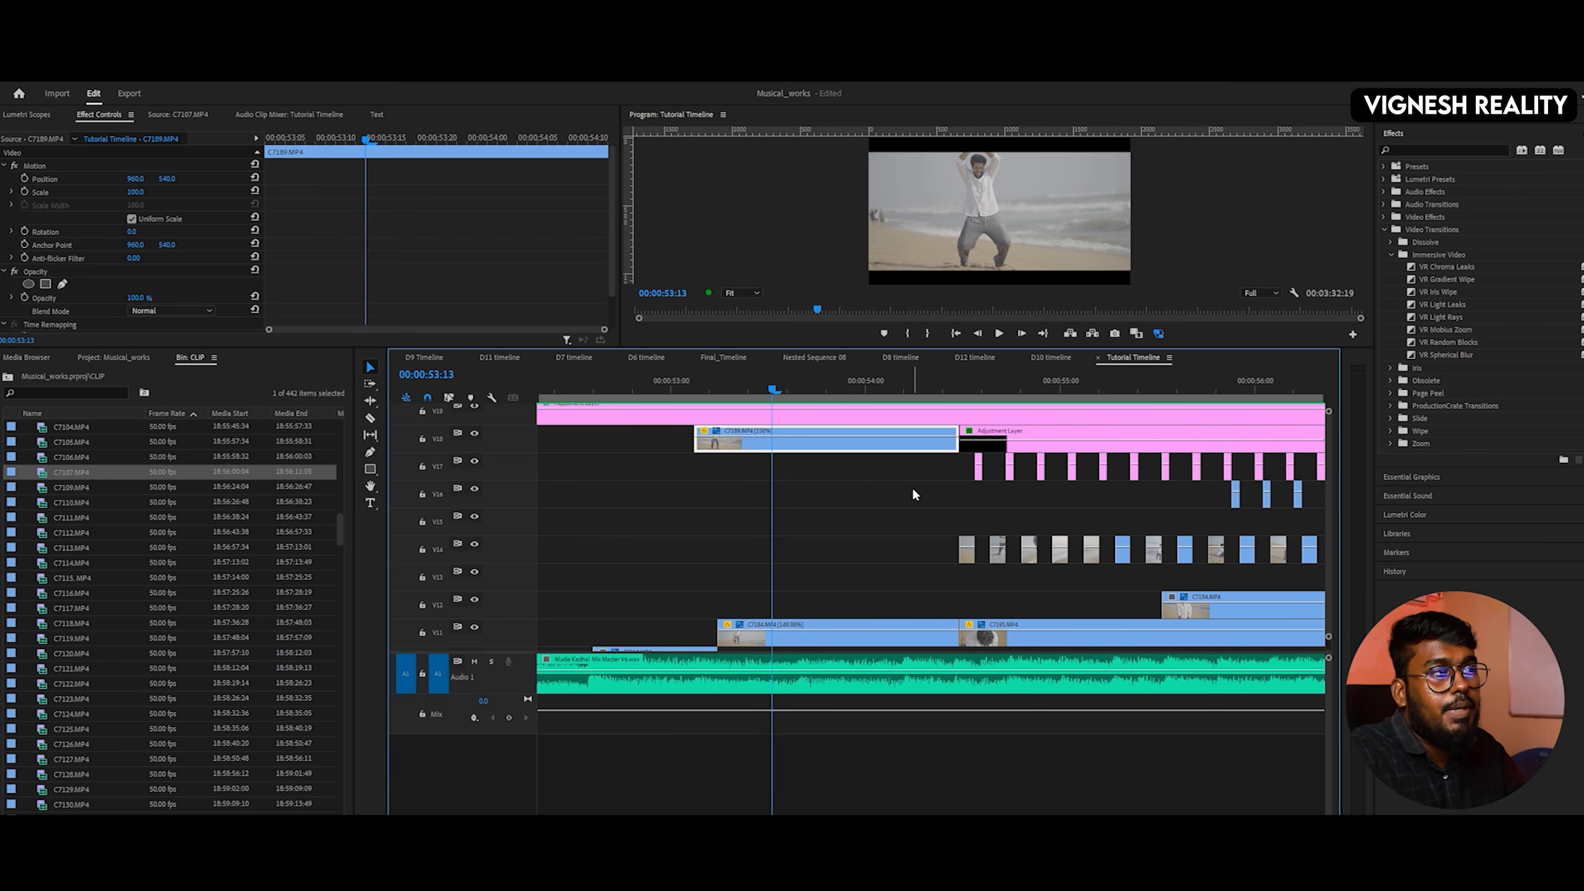
- Select the adjustment layer following C7189.MP4 on Video 18 and review its Trippy Transitions 01 effects and keyframes
{"action": "left_click_drag", "start_coordinate": [952, 387], "coordinate": [976, 387]}
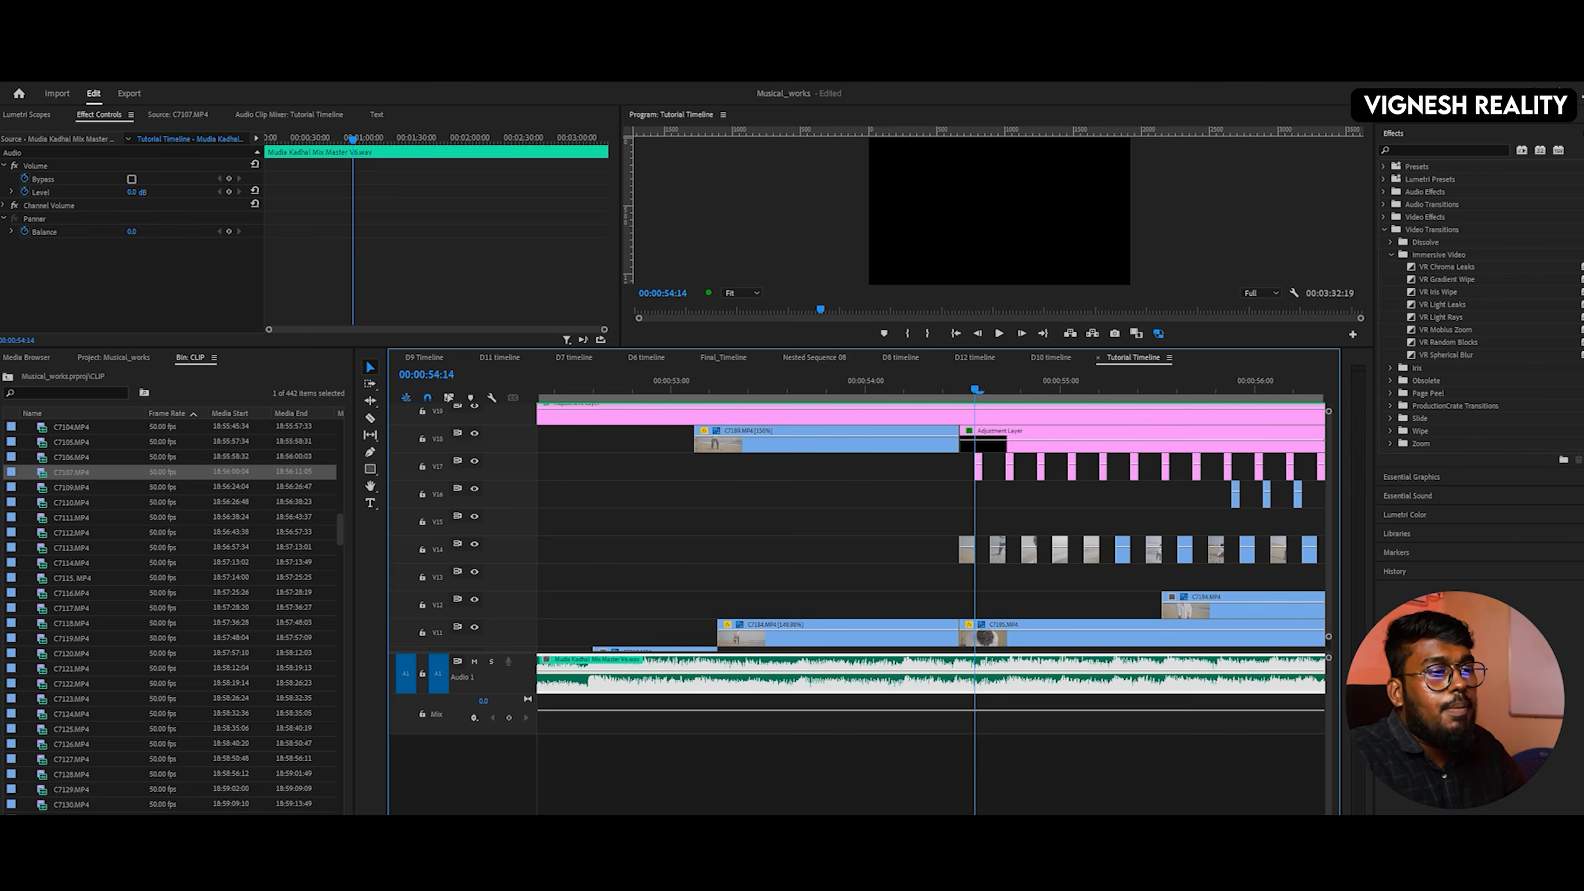
{"action": "key", "text": "="}
{"action": "left_click", "coordinate": [964, 441]}
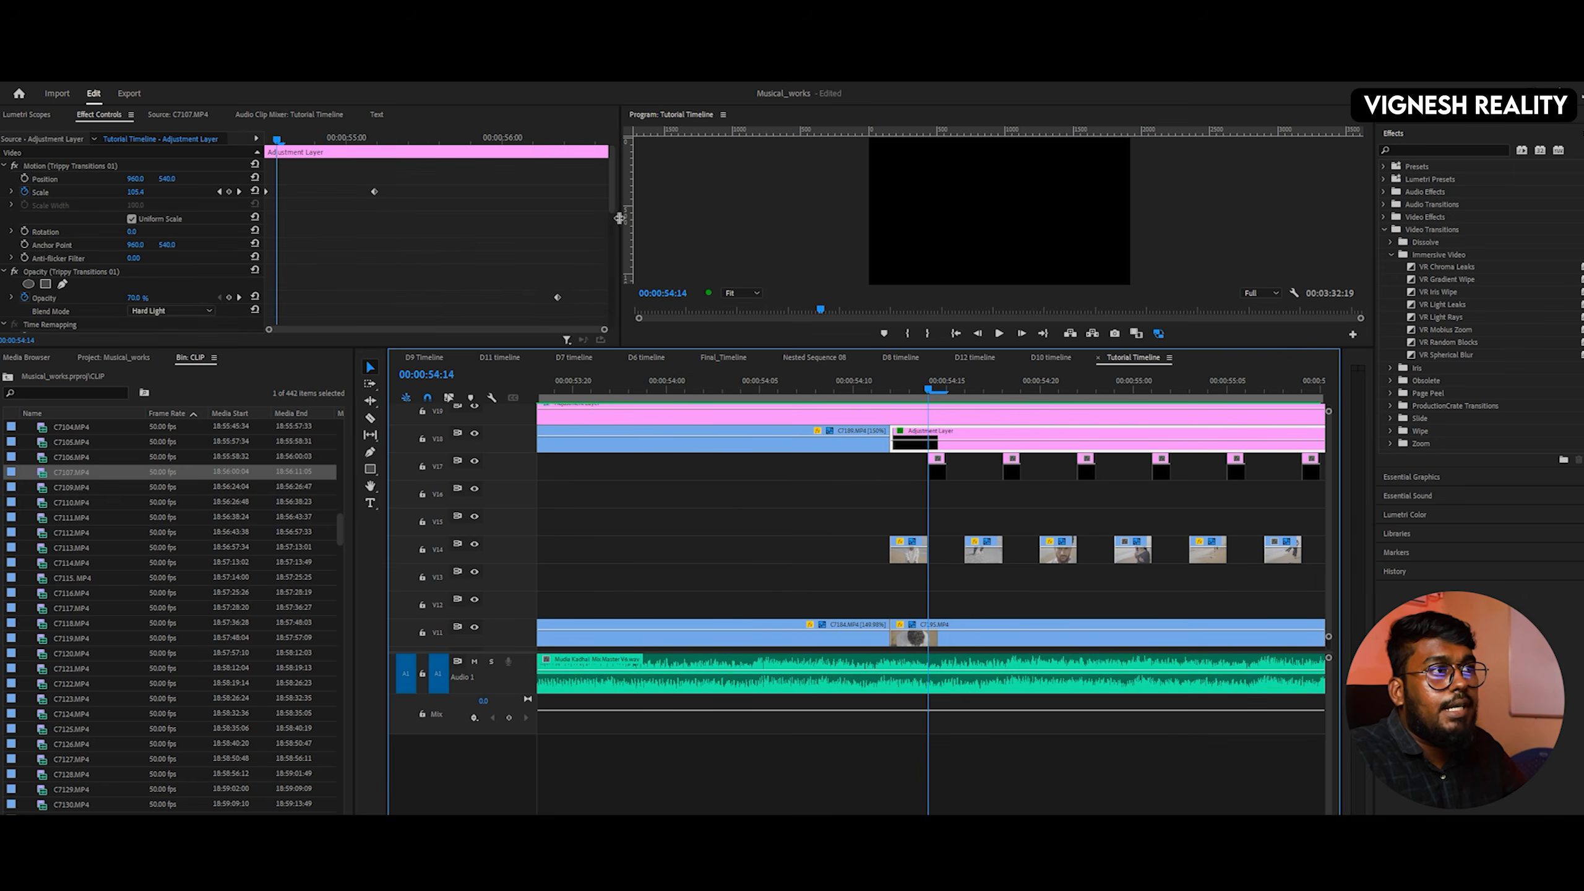
{"action": "scroll", "coordinate": [614, 210], "scroll_direction": "down", "scroll_amount": 1}
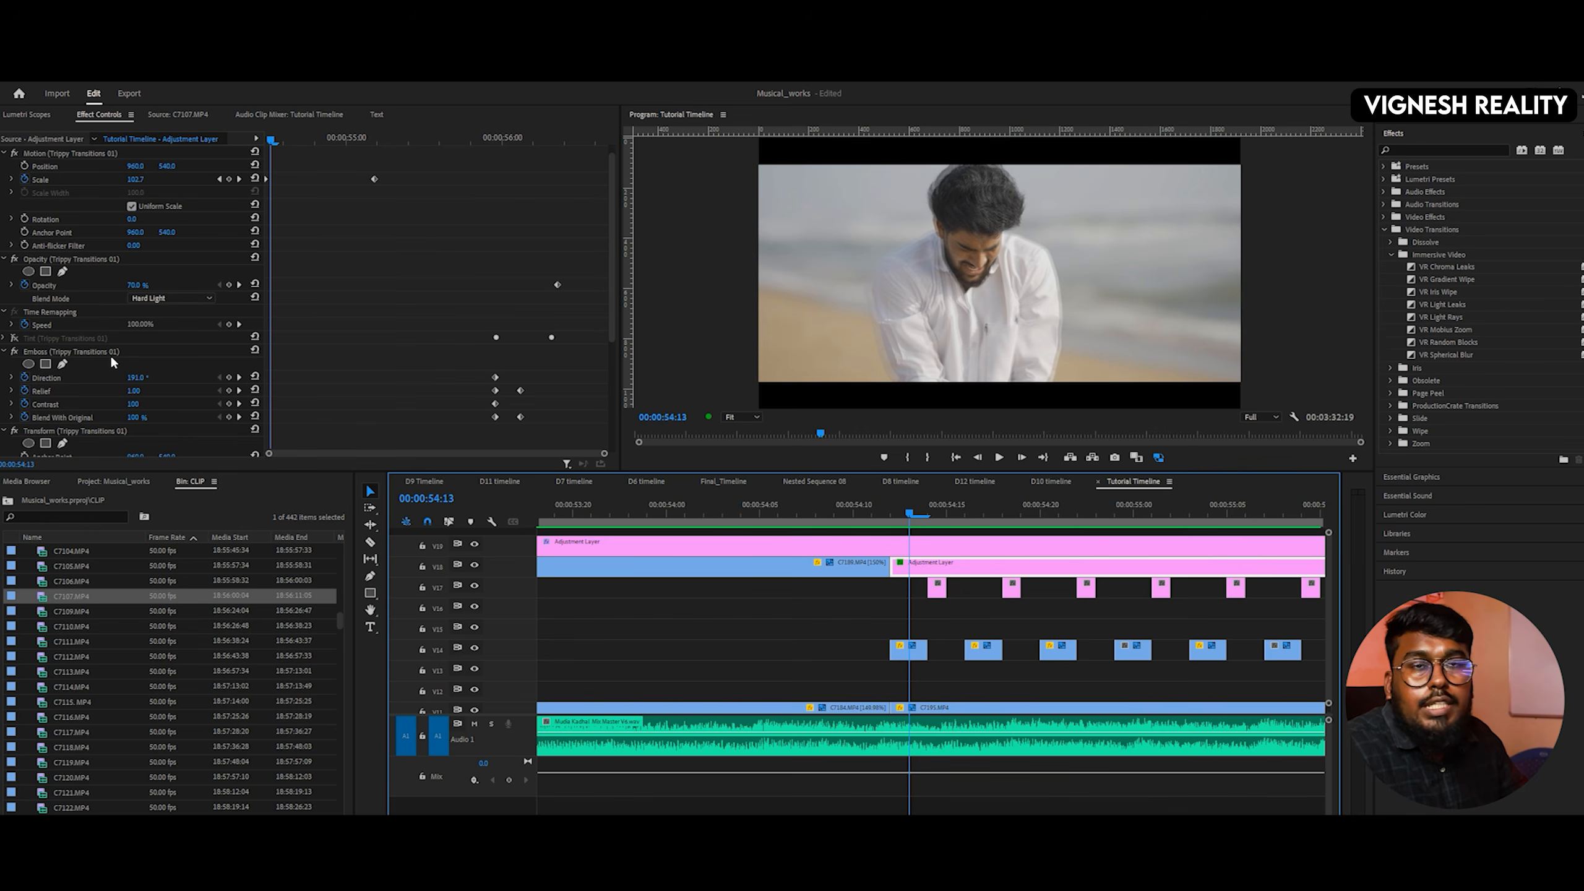
{"action": "scroll", "coordinate": [97, 357], "scroll_direction": "down", "scroll_amount": 1}
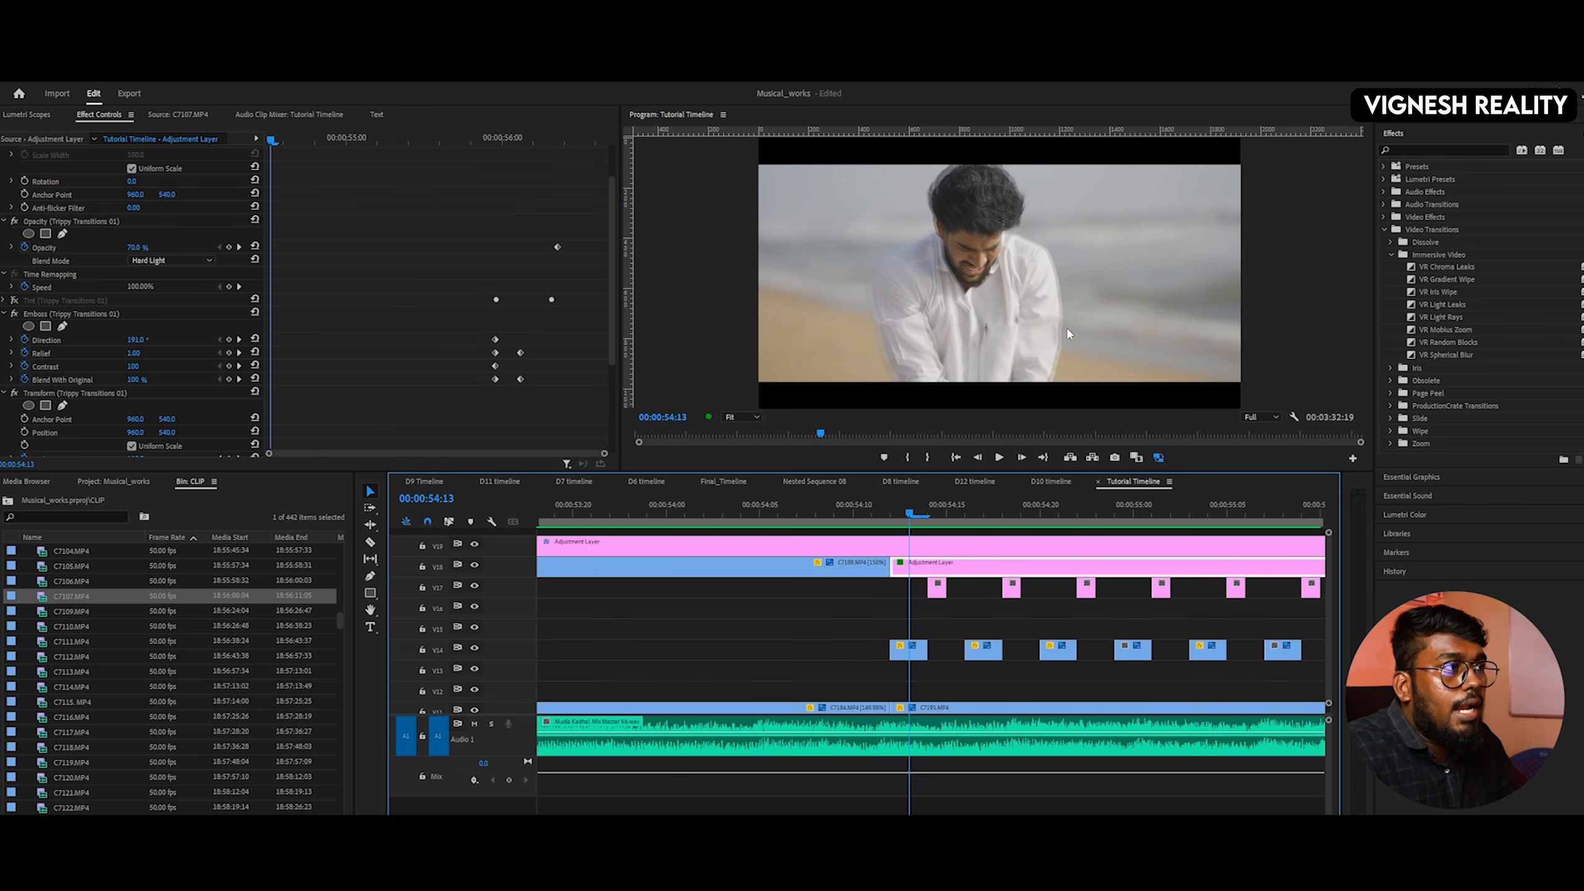
- Disable the adjustment layer on Video 18, scrub the shots without it to 00:00:54:24, and enable it again
{"action": "right_click", "coordinate": [945, 570]}
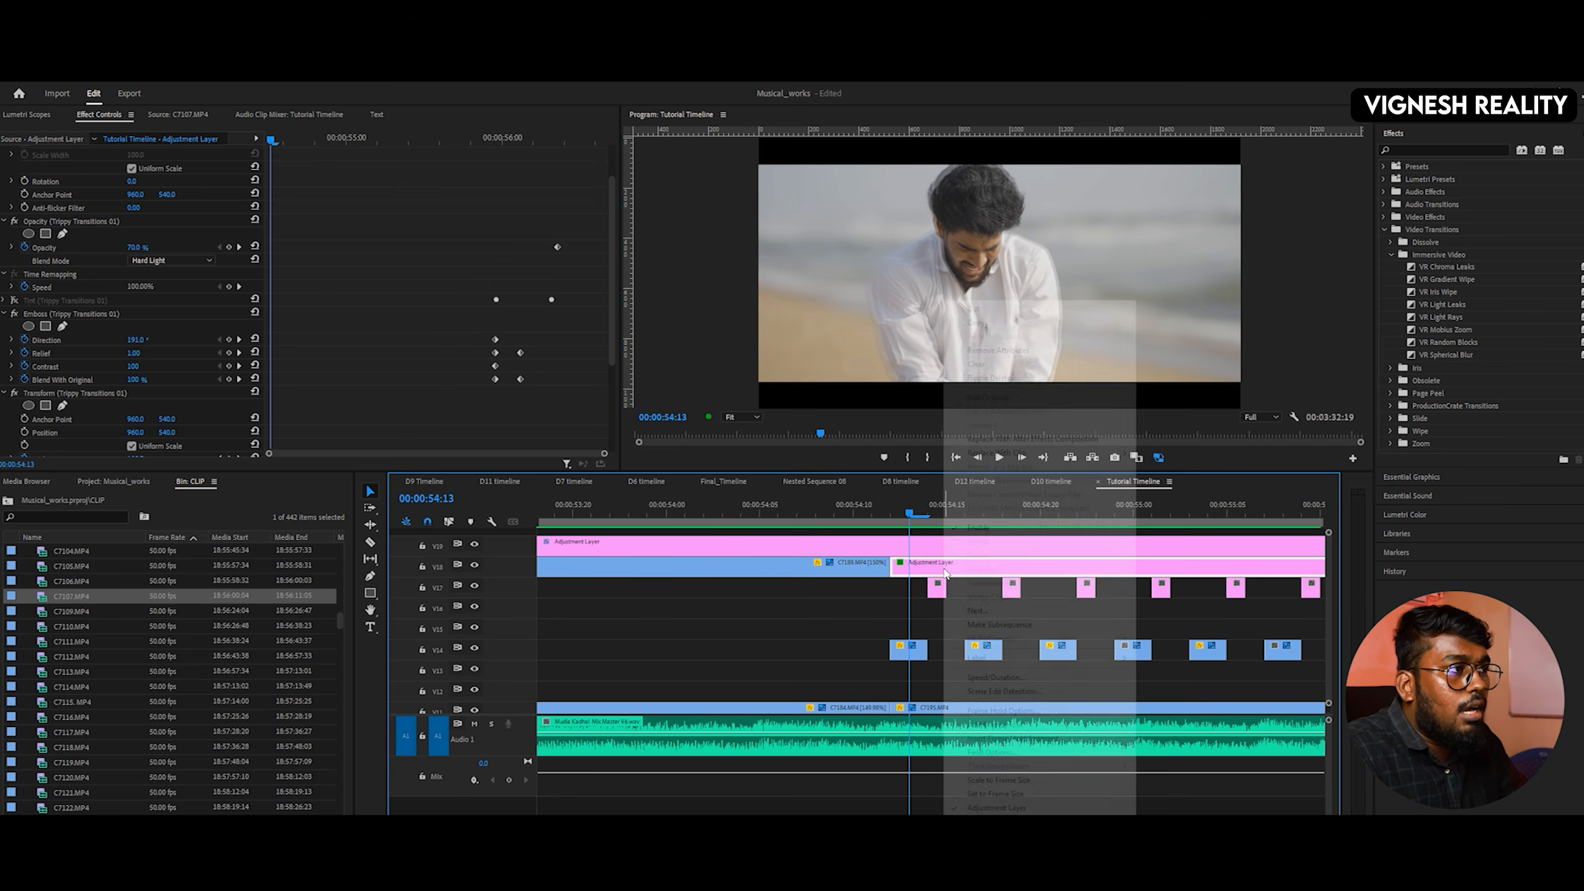
{"action": "left_click", "coordinate": [1001, 531]}
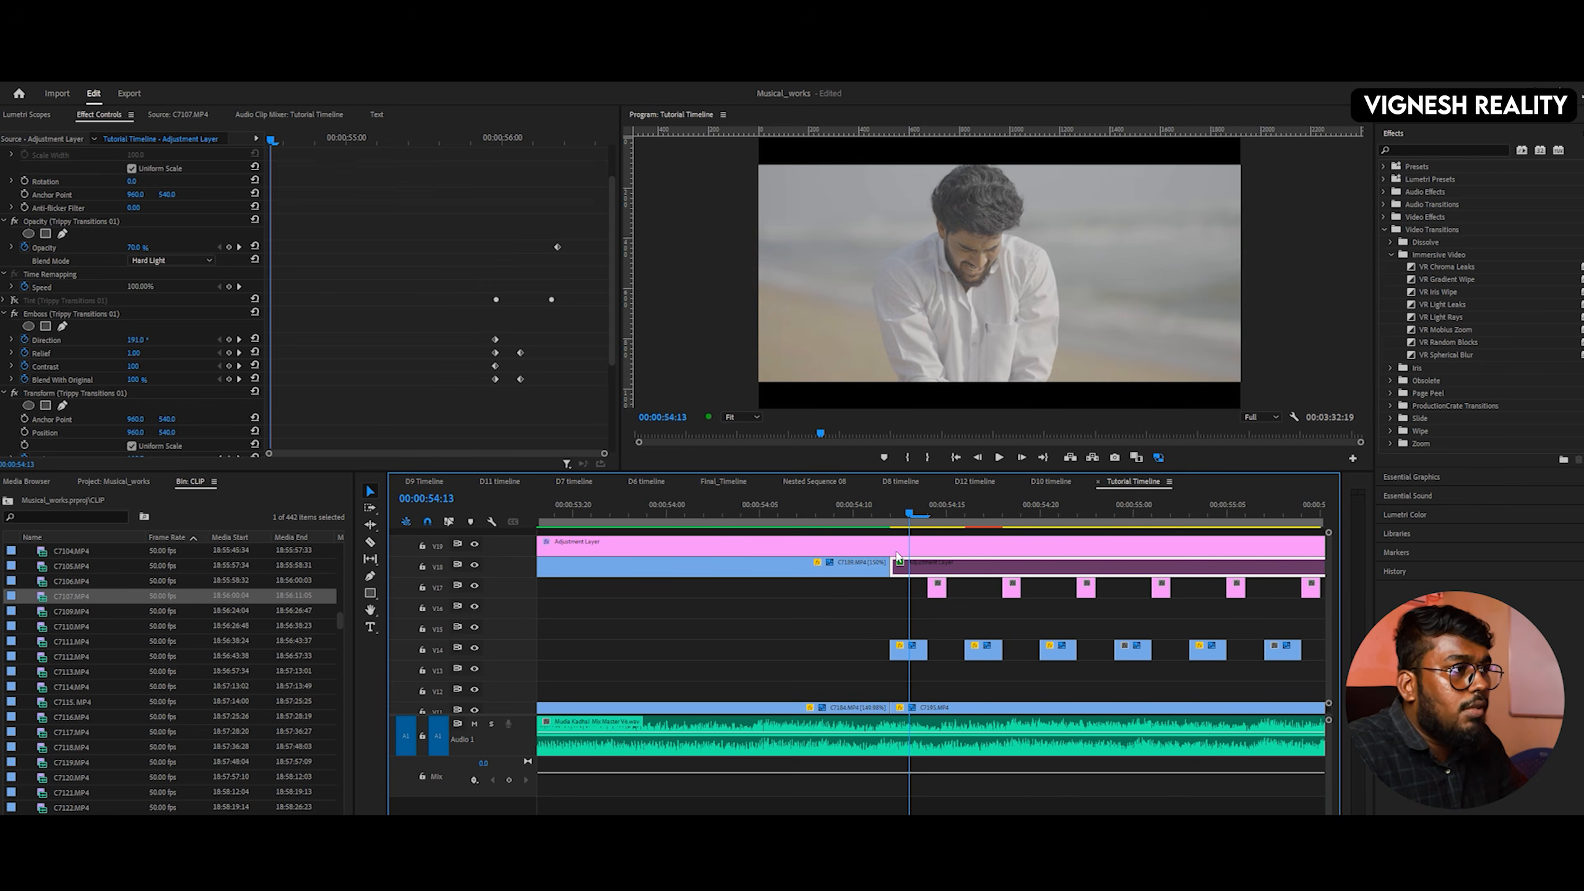
{"action": "left_click", "coordinate": [950, 513]}
{"action": "left_click_drag", "start_coordinate": [951, 513], "coordinate": [1116, 522]}
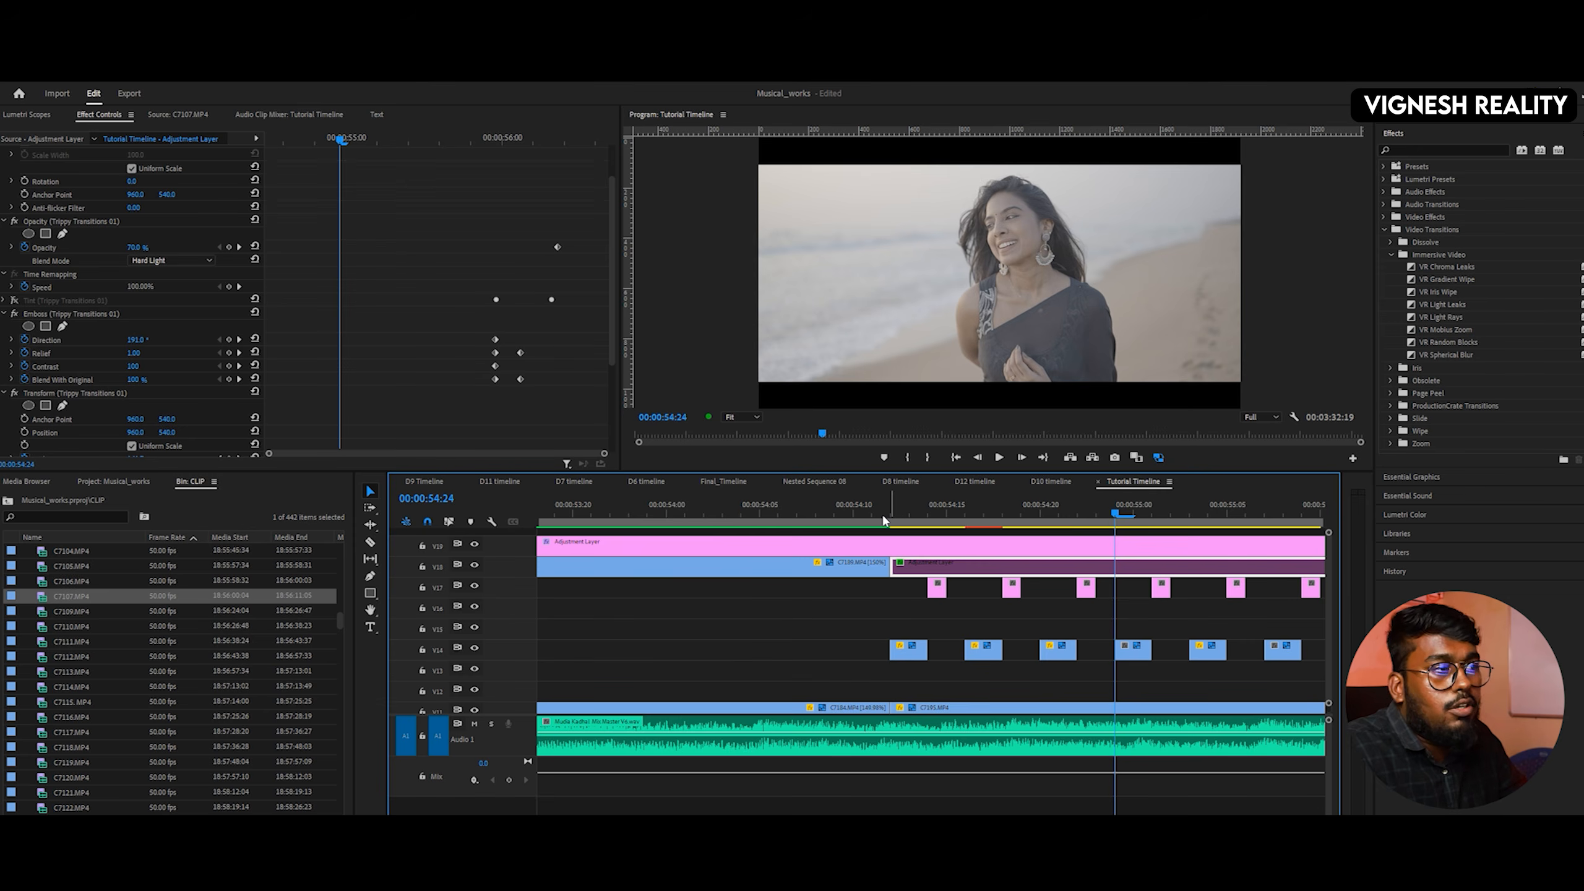
{"action": "right_click", "coordinate": [954, 567]}
{"action": "left_click", "coordinate": [982, 536]}
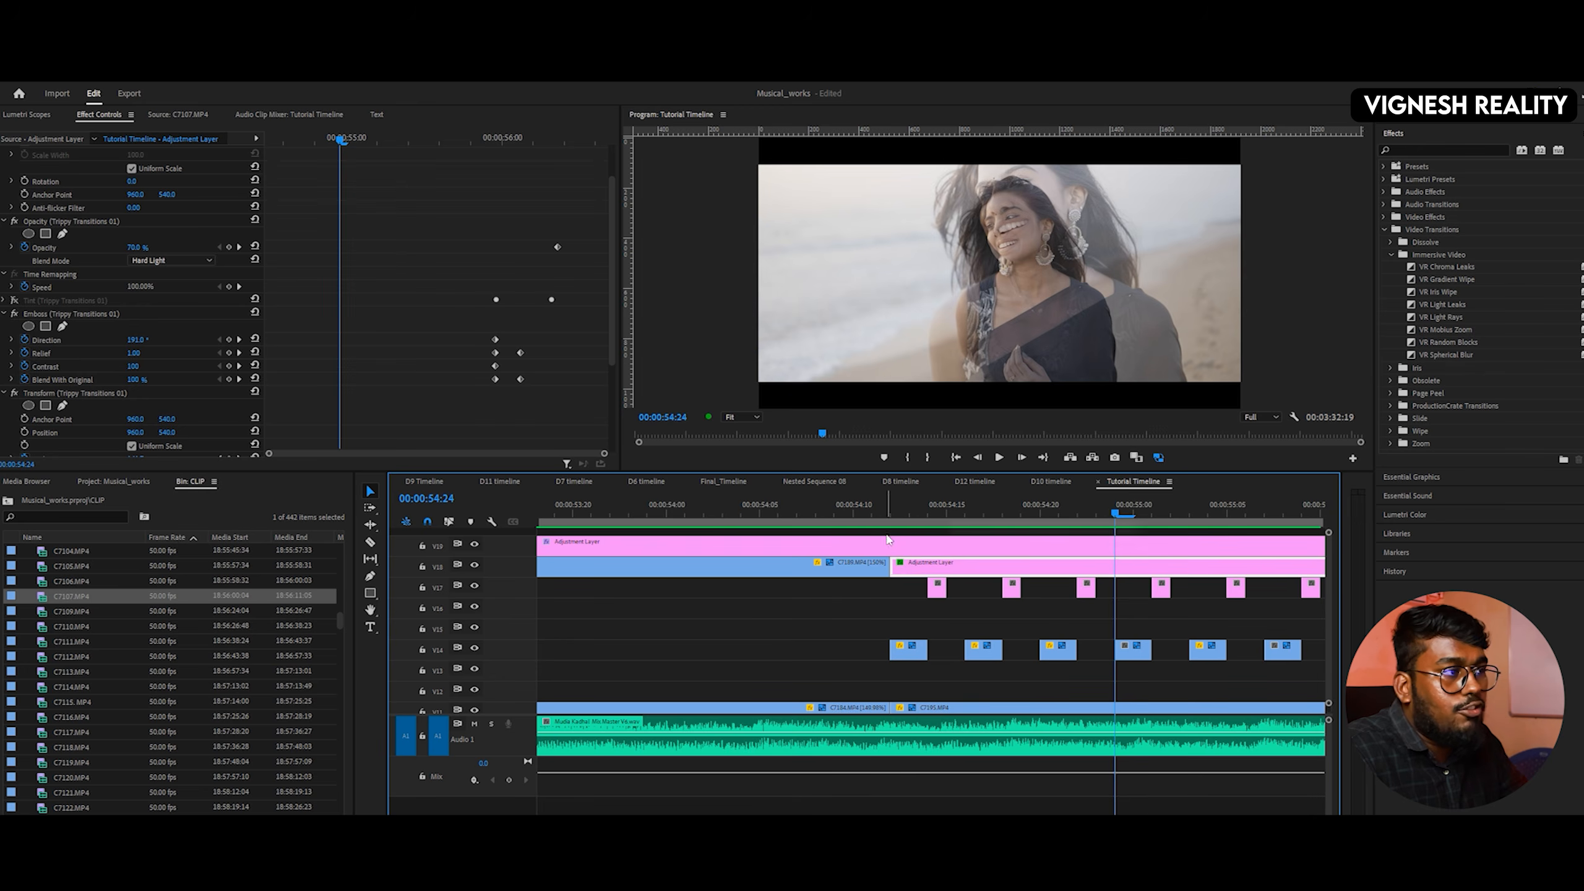
- Return the playhead to 00:00:54:12 at the adjustment layer's start and mute Audio 1
{"action": "left_click_drag", "start_coordinate": [890, 507], "coordinate": [907, 511]}
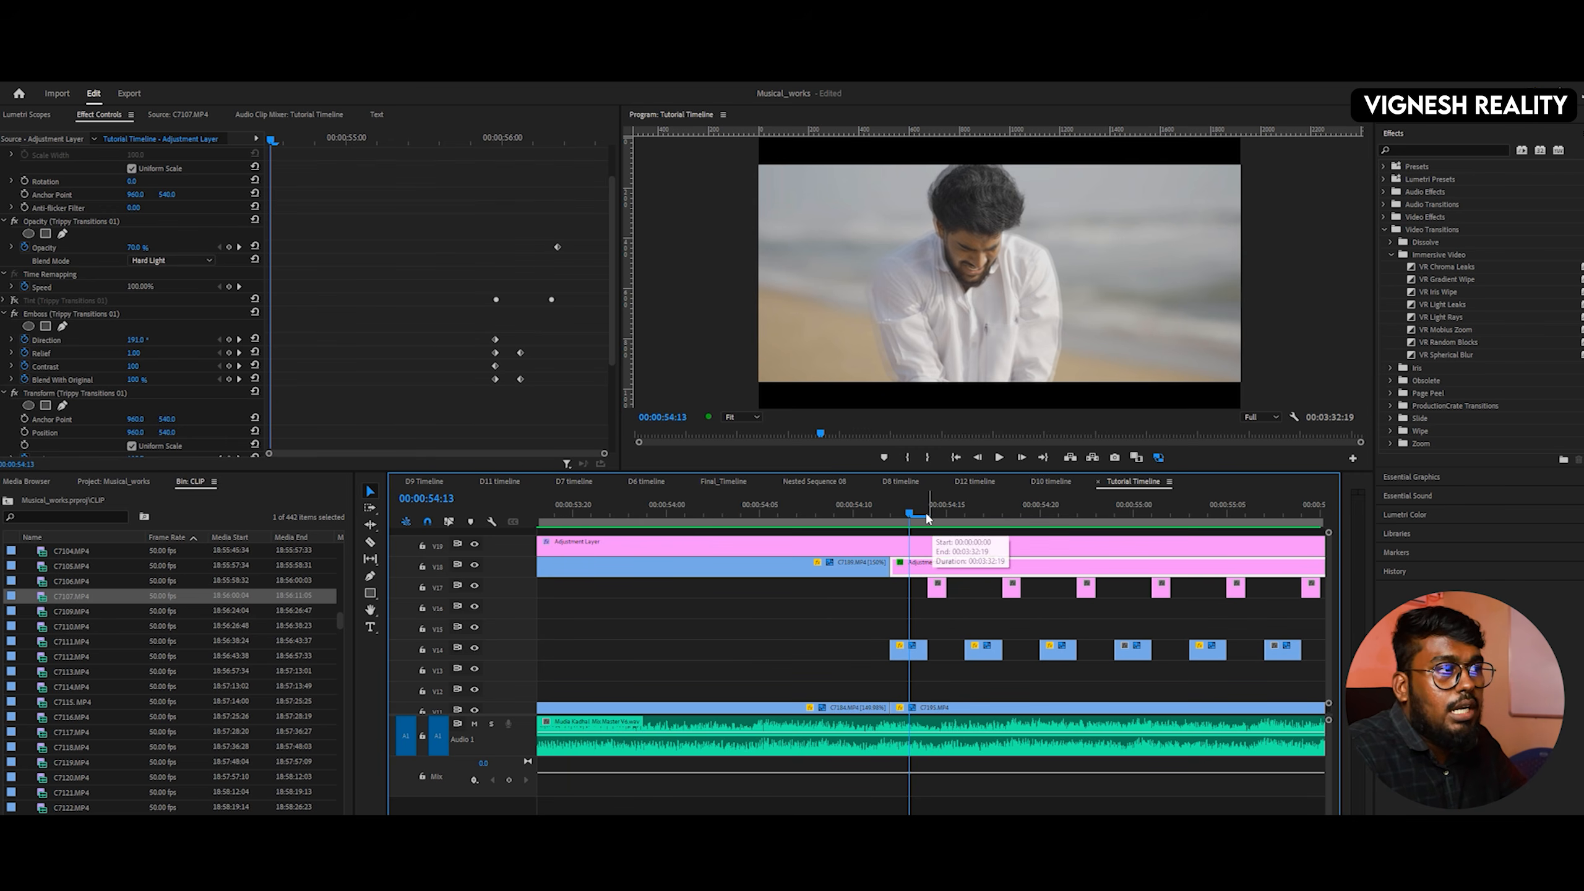
{"action": "left_click_drag", "start_coordinate": [926, 513], "coordinate": [889, 520]}
{"action": "left_click", "coordinate": [474, 724]}
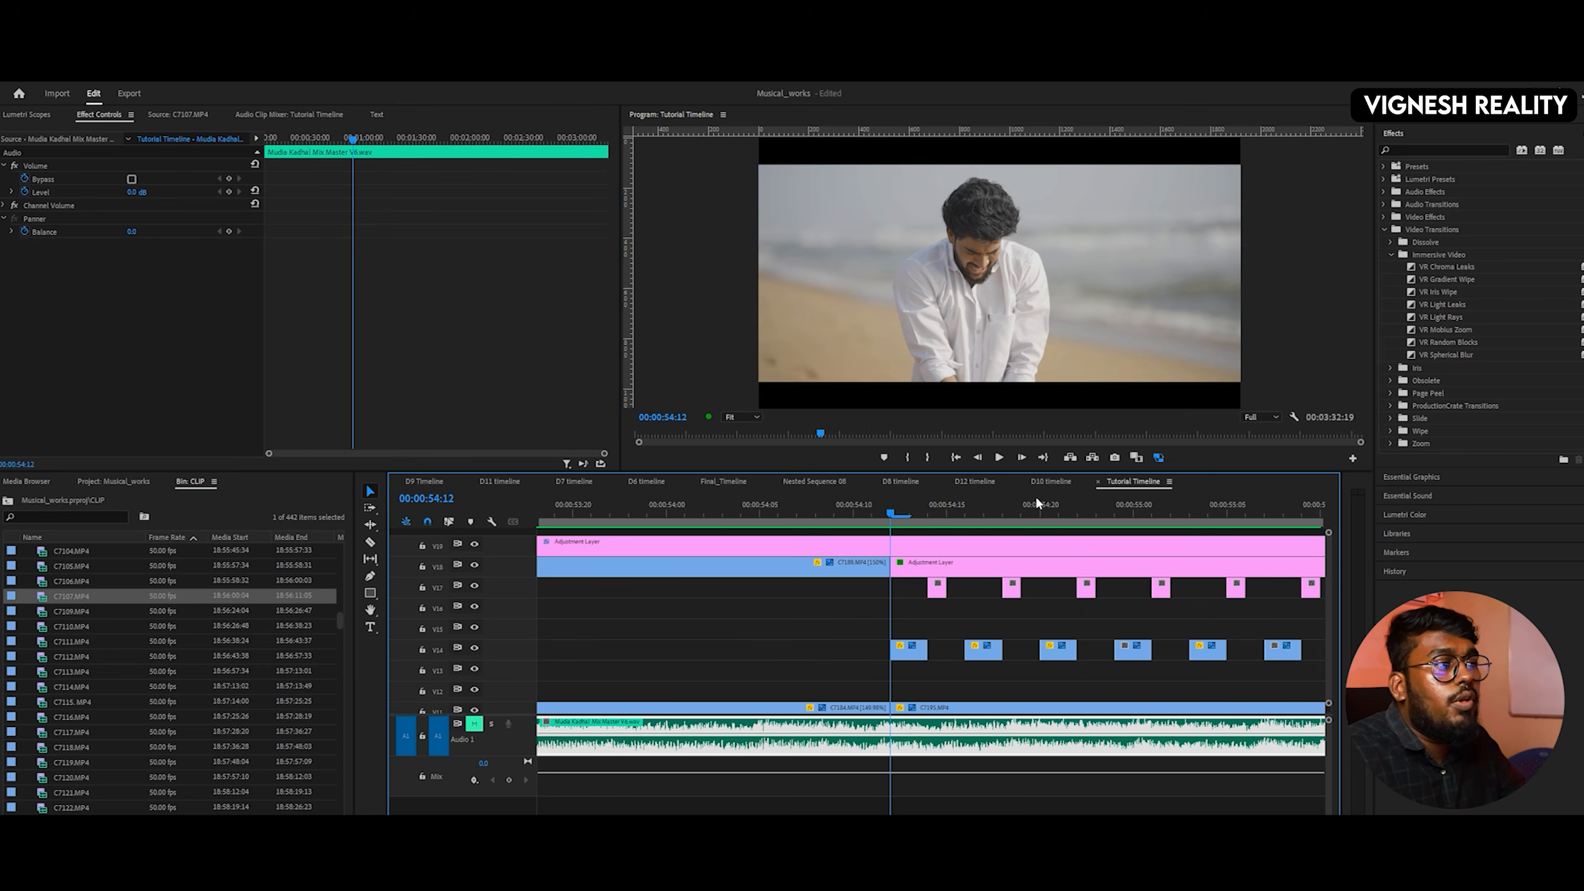
- Select the first short clip on Video 14 and step forward to 00:00:54:13 to review its Scale animation
{"action": "mouse_move", "coordinate": [910, 528]}
{"action": "left_mouse_down"}
{"action": "mouse_move", "coordinate": [922, 506]}
{"action": "mouse_move", "coordinate": [900, 510]}
{"action": "mouse_move", "coordinate": [931, 504]}
{"action": "mouse_move", "coordinate": [894, 515]}
{"action": "left_mouse_up"}
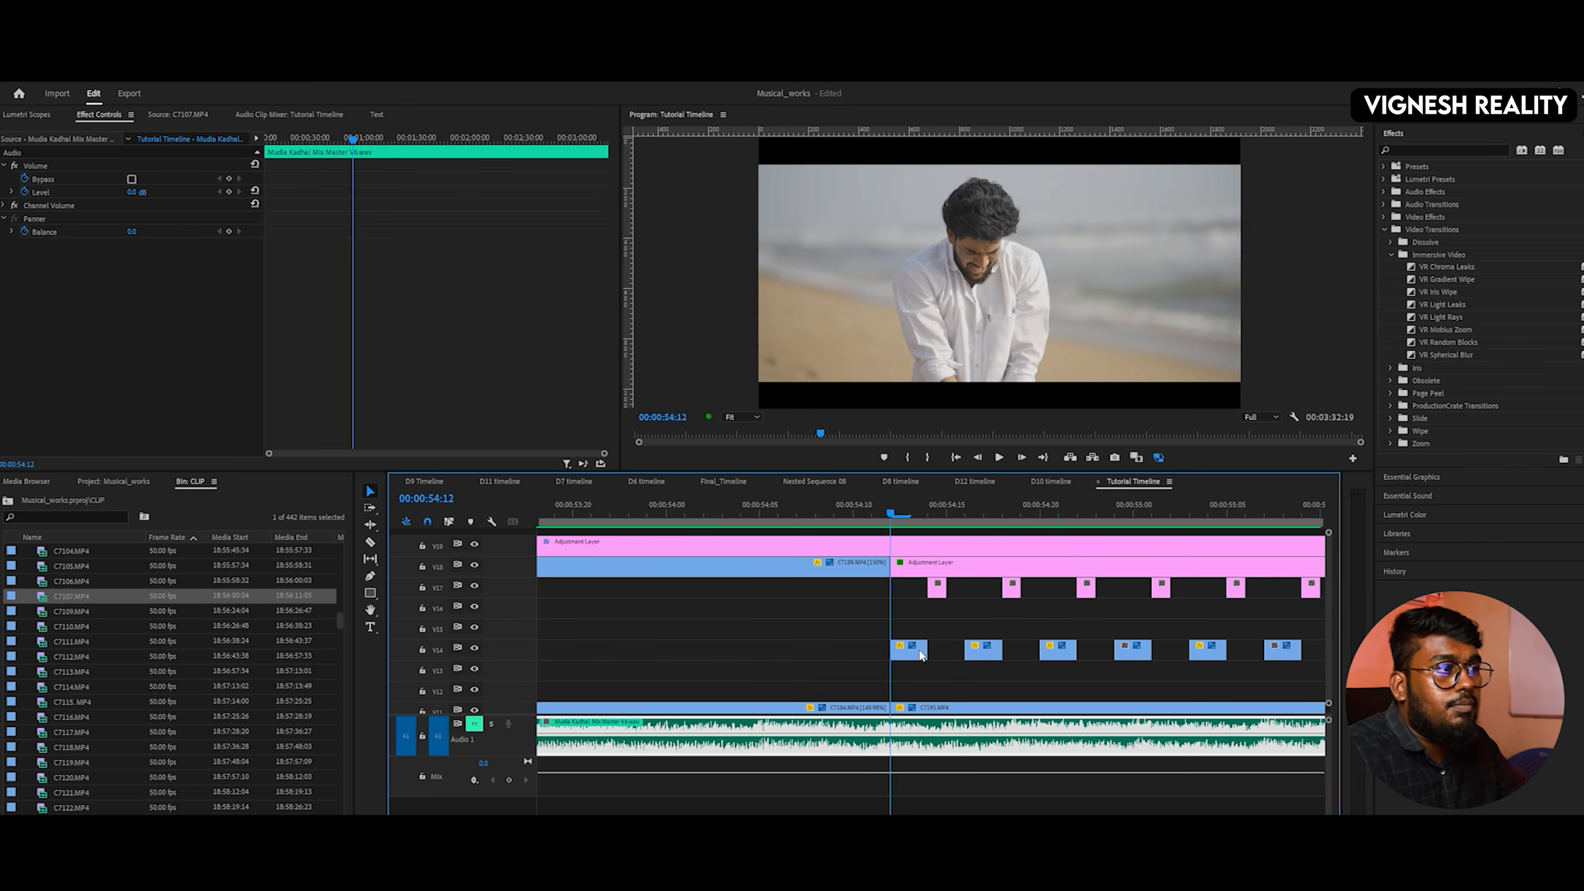
{"action": "left_click", "coordinate": [908, 655]}
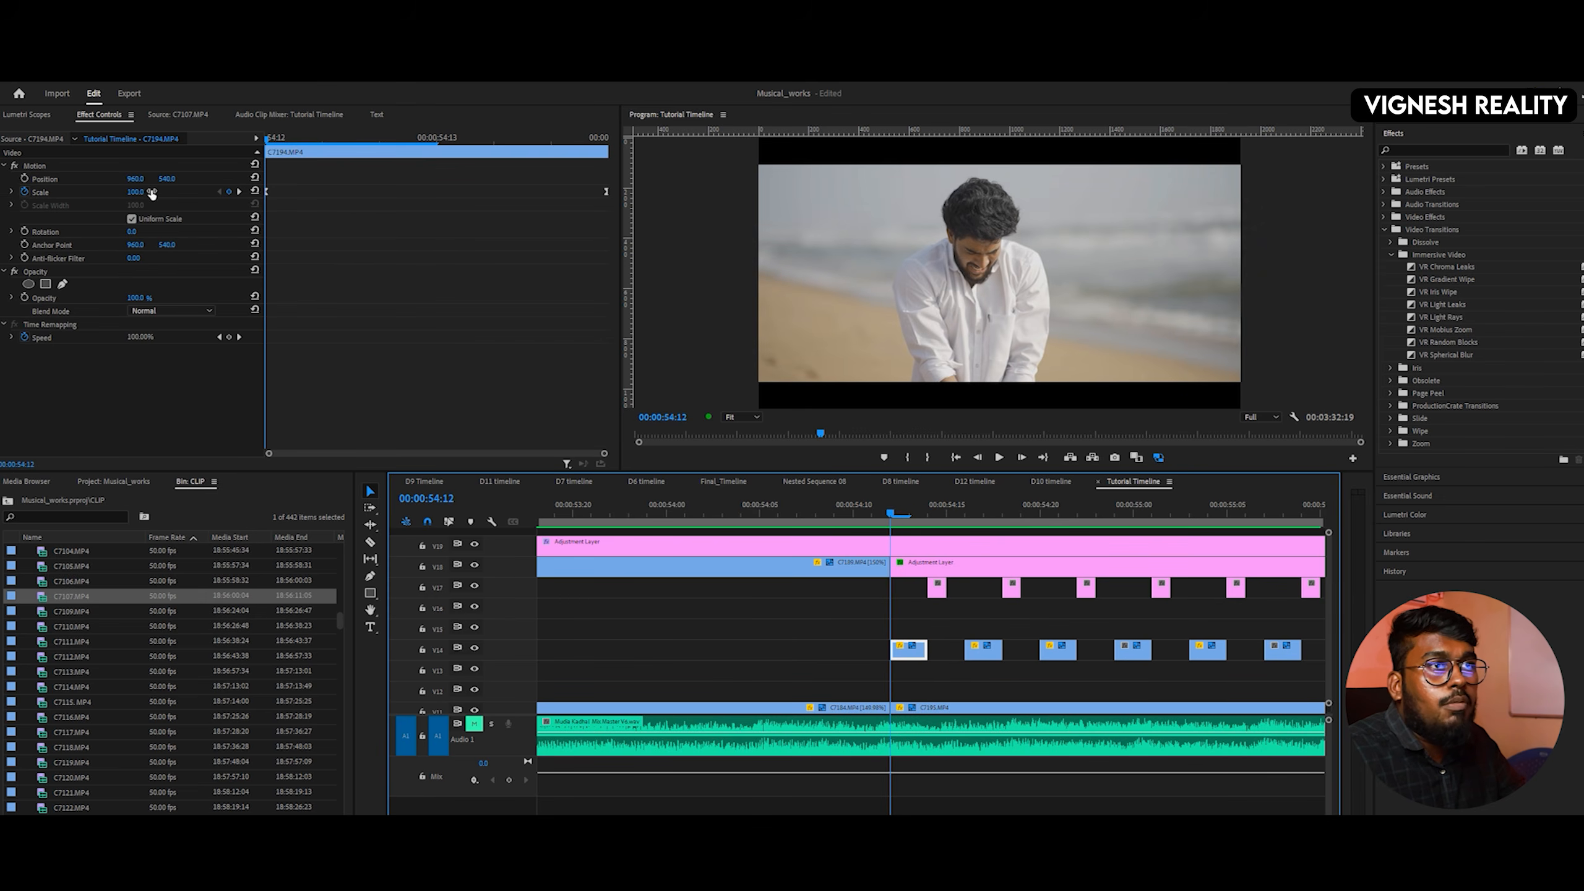
{"action": "left_click", "coordinate": [365, 142]}
{"action": "key", "text": "Right"}
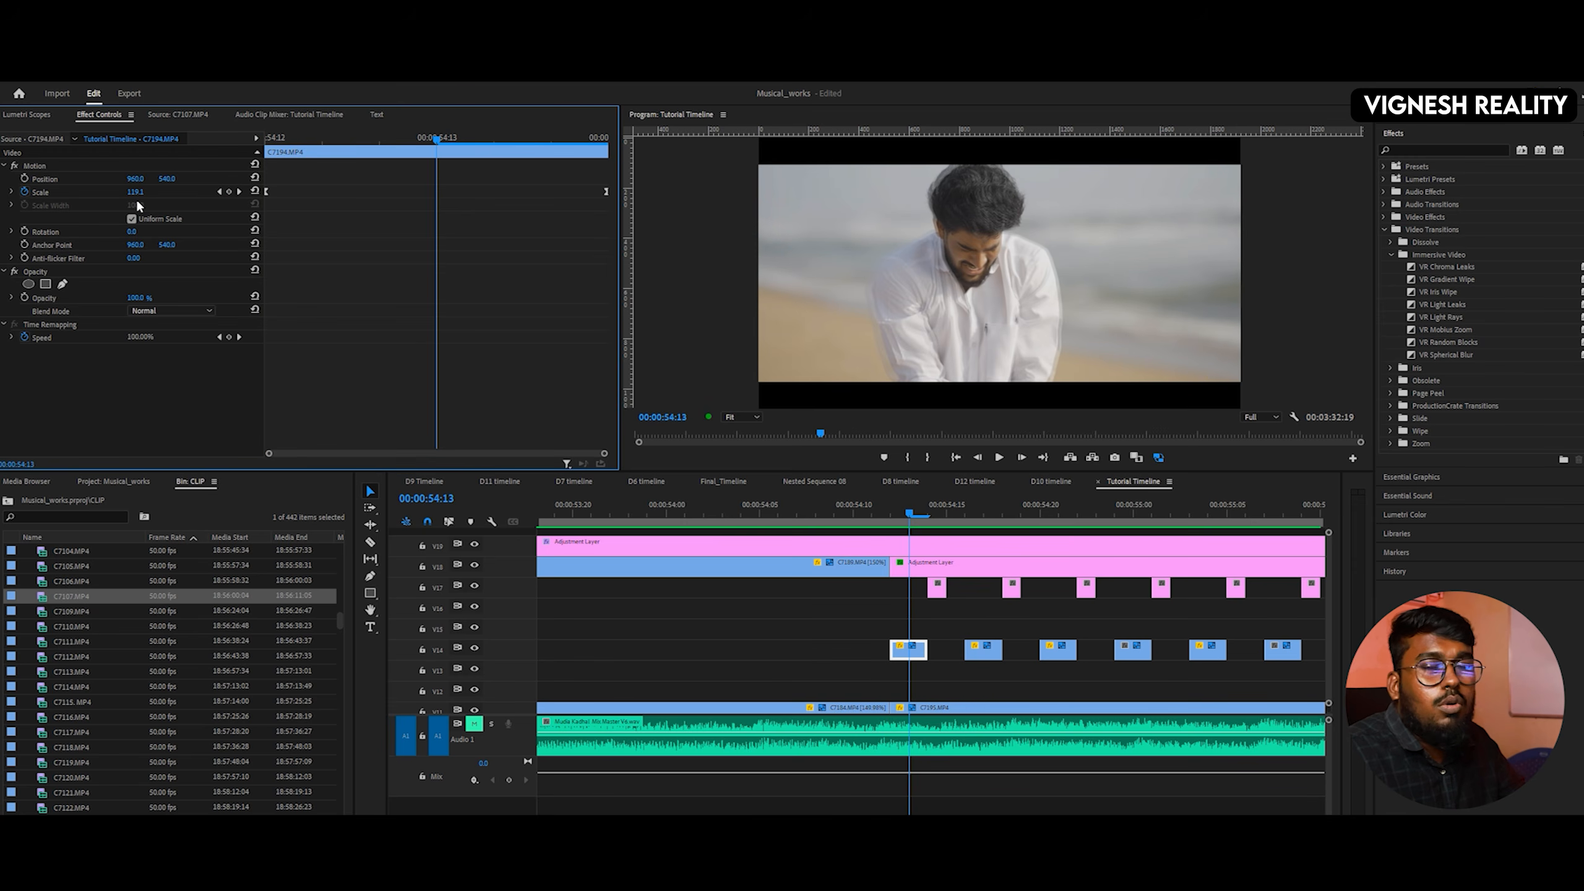
- Scrub through the alternating short shots past 00:00:55:06 and select the C7195.MP4 clip beneath them on Video 11
{"action": "left_click", "coordinate": [927, 514]}
{"action": "left_click_drag", "start_coordinate": [942, 517], "coordinate": [1246, 513]}
{"action": "left_click", "coordinate": [938, 707]}
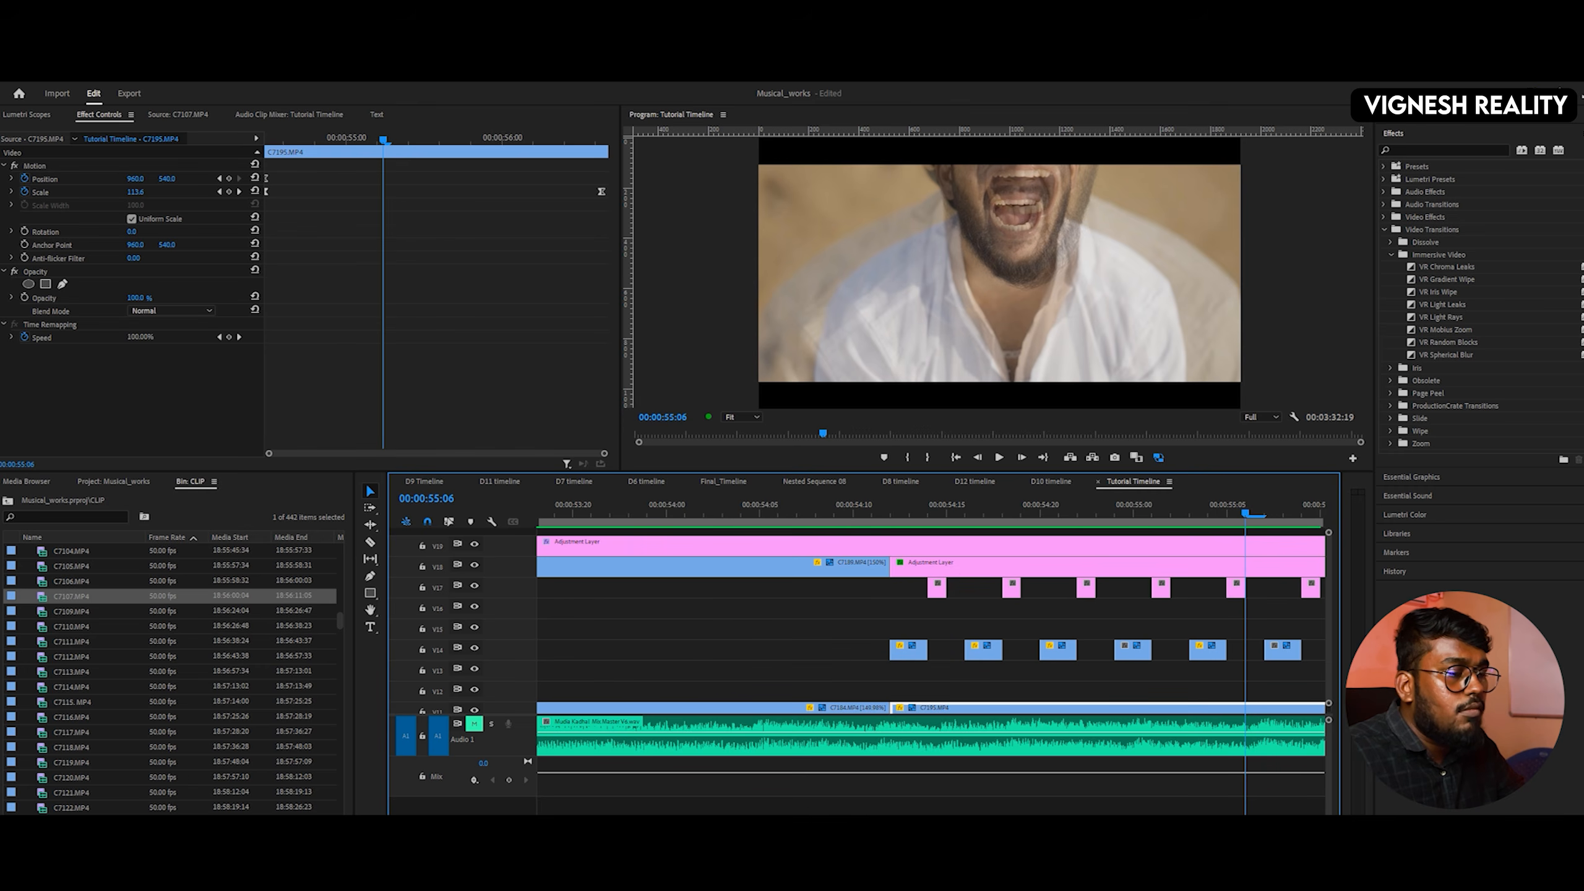
{"action": "key", "text": "minus"}
{"action": "scroll", "coordinate": [951, 516], "scroll_direction": "down", "scroll_amount": 7}
{"action": "scroll", "coordinate": [952, 516], "scroll_direction": "up", "scroll_amount": 7}
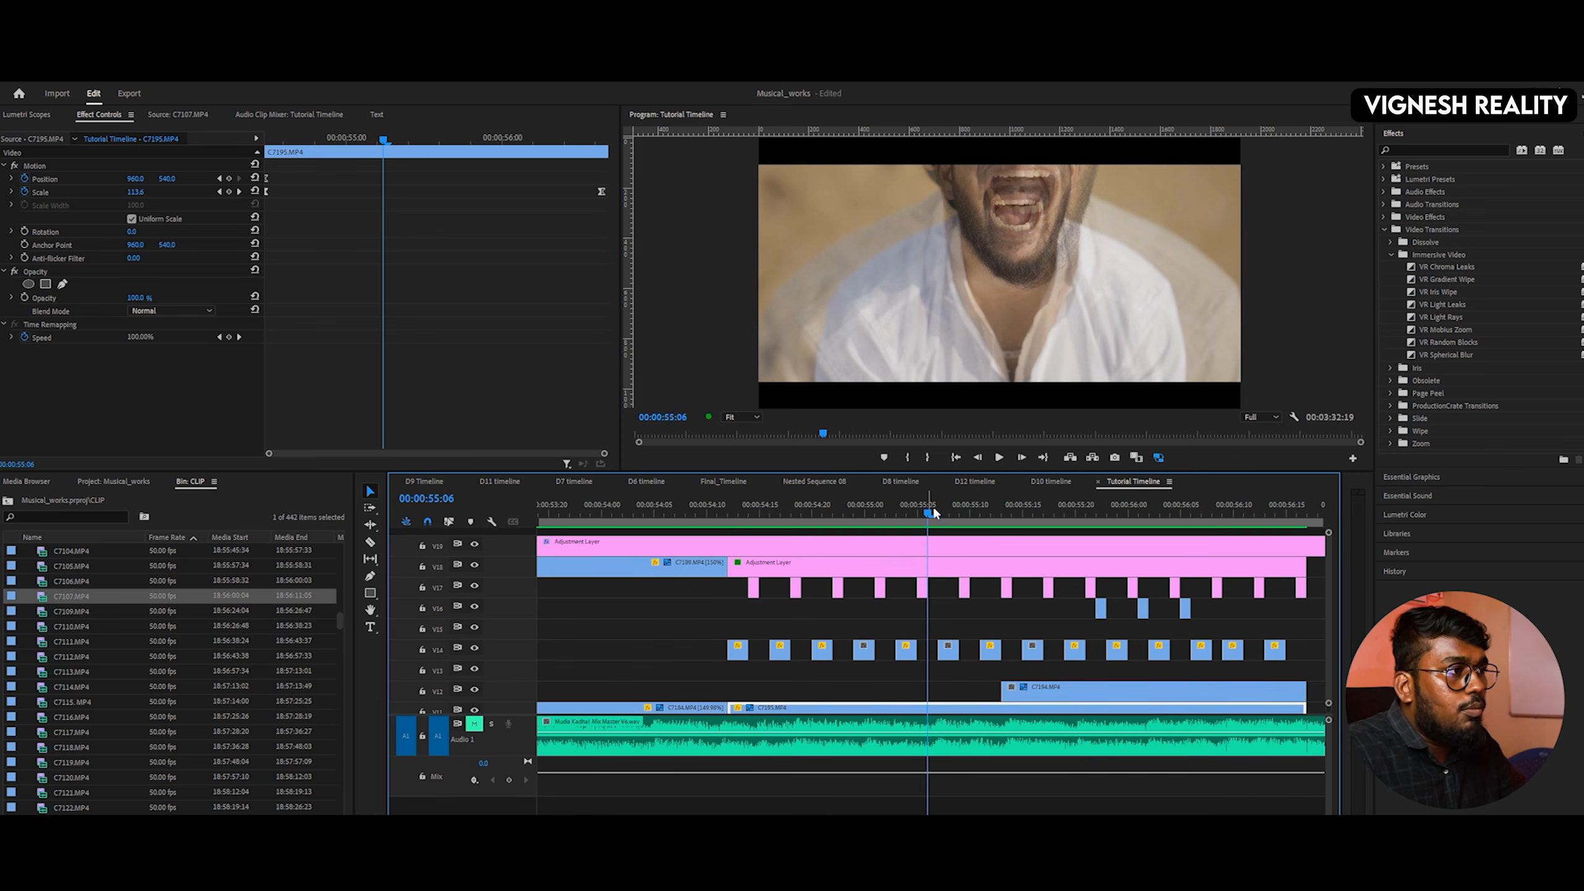
{"action": "left_click_drag", "start_coordinate": [934, 517], "coordinate": [1175, 523]}
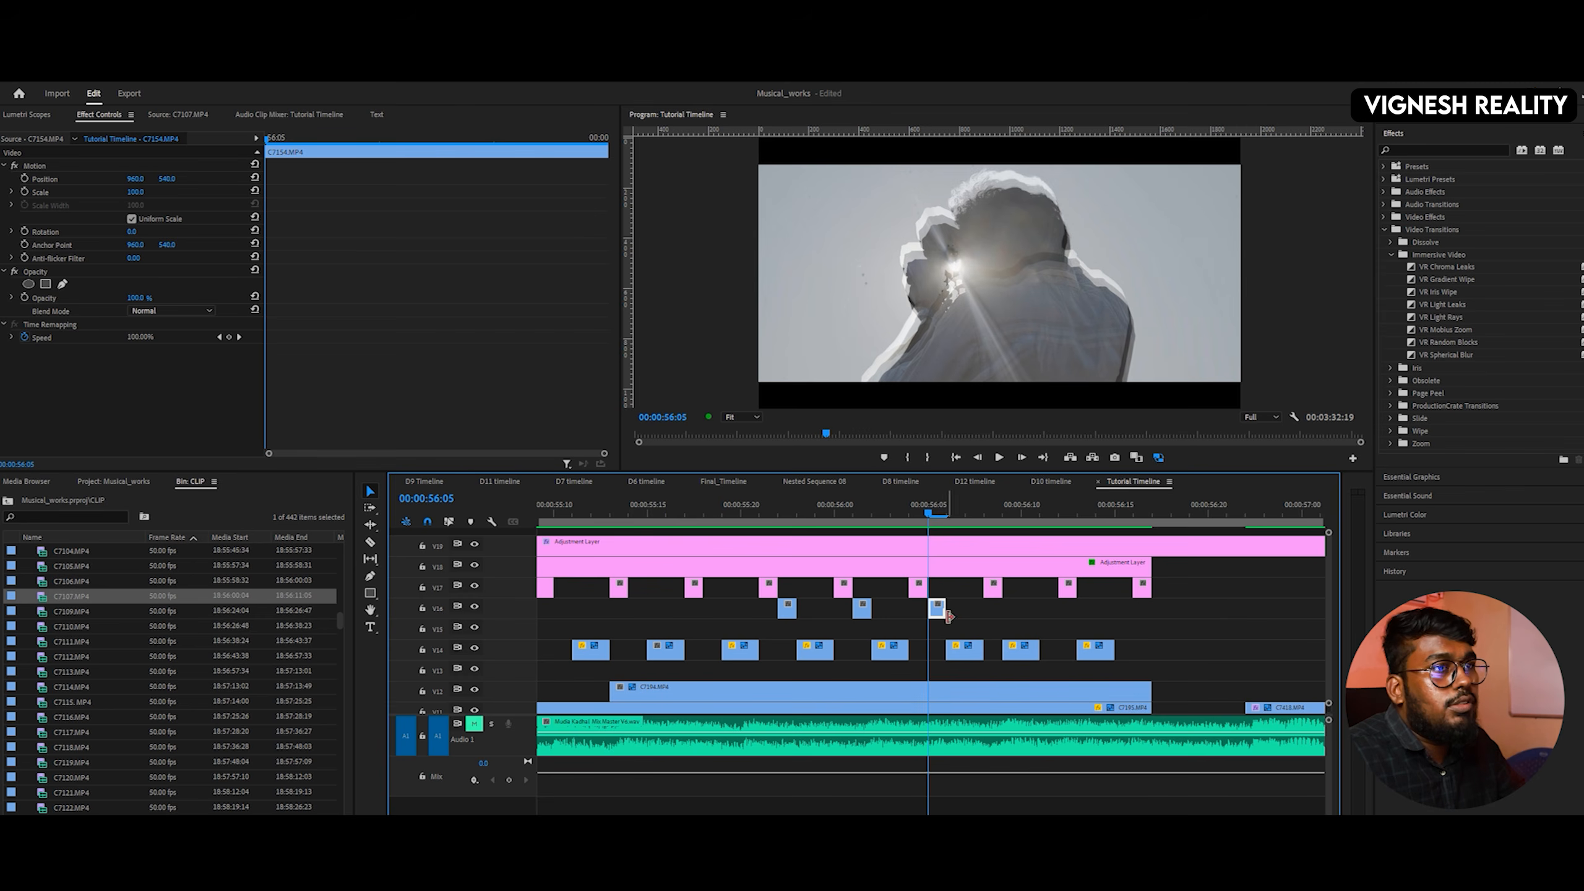
- Select the Video 18 adjustment layer and compare the shot at 00:00:56:05 with the track hidden and shown
{"action": "left_click", "coordinate": [942, 571]}
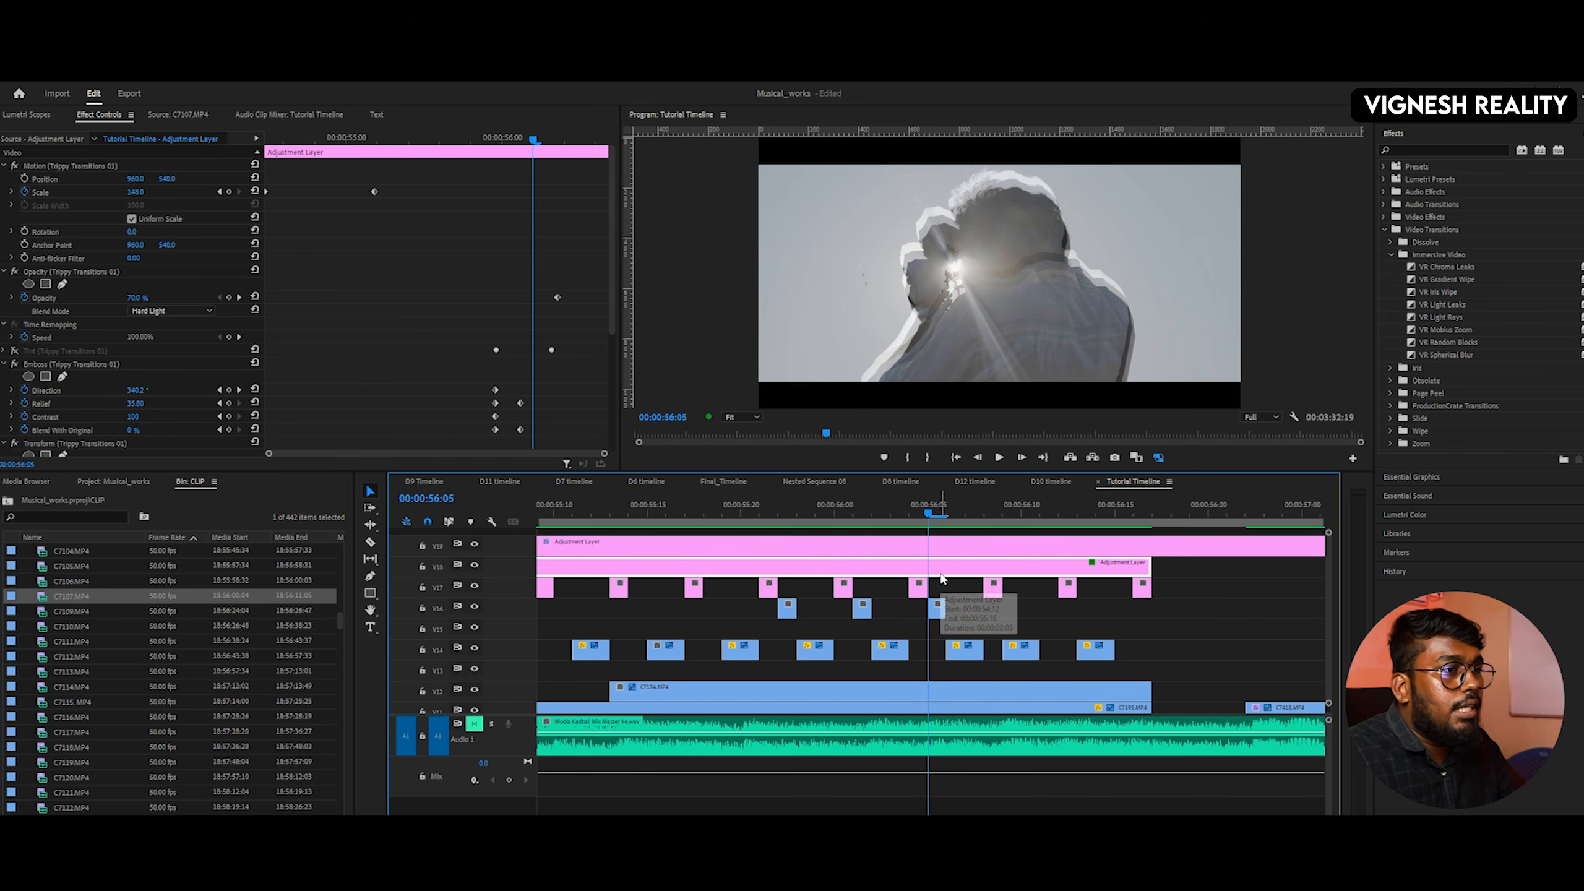
{"action": "left_click", "coordinate": [474, 566]}
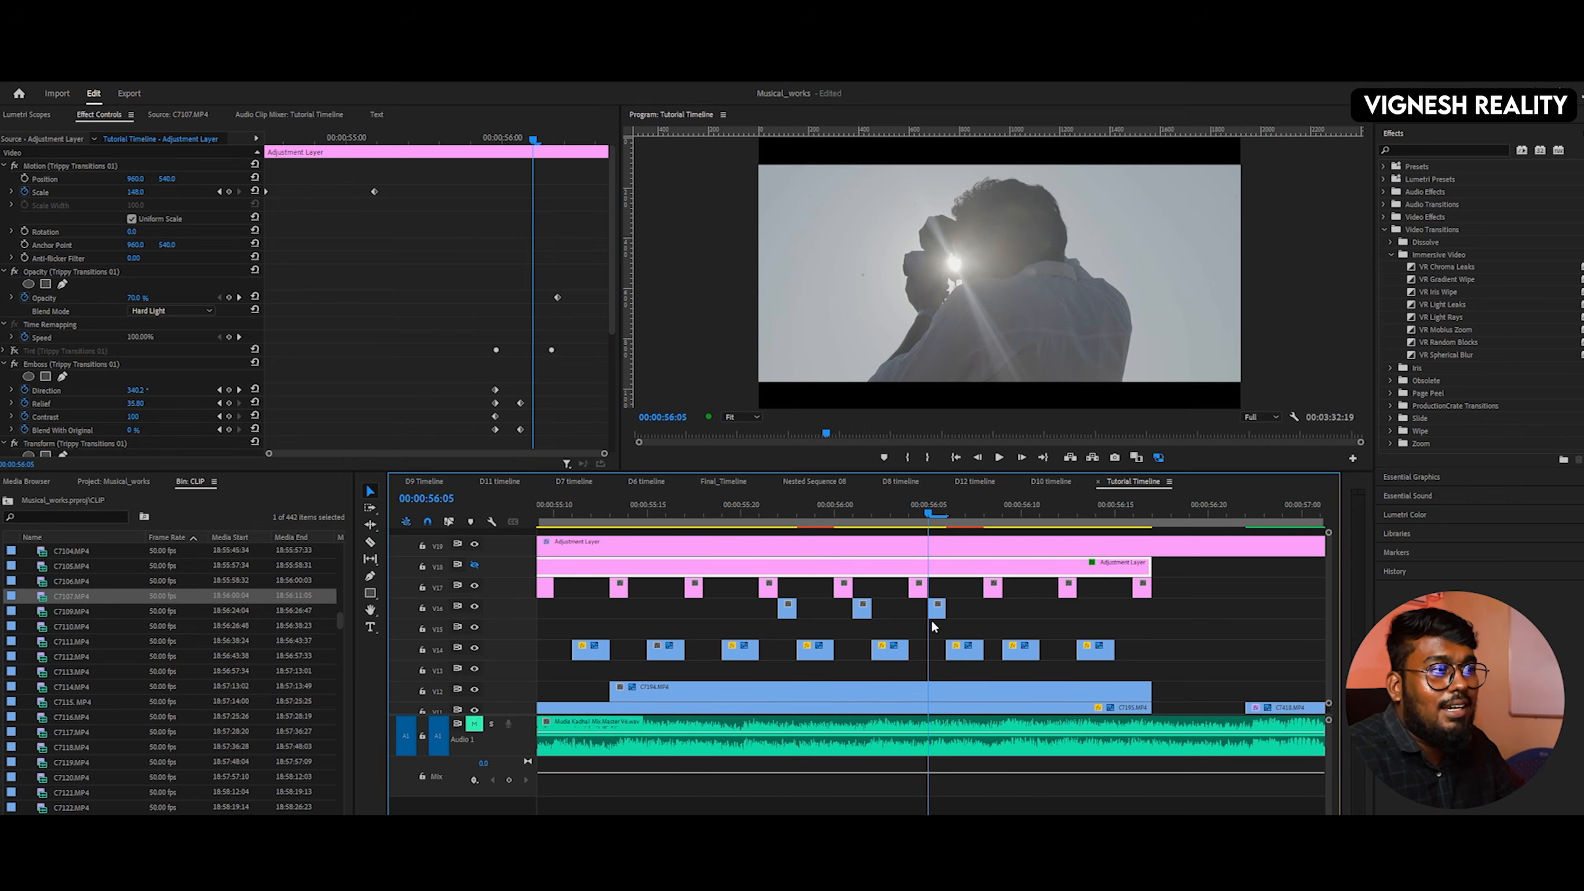
{"action": "left_click", "coordinate": [963, 516]}
{"action": "left_click_drag", "start_coordinate": [963, 514], "coordinate": [937, 515]}
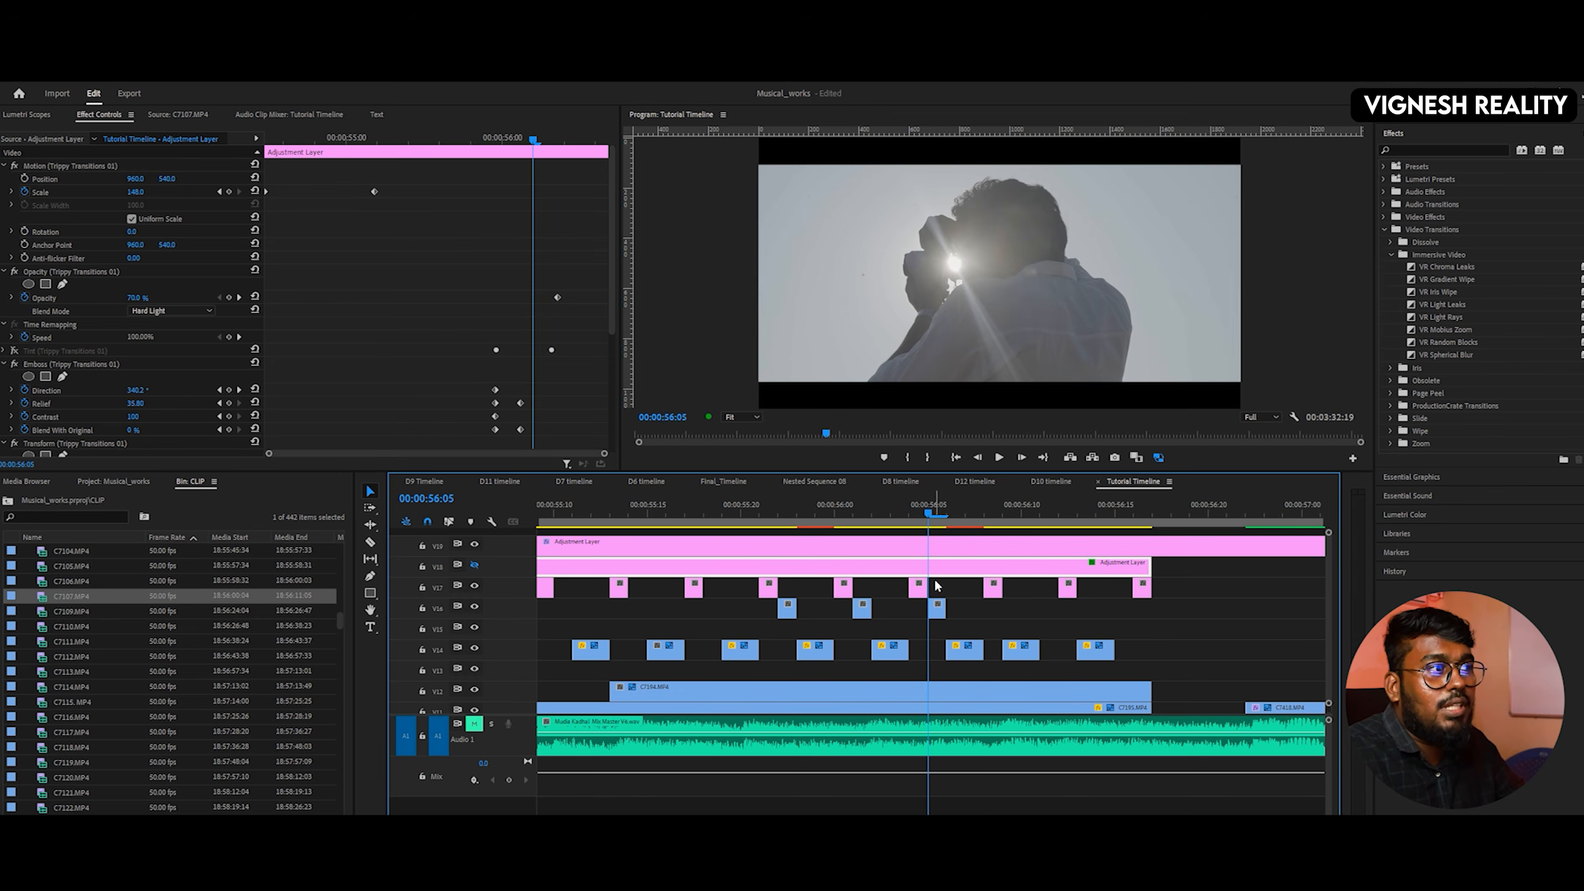
{"action": "left_click", "coordinate": [474, 565]}
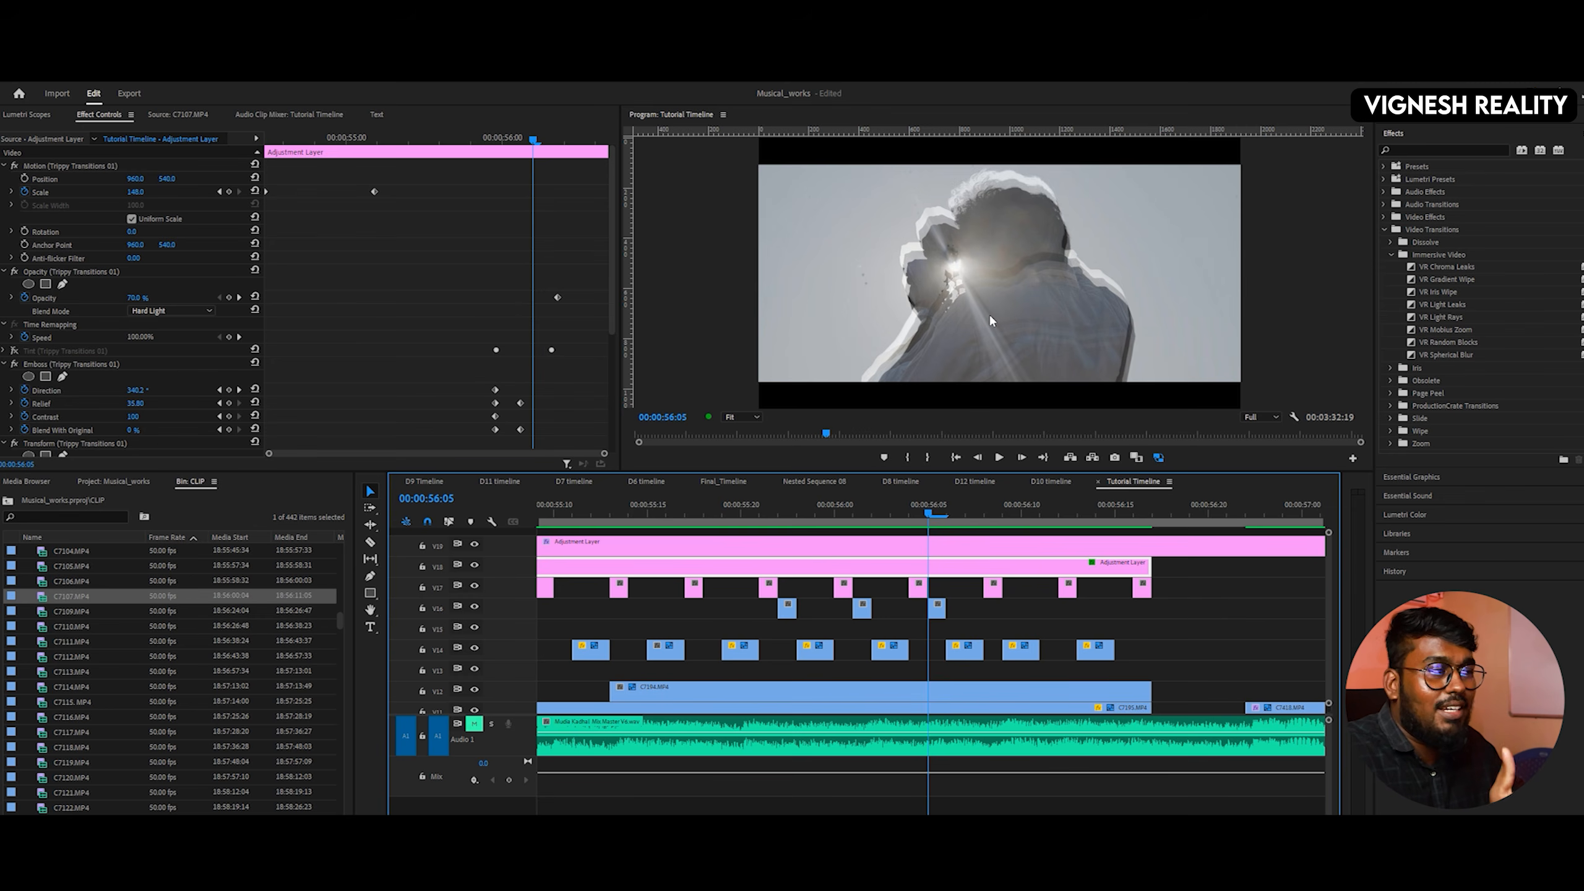
- Scrub back through the rapid cuts, unmute Audio 1 and play the sequence from 00:00:54:10
{"action": "left_click", "coordinate": [953, 511]}
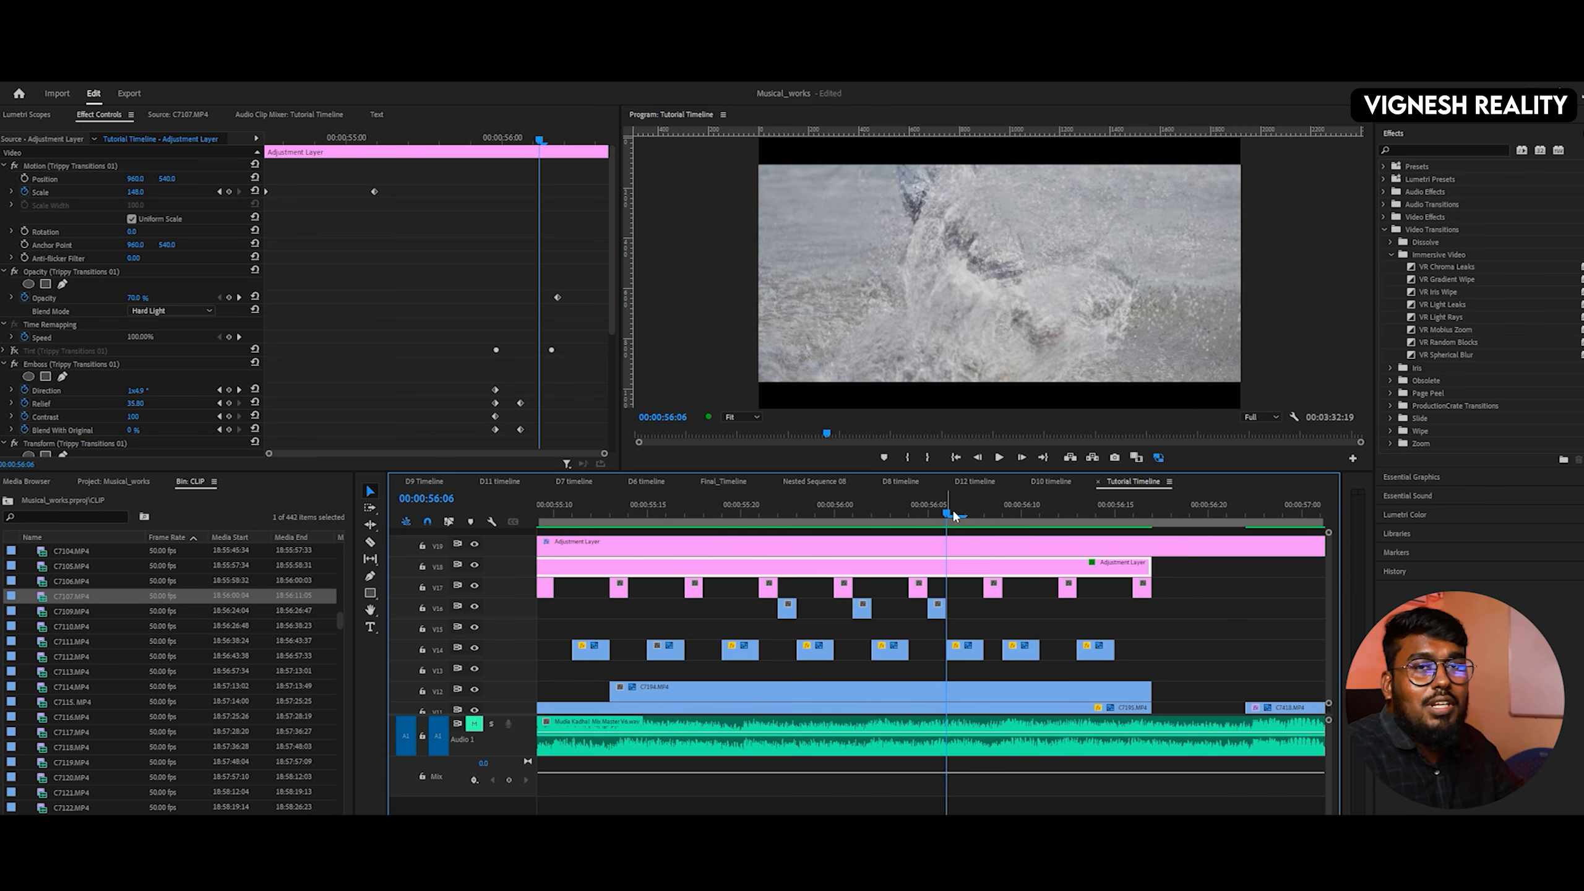
{"action": "left_click_drag", "start_coordinate": [953, 510], "coordinate": [816, 556]}
{"action": "key", "text": "minus"}
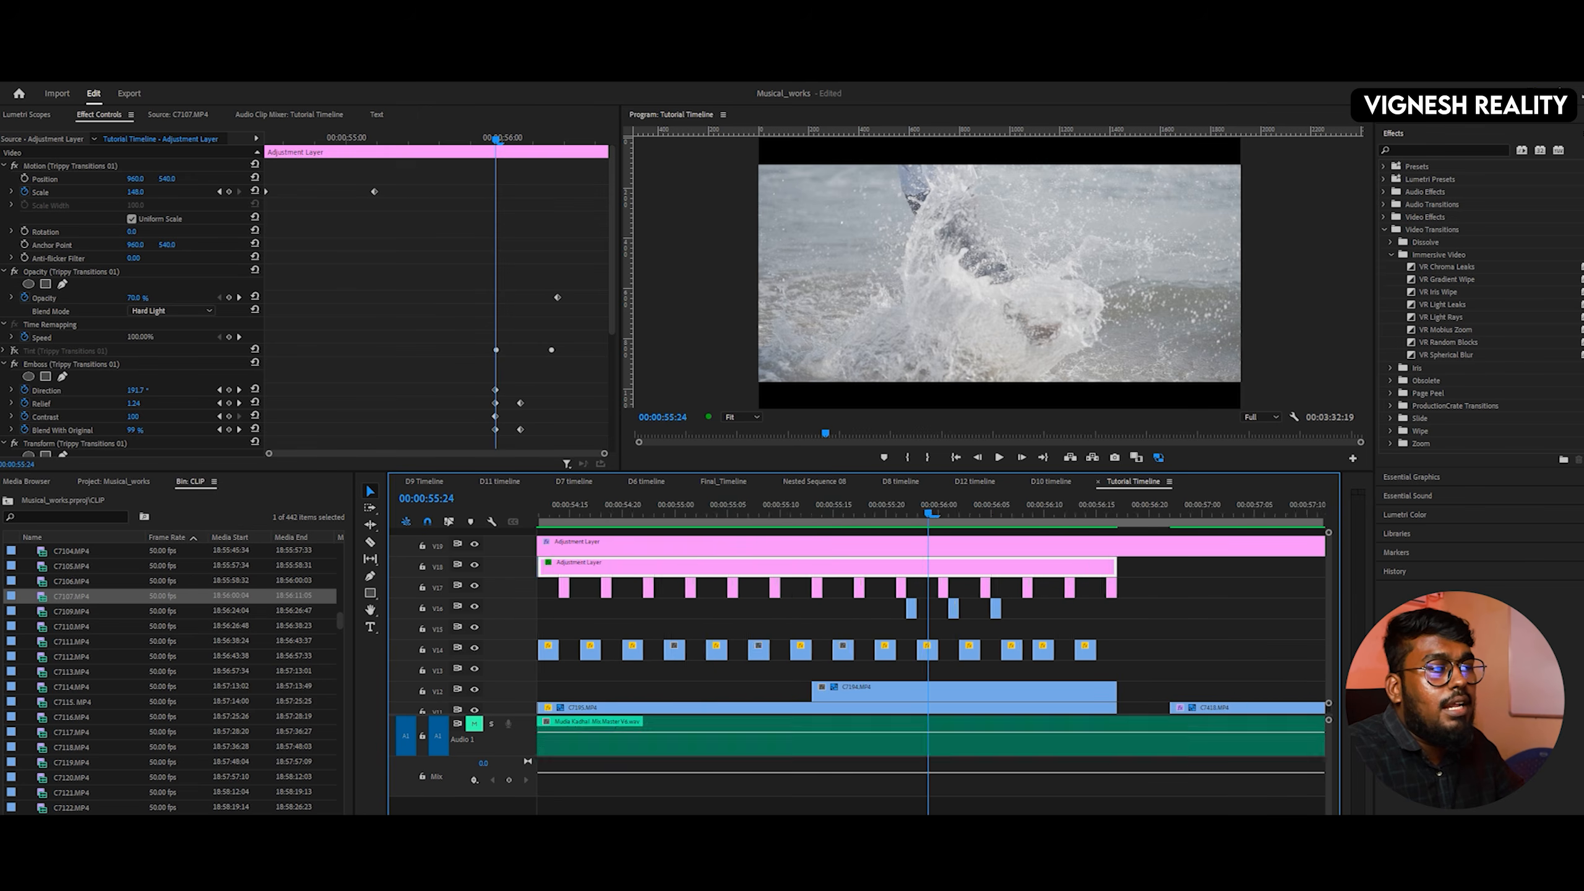
{"action": "key", "text": "minus"}
{"action": "left_click", "coordinate": [708, 514]}
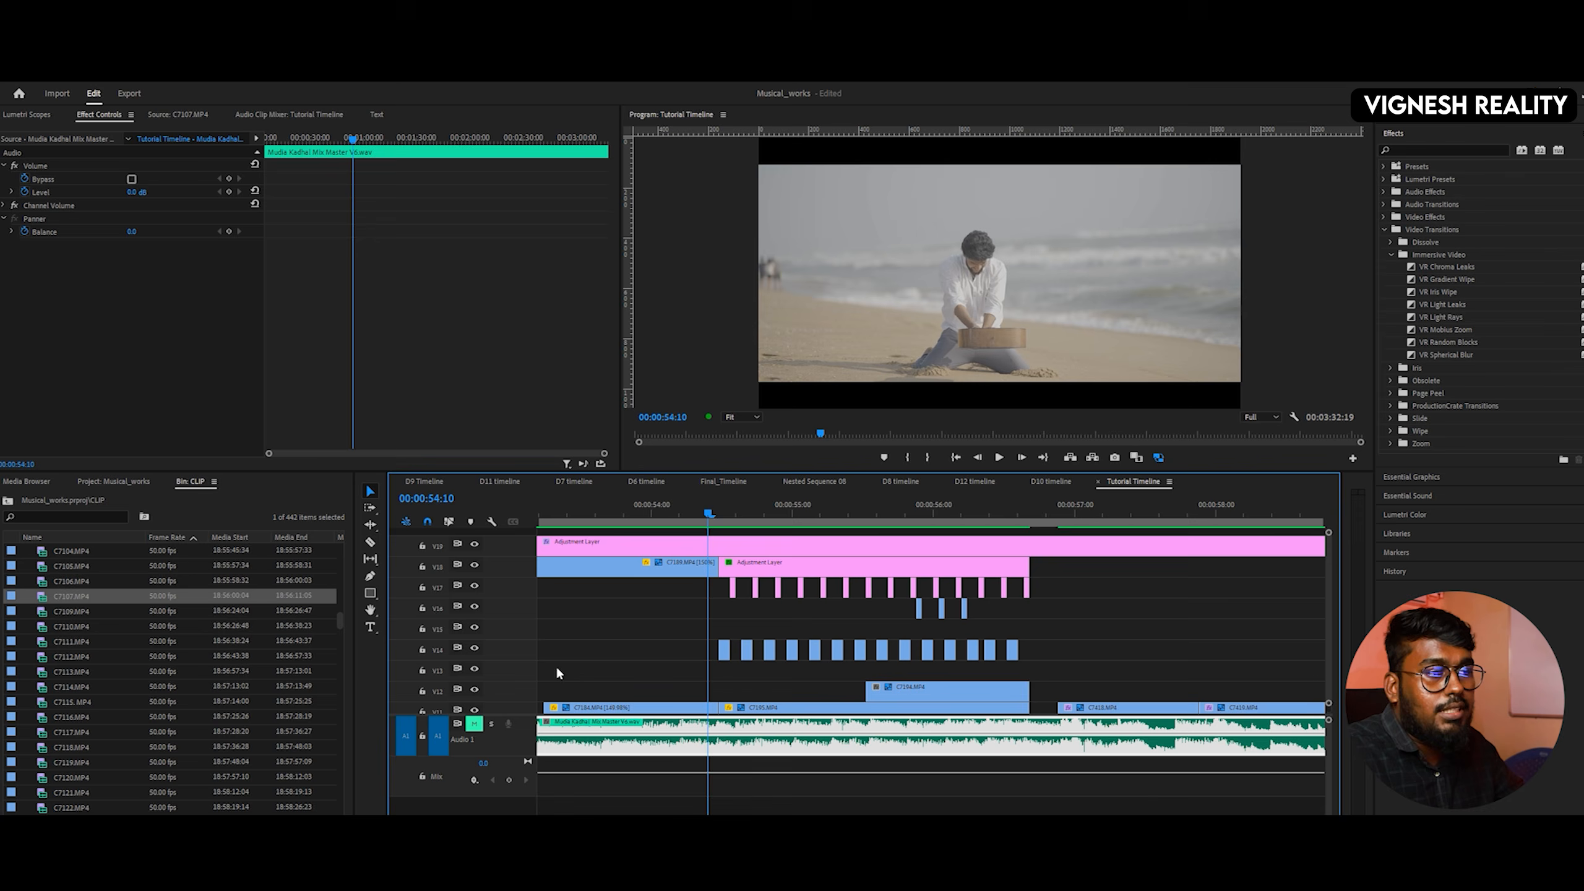
{"action": "left_click", "coordinate": [474, 724]}
{"action": "key", "text": "space"}
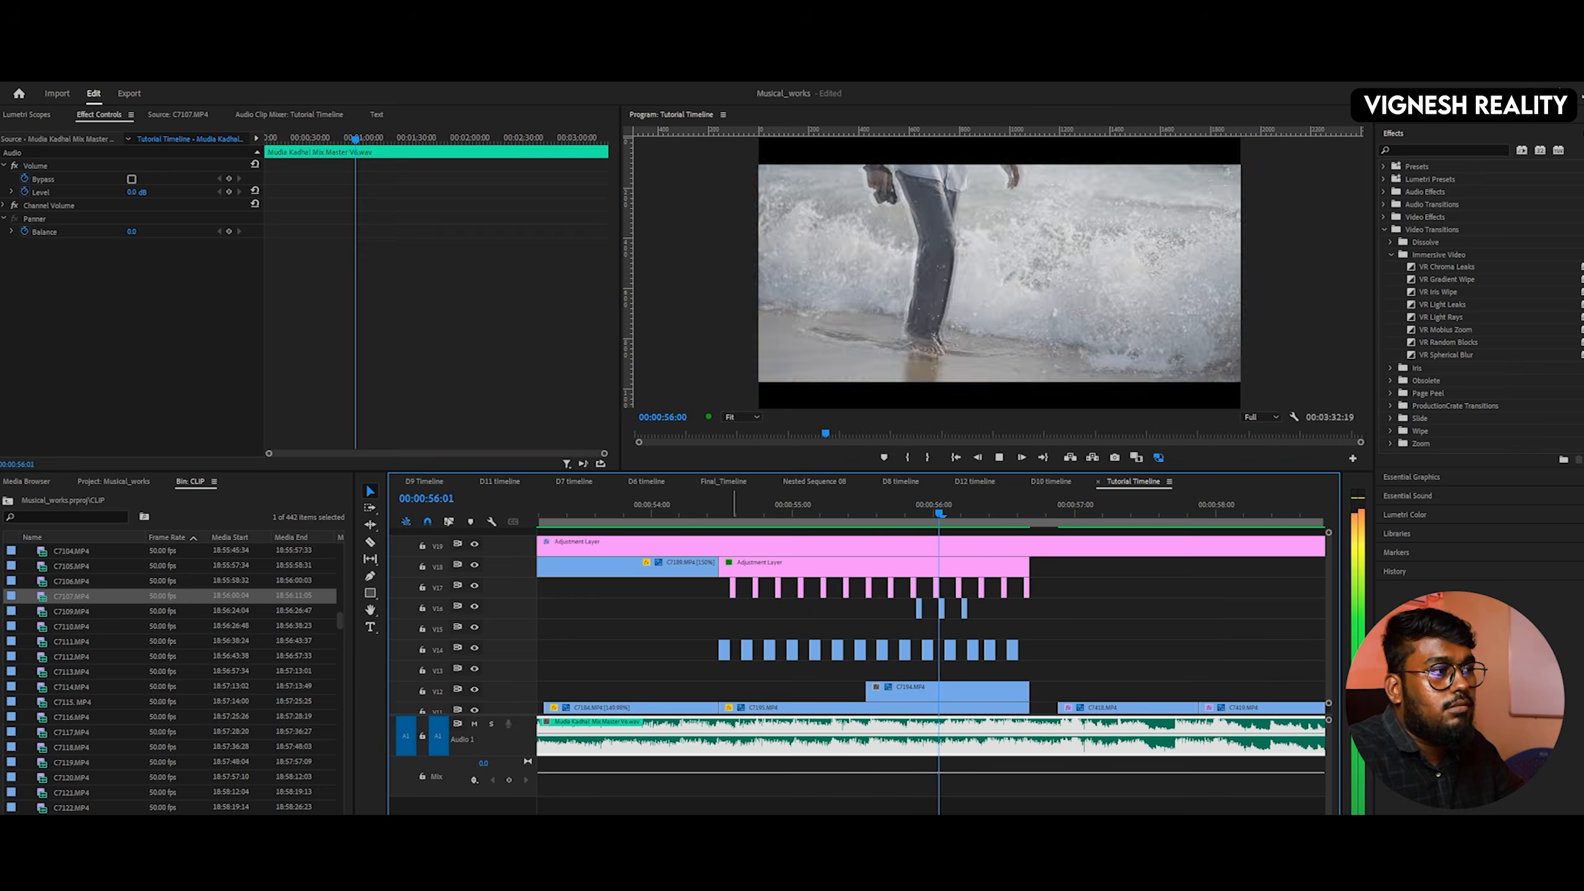
{"action": "key", "text": "space"}
- Replay the second half of the rapid cuts into the following door shots and park the playhead at 00:00:58:15
{"action": "left_click", "coordinate": [1027, 513]}
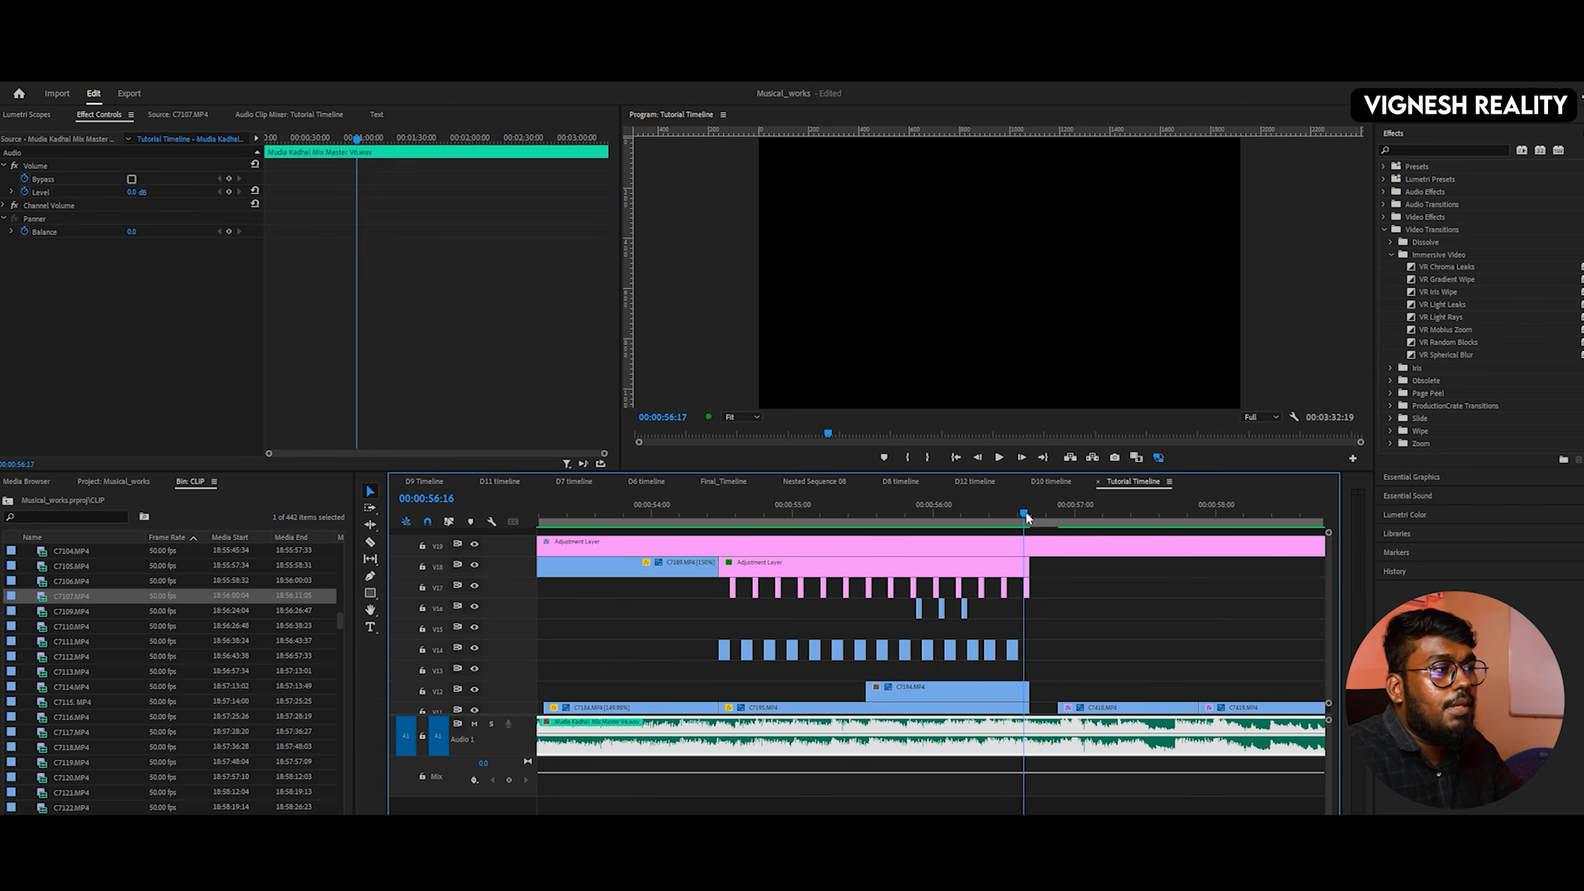
{"action": "left_click", "coordinate": [887, 513]}
{"action": "key", "text": "space"}
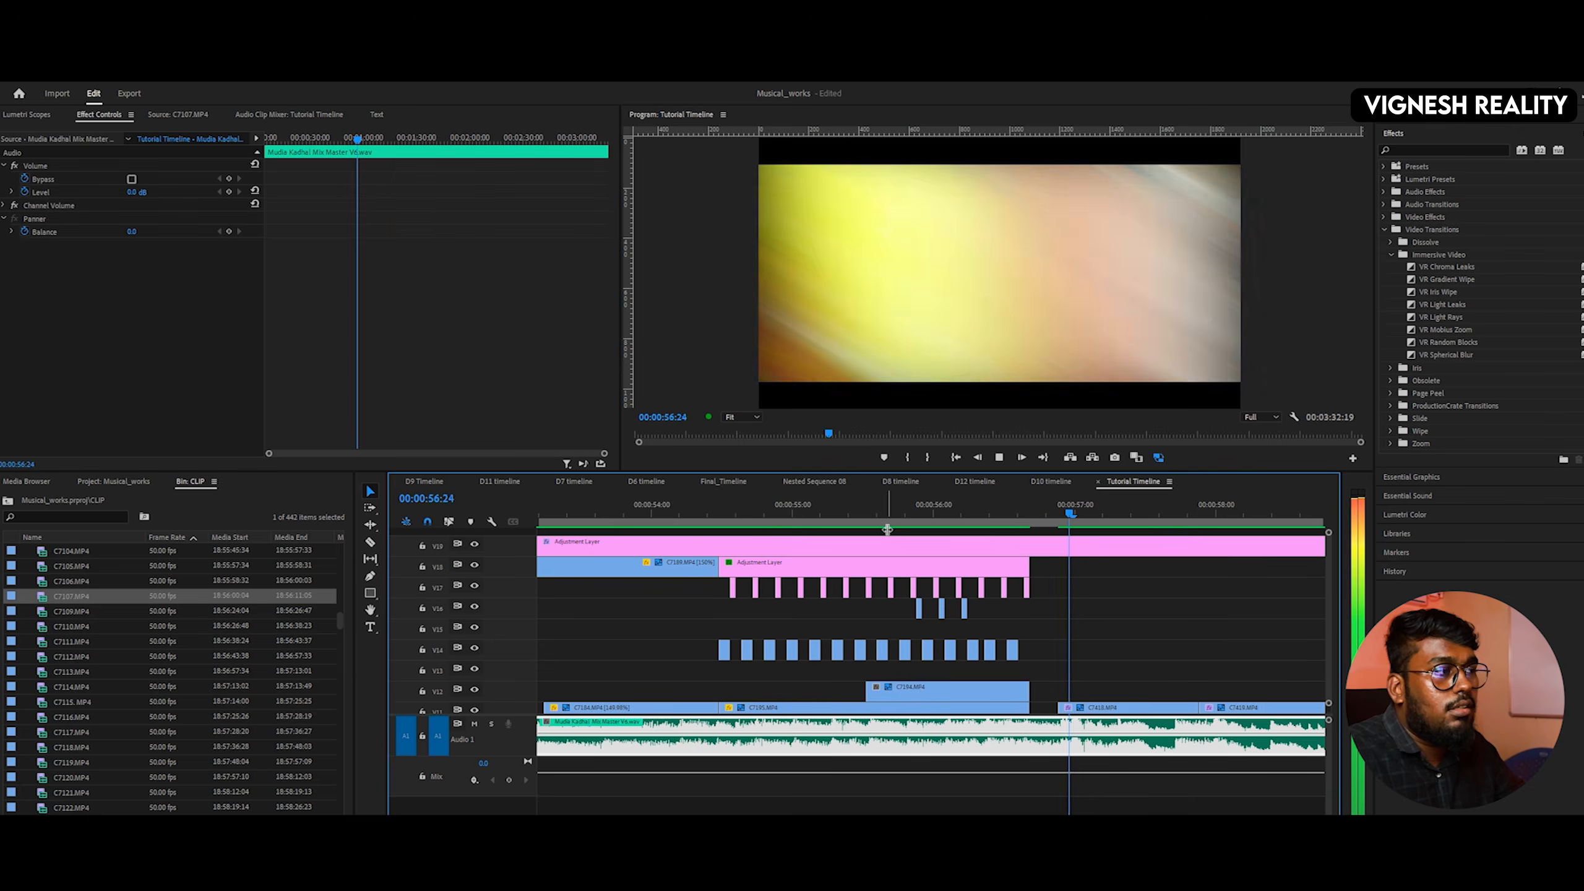
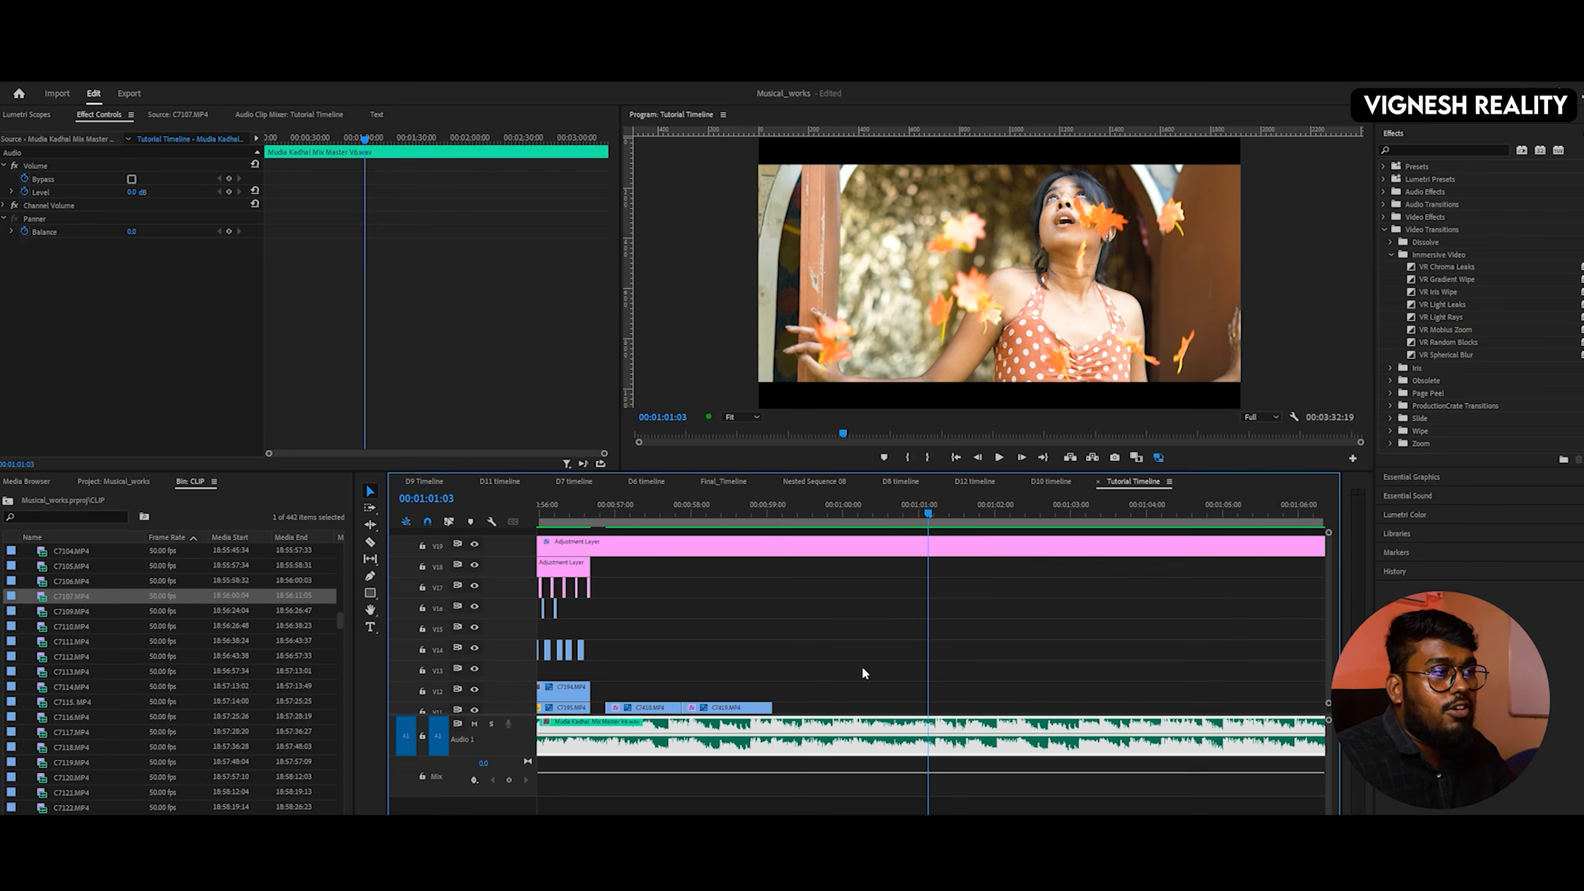
{"action": "left_click", "coordinate": [732, 503]}
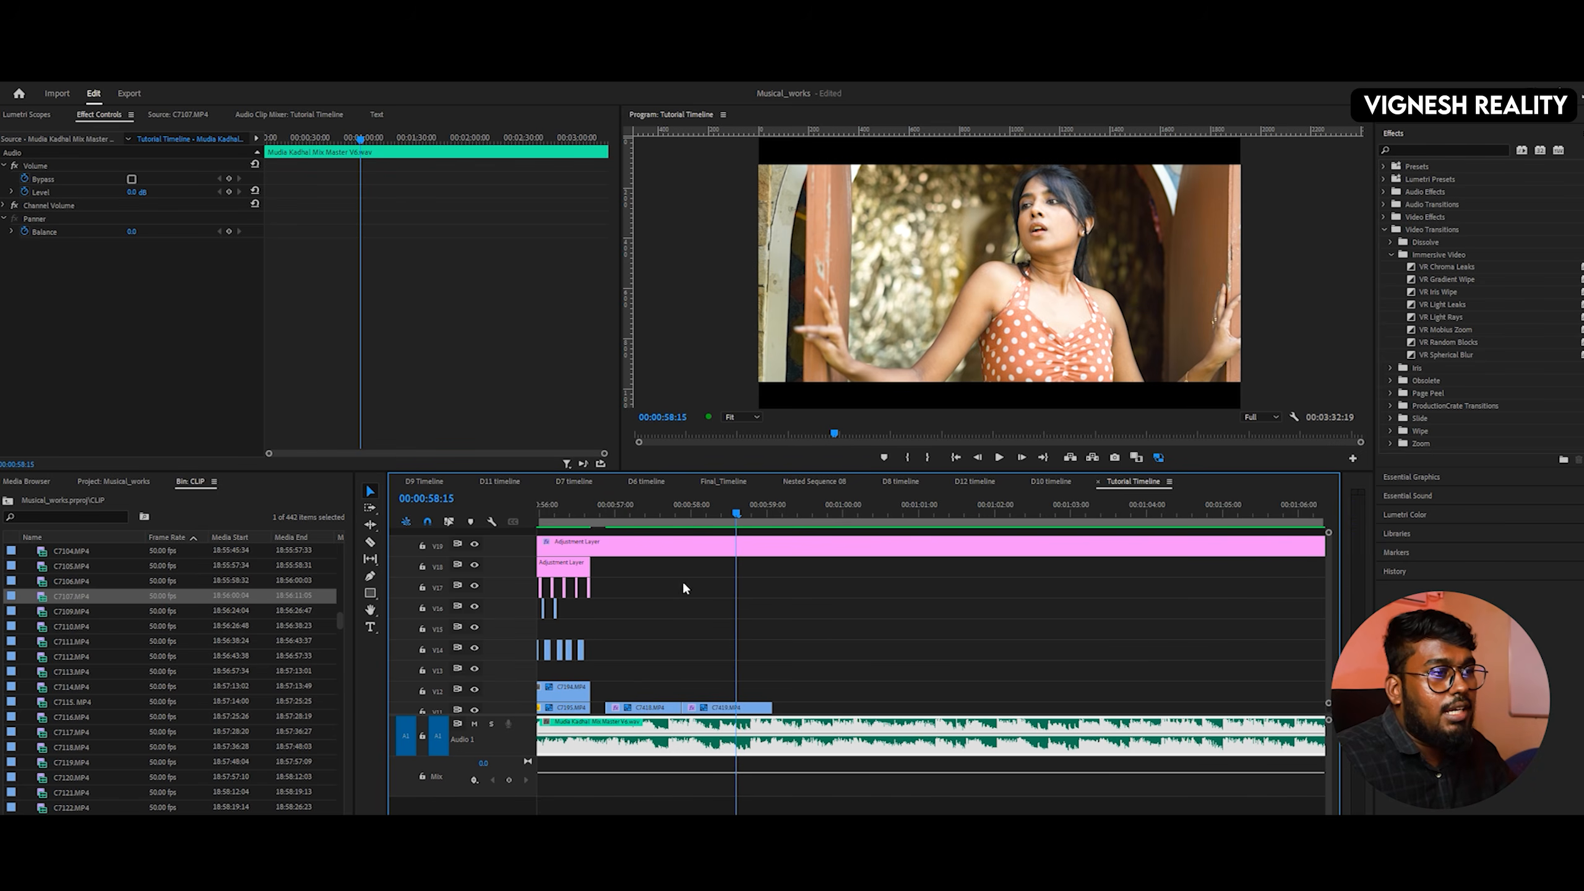
- Mute Audio 1 and scrub the rapid-cut section again, from 00:00:54:19 to the beach shot at 00:00:55:16
{"action": "left_click", "coordinate": [474, 724]}
{"action": "left_click", "coordinate": [765, 513]}
{"action": "left_click_drag", "start_coordinate": [773, 516], "coordinate": [560, 526]}
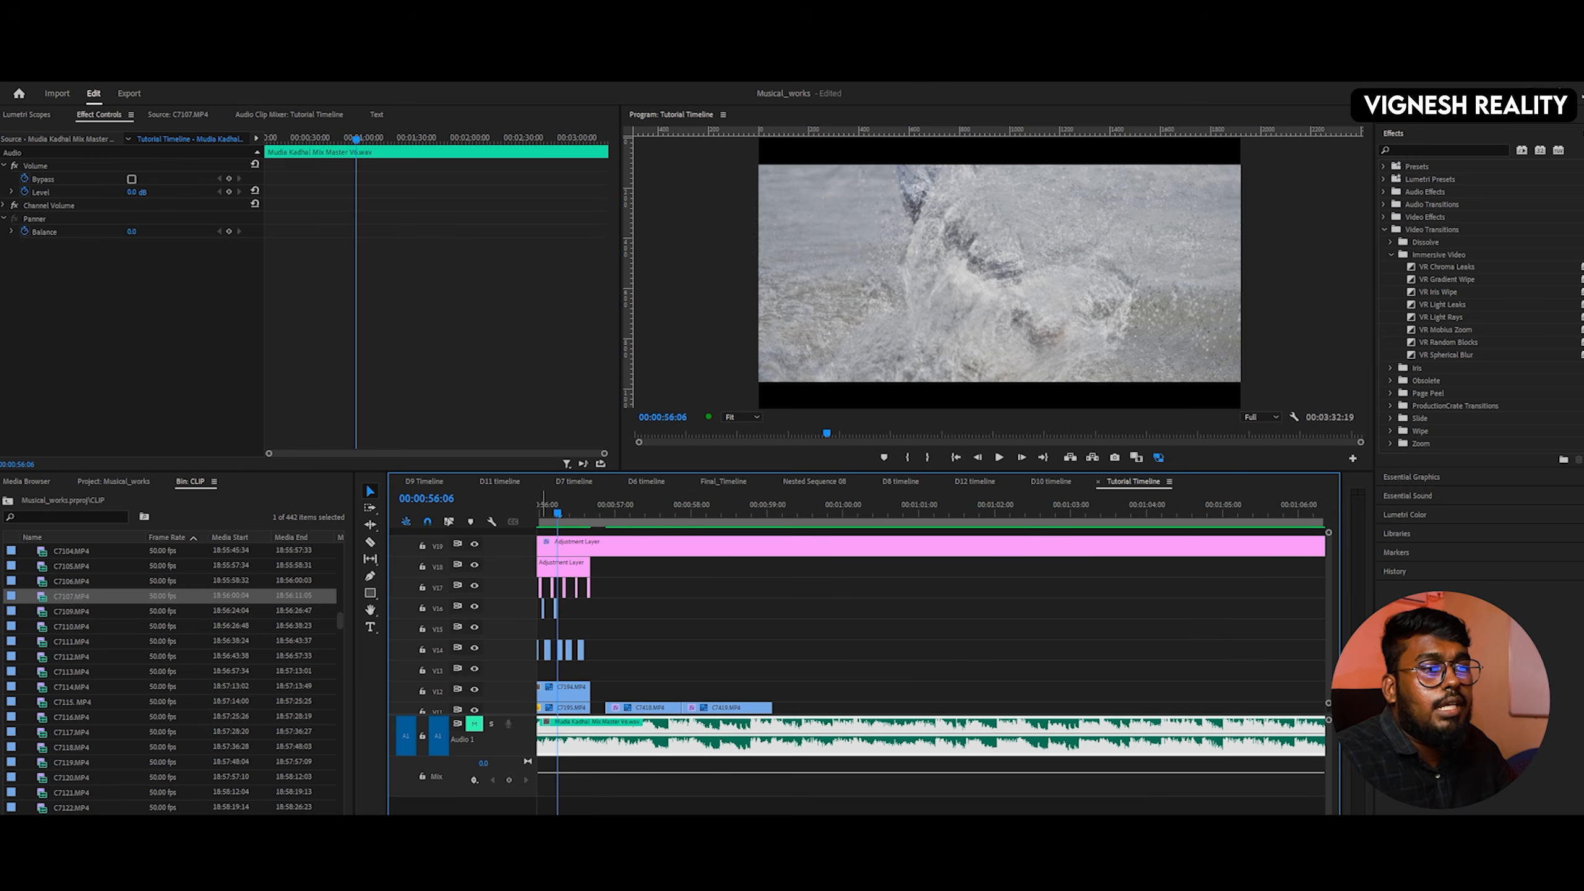
{"action": "key", "text": "minus"}
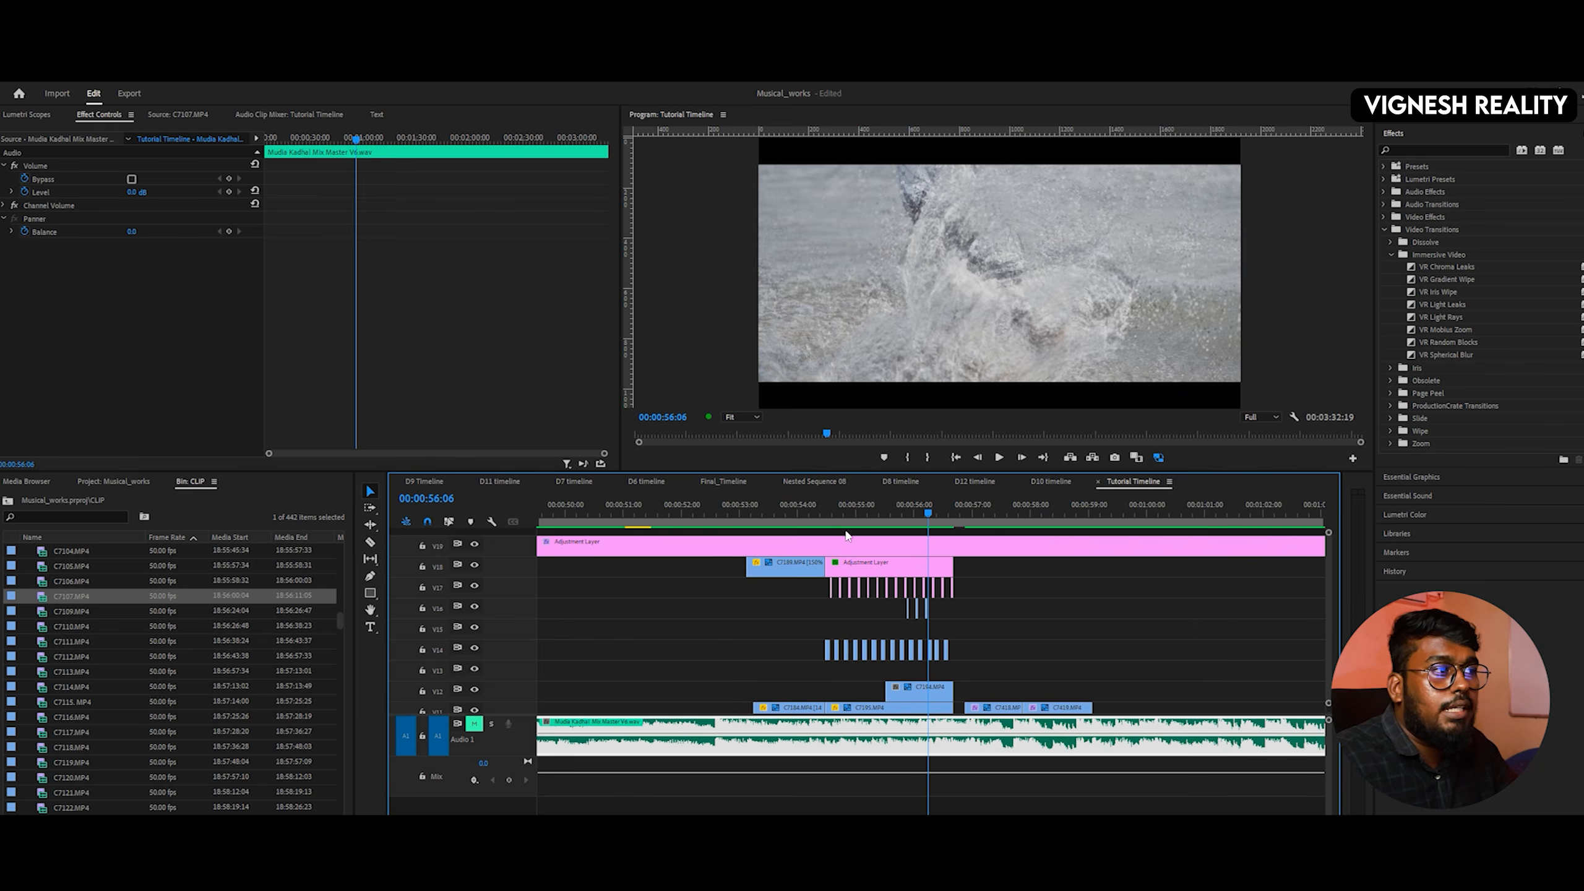
{"action": "left_click_drag", "start_coordinate": [835, 519], "coordinate": [845, 518]}
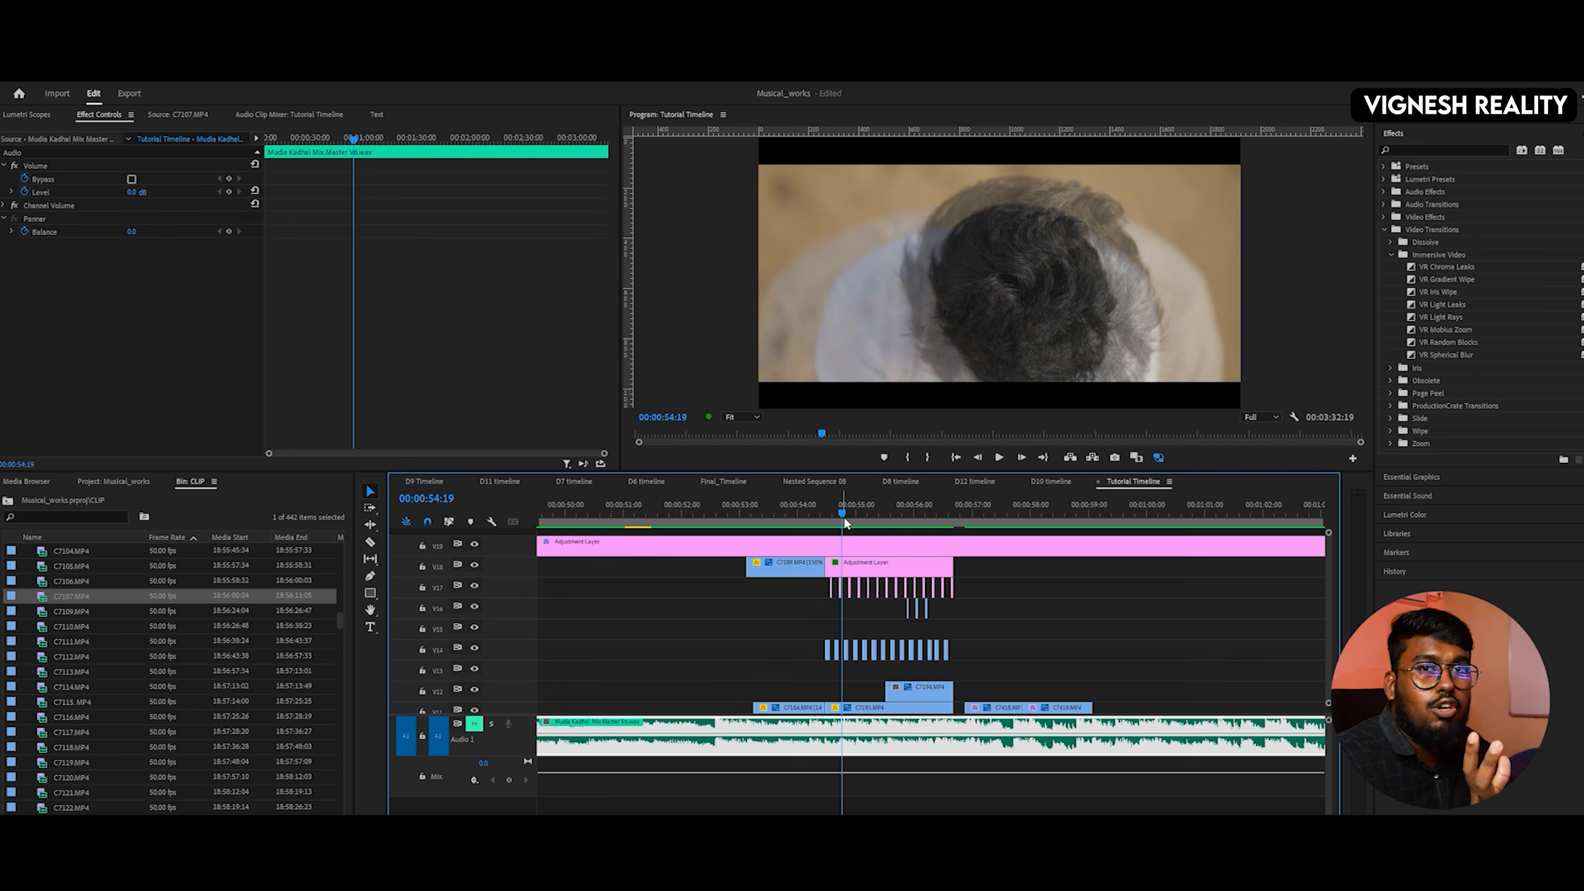
{"action": "left_click_drag", "start_coordinate": [845, 523], "coordinate": [895, 511]}
{"action": "key", "text": "Left"}
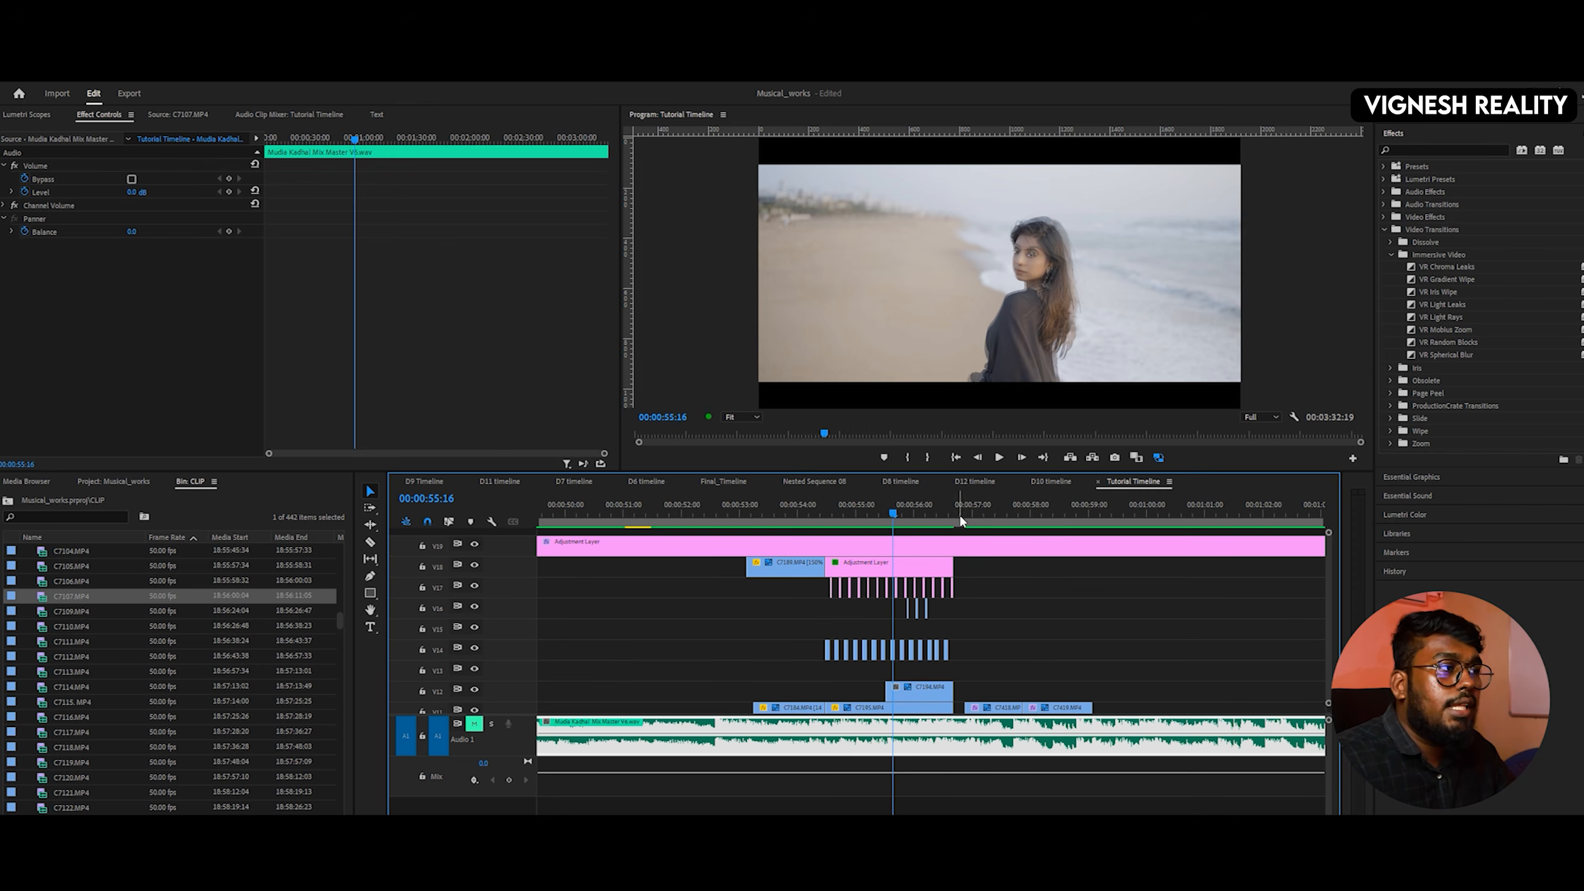
- Unmute Audio 1, play from 00:00:55:16 and examine the black gap before C7418.MP4 up to 00:00:56:21
{"action": "left_click_drag", "start_coordinate": [959, 513], "coordinate": [894, 516]}
{"action": "left_click", "coordinate": [475, 724]}
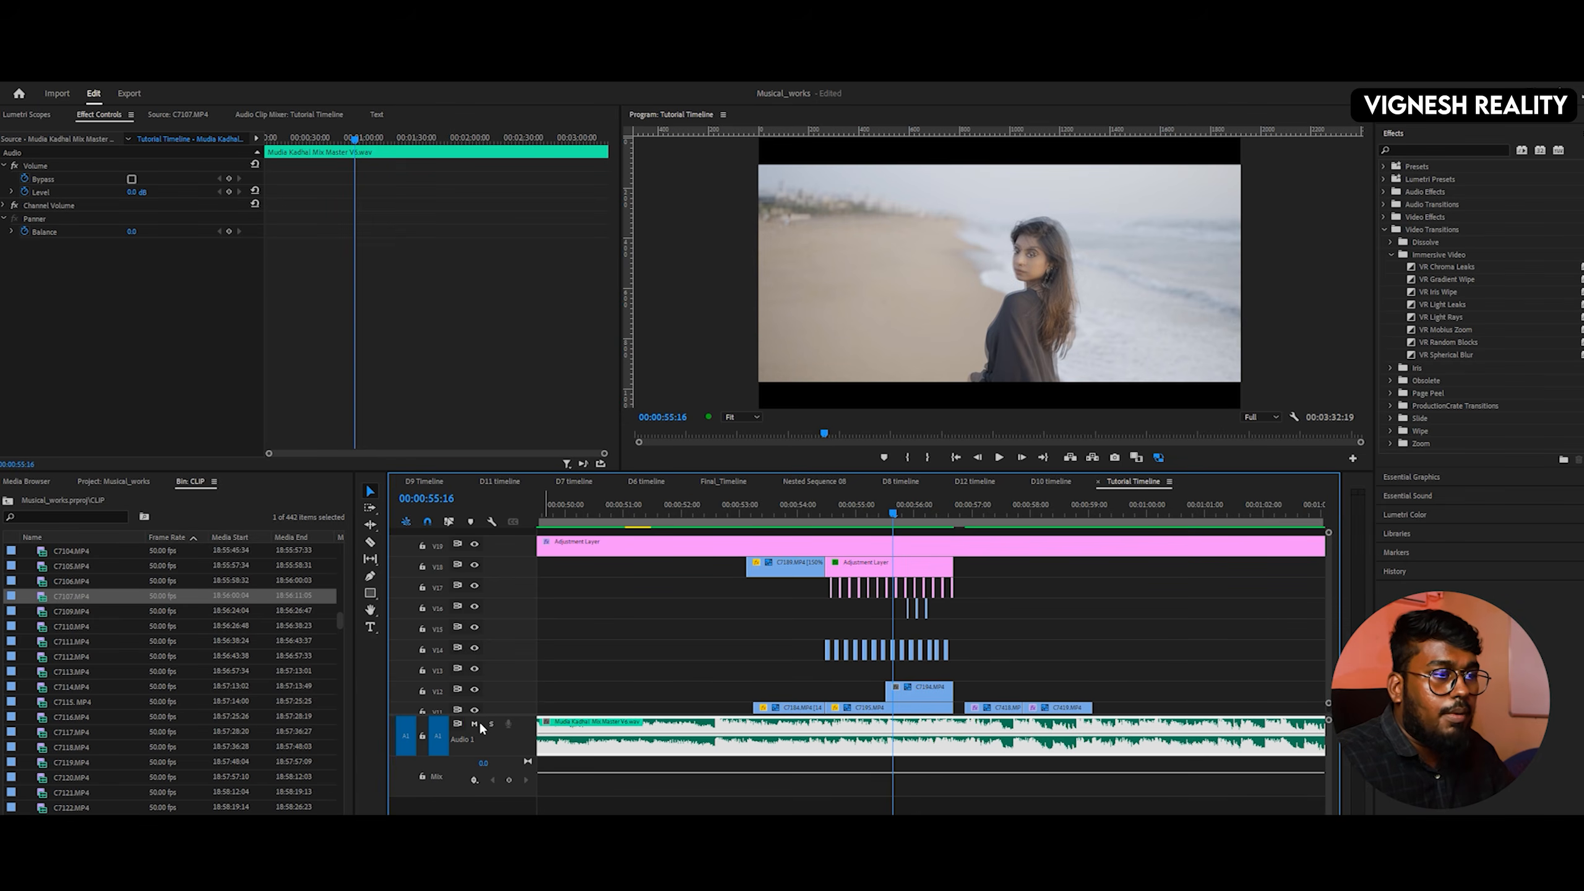
{"action": "key", "text": "space"}
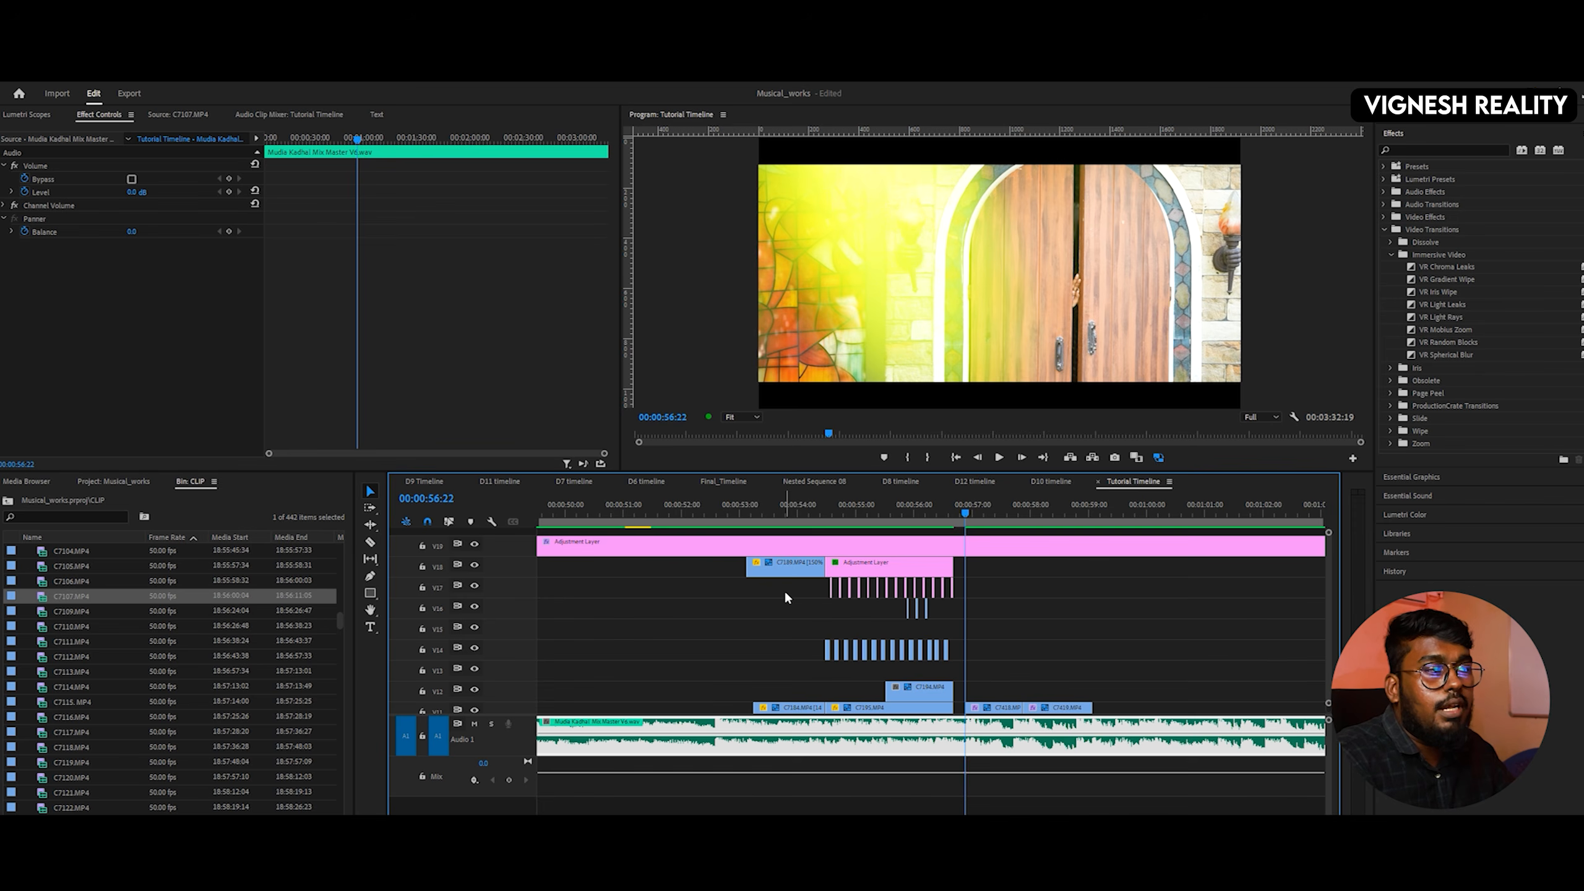
{"action": "left_click", "coordinate": [957, 516]}
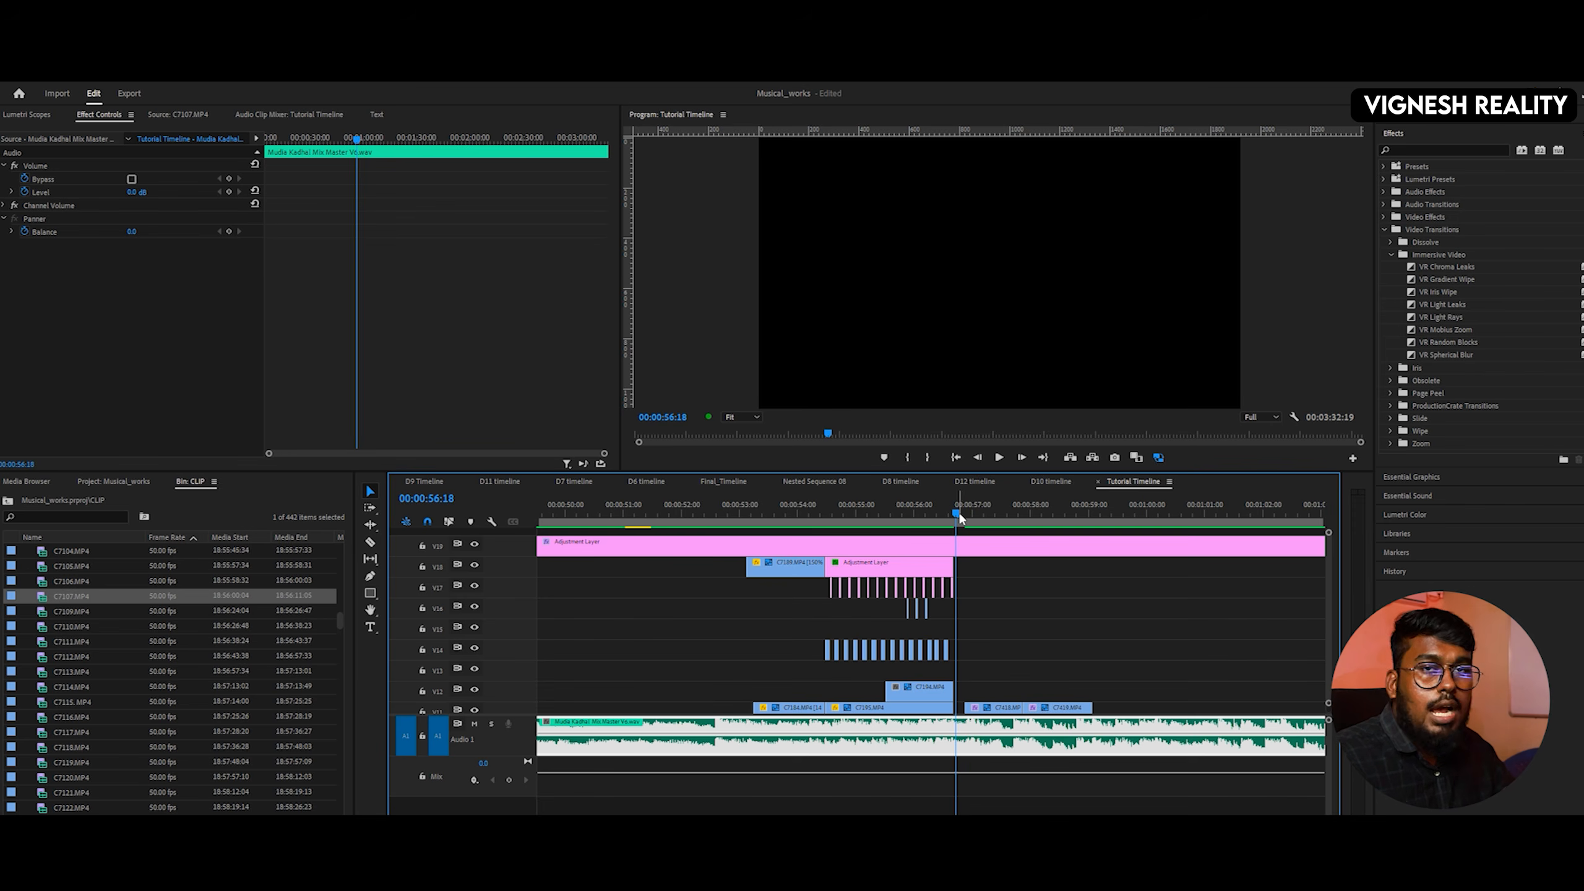
{"action": "left_click_drag", "start_coordinate": [963, 515], "coordinate": [960, 514]}
- Select C7418.MP4 on Video 11, review its Directional Blur (Twitch Transition 1) keyframes and play its opening from 00:00:56:22
{"action": "left_click", "coordinate": [998, 708]}
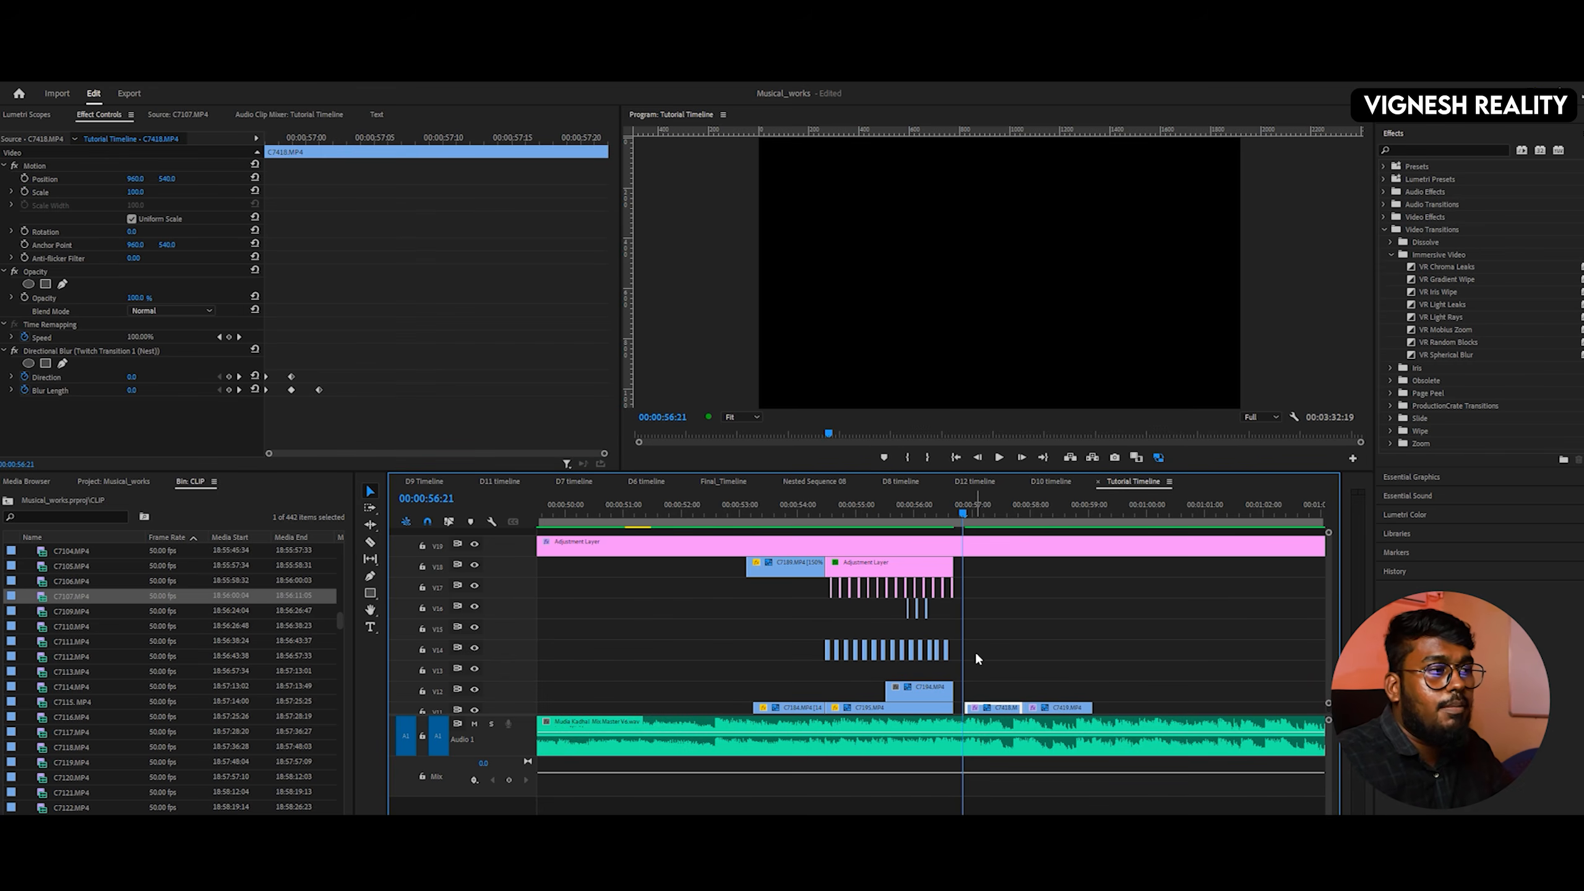
{"action": "key", "text": "space"}
{"action": "left_click_drag", "start_coordinate": [980, 512], "coordinate": [965, 511]}
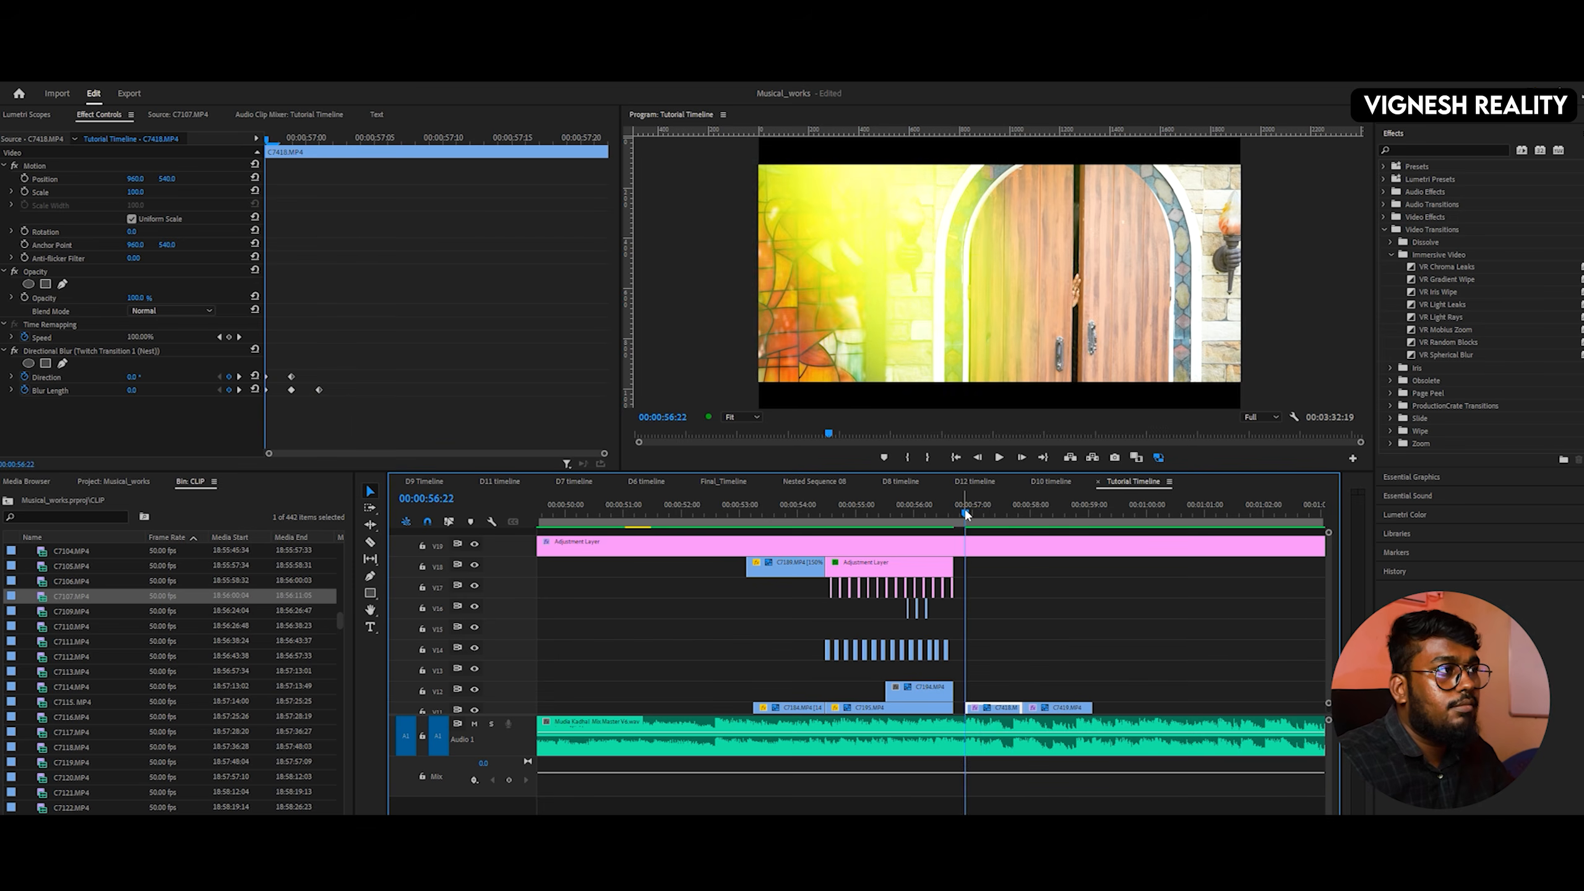
{"action": "key", "text": "space"}
{"action": "key", "text": "space"}
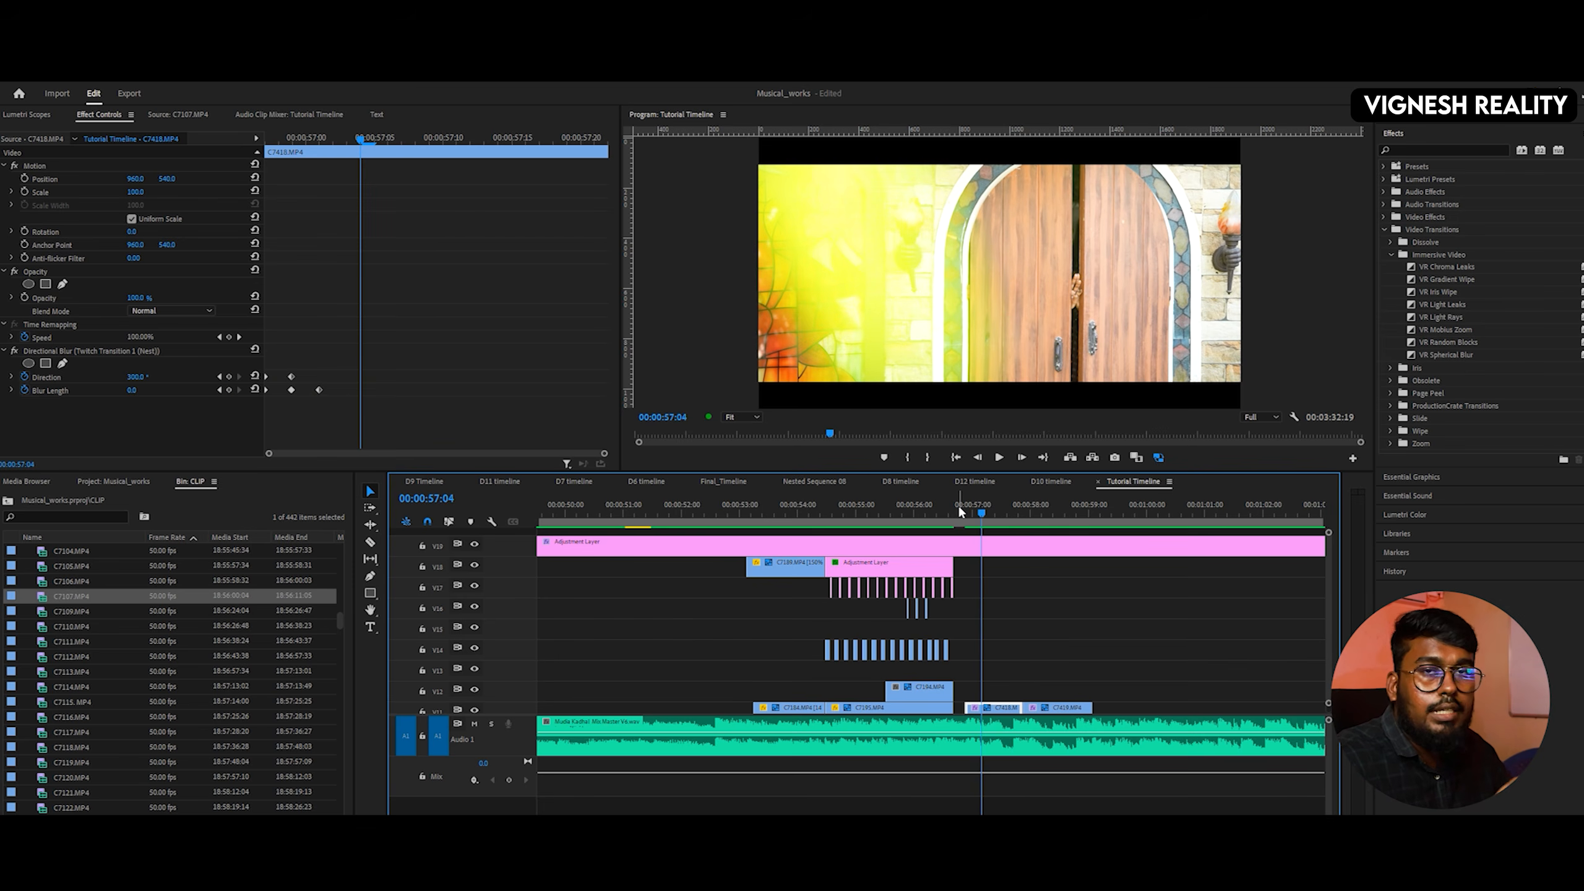
- Play into the cut after 00:00:57:18 and select C7419.MP4 to review its Gaussian Blur (3. Blur In) keyframes
{"action": "left_click", "coordinate": [1066, 737]}
{"action": "key", "text": "space"}
{"action": "left_click_drag", "start_coordinate": [1025, 521], "coordinate": [1015, 520]}
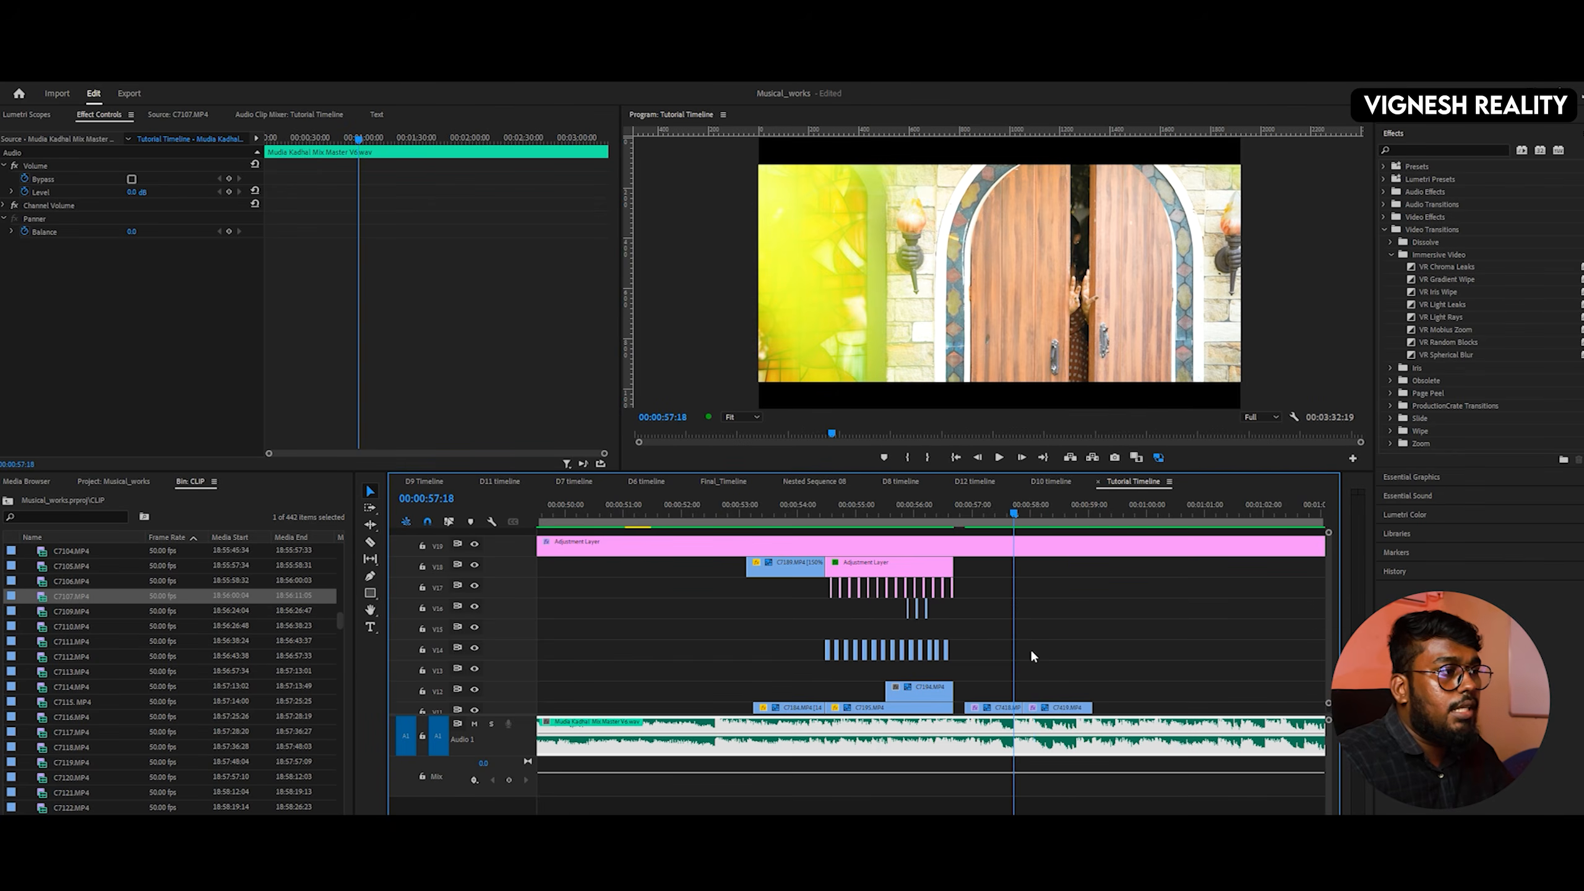
{"action": "left_click", "coordinate": [1034, 710]}
{"action": "key", "text": "space"}
{"action": "key", "text": "space"}
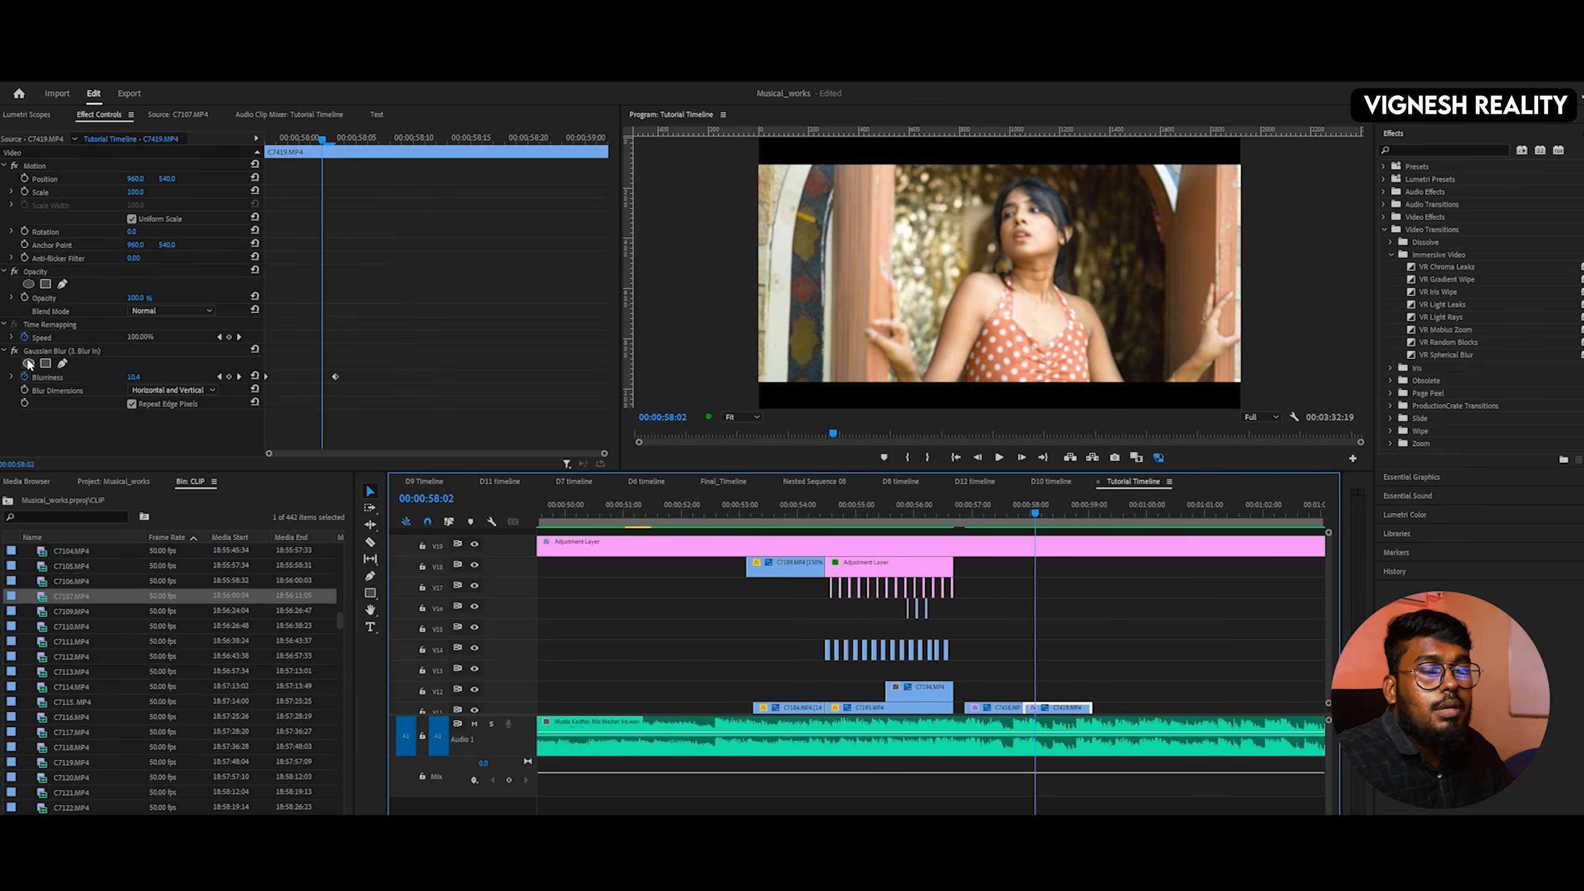
{"action": "left_click_drag", "start_coordinate": [287, 141], "coordinate": [226, 150]}
- Replay the blur transition between the two door shots from 00:00:57:10 and 00:00:57:15, stopping at 00:00:59:10
{"action": "left_click", "coordinate": [999, 518]}
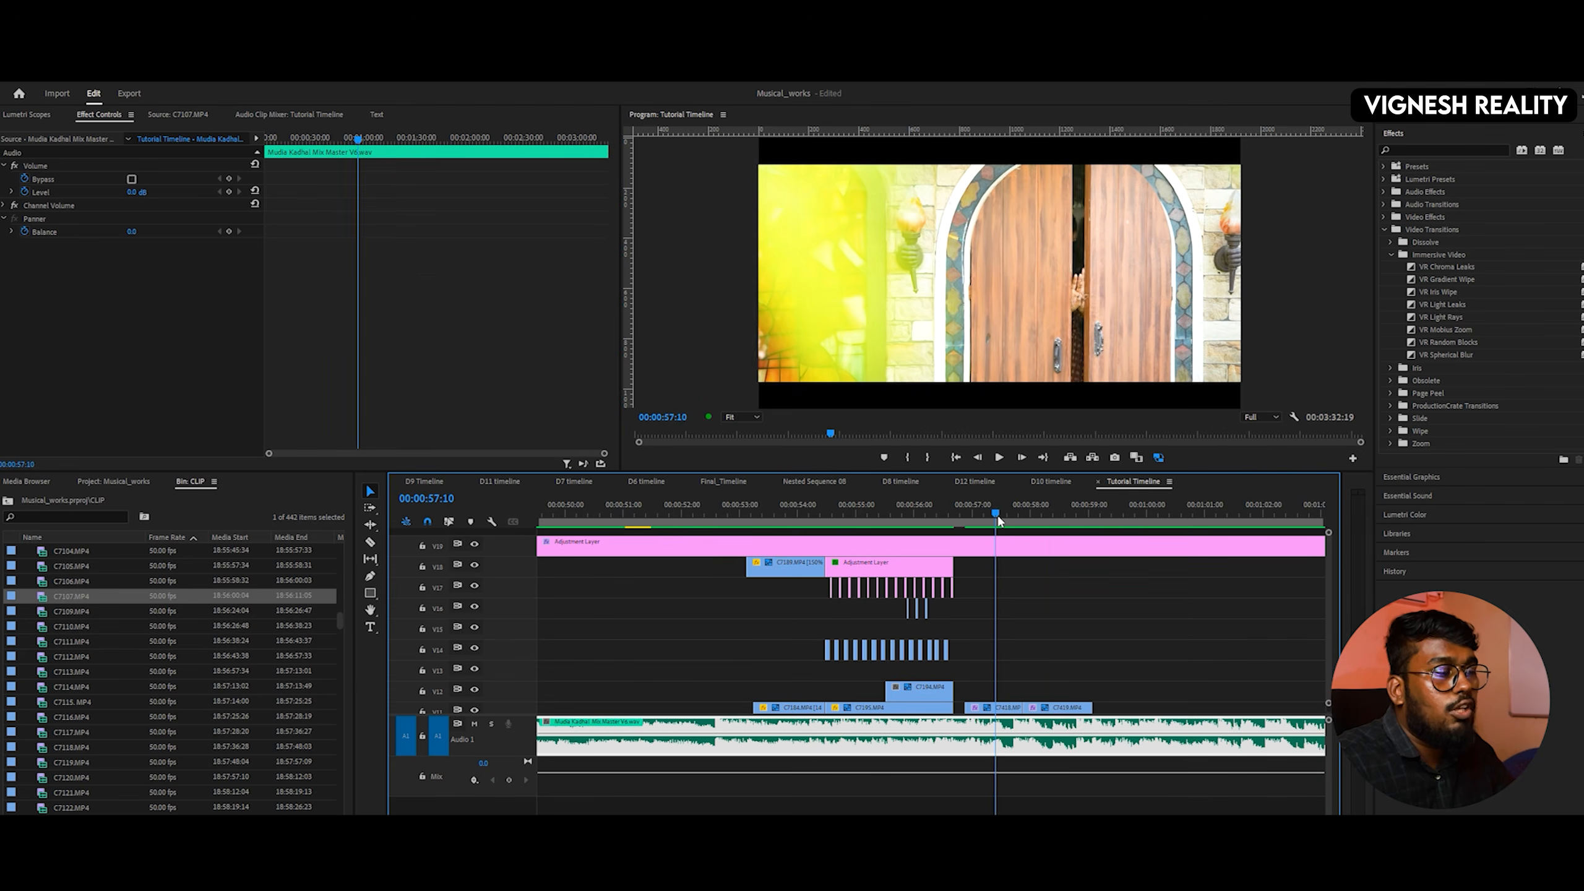
{"action": "key", "text": "space"}
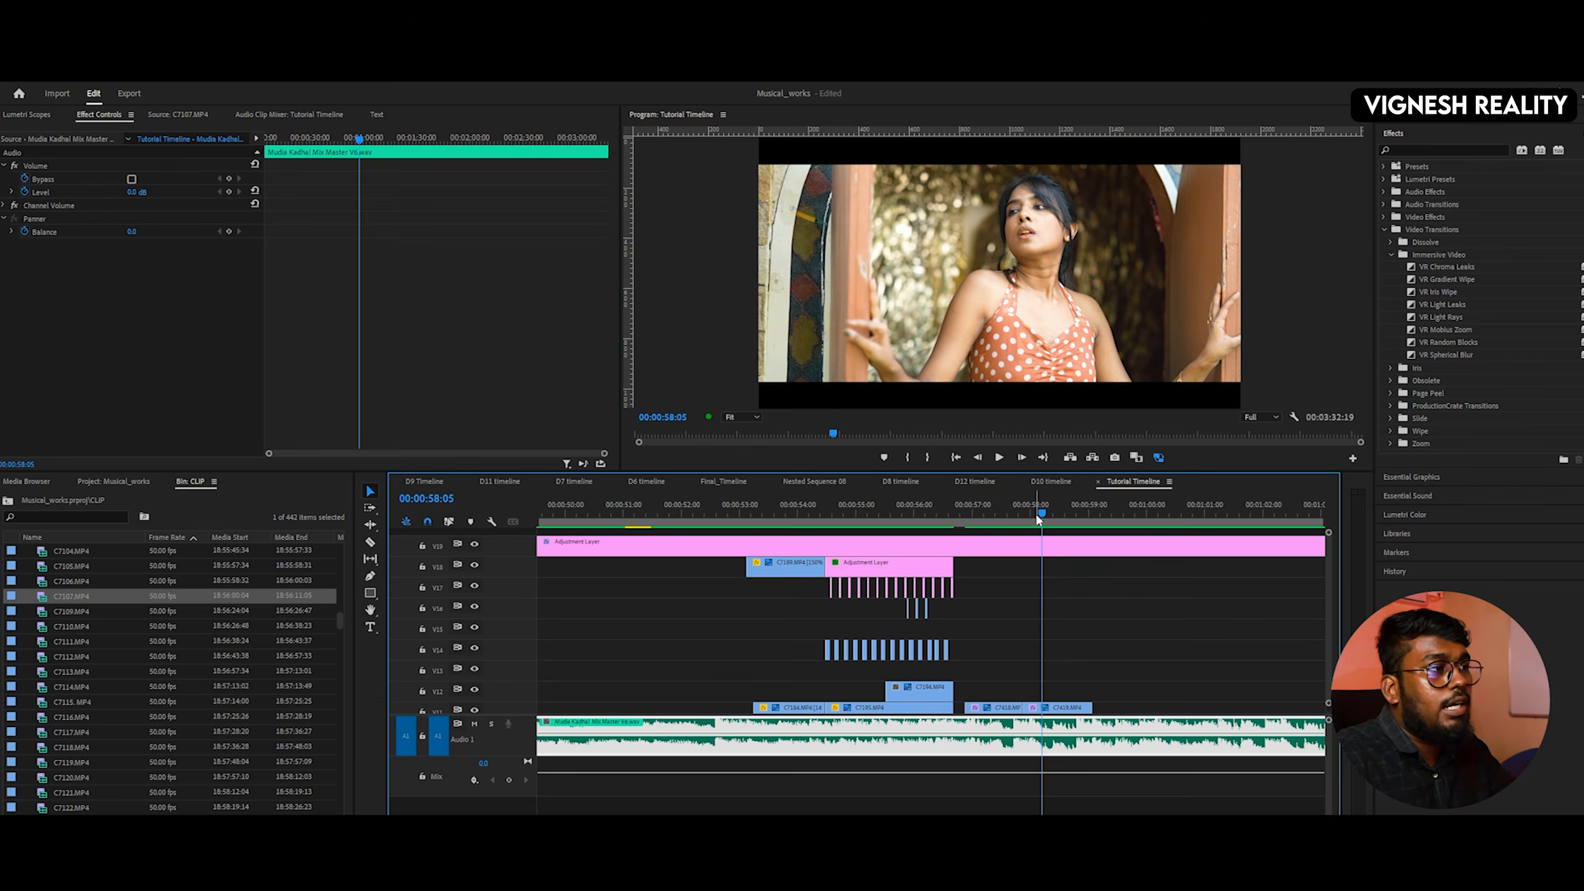
{"action": "left_click", "coordinate": [1006, 514]}
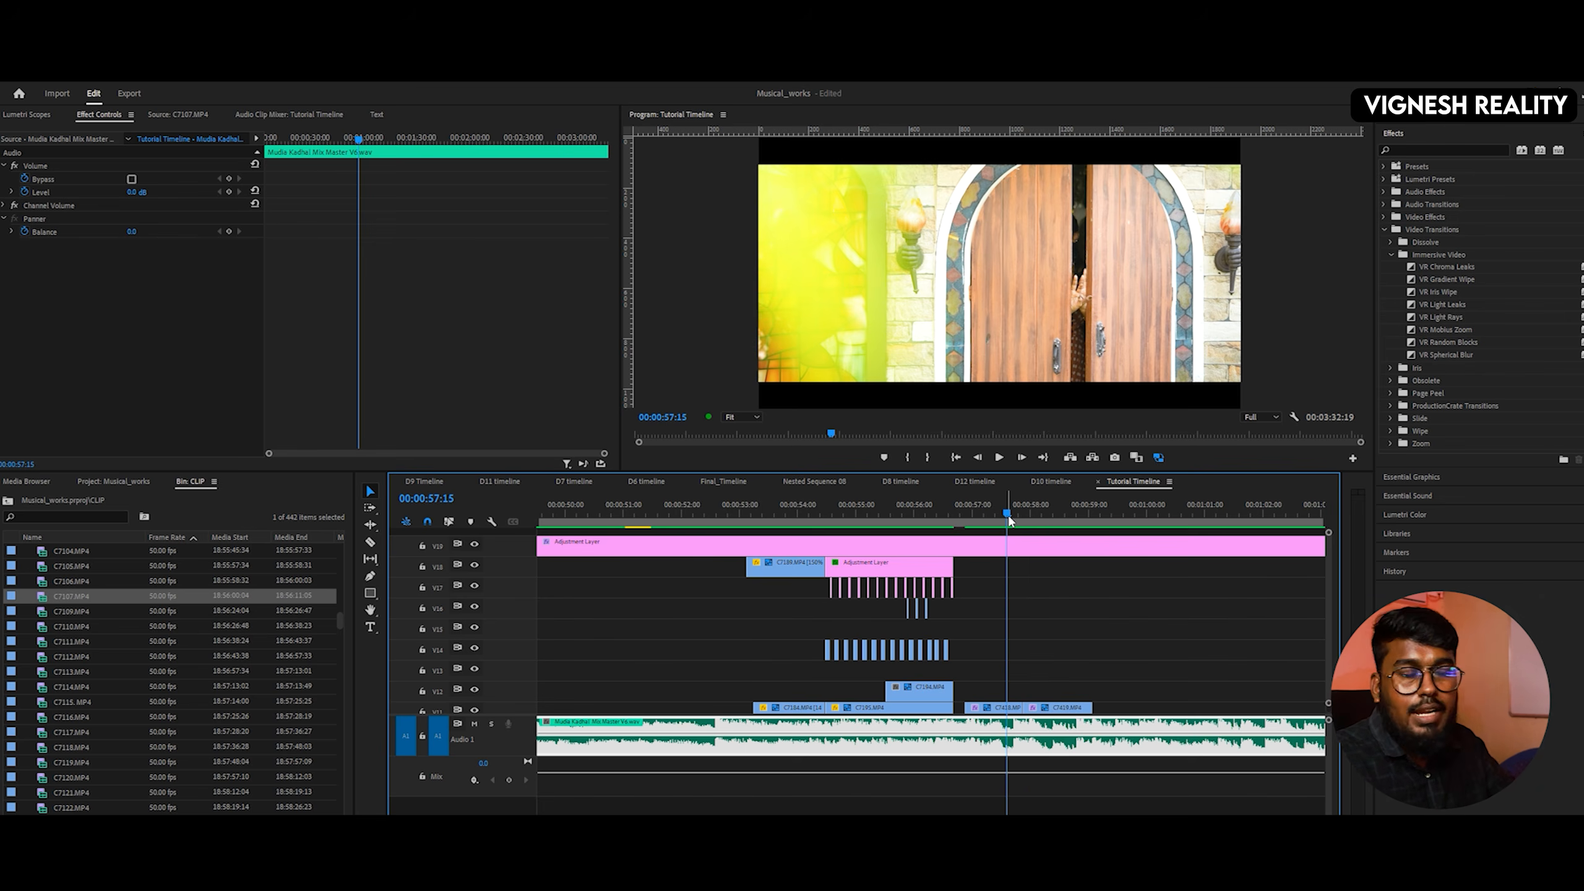
{"action": "key", "text": "space"}
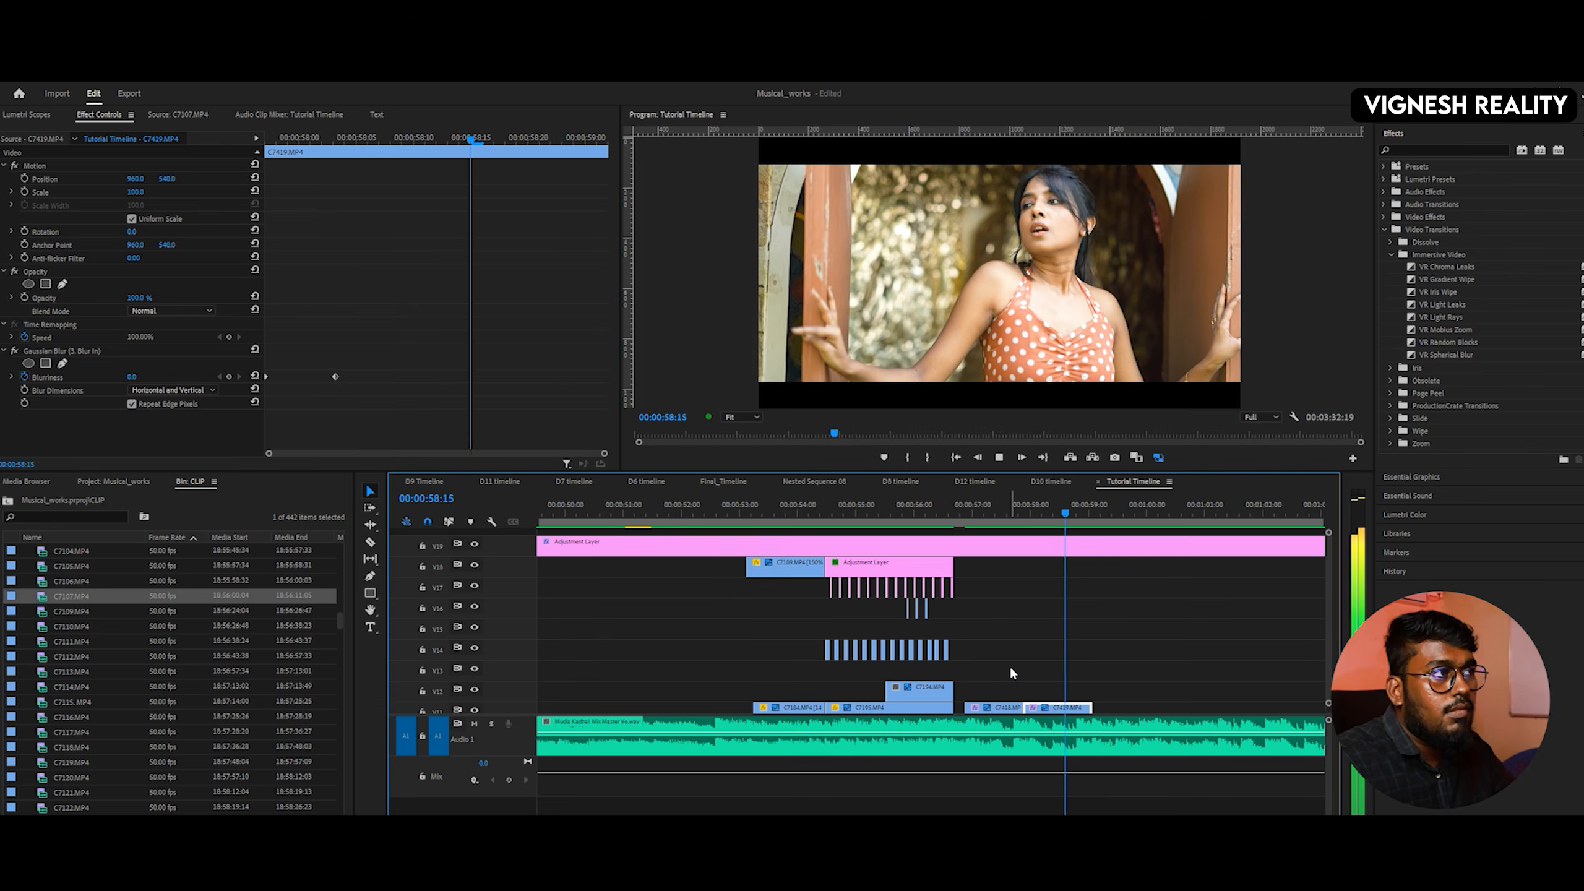
{"action": "key", "text": "space"}
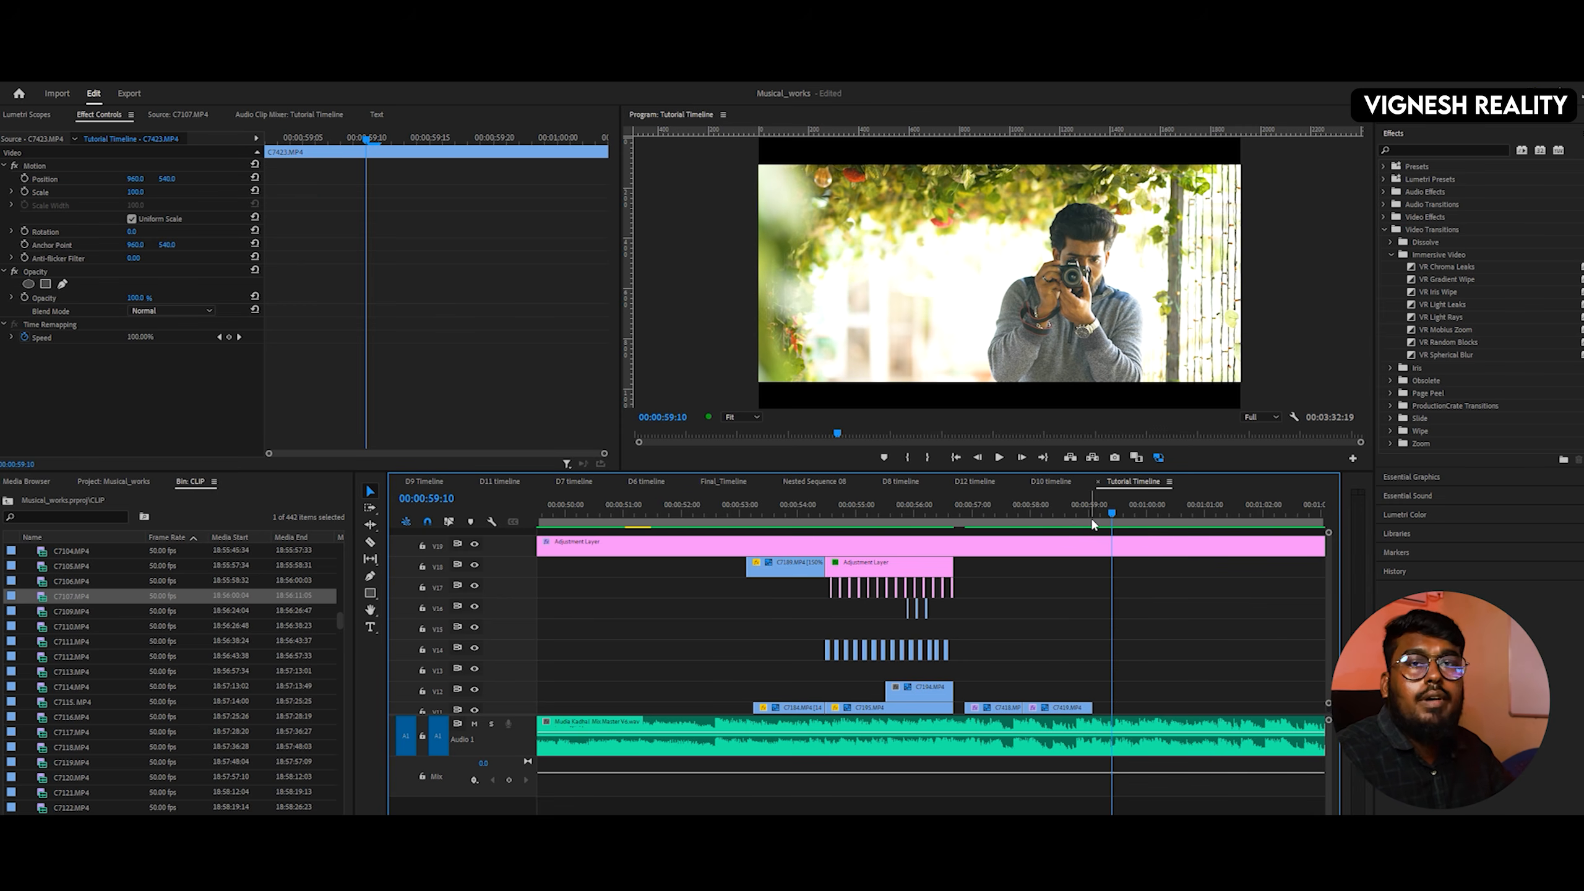
- Replay the door shots with the music from about 00:00:56:20, and again from 00:00:56:08 to 00:00:58:03
{"action": "left_click", "coordinate": [956, 513]}
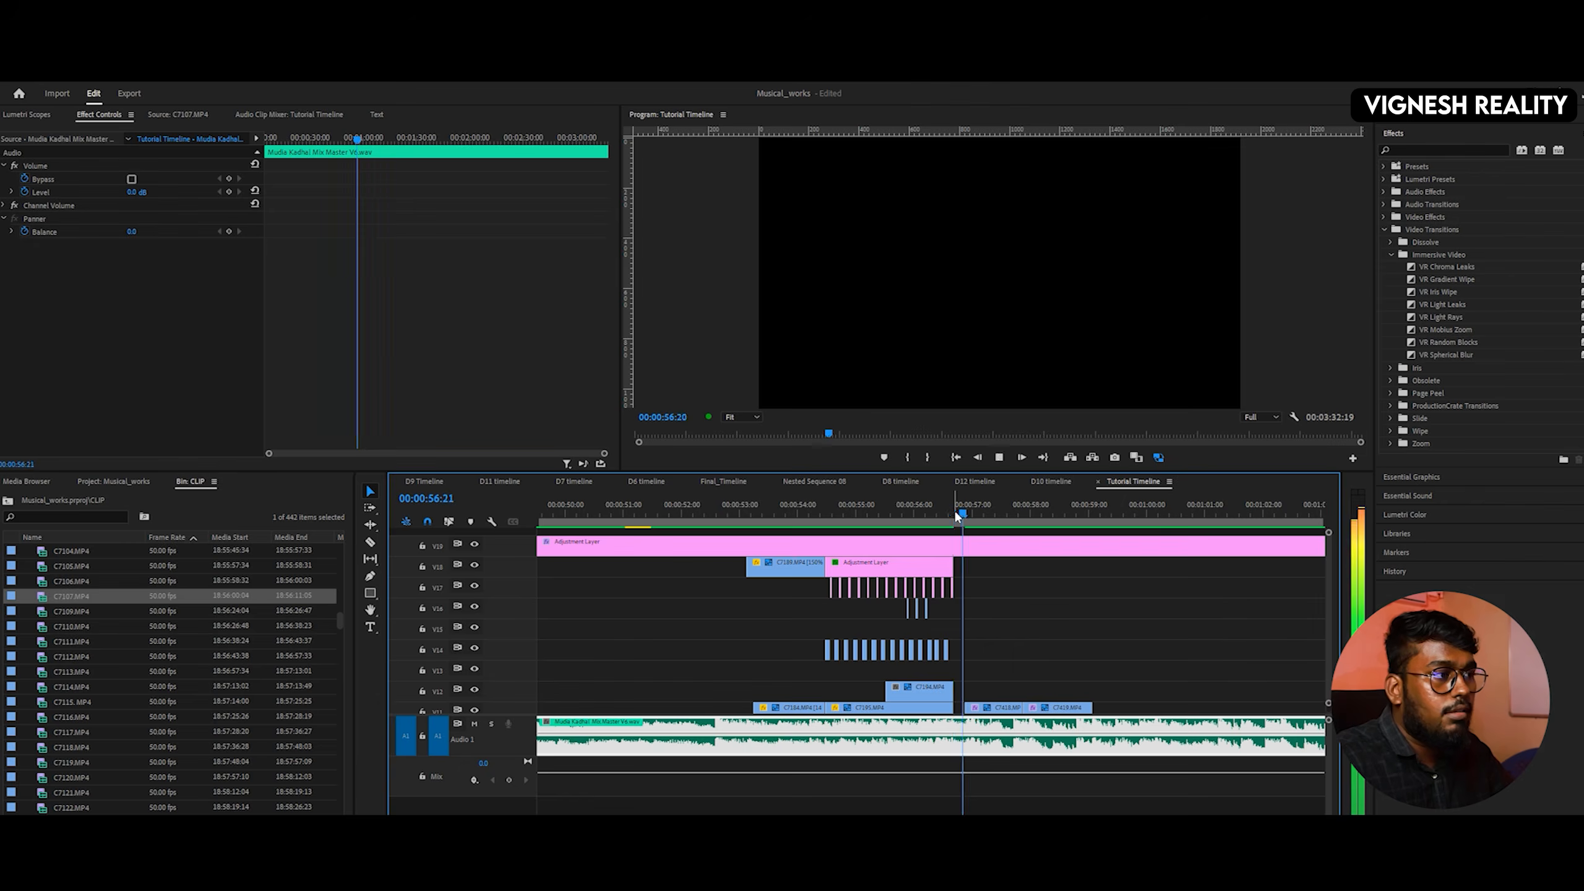
{"action": "key", "text": "space"}
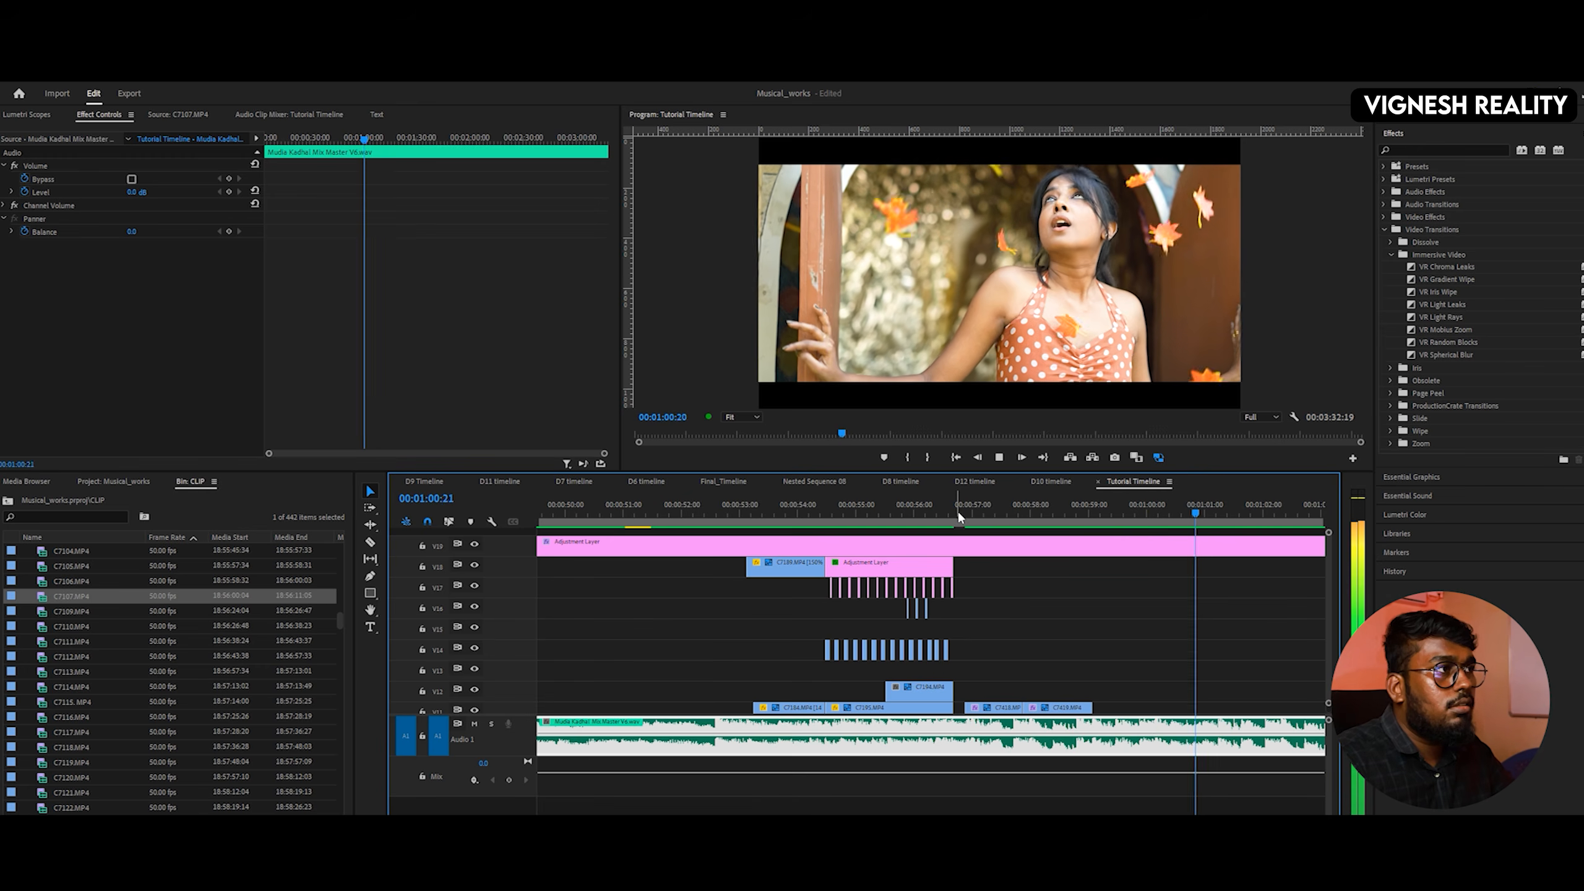
{"action": "key", "text": "space"}
{"action": "left_click_drag", "start_coordinate": [1029, 511], "coordinate": [935, 515]}
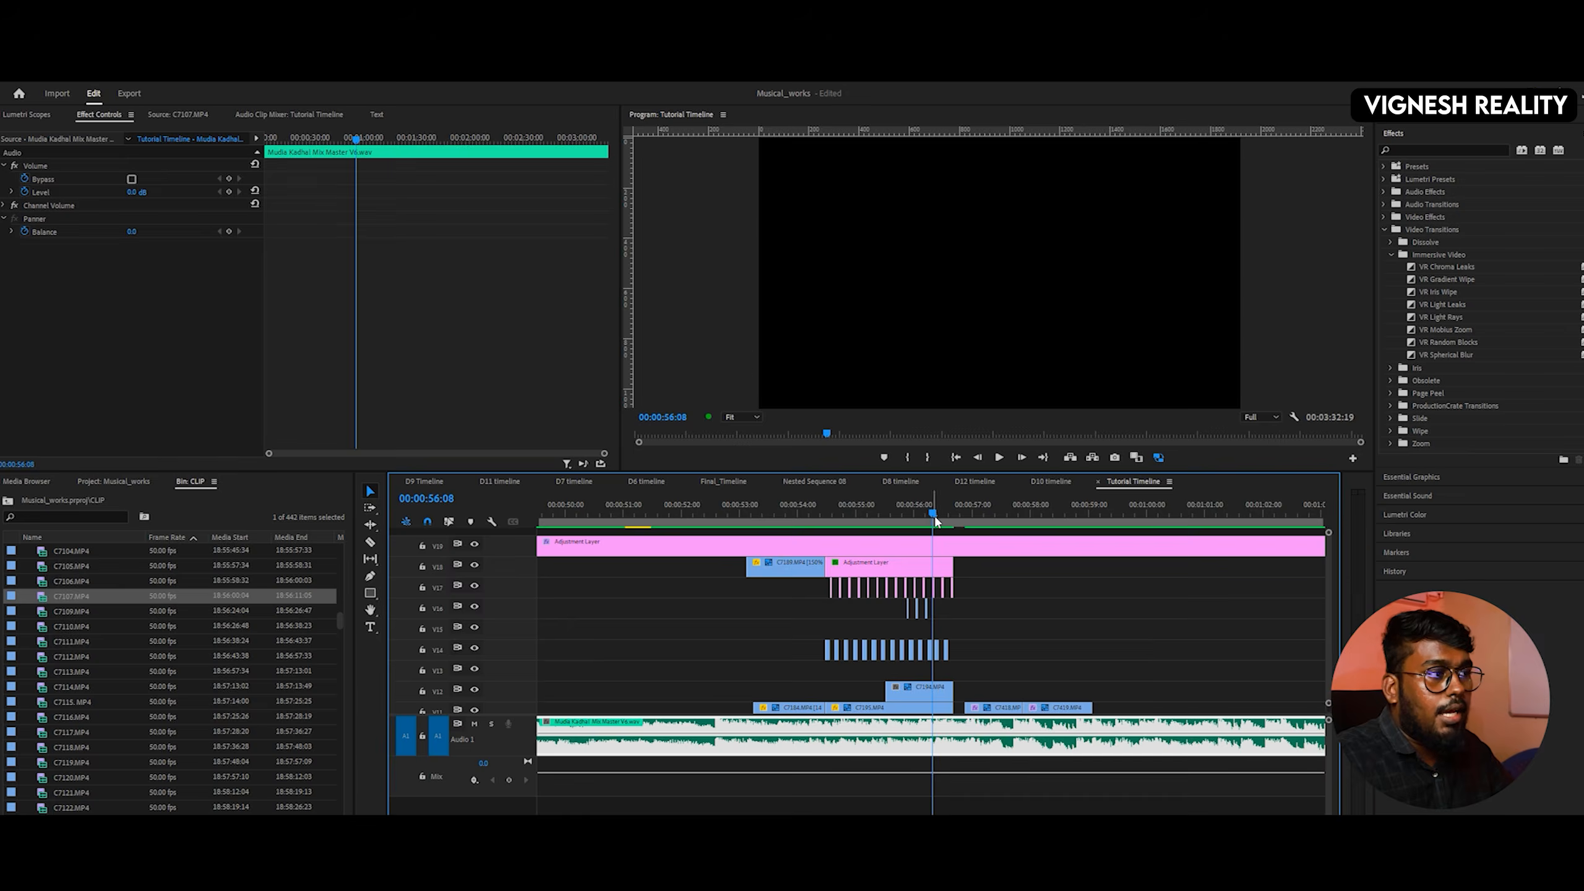
{"action": "key", "text": "space"}
{"action": "key", "text": "space"}
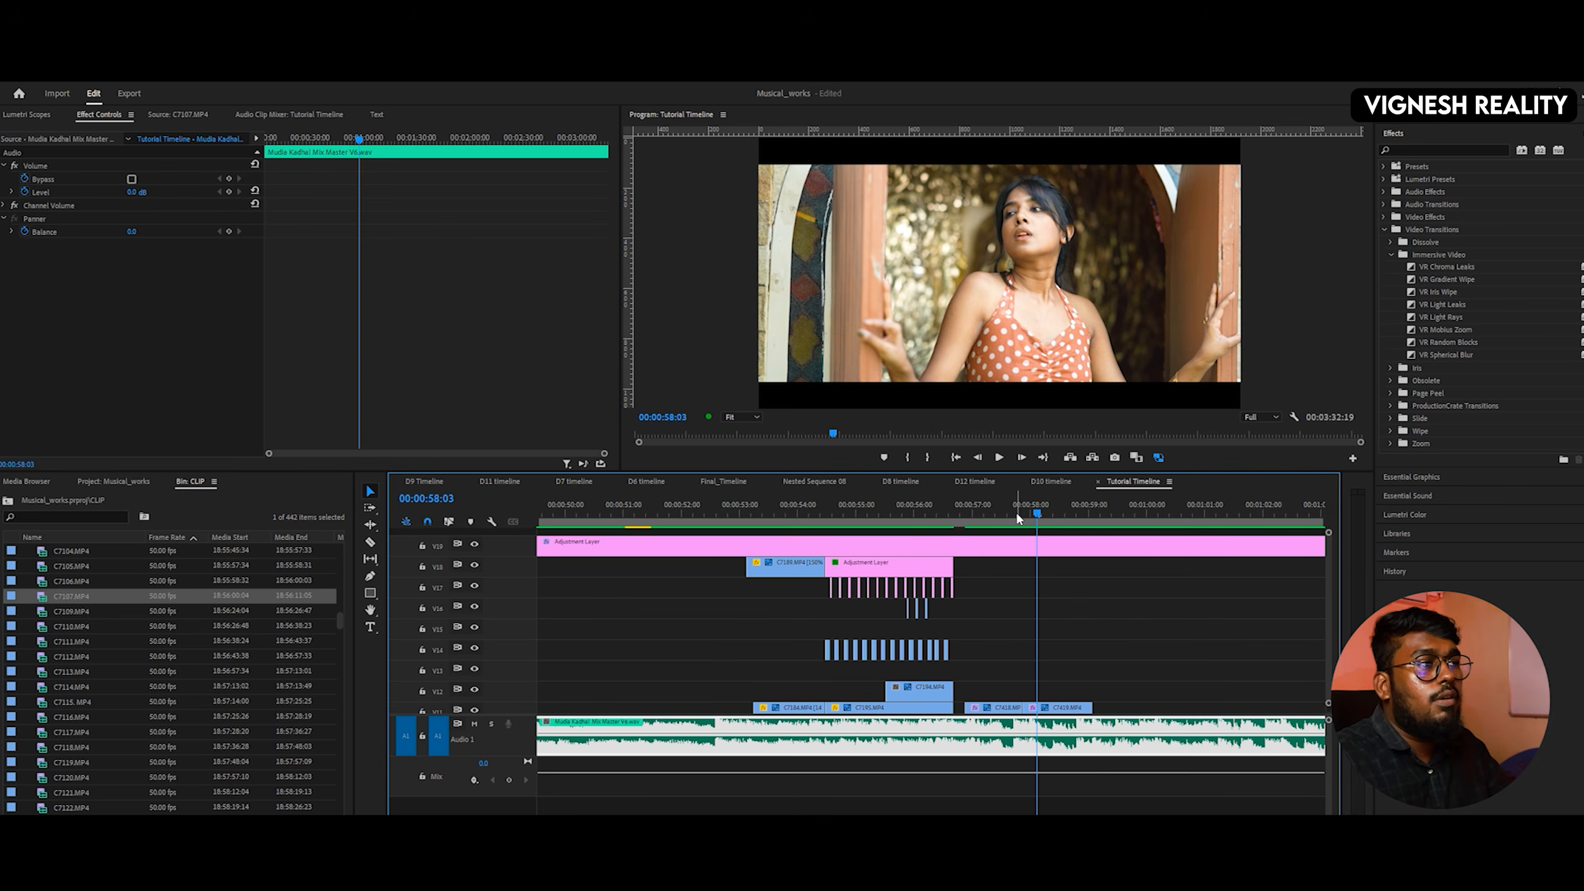
- Replay from the start of the door shots to the photographer shot at 00:00:59:10, pausing at 00:00:57:09 and 00:00:58:07
{"action": "left_click", "coordinate": [973, 516]}
{"action": "key", "text": "space"}
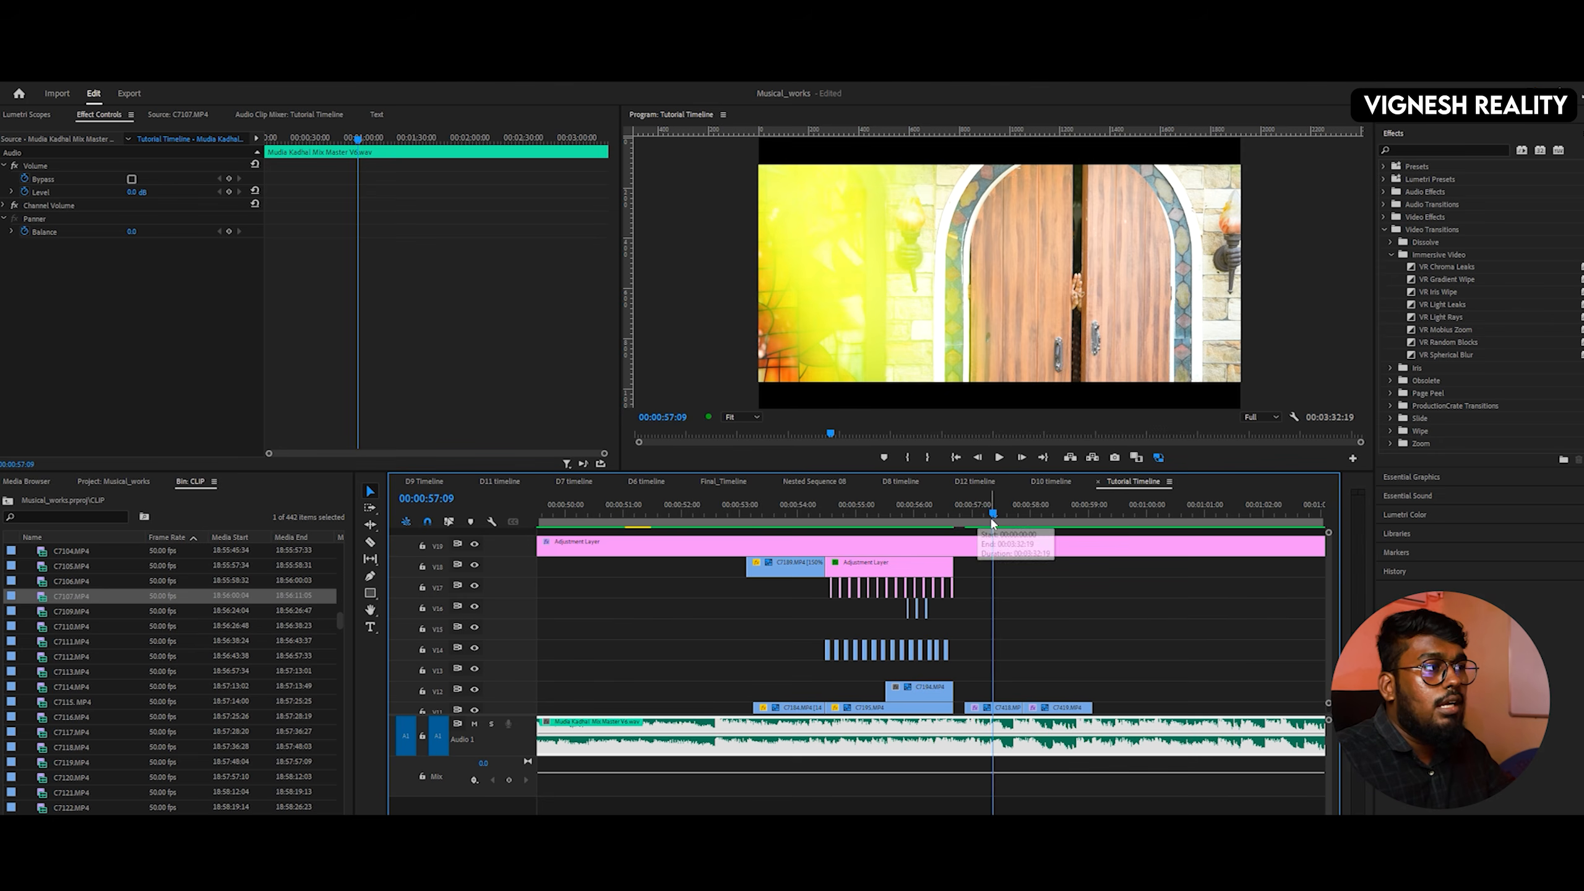
{"action": "key", "text": "space"}
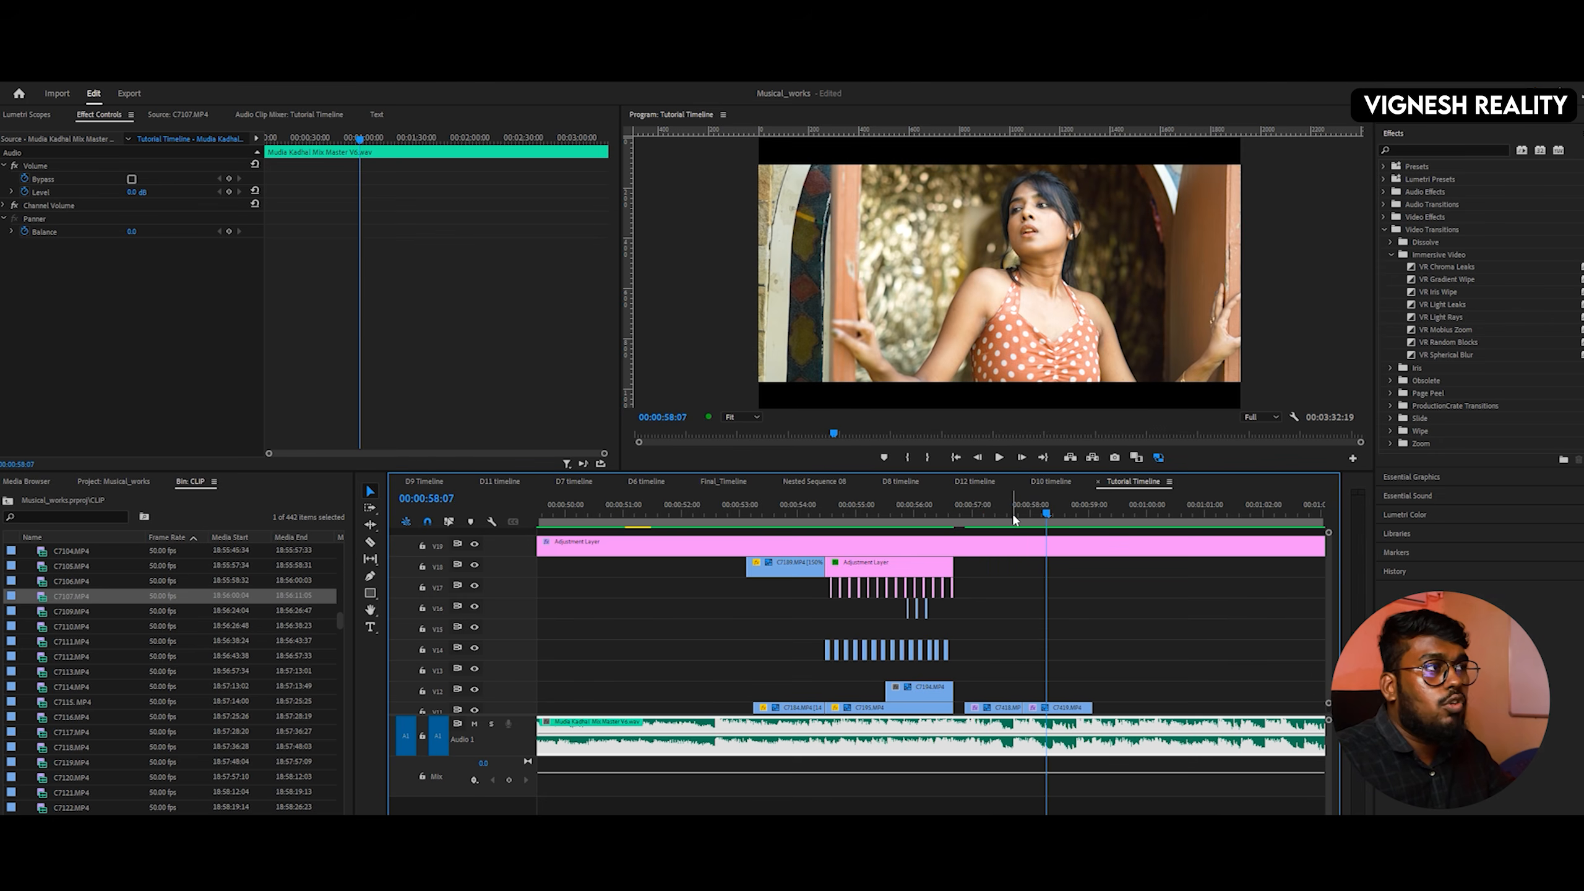
{"action": "key", "text": "space"}
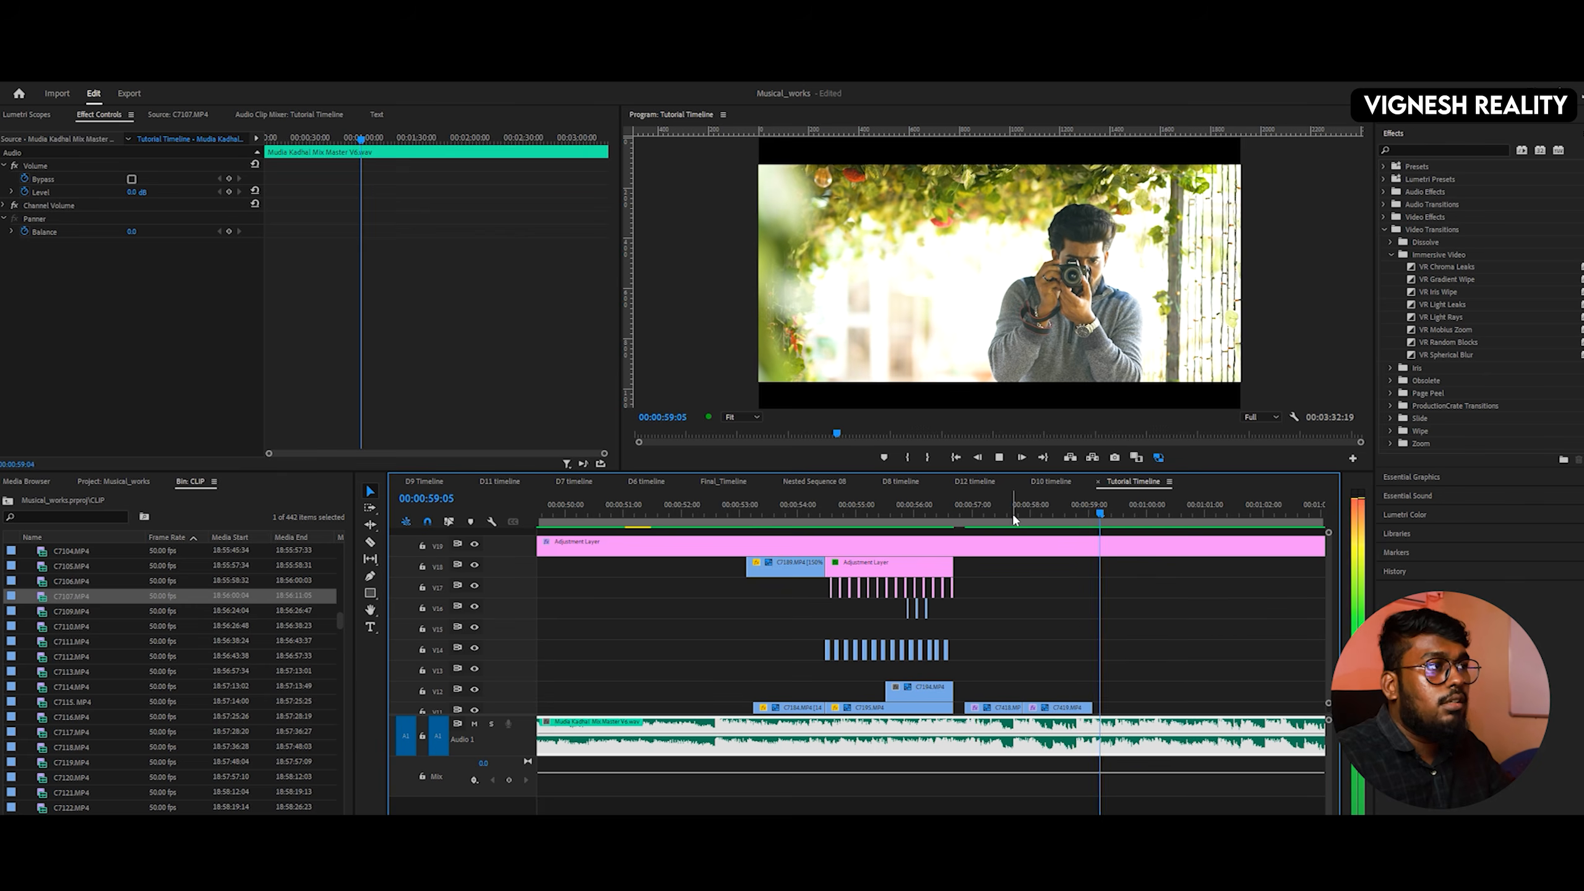
{"action": "key", "text": "space"}
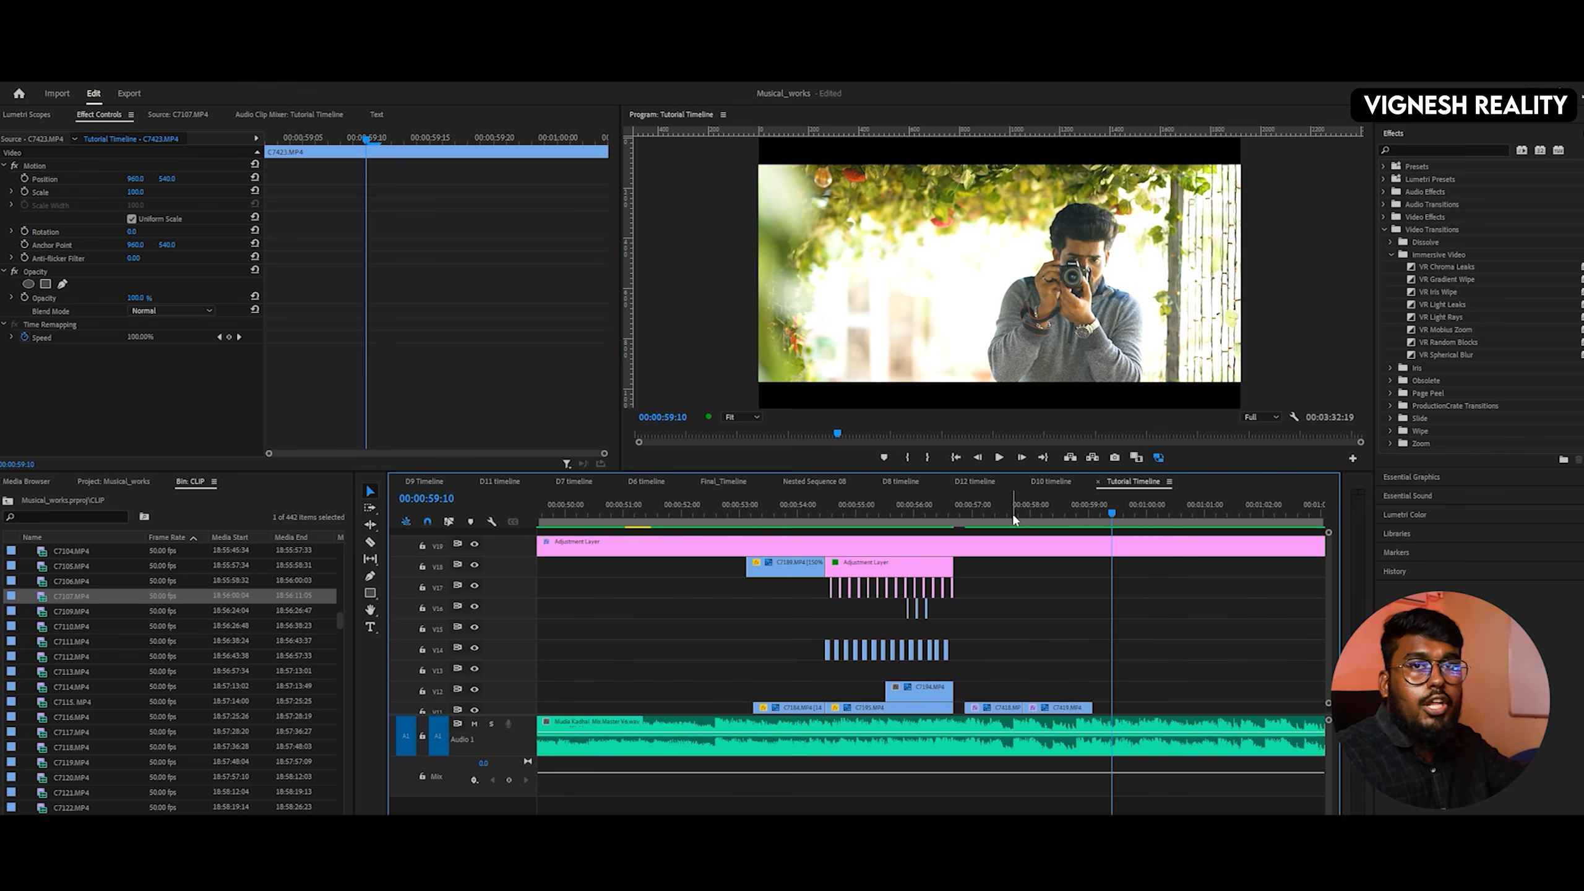
- Play on from 00:00:59:10 through the falling-leaves shot, pausing at 00:01:00:13 and stopping on the overhead shot at 00:01:01:13
{"action": "key", "text": "space"}
{"action": "key", "text": "space"}
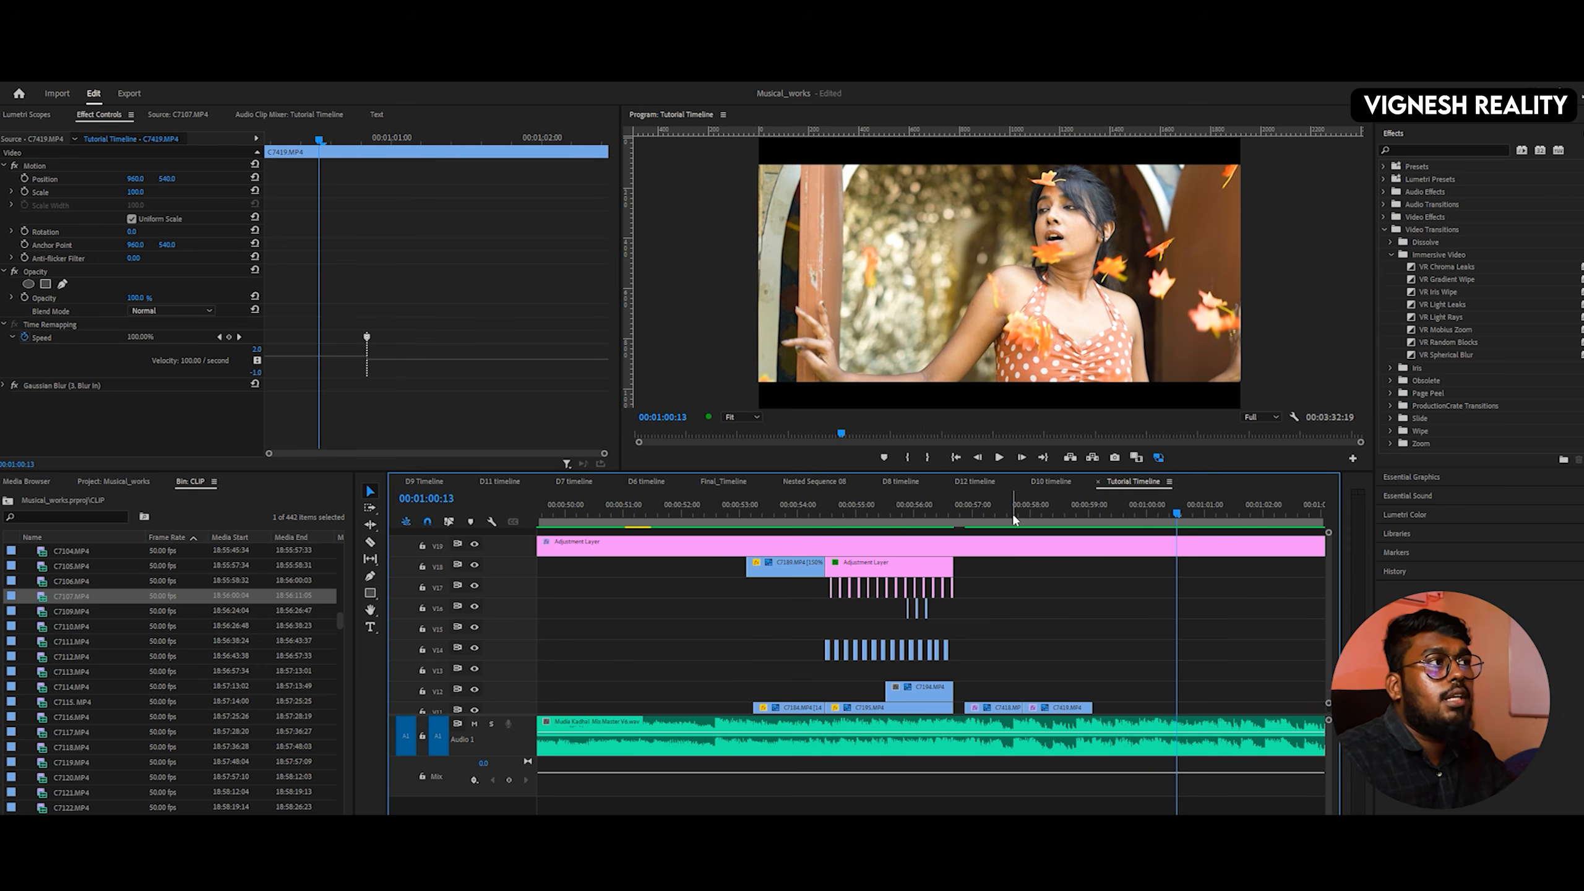
{"action": "key", "text": "space"}
{"action": "key", "text": "space"}
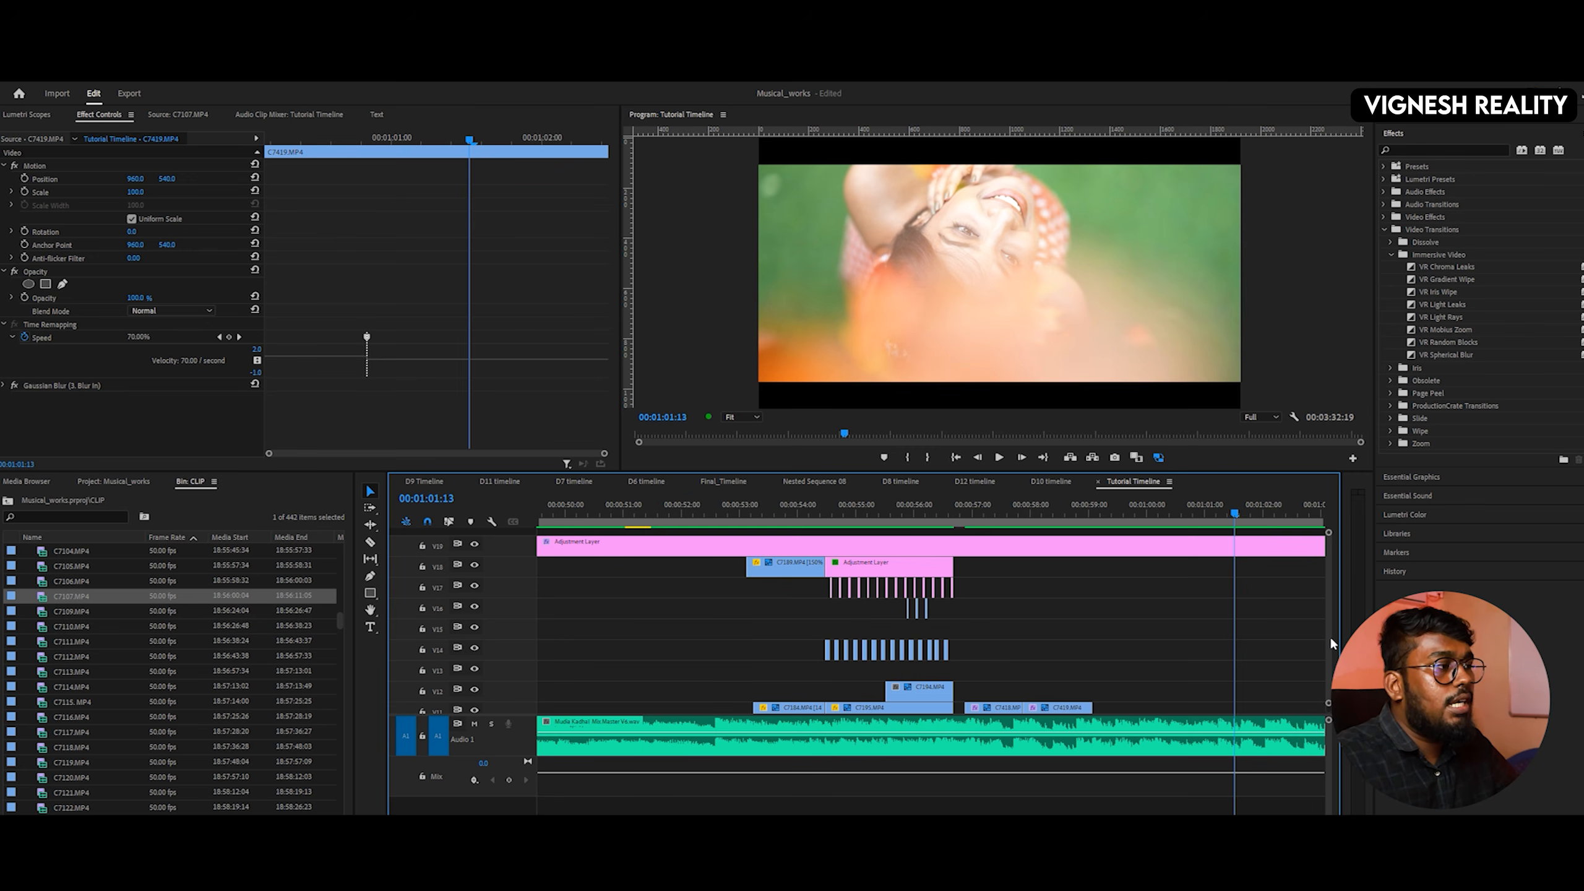
- Locate the clips on the lower video tracks and replay the cut into the overhead shot, stopping at 00:01:01:07
{"action": "scroll", "coordinate": [1329, 636], "scroll_direction": "down", "scroll_amount": 5}
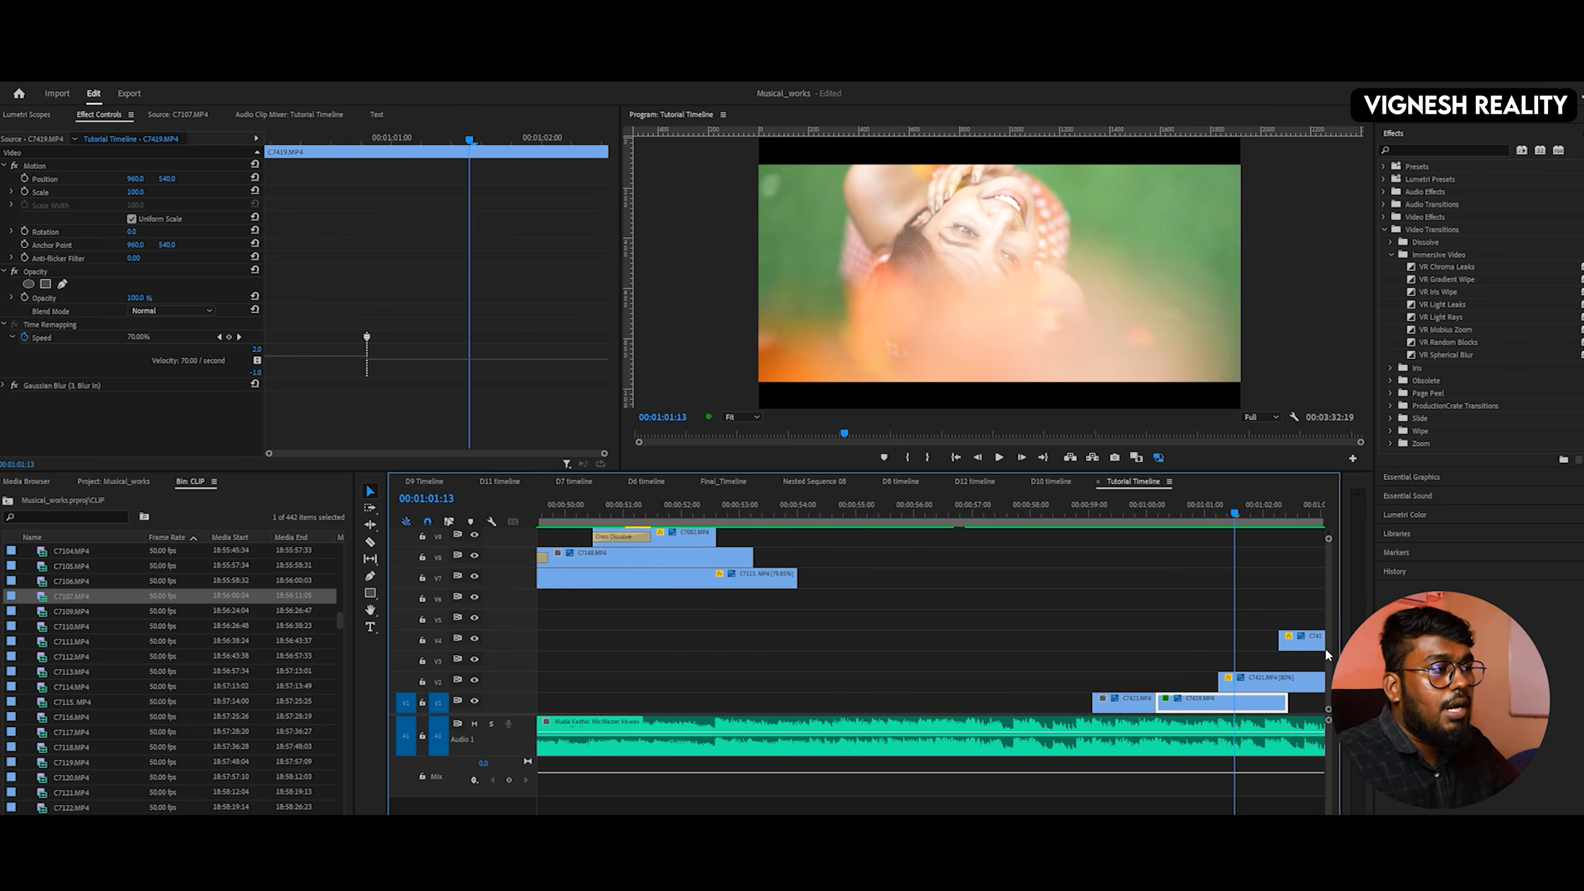
{"action": "key", "text": "minus"}
{"action": "scroll", "coordinate": [995, 624], "scroll_direction": "right", "scroll_amount": 5}
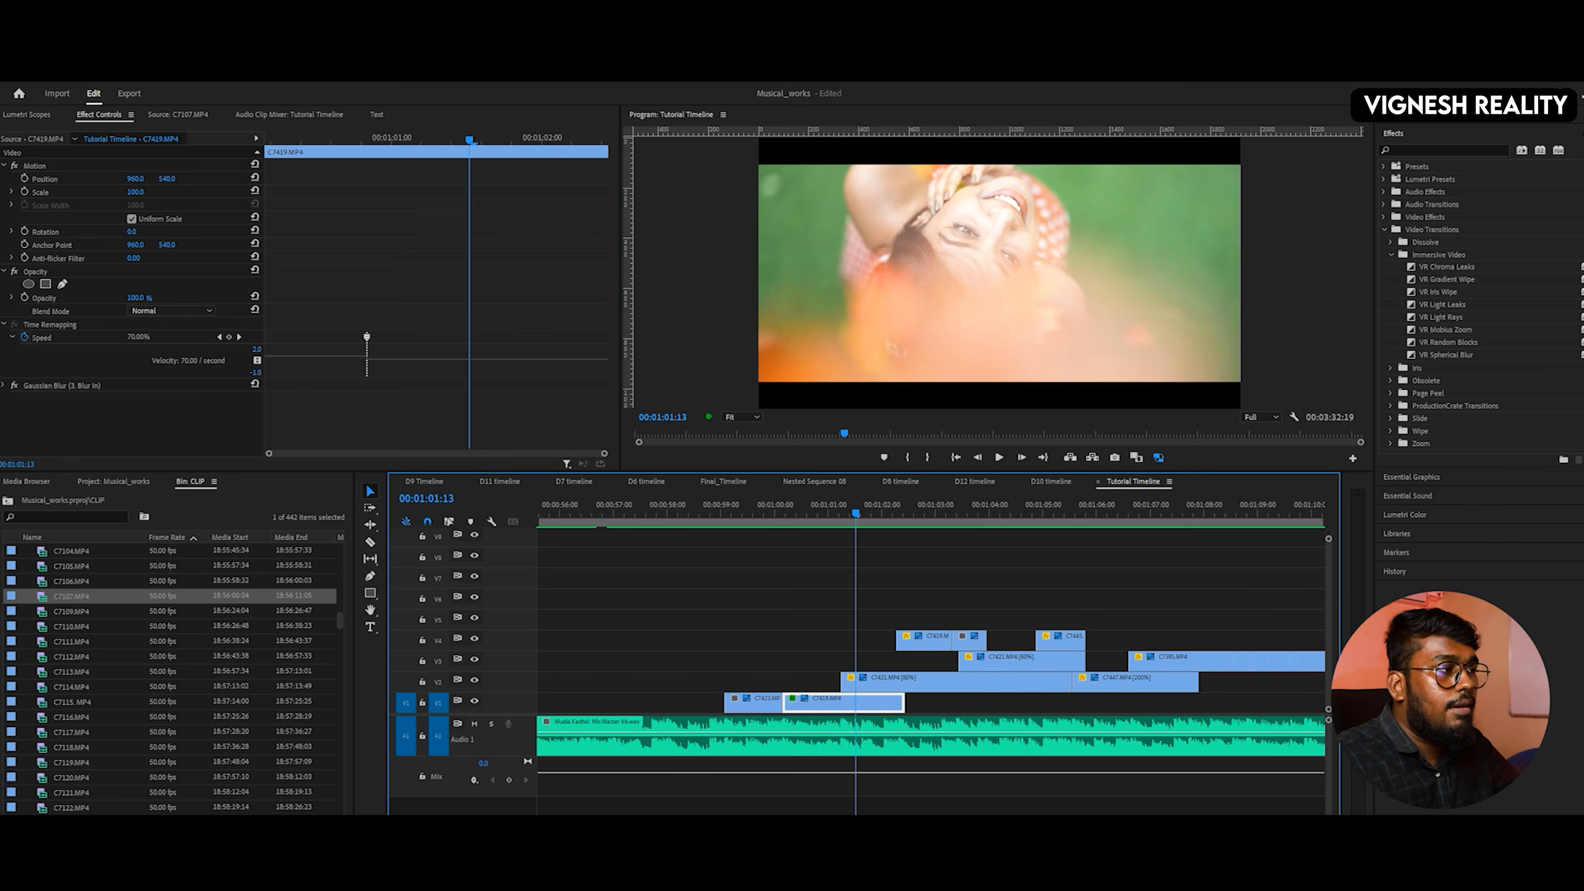
{"action": "scroll", "coordinate": [995, 624], "scroll_direction": "left", "scroll_amount": 2}
{"action": "left_click", "coordinate": [942, 511]}
{"action": "key", "text": "space"}
{"action": "key", "text": "space"}
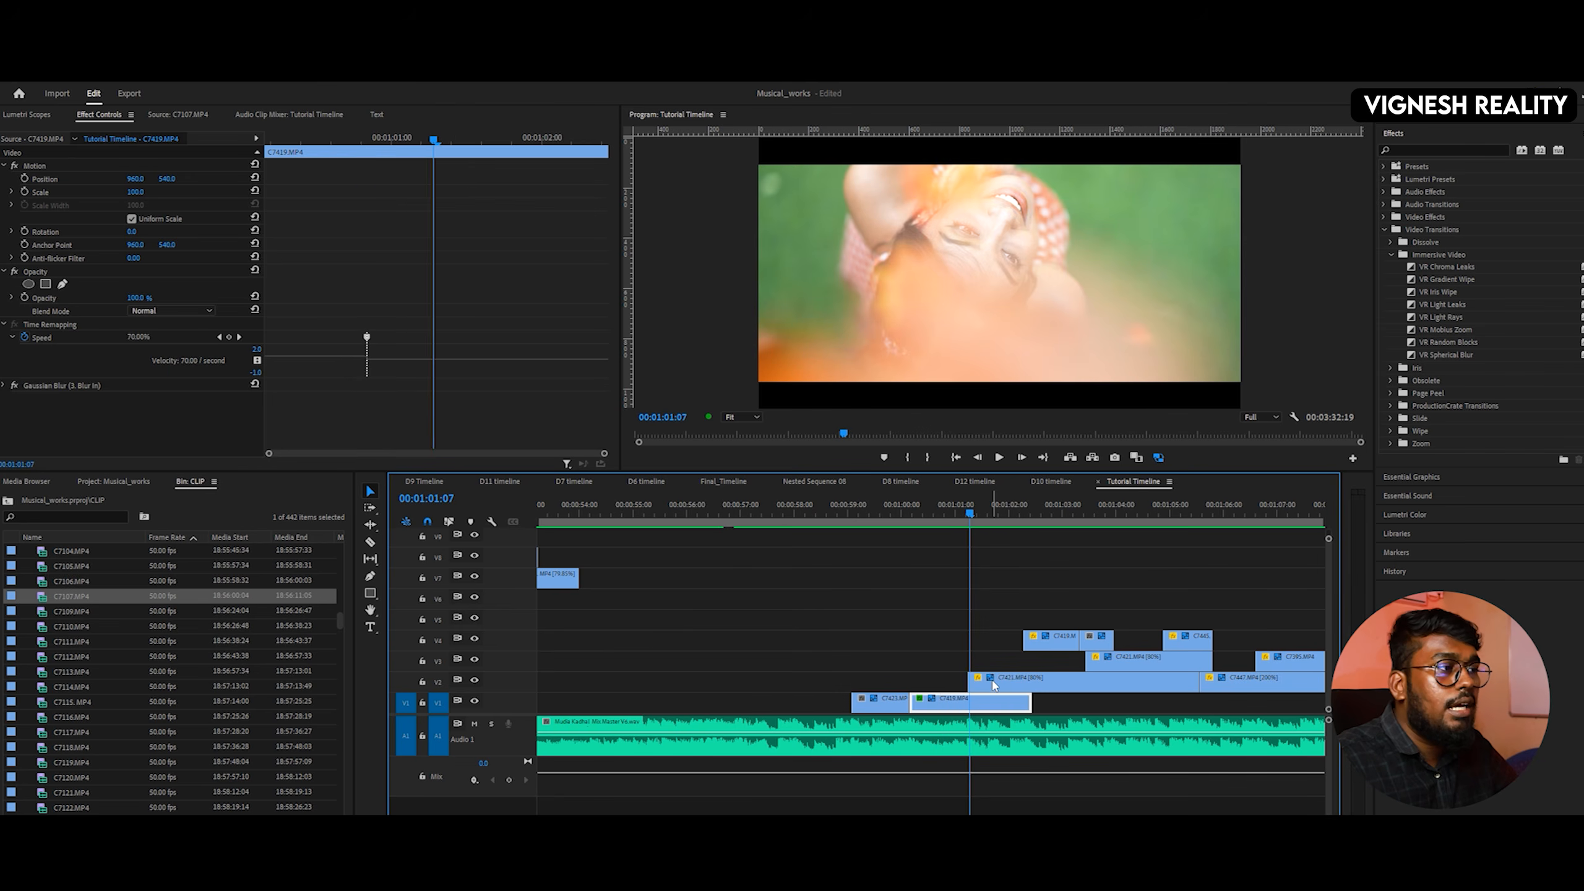
- Select C7421.MP4 on Video 2 and check its Time Remapping and Speed/Duration values without changing them
{"action": "left_click", "coordinate": [989, 684]}
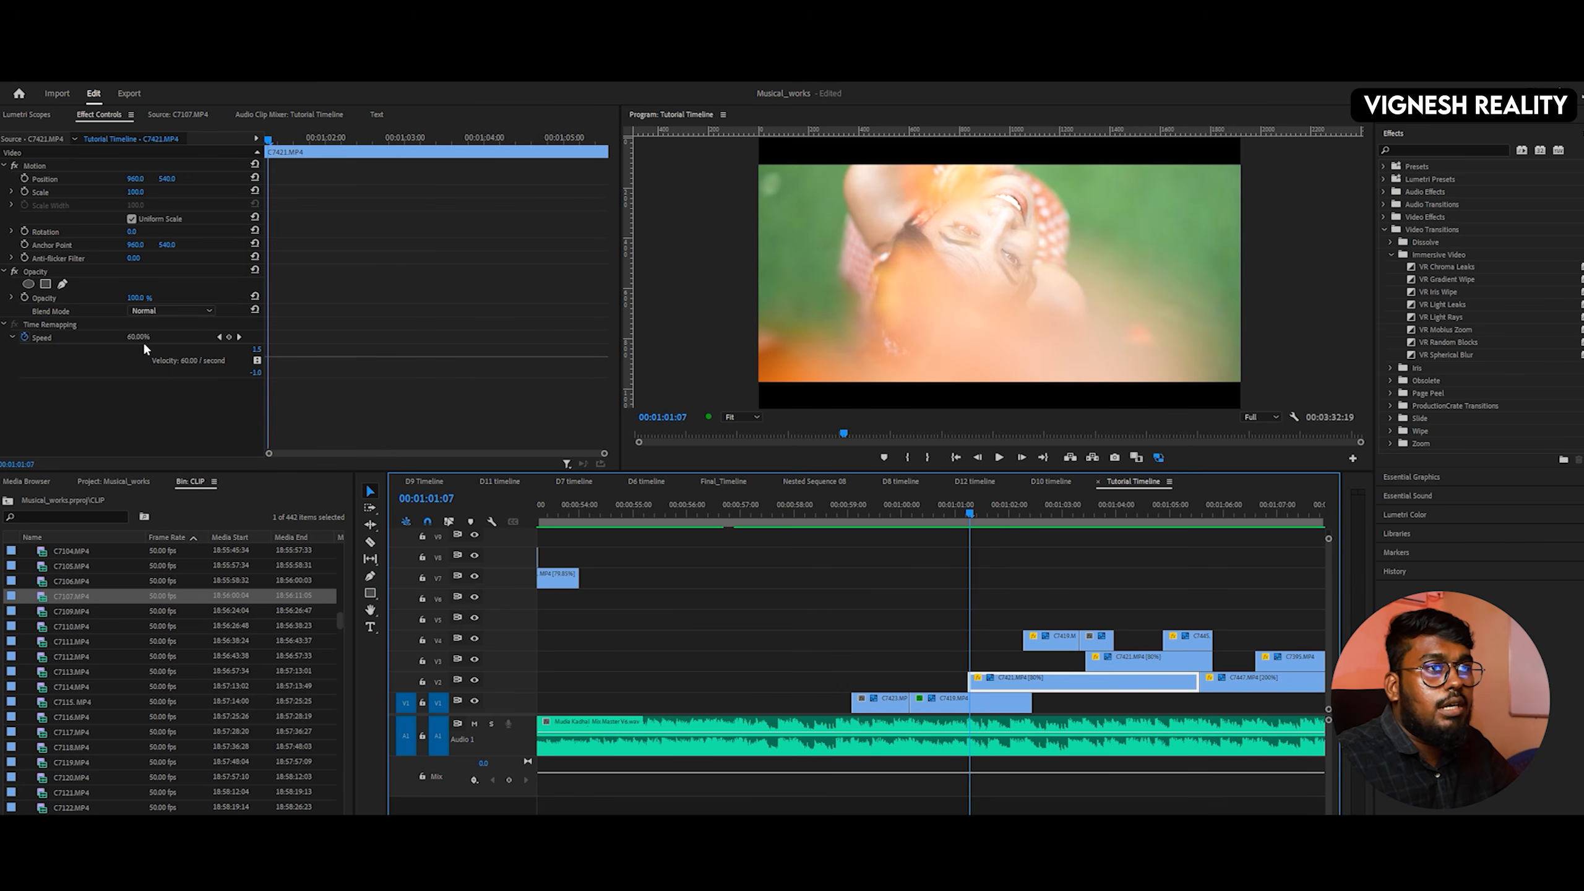
{"action": "right_click", "coordinate": [1005, 682]}
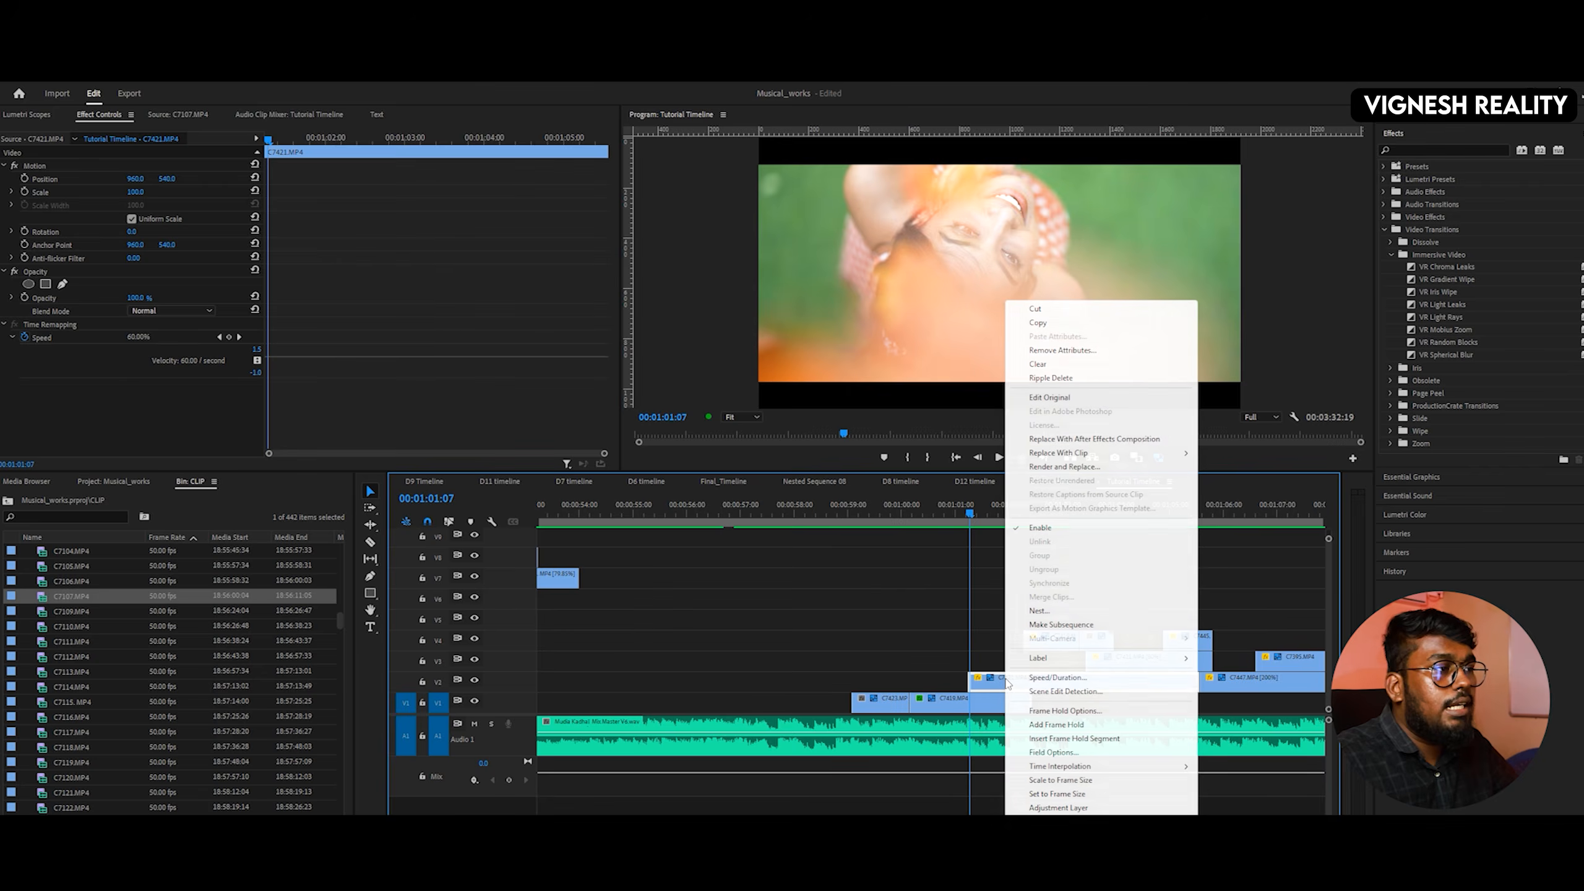
{"action": "left_click", "coordinate": [1057, 677]}
{"action": "left_click", "coordinate": [824, 564]}
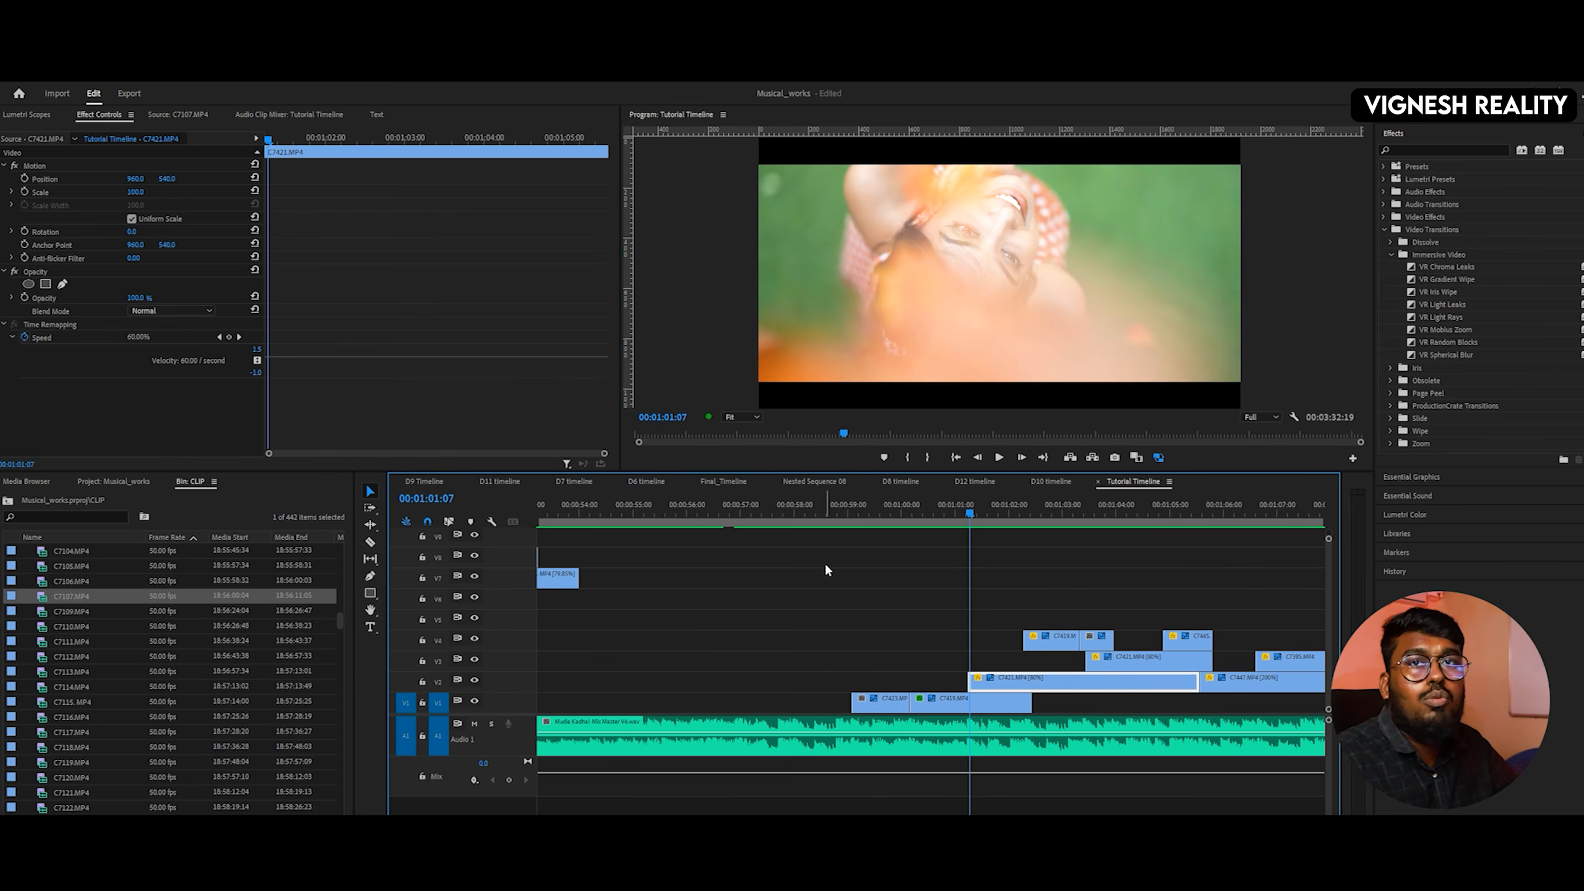
- Play the slowed overhead shot to 00:01:02:02, and replay from its start through the following cuts to the photographer shot at 00:01:03:18
{"action": "key", "text": "space"}
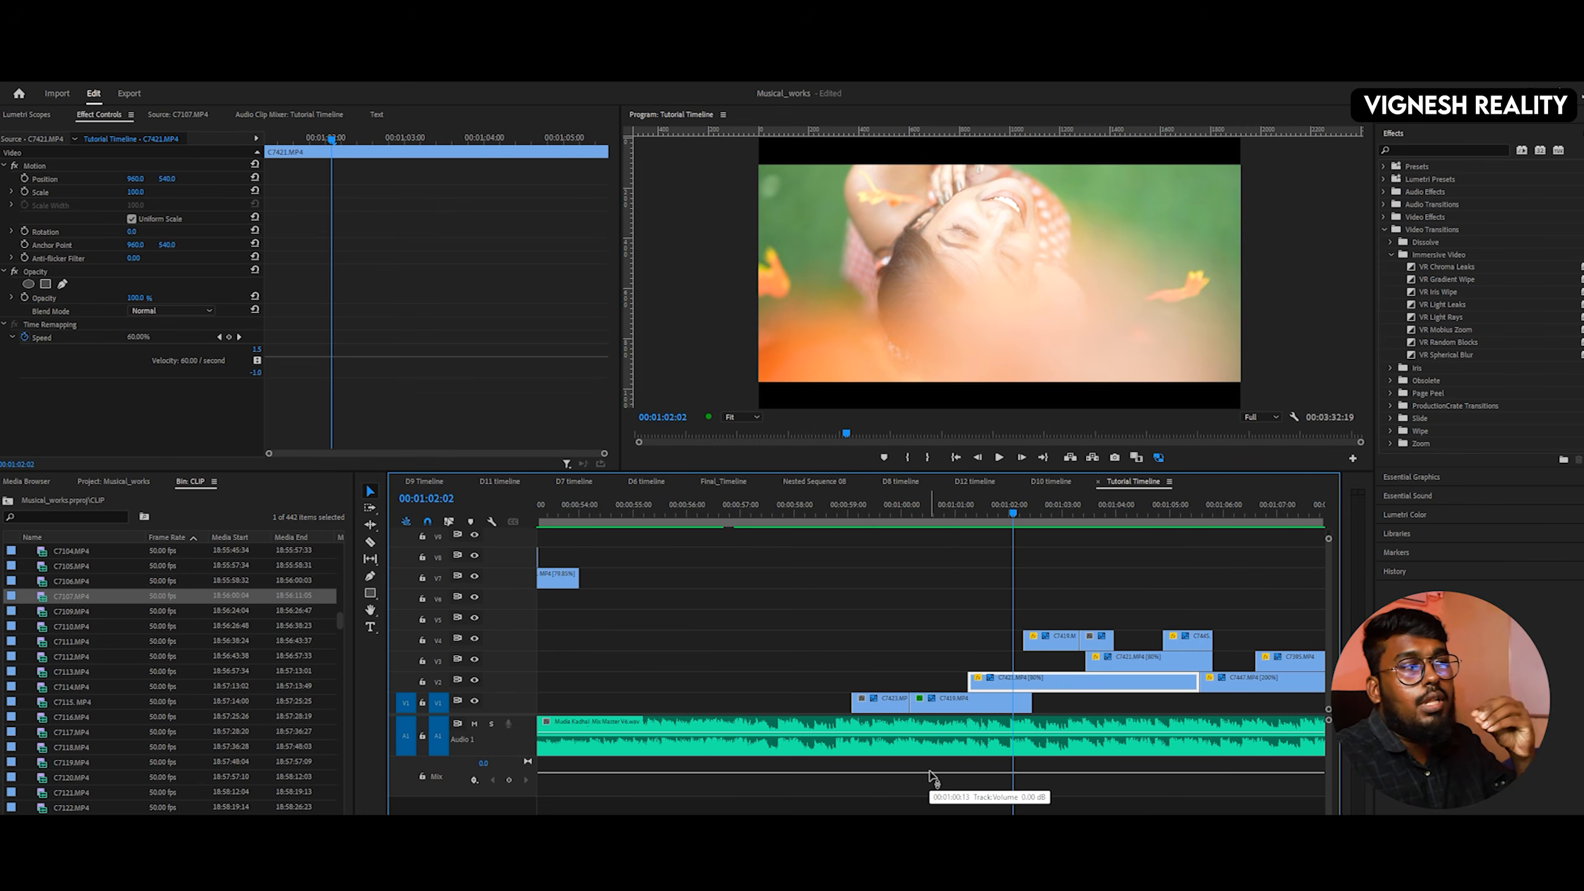
{"action": "key", "text": "space"}
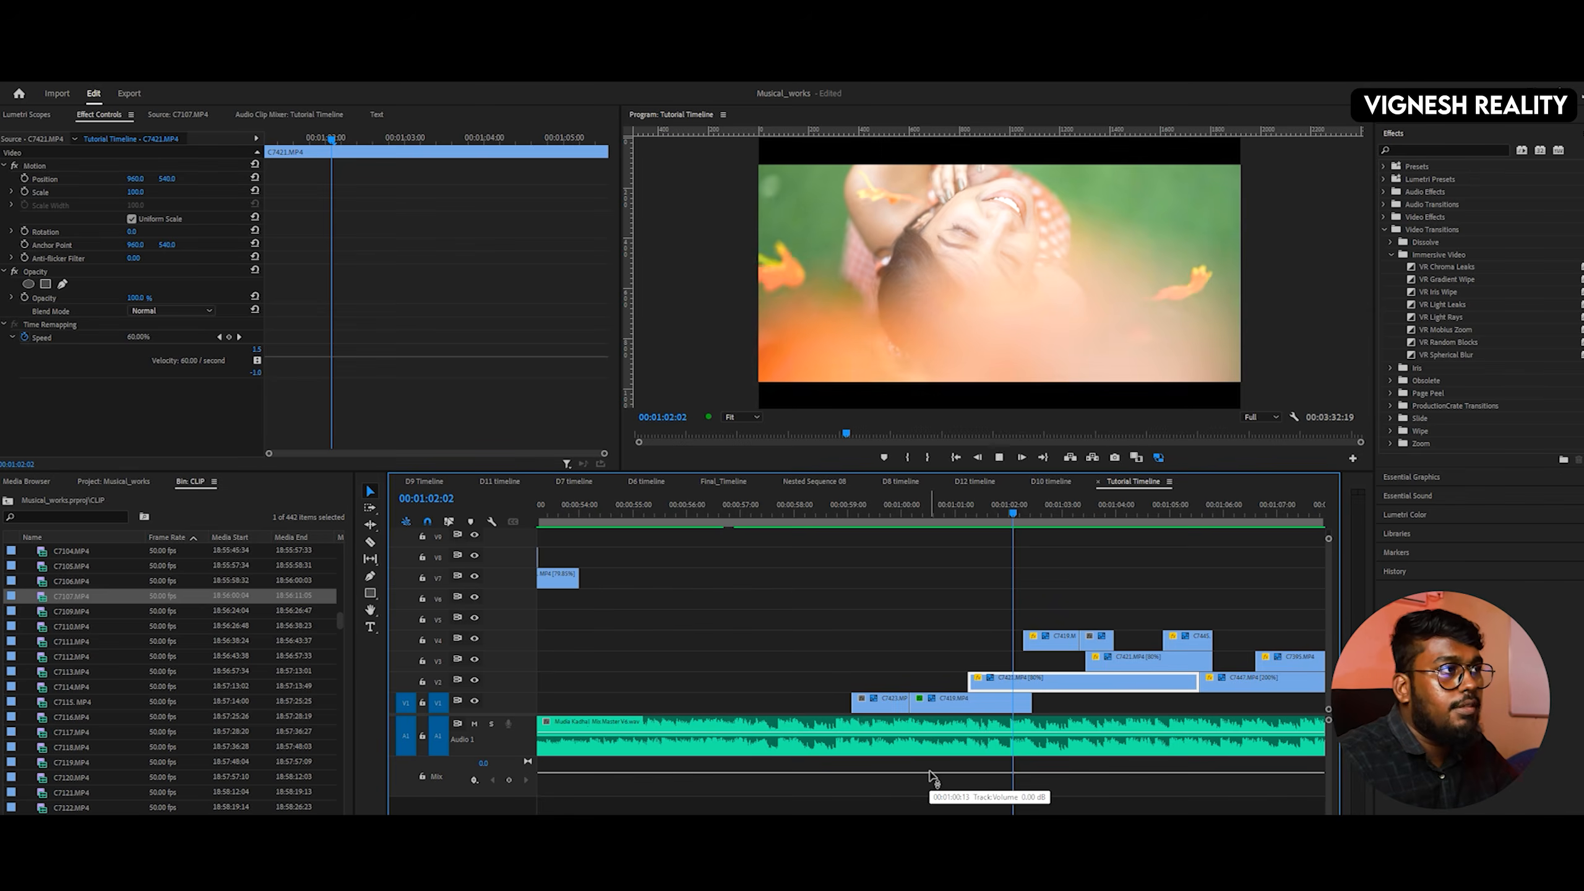
{"action": "left_click", "coordinate": [974, 518]}
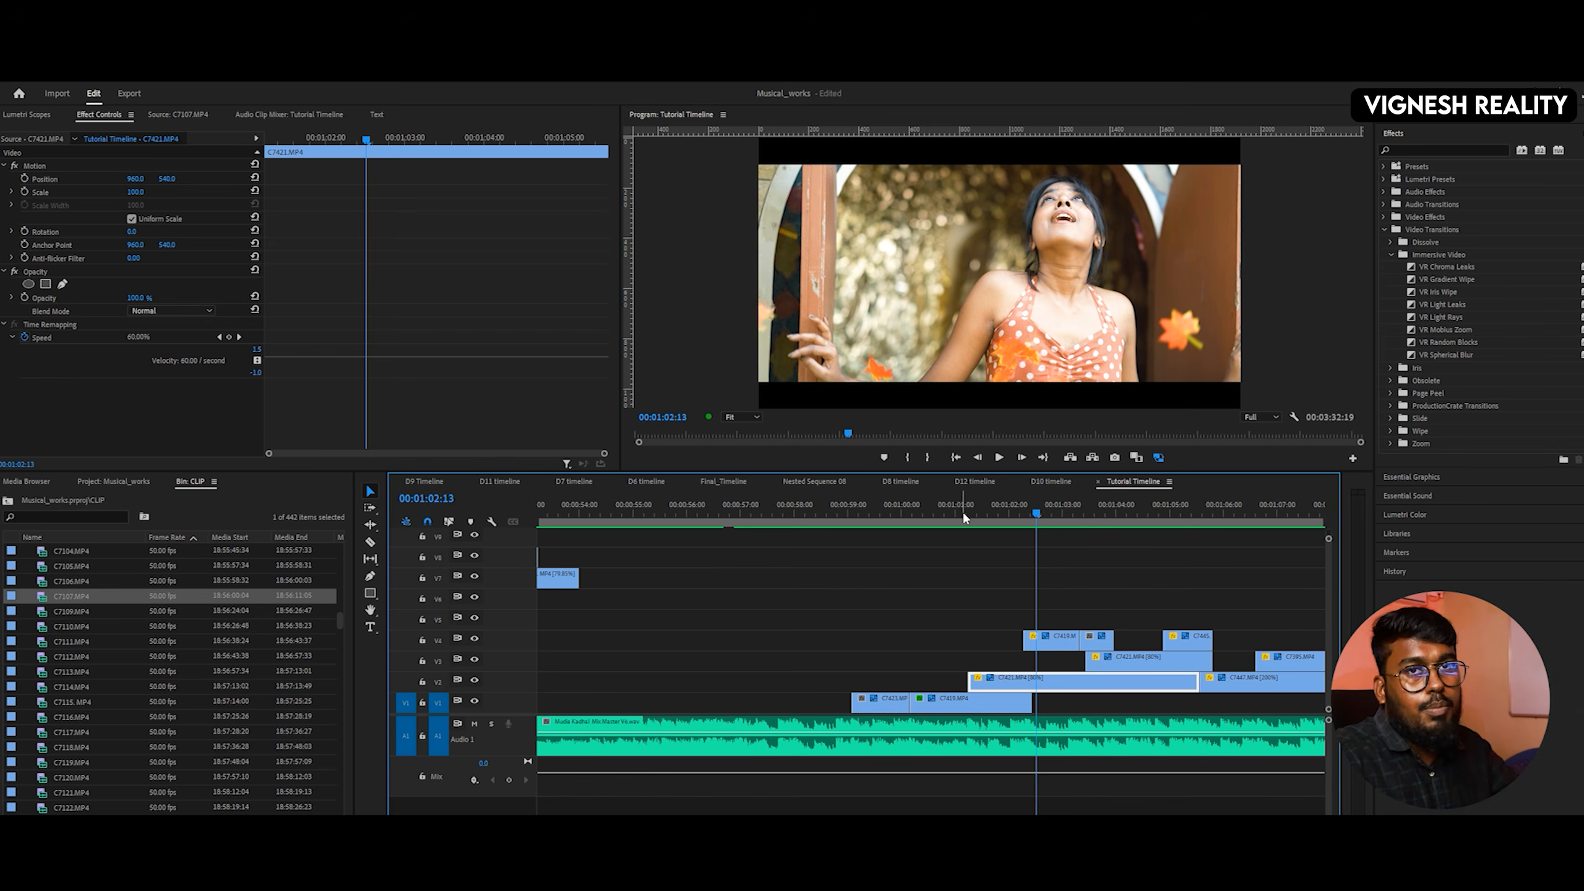
{"action": "key", "text": "space"}
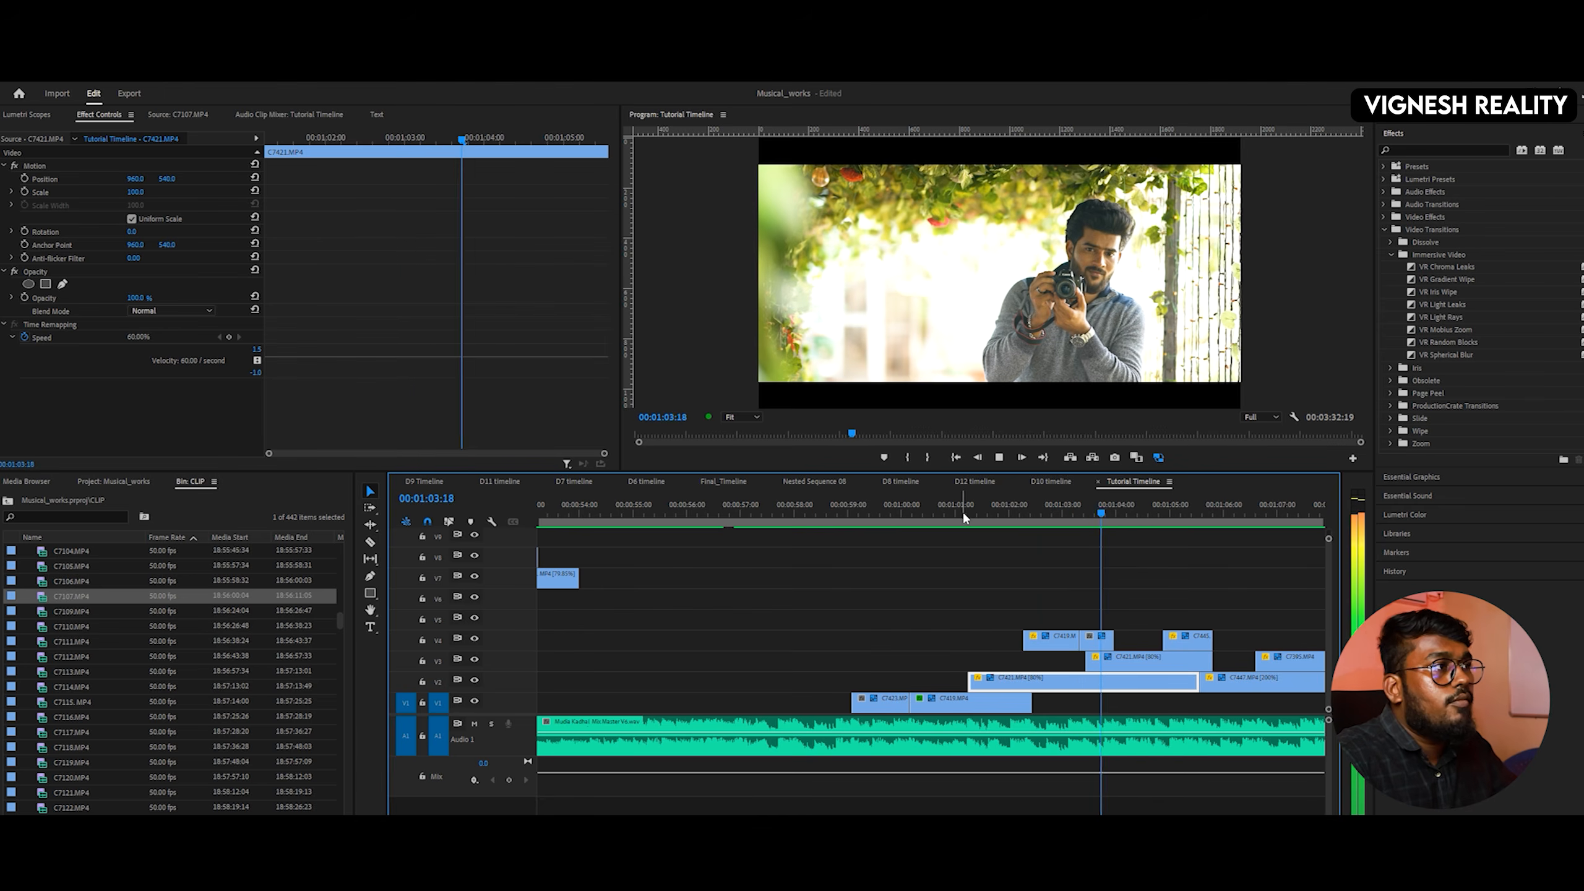
{"action": "key", "text": "space"}
- Replay the cut from the woman at the door to the photographer shot twice, stopping at 00:01:03:17
{"action": "left_click", "coordinate": [1046, 515]}
{"action": "key", "text": "space"}
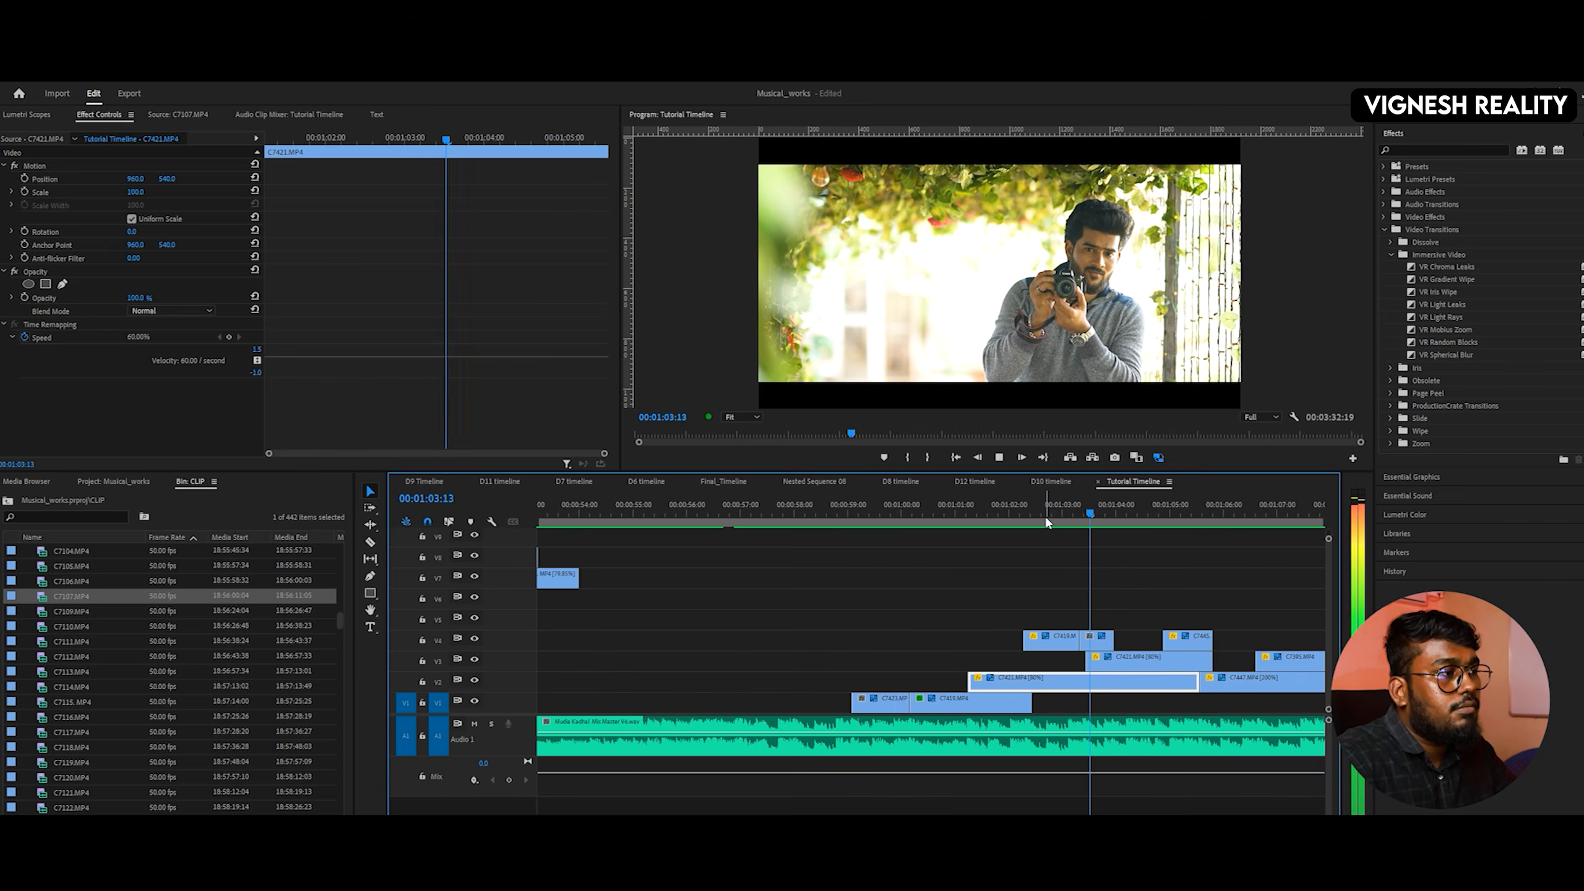
{"action": "key", "text": "space"}
{"action": "left_click_drag", "start_coordinate": [1074, 515], "coordinate": [1063, 516]}
{"action": "left_click", "coordinate": [1047, 515]}
{"action": "key", "text": "space"}
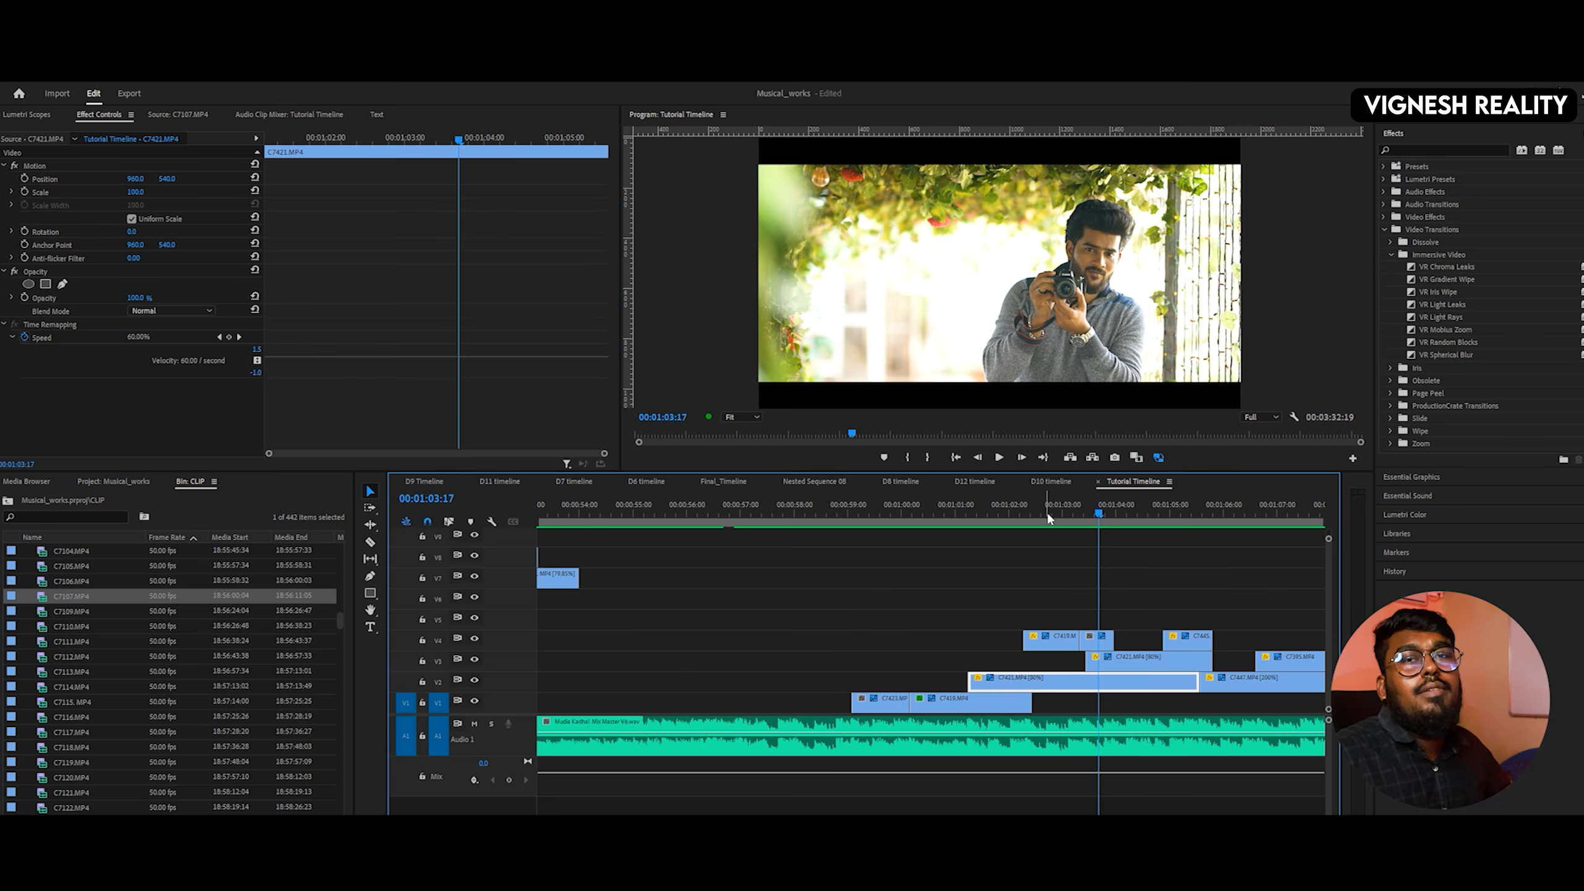
- Play the second overhead shot from 00:01:03:24 and select its C7421.MP4 clip on Video 3 for review, returning to 00:01:04:04
{"action": "mouse_move", "coordinate": [1085, 515]}
{"action": "left_mouse_down"}
{"action": "mouse_move", "coordinate": [1054, 523]}
{"action": "mouse_move", "coordinate": [1127, 513]}
{"action": "mouse_move", "coordinate": [1114, 515]}
{"action": "left_mouse_up"}
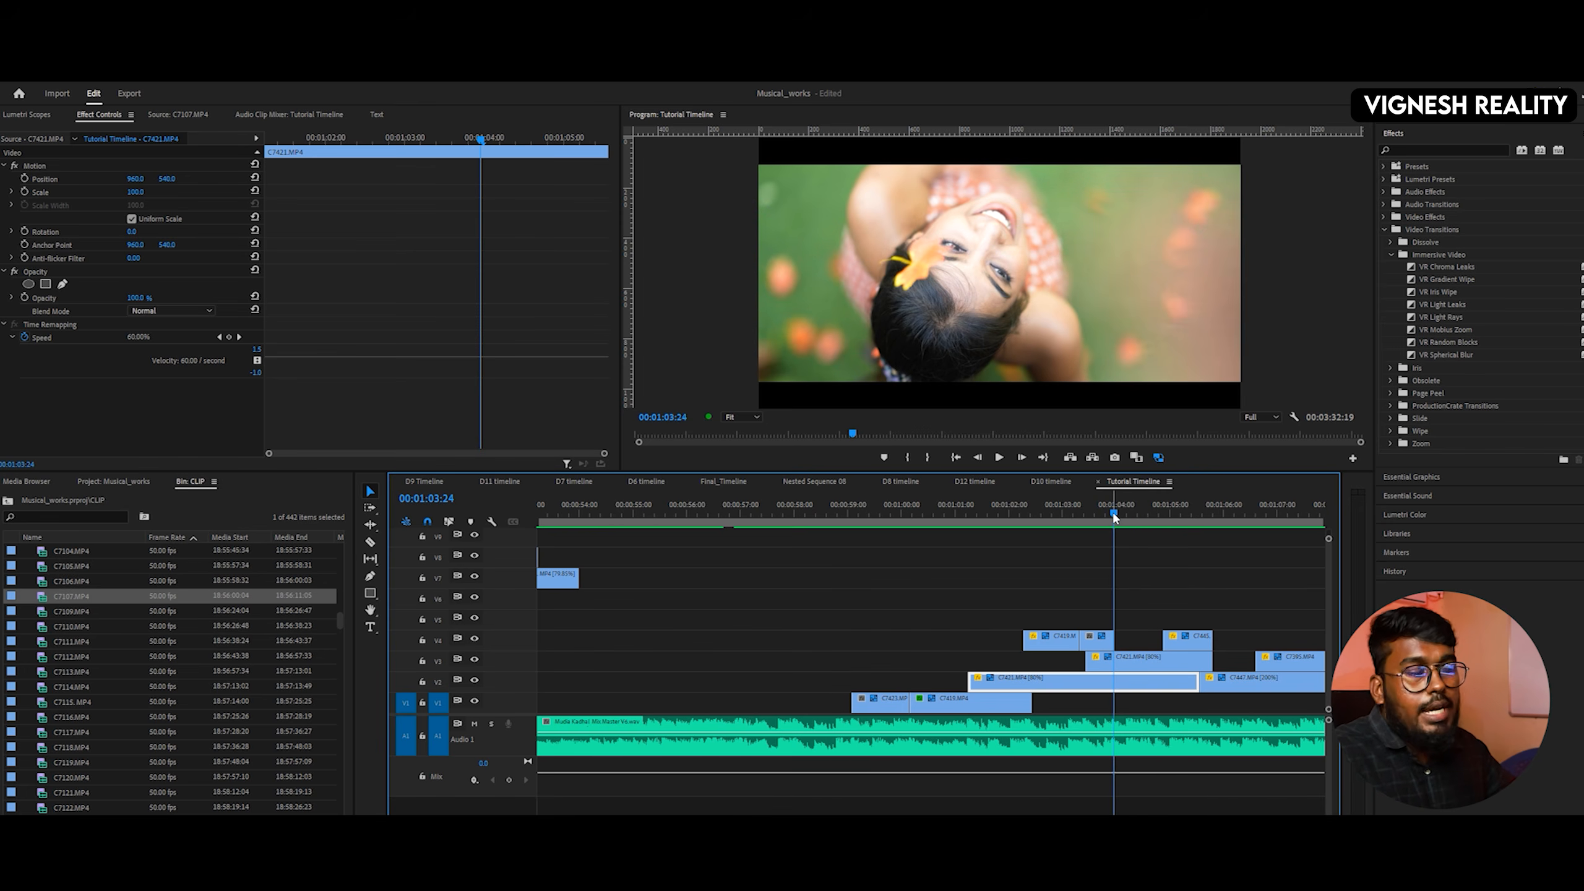
{"action": "key", "text": "space"}
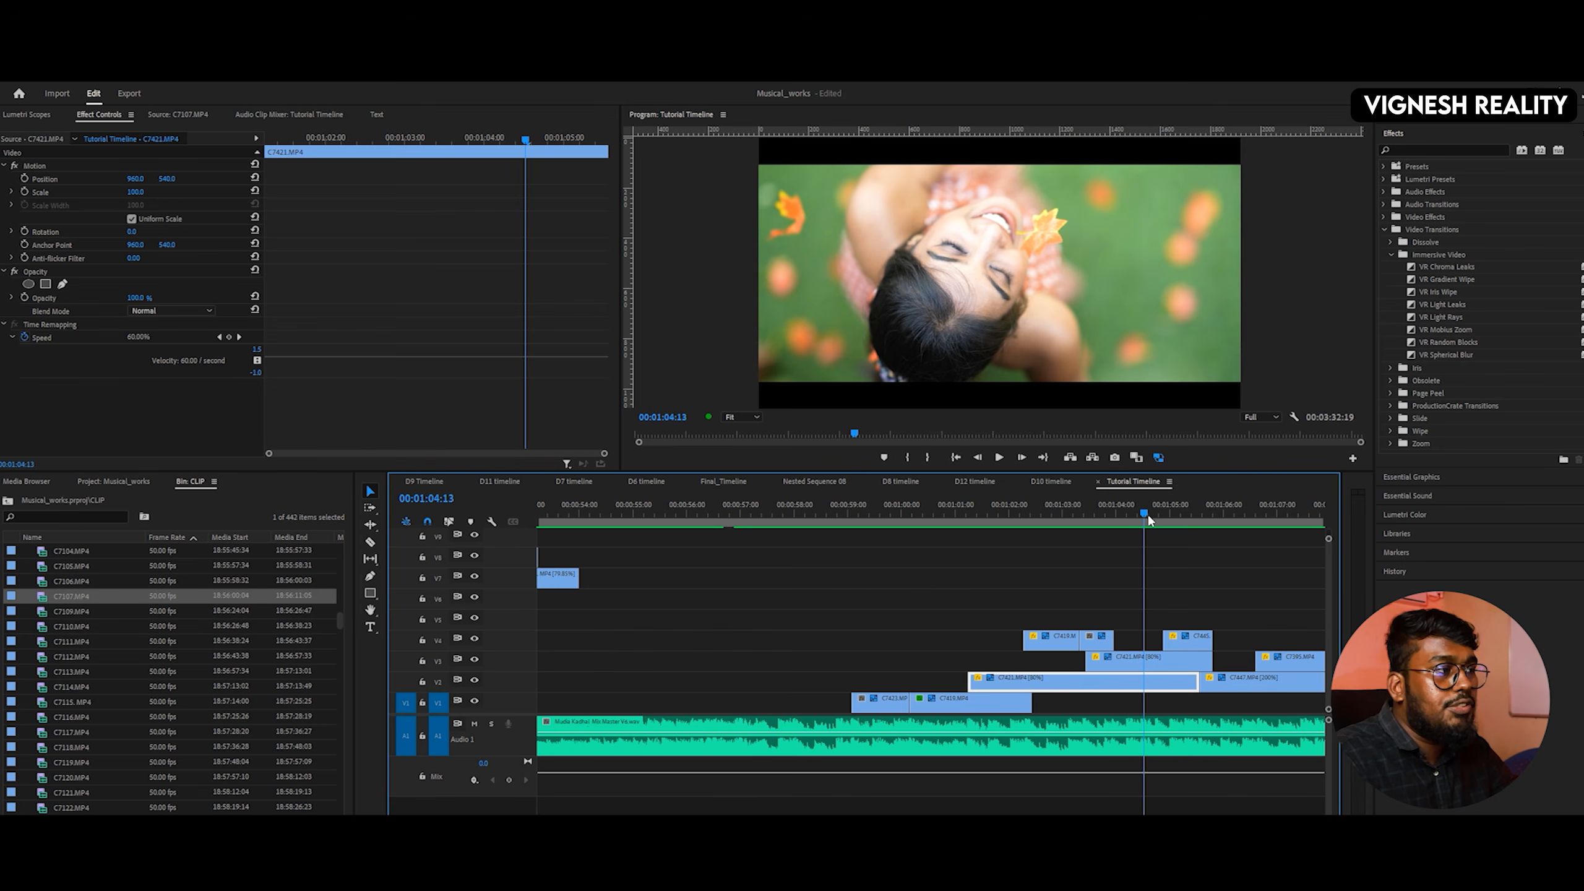
{"action": "left_click", "coordinate": [1133, 668]}
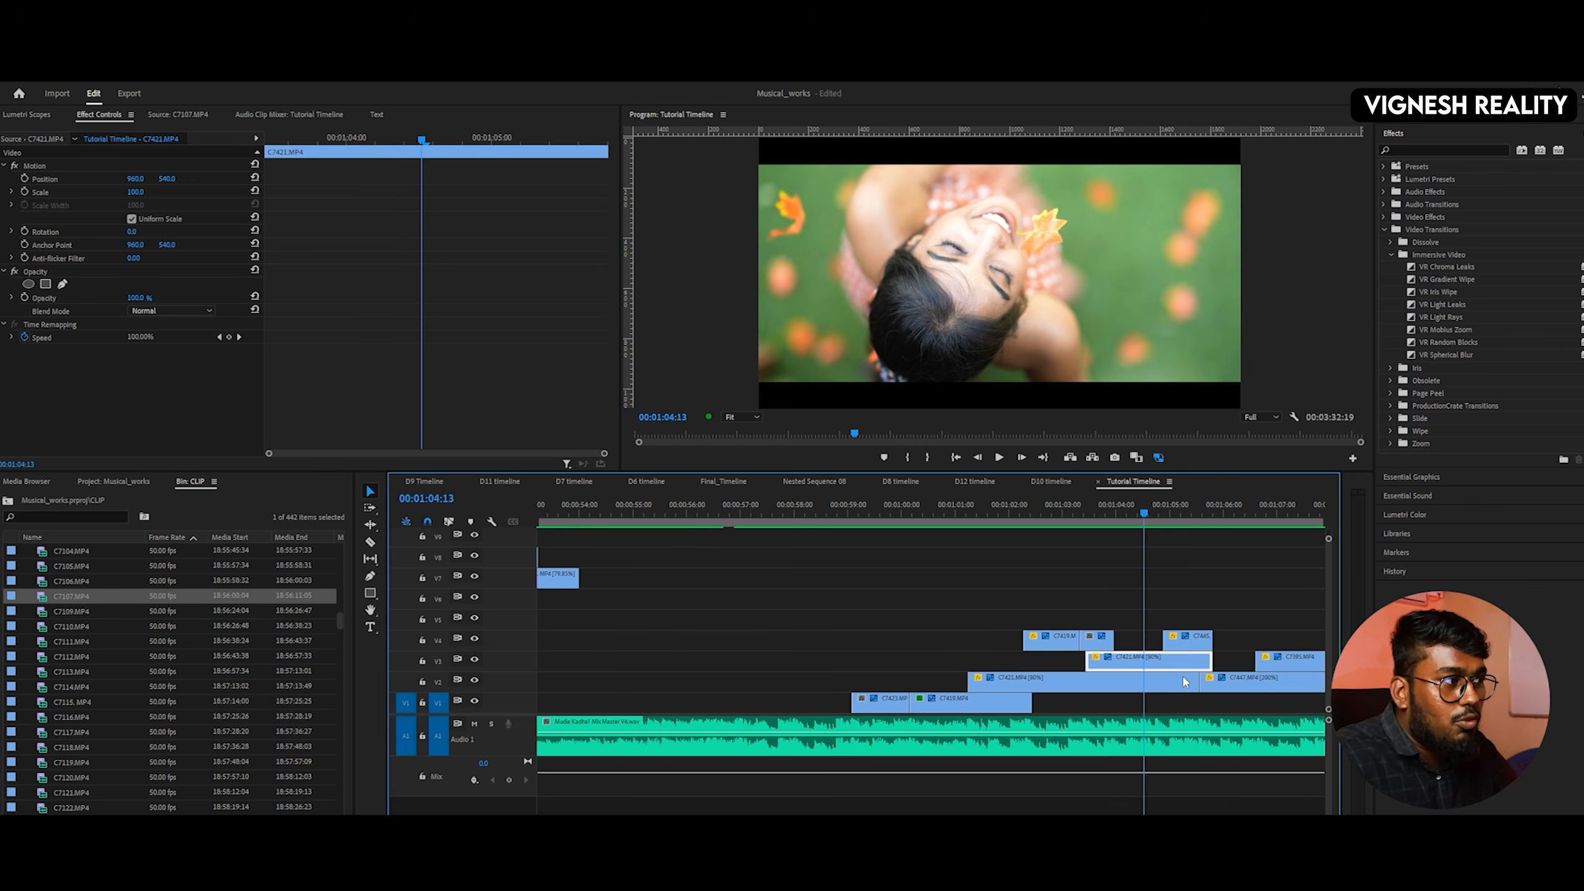
{"action": "left_click", "coordinate": [1124, 513]}
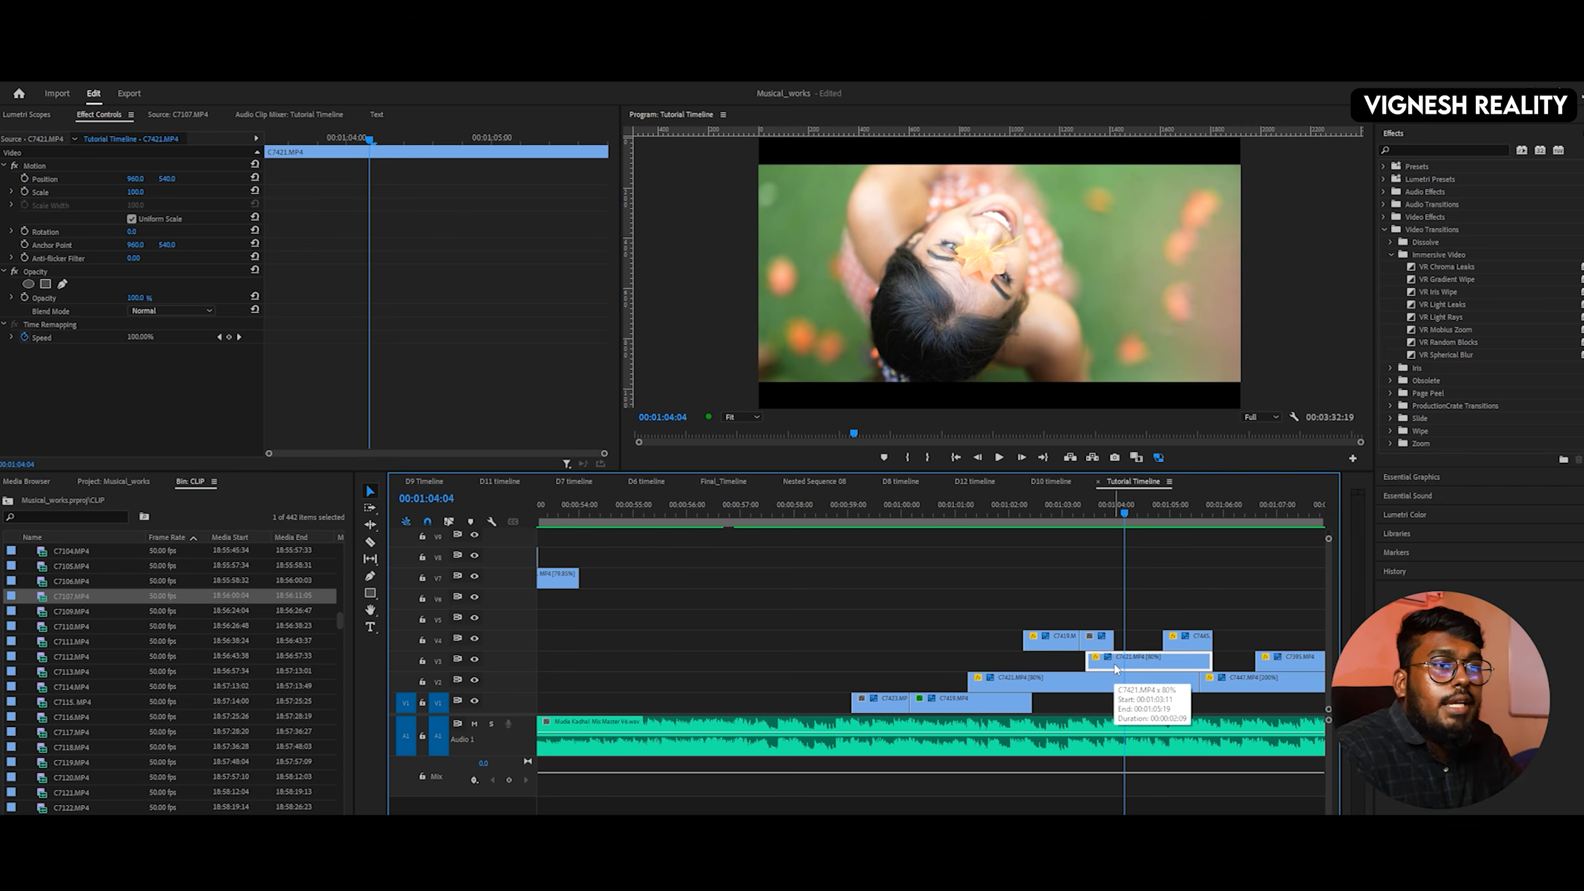
- Show the Musical_works project items, play into the guitar shot at 00:01:05:11, and replay from 00:01:04:18 to the couple shot at 00:01:06:02
{"action": "left_click", "coordinate": [113, 481]}
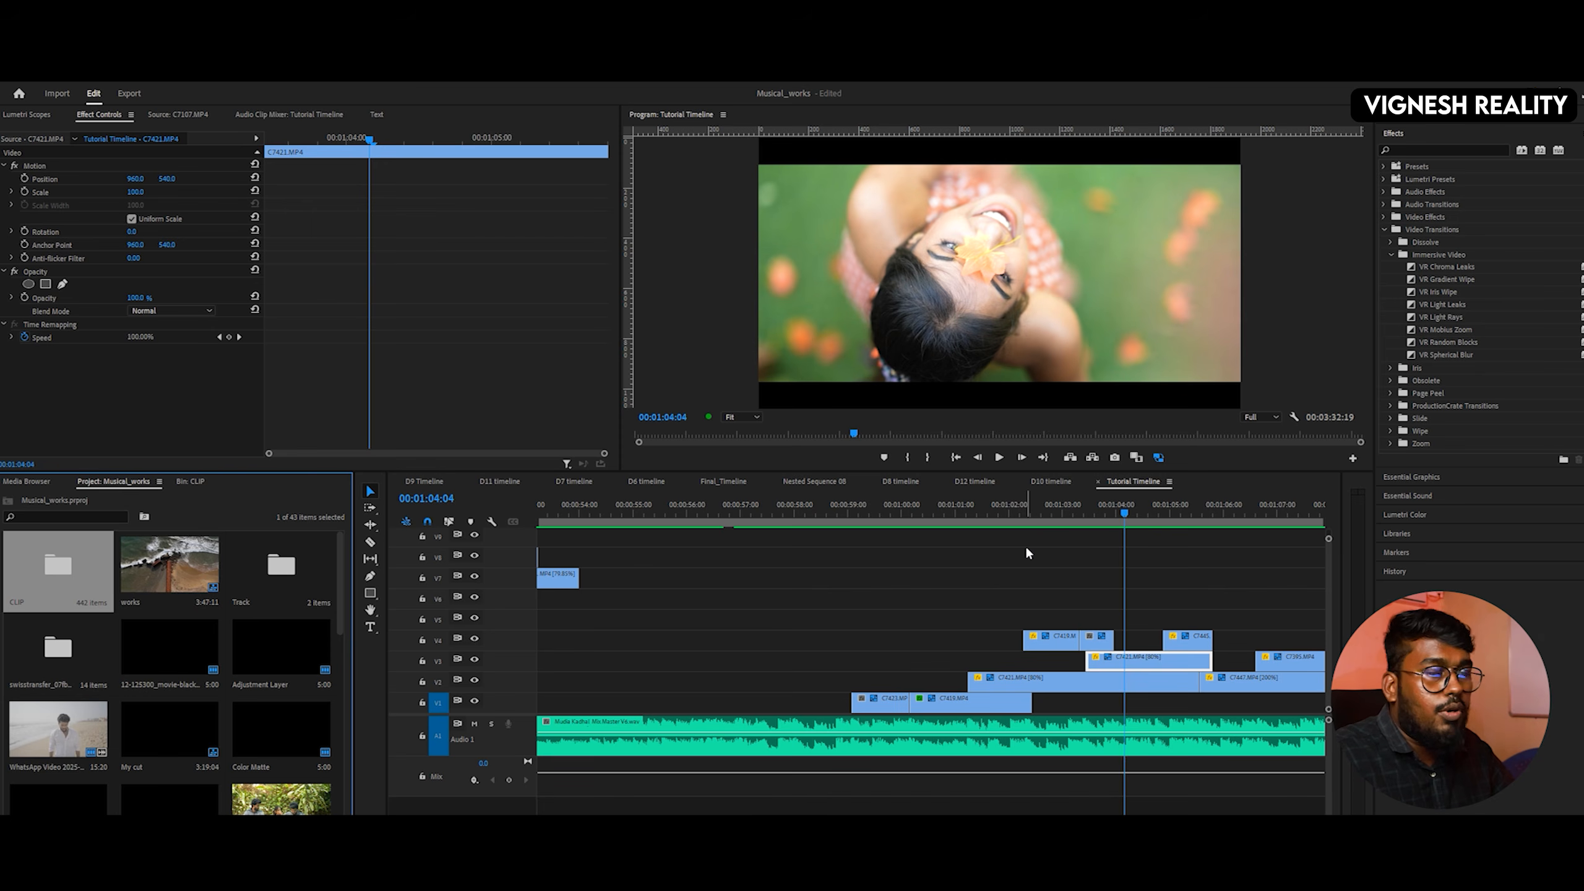
{"action": "key", "text": "space"}
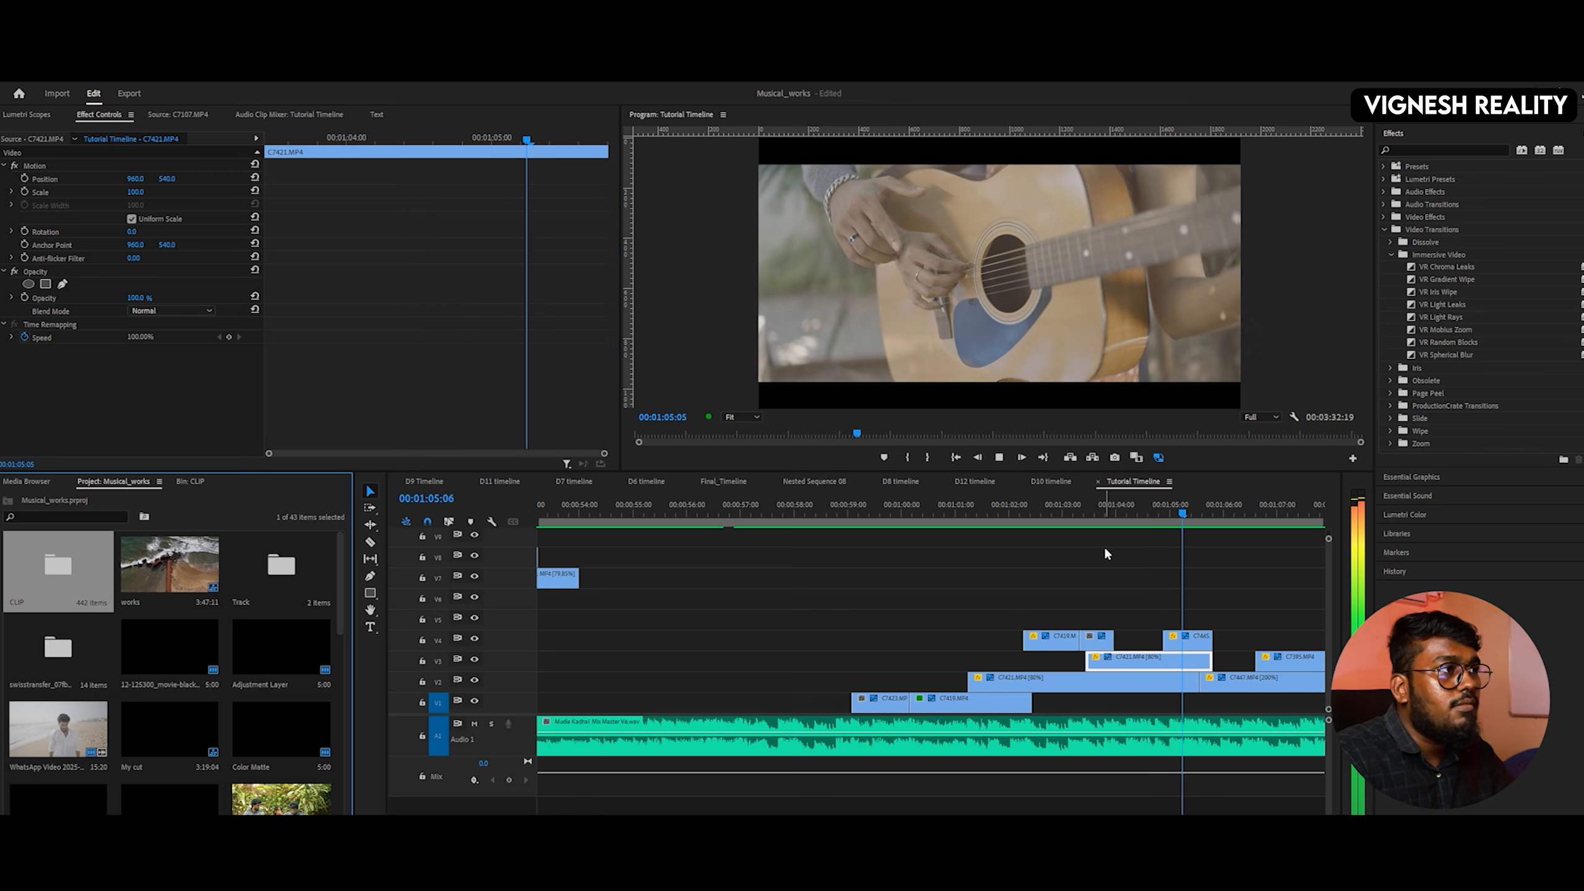
{"action": "key", "text": "space"}
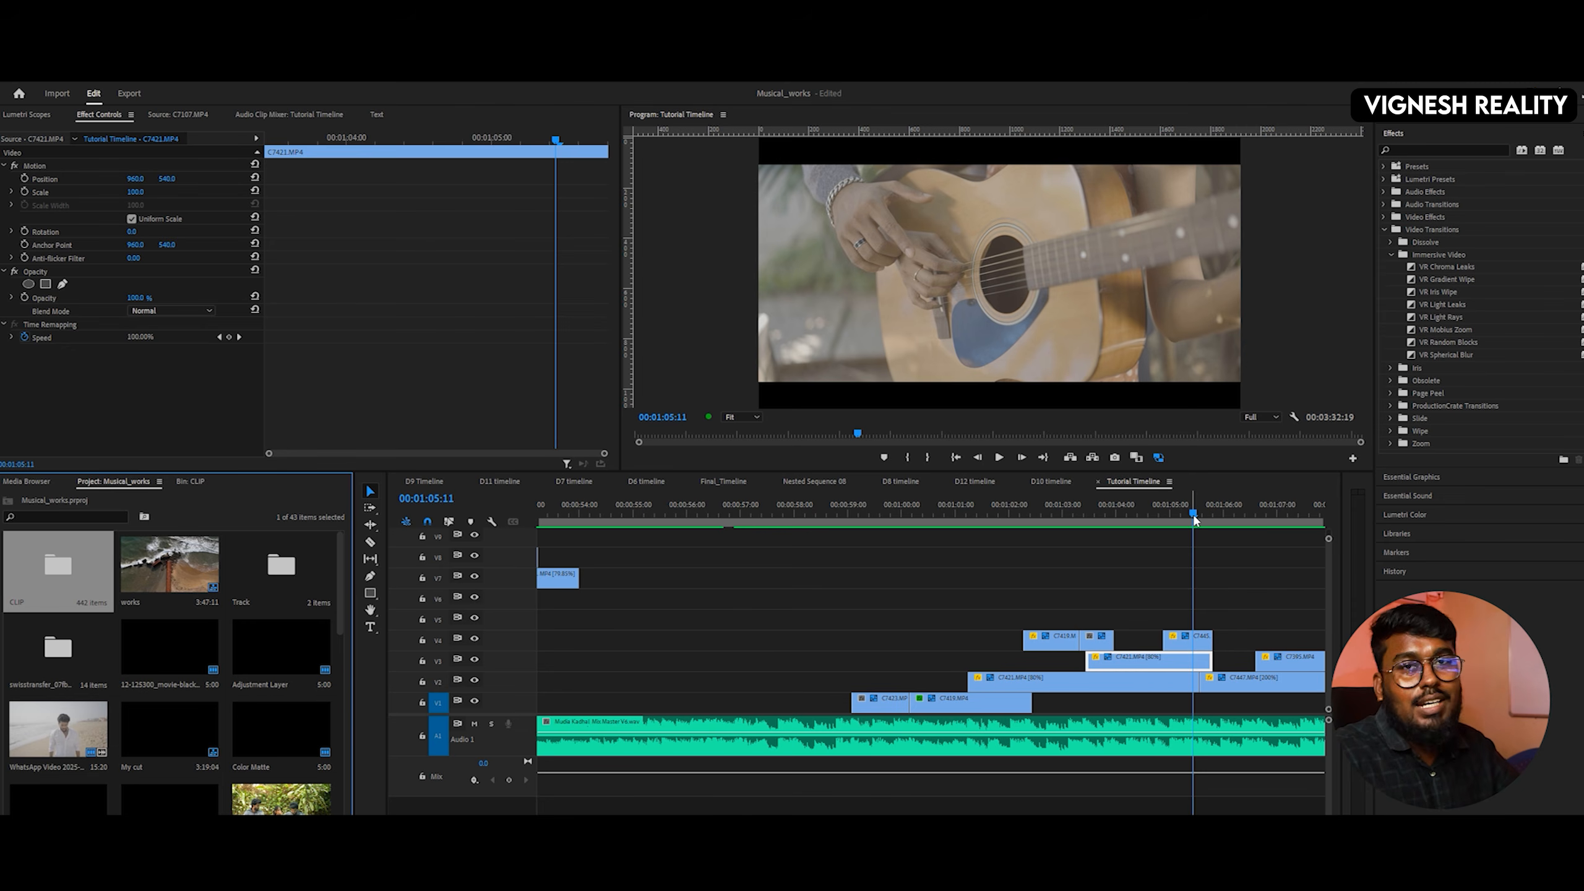
{"action": "left_click", "coordinate": [1154, 514]}
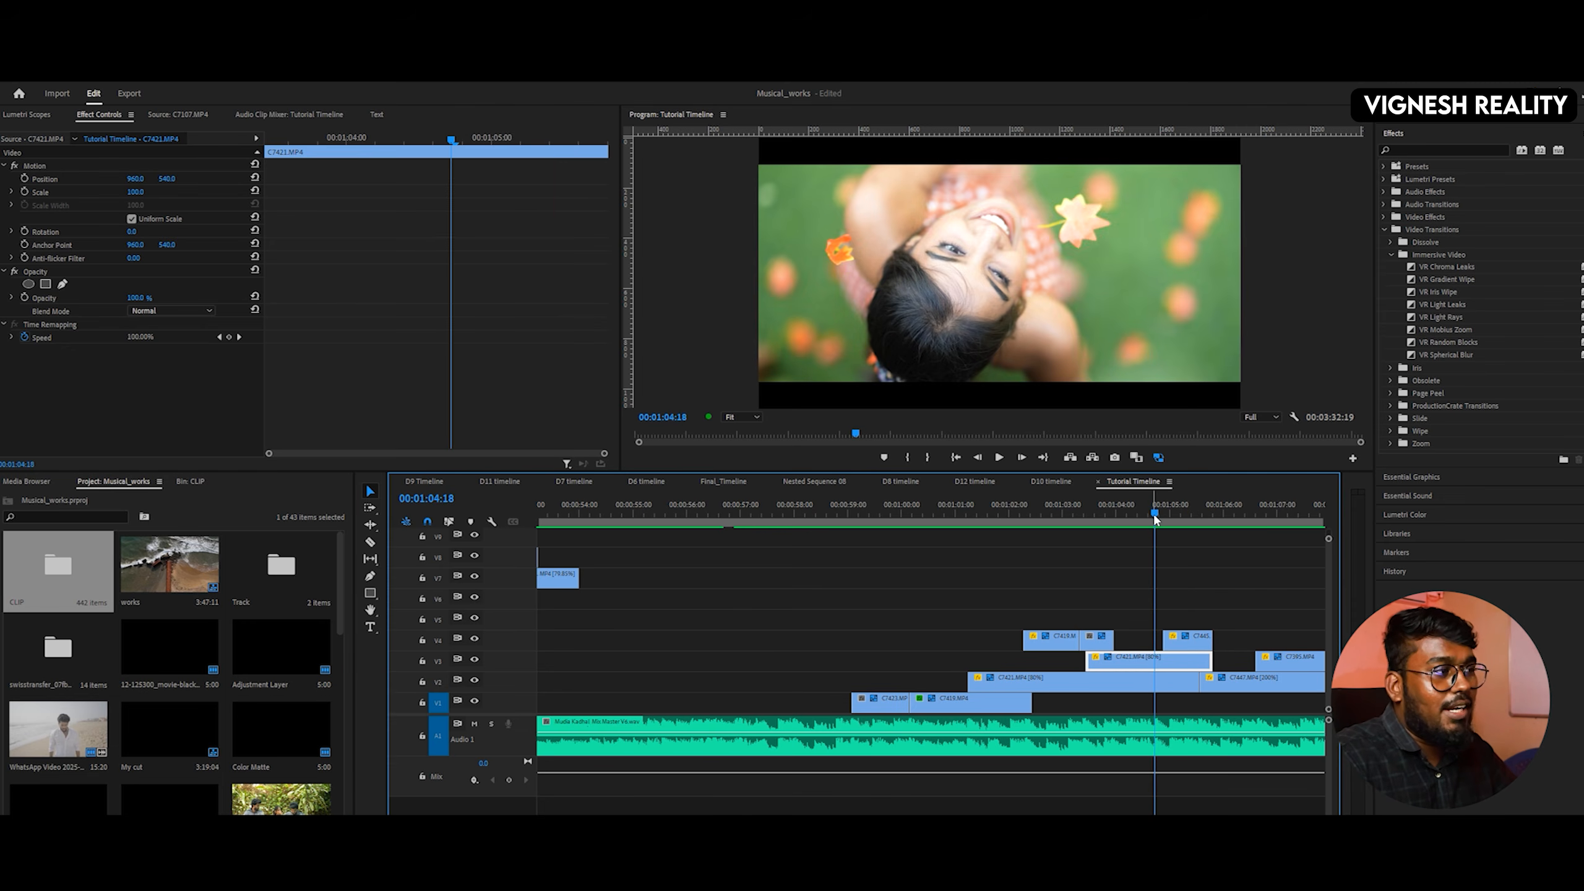
{"action": "key", "text": "space"}
{"action": "key", "text": "space"}
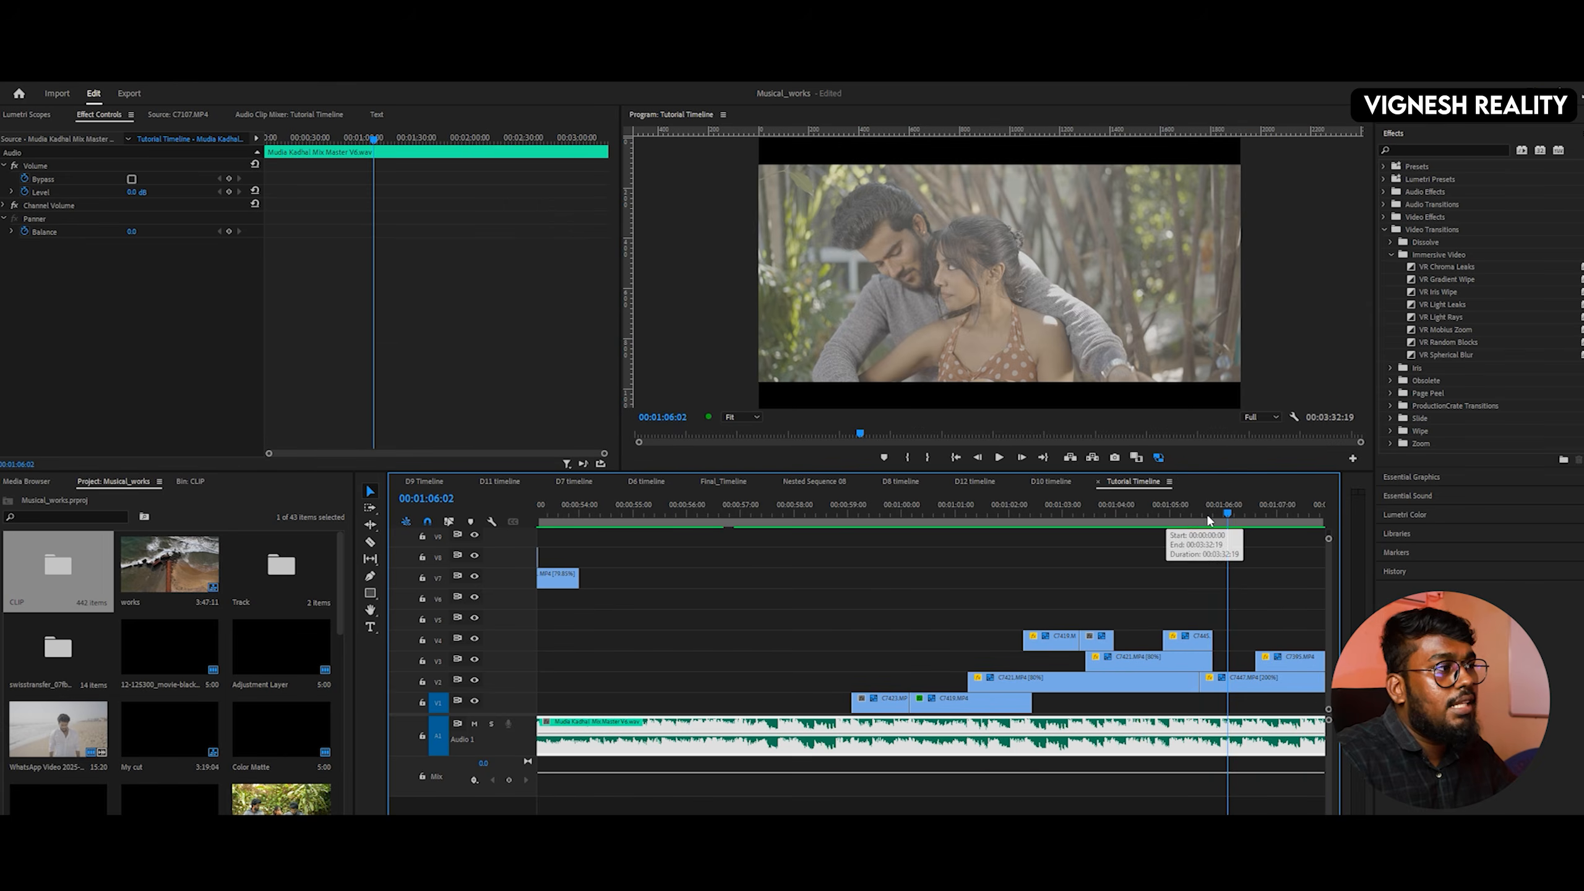
- Examine the guitar clip on Video 4 closely against the music, playing from 00:01:05:12 and moving to 00:01:05:19 near its end
{"action": "left_click", "coordinate": [1197, 516]}
{"action": "key", "text": "equal"}
{"action": "key", "text": "equal"}
{"action": "key", "text": "equal"}
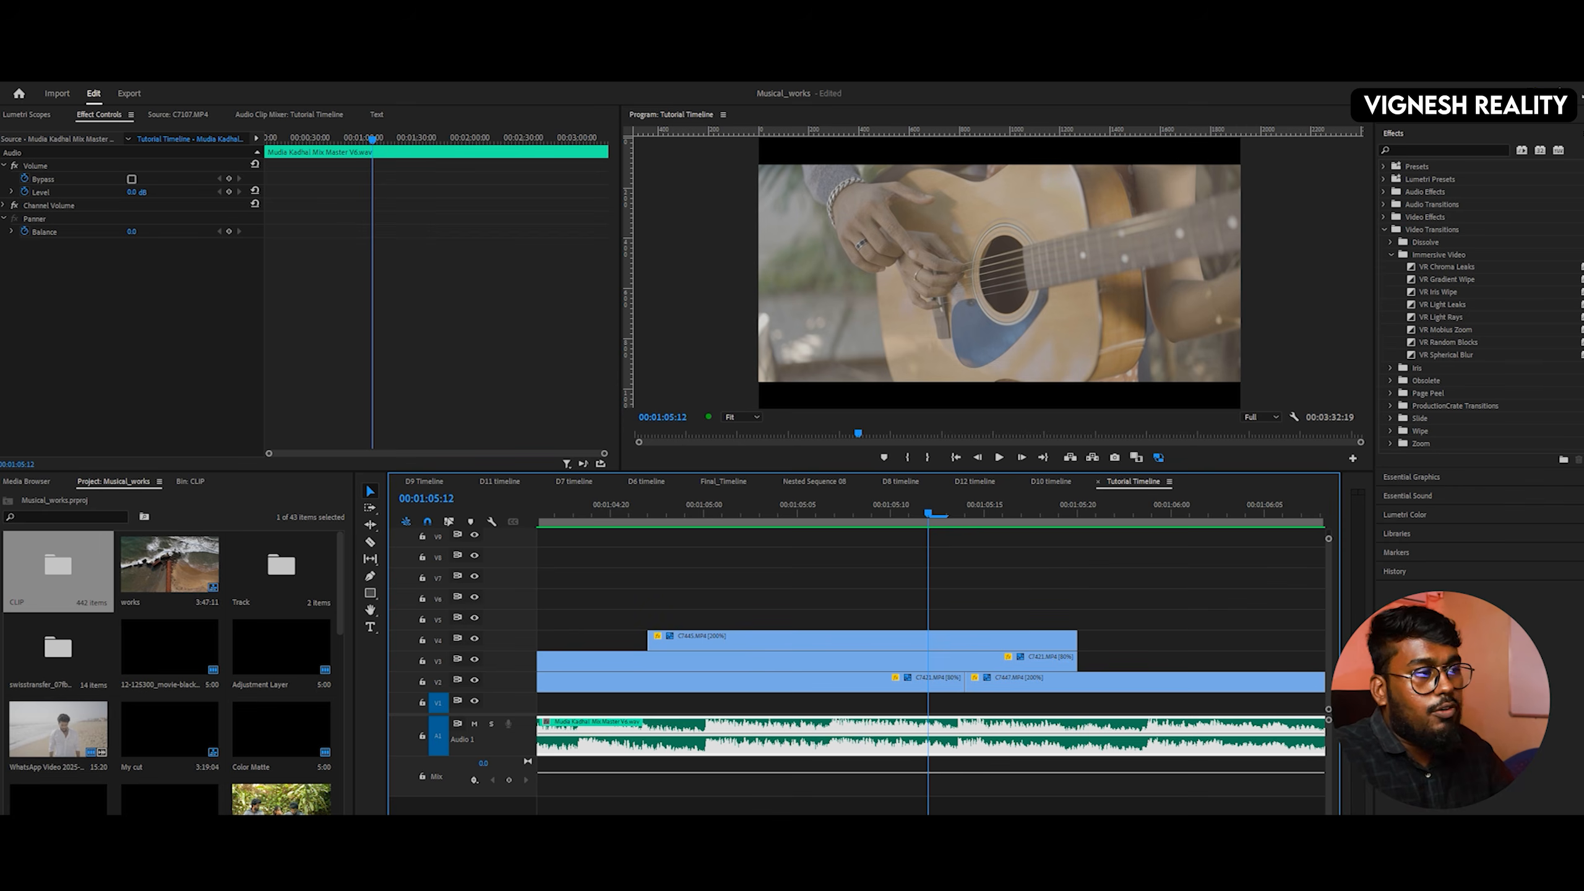
{"action": "key", "text": "space"}
{"action": "key", "text": "space"}
{"action": "left_click_drag", "start_coordinate": [1078, 519], "coordinate": [1057, 494]}
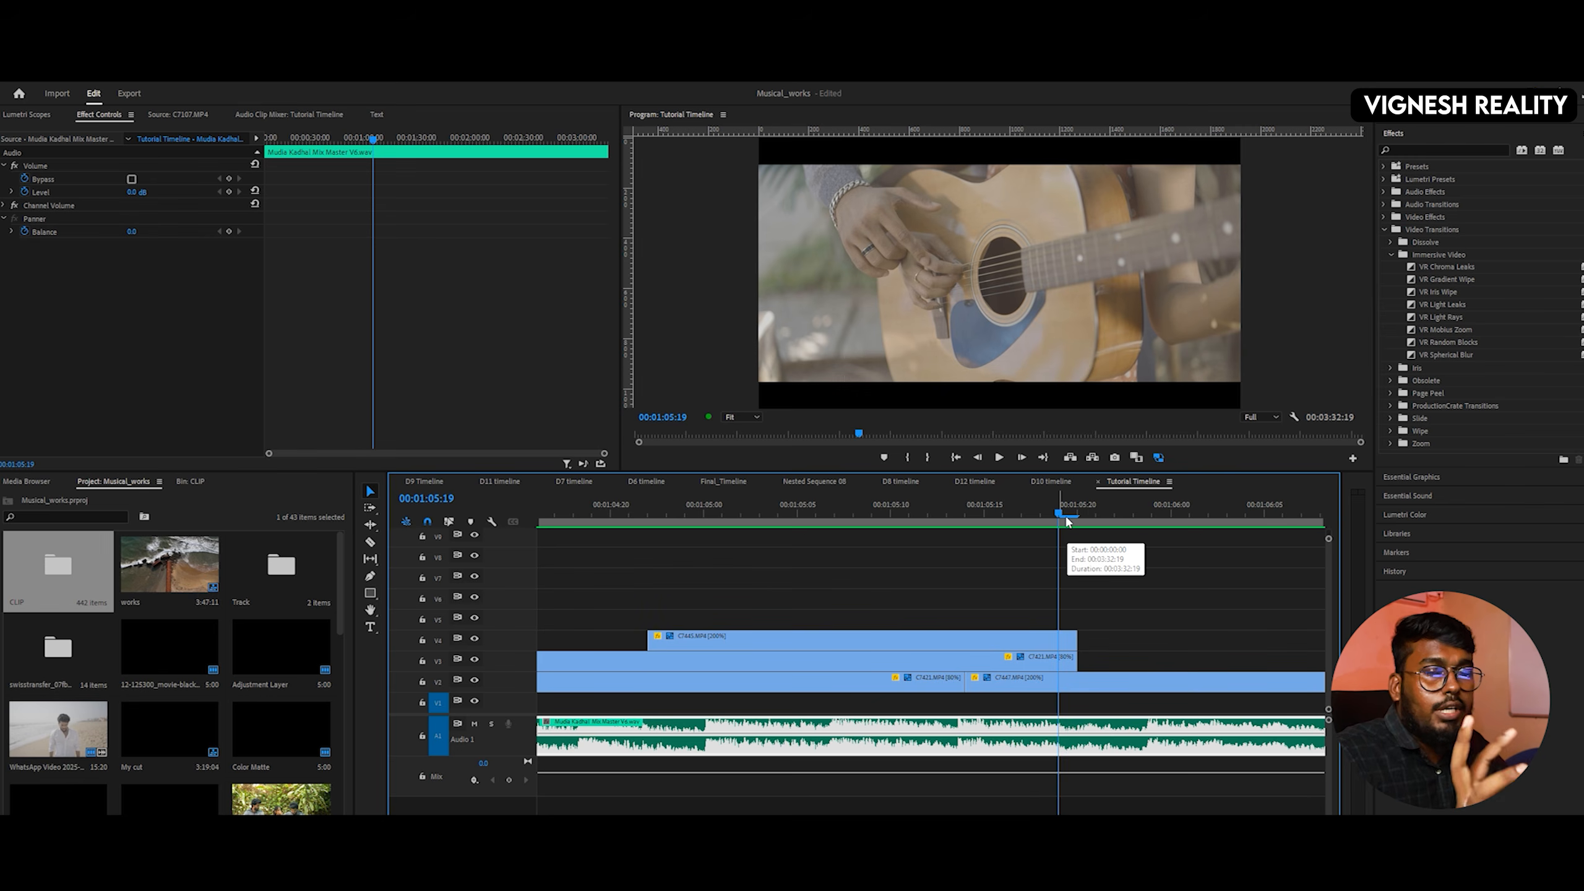
- Play across the cut from the guitar shot to the couple shot and return the playhead to the end of the guitar clip
{"action": "key", "text": "space"}
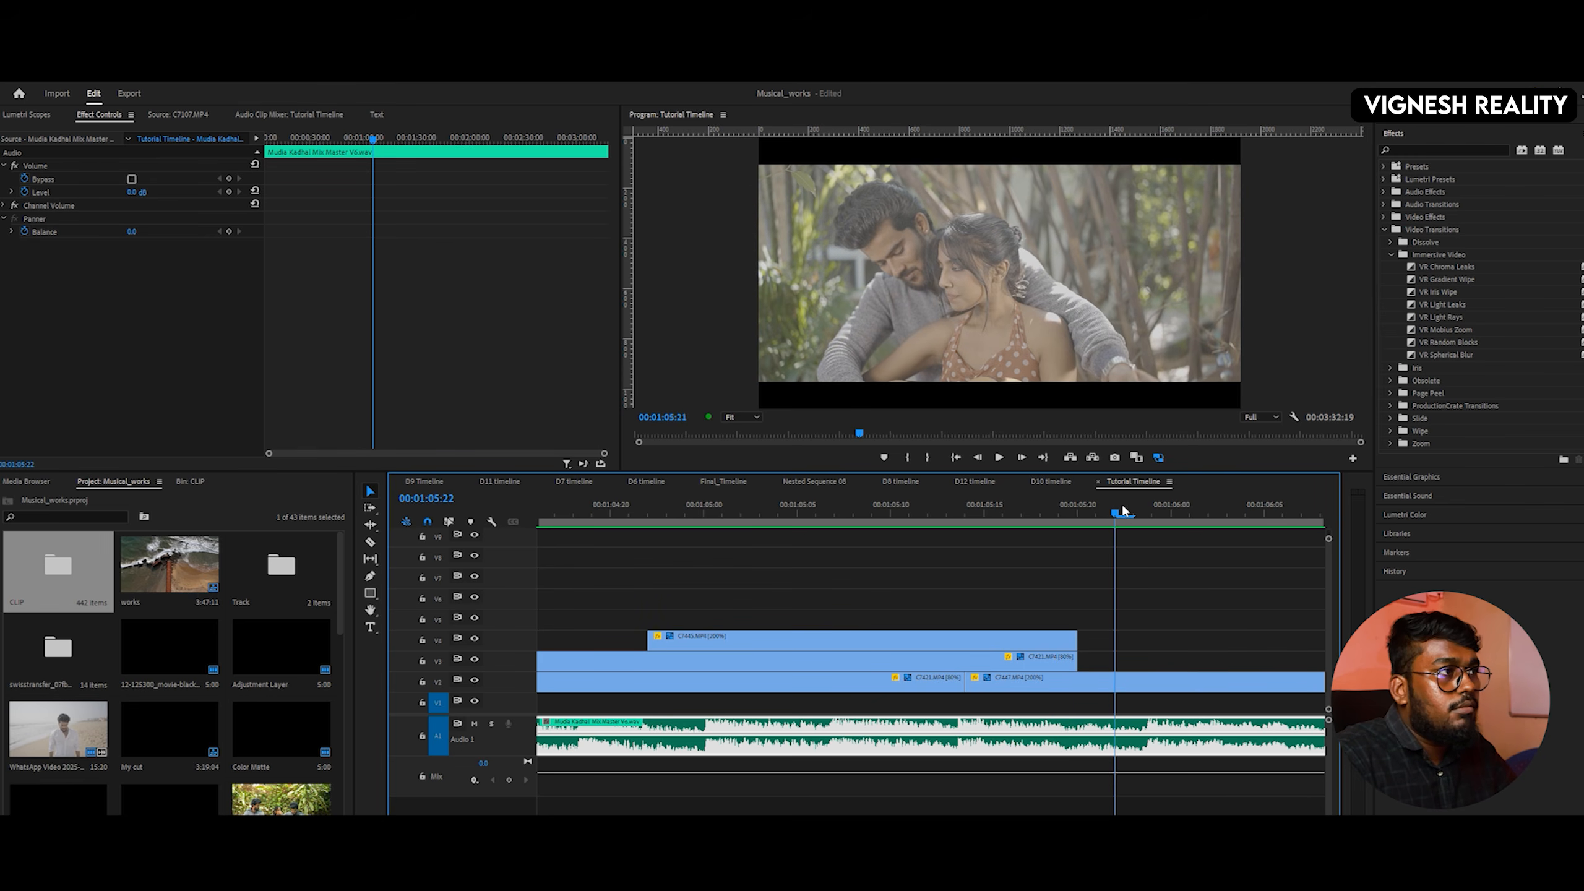
{"action": "key", "text": "minus"}
{"action": "key", "text": "minus"}
{"action": "left_click", "coordinate": [863, 523]}
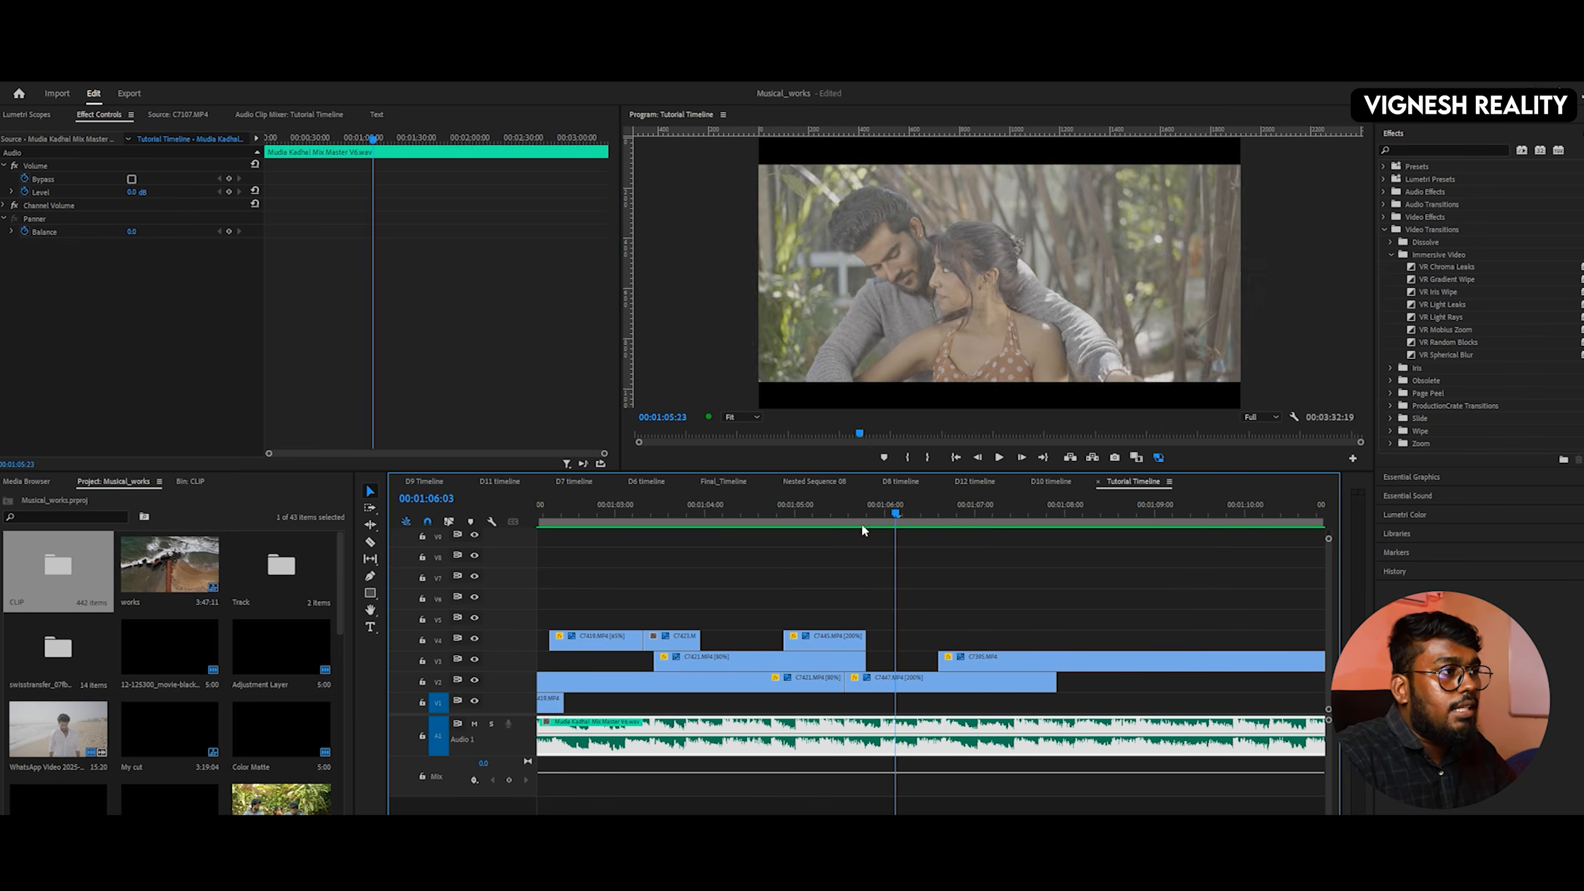
- Play into the garden dance shot, select its C7395.MP4 clip on Video 3, and replay its speed change from the clip's start to 00:01:07:09
{"action": "left_click", "coordinate": [846, 525]}
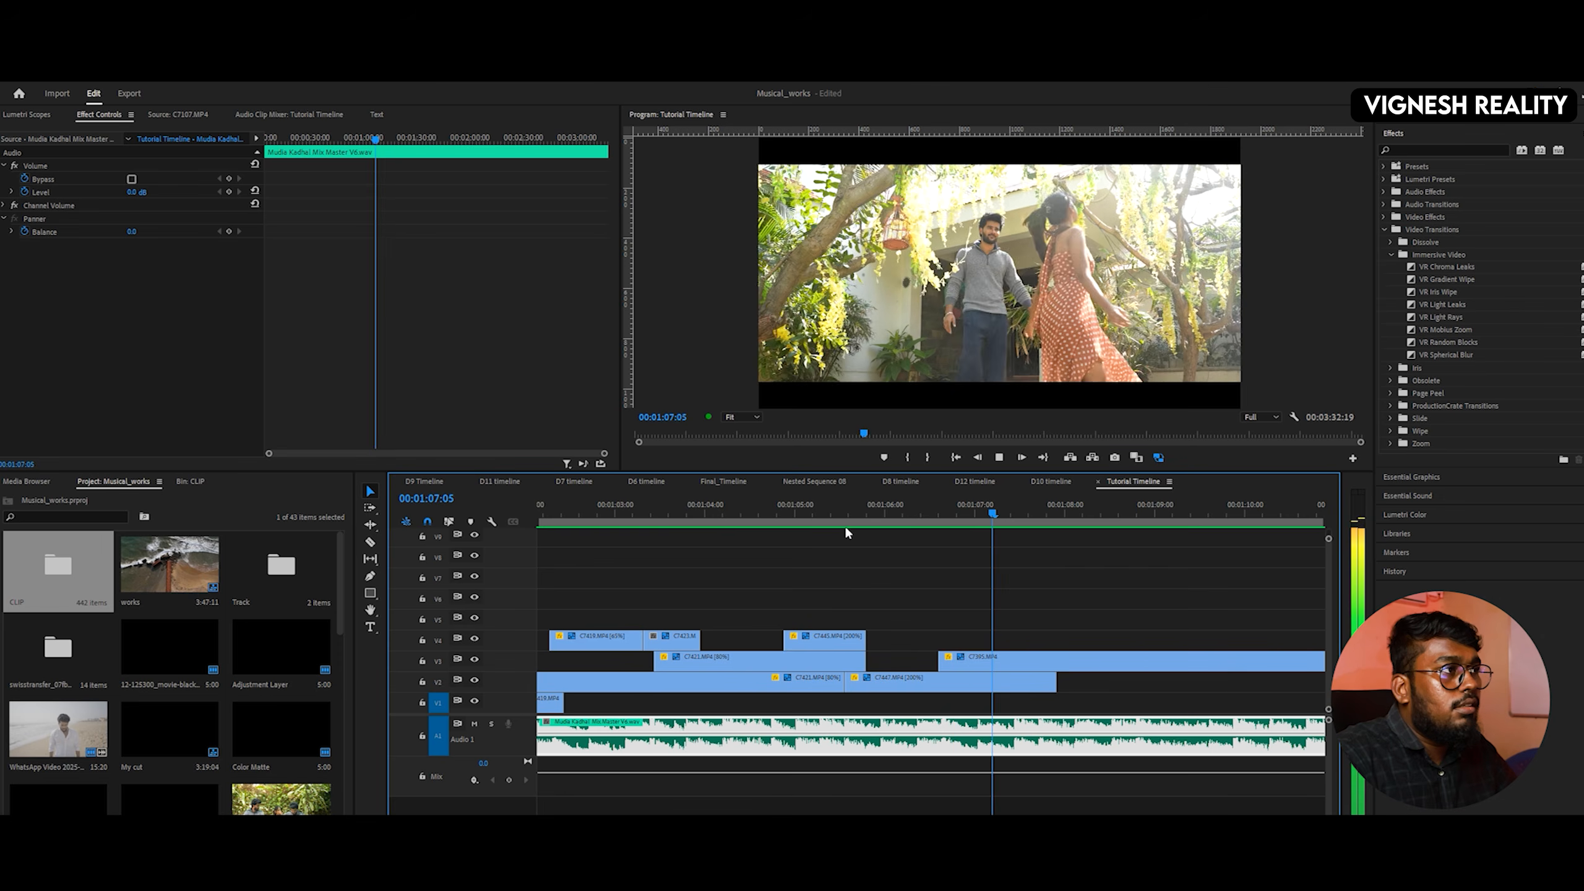
{"action": "key", "text": "space"}
{"action": "left_click", "coordinate": [992, 655]}
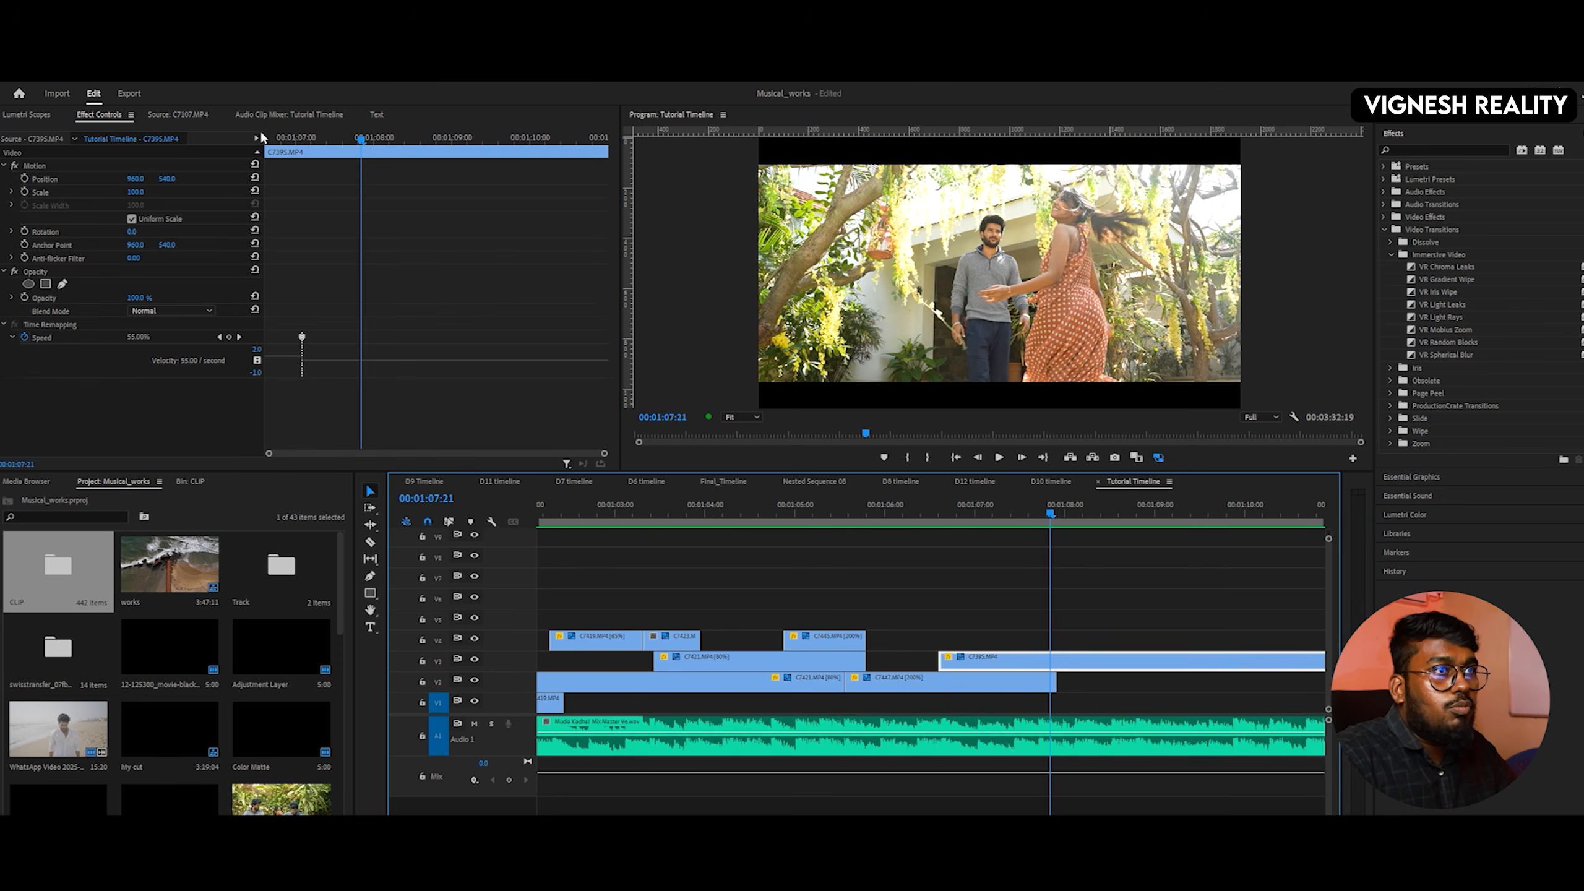
{"action": "left_click", "coordinate": [265, 138]}
{"action": "key", "text": "space"}
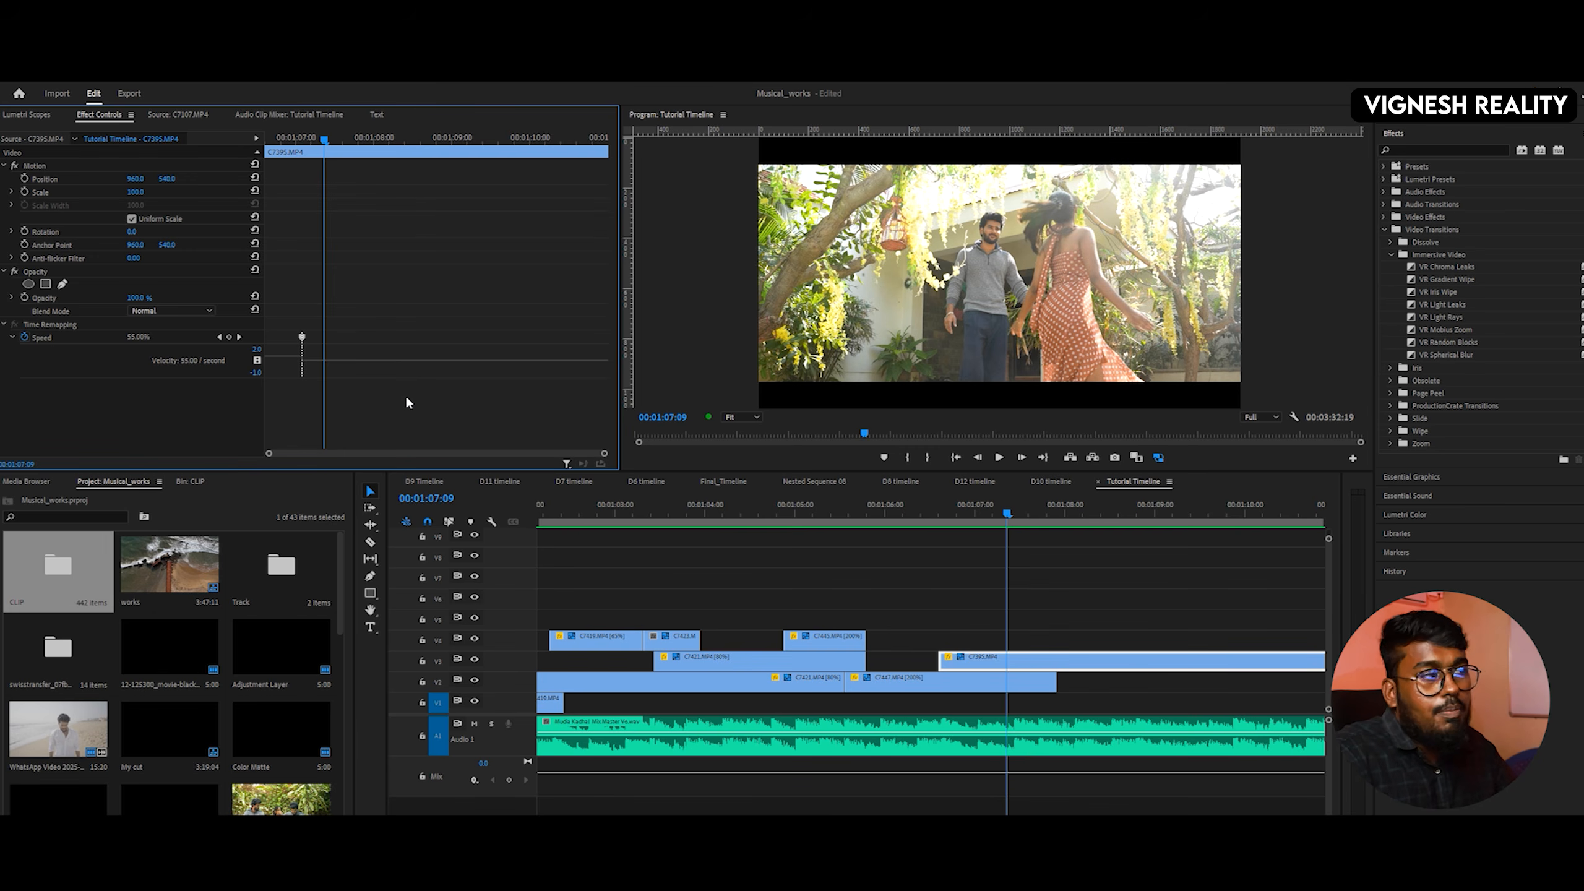
- Play the rest of the dance clip from 00:01:07:09 and stop at its end at 00:01:10:23, showing more of the surrounding timeline
{"action": "key", "text": "space"}
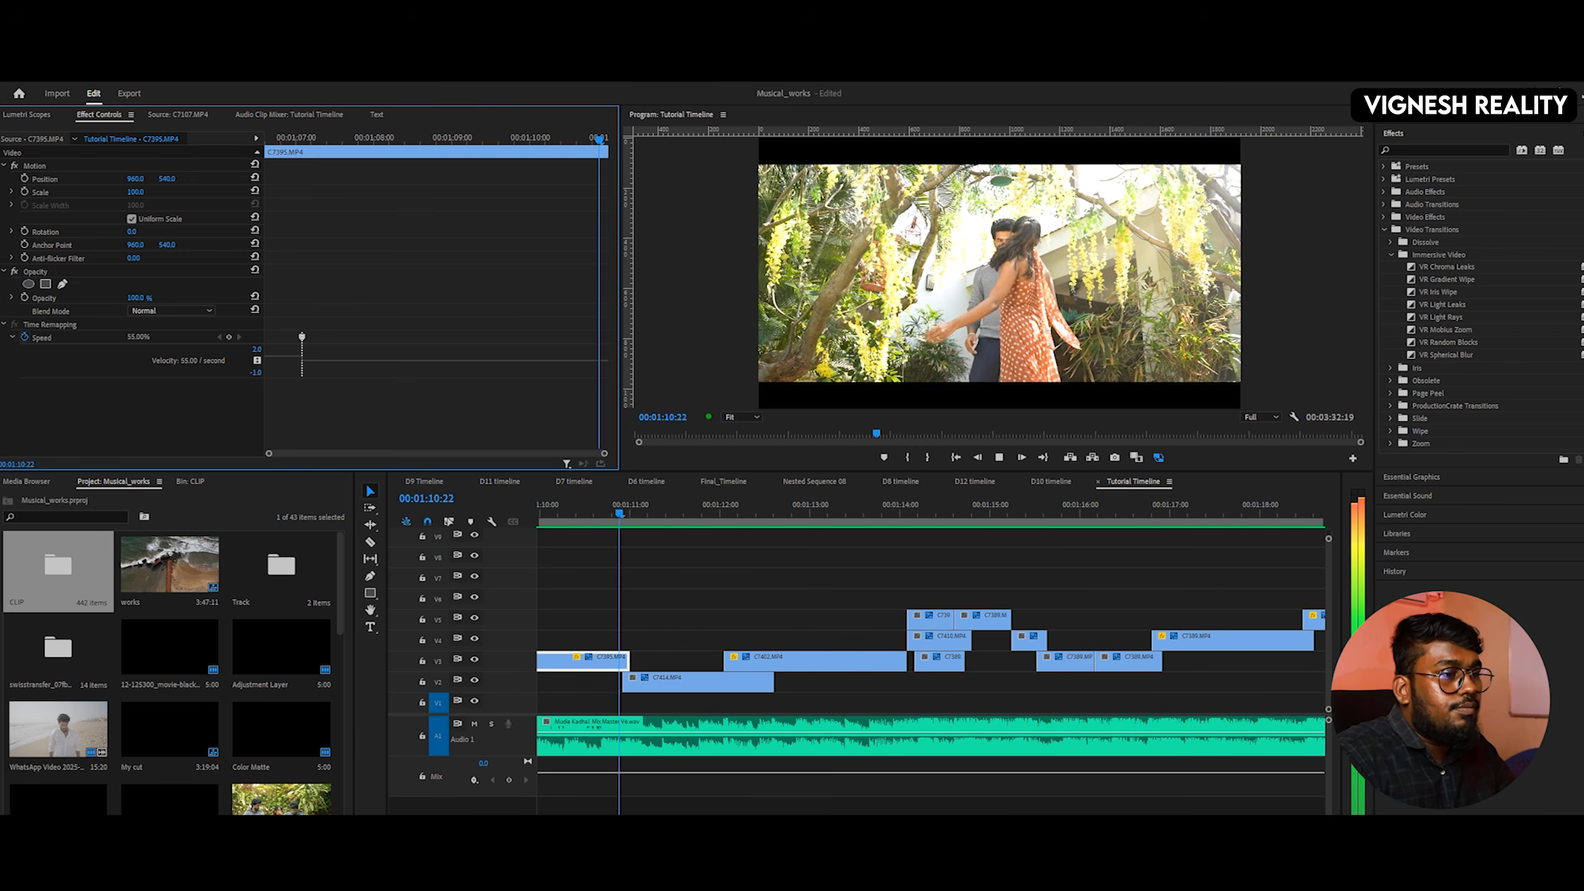
{"action": "key", "text": "space"}
{"action": "key", "text": "minus"}
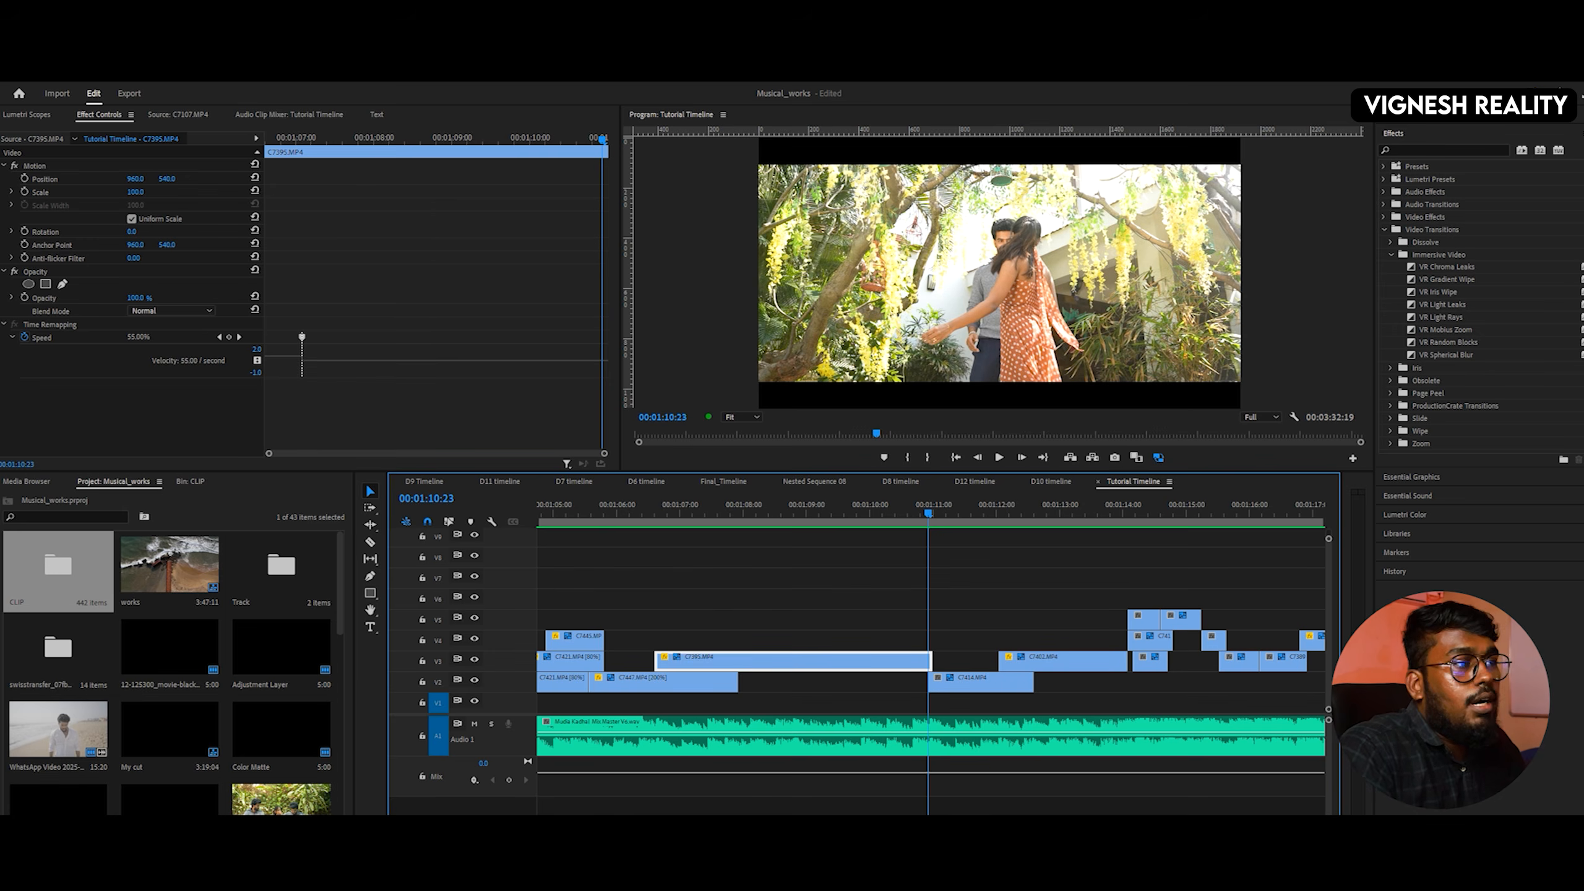
- Replay the dance clip from 00:01:06:17, pausing at 00:01:07:08 after the speed change, and continue into the bench shot at 00:01:11:00
{"action": "left_click", "coordinate": [659, 515]}
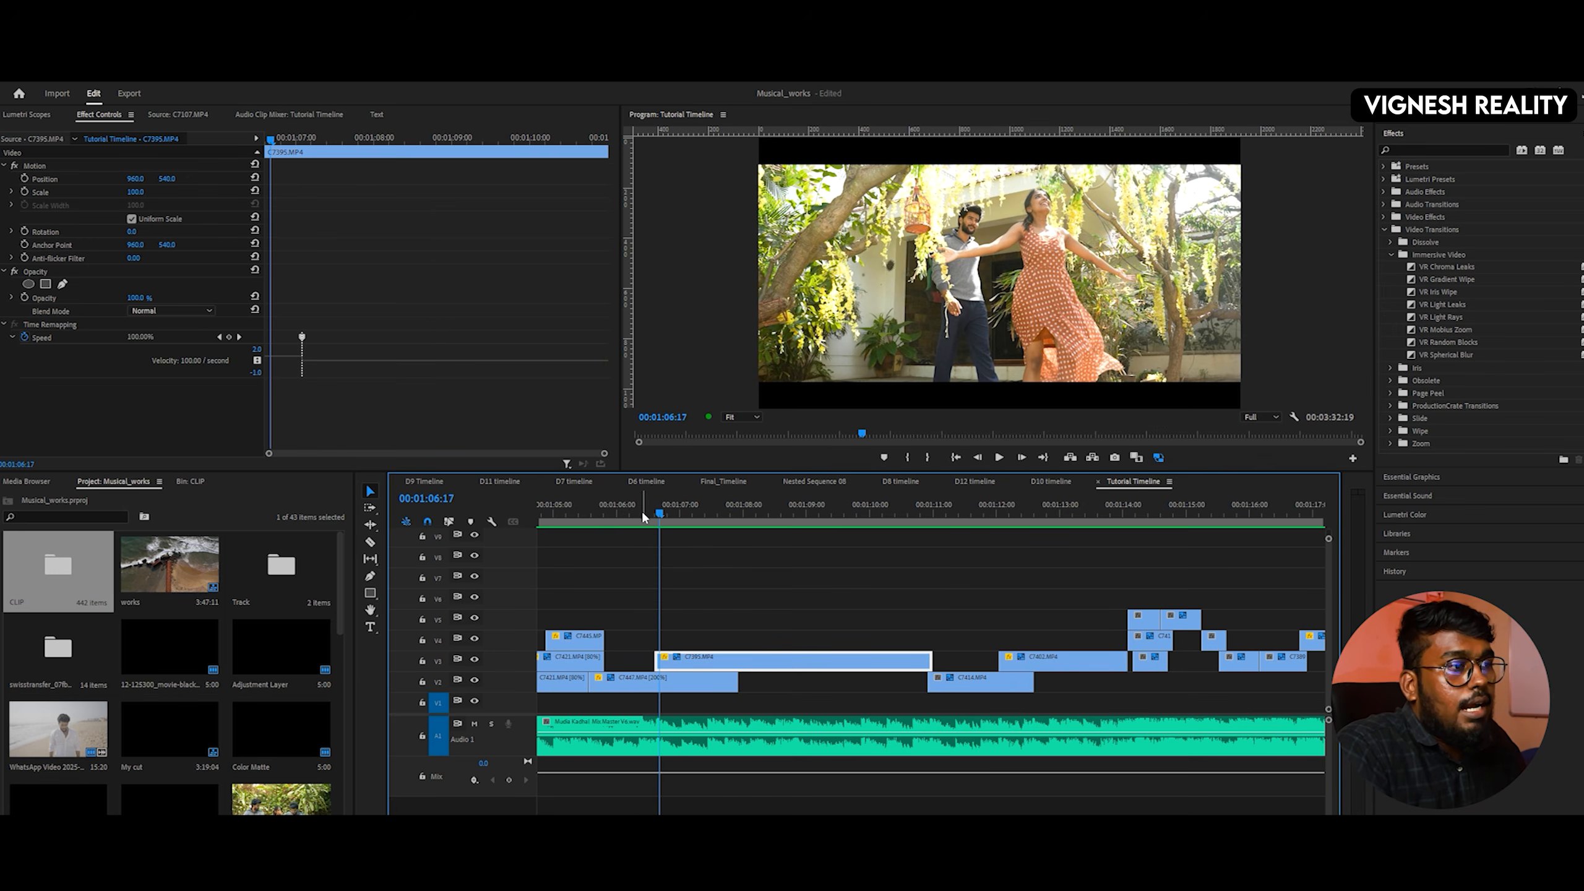
{"action": "key", "text": "space"}
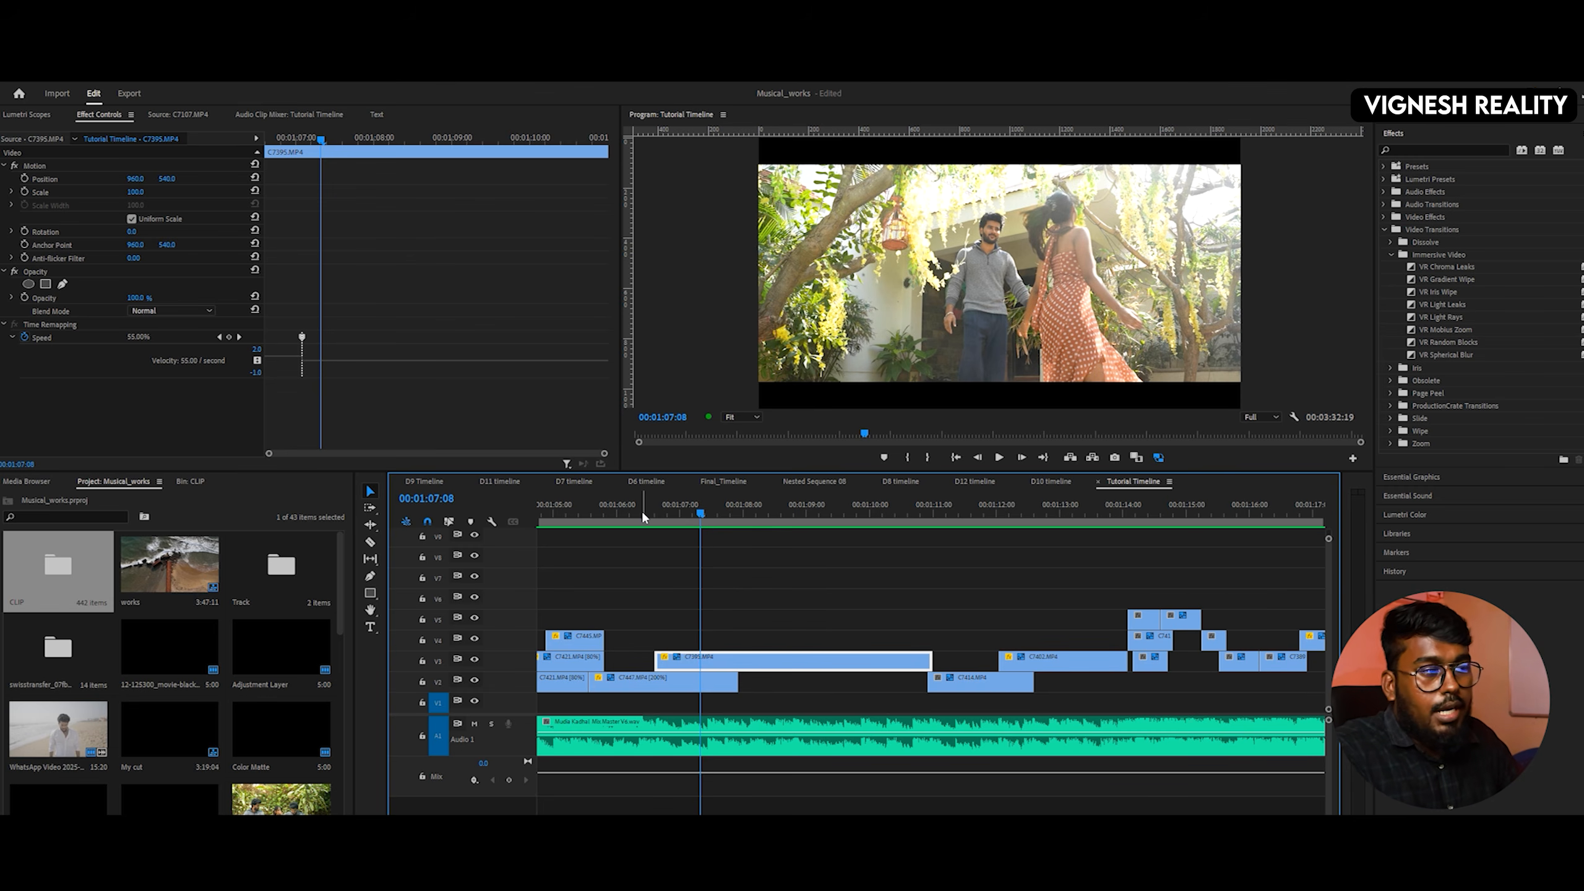
{"action": "key", "text": "space"}
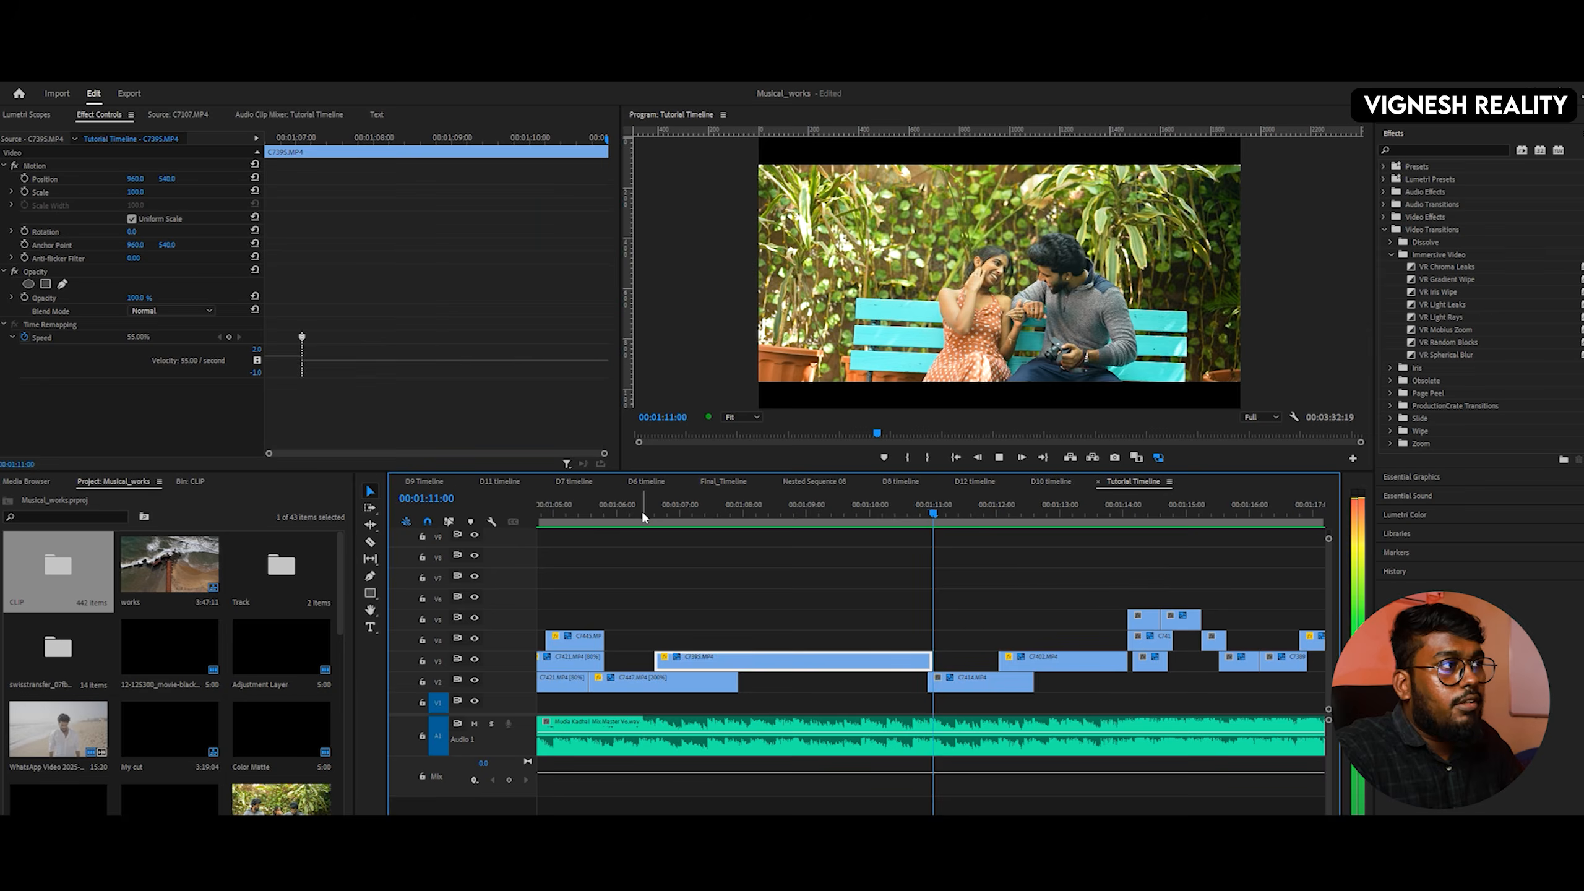
- Review the overlap of C7447.MP4 and C7395.MP4 around 00:01:06 and examine C7447's speed keyframes
{"action": "key", "text": "space"}
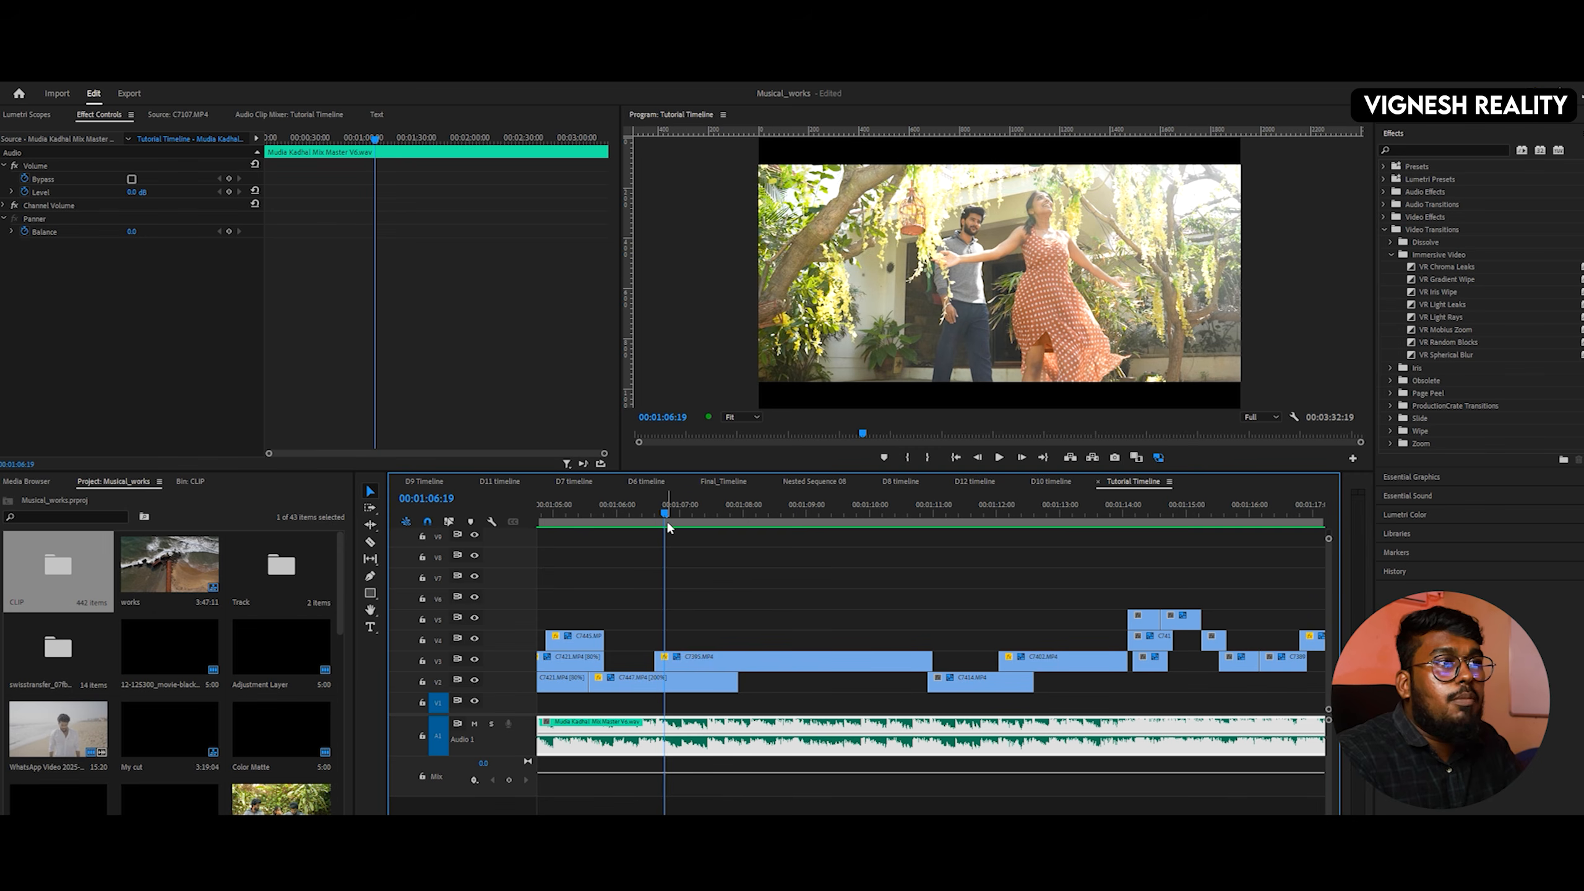
{"action": "left_click_drag", "start_coordinate": [542, 515], "coordinate": [641, 513]}
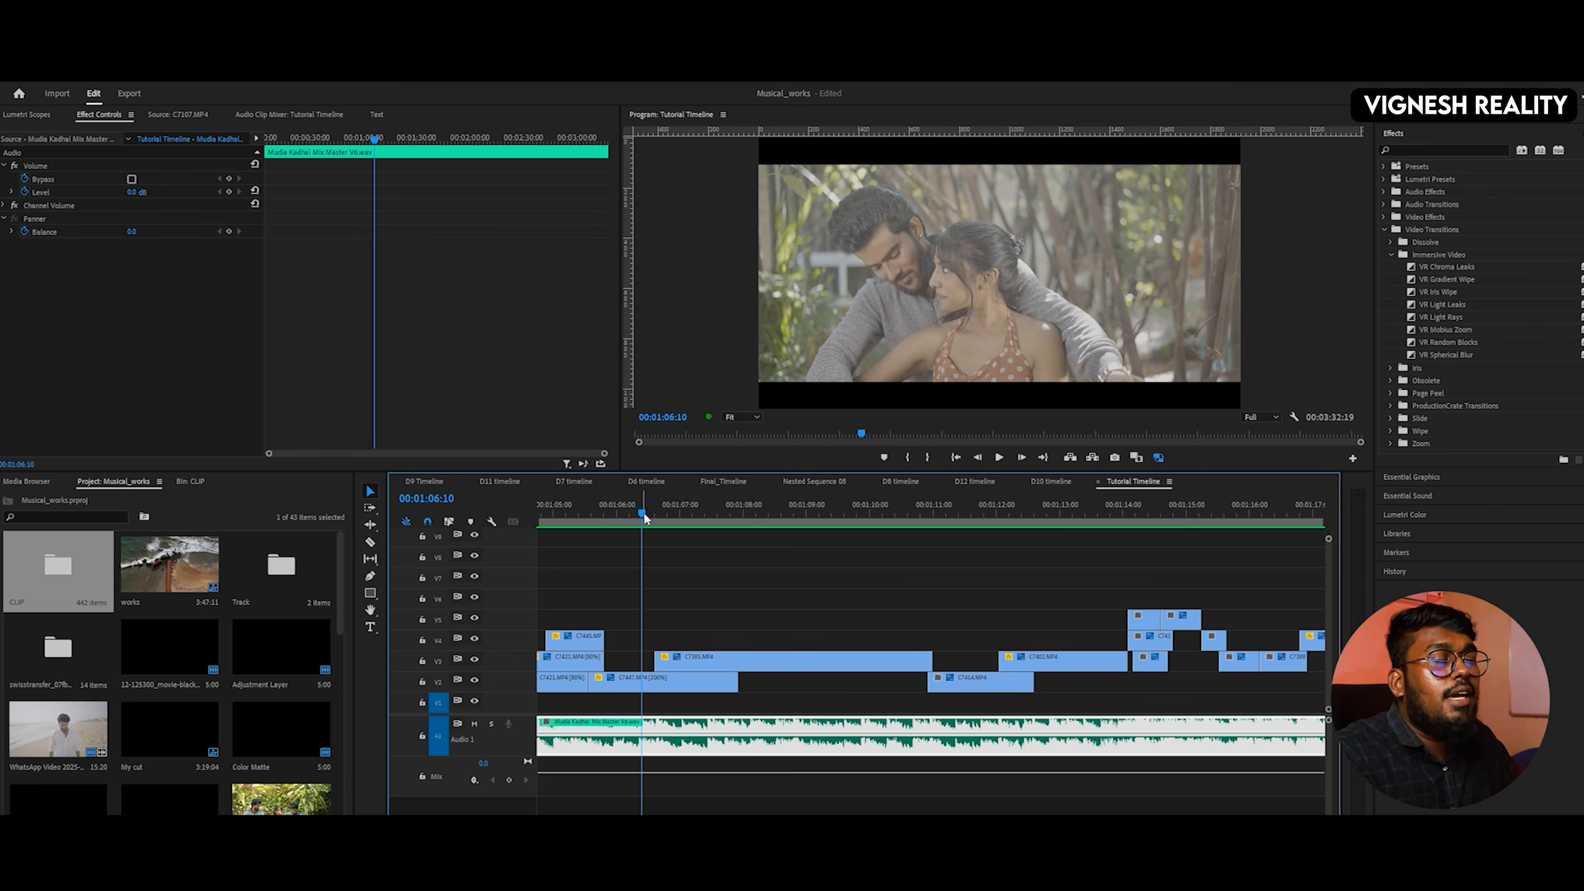
{"action": "left_click", "coordinate": [662, 684]}
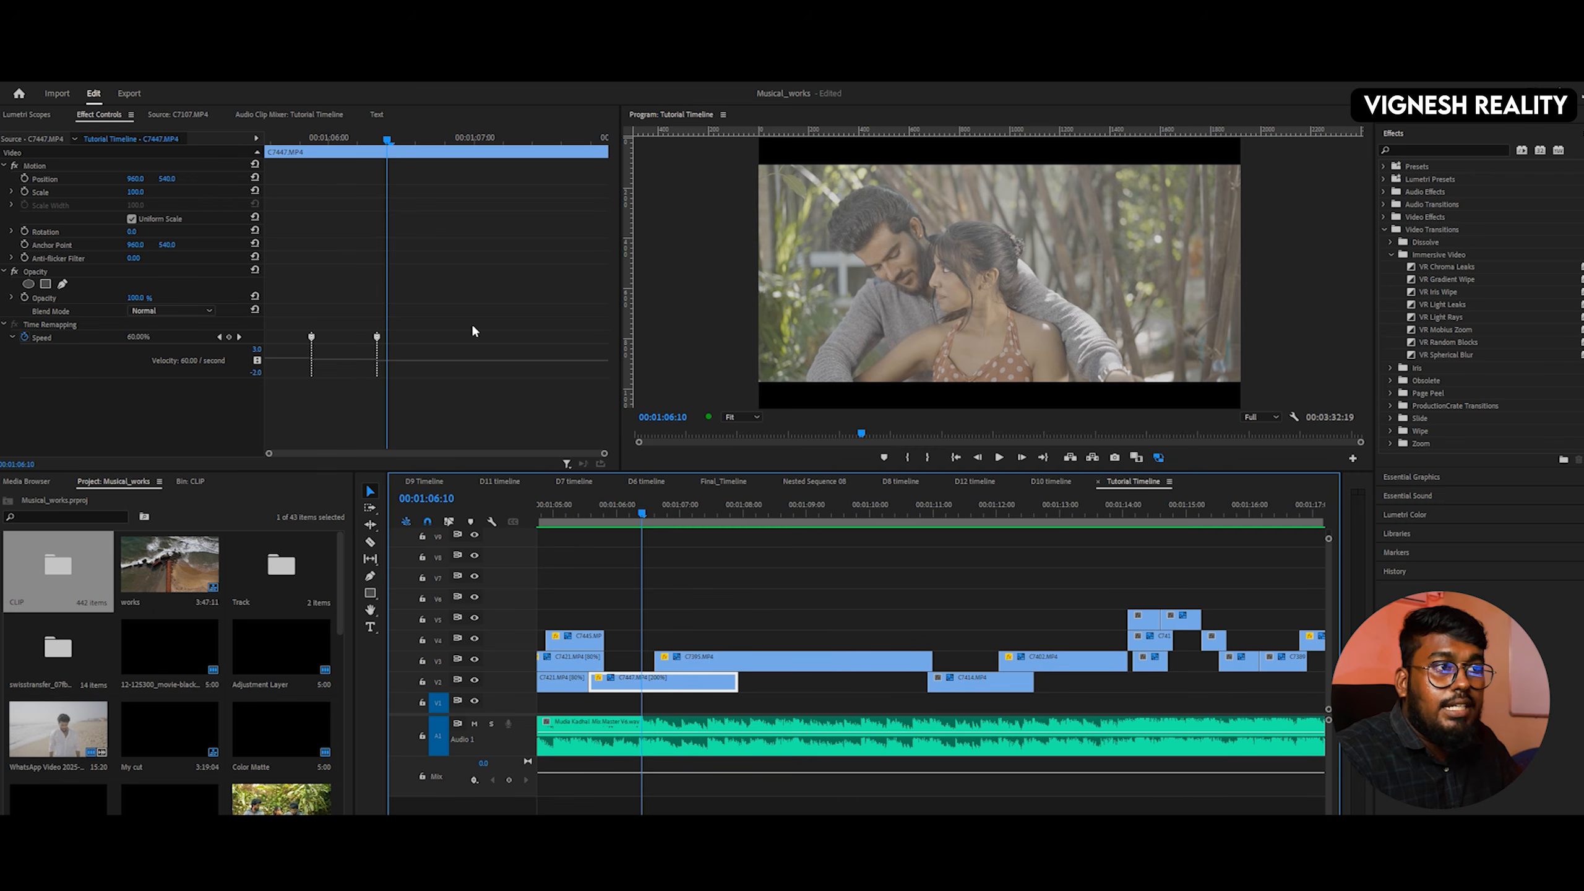
{"action": "left_click_drag", "start_coordinate": [363, 140], "coordinate": [404, 132]}
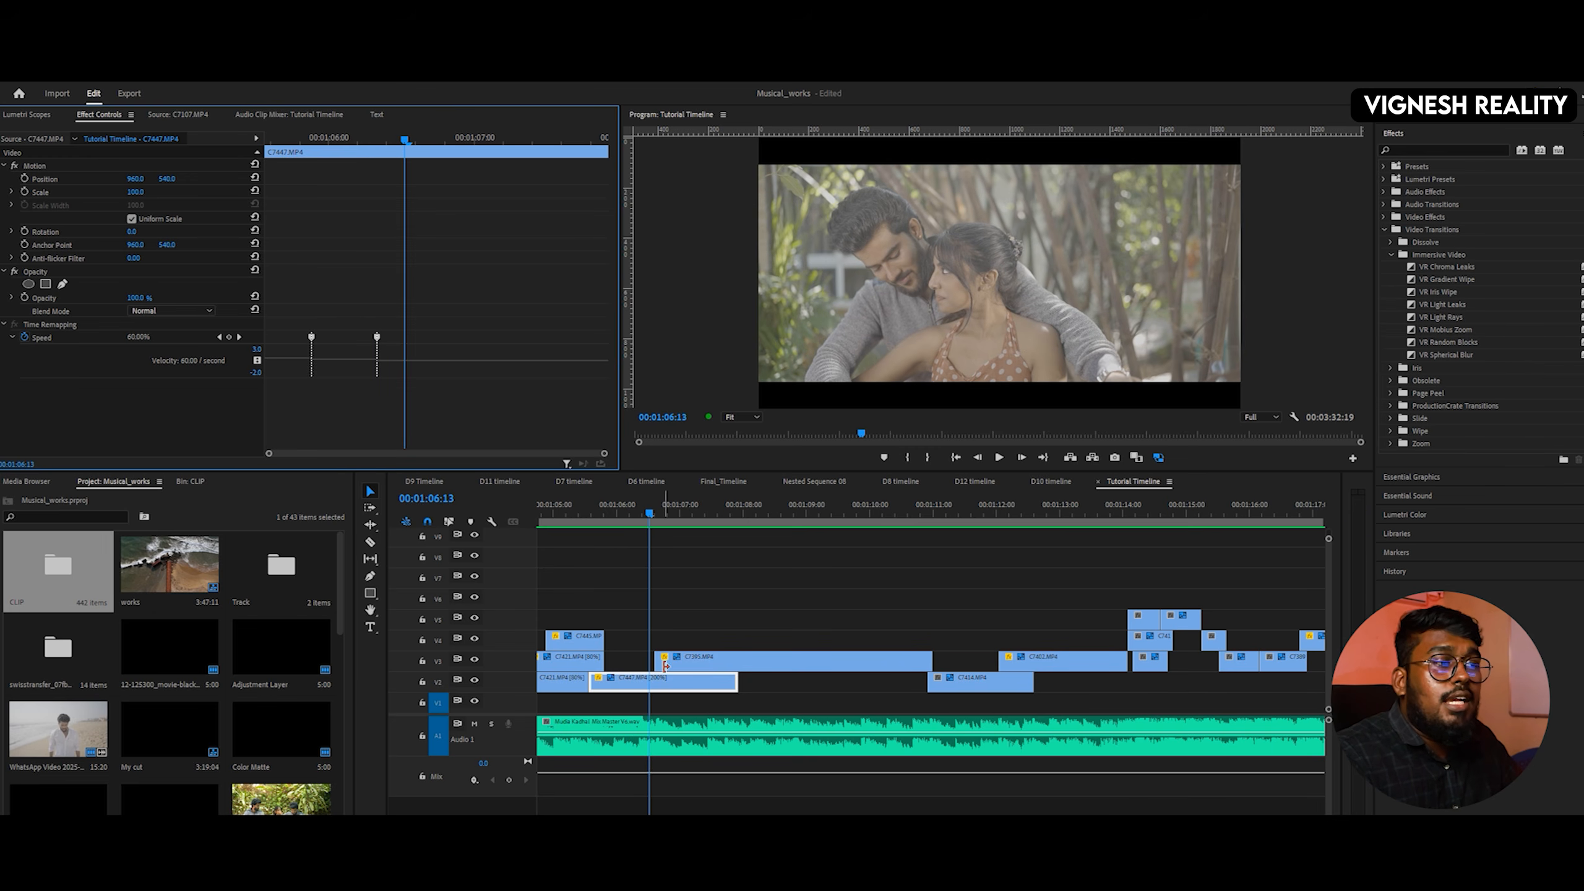
- Try trimming the start of C7395.MP4 to the end of C7447.MP4, preview the cut, and undo the trim
{"action": "left_click_drag", "start_coordinate": [656, 662], "coordinate": [740, 664]}
{"action": "key", "text": "space"}
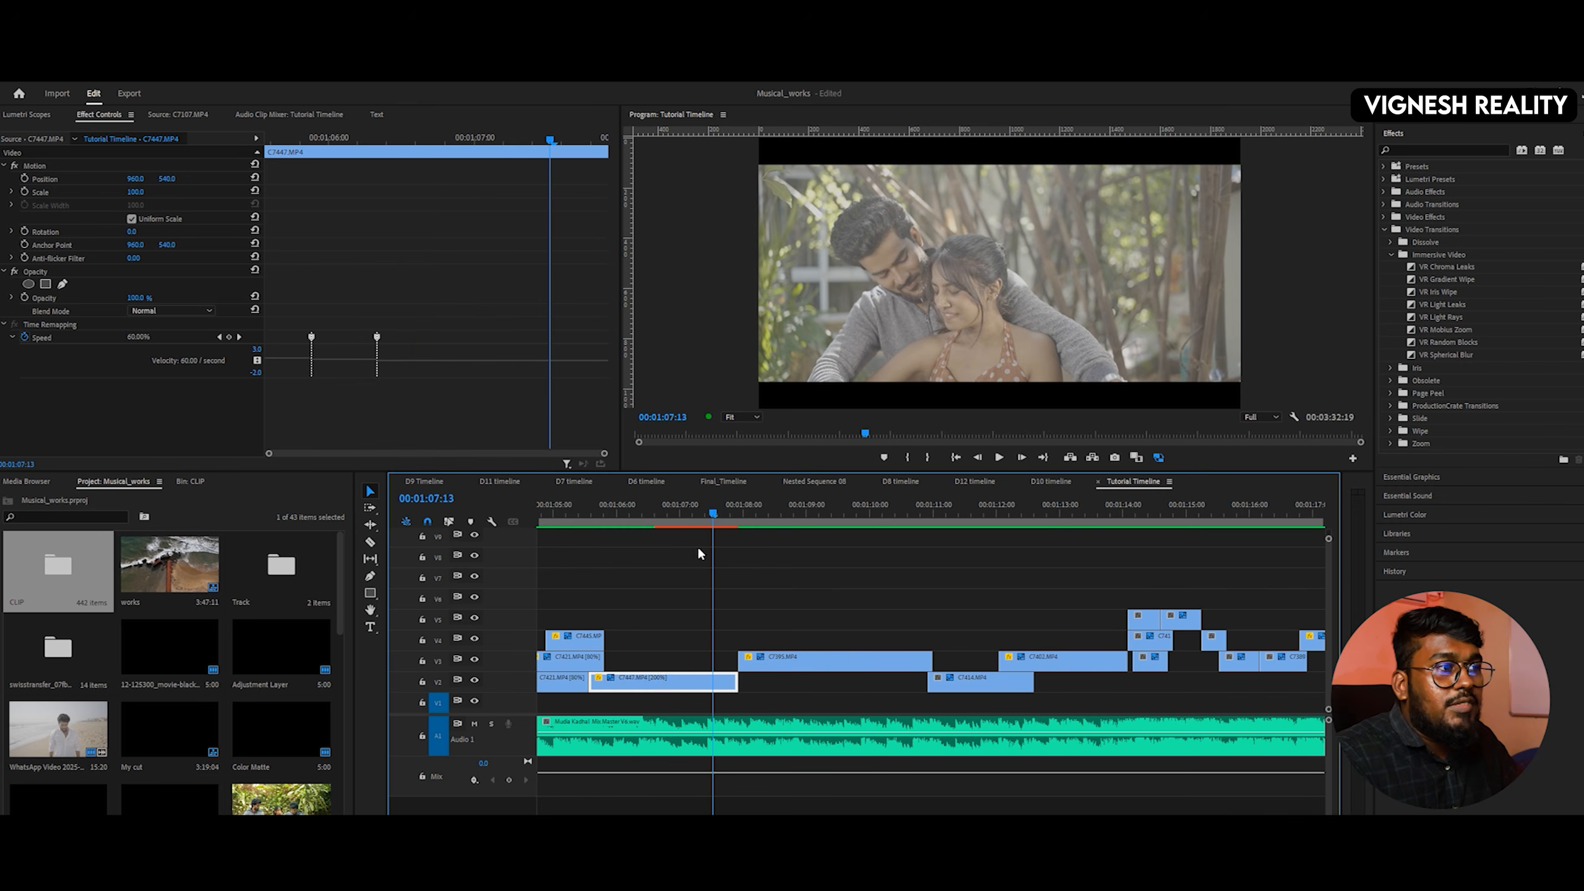
{"action": "left_click_drag", "start_coordinate": [705, 513], "coordinate": [664, 513]}
{"action": "key", "text": "space"}
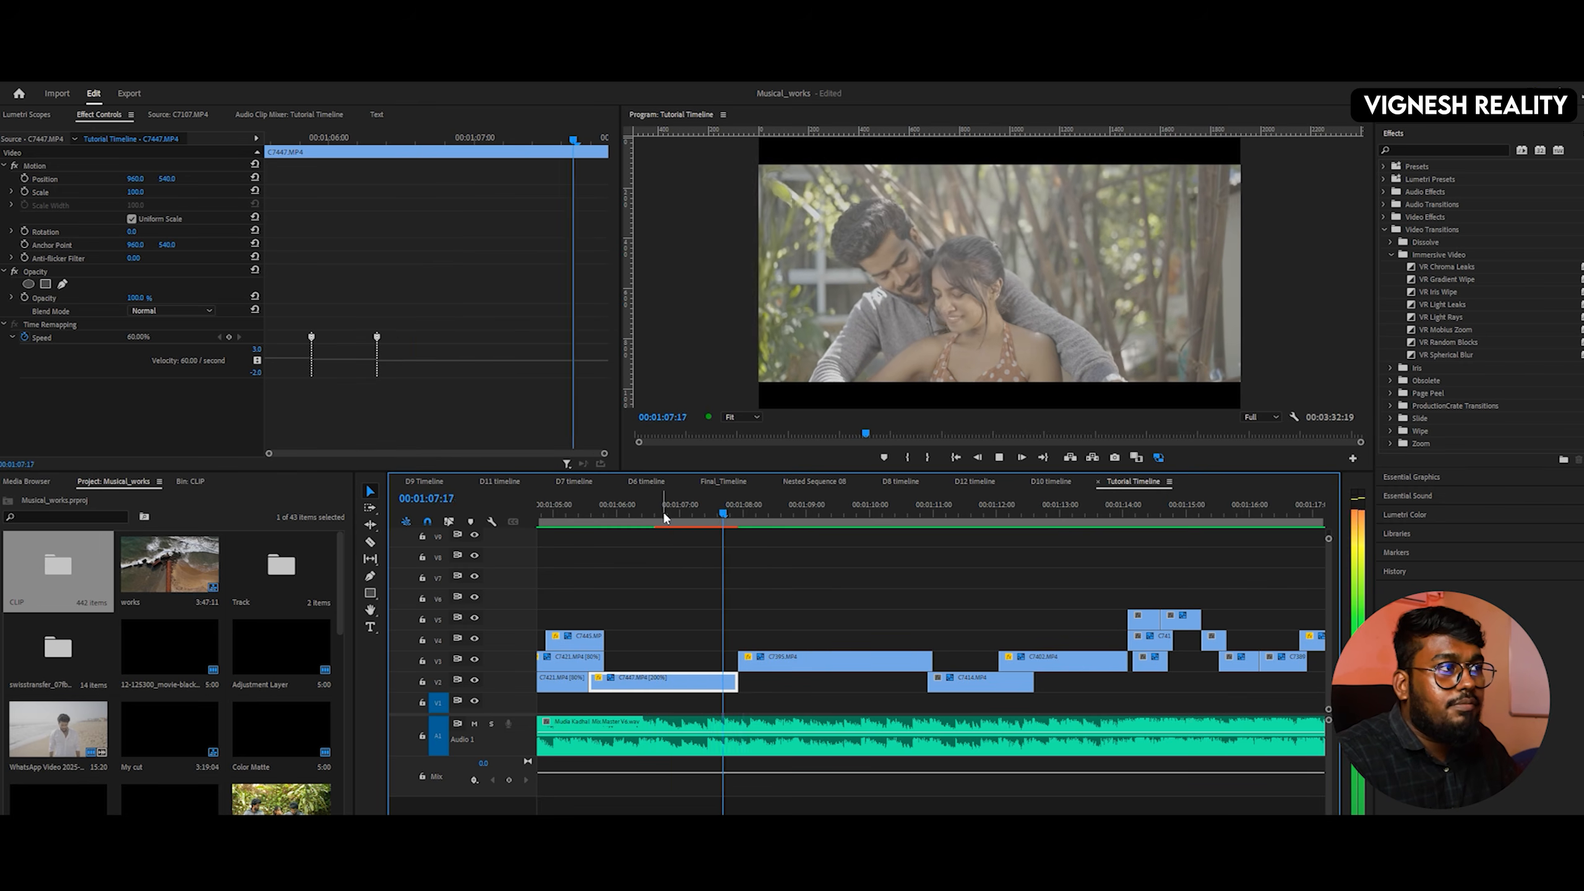
{"action": "key", "text": "space"}
{"action": "key", "text": "ctrl+z"}
{"action": "key", "text": "ctrl+z"}
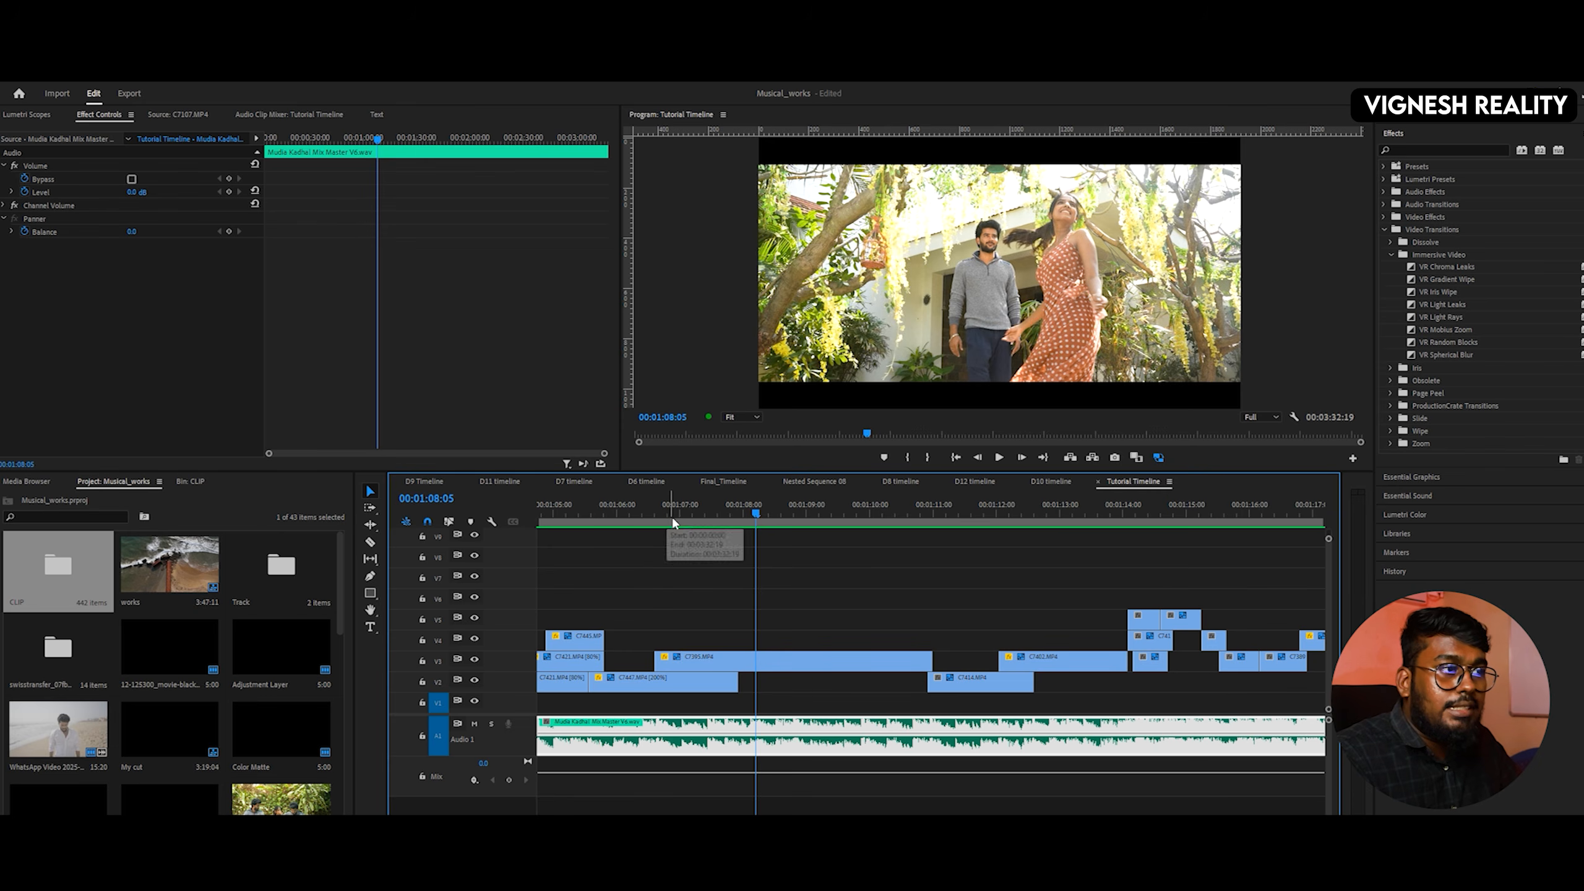
- Mute the Audio 1 track
{"action": "left_click", "coordinate": [623, 515]}
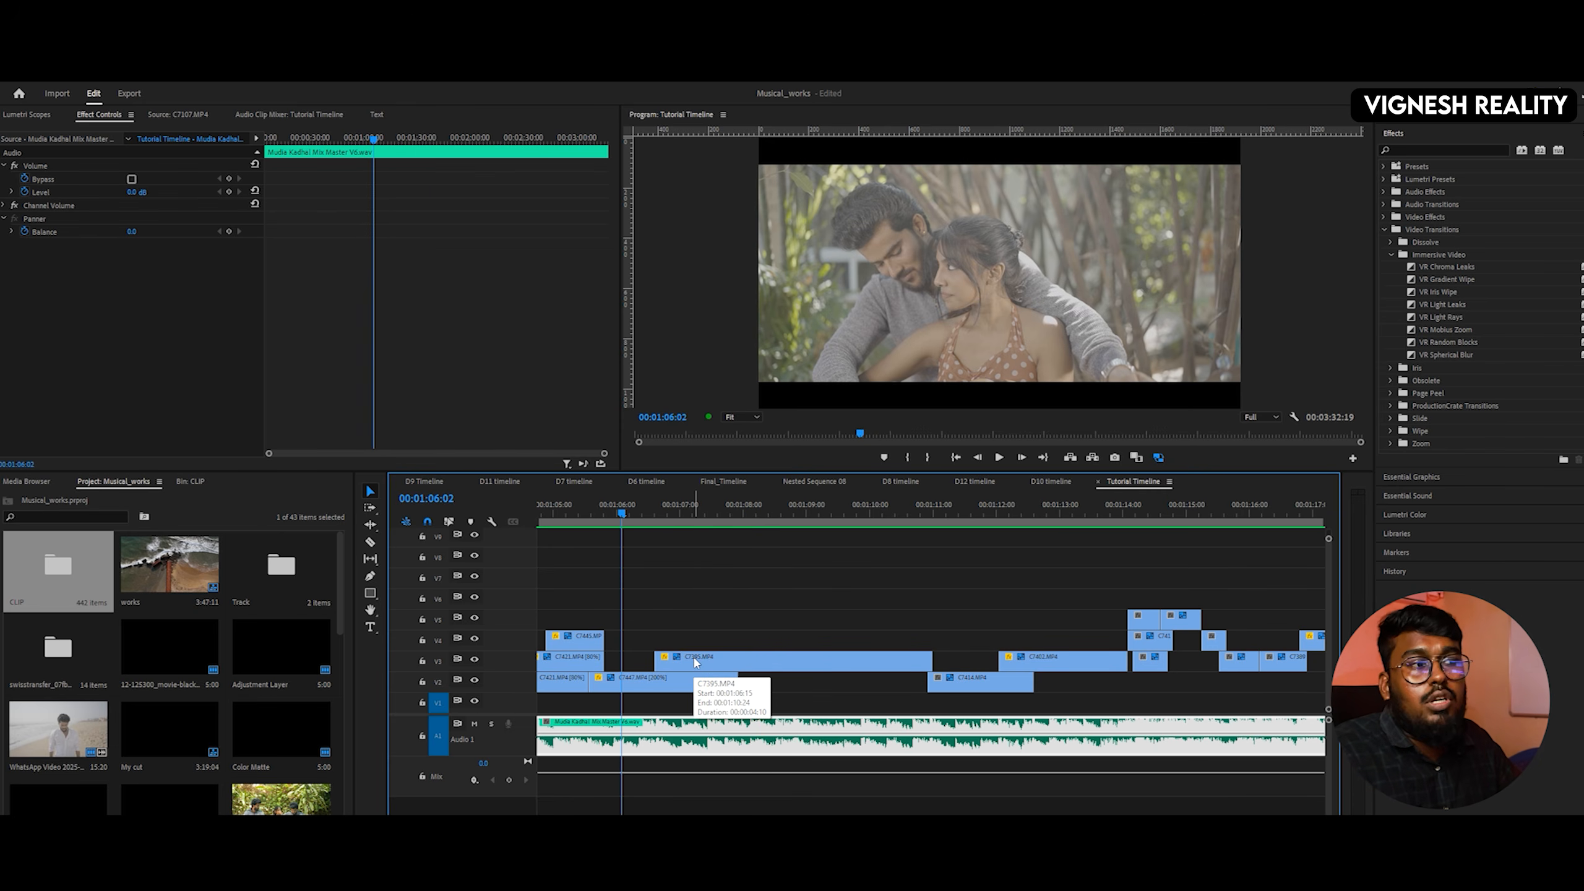
{"action": "left_click", "coordinate": [591, 520]}
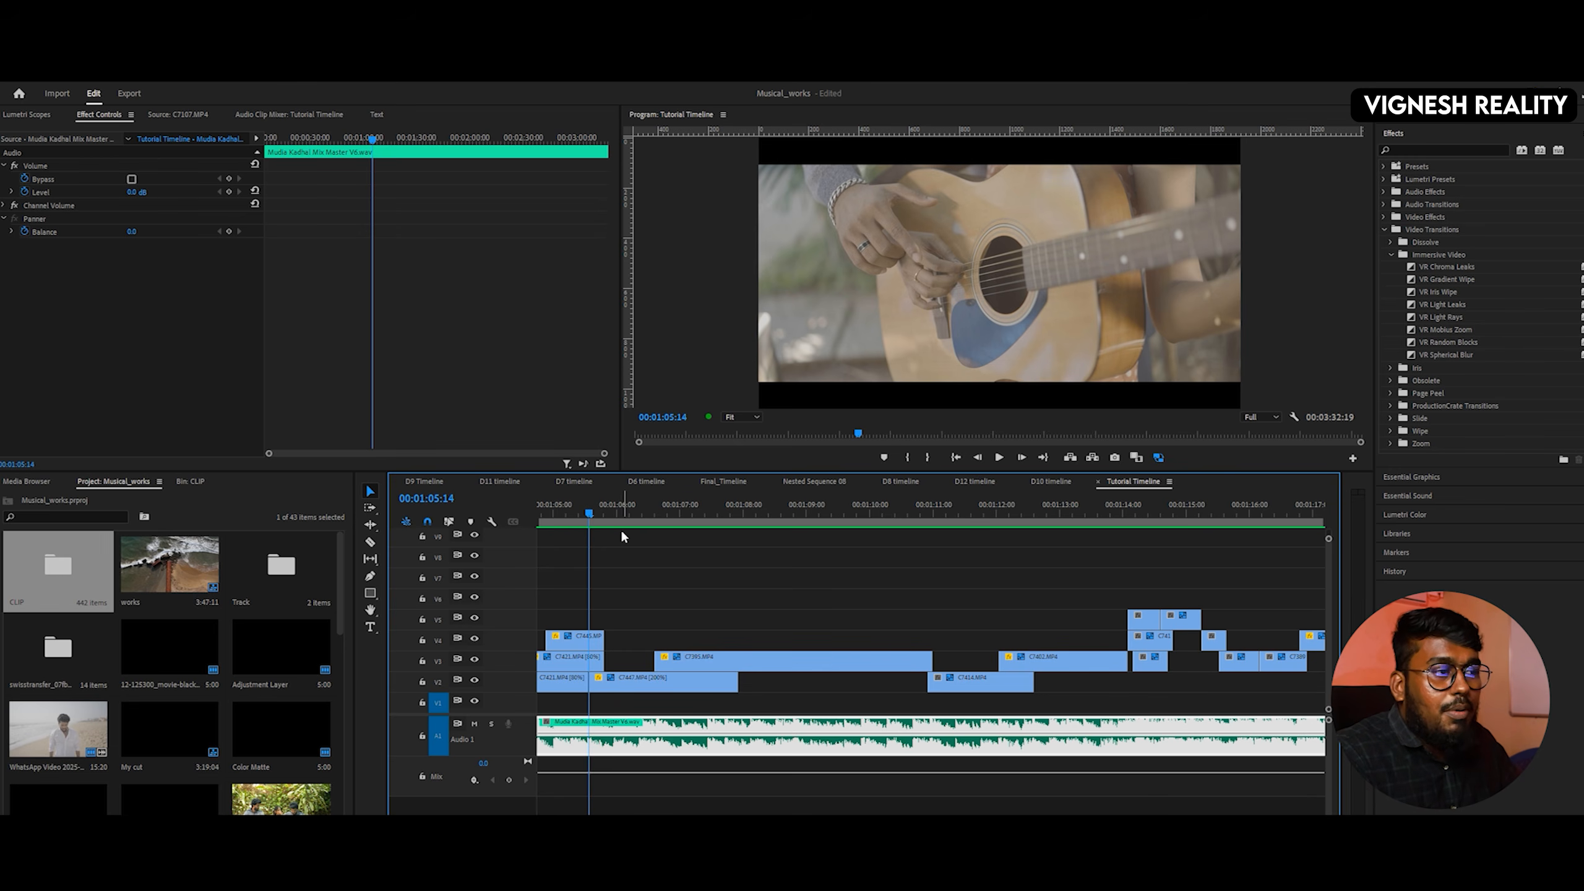
{"action": "left_click", "coordinate": [474, 726]}
- Try the delayed start of C7395.MP4 at the end of C7447.MP4 again, scrub through the cut, and undo it
{"action": "mouse_move", "coordinate": [608, 520]}
{"action": "left_mouse_down"}
{"action": "mouse_move", "coordinate": [585, 522]}
{"action": "mouse_move", "coordinate": [636, 518]}
{"action": "left_mouse_up"}
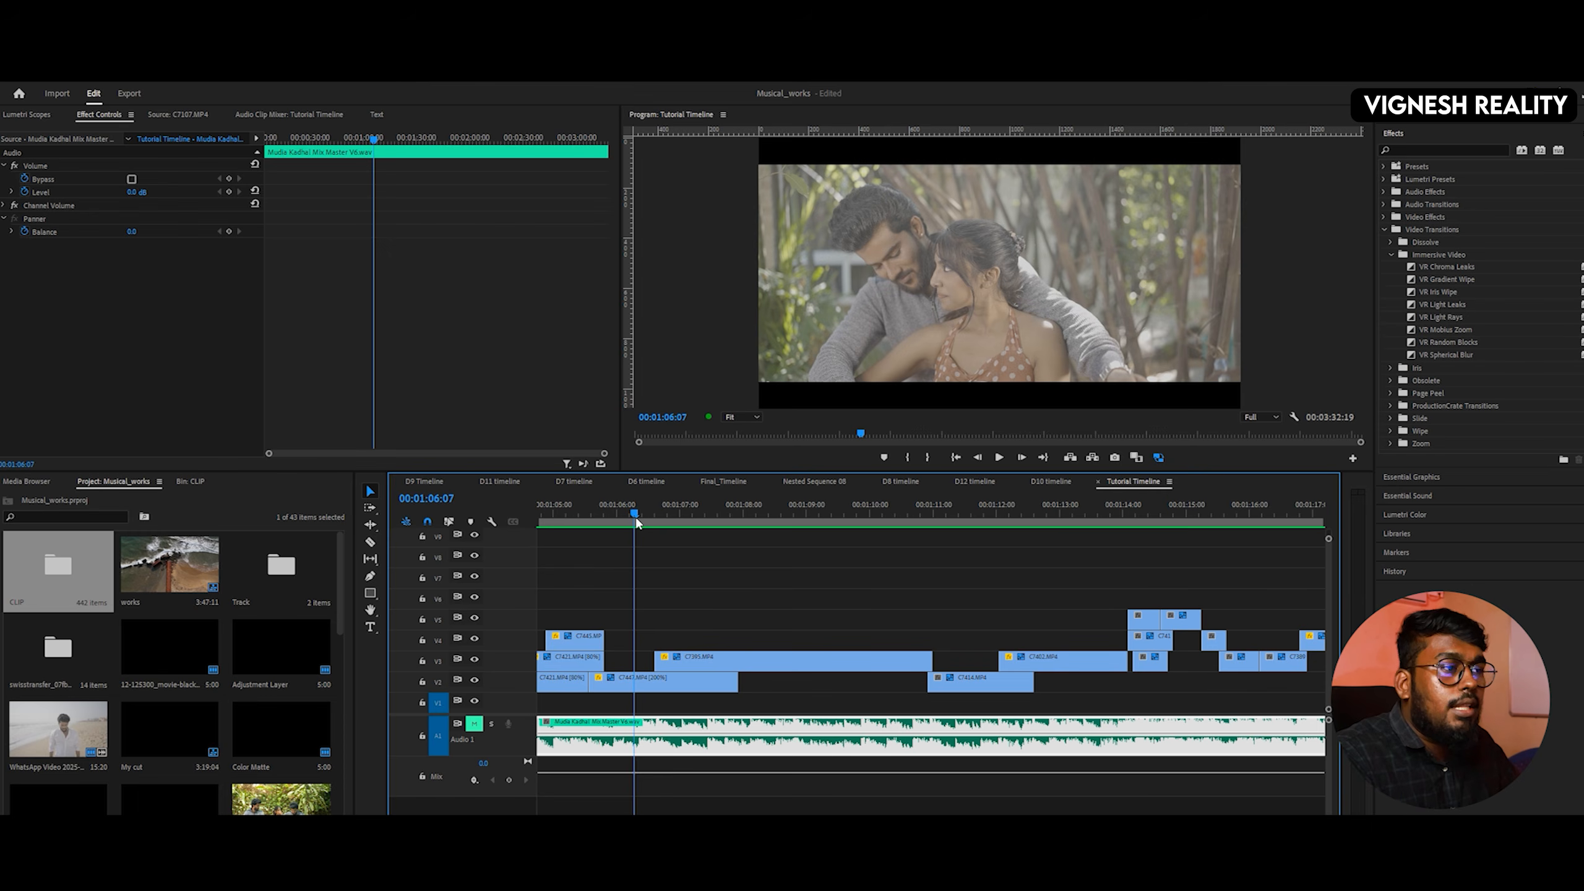
{"action": "left_click_drag", "start_coordinate": [657, 662], "coordinate": [738, 662]}
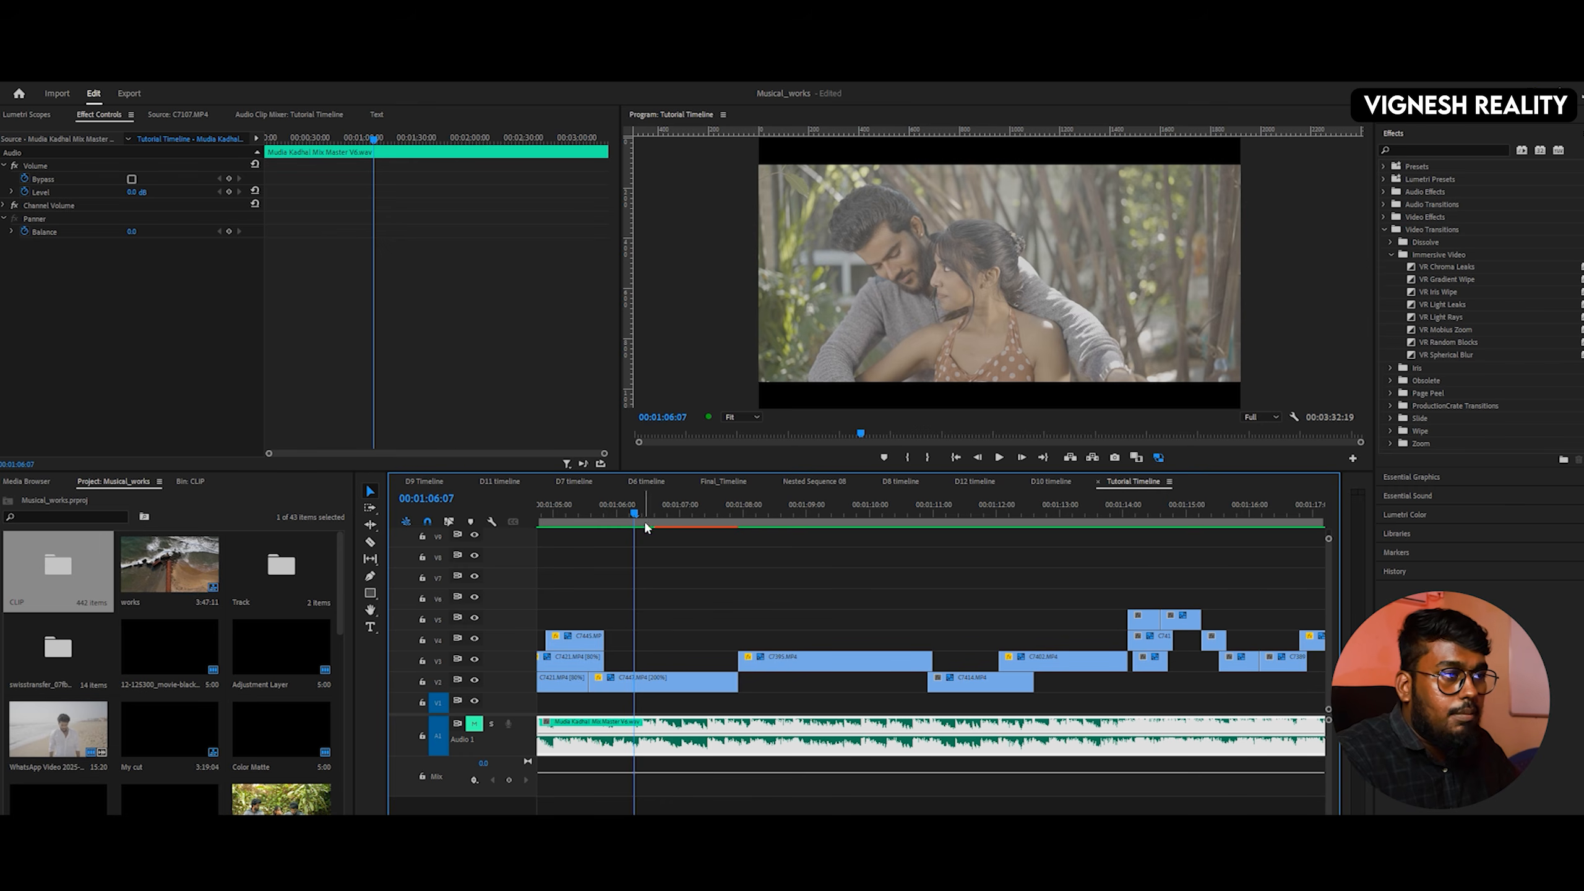
{"action": "left_click_drag", "start_coordinate": [636, 513], "coordinate": [751, 518]}
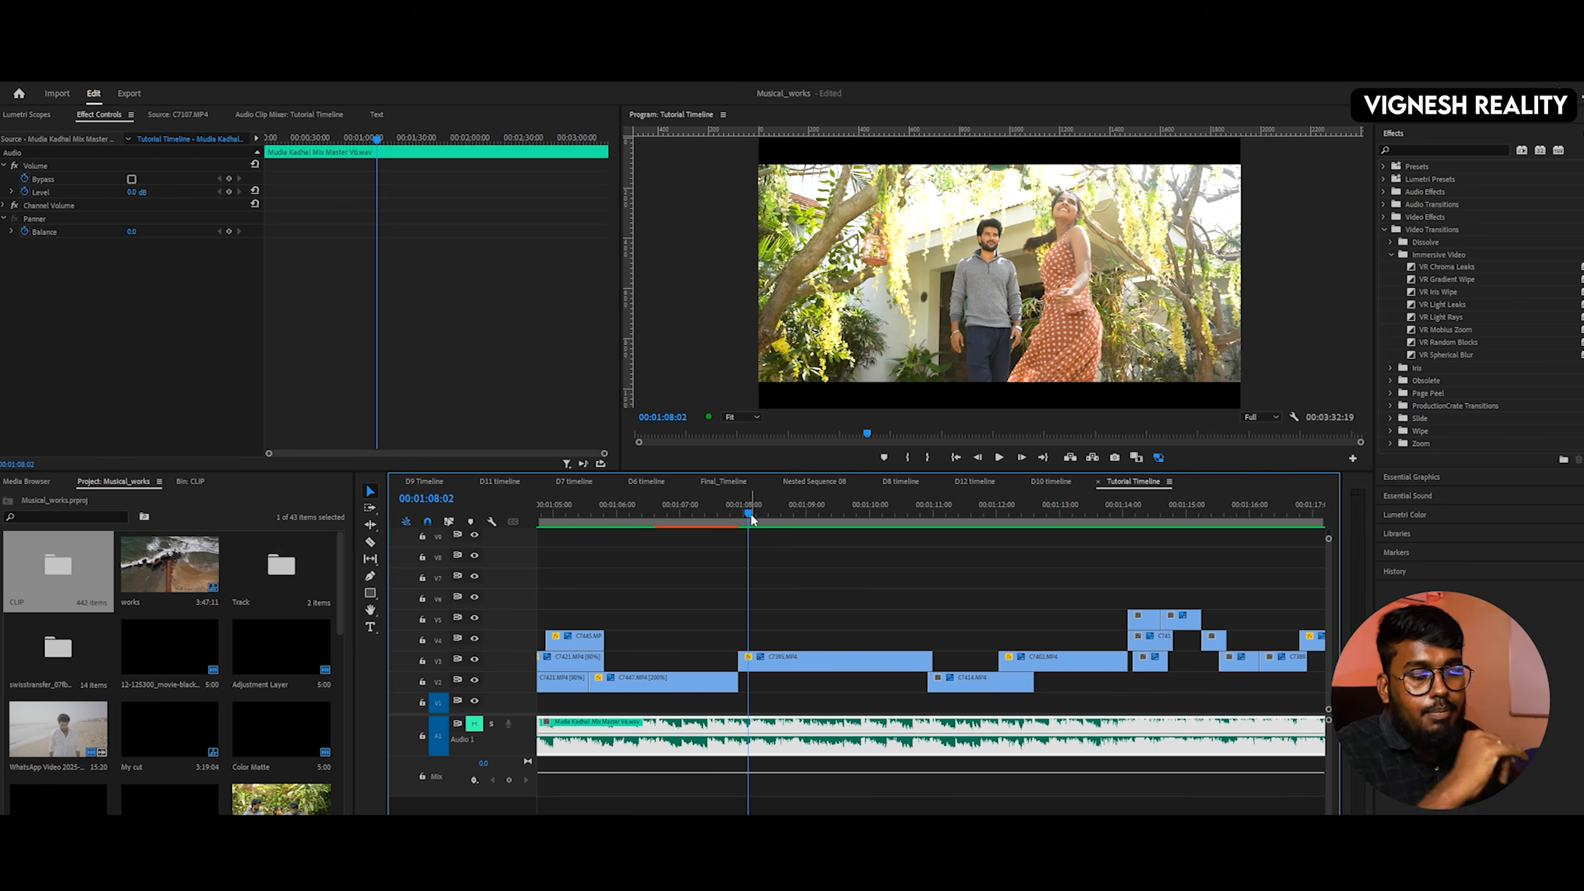
{"action": "key", "text": "ctrl+z"}
- Examine the cuts from C7447.MP4 to C7395.MP4 and from there to C7414.MP4, including C7447's speed keyframes
{"action": "mouse_move", "coordinate": [654, 515]}
{"action": "left_mouse_down"}
{"action": "mouse_move", "coordinate": [626, 517]}
{"action": "mouse_move", "coordinate": [668, 513]}
{"action": "left_mouse_up"}
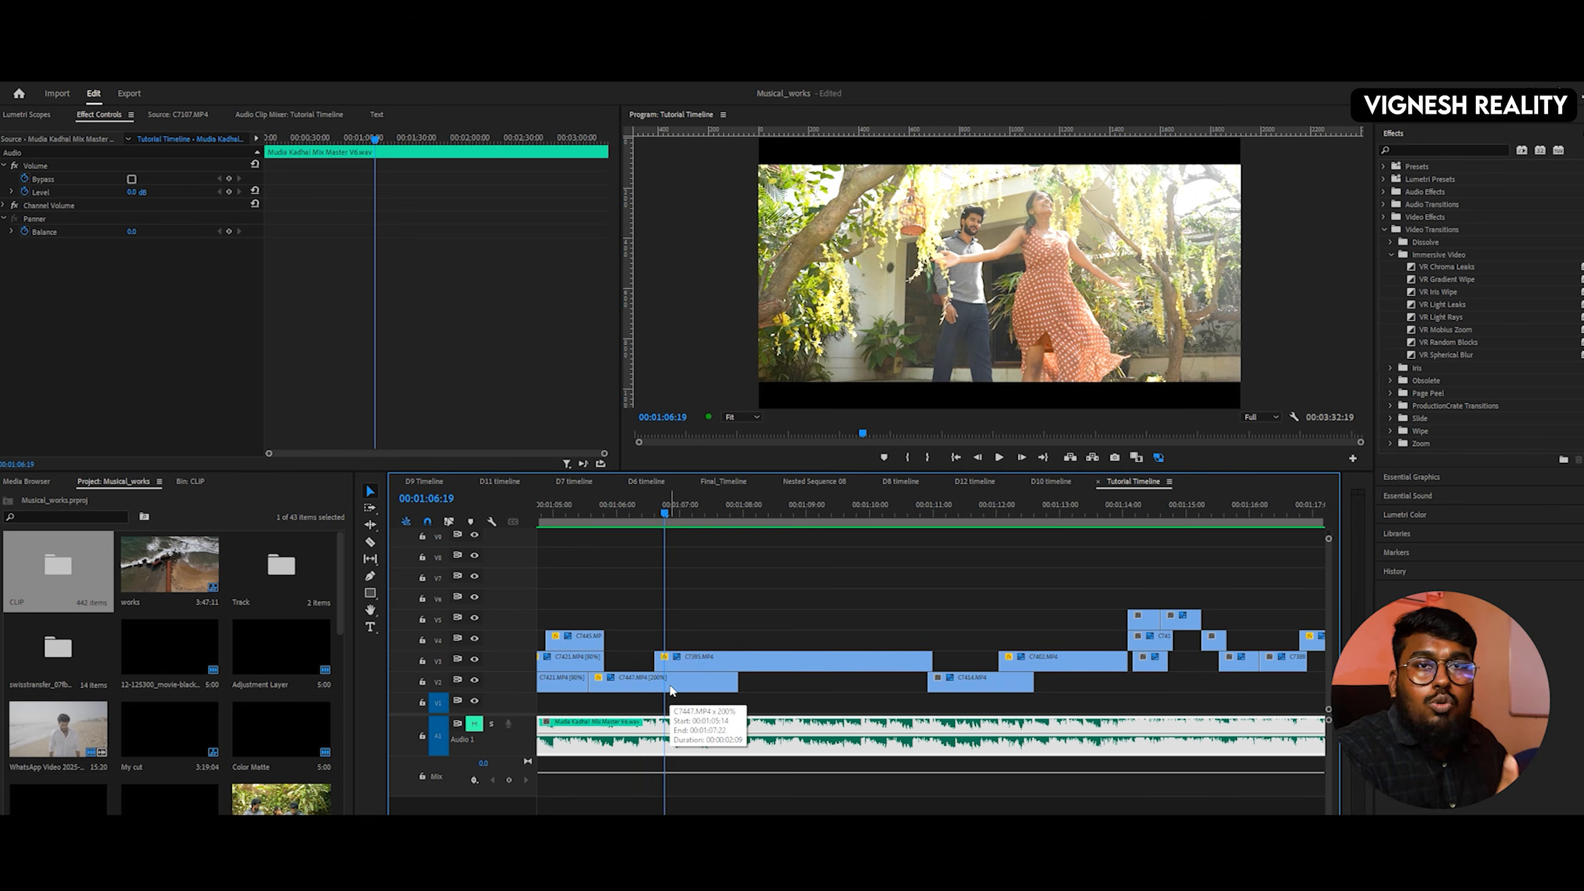
{"action": "left_click", "coordinate": [632, 513]}
{"action": "left_click", "coordinate": [662, 684]}
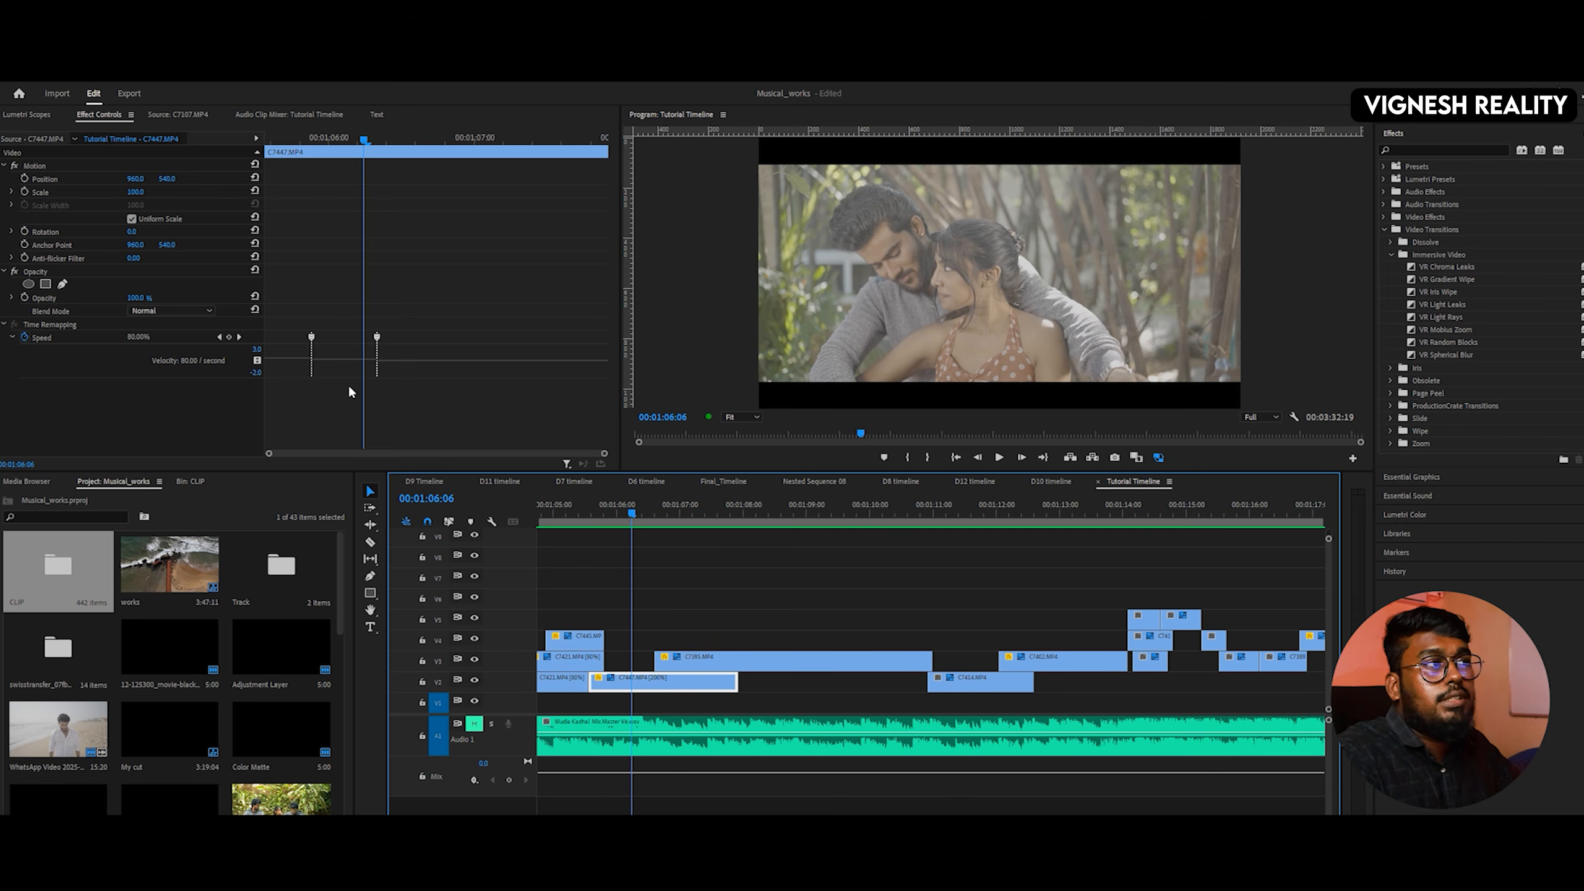
{"action": "left_click_drag", "start_coordinate": [646, 512], "coordinate": [917, 509]}
{"action": "key", "text": "space"}
{"action": "key", "text": "space"}
{"action": "key", "text": "space"}
{"action": "key", "text": "space"}
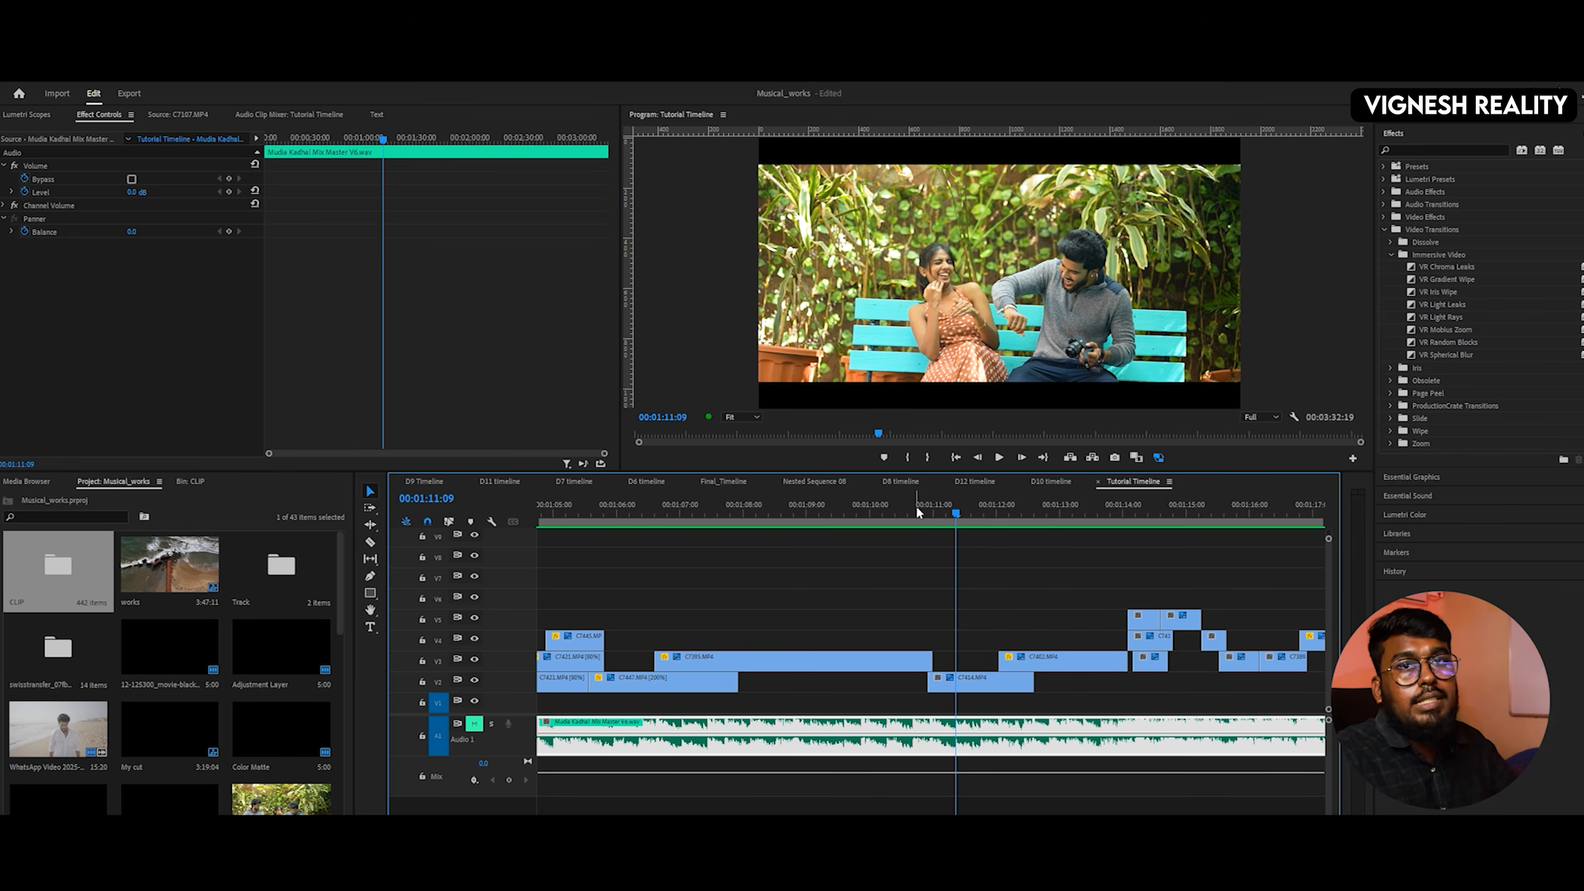
{"action": "key", "text": "space"}
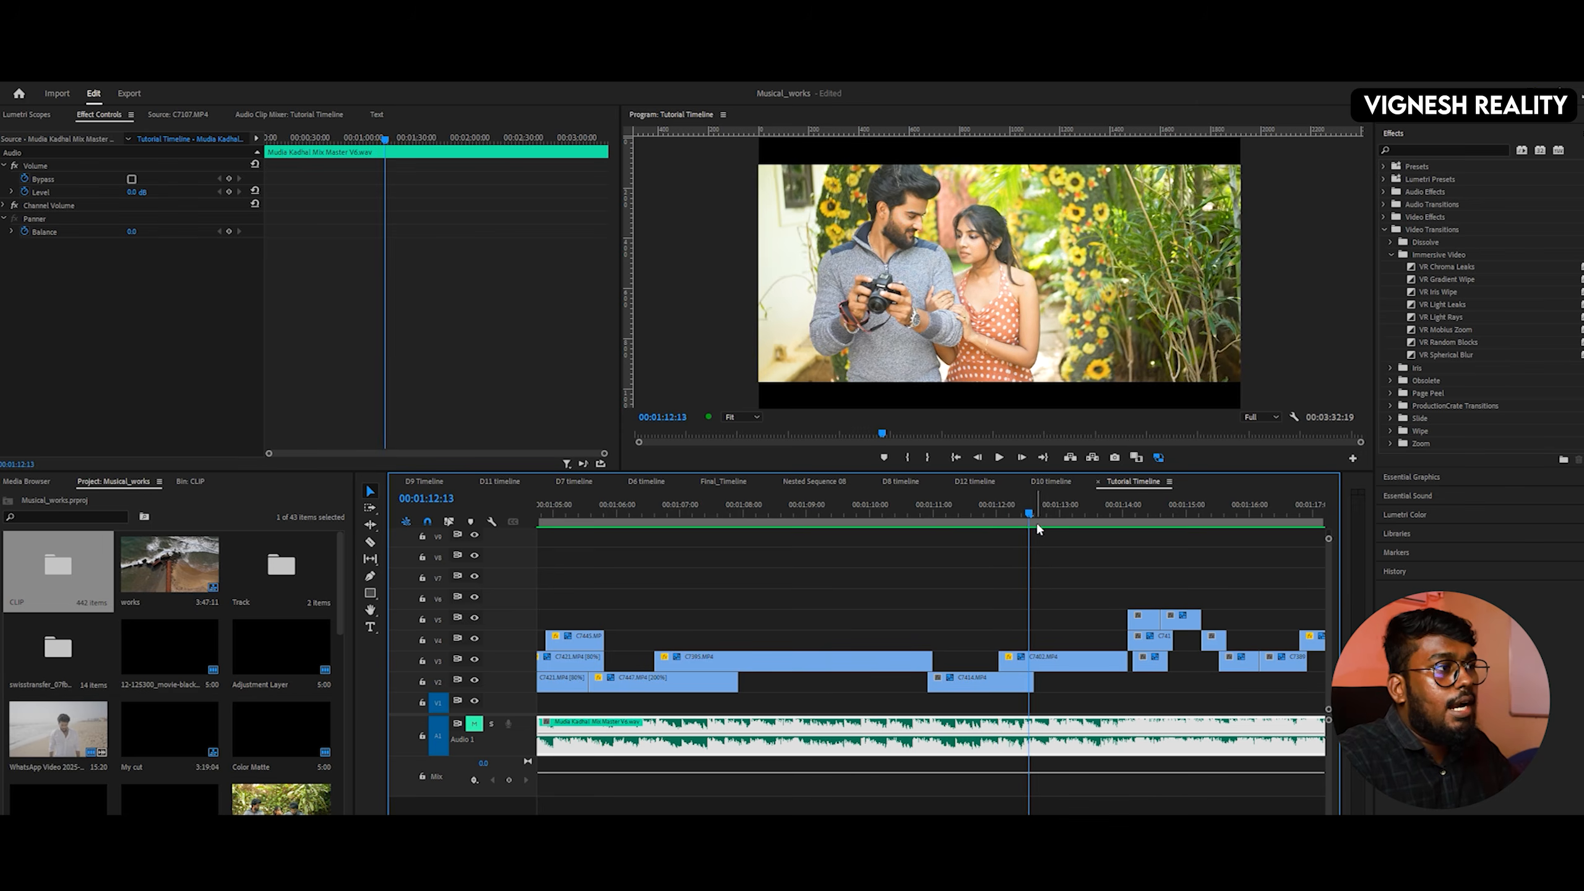
- Examine the action in C7402.MP4 from its start at about 00:01:12:00 through the cut at about 00:01:14:03
{"action": "left_click_drag", "start_coordinate": [1038, 526], "coordinate": [1009, 506]}
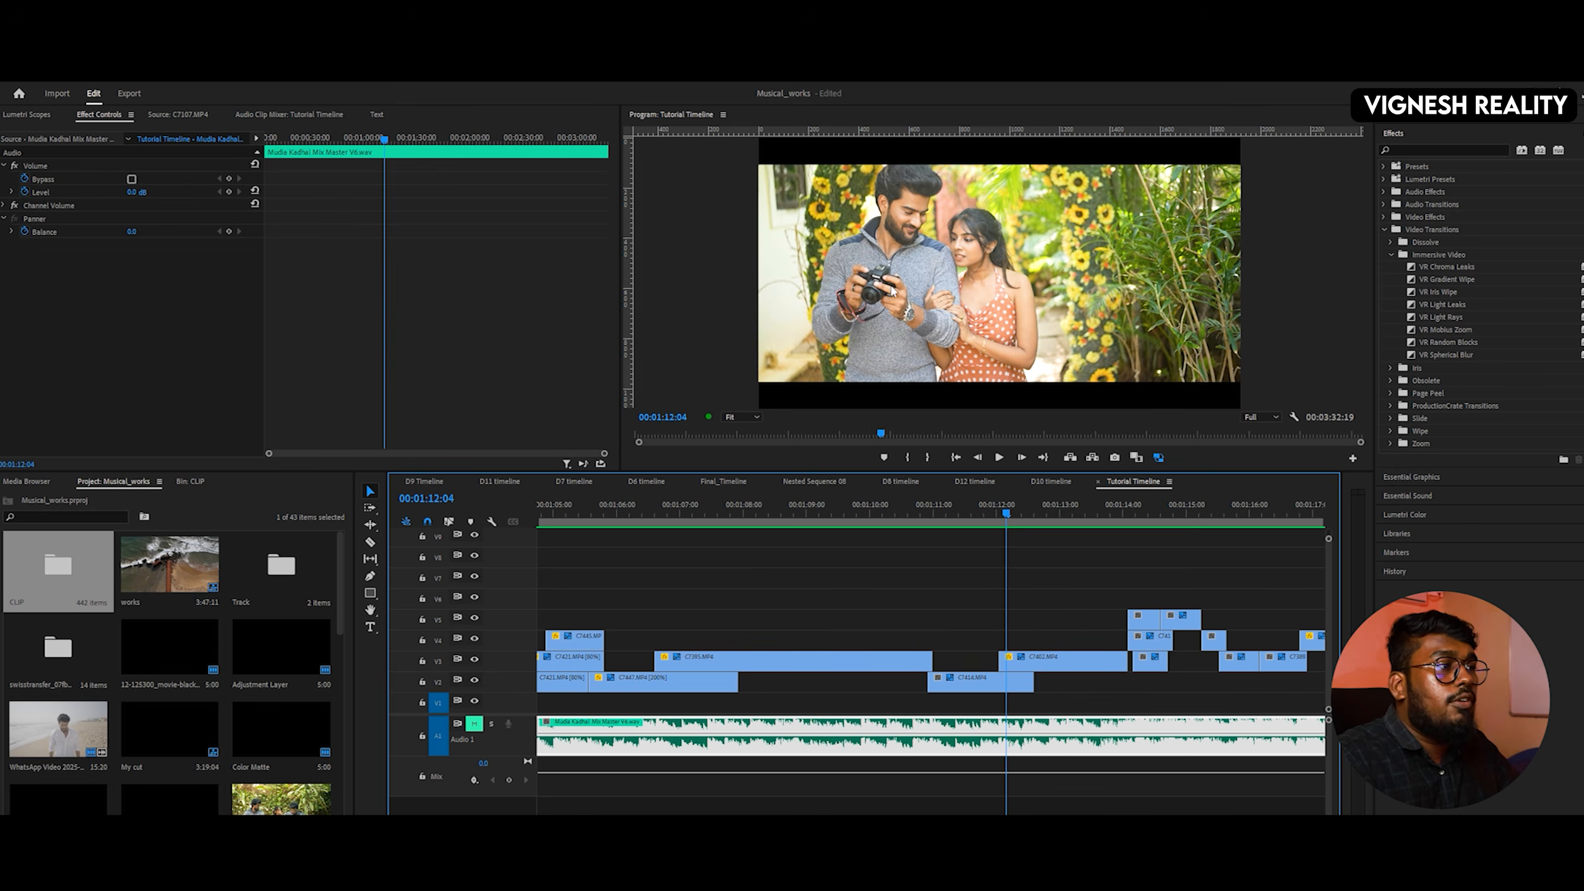
{"action": "key", "text": "space"}
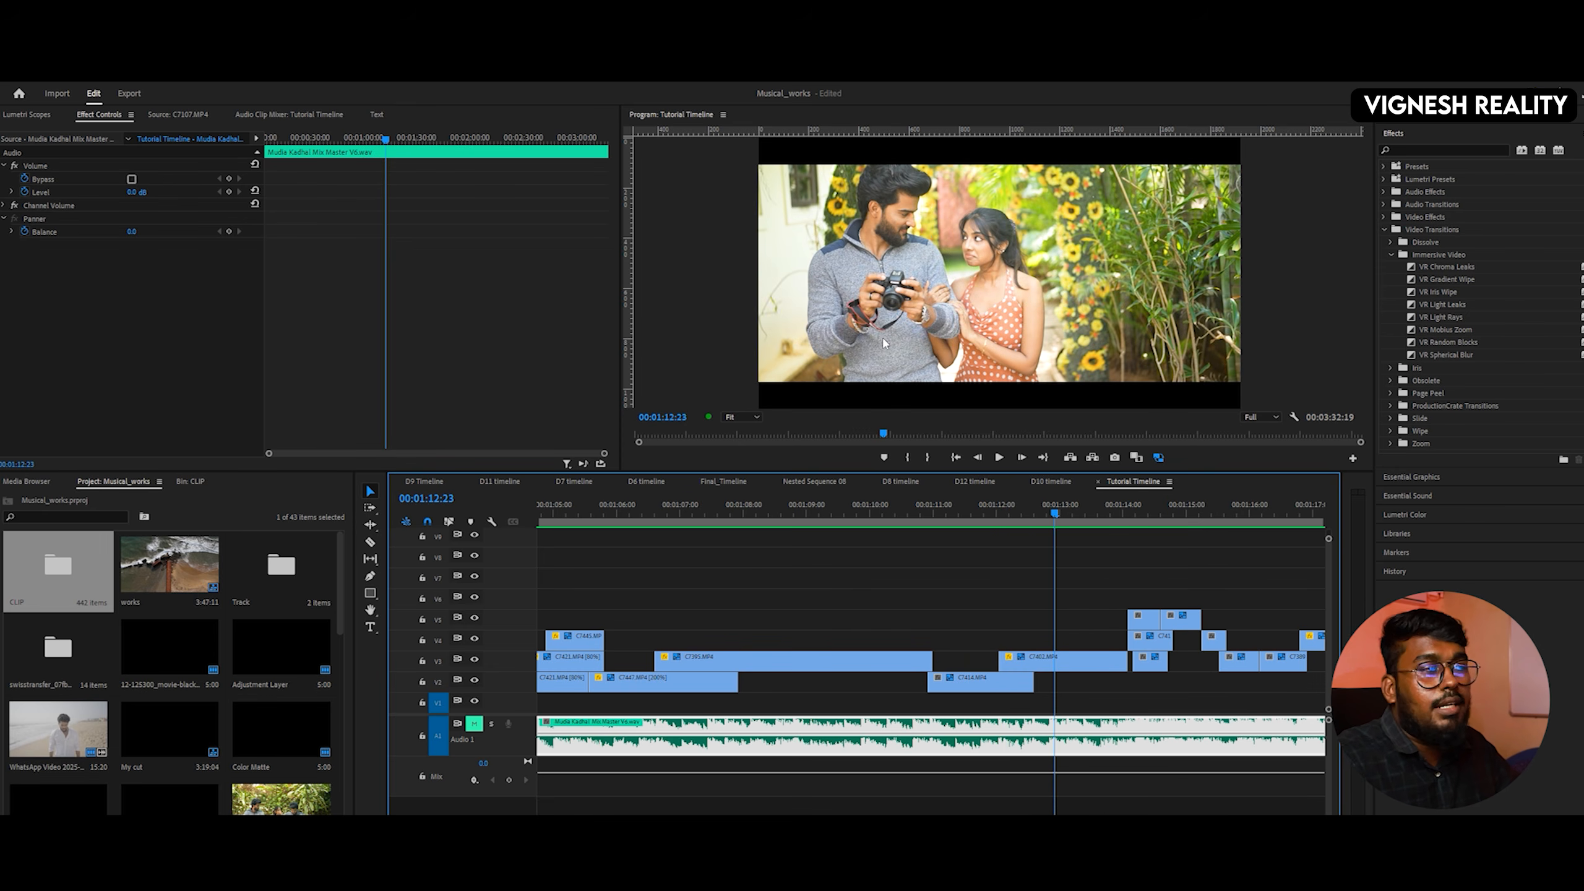
{"action": "key", "text": "space"}
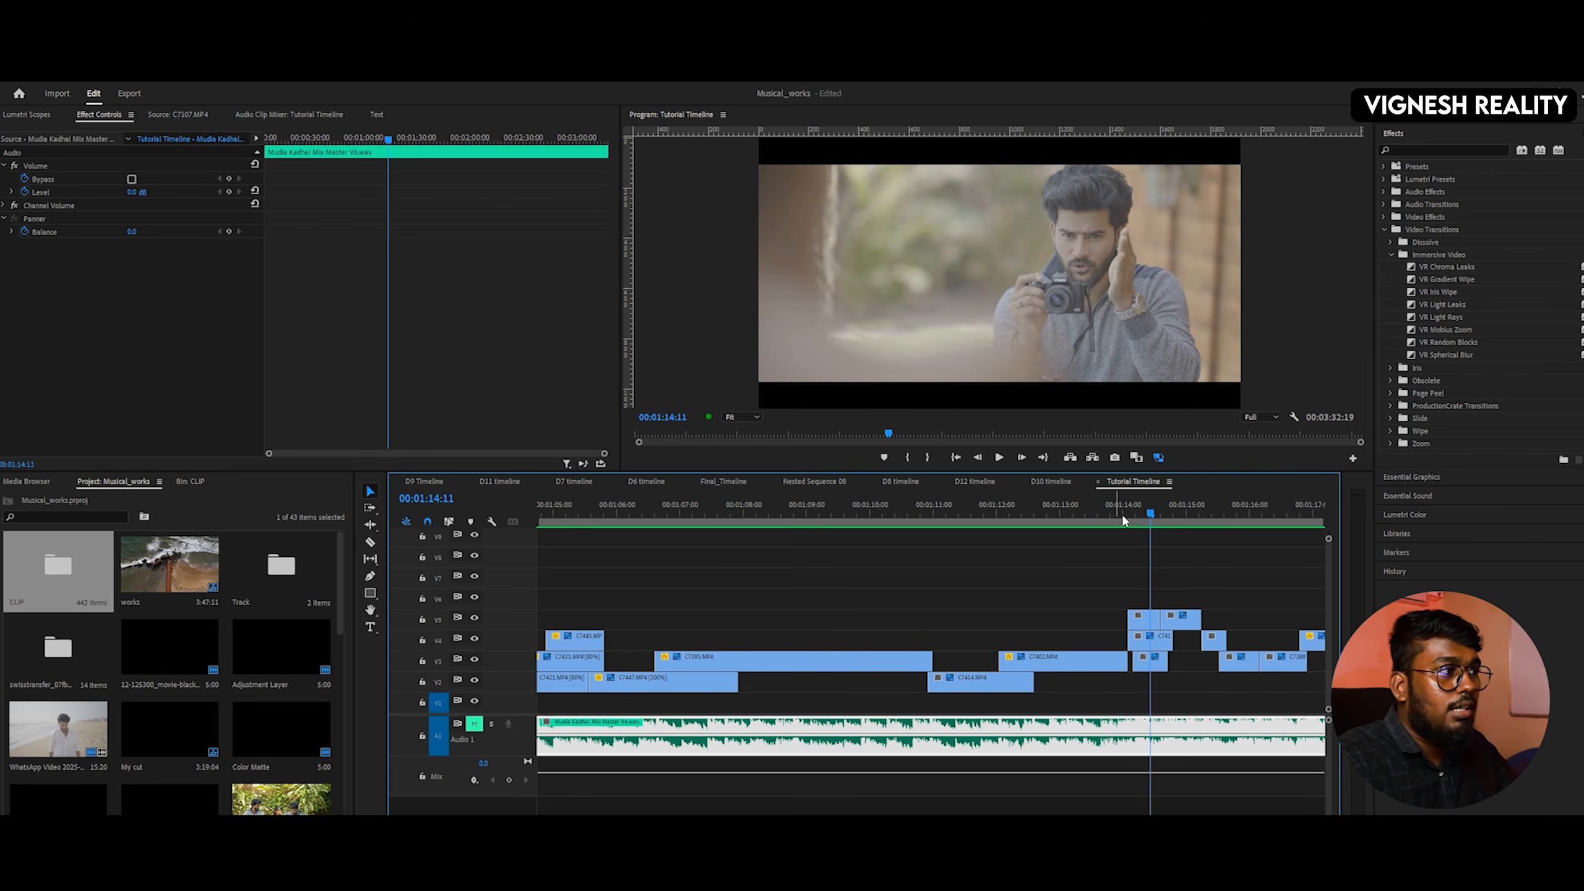
{"action": "left_click_drag", "start_coordinate": [1121, 515], "coordinate": [1093, 521]}
{"action": "left_click", "coordinate": [996, 522]}
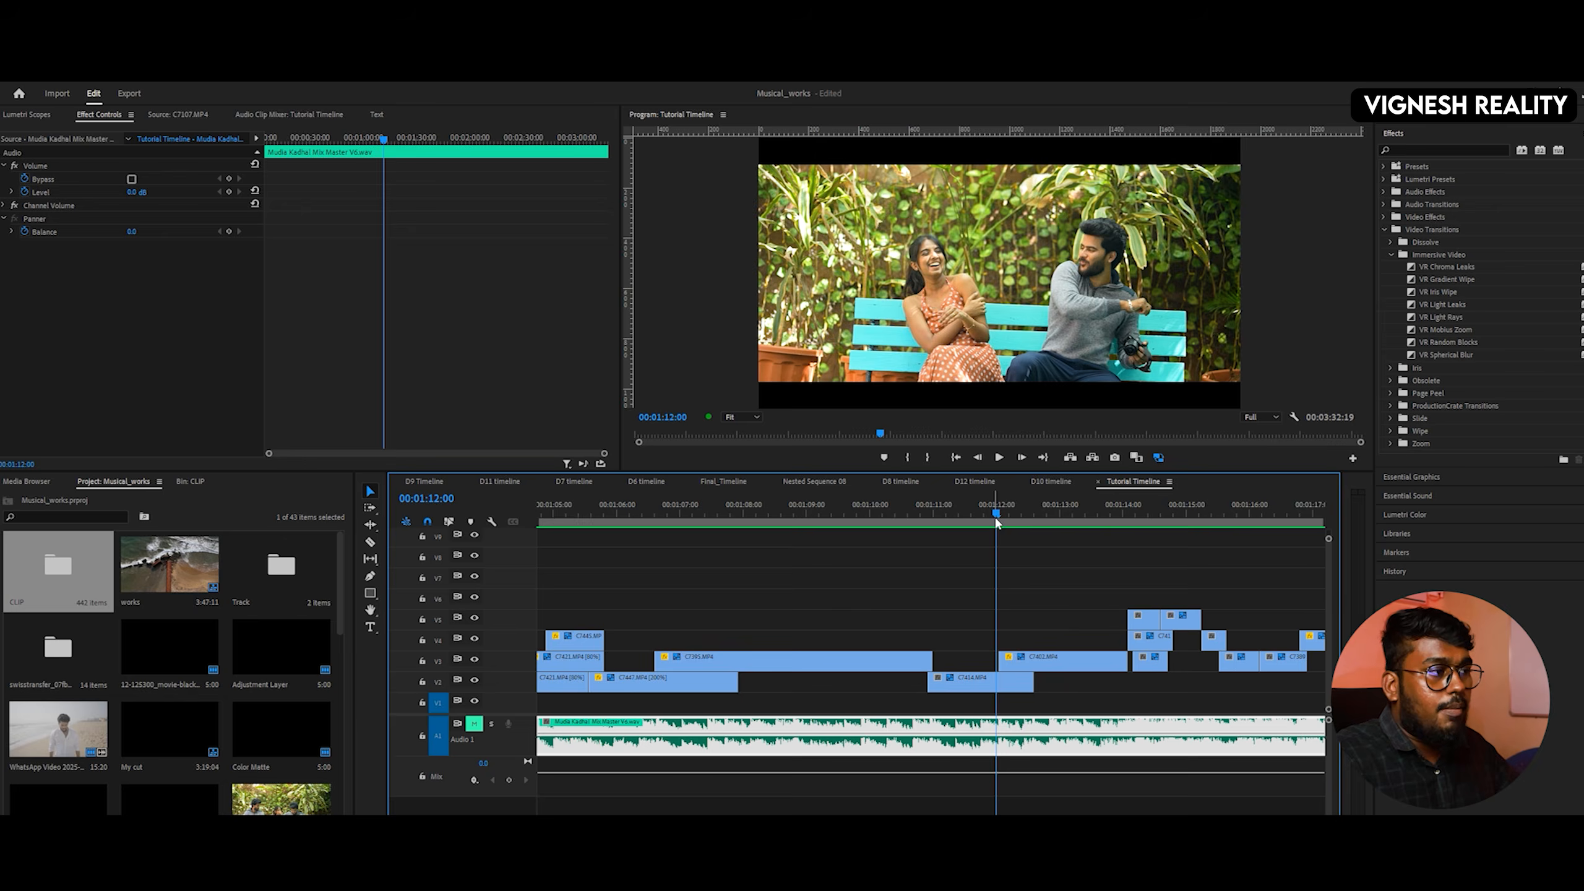
{"action": "key", "text": "space"}
{"action": "key", "text": "space"}
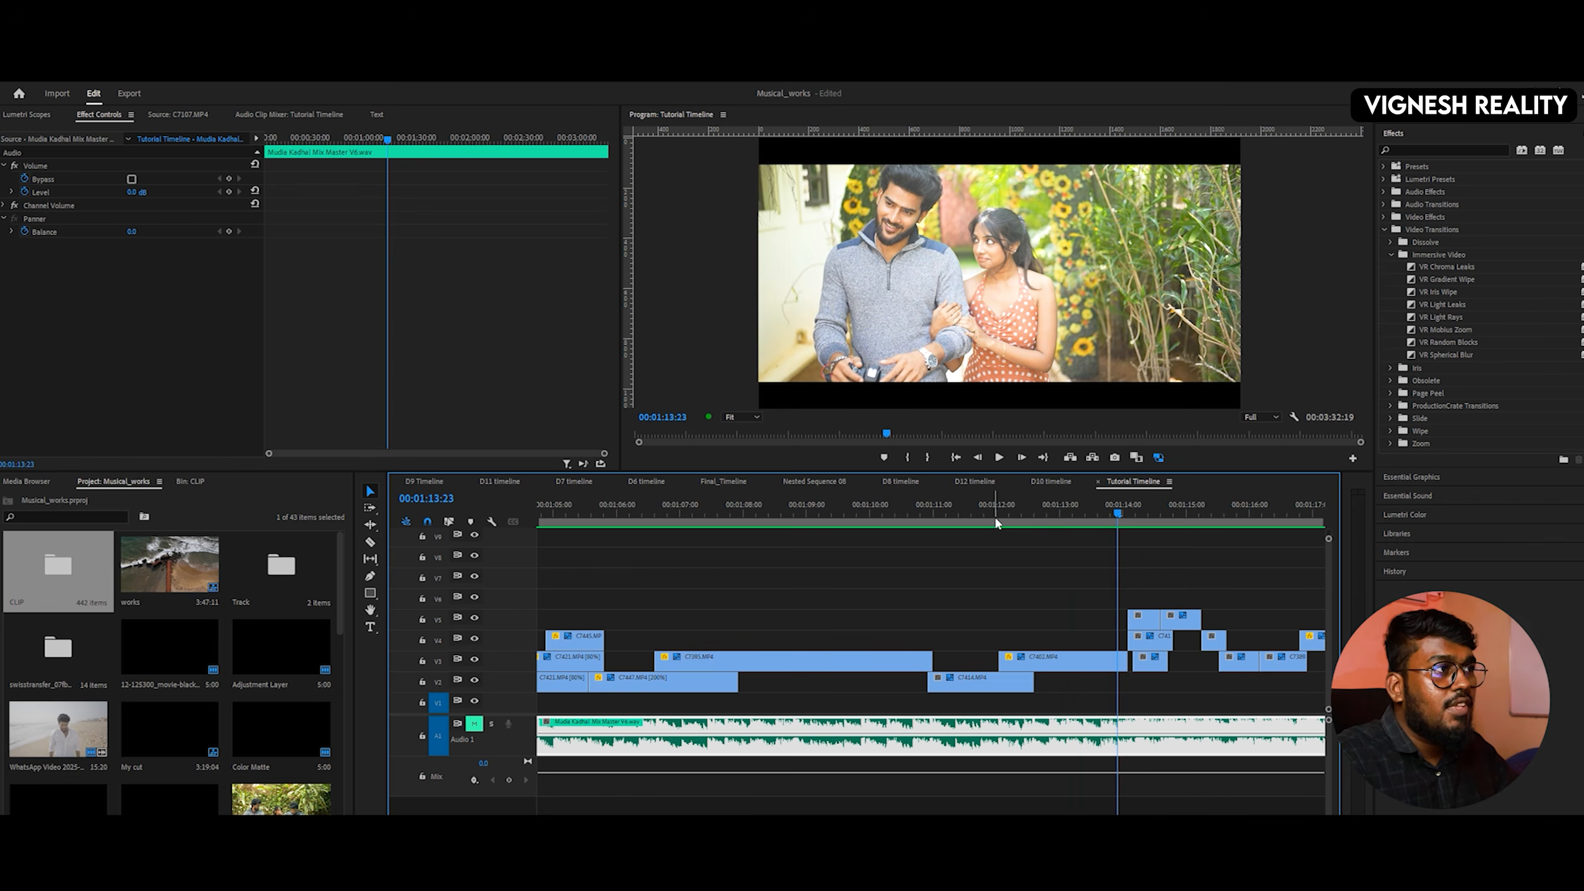
{"action": "left_click", "coordinate": [1070, 512]}
{"action": "key", "text": "space"}
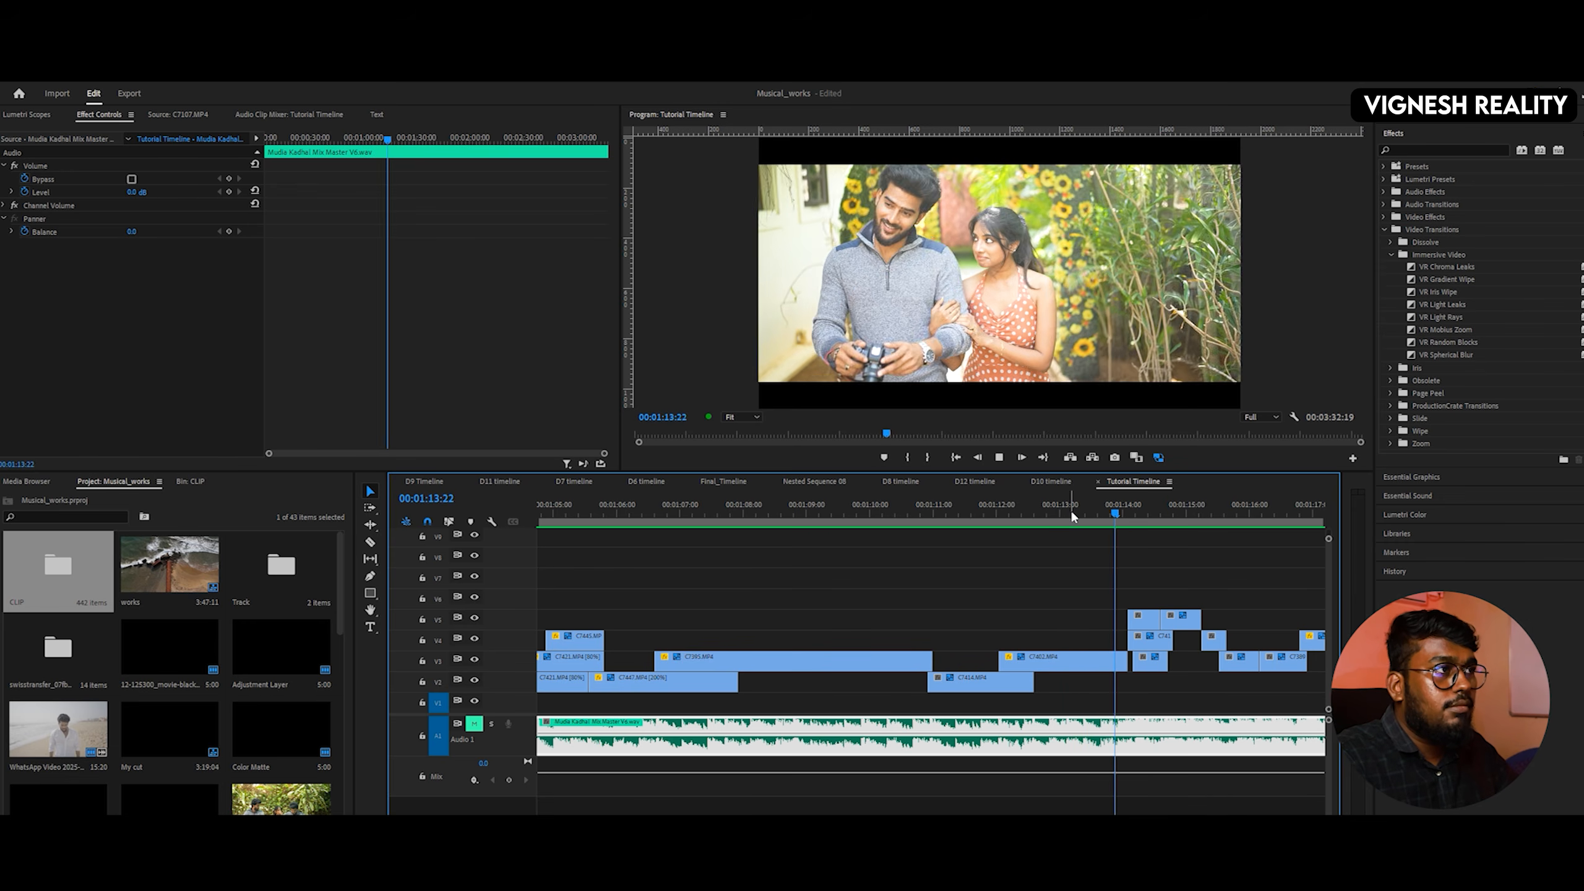
{"action": "left_click_drag", "start_coordinate": [1071, 512], "coordinate": [1004, 523]}
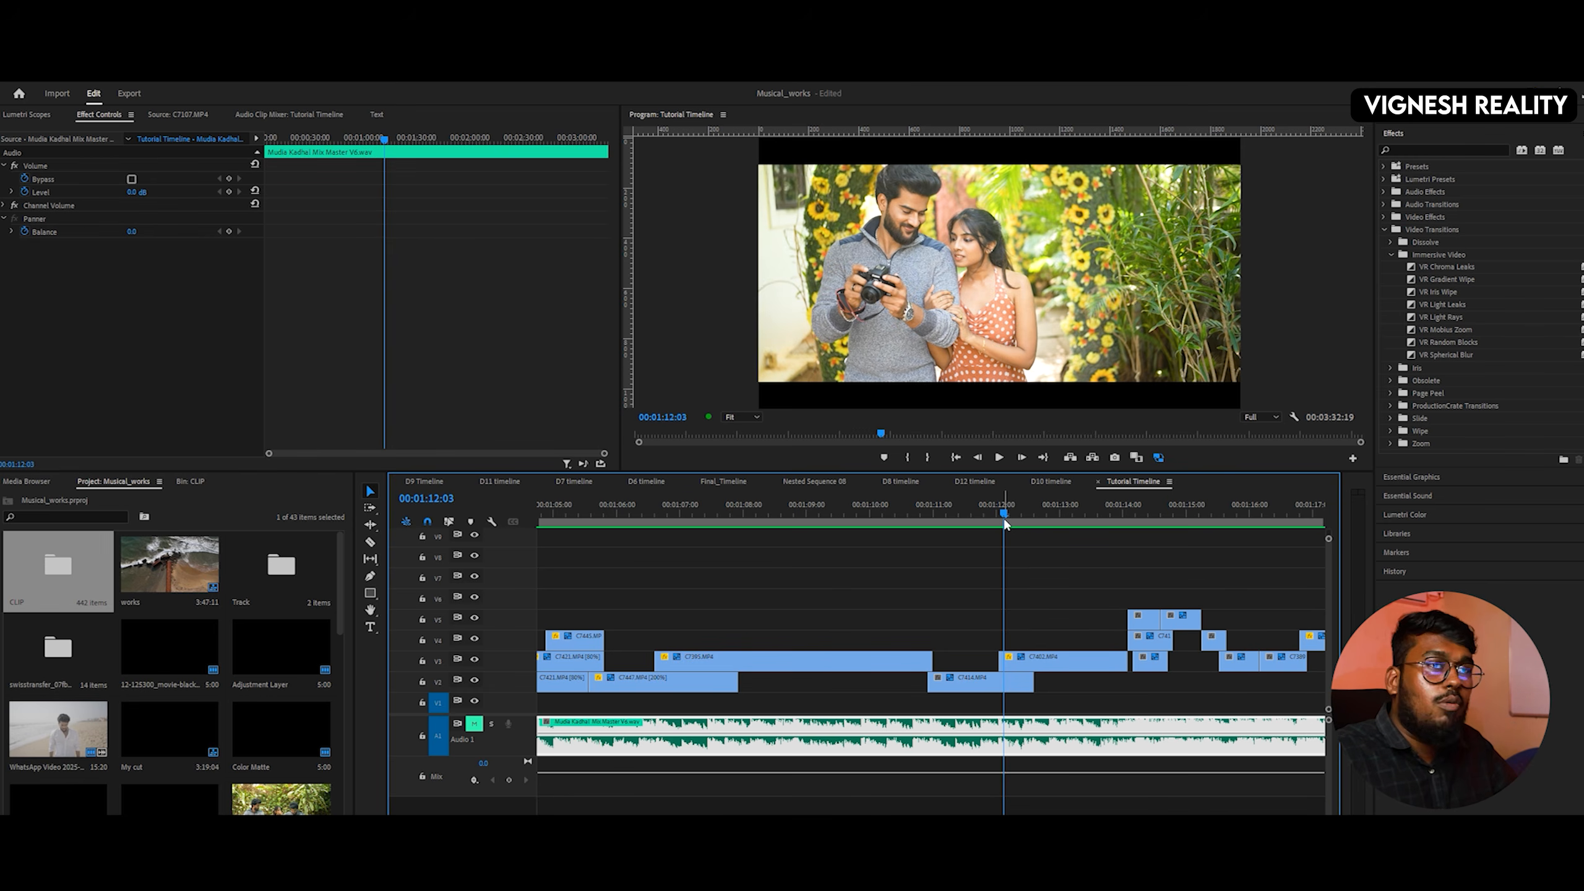
{"action": "left_click_drag", "start_coordinate": [1001, 516], "coordinate": [1070, 517]}
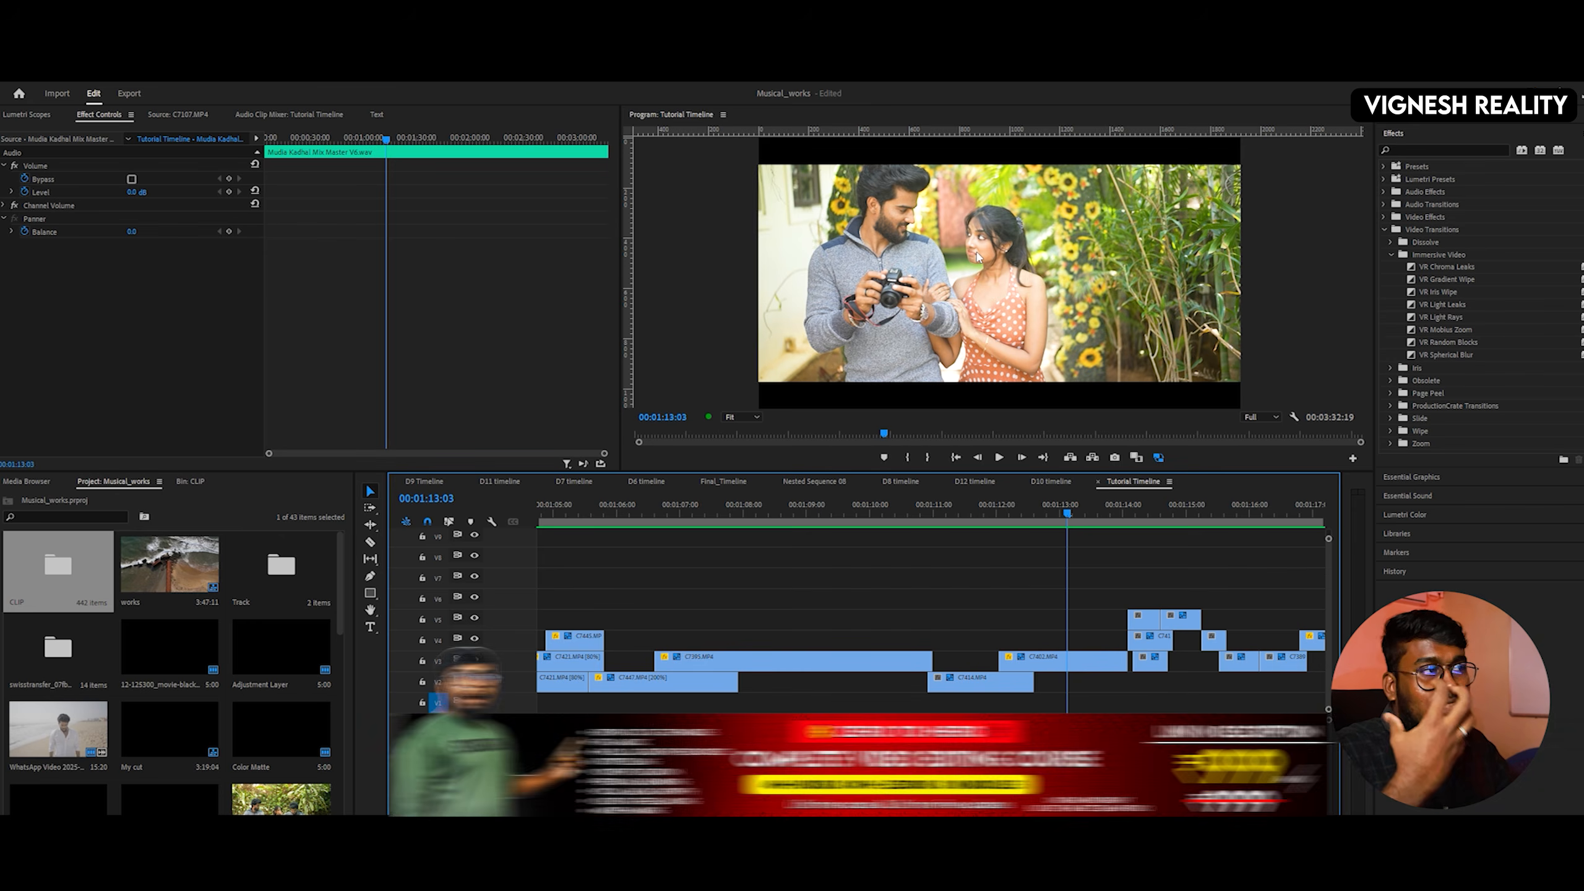
{"action": "left_click_drag", "start_coordinate": [1069, 515], "coordinate": [1128, 514]}
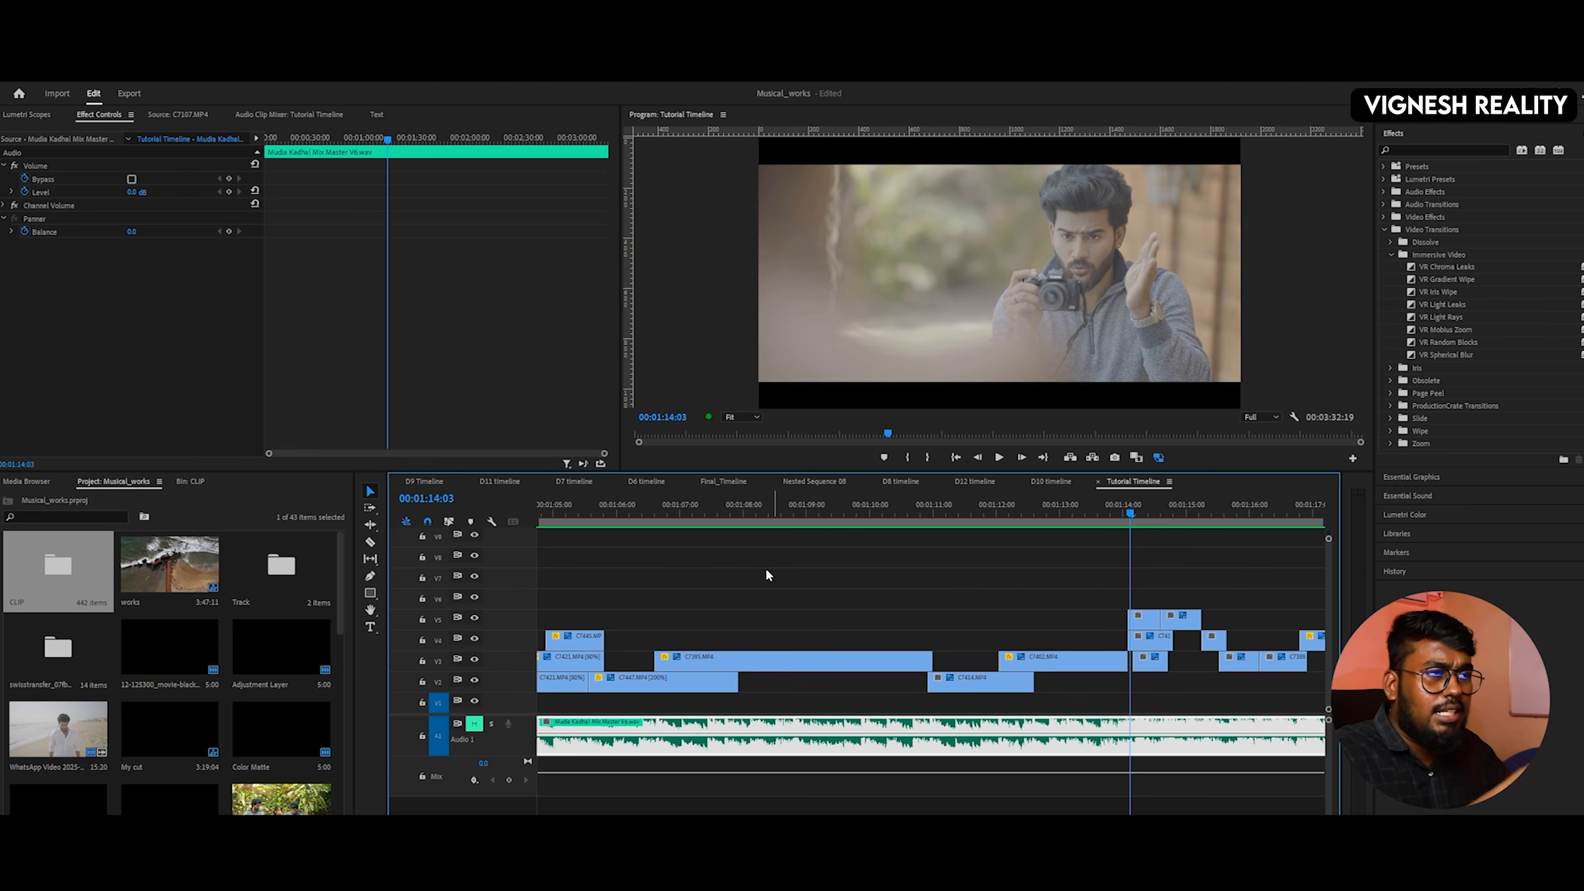
- Scrub through the wider run of cuts from about 00:01:05:06 to 00:01:13:19 to examine the shot sequence
{"action": "left_click_drag", "start_coordinate": [663, 514], "coordinate": [910, 527]}
{"action": "key", "text": "minus"}
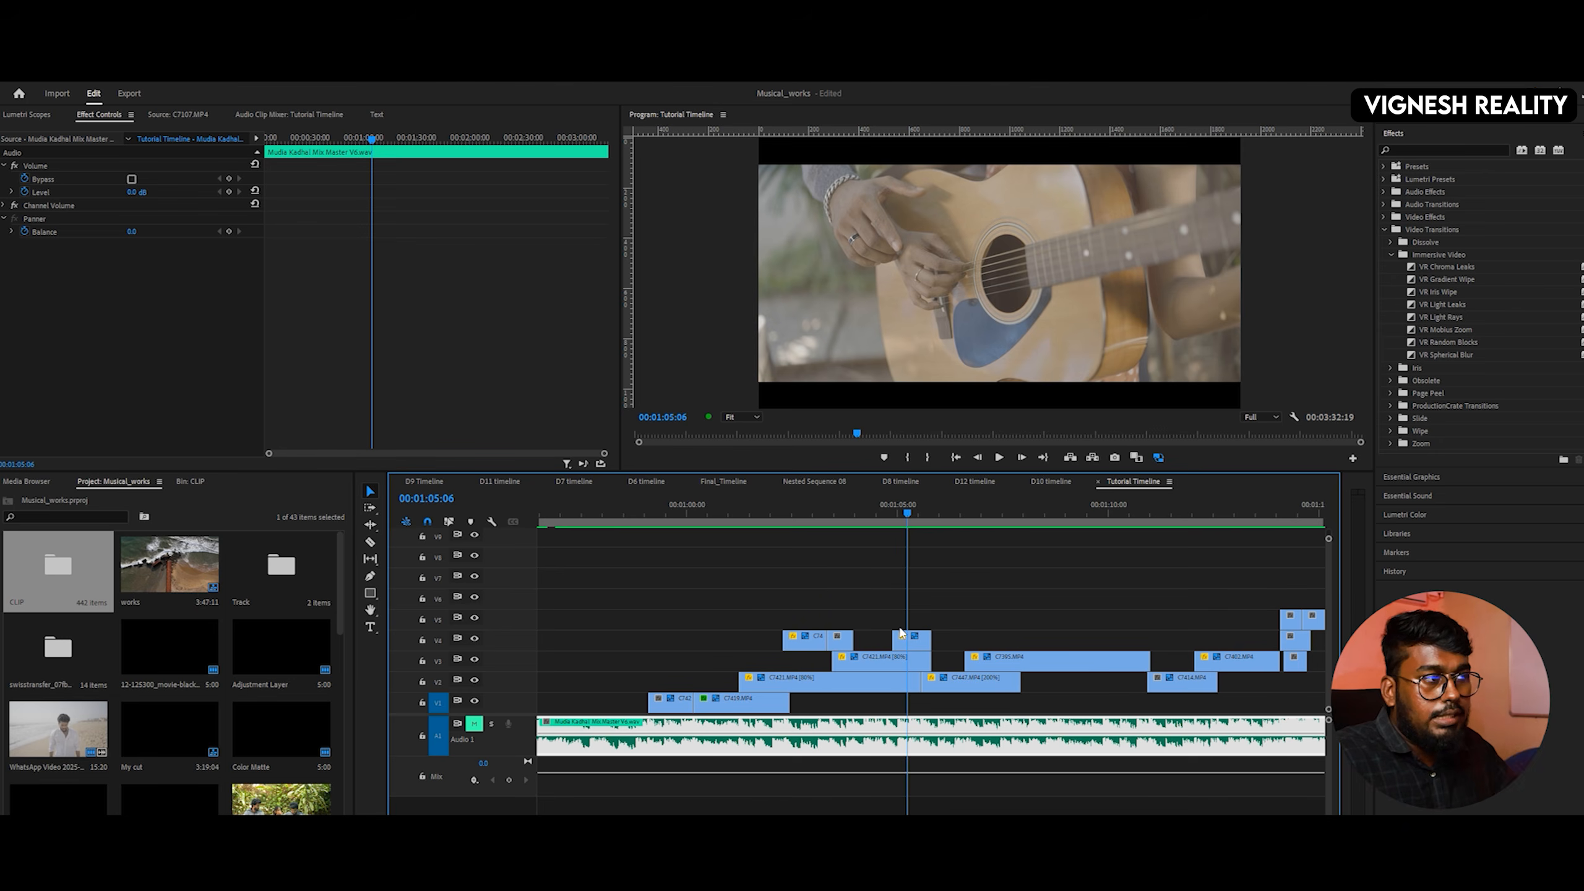
{"action": "left_click_drag", "start_coordinate": [912, 519], "coordinate": [973, 515]}
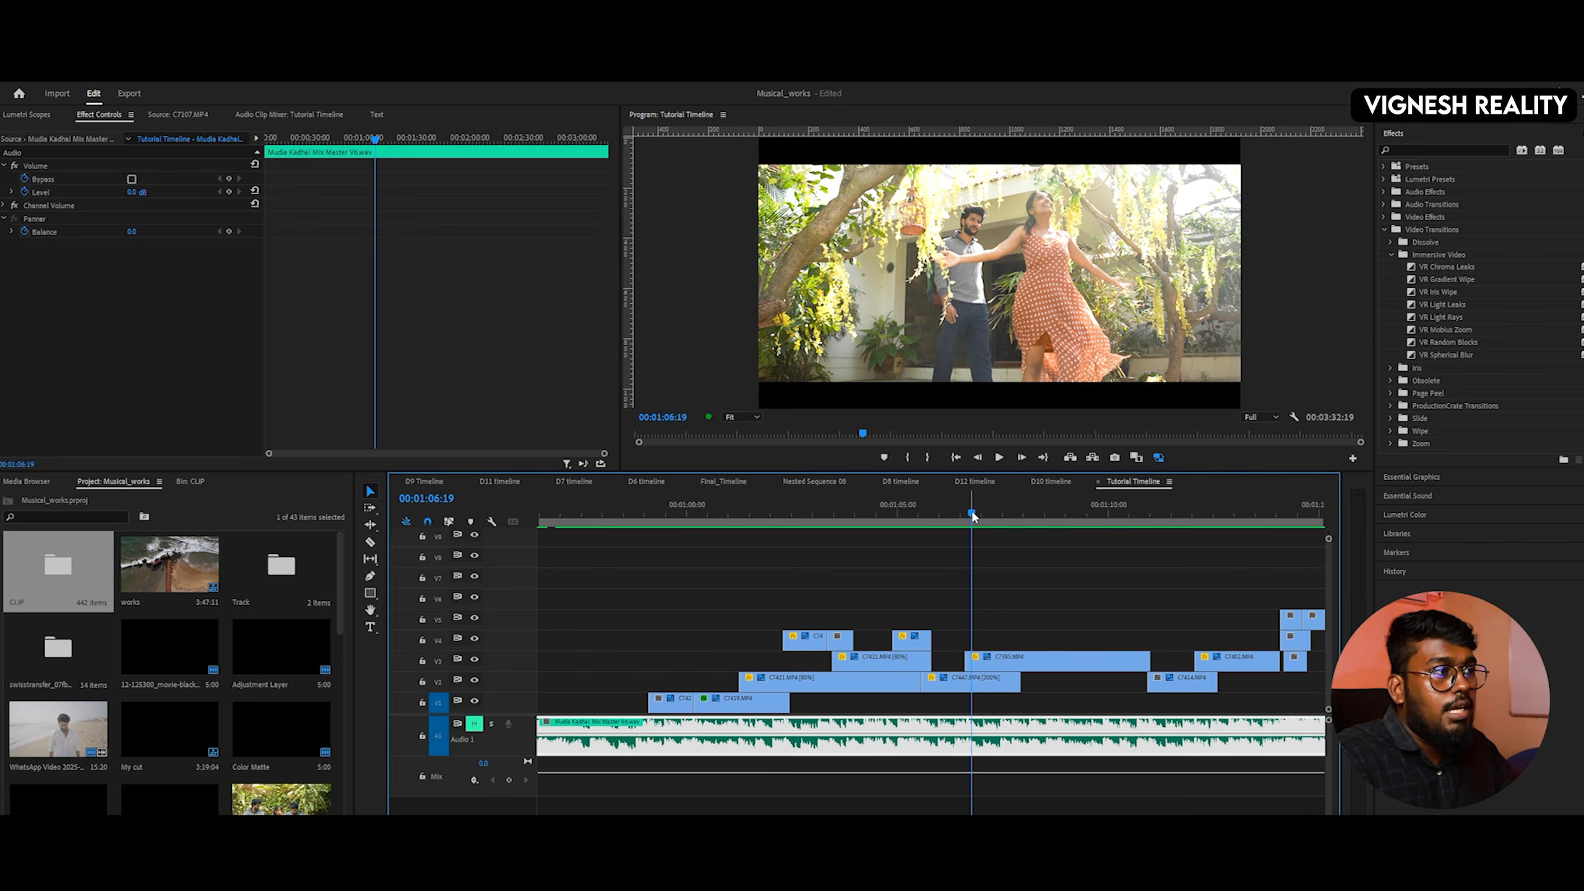
{"action": "left_click_drag", "start_coordinate": [974, 517], "coordinate": [1162, 512]}
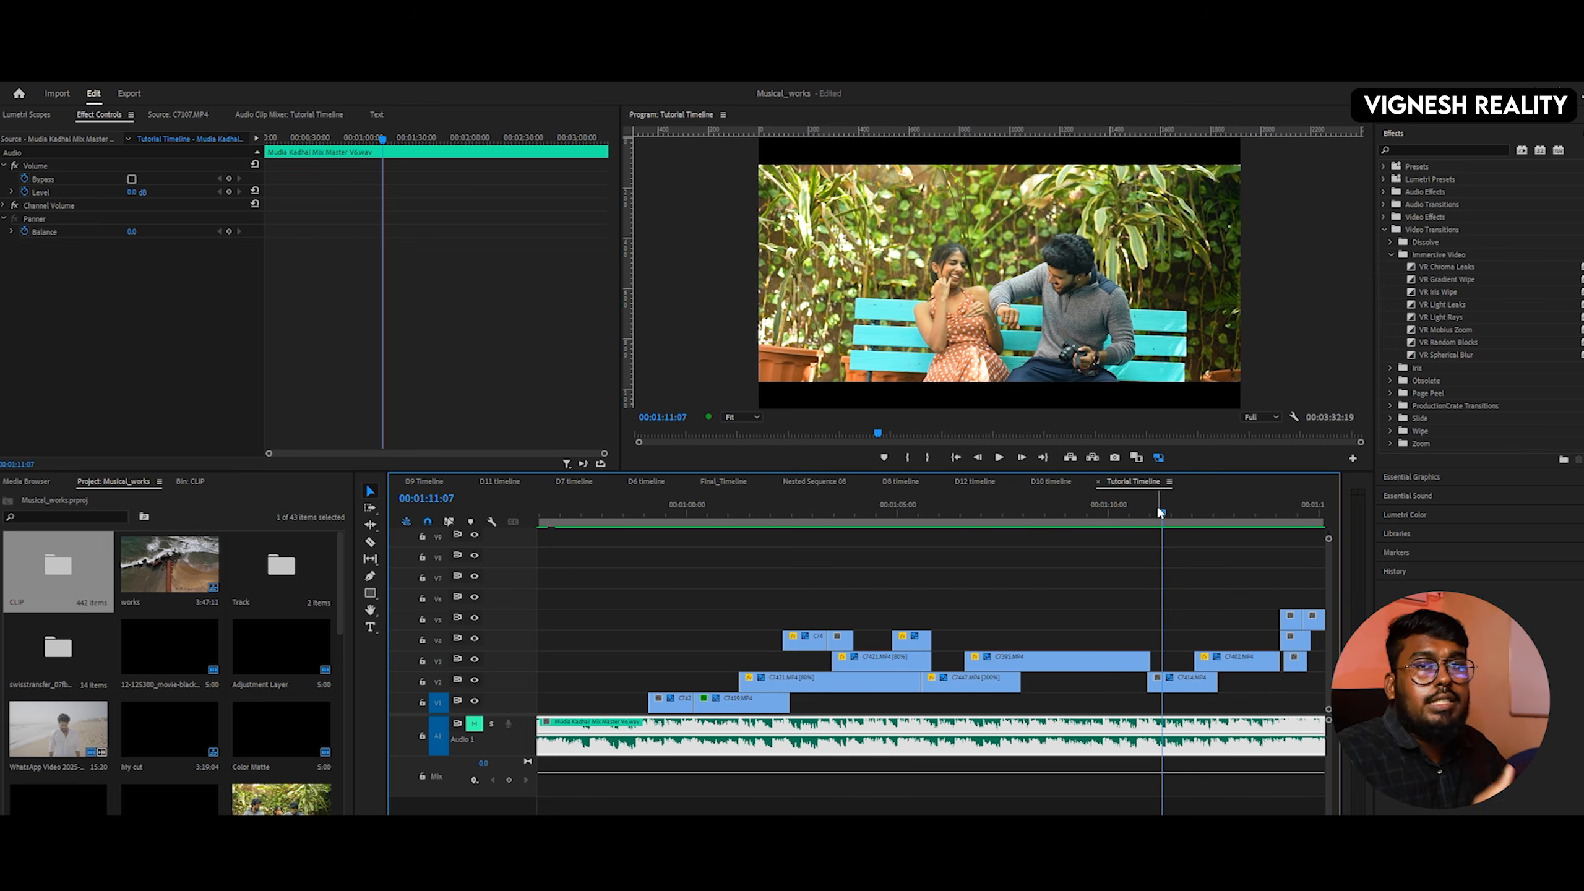
{"action": "left_click_drag", "start_coordinate": [1090, 514], "coordinate": [1208, 513]}
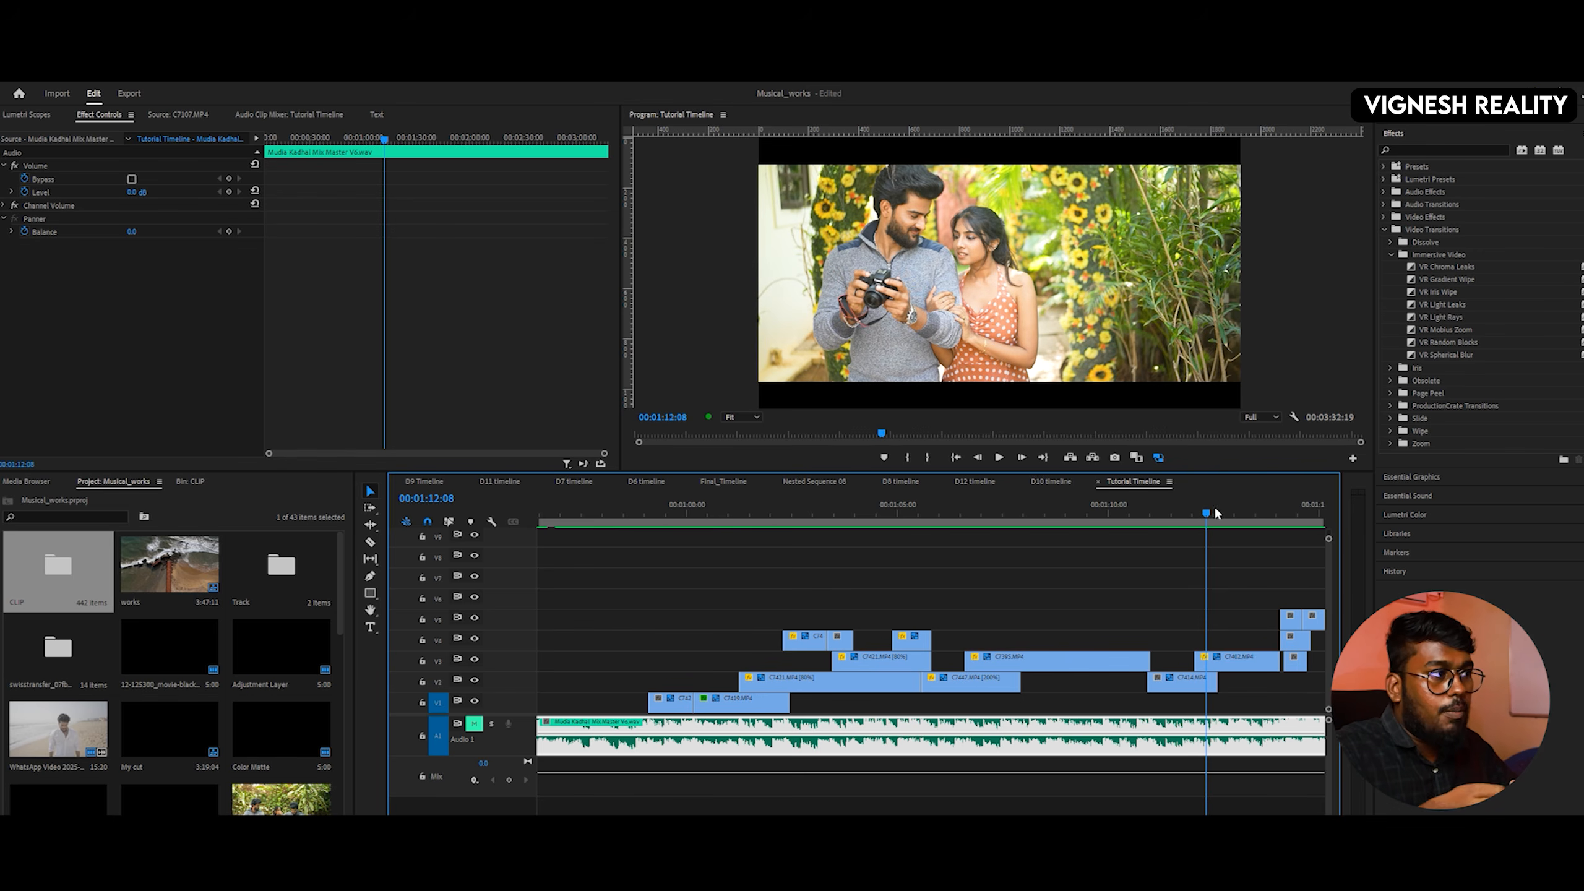
{"action": "left_click_drag", "start_coordinate": [1215, 510], "coordinate": [1270, 513]}
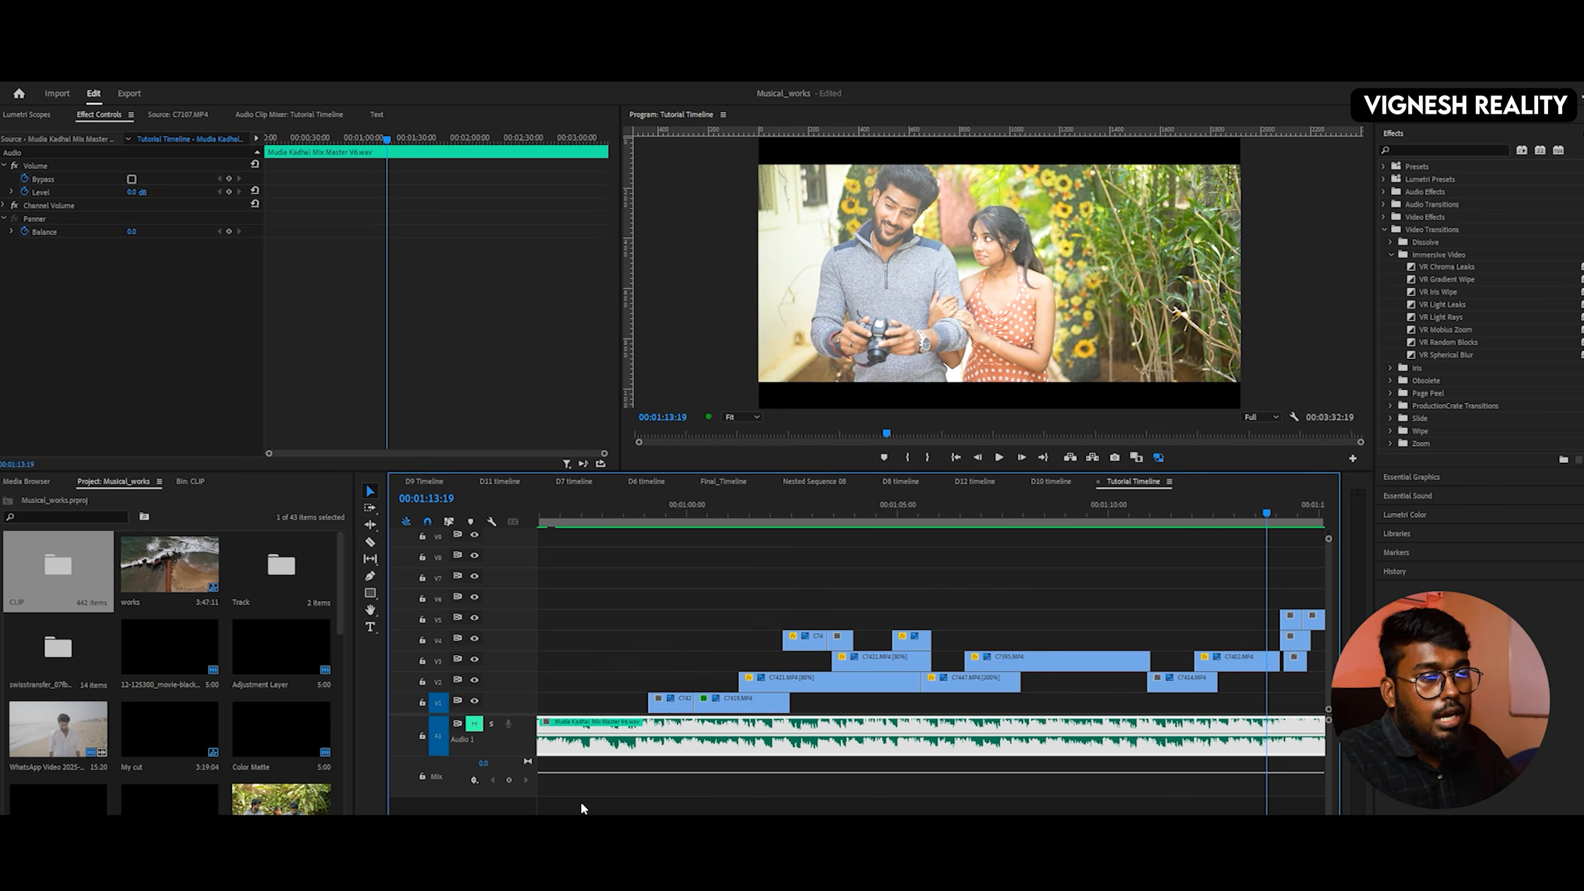
{"action": "scroll", "coordinate": [930, 655], "scroll_direction": "right", "scroll_amount": 3}
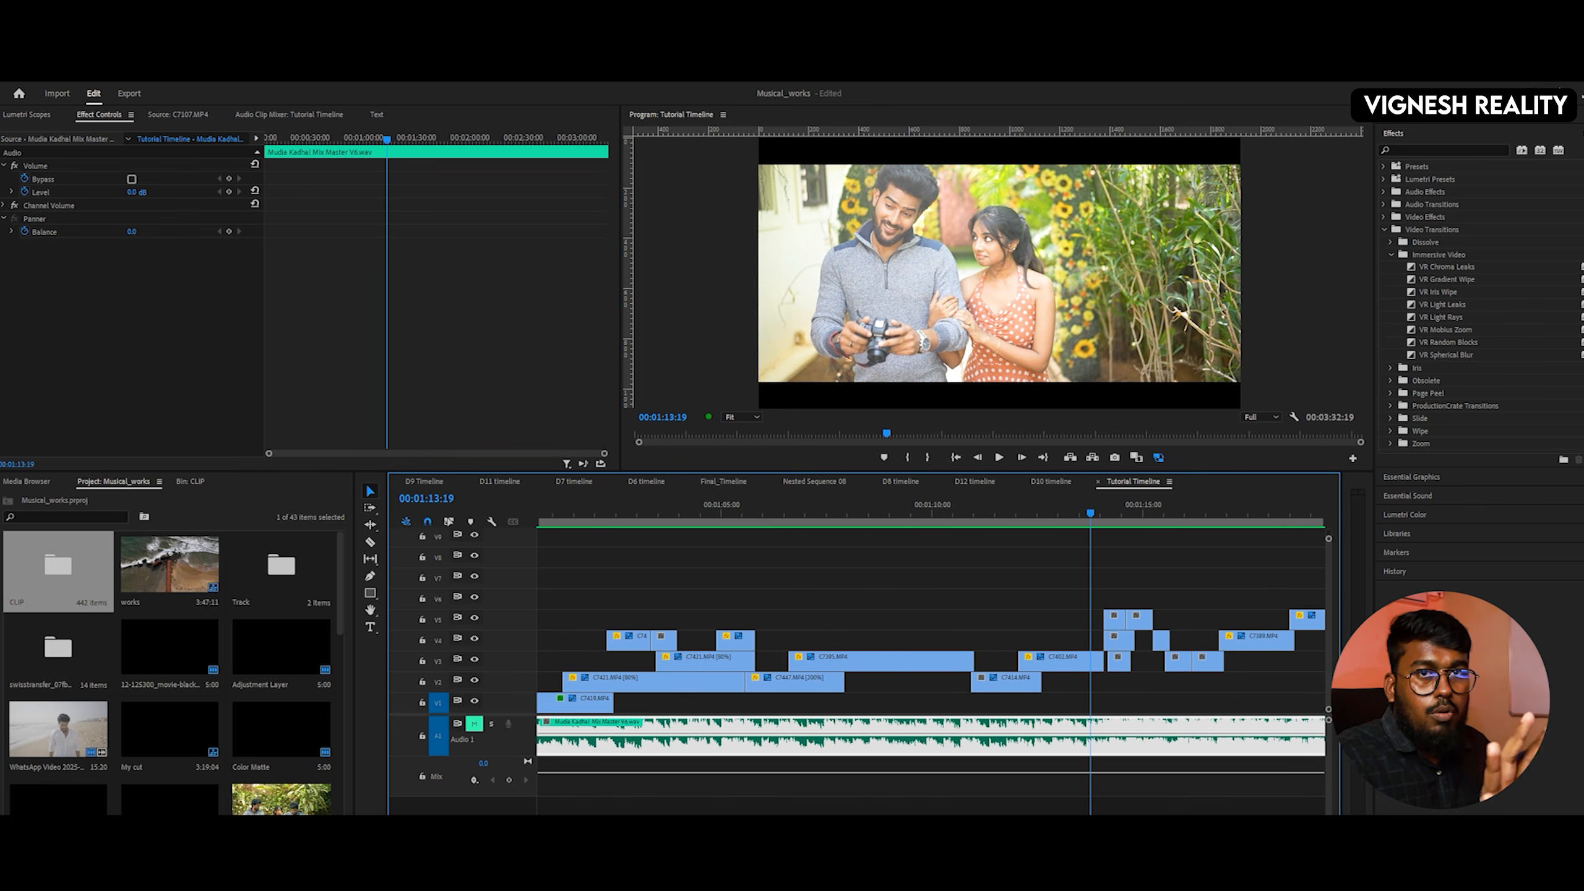
- Play and replay the short stacked clips from about 00:01:14:01 to examine their cut timing
{"action": "mouse_move", "coordinate": [1091, 514]}
{"action": "left_mouse_down"}
{"action": "mouse_move", "coordinate": [1159, 517]}
{"action": "mouse_move", "coordinate": [1104, 523]}
{"action": "left_mouse_up"}
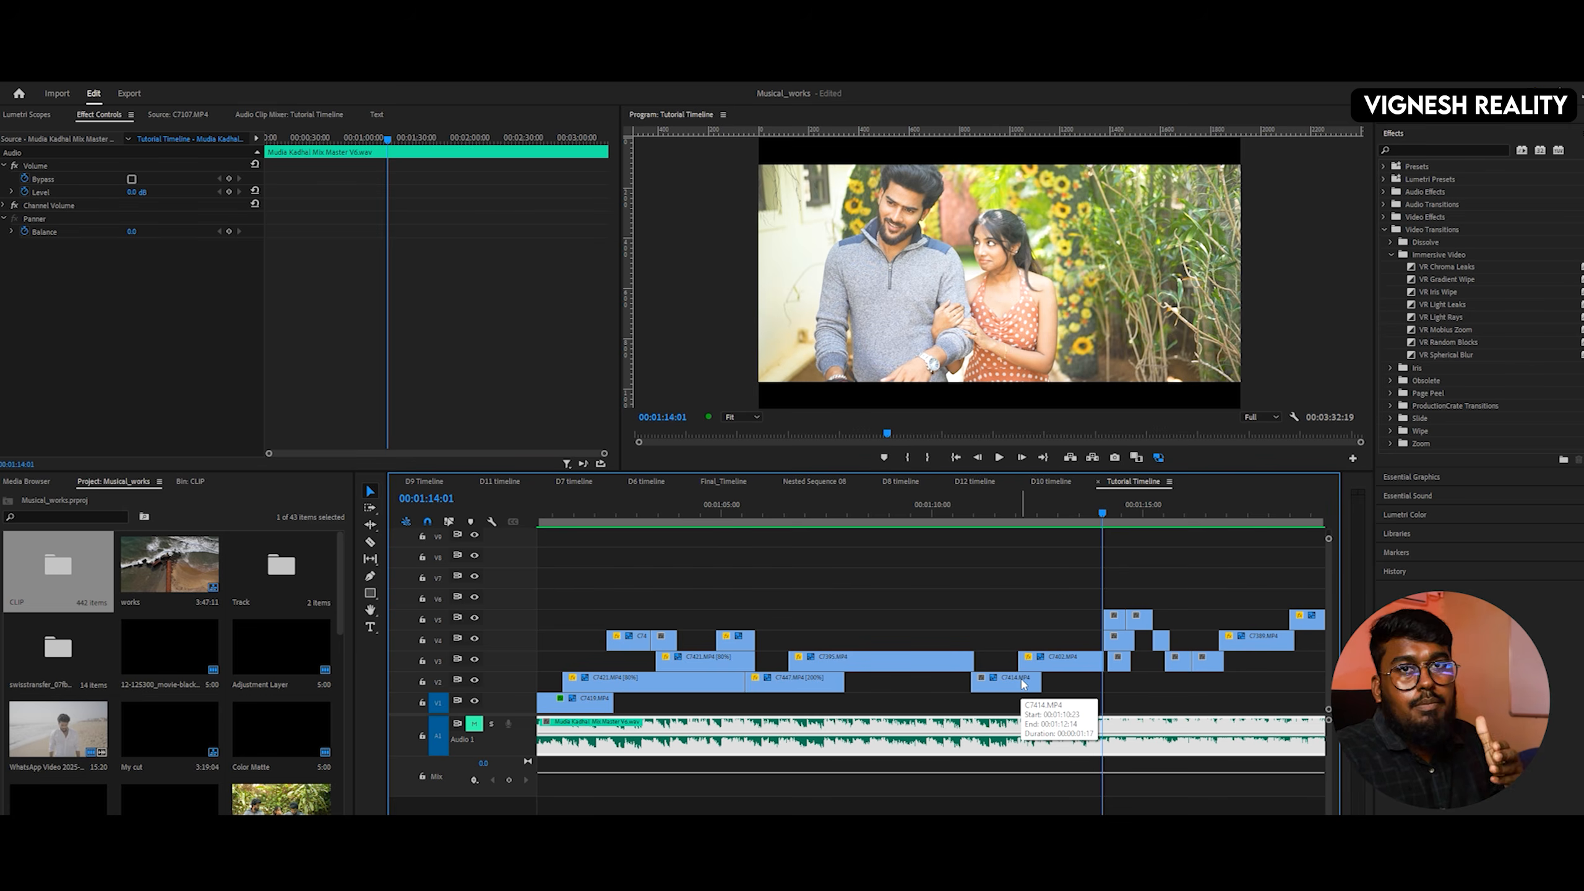
{"action": "key", "text": "space"}
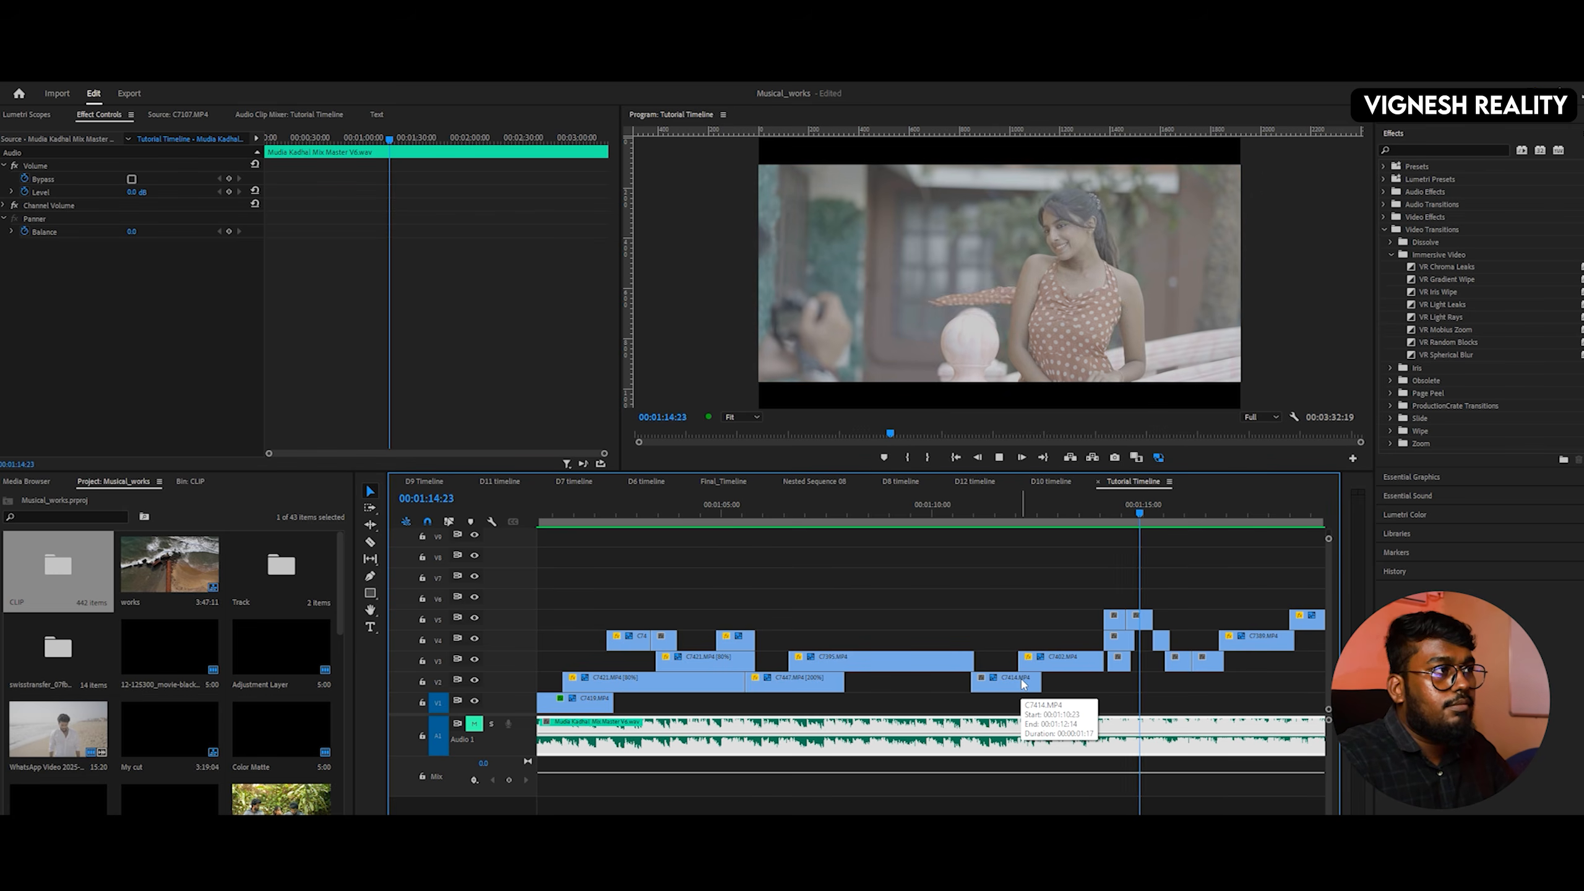
{"action": "left_click", "coordinate": [1119, 513]}
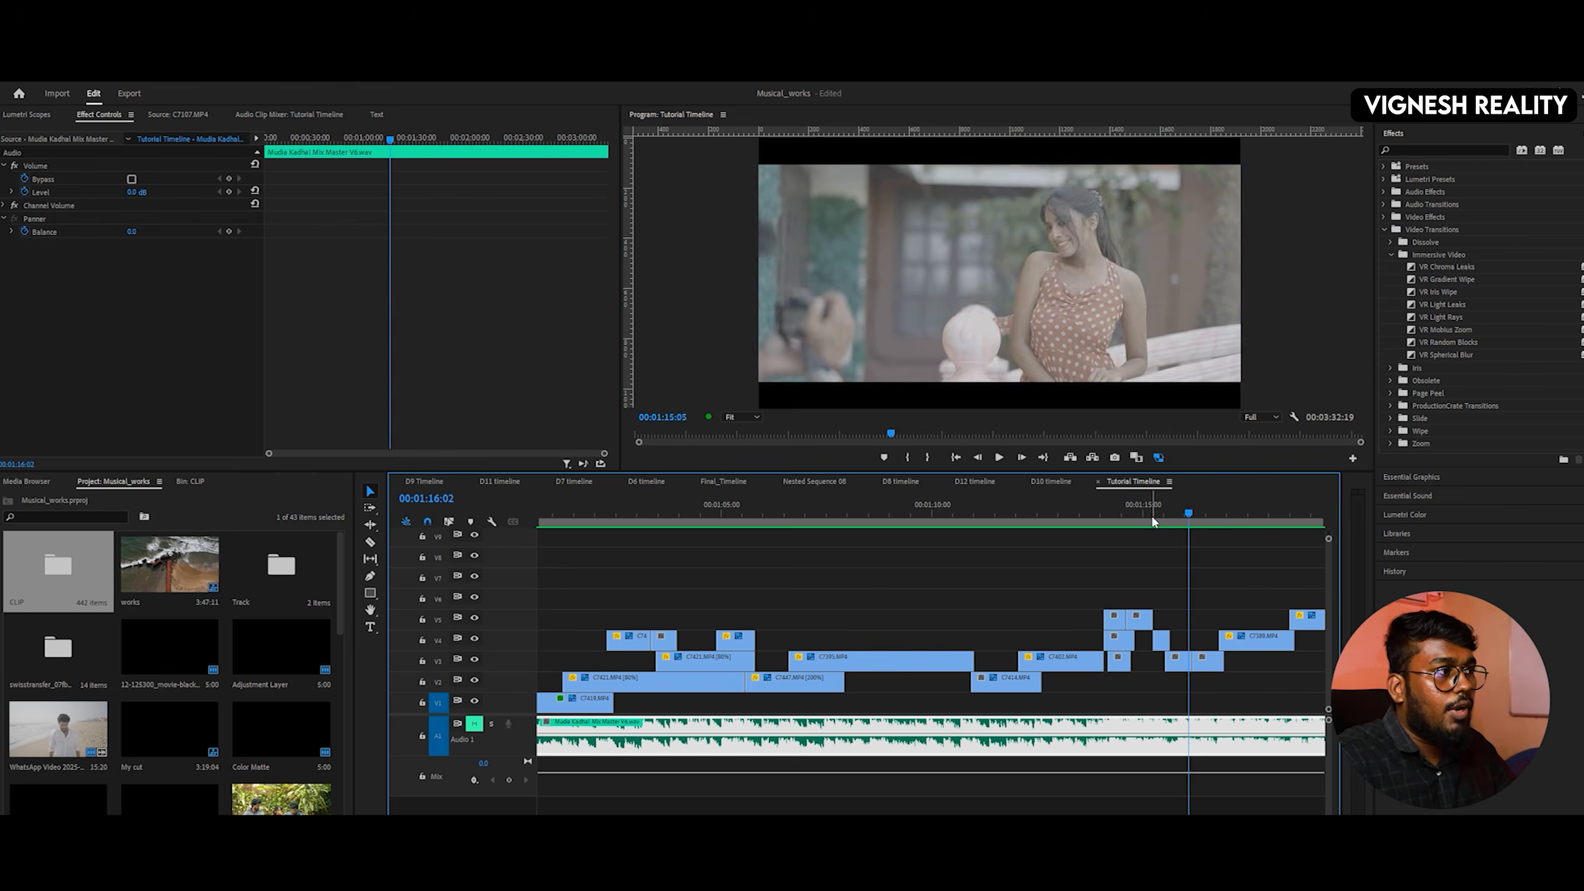
{"action": "left_click", "coordinate": [1114, 515]}
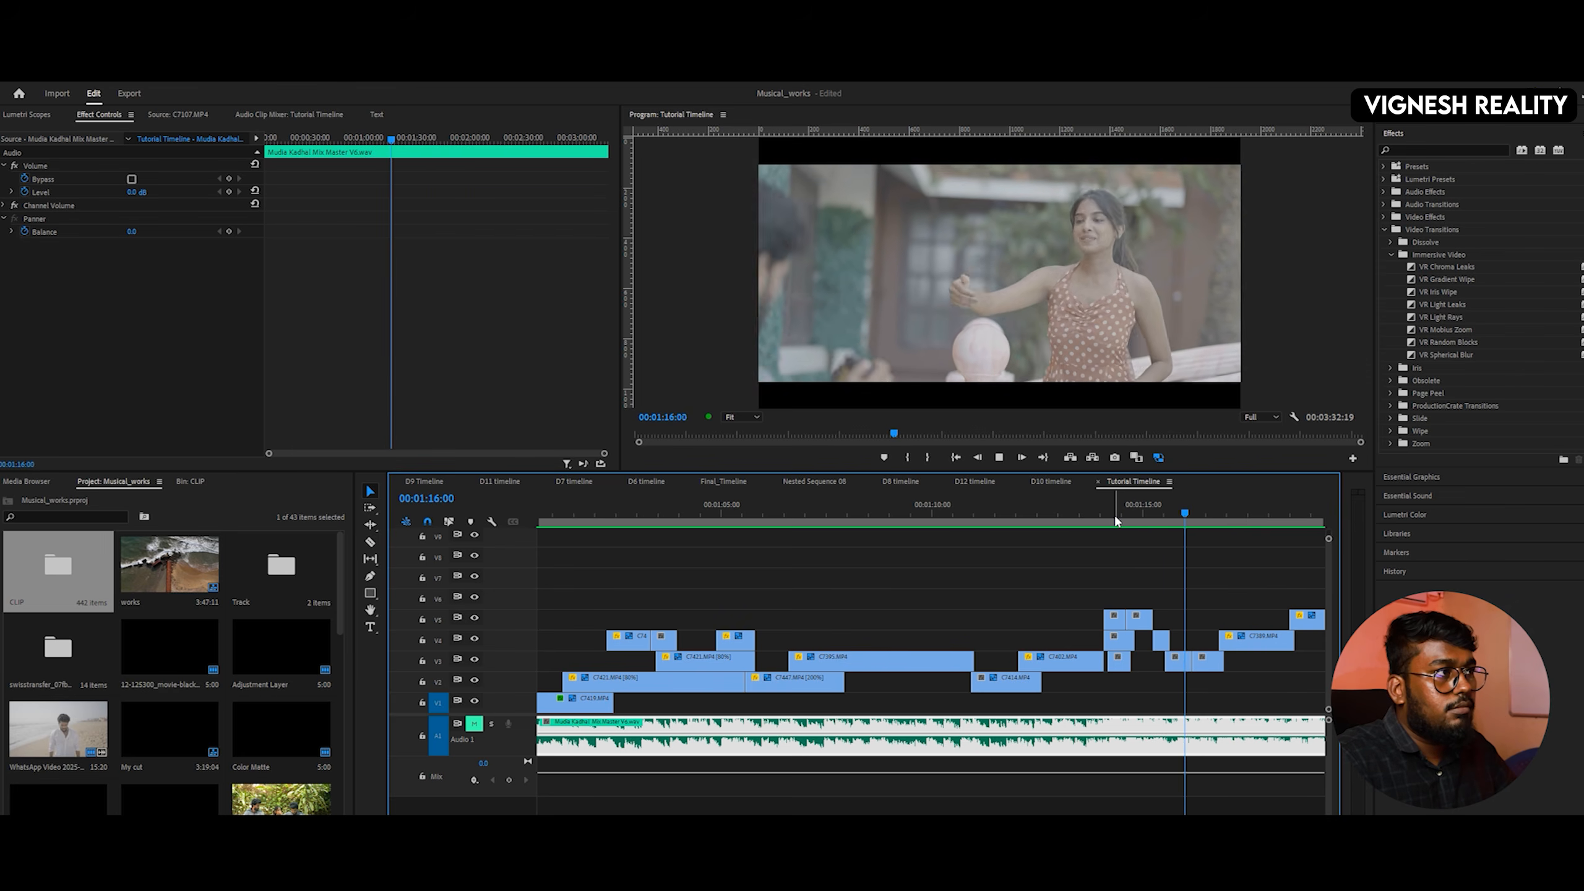
- Play the shots from about 00:01:16:06 to 00:01:18:00 to examine the cut into C7389.MP4
{"action": "key", "text": "space"}
{"action": "left_click", "coordinate": [1197, 512]}
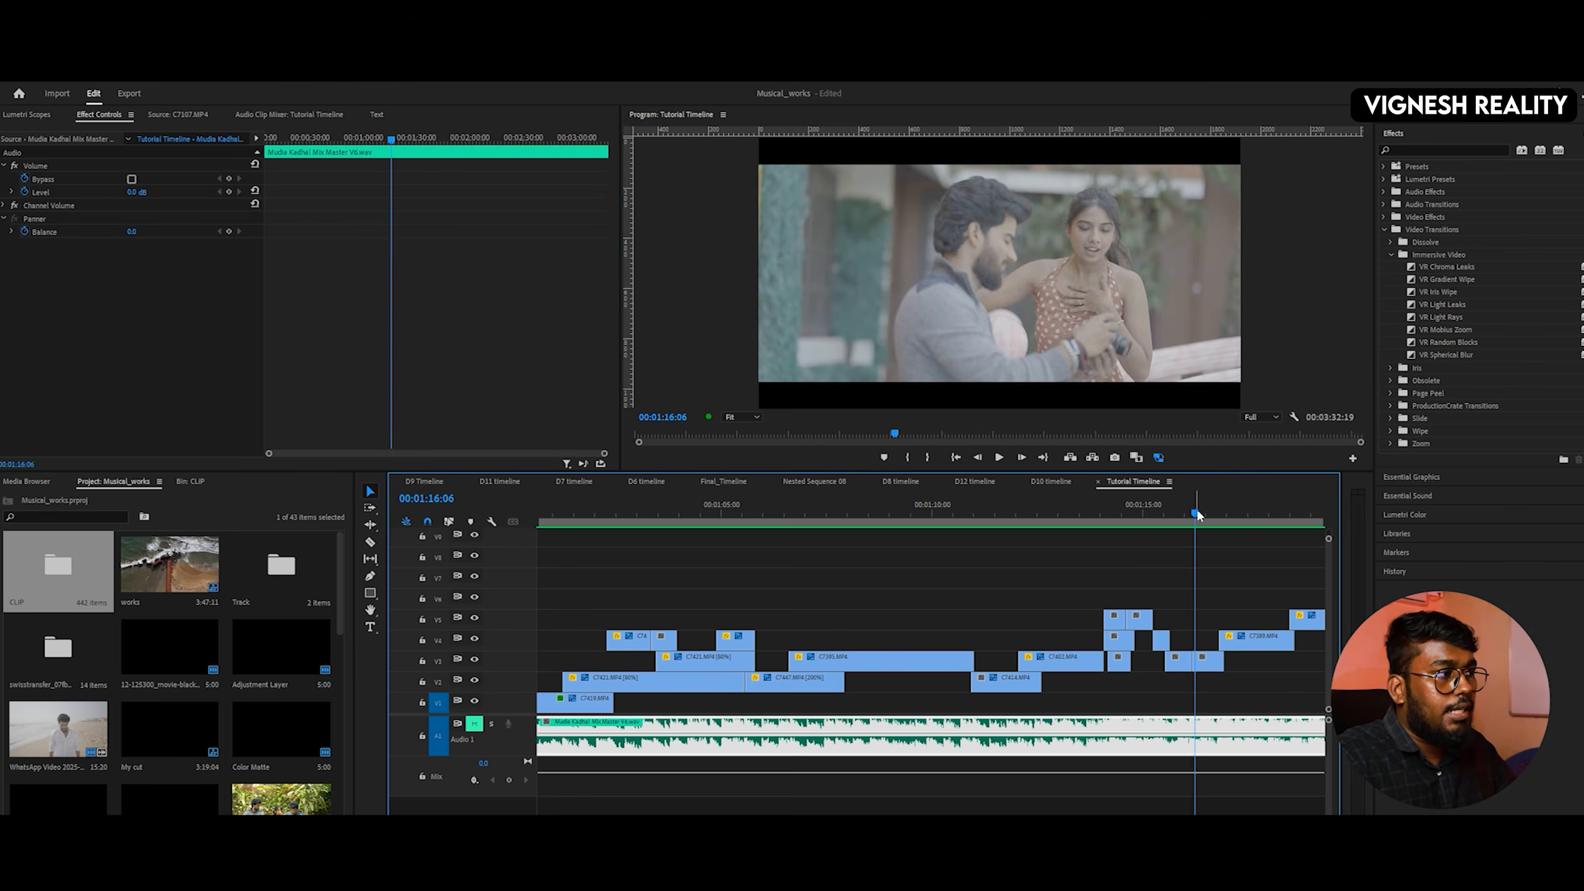
{"action": "key", "text": "space"}
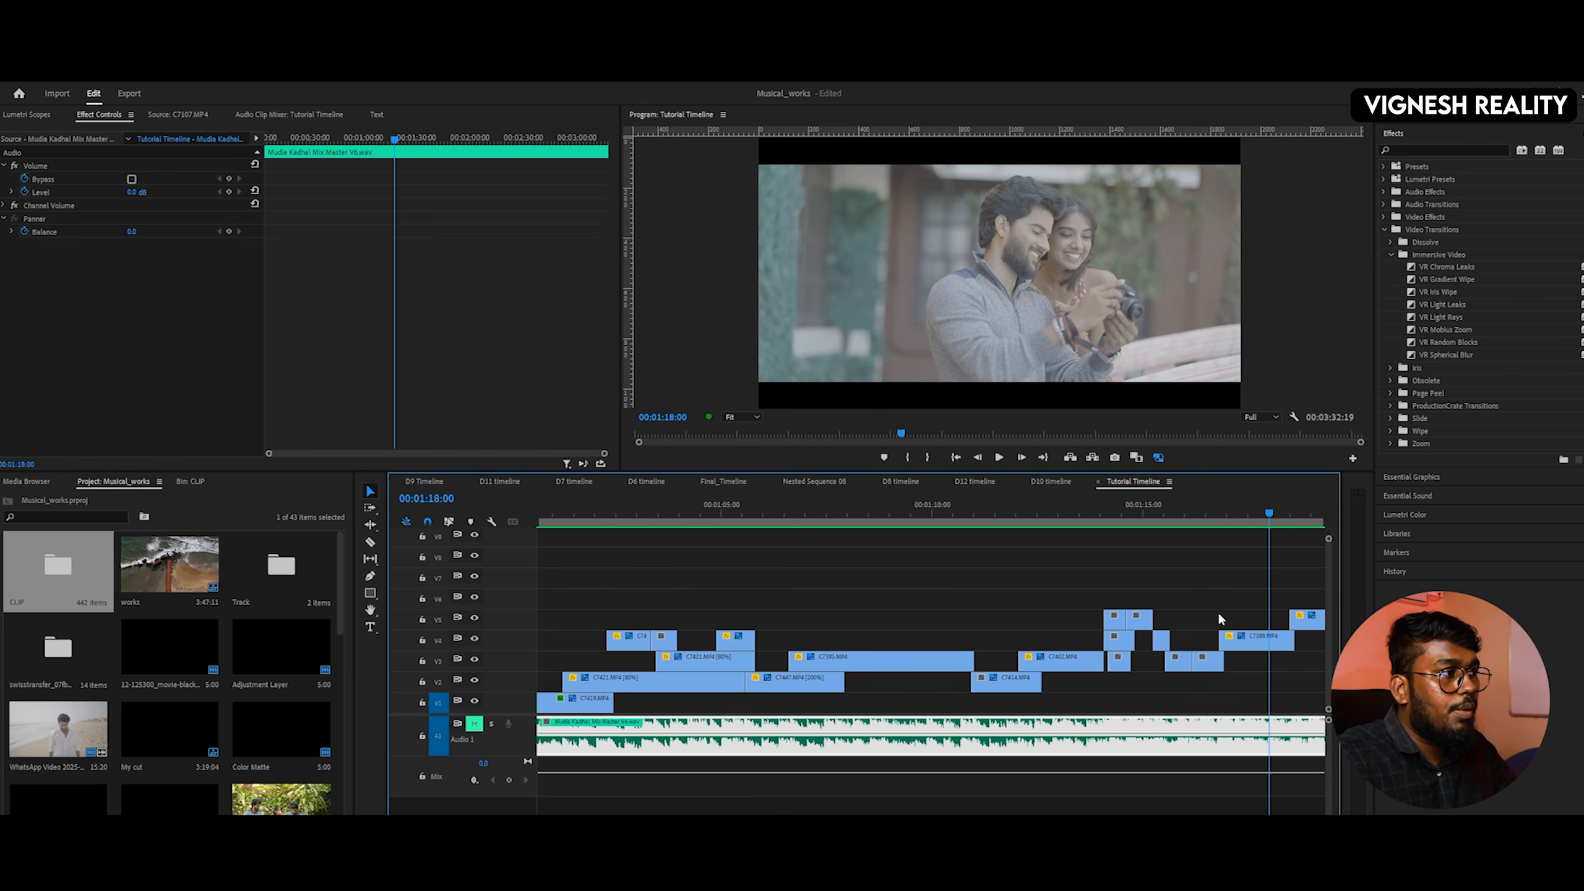
- Examine C7389.MP4's speed keyframe and play the clip from 00:01:16:20 through the cut at about 00:01:18:14
{"action": "left_click", "coordinate": [1251, 640]}
{"action": "left_click", "coordinate": [268, 140]}
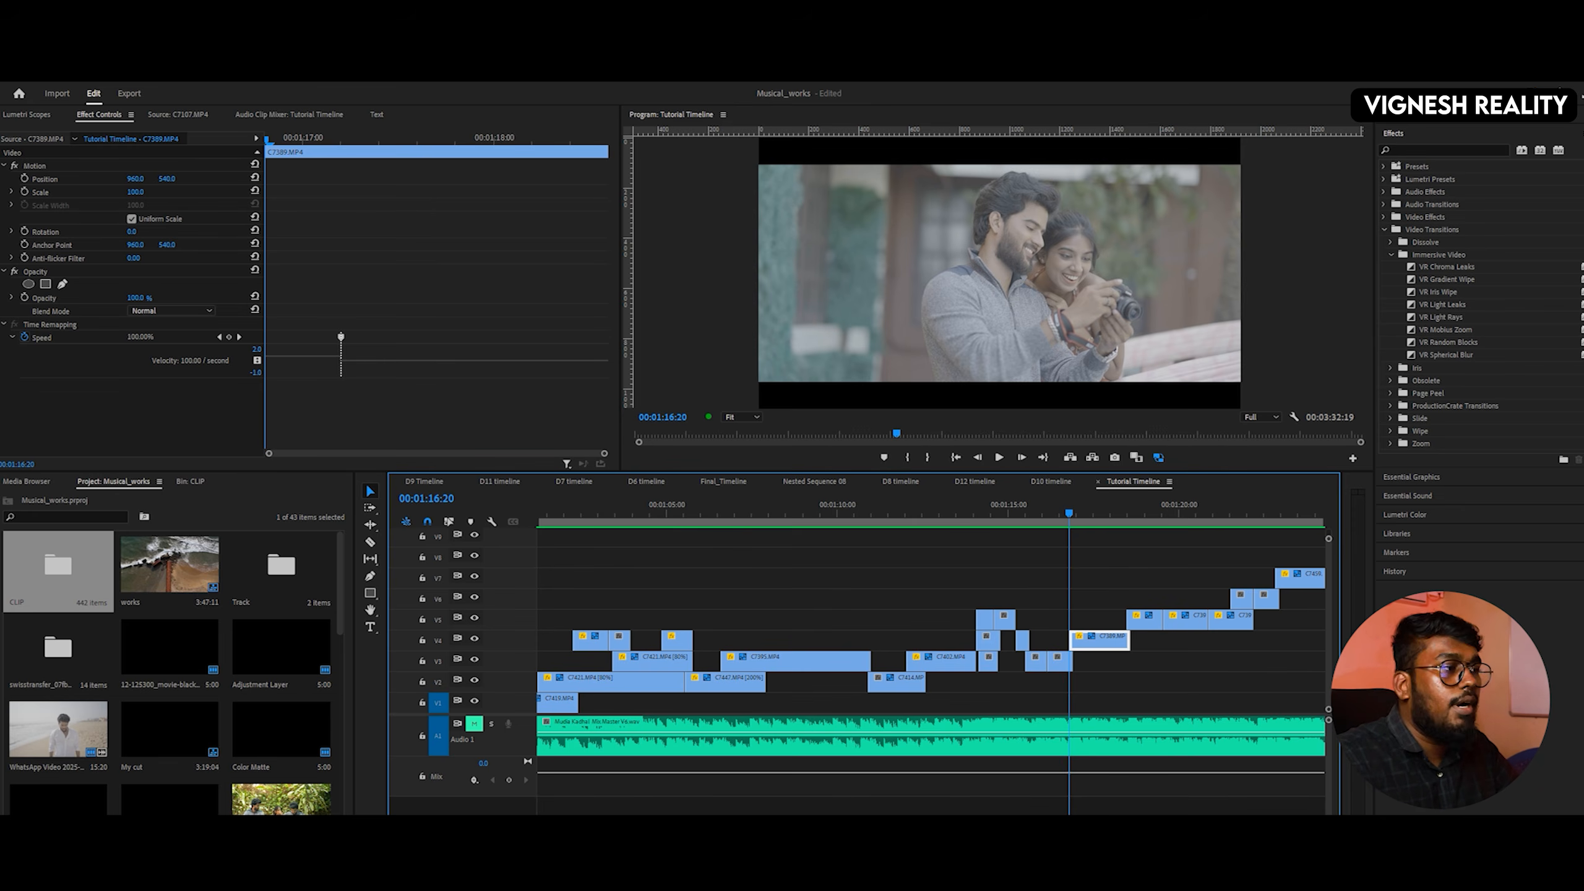
{"action": "key", "text": "space"}
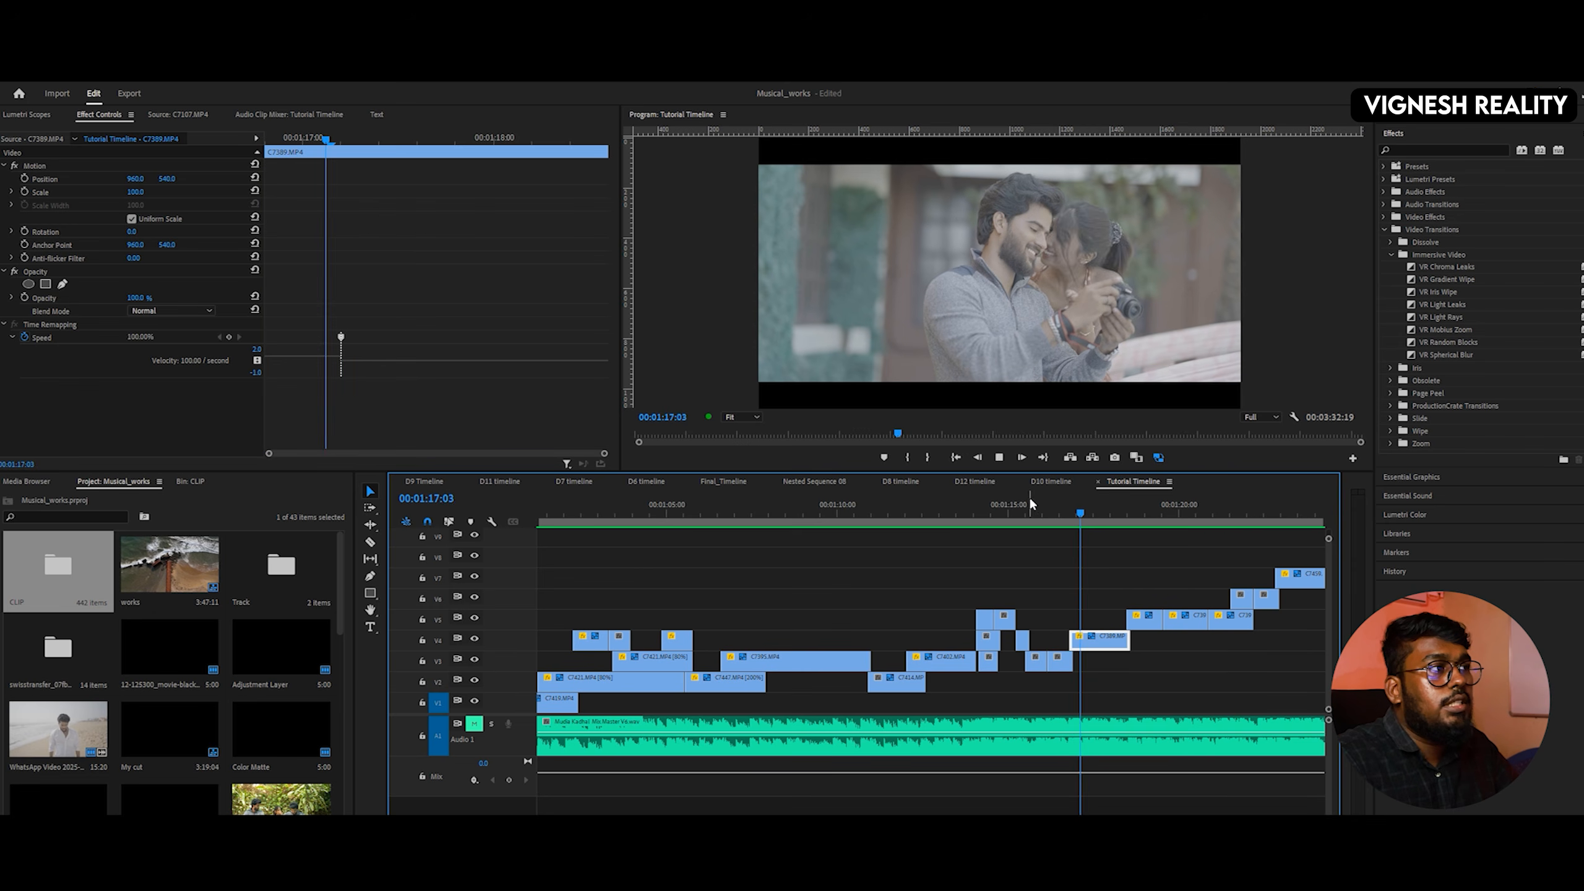
{"action": "key", "text": "space"}
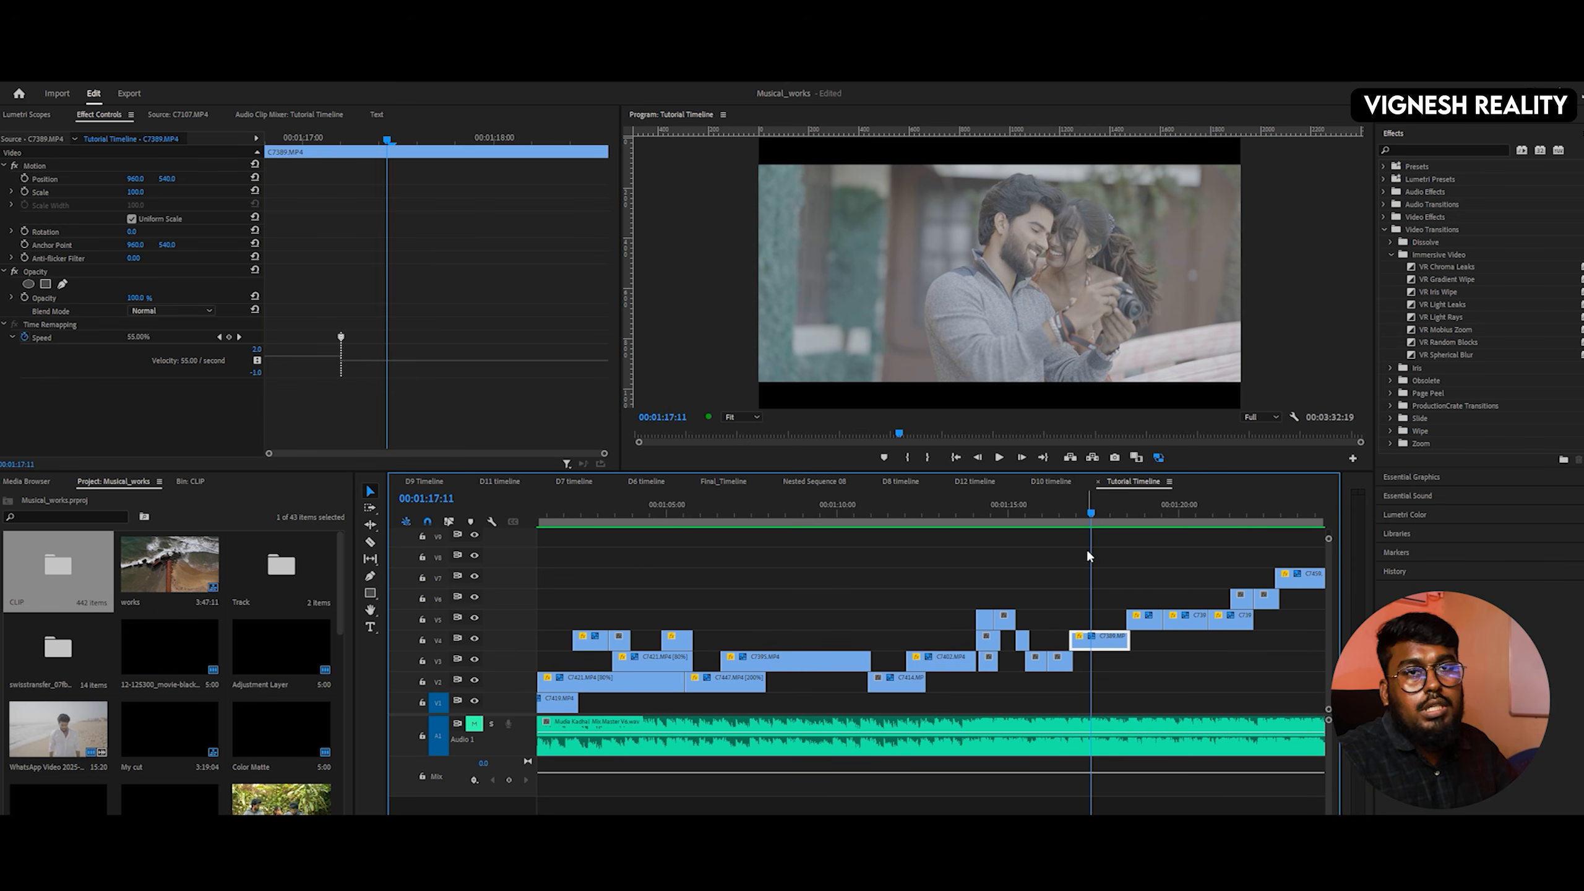
{"action": "key", "text": "space"}
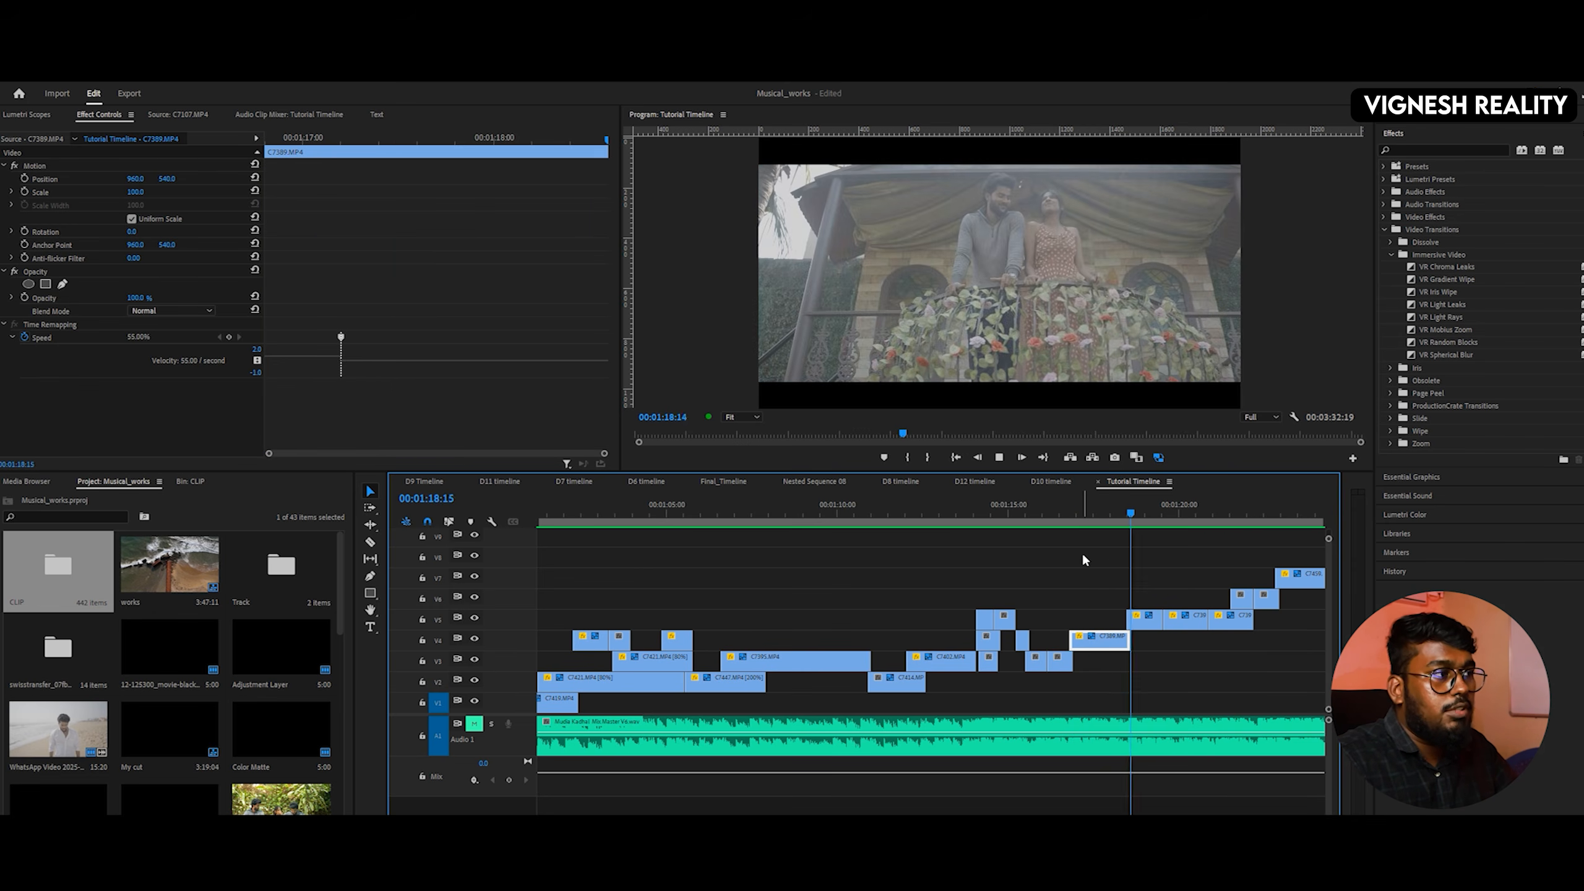
{"action": "key", "text": "space"}
- Unmute the music track and play the edit from 00:01:03:10 to 00:01:16:16 to review the cuts against the music
{"action": "left_click_drag", "start_coordinate": [960, 513], "coordinate": [612, 515]}
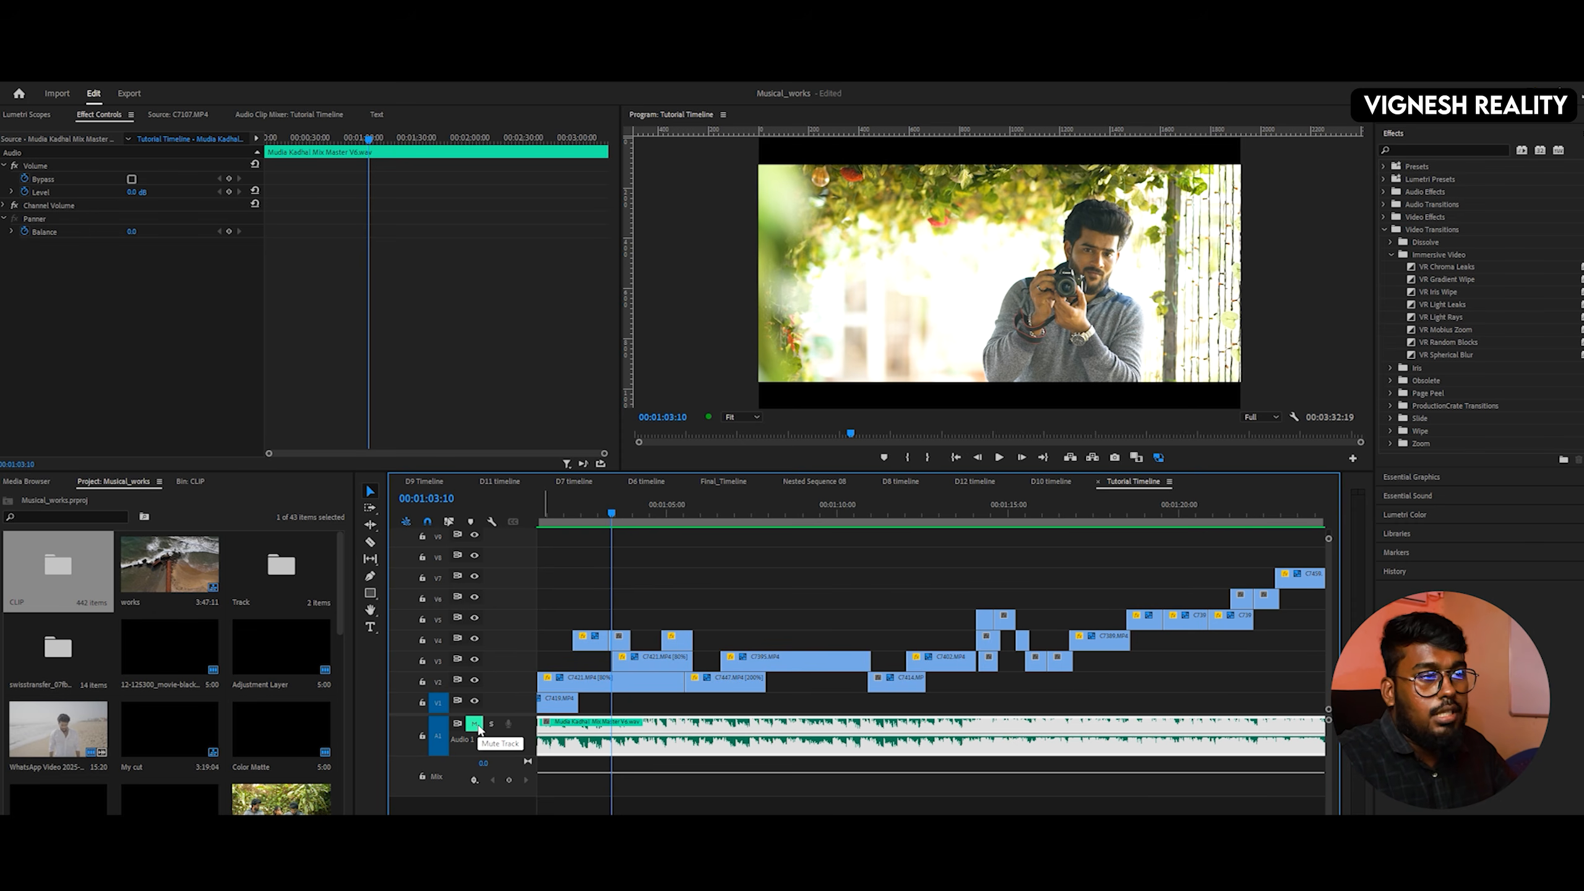
{"action": "left_click", "coordinate": [475, 725]}
{"action": "key", "text": "space"}
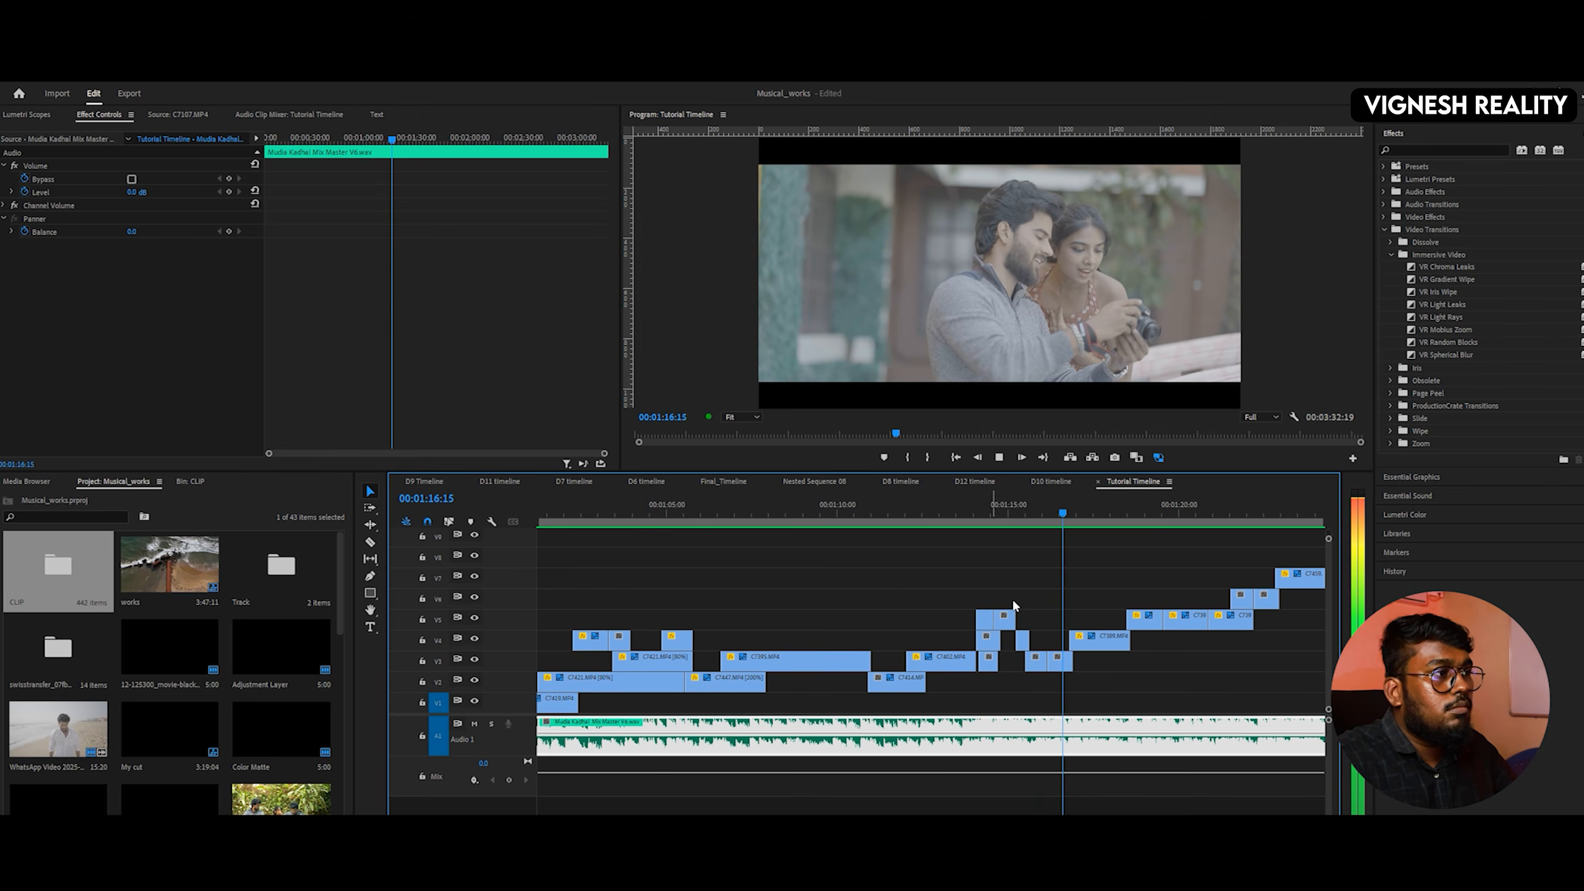
{"action": "key", "text": "space"}
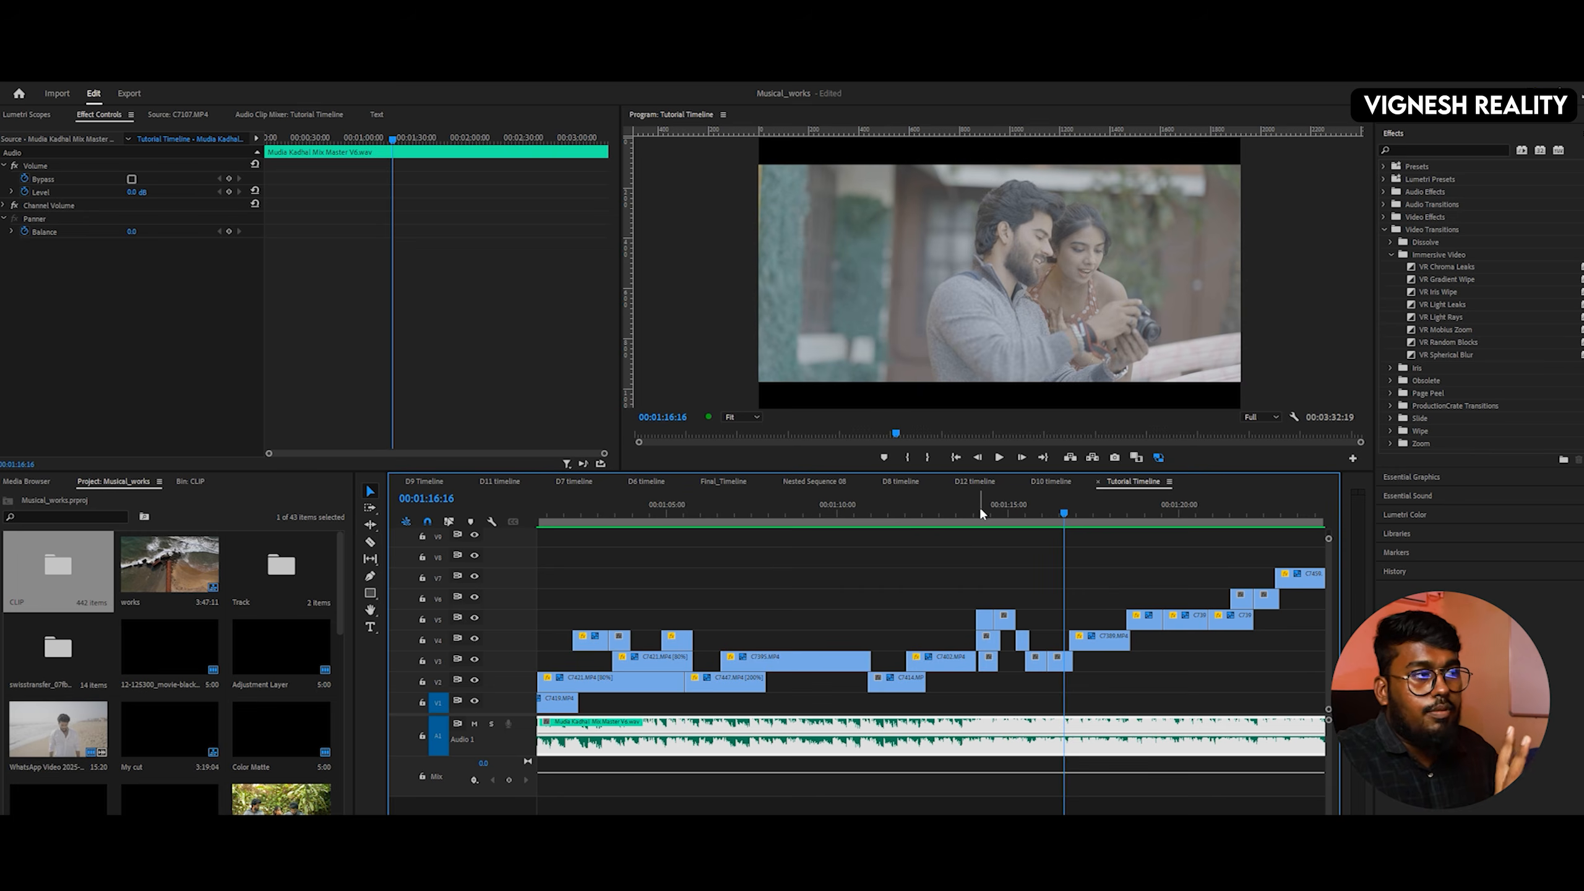
- Replay the short stacked clips with music from 00:01:14:03 to 00:01:17:22 to check their cut timing
{"action": "mouse_move", "coordinate": [980, 512]}
{"action": "left_mouse_down"}
{"action": "mouse_move", "coordinate": [941, 512]}
{"action": "mouse_move", "coordinate": [979, 512]}
{"action": "left_mouse_up"}
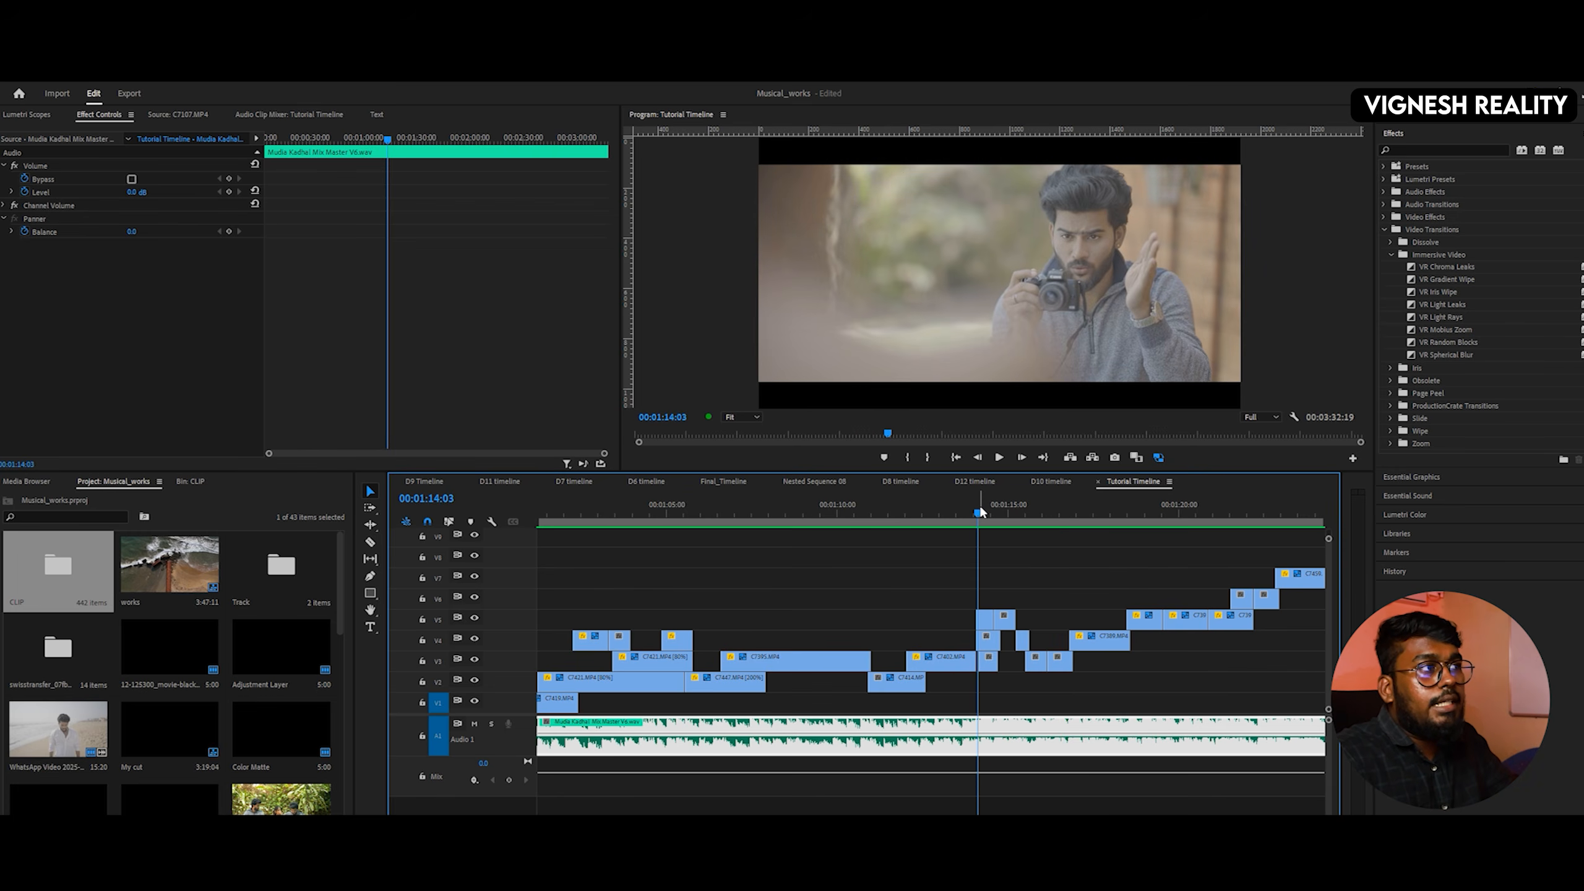
{"action": "key", "text": "space"}
{"action": "key", "text": "space"}
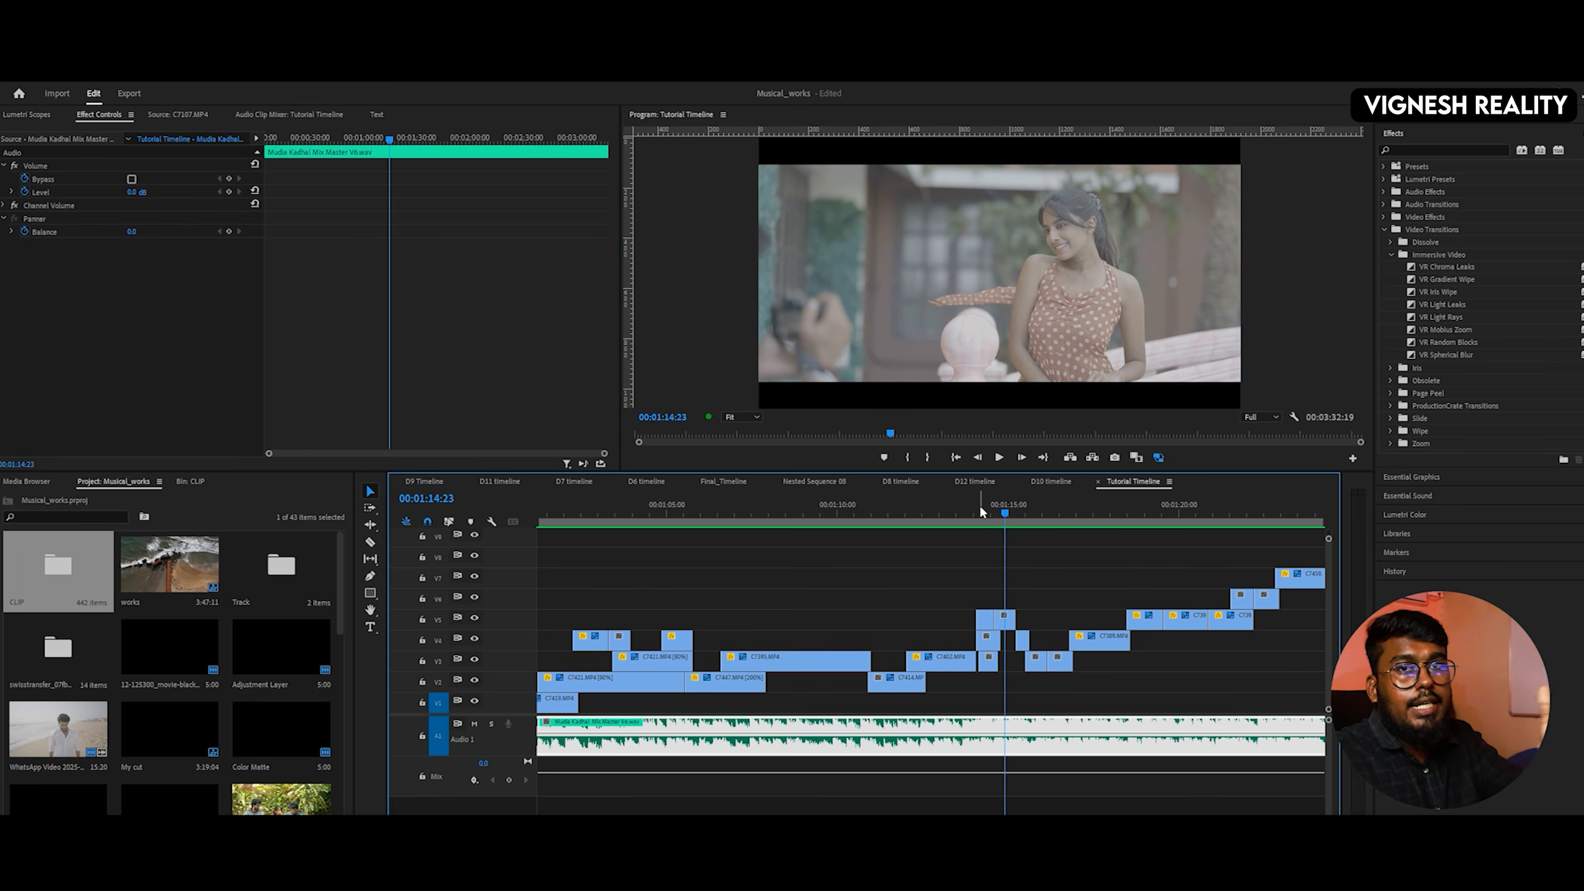
{"action": "key", "text": "space"}
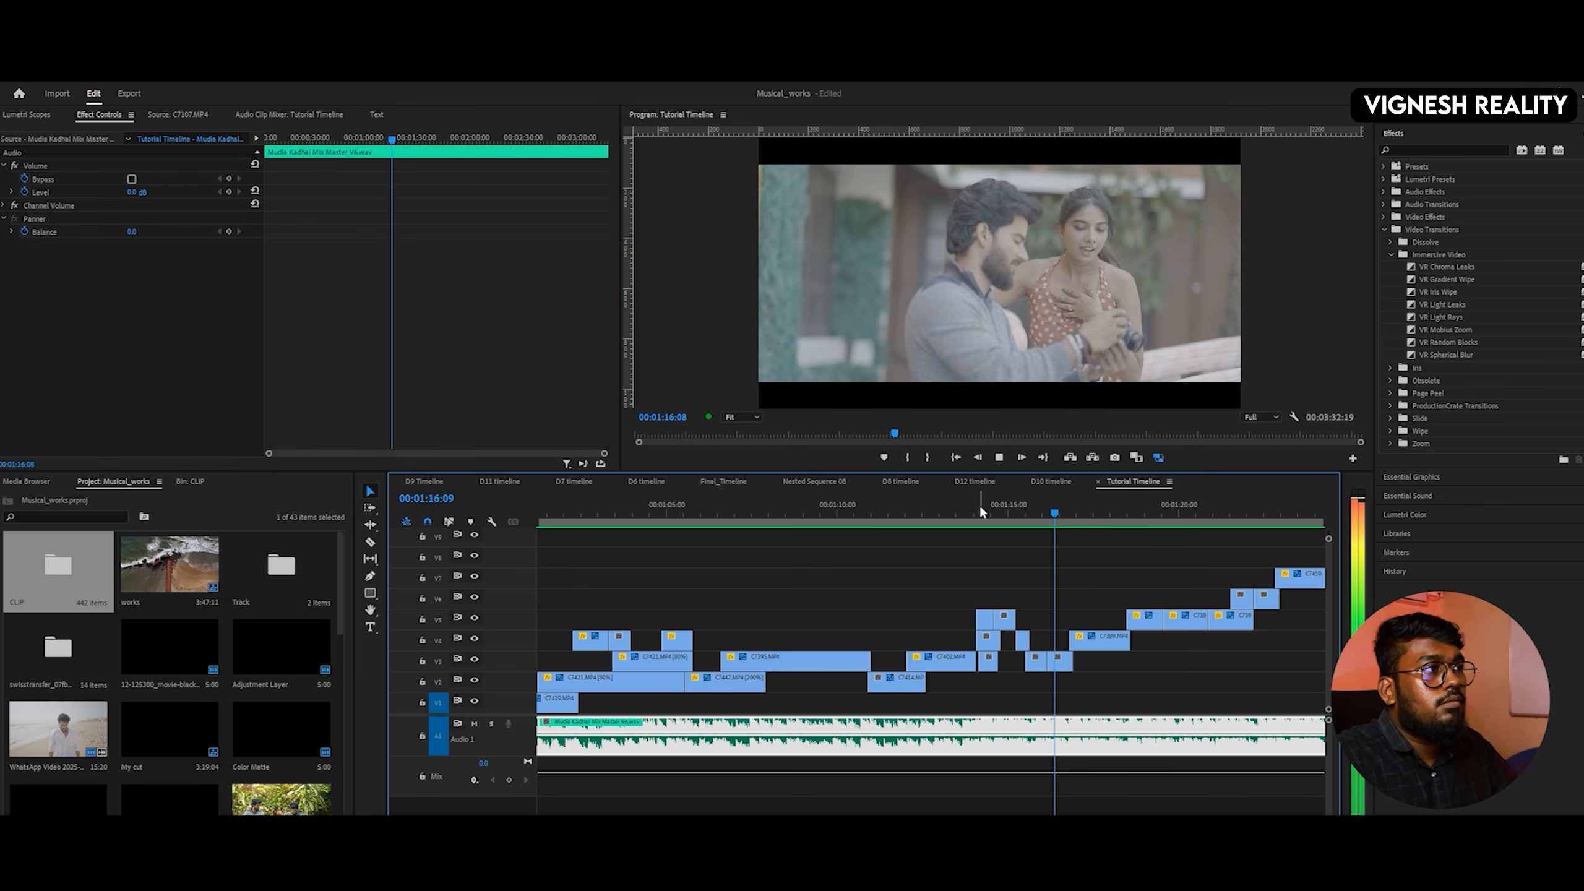
{"action": "key", "text": "space"}
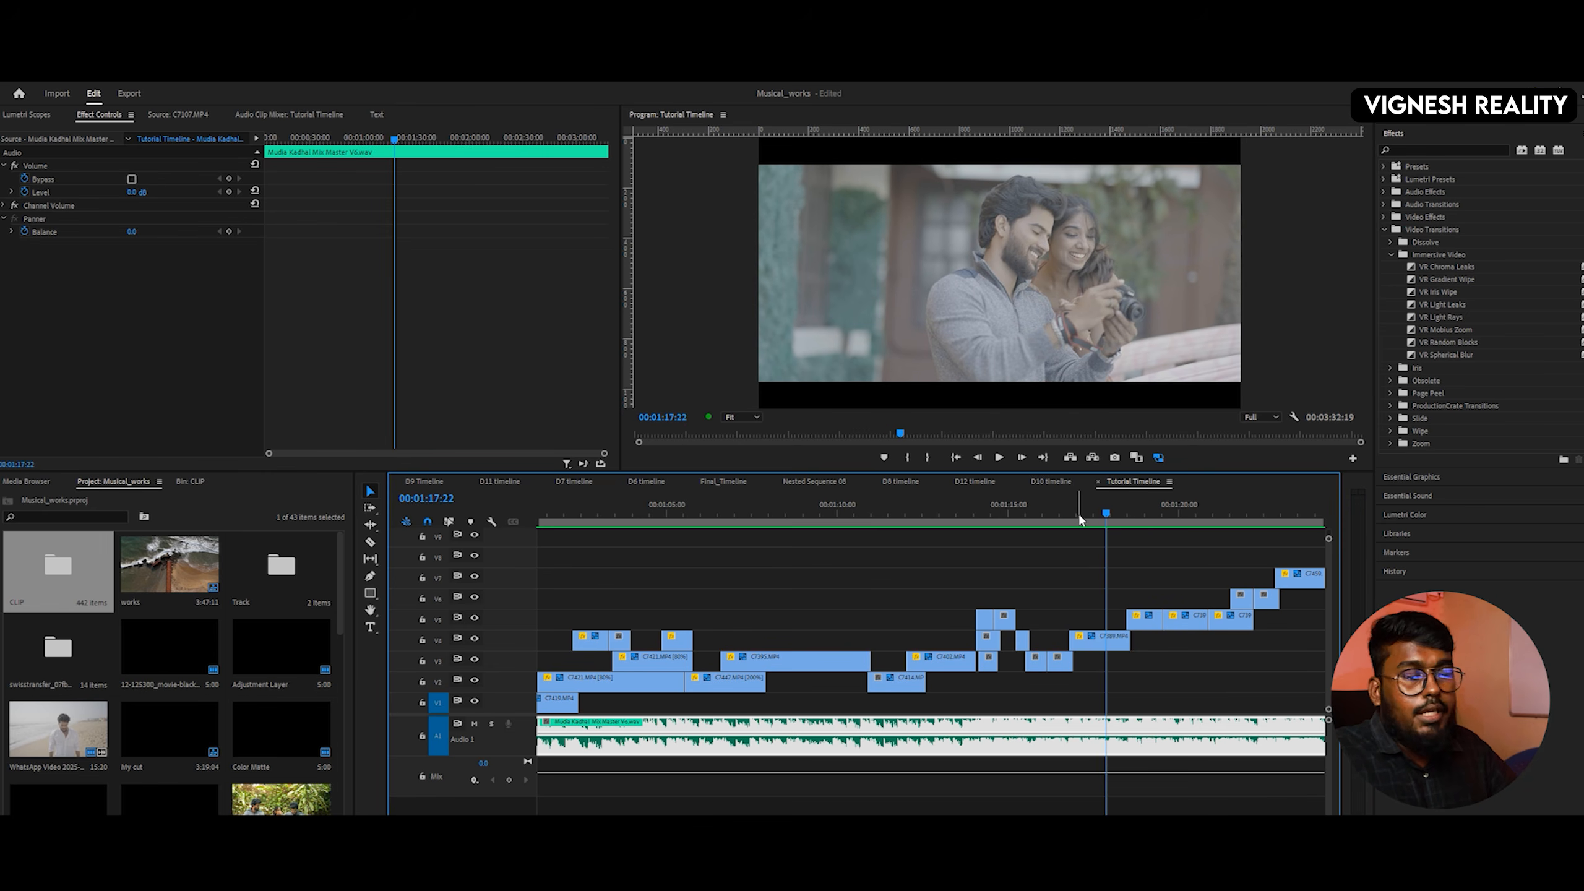
- Review C7389.MP4 with music from about 00:01:17:09 and examine the shots following it up to 00:01:19:17
{"action": "left_click", "coordinate": [1114, 513]}
{"action": "left_click", "coordinate": [1097, 643]}
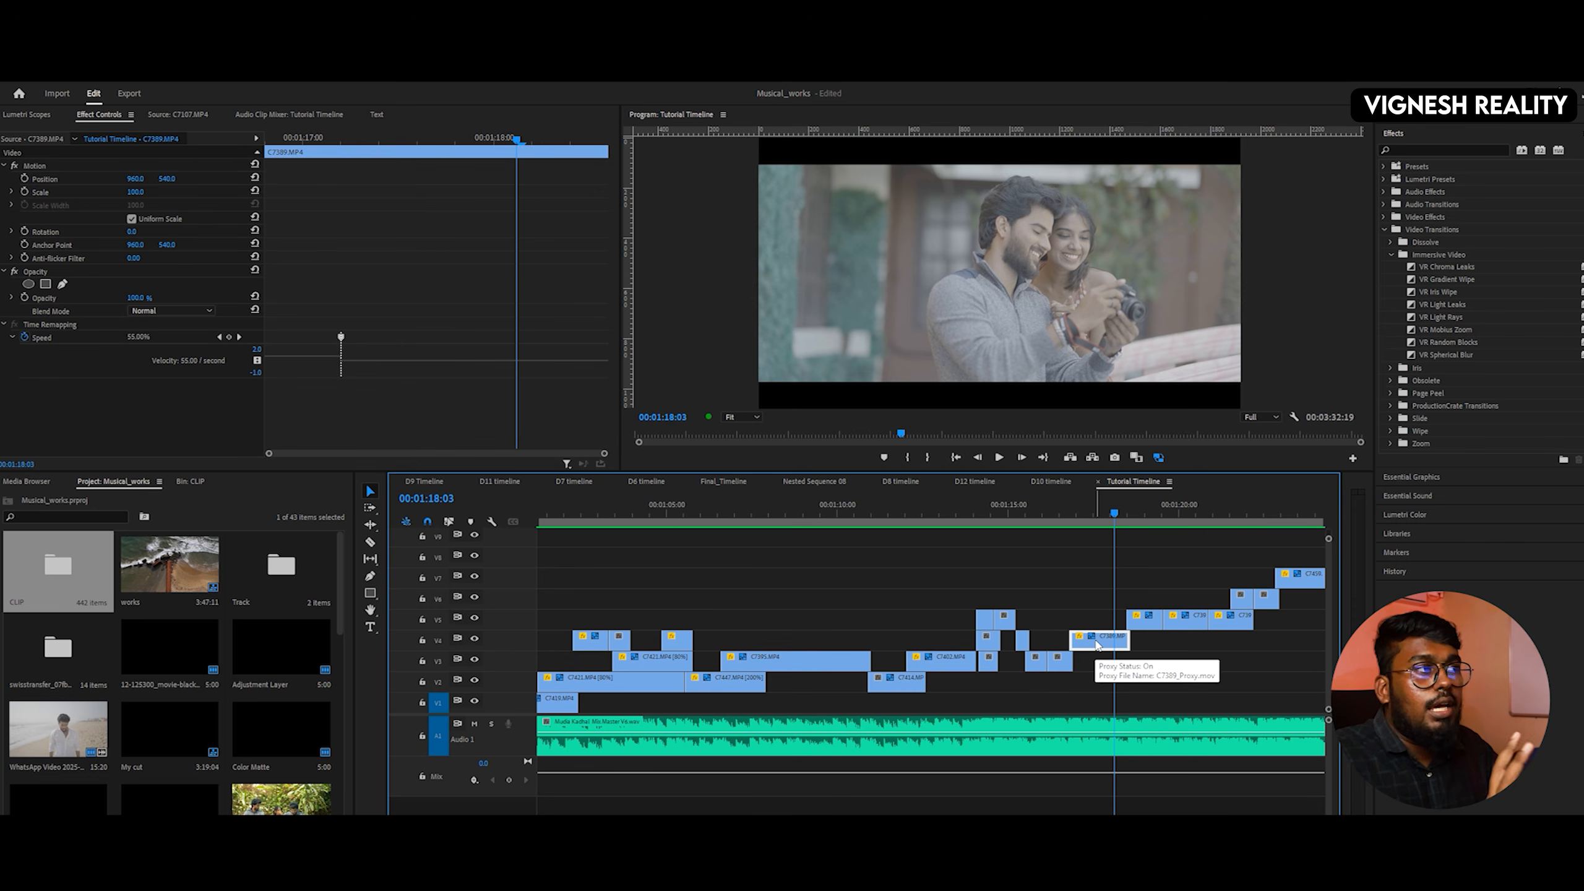
{"action": "left_click_drag", "start_coordinate": [1085, 513], "coordinate": [1089, 513]}
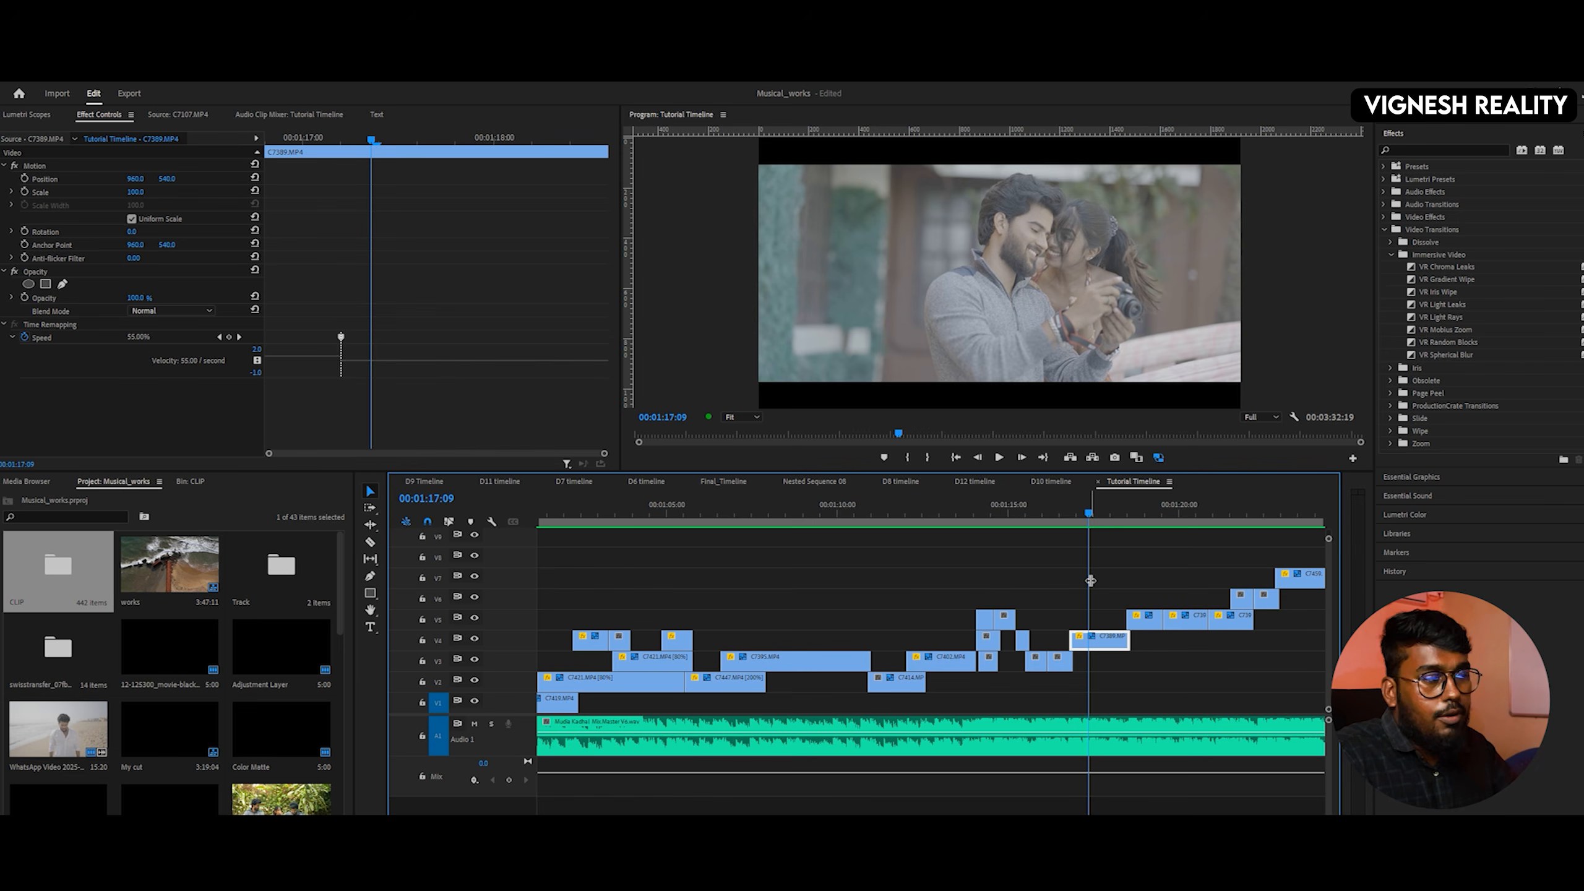
{"action": "key", "text": "space"}
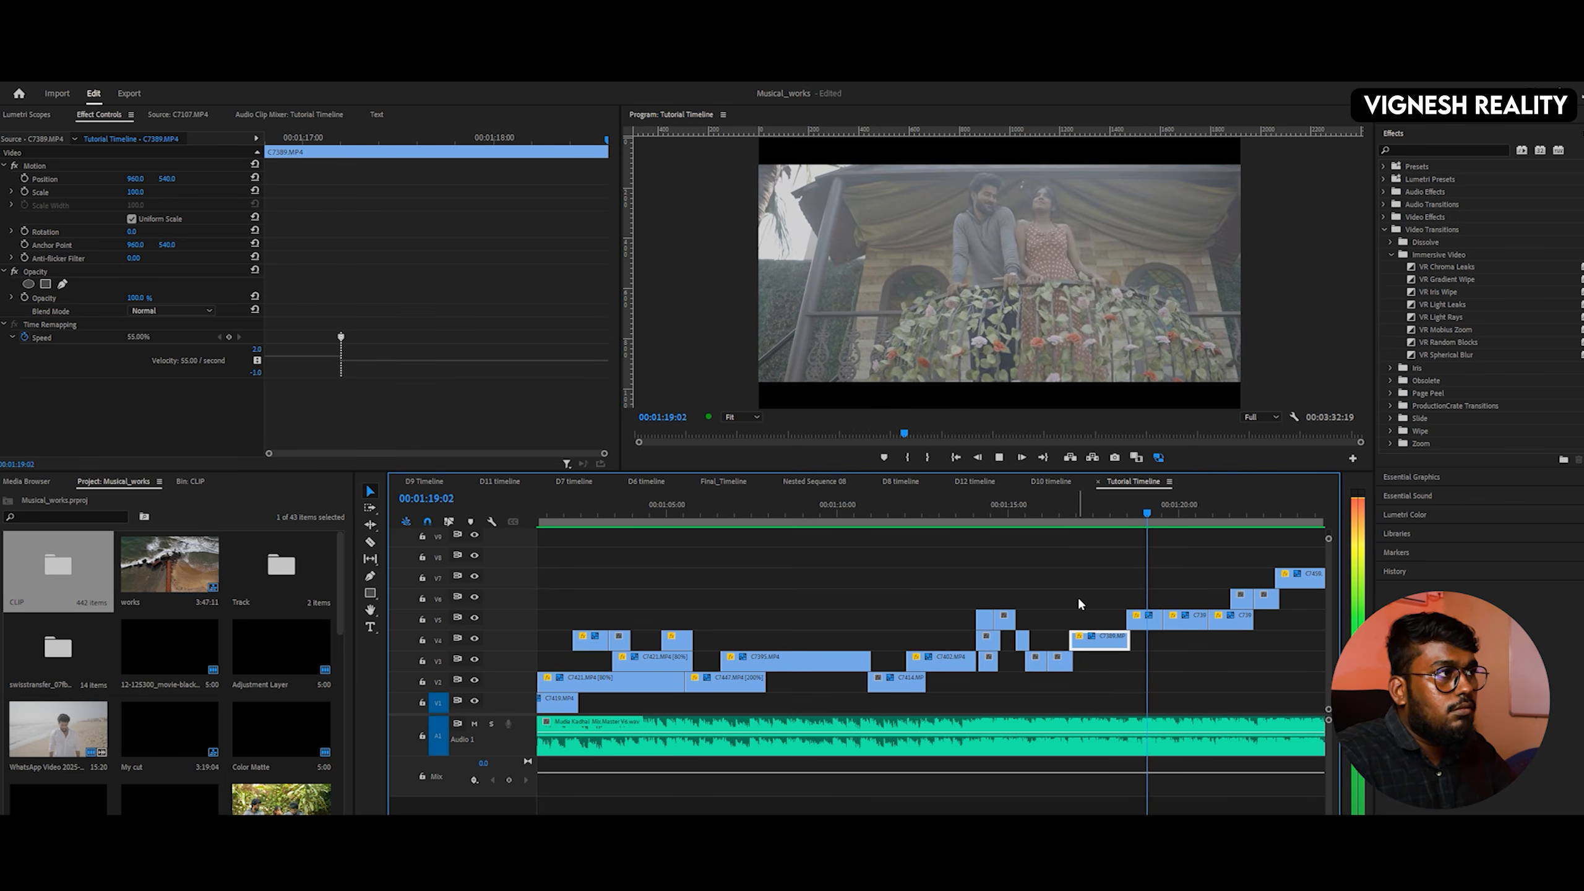
{"action": "left_click", "coordinate": [1169, 514]}
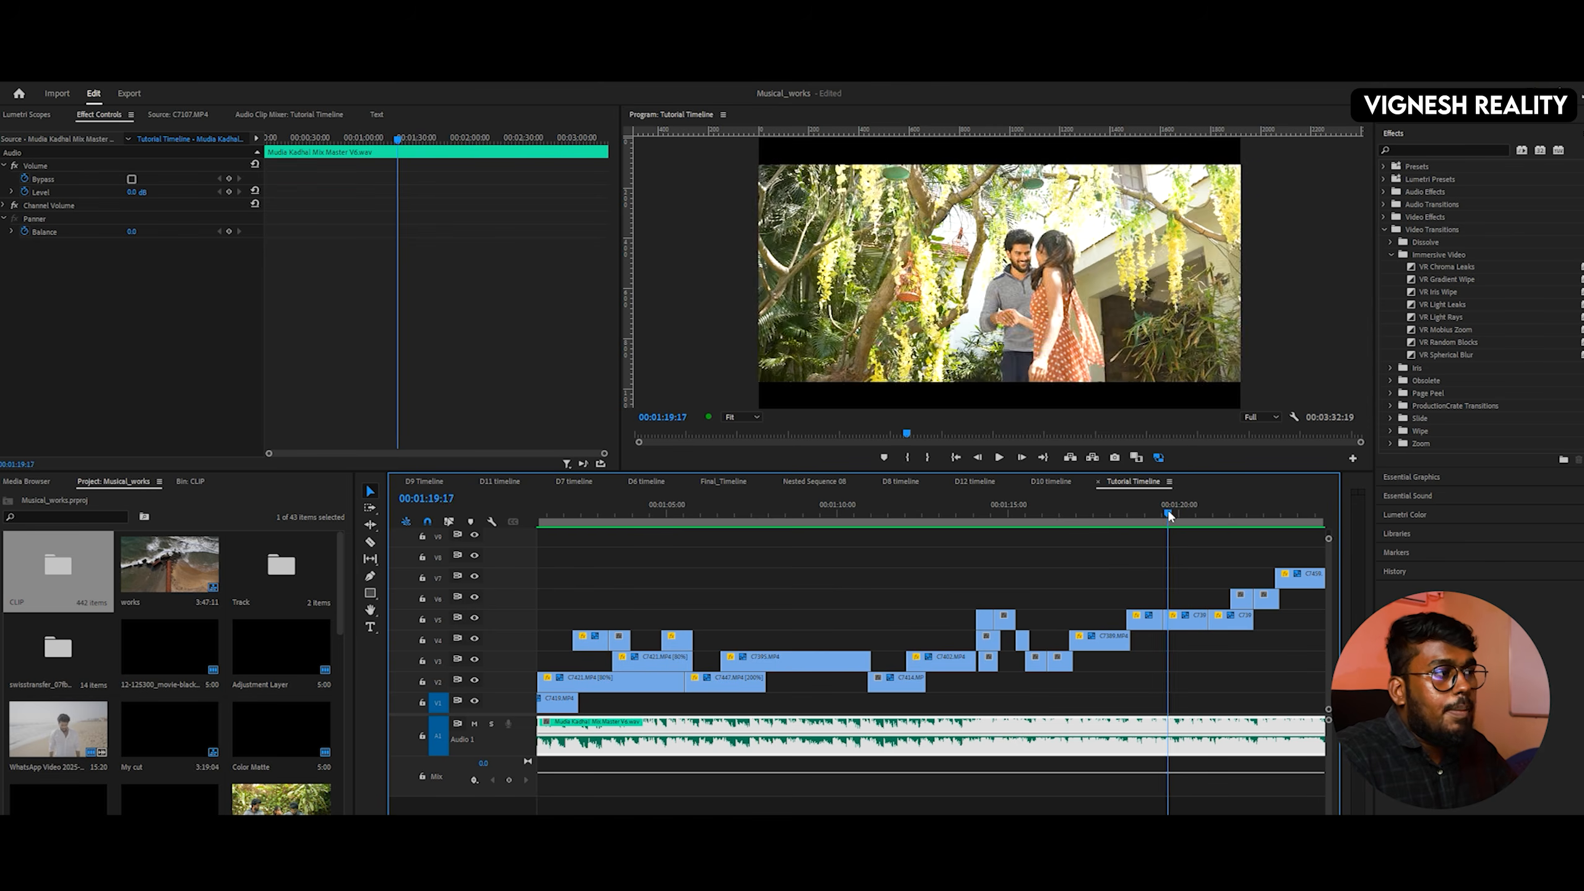
{"action": "left_click_drag", "start_coordinate": [1168, 514], "coordinate": [1114, 519]}
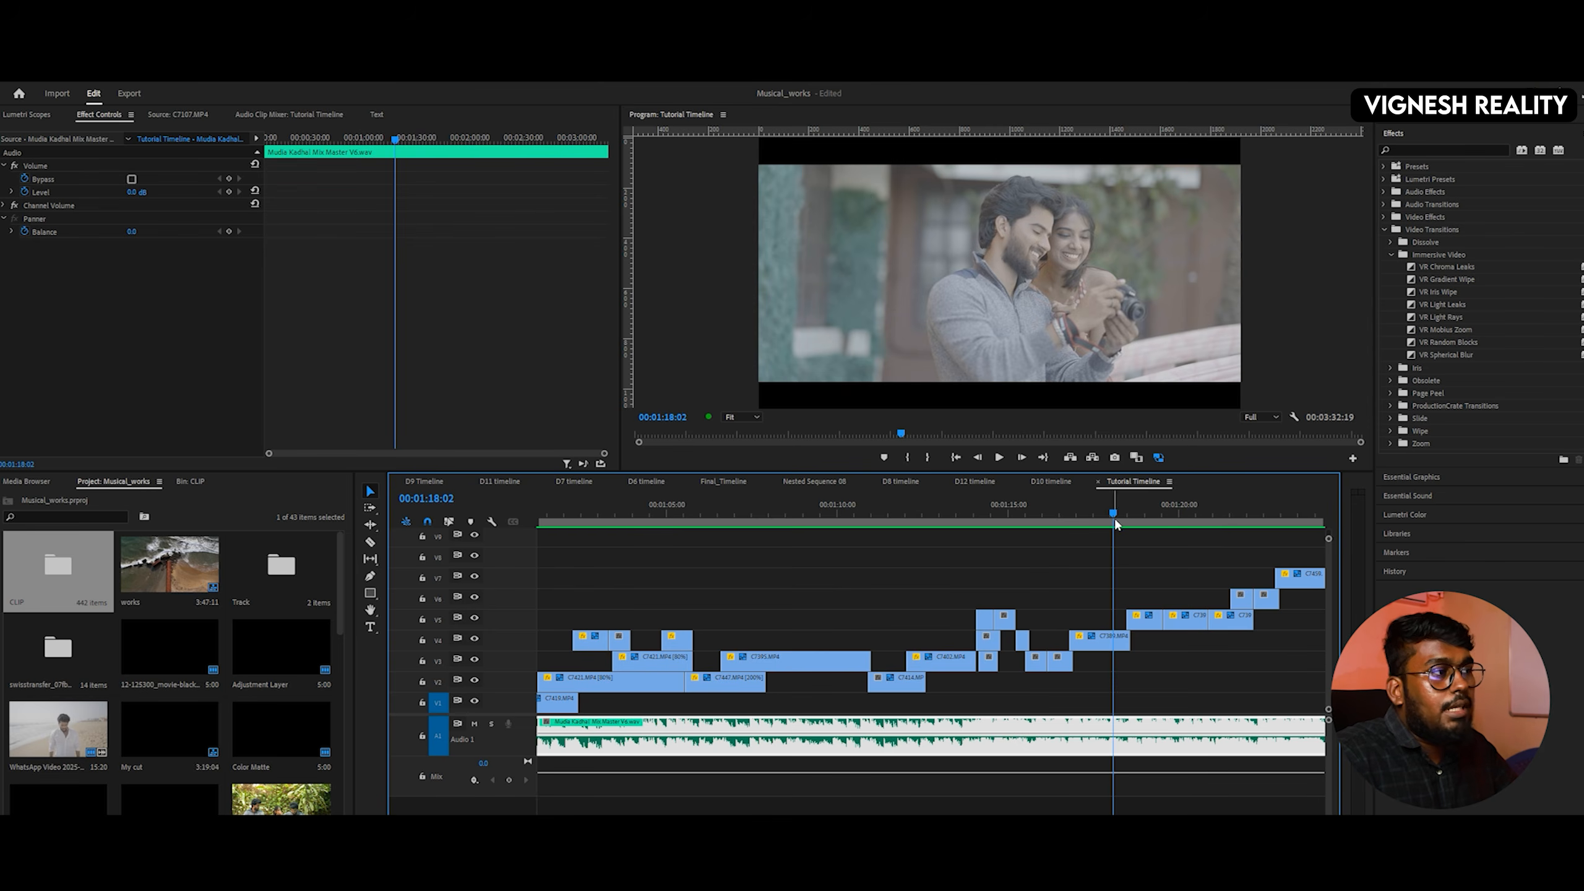
- Mute the music track and scrub from the short stacked clips at about 00:01:14:03 to 00:01:21:07
{"action": "left_click", "coordinate": [474, 724]}
{"action": "left_click", "coordinate": [974, 518]}
{"action": "left_click_drag", "start_coordinate": [974, 523], "coordinate": [1022, 521]}
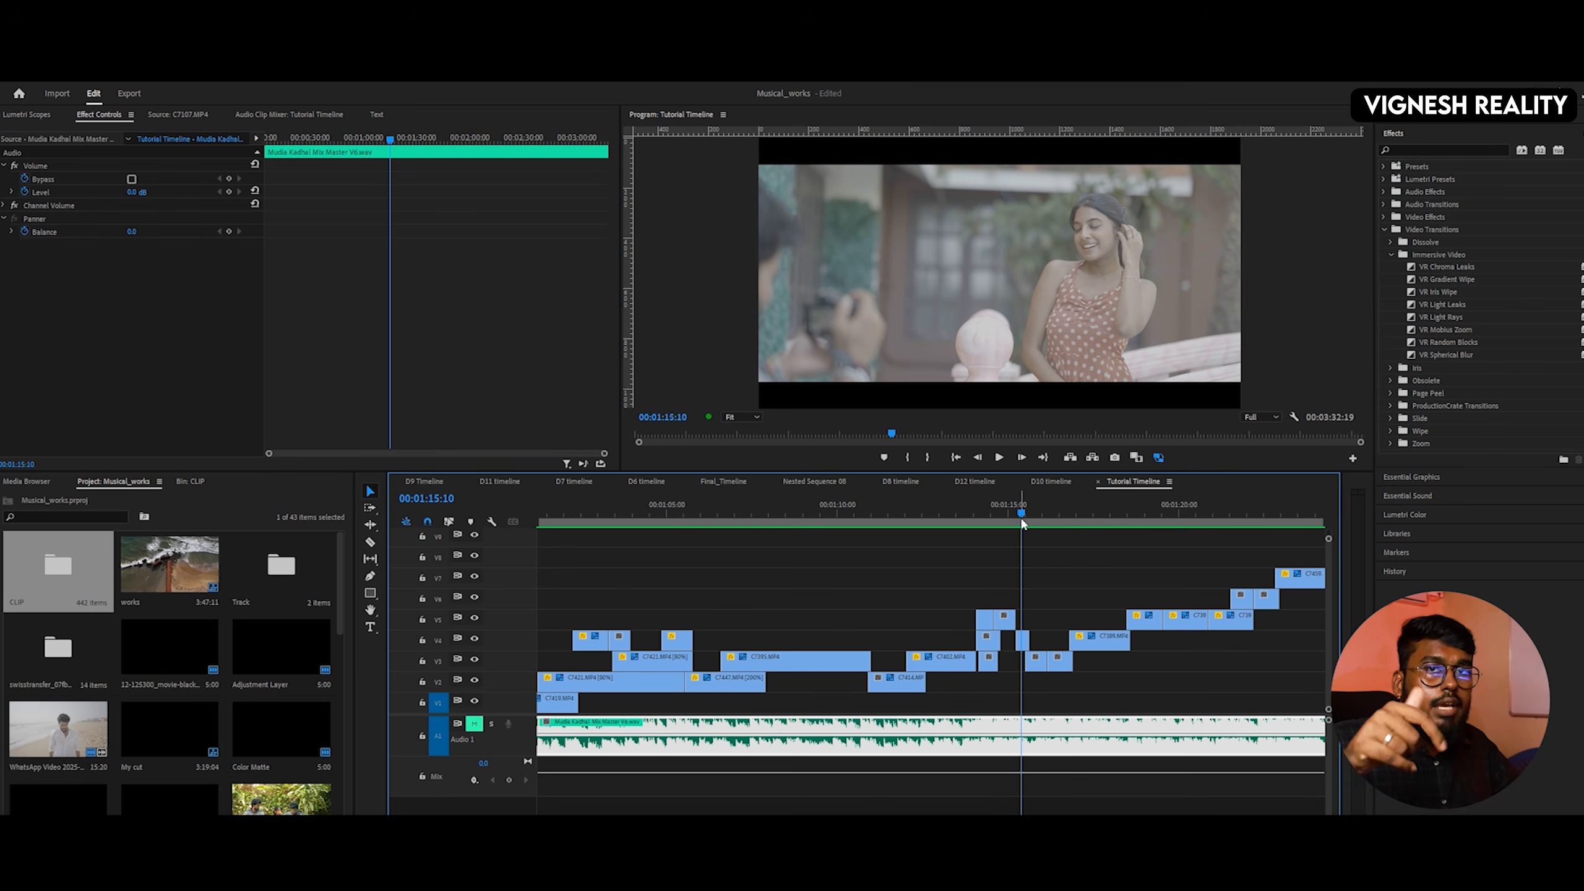
{"action": "left_click_drag", "start_coordinate": [1022, 523], "coordinate": [1222, 518]}
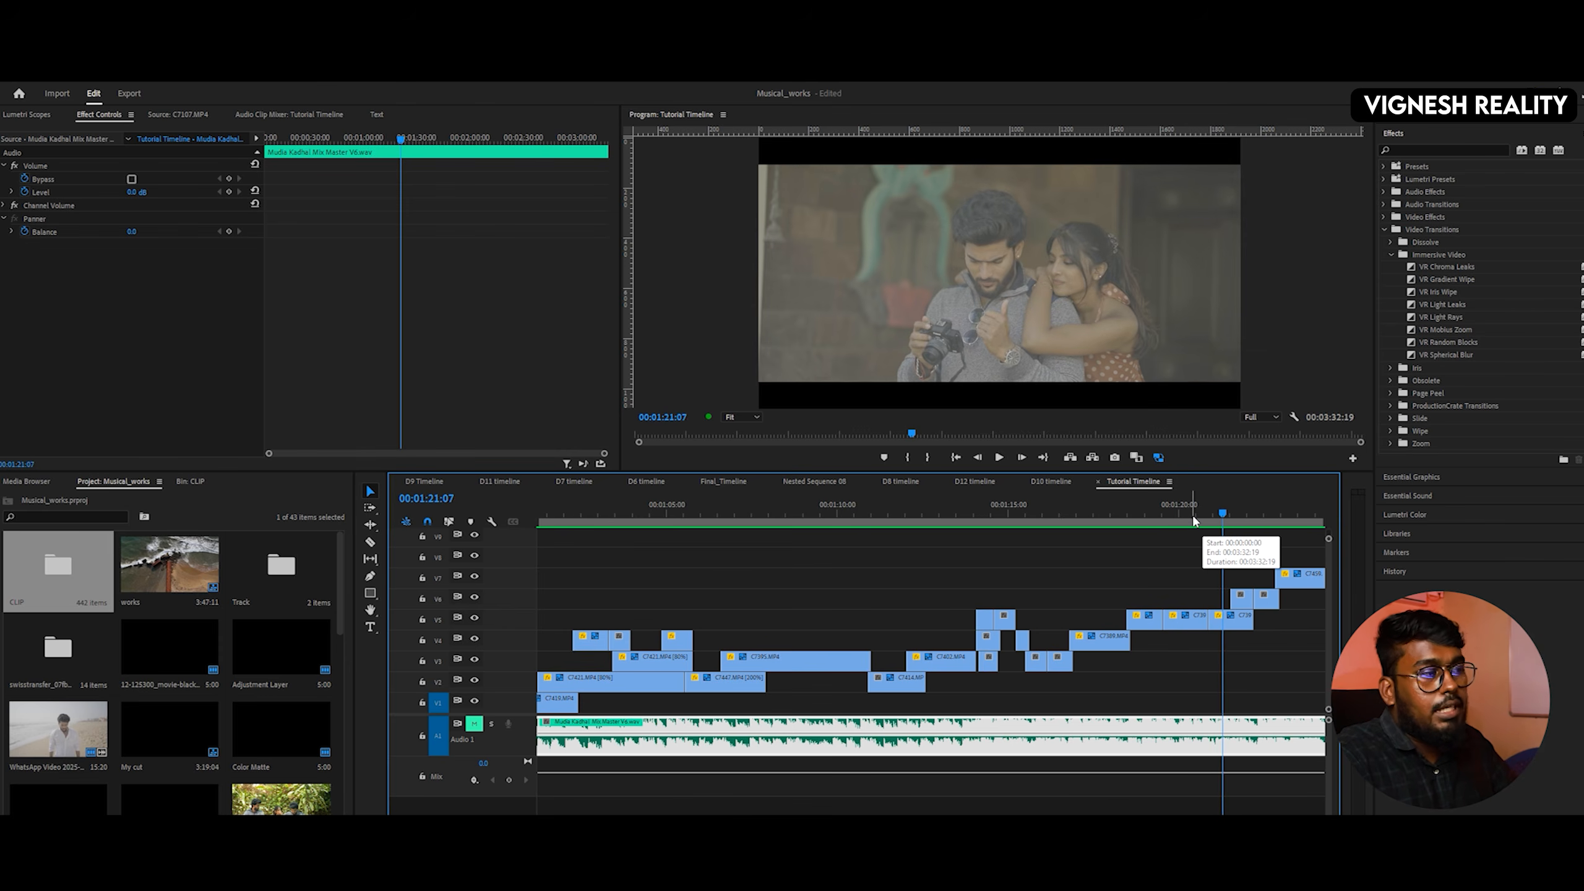
- Play and replay the short clips between about 00:01:21:11 and 00:01:22:24 to examine their cut points
{"action": "left_click", "coordinate": [1193, 518]}
{"action": "left_click", "coordinate": [1227, 513]}
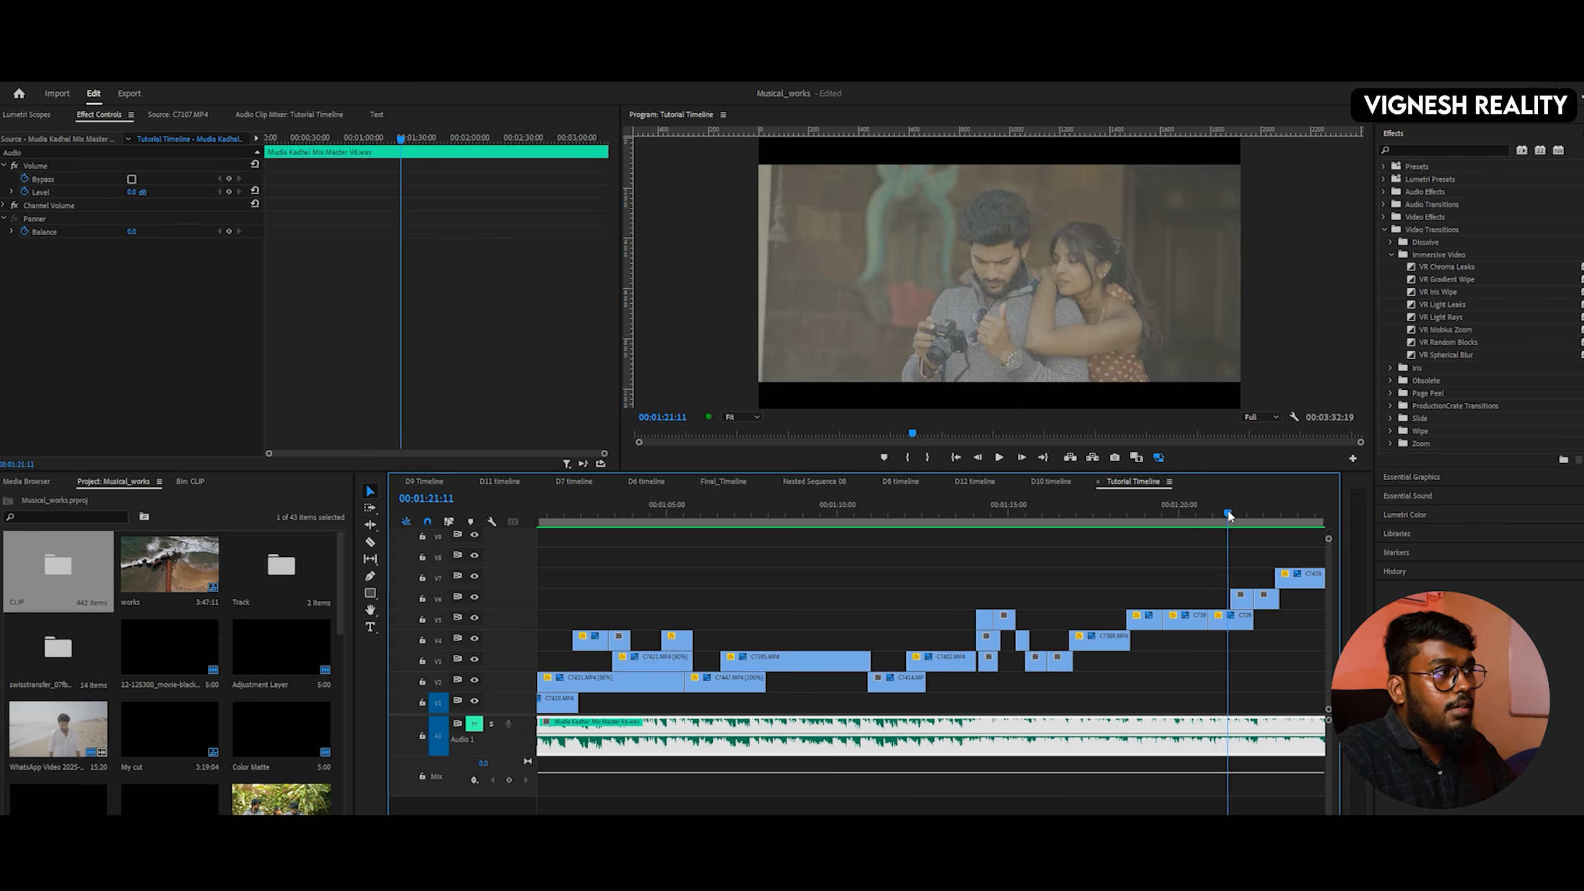
{"action": "key", "text": "space"}
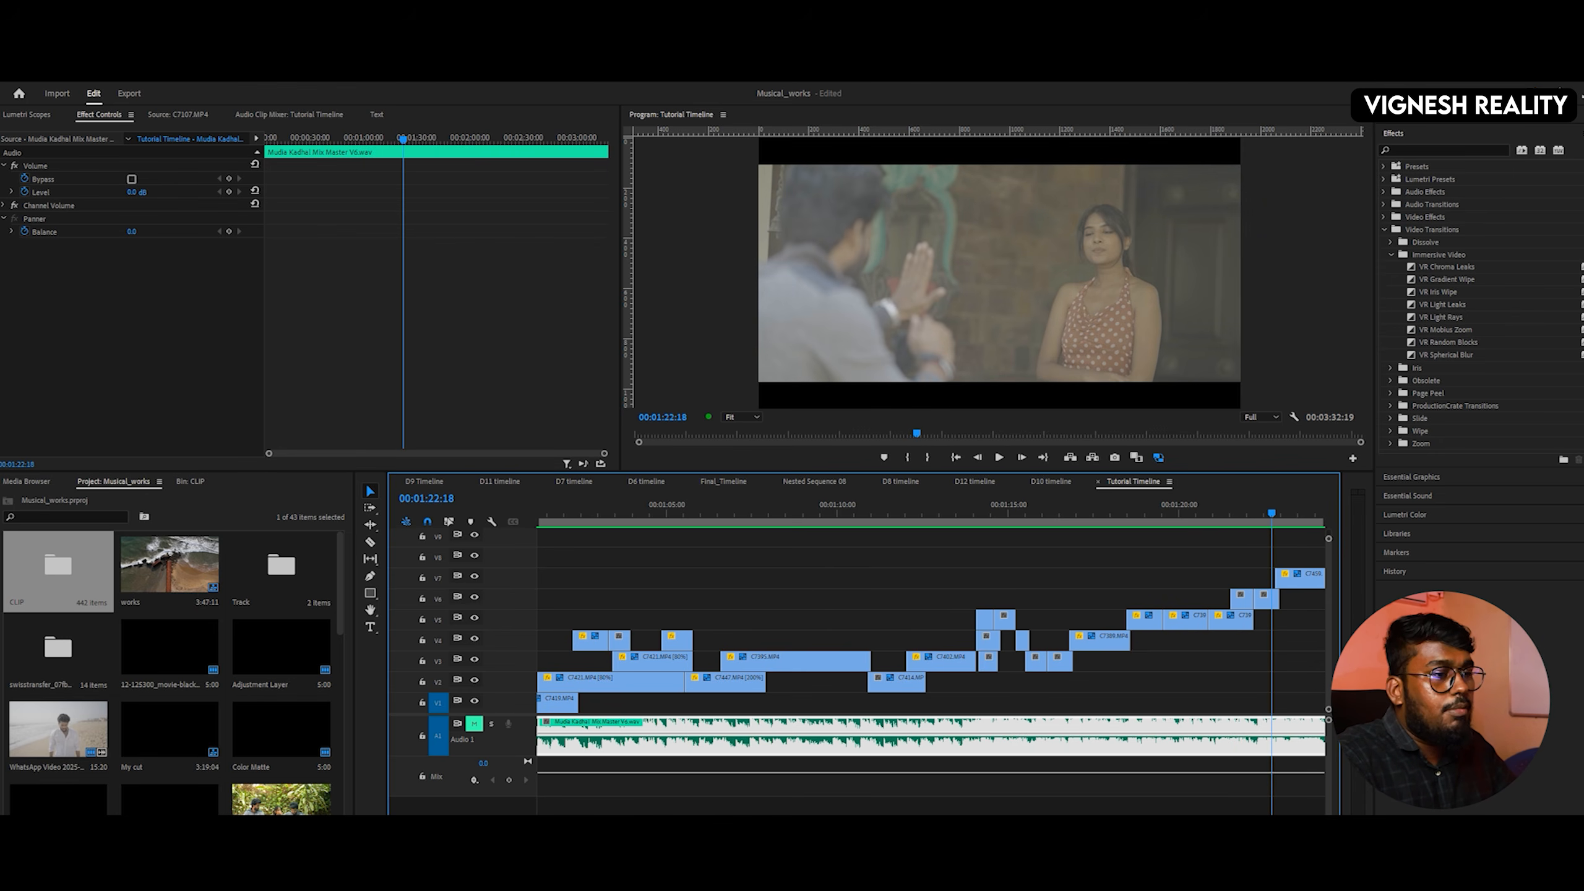
{"action": "scroll", "coordinate": [929, 655], "scroll_direction": "right", "scroll_amount": 5}
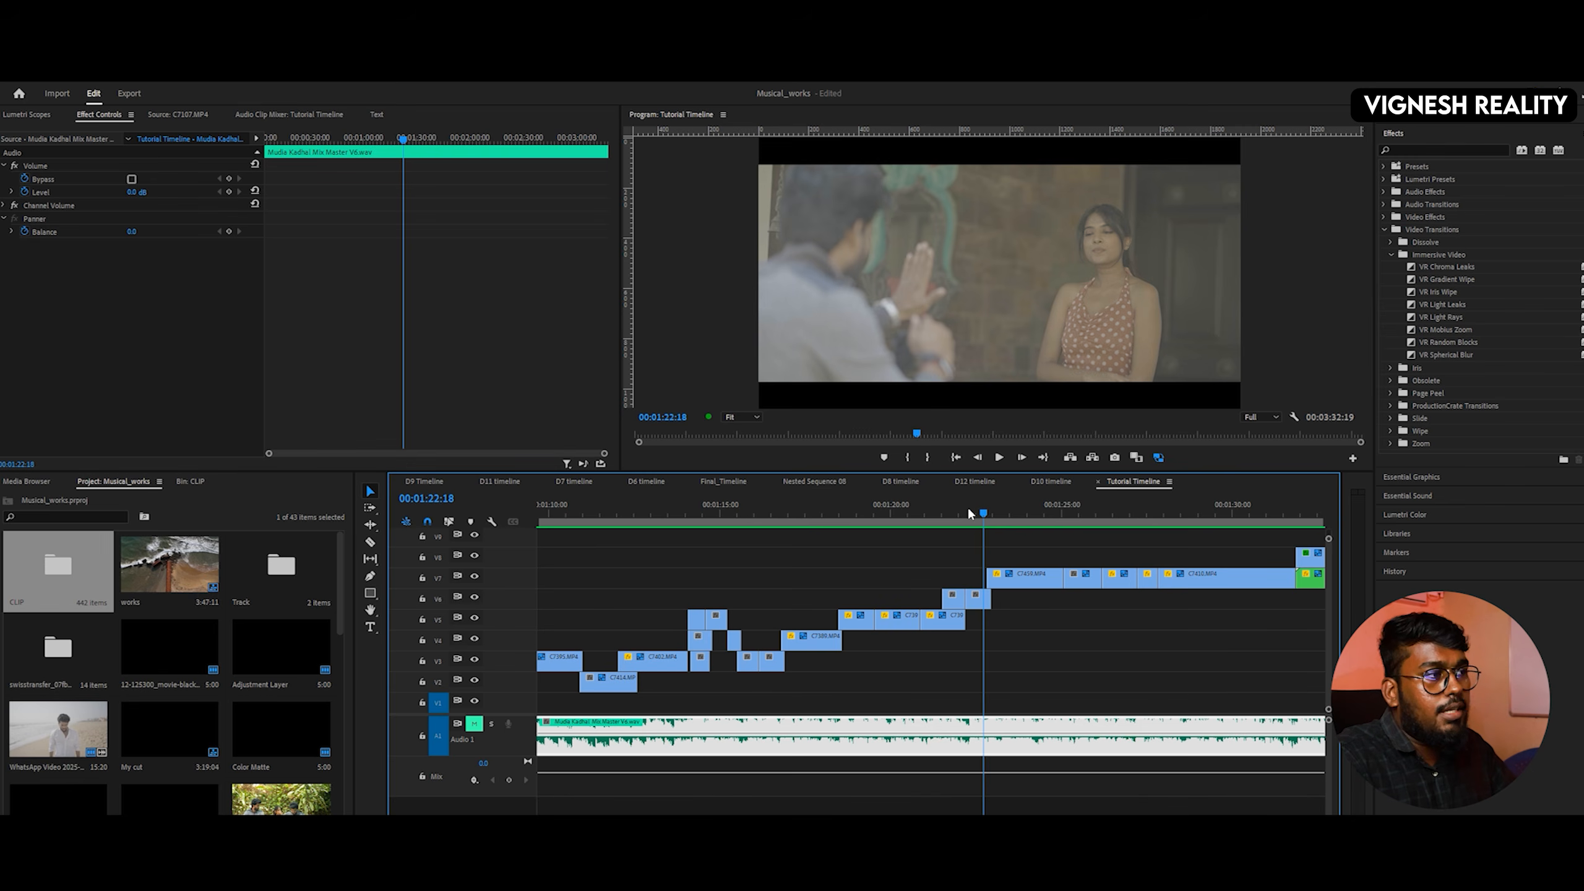
{"action": "left_click_drag", "start_coordinate": [970, 513], "coordinate": [932, 529]}
{"action": "key", "text": "space"}
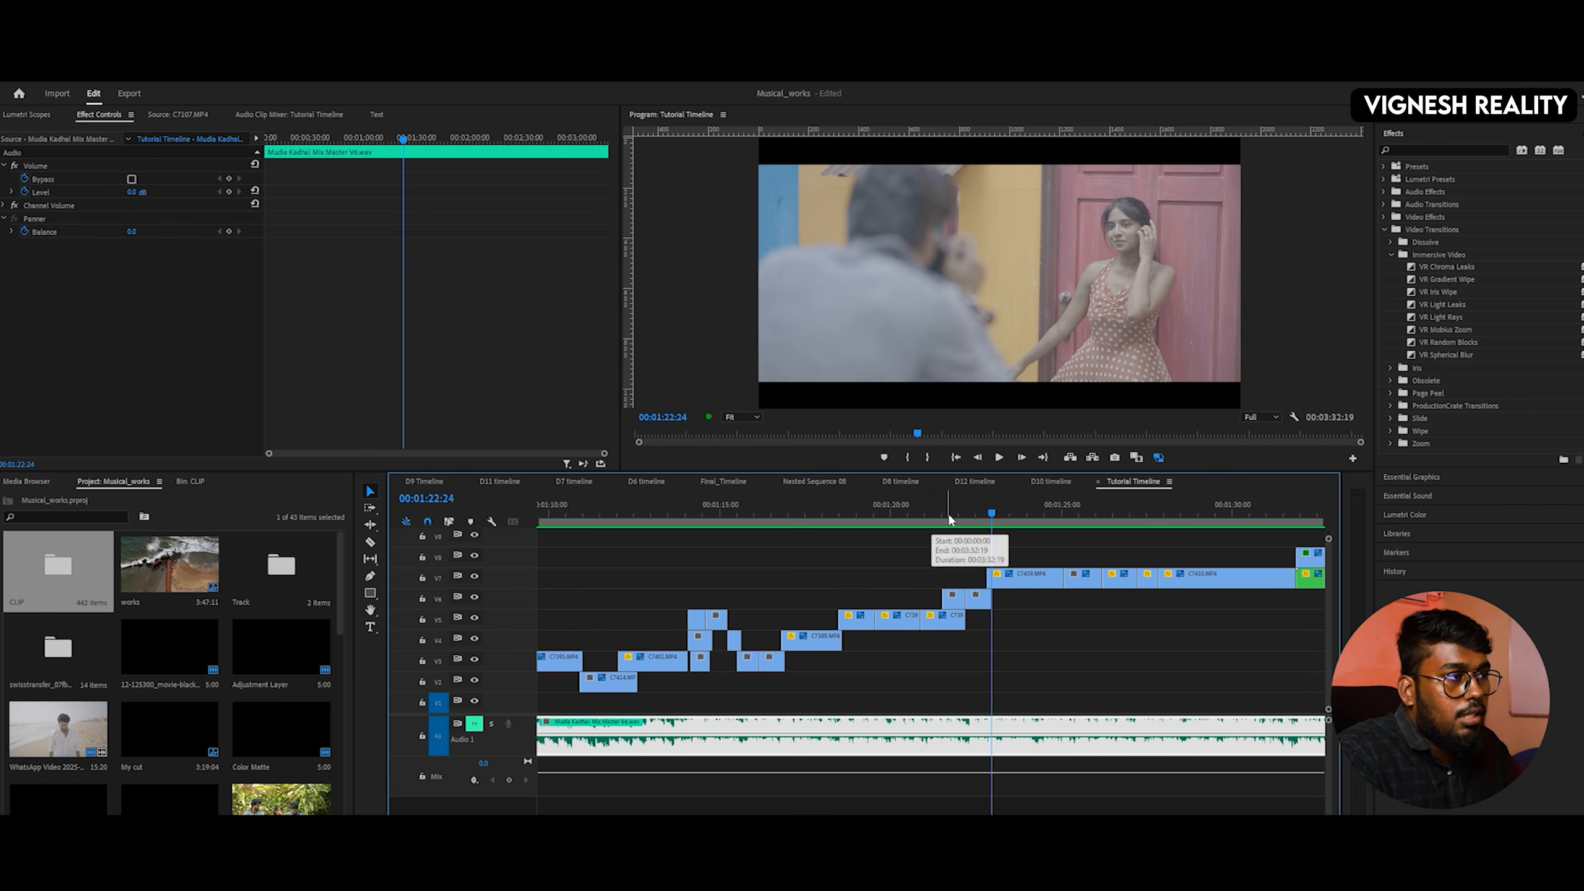
- Compare the action on both sides of the cut into the red-door shot, from 00:01:22:12 to 00:01:23:22
{"action": "left_click", "coordinate": [910, 523]}
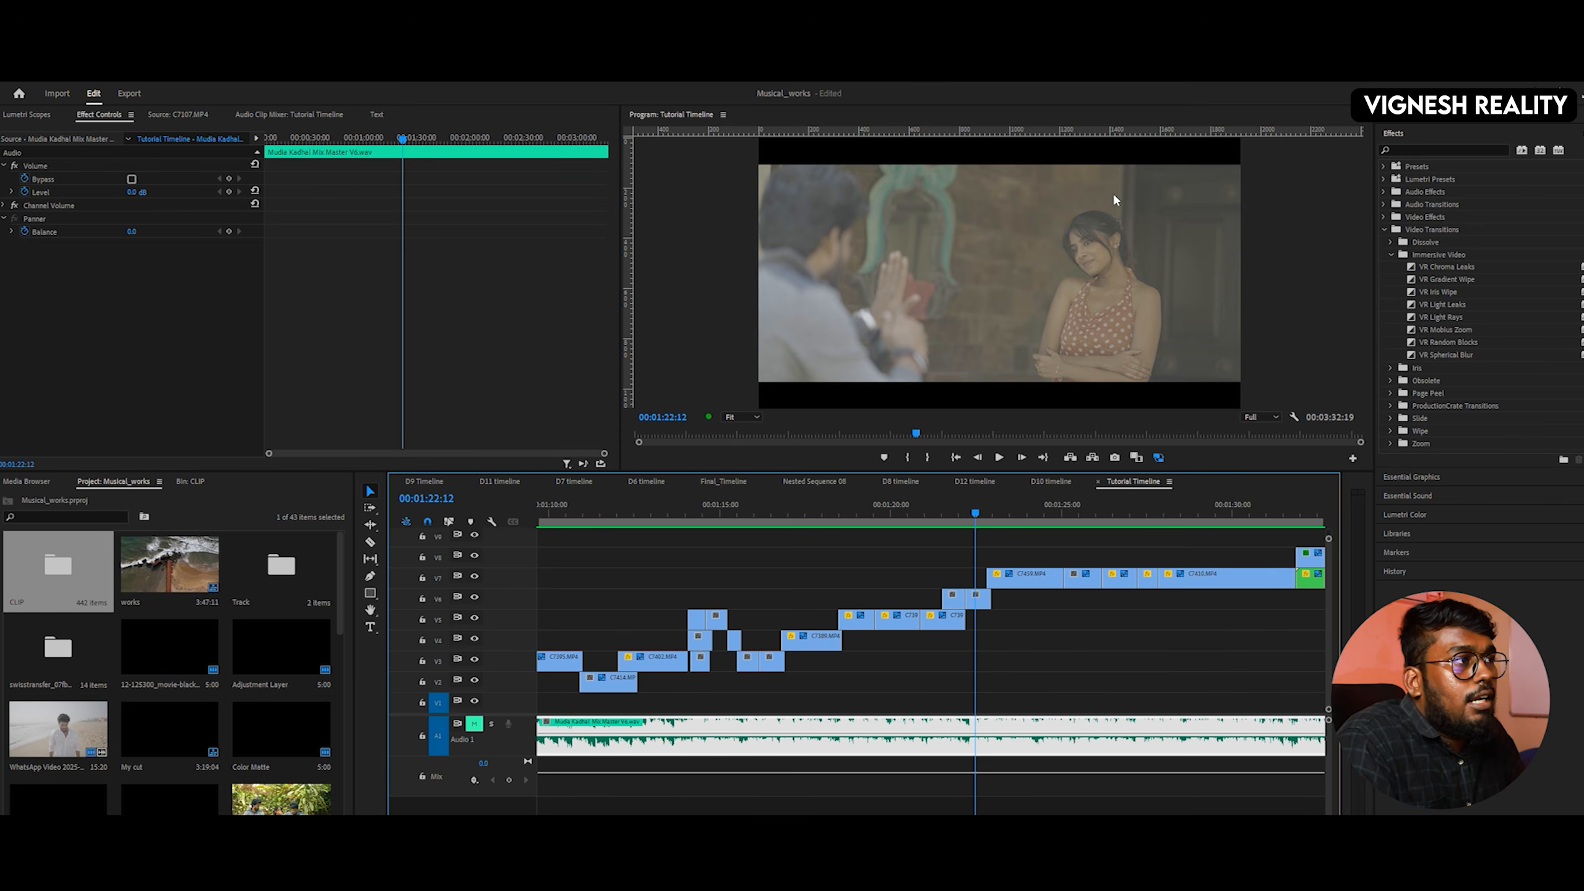
{"action": "left_click_drag", "start_coordinate": [1001, 515], "coordinate": [982, 520]}
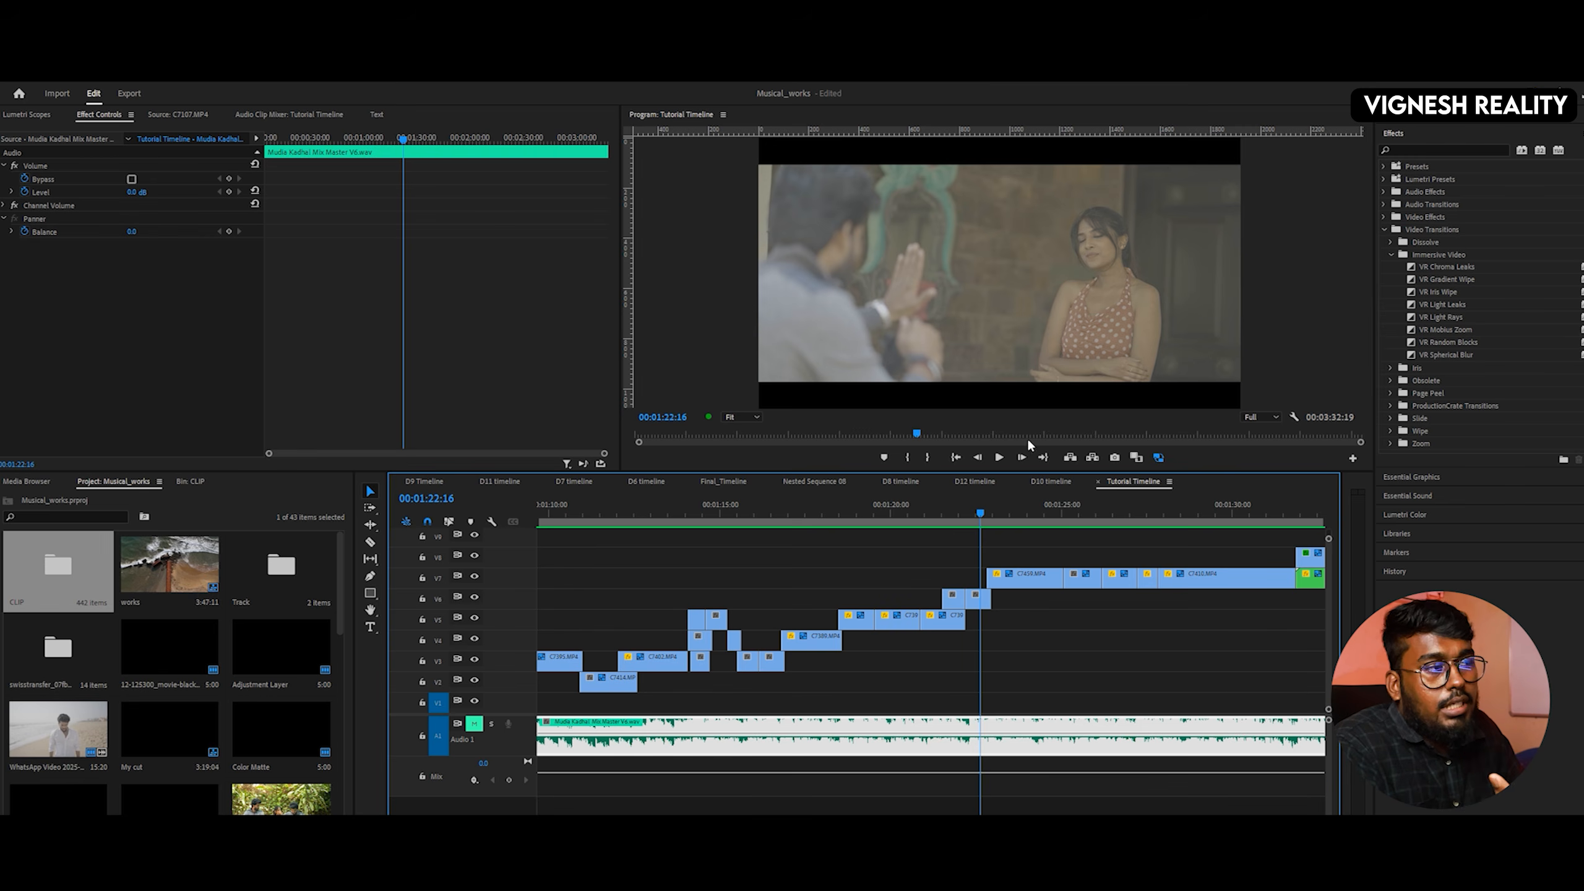
{"action": "left_click_drag", "start_coordinate": [983, 508], "coordinate": [1025, 510]}
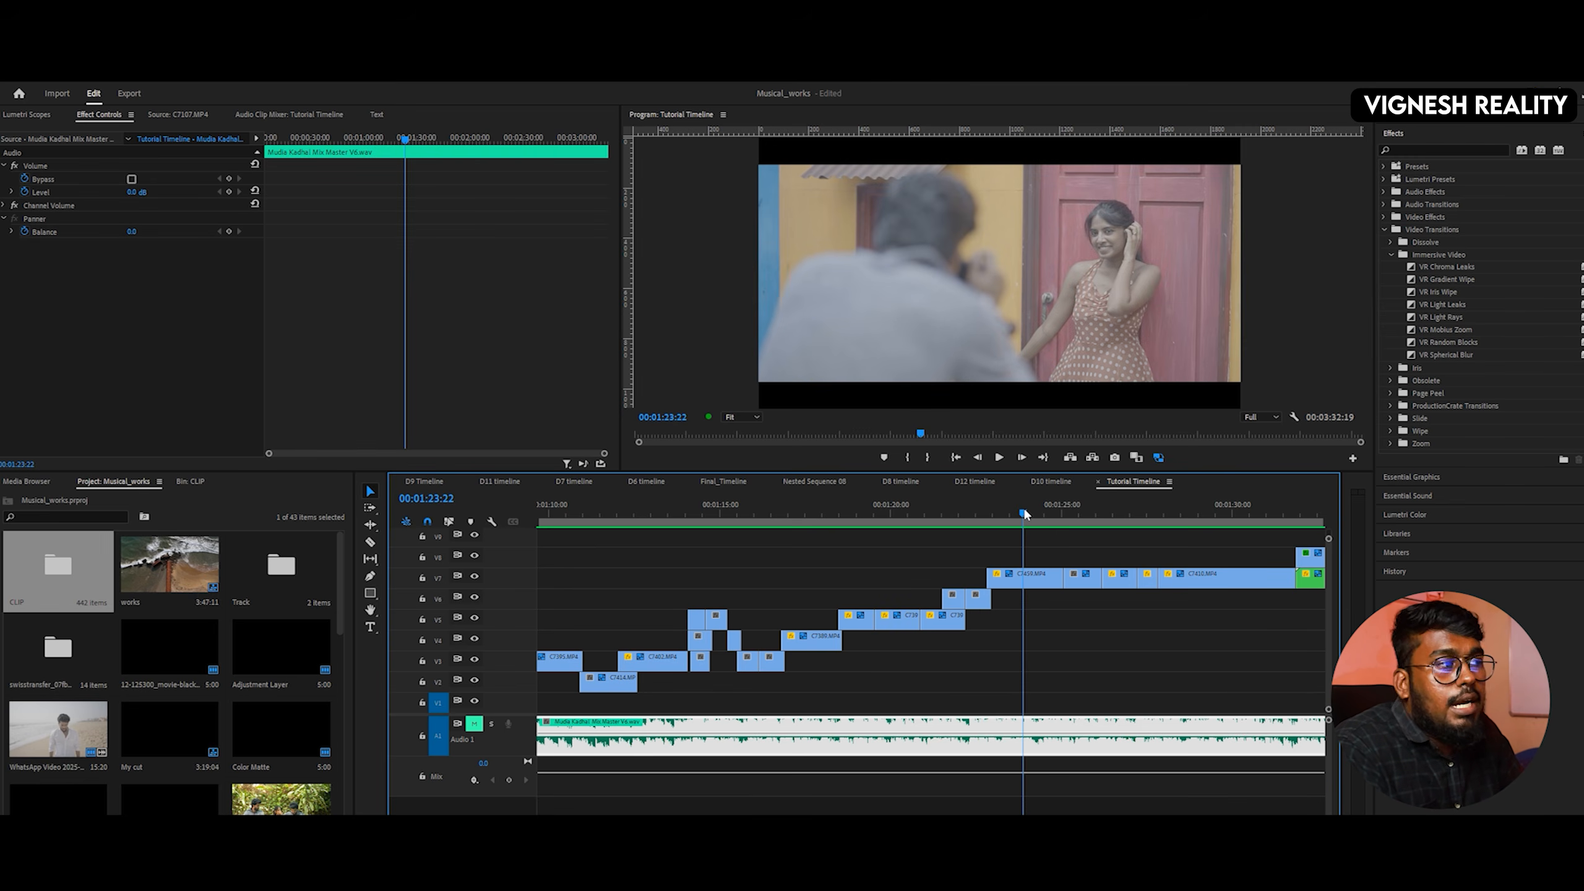
- Play the clips after the red-door shot, through 00:01:26:05 to 00:01:29:18, to review their sequence
{"action": "left_click_drag", "start_coordinate": [1023, 507], "coordinate": [1114, 523]}
{"action": "mouse_move", "coordinate": [1088, 524]}
{"action": "left_mouse_down"}
{"action": "mouse_move", "coordinate": [1102, 525]}
{"action": "mouse_move", "coordinate": [1087, 524]}
{"action": "left_mouse_up"}
{"action": "key", "text": "space"}
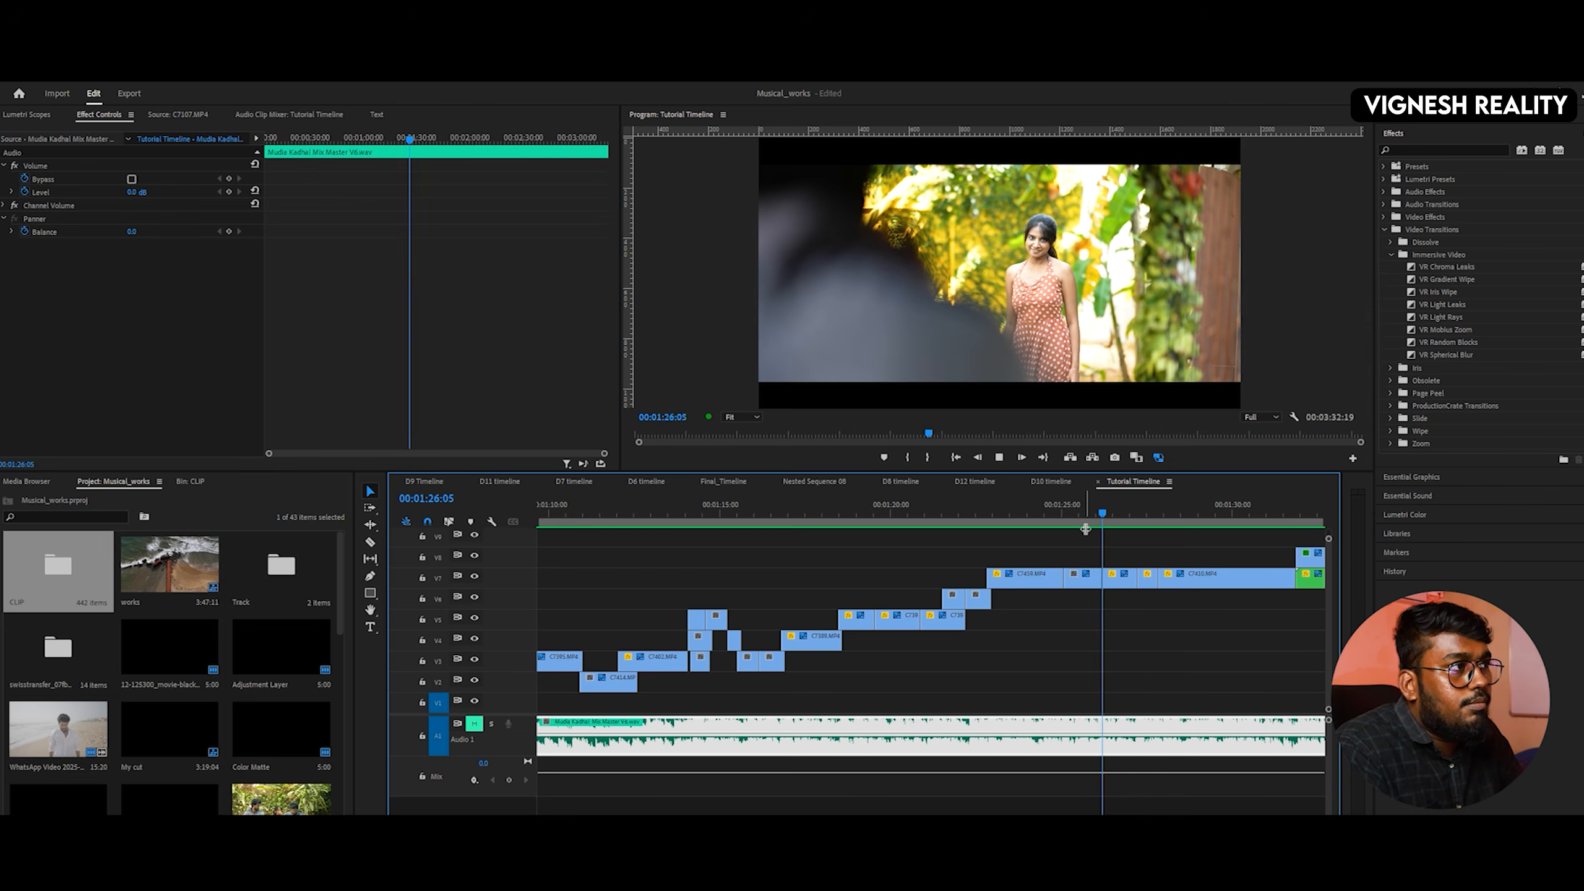
{"action": "left_click", "coordinate": [1124, 518]}
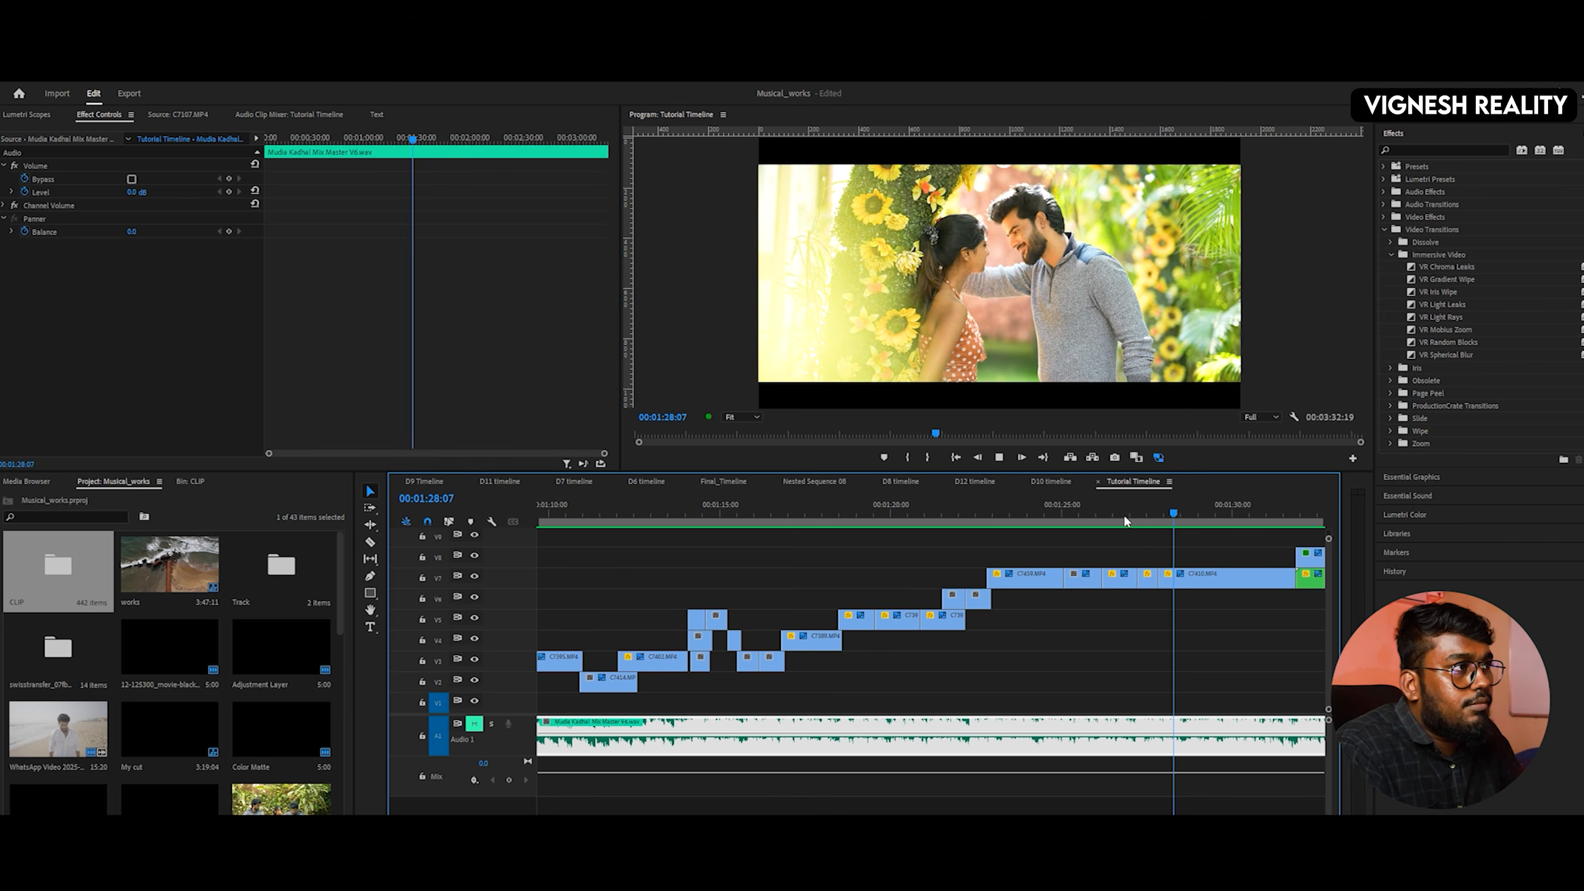
{"action": "key", "text": "space"}
- Inspect the speed keyframes of C7410.MP4 and replay its opening from about 00:01:28:00
{"action": "left_click", "coordinate": [1172, 575]}
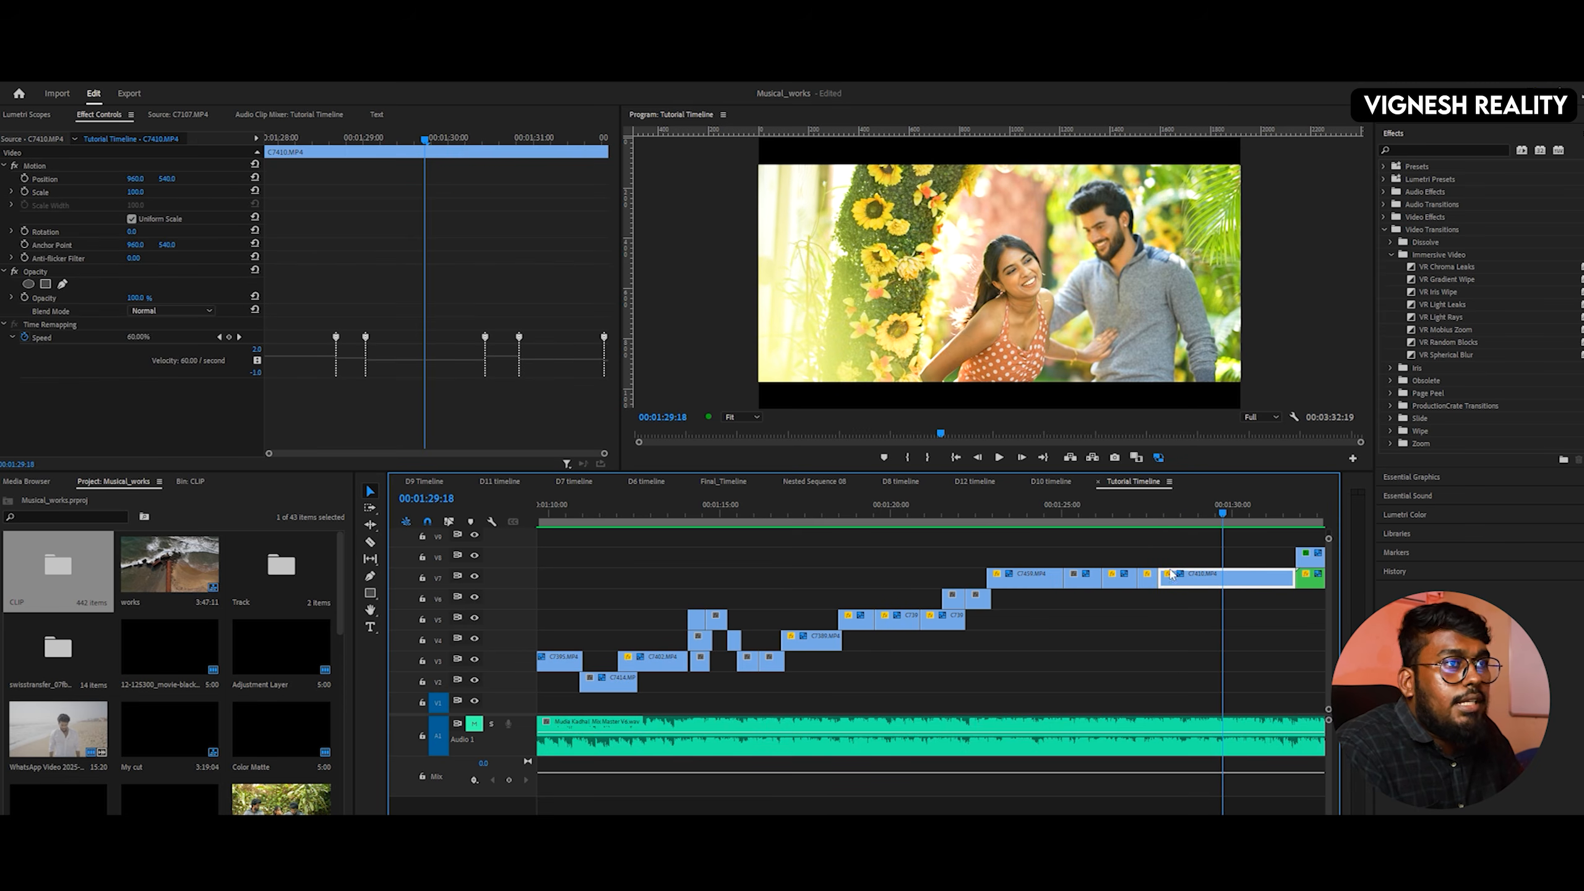
{"action": "left_click_drag", "start_coordinate": [1151, 520], "coordinate": [1183, 587]}
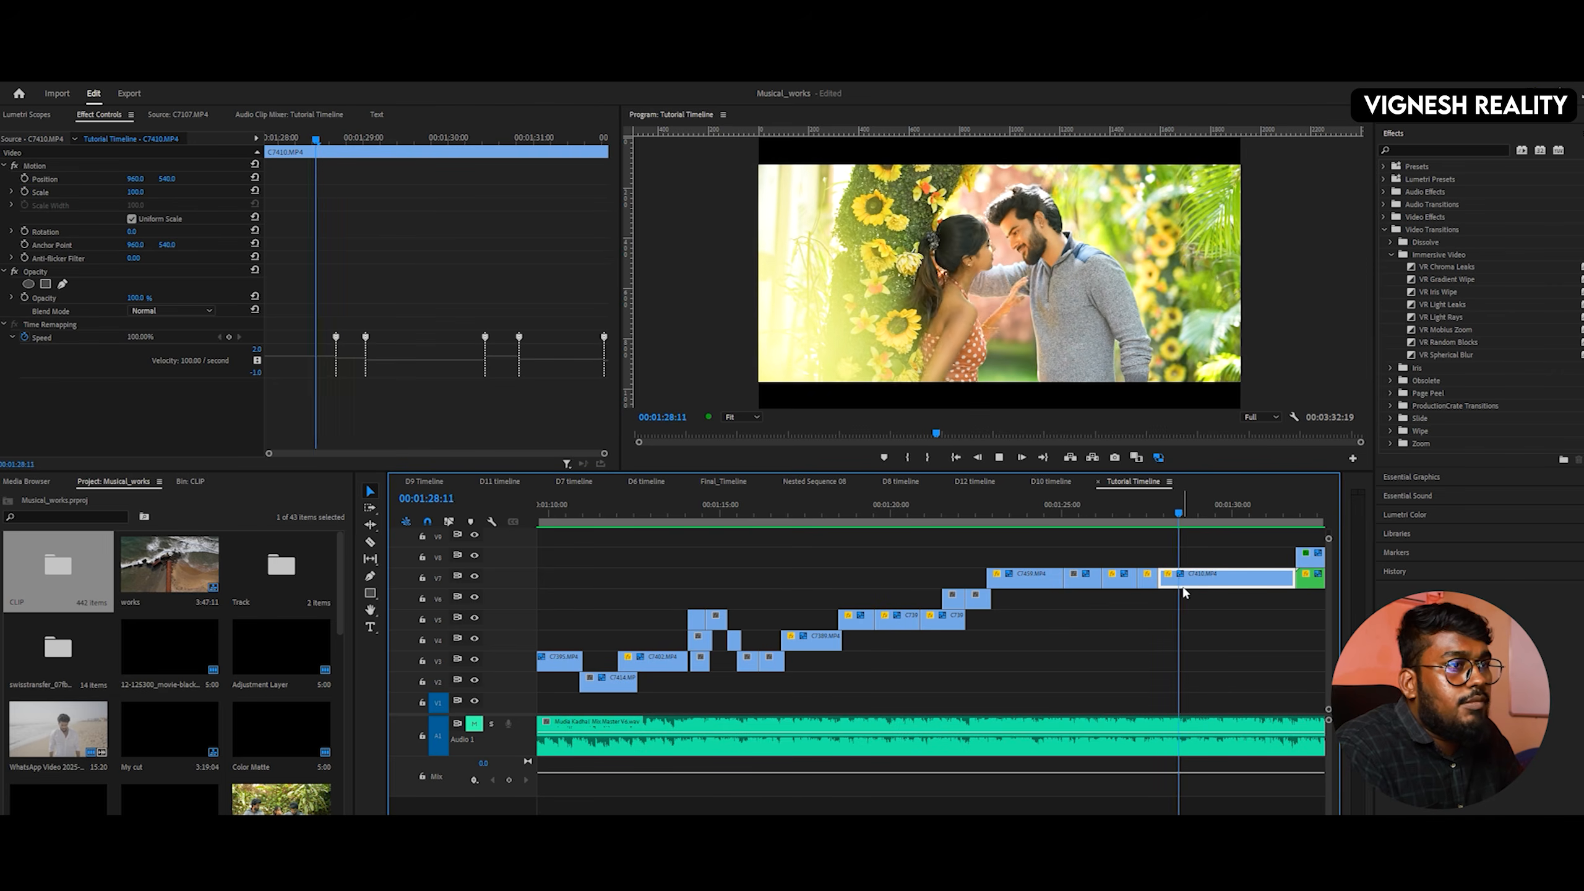
{"action": "left_click", "coordinate": [1170, 516]}
{"action": "key", "text": "space"}
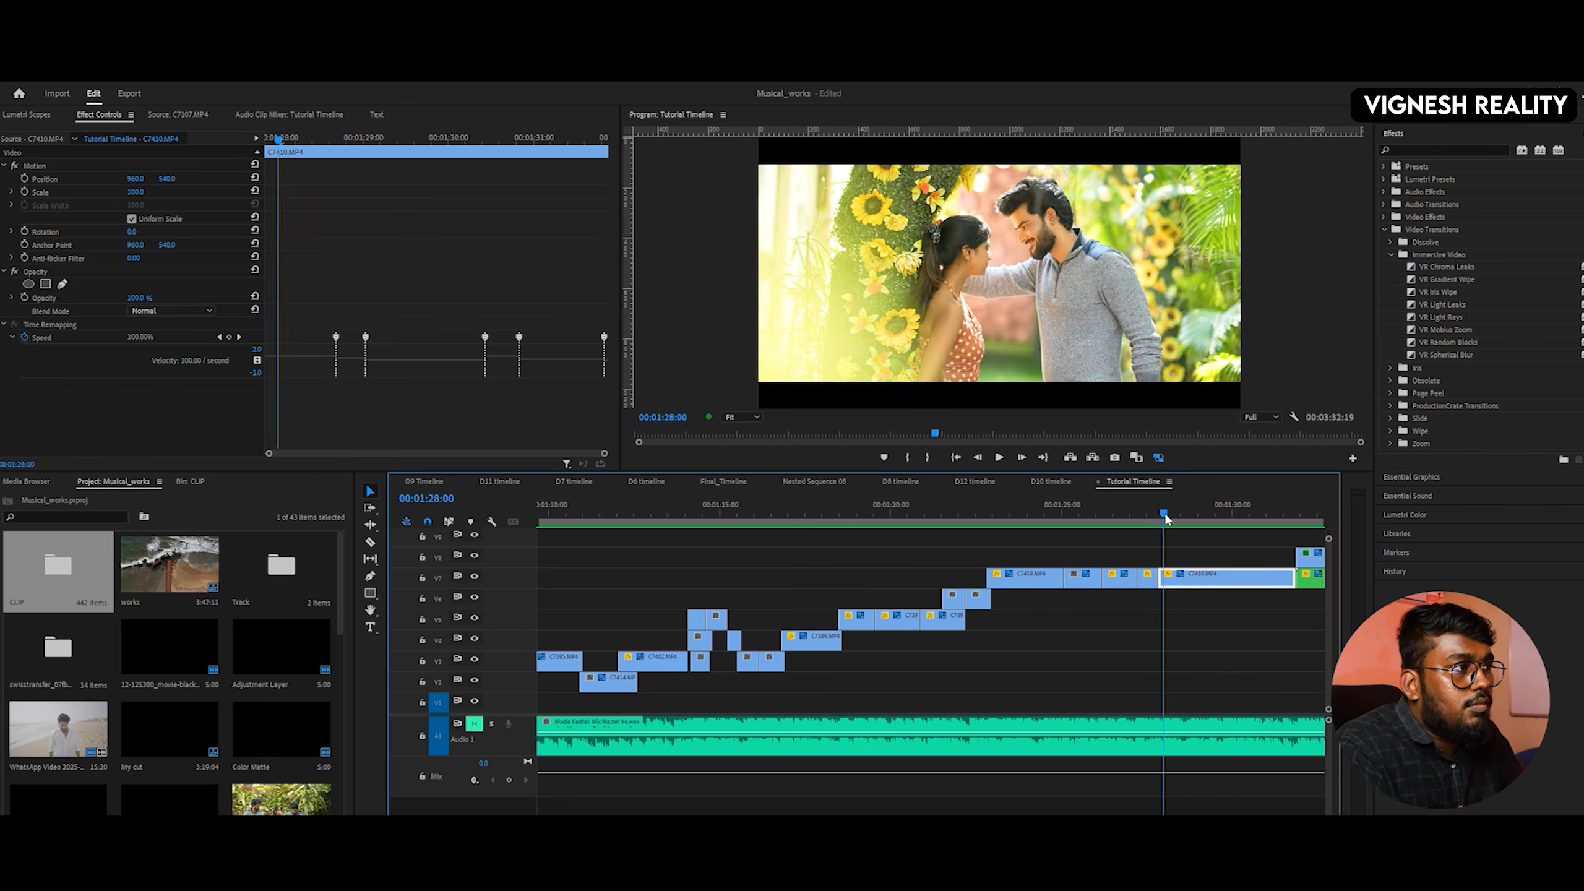
- Step frame by frame from 00:01:28:08 to 00:01:28:11 in C7410.MP4, and review its speed changes through 00:01:31:06
{"action": "left_click", "coordinate": [1170, 517]}
{"action": "left_click", "coordinate": [1176, 513]}
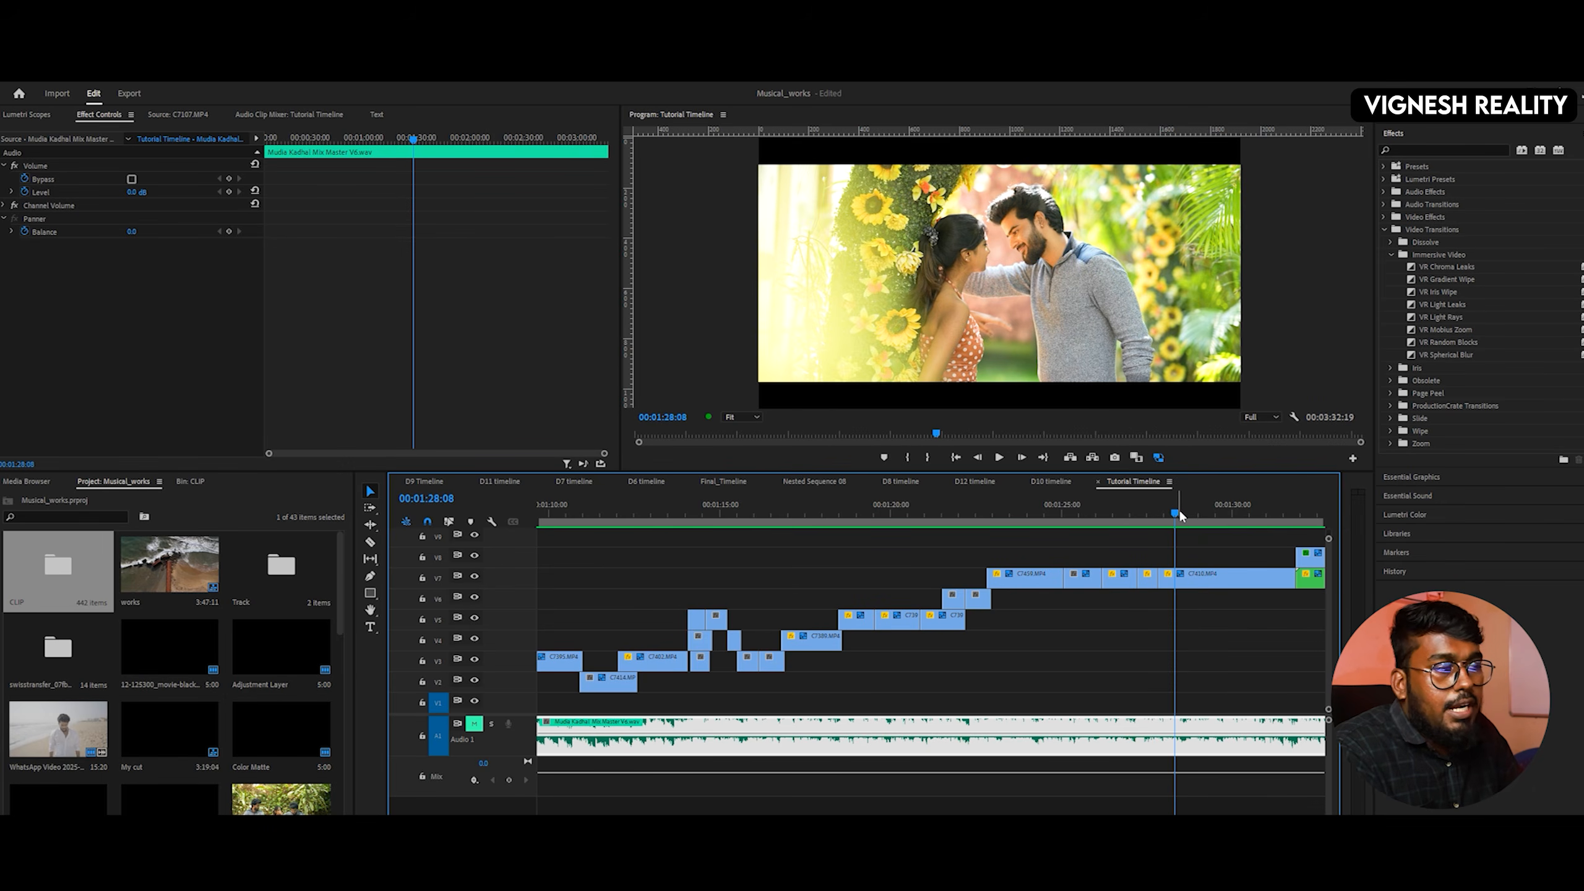
{"action": "key", "text": "Right"}
{"action": "key", "text": "Right"}
{"action": "key", "text": "Right"}
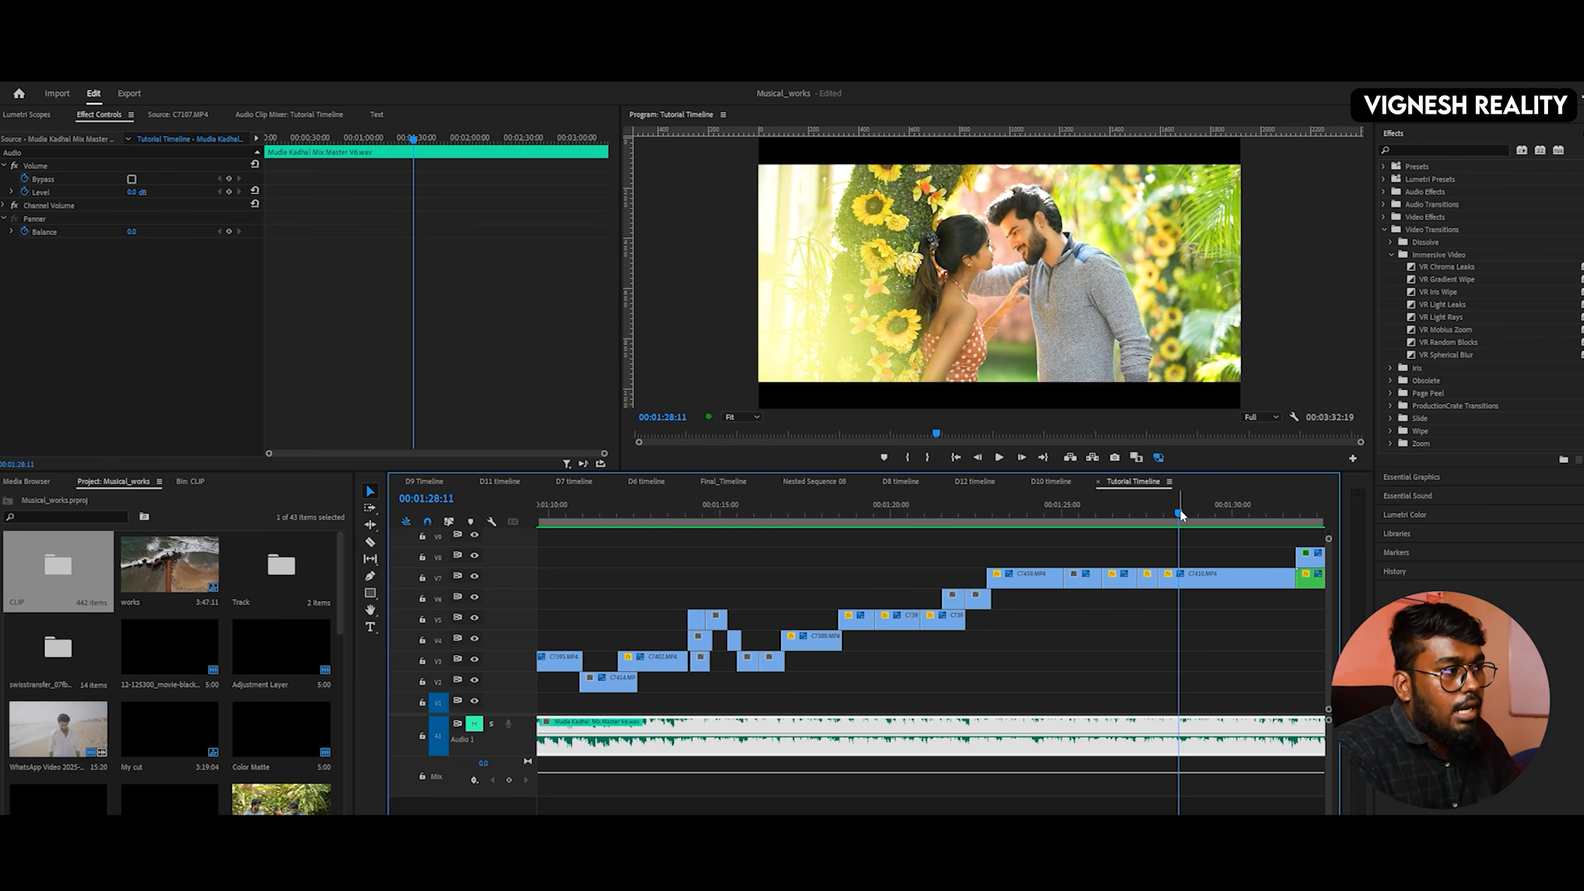
{"action": "left_click", "coordinate": [1188, 577]}
{"action": "left_click_drag", "start_coordinate": [1179, 513], "coordinate": [1274, 513]}
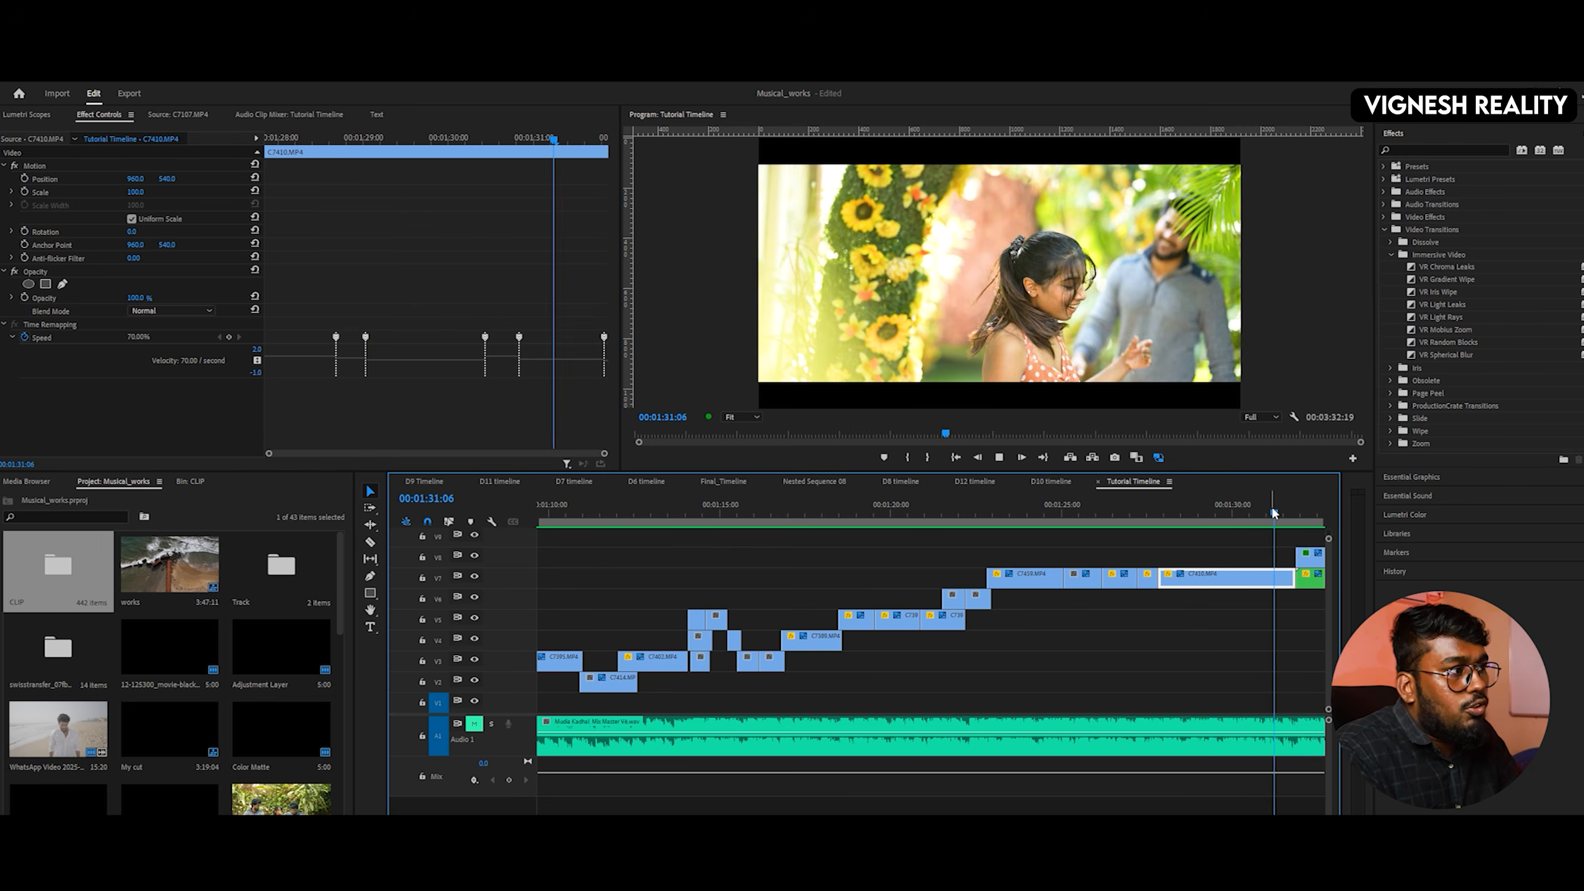
- Zoom the timeline out around 00:01:14:10, unmute the Audio 1 track, and play the edit with sound
{"action": "key", "text": "space"}
{"action": "key", "text": "space"}
{"action": "left_click", "coordinate": [907, 731]}
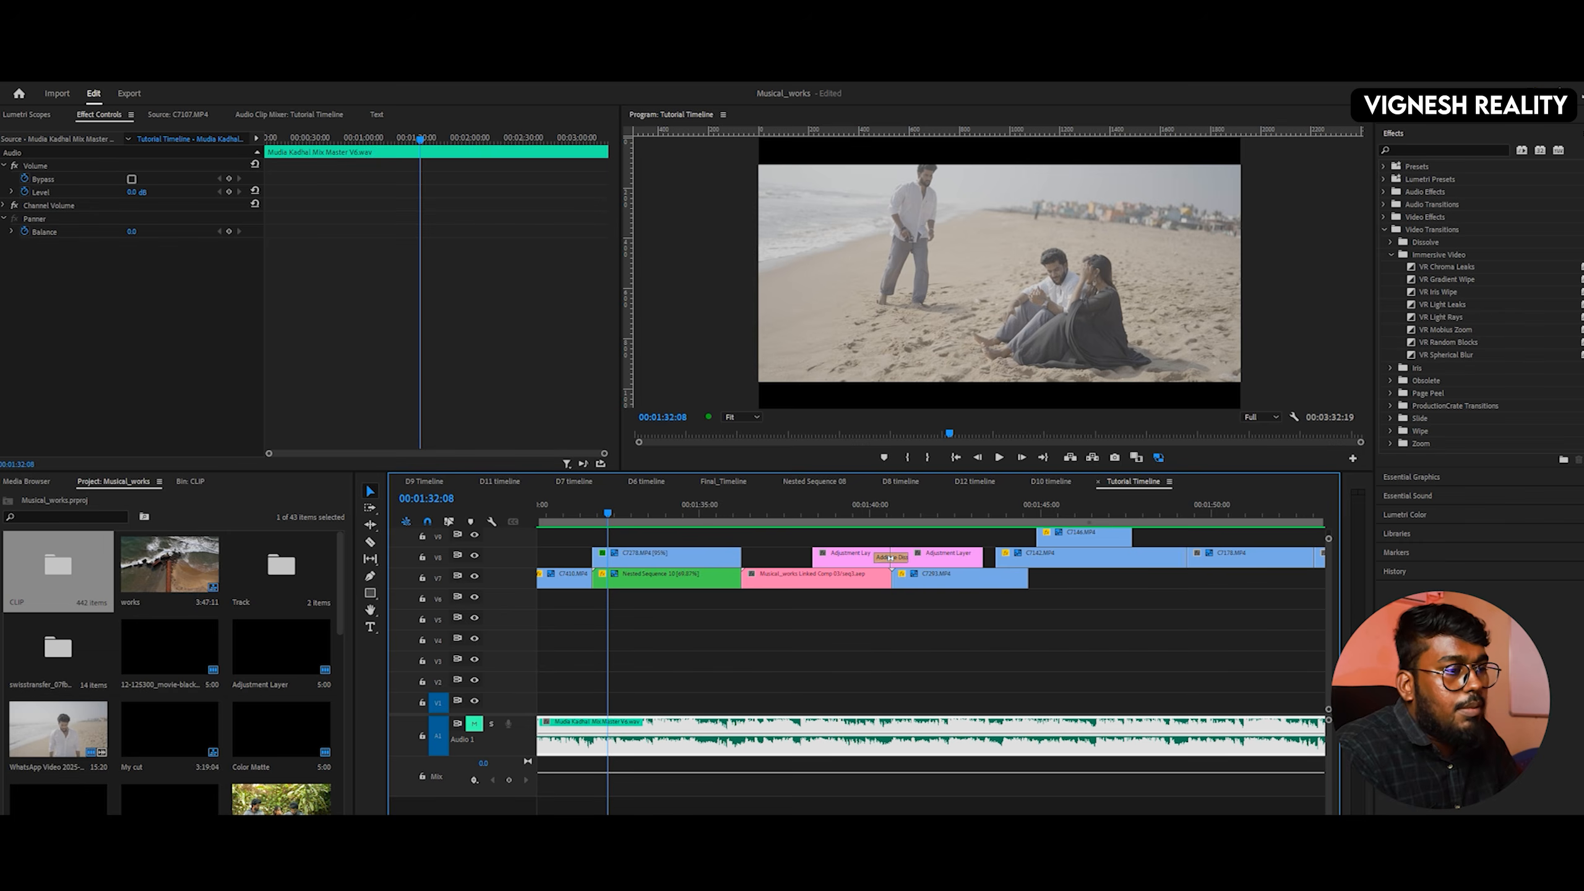
{"action": "key", "text": "minus"}
{"action": "left_click", "coordinate": [759, 527]}
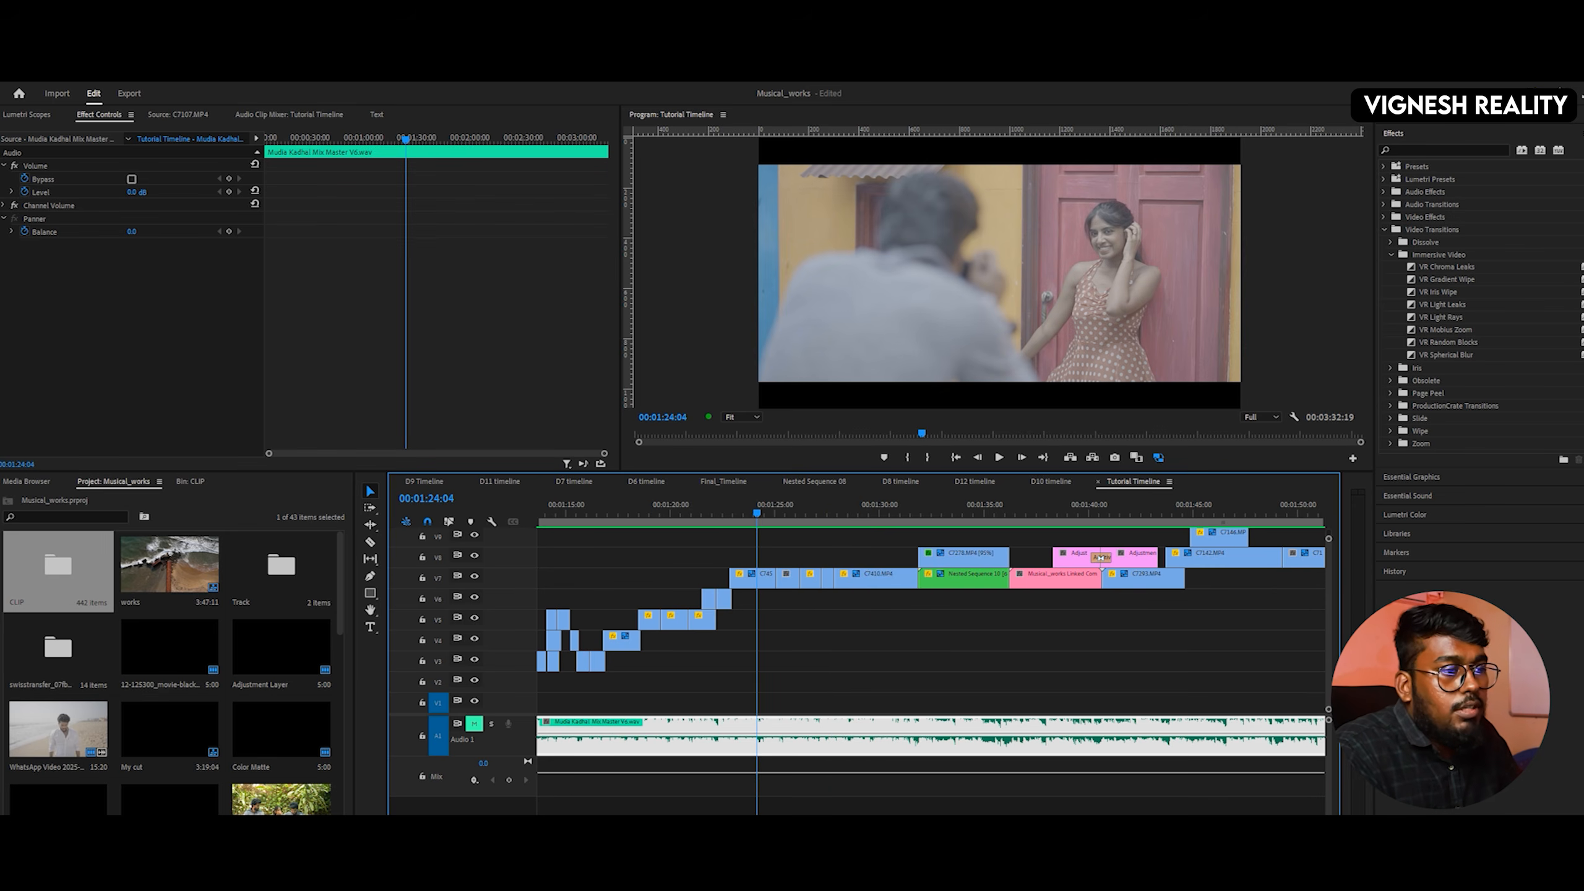
{"action": "key", "text": "minus"}
{"action": "left_click", "coordinate": [759, 521]}
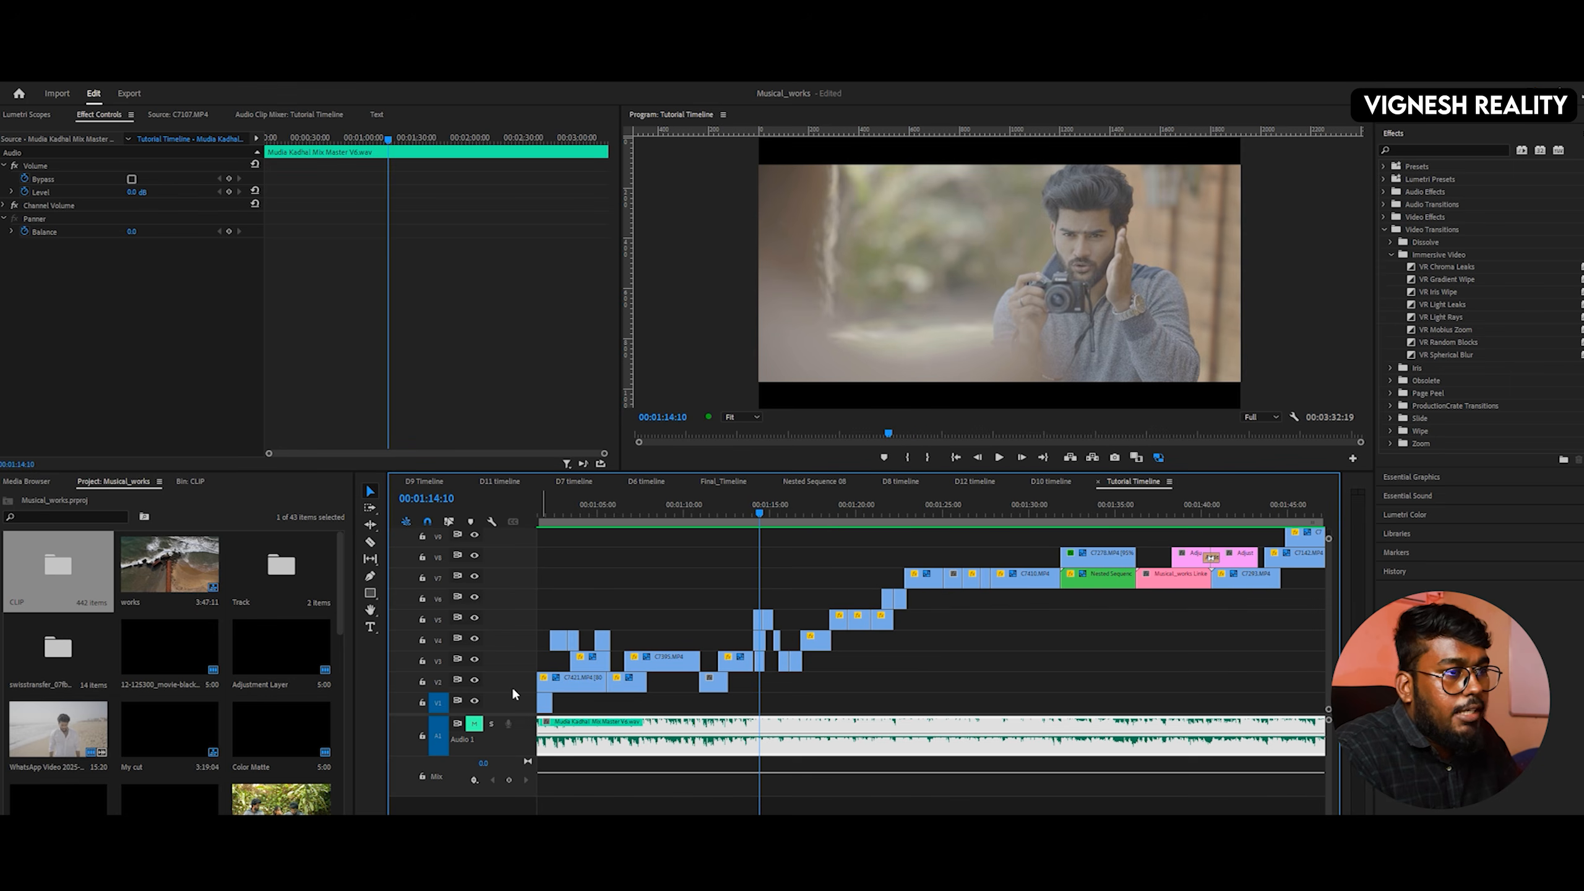
{"action": "left_click", "coordinate": [476, 726]}
{"action": "key", "text": "space"}
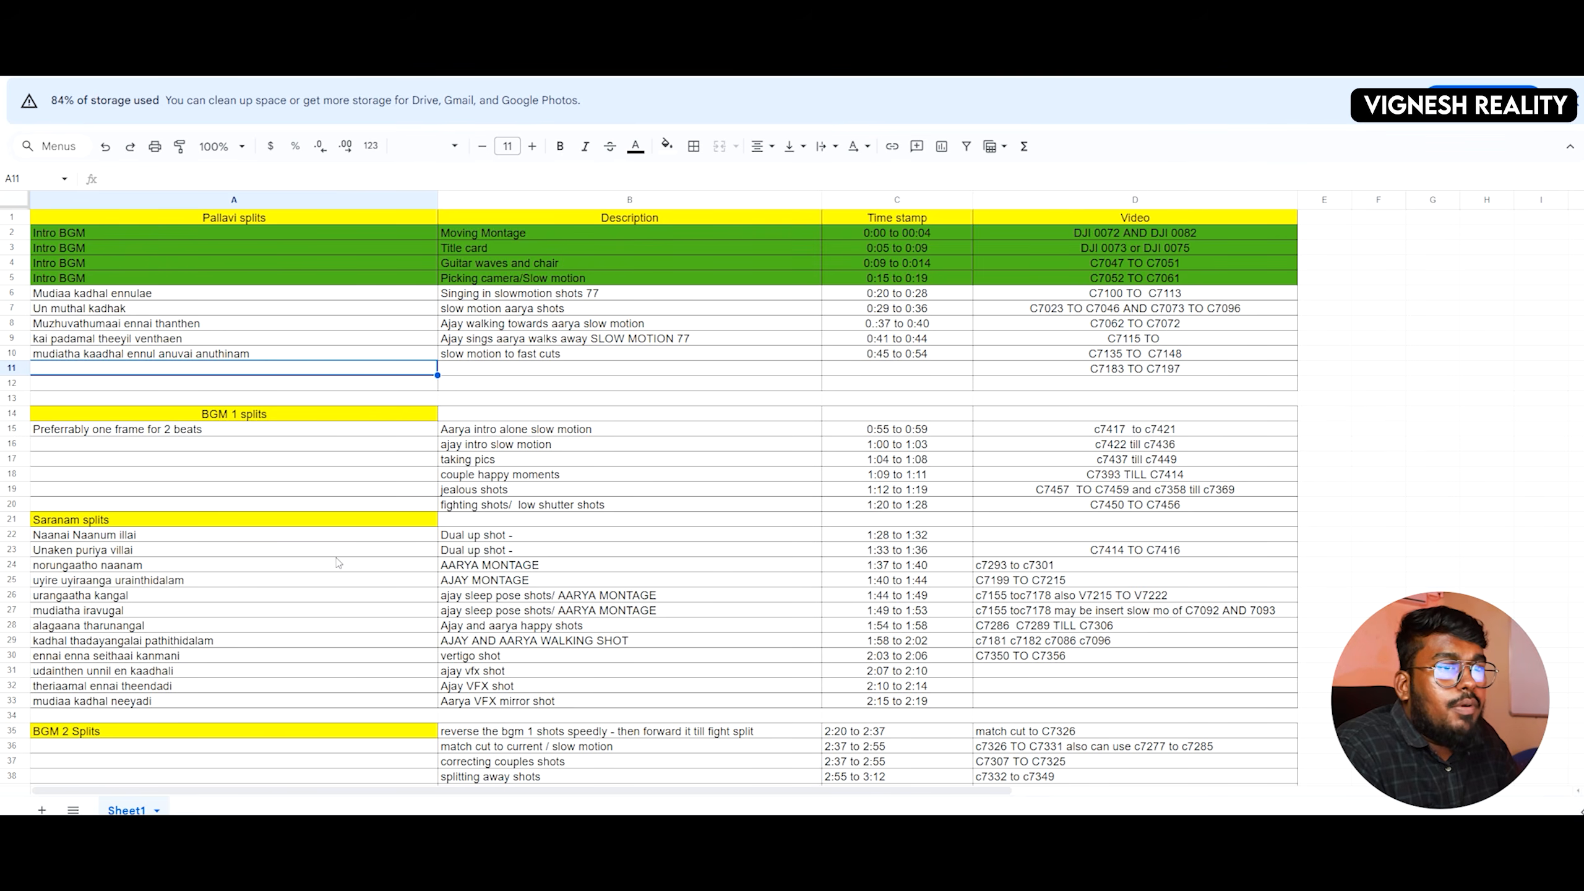
- Switch to the shot-list spreadsheet in Google Sheets and fill cells A6:D20 with the same green as the rows above
{"action": "scroll", "coordinate": [206, 480], "scroll_direction": "down", "scroll_amount": 2}
{"action": "scroll", "coordinate": [146, 399], "scroll_direction": "up", "scroll_amount": 2}
{"action": "left_click_drag", "start_coordinate": [42, 292], "coordinate": [1186, 507]}
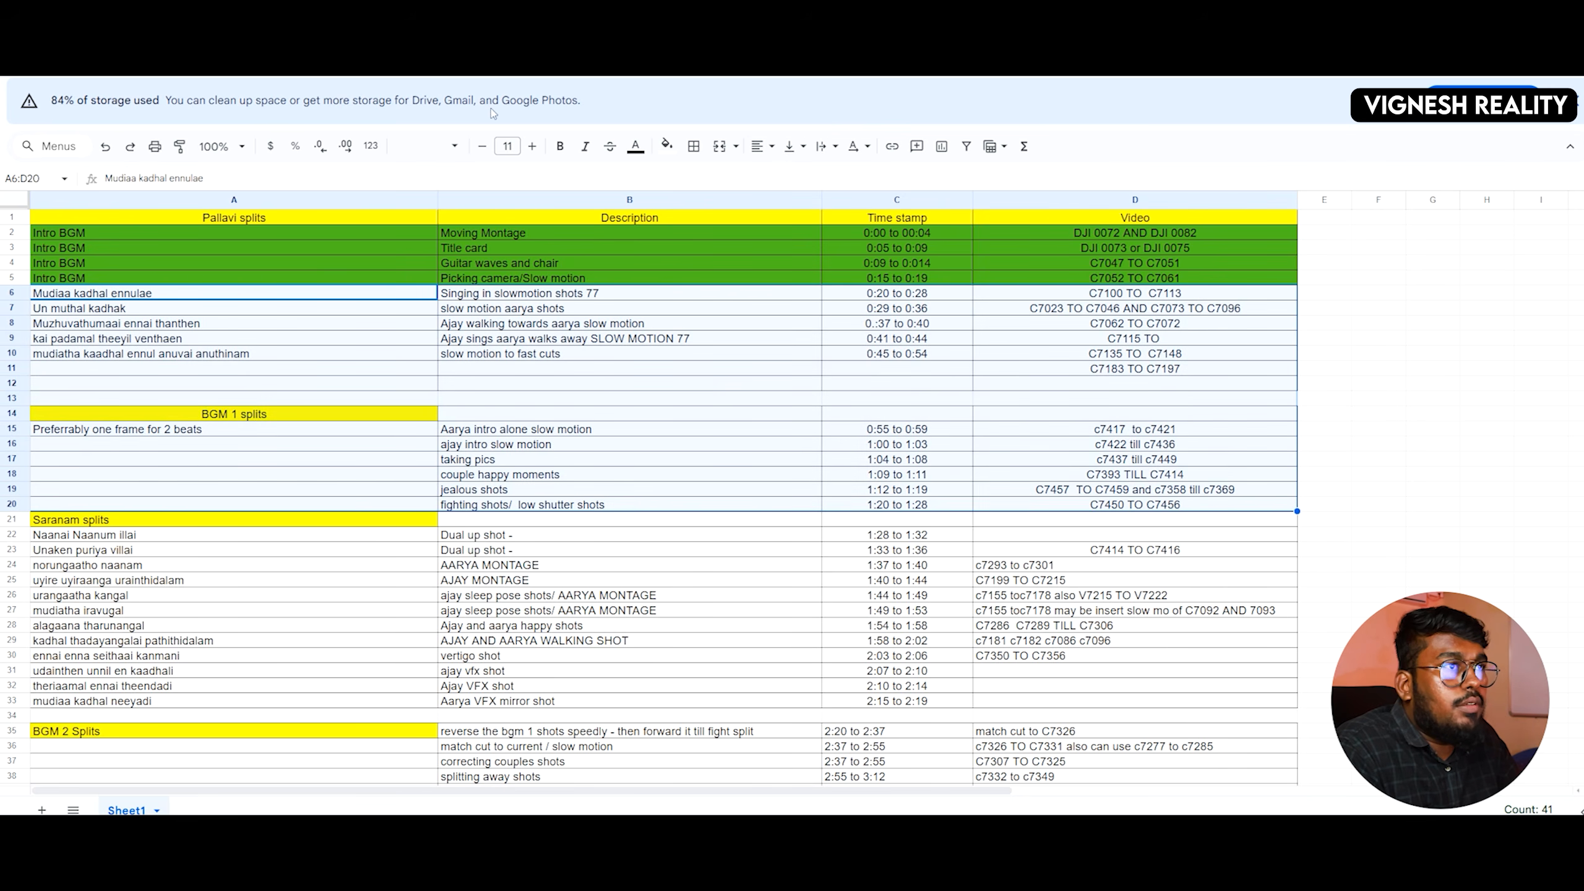
{"action": "left_click", "coordinate": [667, 146]}
{"action": "left_click", "coordinate": [795, 357]}
{"action": "left_click", "coordinate": [522, 473]}
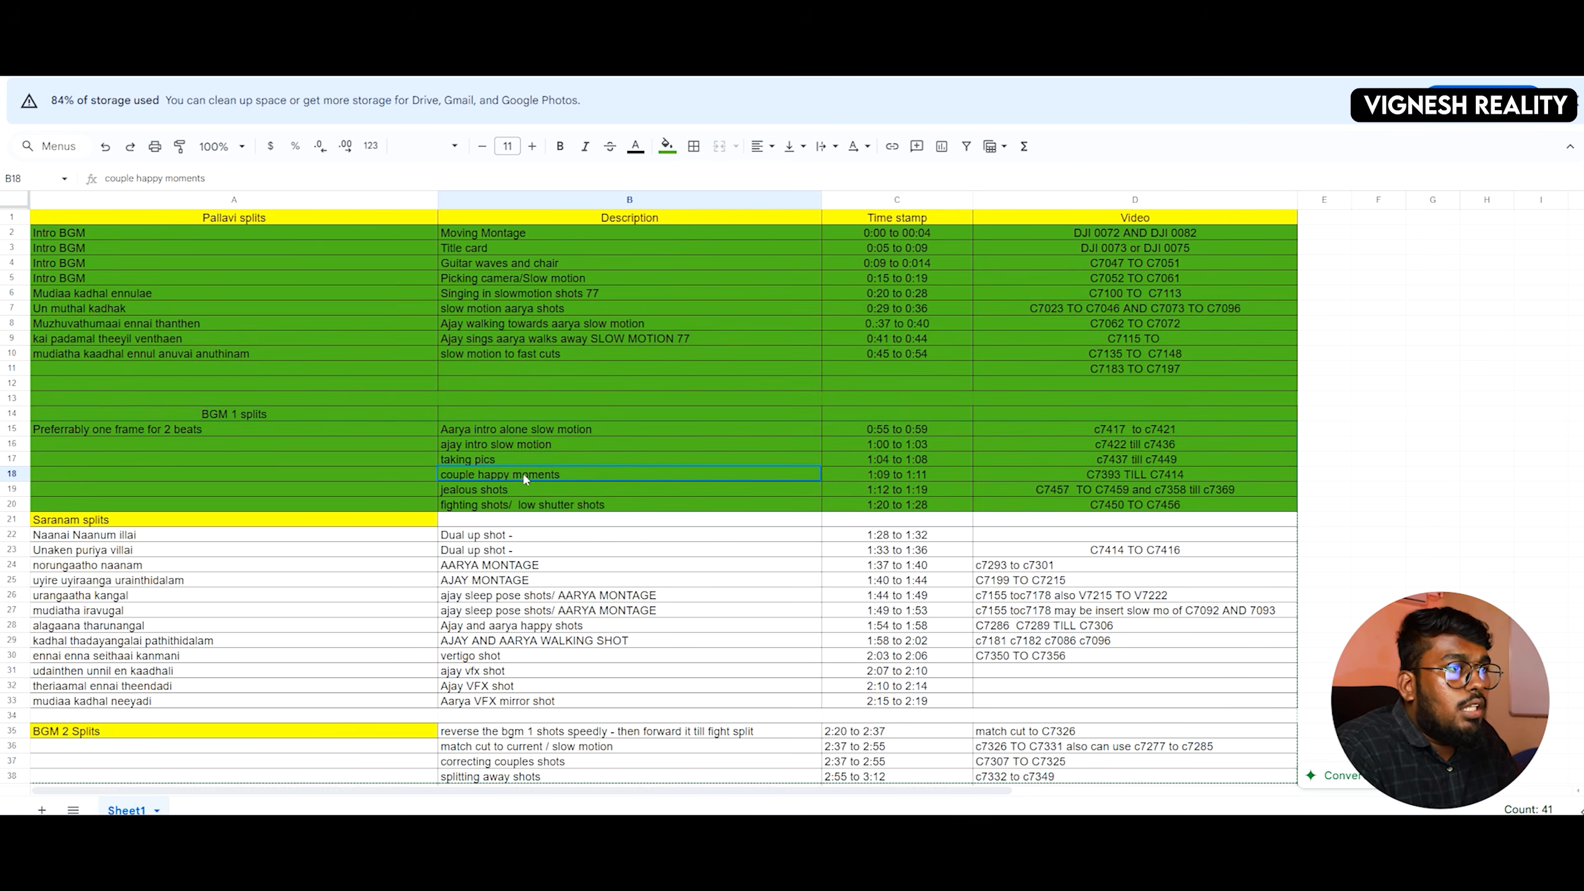
{"action": "scroll", "coordinate": [627, 454], "scroll_direction": "down", "scroll_amount": 3}
{"action": "scroll", "coordinate": [53, 406], "scroll_direction": "down", "scroll_amount": 2}
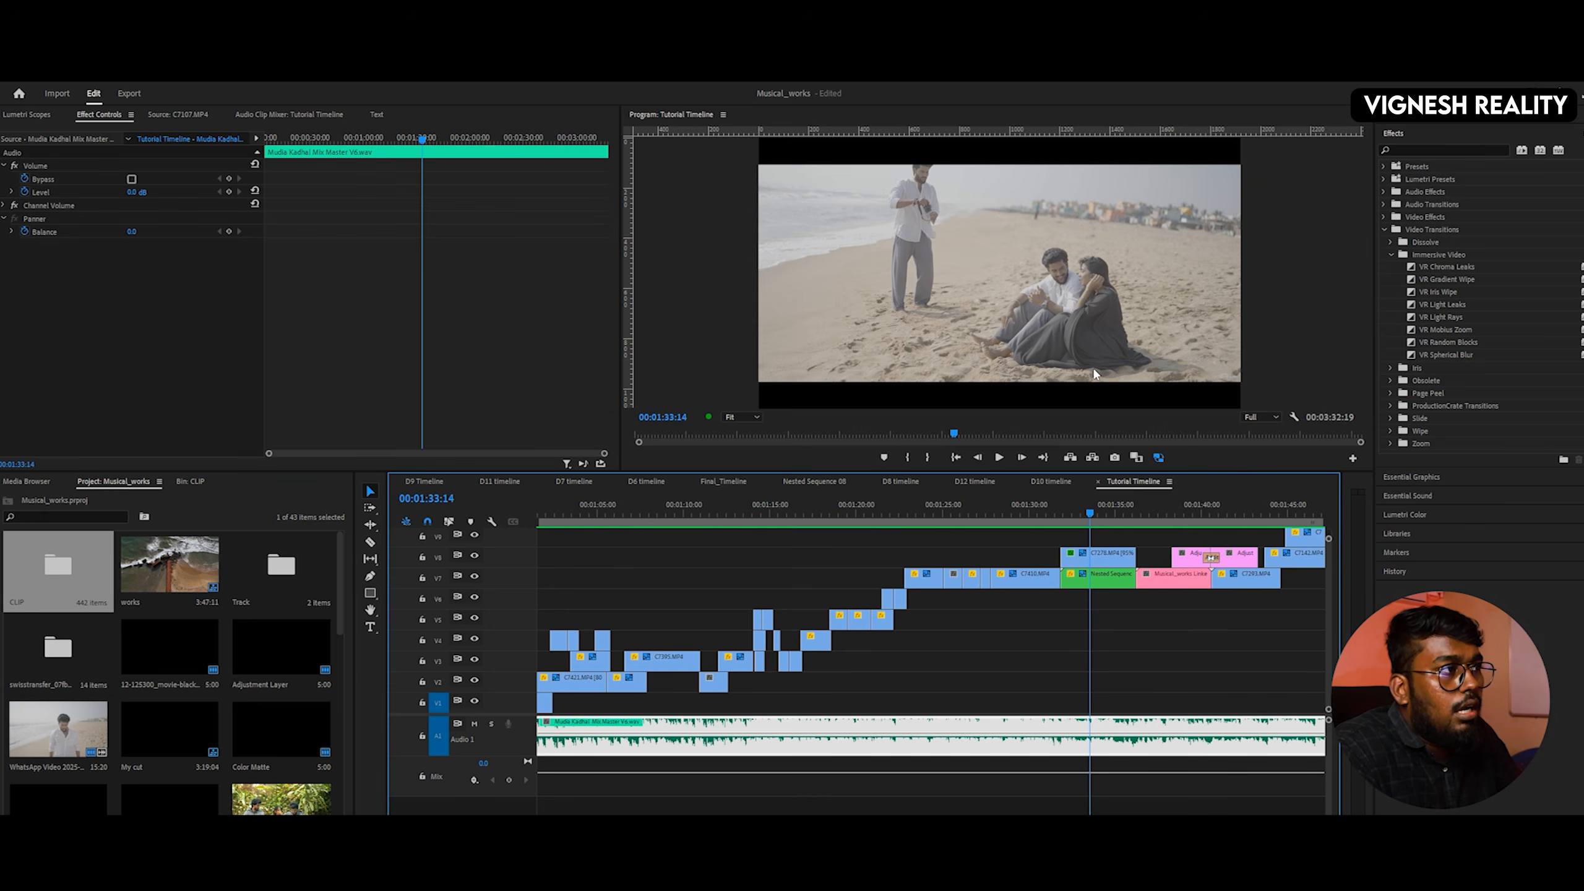
- Return to Premiere Pro, play the beach shot from 00:01:33:14 to 00:01:35:02, and select the green nested sequence
{"action": "key", "text": "space"}
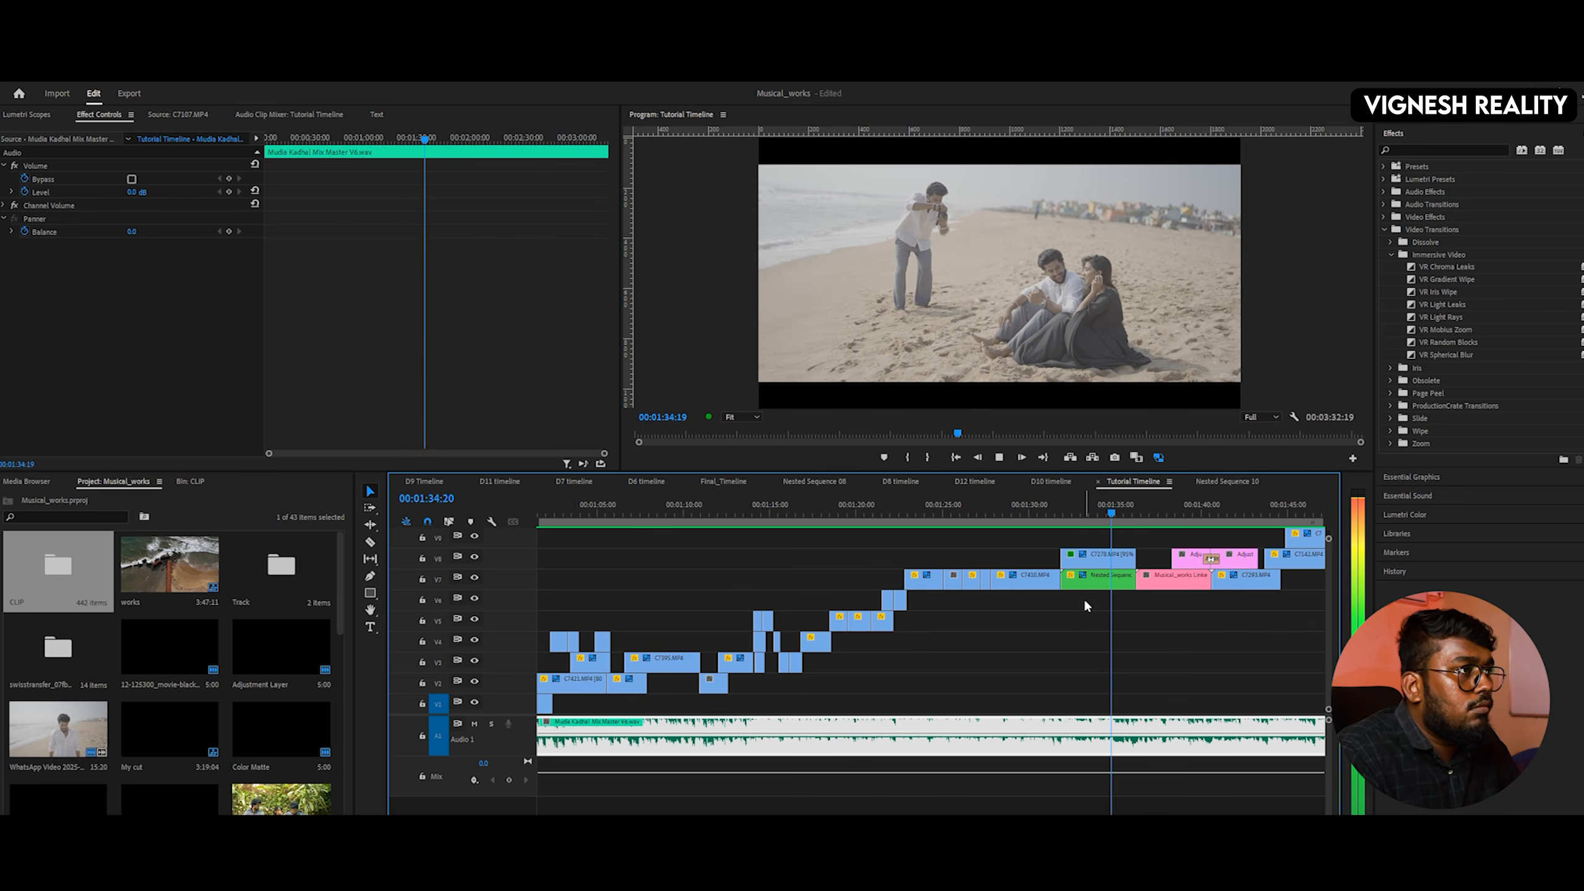
{"action": "key", "text": "space"}
{"action": "mouse_move", "coordinate": [1082, 580]}
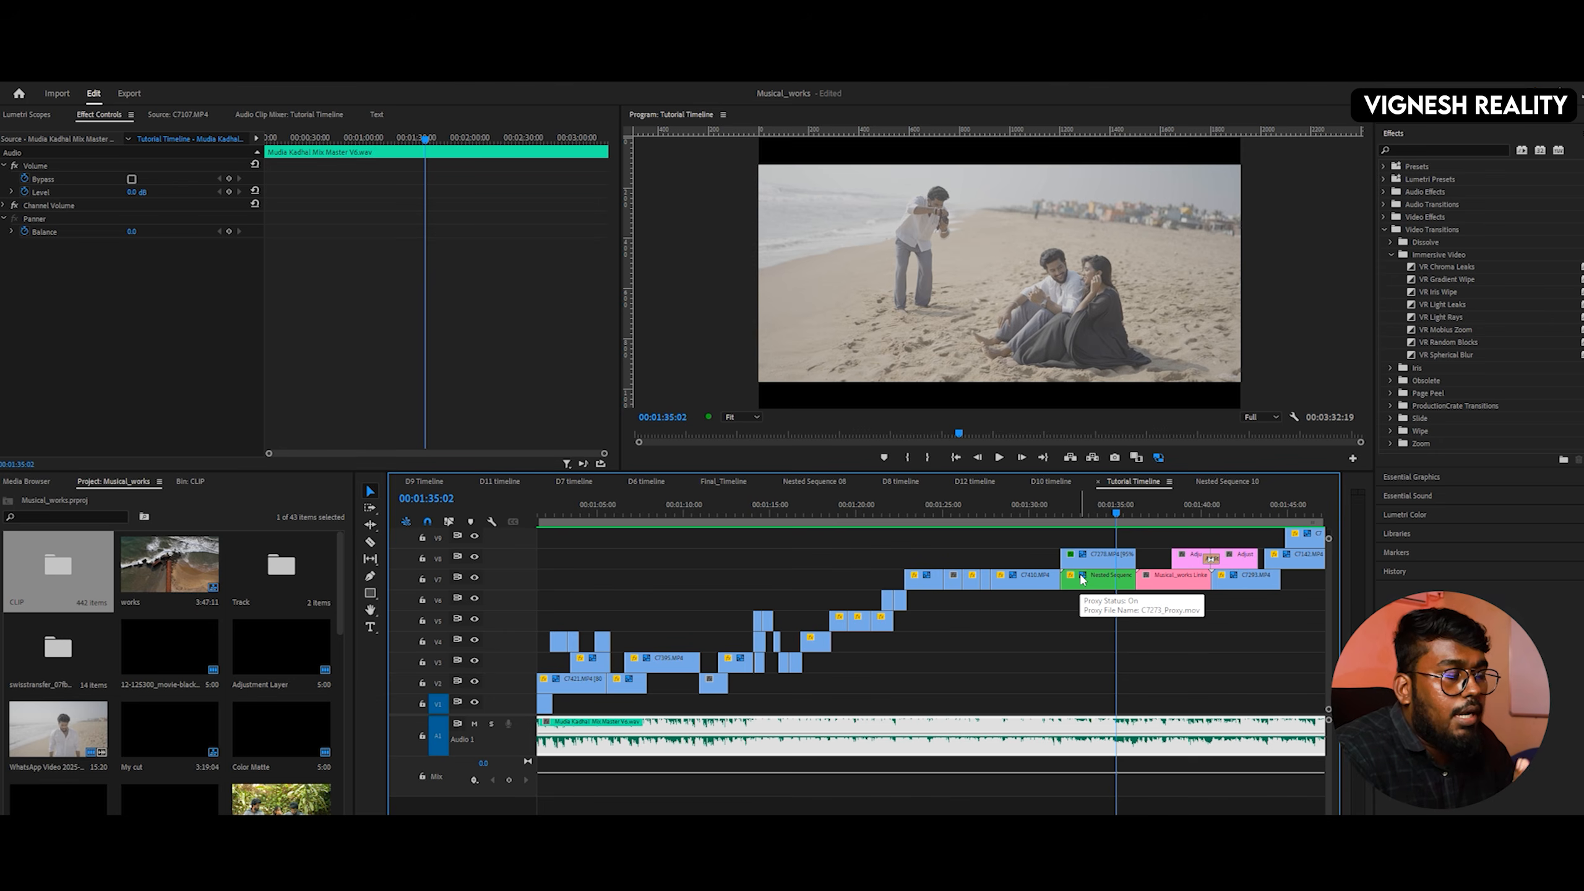
{"action": "left_click", "coordinate": [1099, 583]}
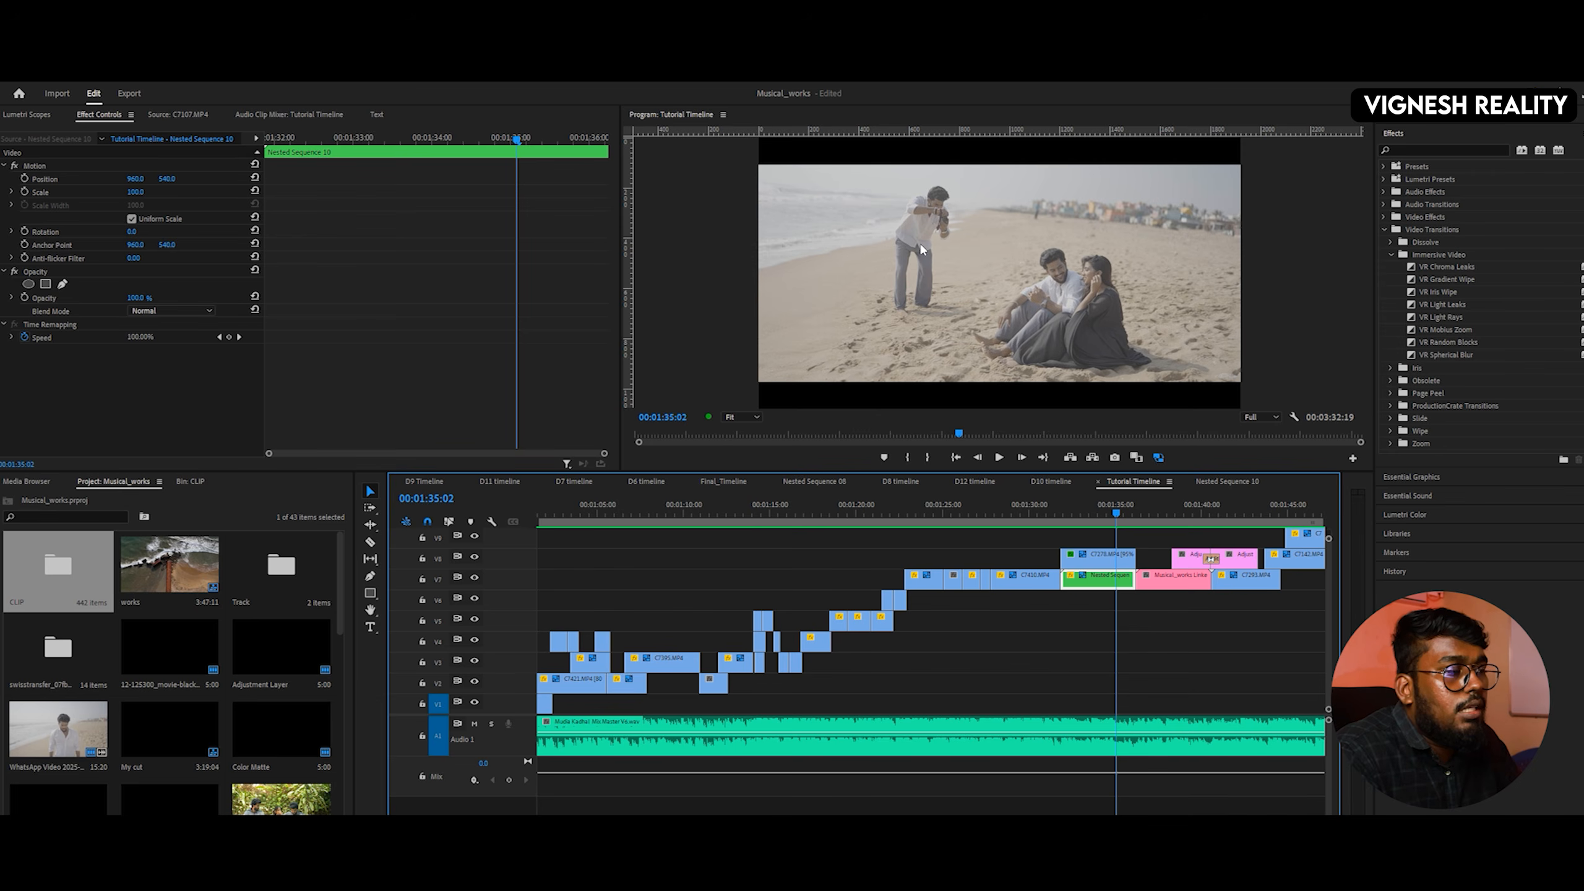
- Open Nested Sequence 10, examine the effects applied to C7273.MP4, and play the clip from its start
{"action": "double_click", "coordinate": [1083, 582]}
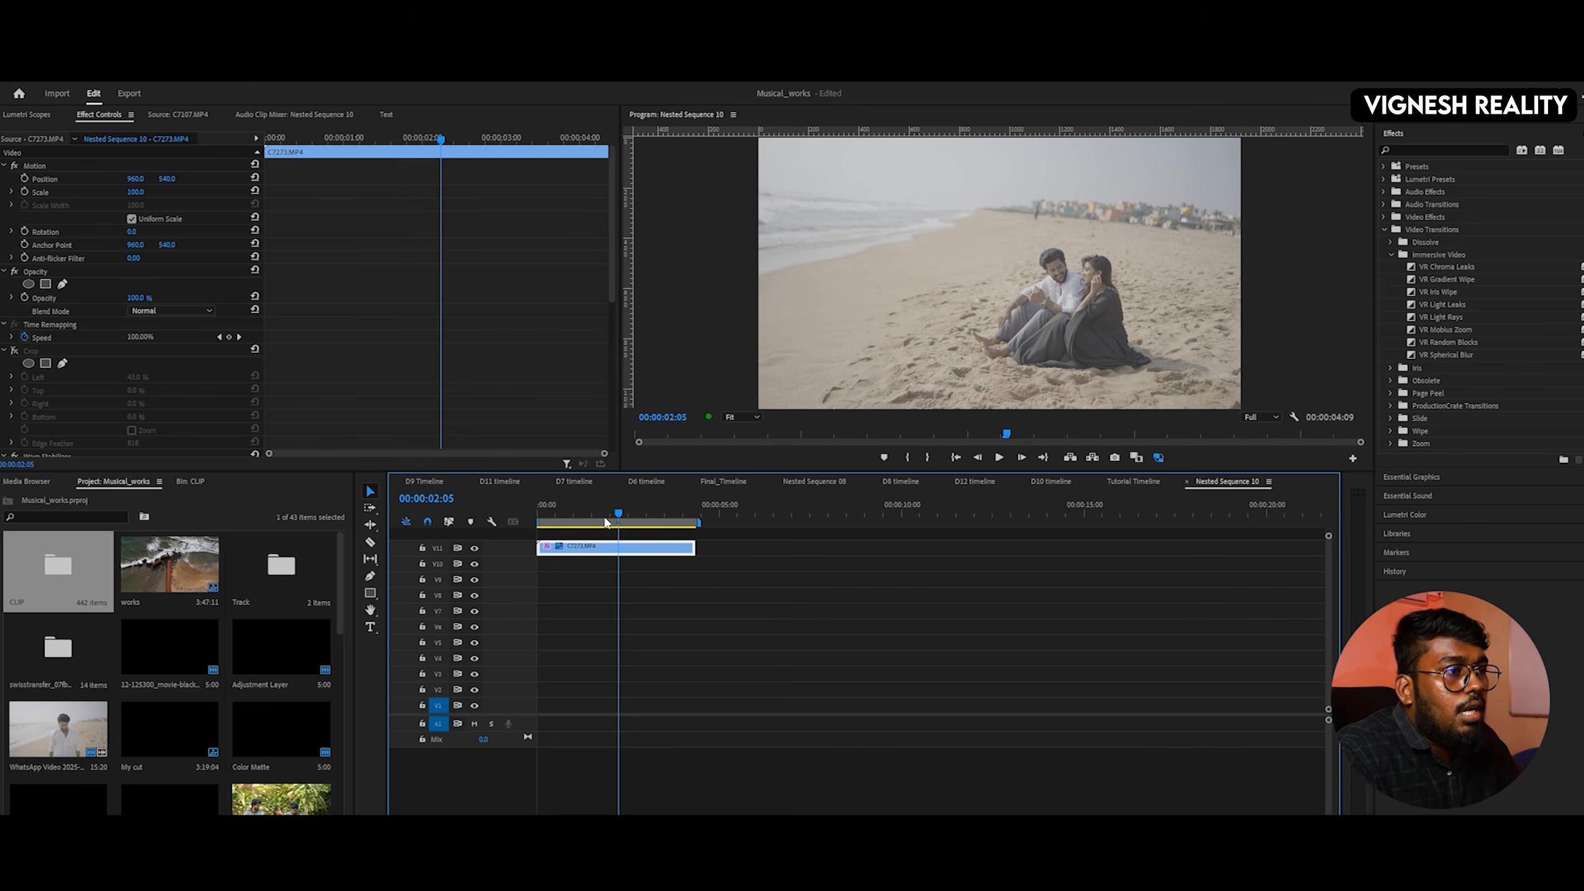
{"action": "scroll", "coordinate": [614, 275], "scroll_direction": "down", "scroll_amount": 5}
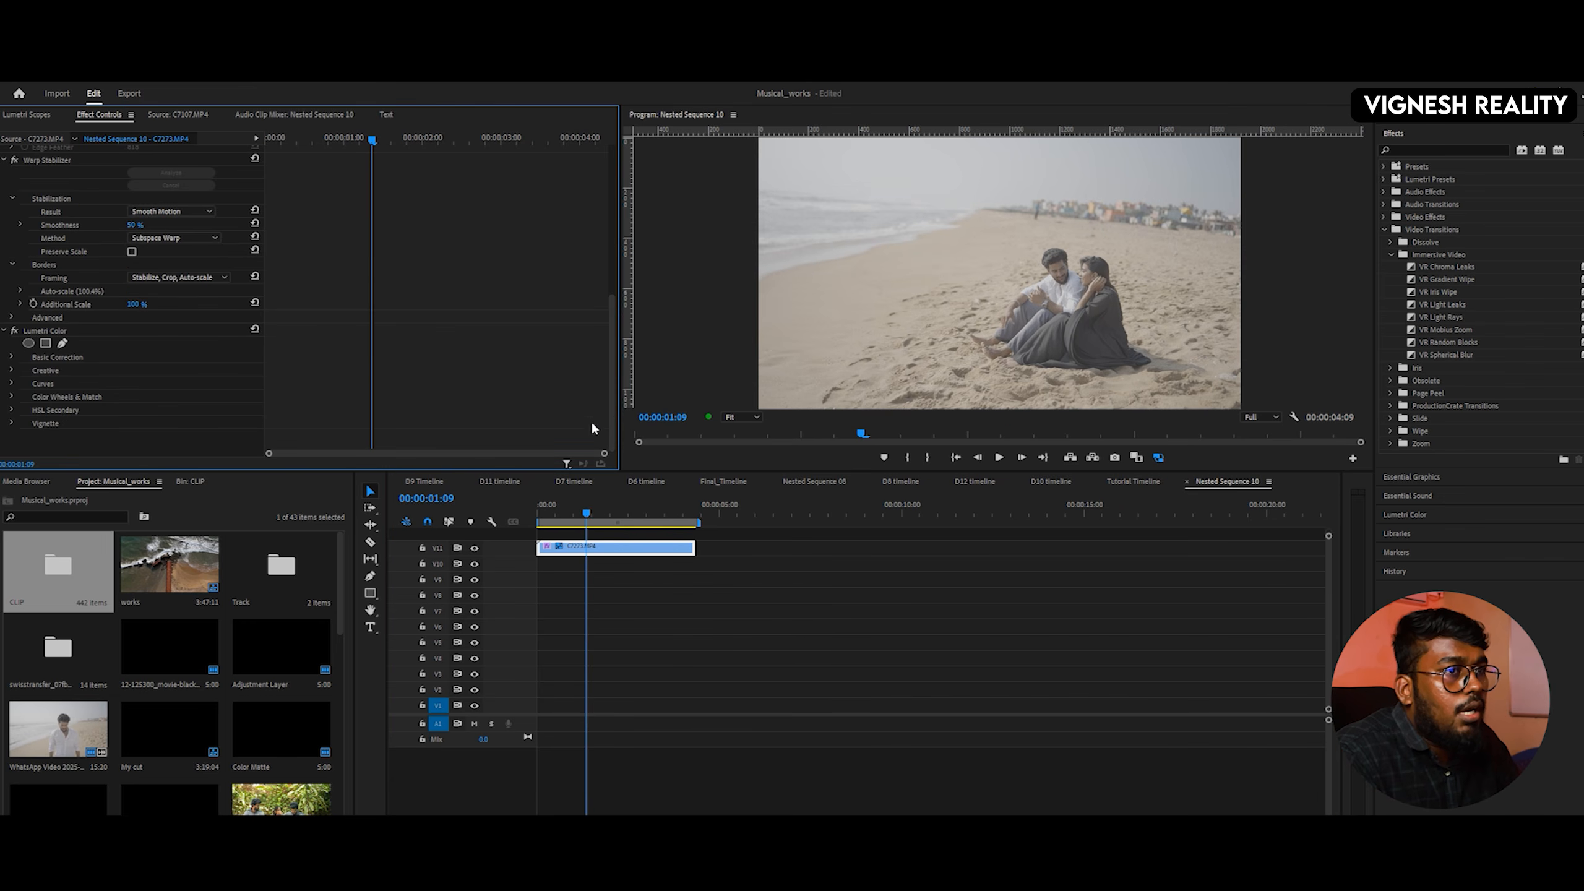
{"action": "left_click_drag", "start_coordinate": [561, 513], "coordinate": [501, 521]}
{"action": "key", "text": "space"}
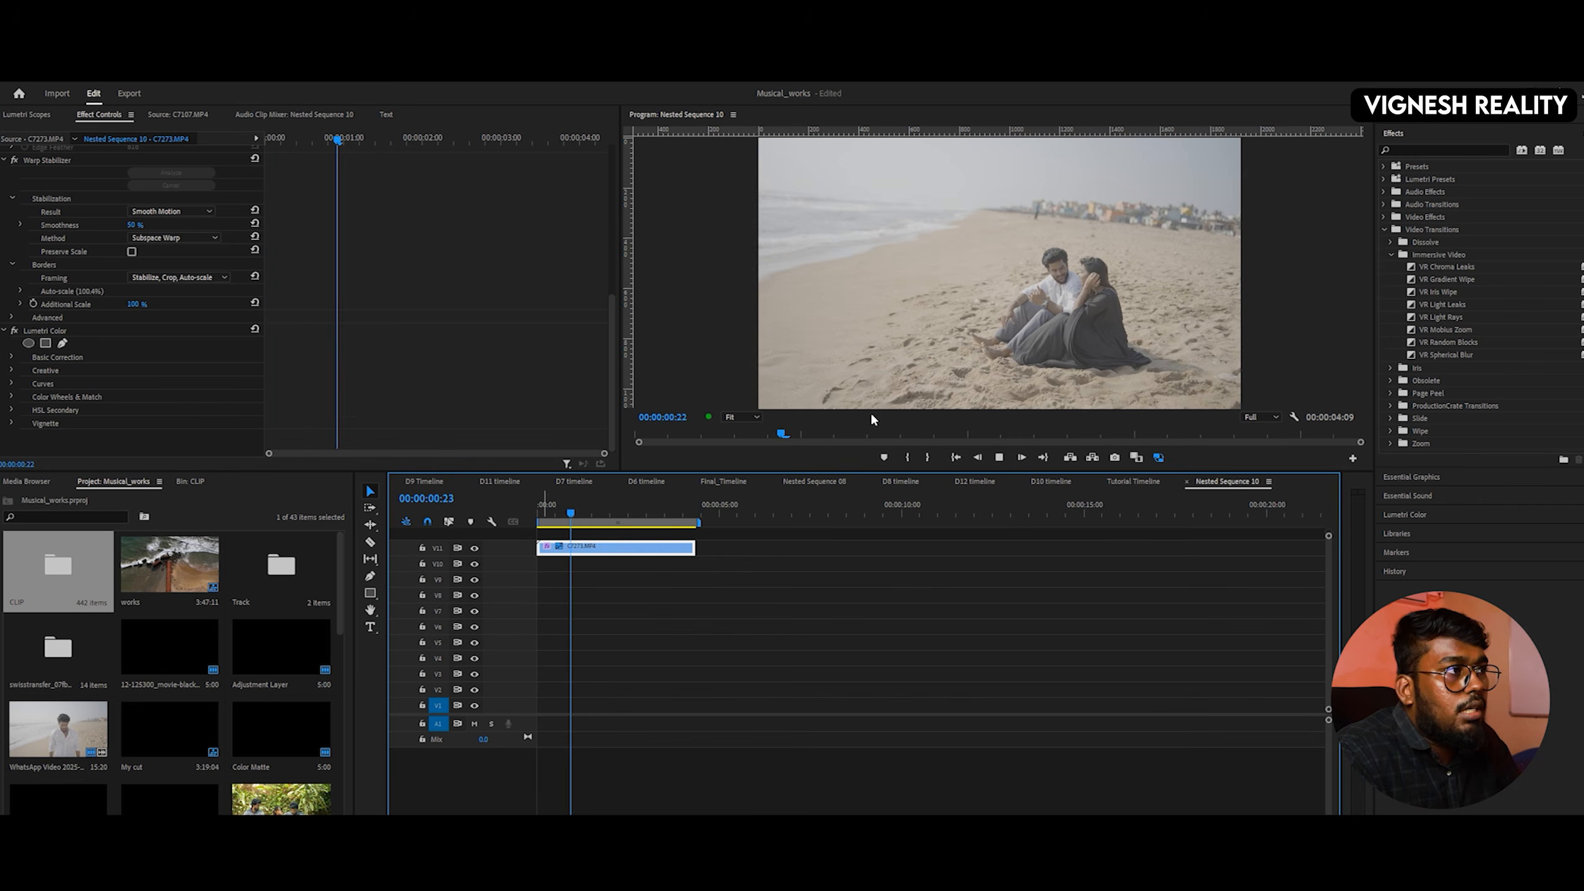
{"action": "key", "text": "space"}
- In Tutorial Timeline, disable Nested Sequence 10, turn off the Crop effect on C7278.MP4, and view the frame full screen
{"action": "left_click", "coordinate": [1141, 485]}
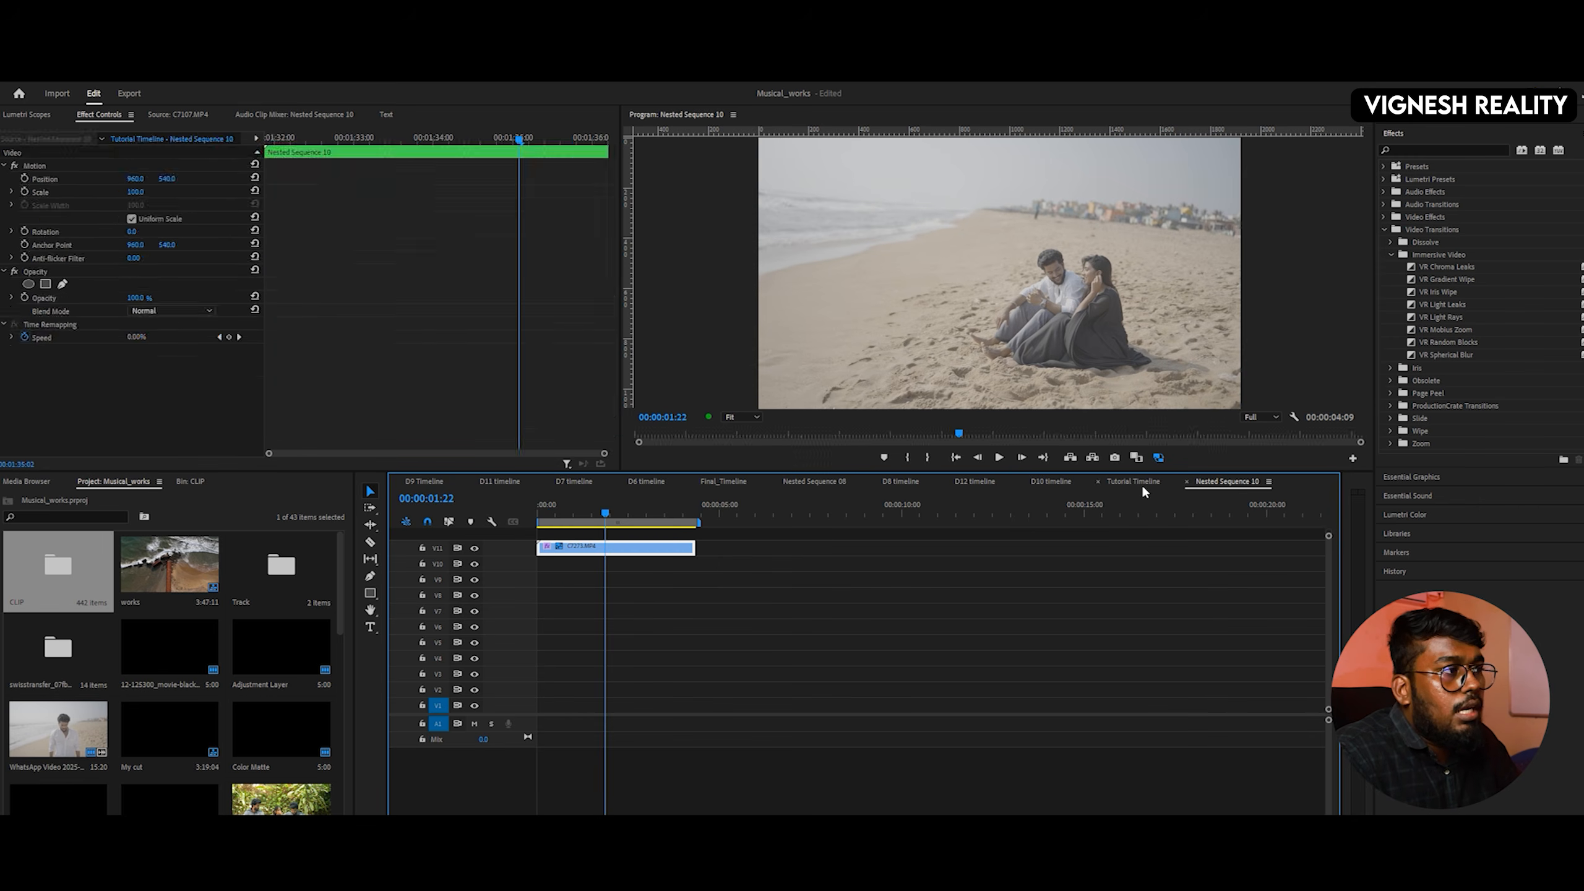
{"action": "left_click", "coordinate": [1101, 565]}
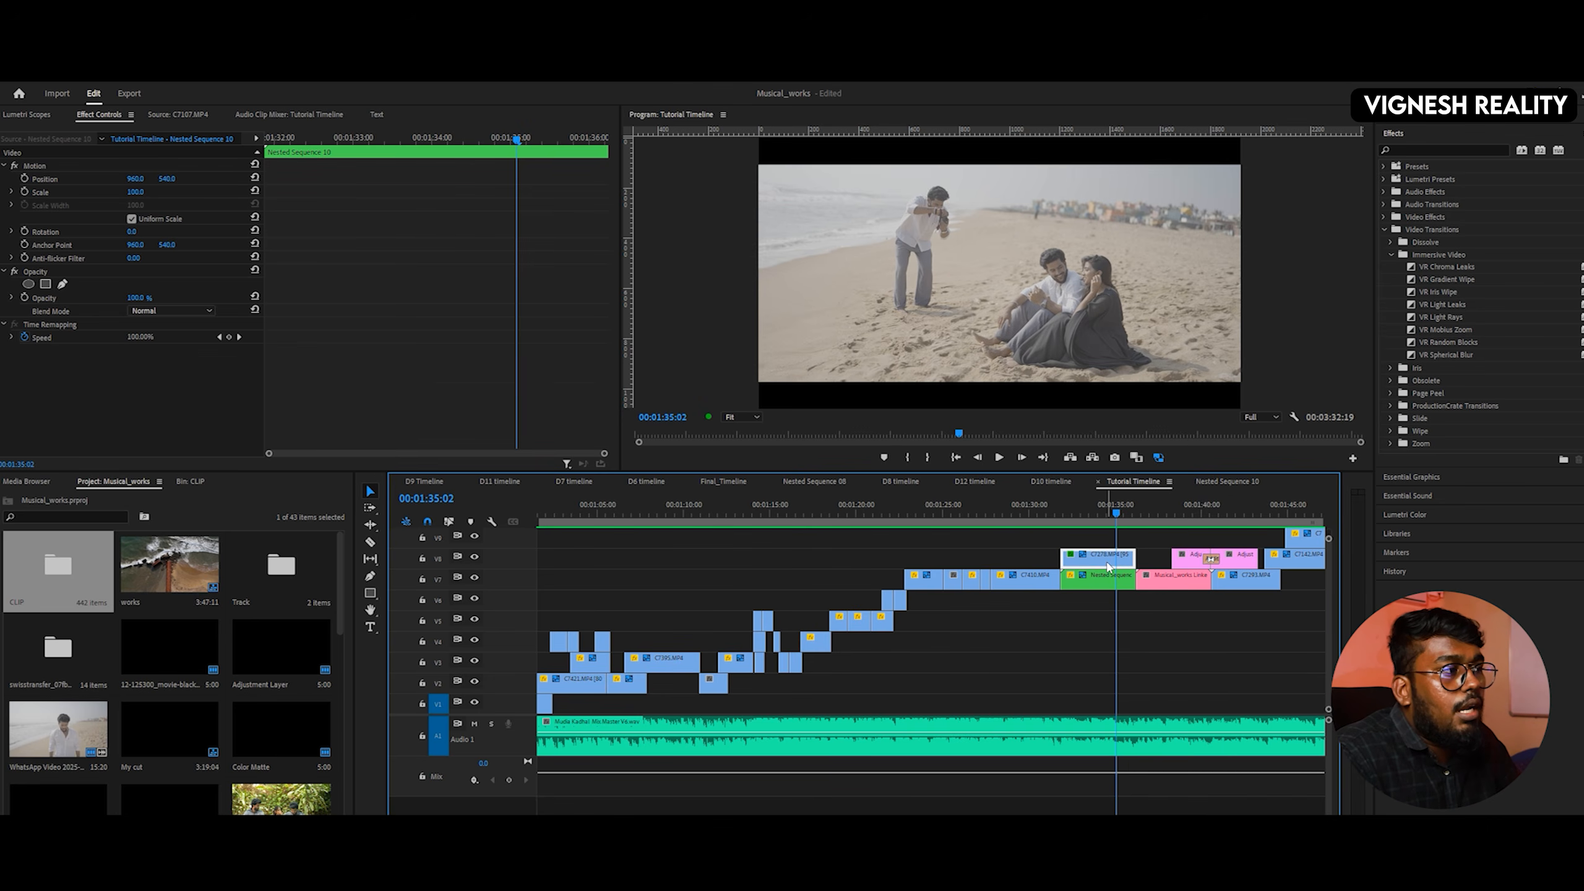
{"action": "right_click", "coordinate": [1100, 585]}
{"action": "left_click", "coordinate": [1117, 437]}
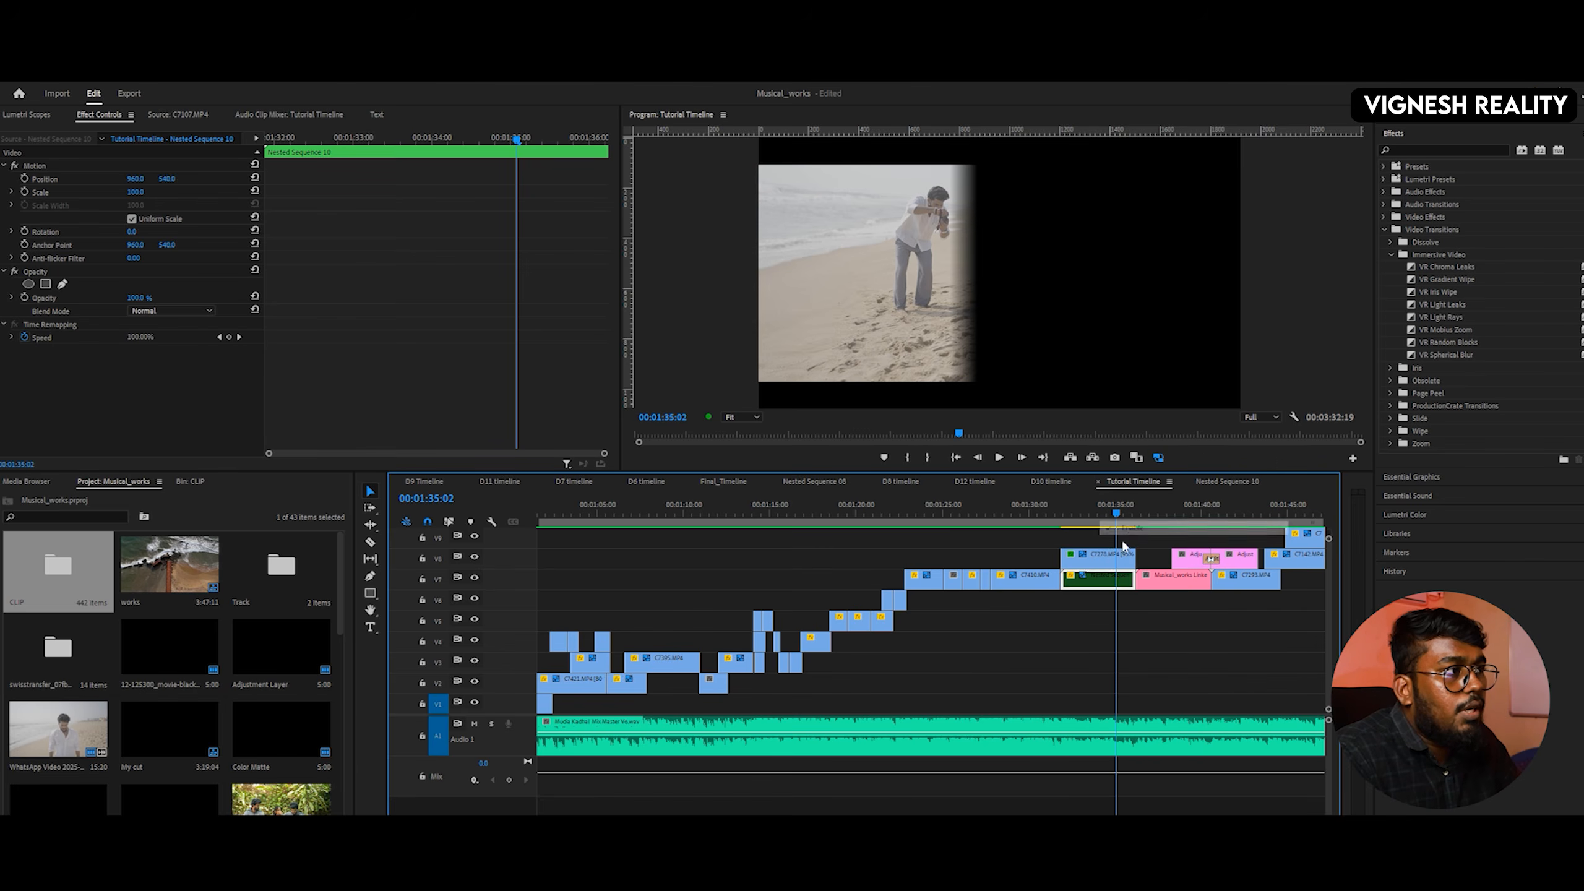
{"action": "left_click", "coordinate": [15, 351]}
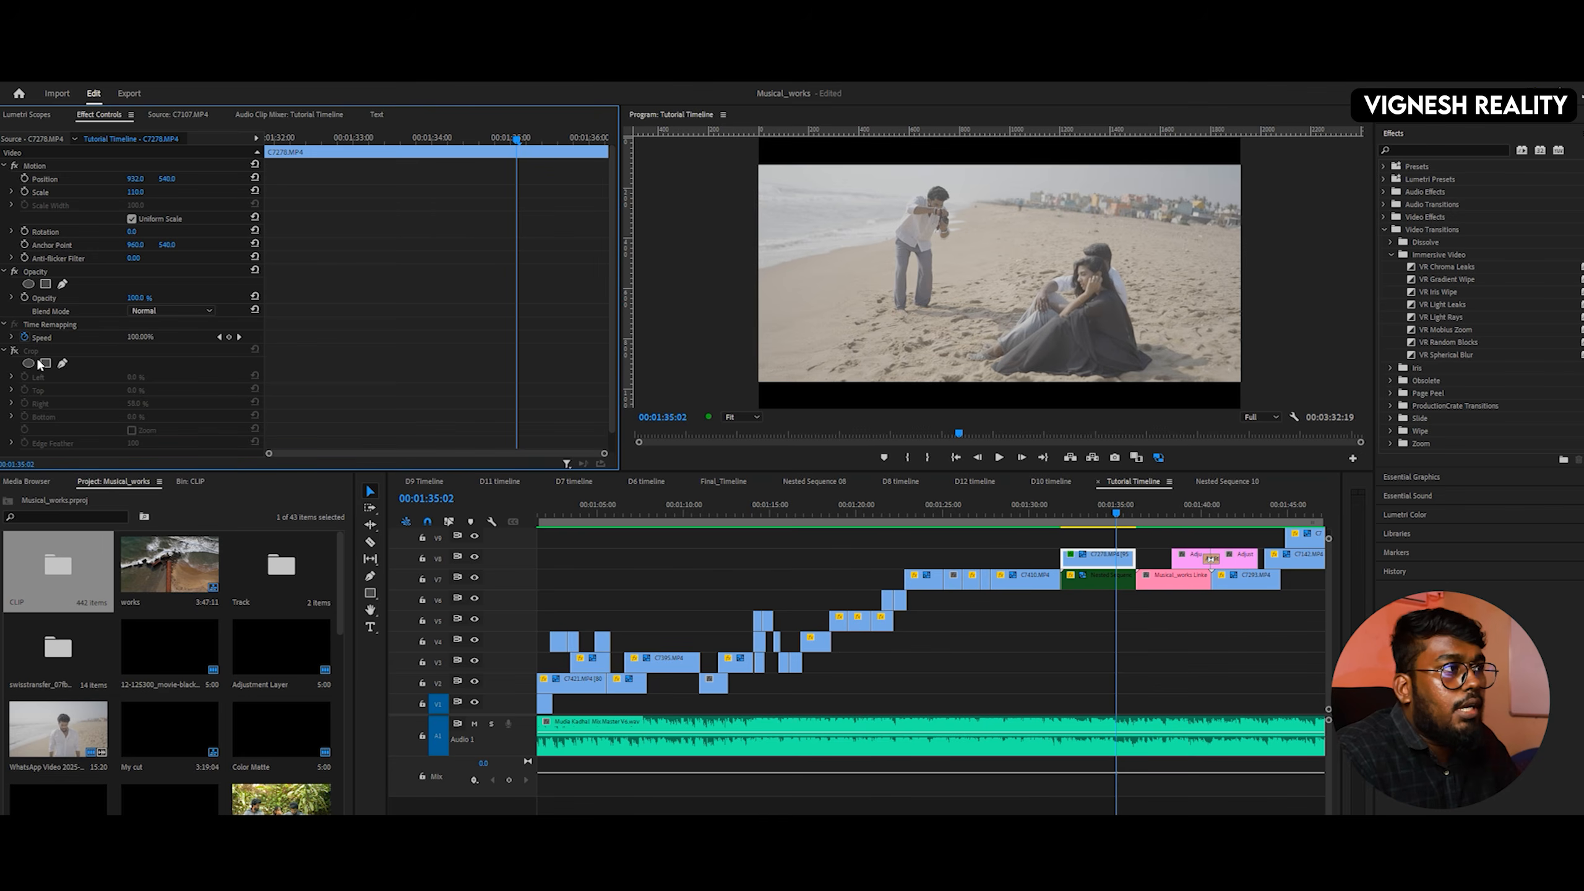
{"action": "key", "text": "ctrl+grave"}
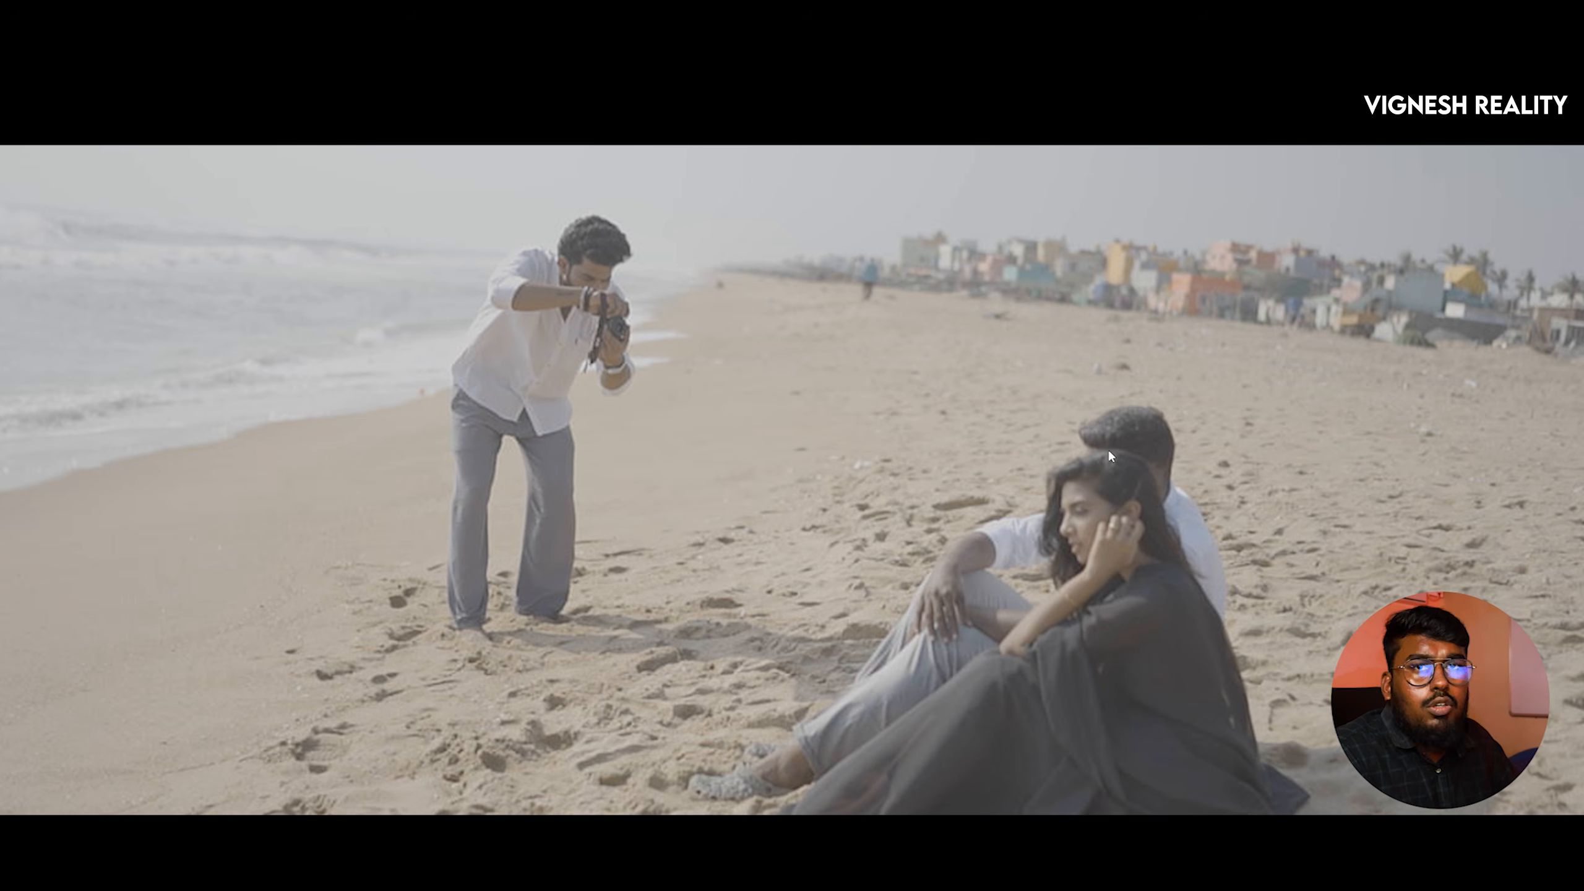
{"action": "key", "text": "ctrl+grave"}
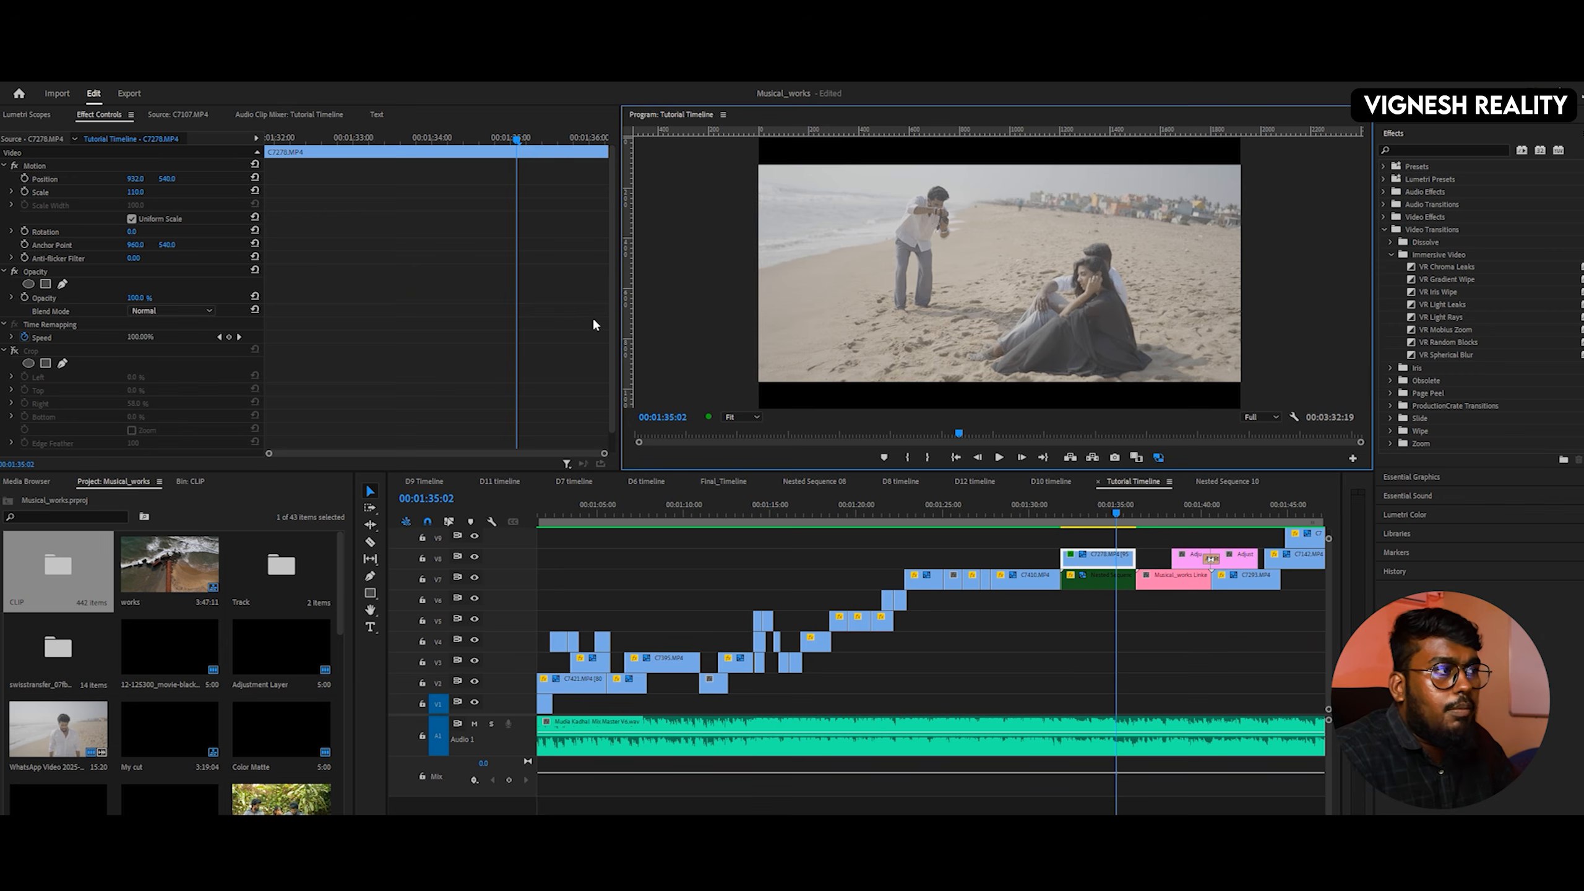
- Play the uncropped C7278.MP4 up to 00:01:33:04 and re-enable Nested Sequence 10 beneath it
{"action": "left_click", "coordinate": [1042, 511]}
{"action": "key", "text": "space"}
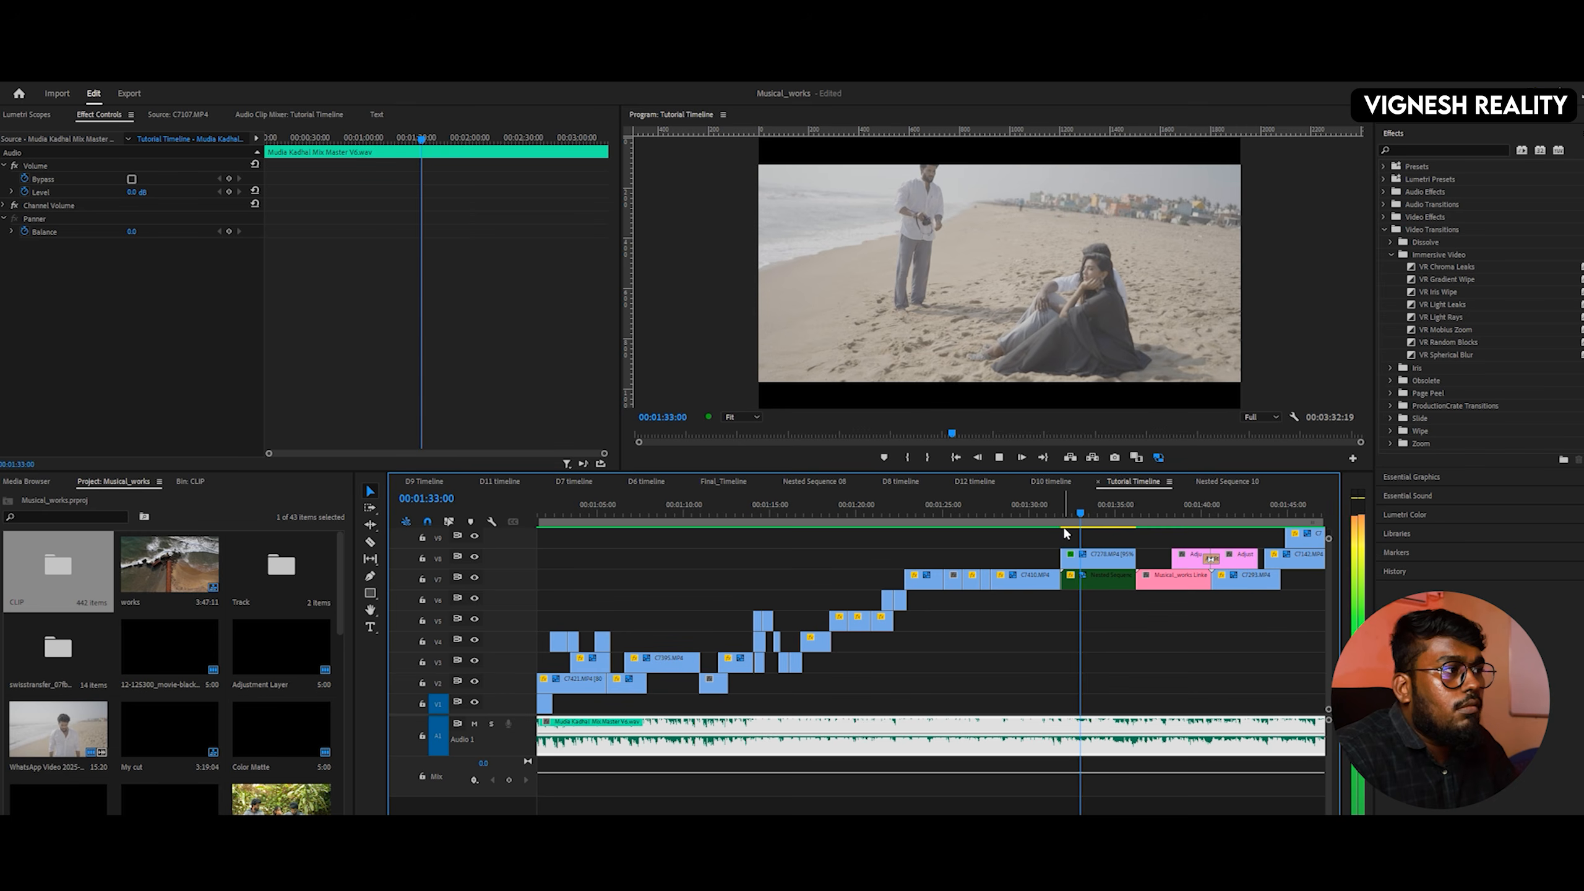
{"action": "key", "text": "space"}
{"action": "right_click", "coordinate": [1099, 581]}
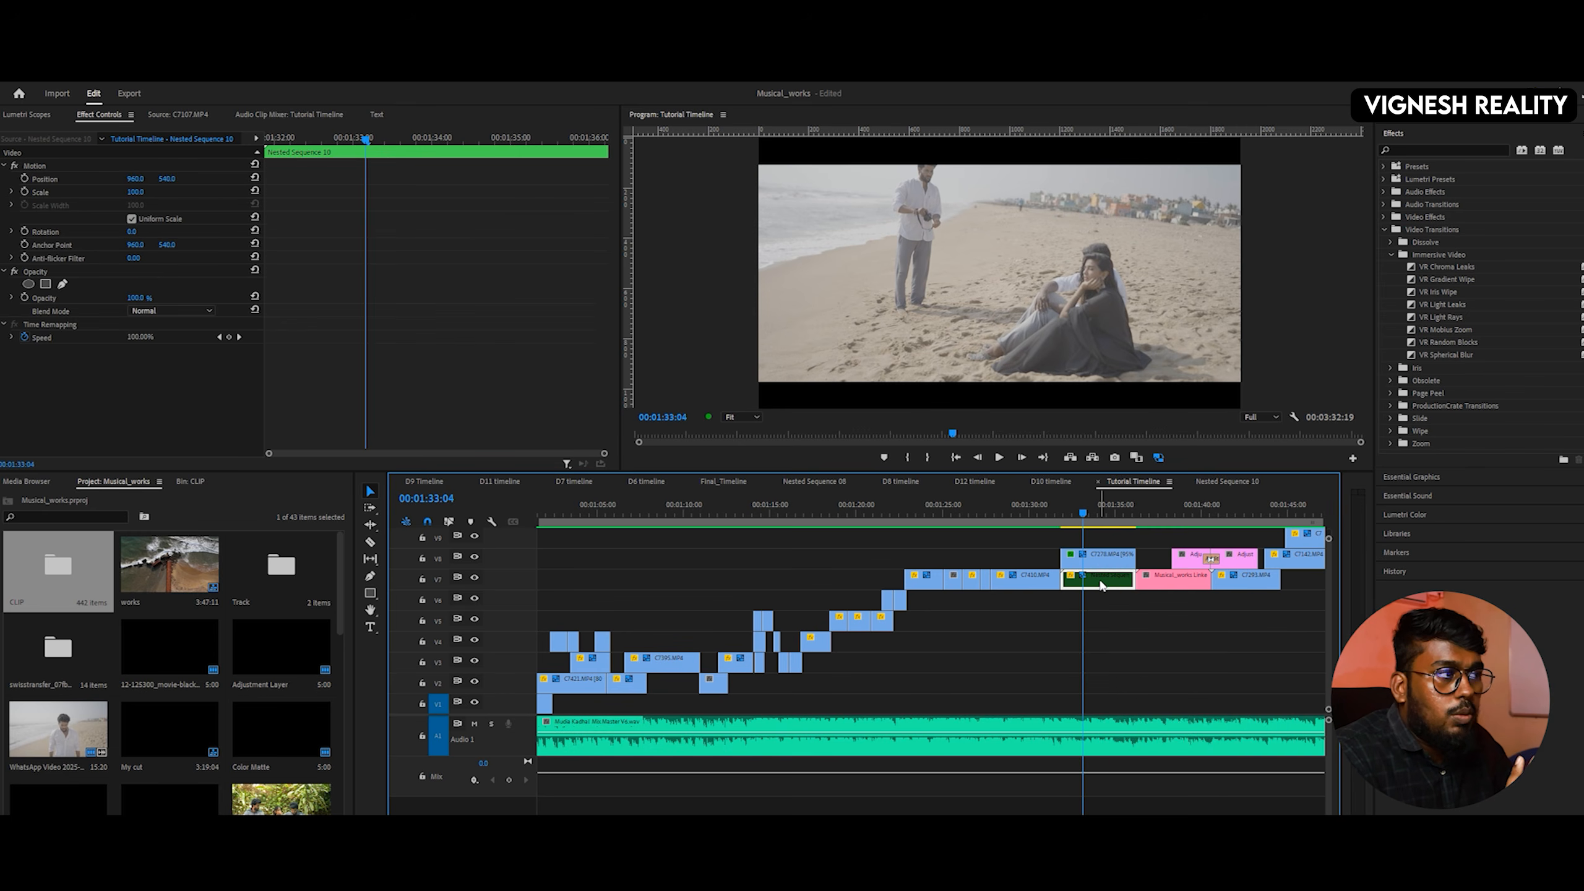
{"action": "left_click", "coordinate": [1134, 529]}
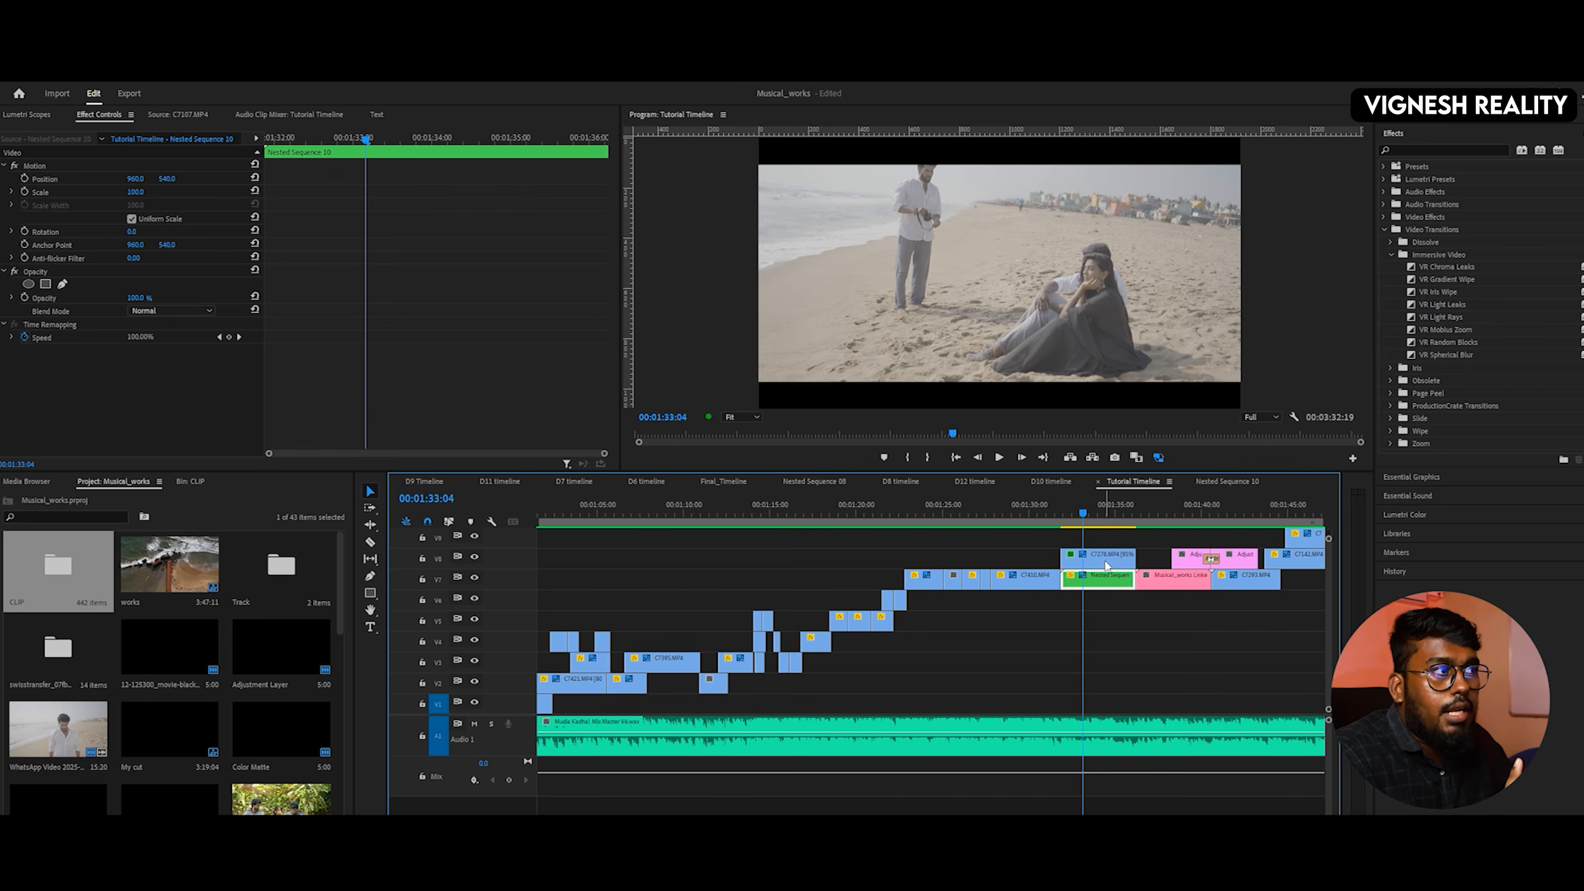
- Disable C7278.MP4 to review the nested couple shot through 00:01:33:21, and re-enable the clip
{"action": "left_click", "coordinate": [1106, 565]}
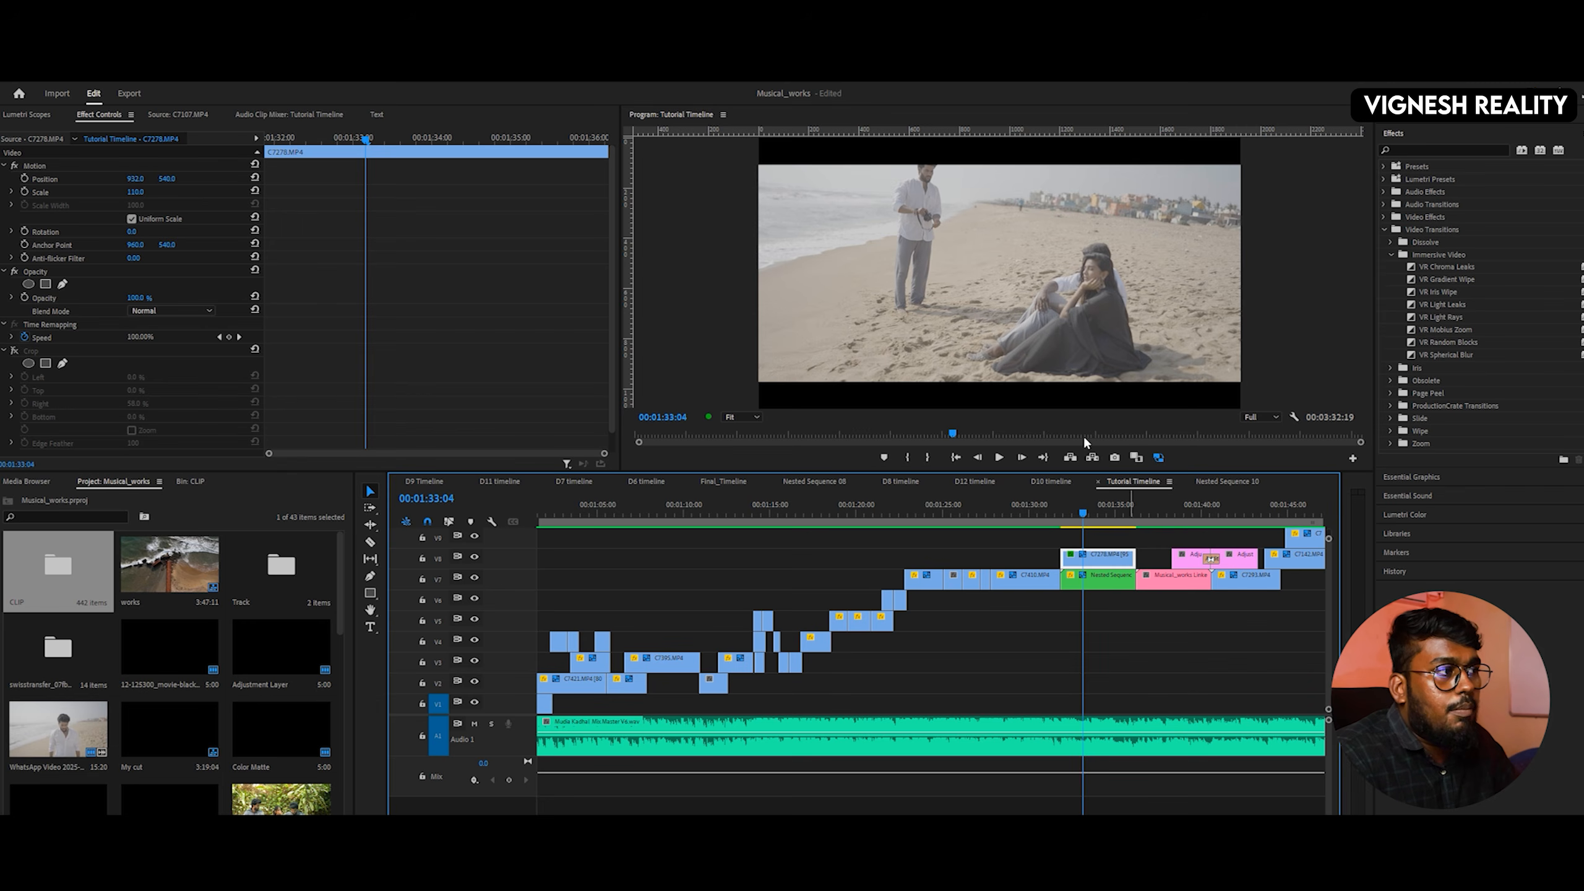
{"action": "right_click", "coordinate": [1083, 562]}
{"action": "left_click", "coordinate": [1117, 528]}
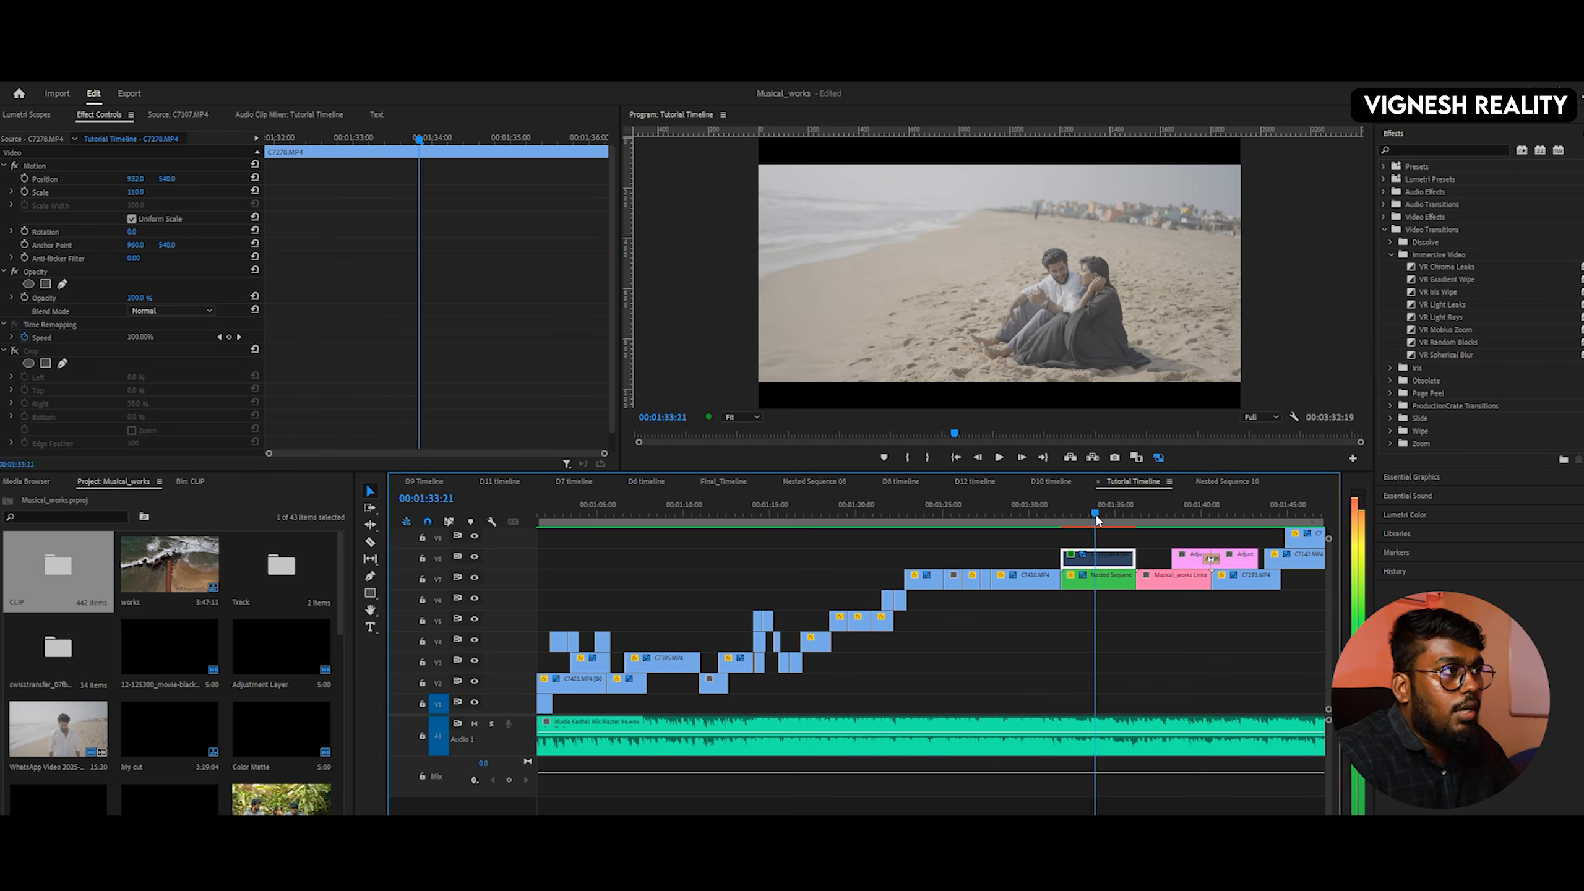
{"action": "right_click", "coordinate": [1098, 574]}
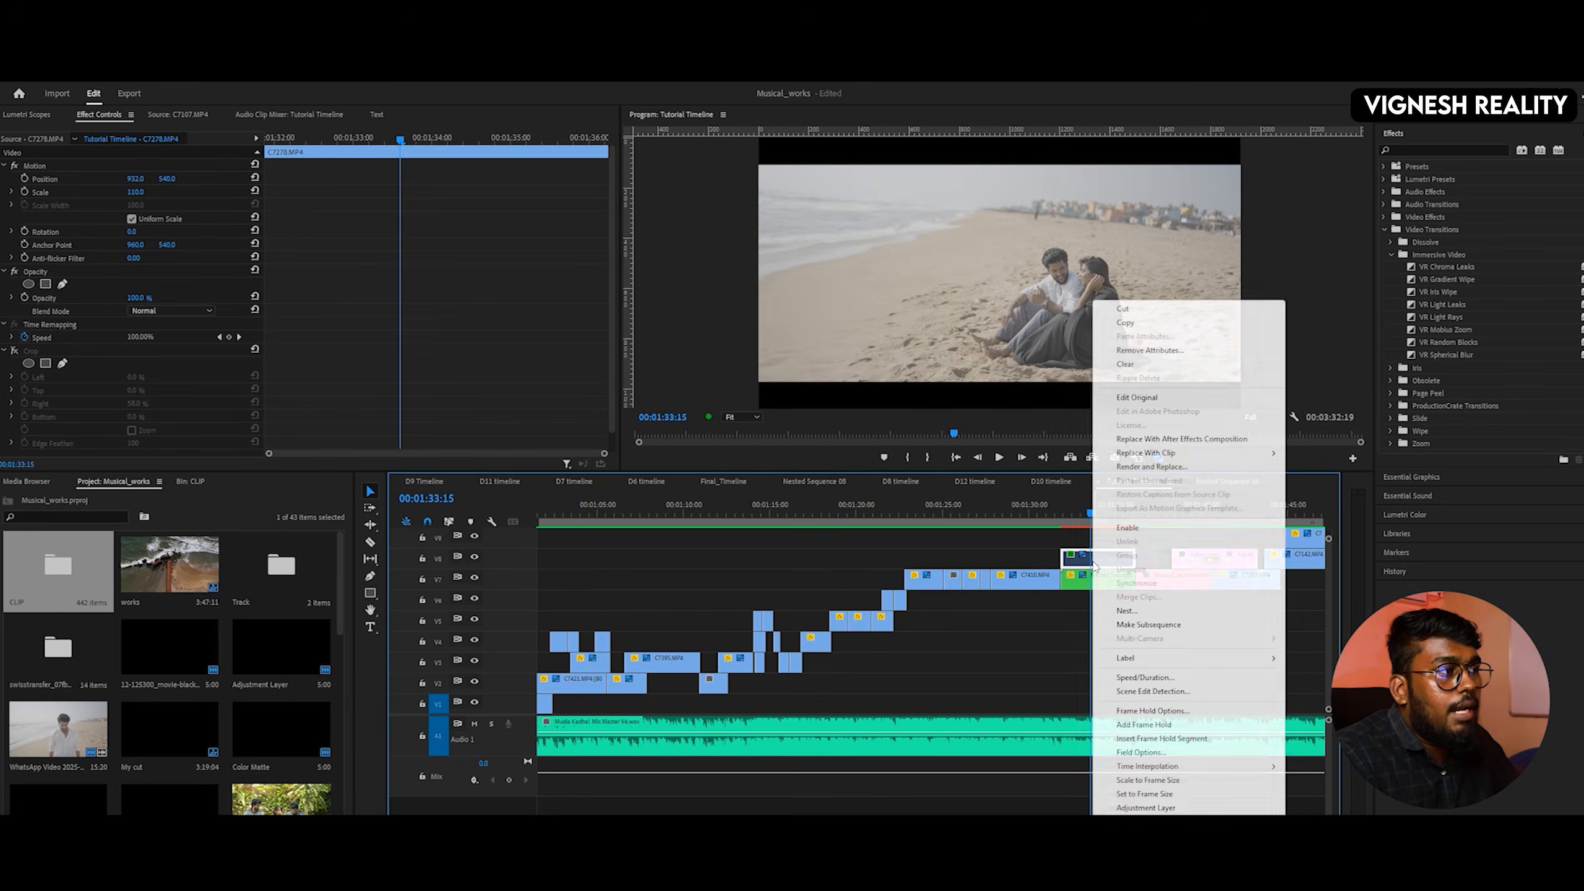
{"action": "left_click", "coordinate": [1113, 540]}
{"action": "left_click_drag", "start_coordinate": [1088, 526], "coordinate": [1073, 526]}
{"action": "key", "text": "space"}
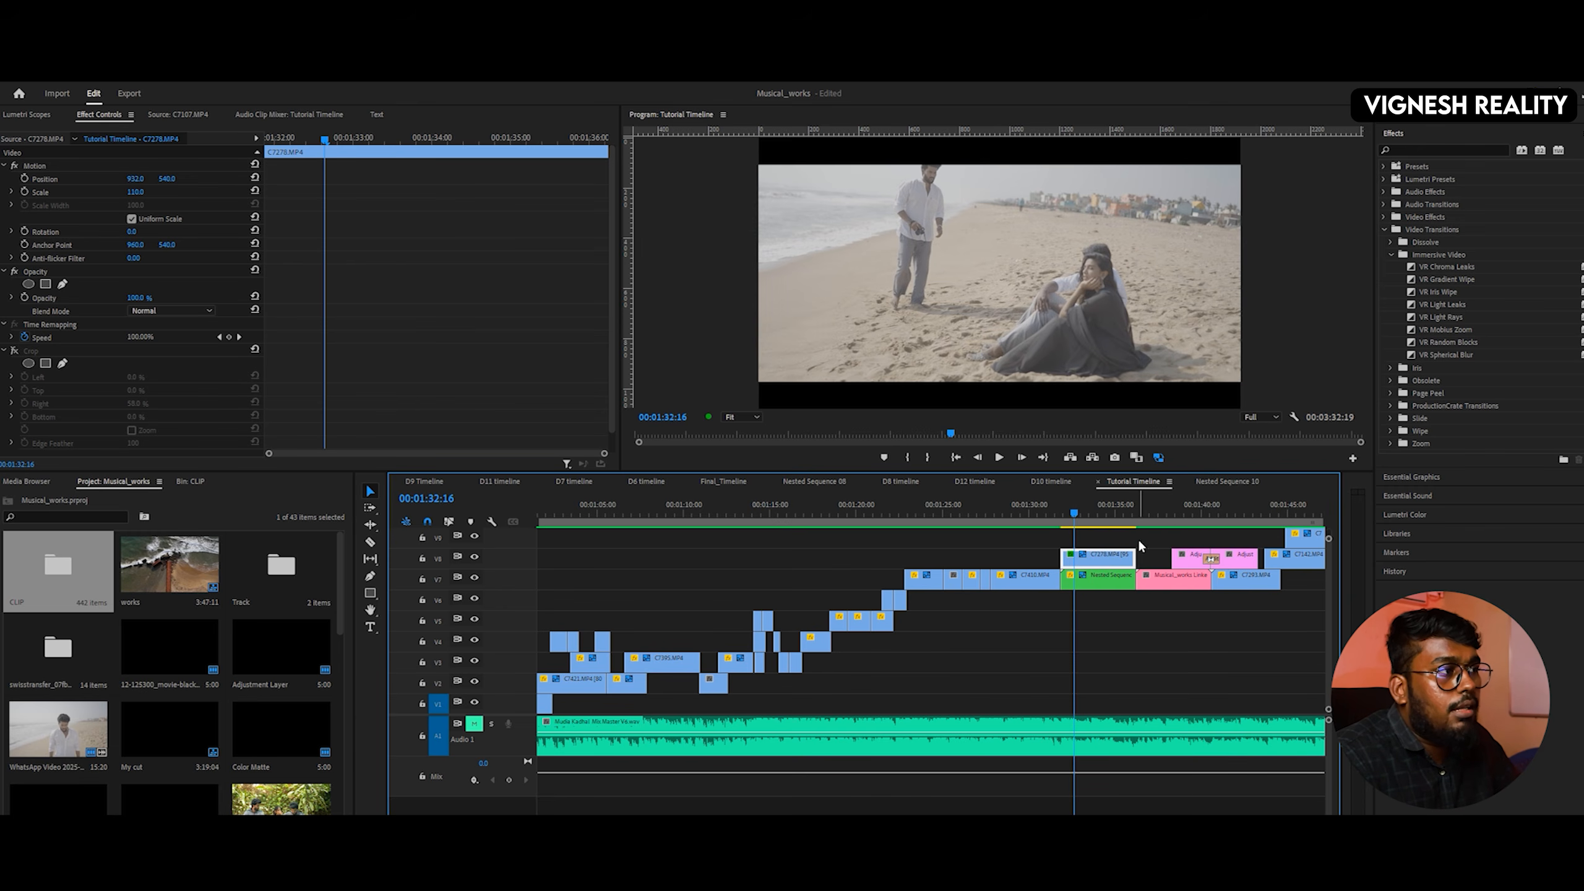
- Disable C7278.MP4 again, compare the underlying couple shot at 00:01:33:06, and turn the clip back on
{"action": "right_click", "coordinate": [1122, 554]}
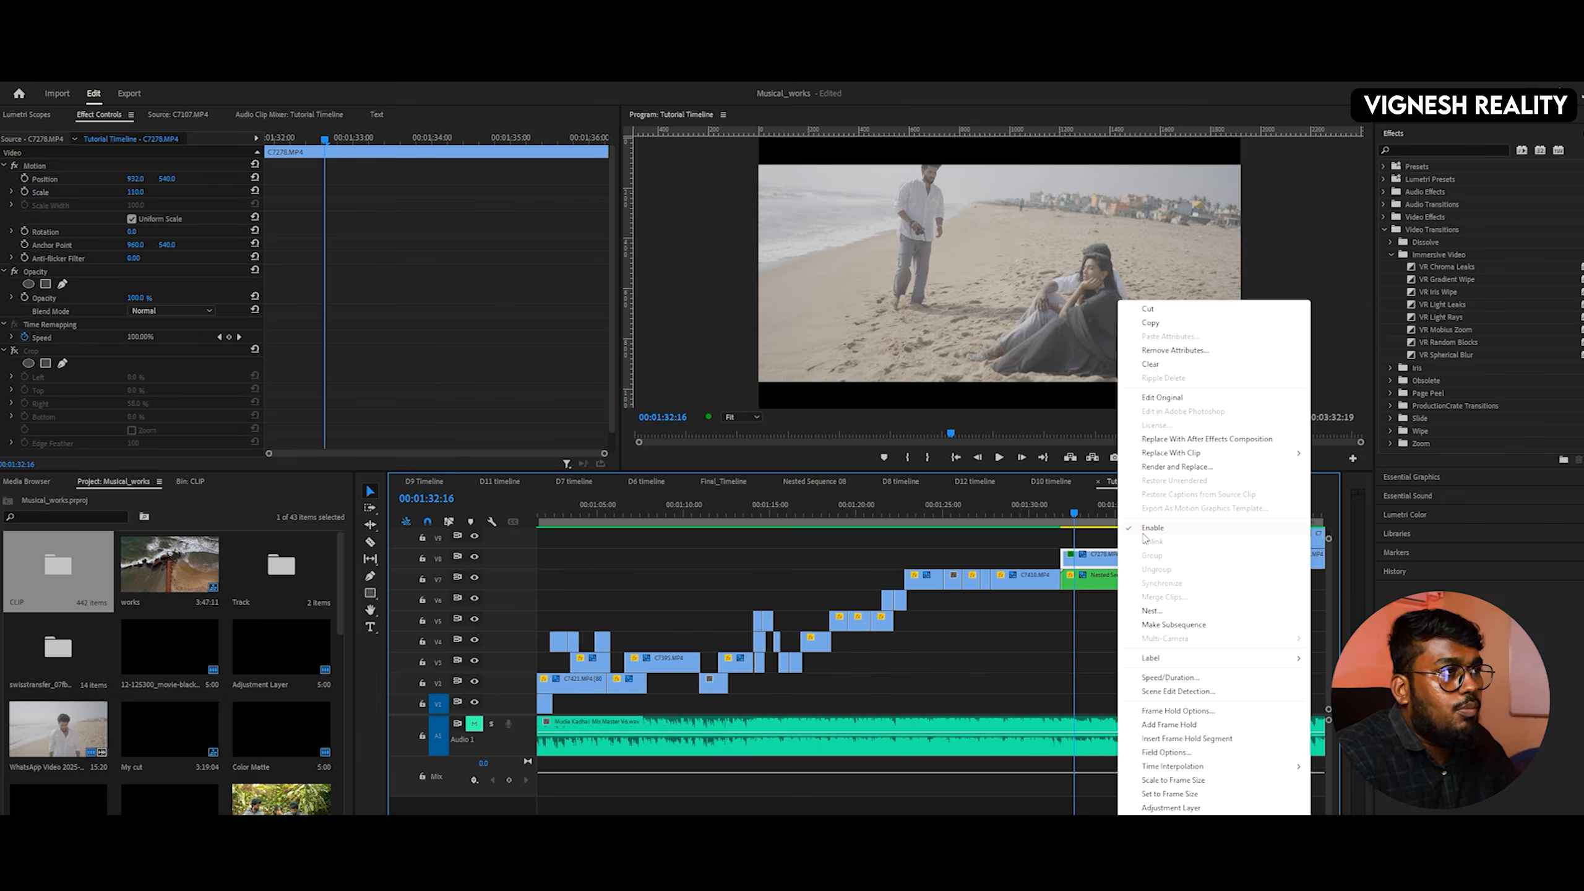
{"action": "left_click", "coordinate": [1145, 532]}
{"action": "left_click_drag", "start_coordinate": [1068, 516], "coordinate": [1086, 518]}
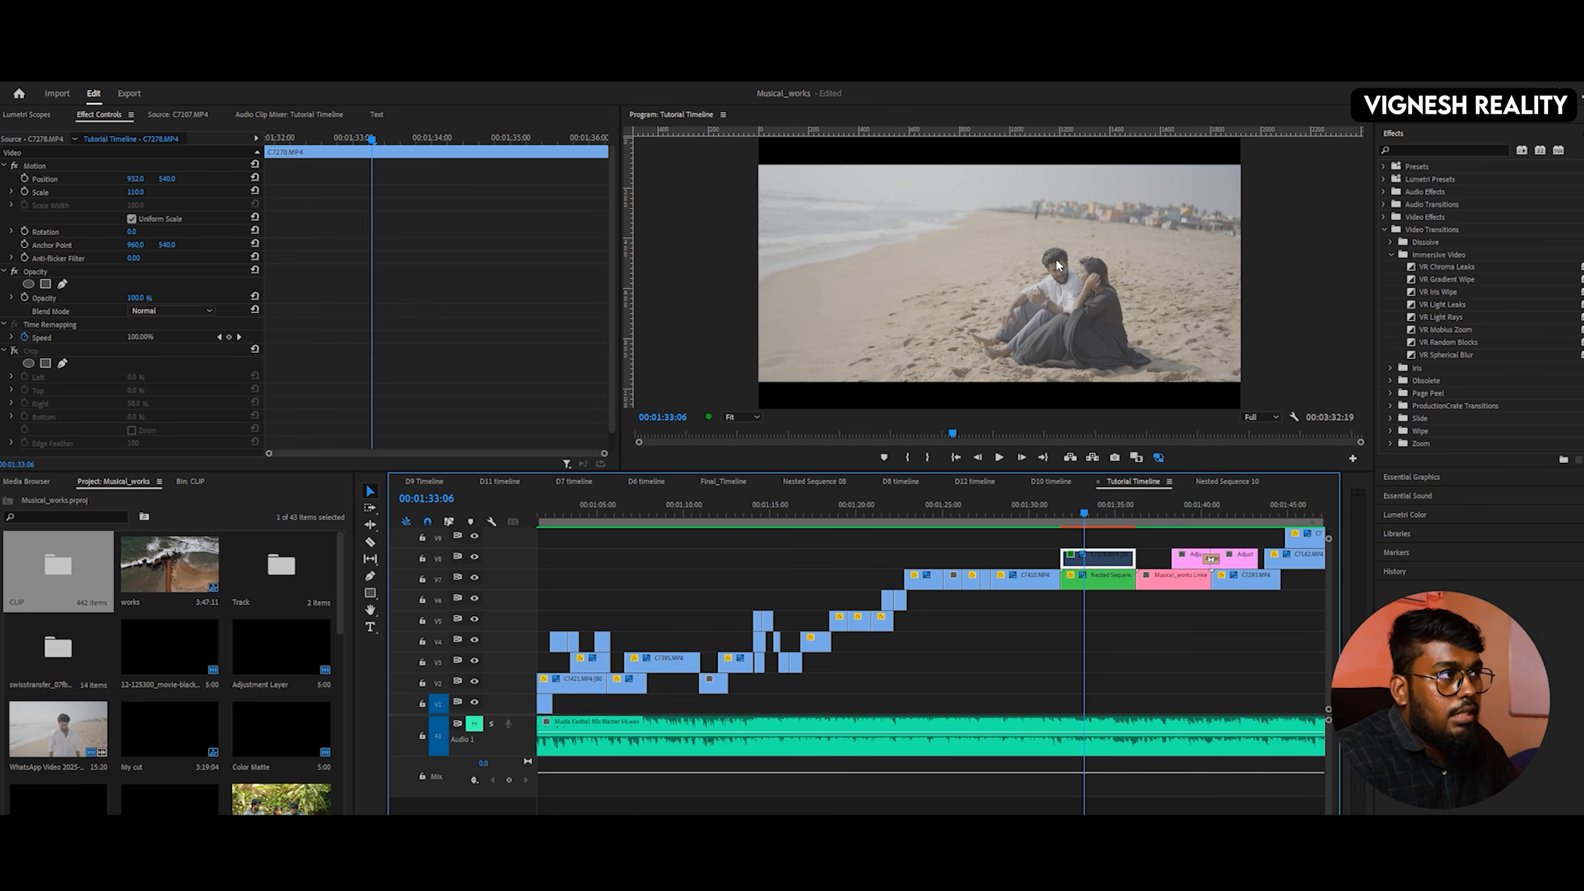
{"action": "right_click", "coordinate": [1104, 569]}
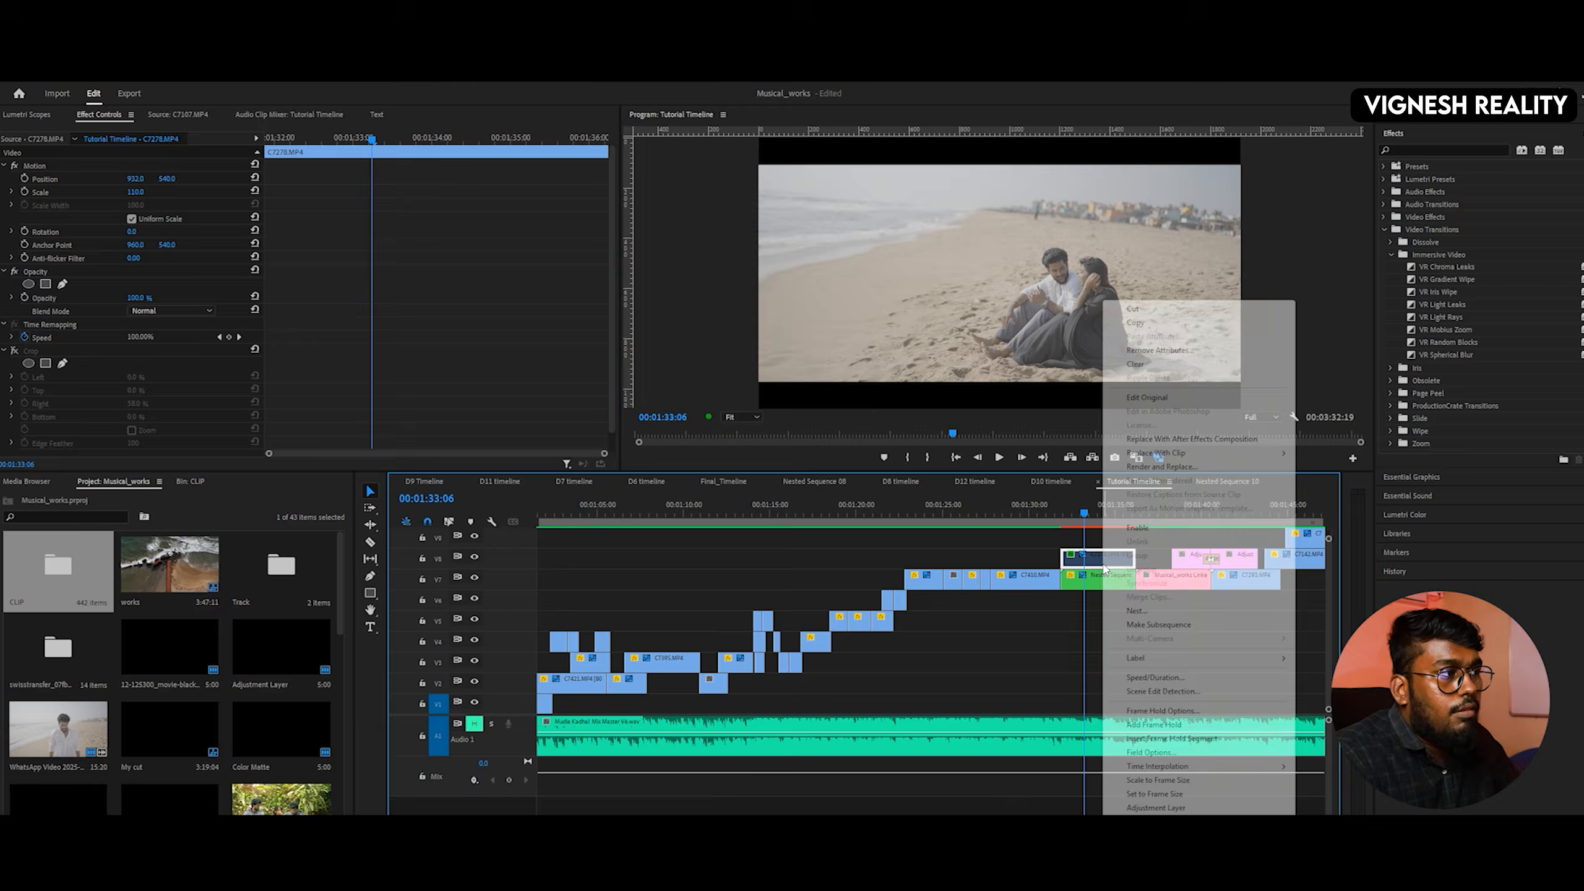
{"action": "left_click", "coordinate": [1126, 532]}
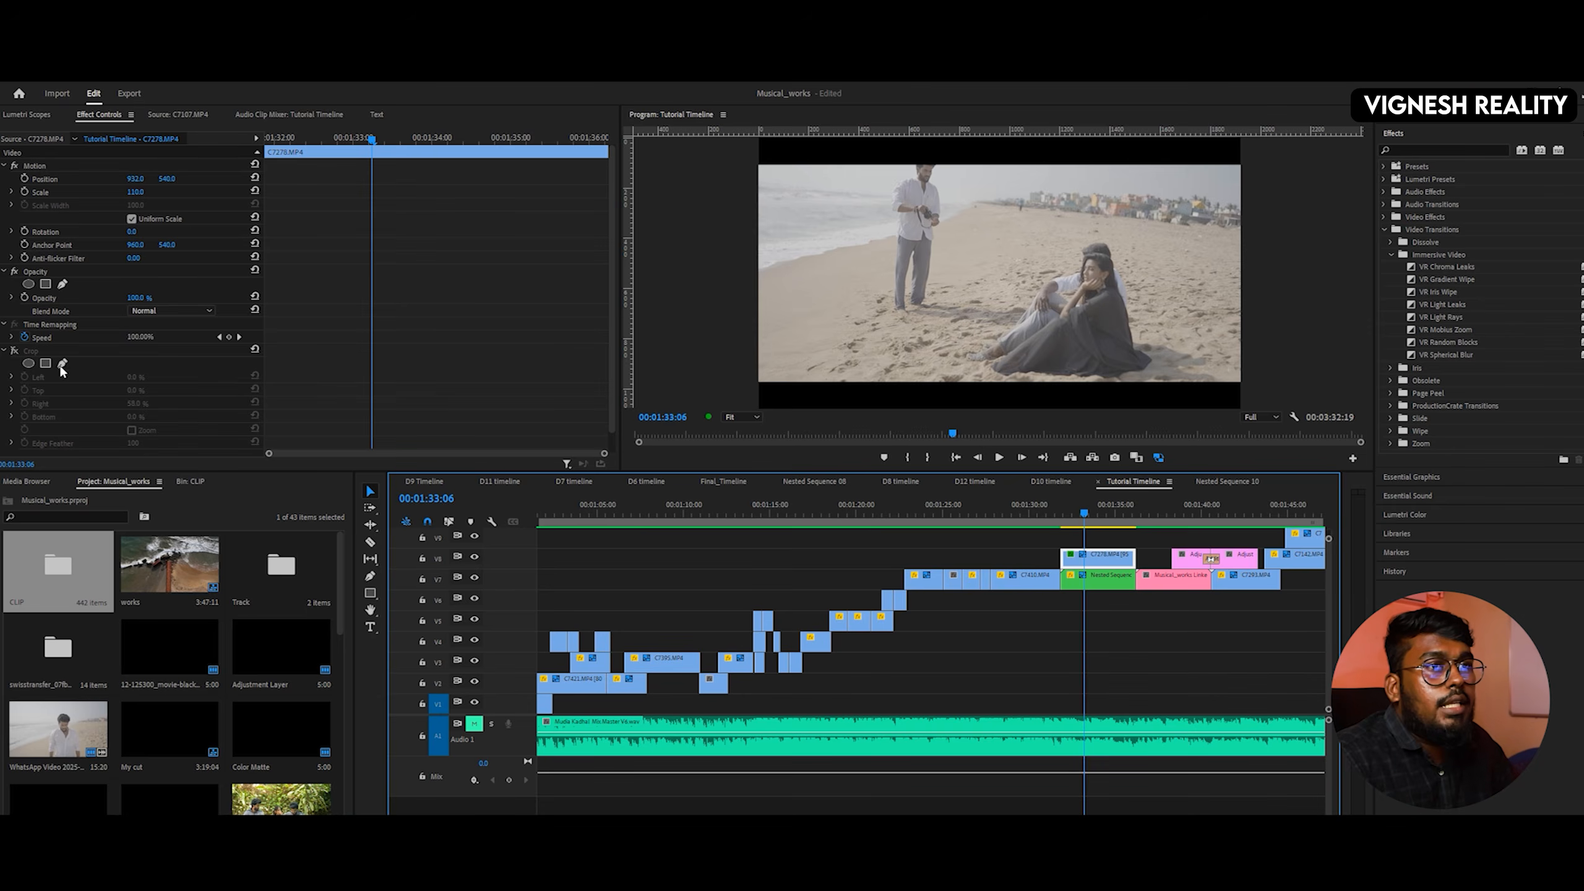
- Turn the Crop effect on C7278.MP4 back on and disable Nested Sequence 10 below it
{"action": "left_click", "coordinate": [14, 351]}
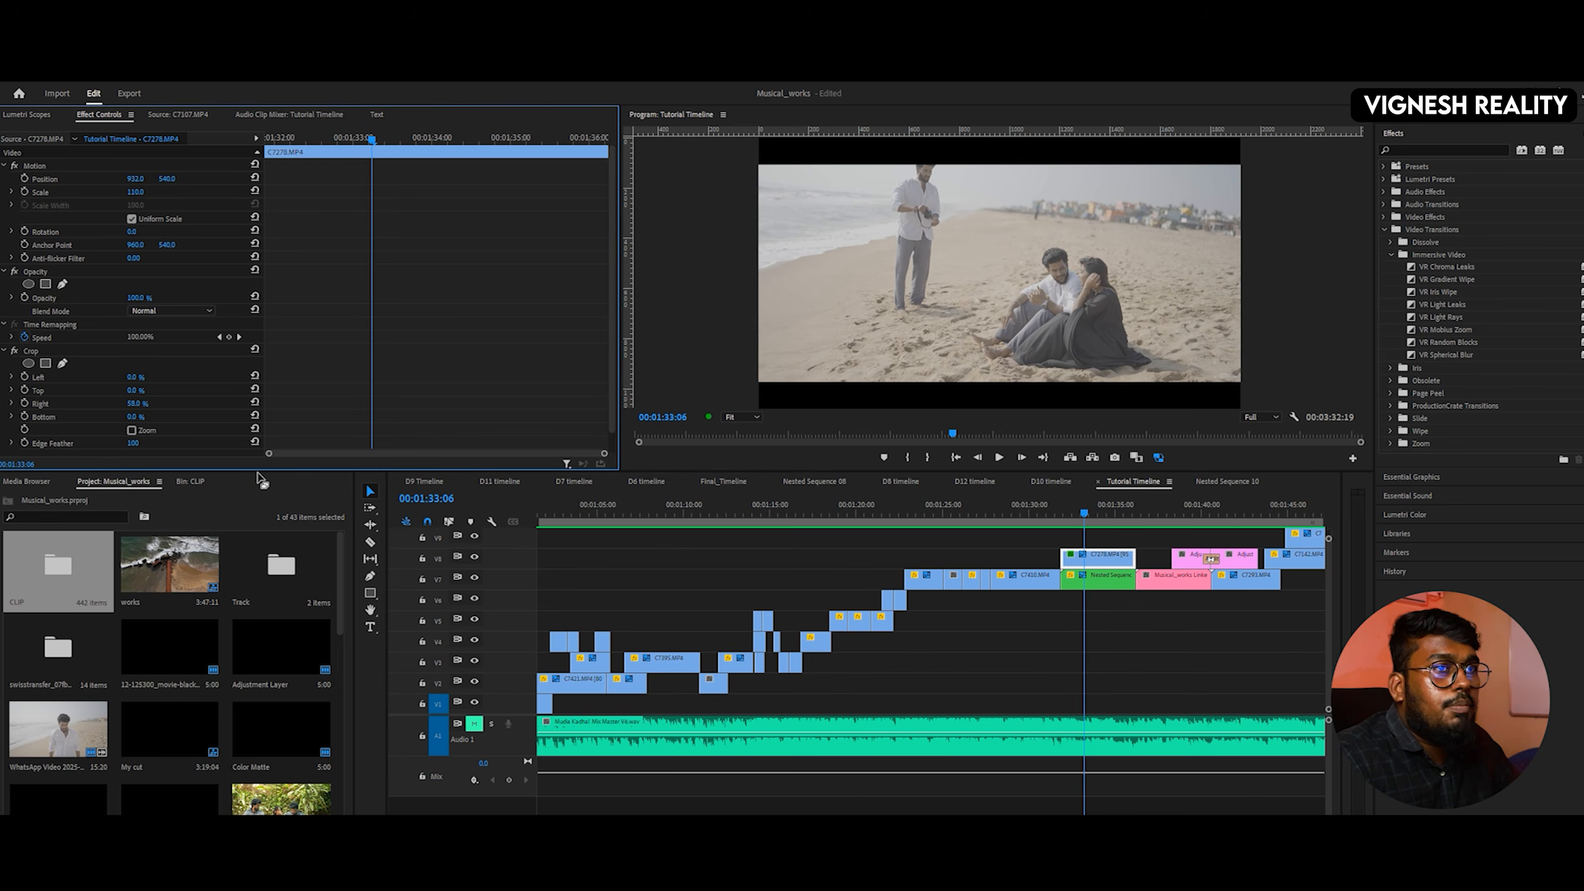
{"action": "right_click", "coordinate": [1093, 583]}
{"action": "left_click", "coordinate": [1126, 528]}
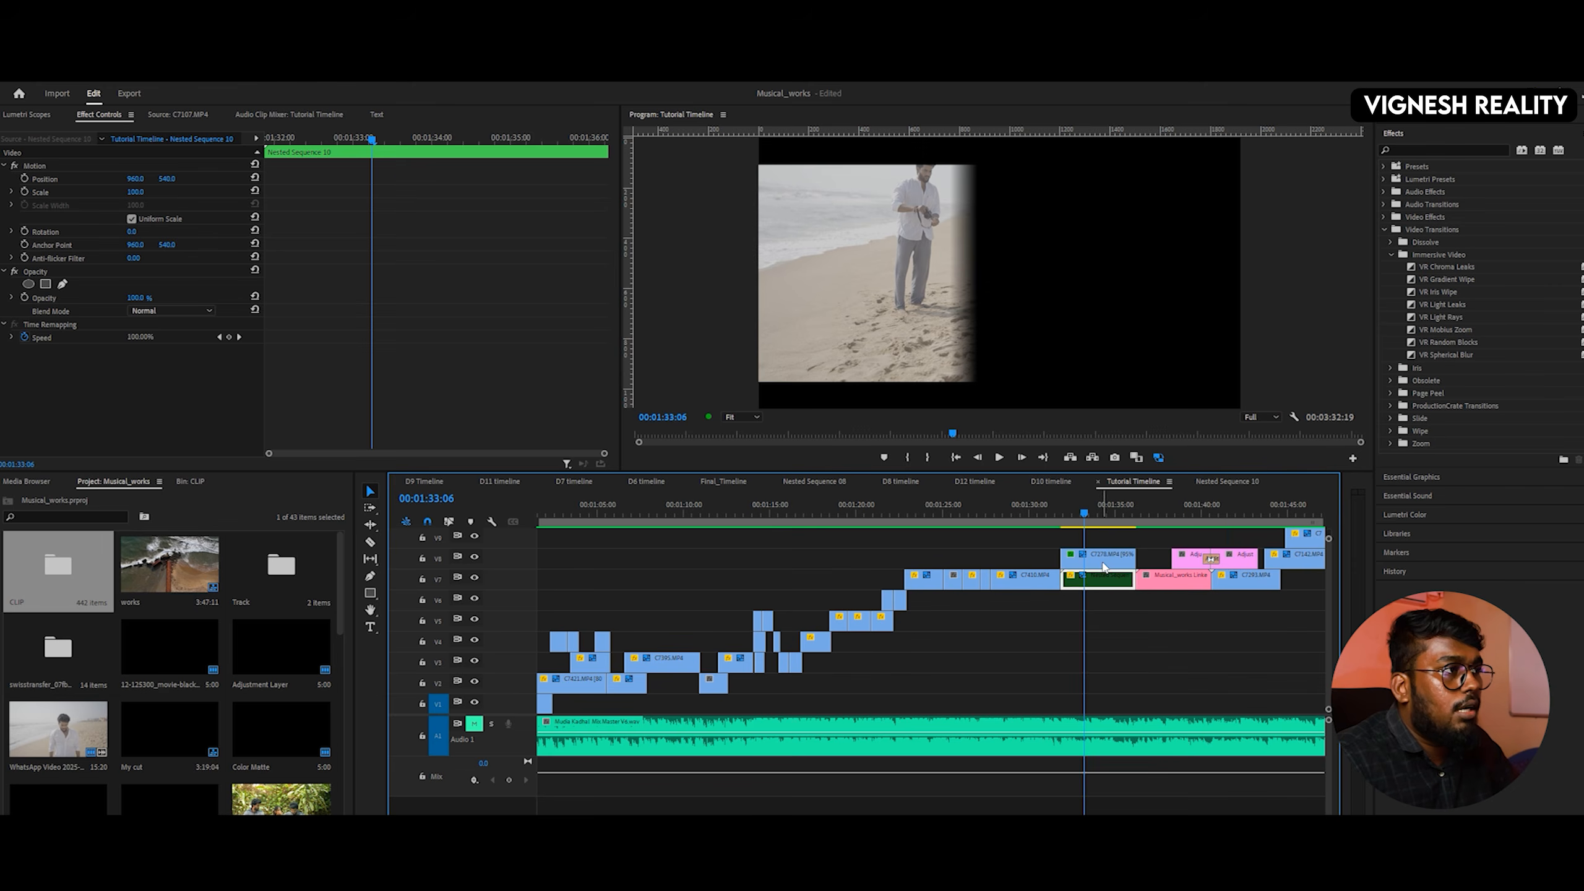
- Set the Crop effect's Right value on C7278.MP4 to 0%
{"action": "left_click", "coordinate": [1075, 564]}
{"action": "key", "text": "Right"}
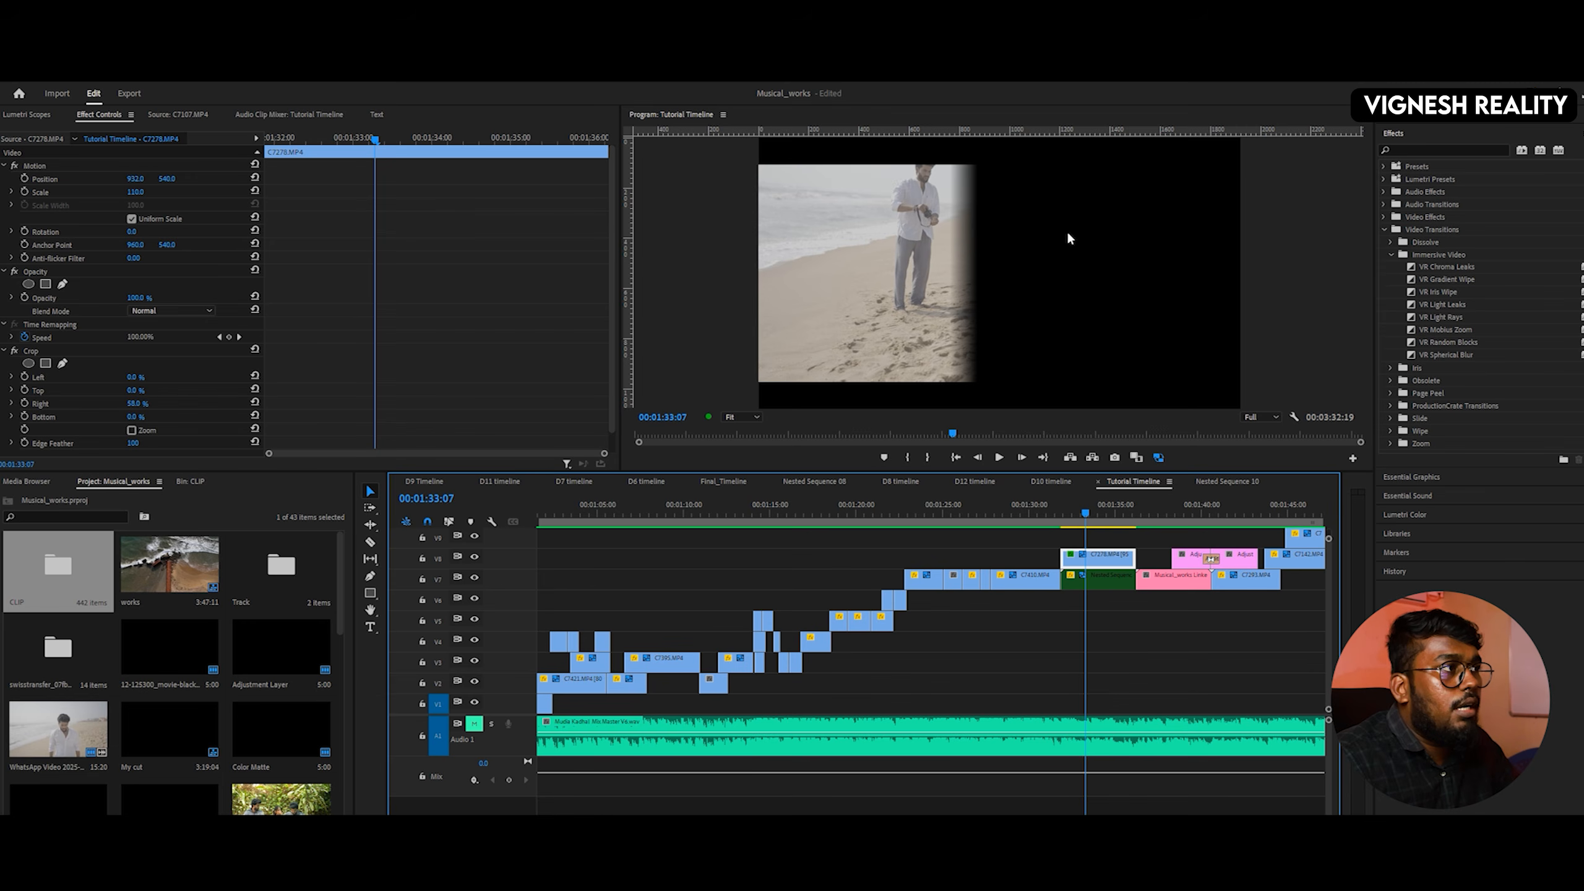
{"action": "scroll", "coordinate": [79, 443], "scroll_direction": "down", "scroll_amount": 1}
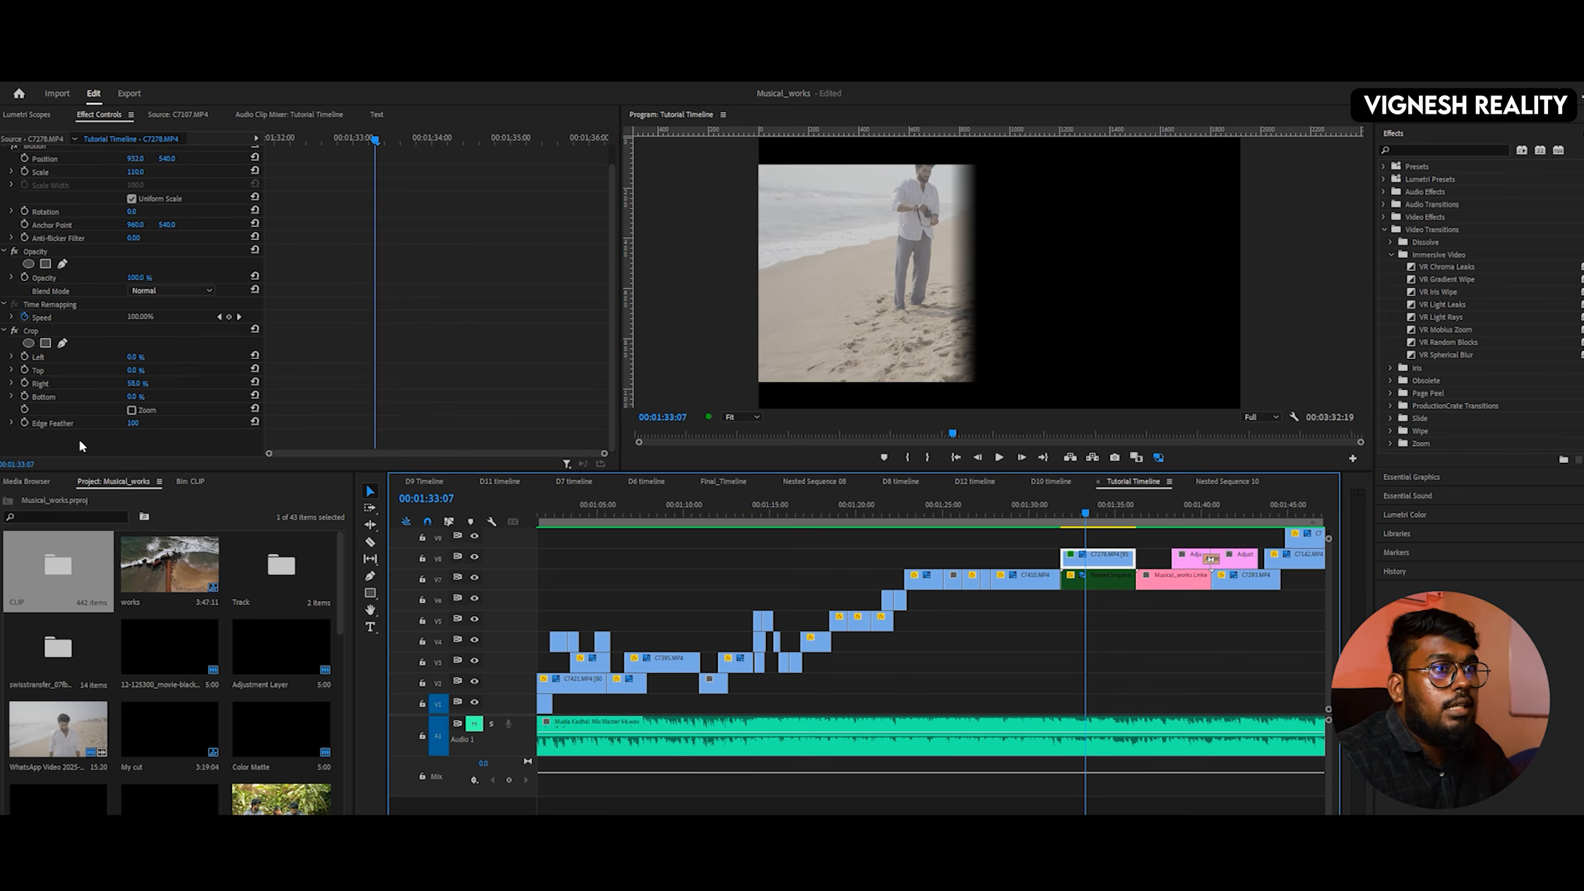
{"action": "left_click", "coordinate": [133, 384]}
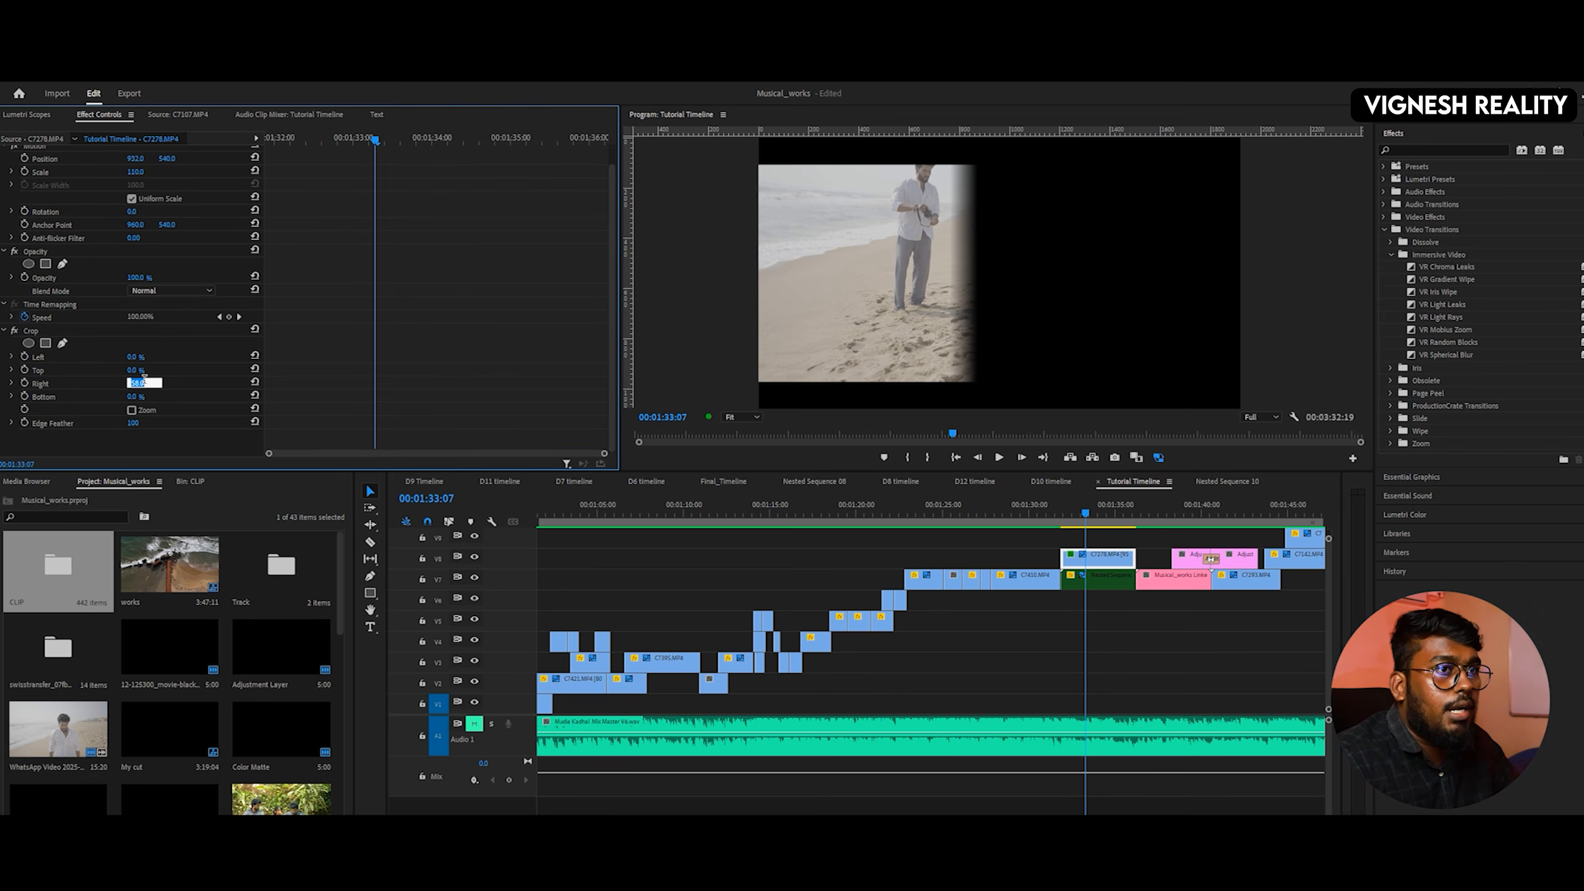
{"action": "type", "text": "0"}
{"action": "key", "text": "Return"}
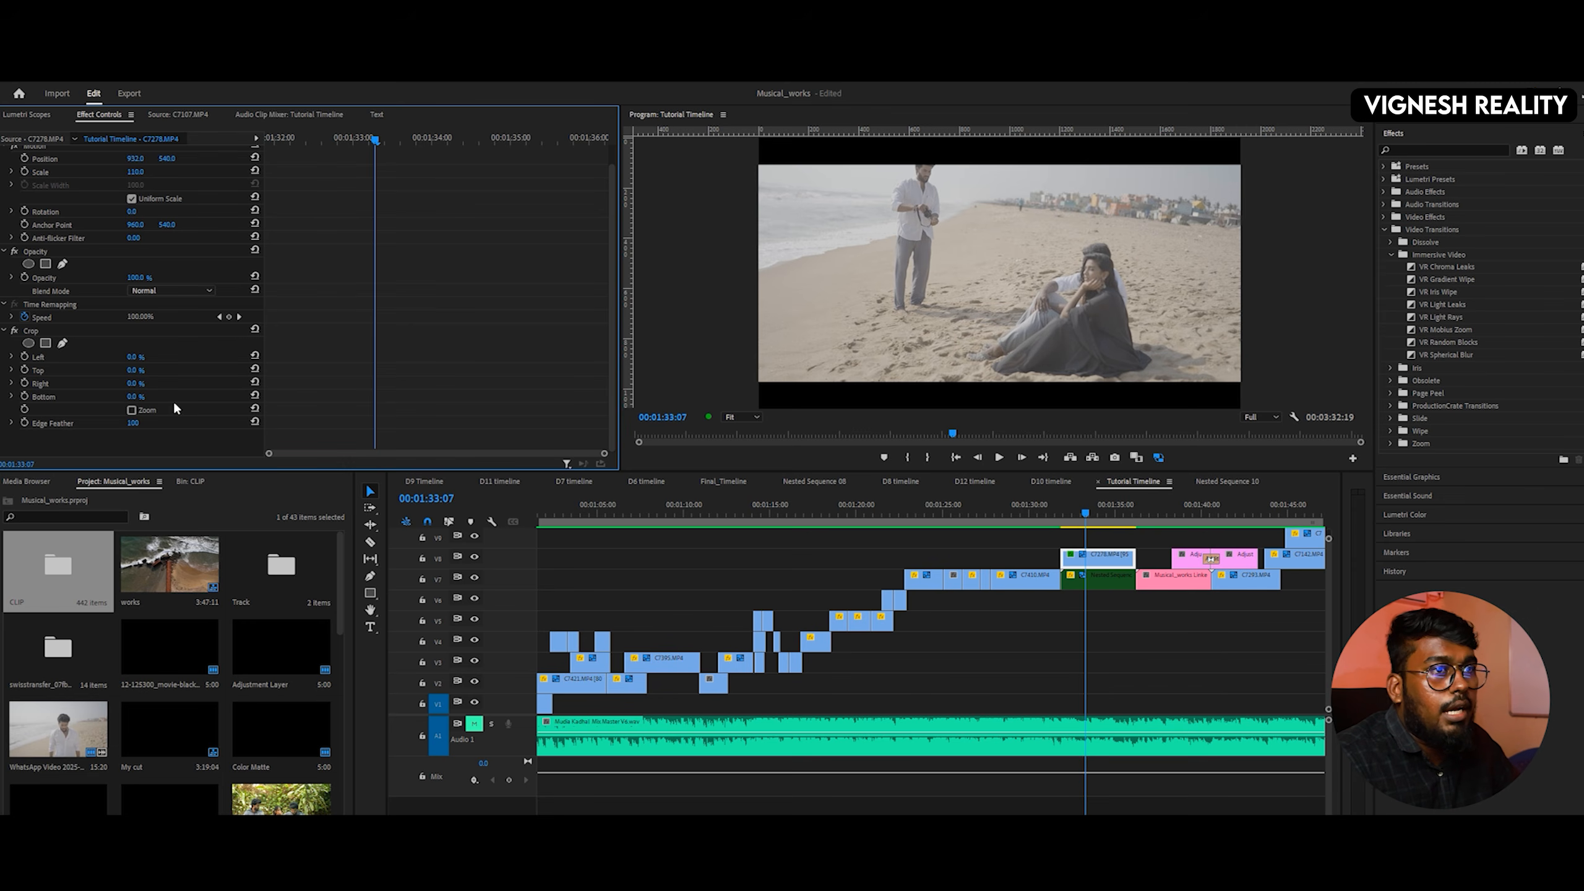
- Set the Right crop value of C7278.MP4 to 58%
{"action": "left_click", "coordinate": [144, 380]}
{"action": "type", "text": "580"}
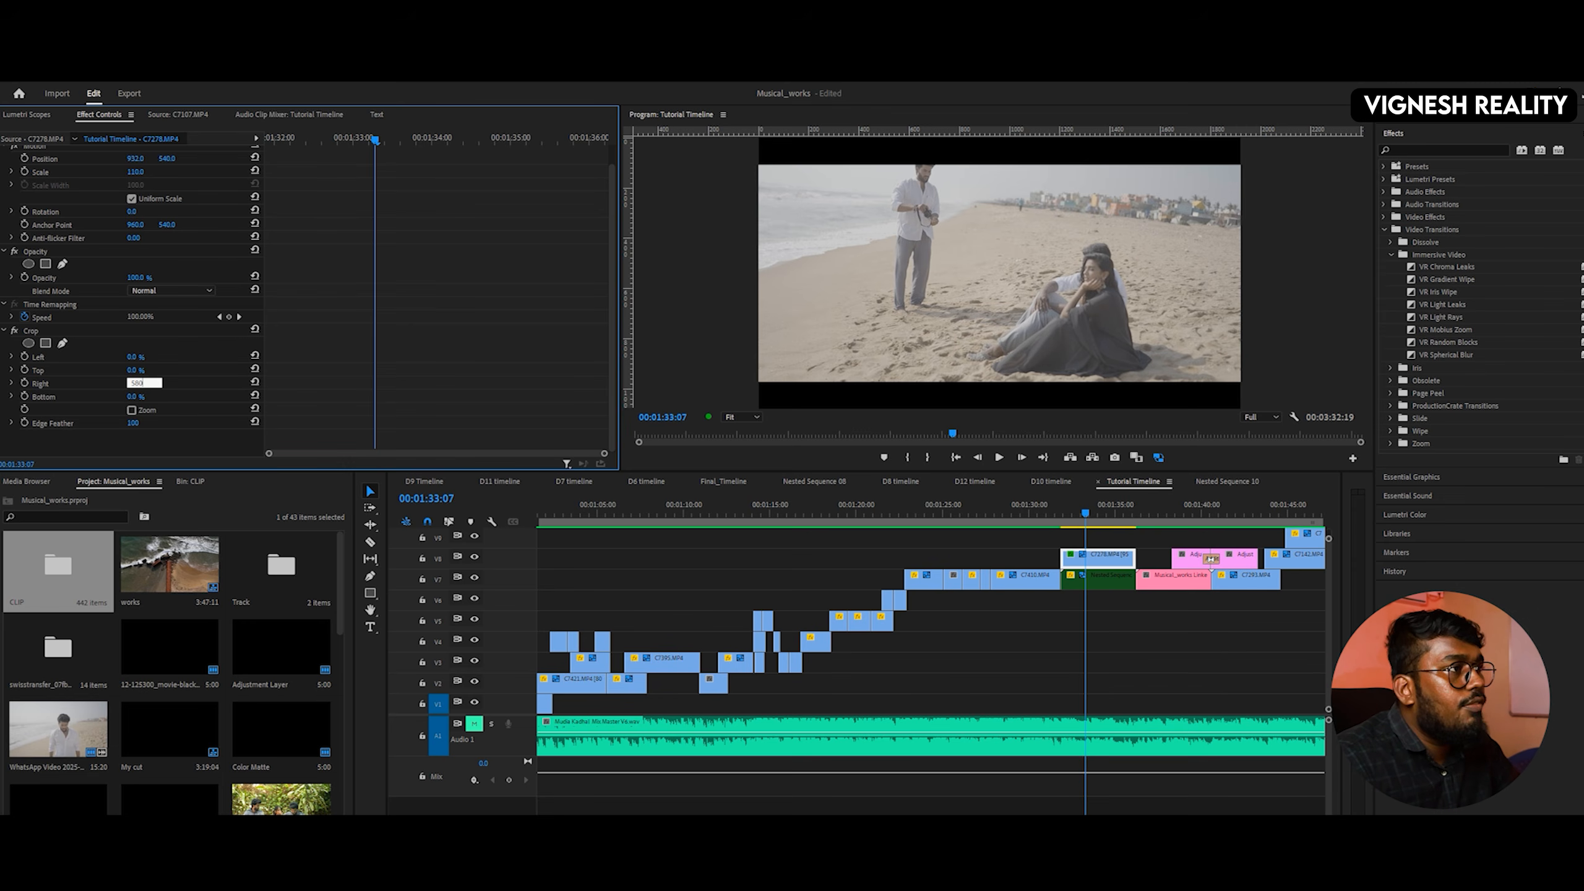
{"action": "key", "text": "Return"}
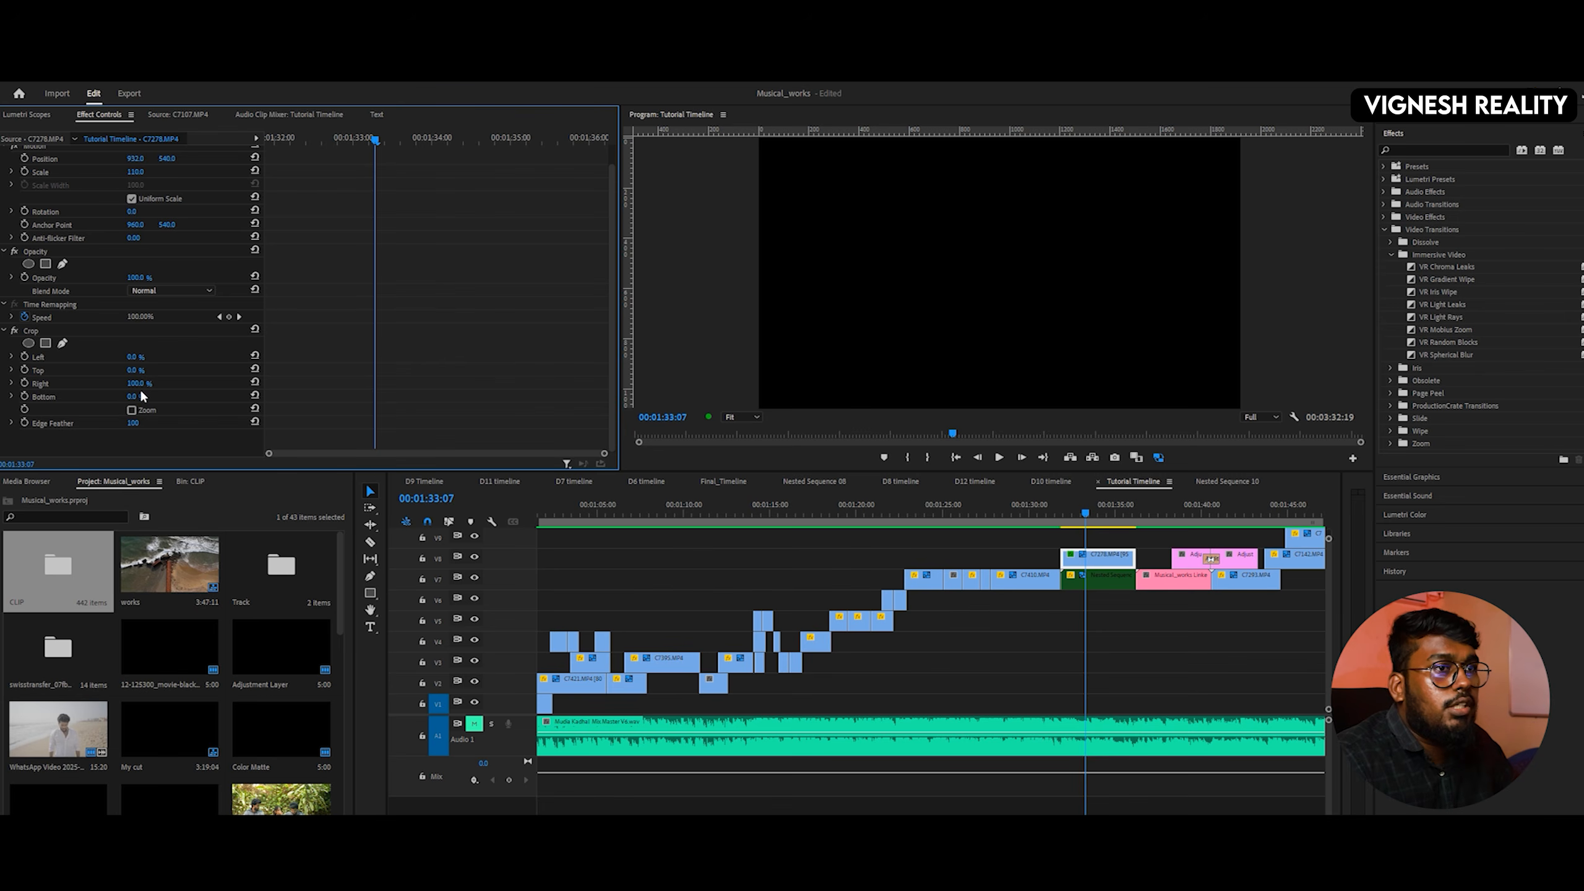
{"action": "left_click", "coordinate": [144, 382]}
{"action": "type", "text": "8"}
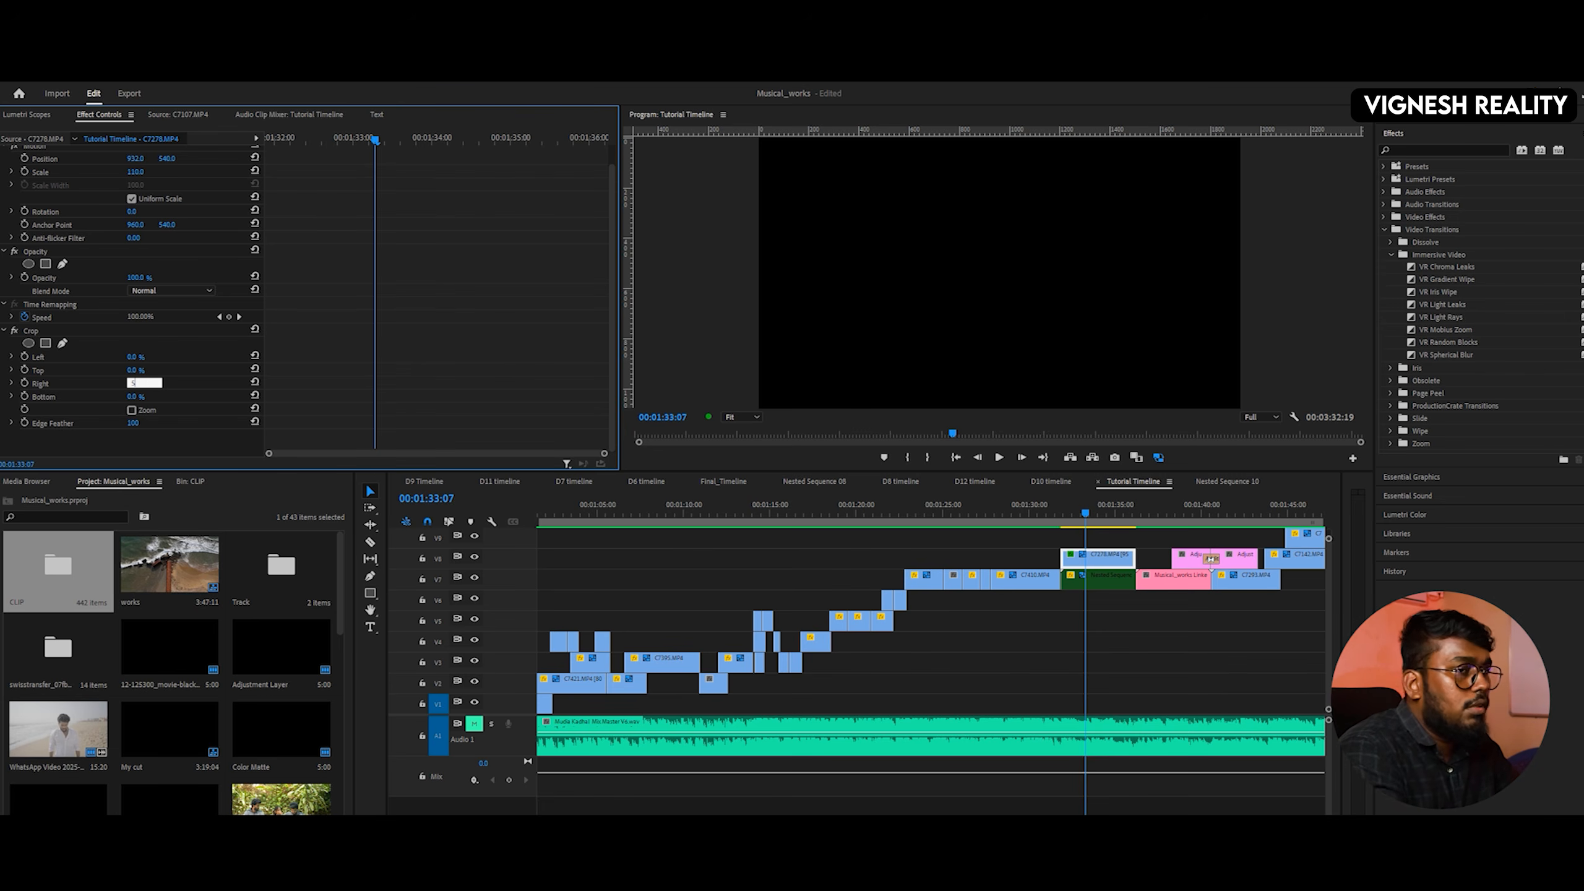
{"action": "type", "text": "8"}
{"action": "key", "text": "Return"}
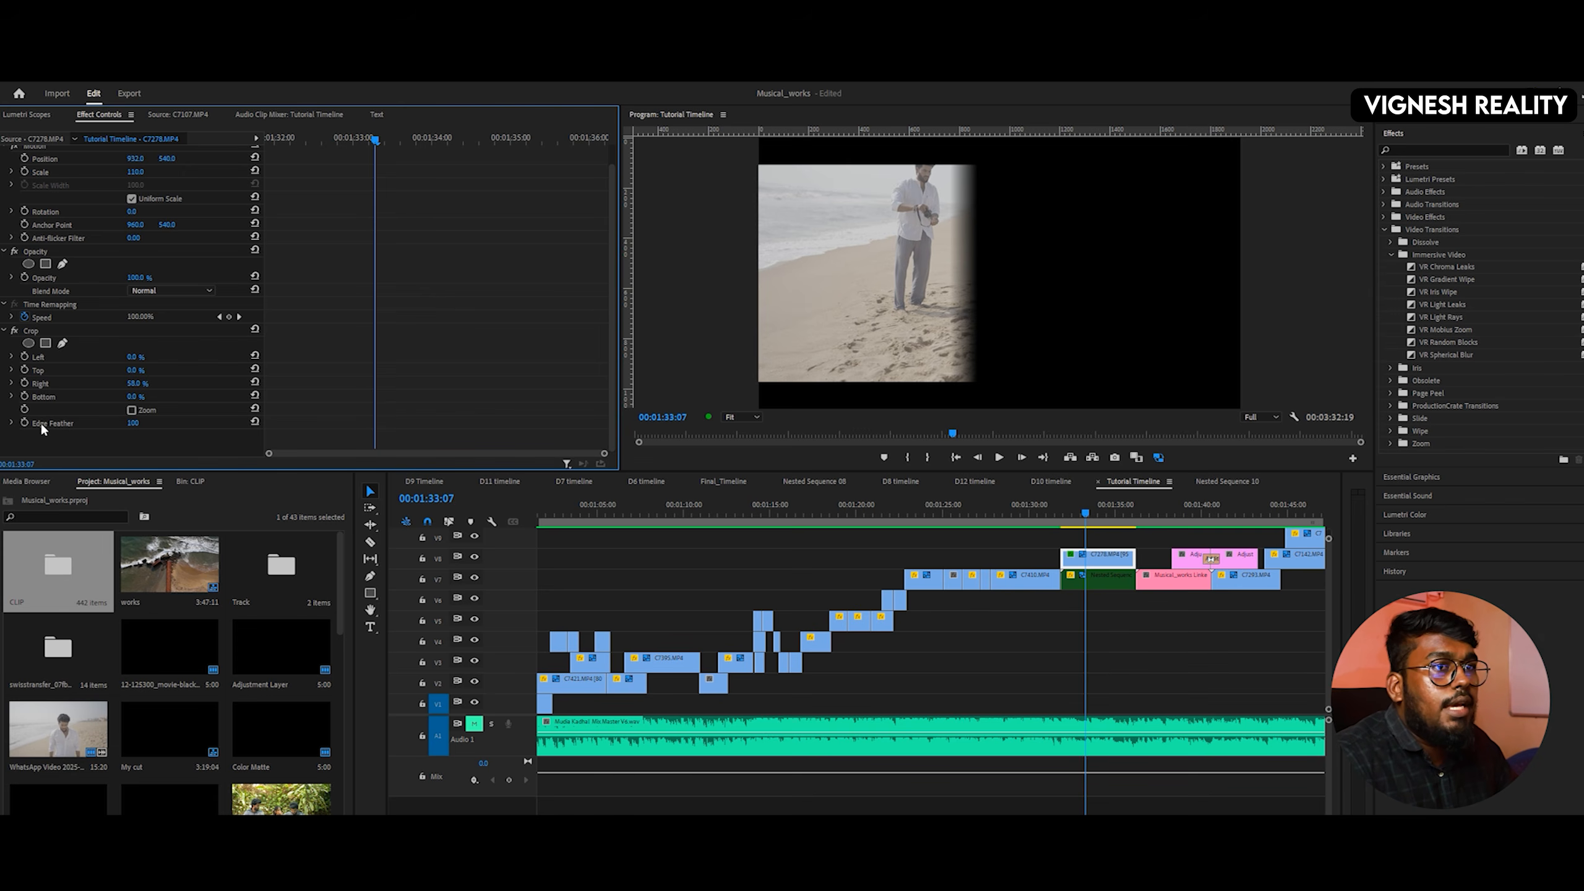
- Set the Crop effect's Edge Feather on C7278.MP4 to 0
{"action": "left_click", "coordinate": [133, 423]}
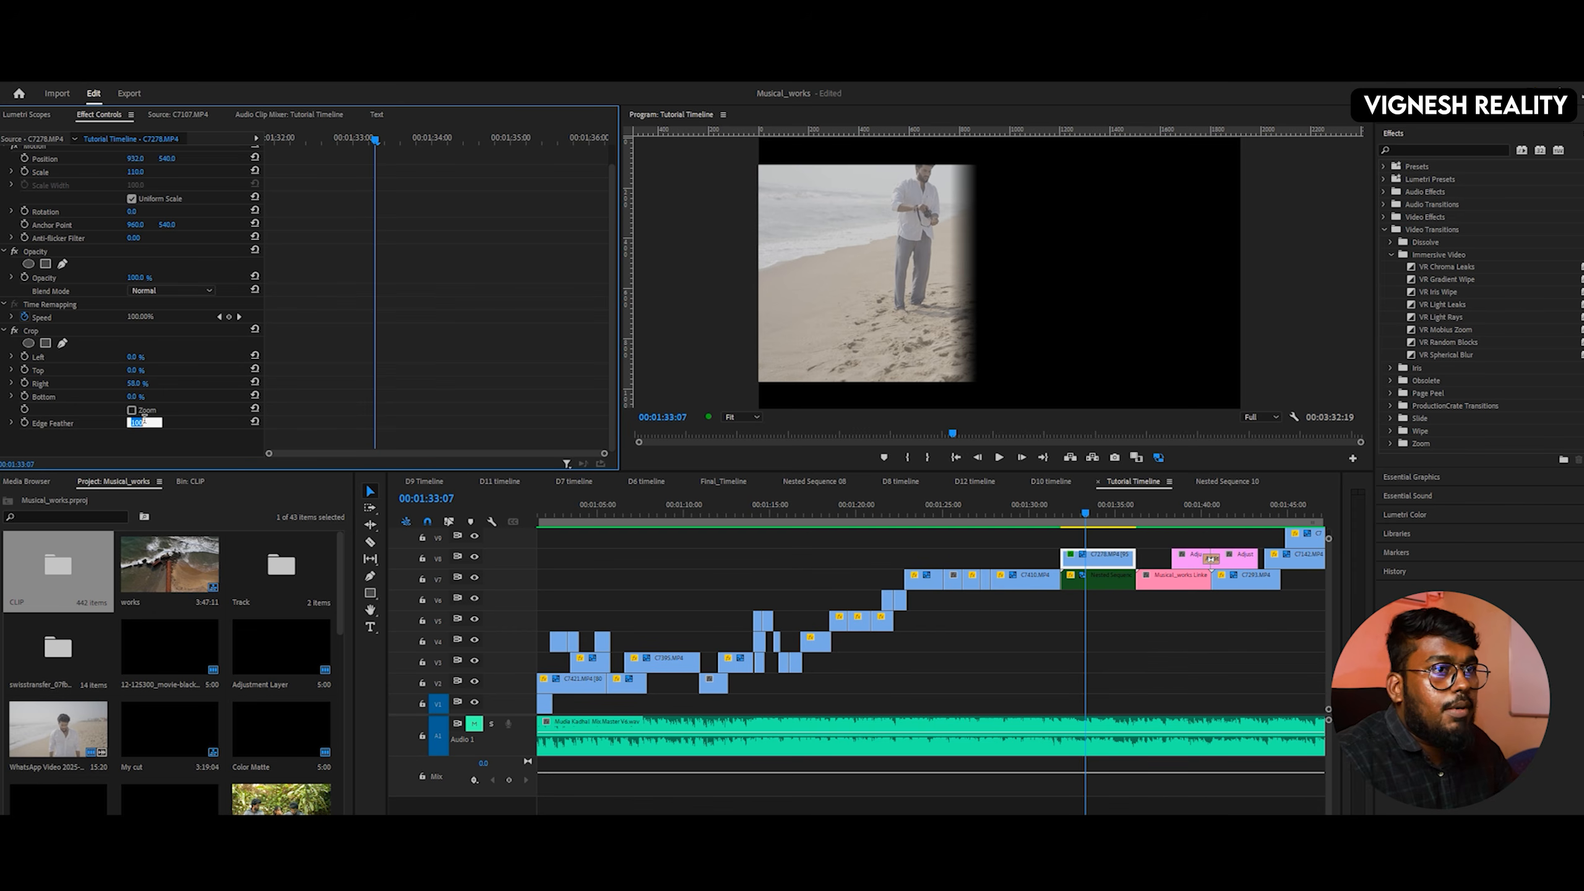
{"action": "type", "text": "0"}
{"action": "key", "text": "Return"}
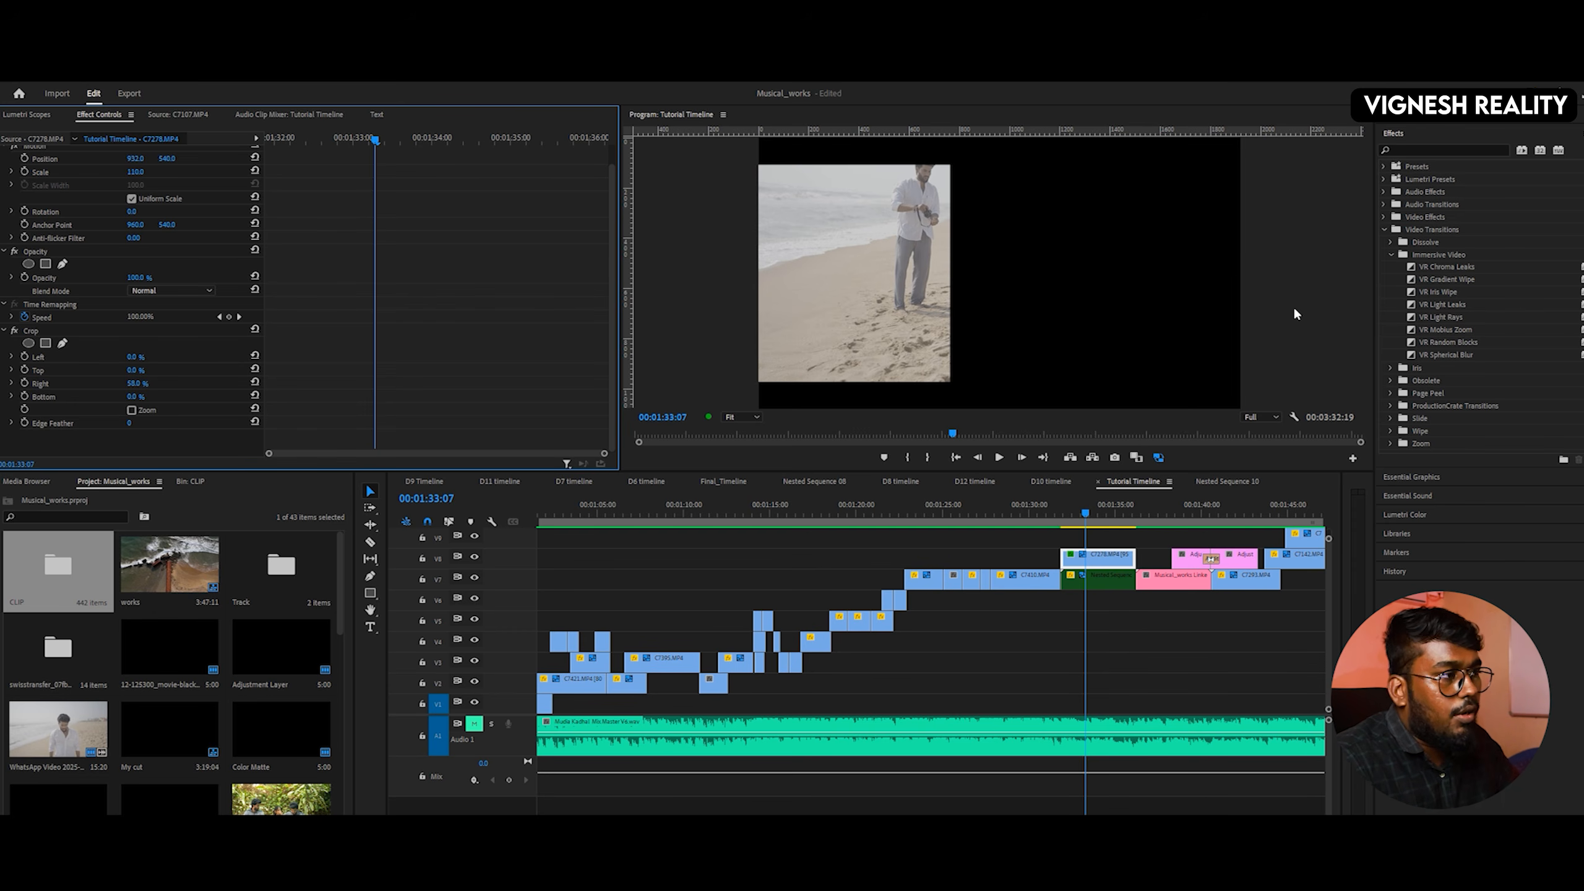
- Re-enable Nested Sequence 10 and inspect the crop edge of the combined beach shot in full screen
{"action": "right_click", "coordinate": [1103, 588]}
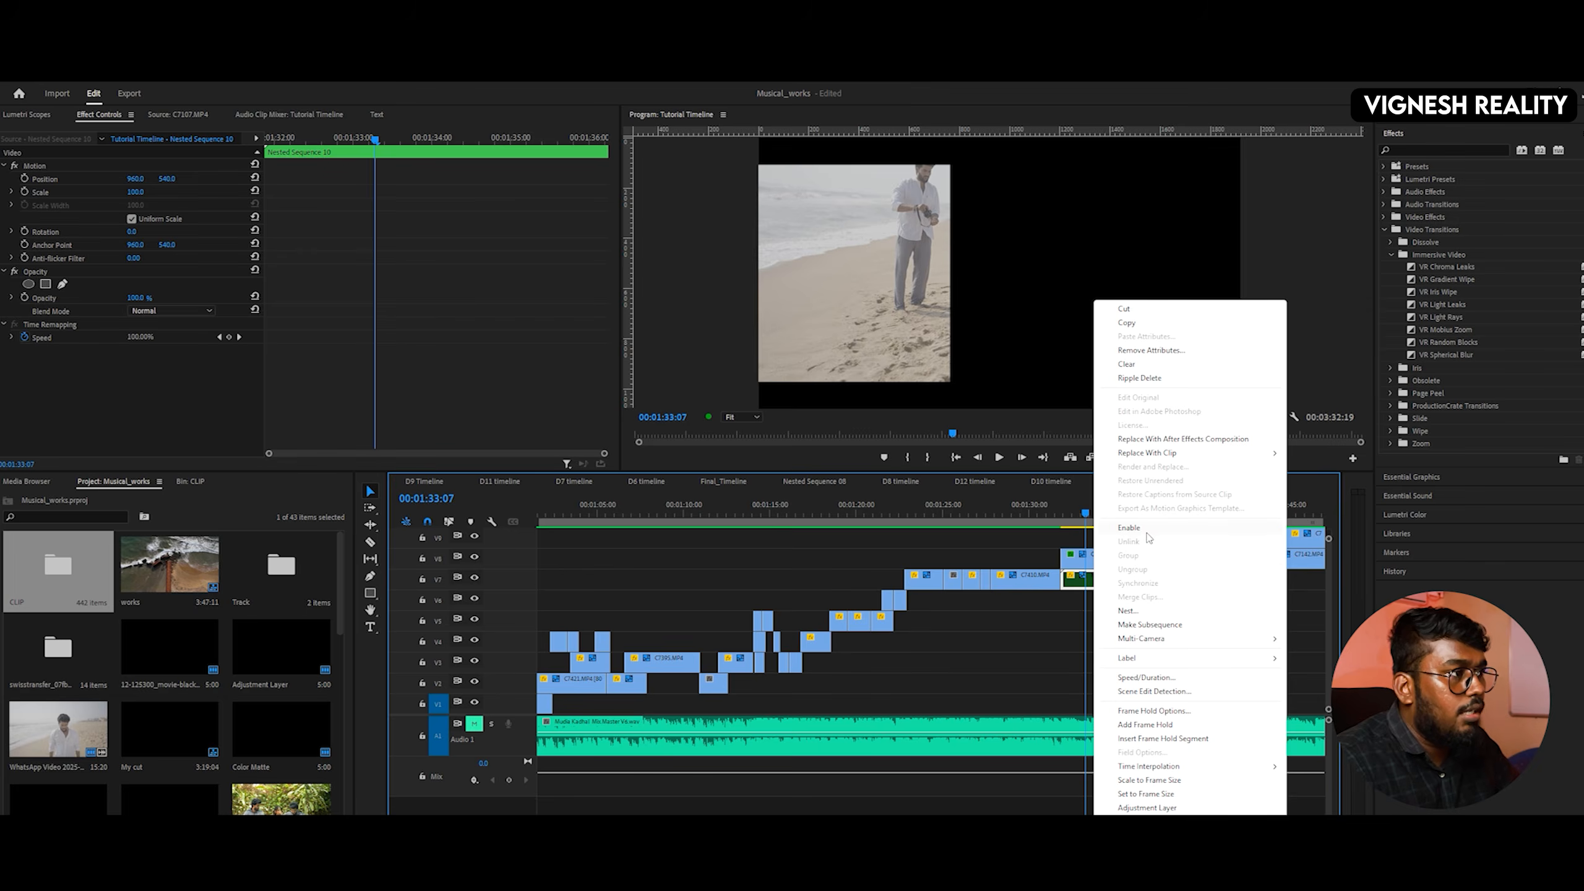
{"action": "left_click", "coordinate": [1145, 530]}
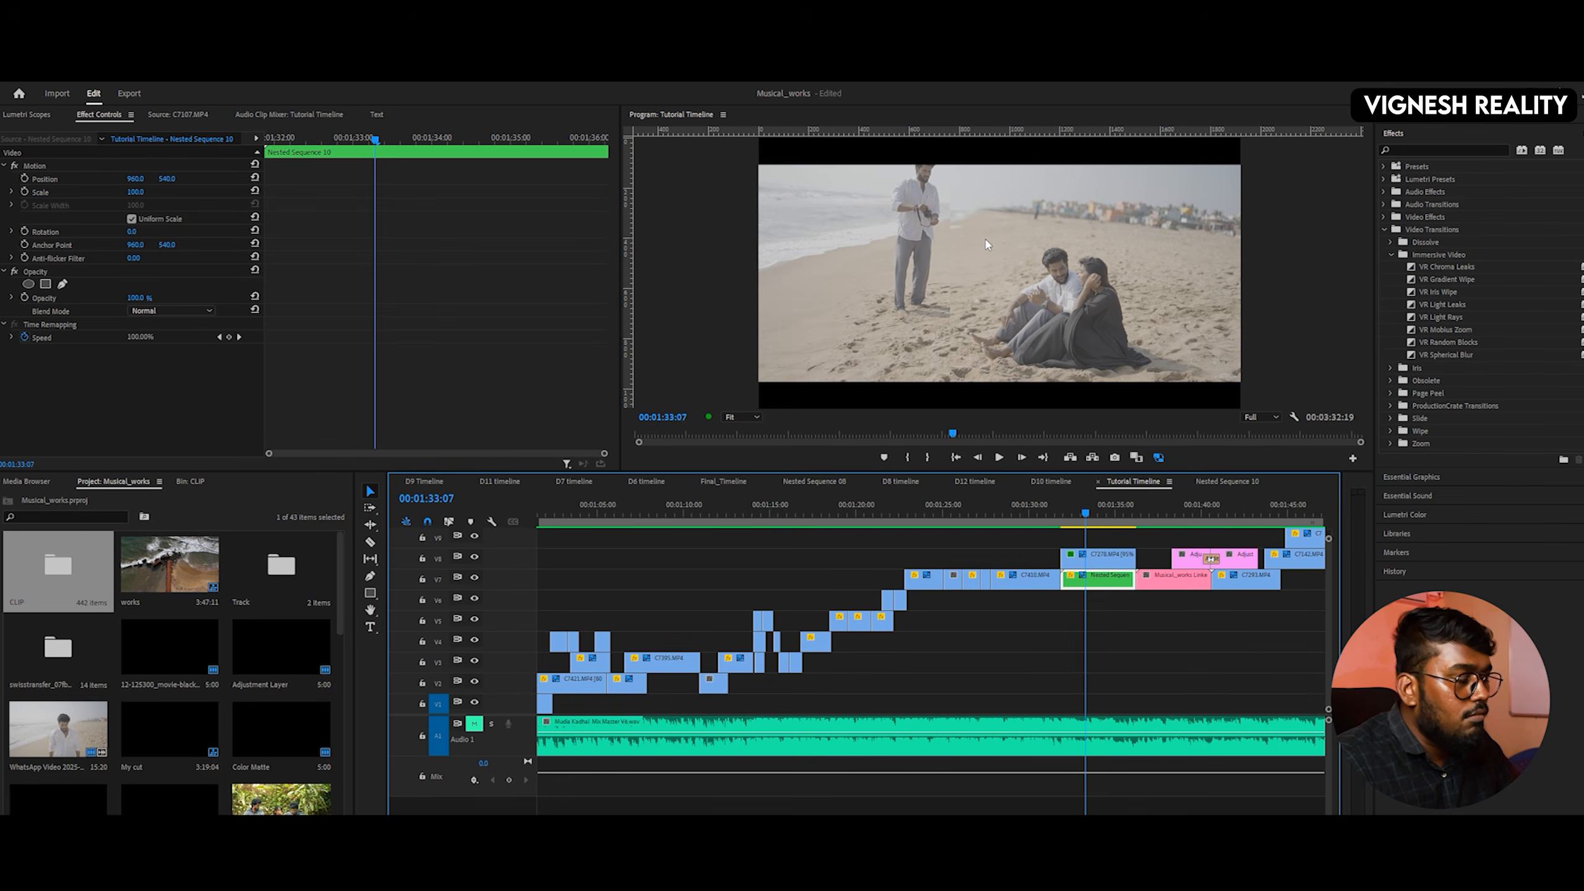
{"action": "key", "text": "ctrl+grave"}
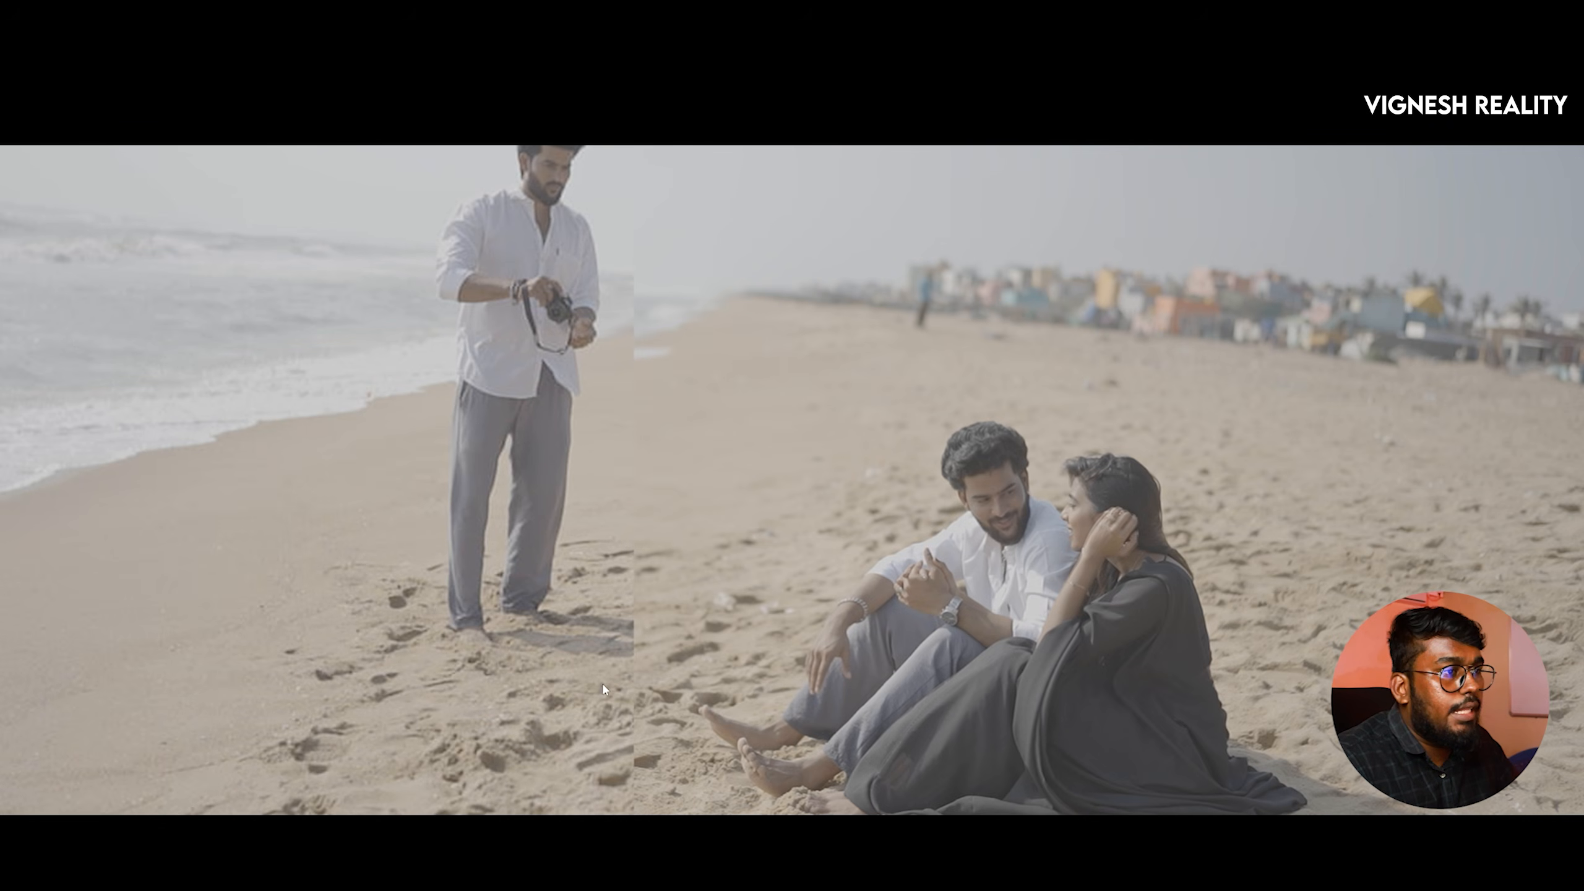
{"action": "key", "text": "ctrl+grave"}
- Set the Edge Feather of C7278.MP4's Crop effect to 100 and check the blend in full screen
{"action": "left_click", "coordinate": [1098, 555]}
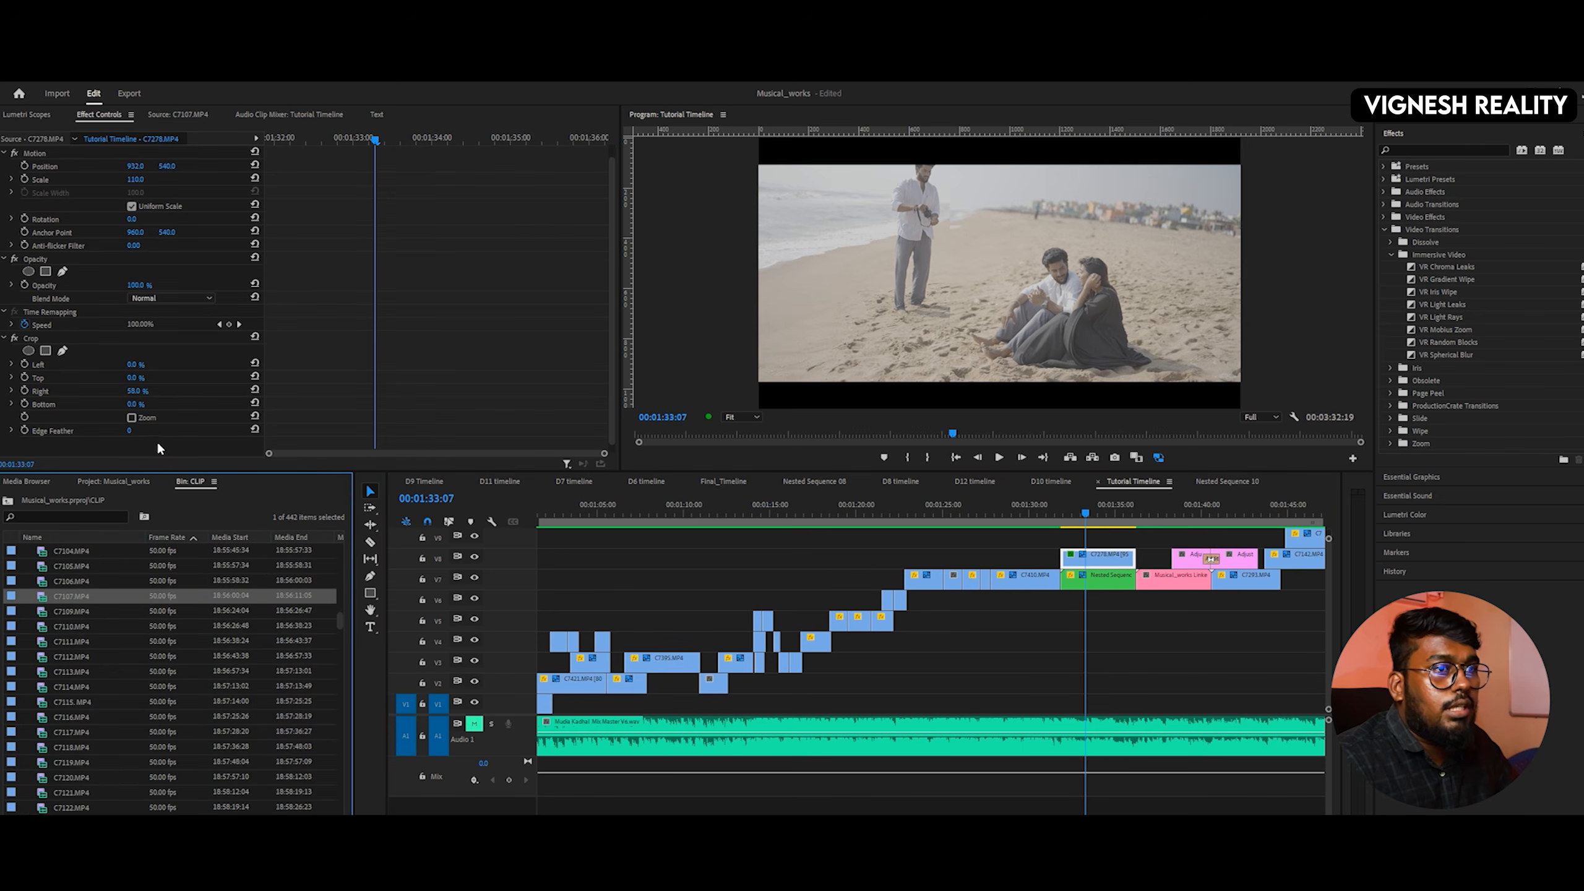
{"action": "left_click", "coordinate": [133, 432]}
{"action": "type", "text": "100"}
{"action": "key", "text": "Return"}
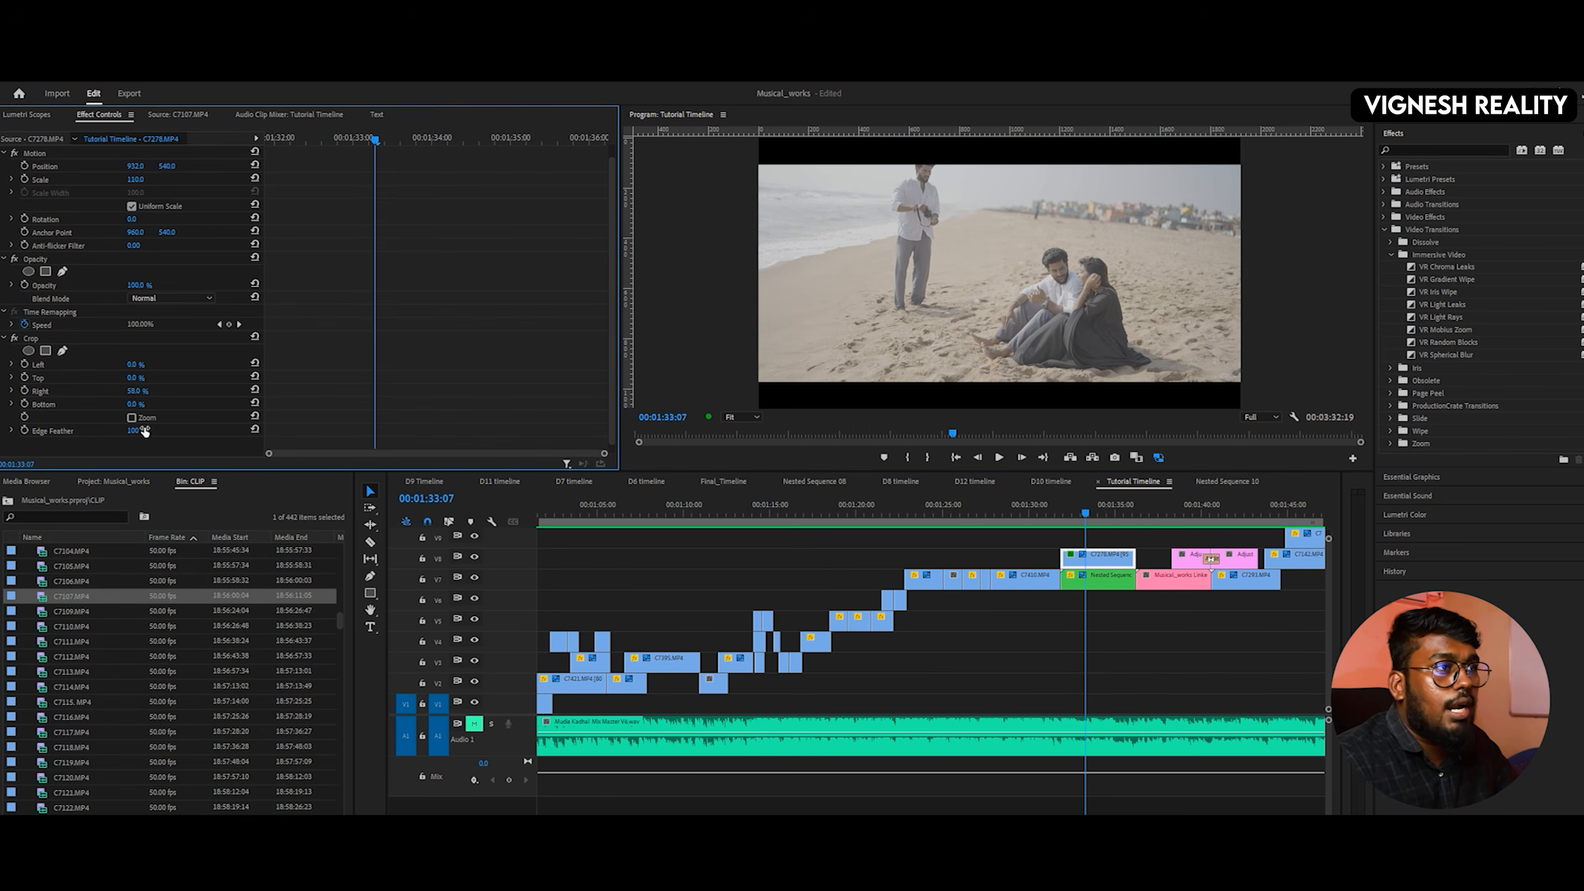
{"action": "key", "text": "ctrl+grave"}
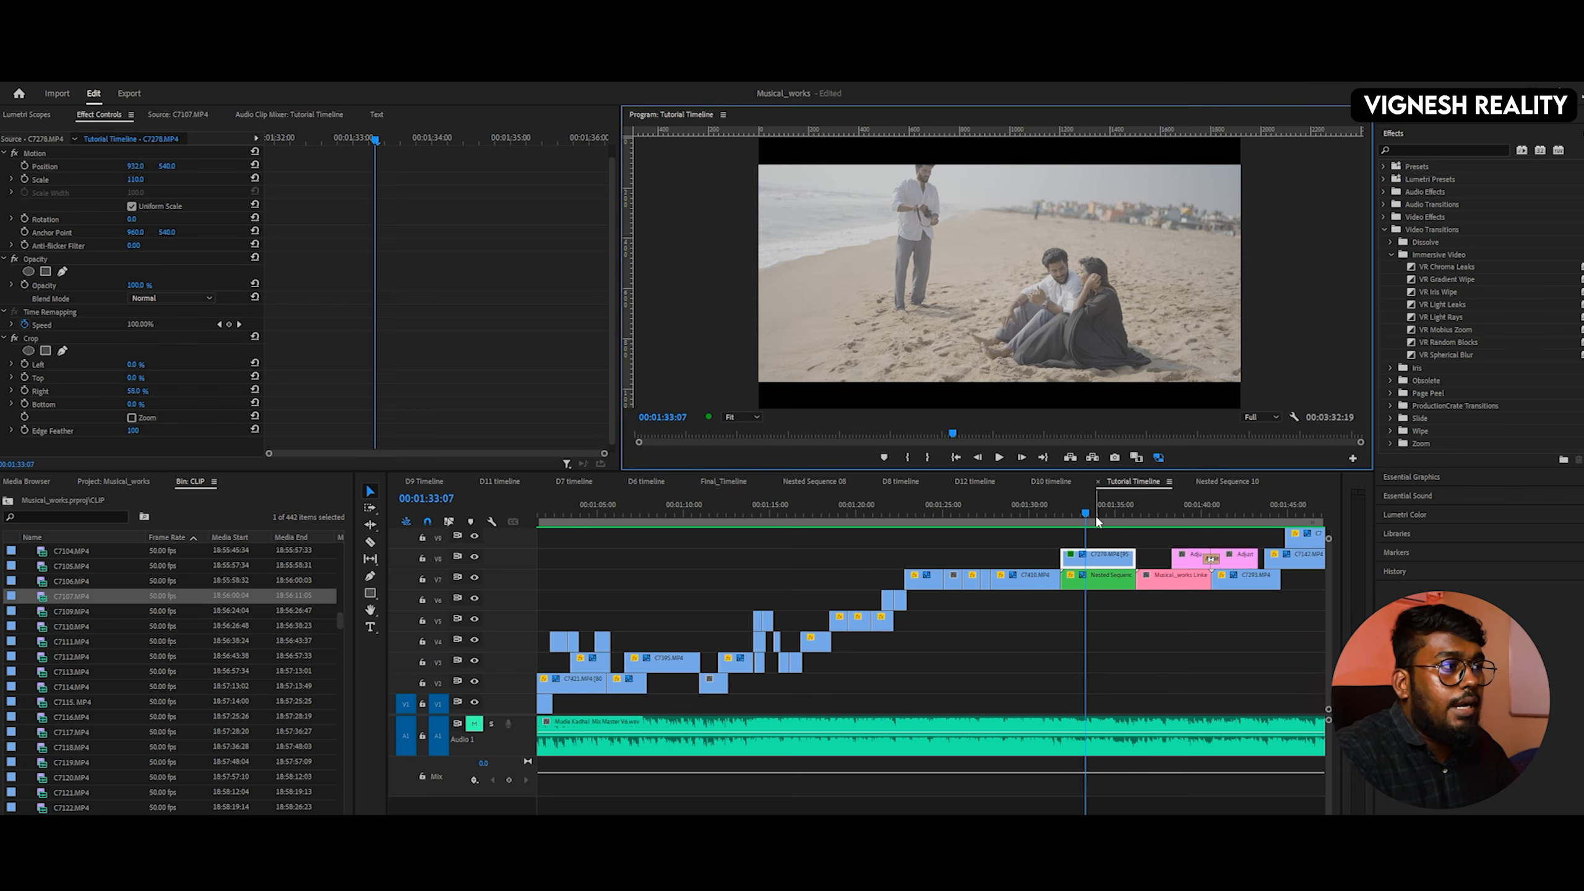
- Review the composited beach shot from 00:01:32:13 to 00:01:35:03, including in full screen
{"action": "left_click_drag", "start_coordinate": [1097, 520], "coordinate": [1073, 513]}
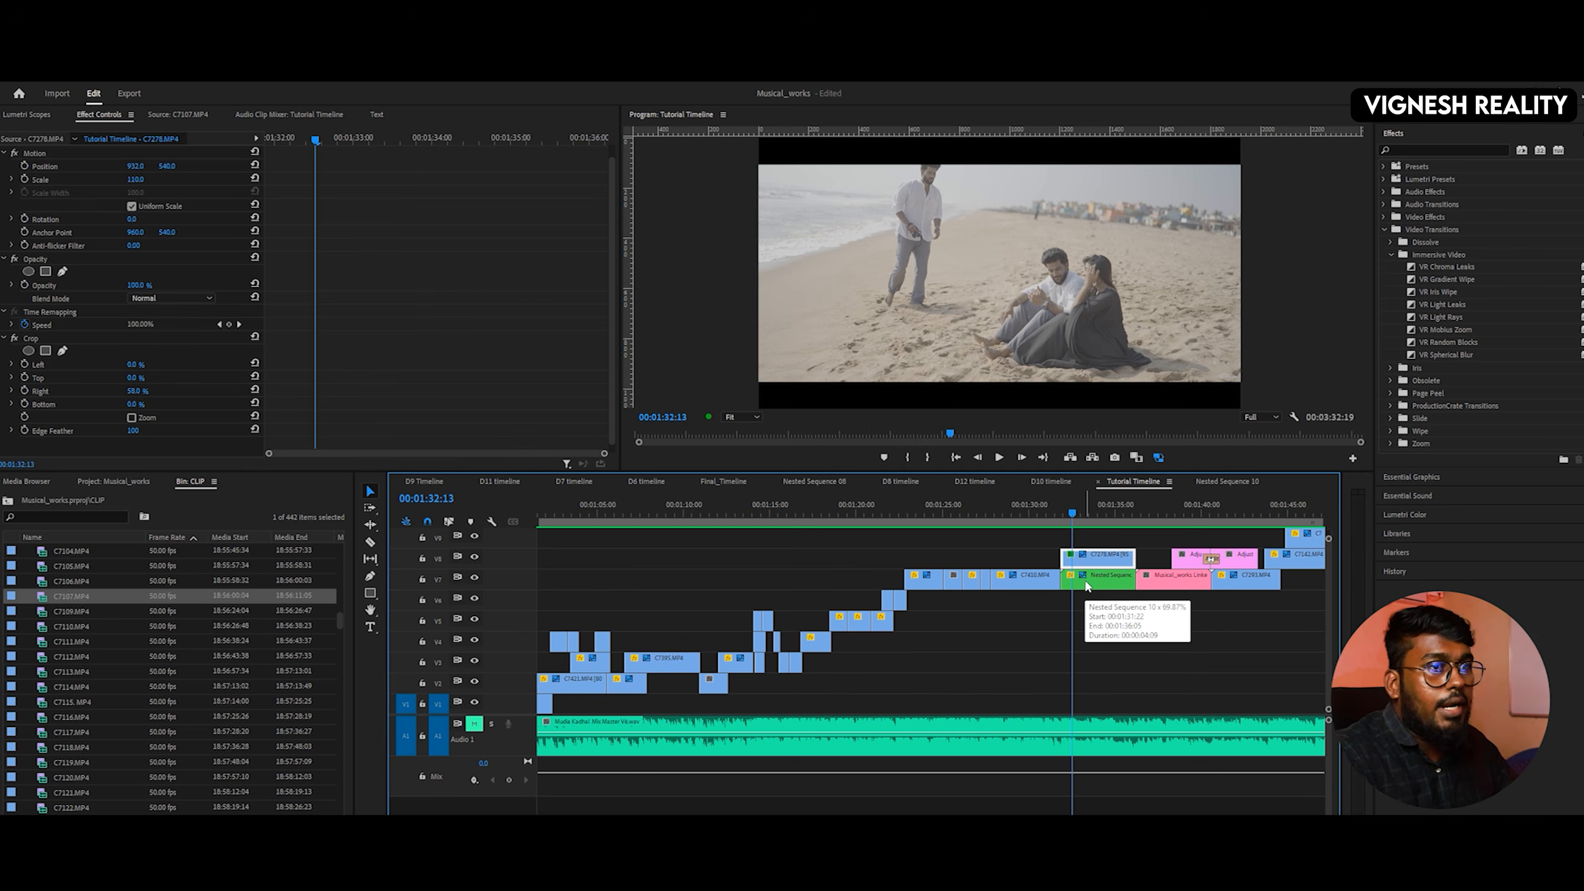
{"action": "left_click", "coordinate": [1089, 579]}
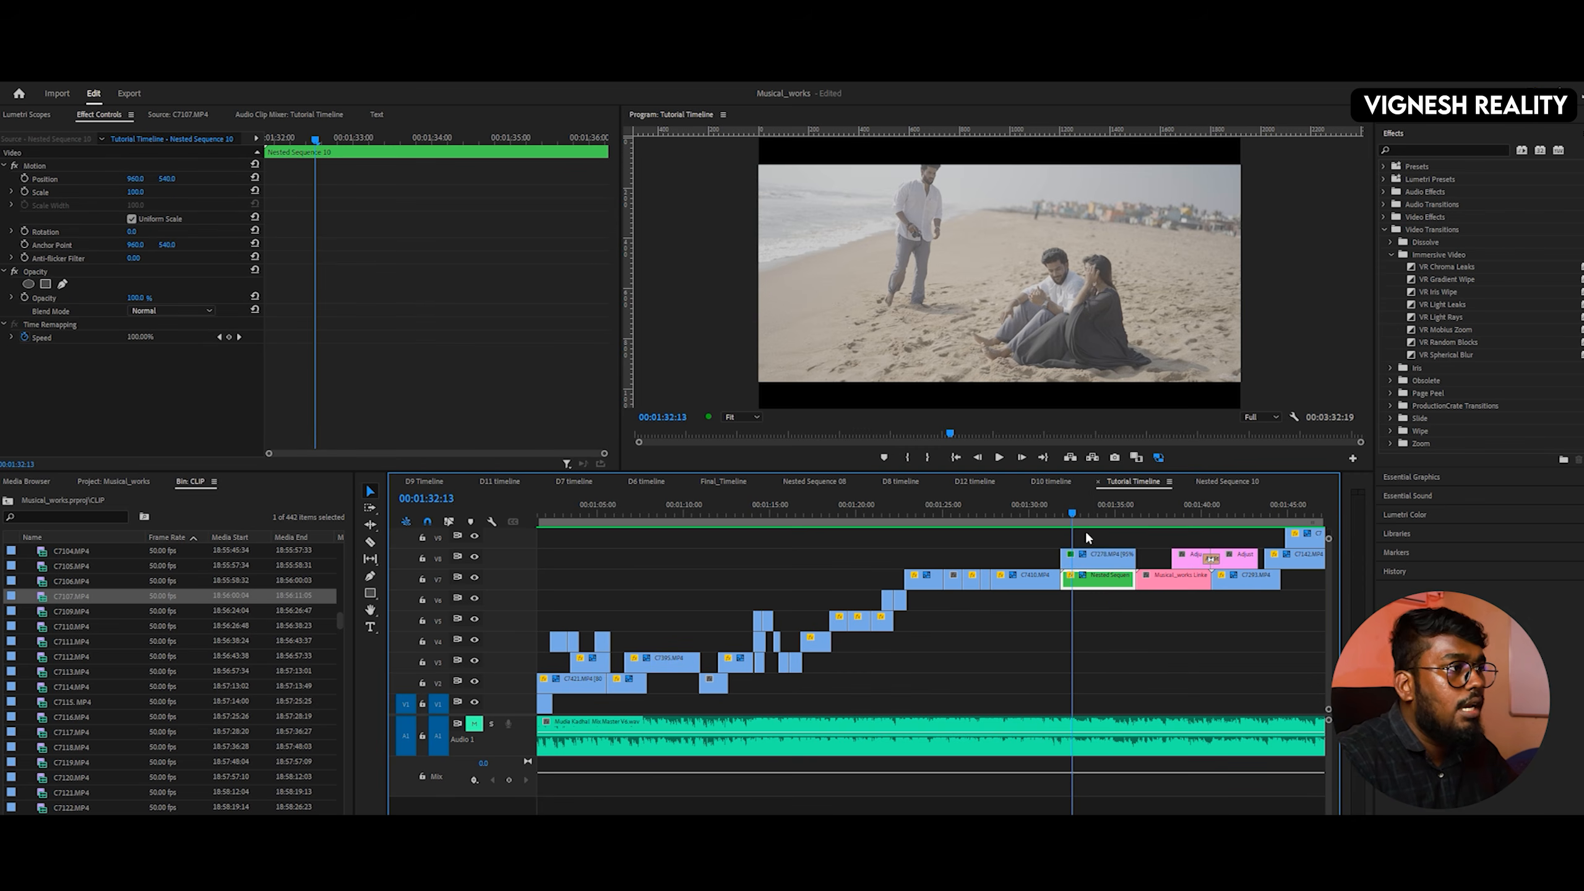
{"action": "left_click_drag", "start_coordinate": [1085, 516], "coordinate": [1104, 519]}
{"action": "key", "text": "ctrl+grave"}
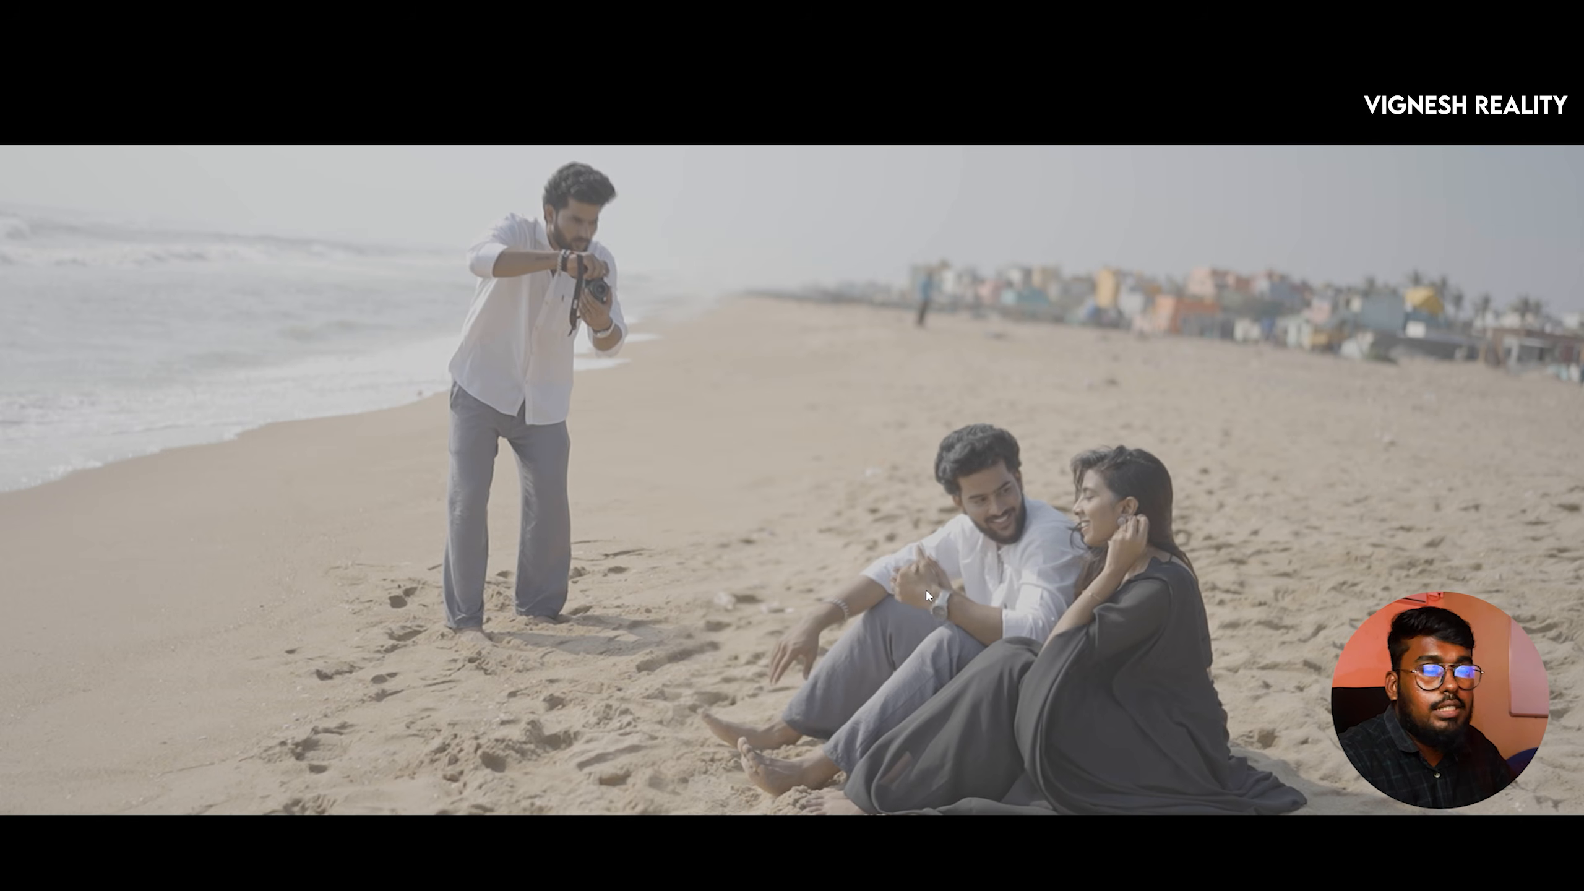
{"action": "key", "text": "Escape"}
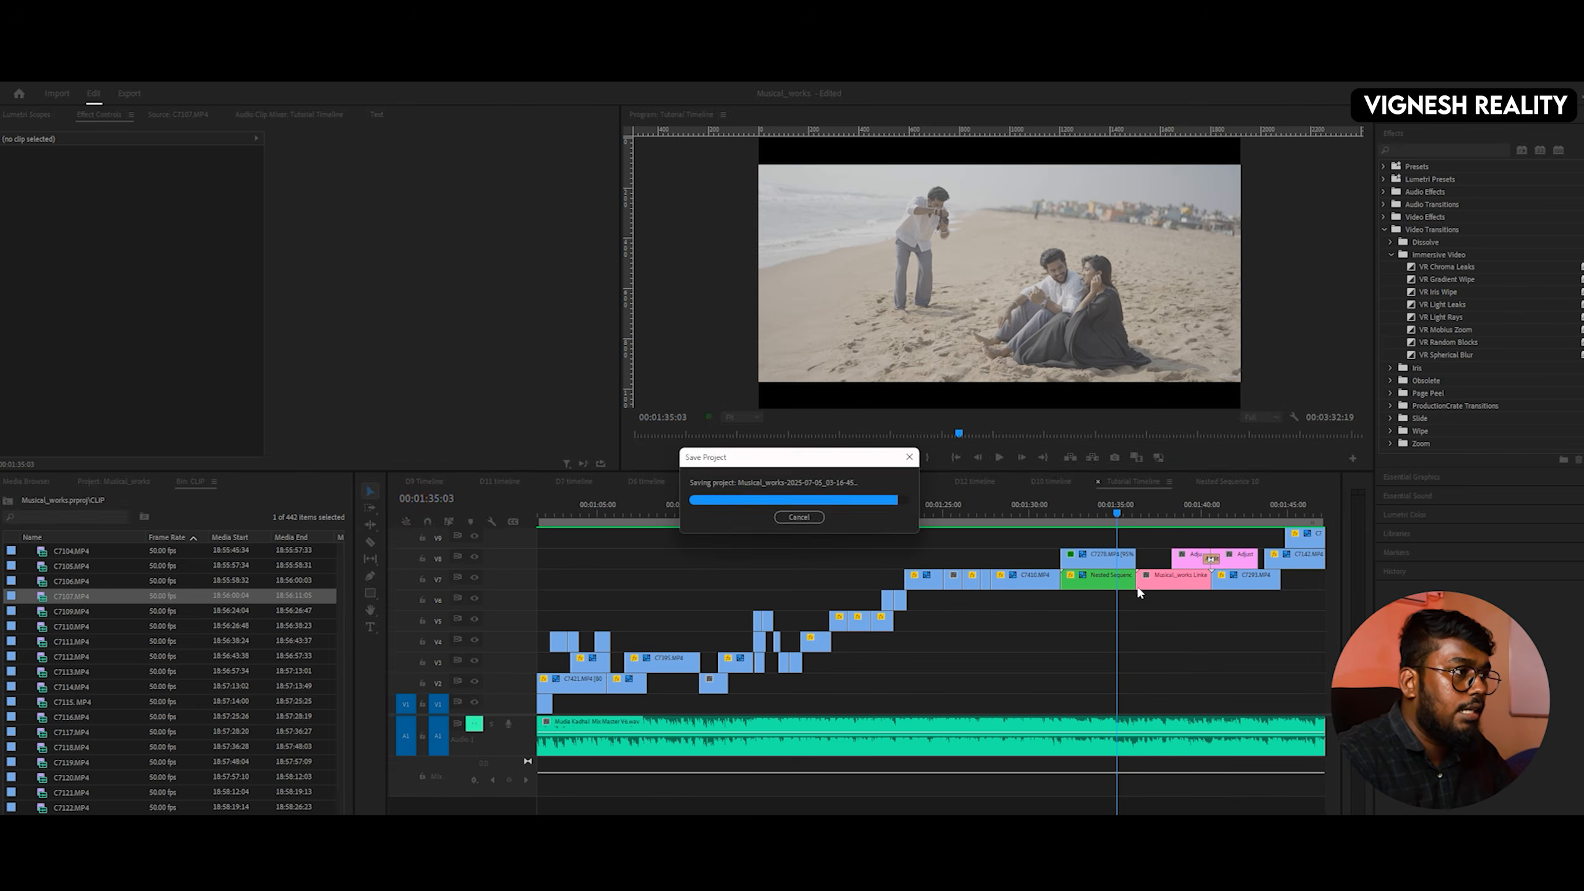
- Play on to the bench shot at 00:01:37:05, consult the song-split list in Google Sheets, and return to Premiere Pro
{"action": "key", "text": "space"}
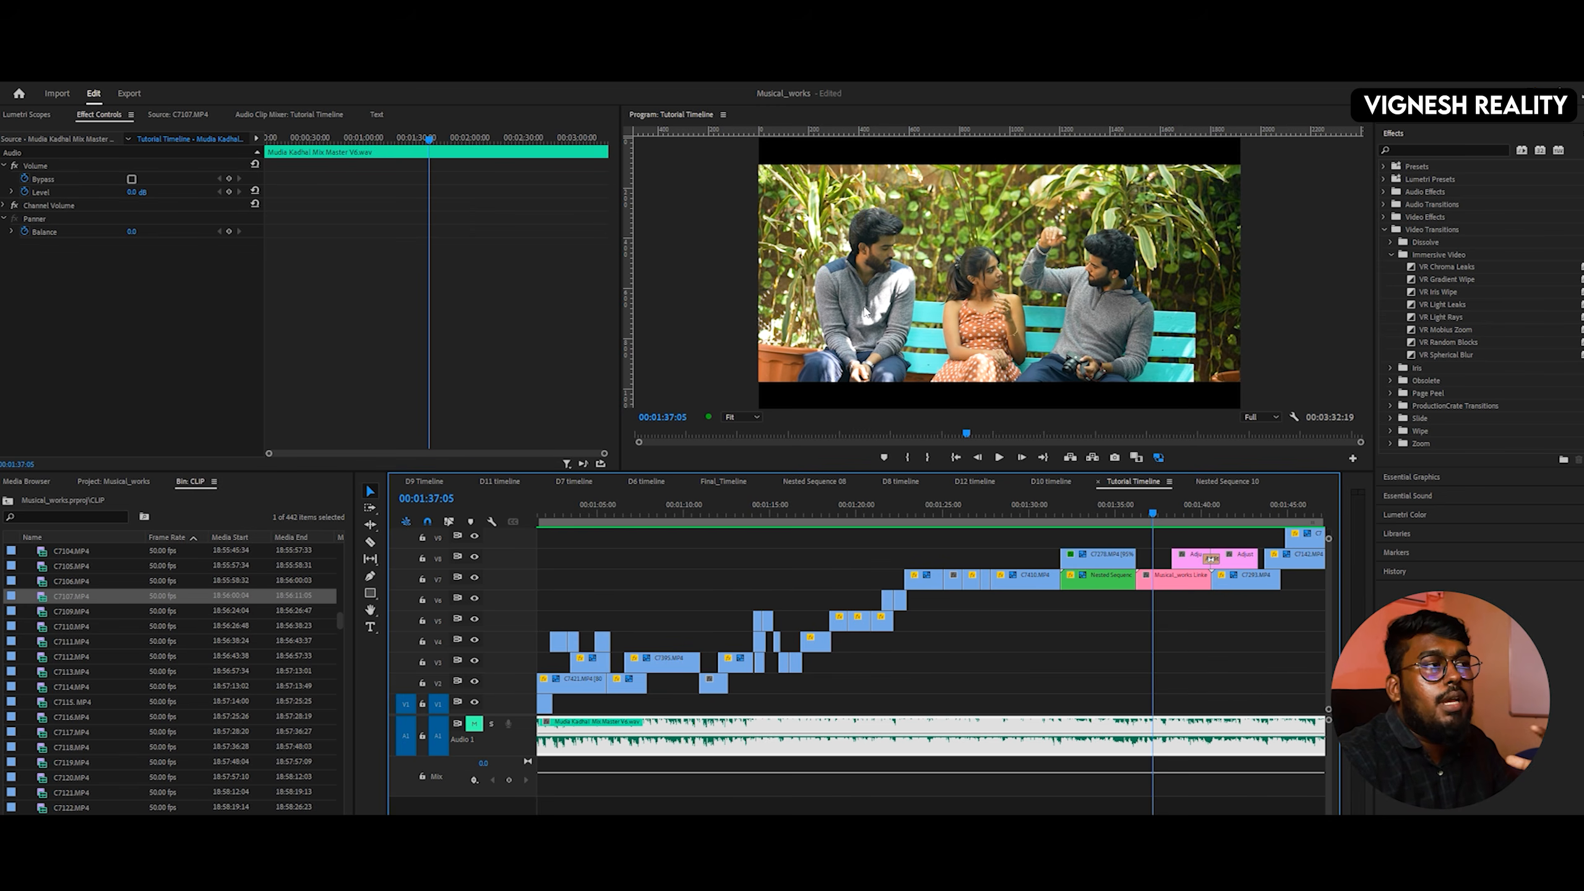
{"action": "left_click", "coordinate": [929, 852]}
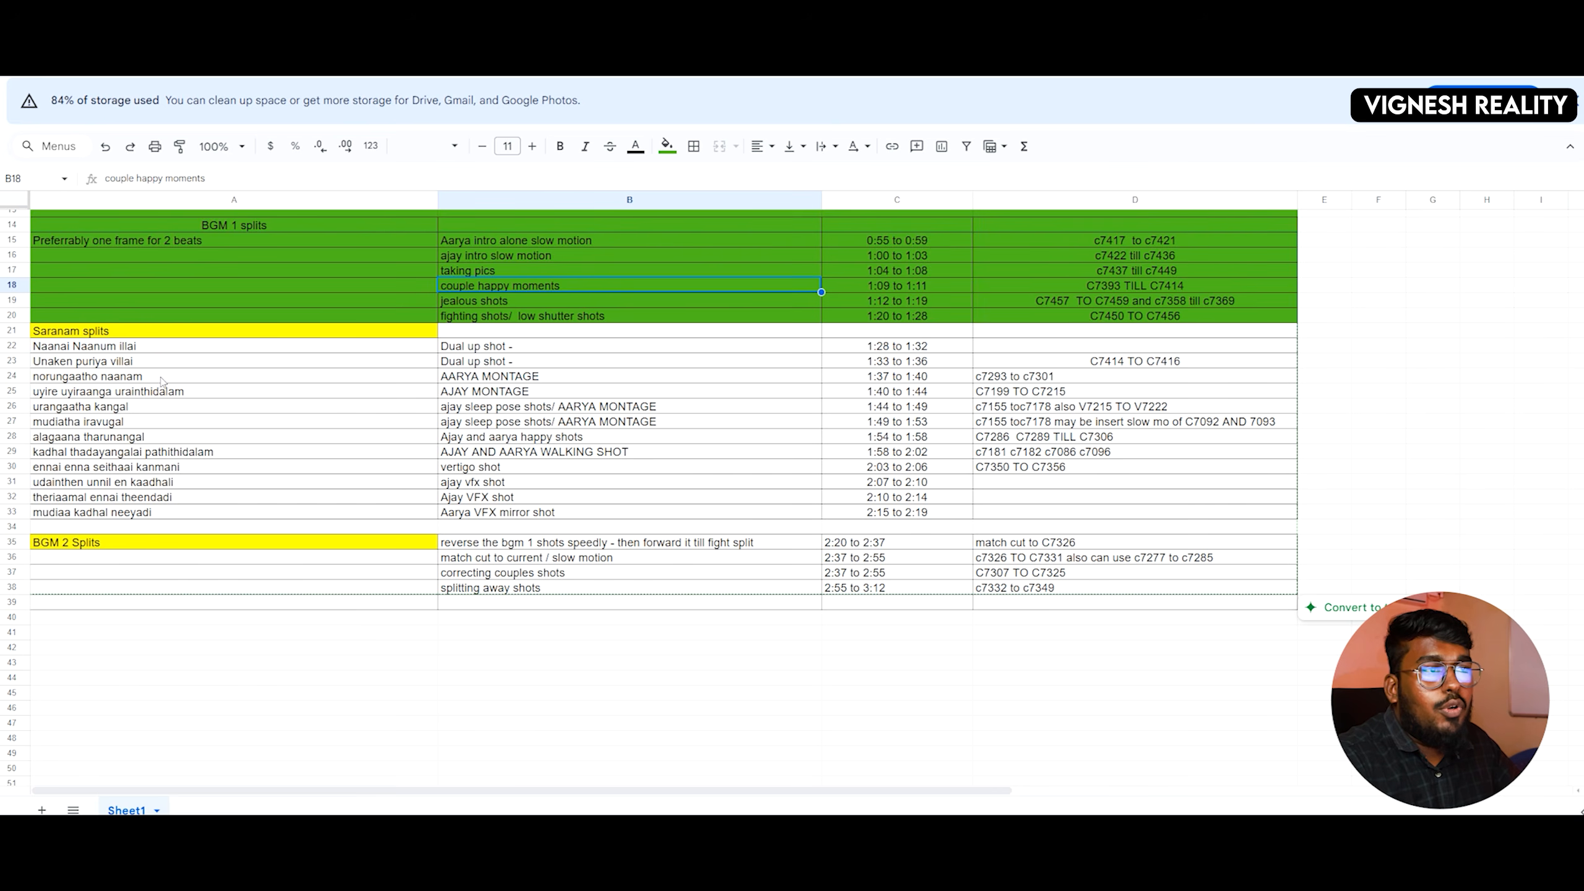
{"action": "left_click", "coordinate": [1012, 850]}
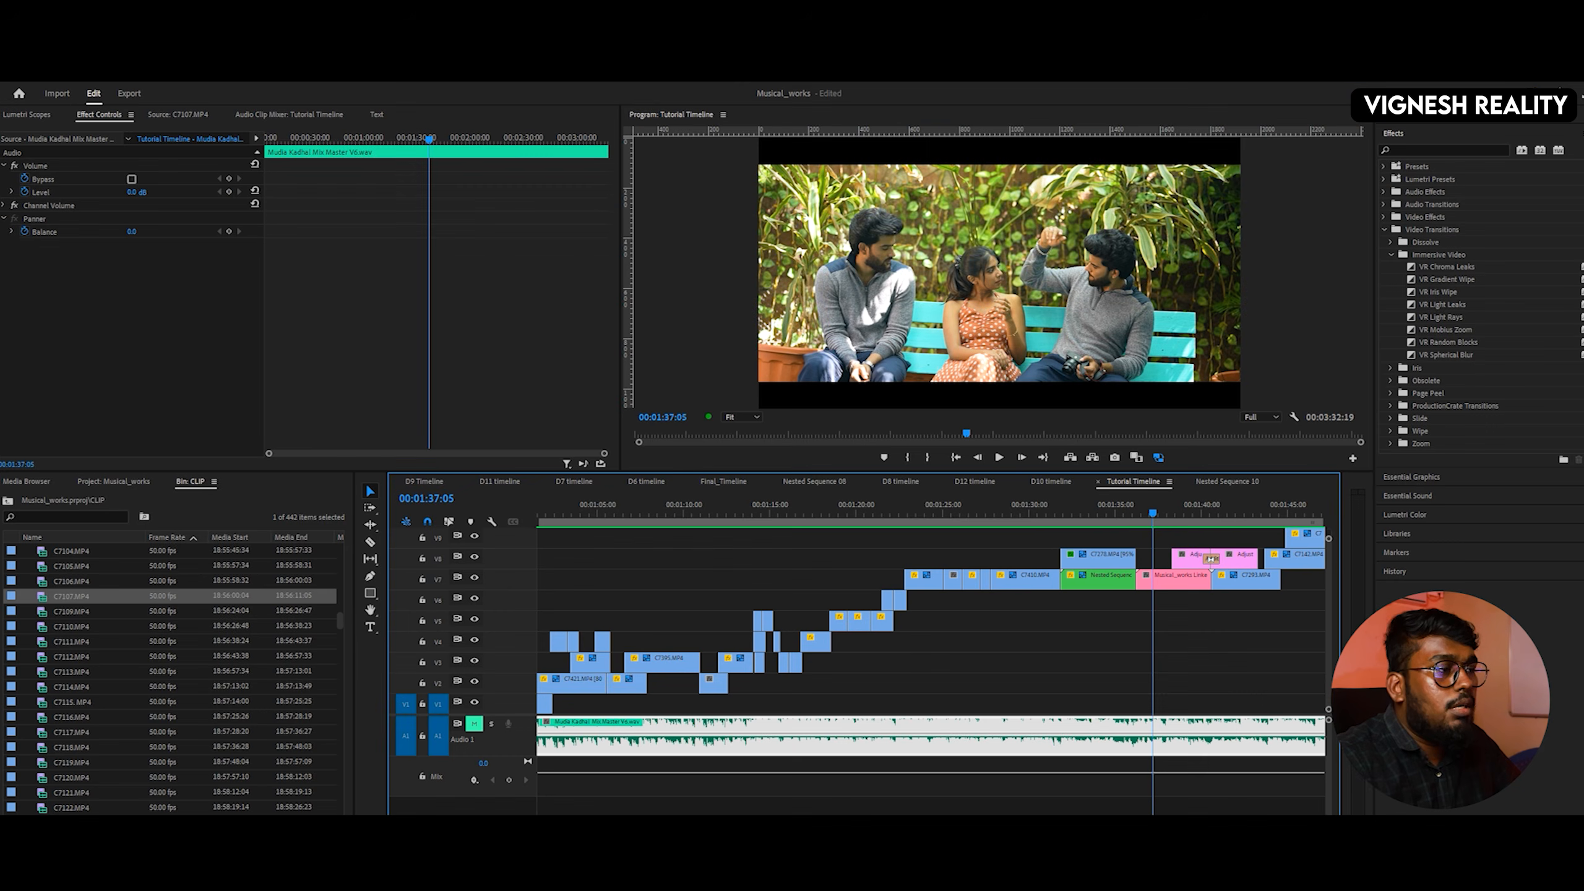
- Go back to 00:01:36:14 in the linked composition clip and inspect the bench shot in full screen
{"action": "left_click", "coordinate": [1151, 513]}
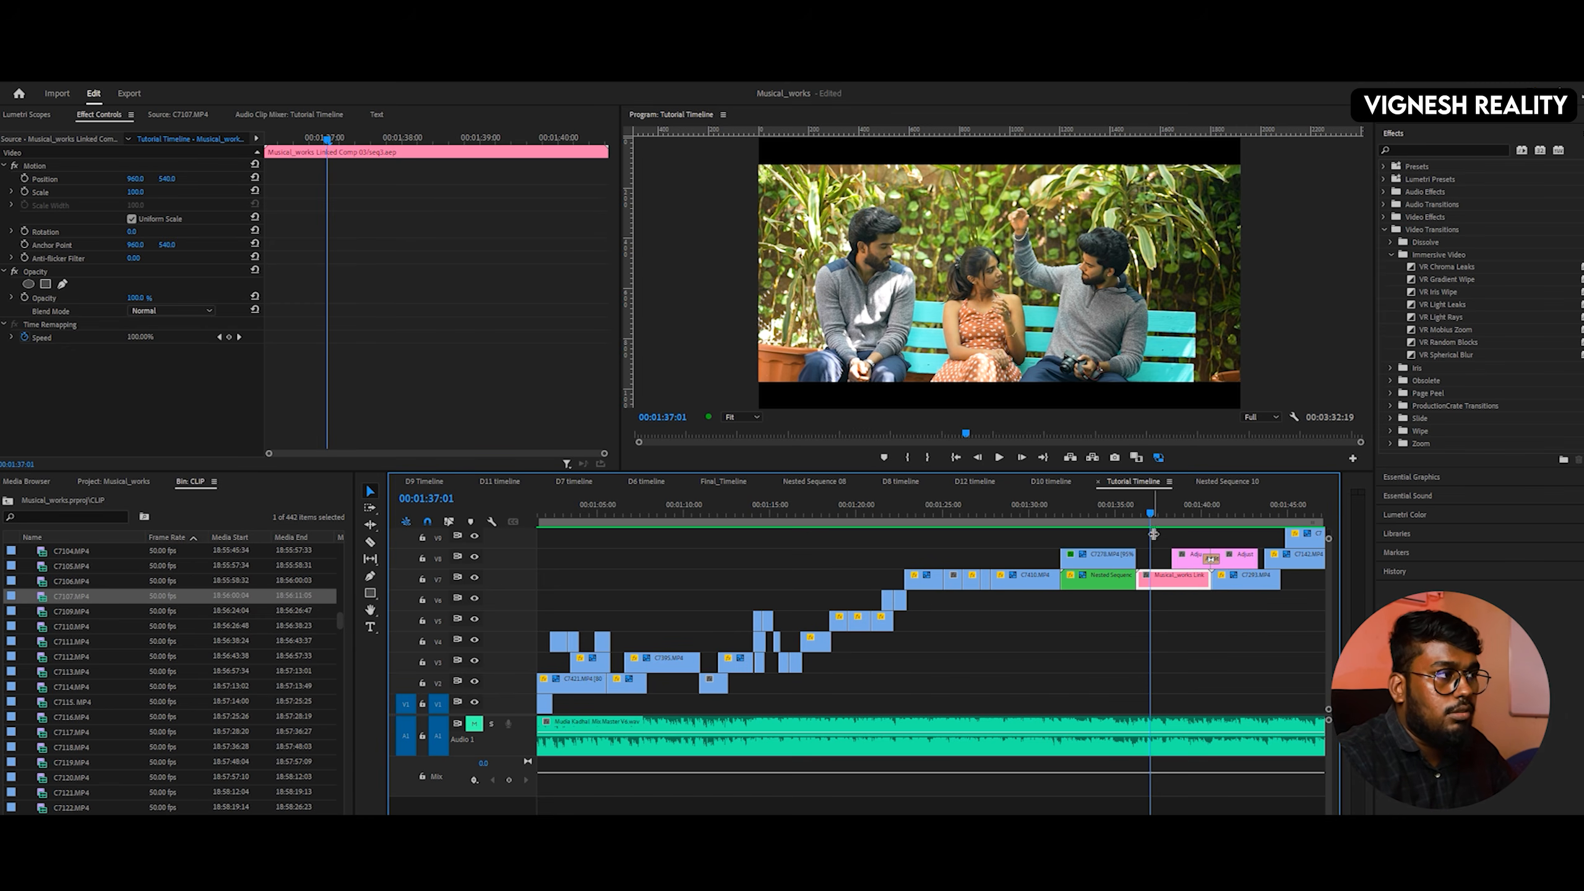
{"action": "left_click", "coordinate": [1143, 513]}
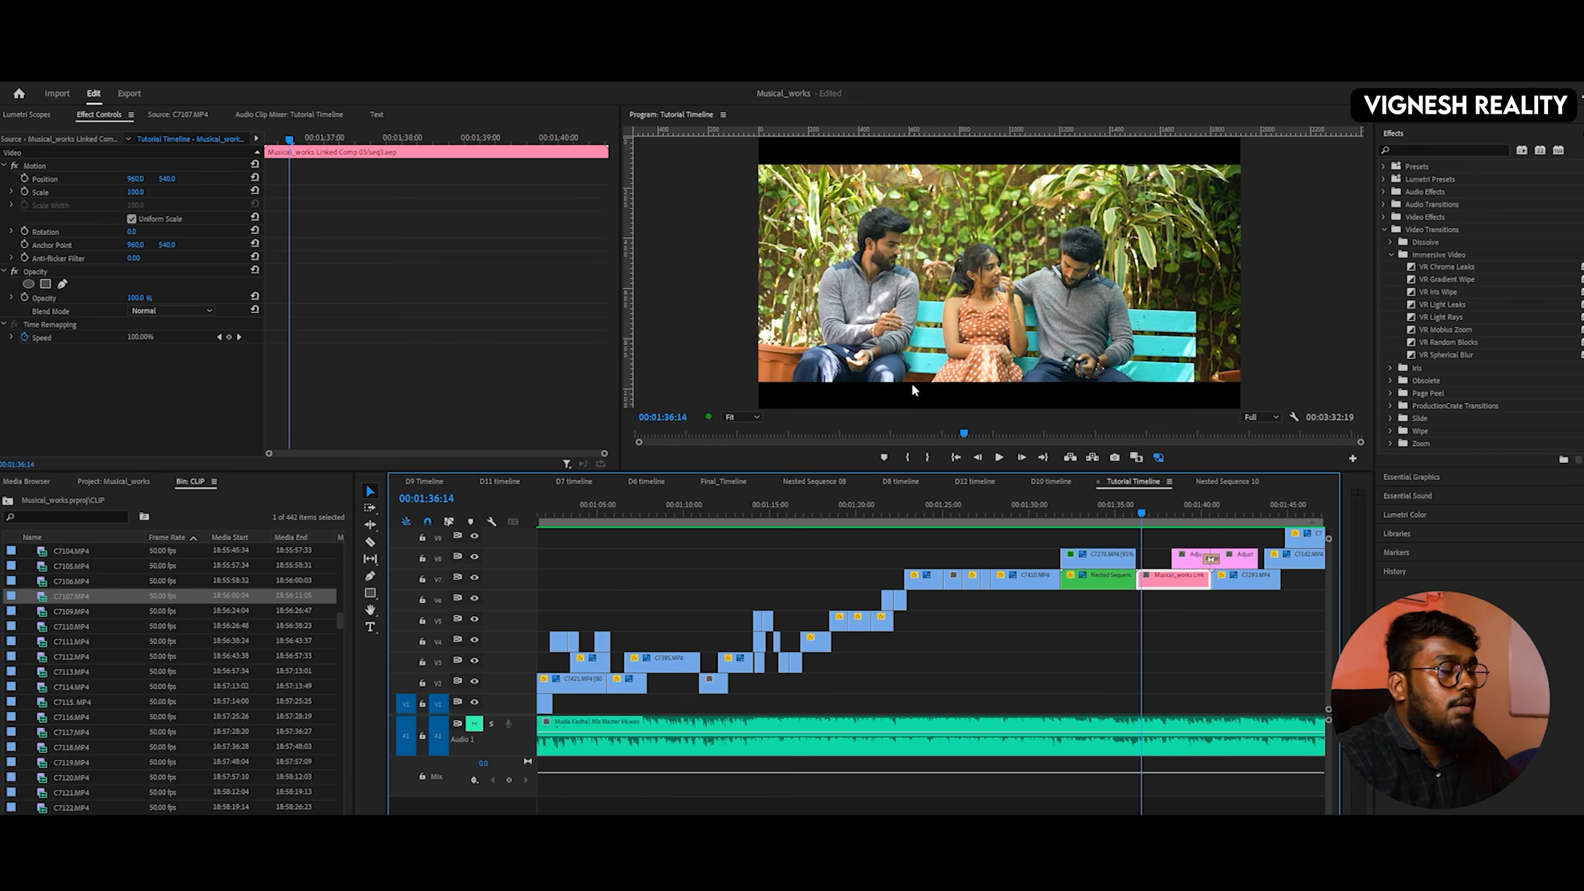
{"action": "key", "text": "ctrl+grave"}
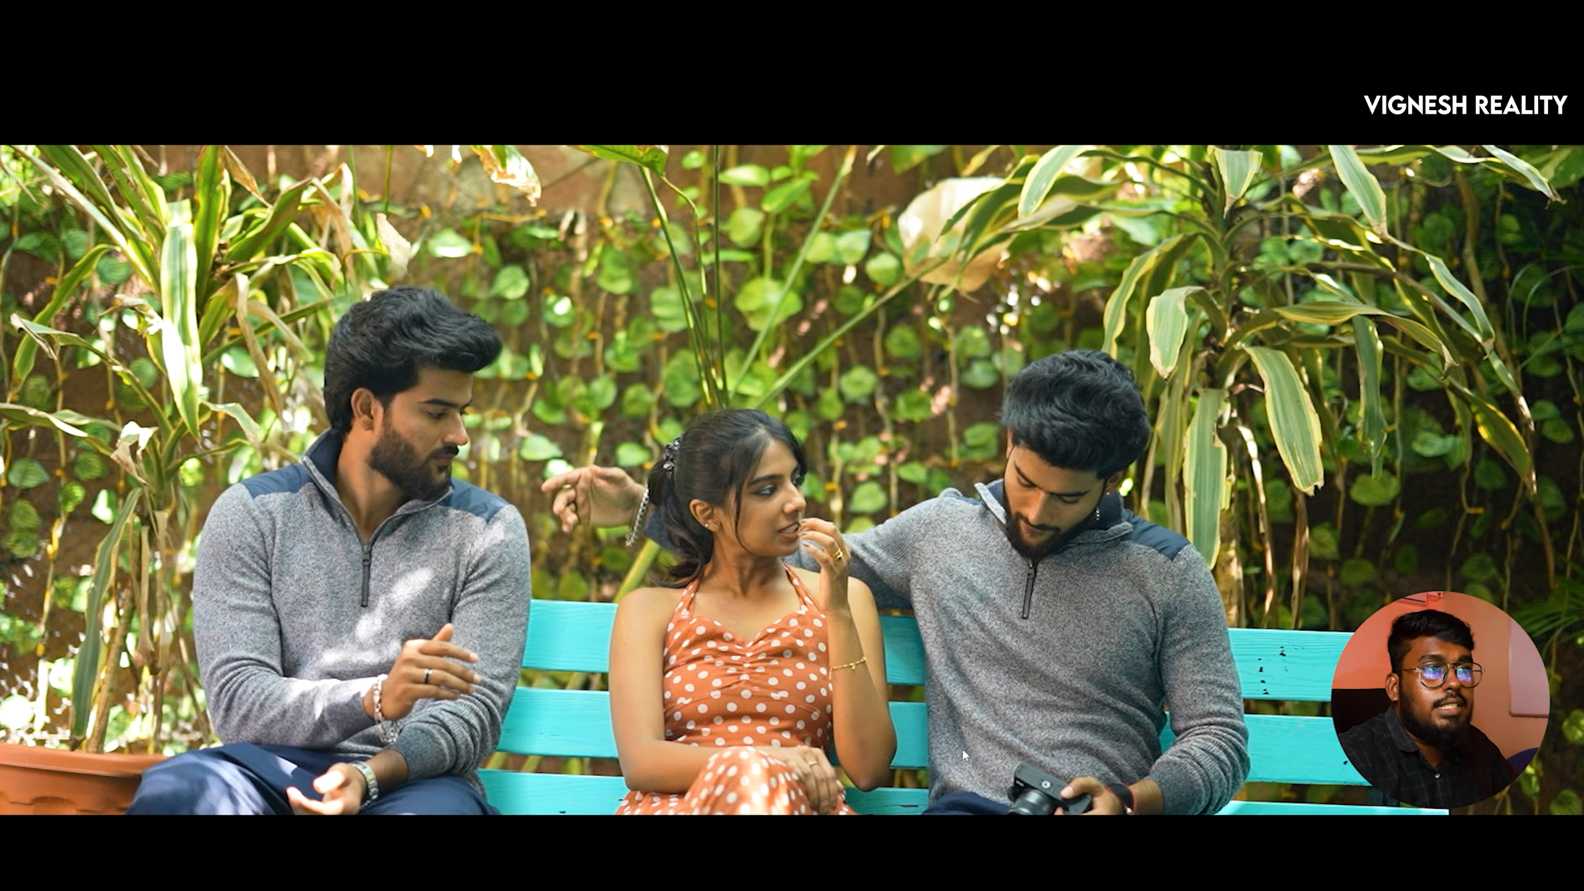
{"action": "key", "text": "ctrl+grave"}
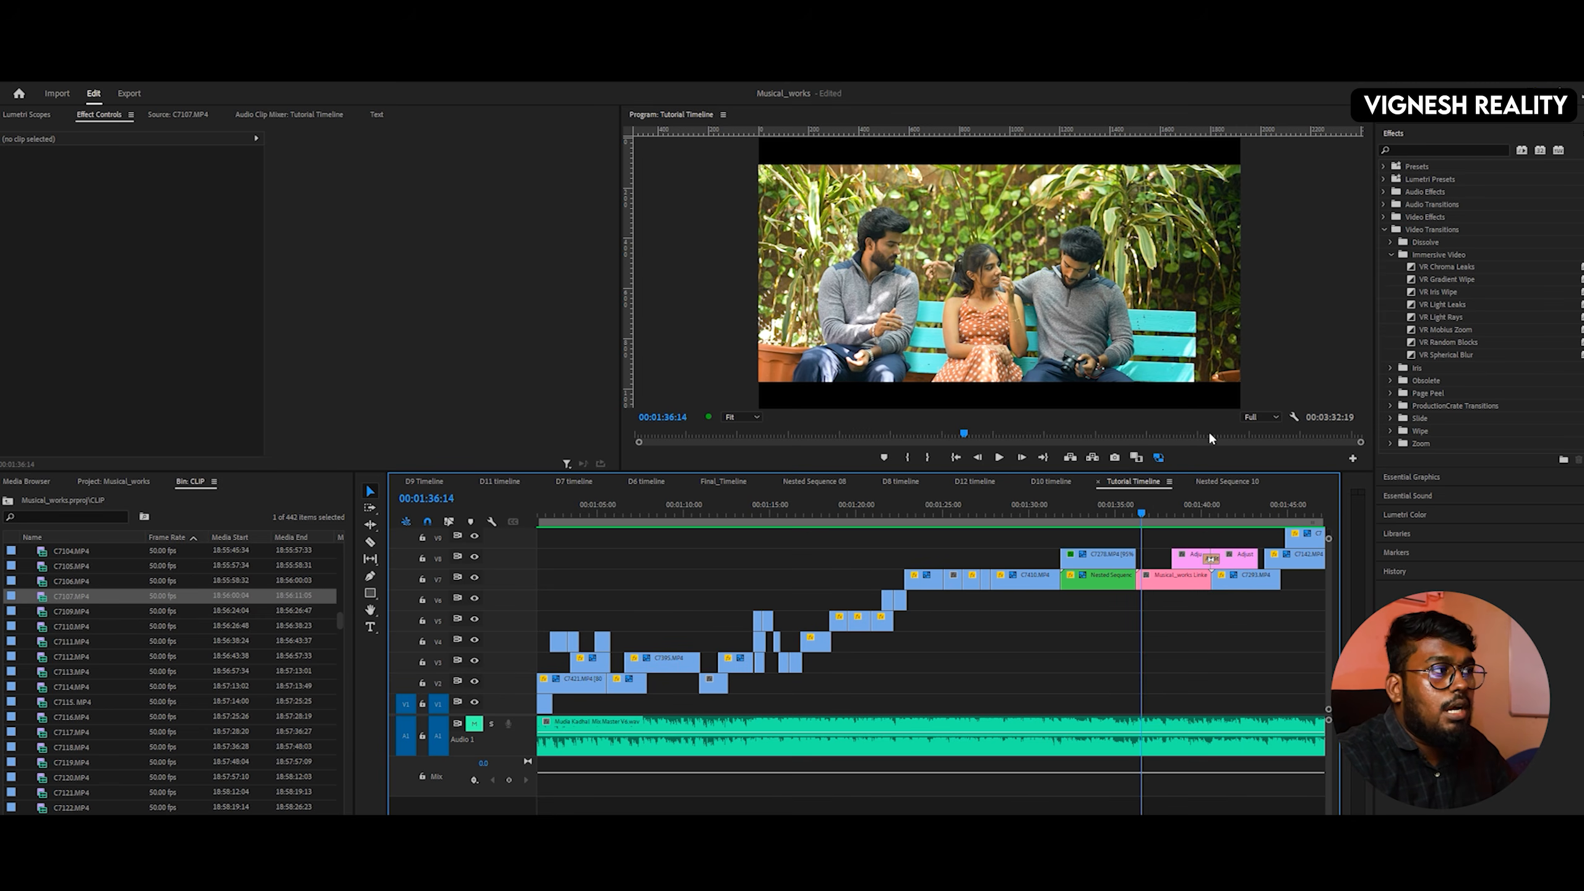
- Reduce the video track heights, hide the Adjustment Layer track V19, and view the beach shot at 00:01:33:16
{"action": "left_click_drag", "start_coordinate": [1331, 540], "coordinate": [1331, 528]}
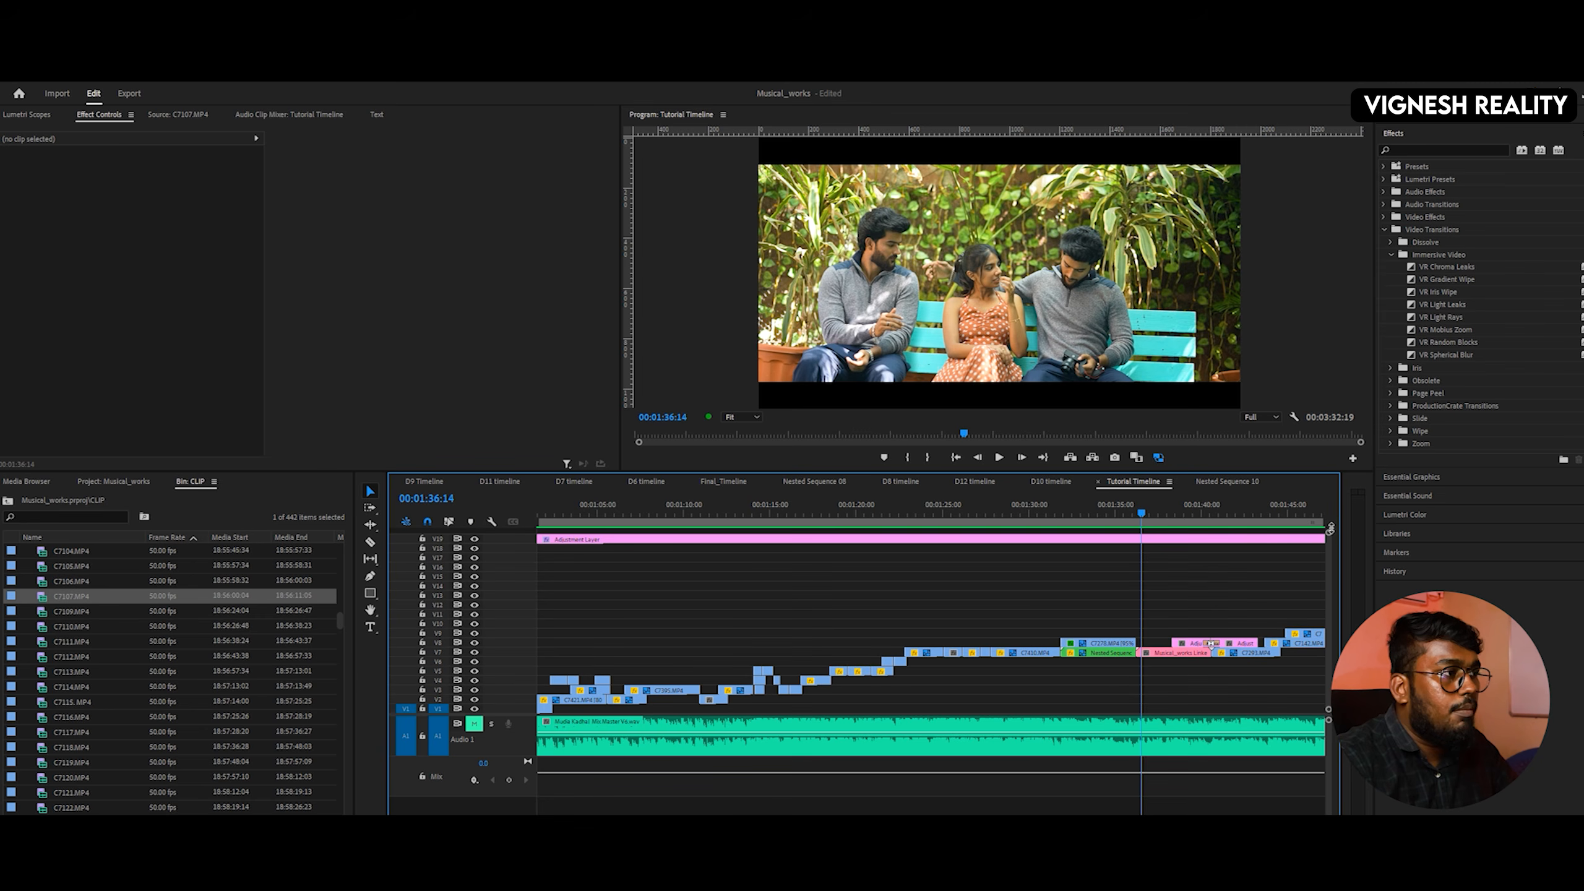
{"action": "left_click", "coordinate": [474, 539]}
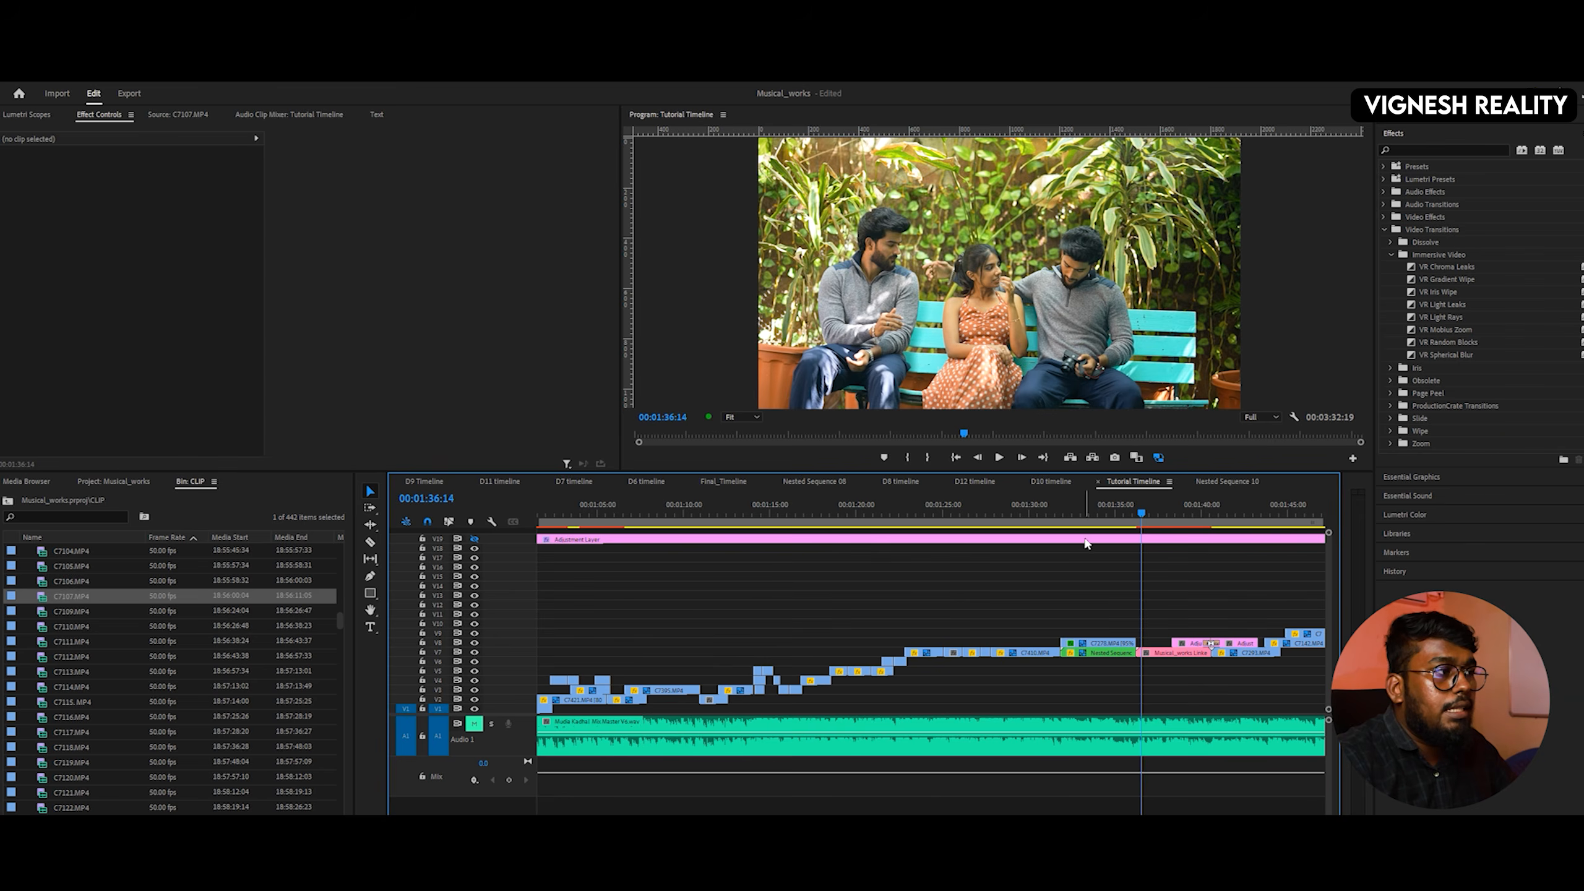
{"action": "left_click", "coordinate": [1090, 506]}
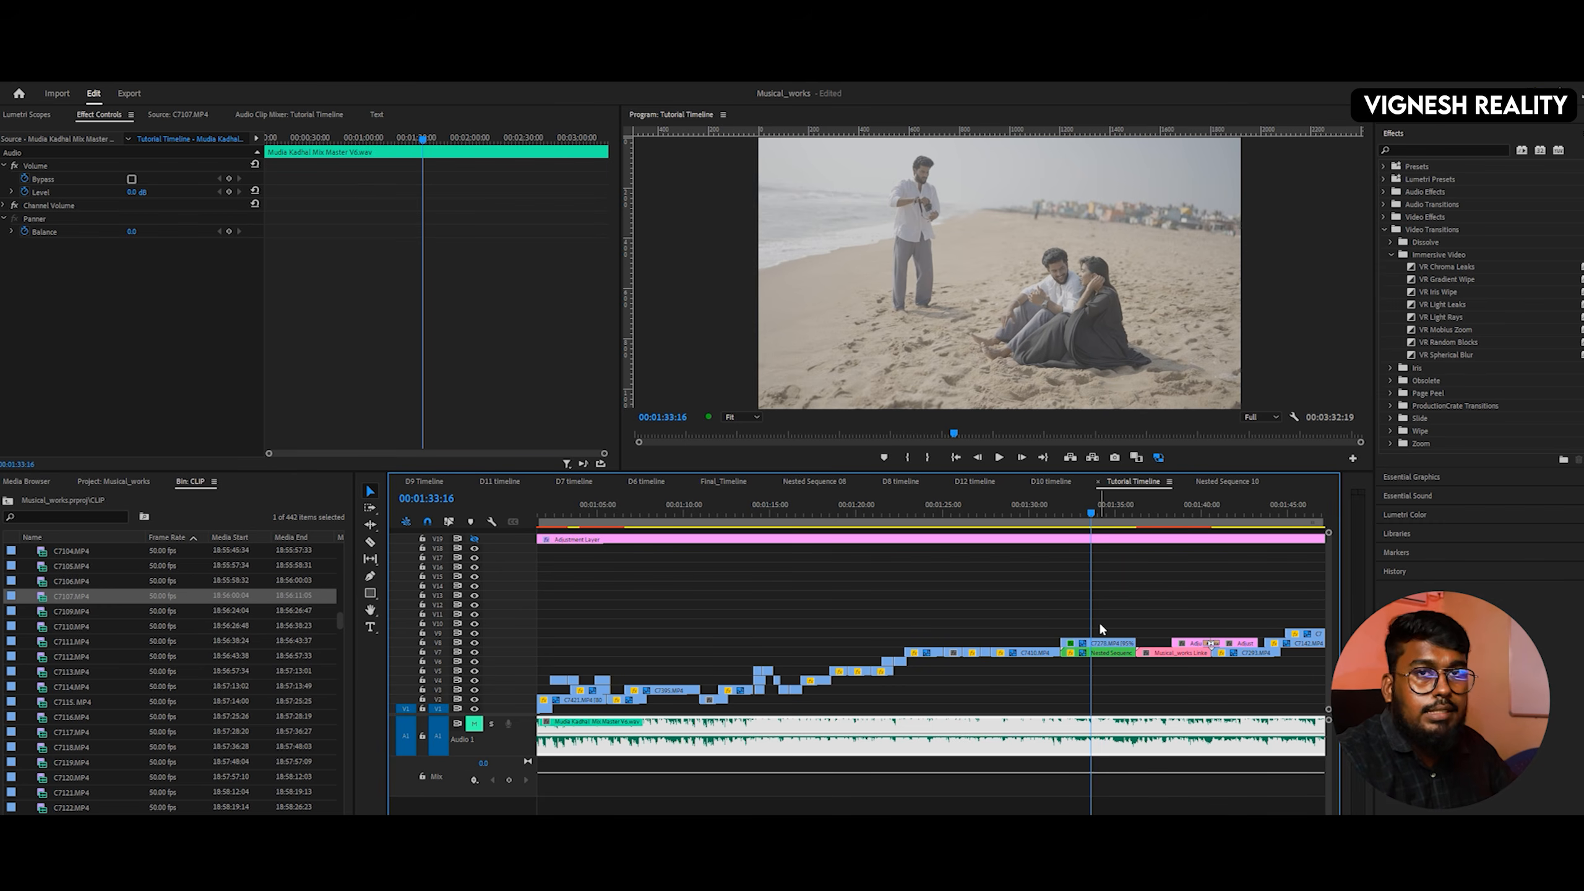
- Review the bench shot up to 00:01:37:17 without the letterbox and turn the V19 Adjustment Layer track back on
{"action": "left_click", "coordinate": [1158, 515]}
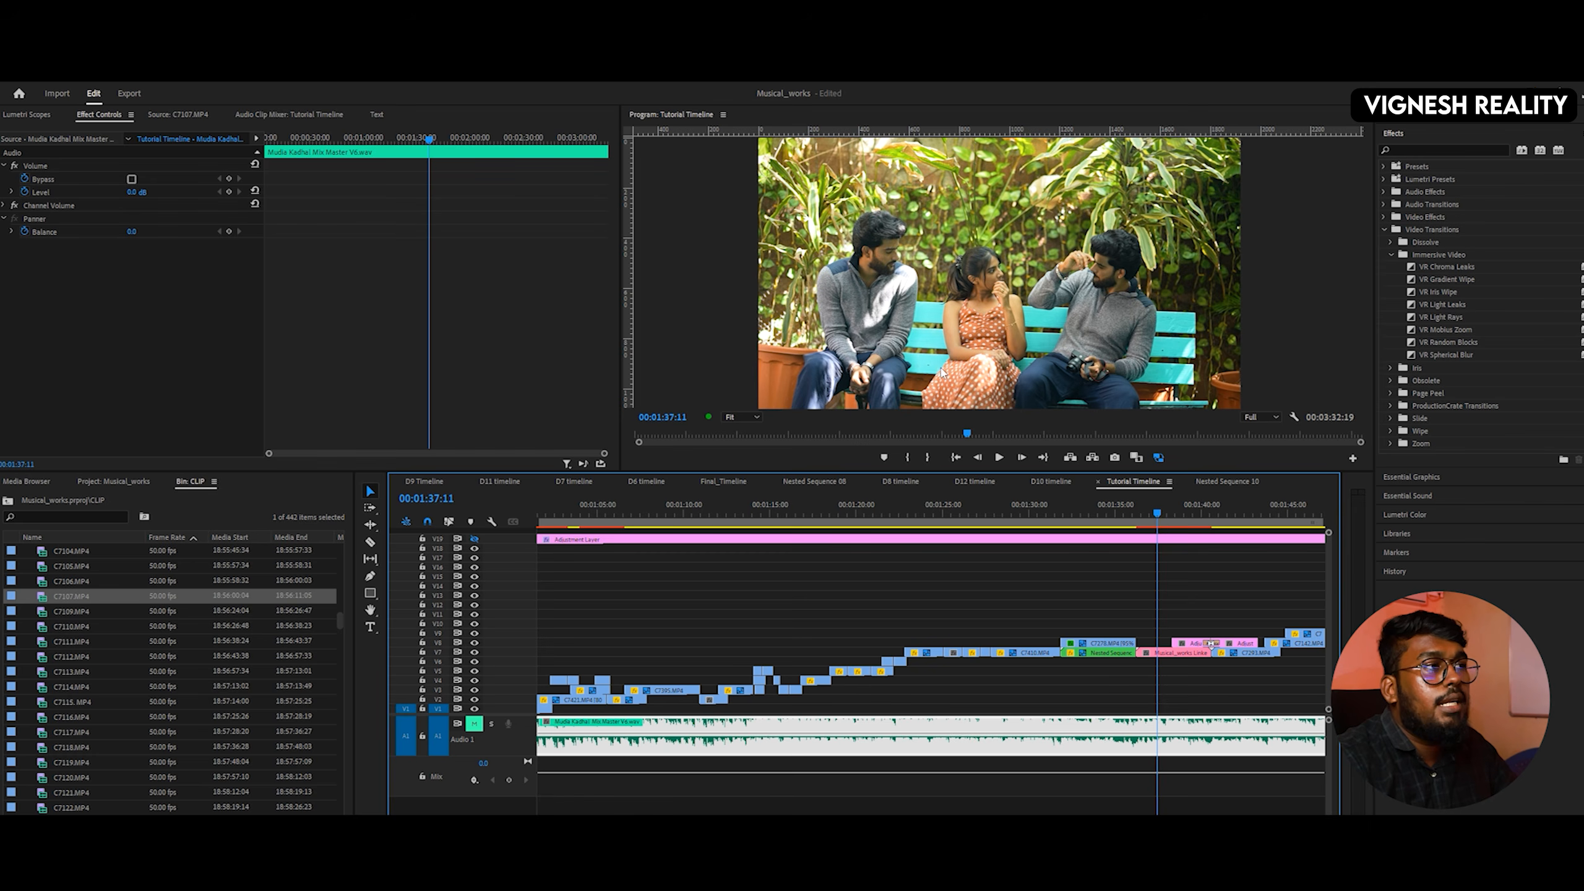
{"action": "left_click", "coordinate": [1163, 518]}
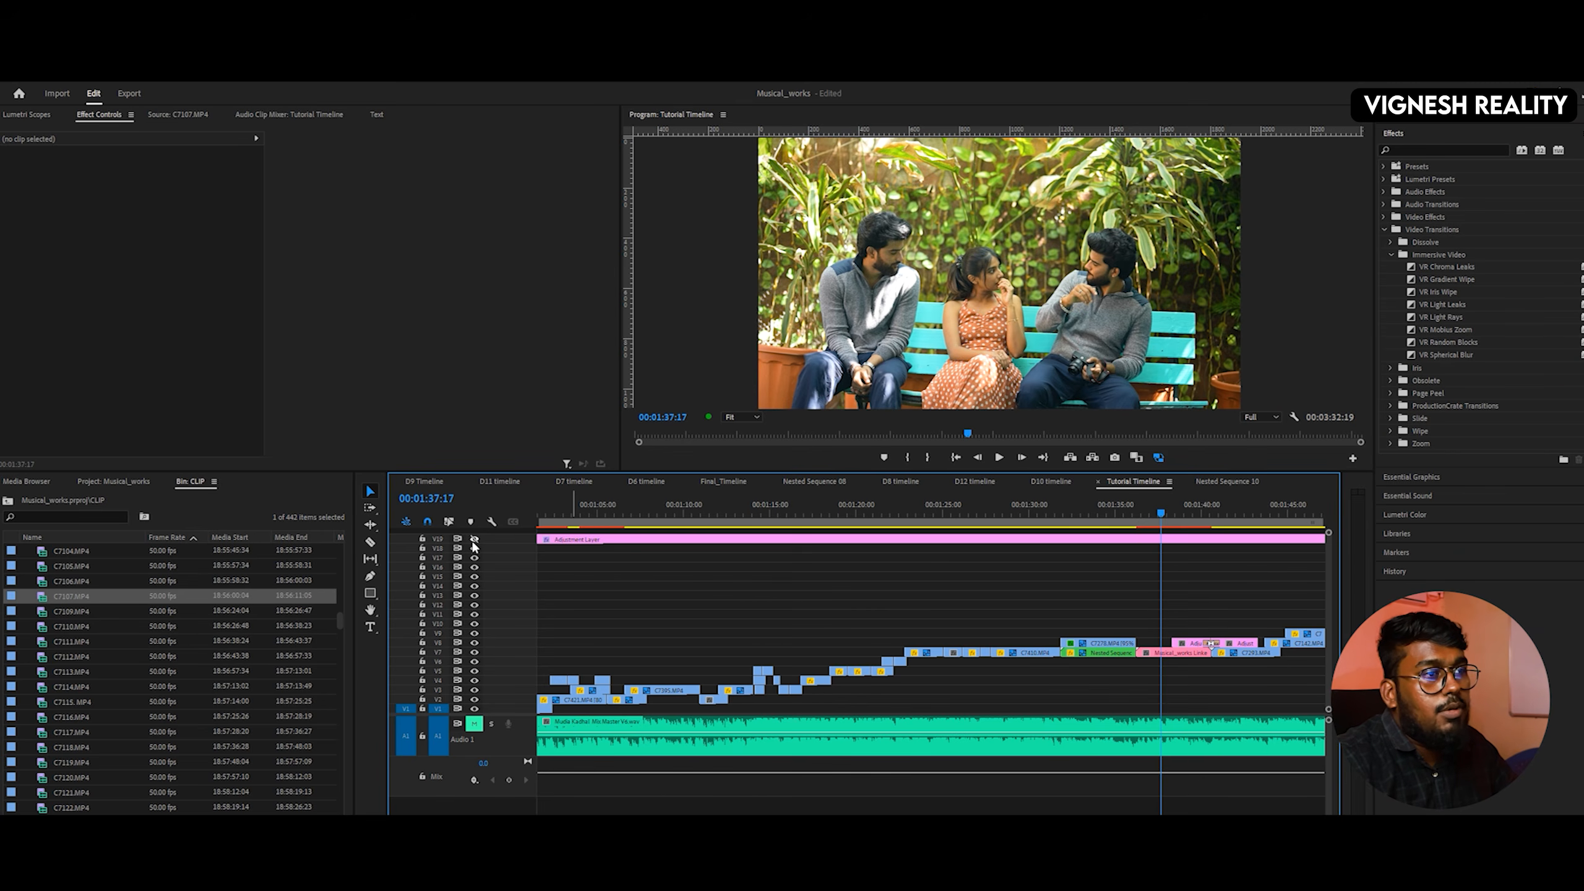
{"action": "left_click", "coordinate": [474, 539]}
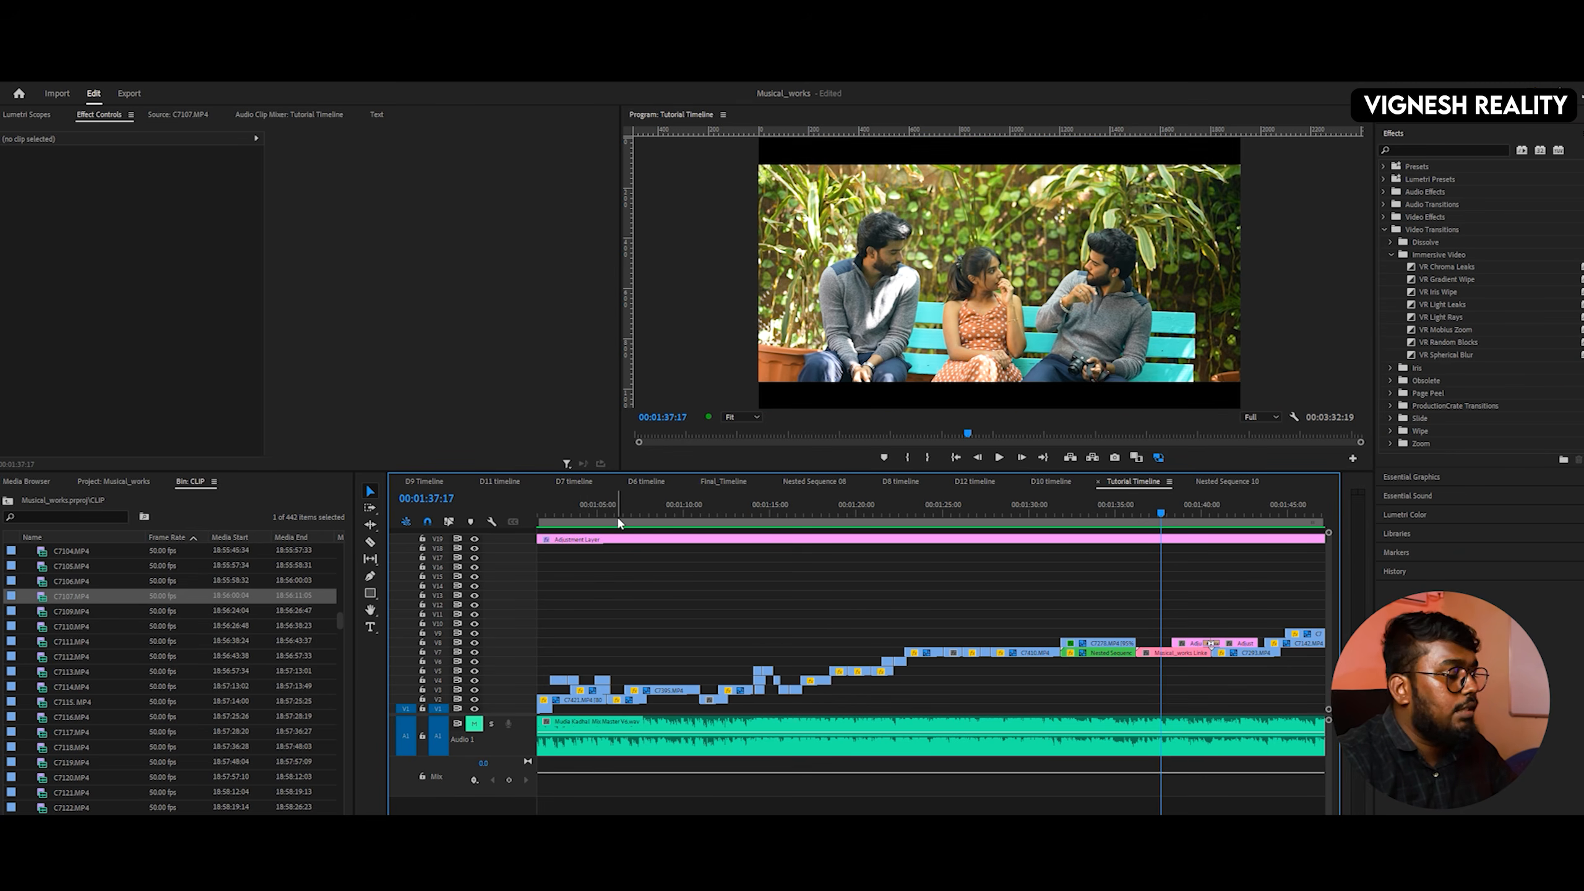
- Inspect the bench shot in full screen and move the playhead back to 00:01:37:12
{"action": "key", "text": "ctrl+grave"}
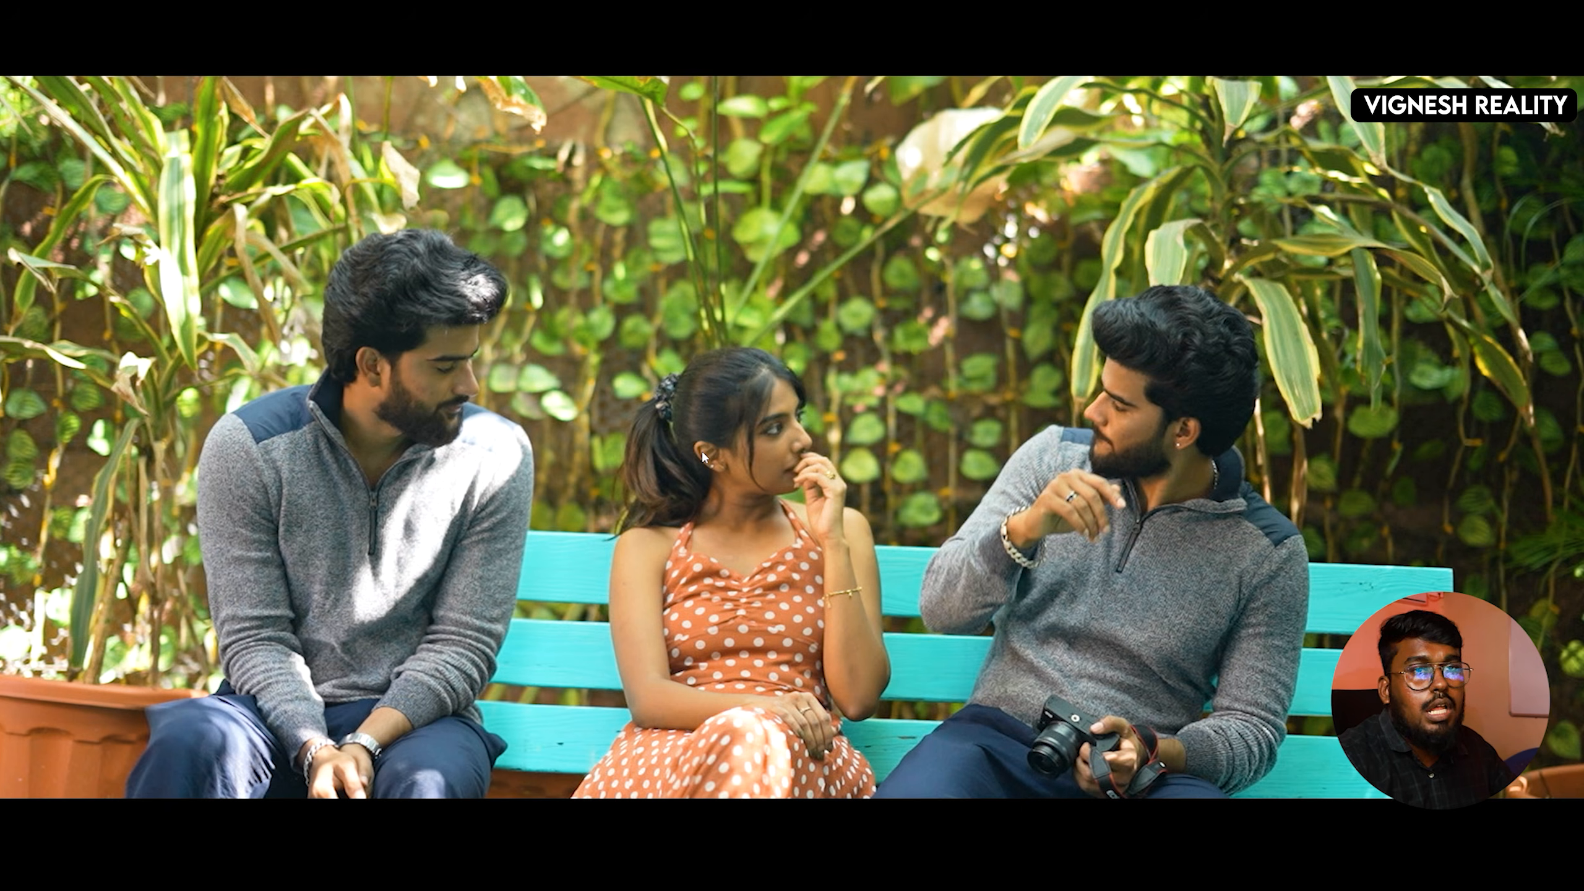
{"action": "key", "text": "ctrl+grave"}
{"action": "left_click", "coordinate": [1158, 518]}
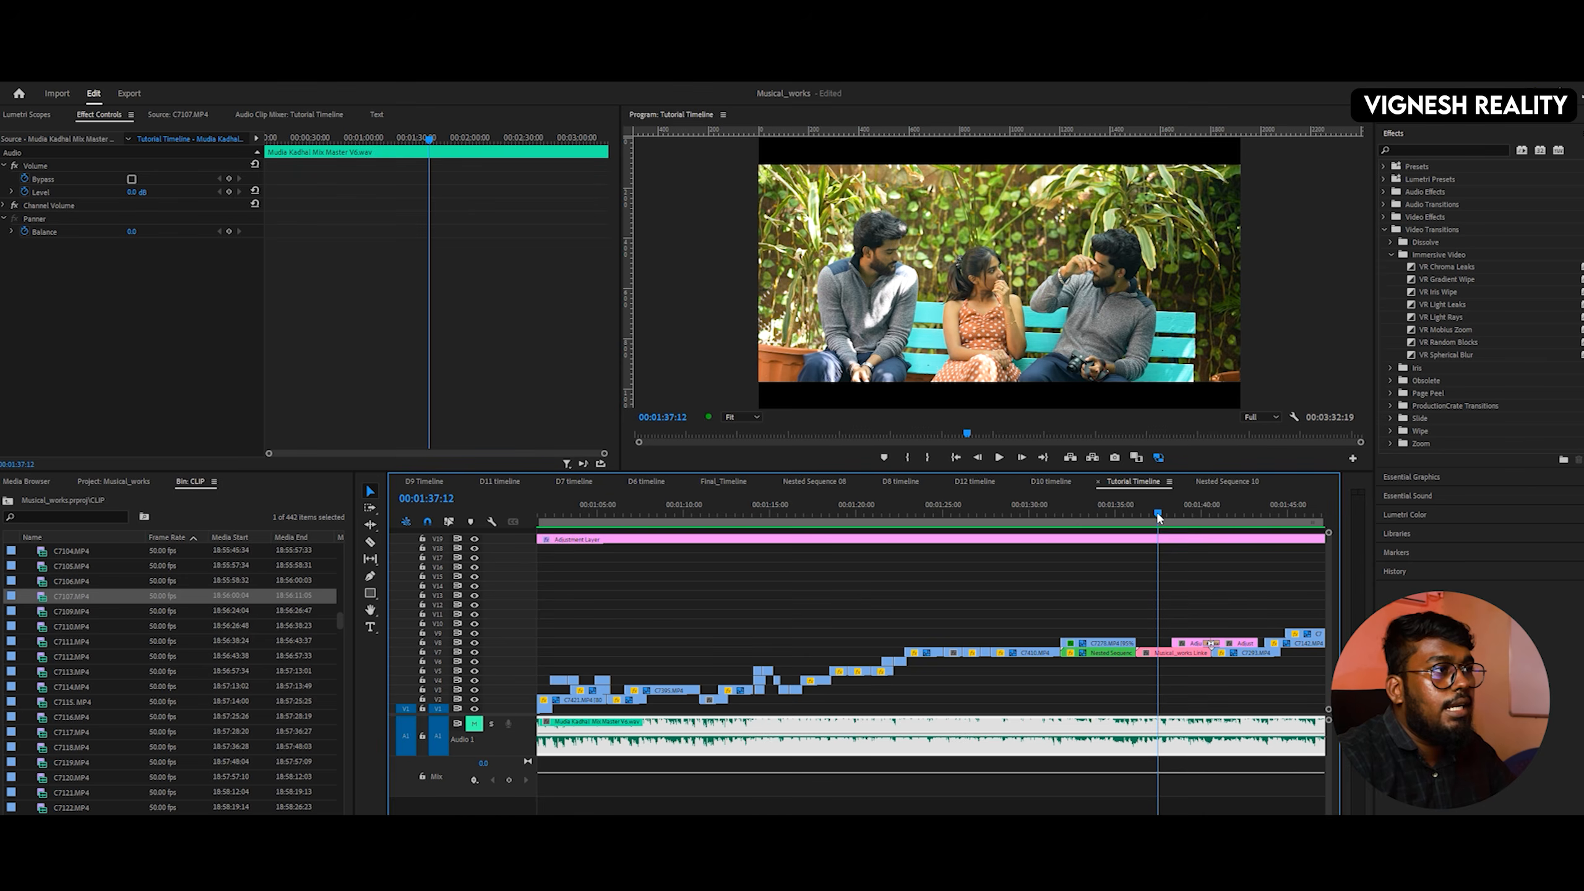
- Play the bench shot and inspect its frame at 00:01:37:12 in full screen
{"action": "key", "text": "space"}
{"action": "key", "text": "ctrl+grave"}
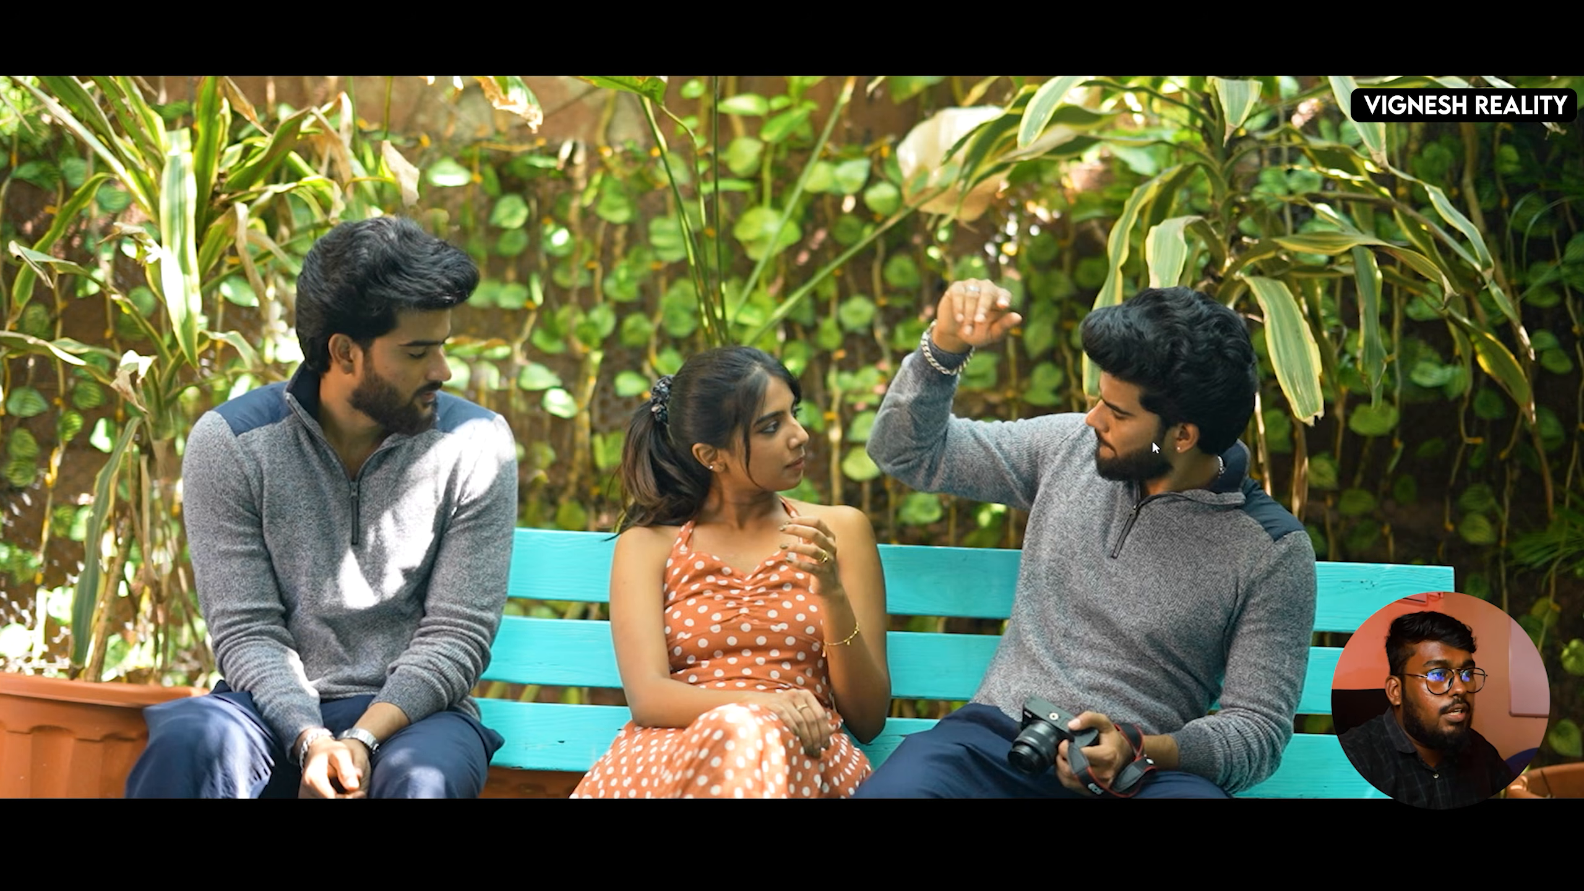
{"action": "key", "text": "ctrl+grave"}
{"action": "left_click", "coordinate": [1159, 513]}
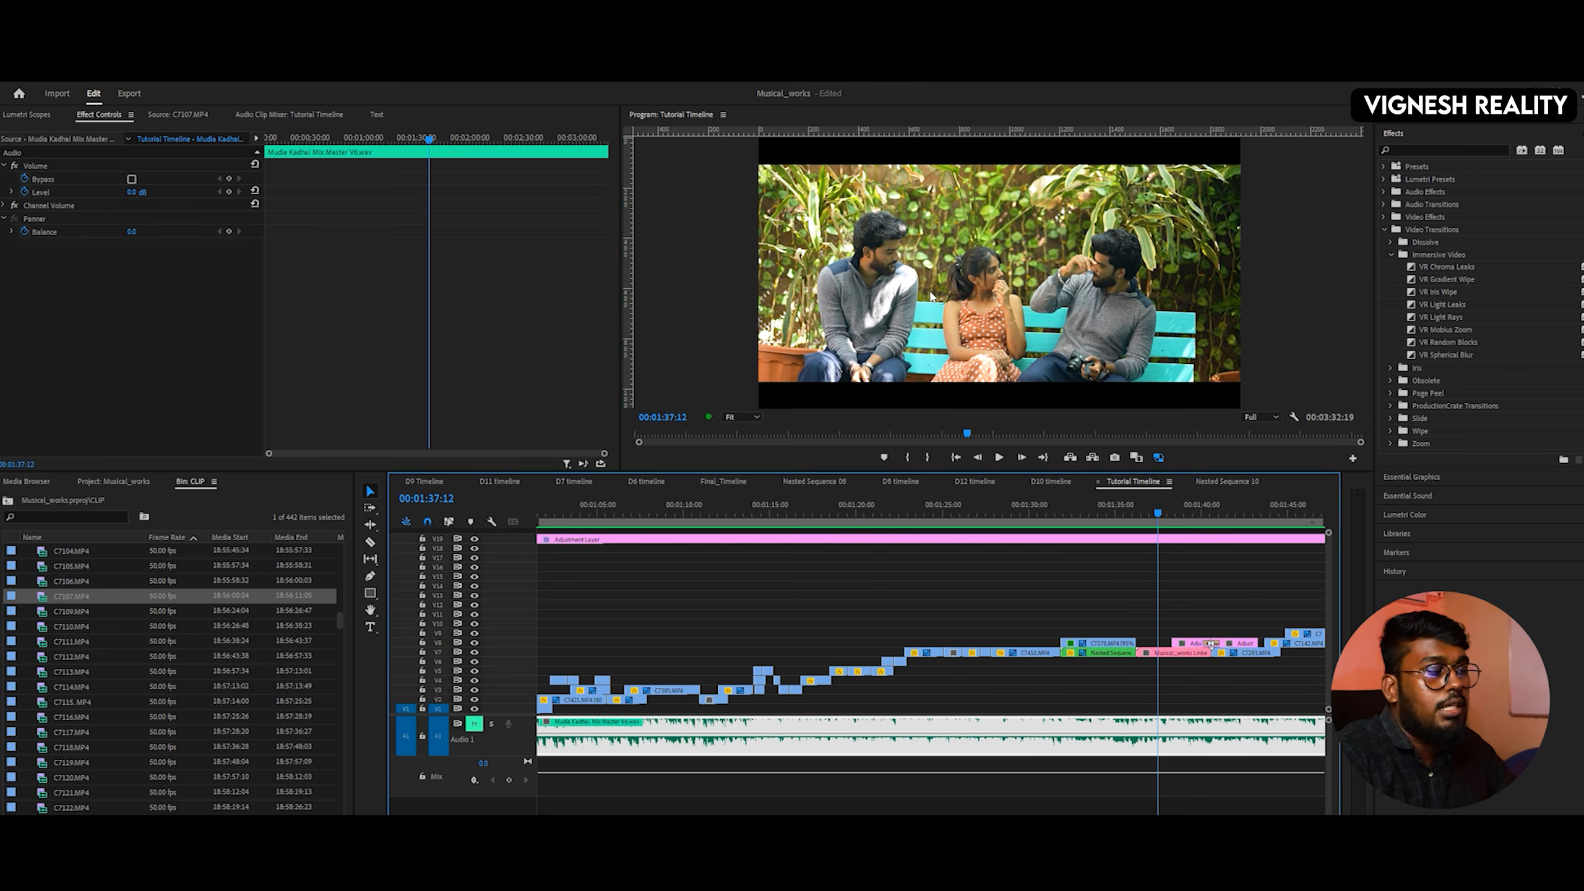
{"action": "key", "text": "ctrl+grave"}
{"action": "key", "text": "ctrl+grave"}
- Scrub through the bench shot from about 00:01:37:03 to 00:01:39:08
{"action": "left_click", "coordinate": [1144, 477]}
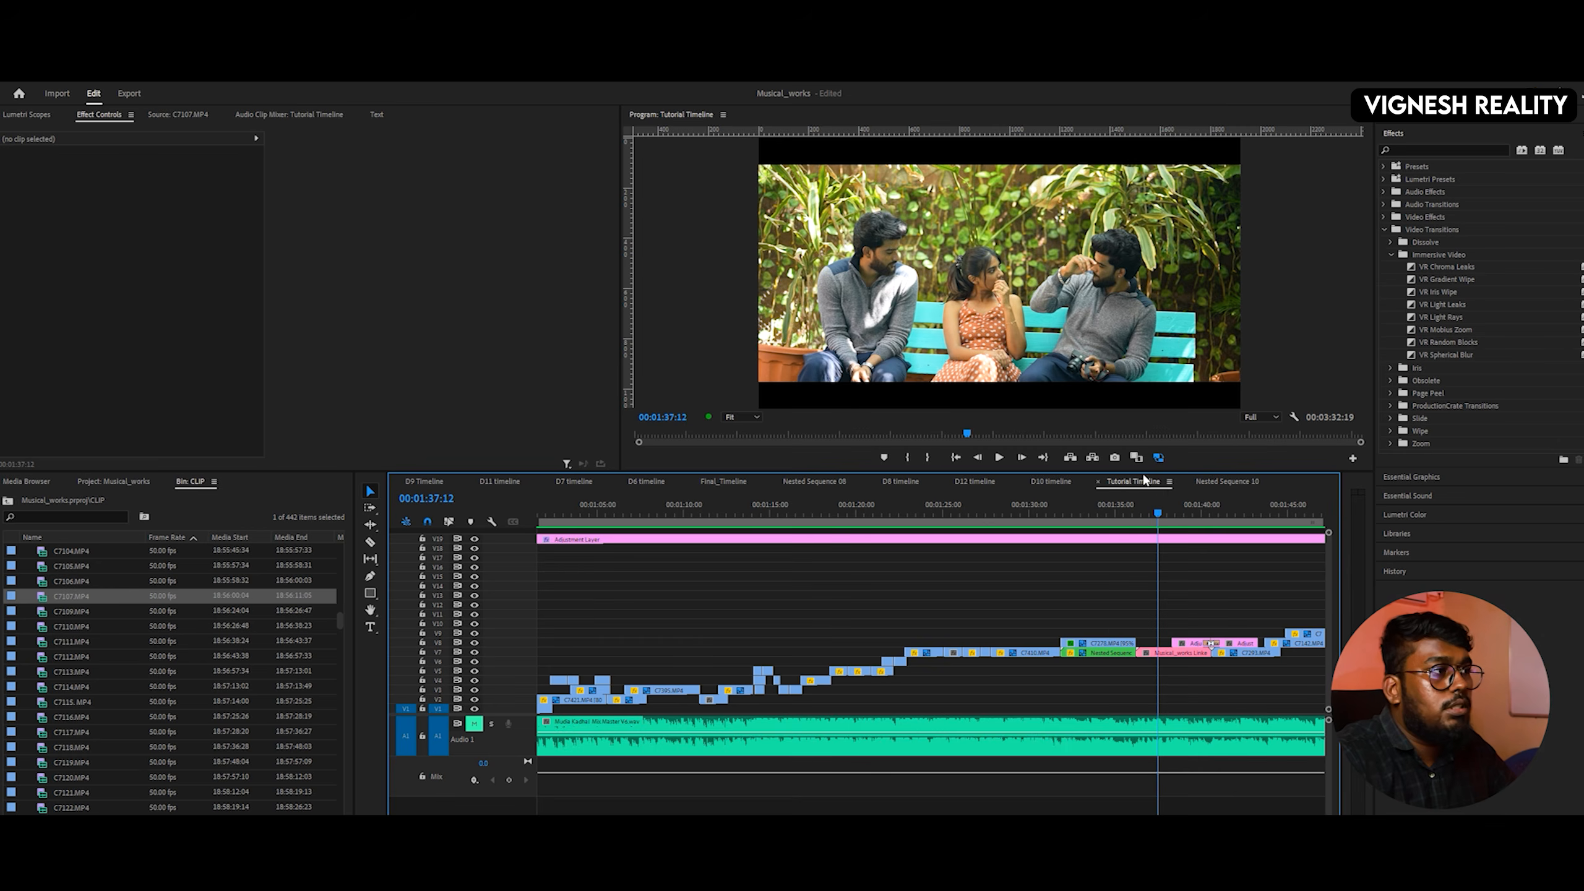
{"action": "left_click", "coordinate": [1153, 513]}
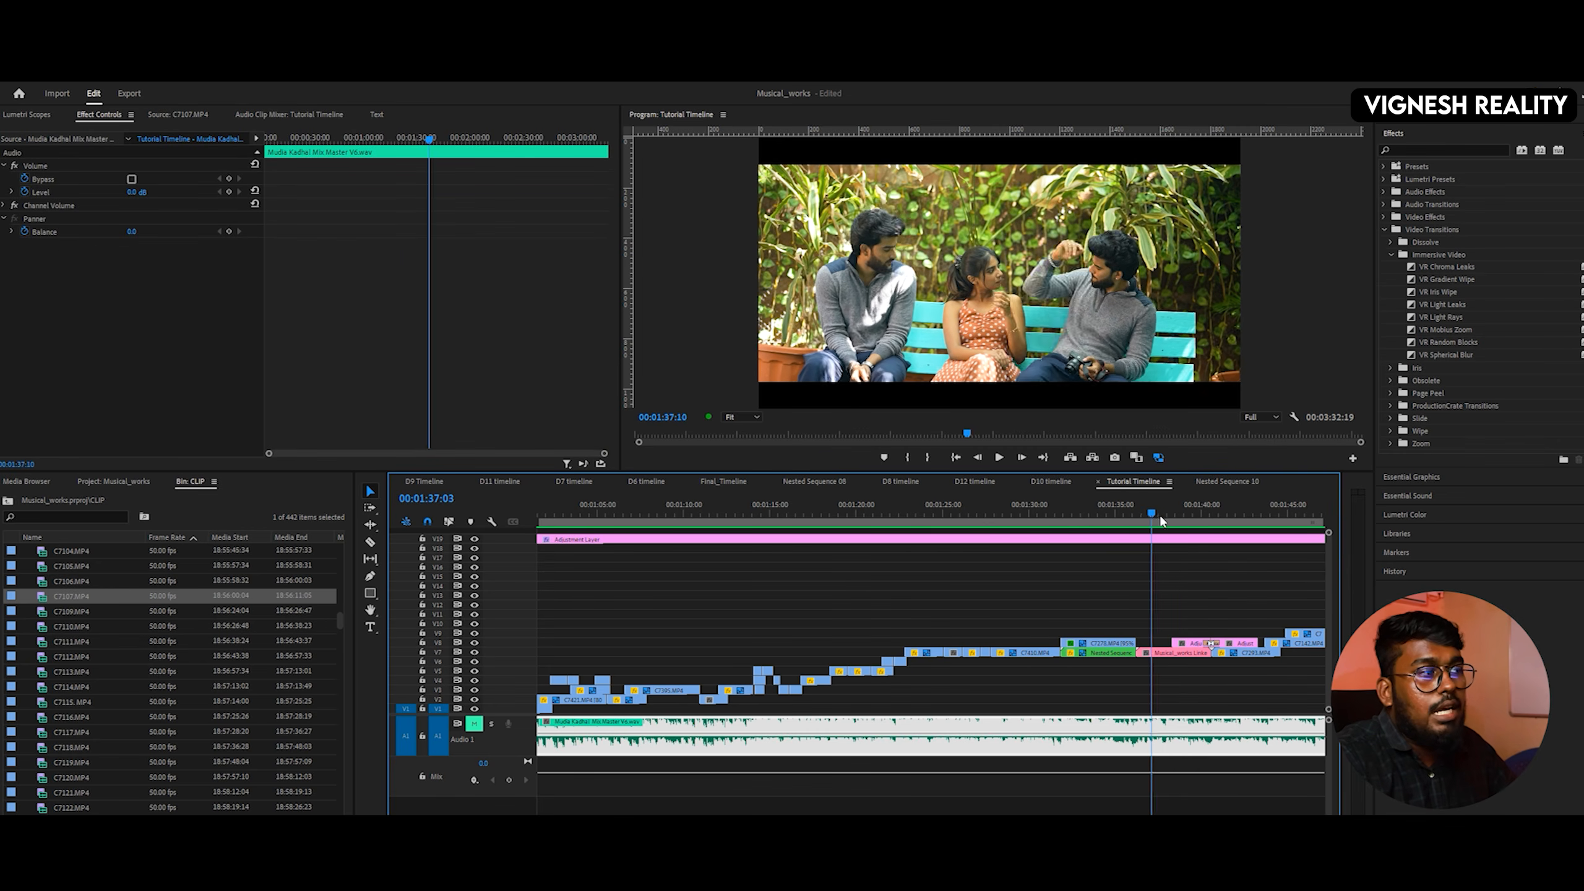
{"action": "left_click_drag", "start_coordinate": [1161, 521], "coordinate": [1190, 519]}
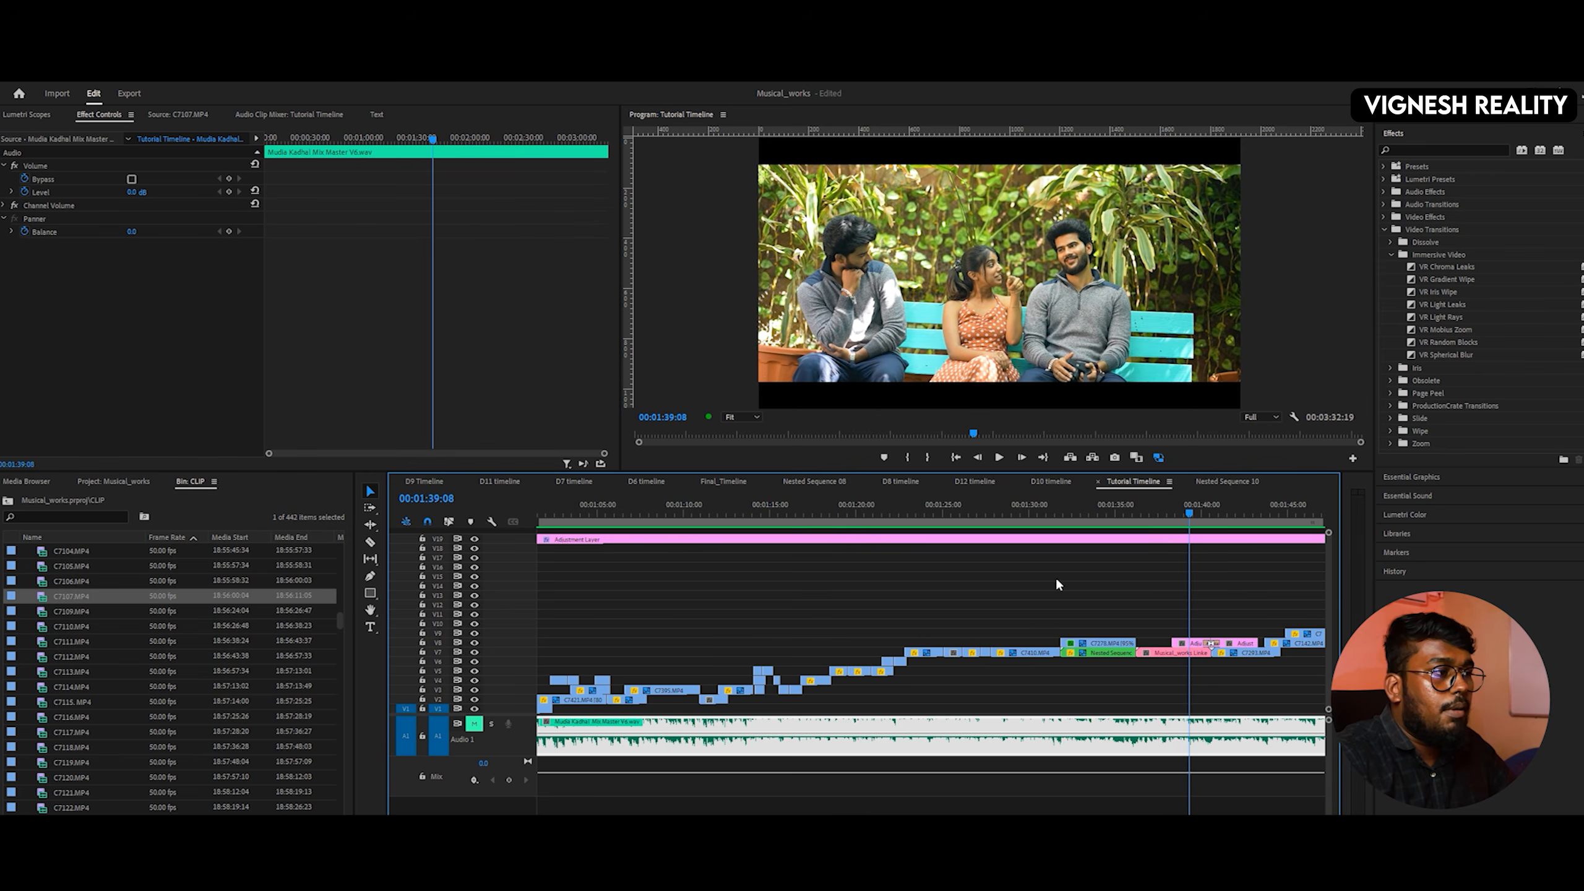
- Unmute Audio 1 and play the bench shot through the transition into the beach shot, stopping at 00:01:43:12
{"action": "left_click", "coordinate": [1037, 513]}
{"action": "left_click", "coordinate": [474, 725]}
{"action": "key", "text": "space"}
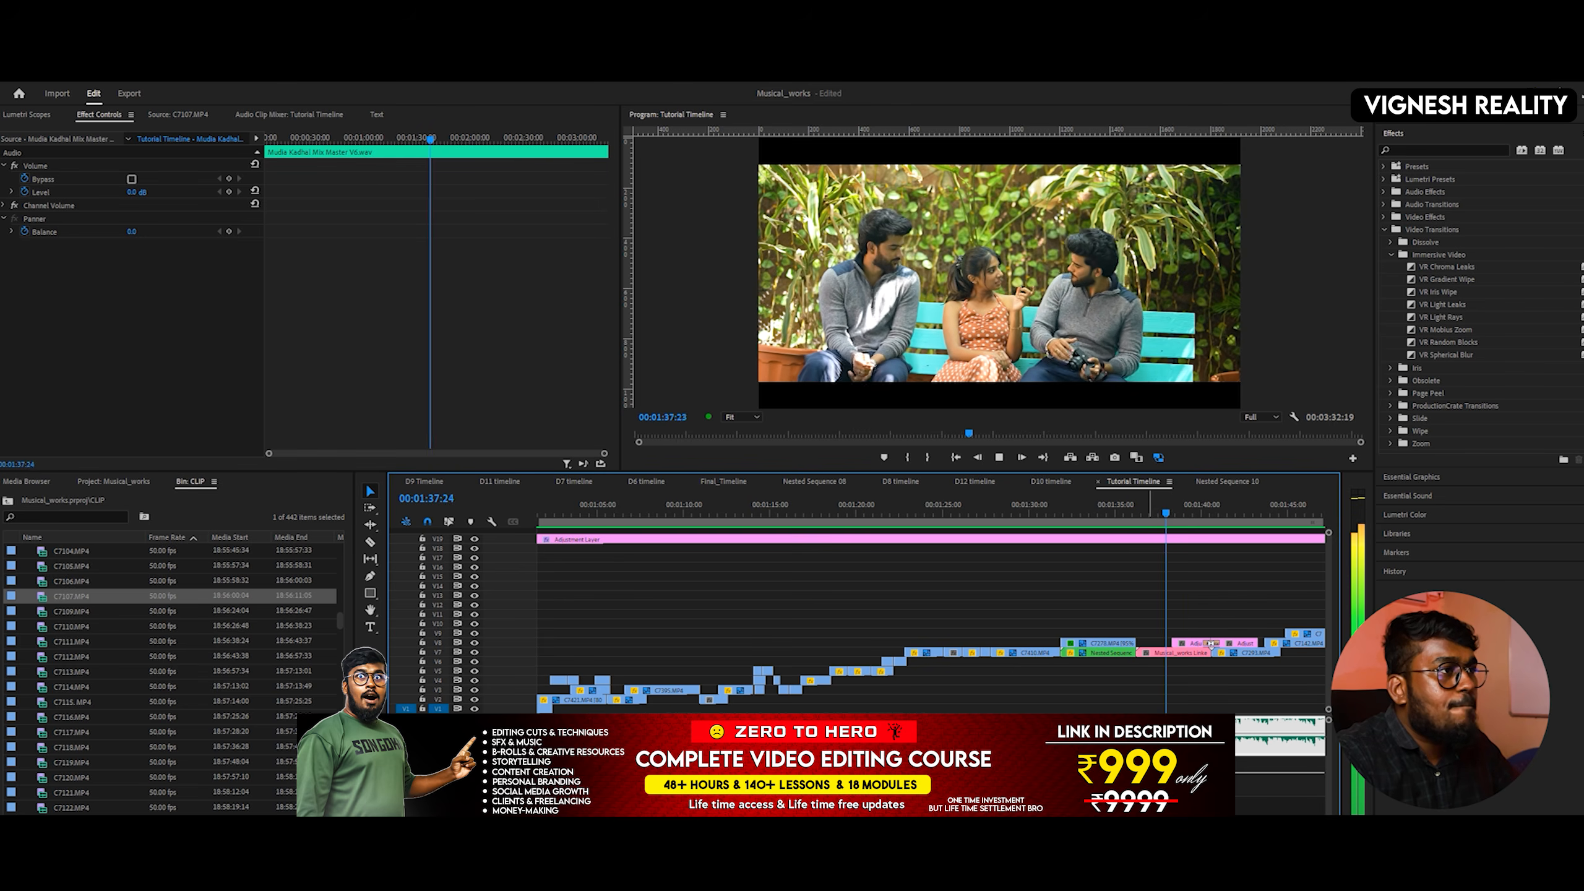
{"action": "key", "text": "space"}
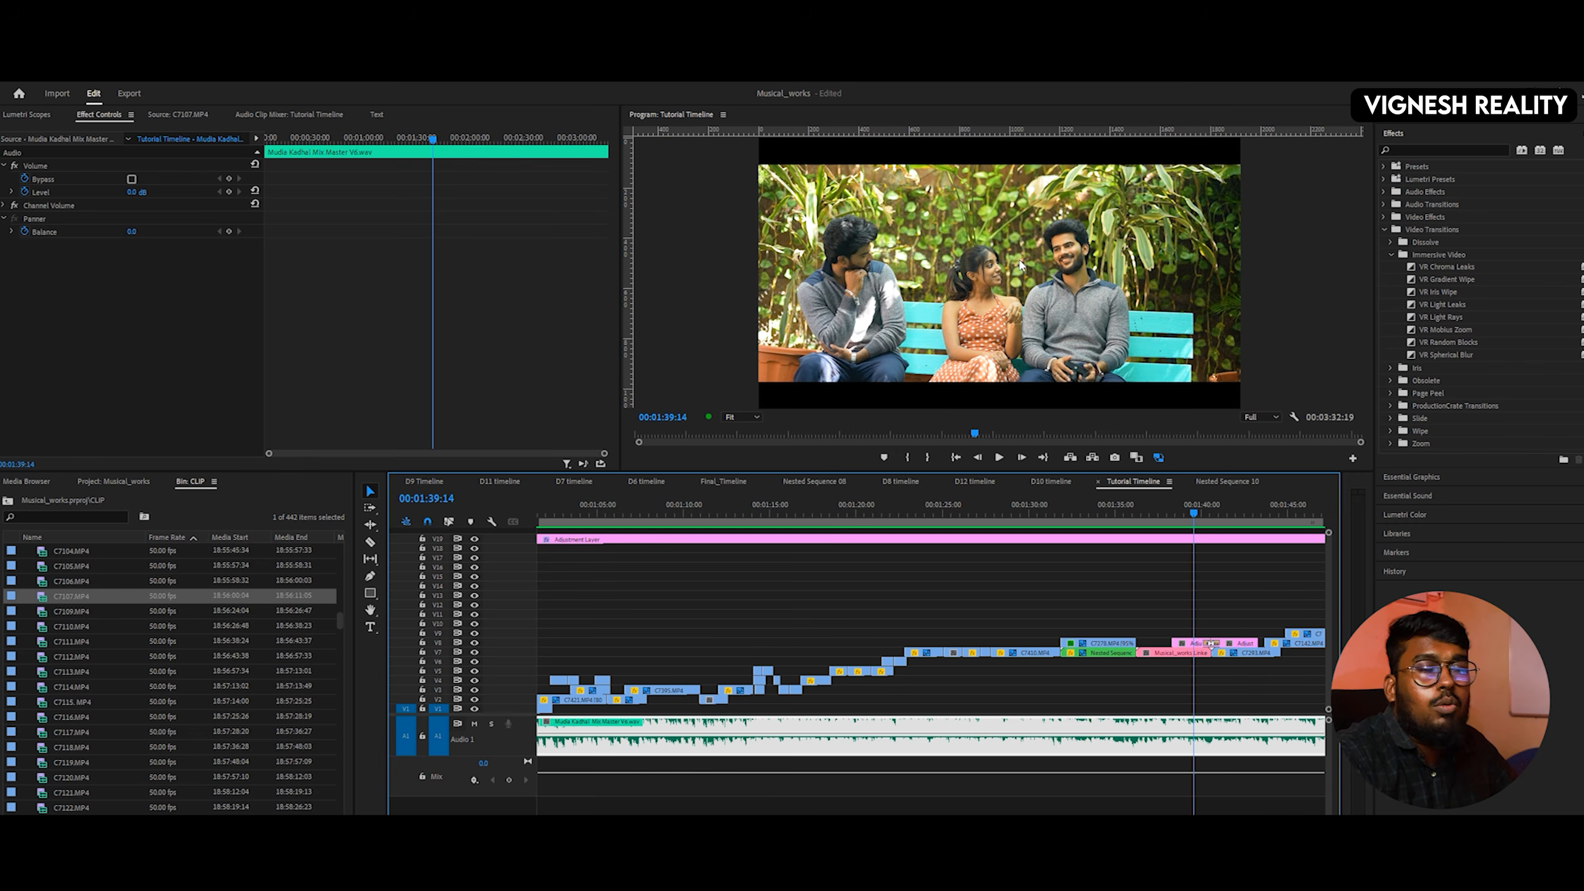
{"action": "key", "text": "space"}
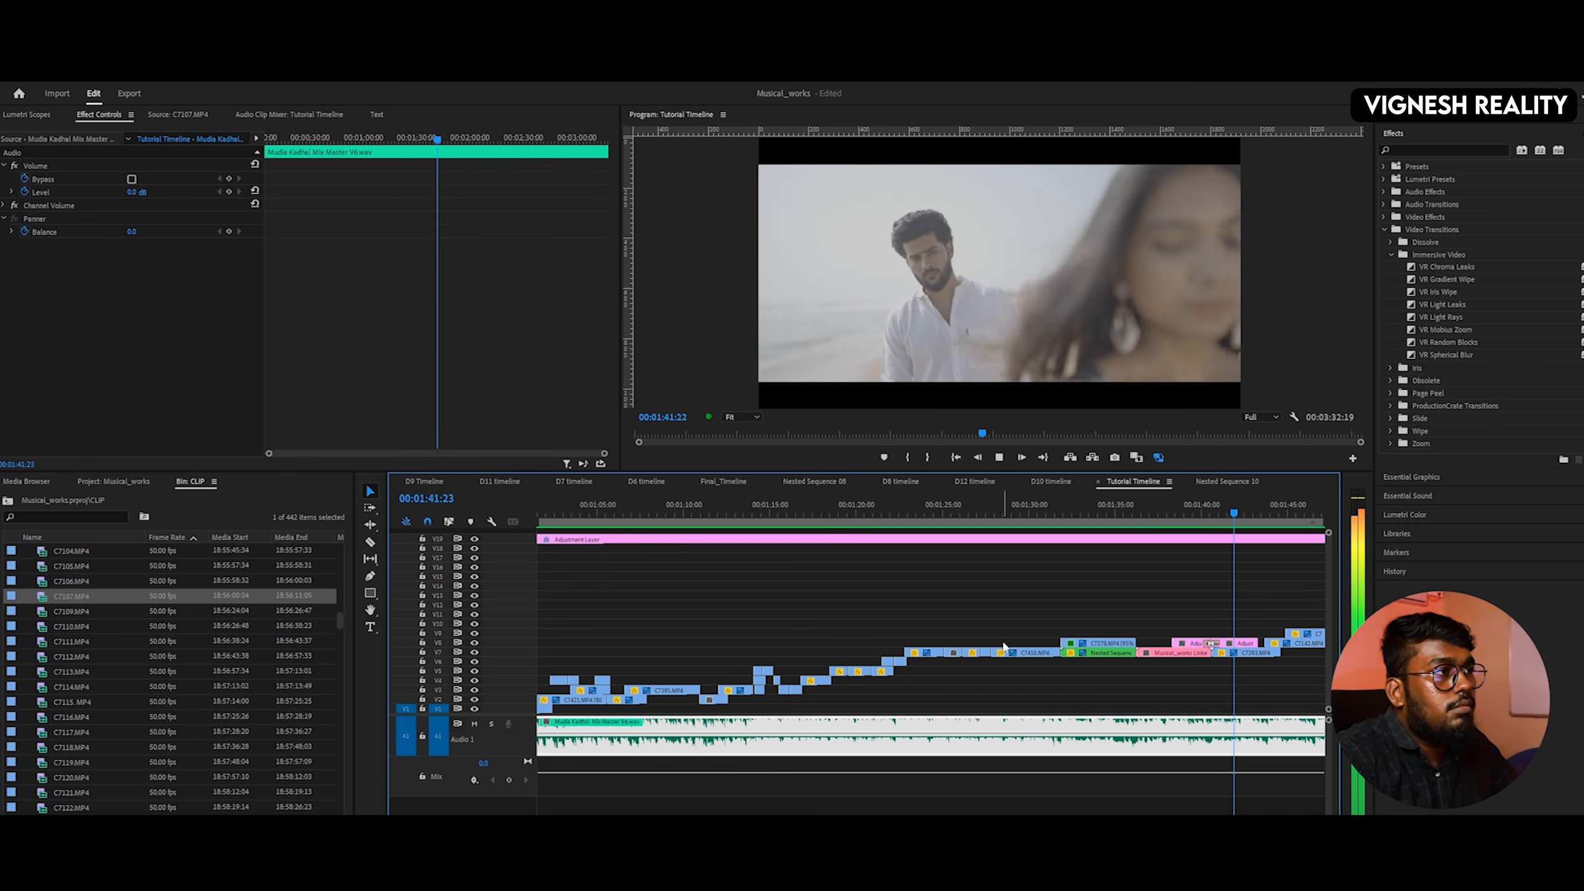
{"action": "key", "text": "space"}
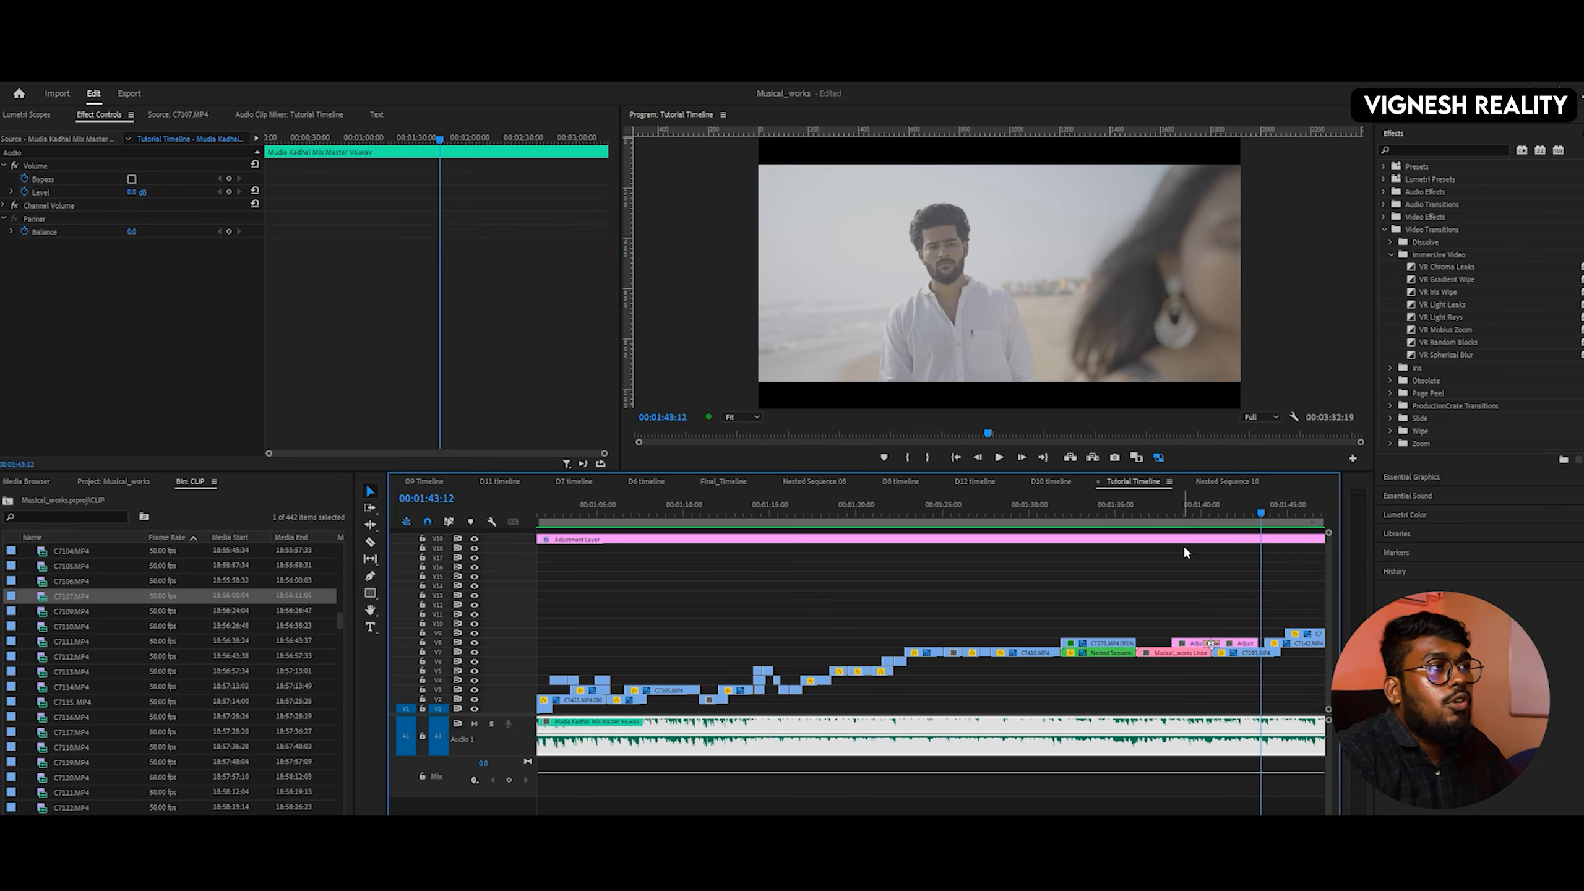
- Review the Additive Dissolve between the two adjustment layers on V8, scrubbing and playing around 00:01:40:11
{"action": "left_click", "coordinate": [1201, 508]}
{"action": "key", "text": "space"}
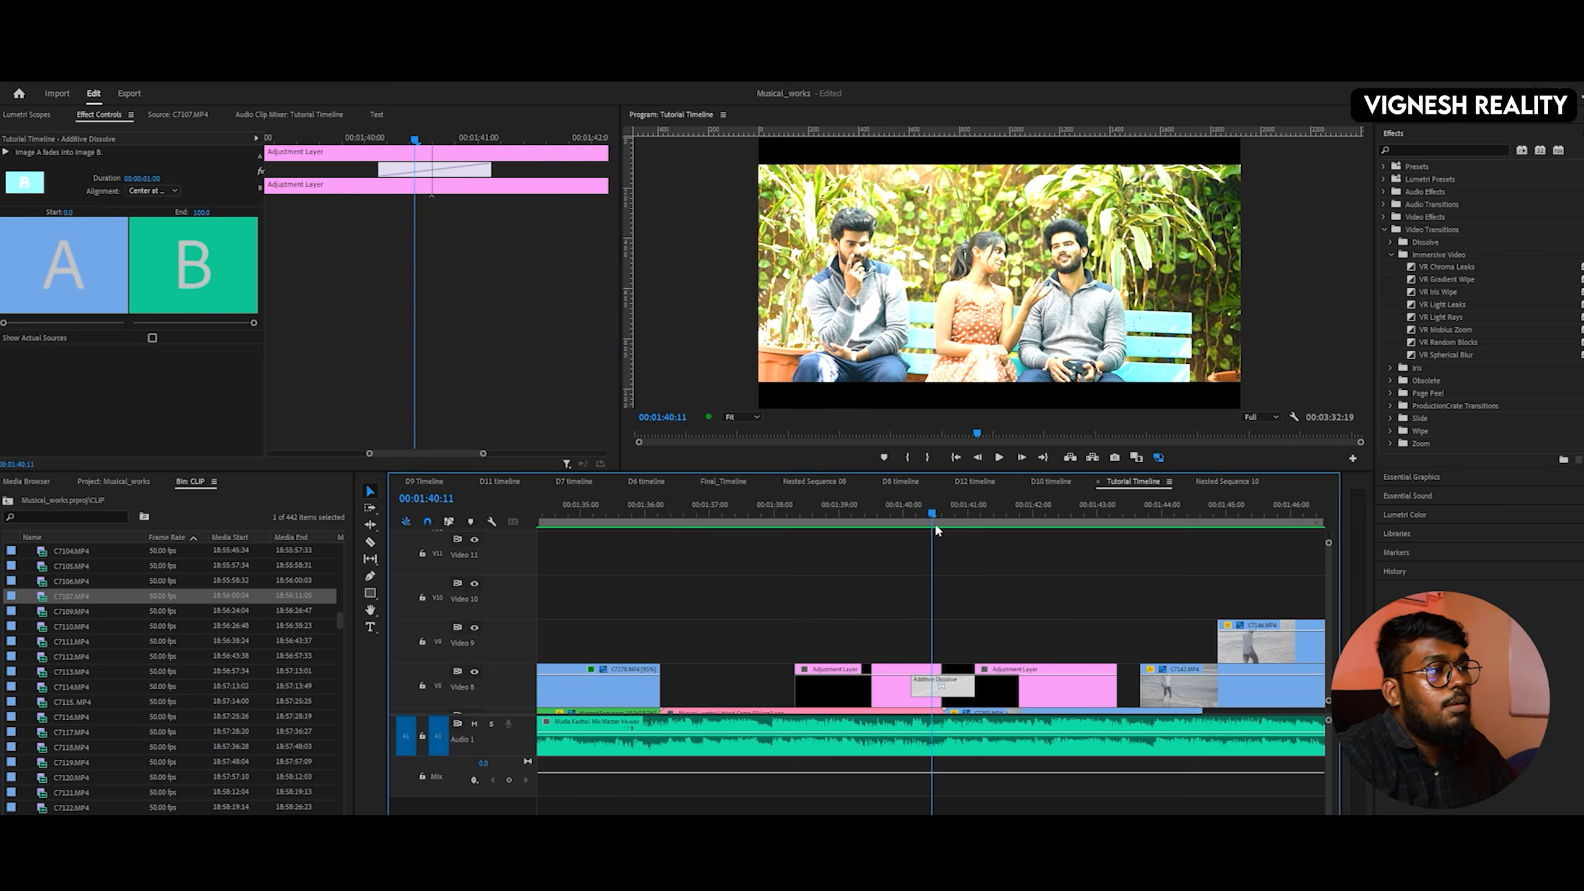
{"action": "left_click_drag", "start_coordinate": [936, 526], "coordinate": [914, 528]}
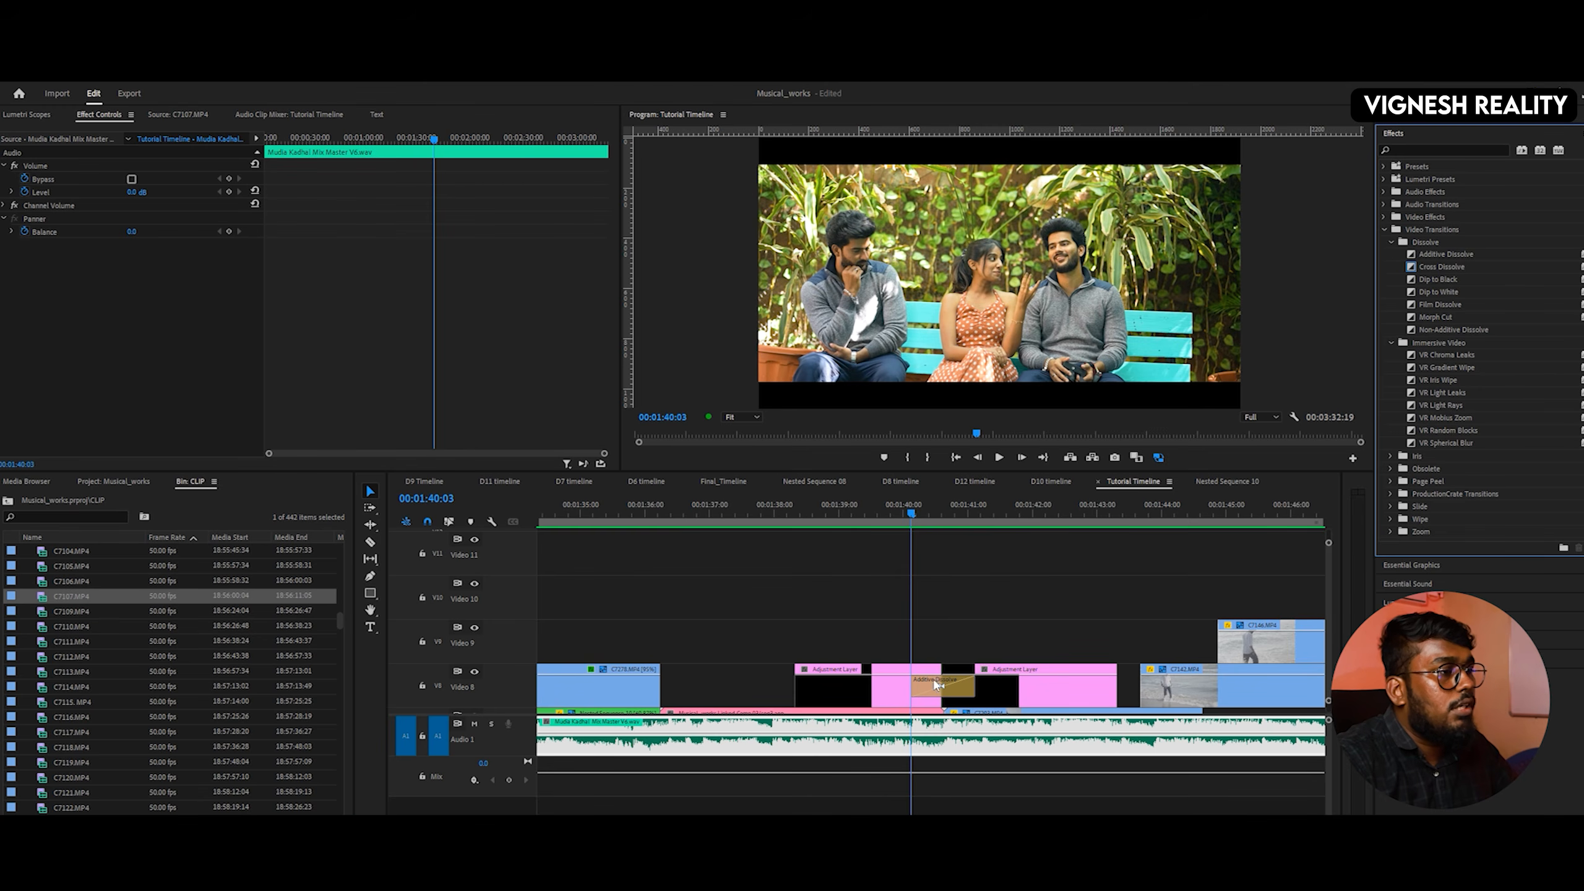
{"action": "mouse_move", "coordinate": [910, 526]}
{"action": "left_mouse_down"}
{"action": "mouse_move", "coordinate": [997, 523]}
{"action": "mouse_move", "coordinate": [883, 531]}
{"action": "left_mouse_up"}
{"action": "key", "text": "space"}
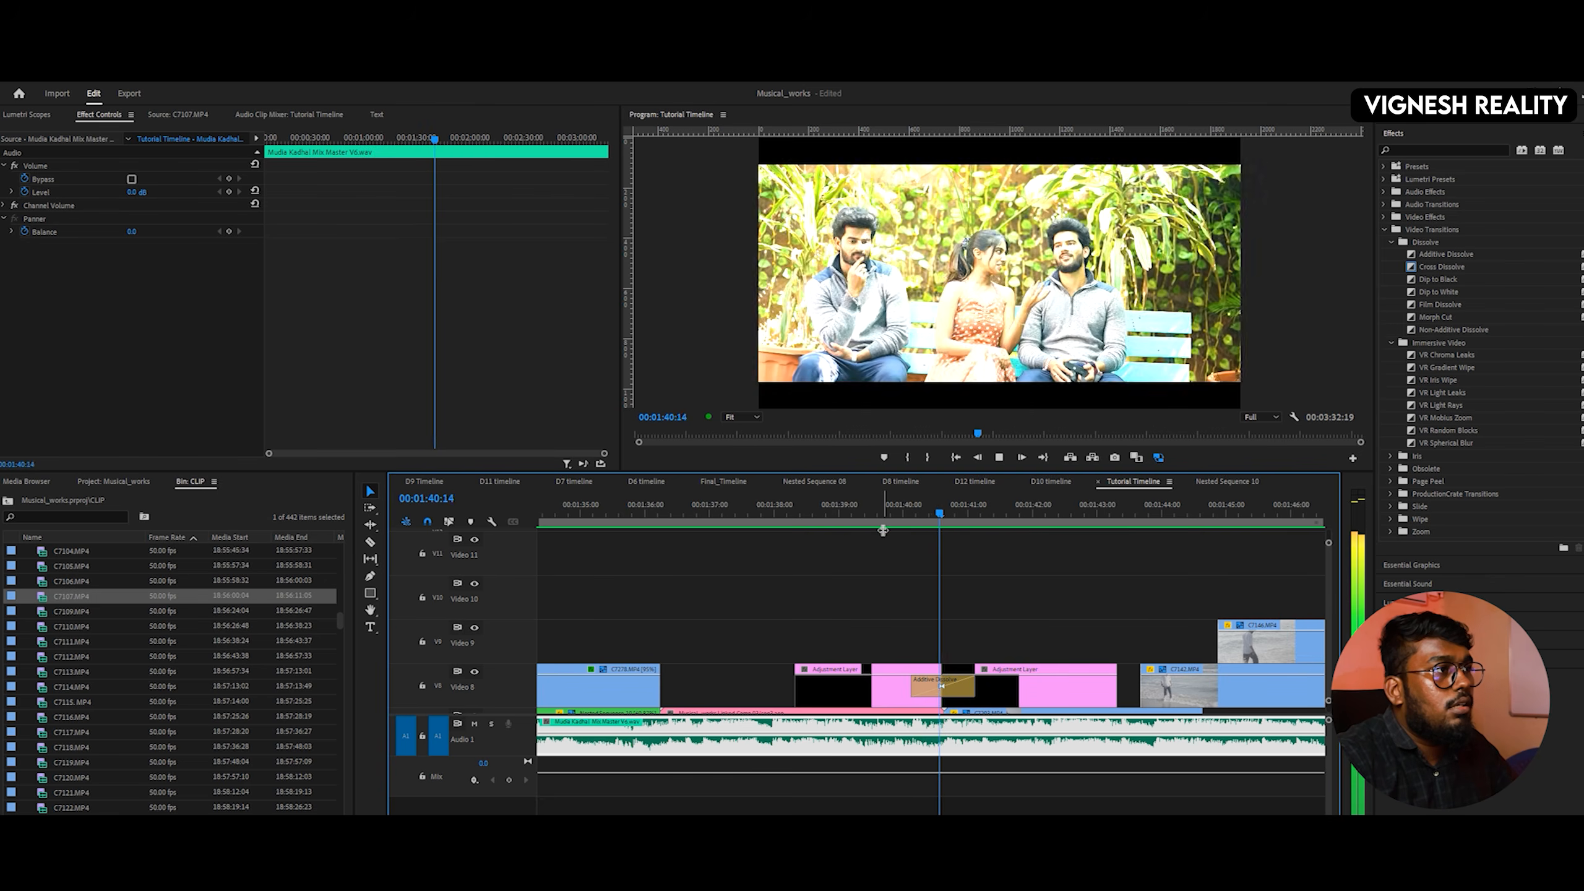
{"action": "key", "text": "space"}
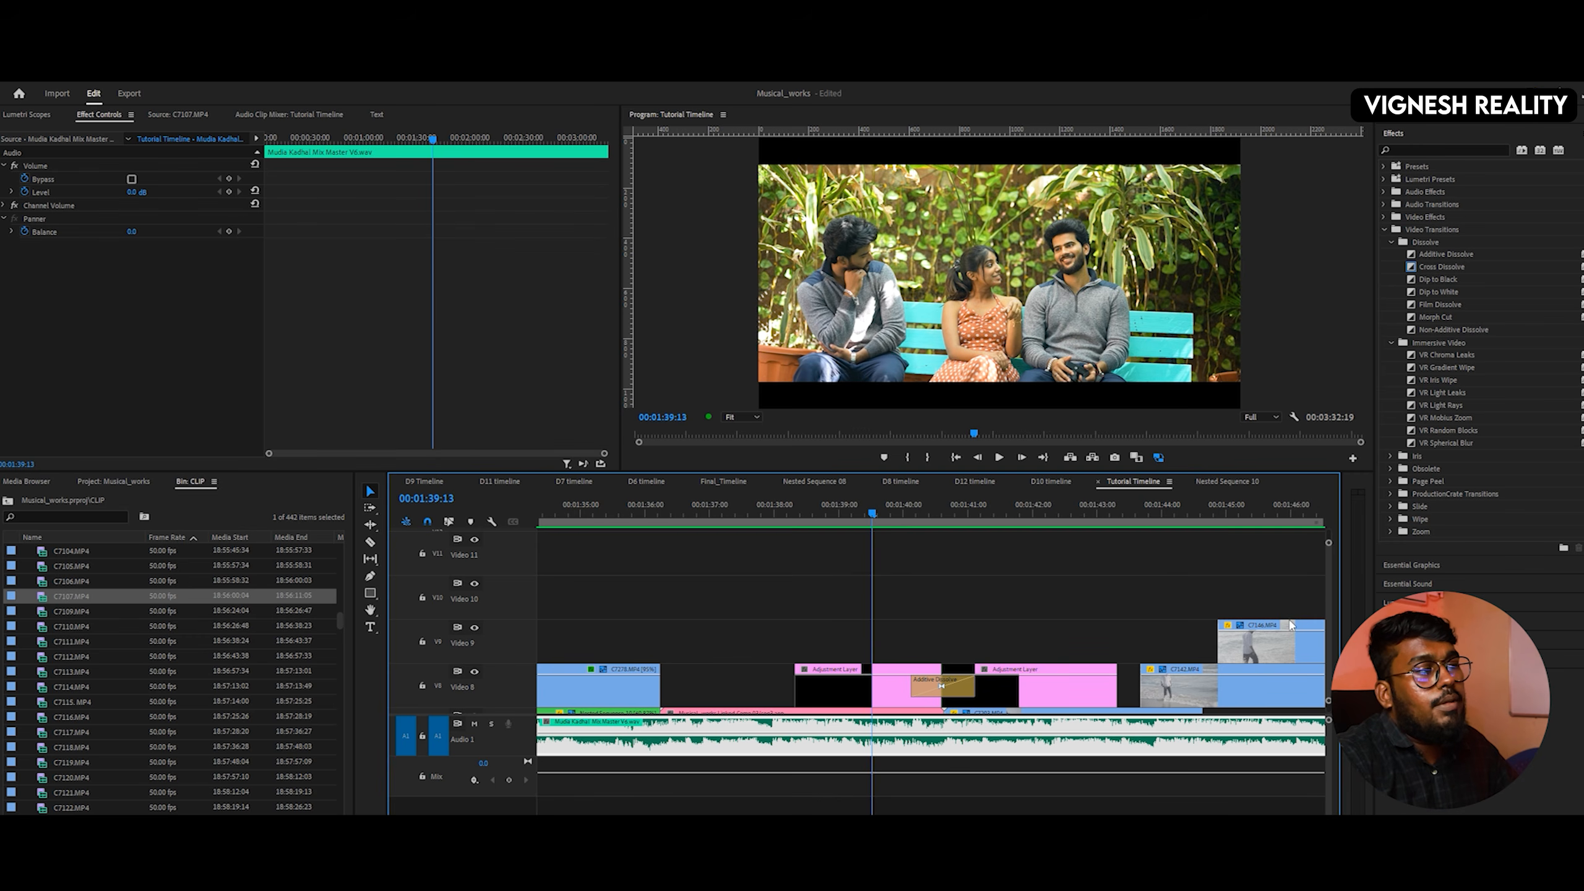
- Examine the flash at 00:01:40:12 over the V7 cut from the linked composition, and play through it to 00:01:41:22
{"action": "scroll", "coordinate": [1329, 597], "scroll_direction": "down", "scroll_amount": 5}
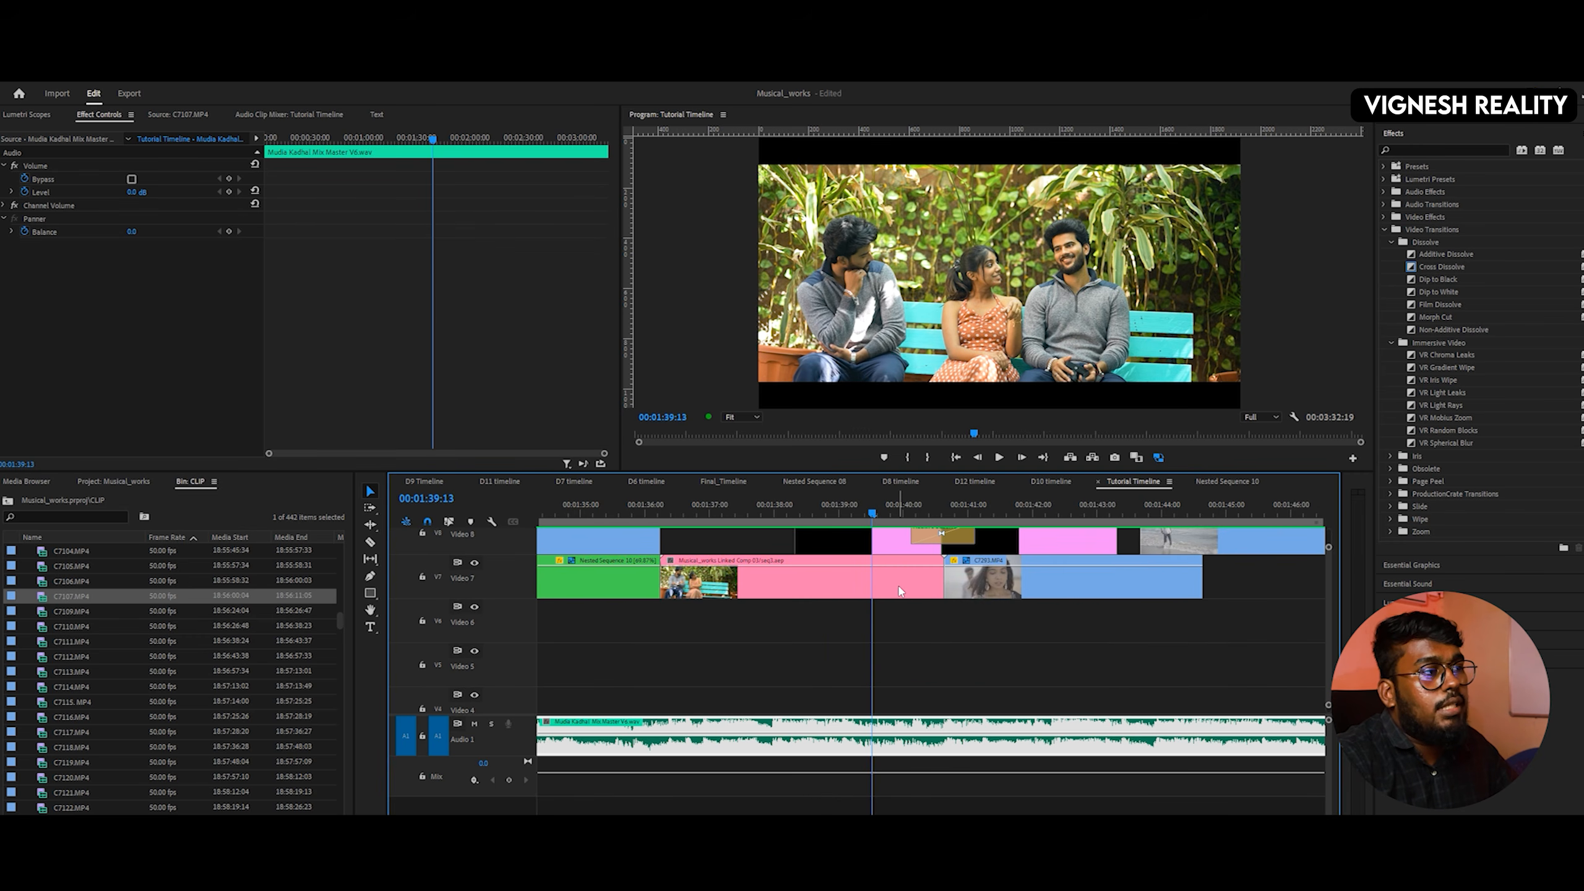
{"action": "left_click", "coordinate": [933, 503]}
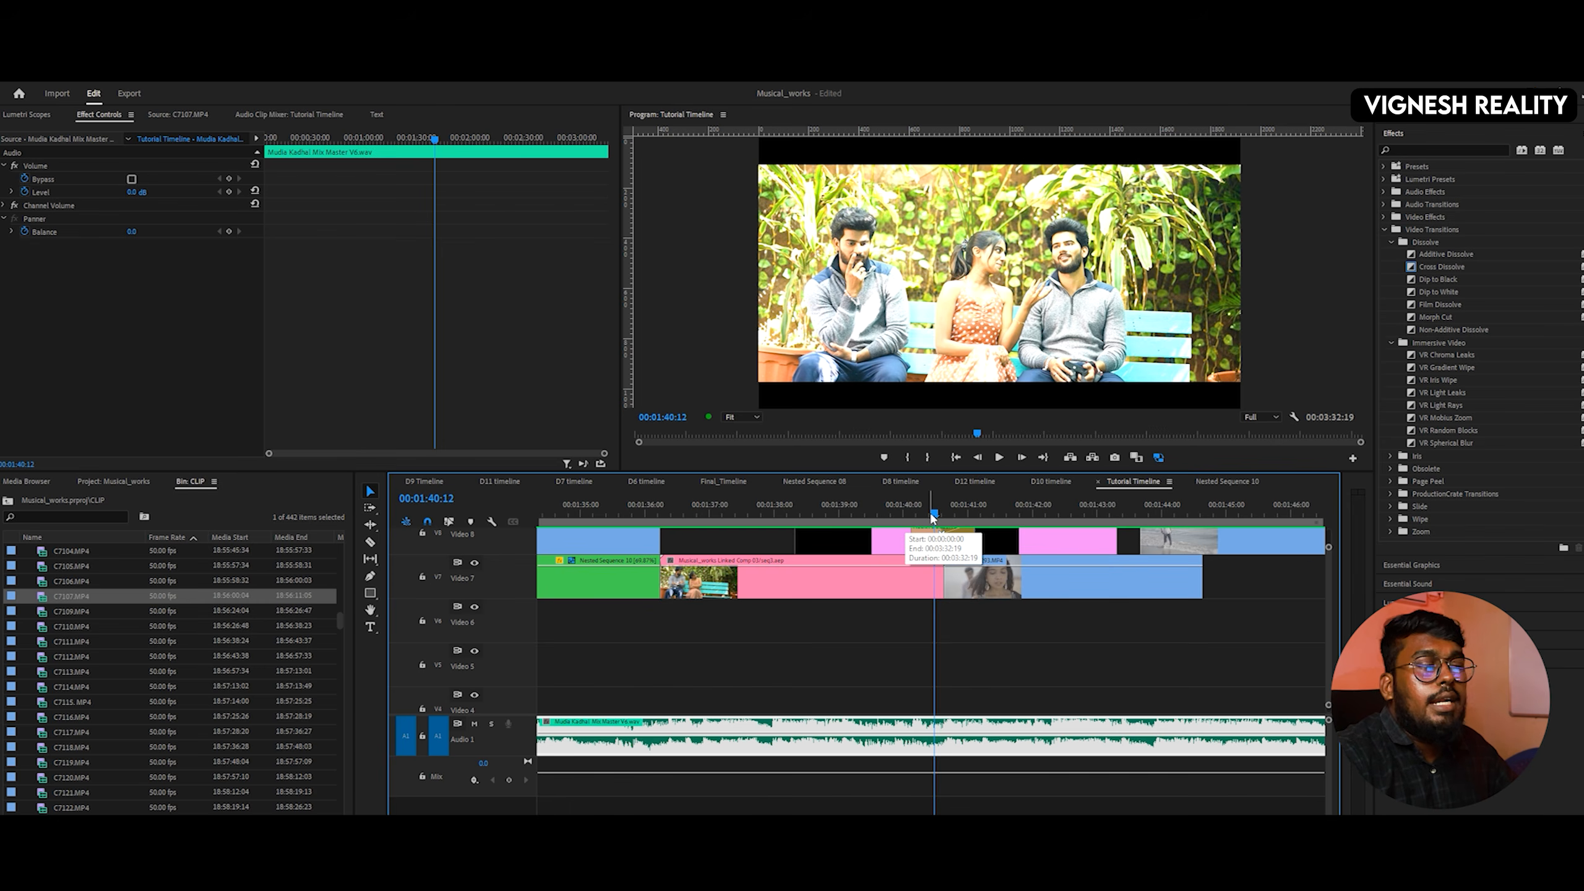
{"action": "left_click", "coordinate": [849, 516]}
{"action": "key", "text": "space"}
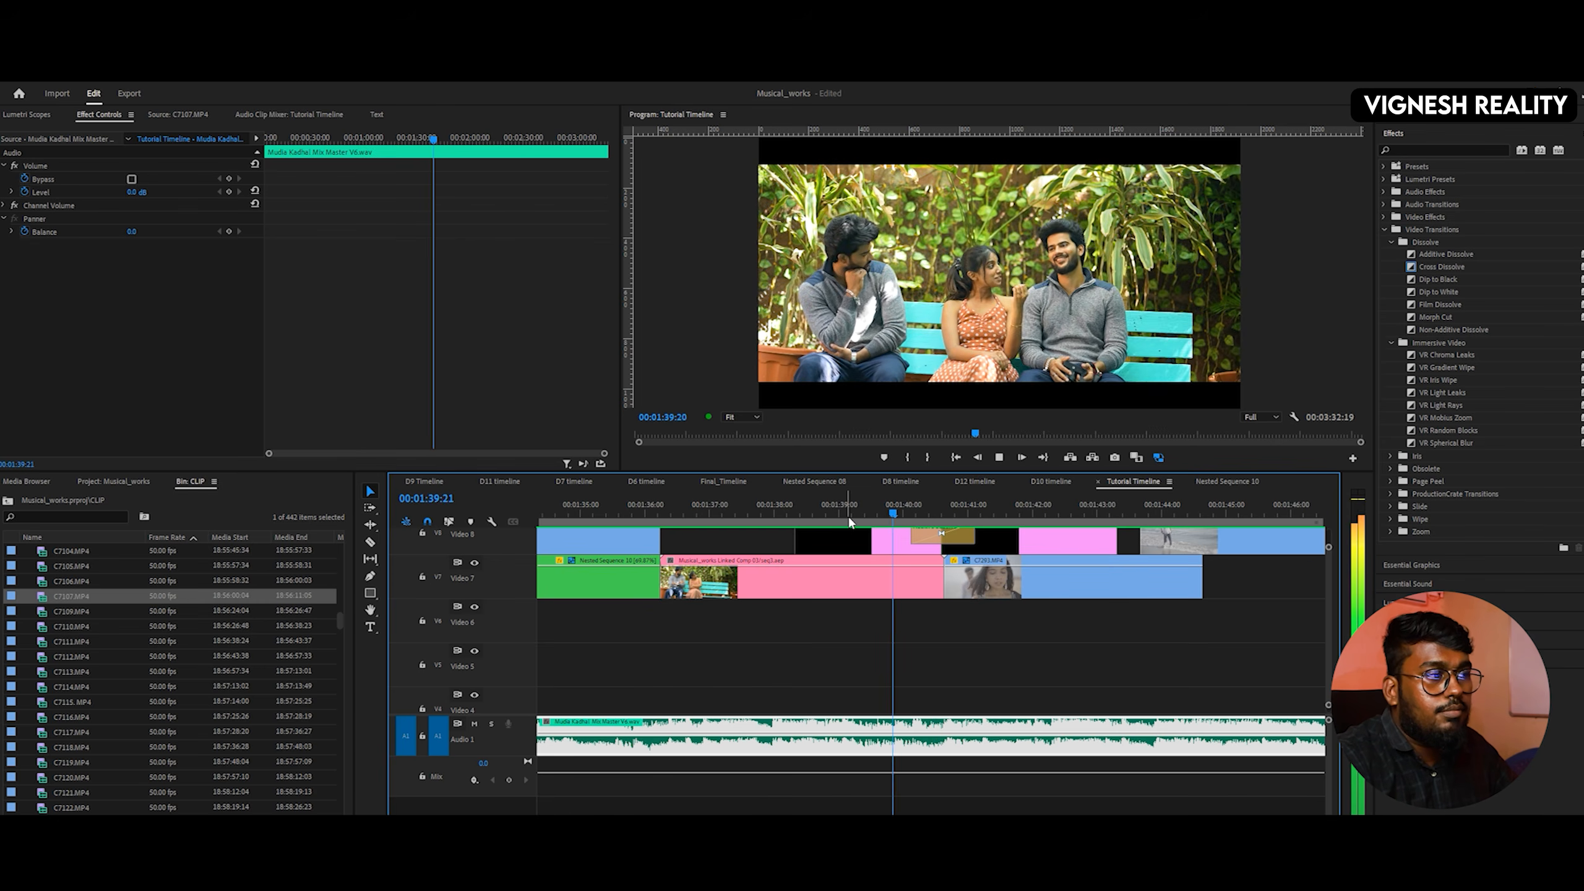
{"action": "key", "text": "space"}
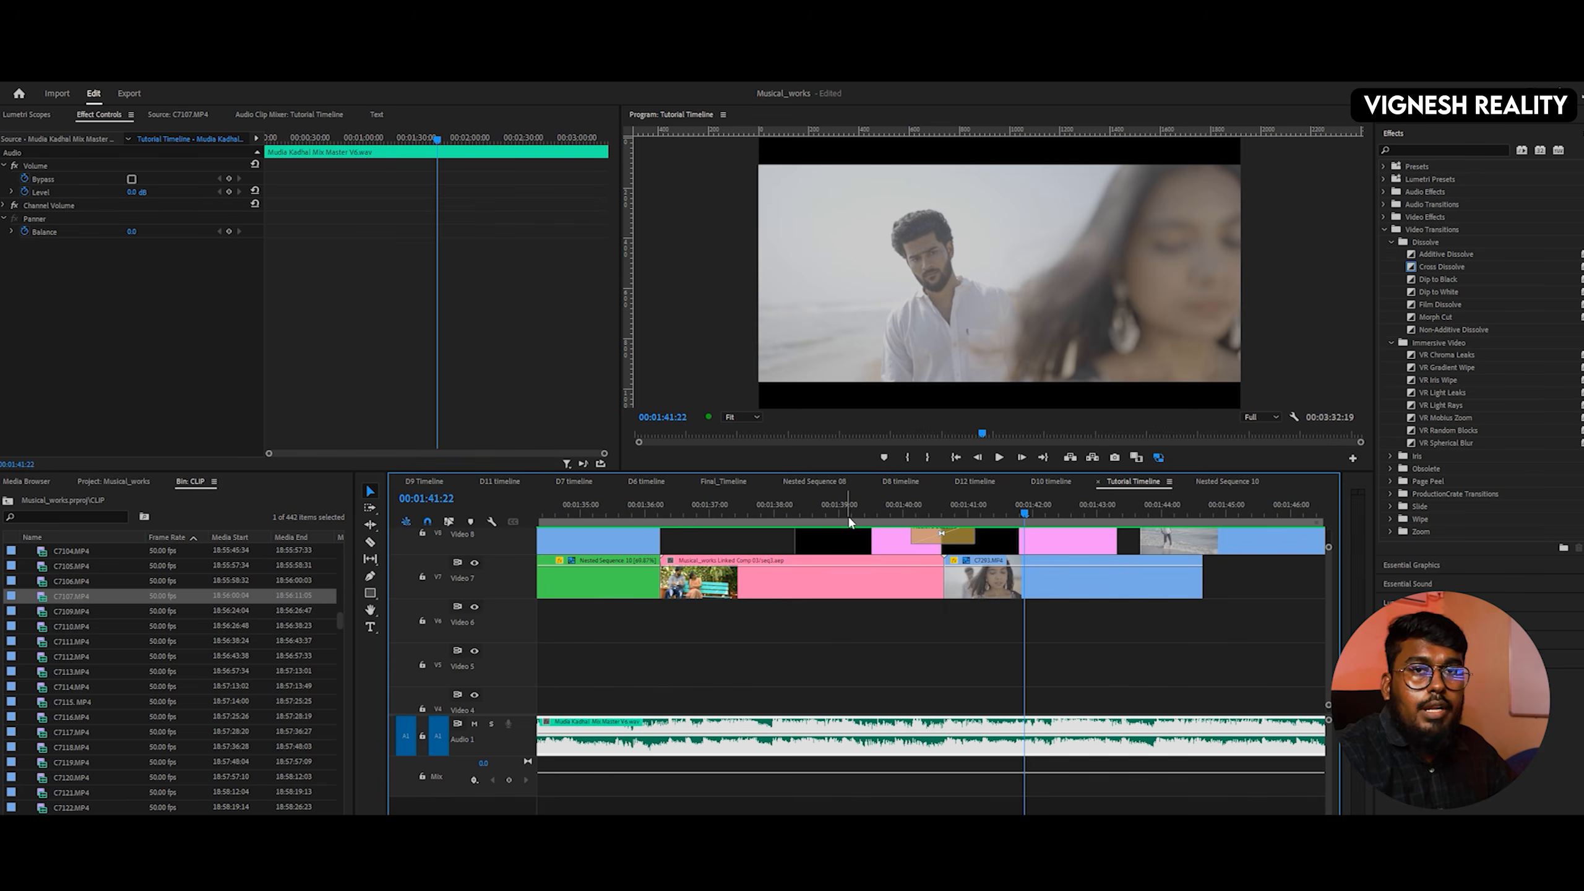
- Replay the flash transition from about 00:01:40:00 and continue through the sea-walking shots to 00:01:46:09
{"action": "left_click", "coordinate": [902, 507]}
{"action": "key", "text": "space"}
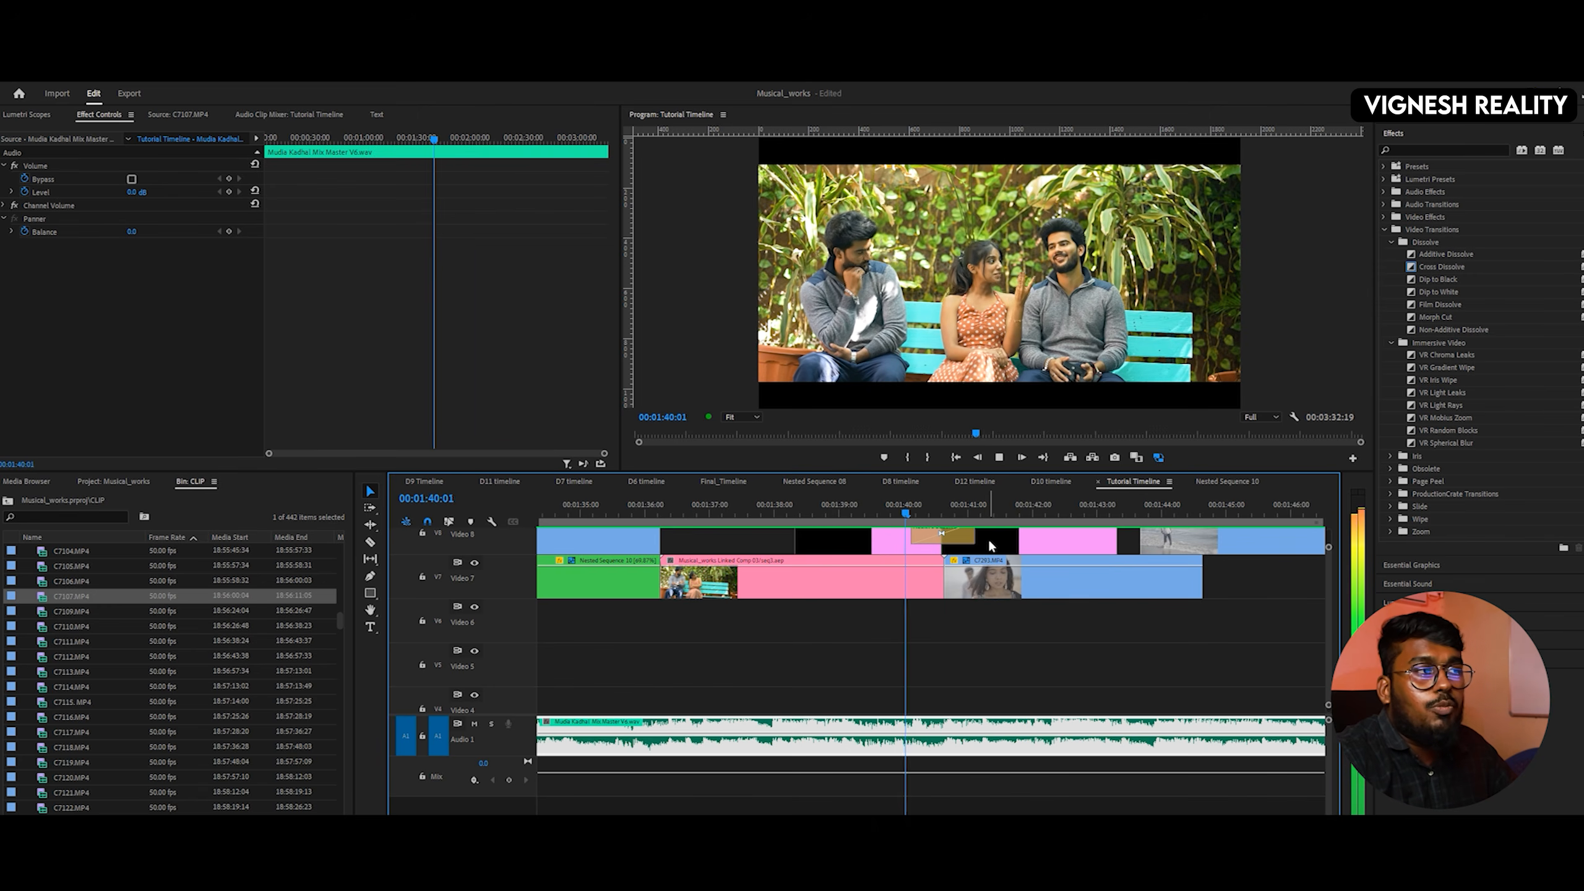
{"action": "key", "text": "space"}
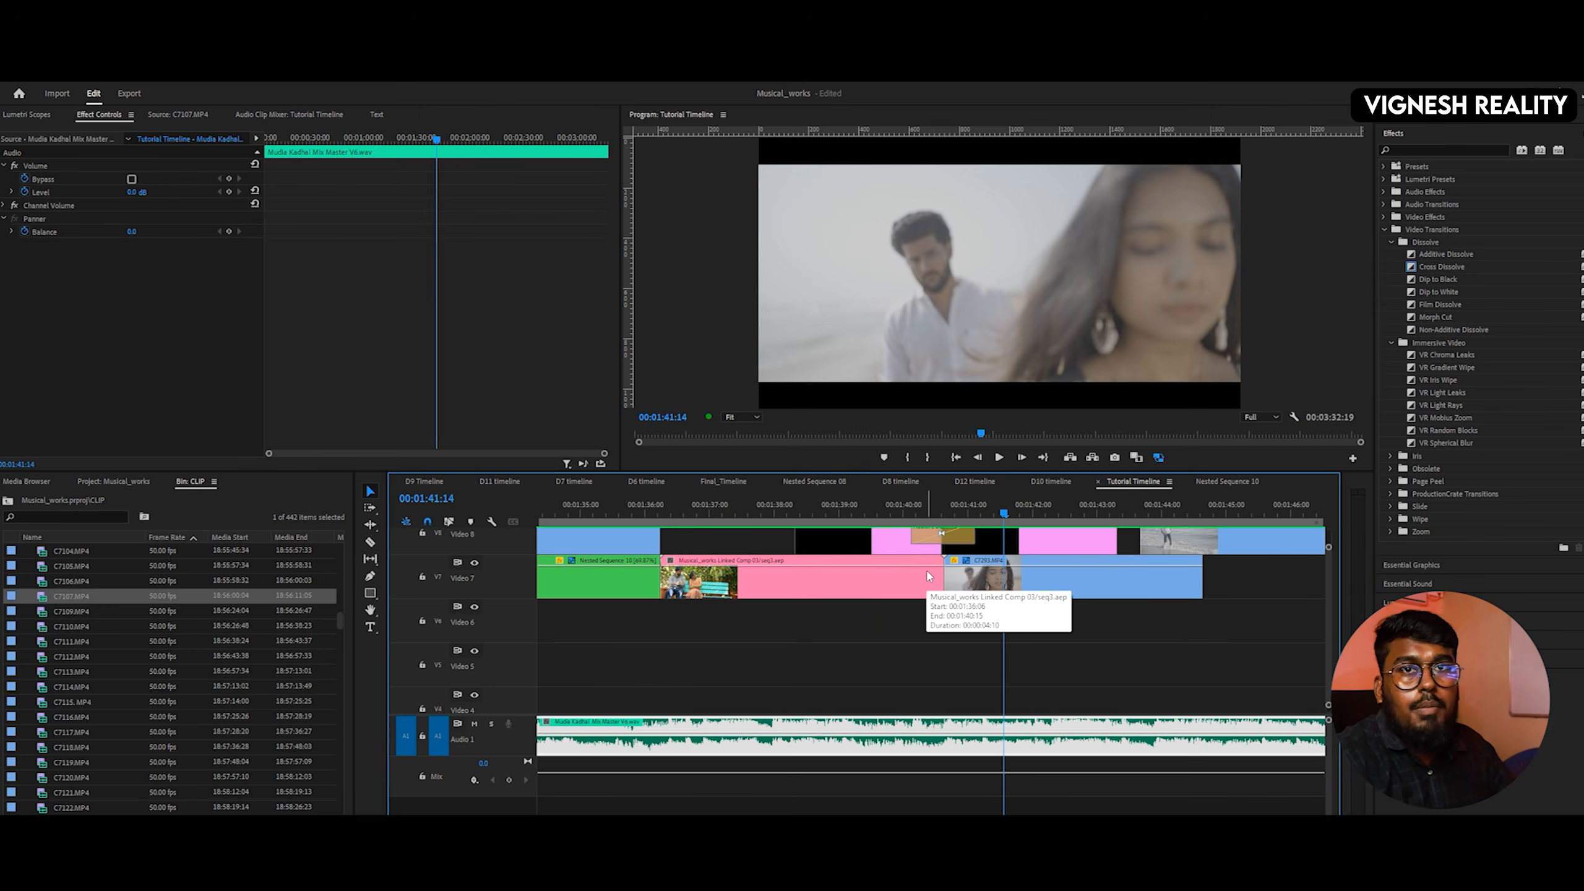
{"action": "key", "text": "space"}
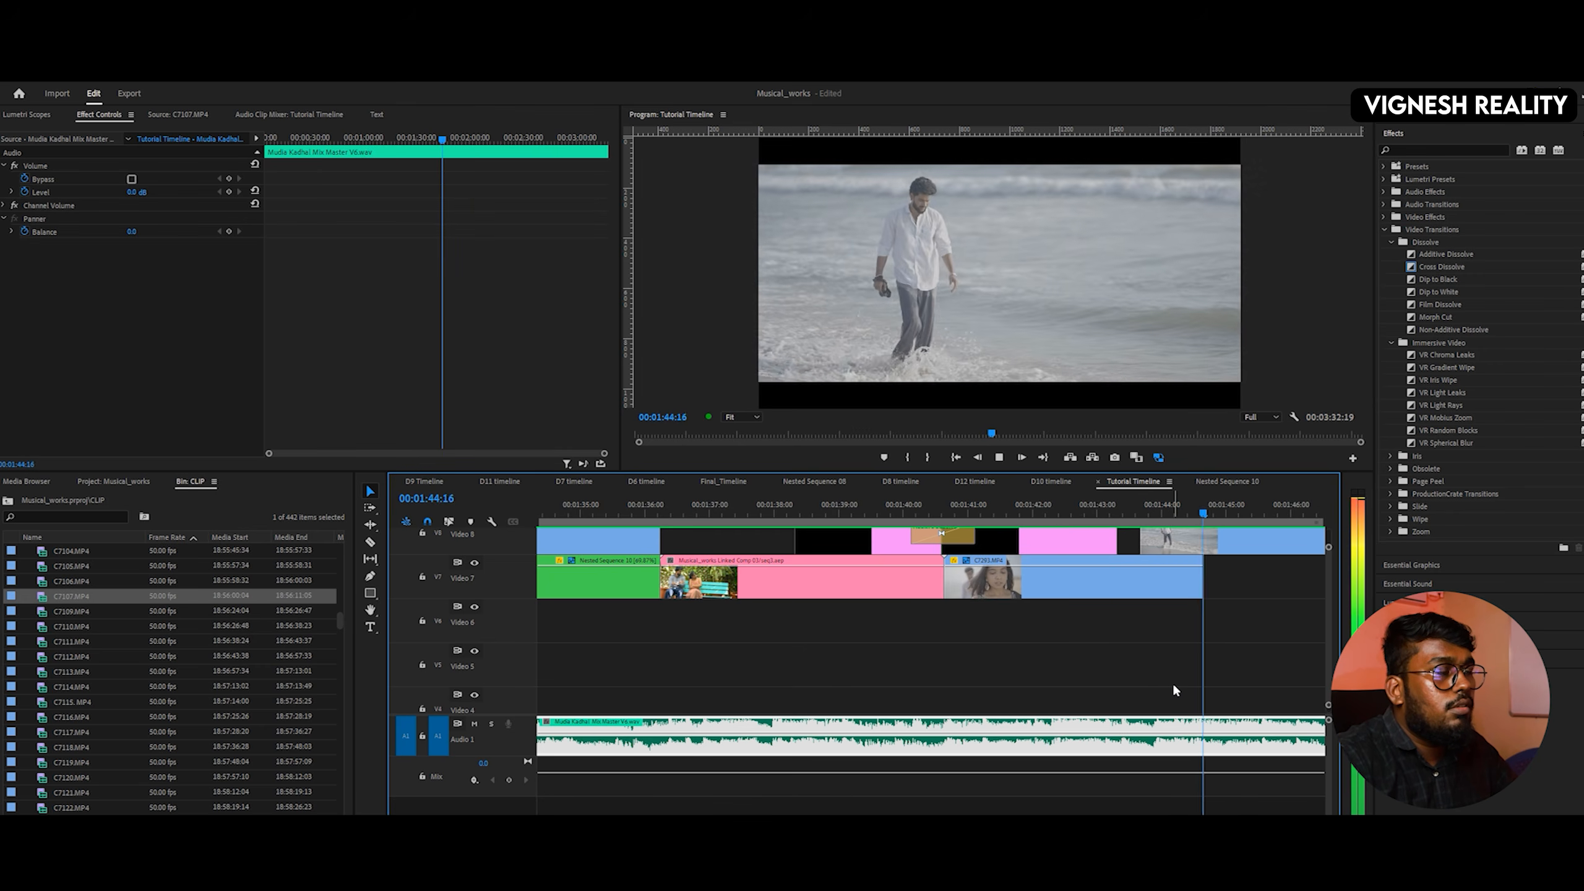
{"action": "key", "text": "space"}
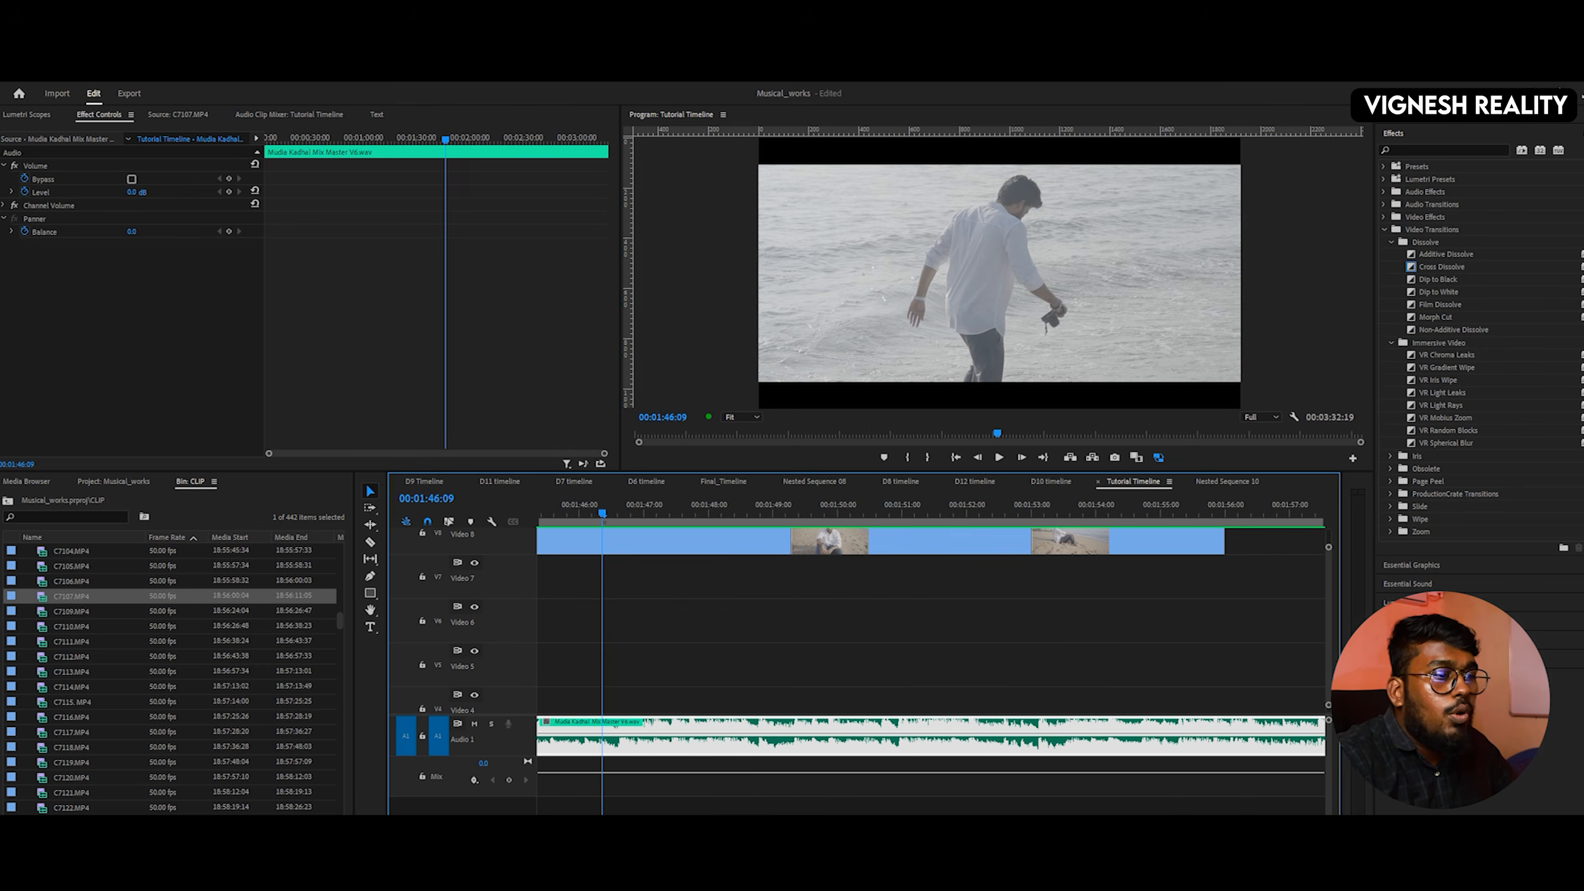
- Replay the cut from C7142.MP4 on V8 to C7146.MP4 on V9, stopping at 00:01:45:07
{"action": "key", "text": "minus"}
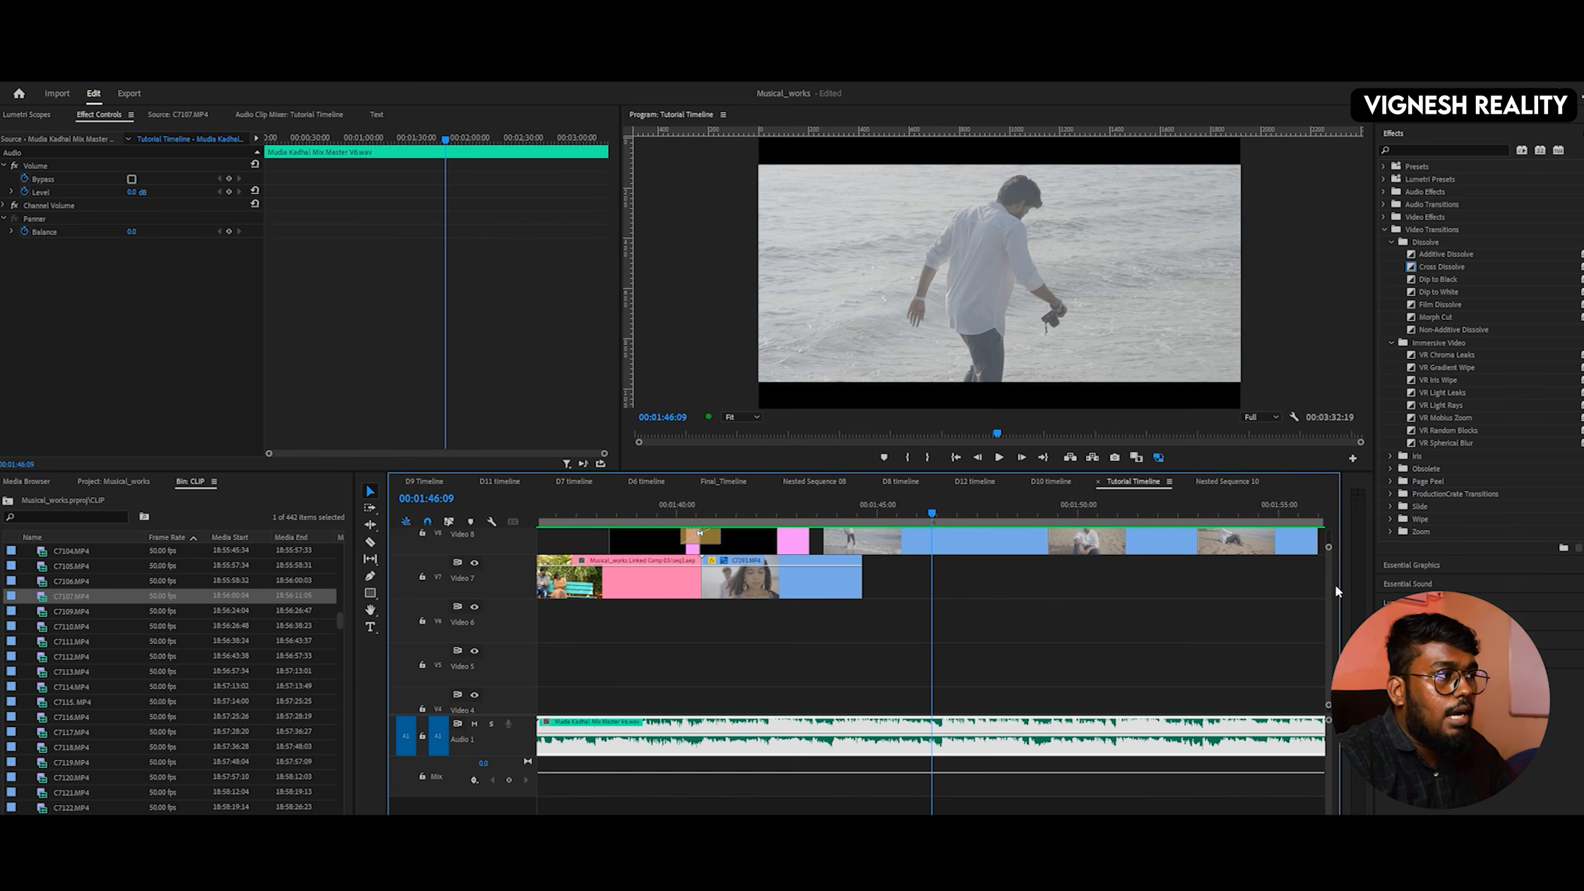
{"action": "scroll", "coordinate": [1328, 578], "scroll_direction": "up", "scroll_amount": 3}
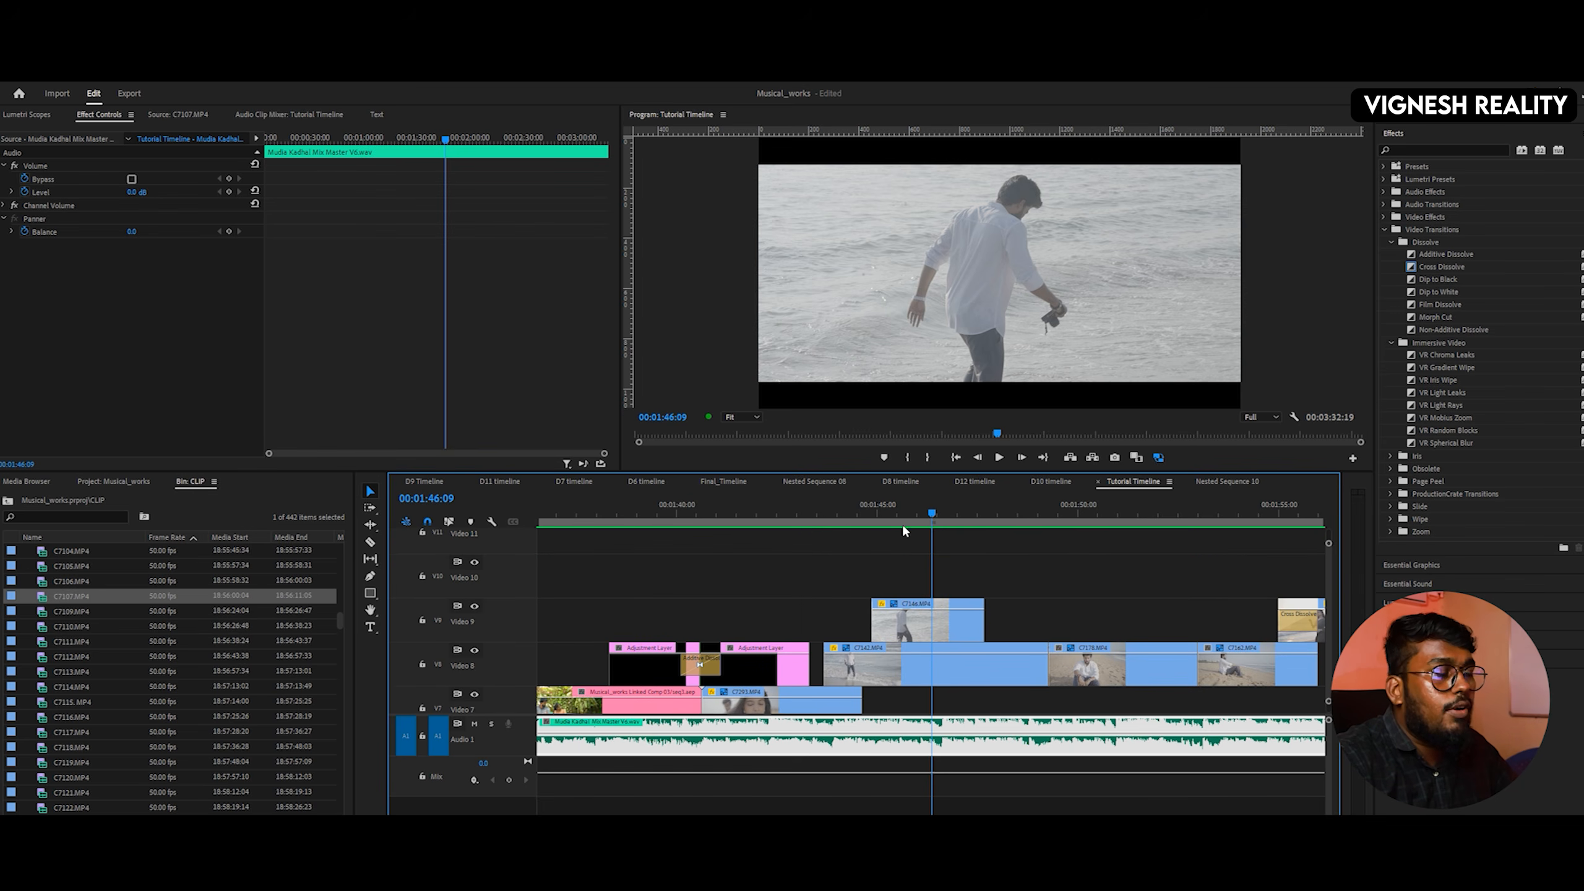
{"action": "left_click", "coordinate": [817, 511]}
{"action": "key", "text": "space"}
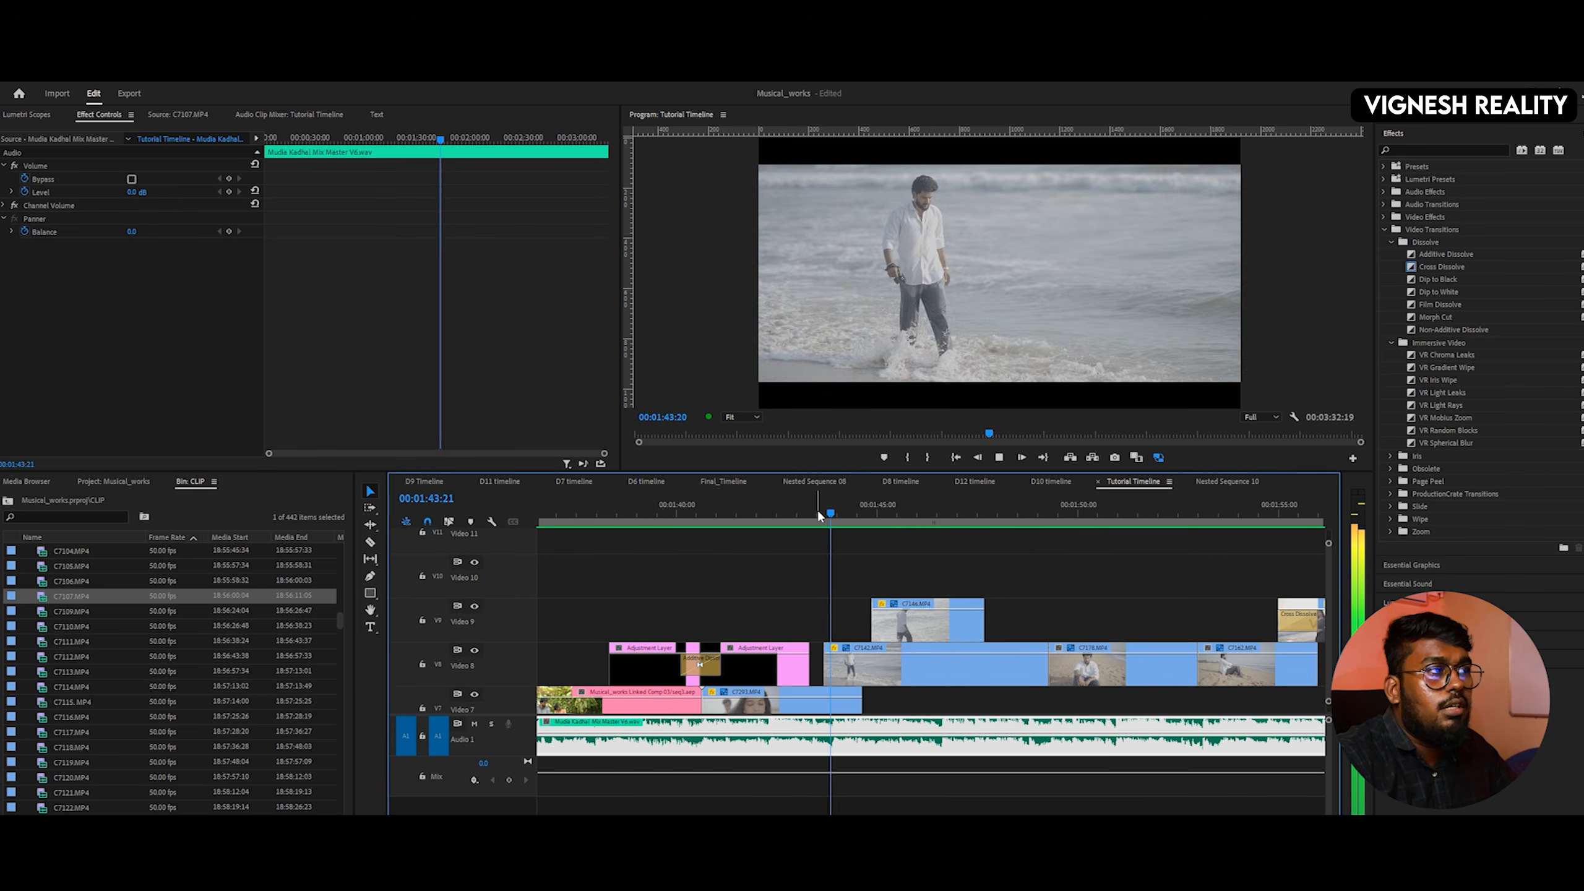
{"action": "key", "text": "space"}
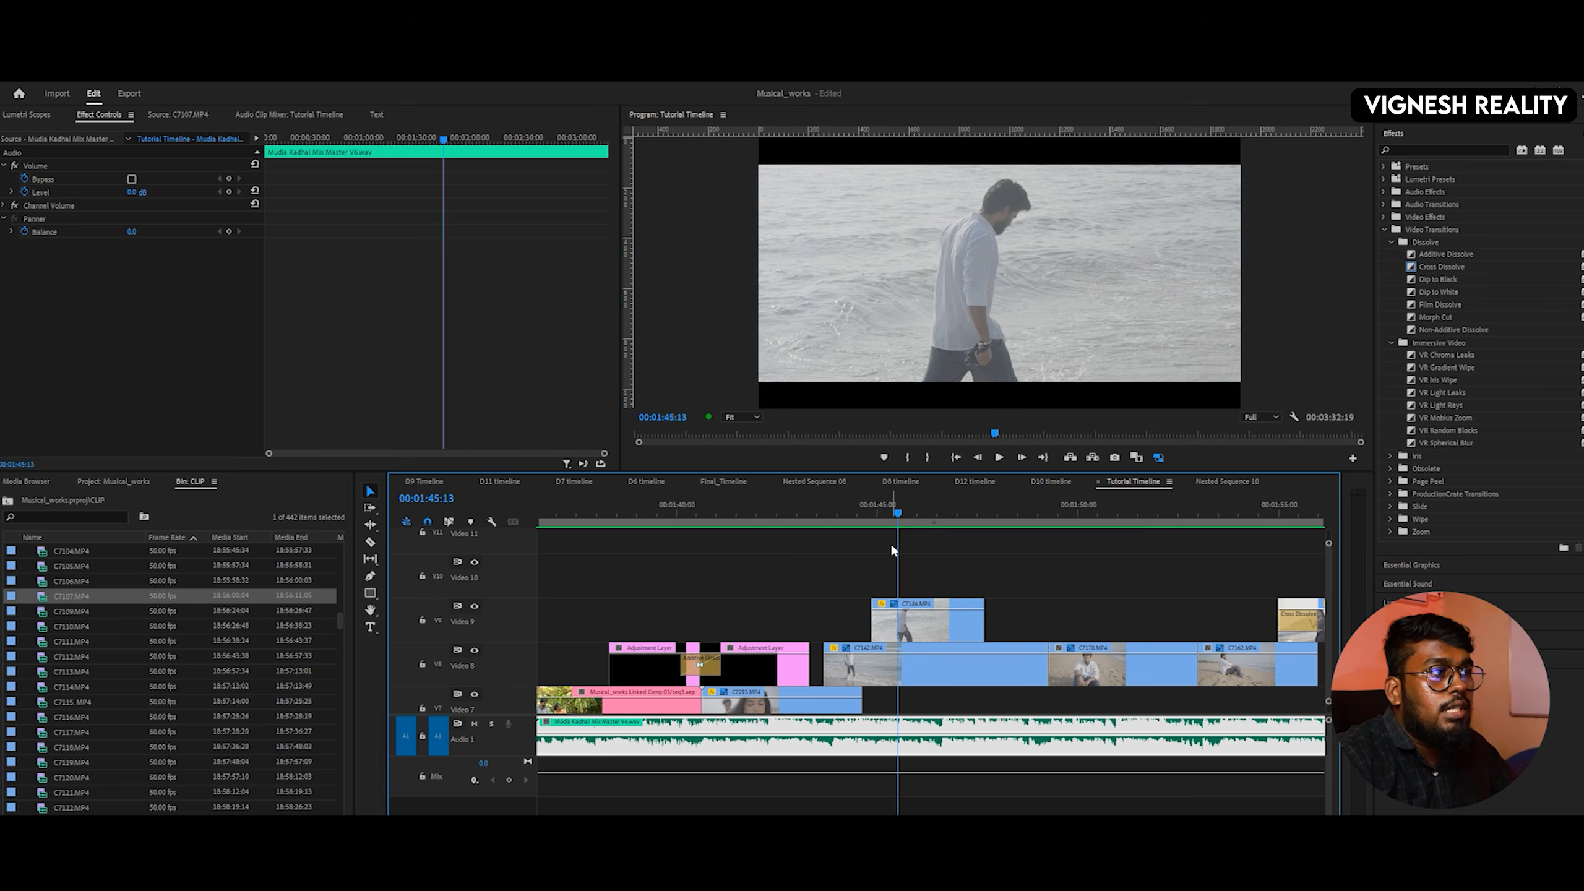
{"action": "left_click_drag", "start_coordinate": [846, 515], "coordinate": [819, 514]}
{"action": "key", "text": "space"}
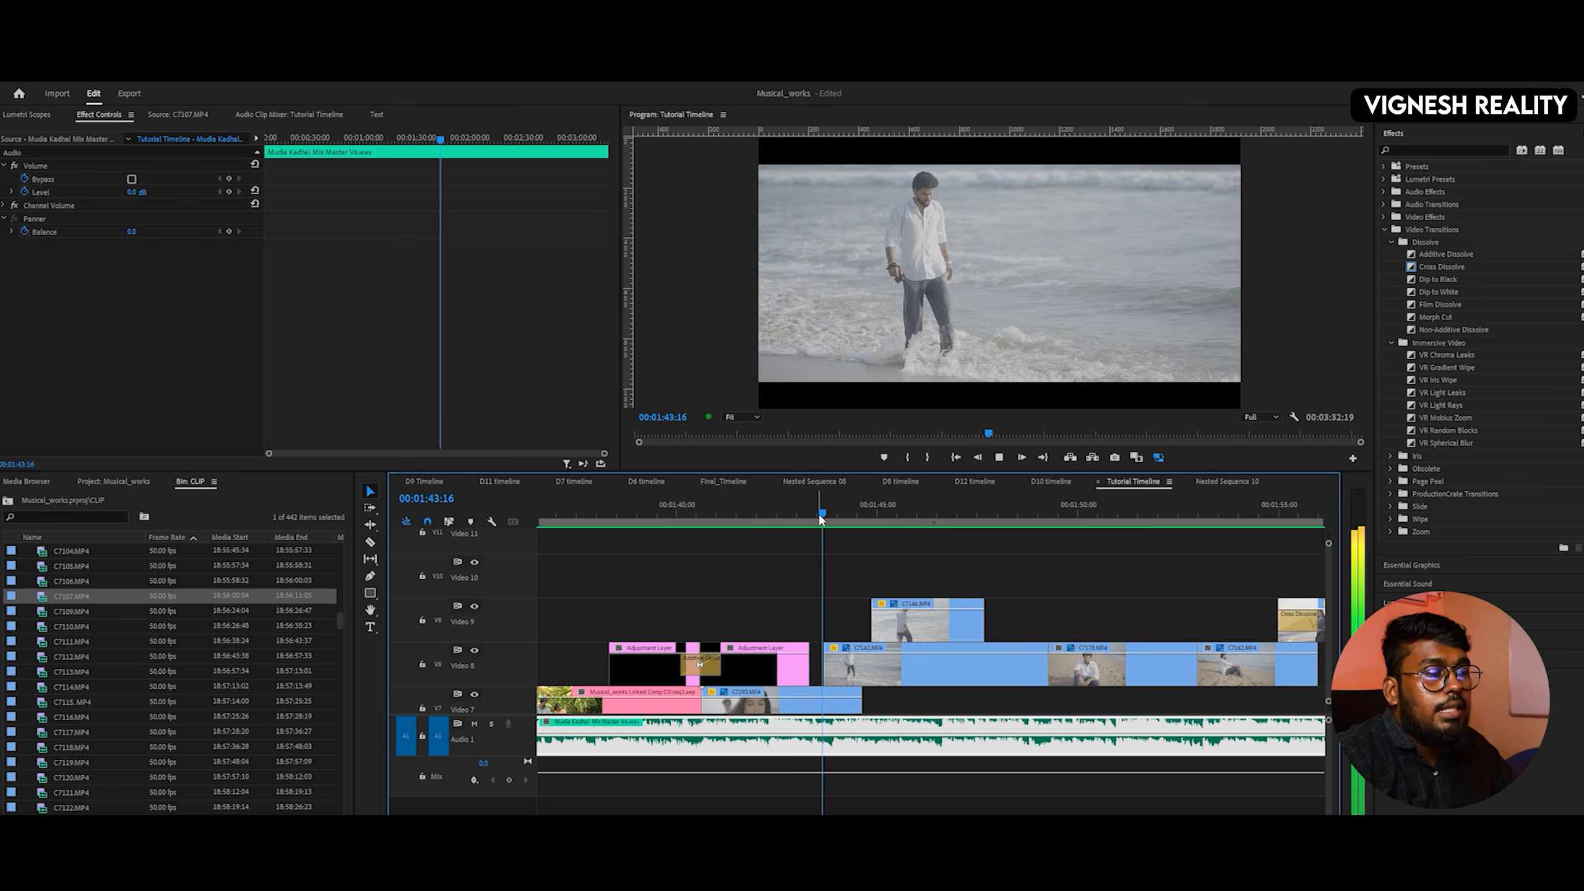
{"action": "key", "text": "space"}
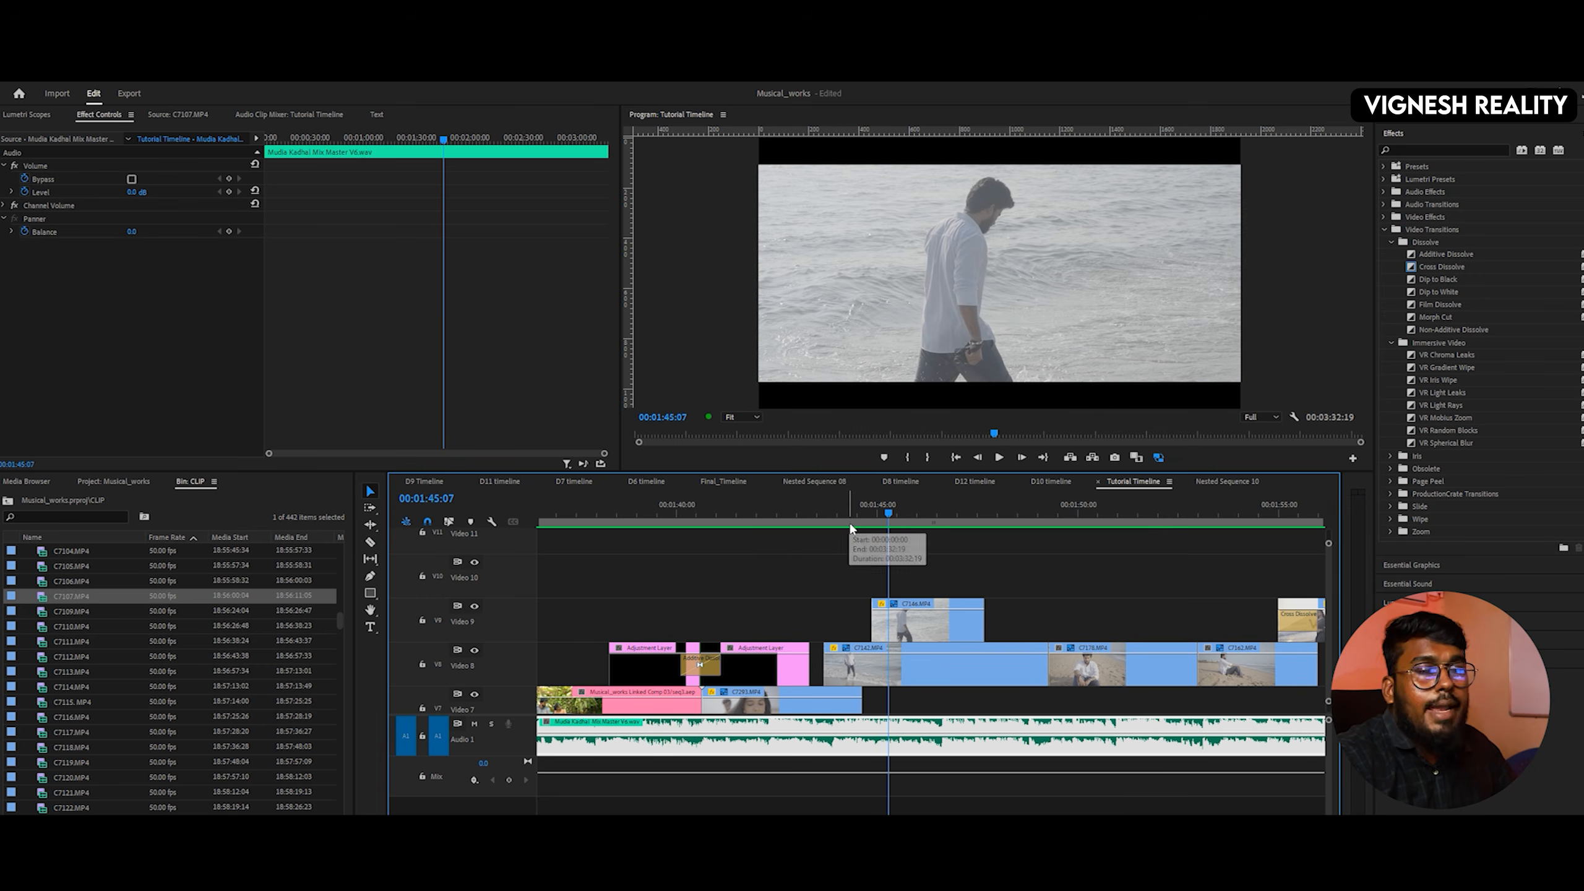
- Play both sea-walking clips from 00:01:43:20 and return the playhead to the water kick at 00:01:47:08
{"action": "left_click", "coordinate": [829, 514]}
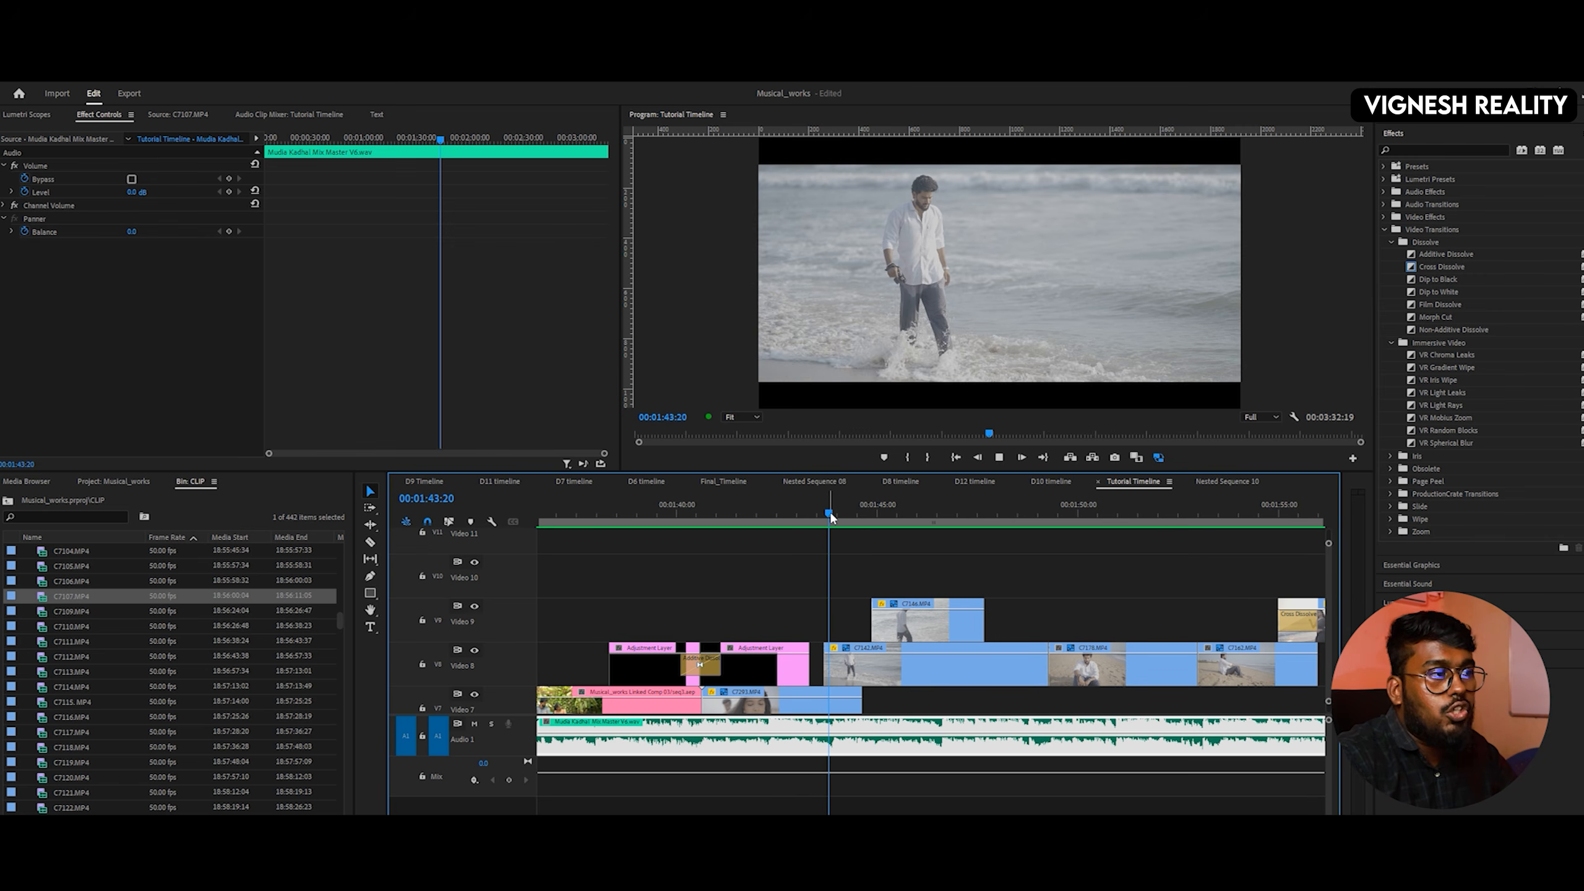
{"action": "key", "text": "space"}
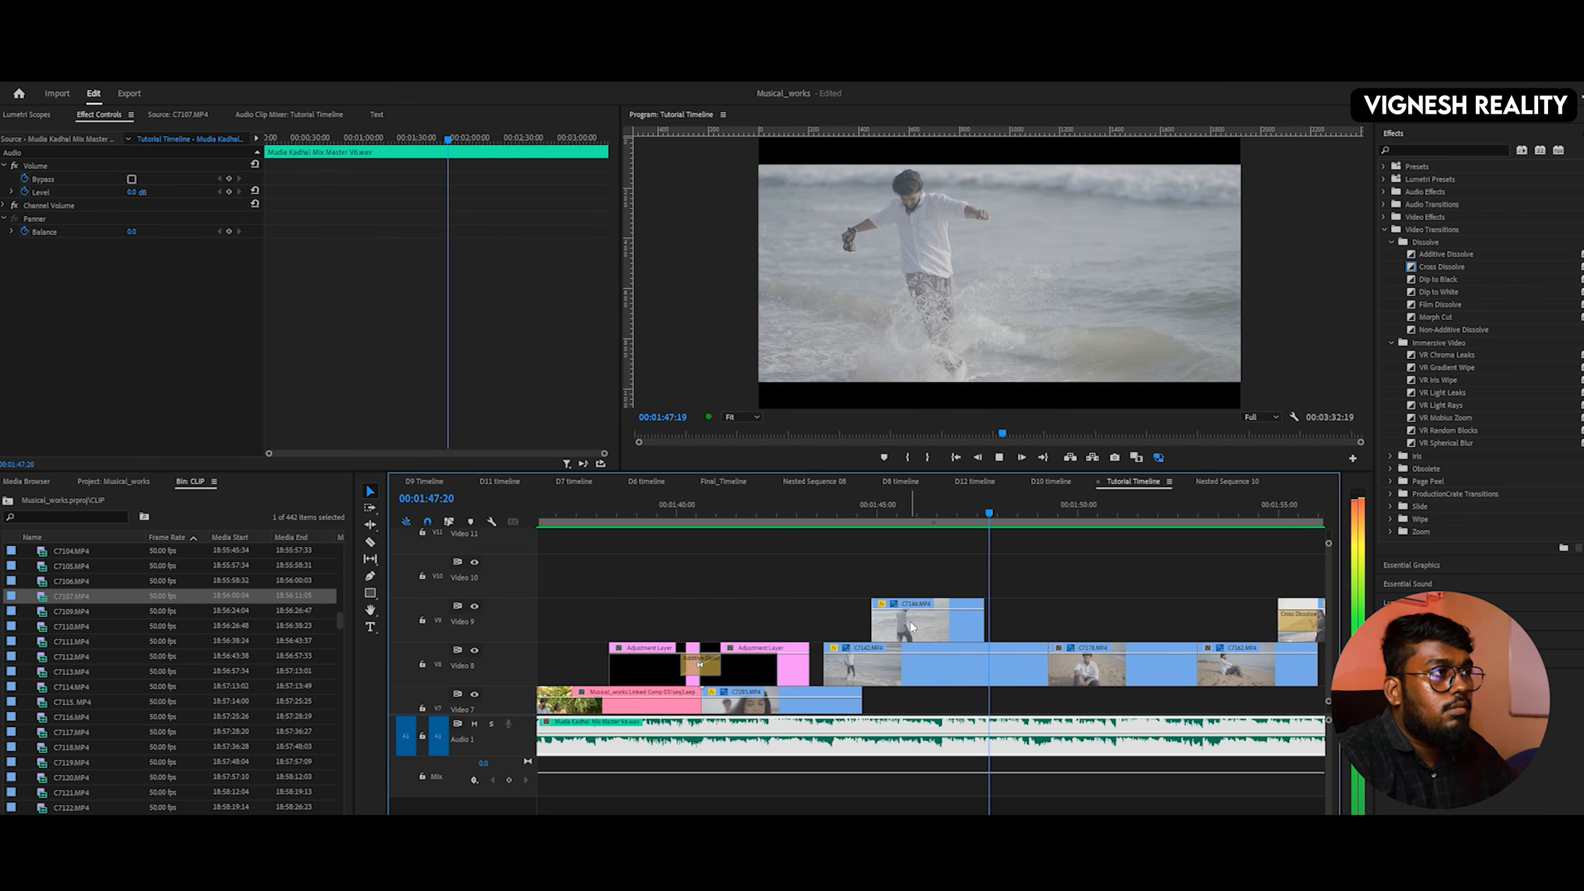
{"action": "key", "text": "space"}
{"action": "left_click", "coordinate": [969, 517]}
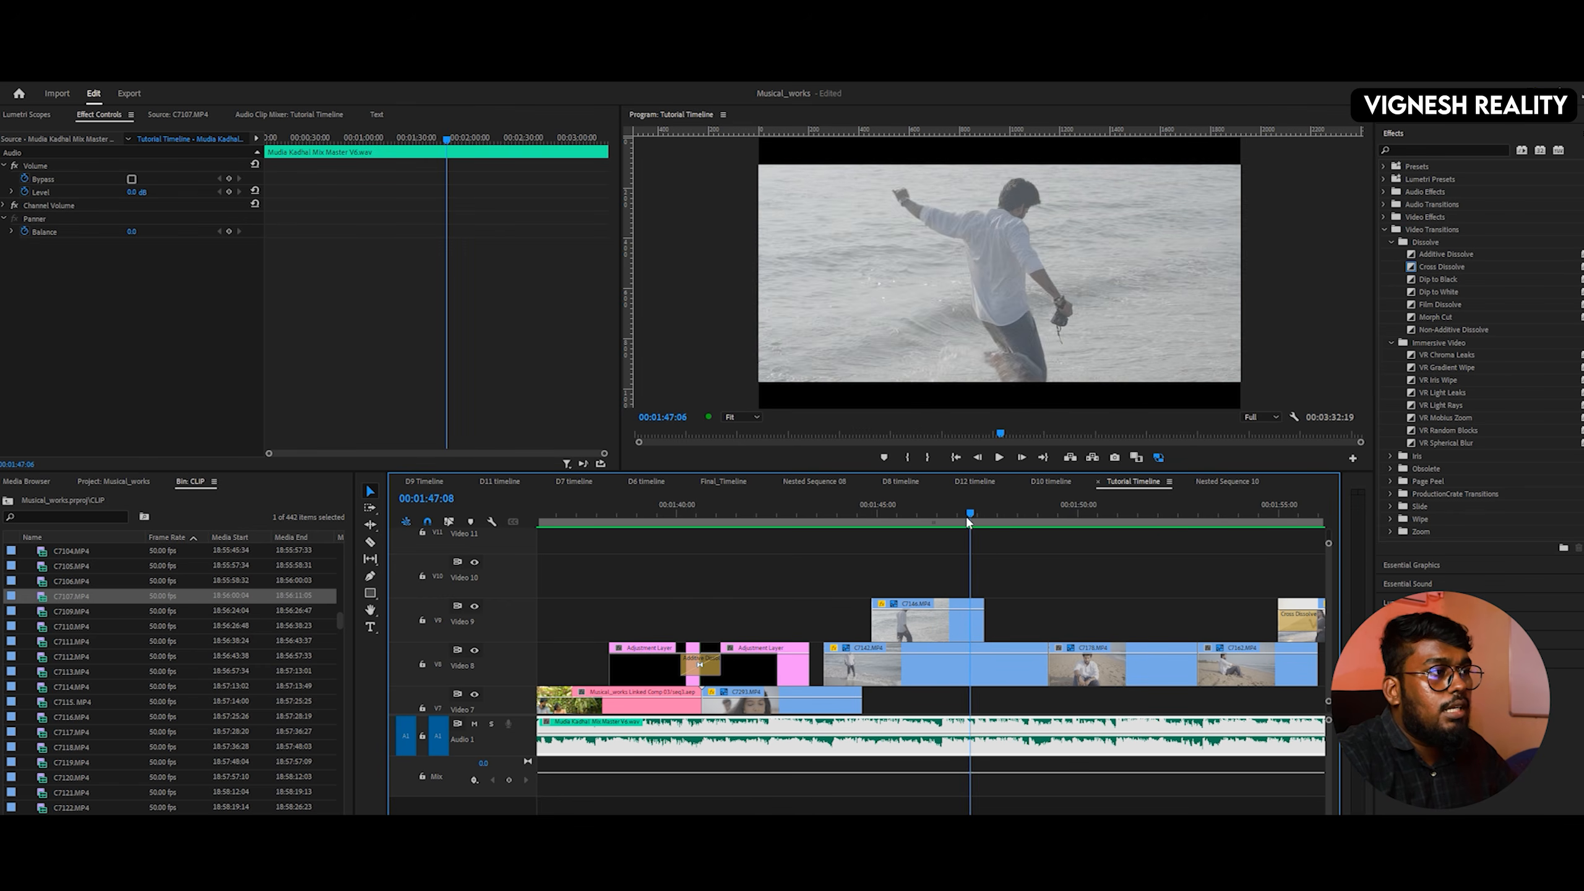
- Select C7146.MP4 on V9 and review the water kick across its end cut back to C7142.MP4
{"action": "left_click", "coordinate": [926, 637]}
{"action": "left_click", "coordinate": [890, 516]}
{"action": "key", "text": "space"}
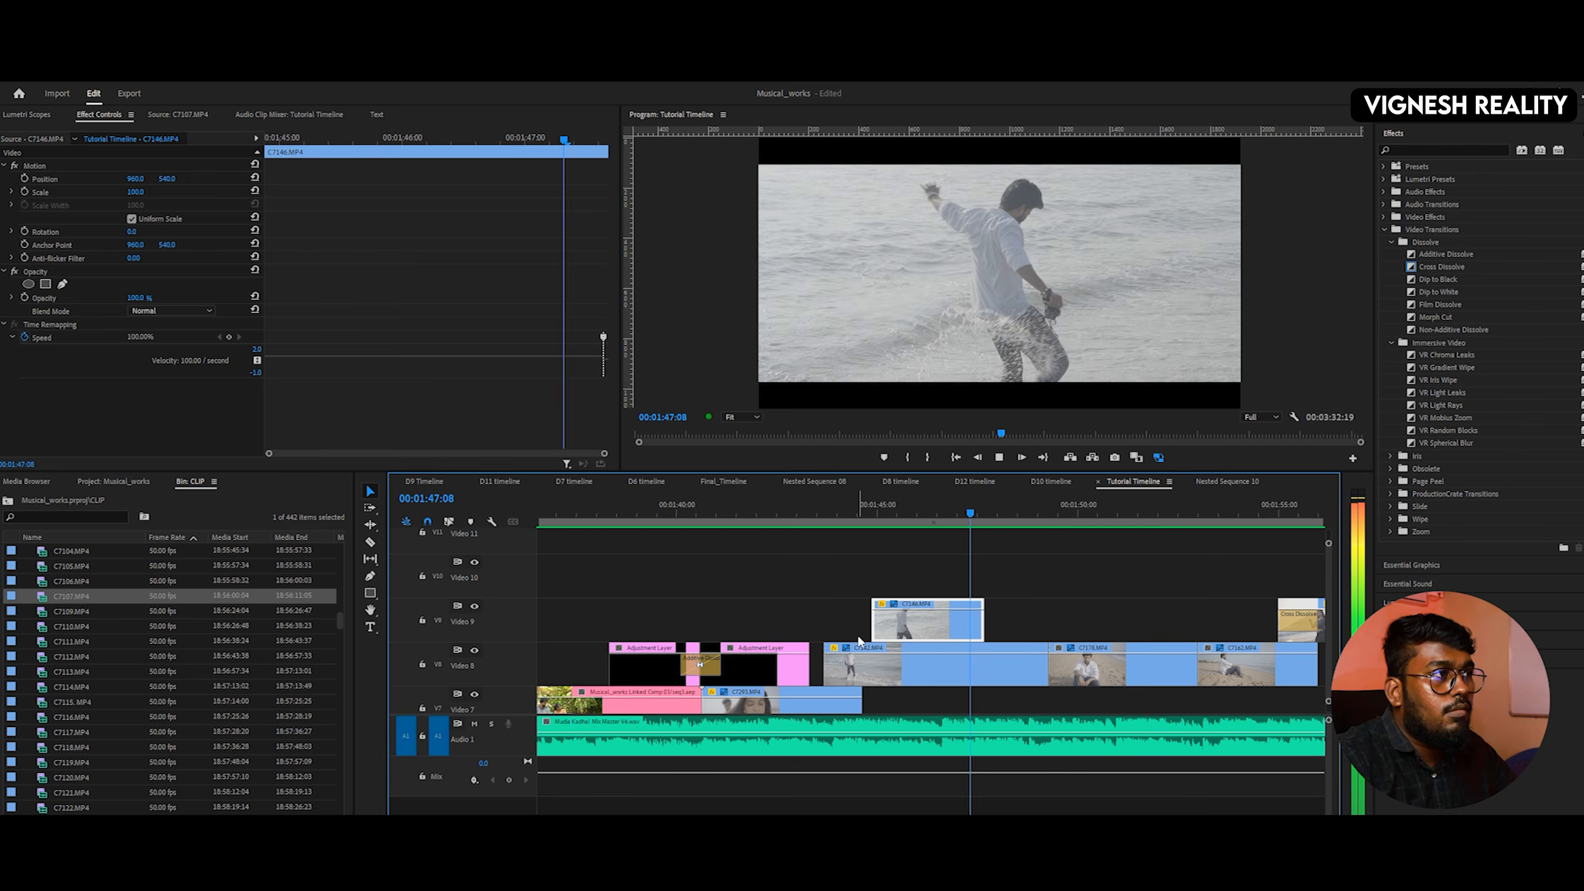
{"action": "key", "text": "space"}
{"action": "left_click", "coordinate": [980, 513]}
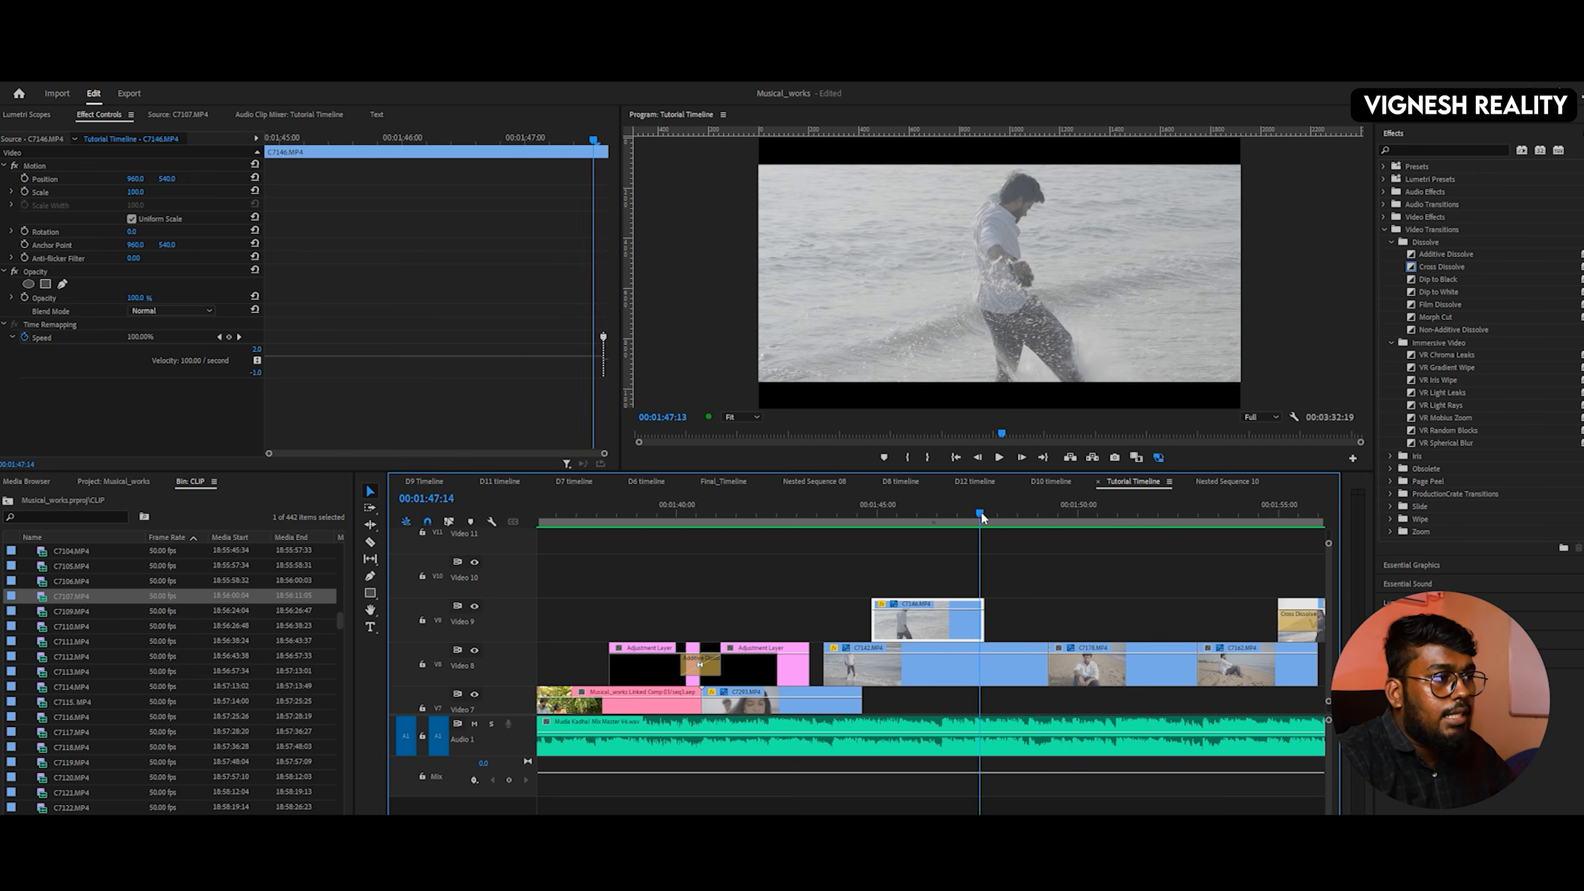
{"action": "key", "text": "space"}
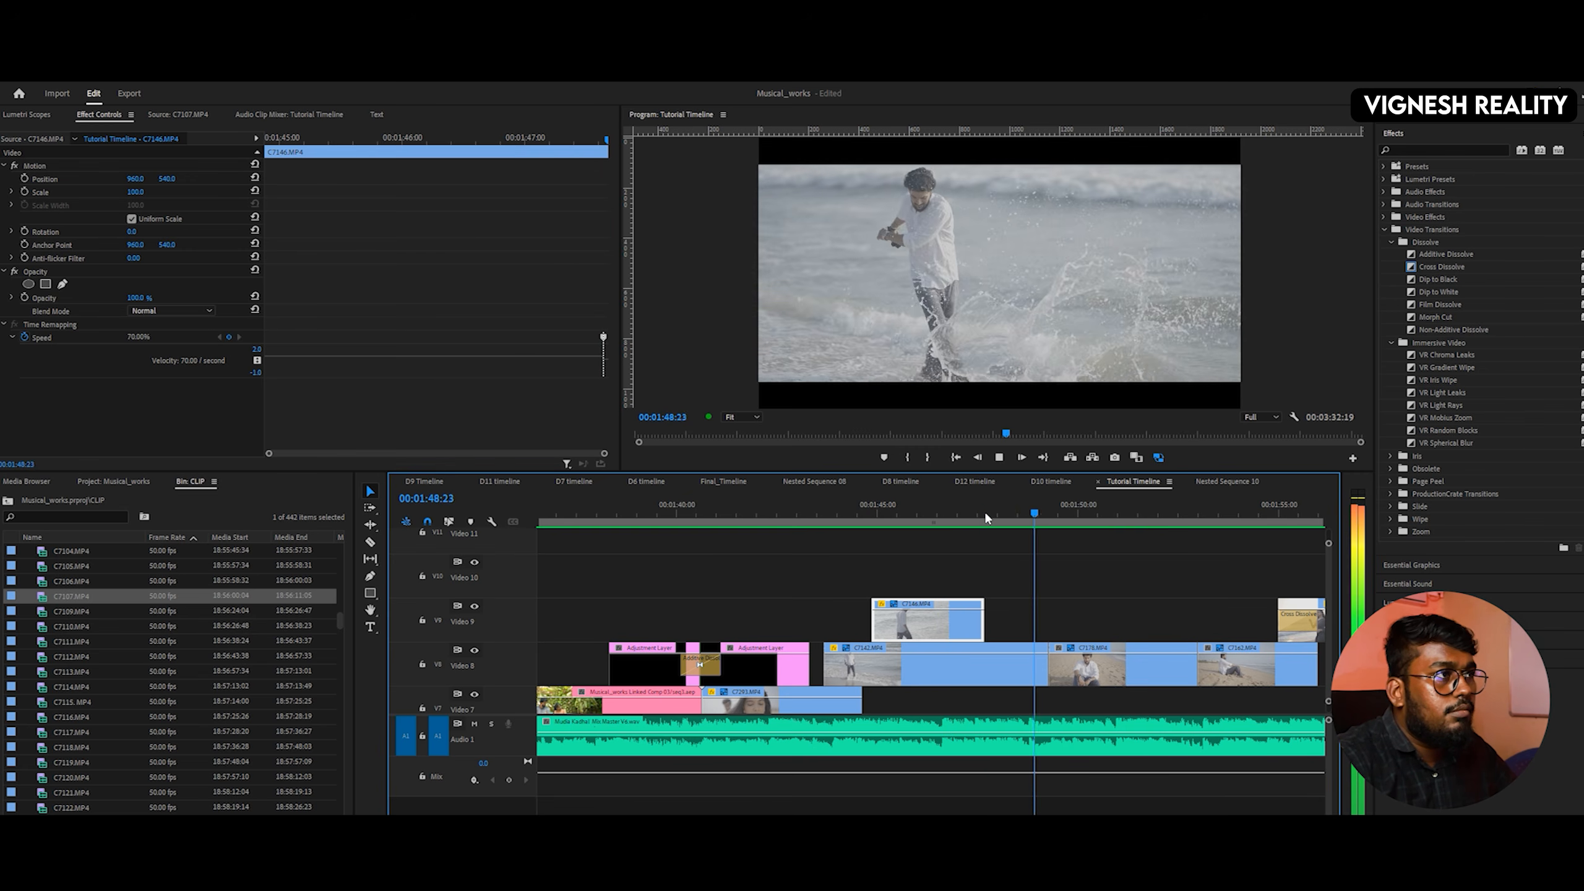
- Select C7142.MP4 on V8 and play the sea-walking sequence from 00:01:43:24 to examine its speed keyframes
{"action": "left_click_drag", "start_coordinate": [986, 515], "coordinate": [835, 525]}
{"action": "left_click", "coordinate": [891, 681]}
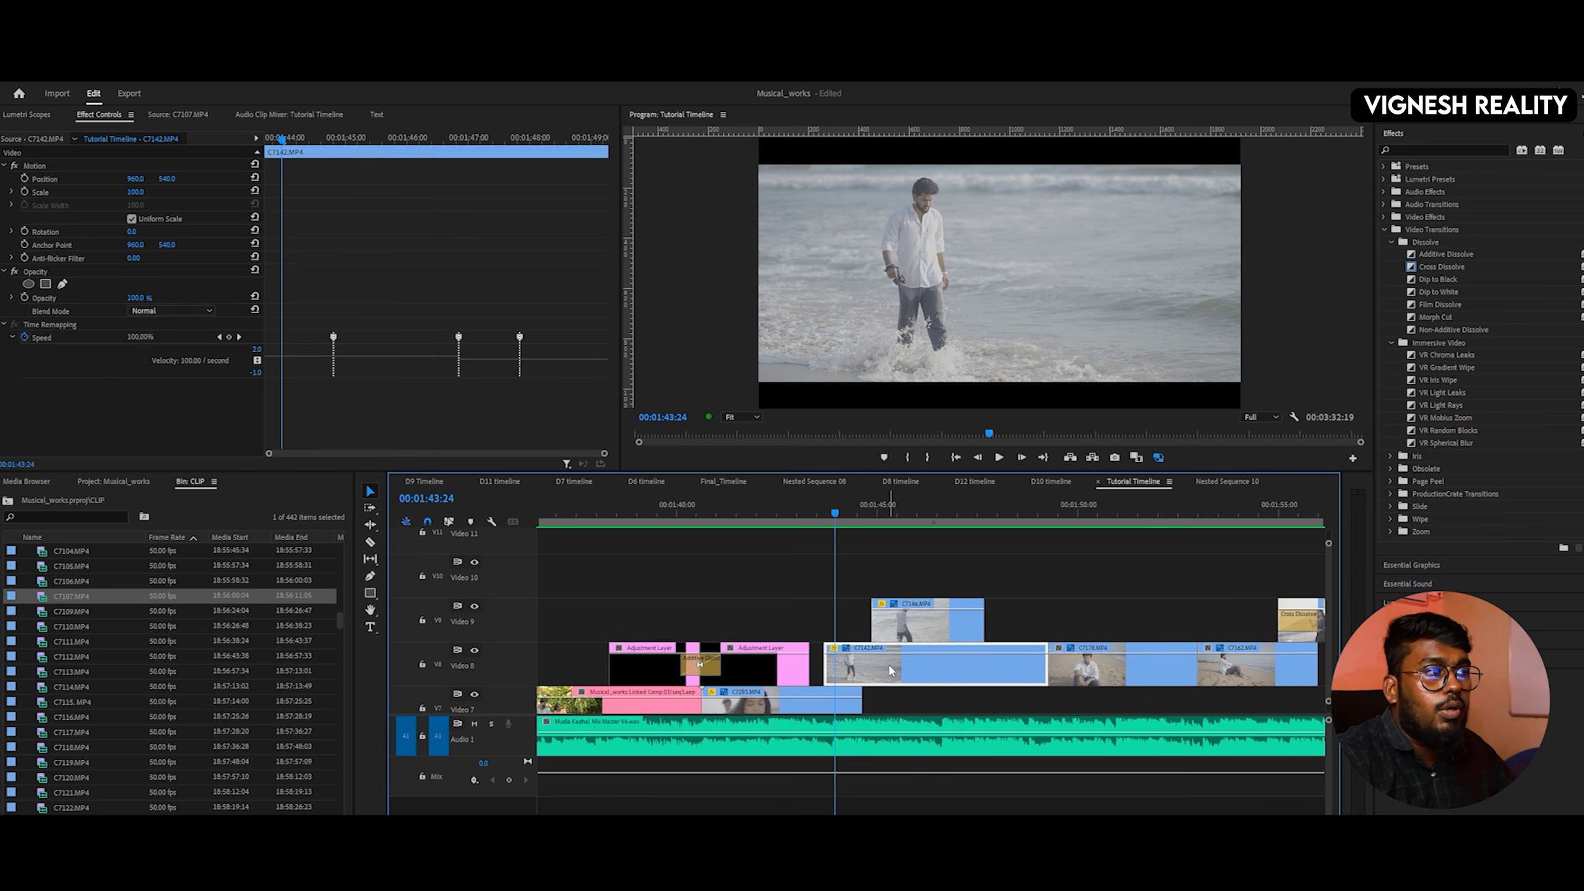
{"action": "key", "text": "space"}
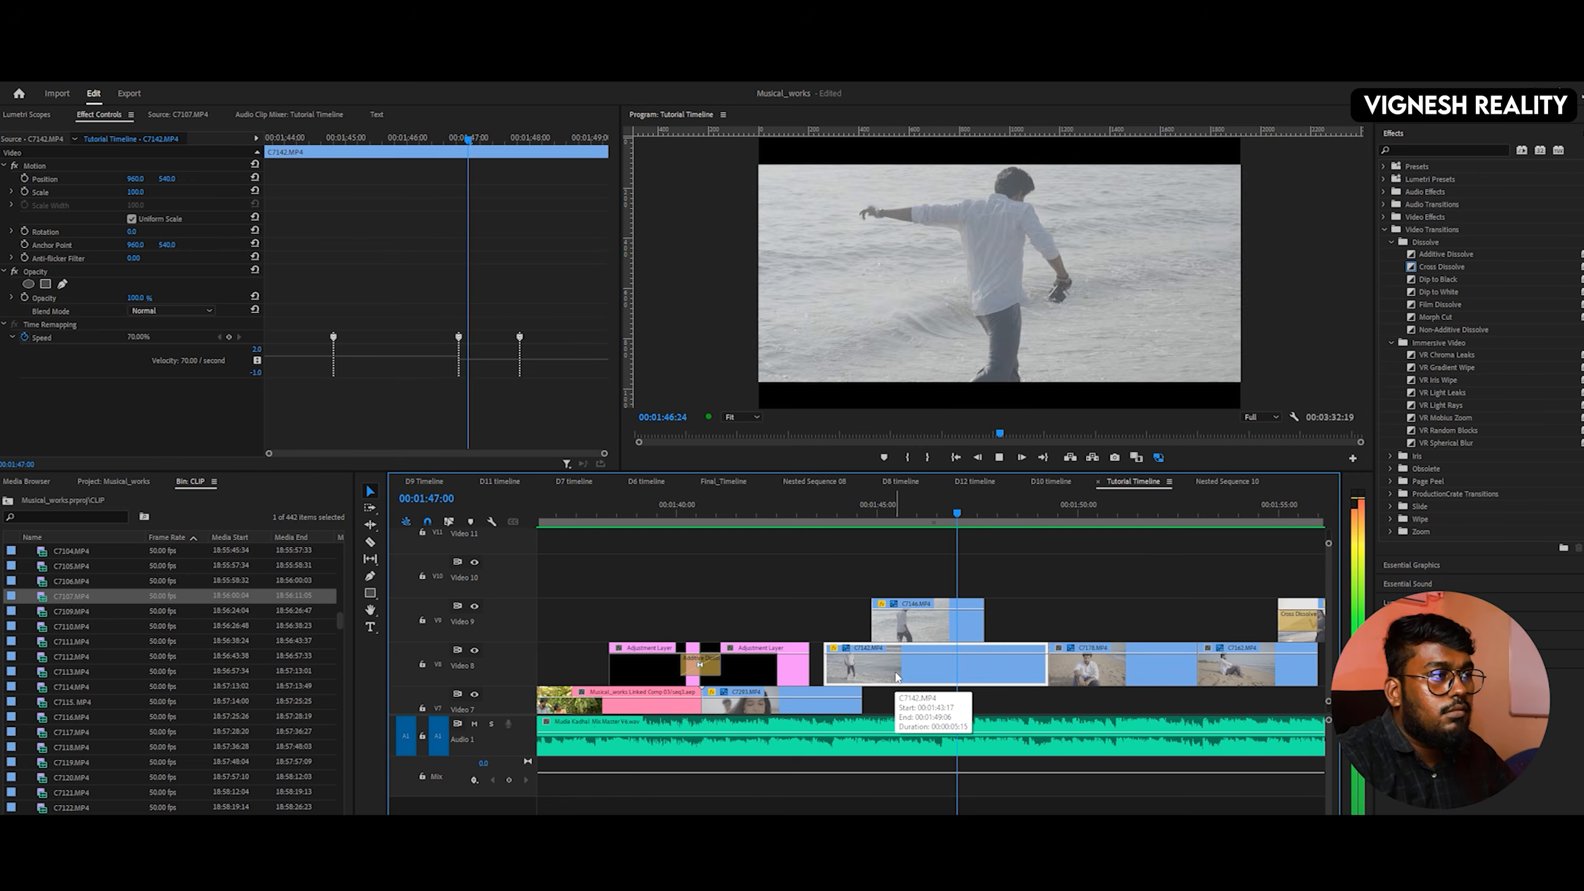
- Play the water kick in C7142.MP4 on V8 and replay it from 00:01:47:05 to 00:01:49:00 alongside its speed keyframes
{"action": "left_click", "coordinate": [980, 513]}
{"action": "key", "text": "space"}
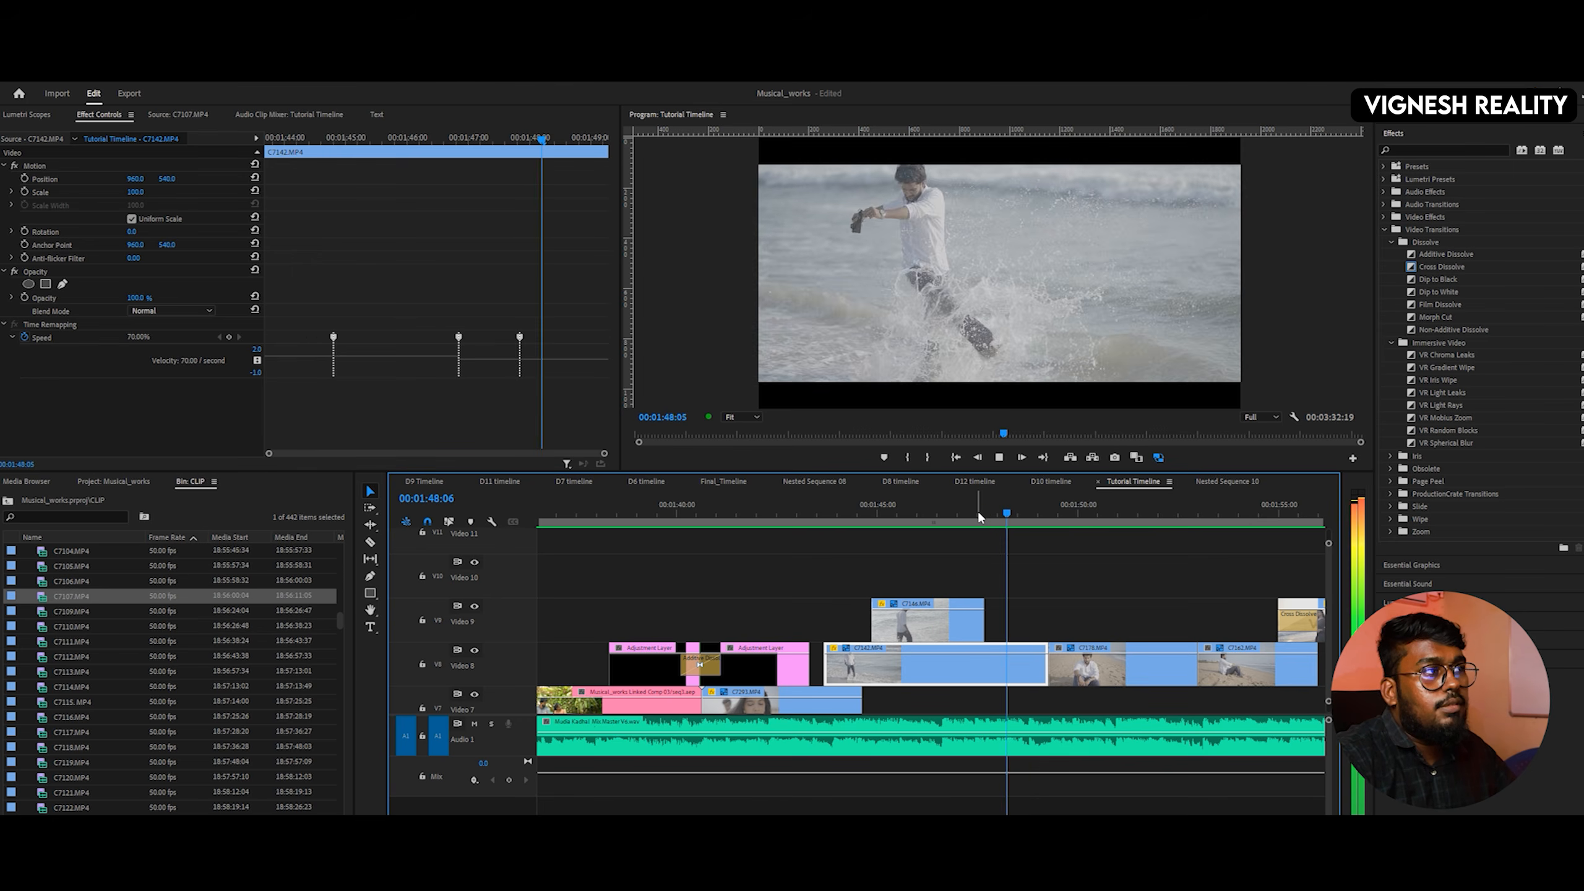
{"action": "key", "text": "space"}
{"action": "double_click", "coordinate": [993, 649]}
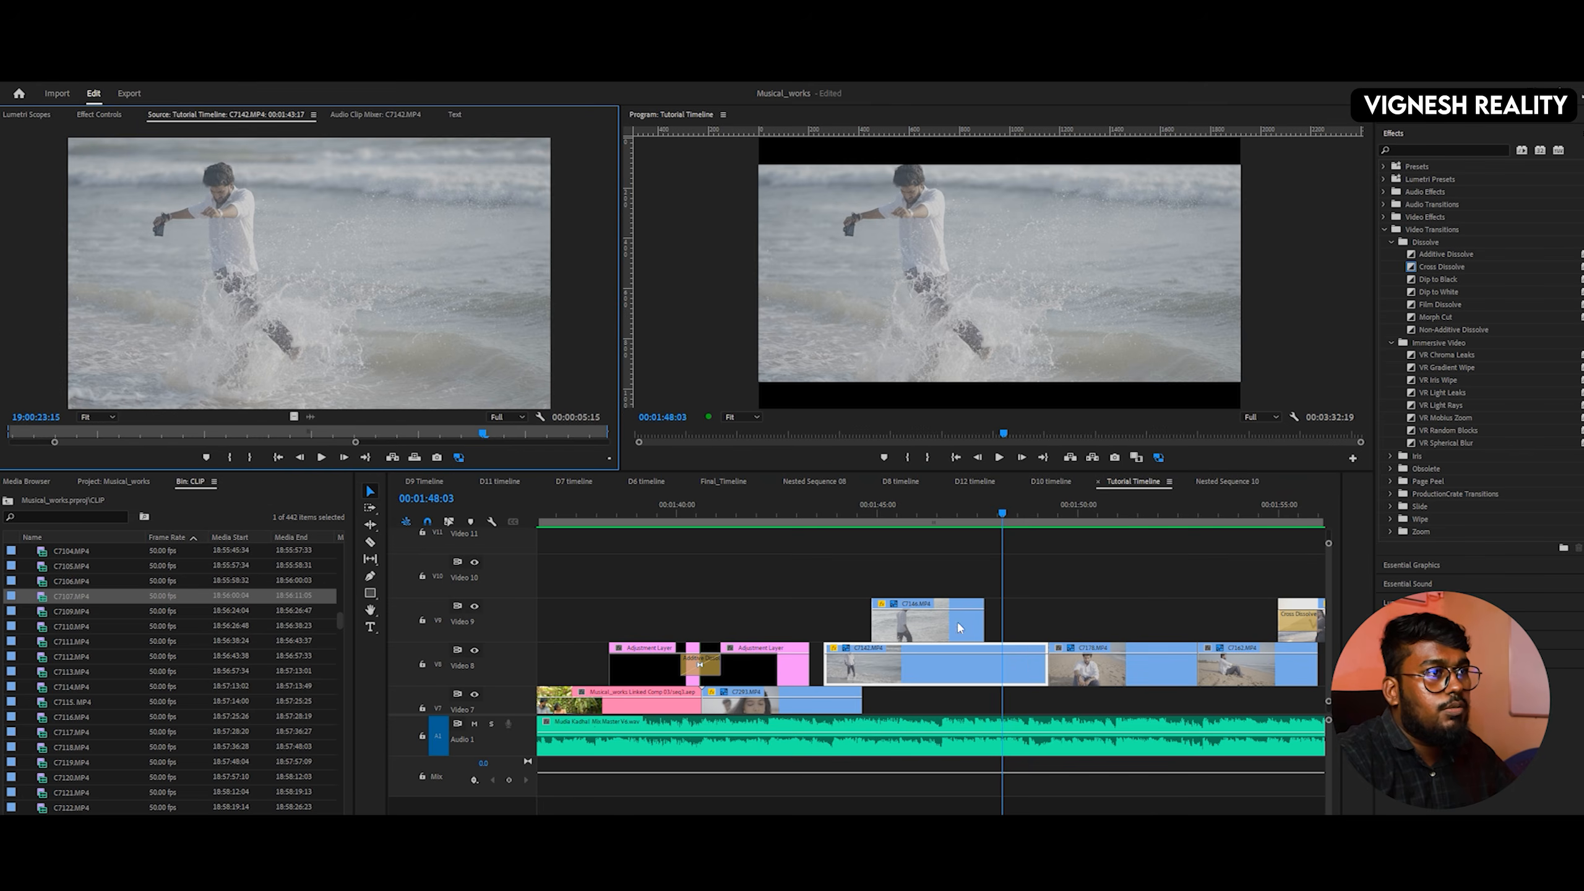
{"action": "left_click", "coordinate": [117, 118]}
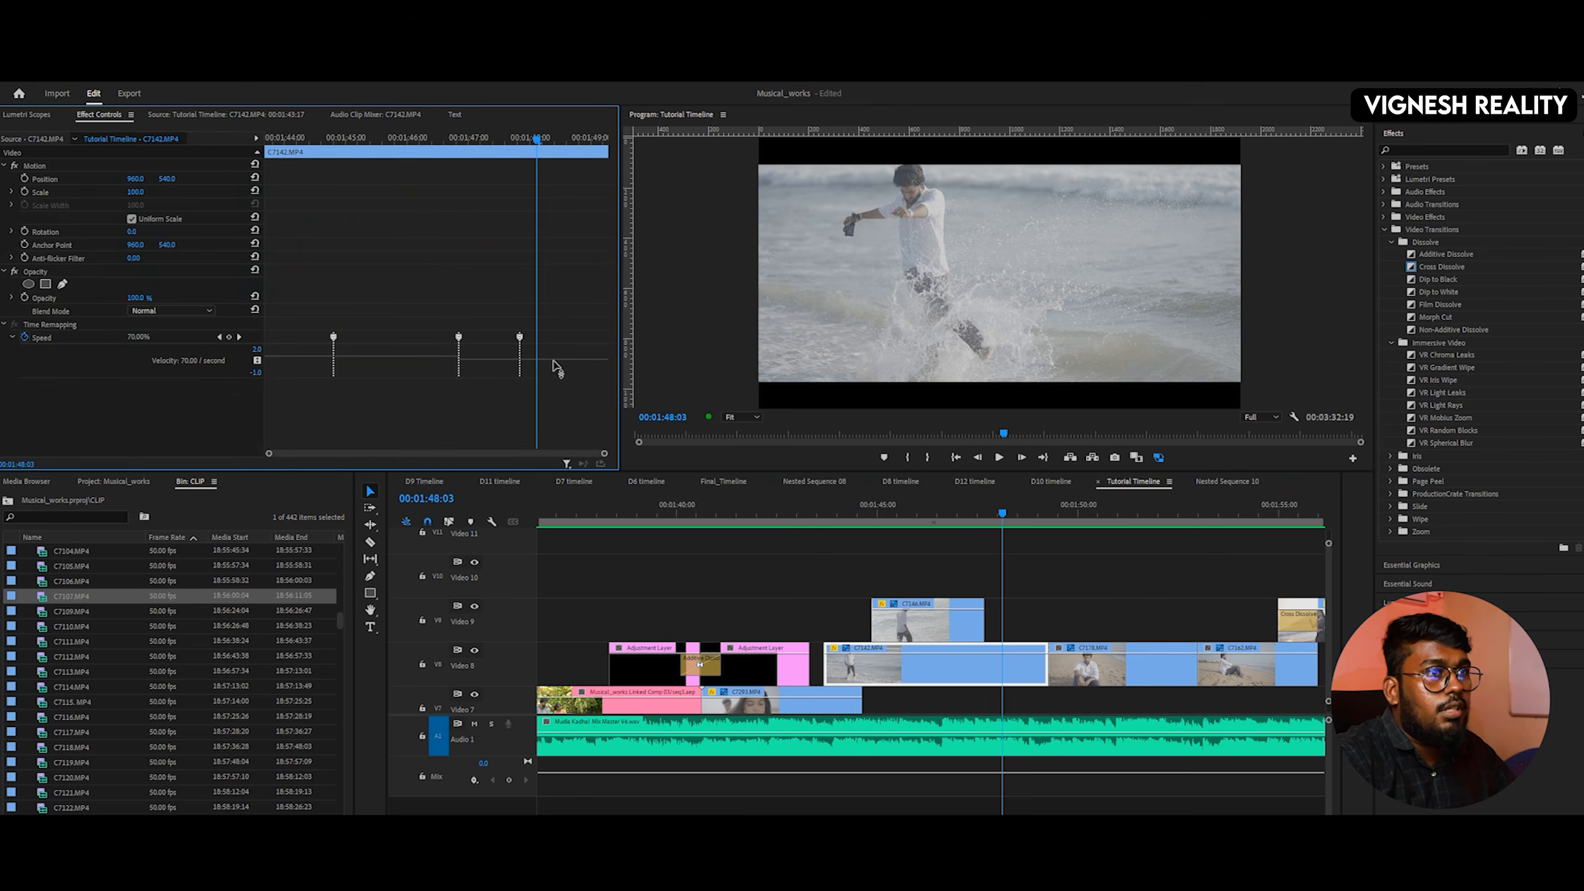
{"action": "left_click_drag", "start_coordinate": [523, 139], "coordinate": [484, 142]}
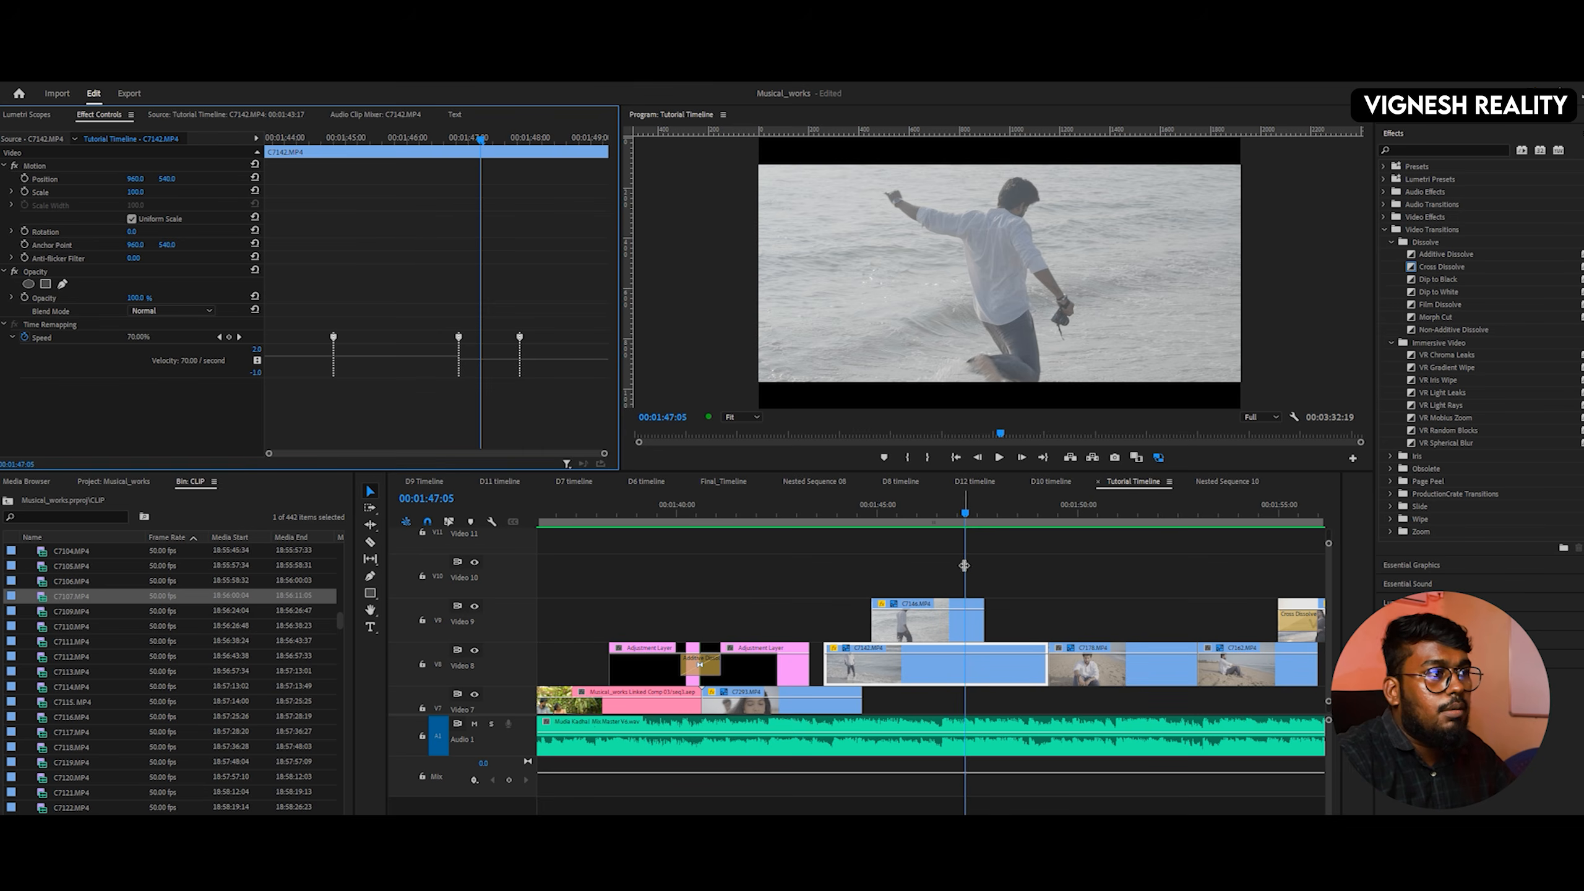
{"action": "key", "text": "space"}
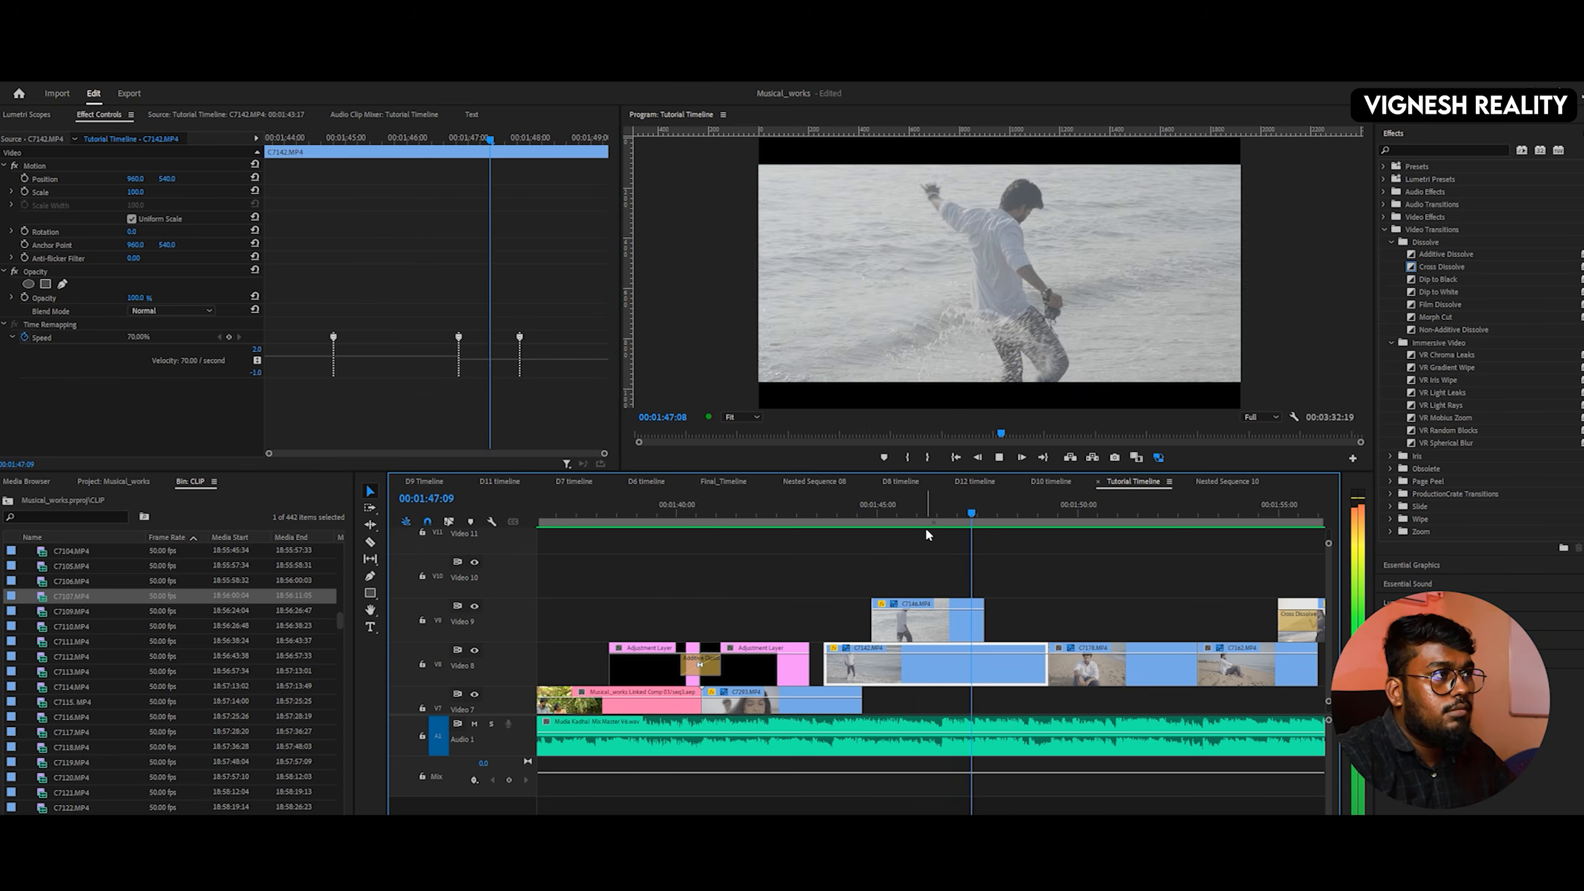
{"action": "key", "text": "space"}
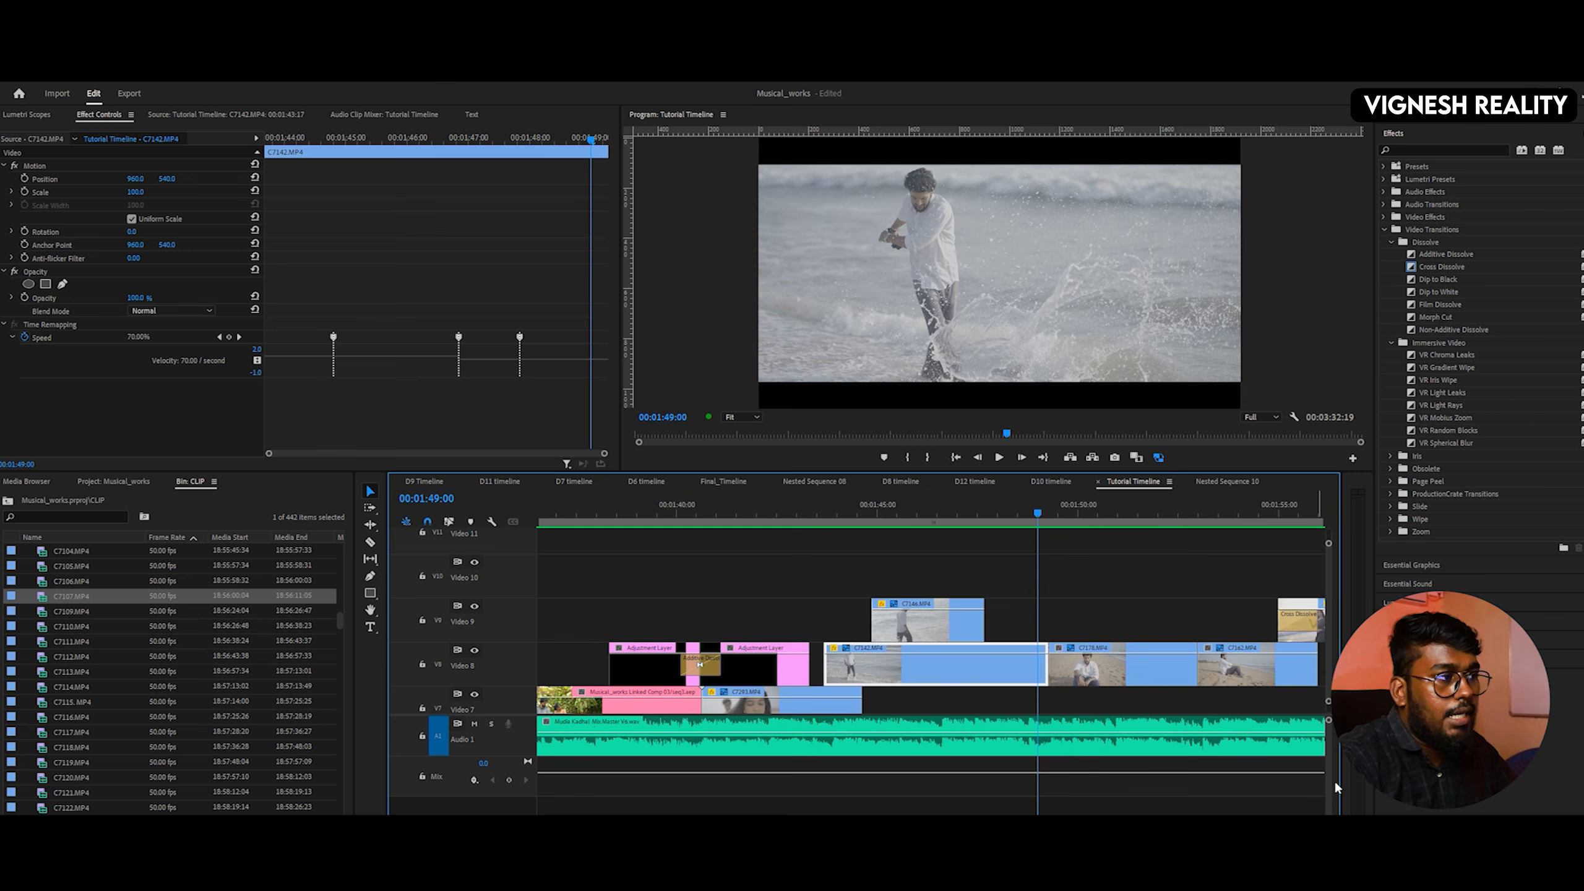
- Play the cut from the water kick to the seated beach shot on V8 and replay it from 00:01:49:02
{"action": "key", "text": "space"}
{"action": "left_click", "coordinate": [1110, 733]}
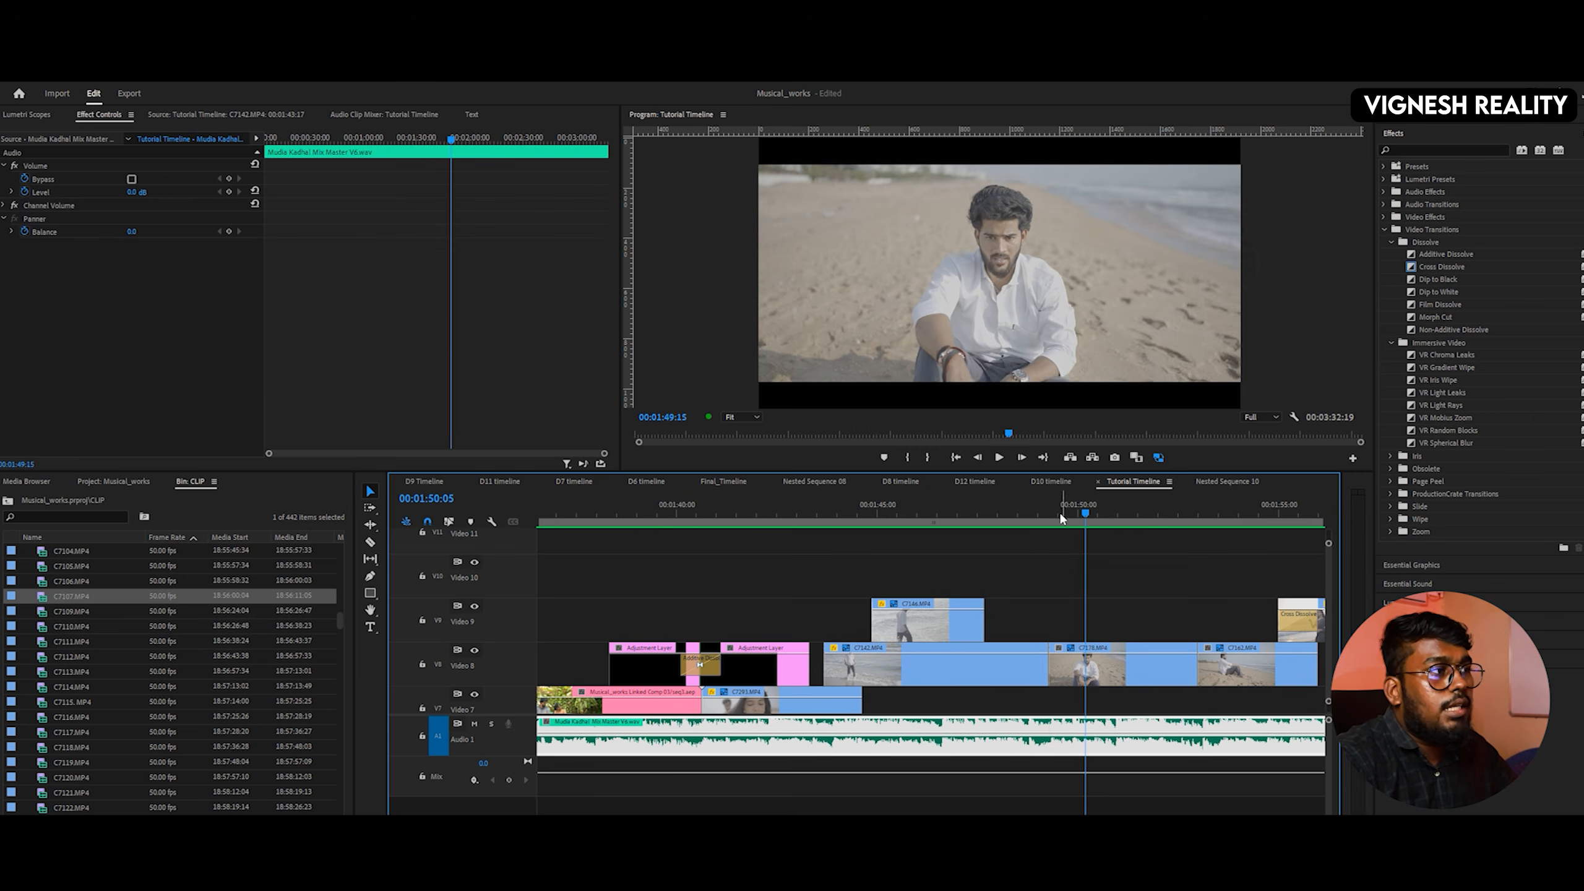
{"action": "key", "text": "space"}
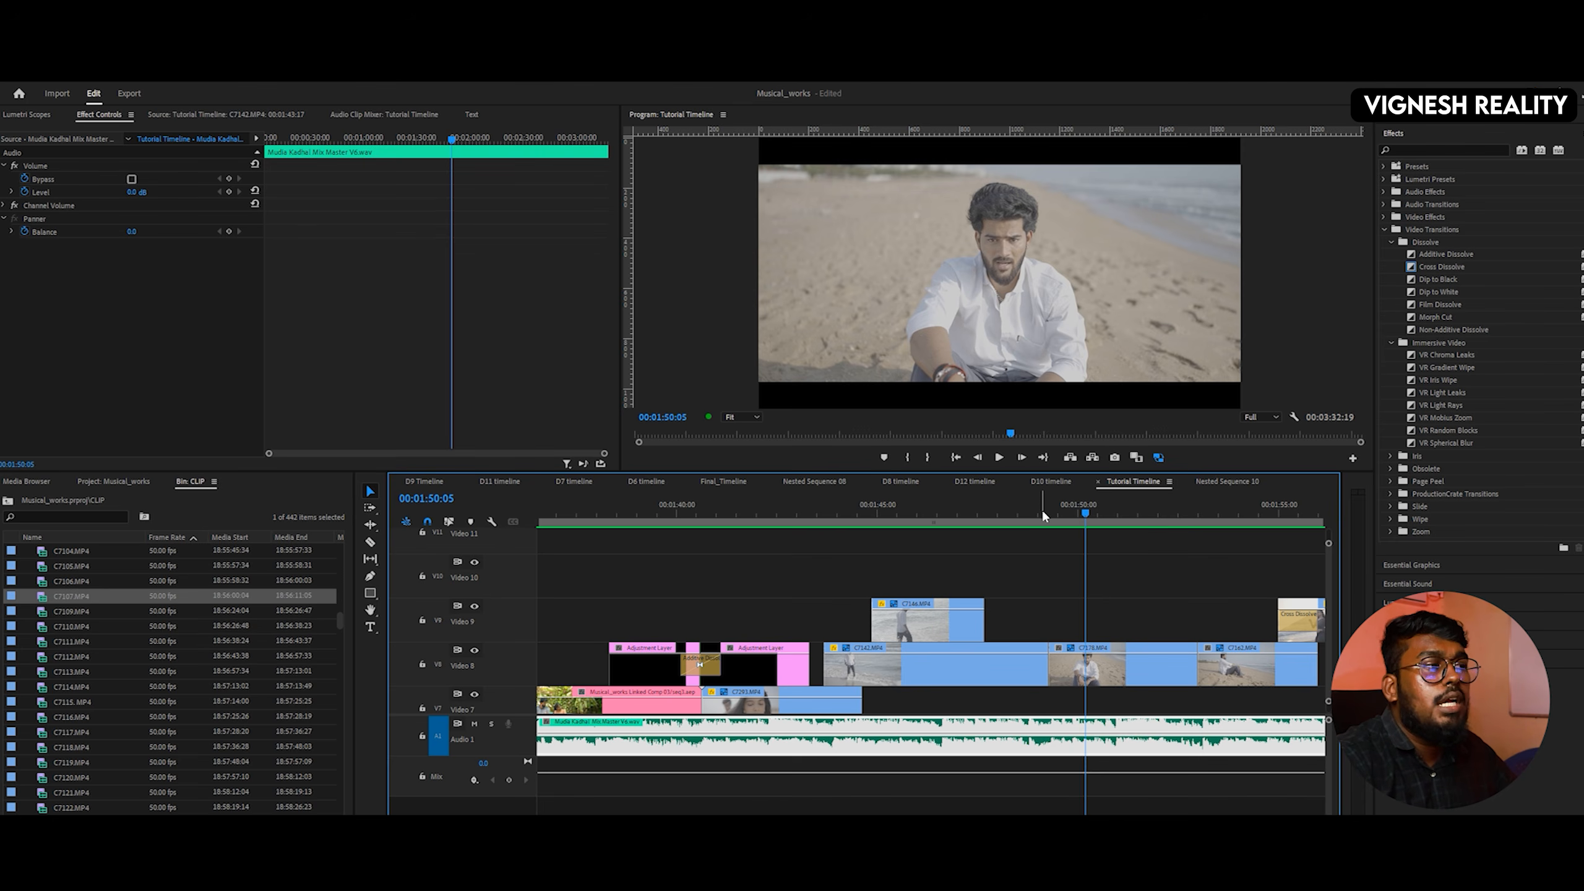
{"action": "left_click", "coordinate": [1043, 508]}
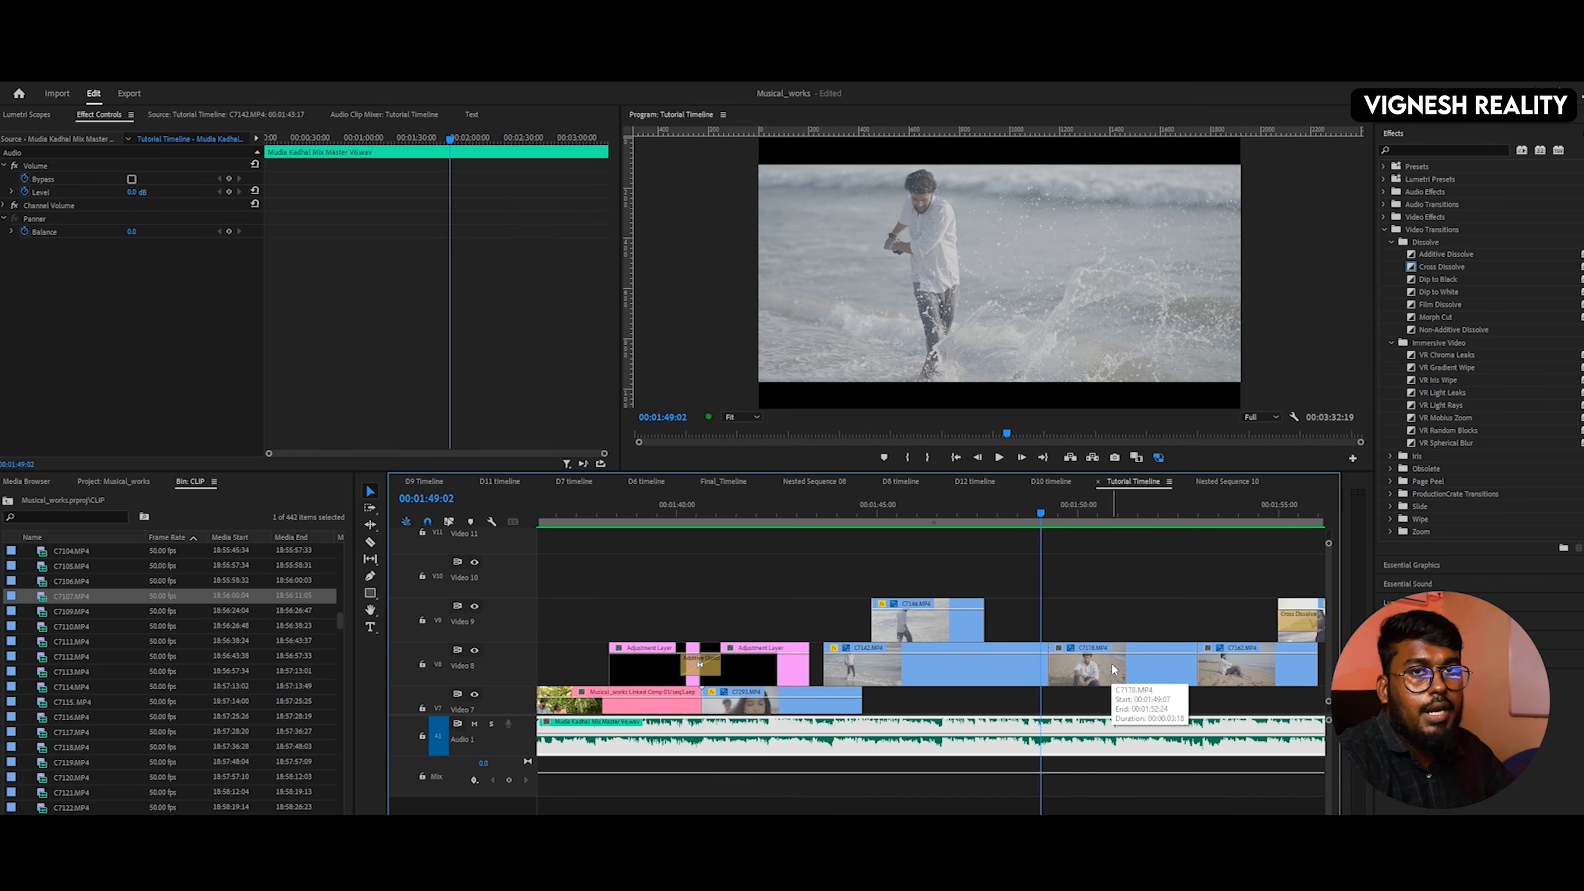
{"action": "key", "text": "space"}
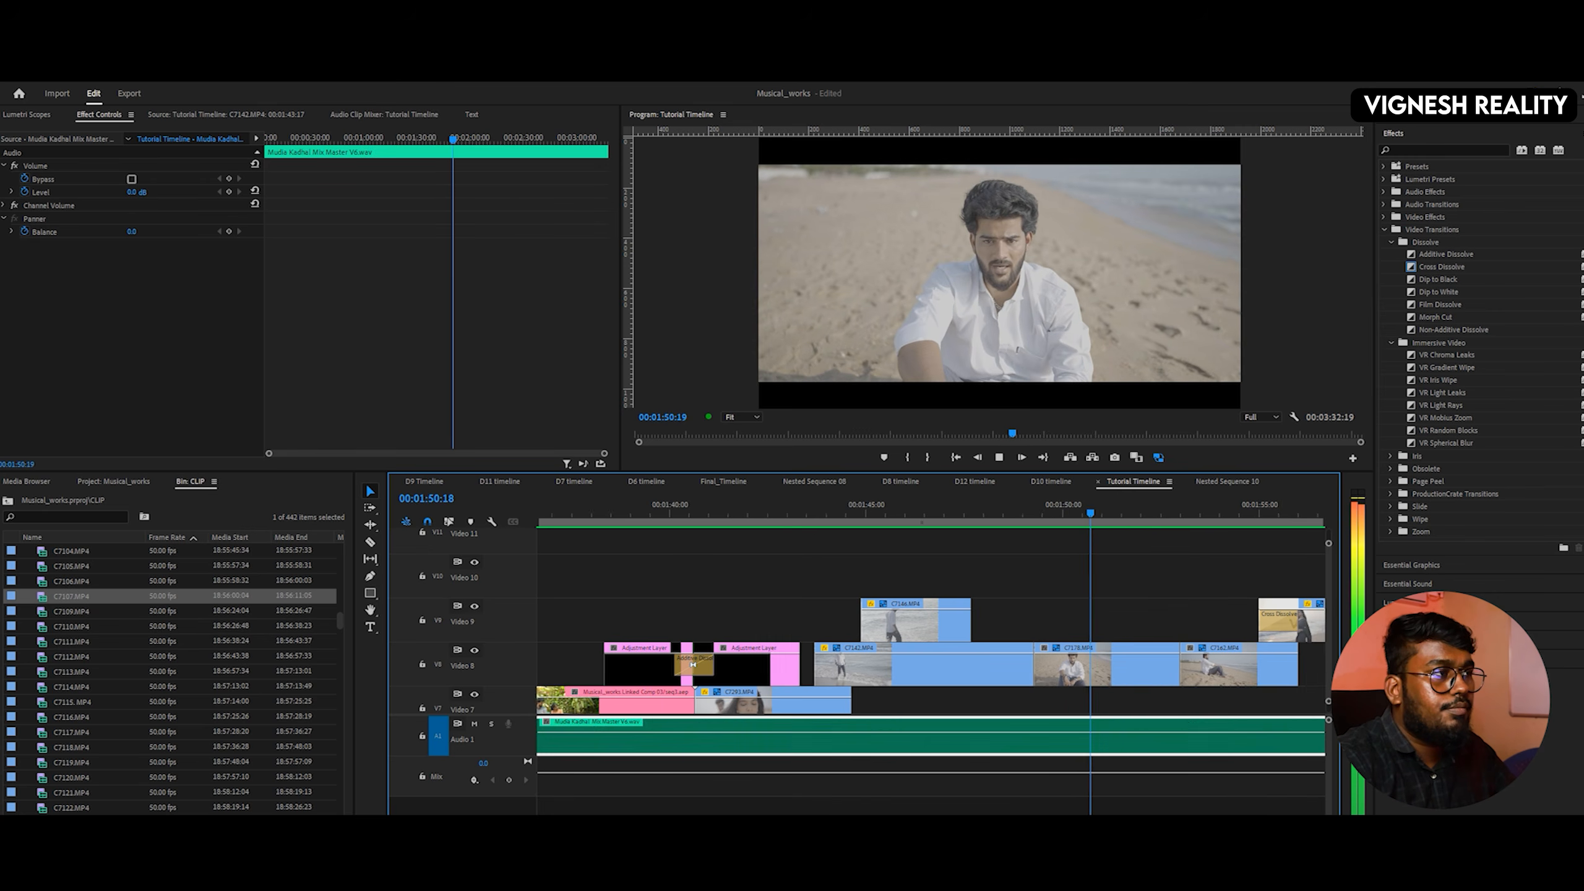
- Check the "urangaatha kangal" row in the shot-list spreadsheet and play the cut from the seated shot to the lying-down shot
{"action": "key", "text": "minus"}
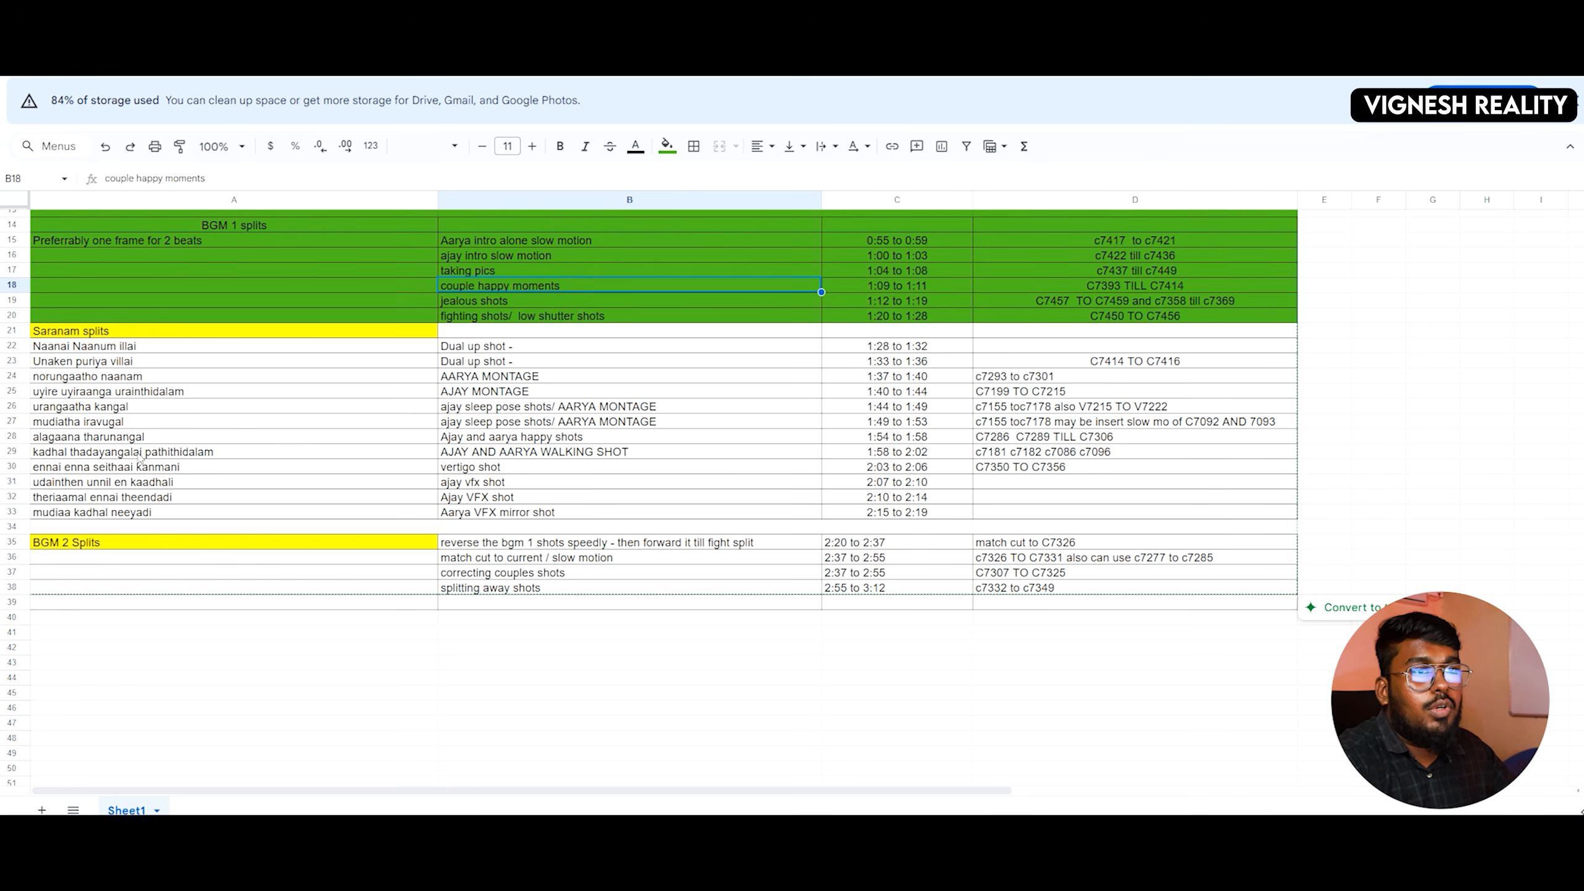
{"action": "left_click", "coordinate": [82, 409]}
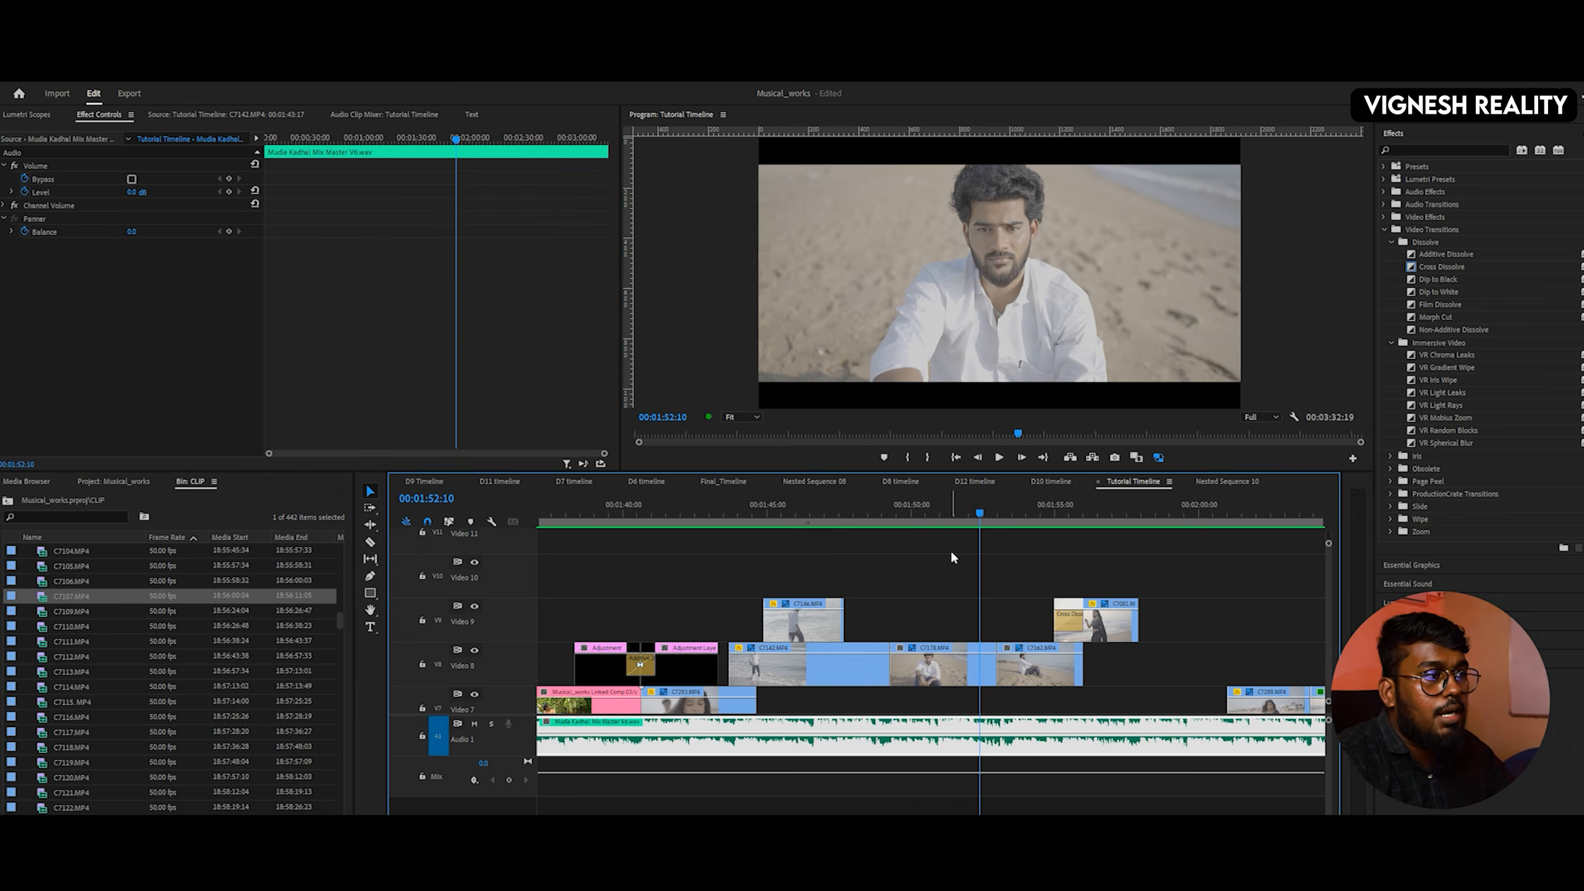
{"action": "left_click", "coordinate": [924, 515]}
{"action": "key", "text": "space"}
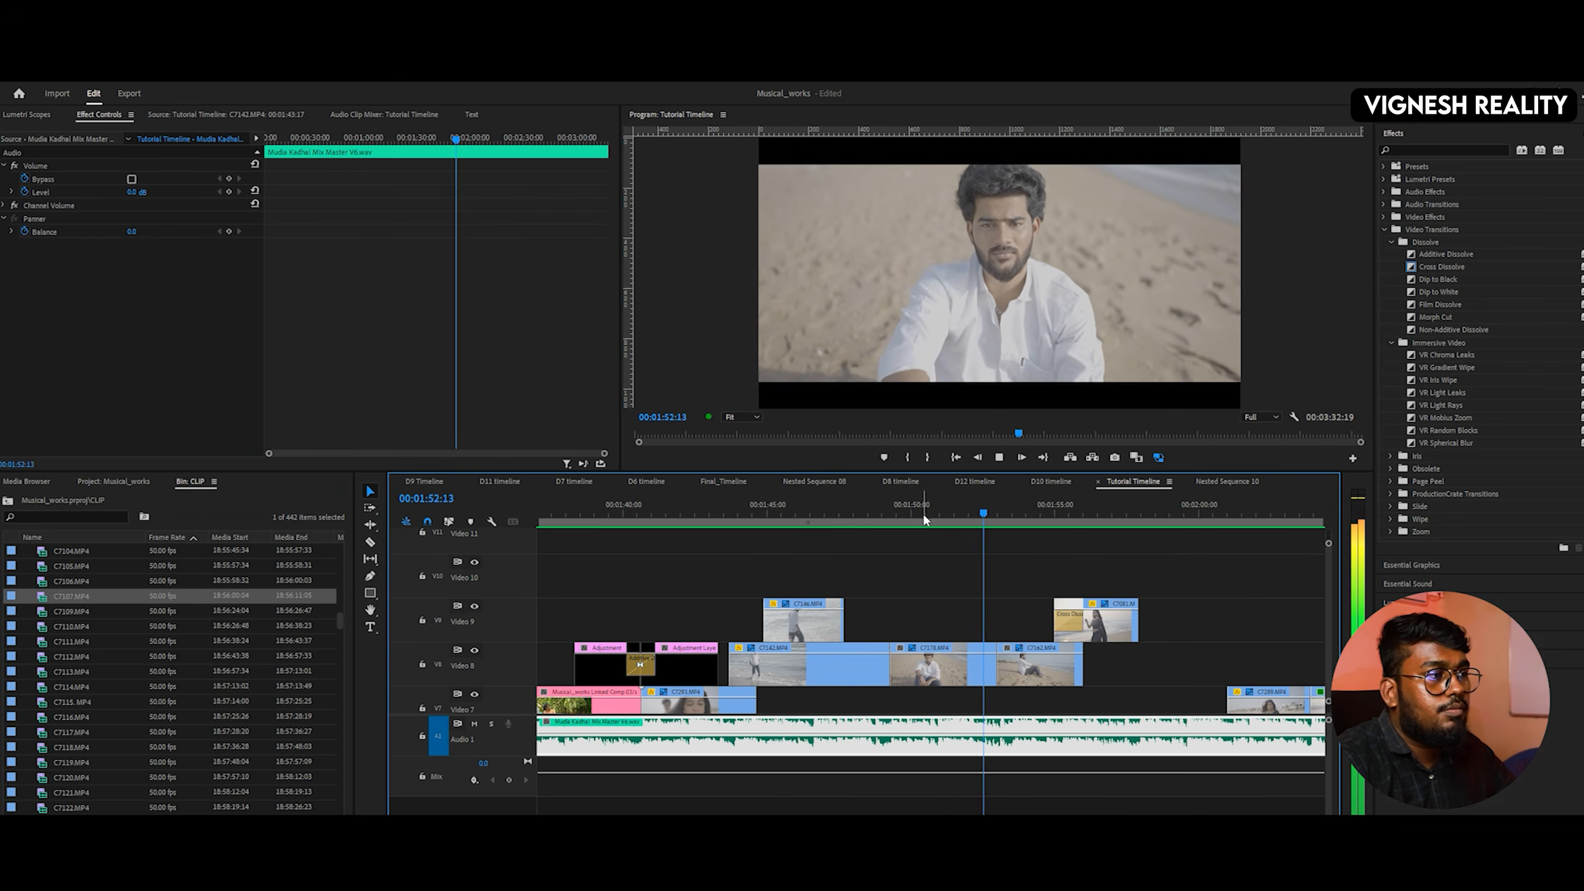
{"action": "key", "text": "space"}
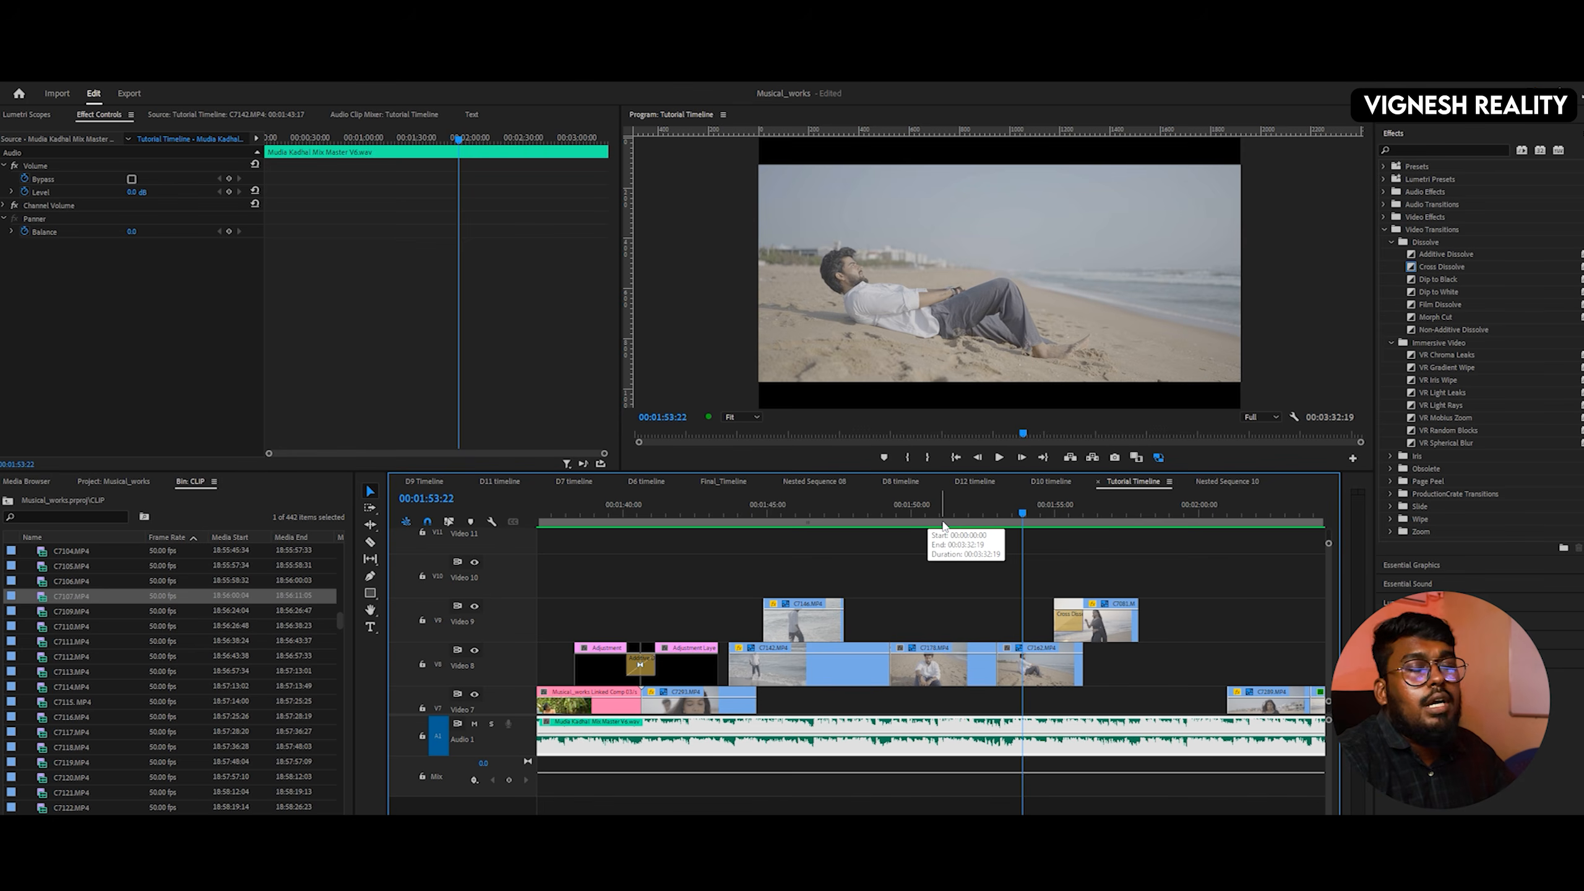
- Play the lying-down beach shot on V8 through the dissolve into C7081.MP4 on V9
{"action": "key", "text": "space"}
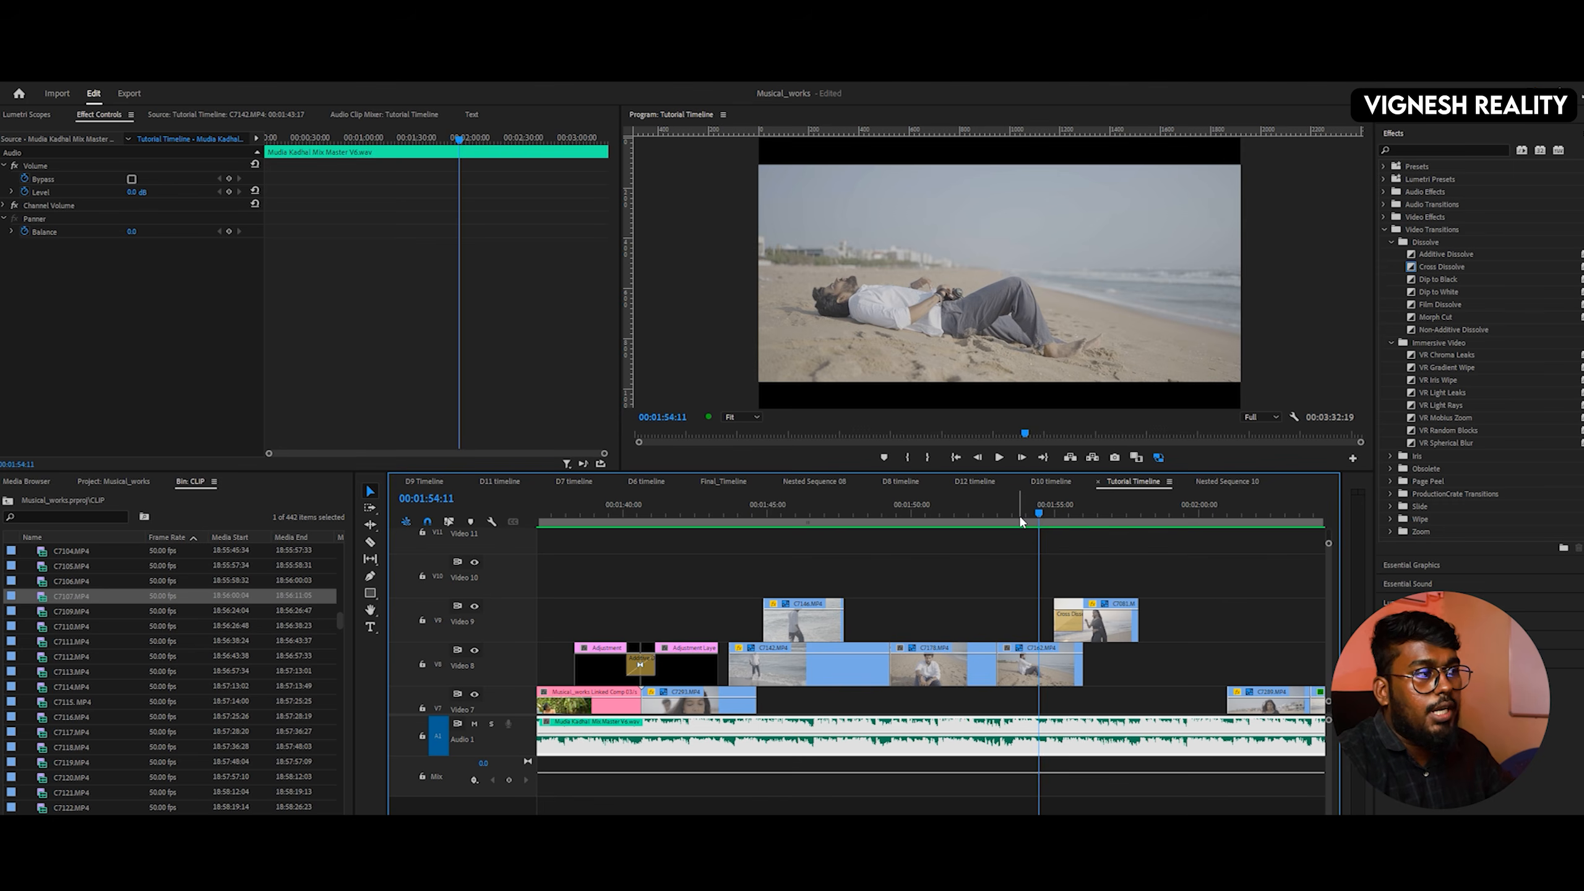
{"action": "key", "text": "space"}
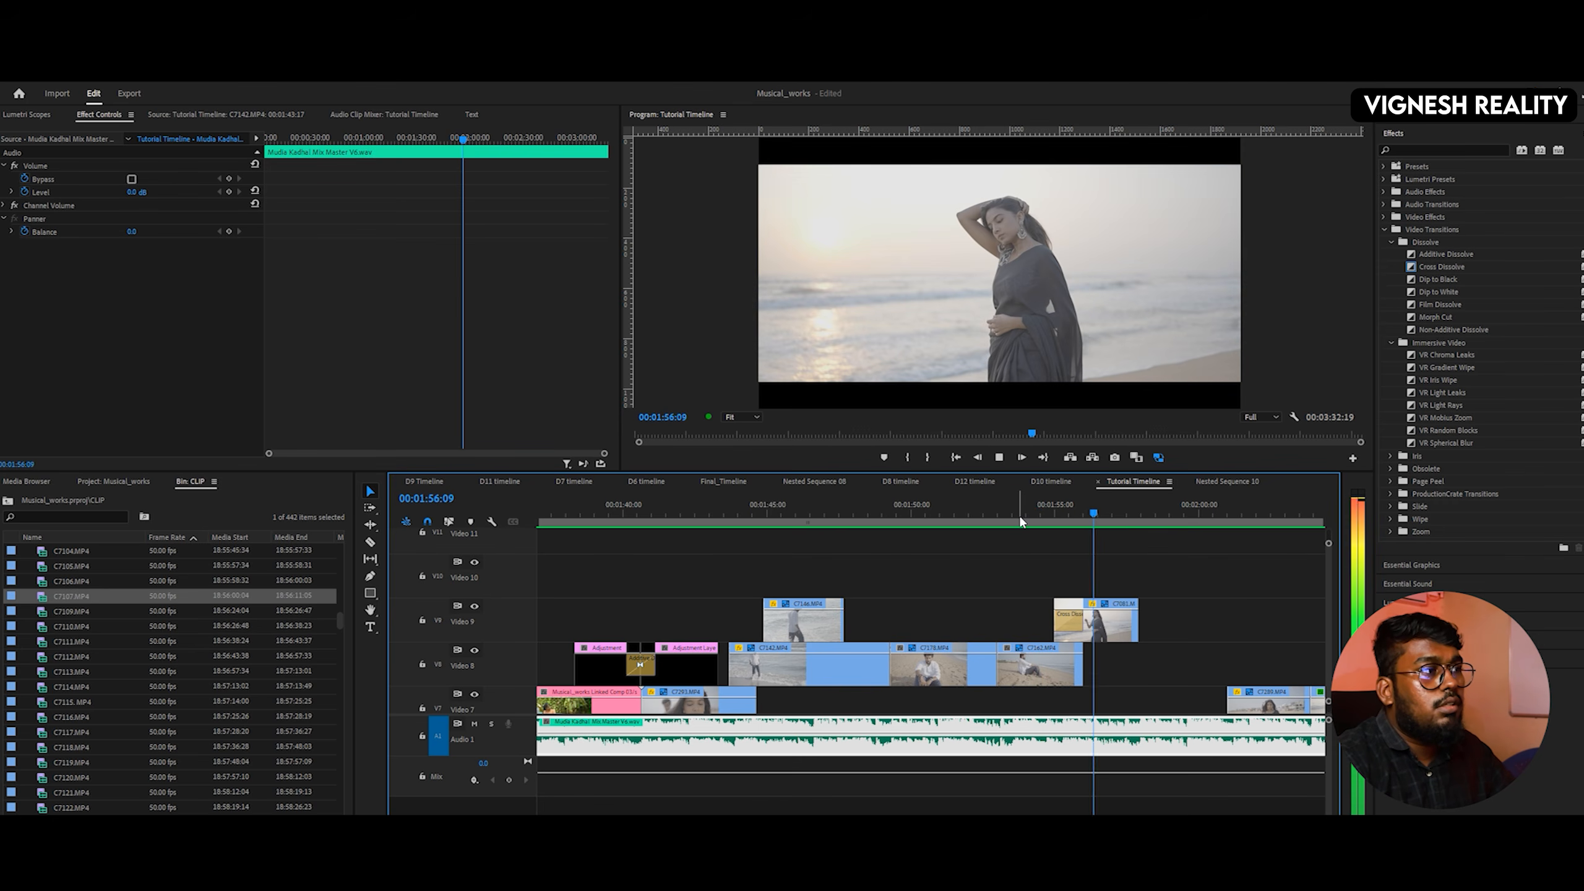
{"action": "key", "text": "space"}
- Select C7081.MP4 on V9, mute Audio 1 and play from 00:01:55:19 to 00:01:57:16 to examine its speed keyframe
{"action": "left_click", "coordinate": [1085, 624]}
{"action": "left_click_drag", "start_coordinate": [312, 139], "coordinate": [268, 139]}
{"action": "key", "text": "space"}
{"action": "key", "text": "space"}
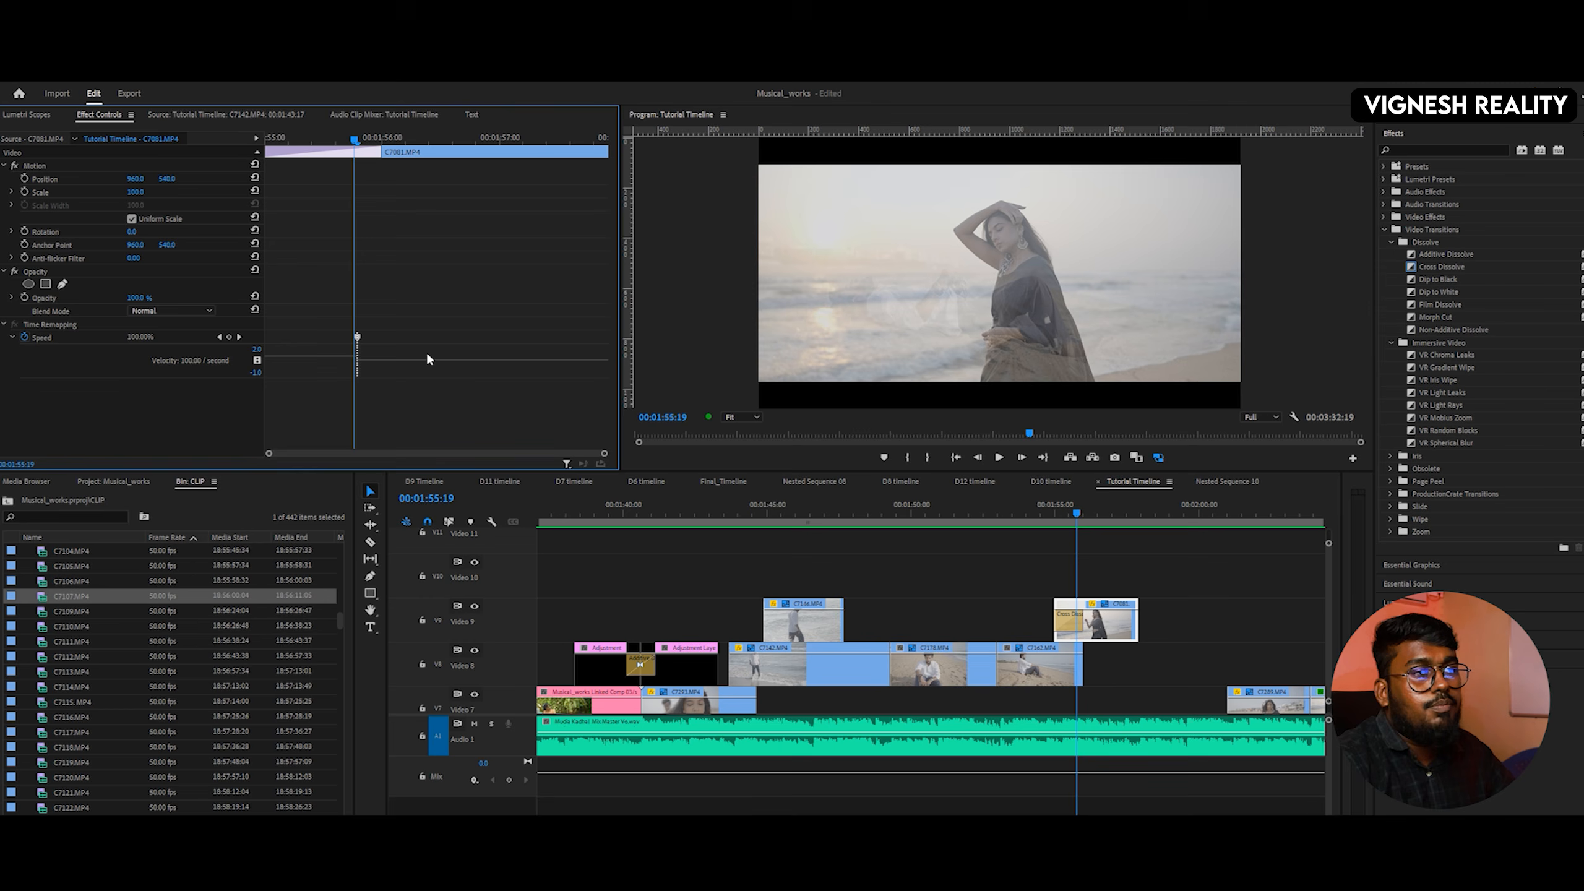
{"action": "left_click", "coordinate": [474, 724]}
{"action": "key", "text": "space"}
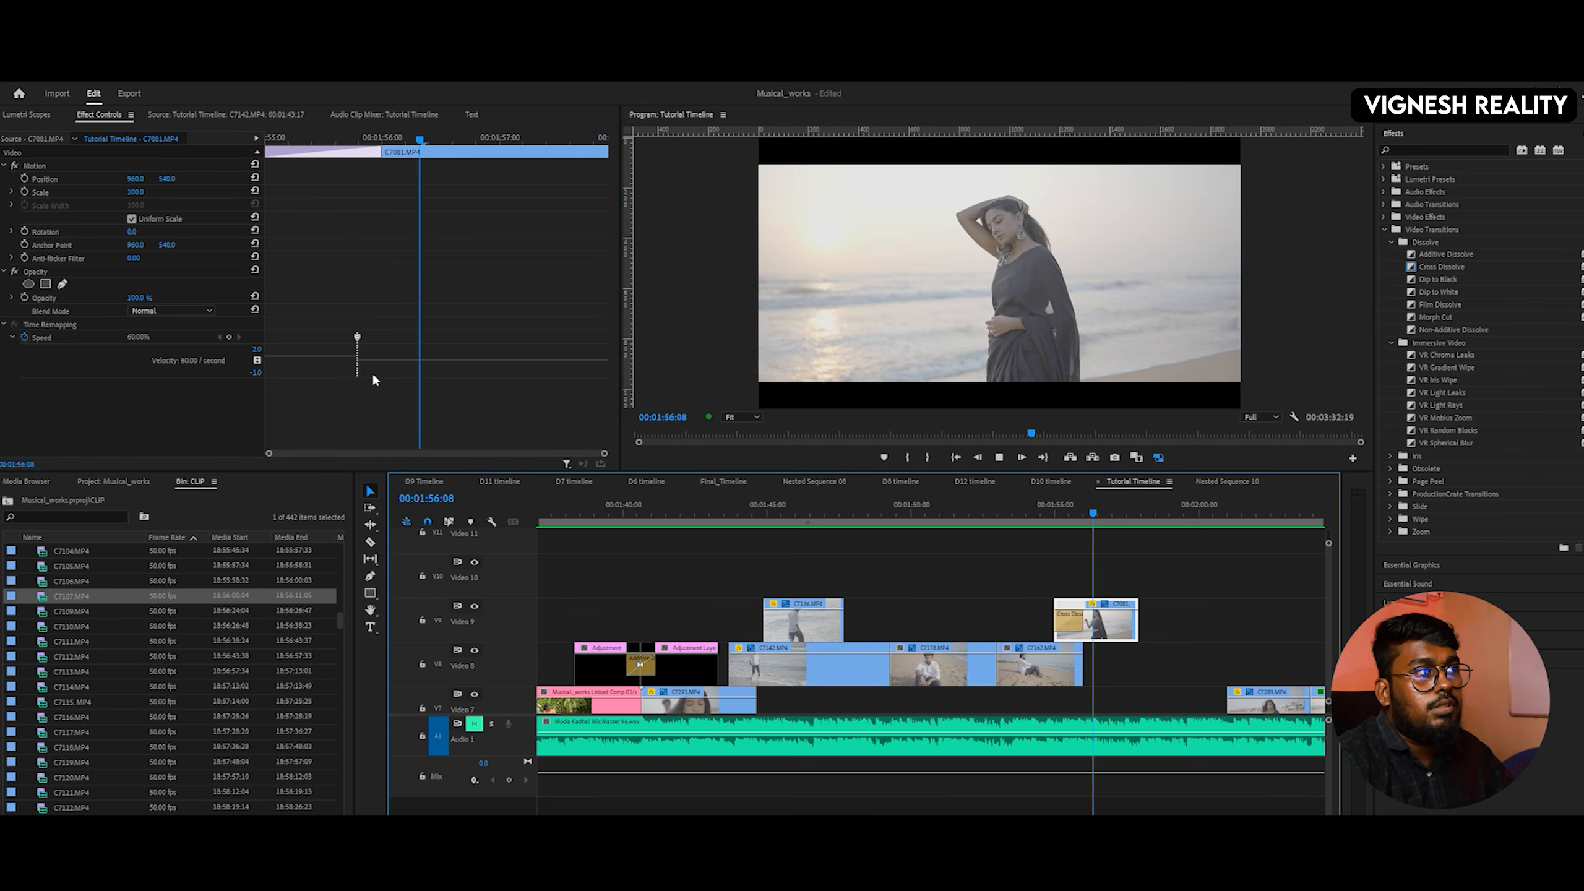
{"action": "key", "text": "space"}
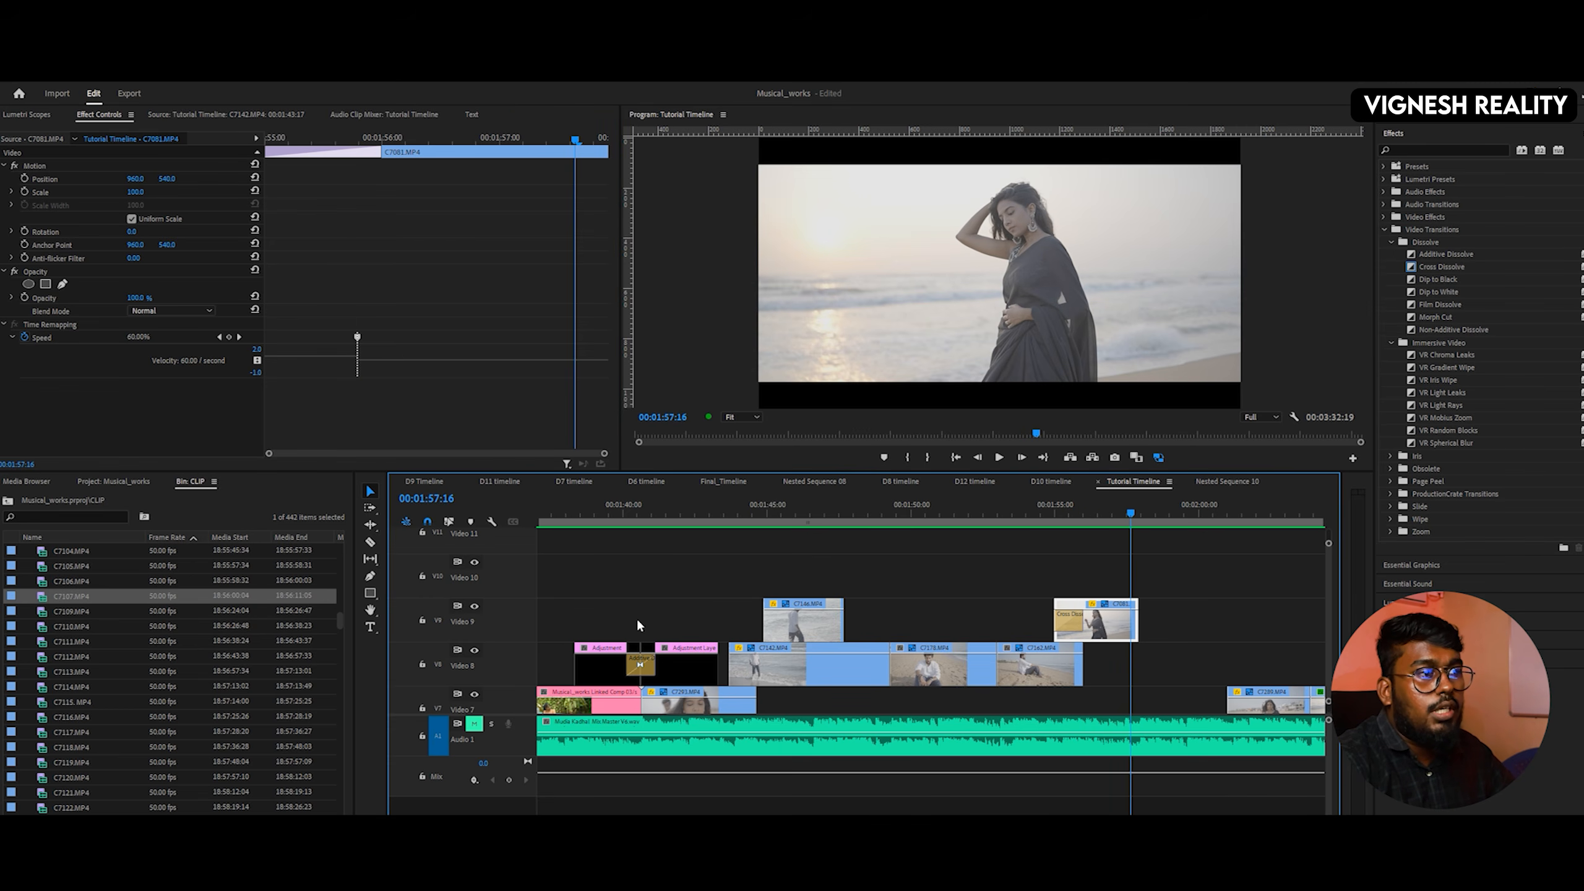
- Play on into the seated couple shot until 00:01:59:00 and select C7286.MP4 on V4
{"action": "key", "text": "space"}
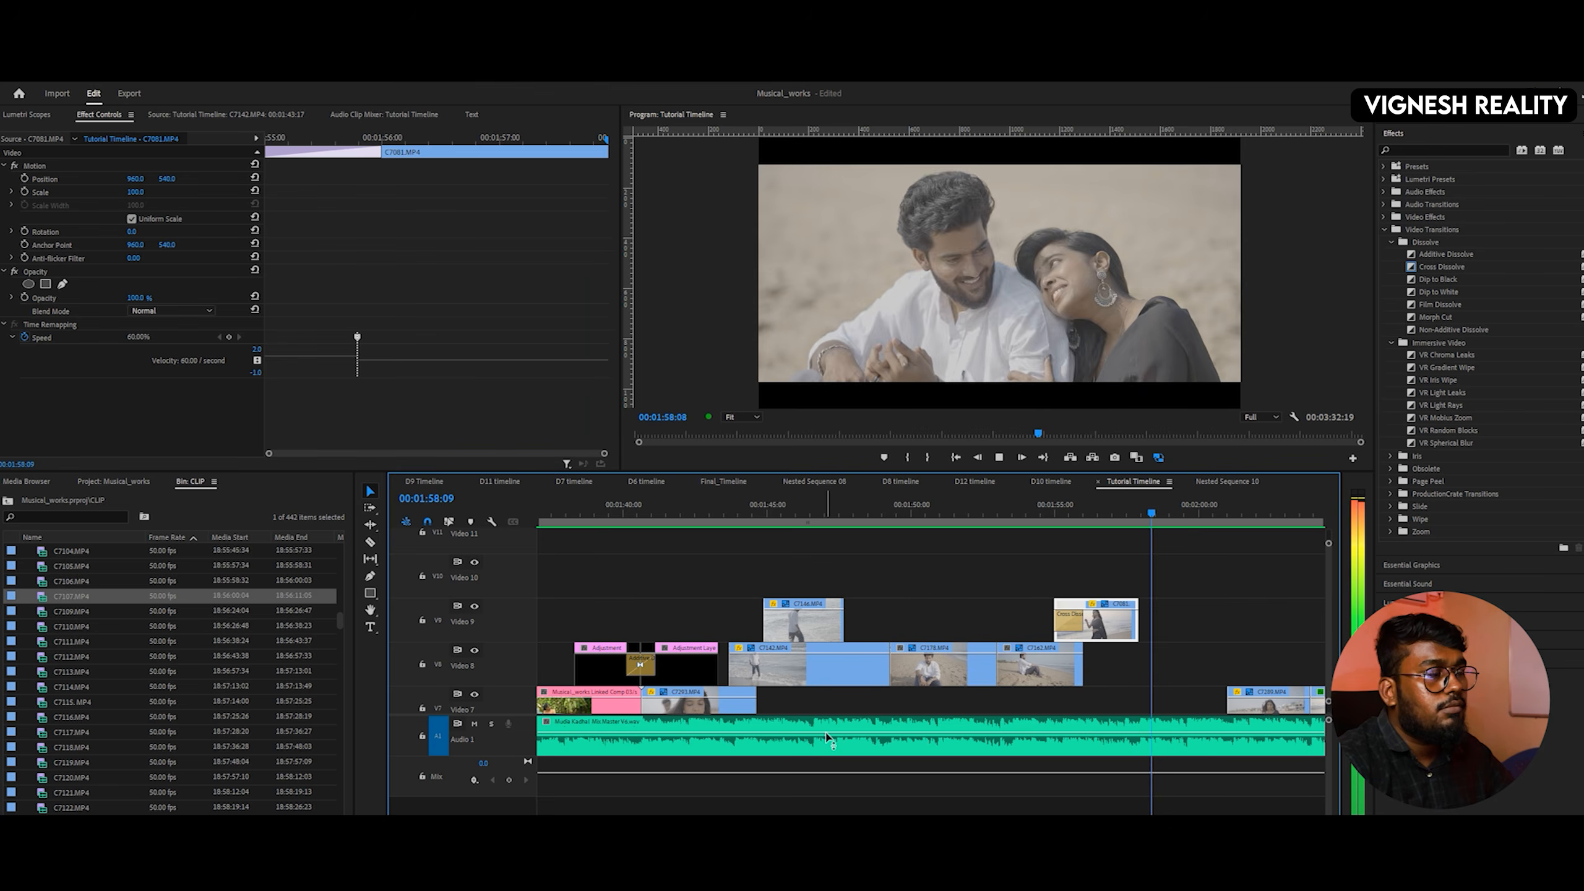
{"action": "key", "text": "space"}
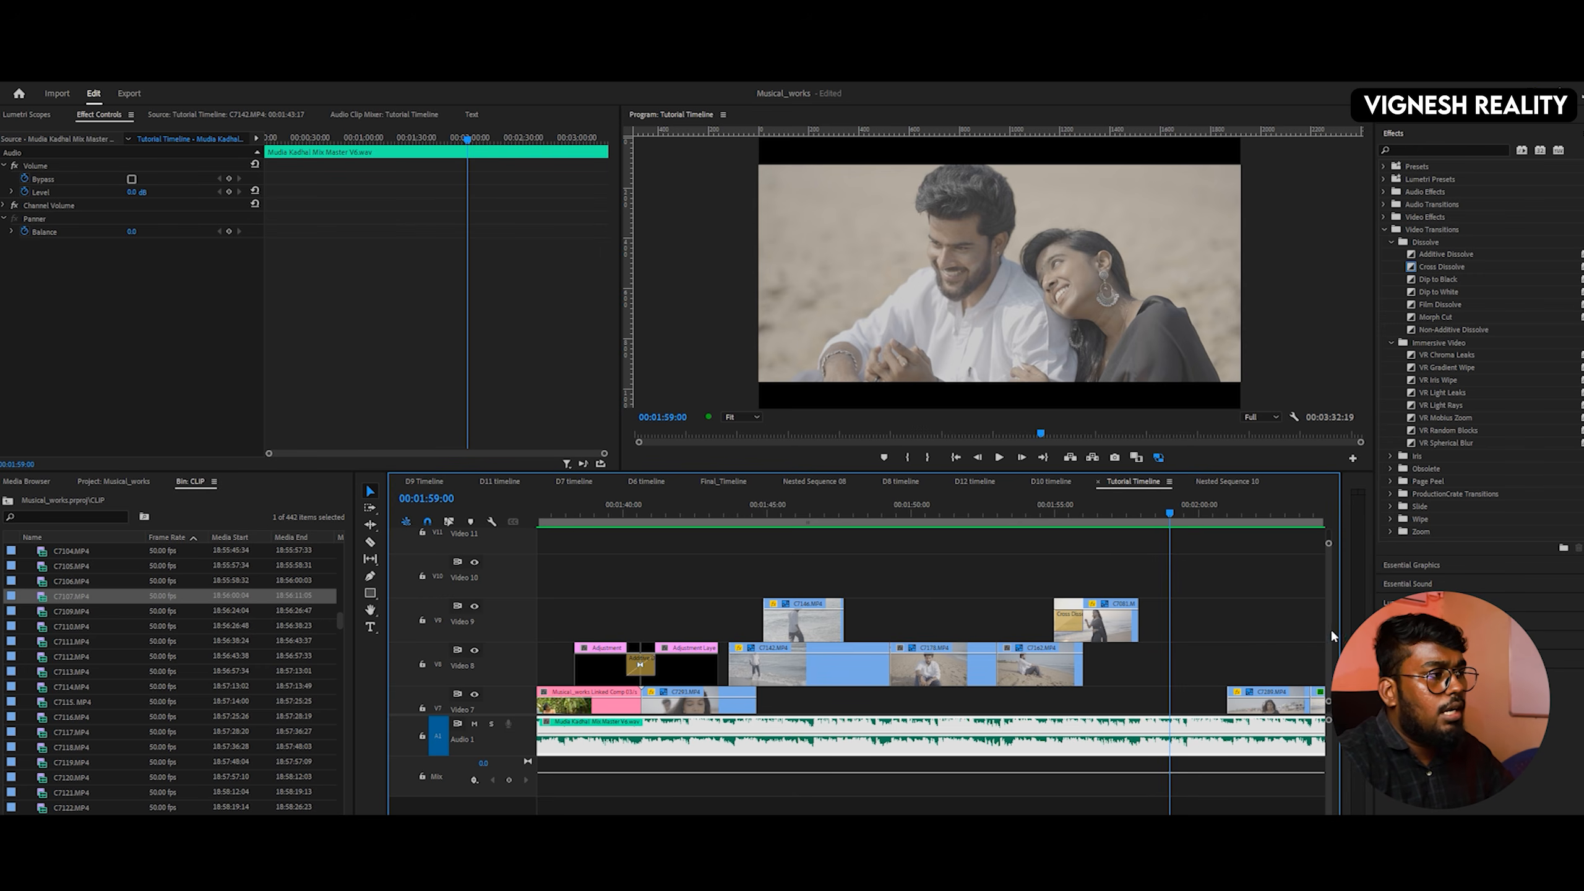
{"action": "scroll", "coordinate": [1332, 627], "scroll_direction": "down", "scroll_amount": 5}
{"action": "left_click", "coordinate": [1182, 599]}
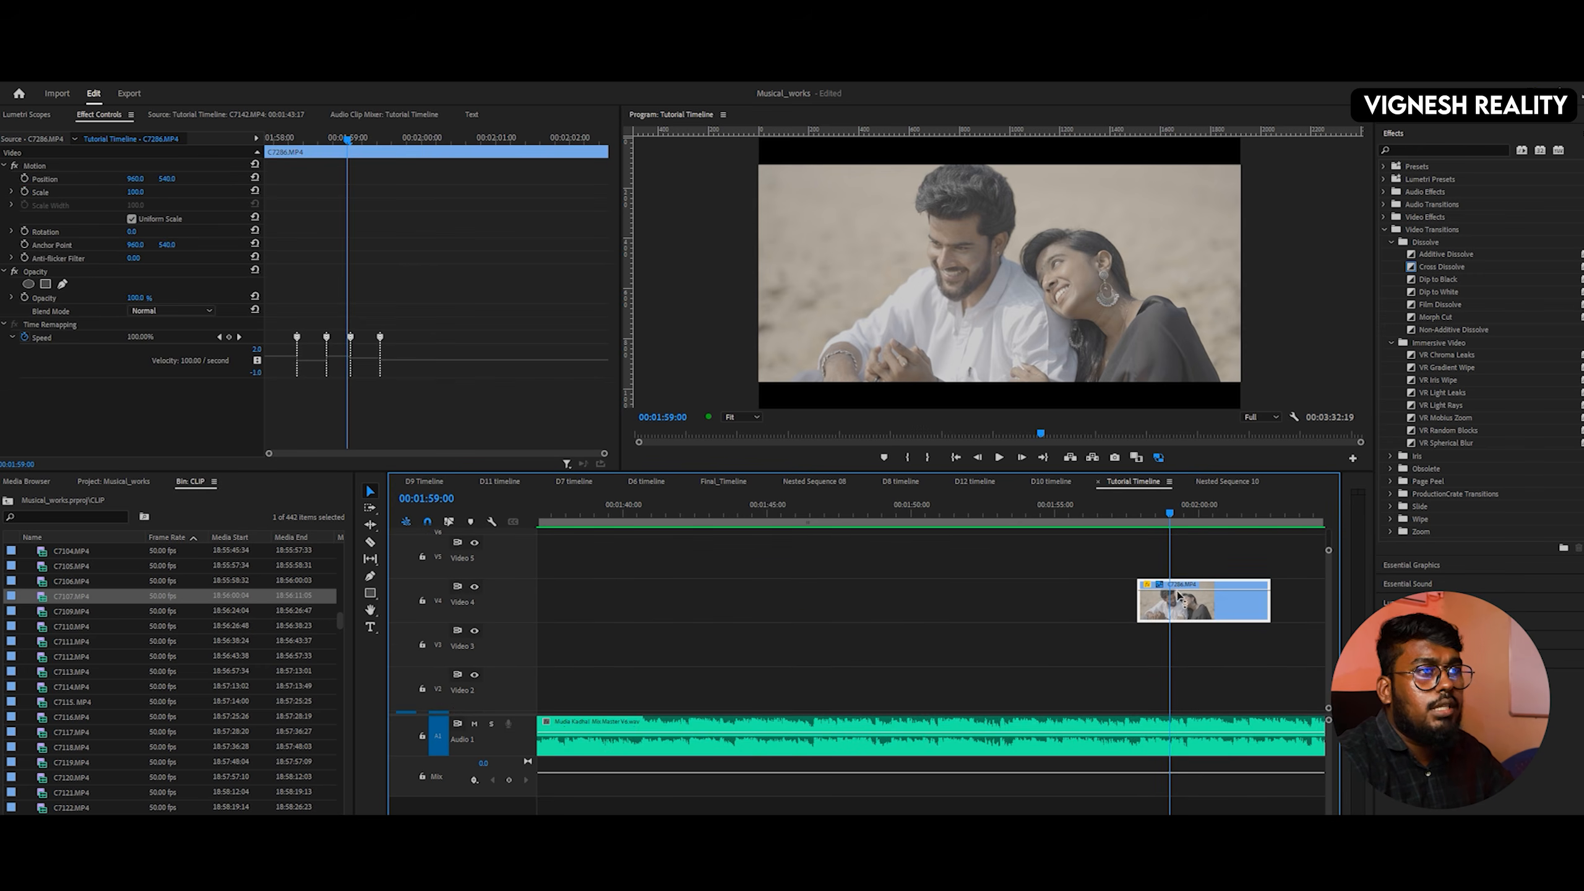
- Replay the couple shot from 00:01:57:18 to 00:02:00:08 and select C7286.MP4 again
{"action": "left_click", "coordinate": [1139, 515]}
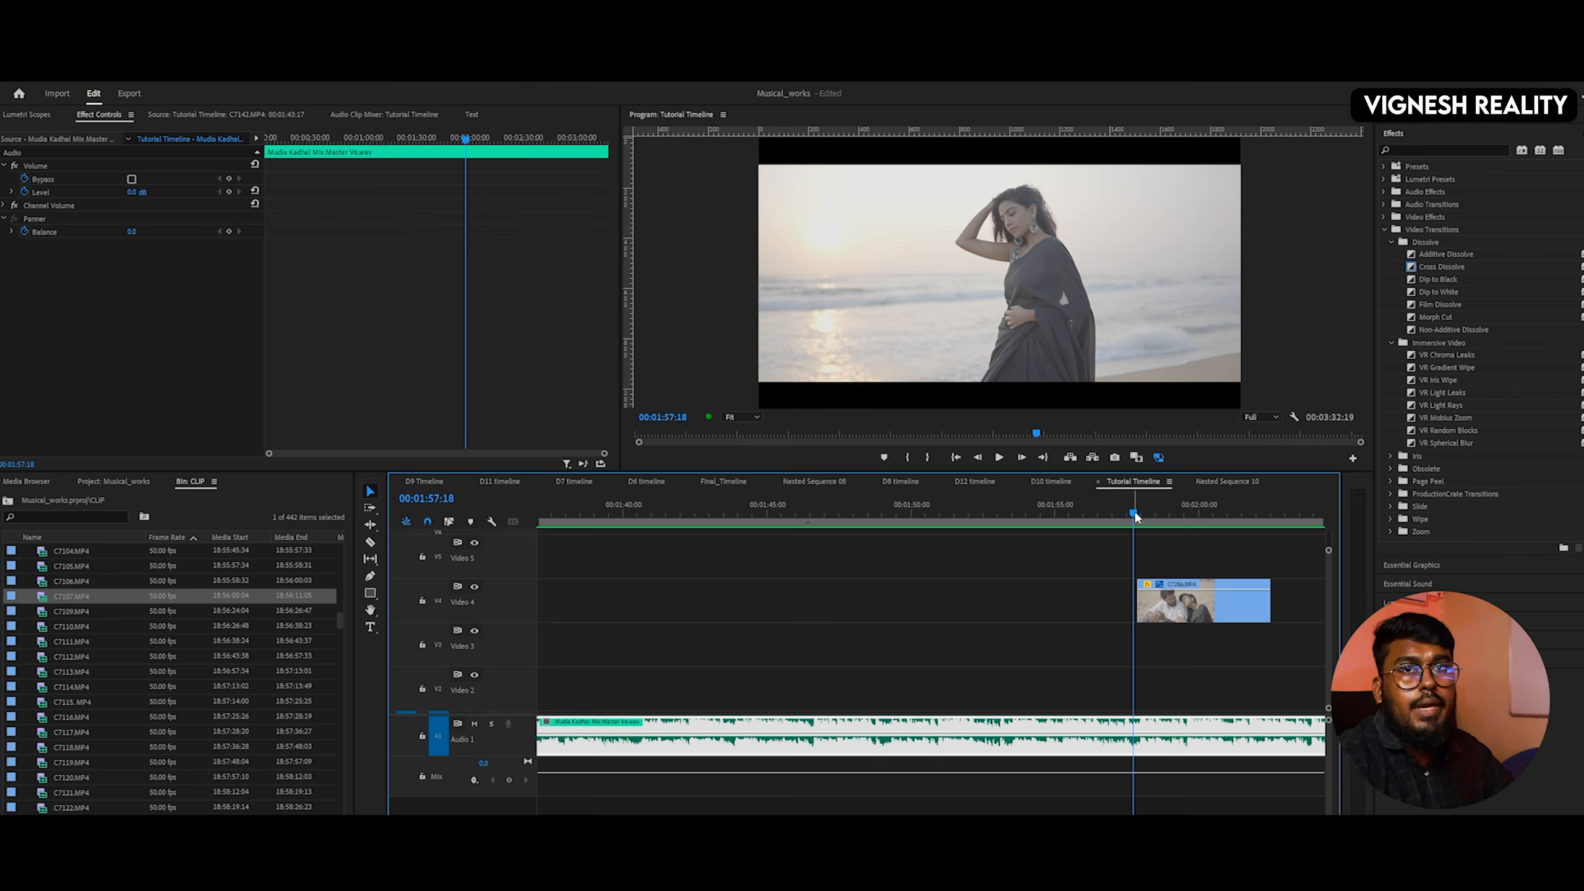
{"action": "key", "text": "space"}
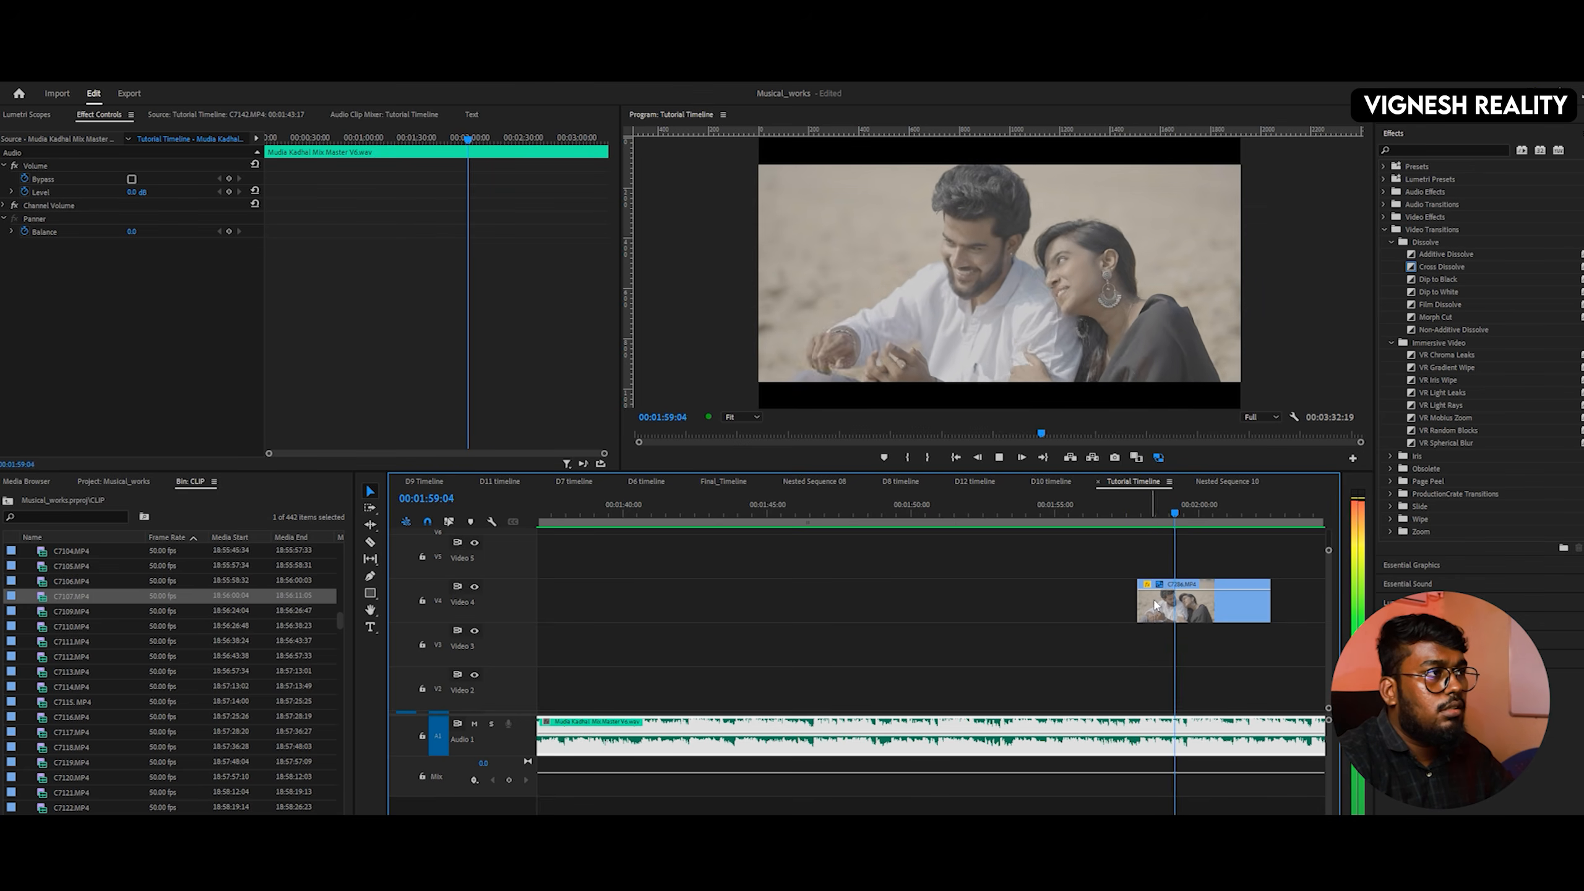
{"action": "left_click", "coordinate": [1172, 629]}
{"action": "left_click", "coordinate": [1178, 608]}
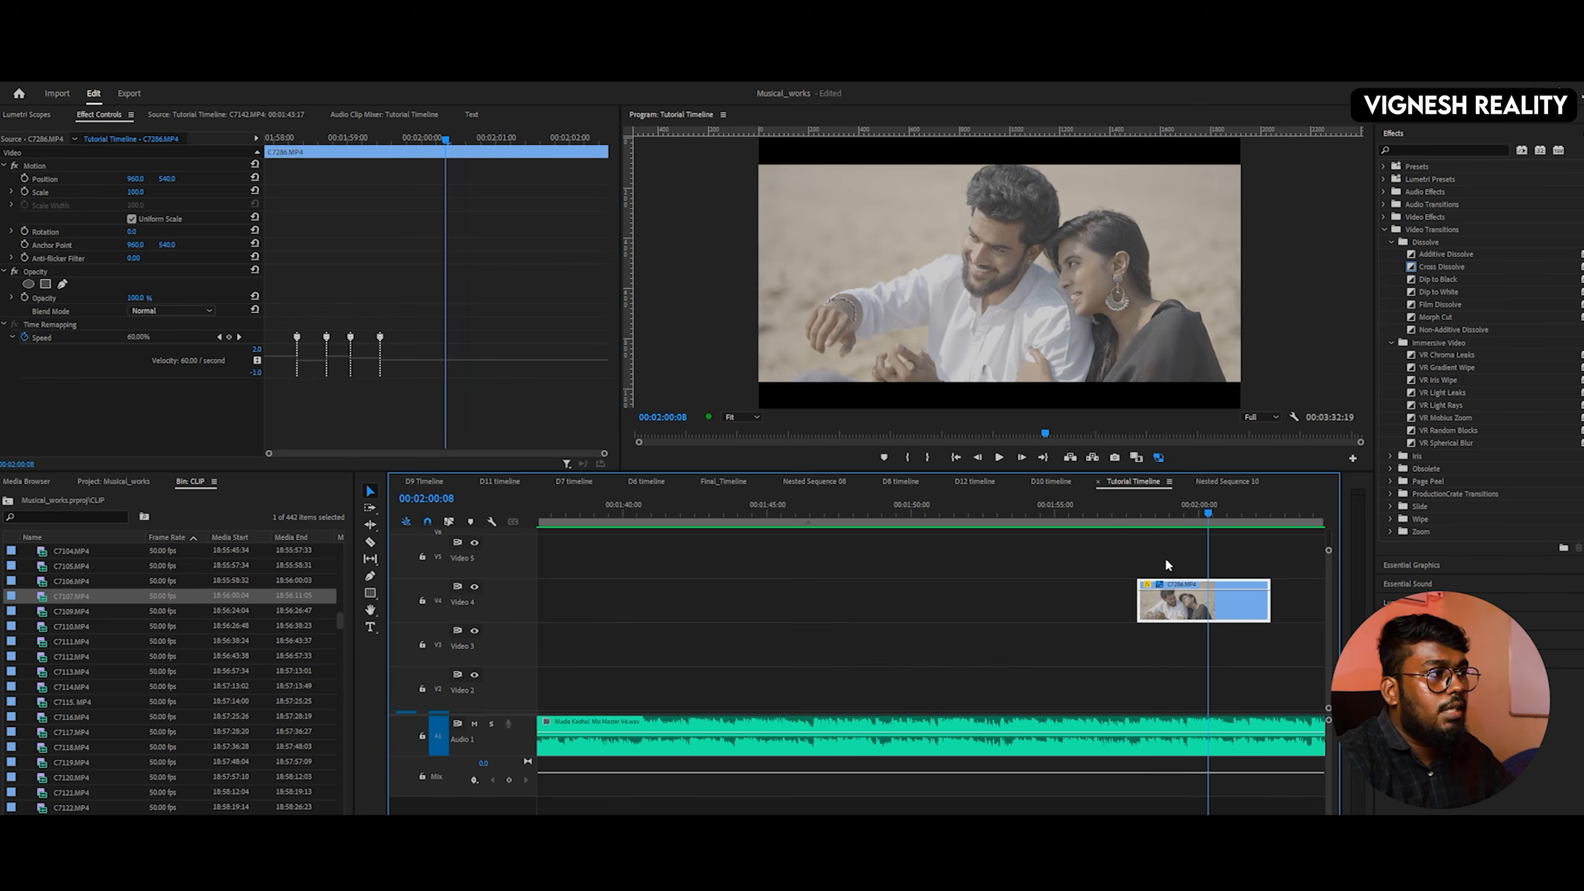
- Play C7286.MP4 in short passages from 00:01:58:04 to 00:01:59:09 to examine its speed keyframes
{"action": "left_click", "coordinate": [1149, 514]}
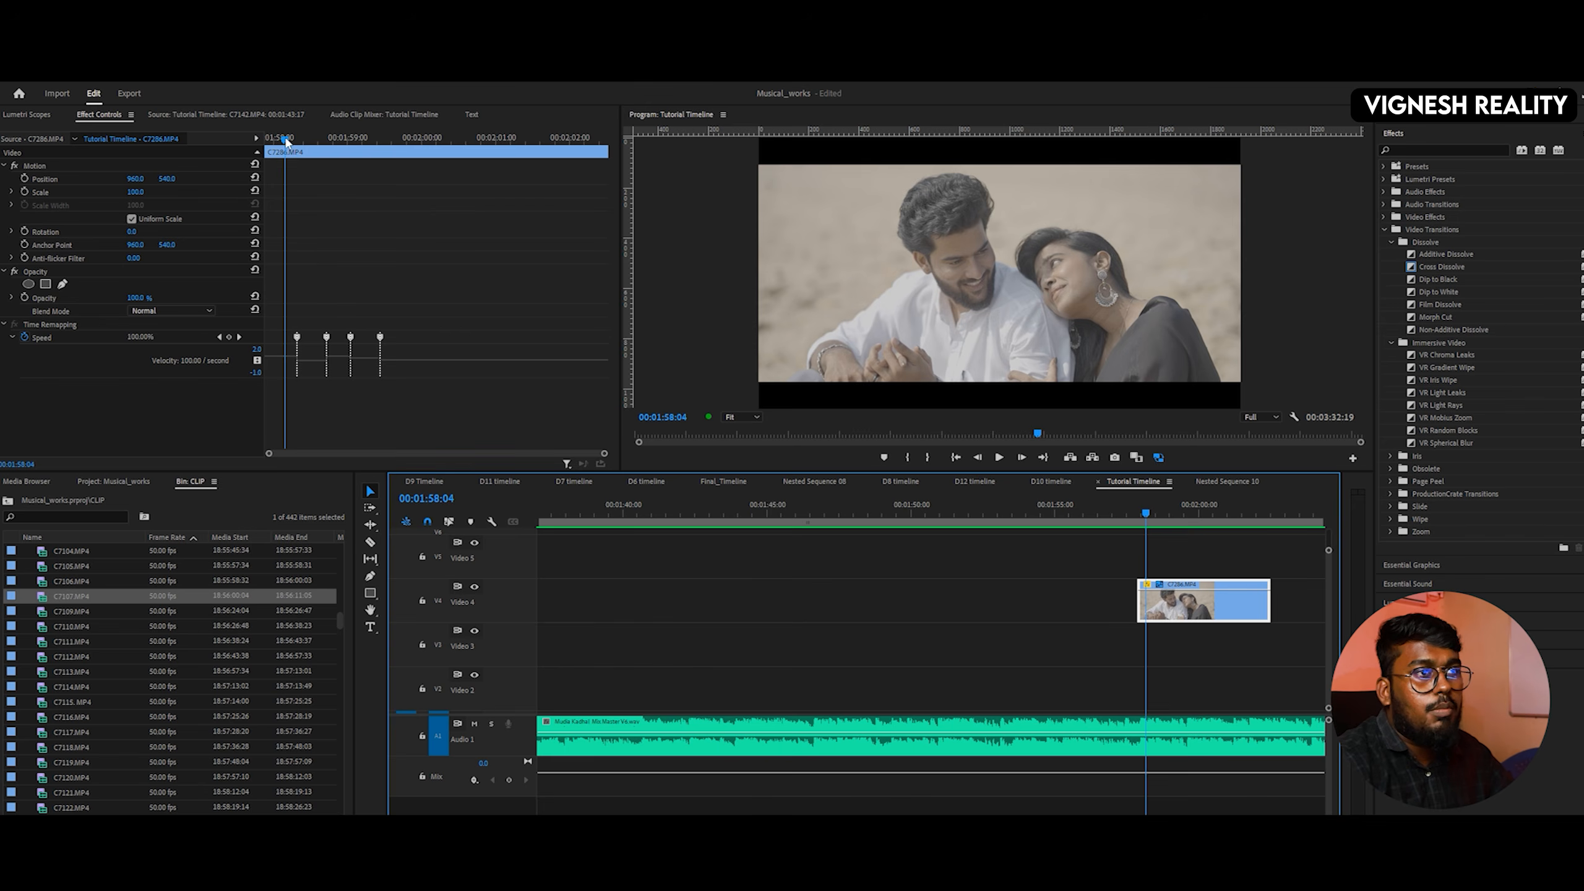
{"action": "left_click_drag", "start_coordinate": [286, 141], "coordinate": [308, 141]}
{"action": "key", "text": "space"}
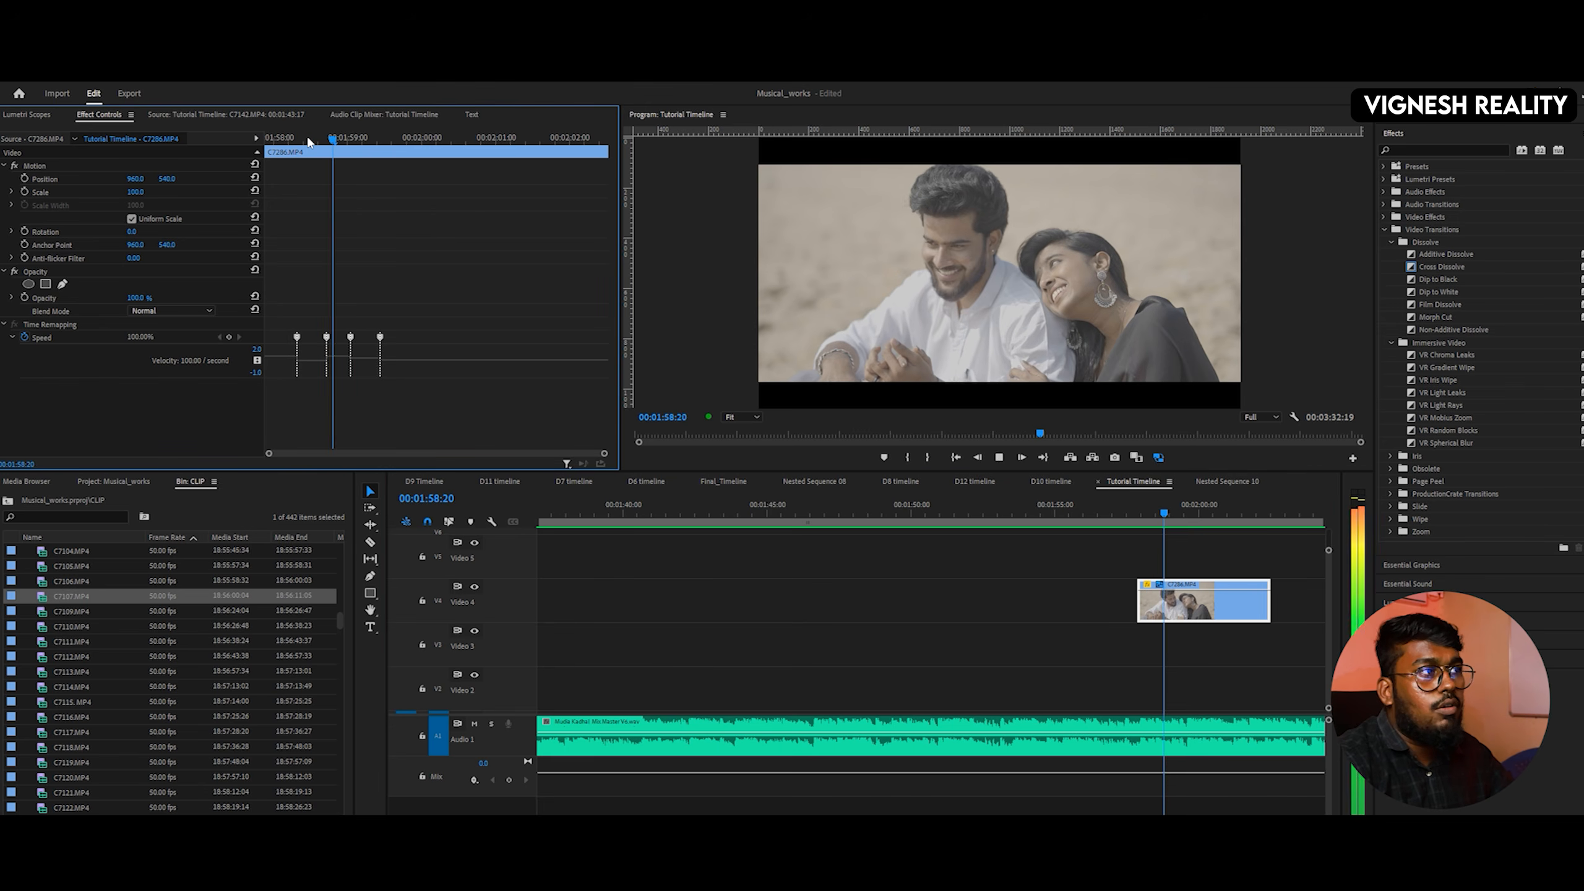
{"action": "key", "text": "space"}
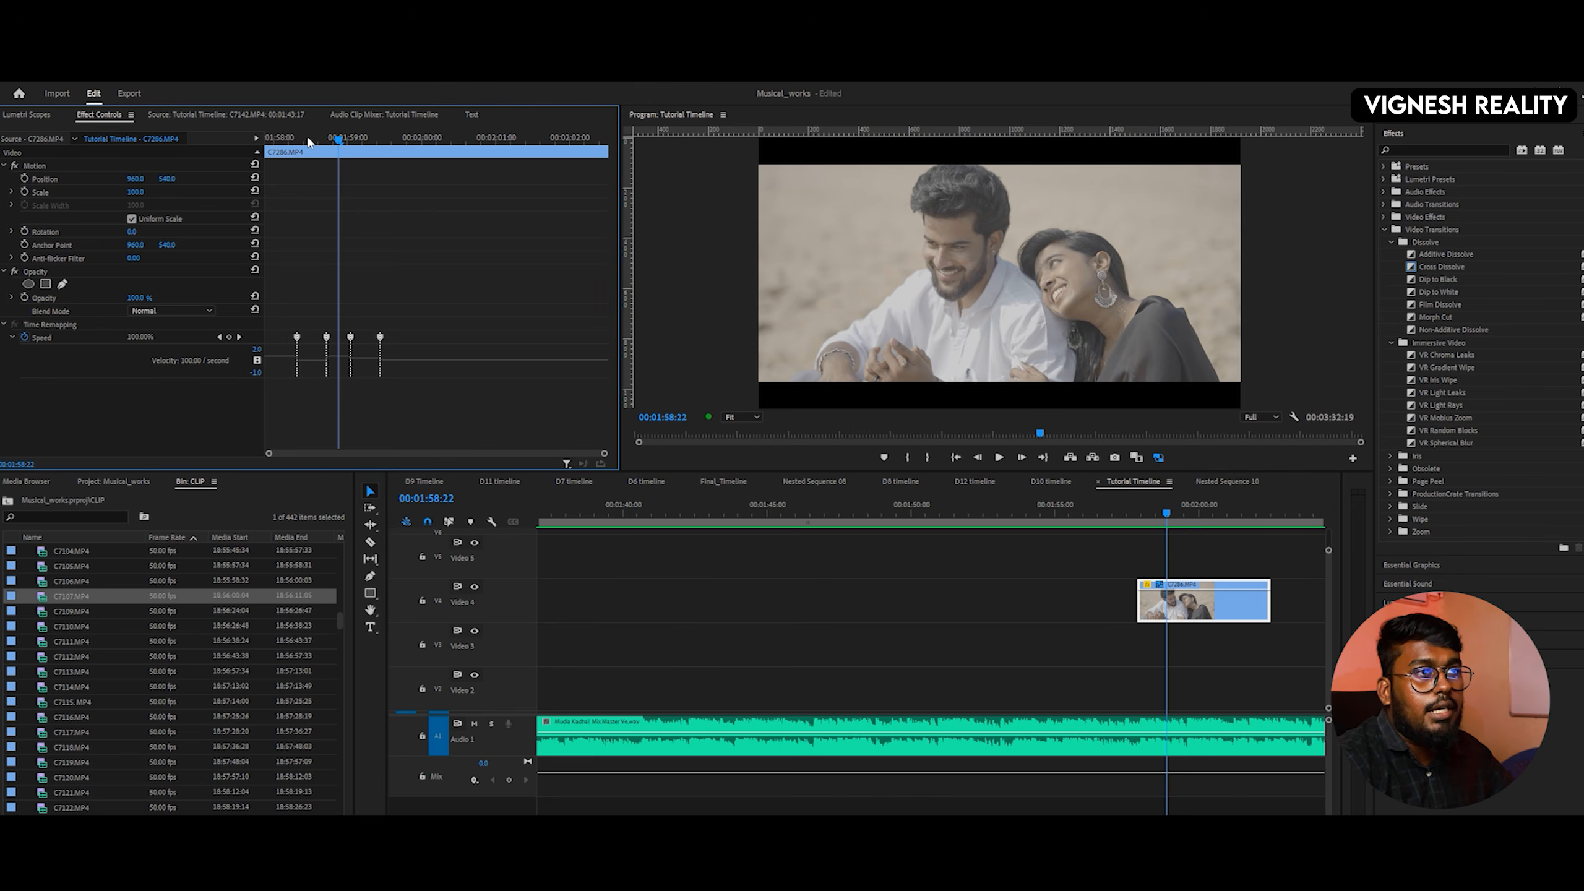
{"action": "key", "text": "space"}
{"action": "key", "text": "space"}
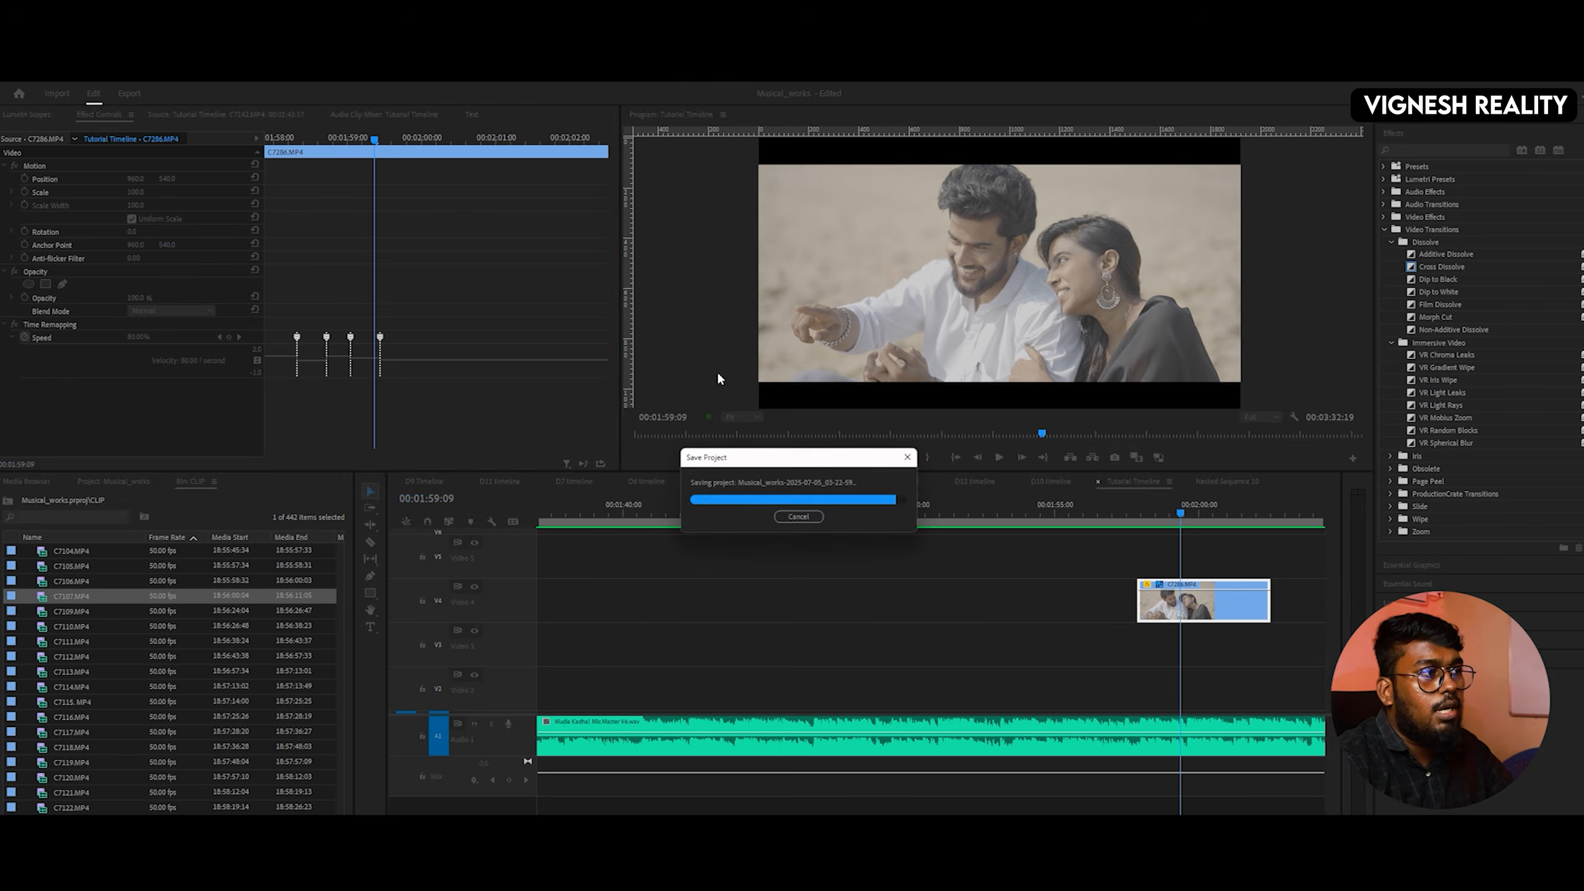
- Replay the sequence from 00:01:57:08 through the couple shot into the beach walk, stopping at 00:02:02:02
{"action": "left_click", "coordinate": [1122, 509]}
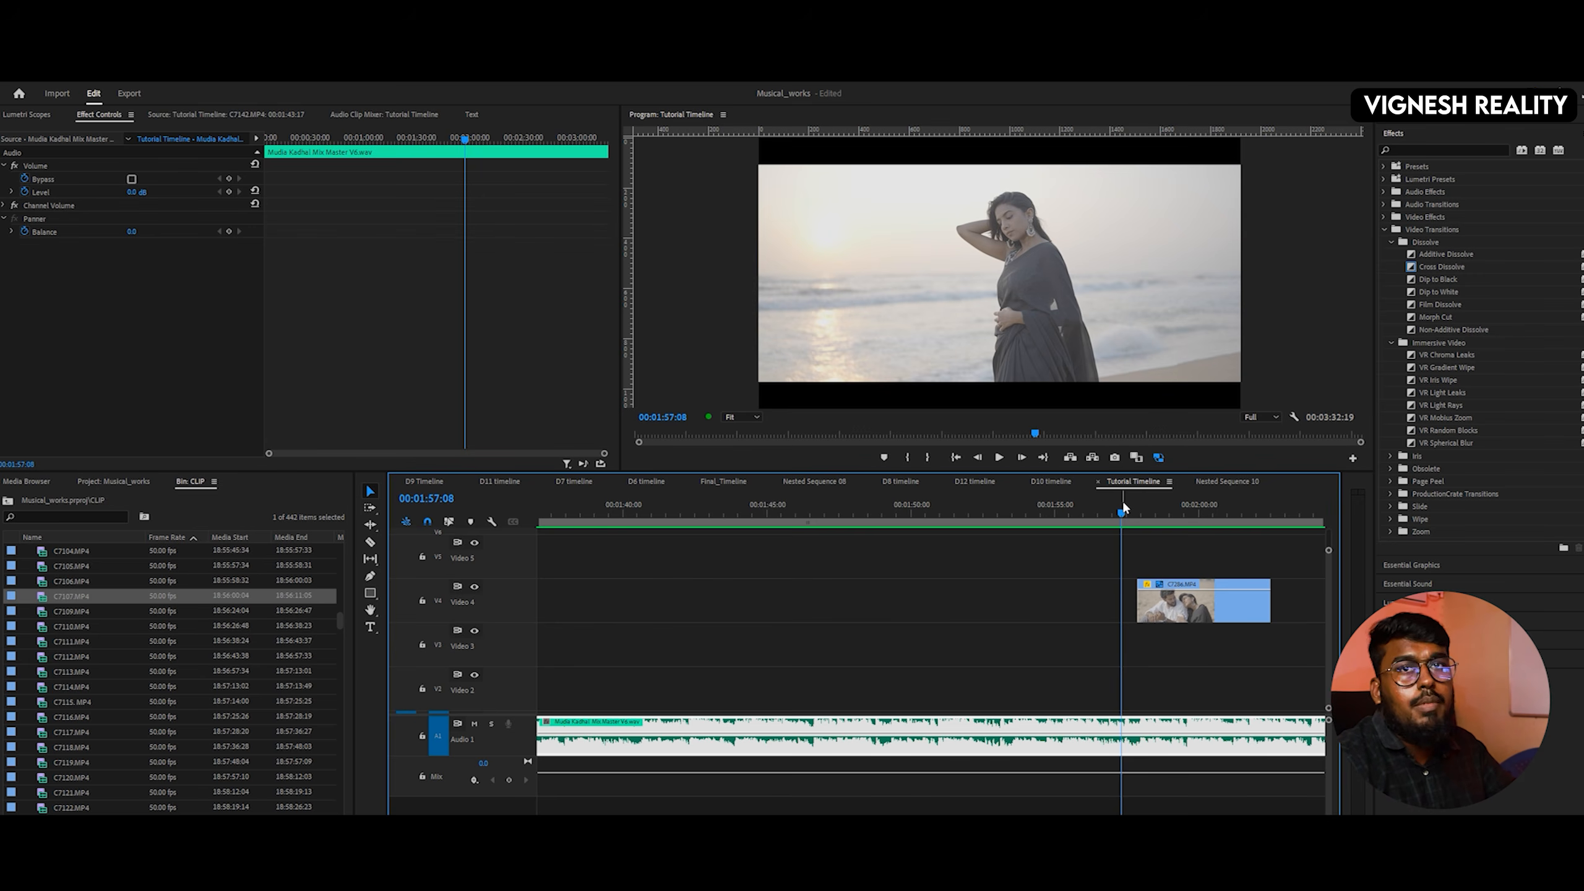
{"action": "key", "text": "space"}
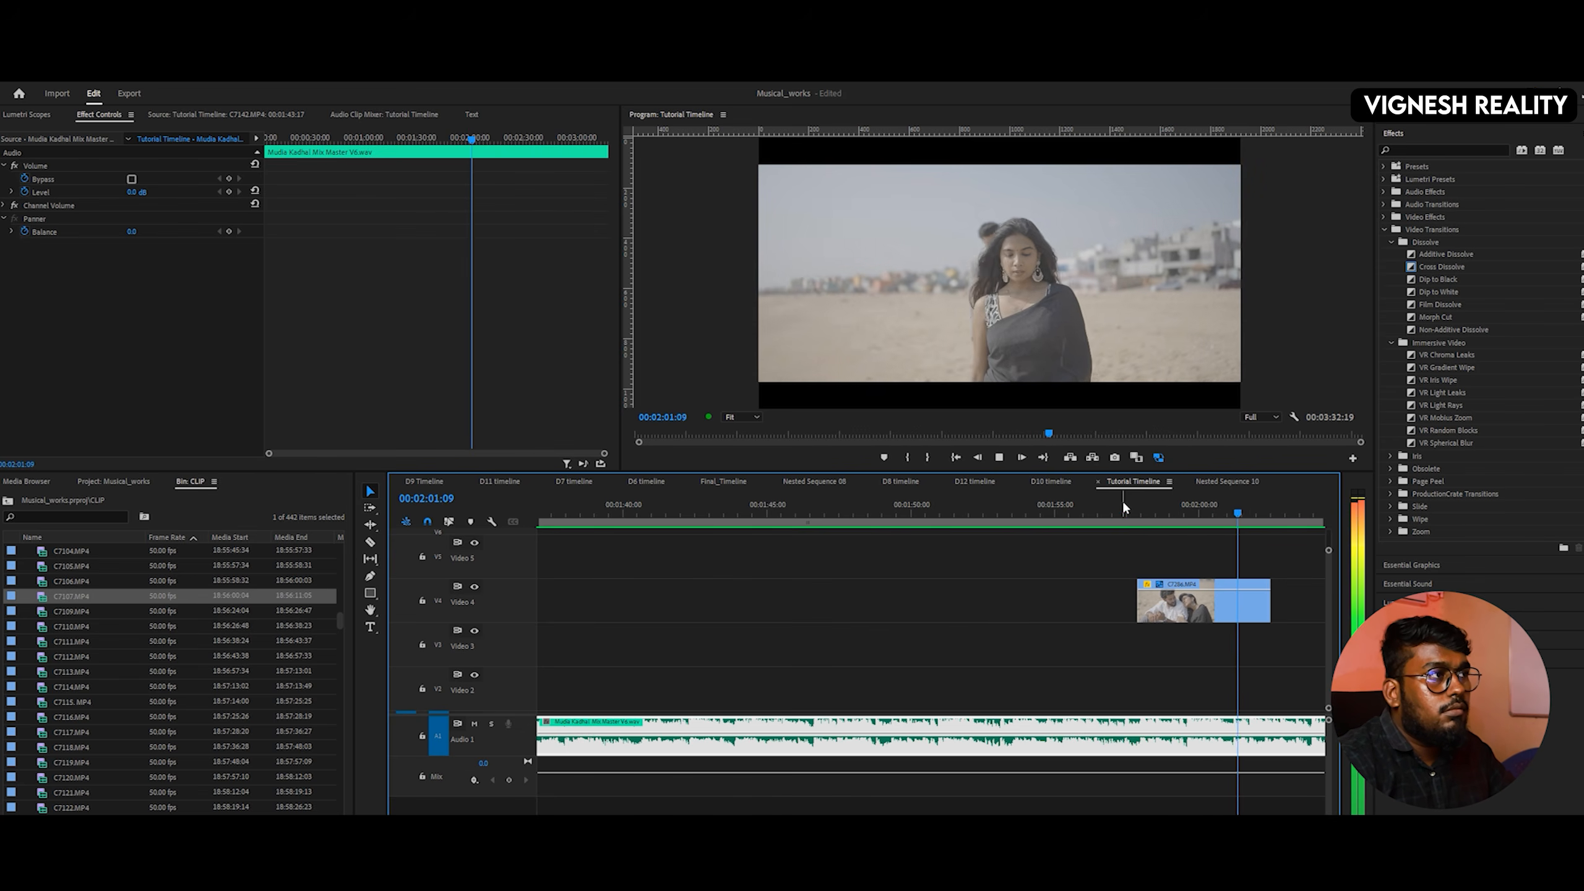
{"action": "key", "text": "space"}
- Locate the beach-walk clip C7289.MP4 on V7 and play it up to its cut into the following clip
{"action": "scroll", "coordinate": [931, 649], "scroll_direction": "down", "scroll_amount": 4}
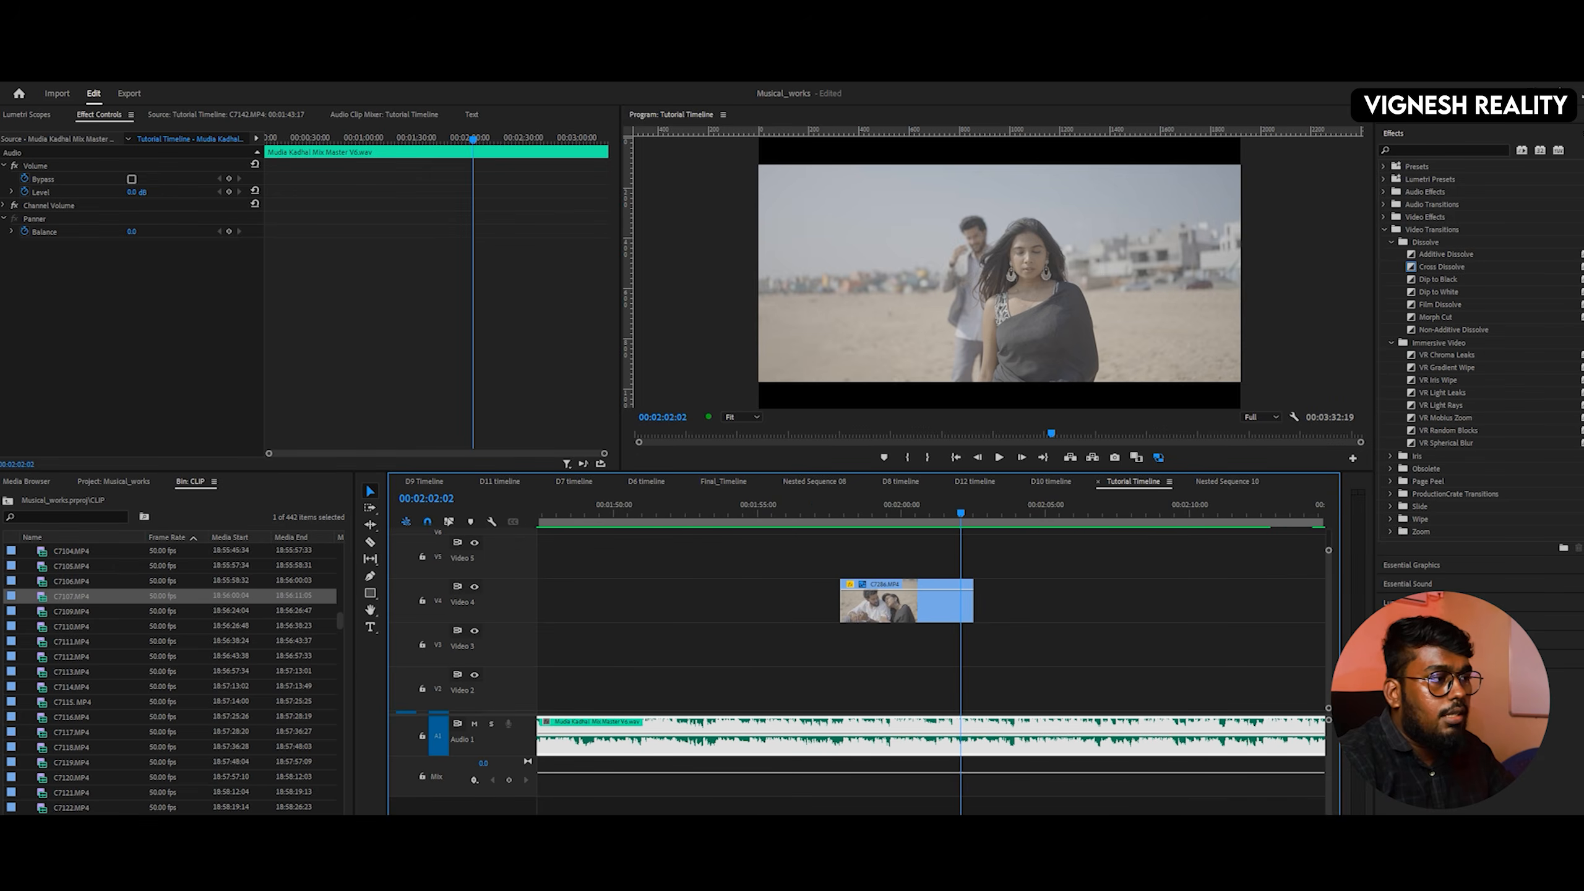
{"action": "scroll", "coordinate": [919, 624], "scroll_direction": "up", "scroll_amount": 4}
{"action": "left_click", "coordinate": [918, 511]}
{"action": "key", "text": "space"}
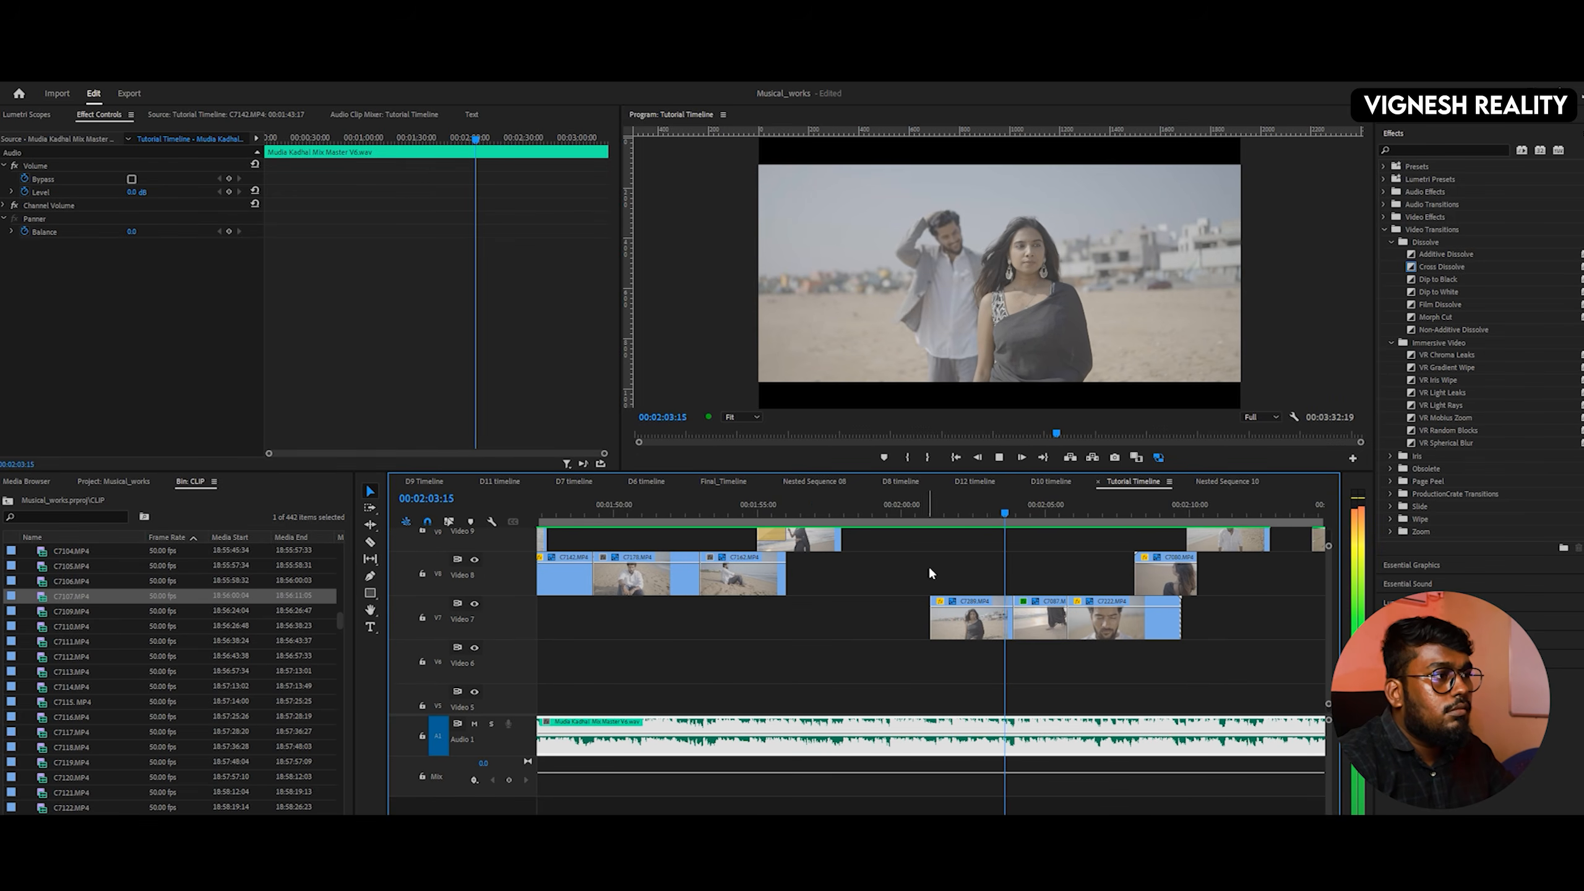
{"action": "key", "text": "space"}
- Select C7289.MP4 on V7 and play it from 00:02:01:02 to 00:02:01:21 to examine its speed keyframes
{"action": "left_click_drag", "start_coordinate": [974, 507], "coordinate": [934, 512]}
{"action": "key", "text": "space"}
{"action": "left_click", "coordinate": [964, 619]}
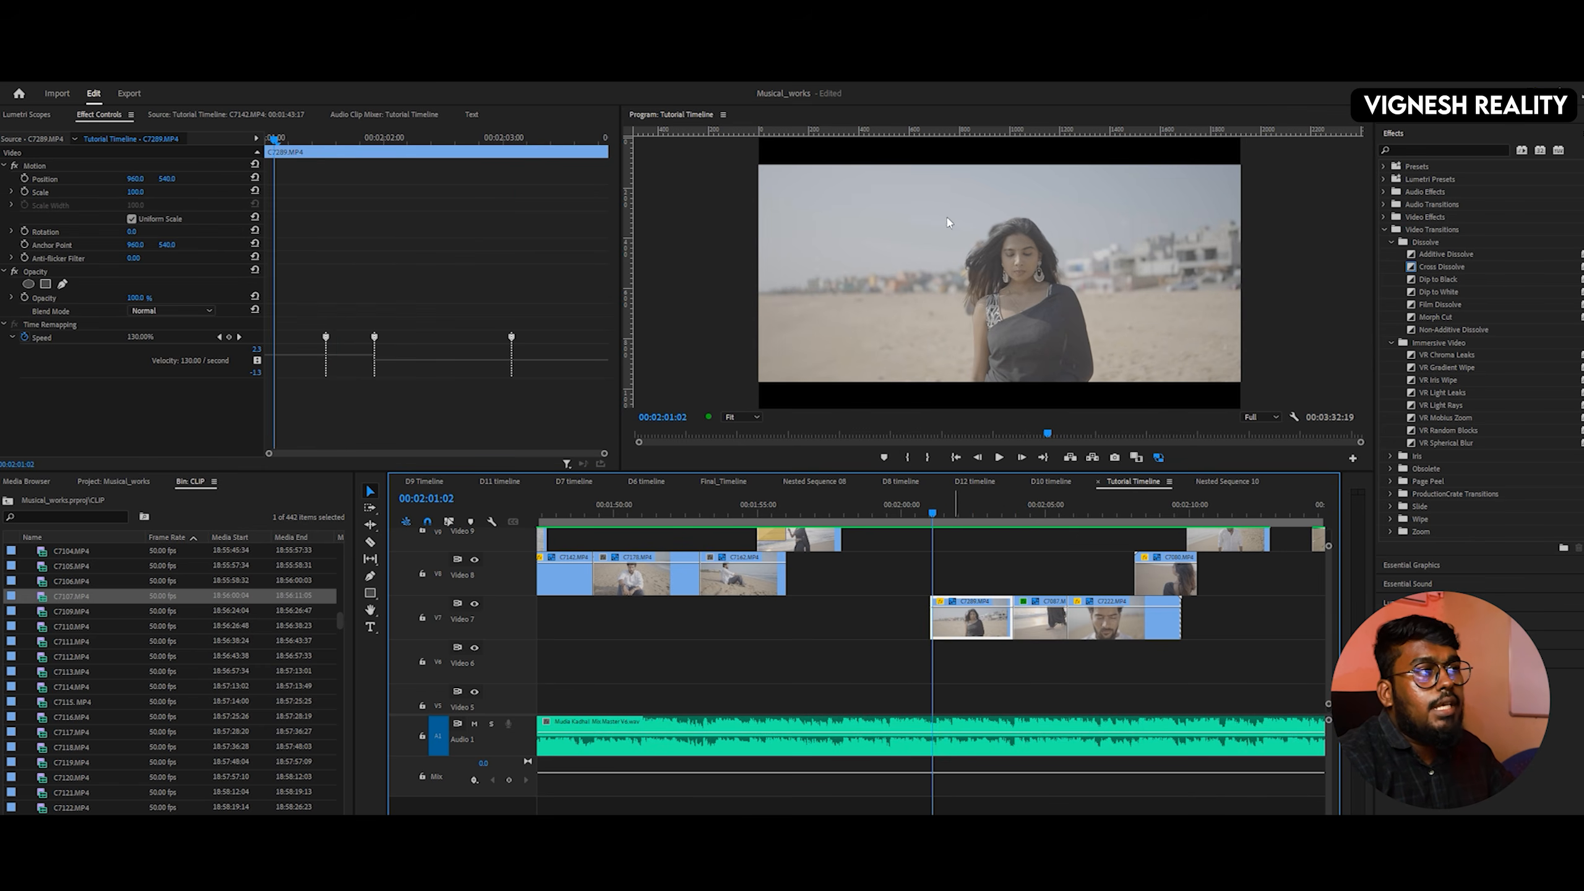
{"action": "key", "text": "space"}
{"action": "key", "text": "space"}
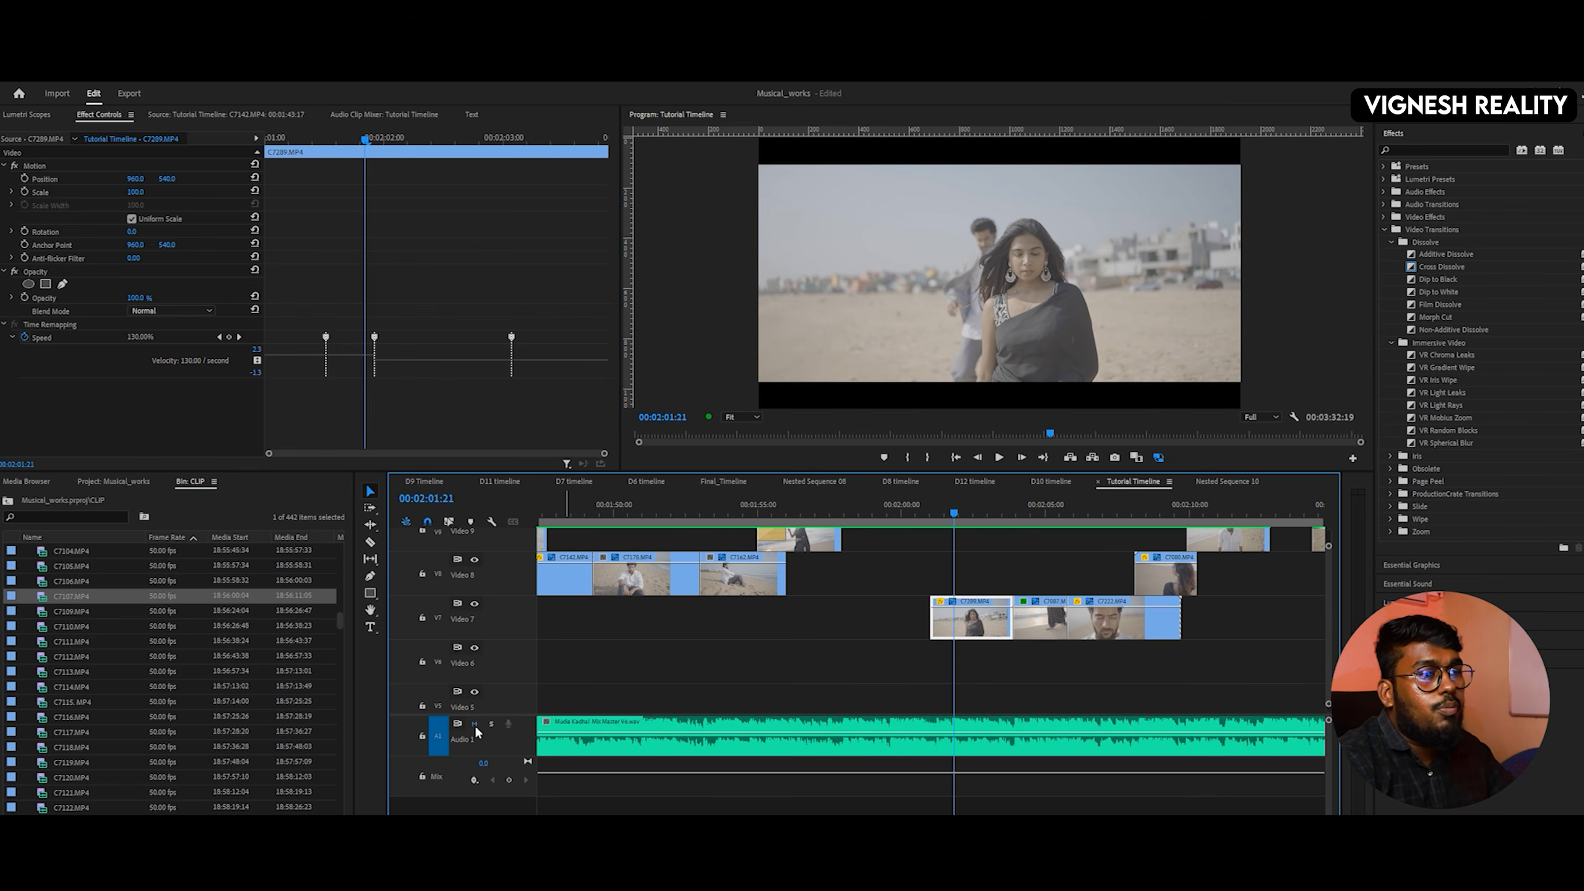
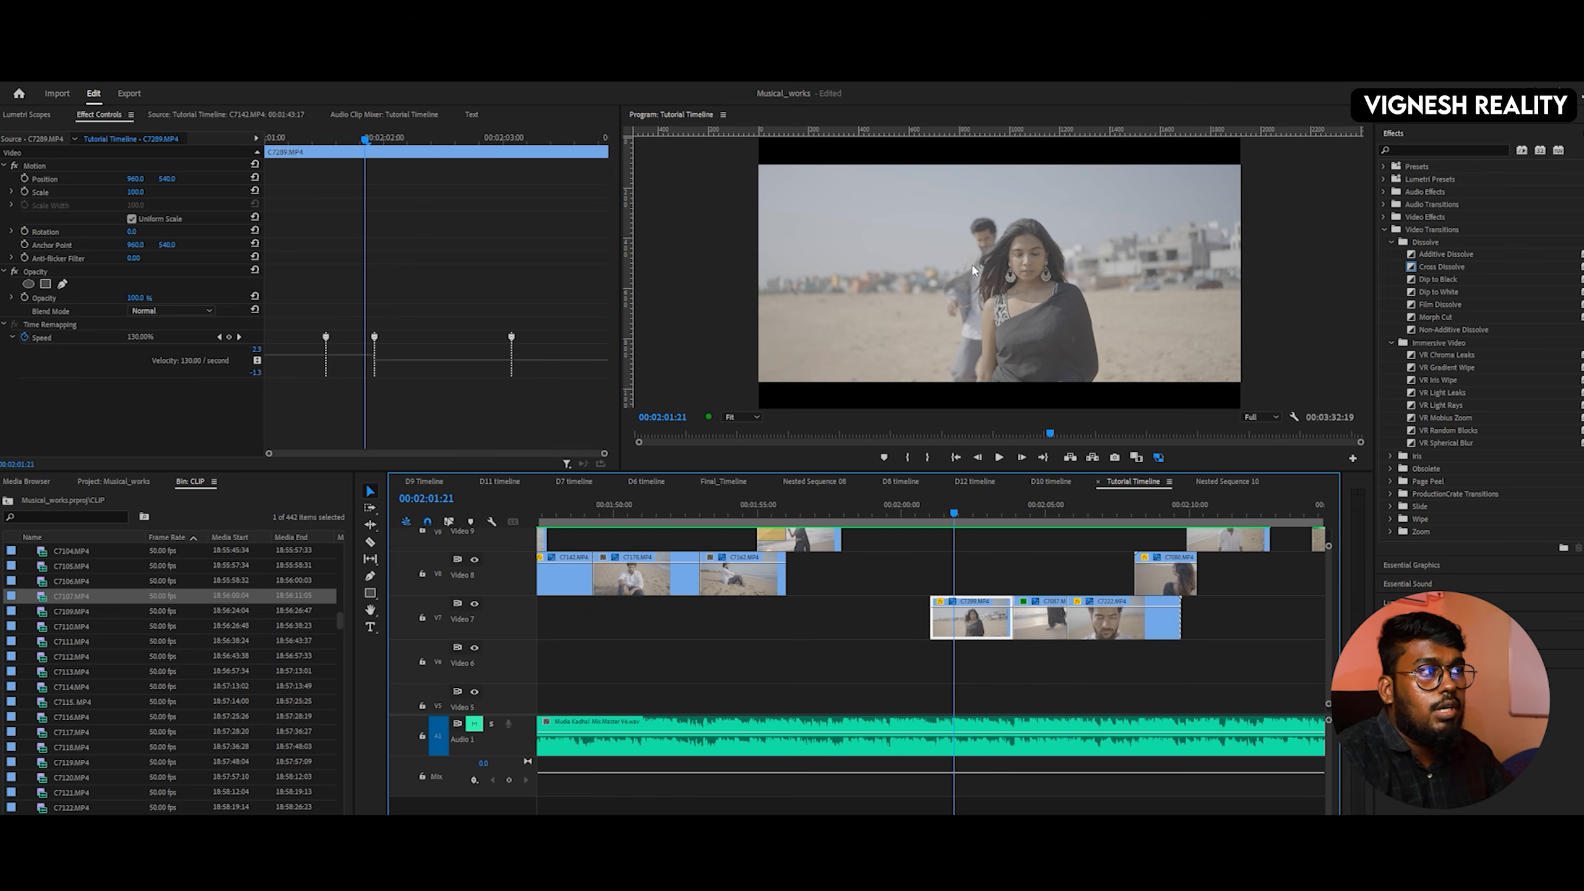
- Replay C7289.MP4 on V7 from its start in short passages, pausing at 00:02:02:17 and 00:02:03:17
{"action": "left_click_drag", "start_coordinate": [957, 510], "coordinate": [927, 513]}
{"action": "key", "text": "space"}
{"action": "key", "text": "space"}
{"action": "key", "text": "space"}
{"action": "key", "text": "space"}
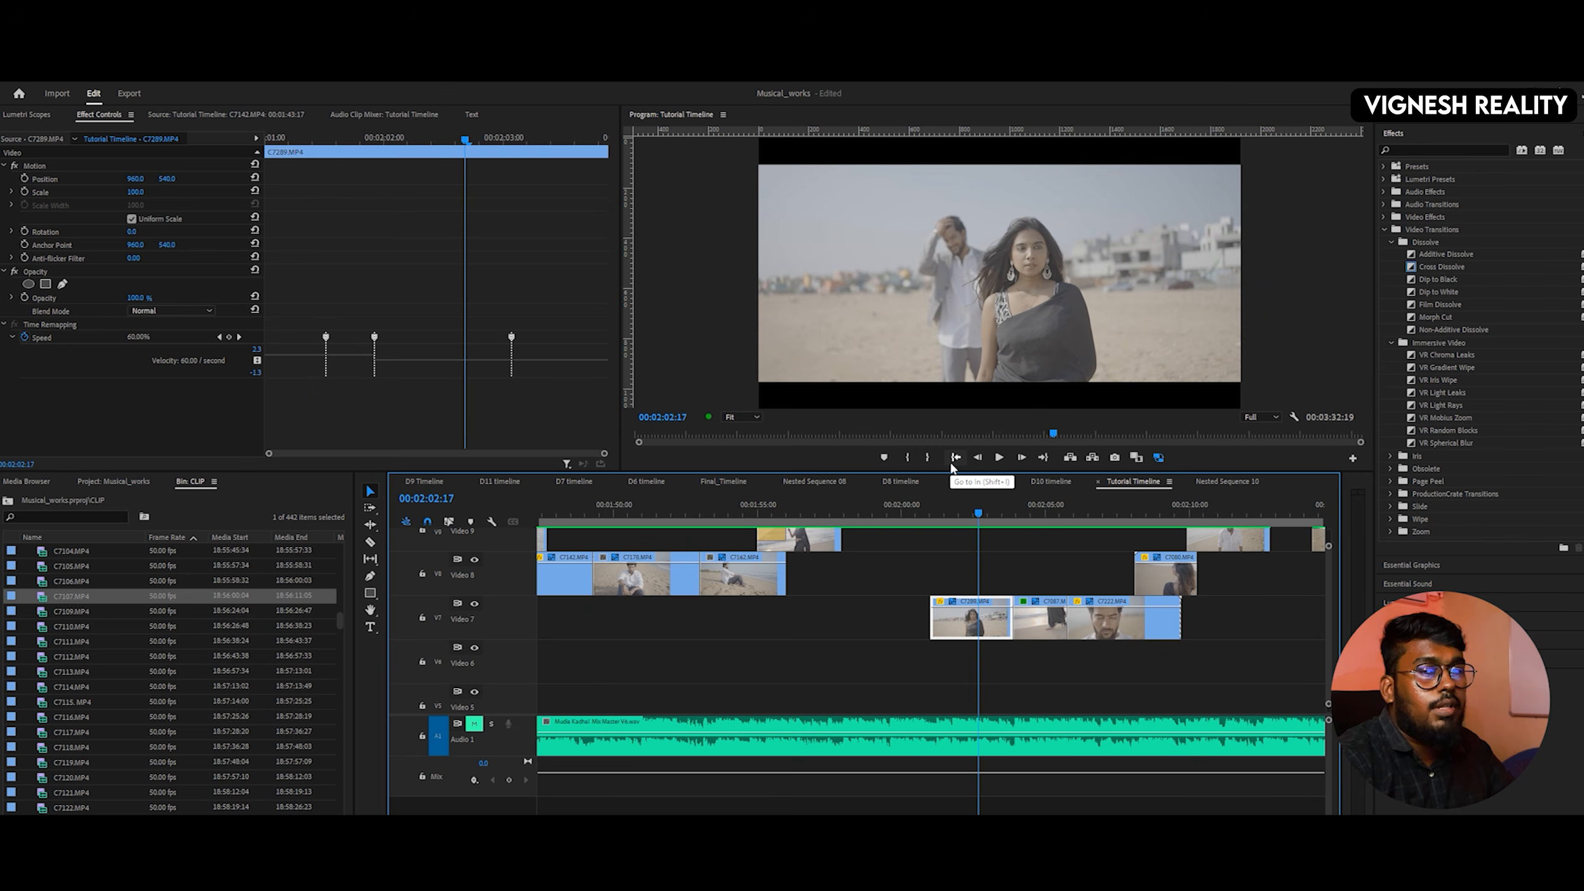
{"action": "key", "text": "space"}
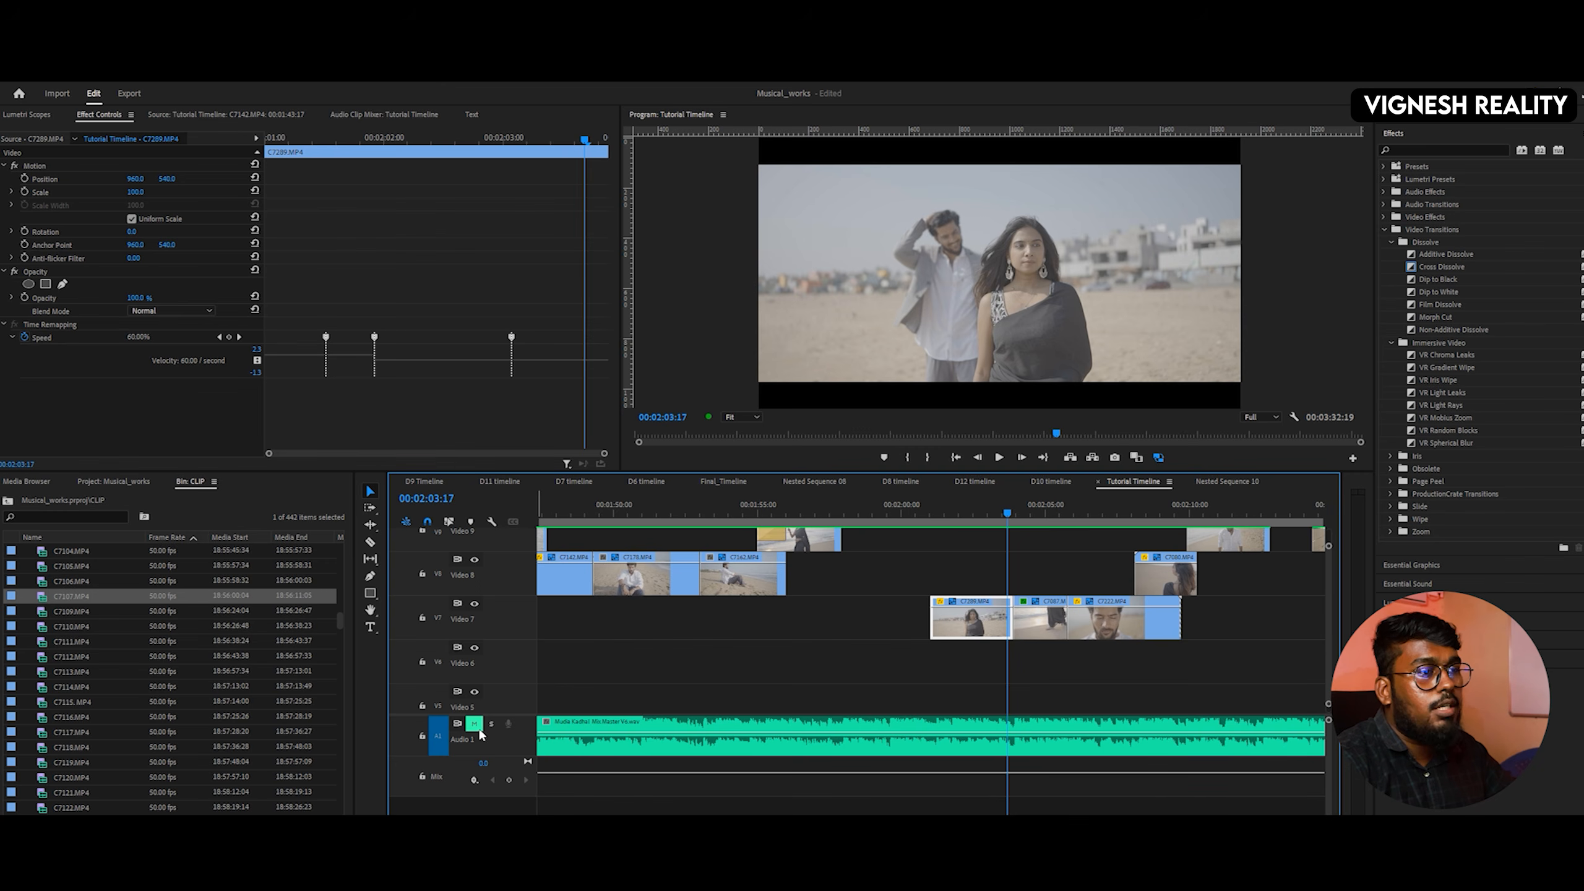
- Replay the slowed end of the beach-walk clip C7289.MP4 from 00:02:02:17 towards its cut
{"action": "left_click", "coordinate": [973, 515]}
{"action": "key", "text": "space"}
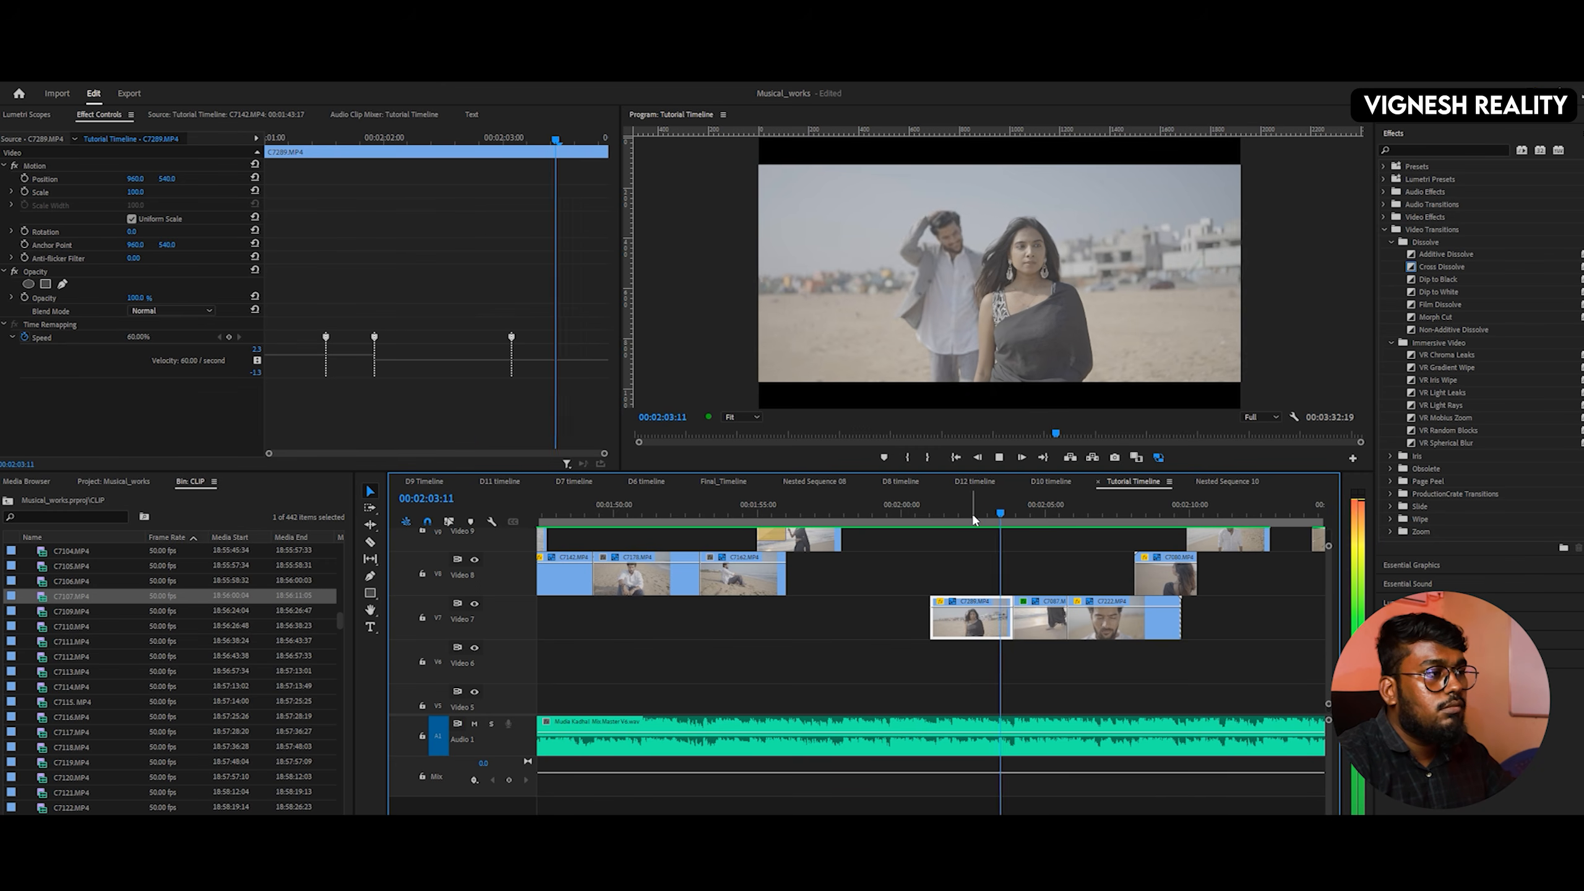
{"action": "left_click", "coordinate": [973, 516]}
{"action": "key", "text": "space"}
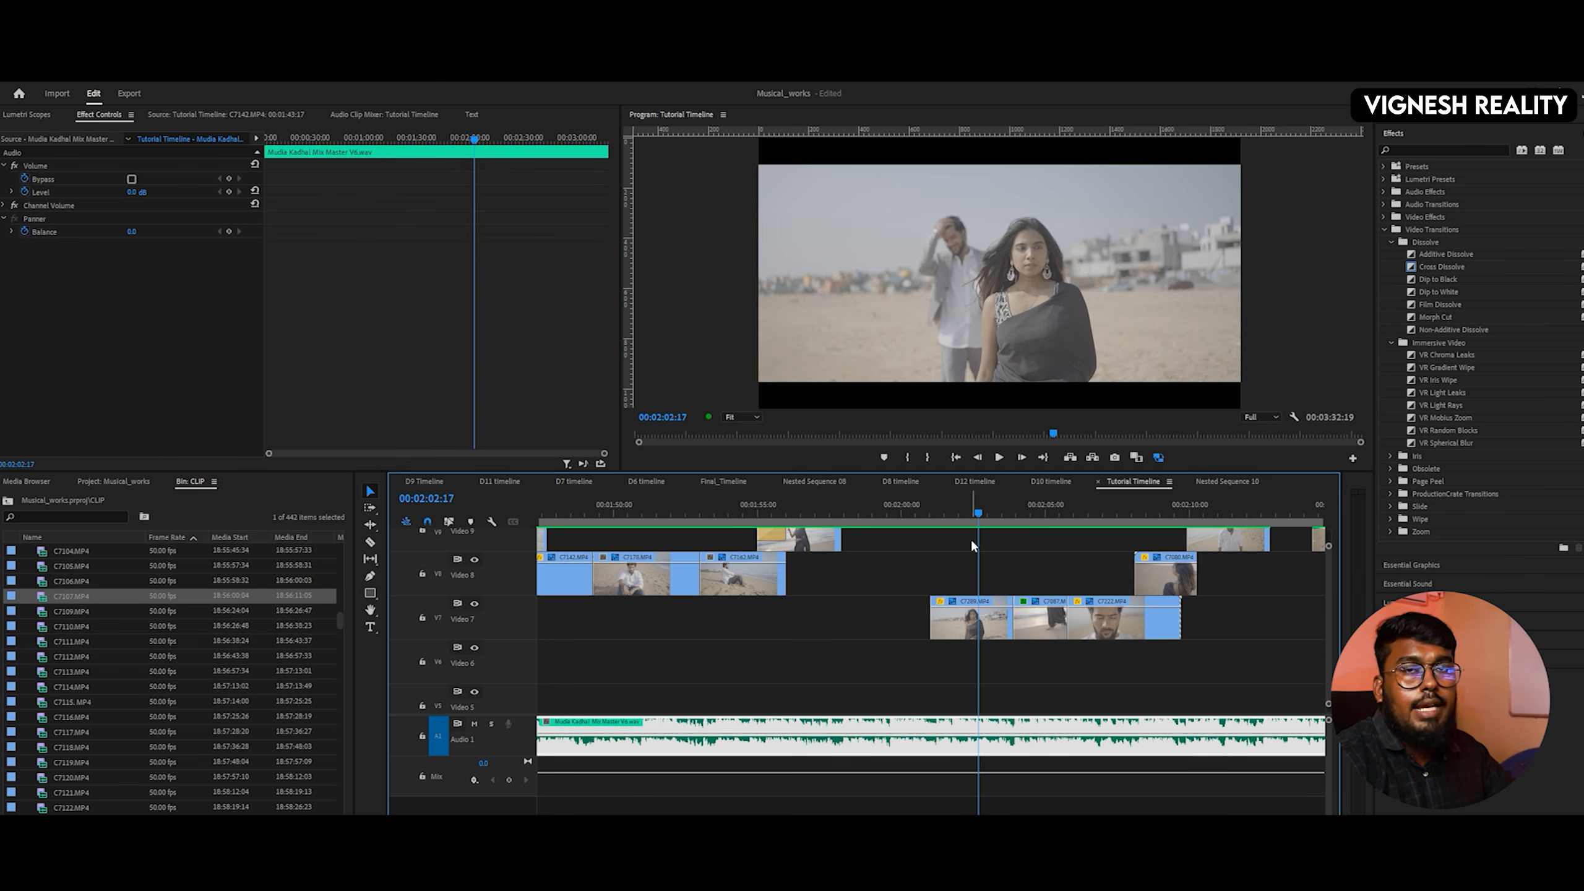
{"action": "key", "text": "space"}
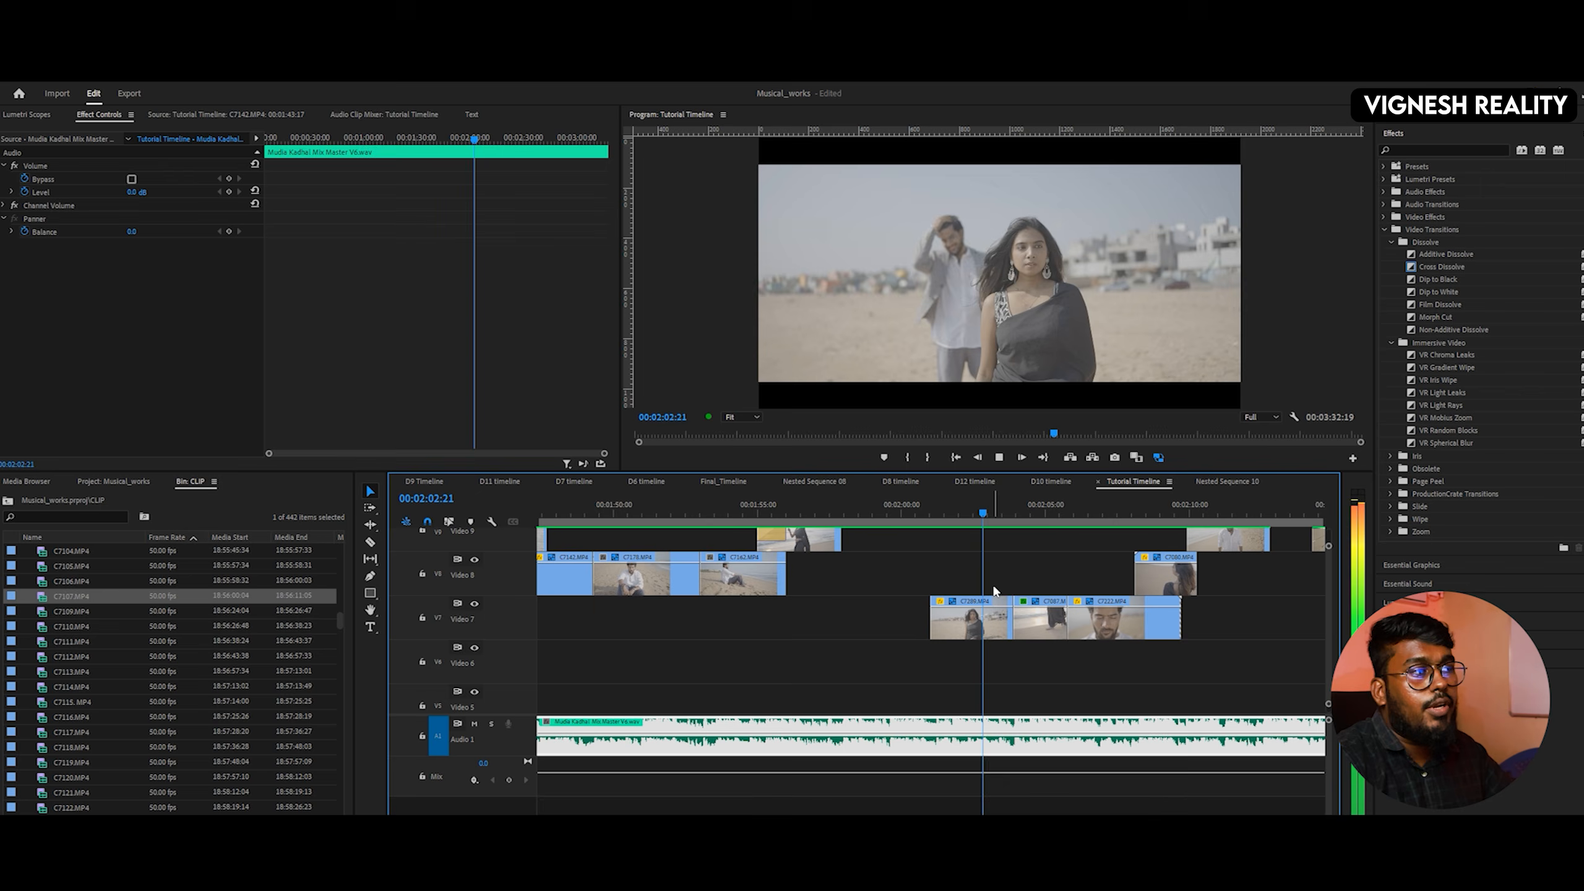
- Select C7087.MP4 on V7 and play it past 00:02:04:18 to examine its speed keyframe
{"action": "left_click", "coordinate": [1037, 622]}
{"action": "key", "text": "space"}
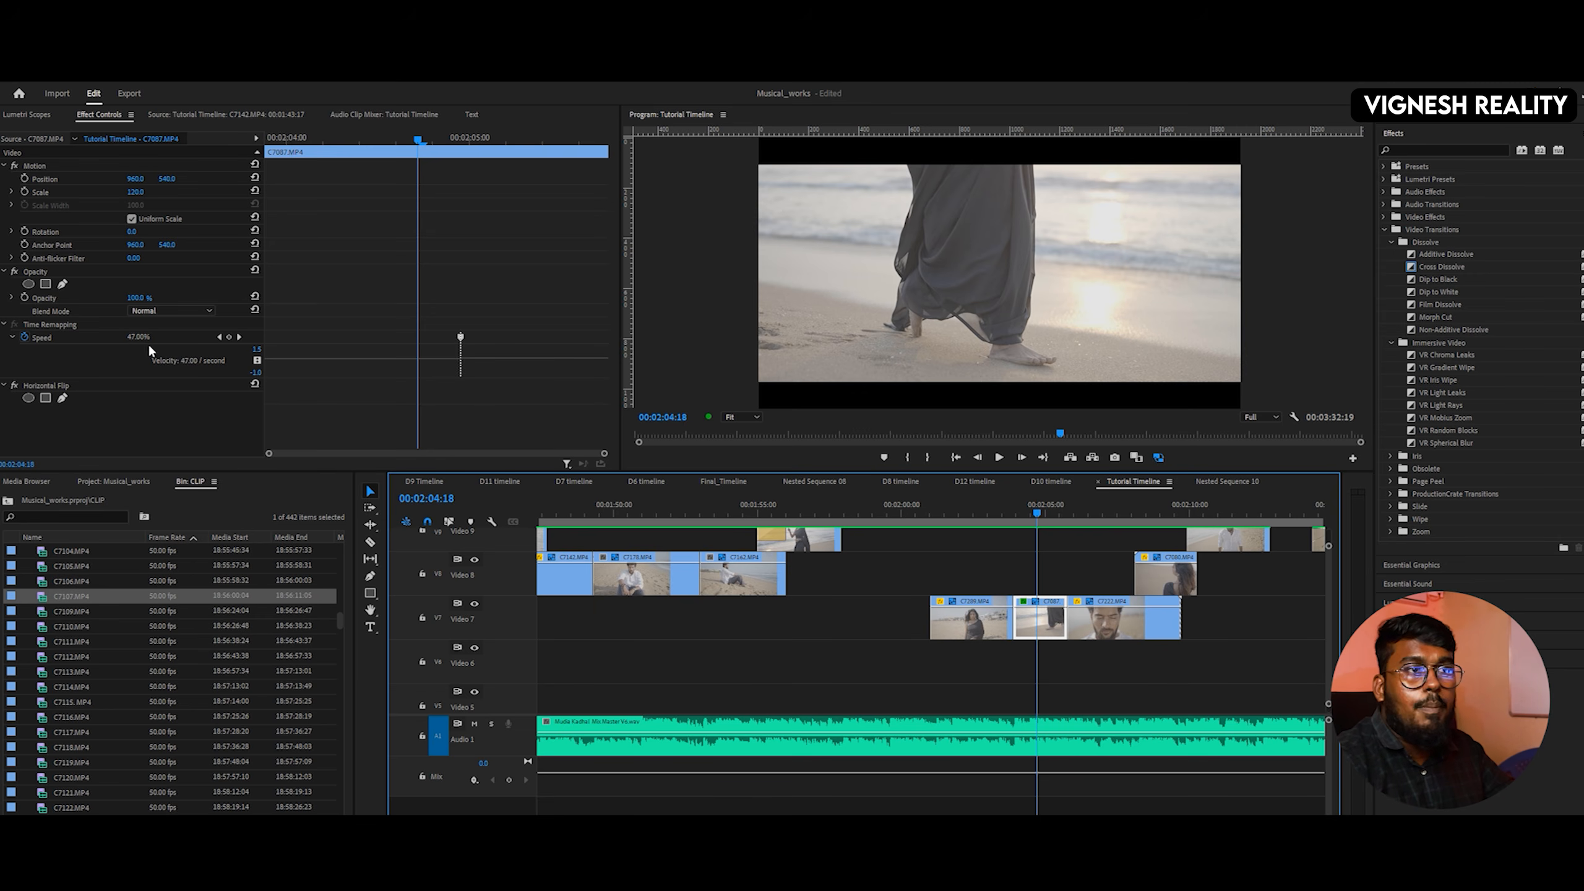
{"action": "key", "text": "space"}
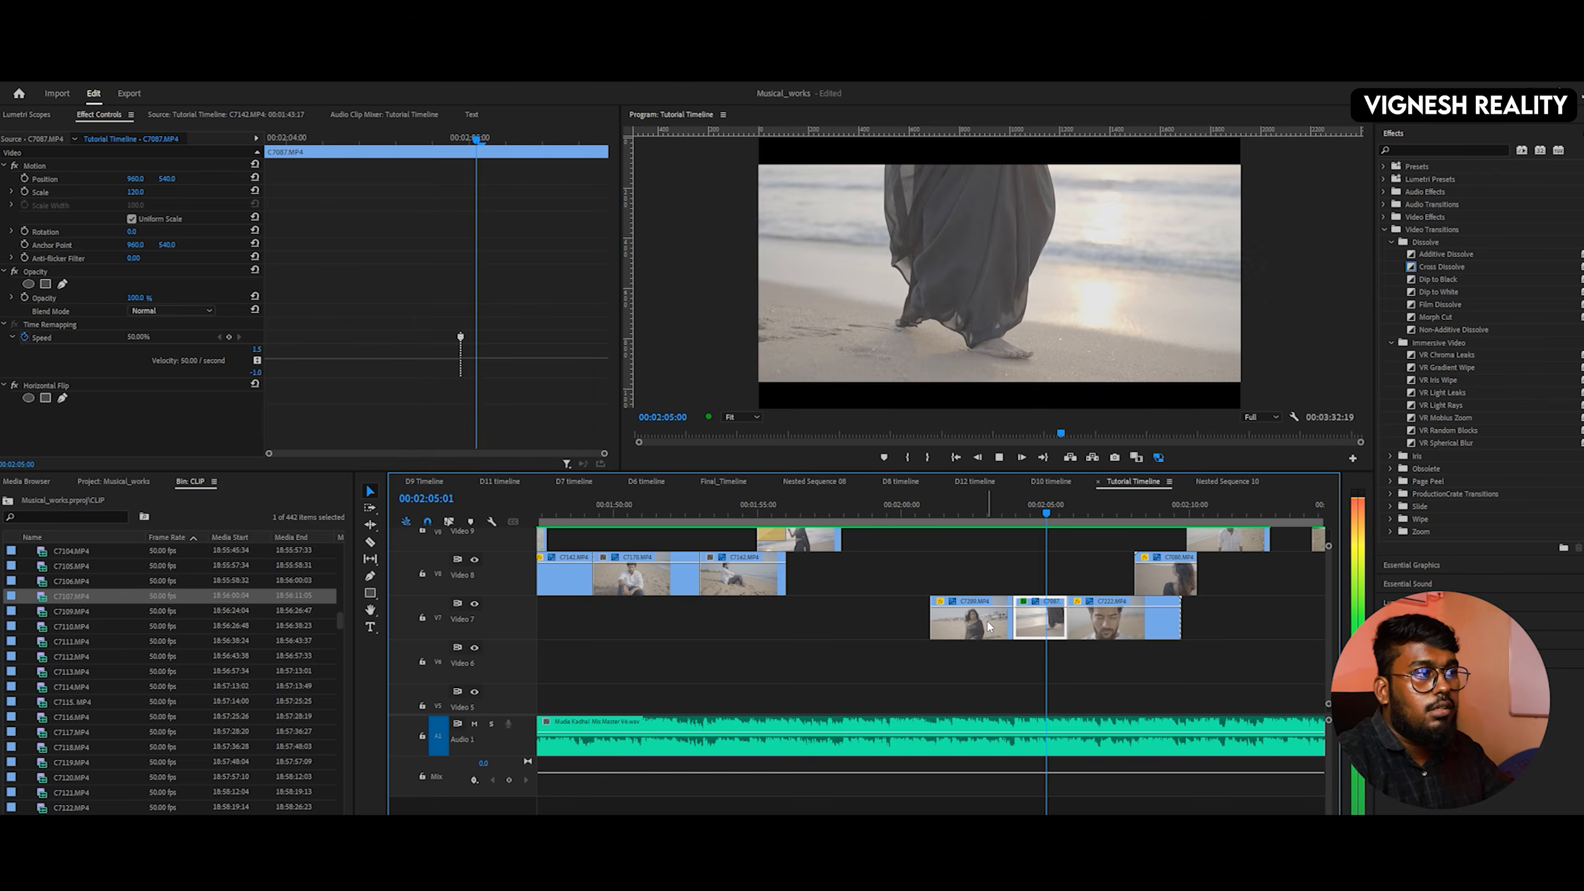
{"action": "key", "text": "space"}
- Select the close-up C7222.MP4 on V7 and examine its opening speed keyframes in detail at 00:02:05:20
{"action": "left_click", "coordinate": [1069, 514]}
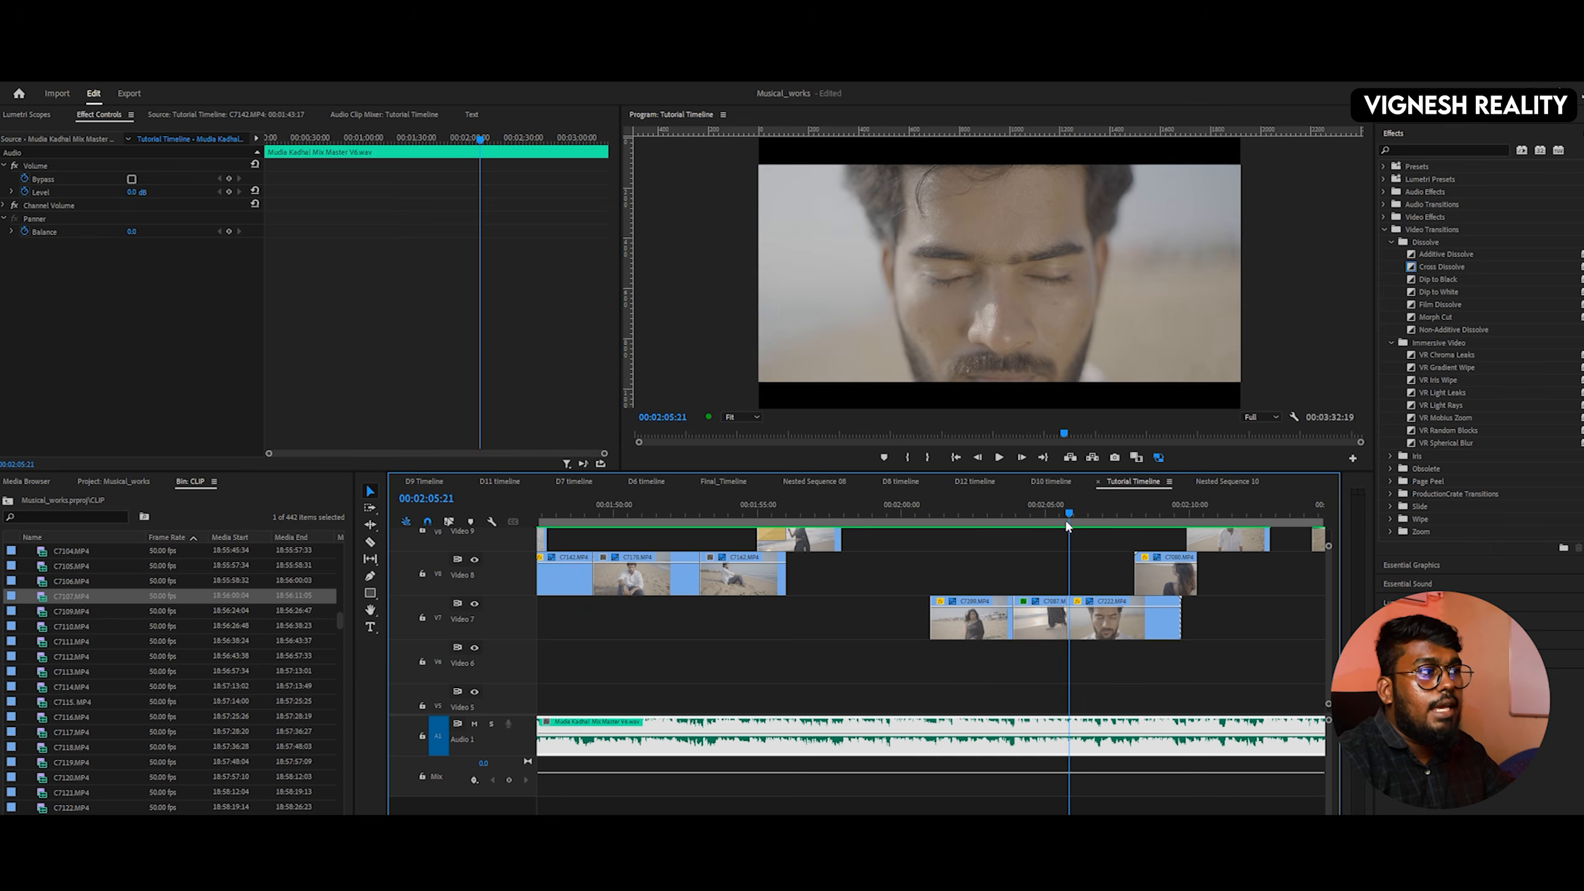
{"action": "left_click", "coordinate": [1091, 630]}
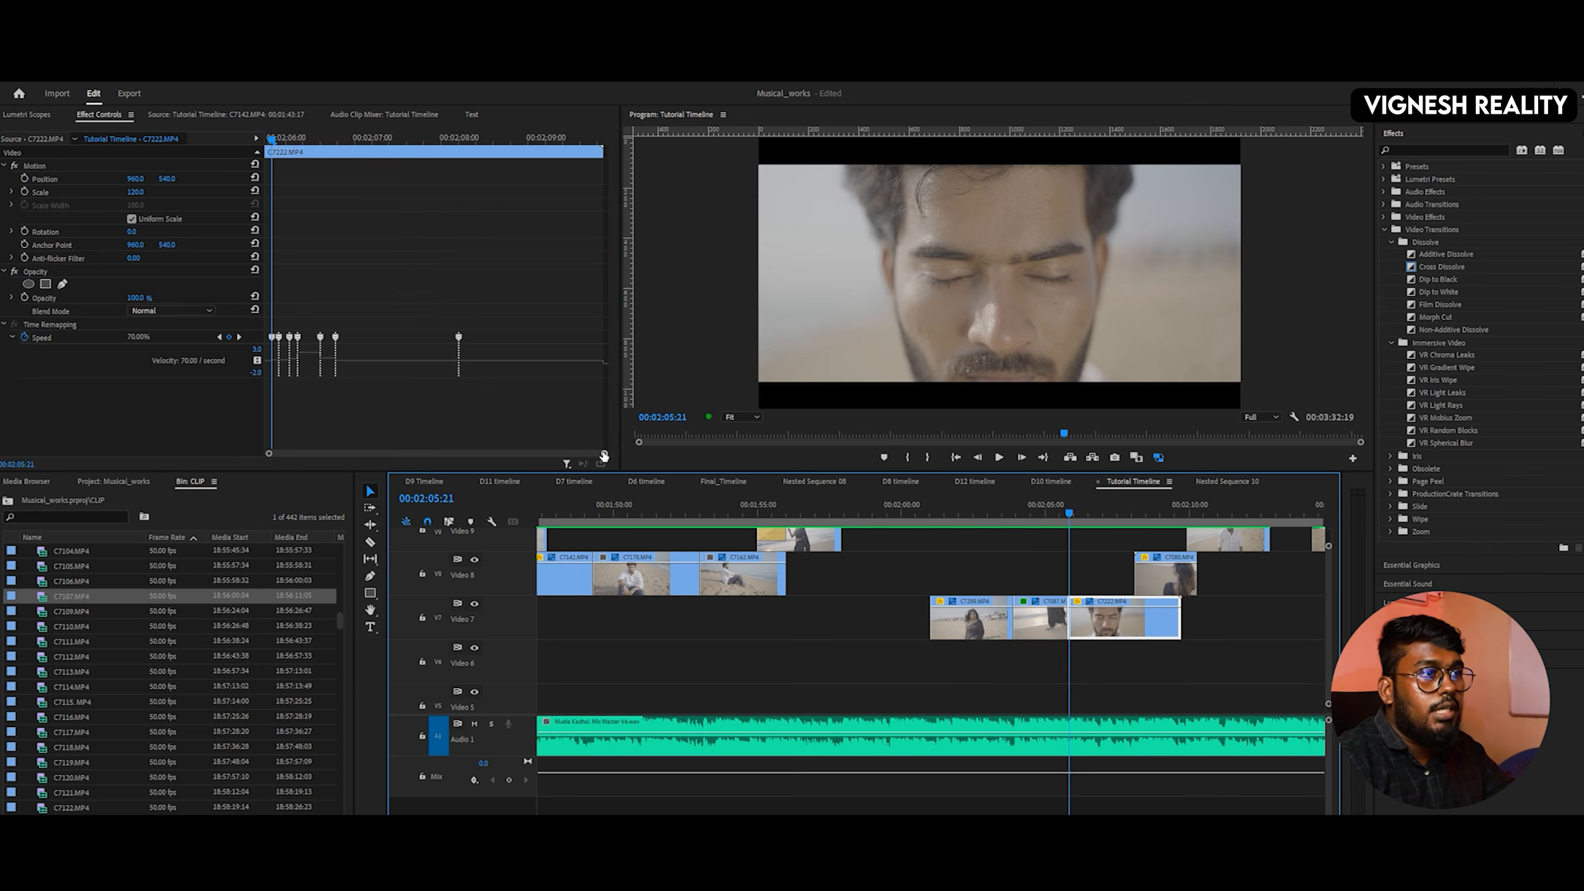
{"action": "left_click_drag", "start_coordinate": [604, 453], "coordinate": [432, 468]}
{"action": "key", "text": "Left"}
{"action": "key", "text": "Left"}
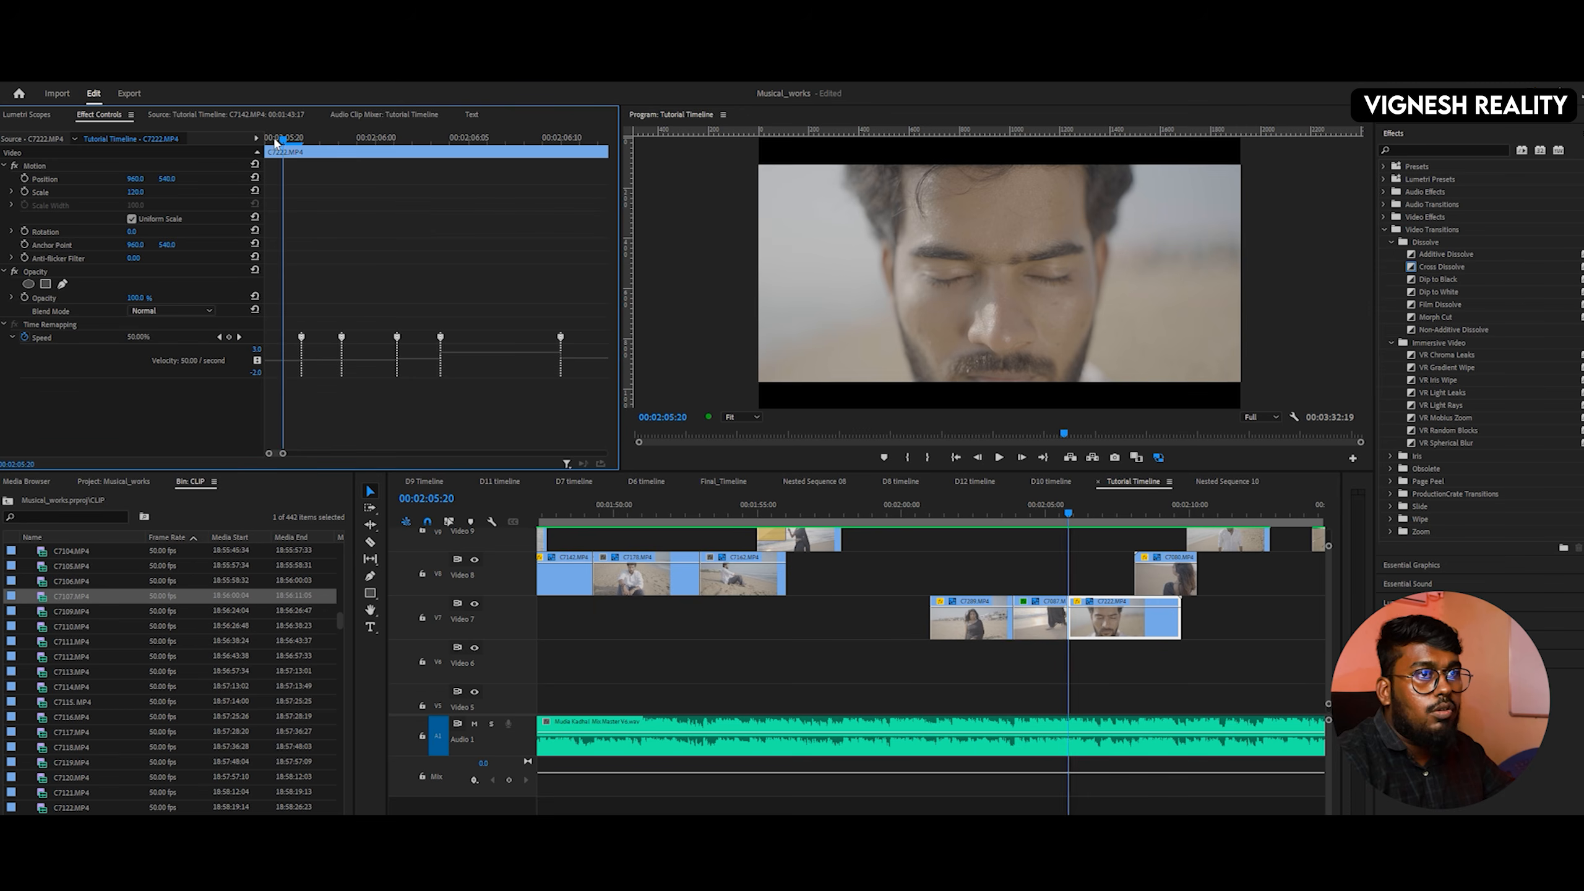
{"action": "left_click_drag", "start_coordinate": [279, 139], "coordinate": [228, 154]}
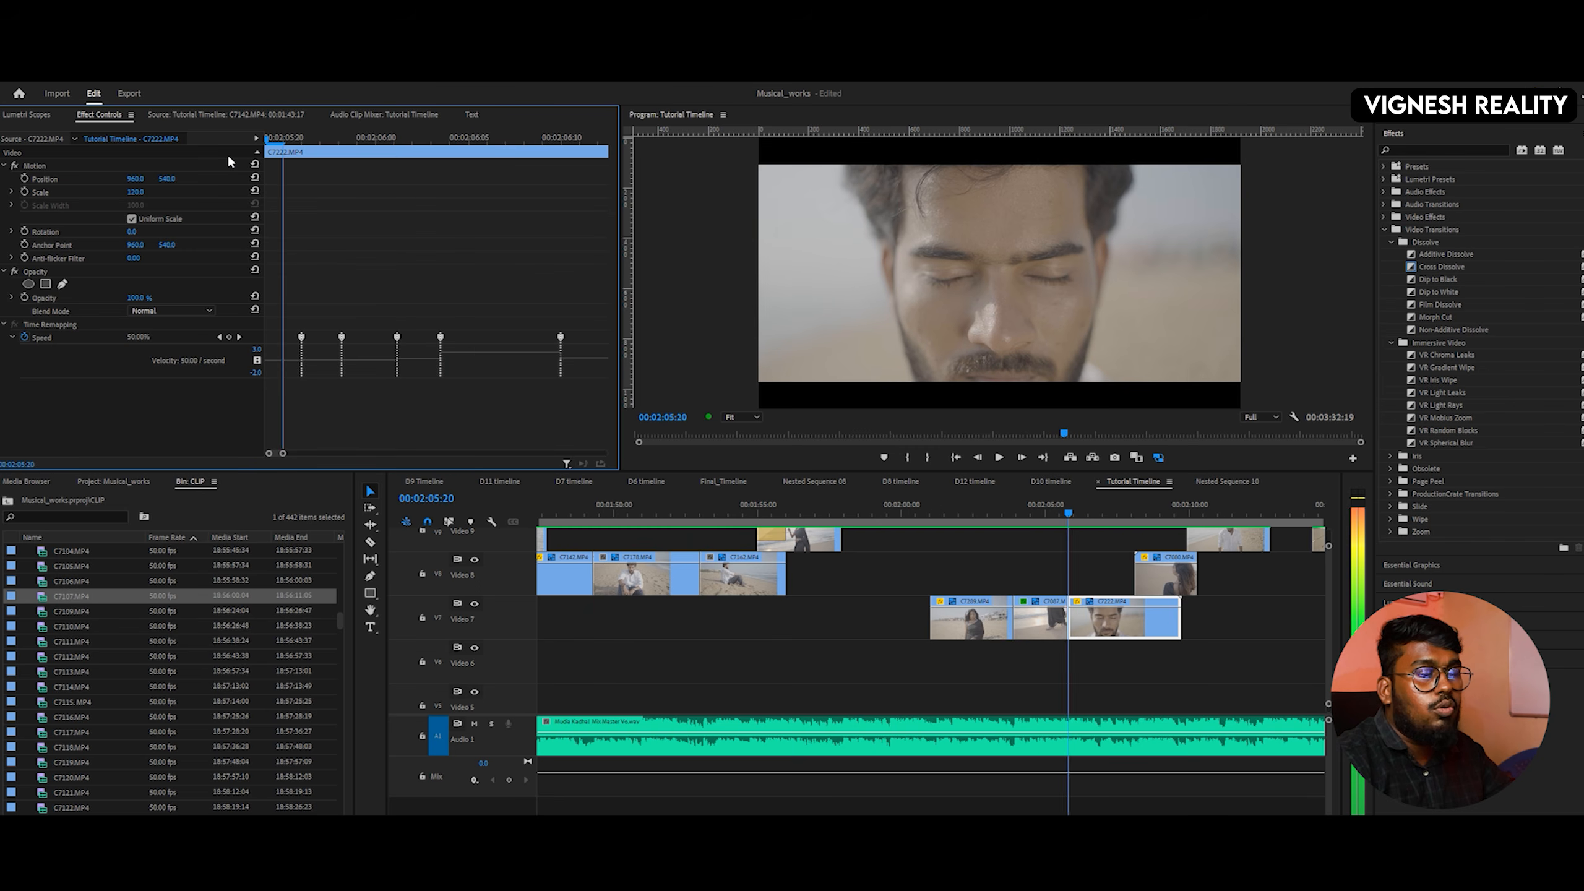
- Play C7222.MP4 from 00:02:05:20 to 00:02:06:15 and repeat its opening to compare the motion with the keyframes
{"action": "key", "text": "space"}
{"action": "key", "text": "space"}
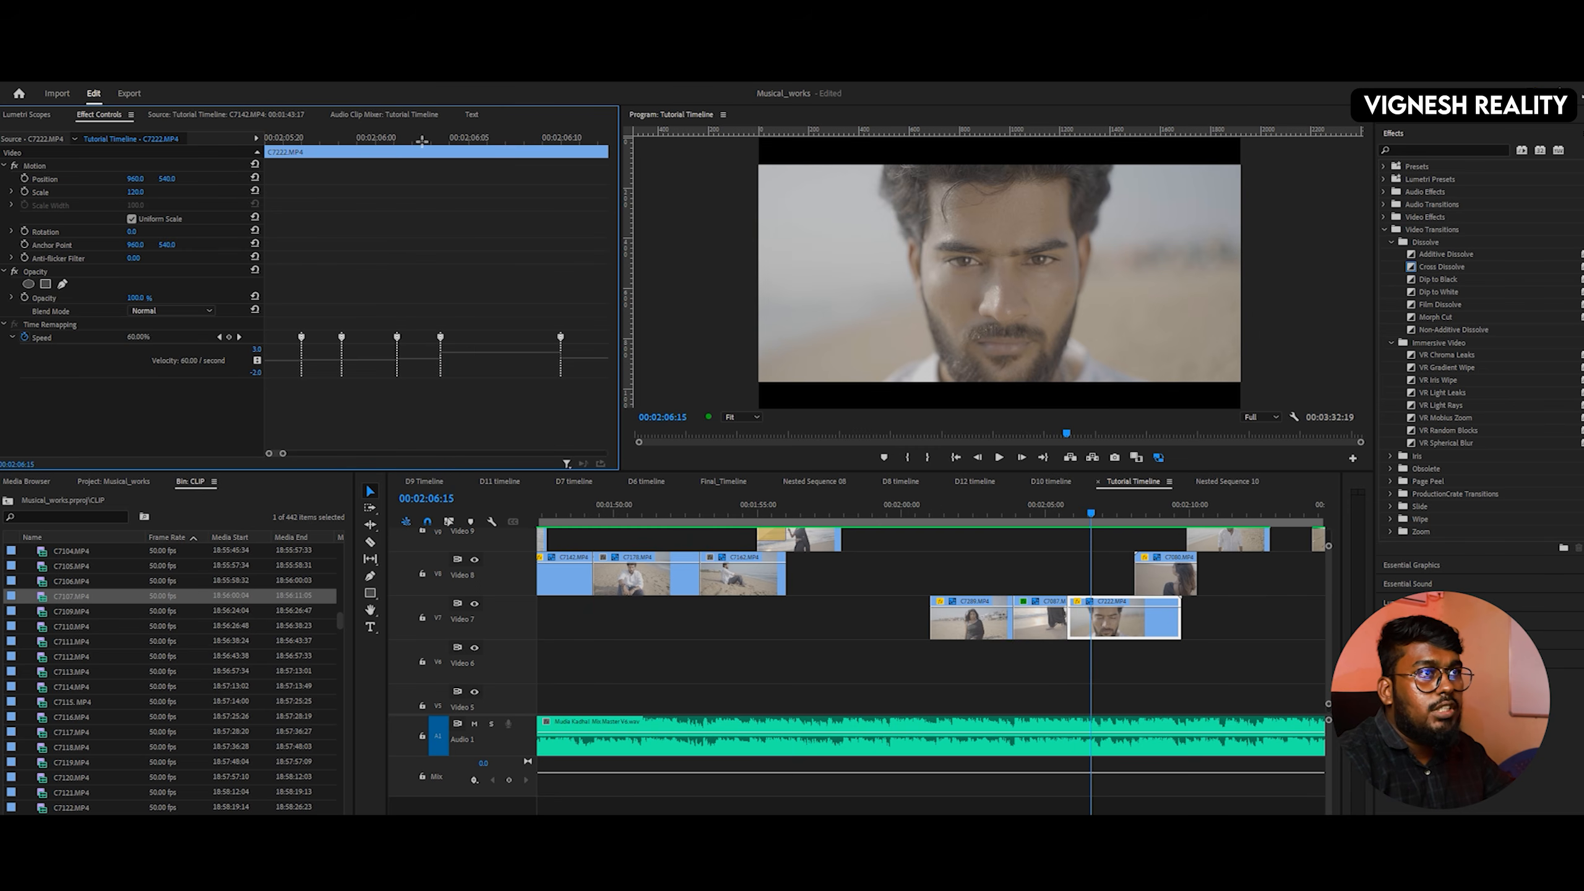
{"action": "left_click_drag", "start_coordinate": [382, 138], "coordinate": [285, 138]}
{"action": "key", "text": "space"}
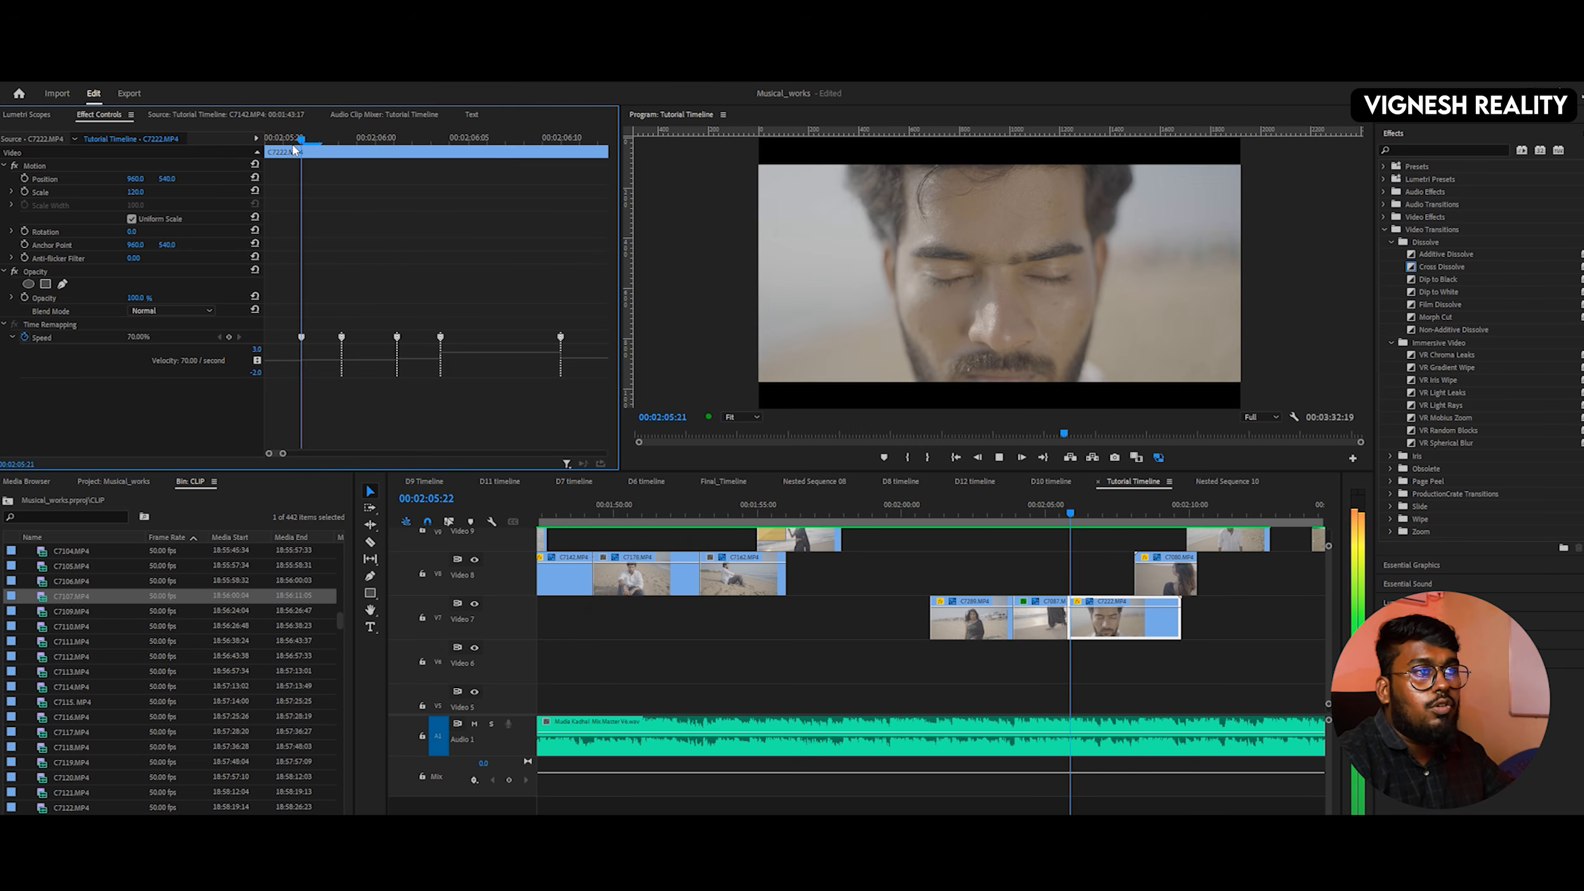
{"action": "key", "text": "space"}
- Replay the man's close-up into the shot of the woman turning away, stopping at 00:02:09:14
{"action": "left_click", "coordinate": [1068, 514]}
{"action": "key", "text": "space"}
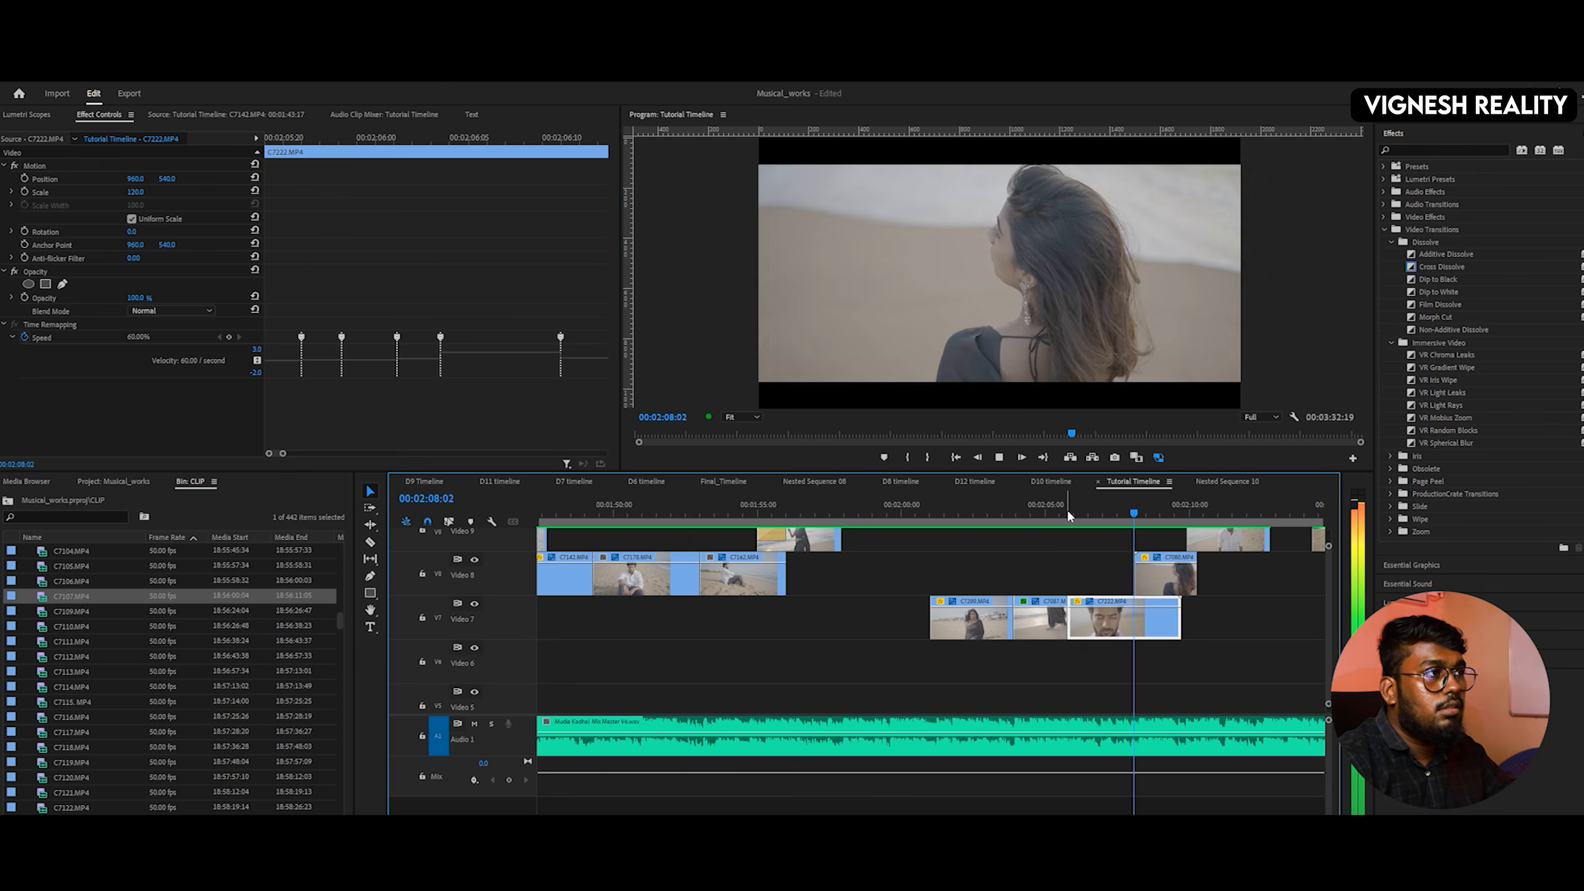
{"action": "left_click", "coordinate": [1072, 517]}
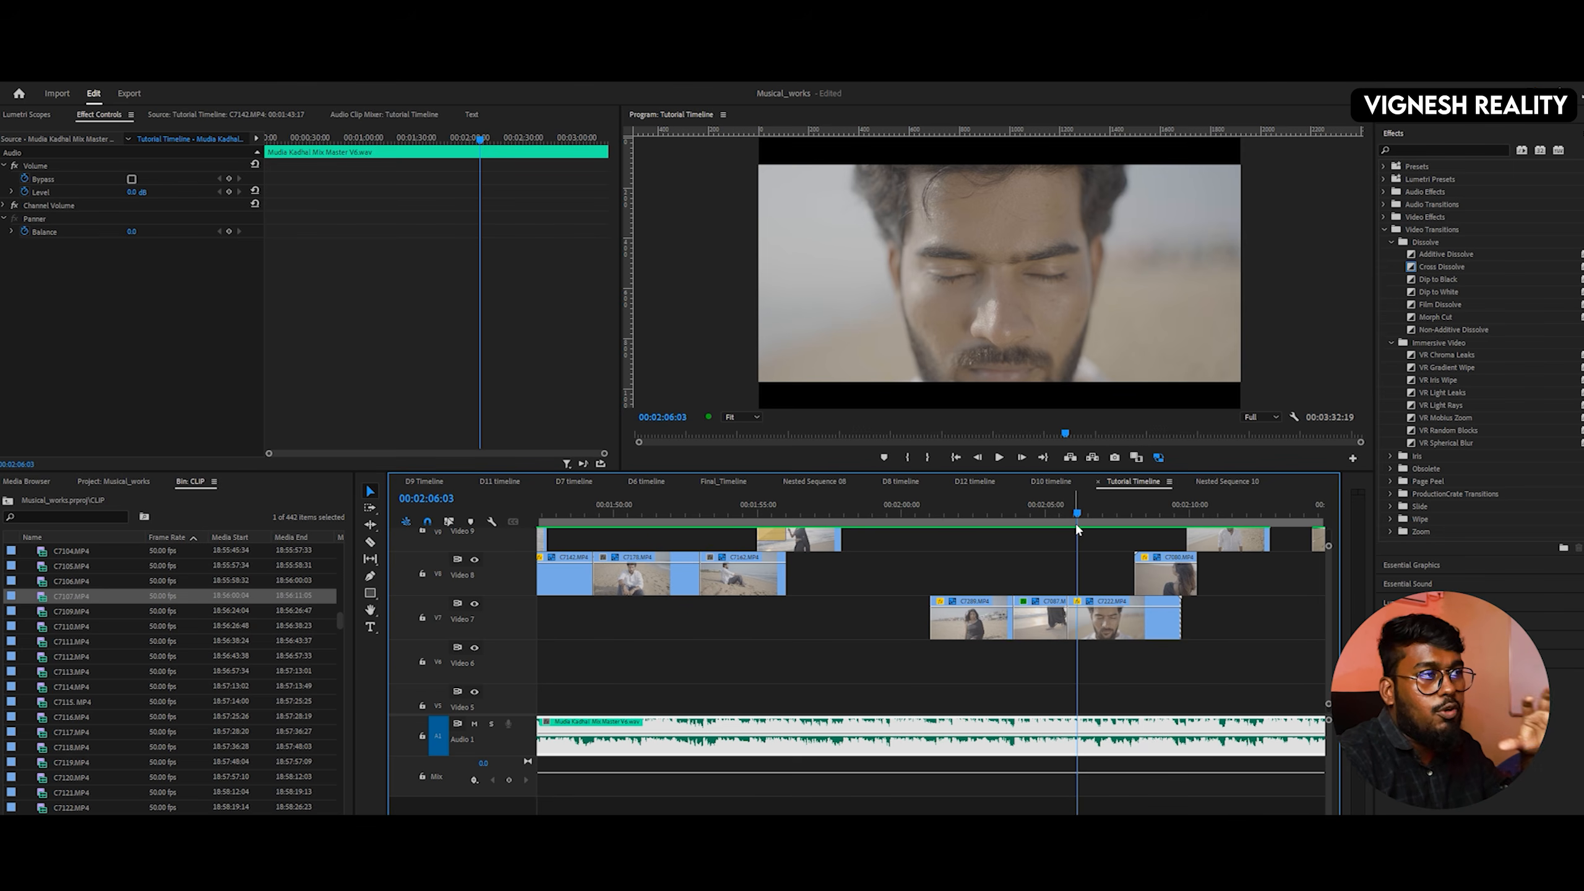
{"action": "key", "text": "space"}
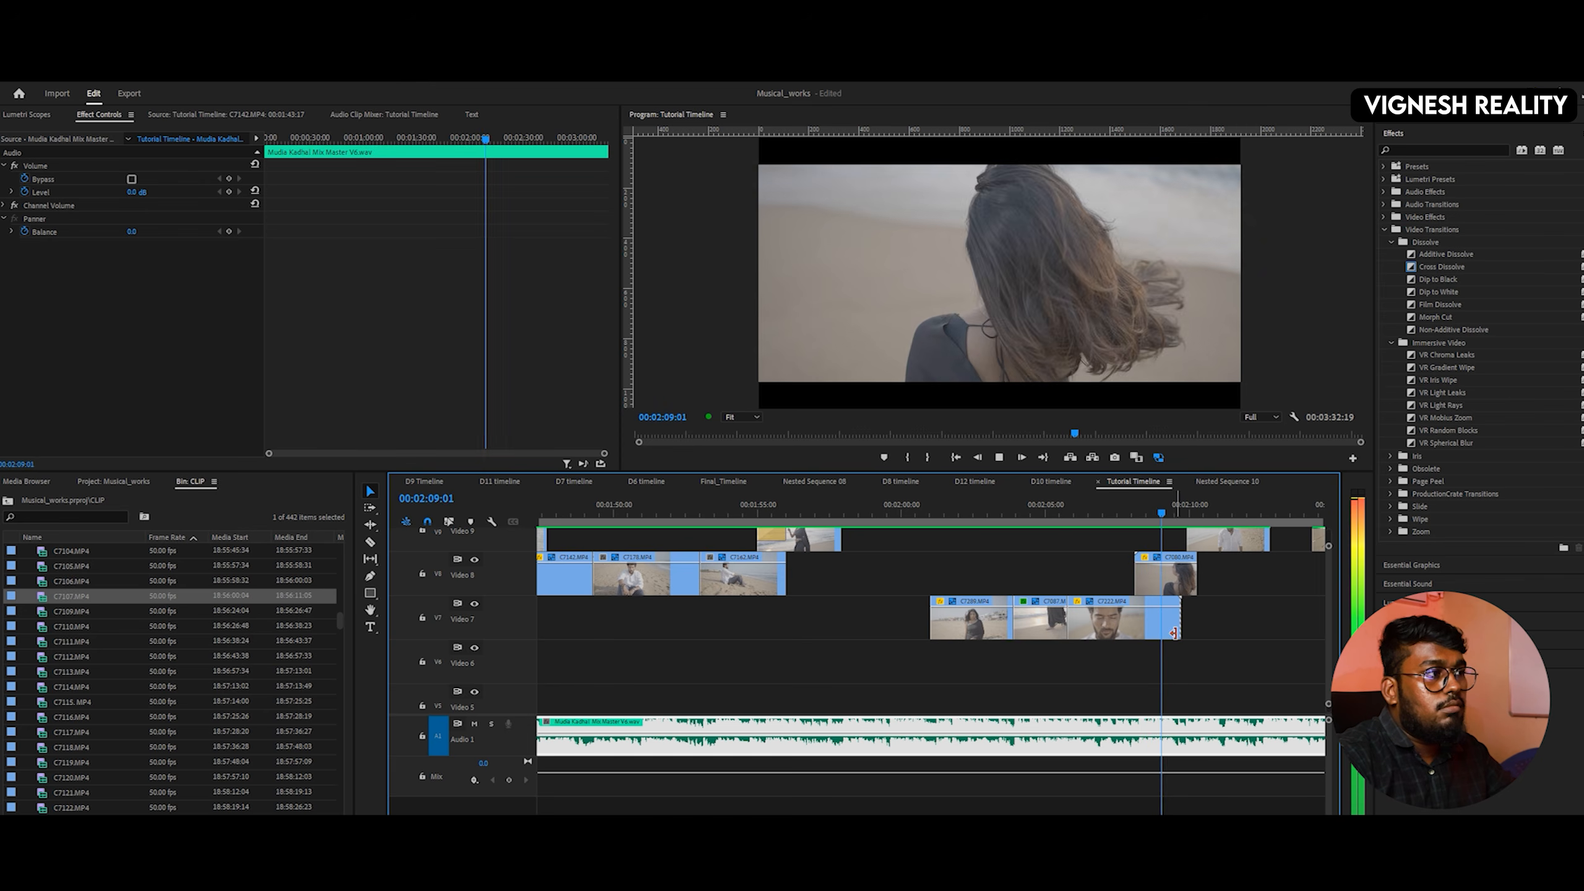
{"action": "key", "text": "space"}
- Select C7080.MP4 on V8 and play from 00:02:07:02 to 00:02:09:07 to examine its speed keyframe
{"action": "left_click", "coordinate": [1154, 582]}
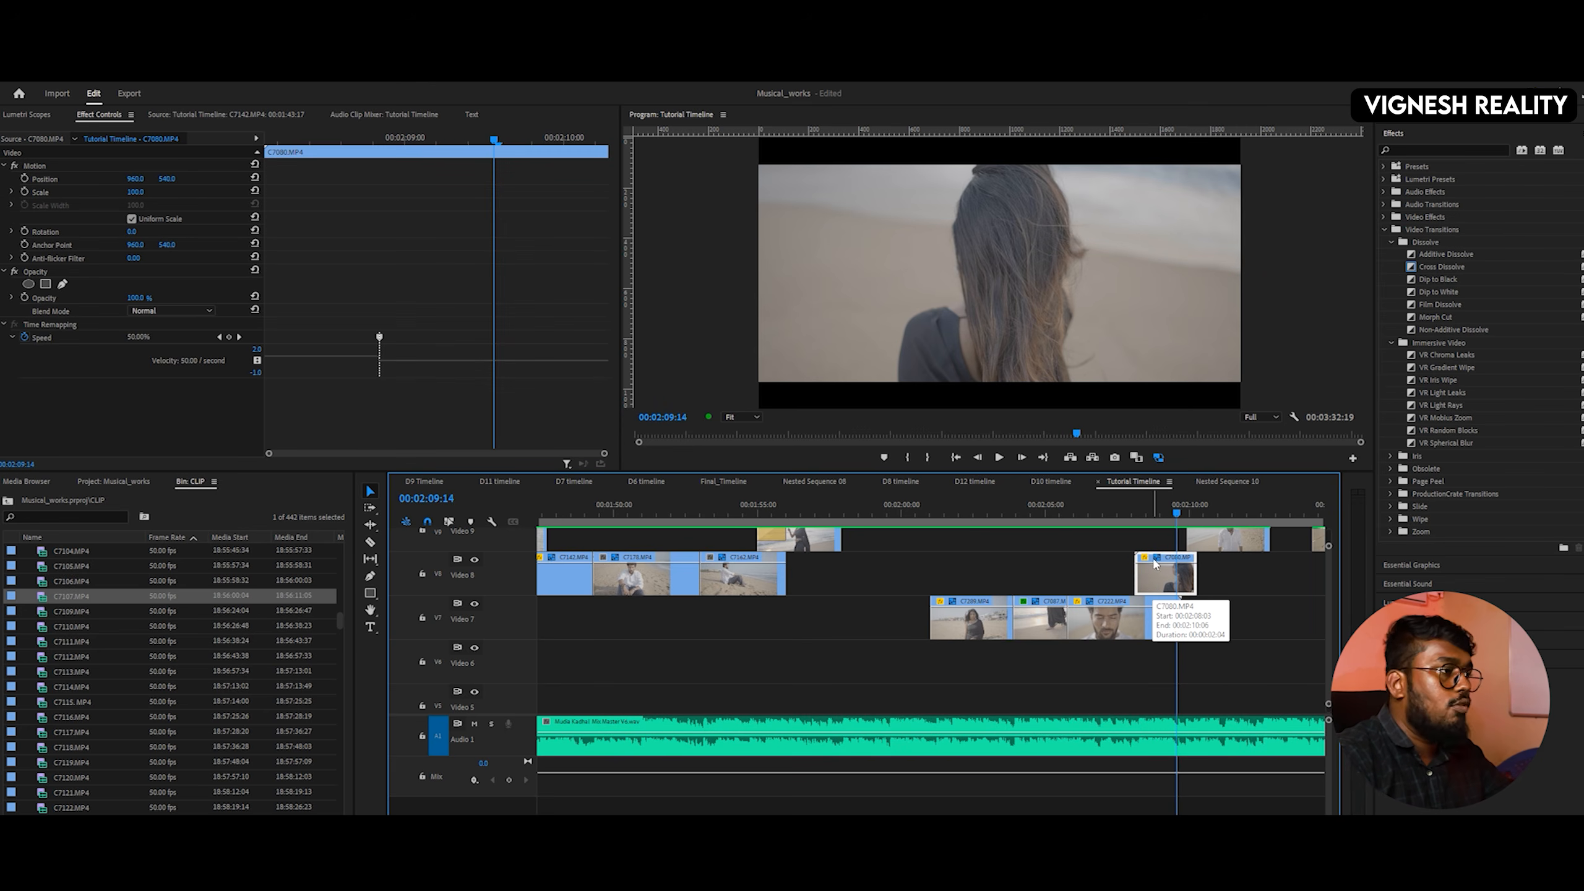
{"action": "left_click_drag", "start_coordinate": [1142, 510], "coordinate": [1107, 523]}
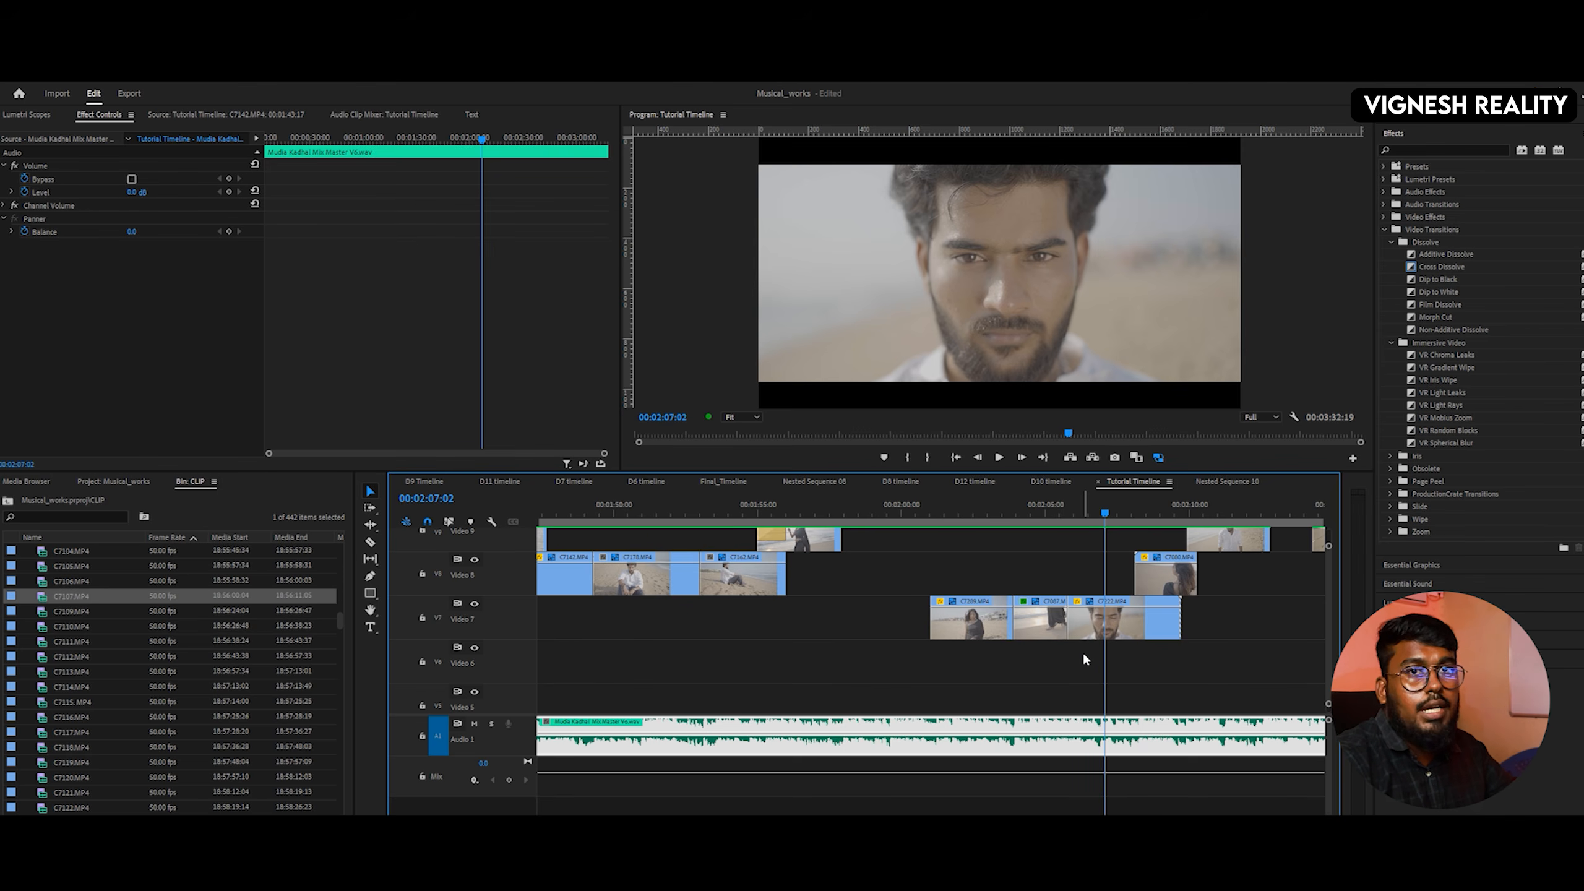
{"action": "key", "text": "space"}
{"action": "left_click", "coordinate": [1160, 580]}
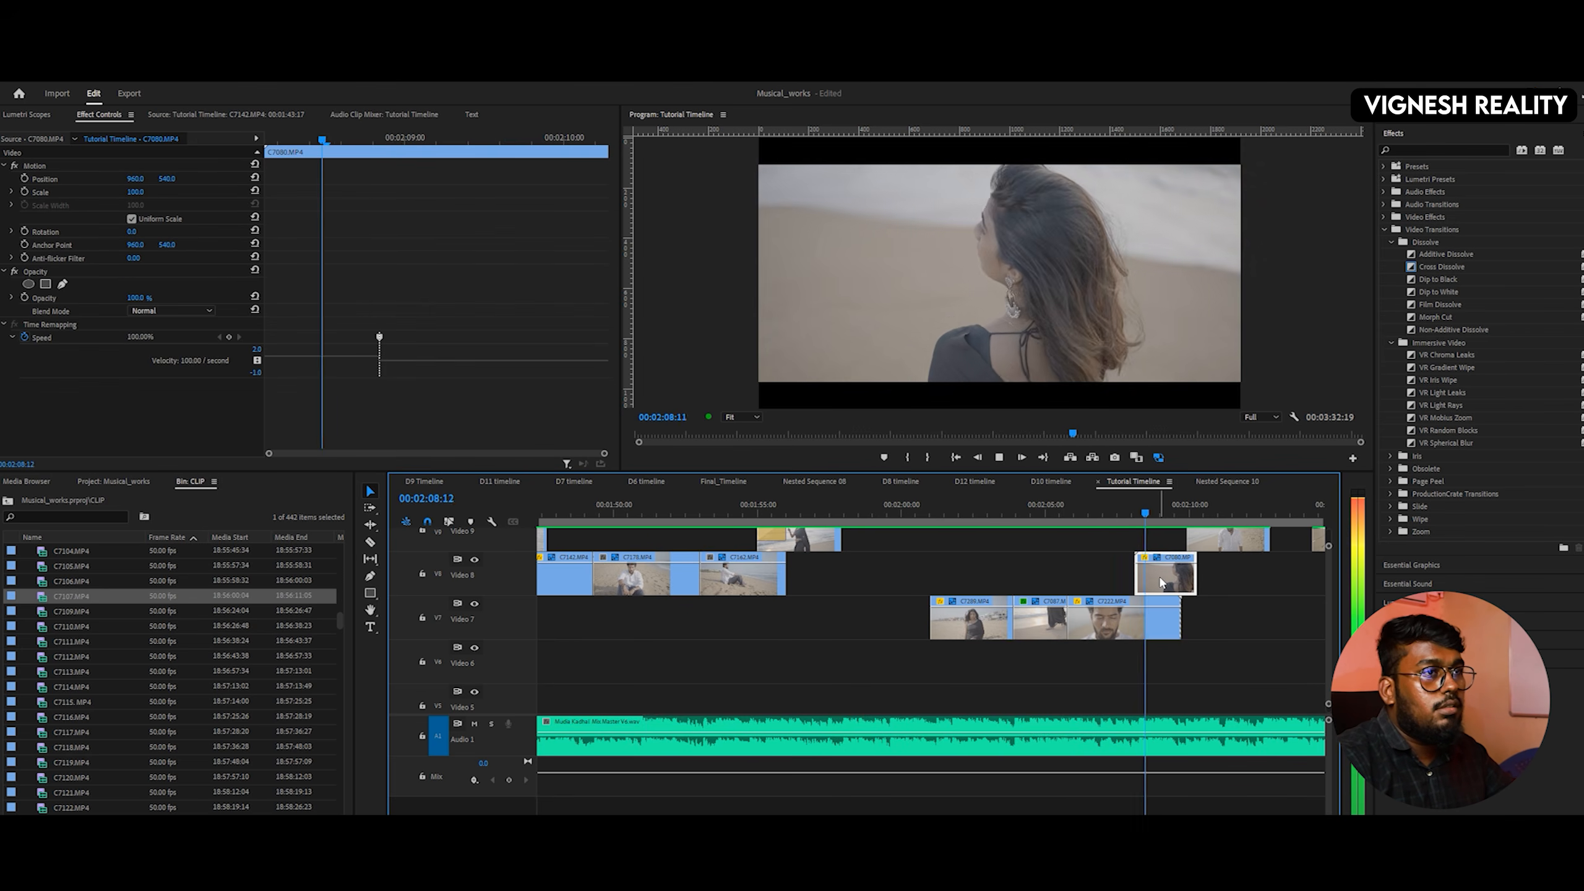
{"action": "key", "text": "space"}
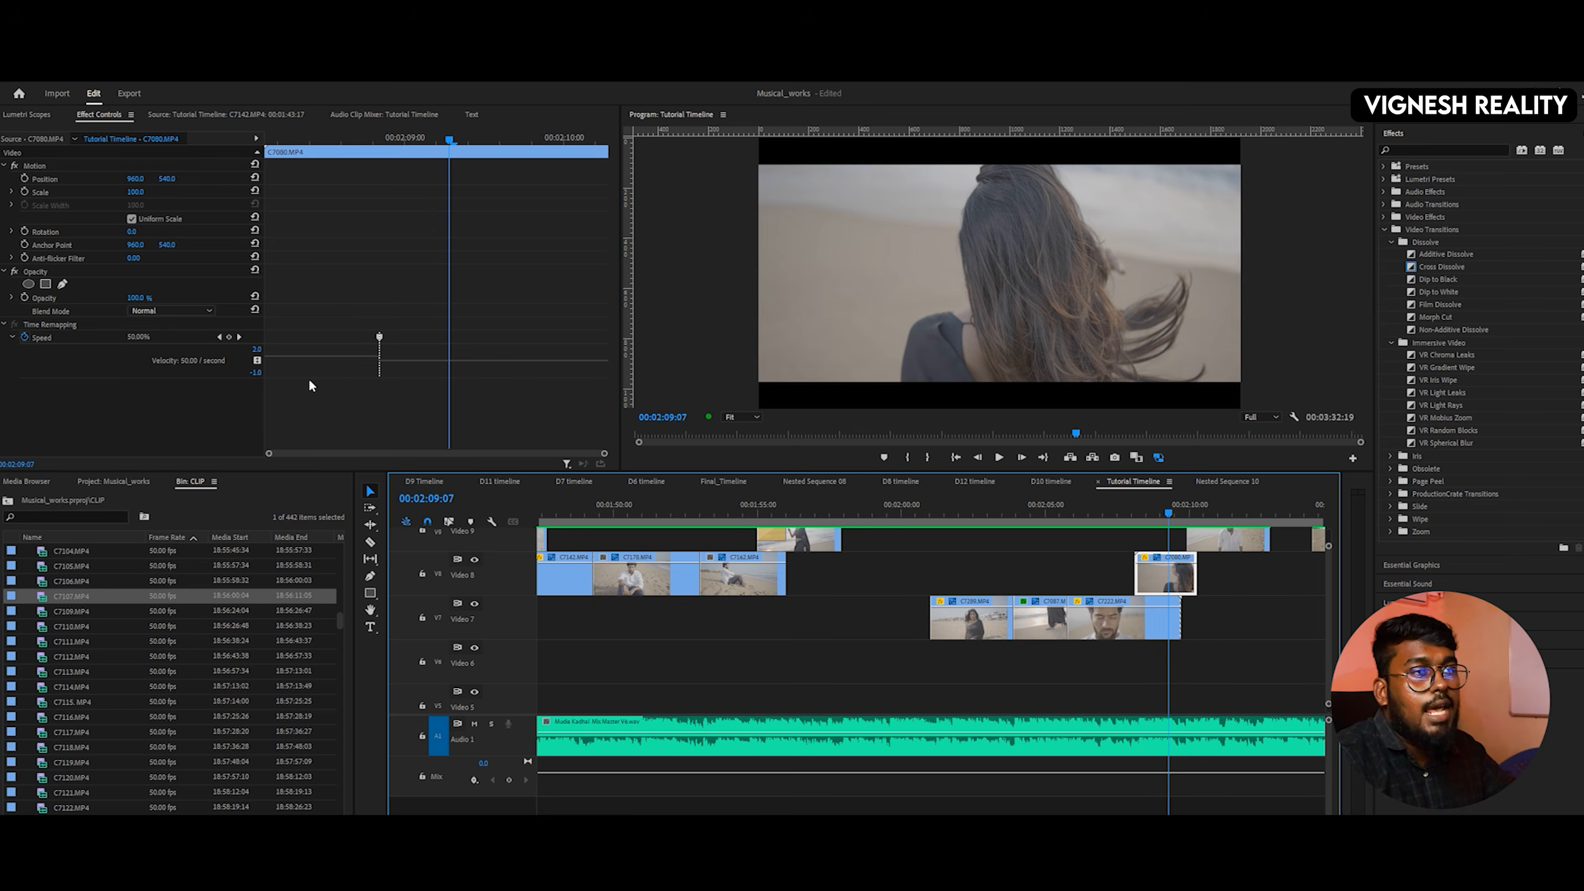
- Play on into the man's punch shot, select VFX_SHOT_25FPS.mp4 on V9 and replay it from 00:02:10:14
{"action": "key", "text": "space"}
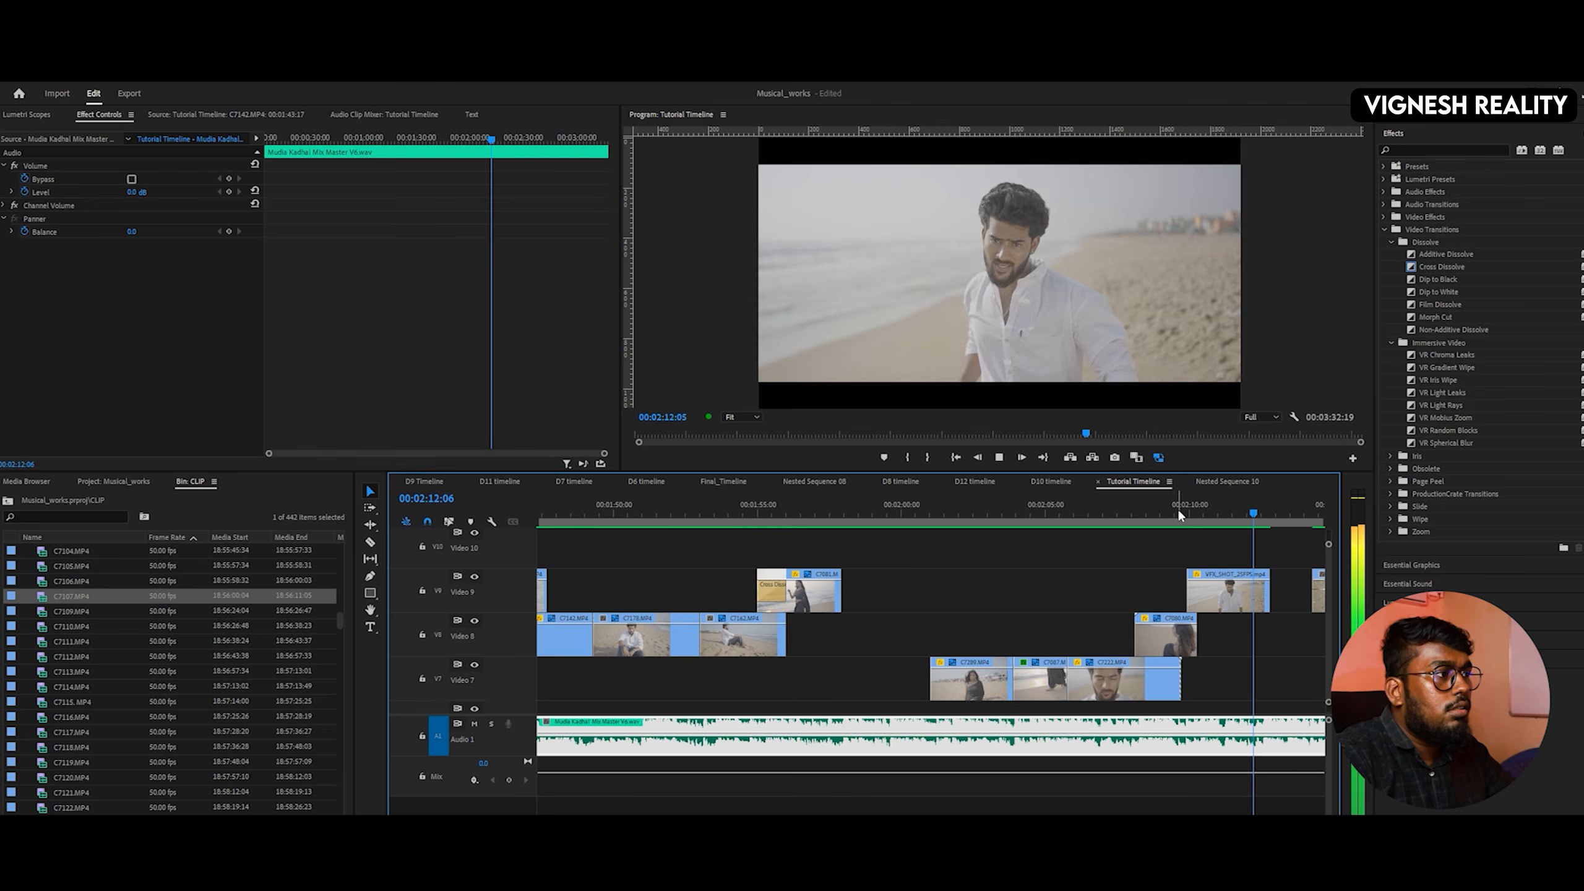
{"action": "key", "text": "space"}
{"action": "left_click", "coordinate": [1204, 509]}
{"action": "left_click", "coordinate": [1230, 603]}
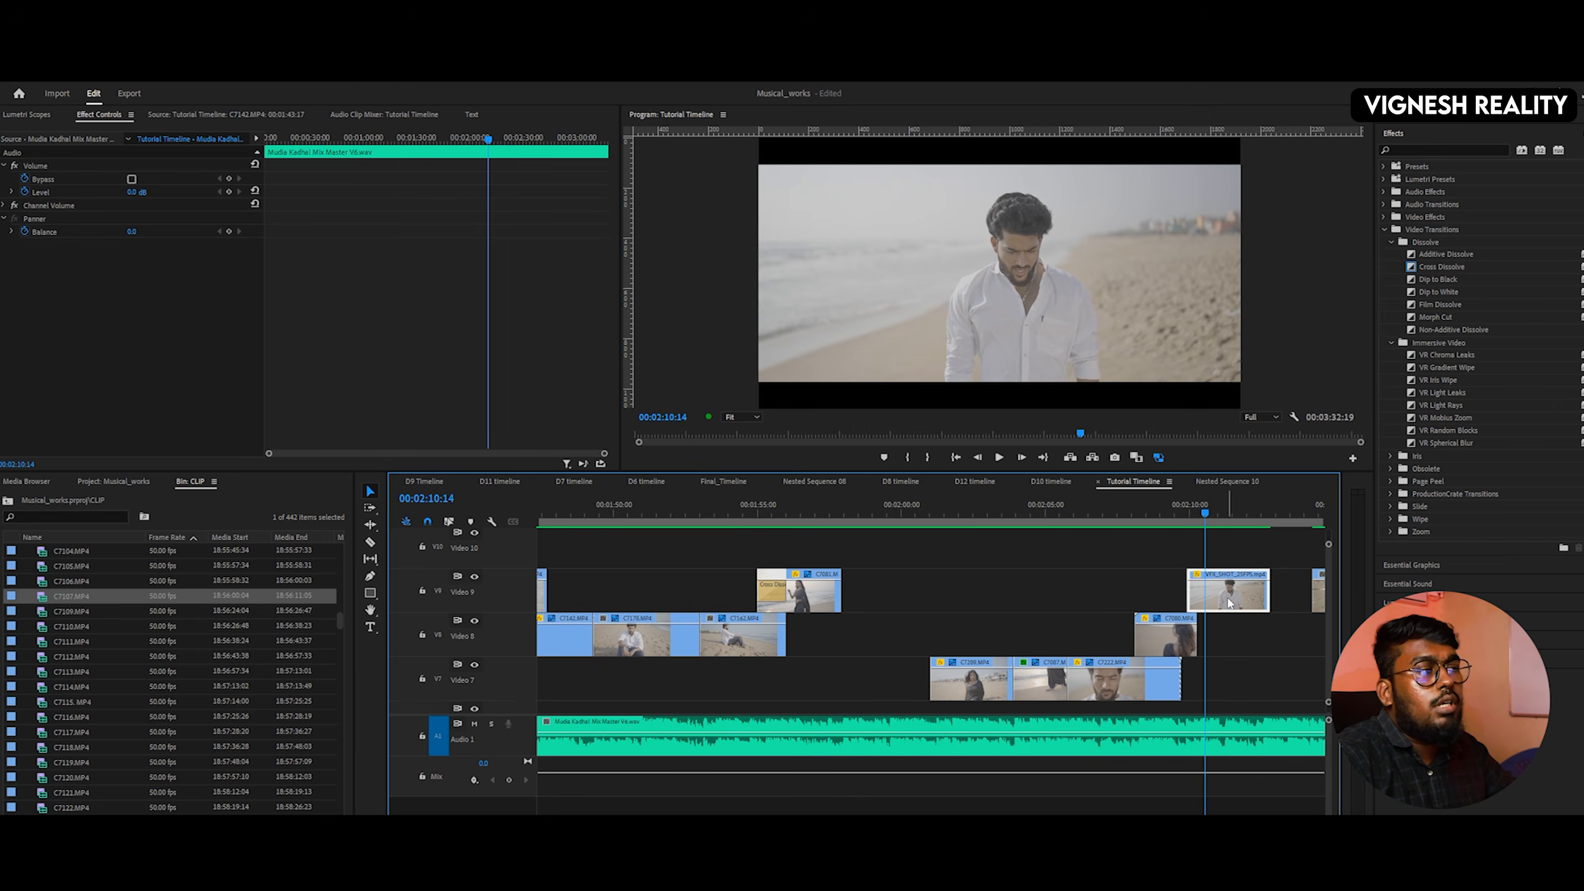
{"action": "key", "text": "space"}
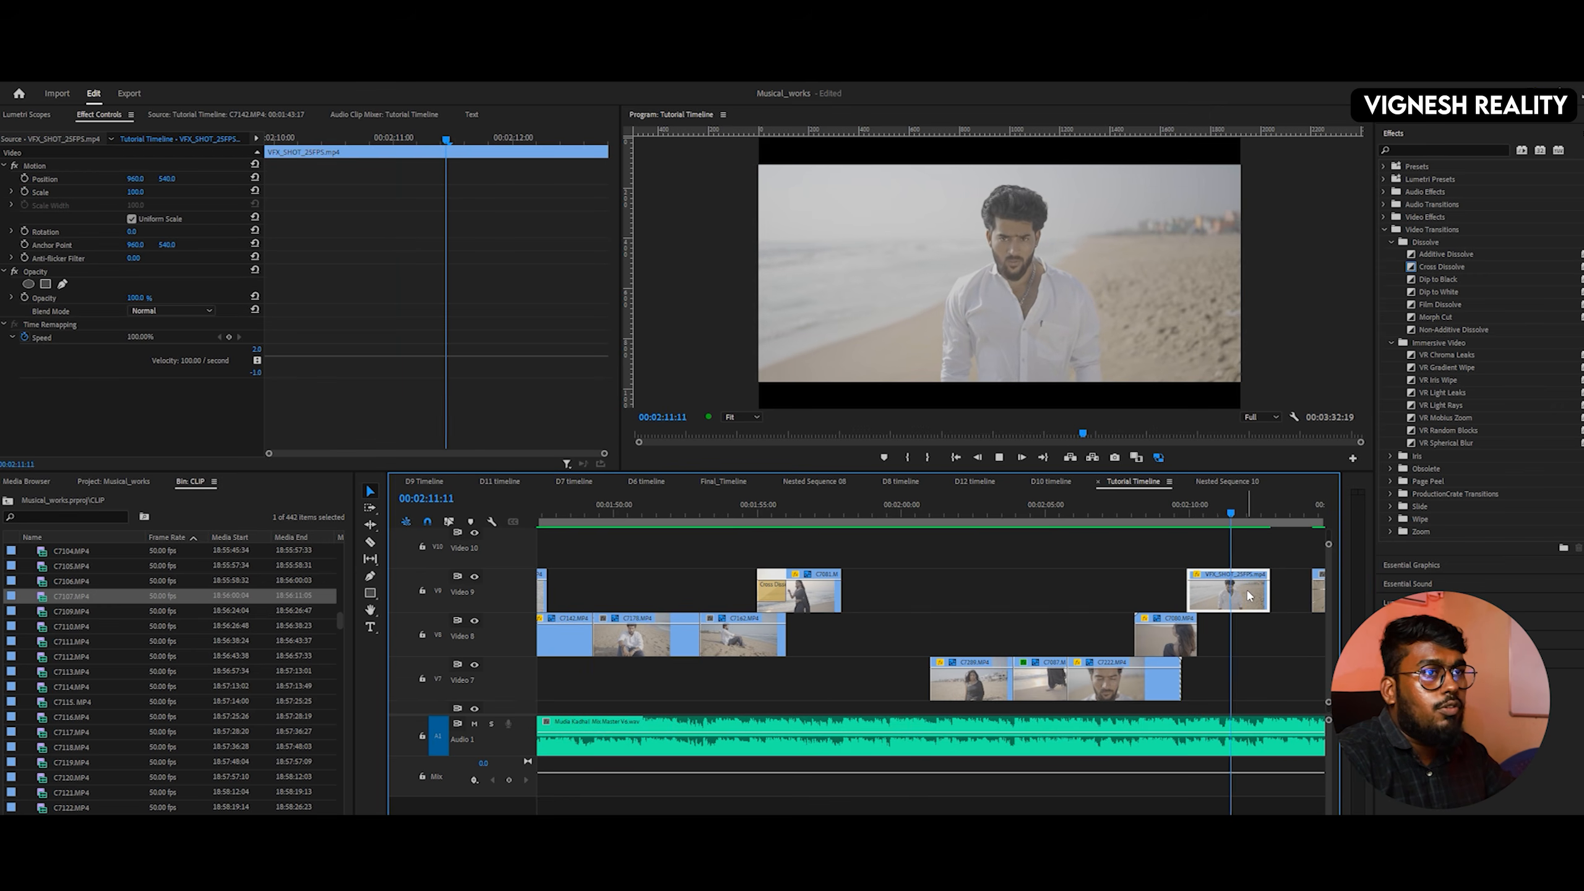
{"action": "key", "text": "space"}
- Play the punch shot to its end at 00:02:12:21 and locate the adjustment layer above it on V11
{"action": "scroll", "coordinate": [1250, 596], "scroll_direction": "up", "scroll_amount": 3}
{"action": "key", "text": "space"}
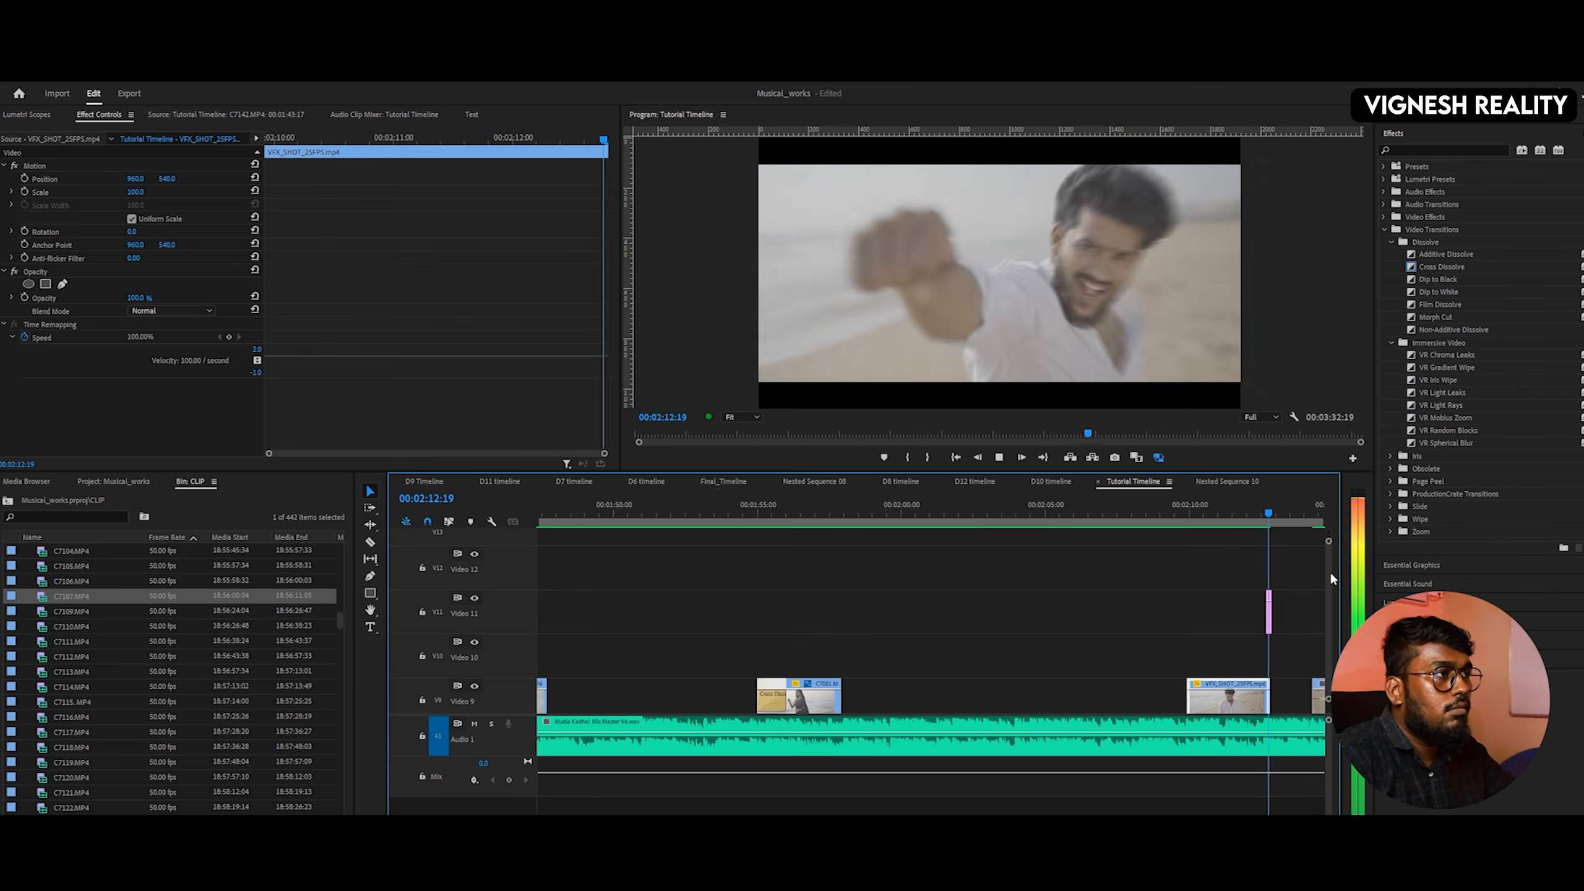
{"action": "key", "text": "space"}
{"action": "key", "text": "equal"}
{"action": "key", "text": "equal"}
{"action": "key", "text": "equal"}
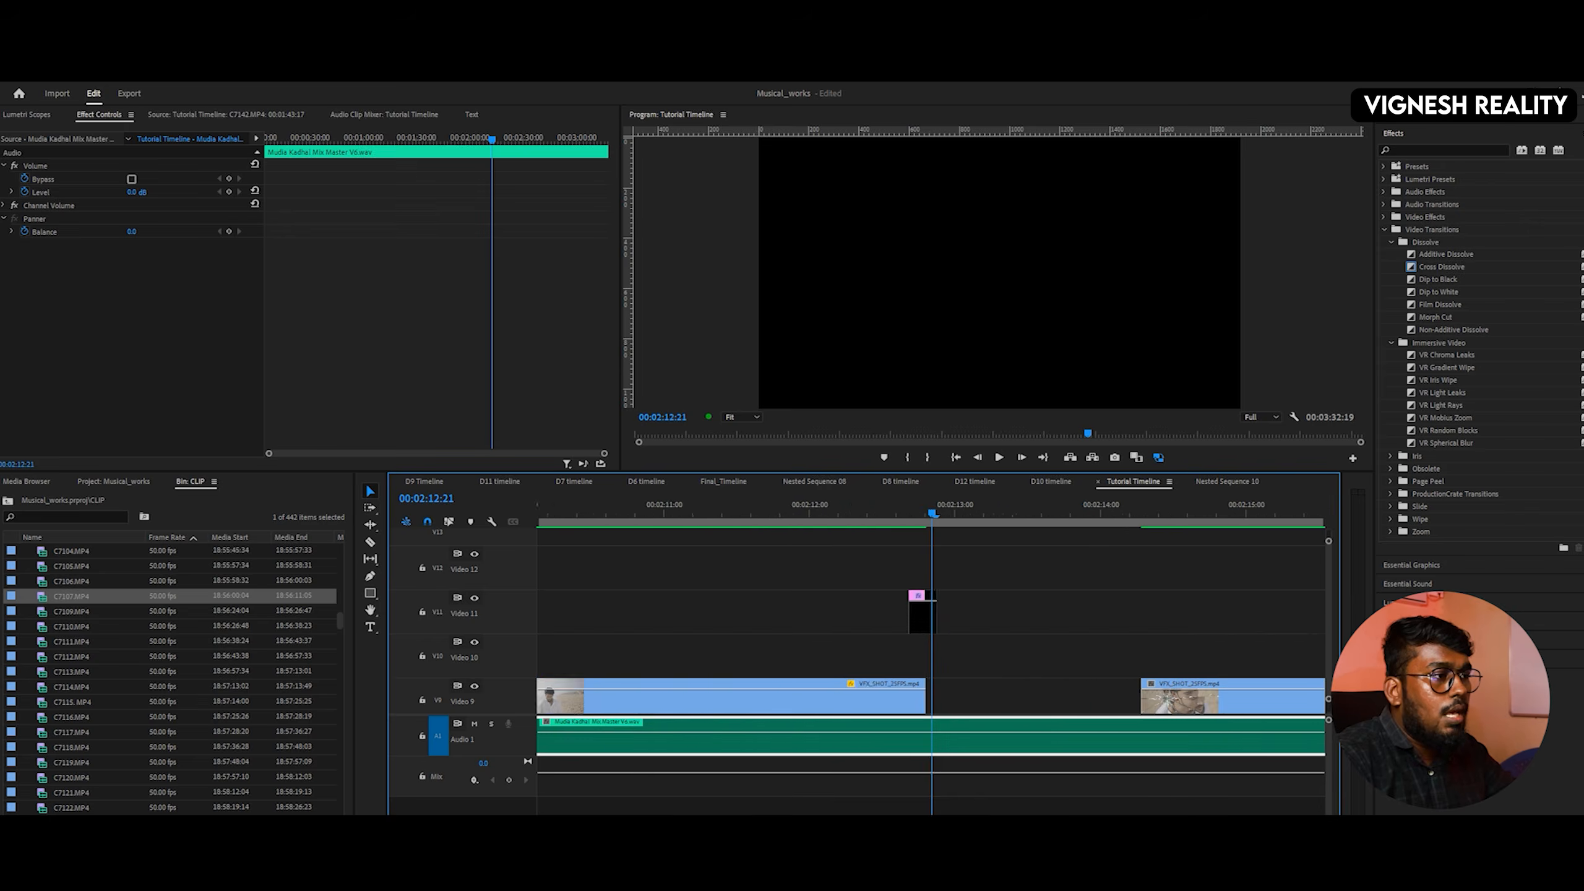
- Select the adjustment layer on V11 and examine its Transform scale keyframes at 00:02:12:19 and 00:02:12:17
{"action": "left_click", "coordinate": [915, 516]}
{"action": "left_click", "coordinate": [921, 607]}
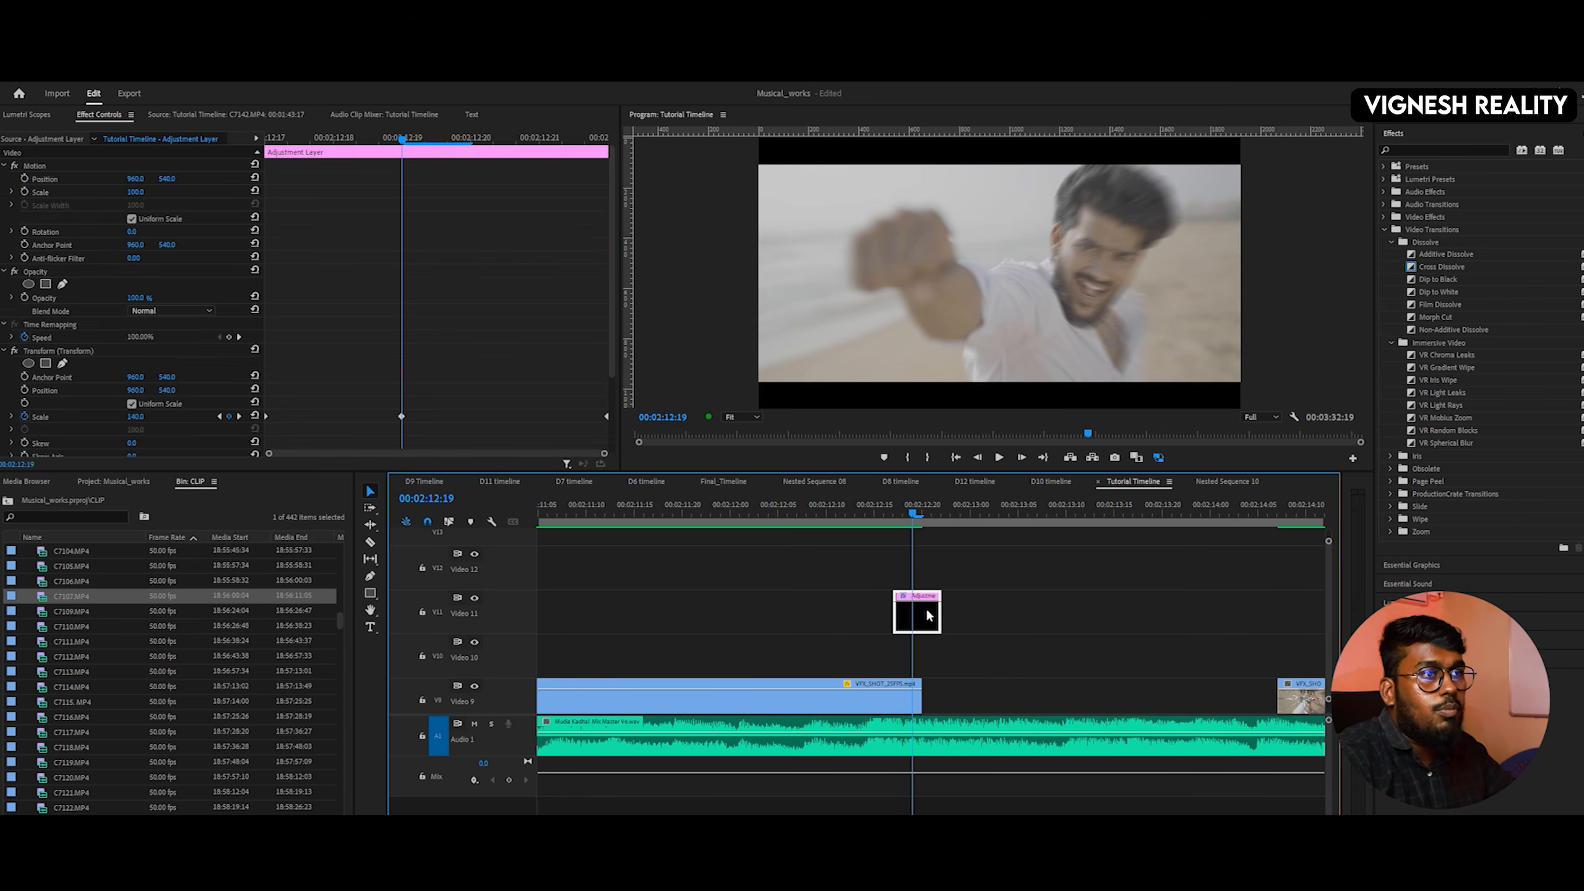
{"action": "scroll", "coordinate": [186, 355], "scroll_direction": "down", "scroll_amount": 5}
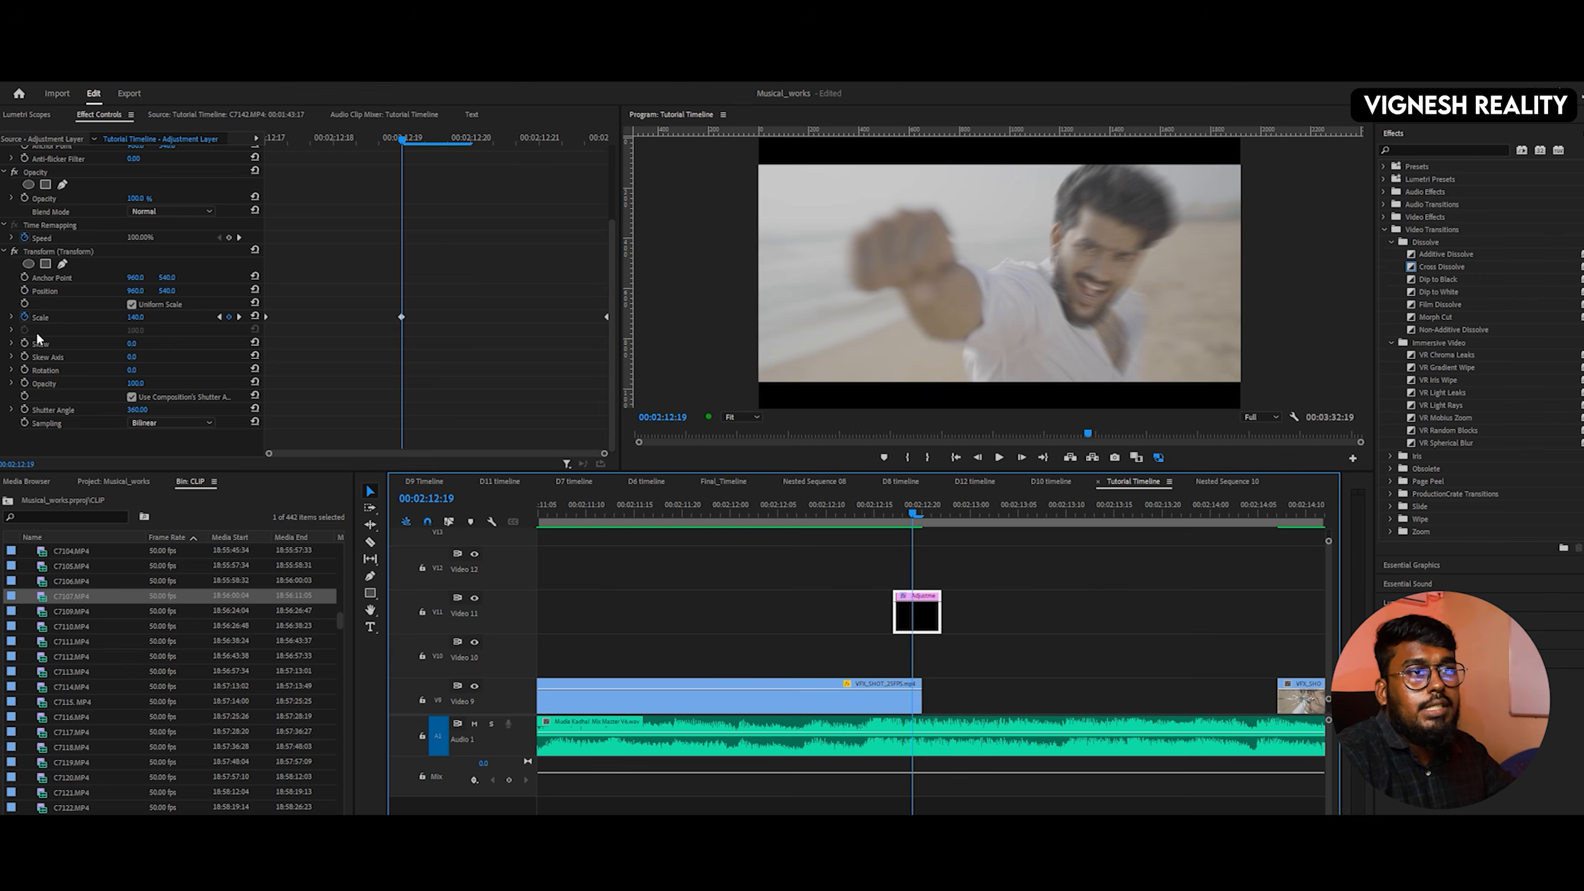
{"action": "left_click_drag", "start_coordinate": [422, 134], "coordinate": [324, 142]}
{"action": "key", "text": "Left"}
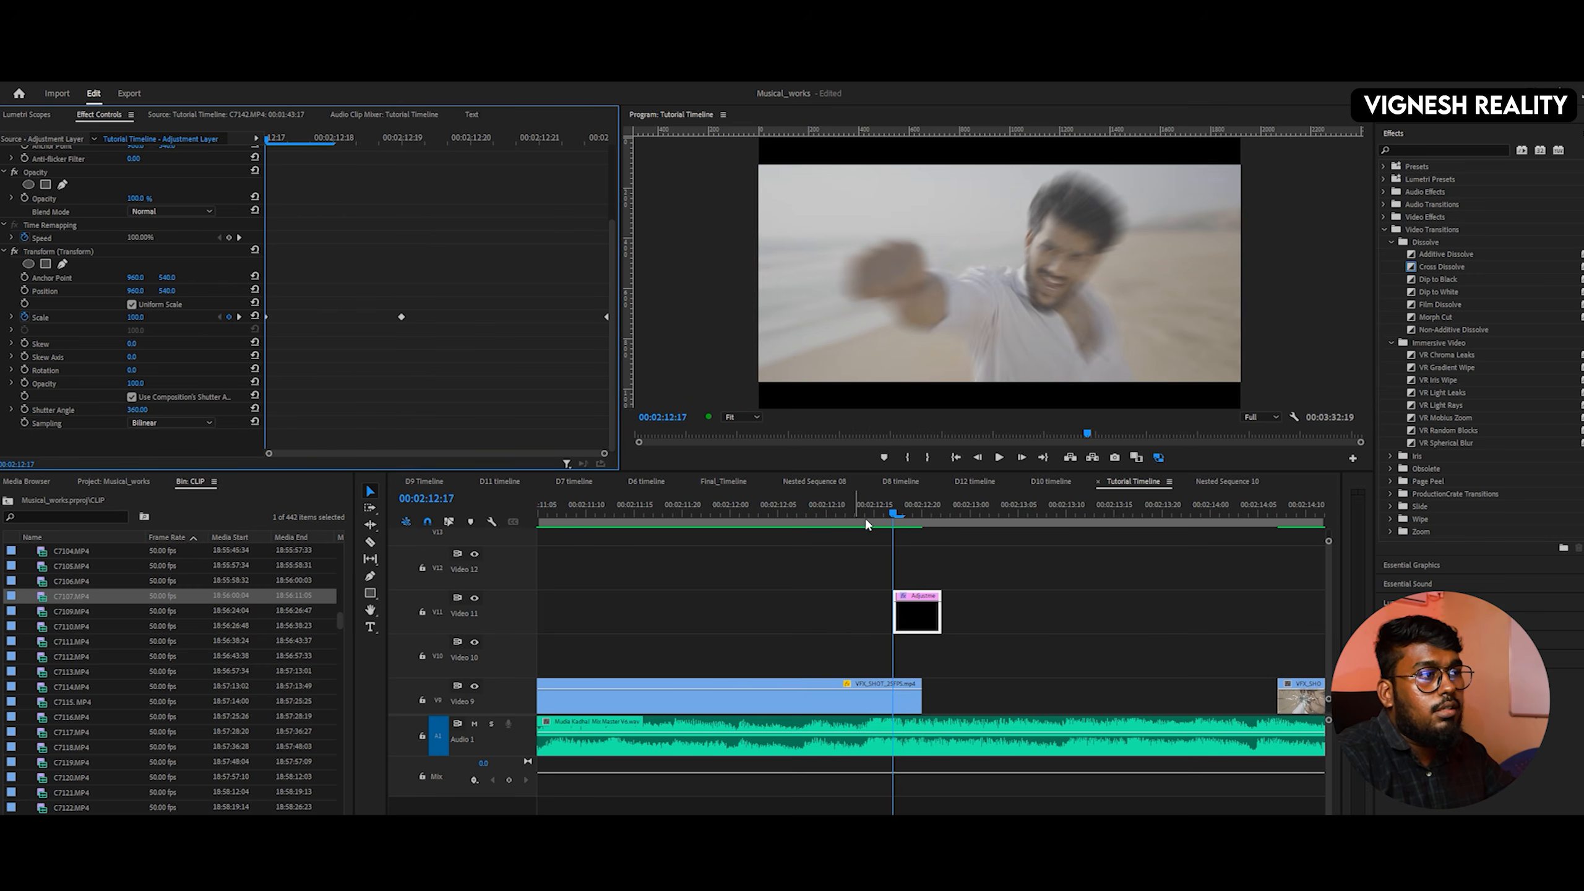
- Replay the punch from about 00:02:12:13 through the scale effect into the black gap
{"action": "mouse_move", "coordinate": [867, 520]}
{"action": "left_mouse_down"}
{"action": "mouse_move", "coordinate": [846, 521]}
{"action": "mouse_move", "coordinate": [921, 530]}
{"action": "mouse_move", "coordinate": [863, 546]}
{"action": "left_mouse_up"}
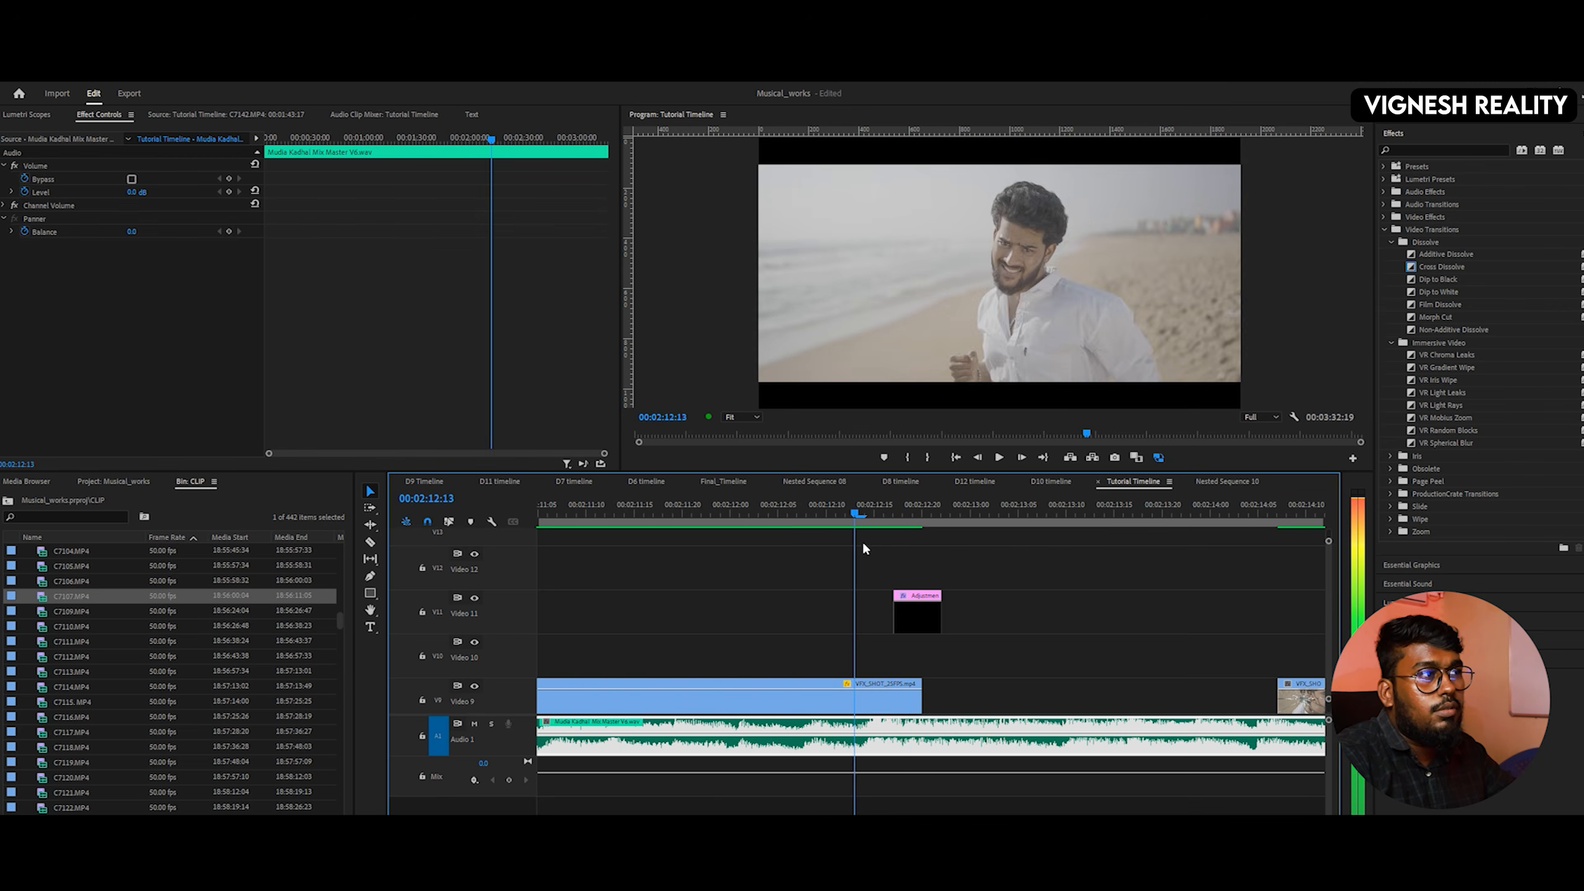
{"action": "key", "text": "space"}
{"action": "left_click", "coordinate": [869, 527]}
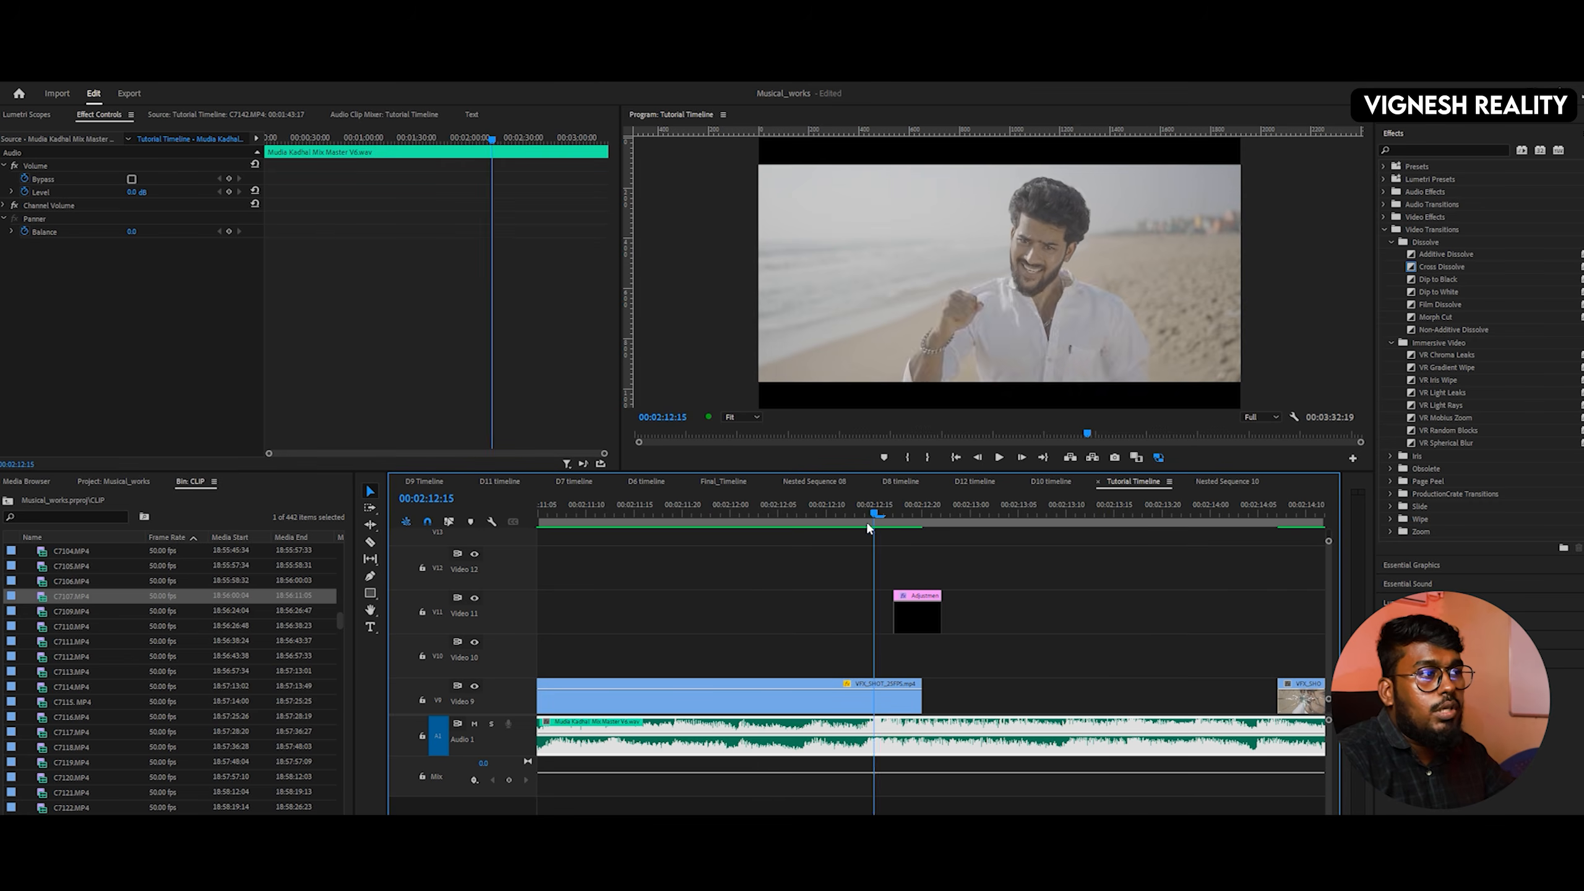
{"action": "left_click", "coordinate": [859, 522]}
{"action": "key", "text": "space"}
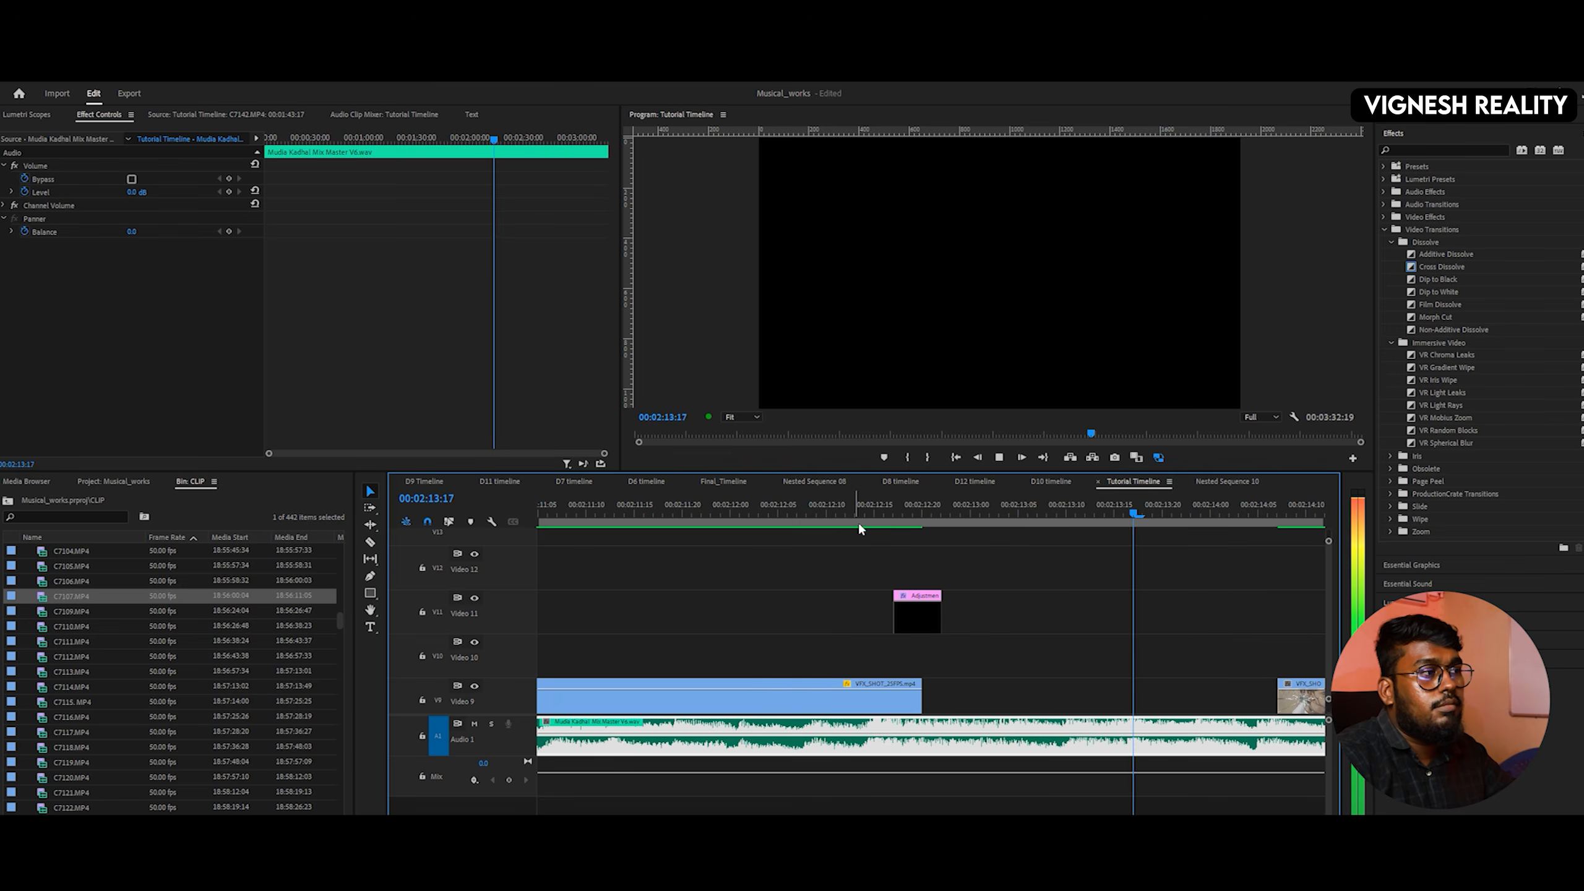
{"action": "key", "text": "space"}
- Review the cut from the punch at 00:02:12:15 to the broken-glass shot, playing the latter from 00:02:14:09
{"action": "key", "text": "minus"}
{"action": "left_click", "coordinate": [637, 513]}
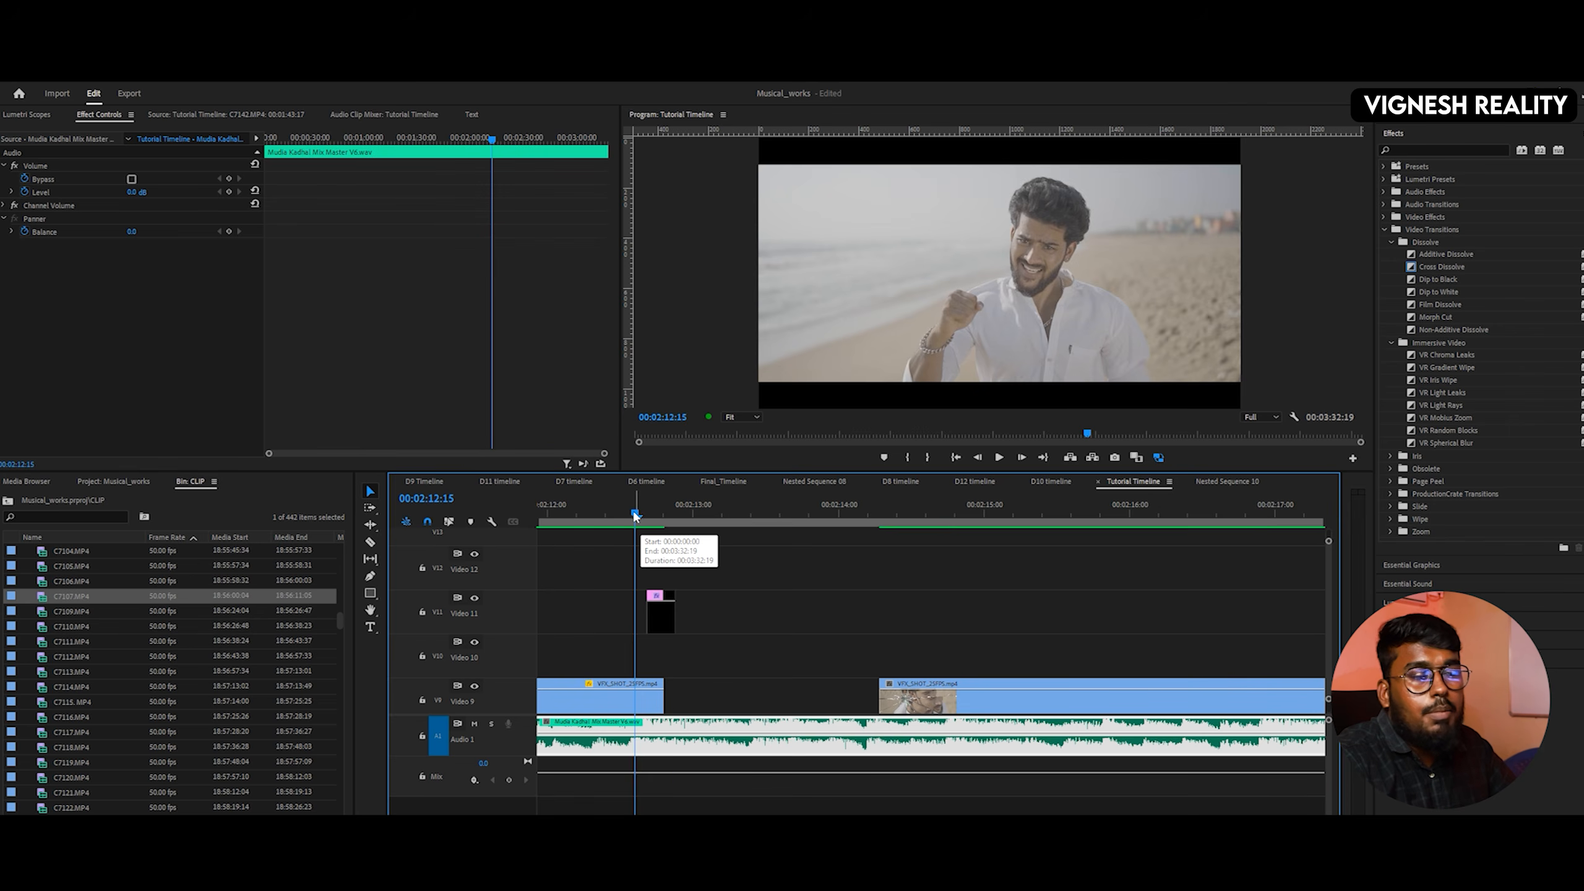
{"action": "left_click_drag", "start_coordinate": [634, 510], "coordinate": [893, 510]}
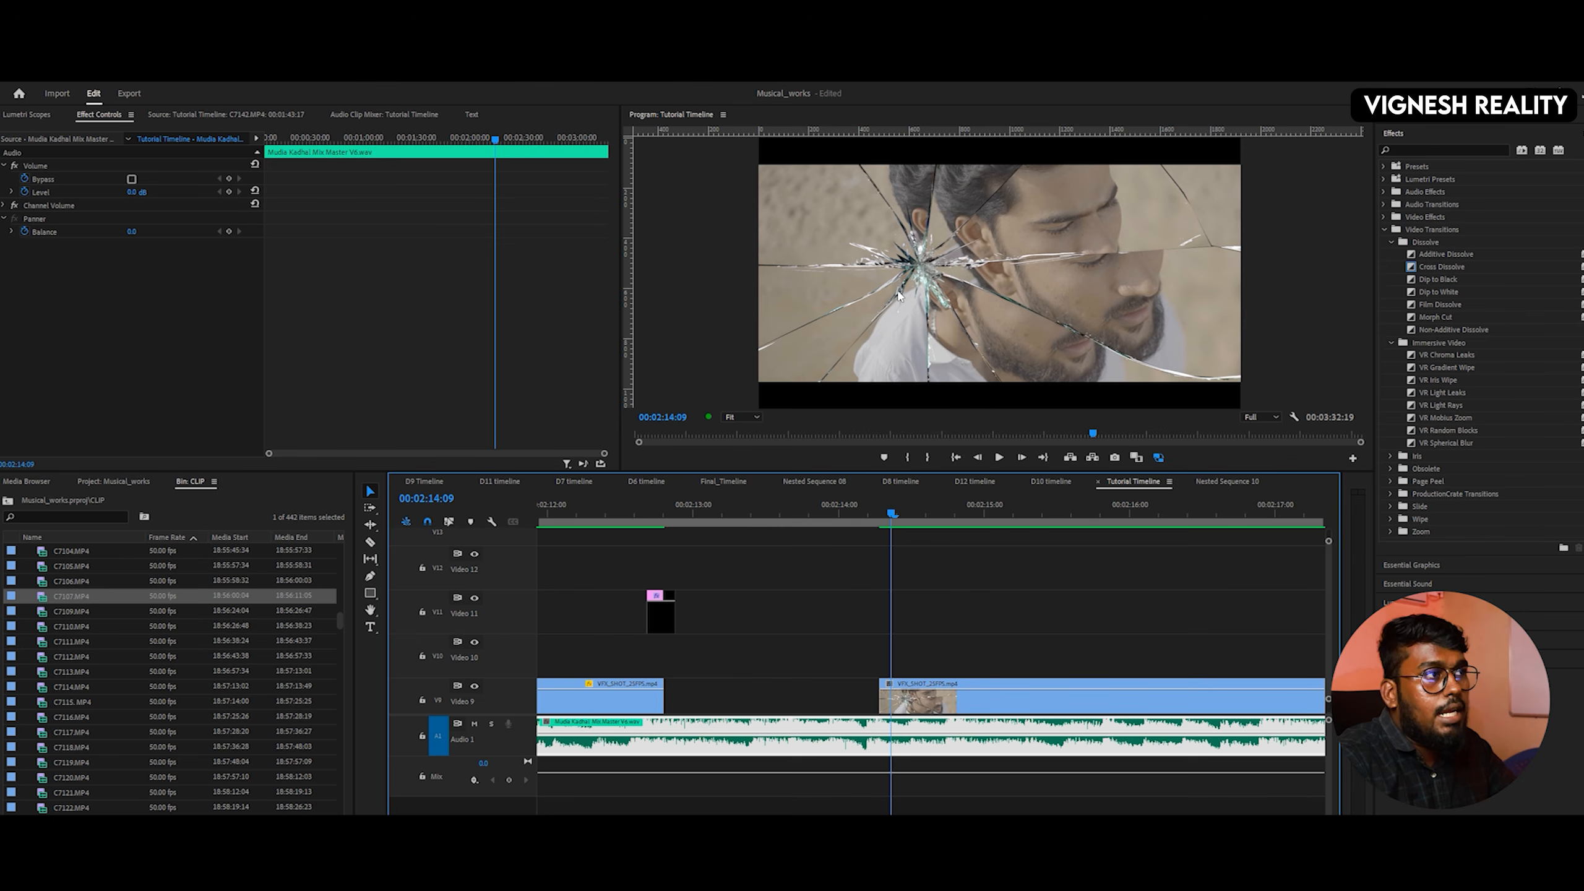
{"action": "key", "text": "space"}
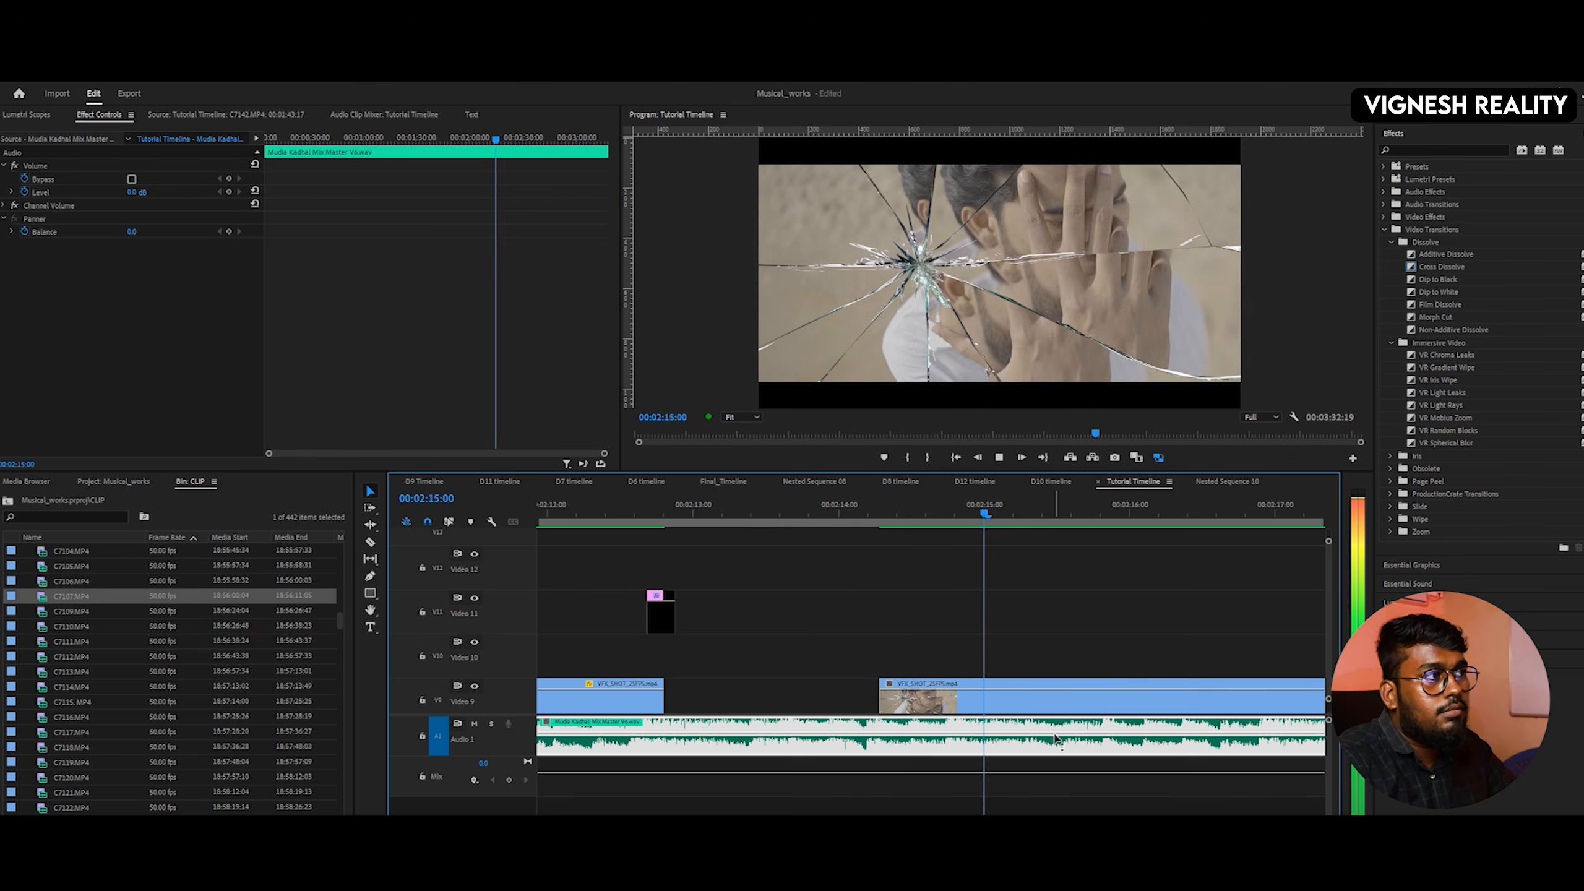
{"action": "key", "text": "space"}
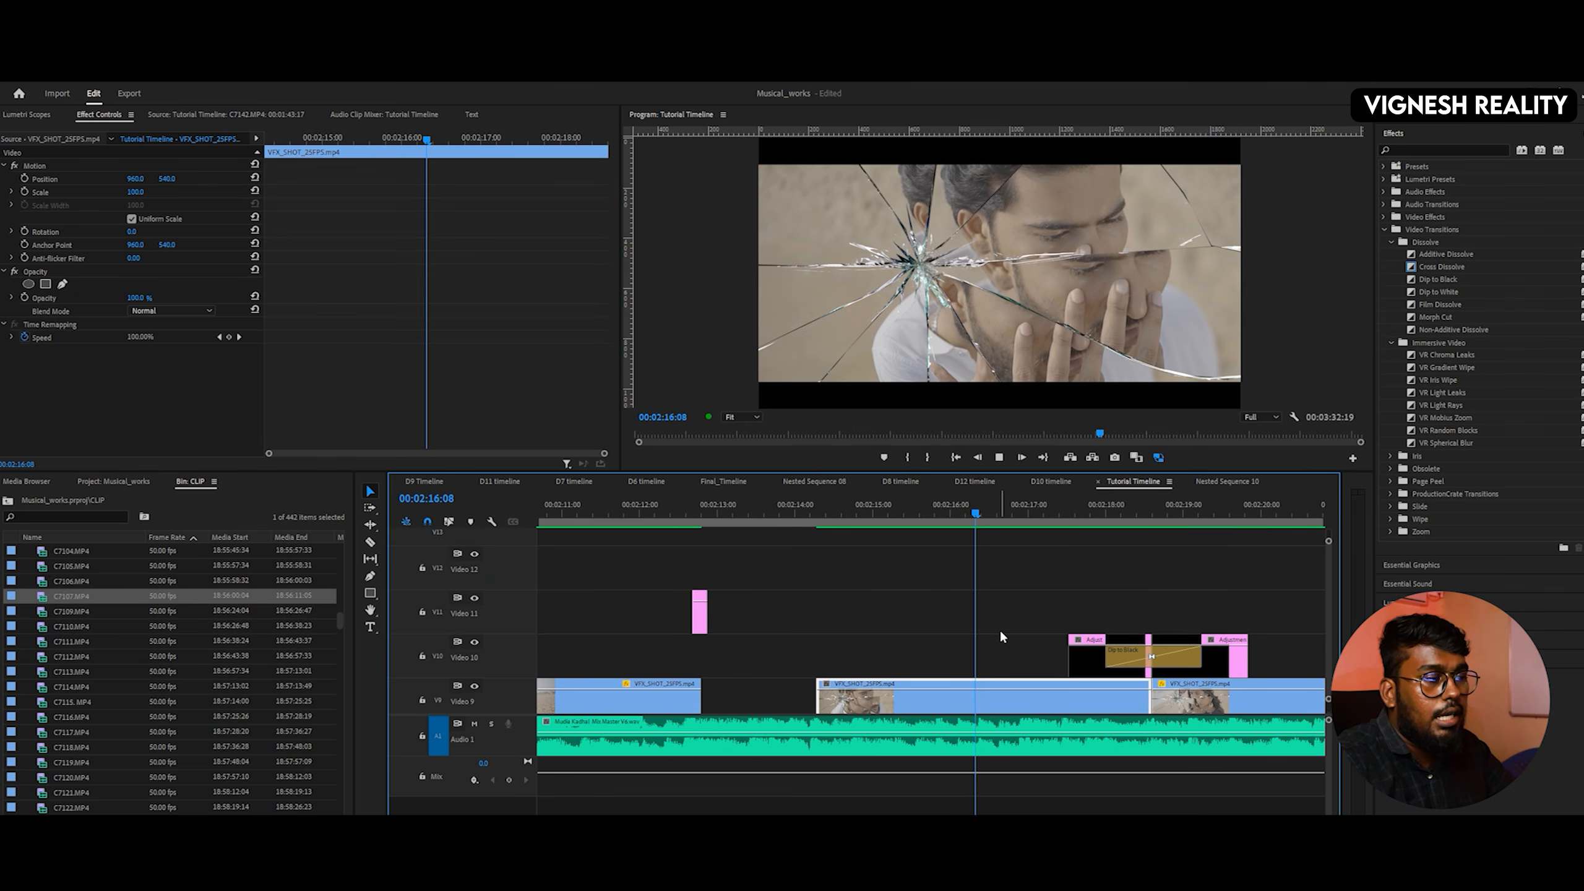
- Play the broken-glass shot of the man through the black dip into the woman's glass shot, and replay the transition
{"action": "key", "text": "space"}
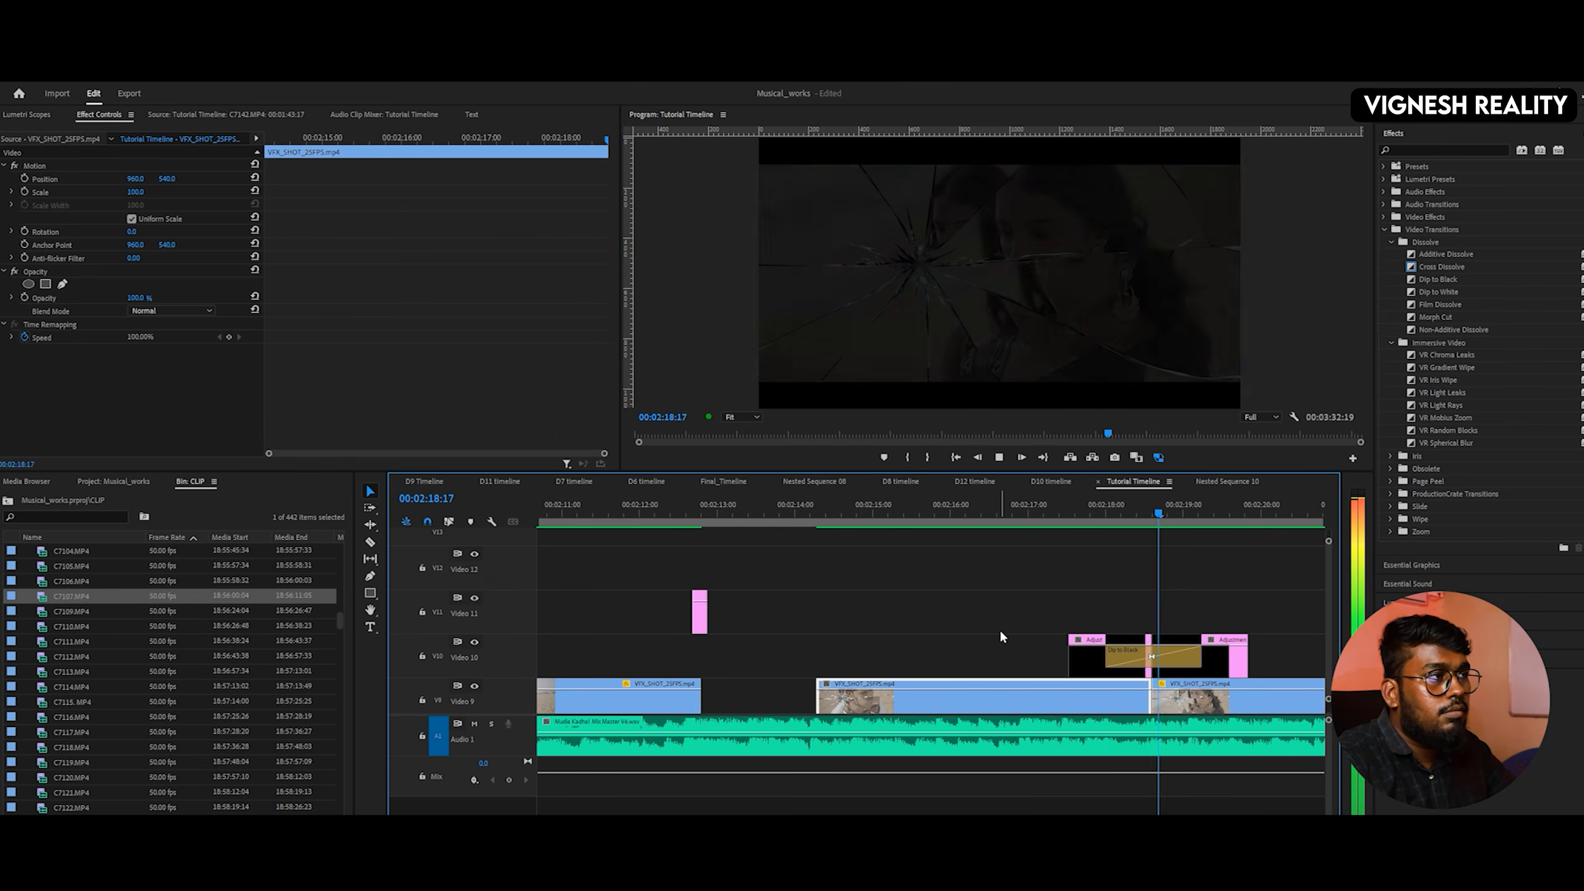
{"action": "key", "text": "space"}
{"action": "left_click", "coordinate": [1042, 520]}
{"action": "key", "text": "space"}
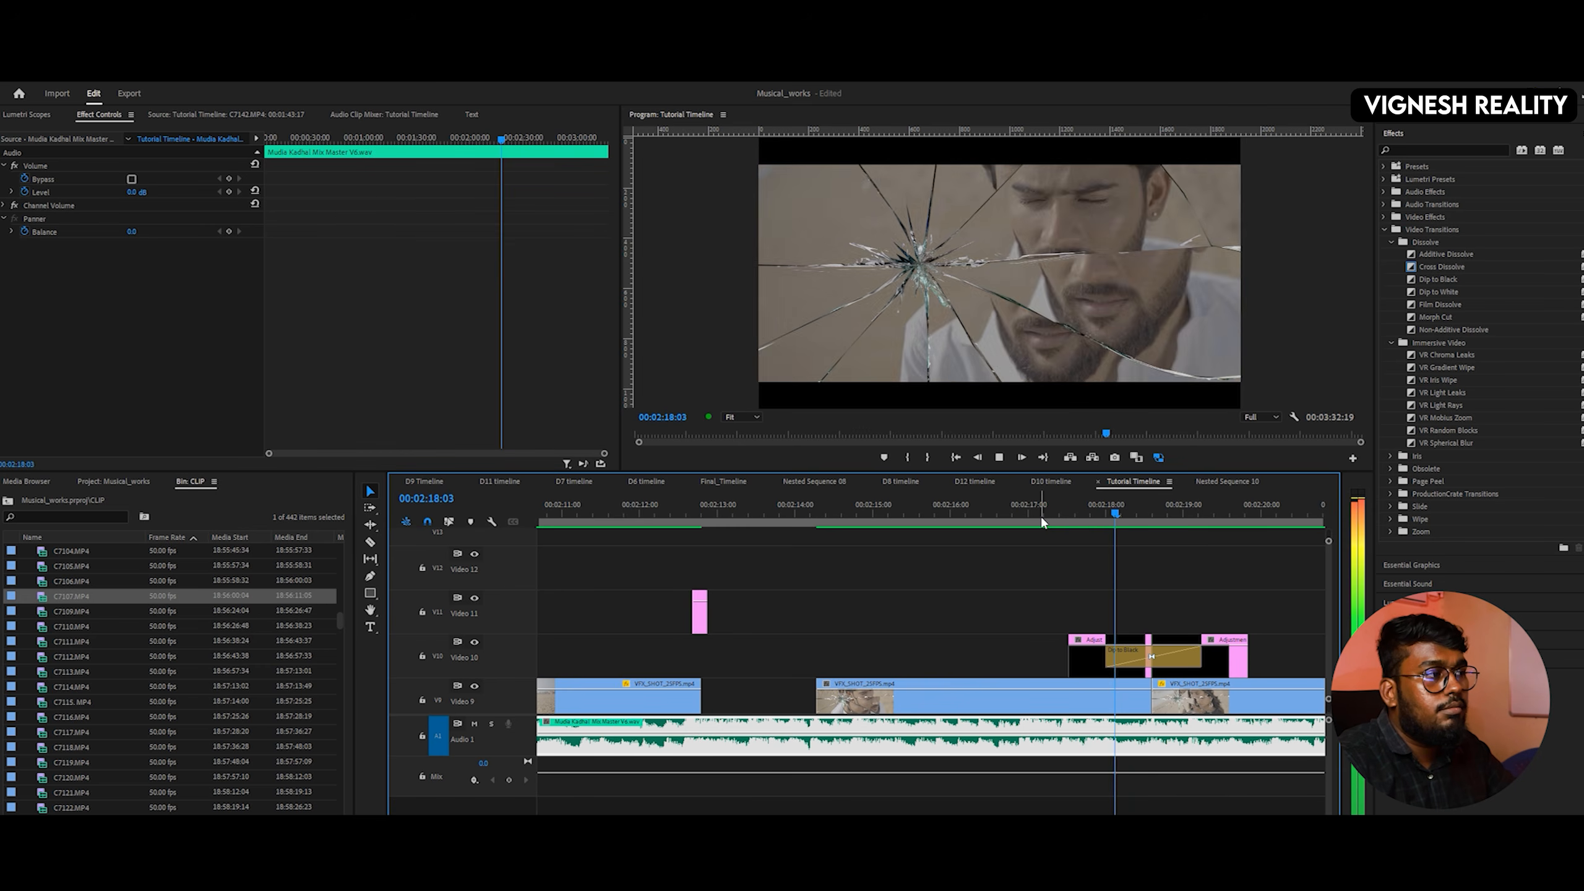
{"action": "key", "text": "space"}
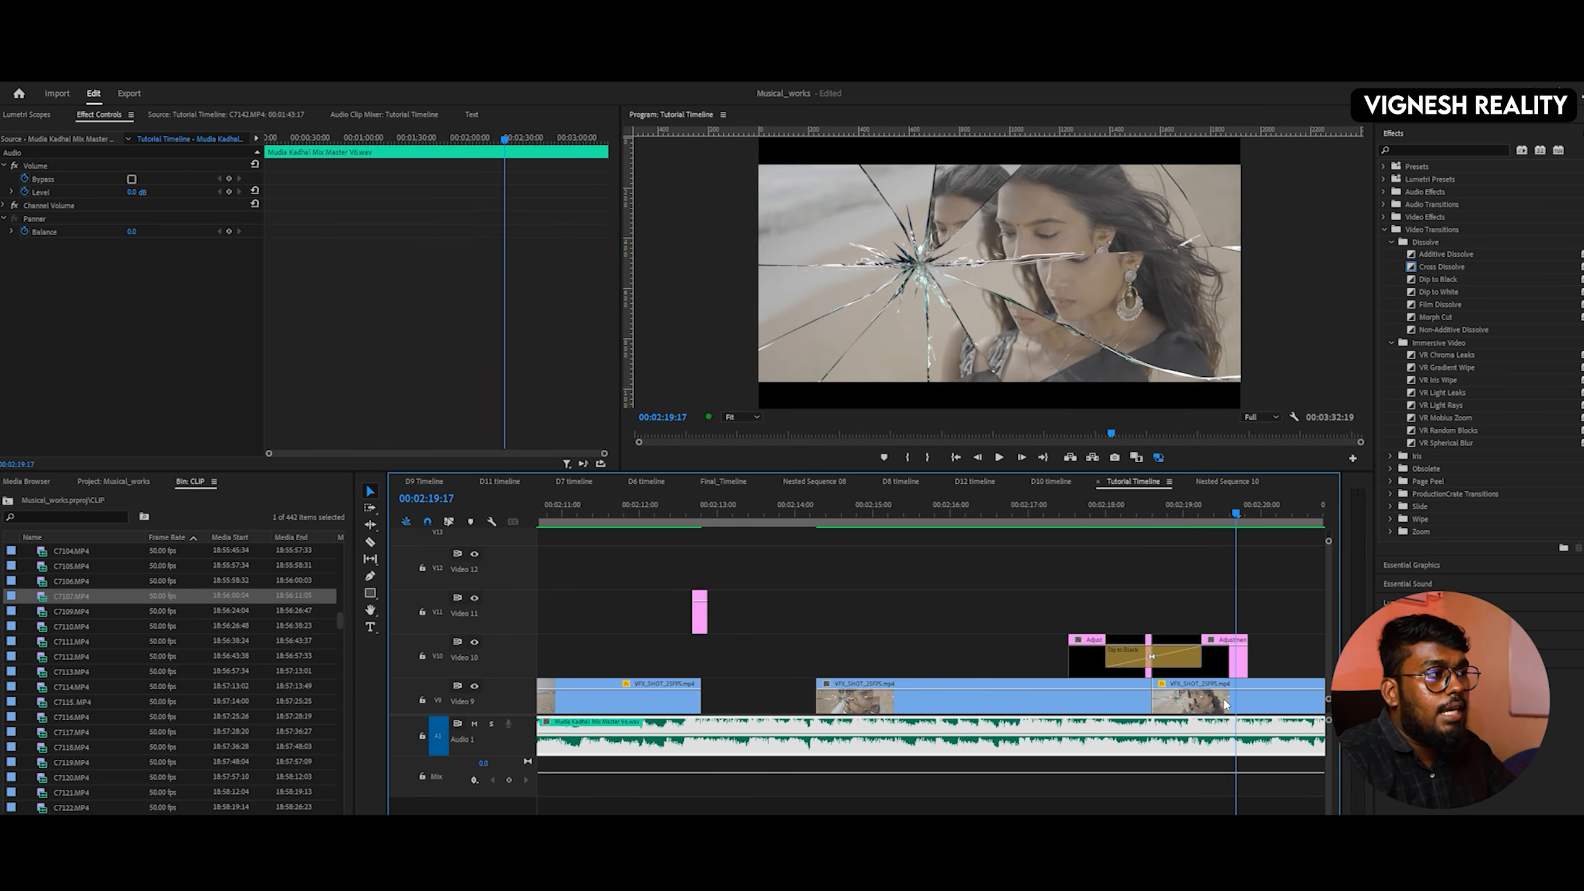
- Examine the speed remapping of the woman's broken-glass clip on V9, and play the transition from 00:02:17:15
{"action": "left_click", "coordinate": [1193, 705]}
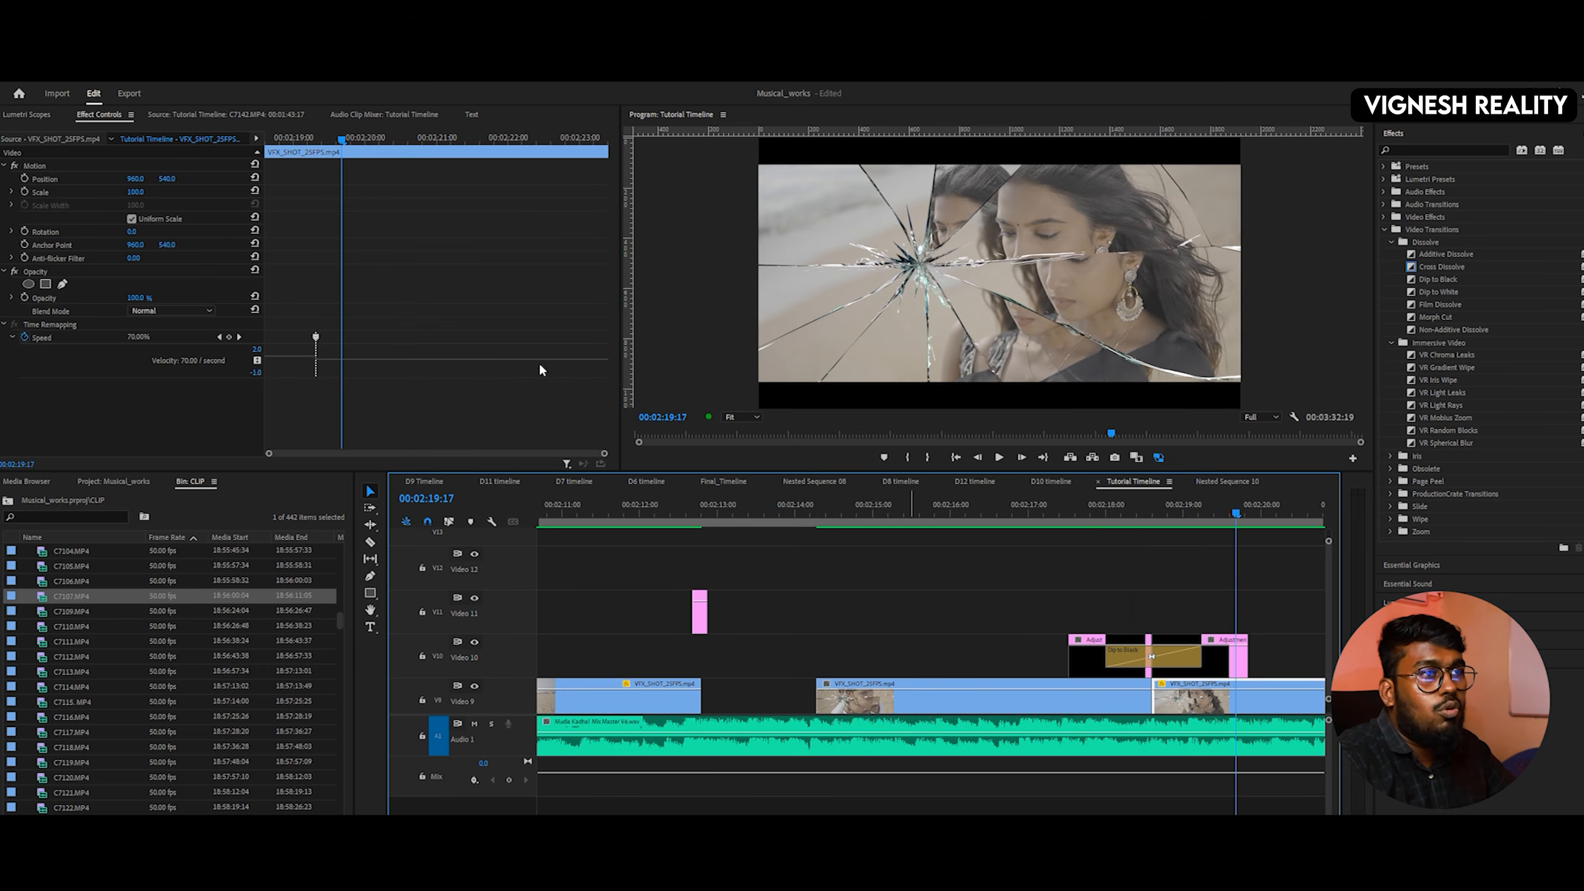
{"action": "left_click_drag", "start_coordinate": [1091, 503], "coordinate": [1077, 503]}
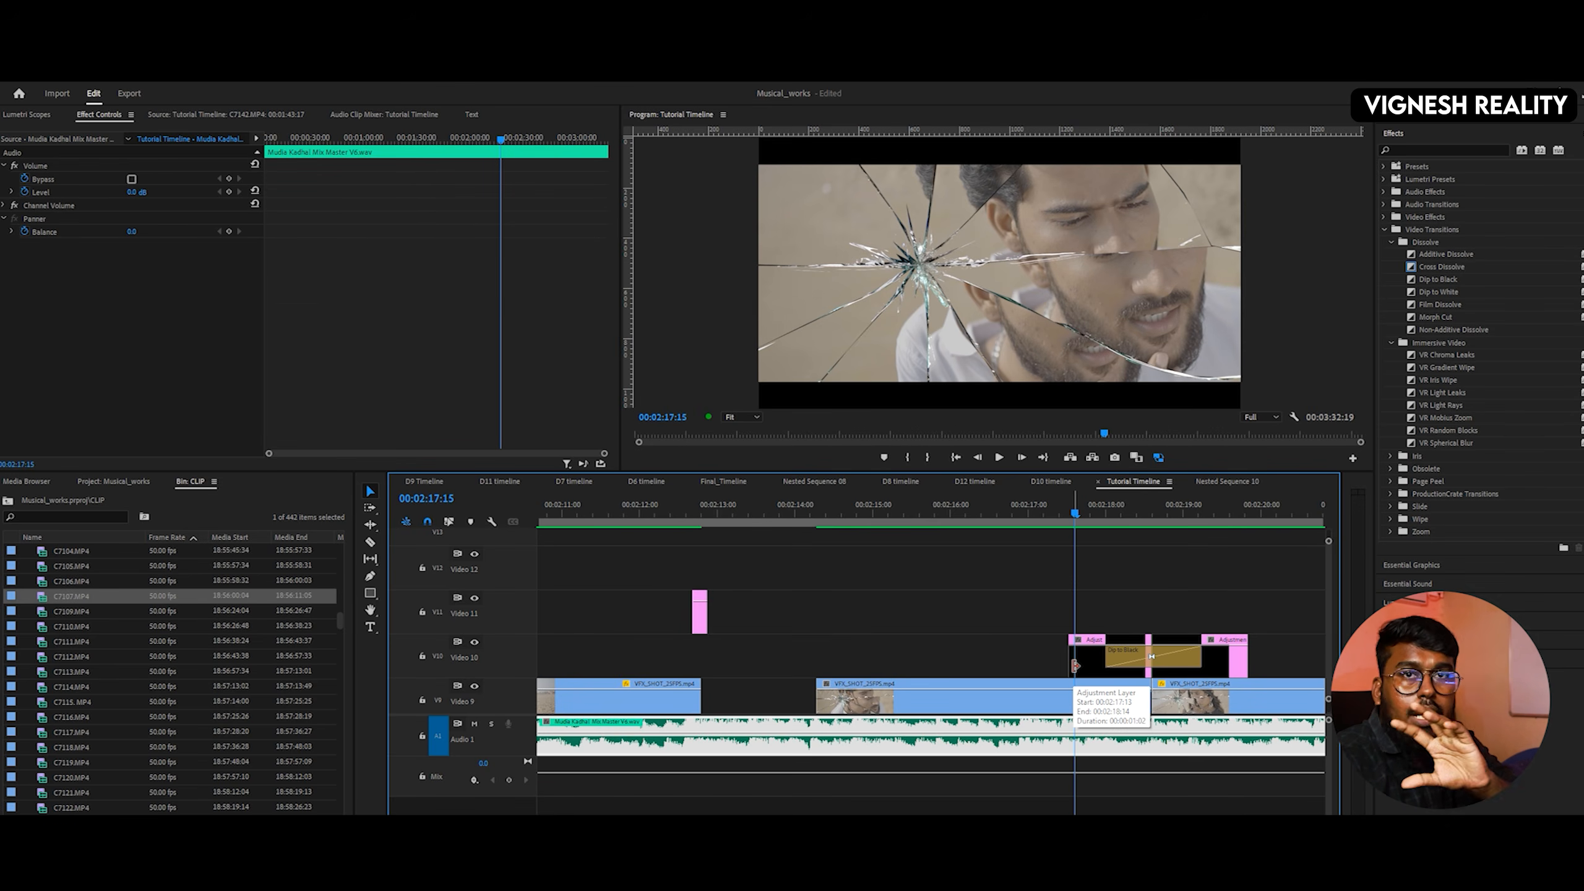
{"action": "key", "text": "space"}
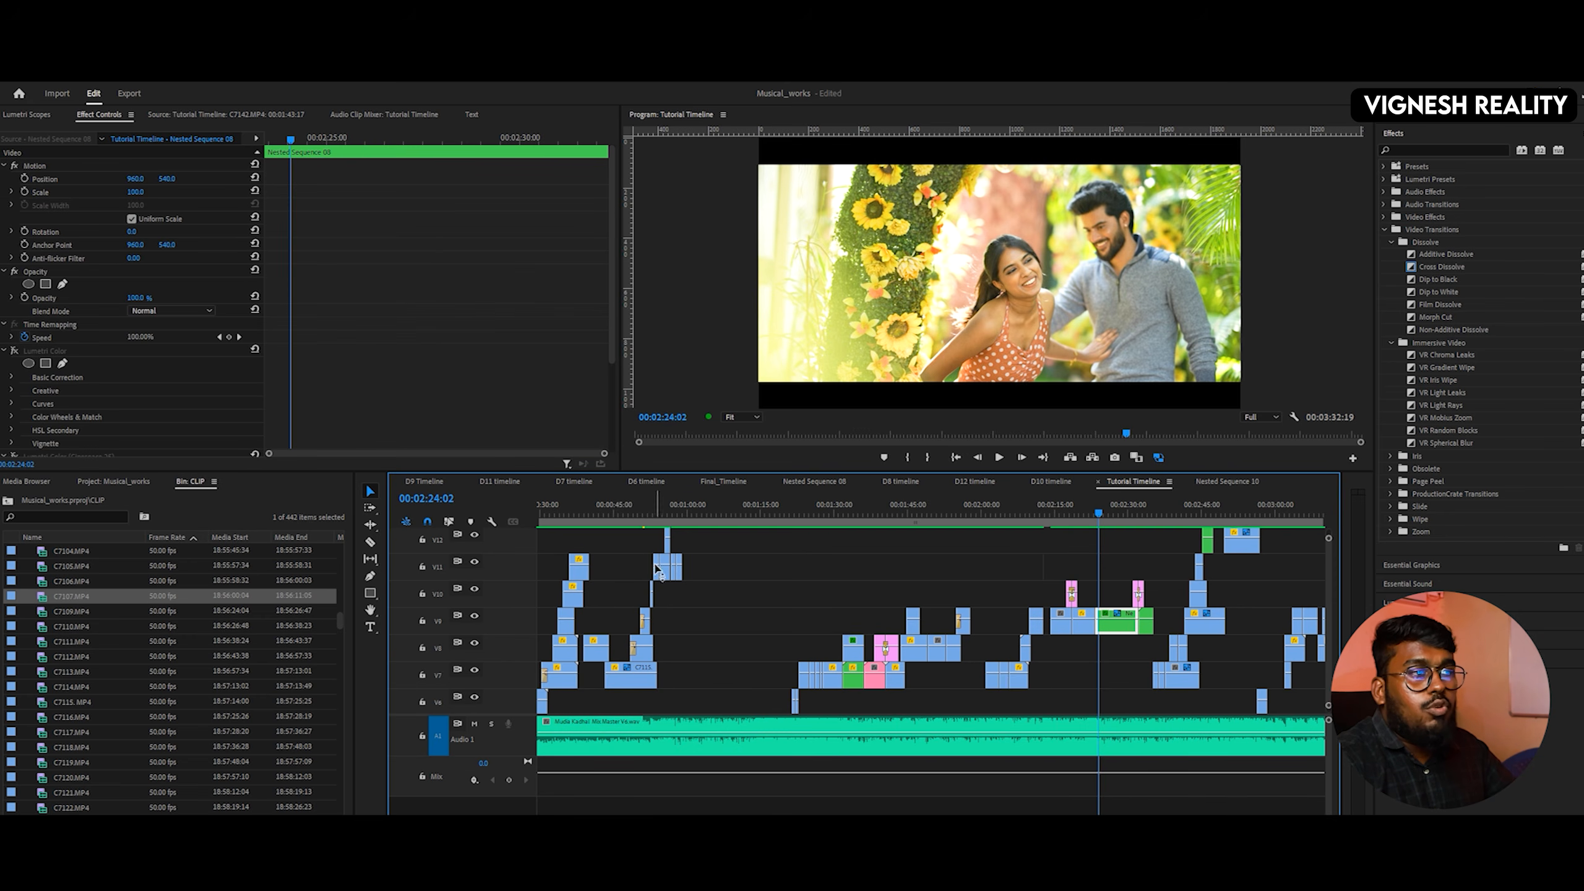
- Look at the beach shot at 00:00:48:01, scrub the shots inside Nested Sequence 08, and return to Tutorial Timeline
{"action": "left_click", "coordinate": [630, 512]}
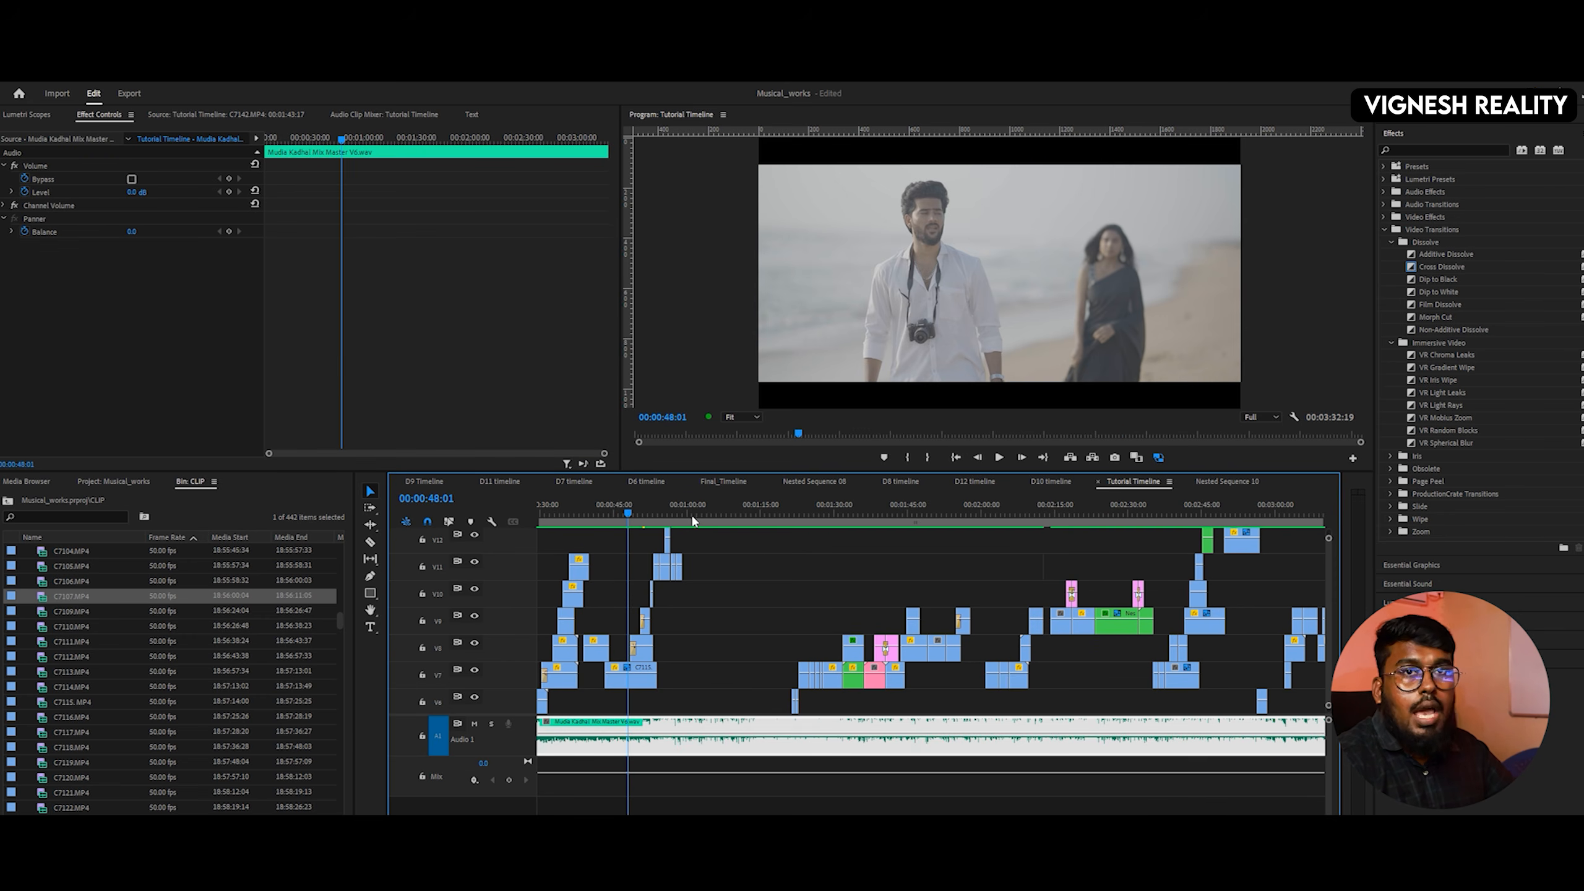
{"action": "left_click_drag", "start_coordinate": [1097, 516], "coordinate": [1108, 516]}
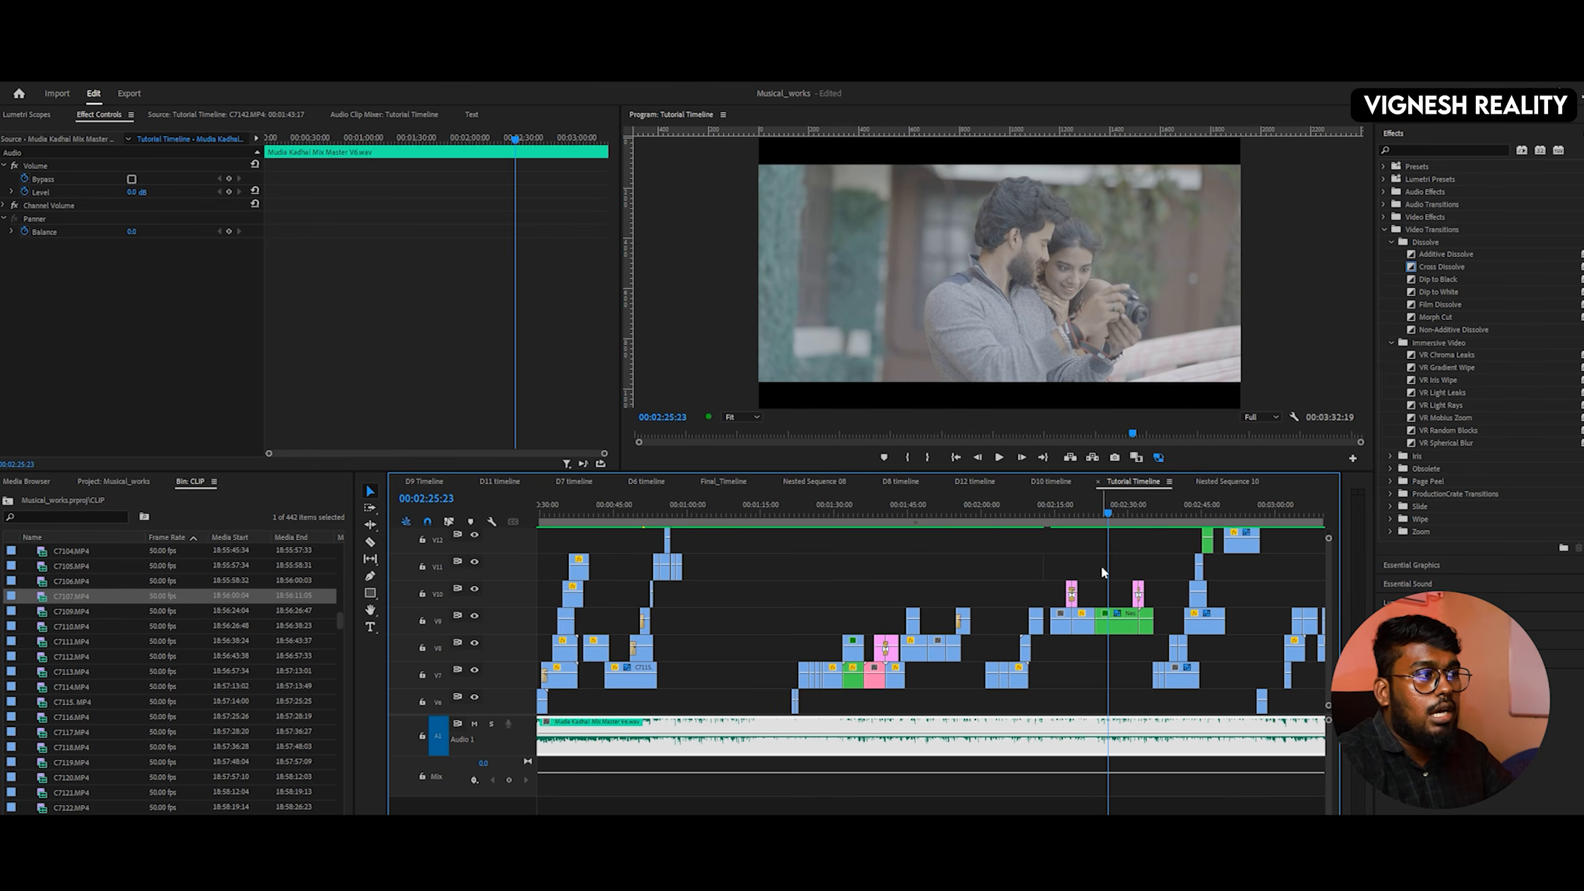
{"action": "double_click", "coordinate": [1109, 623]}
{"action": "left_click_drag", "start_coordinate": [572, 513], "coordinate": [906, 524]}
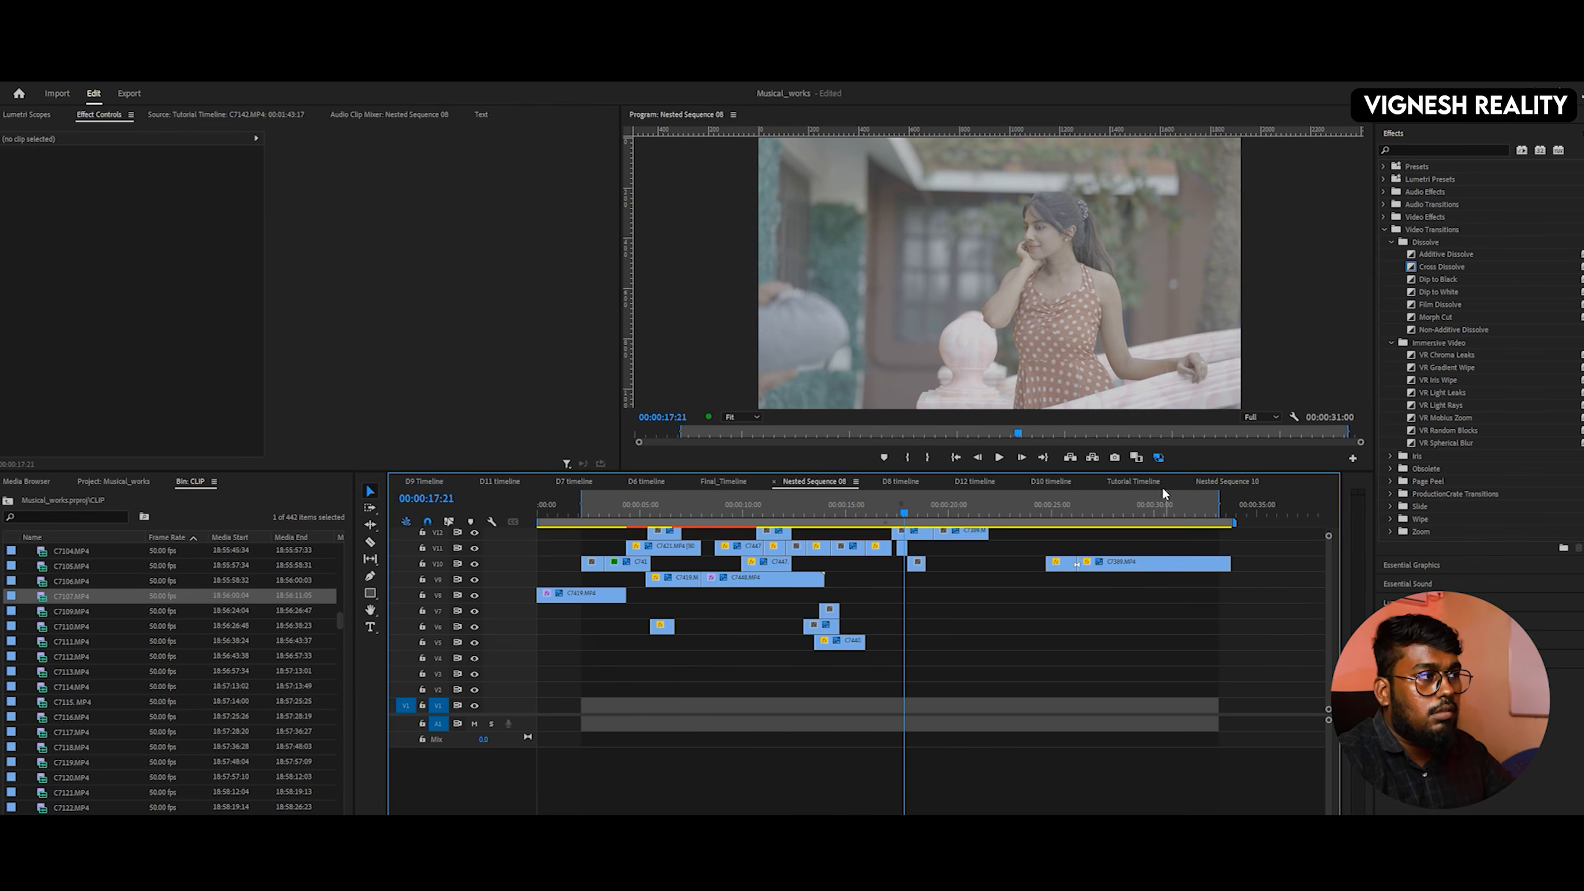
{"action": "left_click", "coordinate": [1134, 481]}
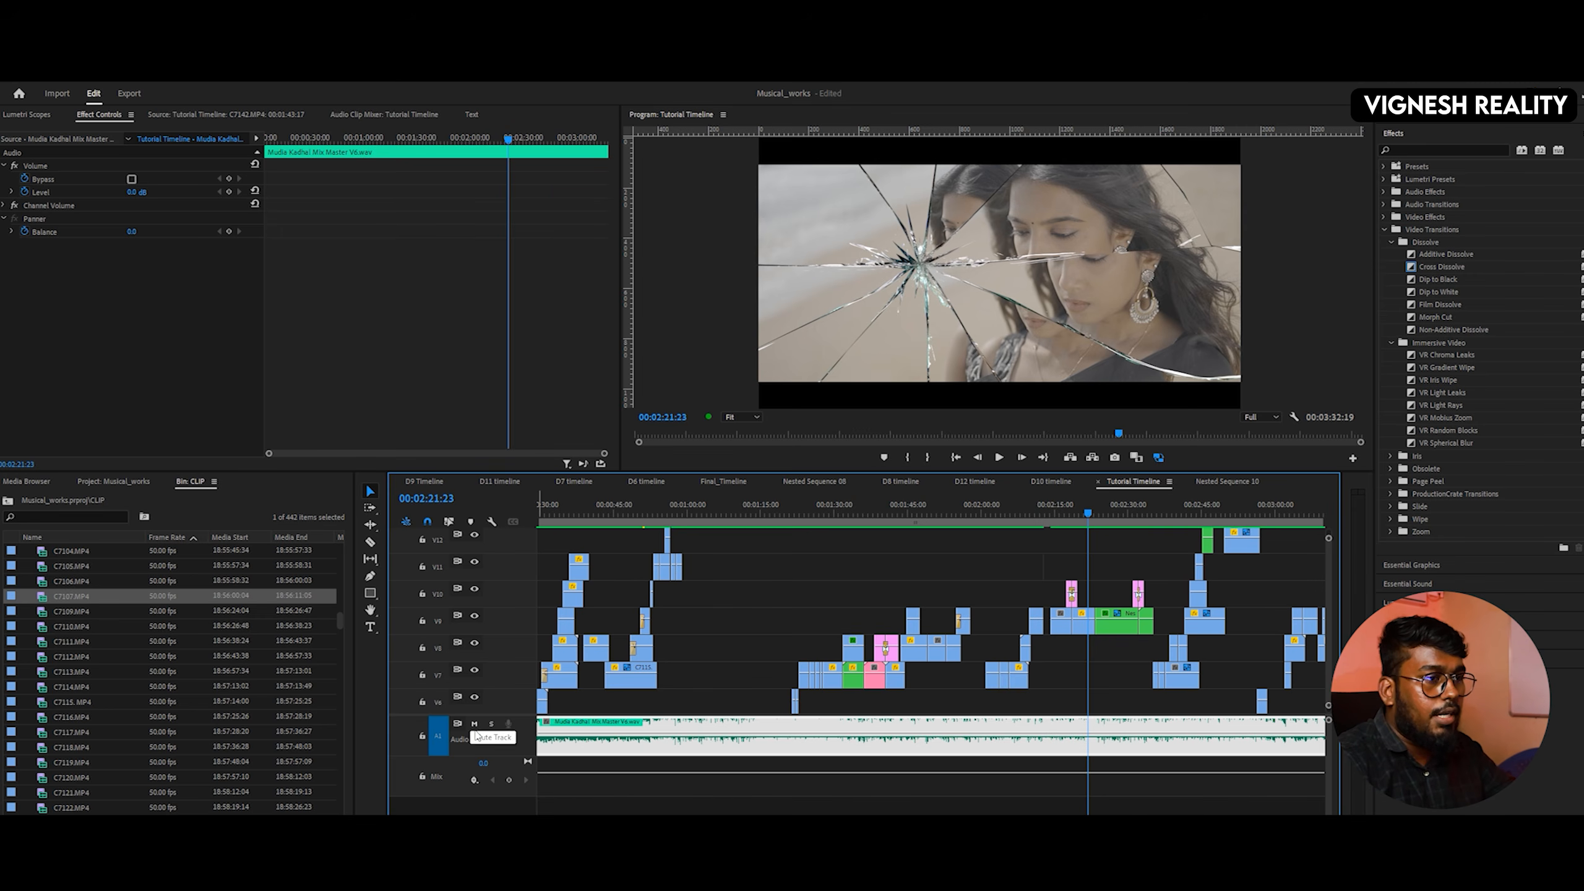
- Play from 00:02:21:23 through the Nested Sequence 08 montage and replay its ending from about 00:02:29
{"action": "key", "text": "space"}
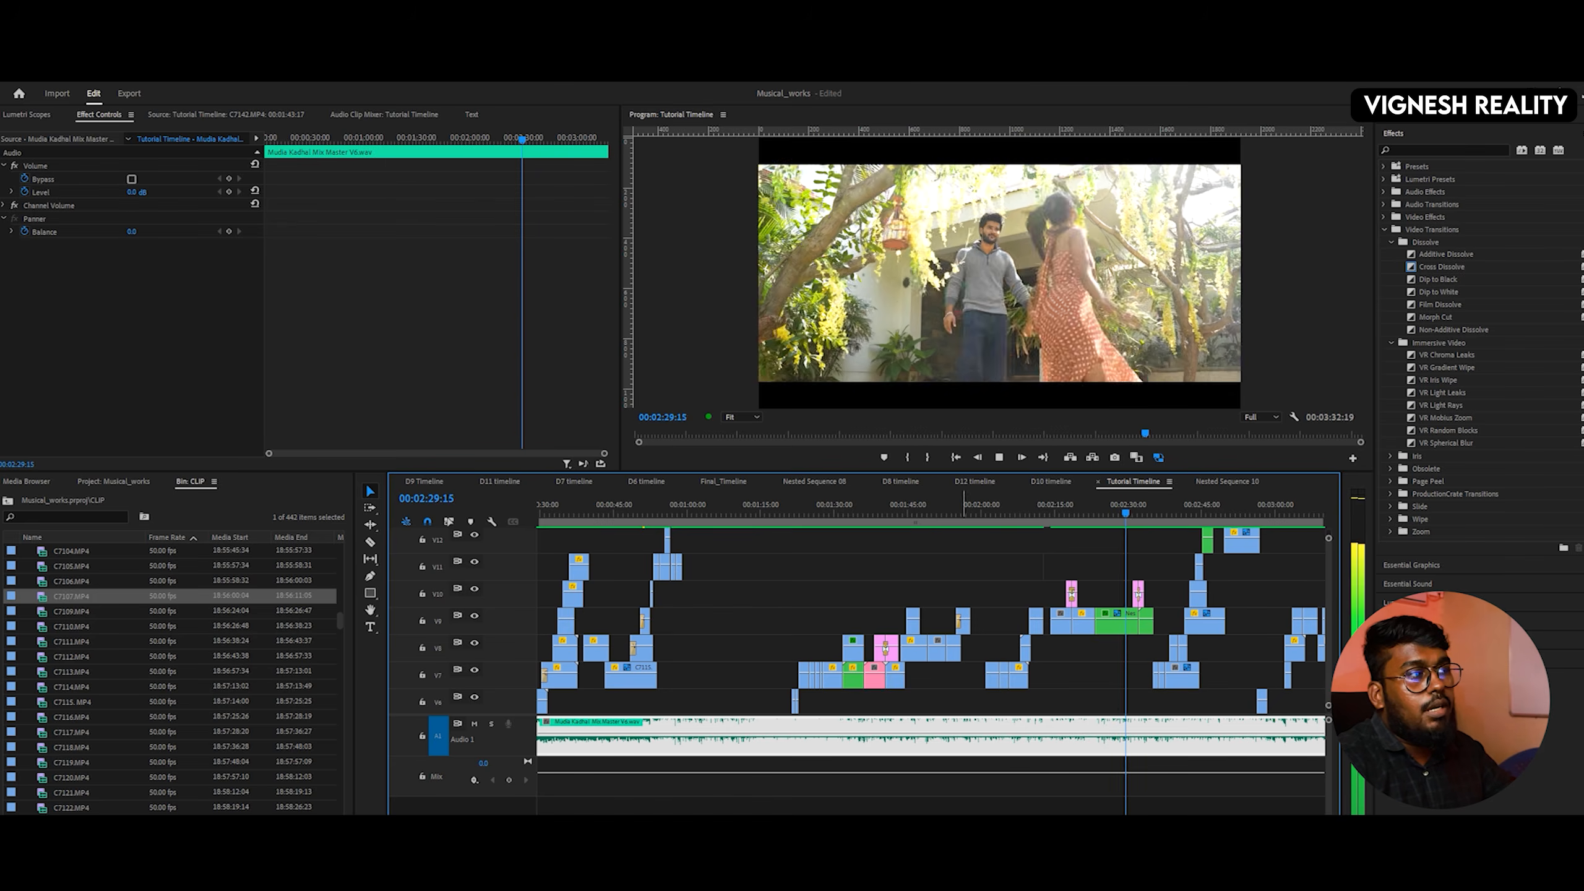
{"action": "key", "text": "space"}
{"action": "key", "text": "equal"}
{"action": "key", "text": "equal"}
{"action": "key", "text": "space"}
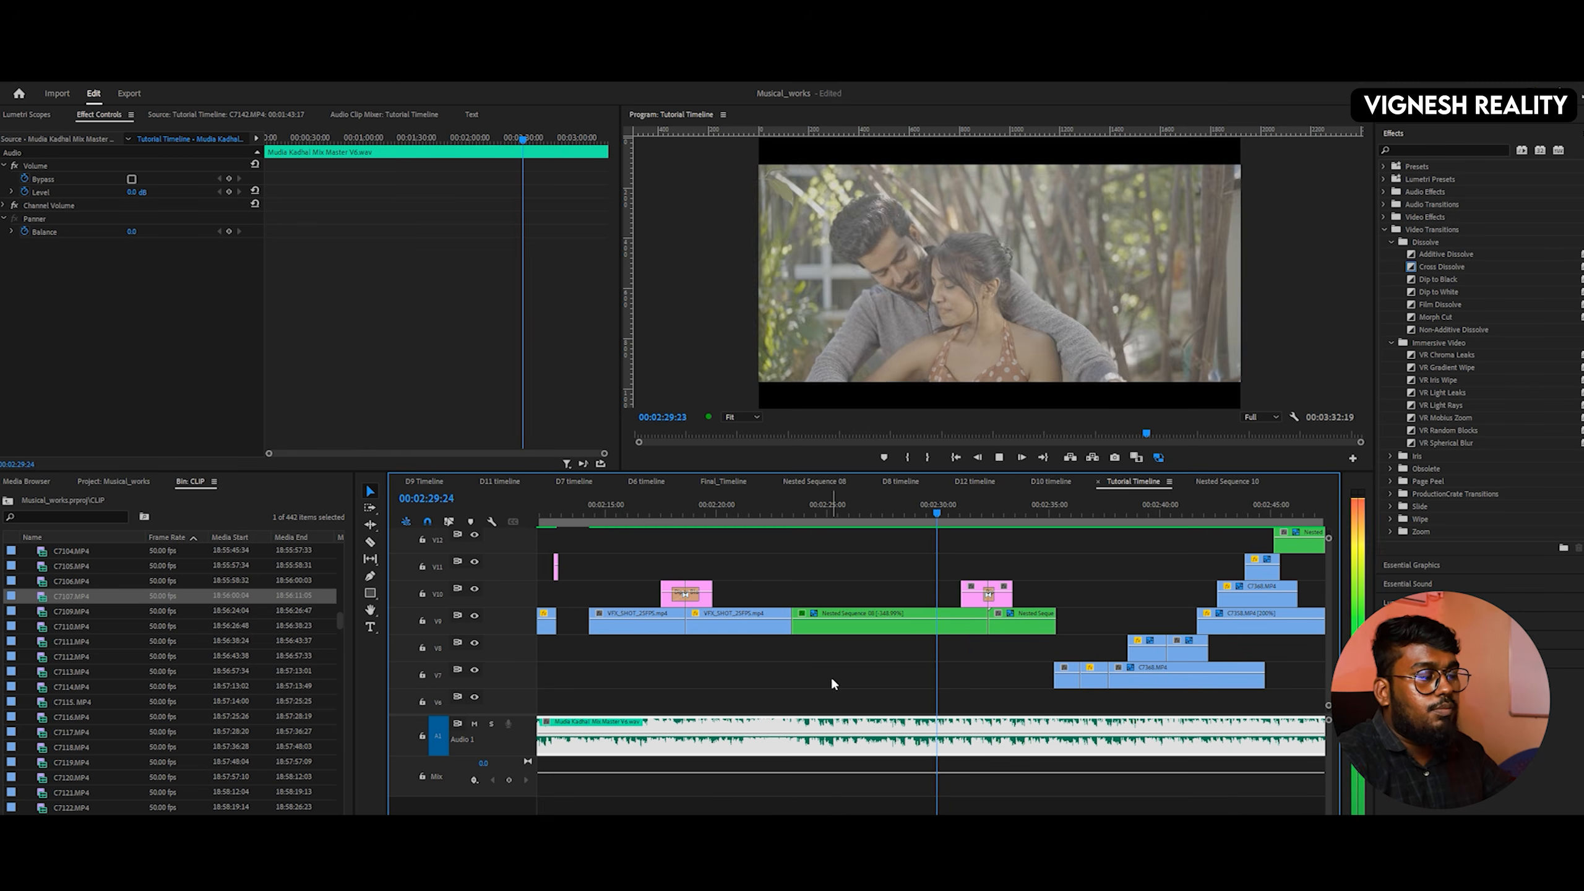
{"action": "left_click", "coordinate": [918, 519]}
{"action": "key", "text": "space"}
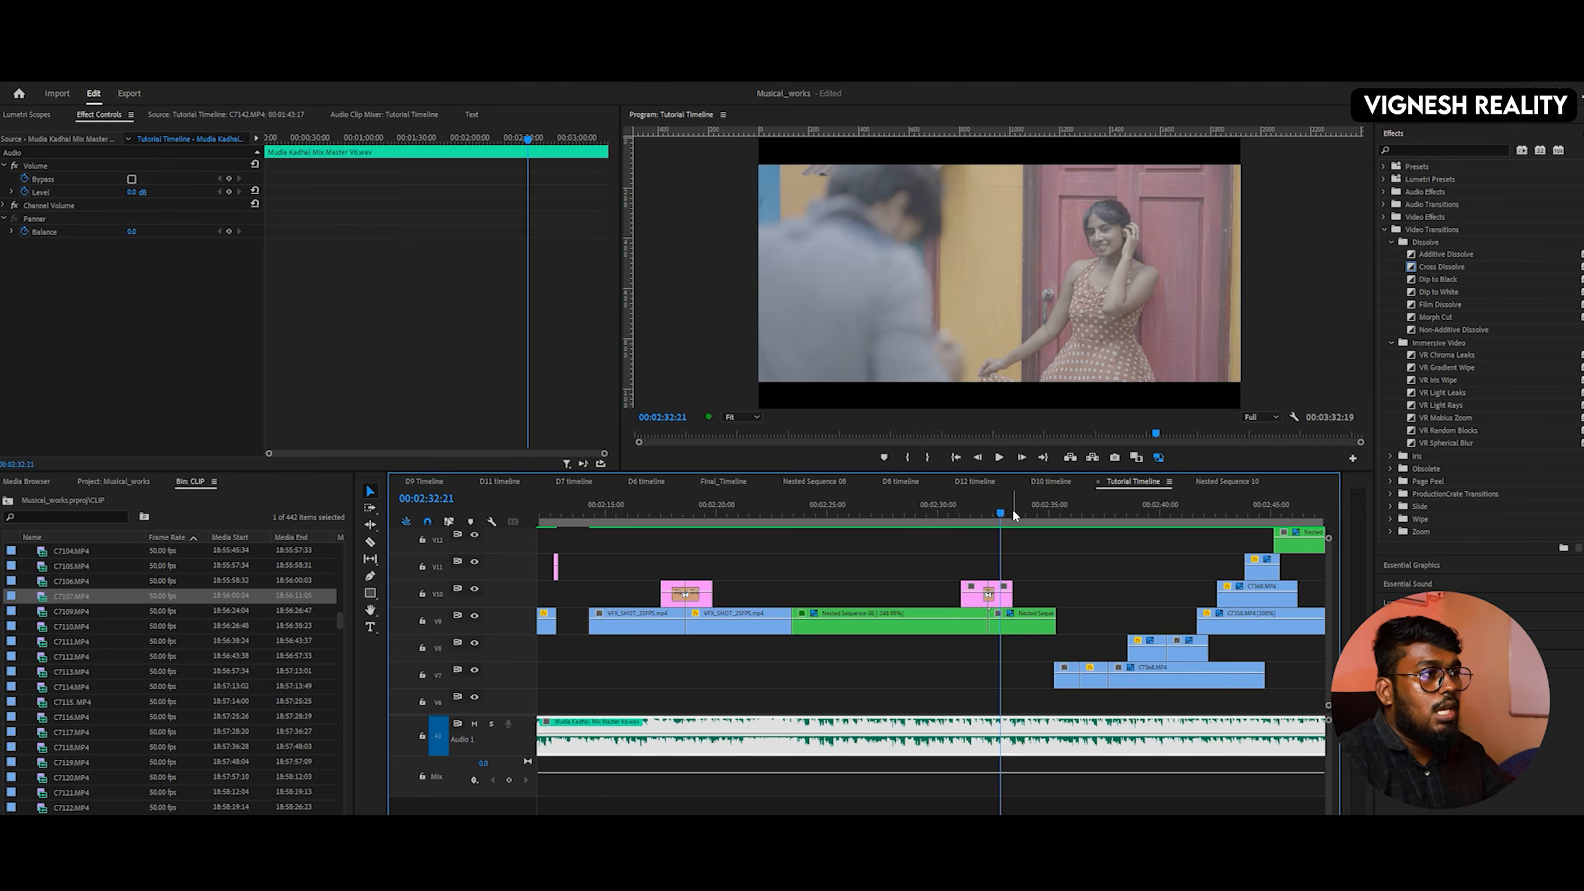
- Scrub back from 00:02:32:18 and replay the transition out of Nested Sequence 08 from 00:02:31:05
{"action": "mouse_move", "coordinate": [1011, 509]}
{"action": "left_mouse_down"}
{"action": "mouse_move", "coordinate": [978, 517]}
{"action": "mouse_move", "coordinate": [1000, 520]}
{"action": "left_mouse_up"}
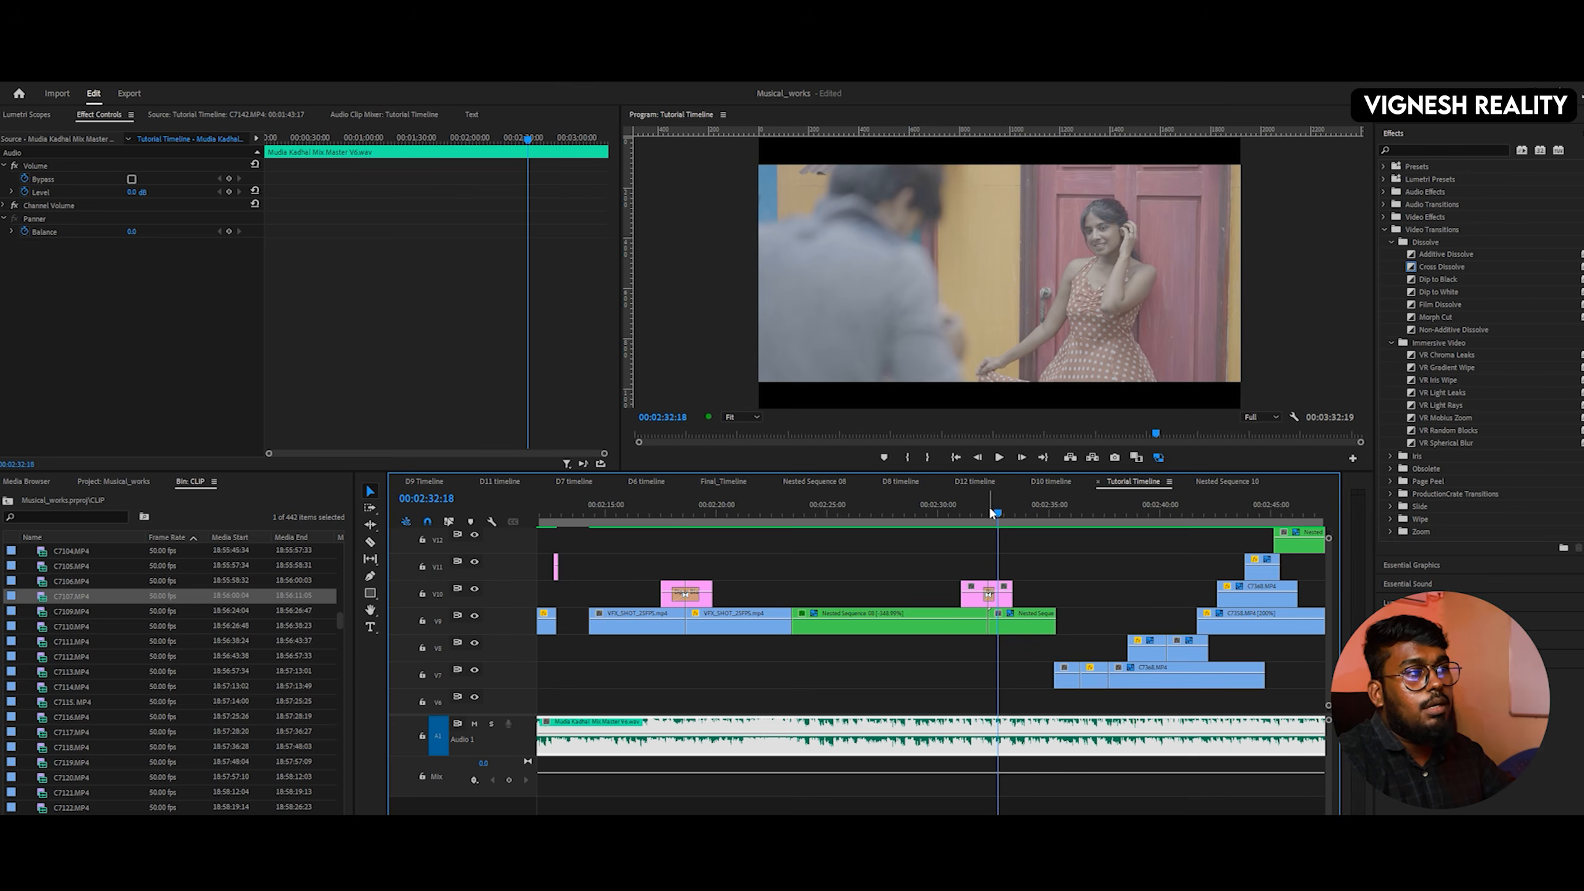
{"action": "left_click_drag", "start_coordinate": [985, 511], "coordinate": [966, 514]}
{"action": "key", "text": "space"}
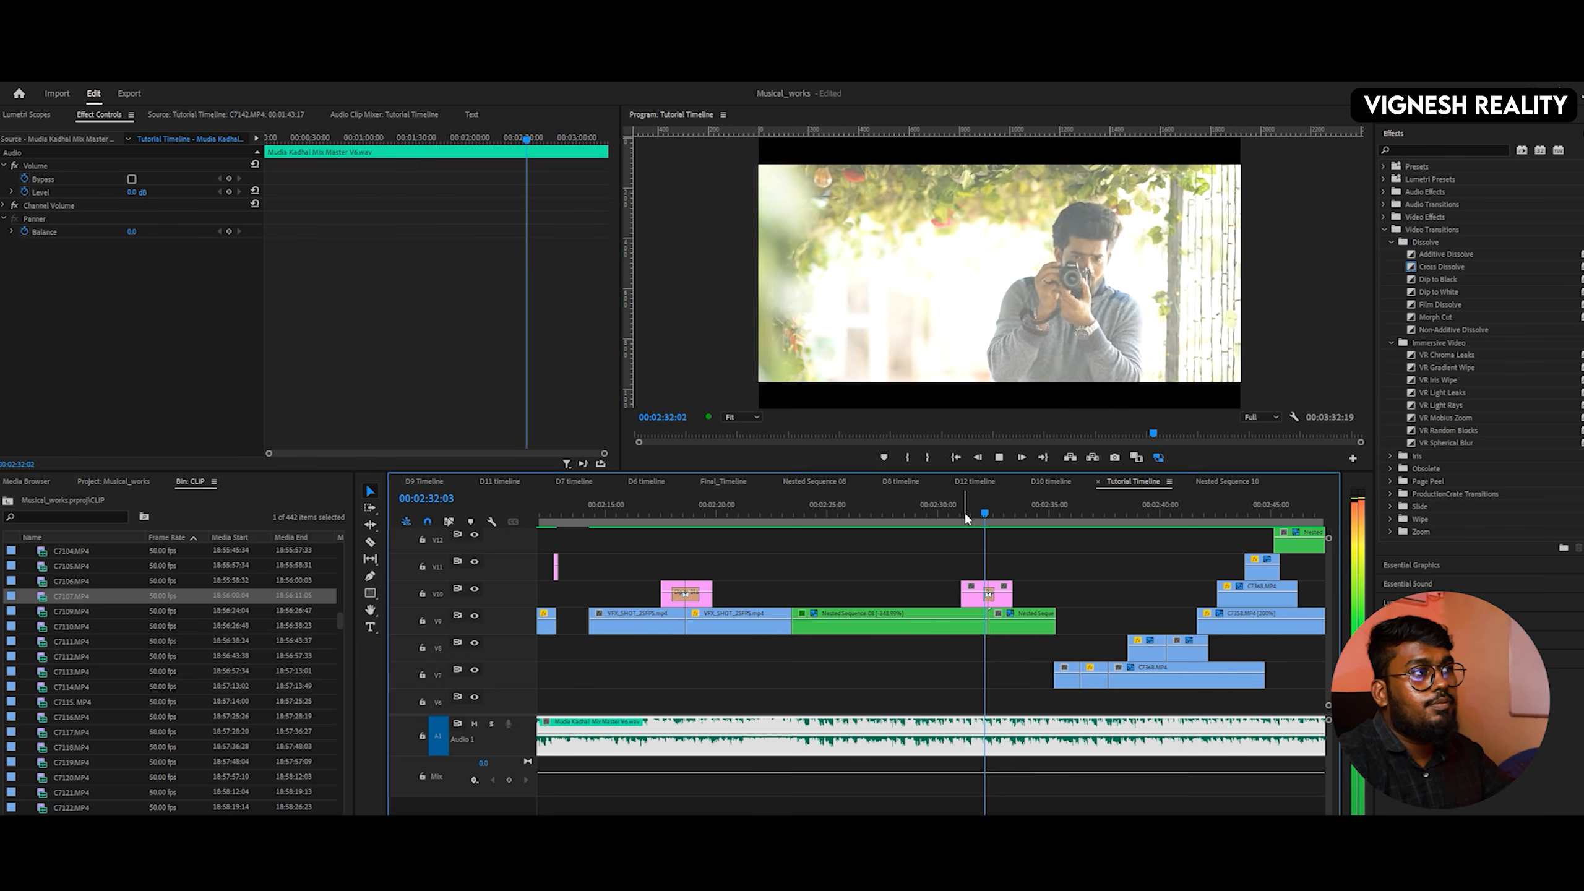
{"action": "key", "text": "space"}
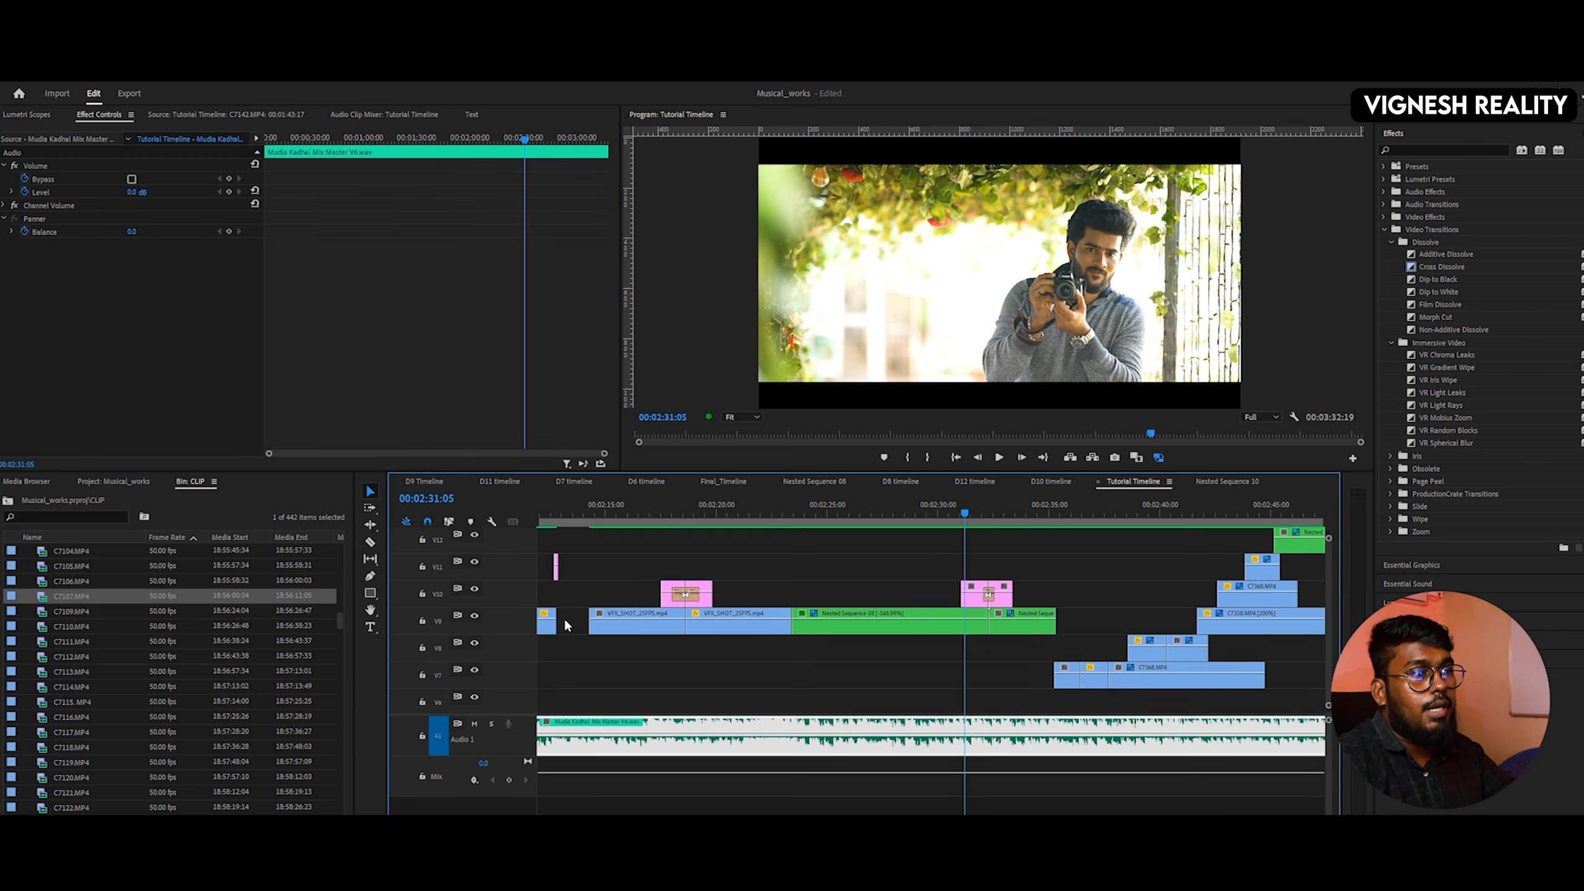
- Scrub Nested Sequence 08 from 00:02:23:10 to 00:02:30:21 and examine its reverse speed and time interpolation settings
{"action": "left_click_drag", "start_coordinate": [964, 515], "coordinate": [791, 555]}
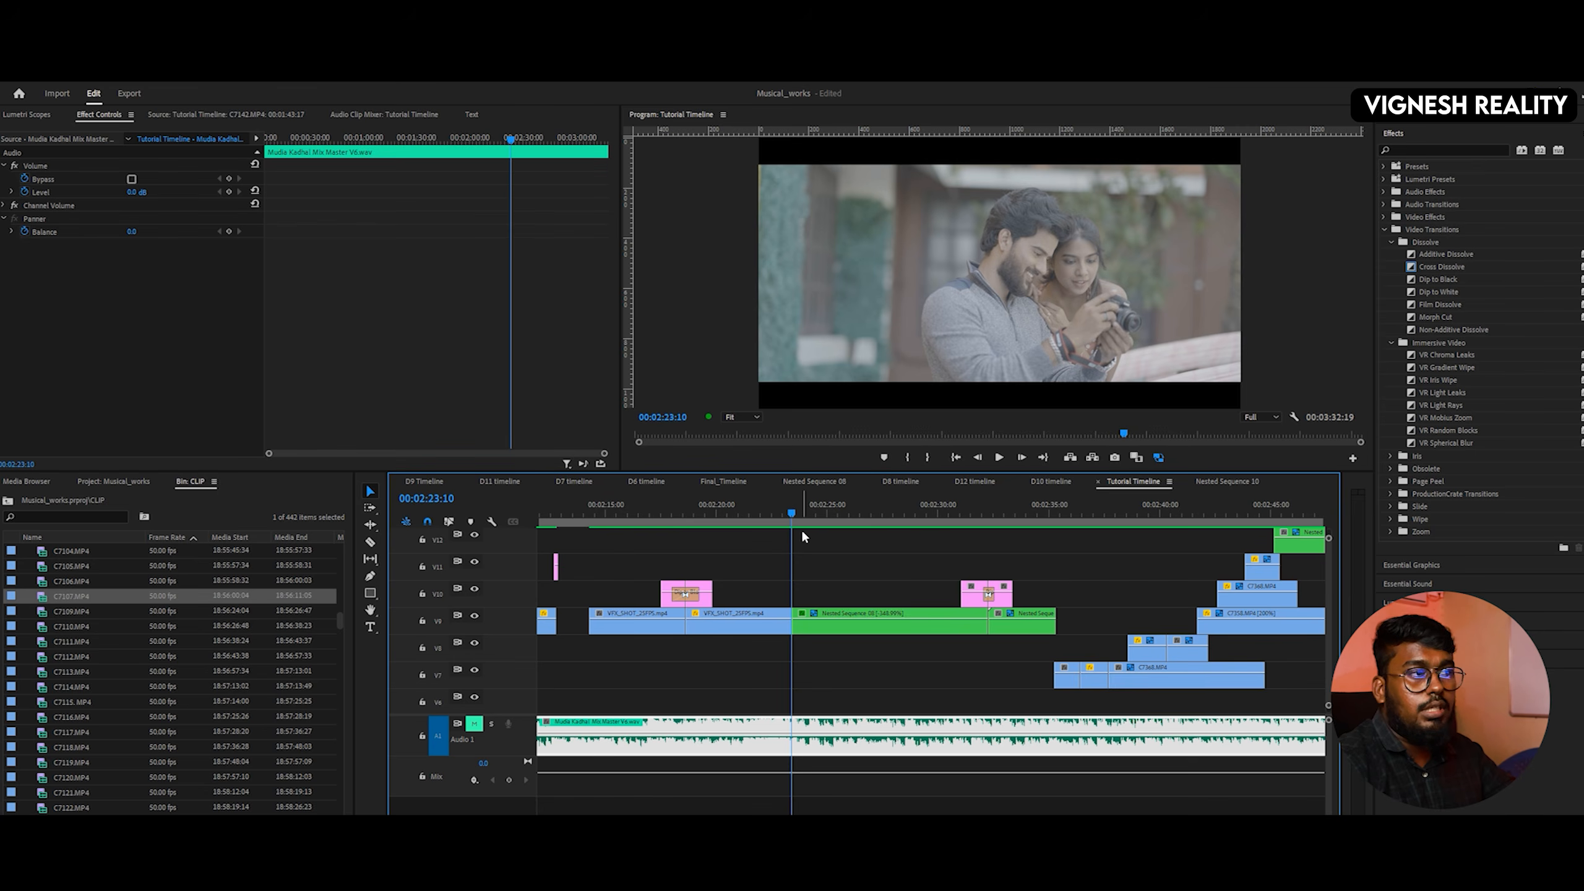
{"action": "left_click_drag", "start_coordinate": [795, 517], "coordinate": [960, 524]}
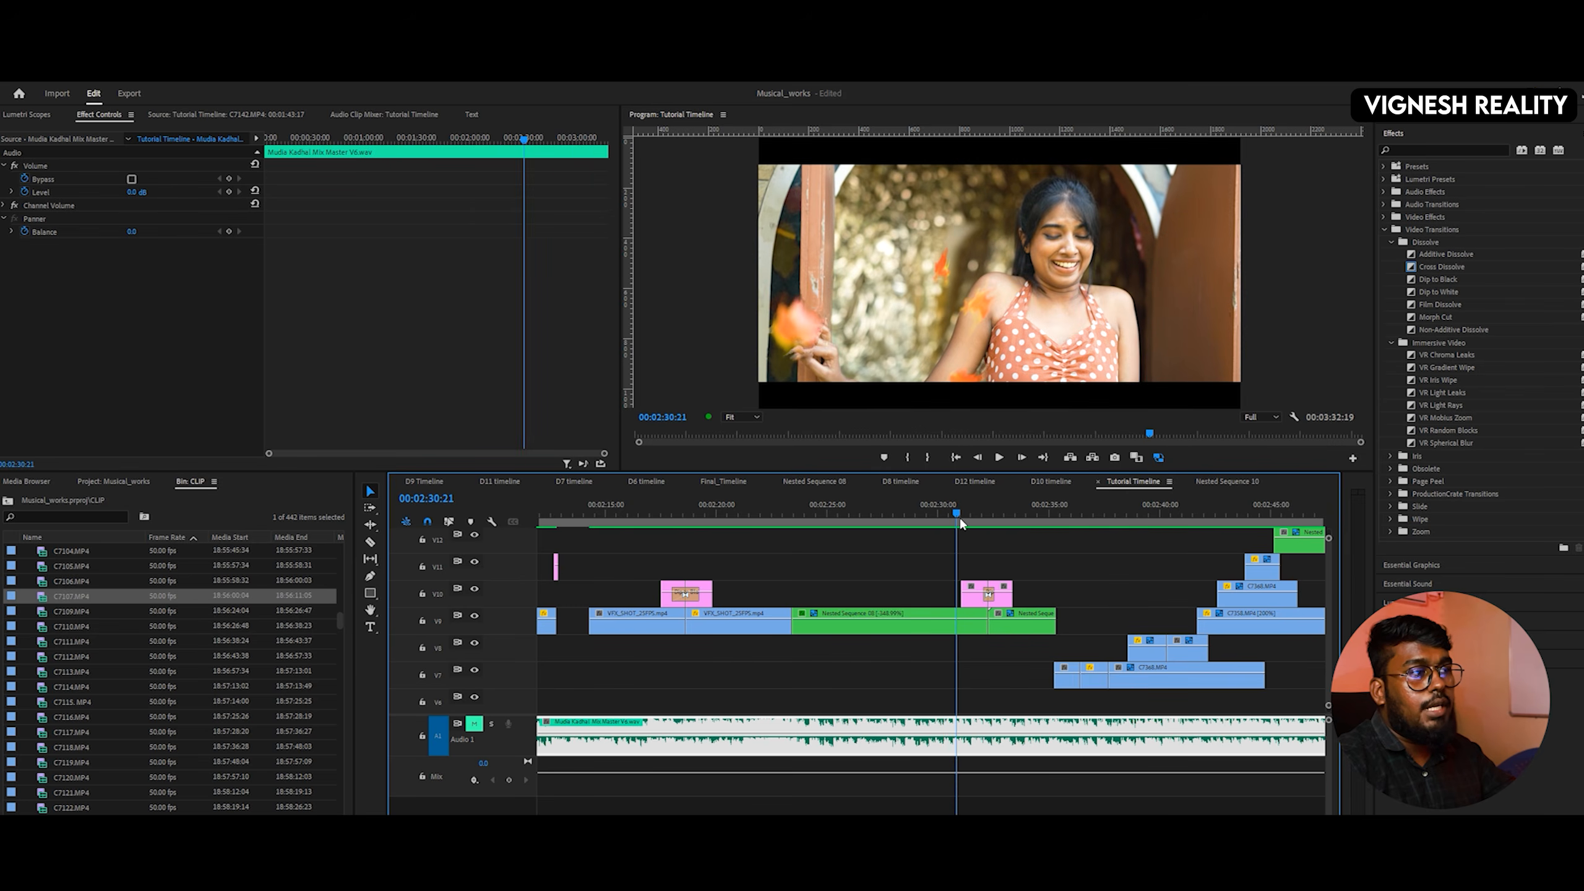
{"action": "left_click", "coordinate": [932, 636]}
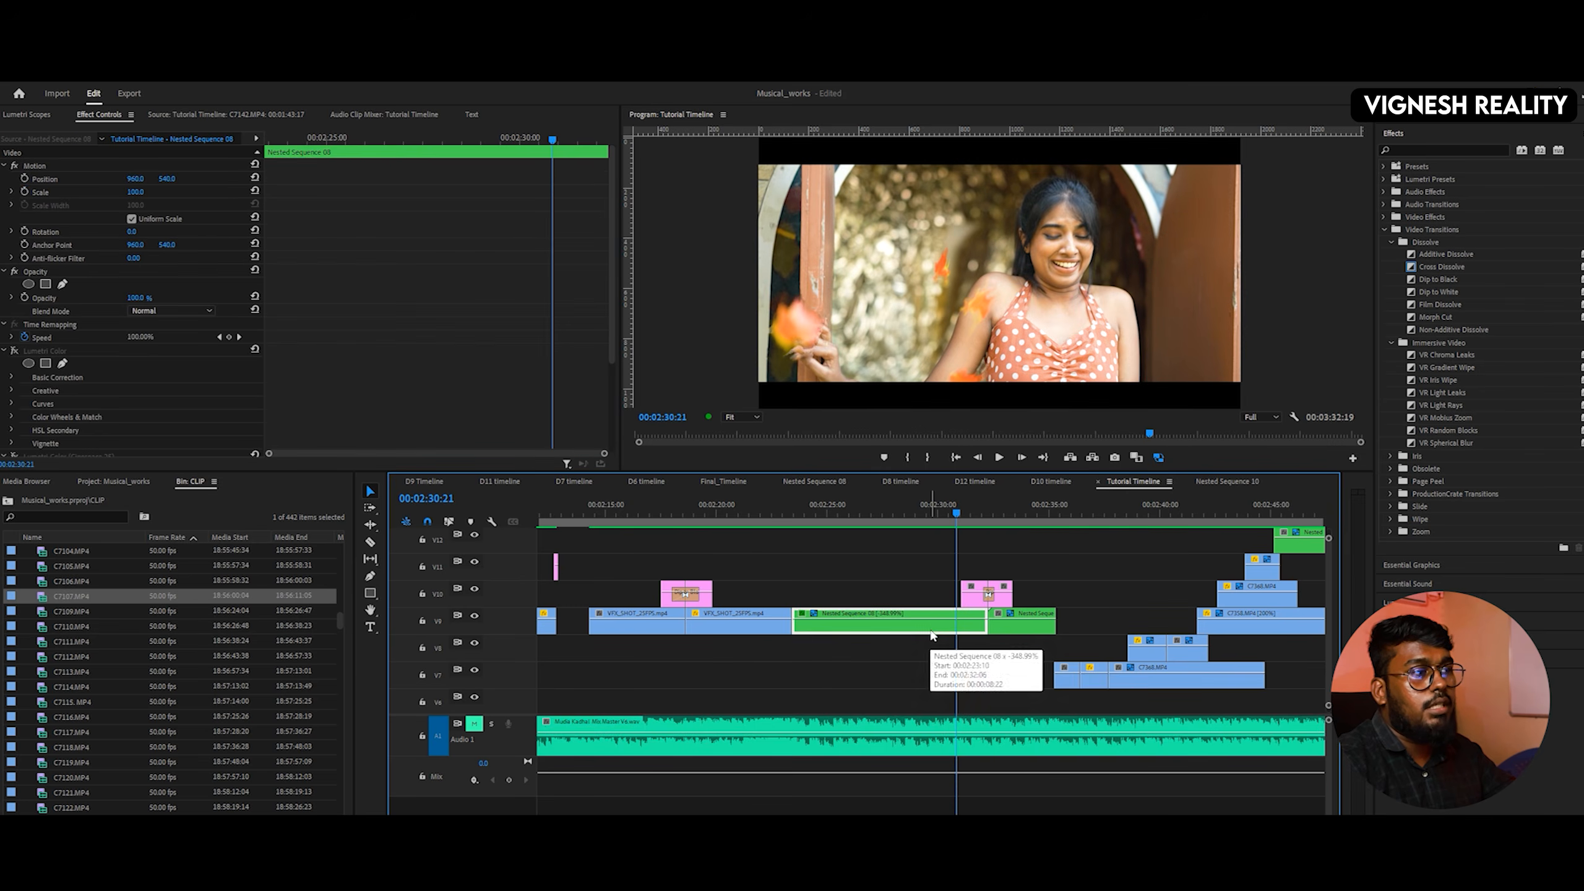
{"action": "right_click", "coordinate": [932, 636]}
{"action": "left_click", "coordinate": [983, 680]}
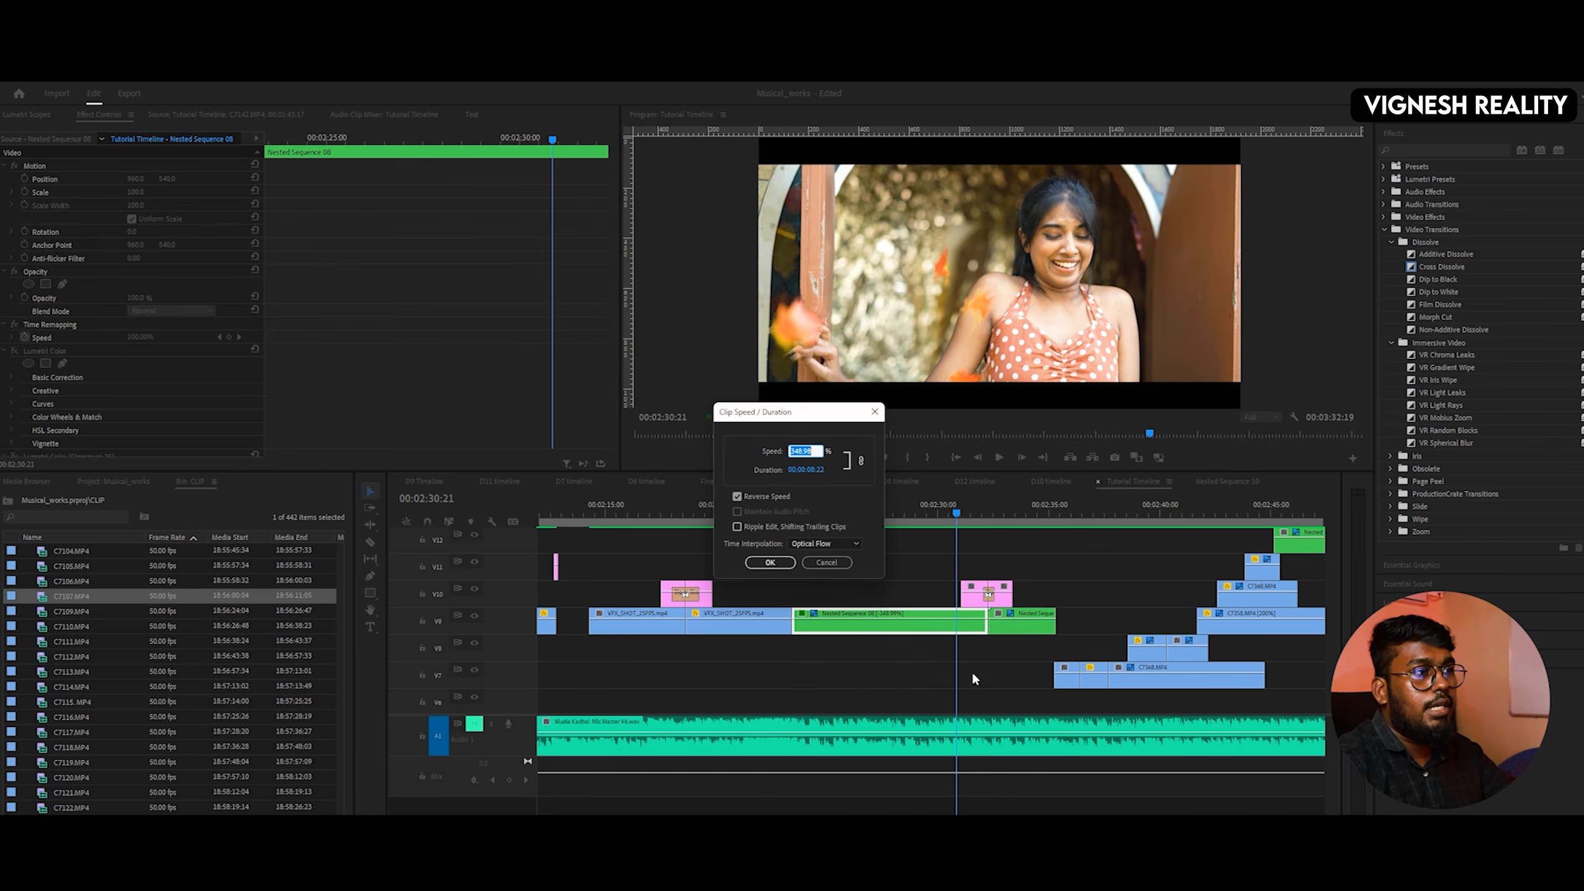
{"action": "left_click", "coordinate": [820, 567]}
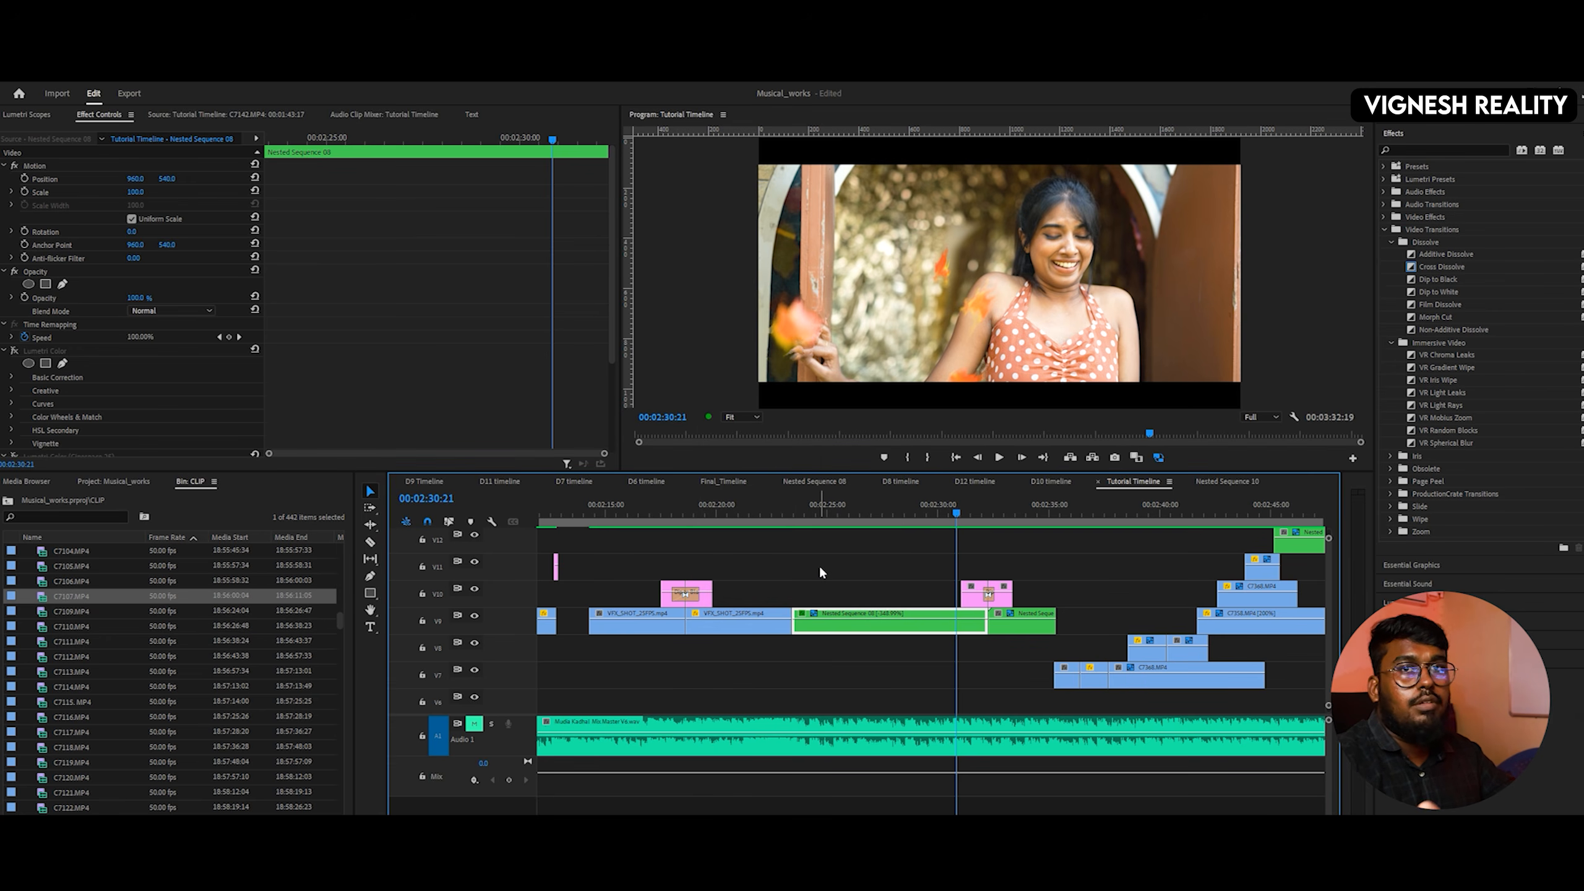
- Review the Dip to White transition between the V10 adjustment layers from 00:02:32:00 to 00:02:33:01
{"action": "key", "text": "space"}
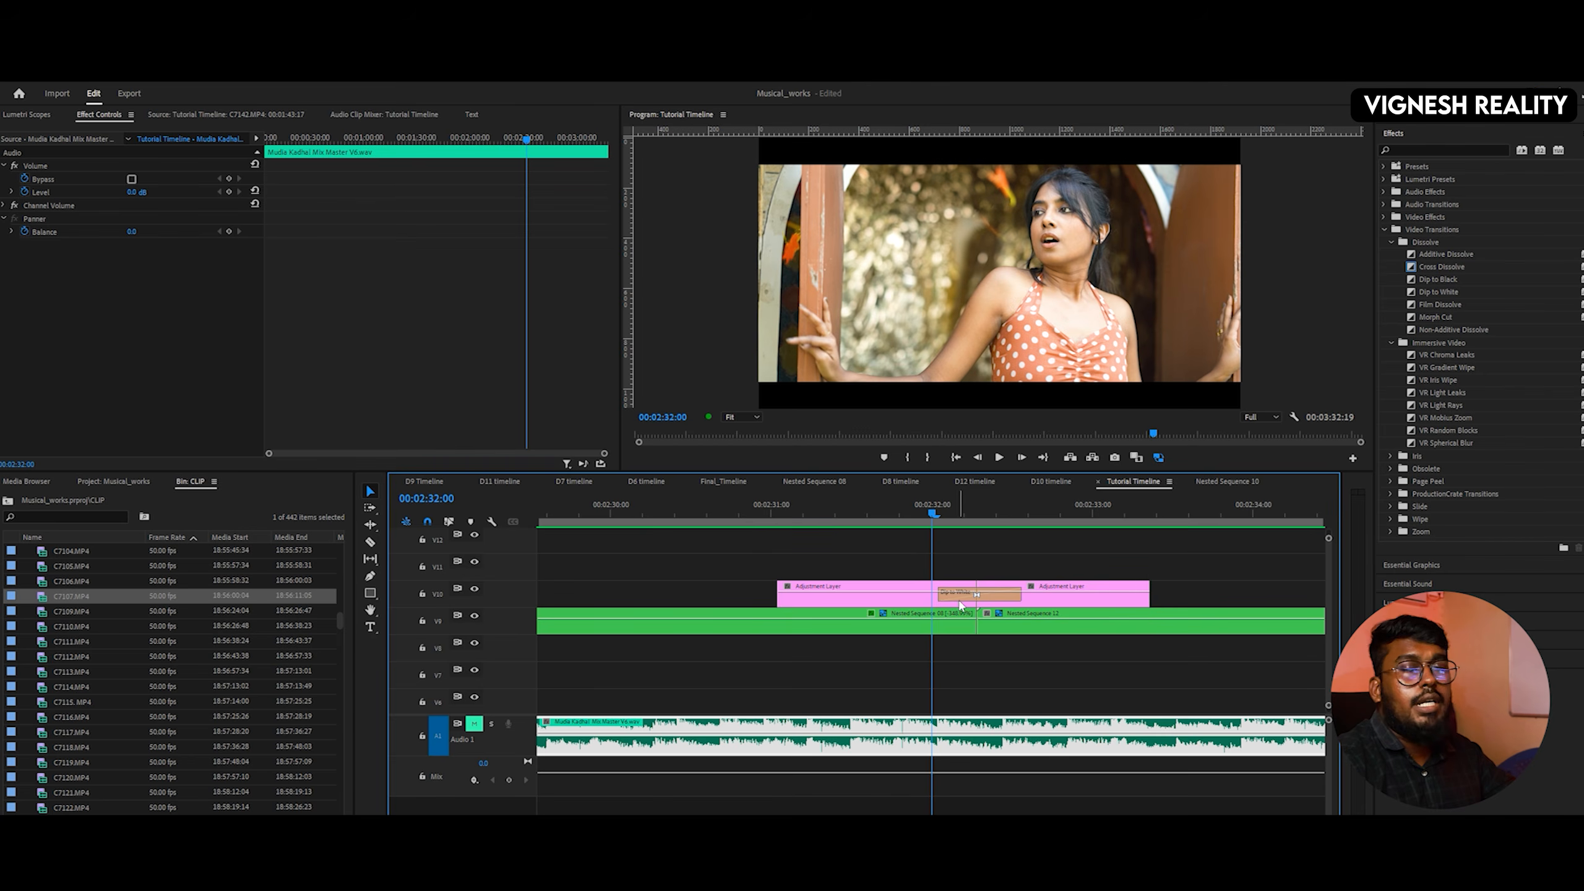
{"action": "left_click_drag", "start_coordinate": [933, 513], "coordinate": [1101, 515]}
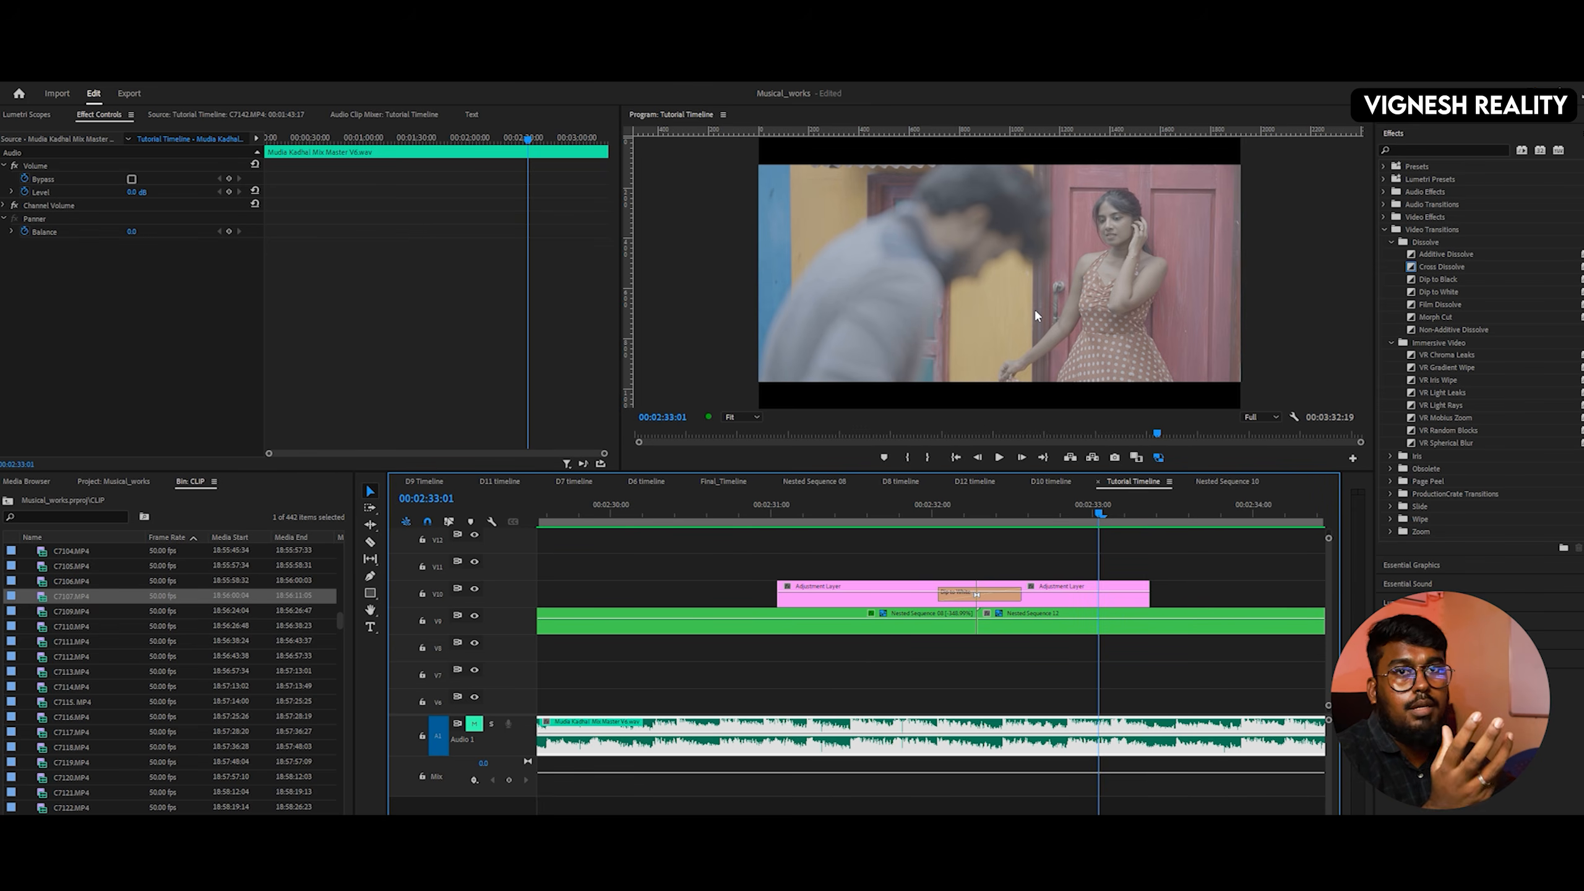
{"action": "key", "text": "minus"}
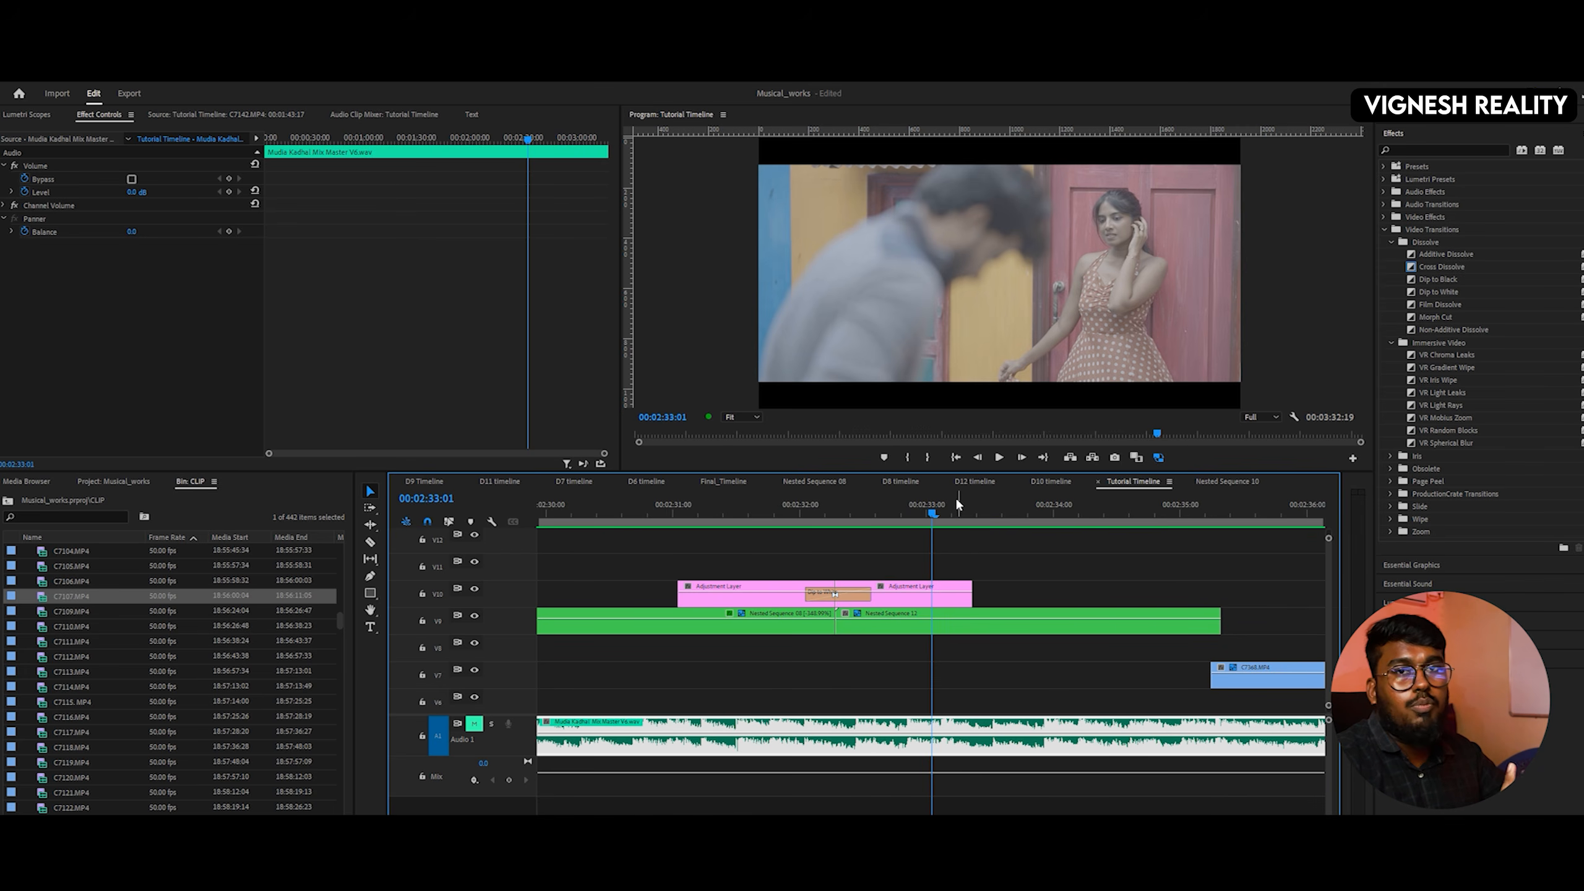
- Scrub Nested Sequence 12 through 00:02:33:13, 00:02:33:24 and 00:02:34:10 to the seated couple shot at 00:02:35:09
{"action": "left_click_drag", "start_coordinate": [935, 511], "coordinate": [997, 522]}
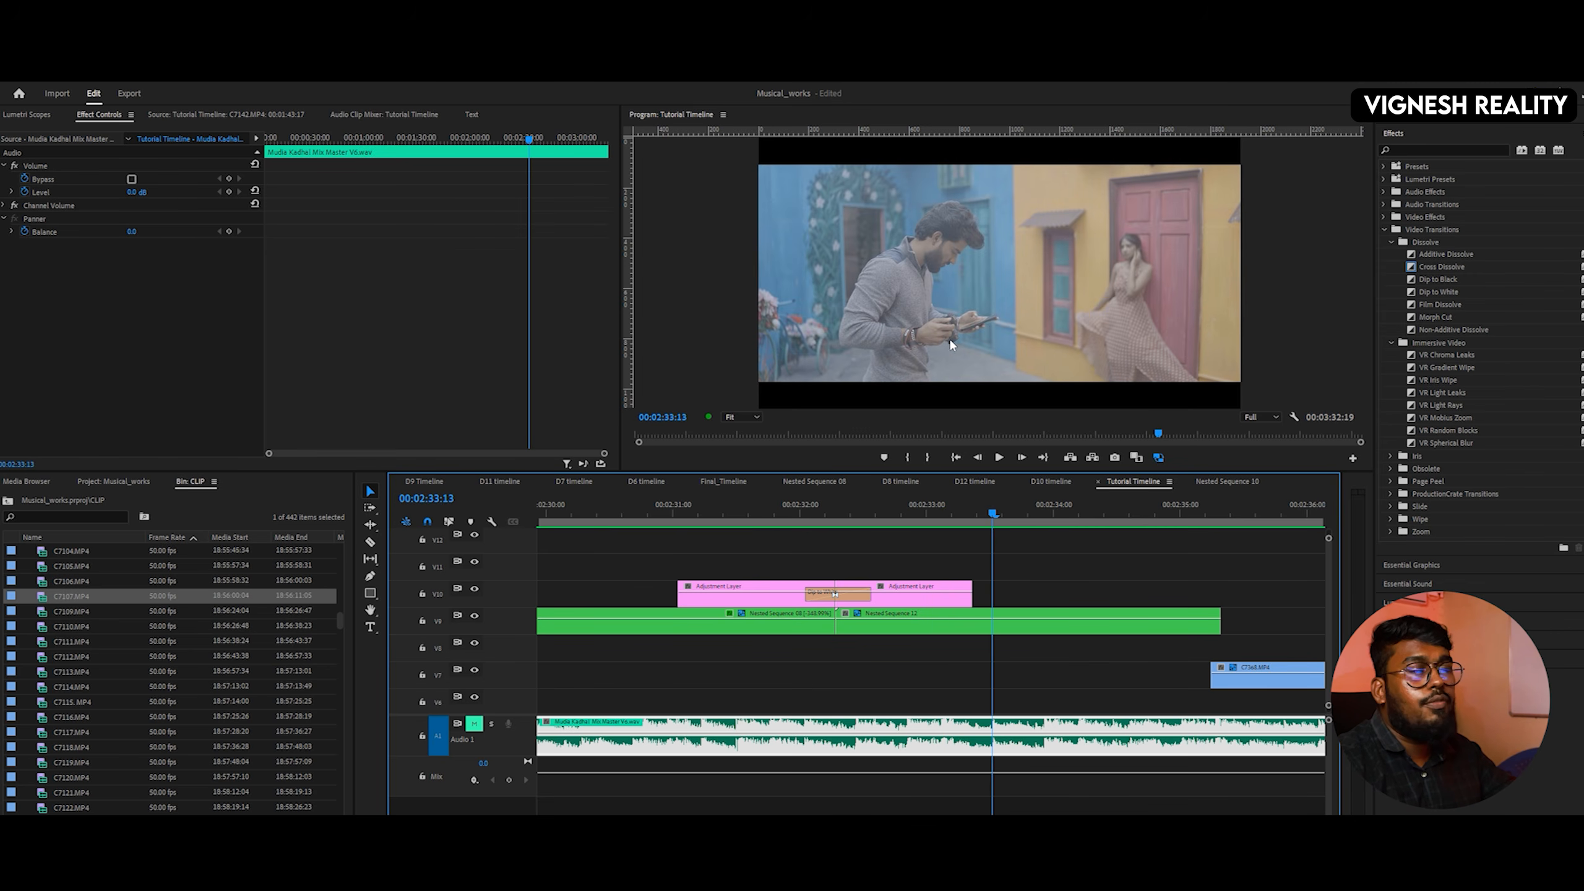
{"action": "left_click_drag", "start_coordinate": [996, 514], "coordinate": [1047, 520]}
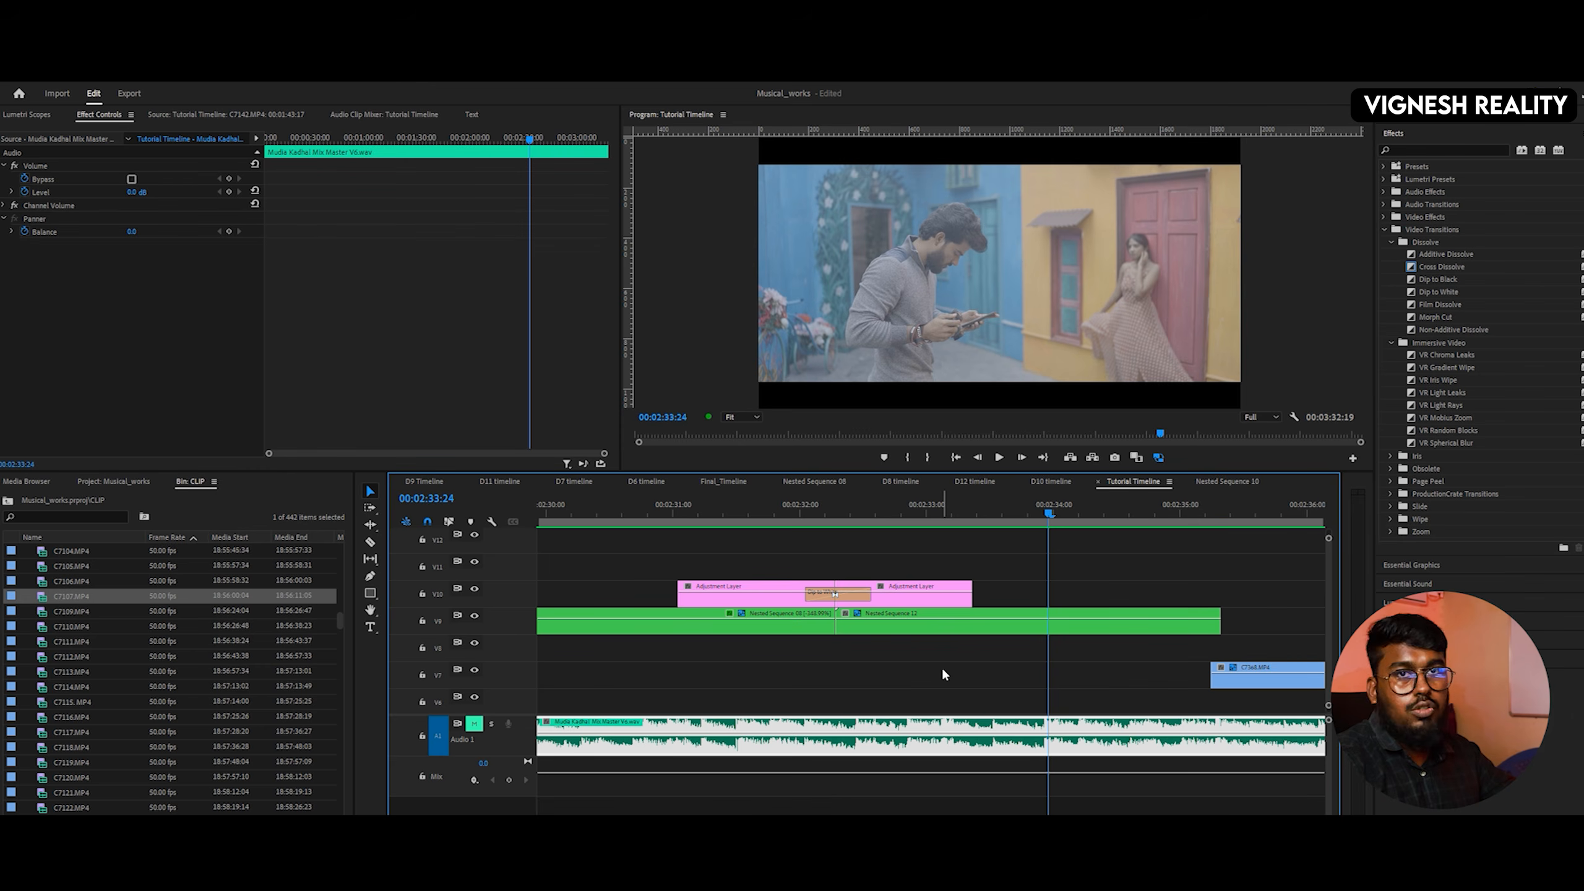
{"action": "left_click_drag", "start_coordinate": [1048, 516], "coordinate": [1105, 510]}
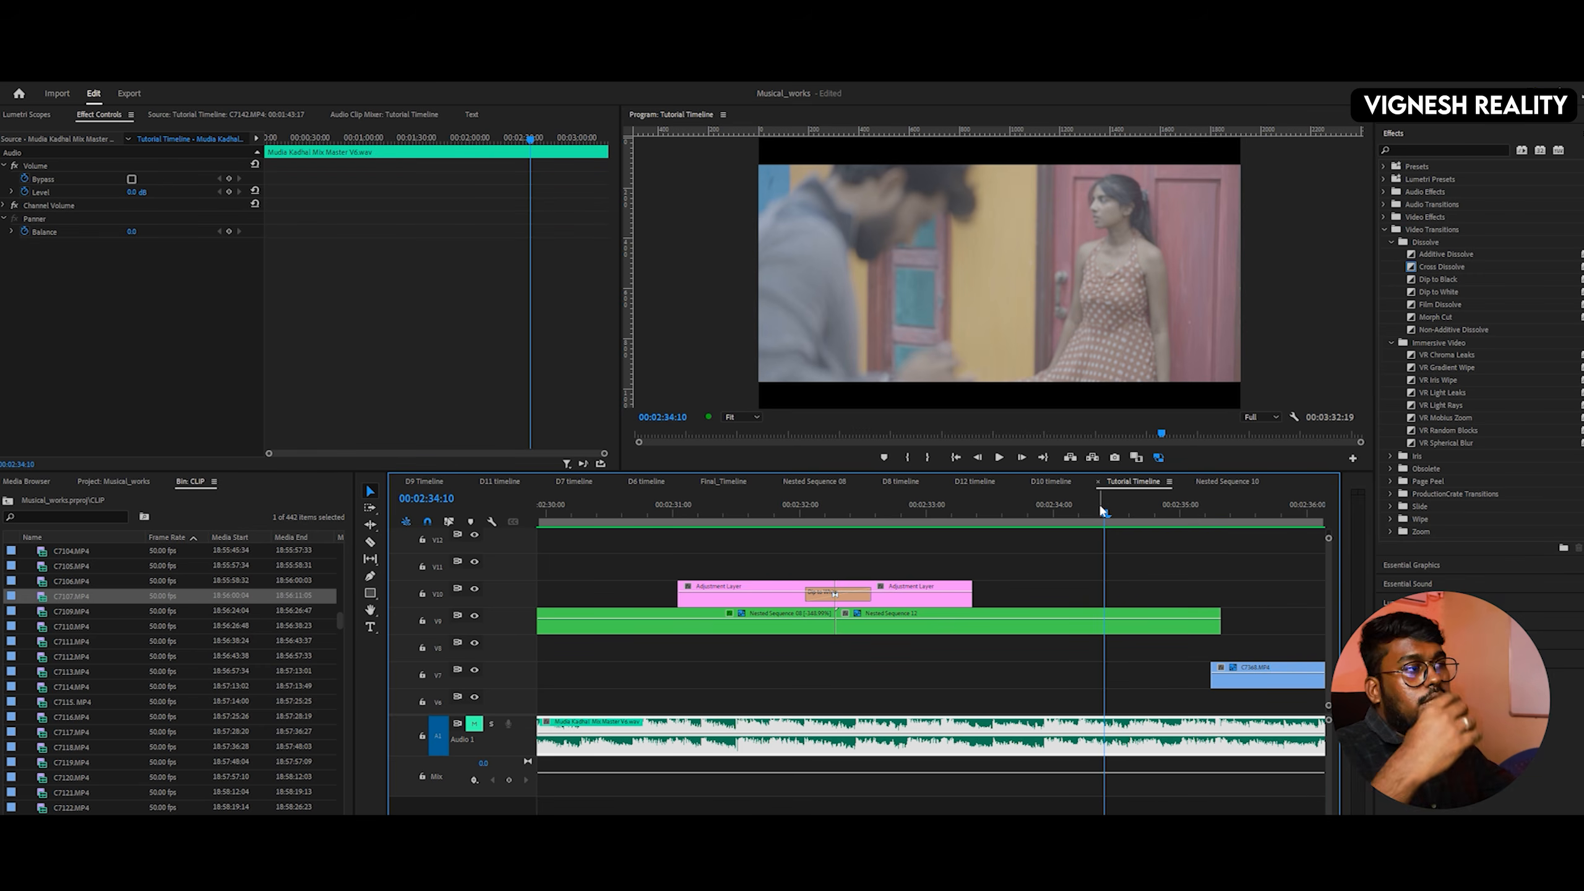
{"action": "left_click_drag", "start_coordinate": [1105, 517], "coordinate": [1207, 514]}
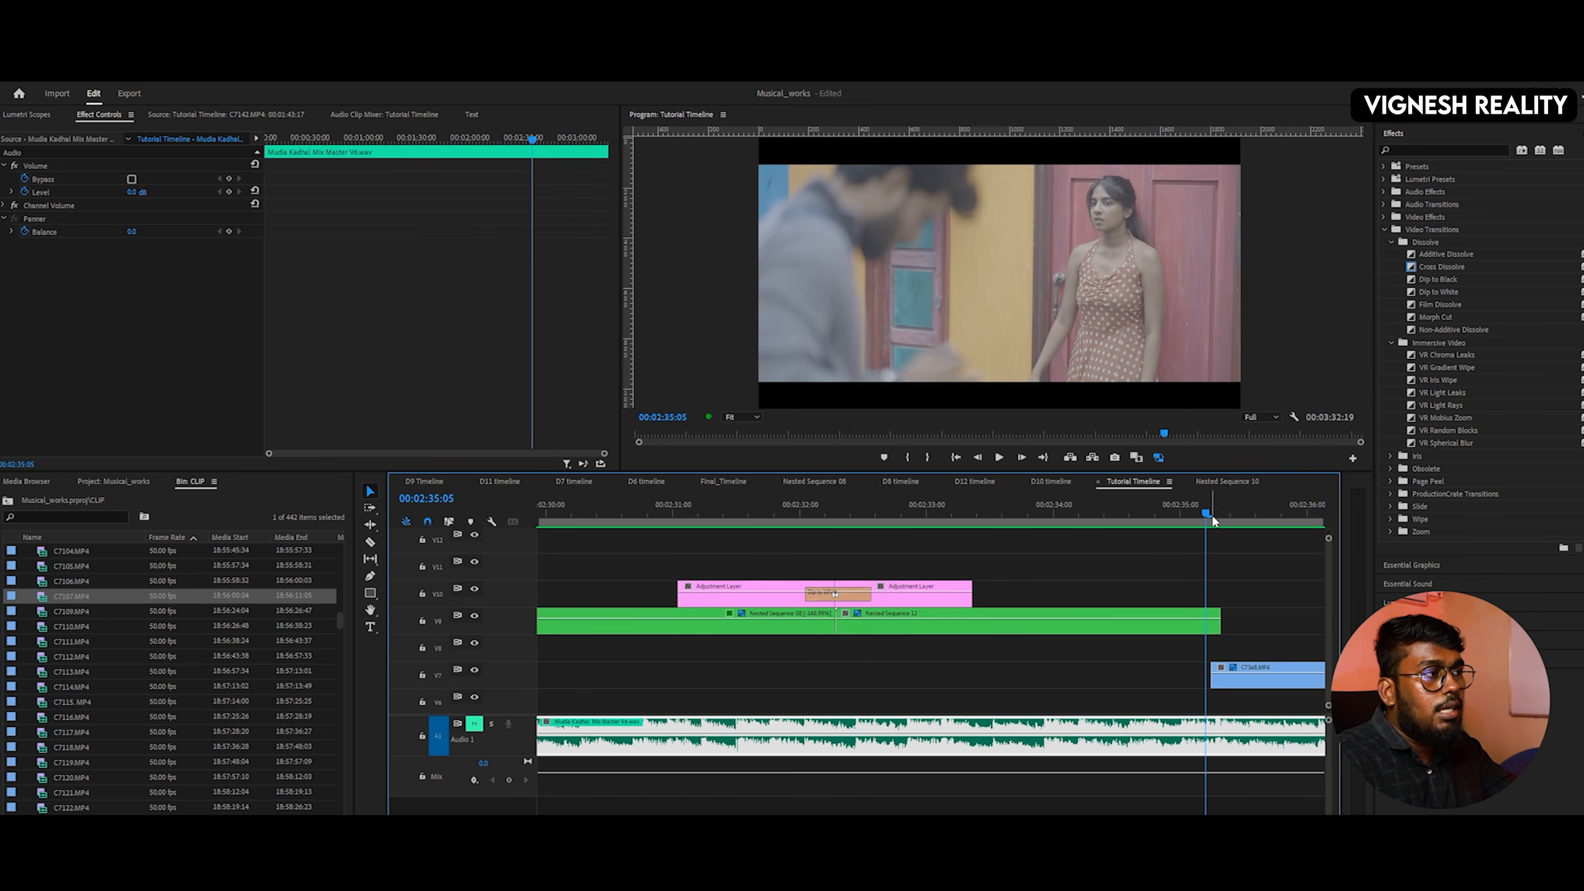
{"action": "left_click_drag", "start_coordinate": [1213, 521], "coordinate": [1226, 523]}
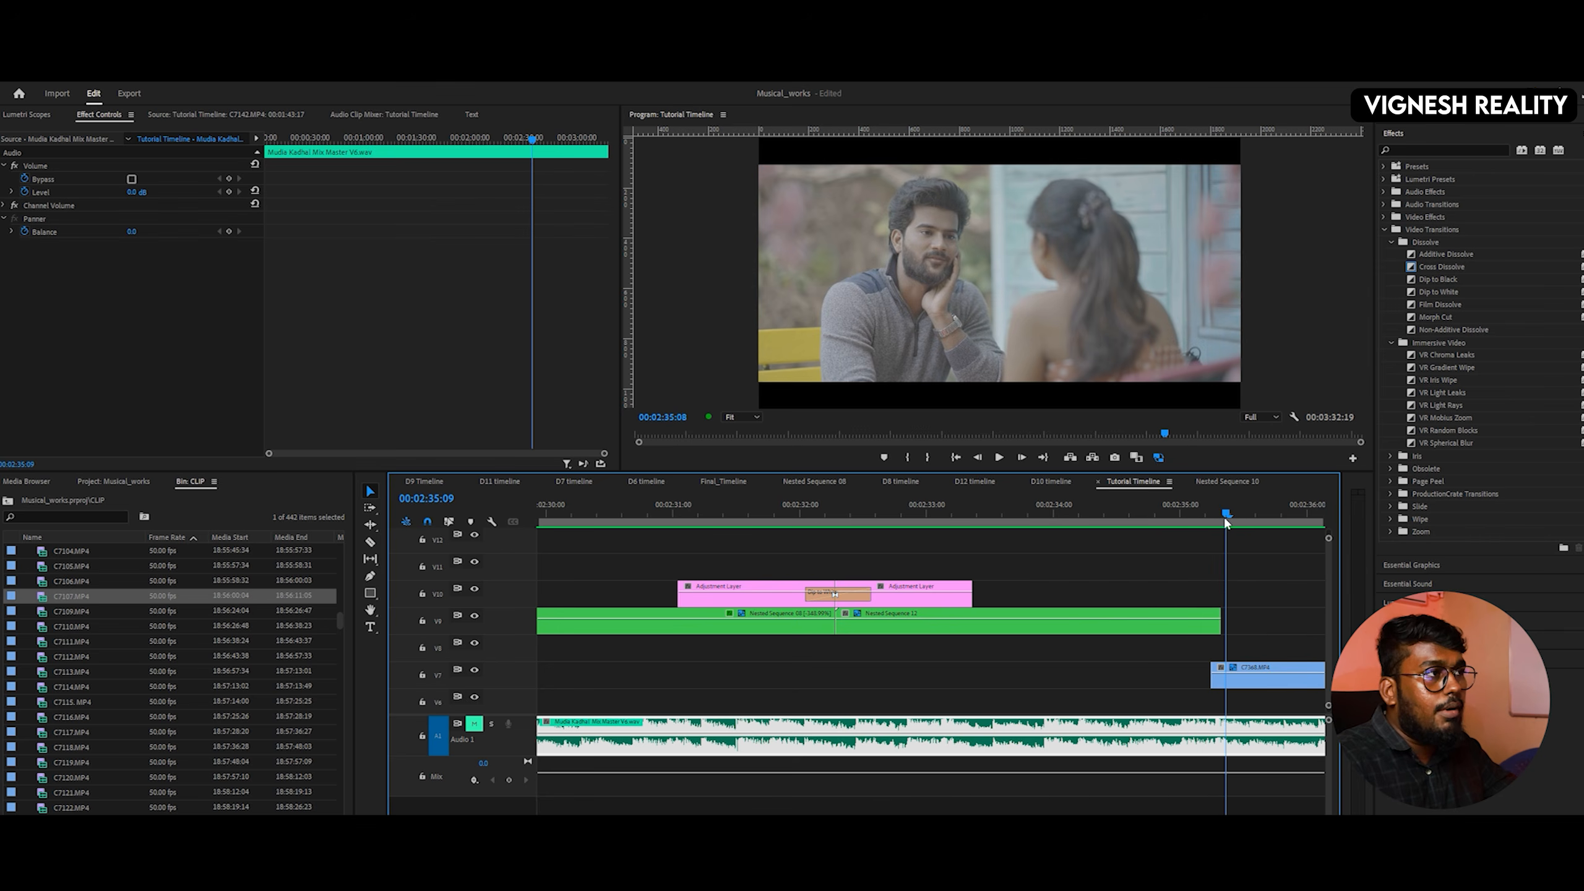
- Play the seated couple shot from around 00:02:35:09 with sound, return to 00:02:35:10 and mute Audio 1
{"action": "key", "text": "minus"}
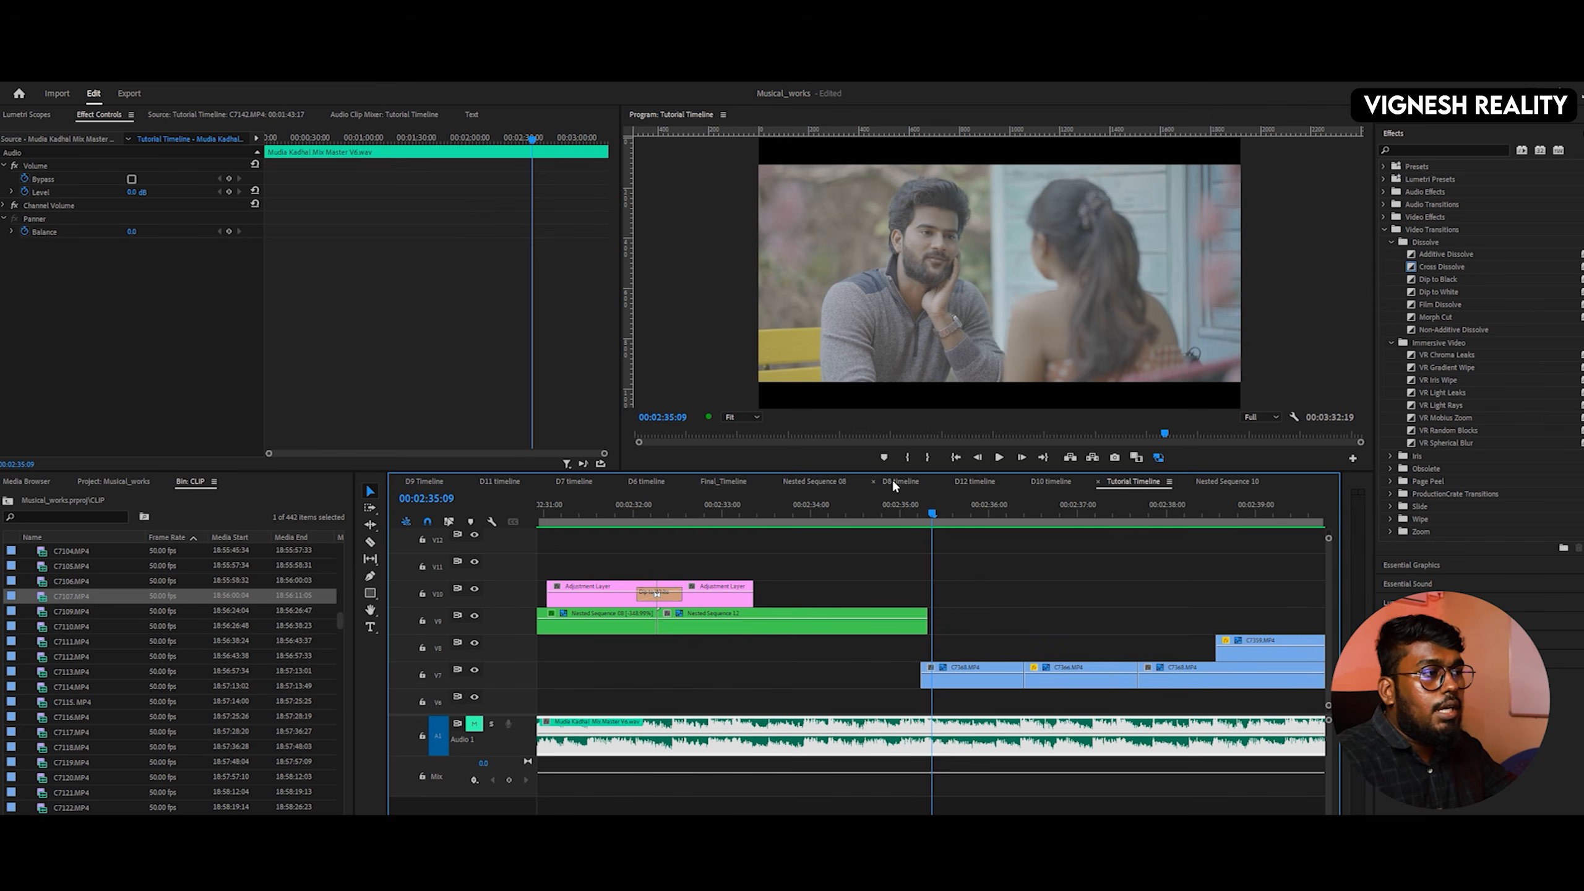
{"action": "mouse_move", "coordinate": [936, 517]}
{"action": "left_mouse_down"}
{"action": "mouse_move", "coordinate": [979, 516]}
{"action": "mouse_move", "coordinate": [914, 518]}
{"action": "left_mouse_up"}
{"action": "key", "text": "space"}
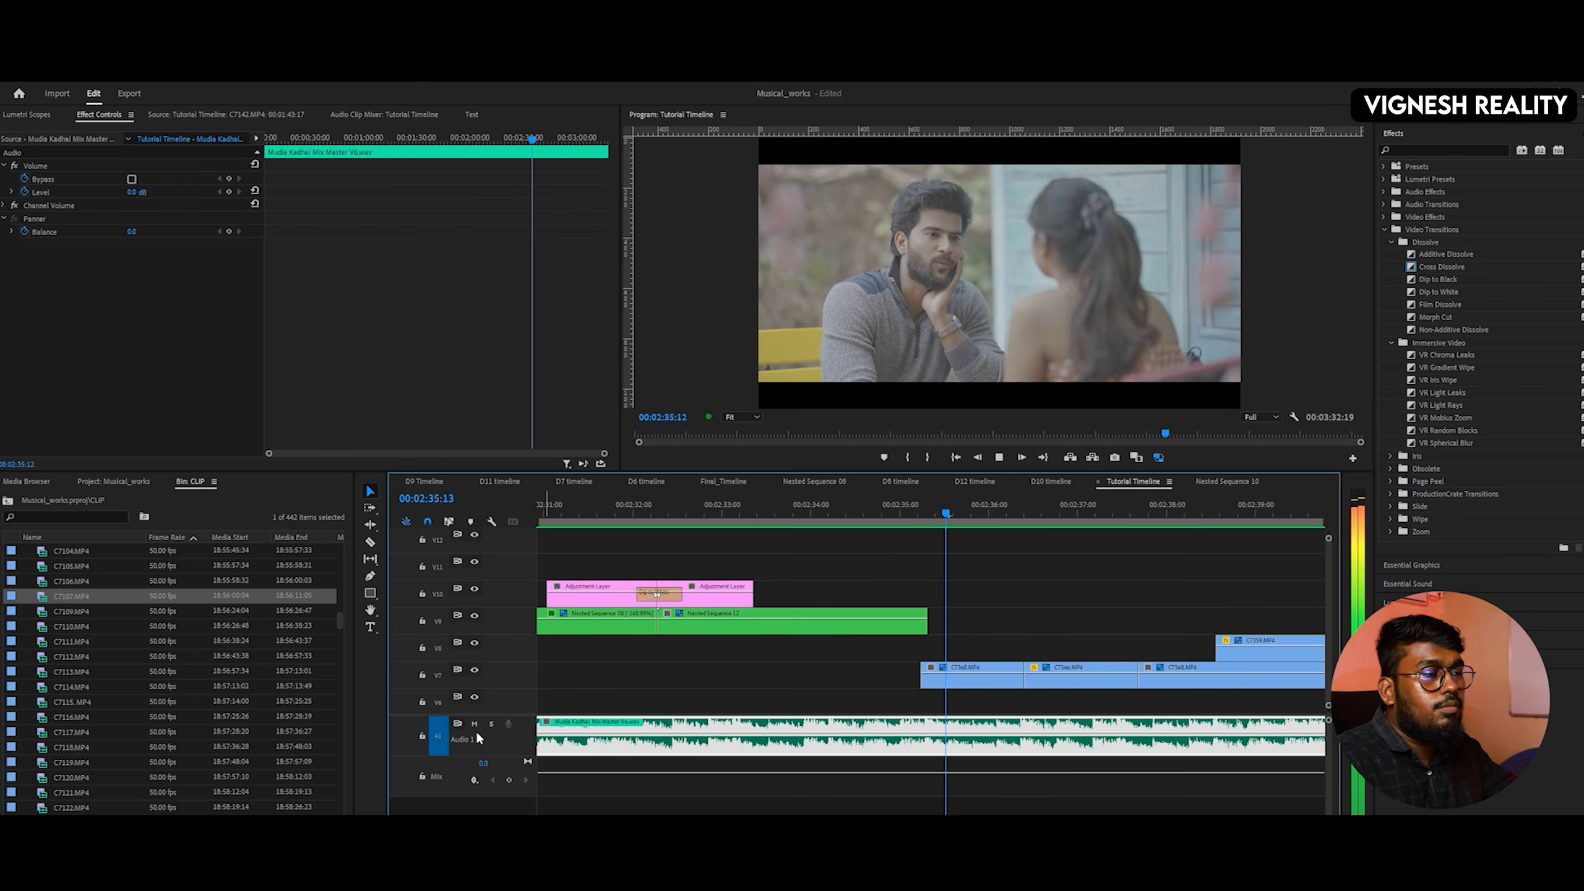
{"action": "key", "text": "space"}
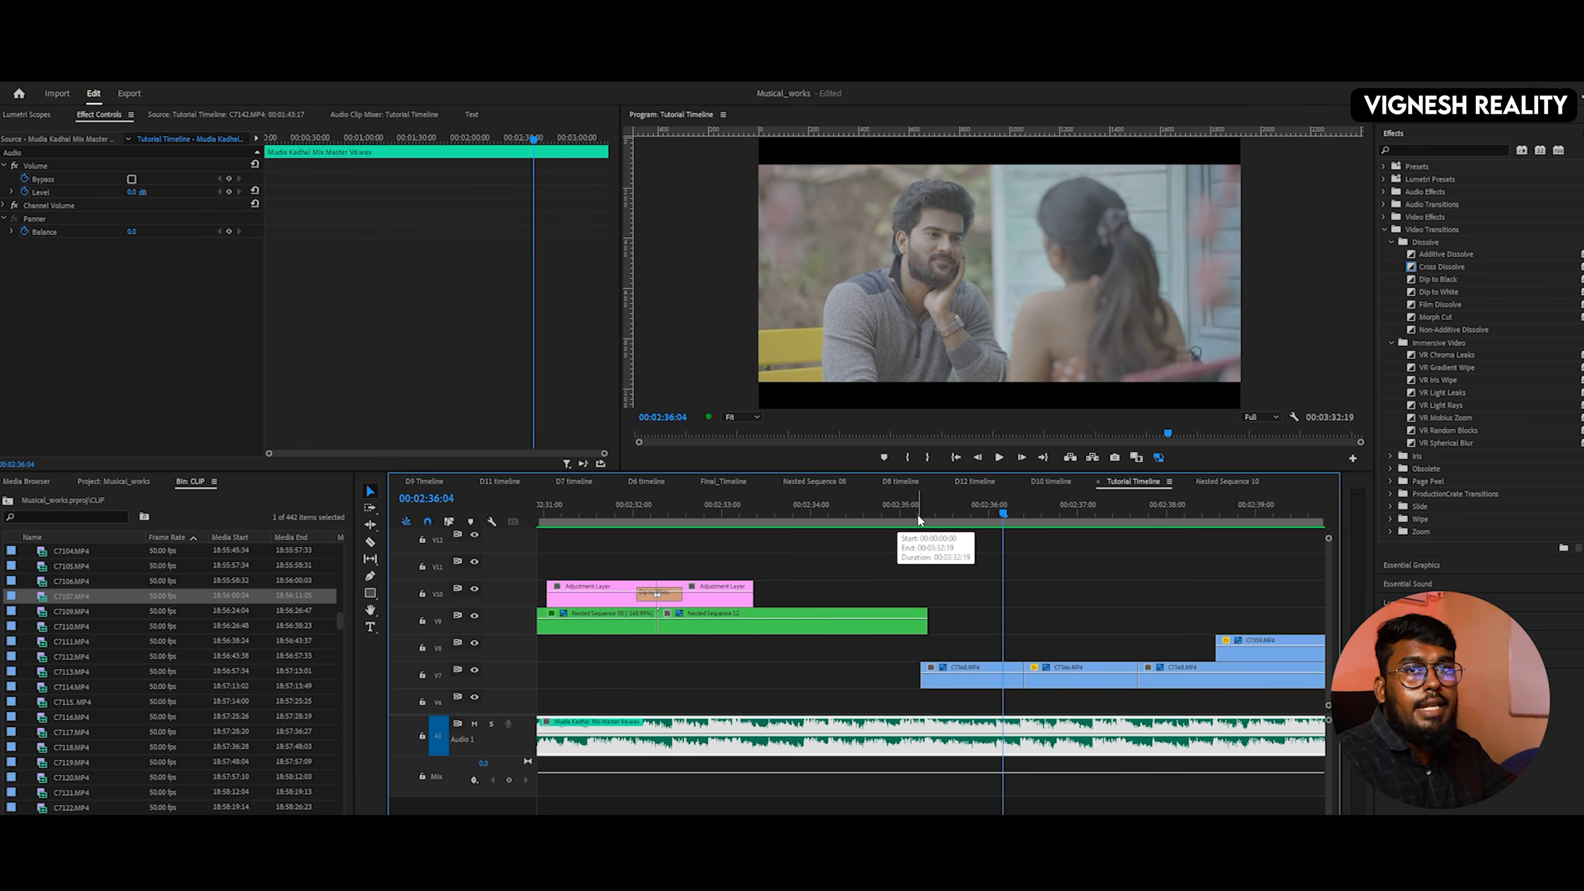
{"action": "left_click_drag", "start_coordinate": [918, 519], "coordinate": [936, 517]}
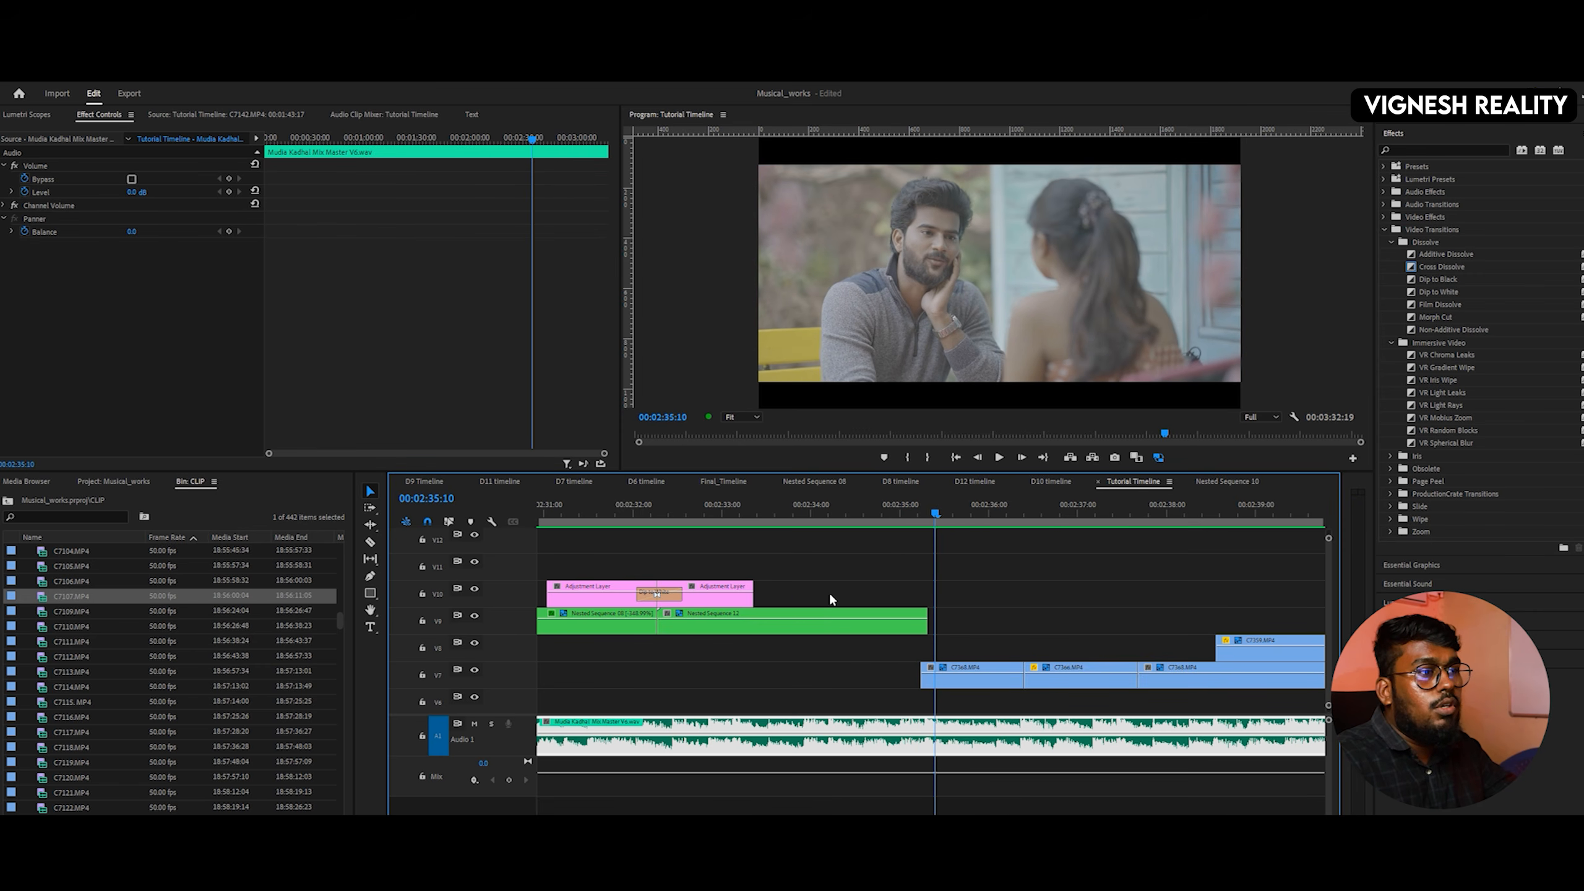
{"action": "left_click", "coordinate": [474, 724]}
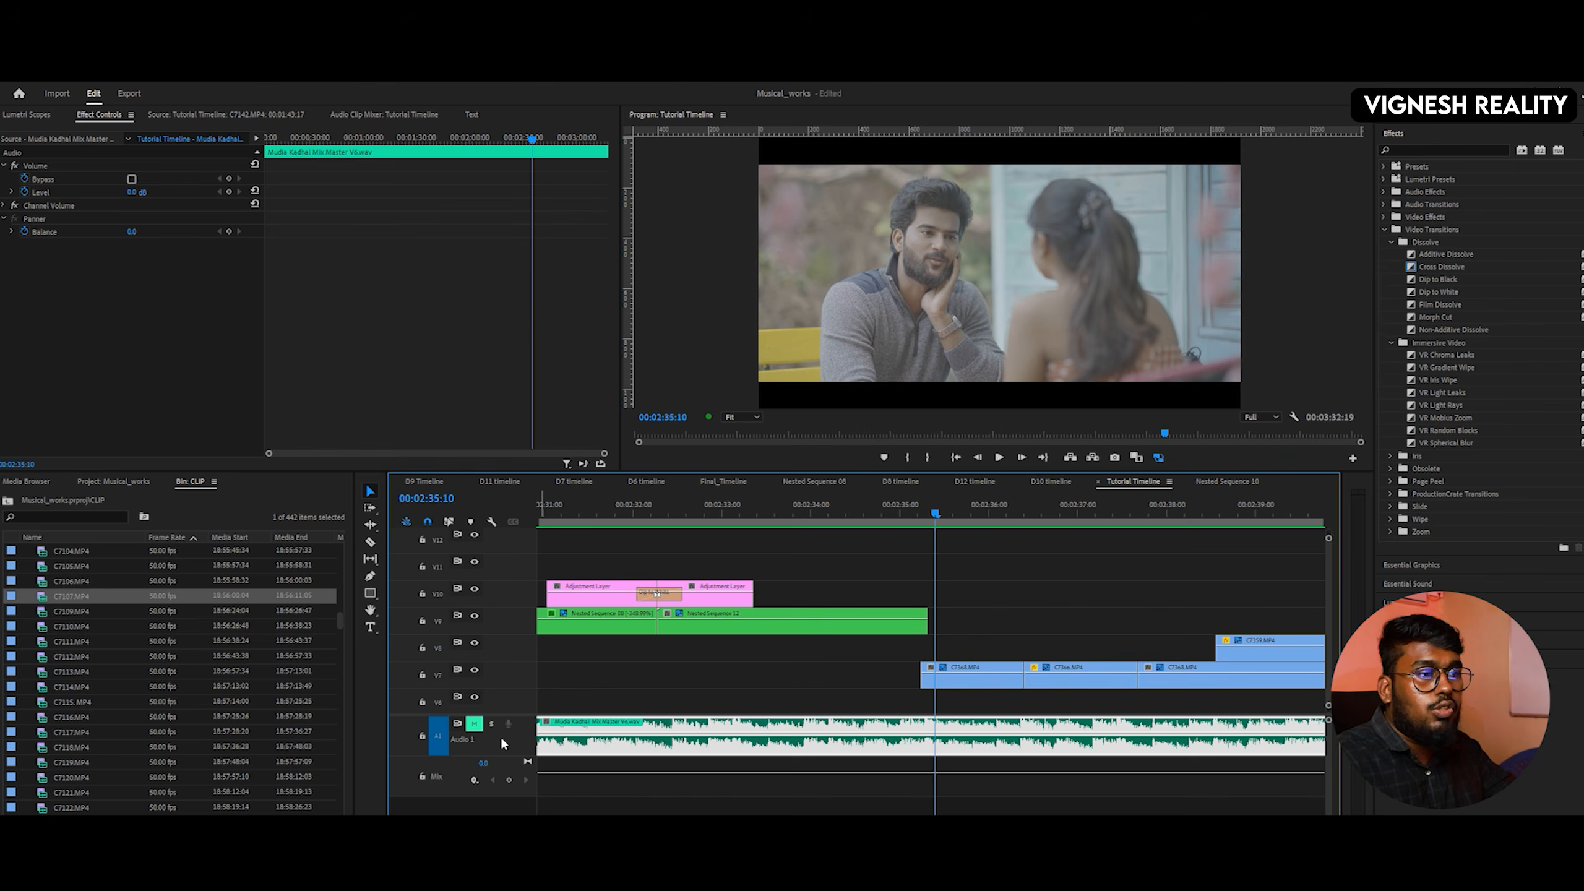
- Scrub the table conversation shots from 00:02:35:10 through 00:02:37:00, 00:02:38:15 and 00:02:43:21 to the nested clip at 00:02:45:04
{"action": "left_click_drag", "start_coordinate": [936, 519], "coordinate": [1059, 520]}
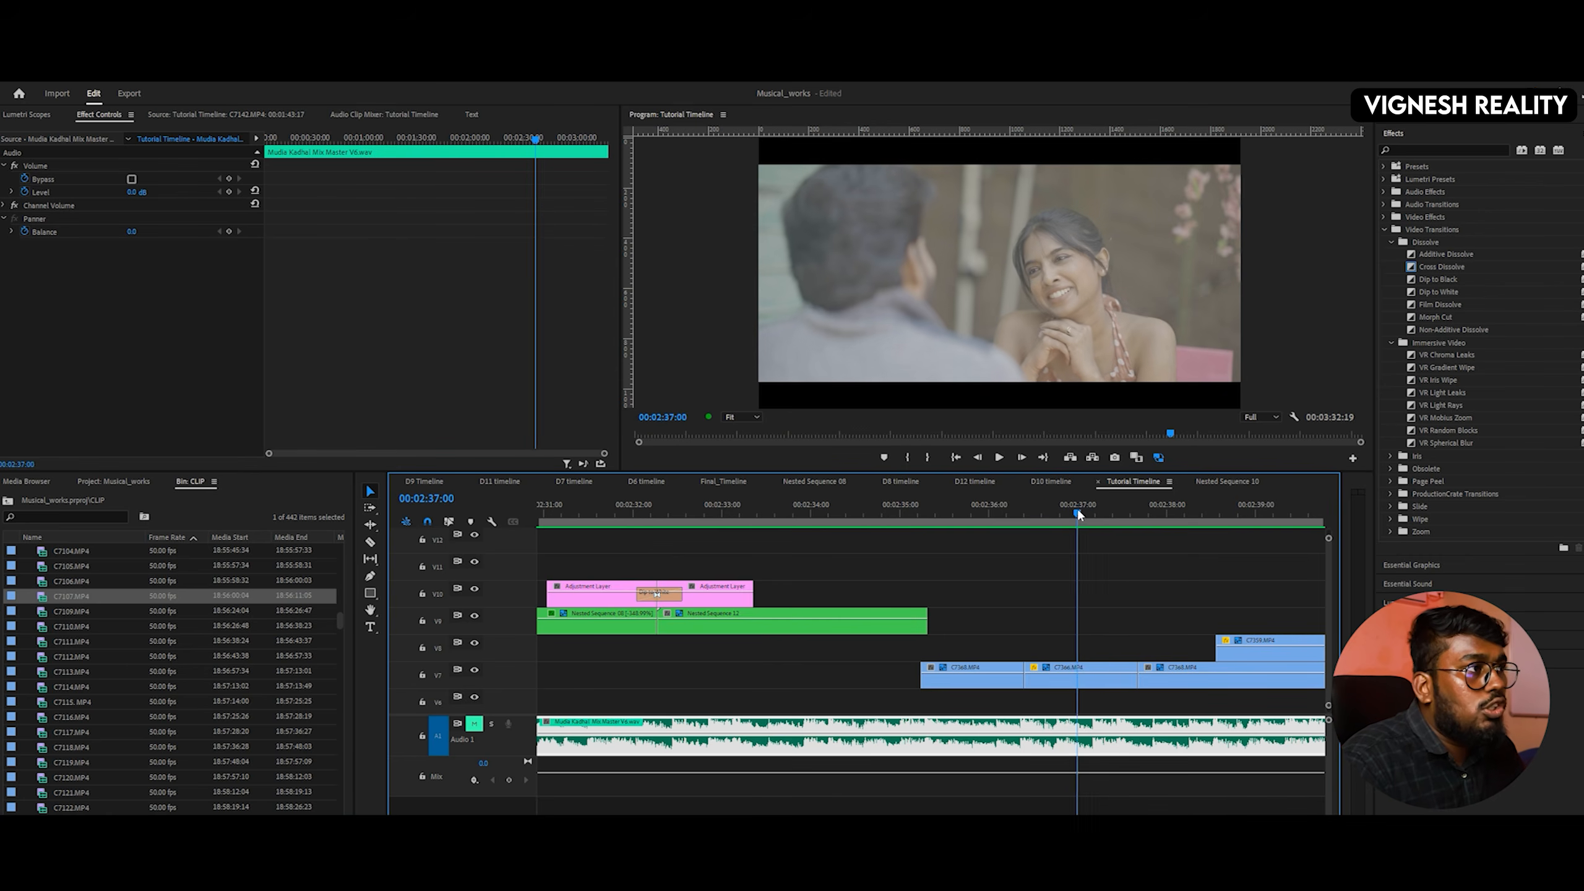
{"action": "left_click_drag", "start_coordinate": [1077, 508], "coordinate": [1223, 518]}
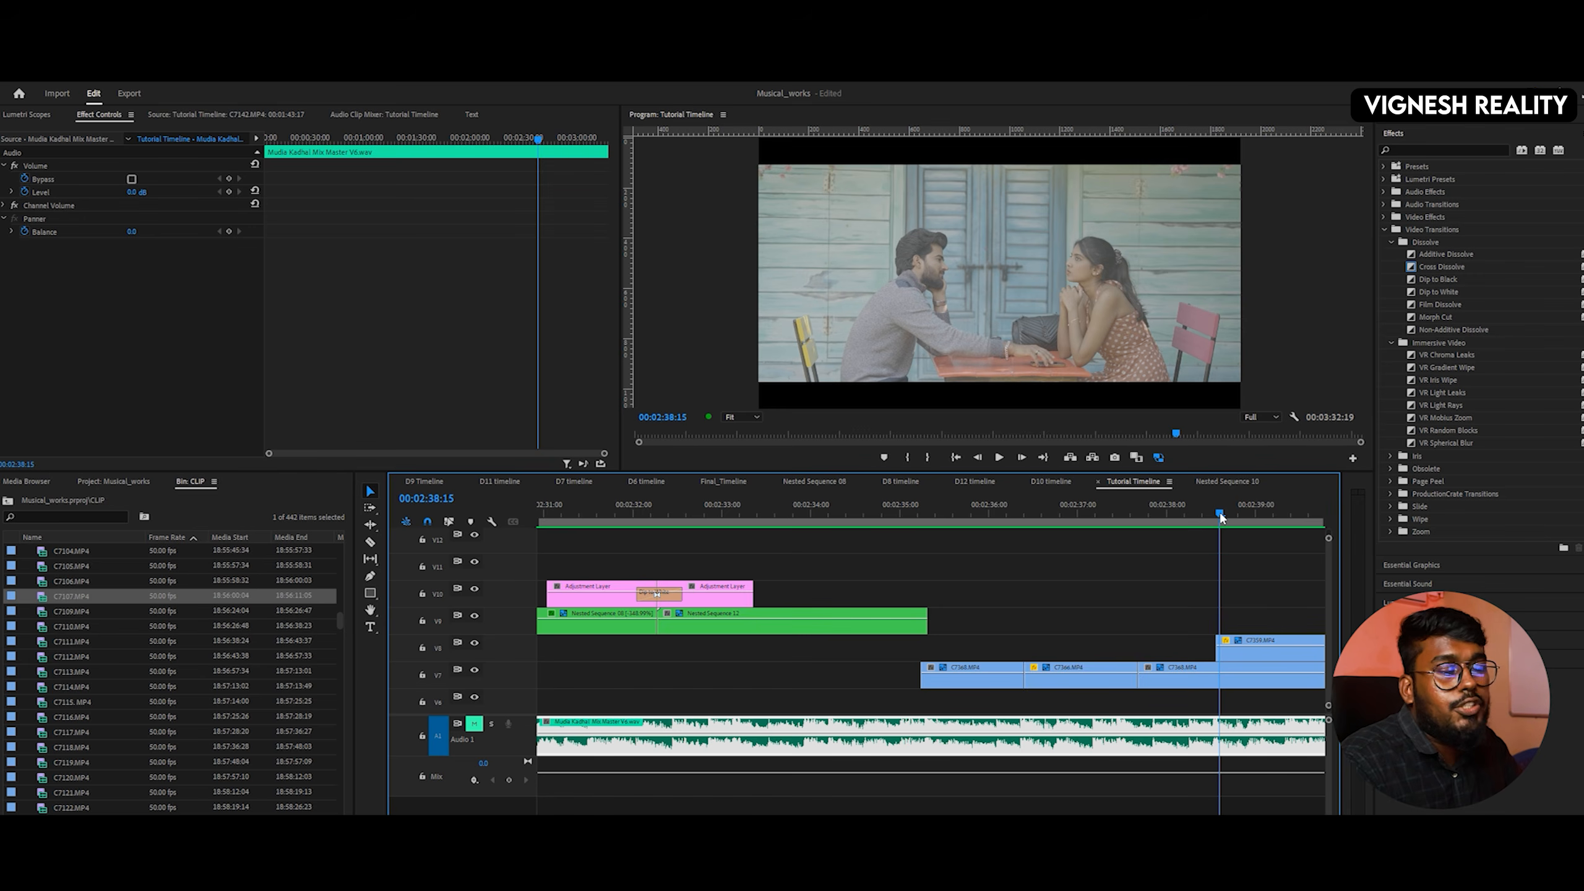
{"action": "key", "text": "minus"}
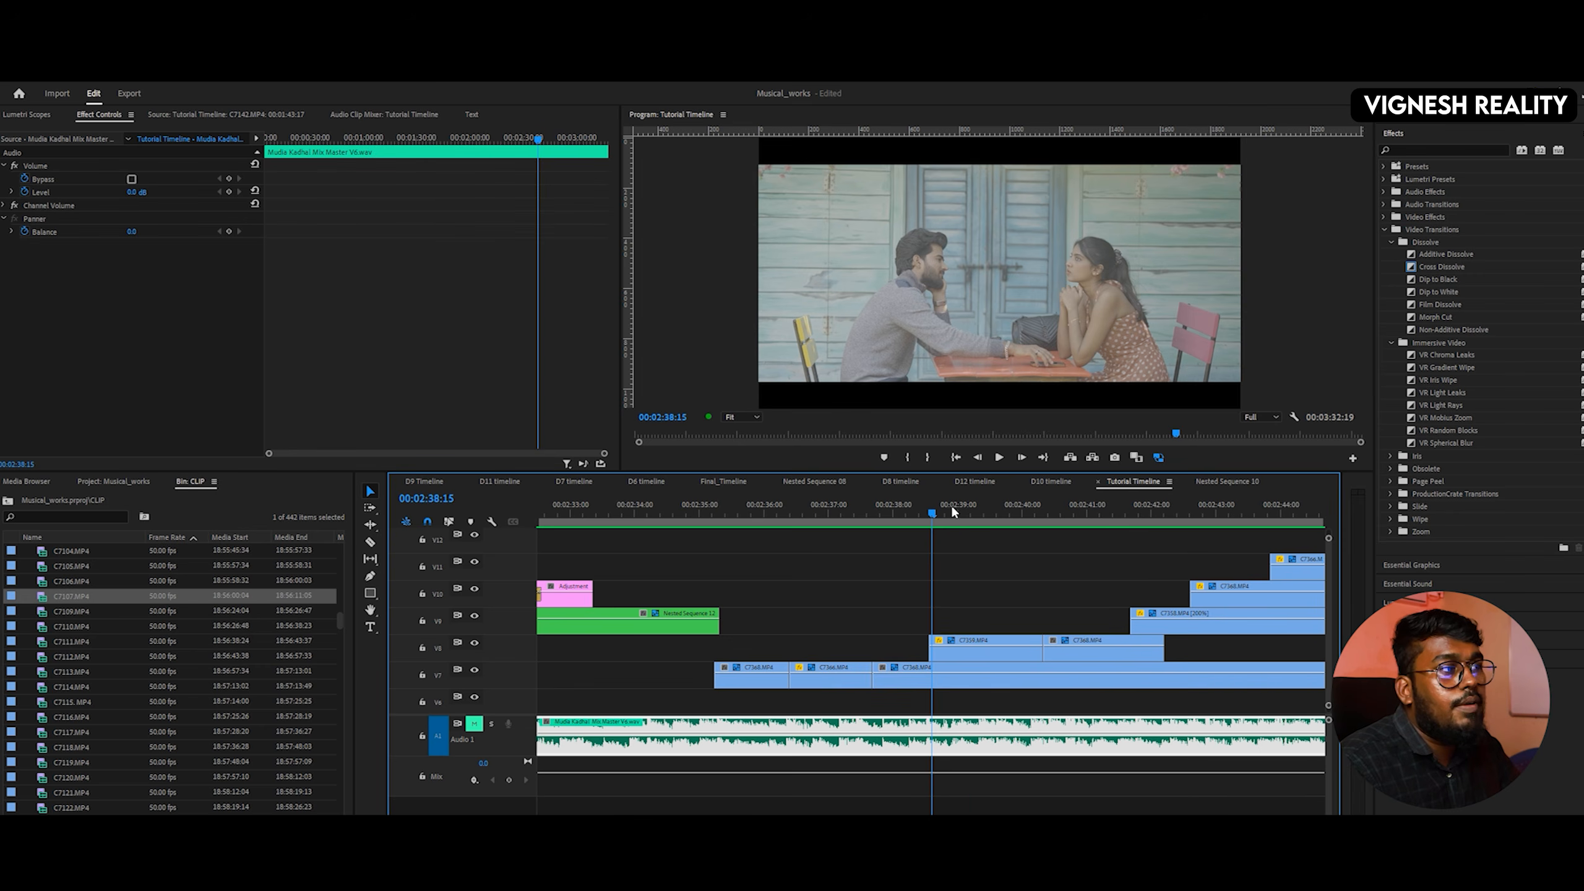
{"action": "left_click_drag", "start_coordinate": [935, 513], "coordinate": [1273, 521]}
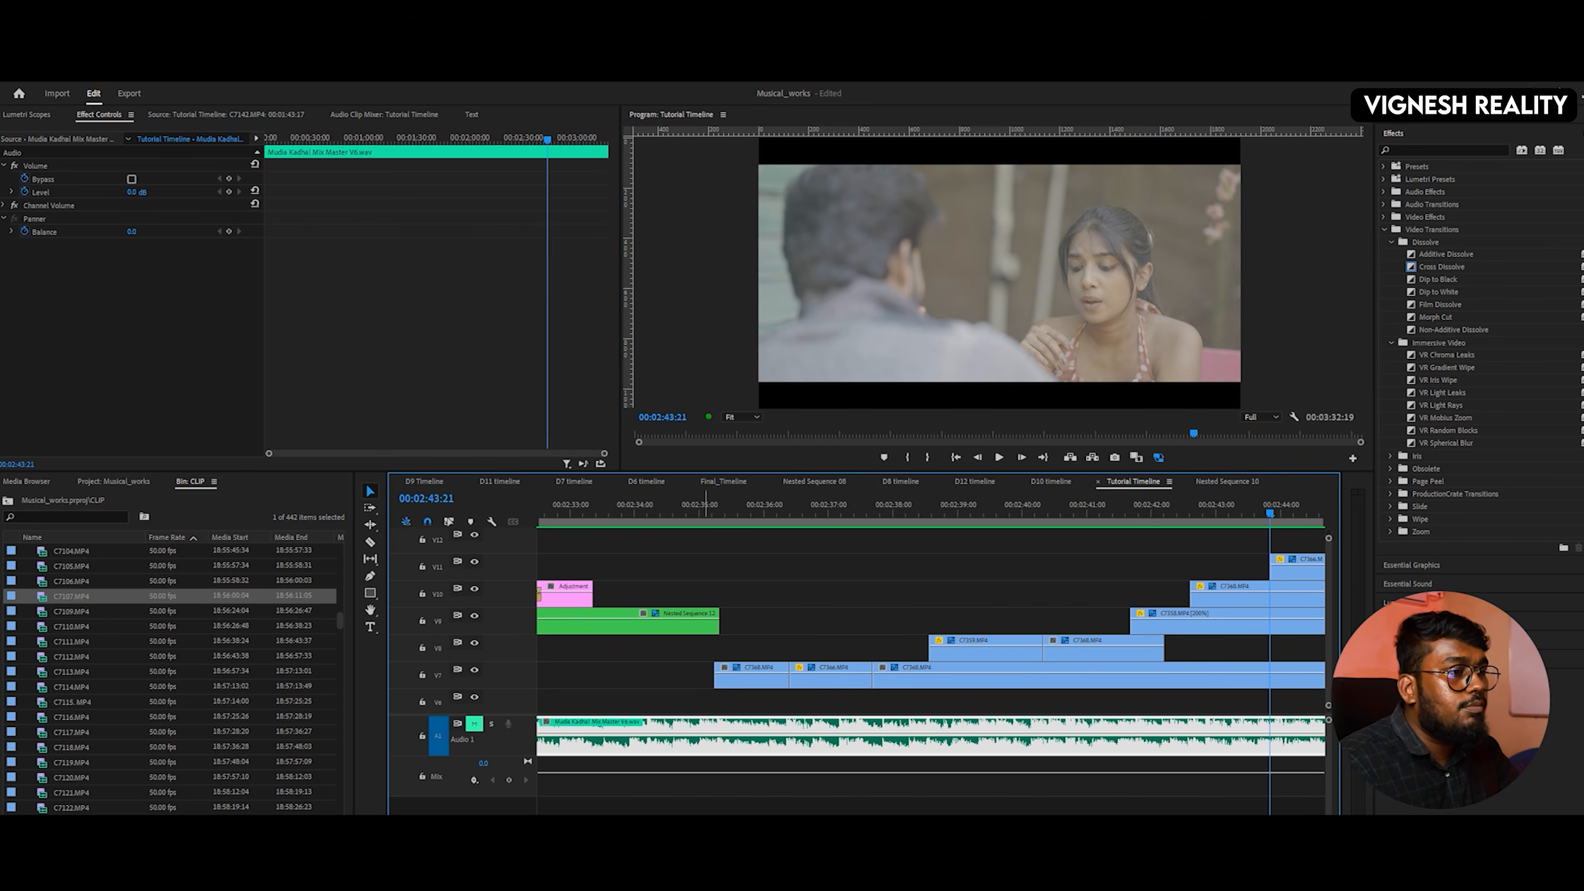
{"action": "key", "text": "minus"}
{"action": "key", "text": "minus"}
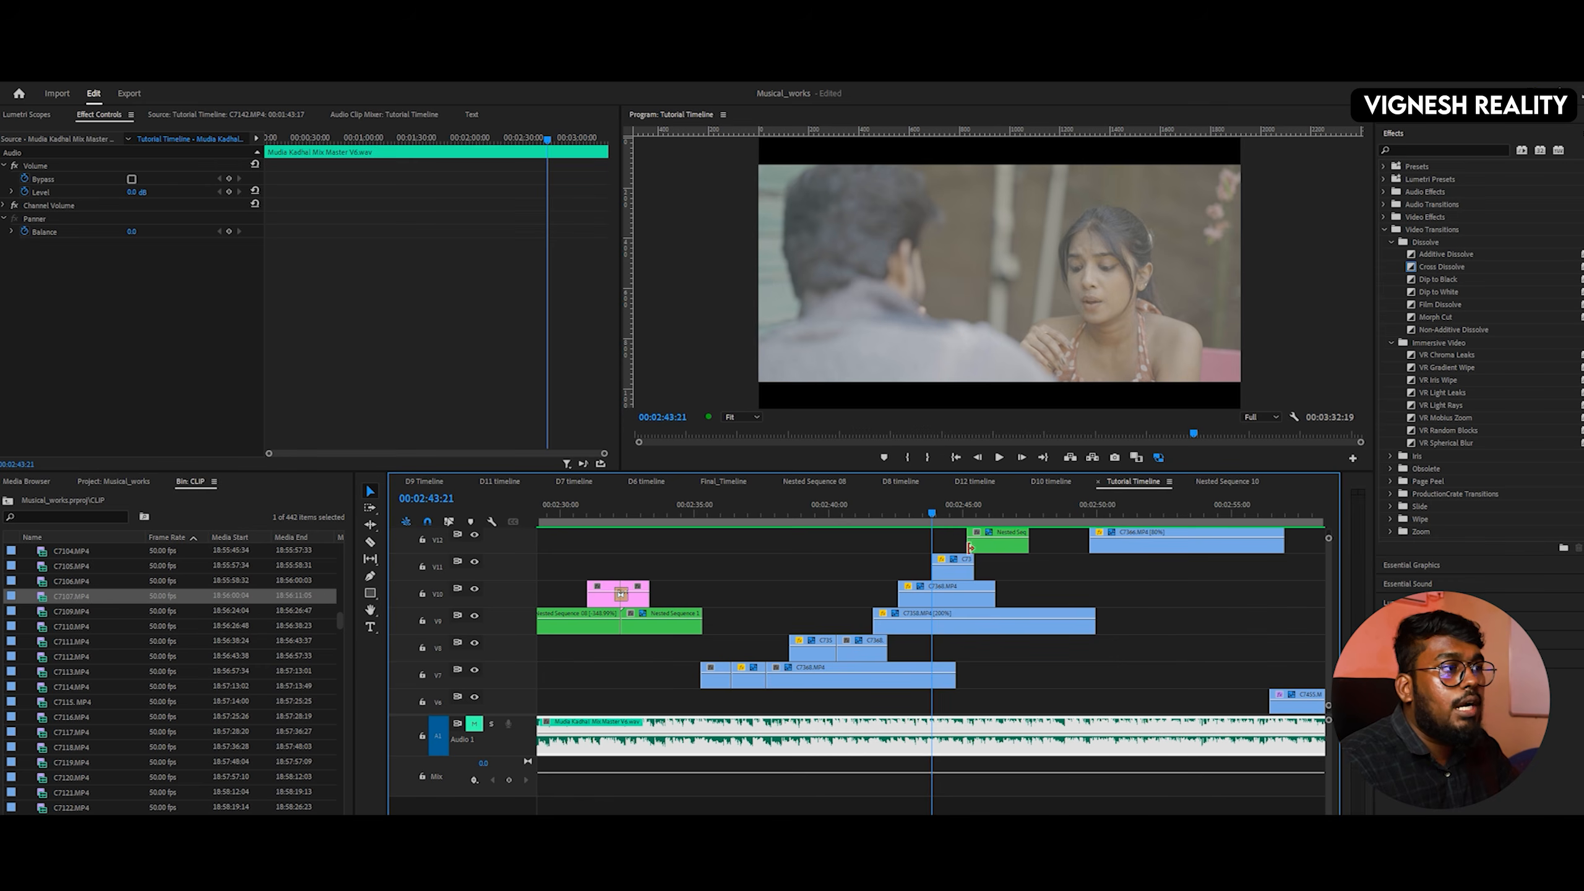
{"action": "left_click_drag", "start_coordinate": [932, 513], "coordinate": [968, 509]}
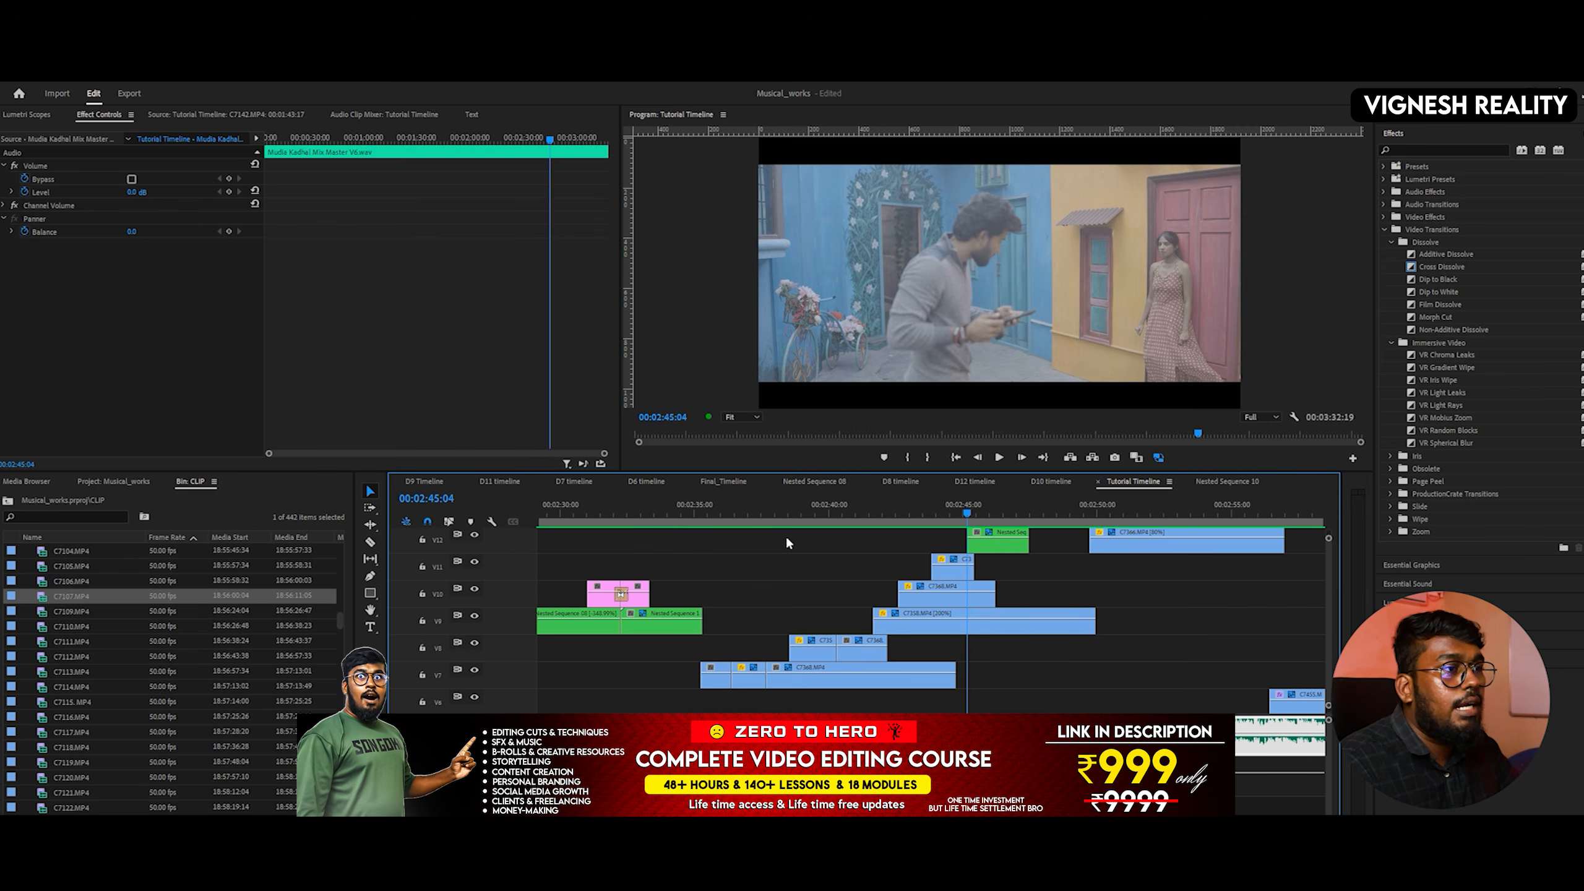
- Revisit the conversation build-up at 00:02:37:01 and 00:02:39:20, and scrub again from 00:02:34:12 to 00:02:45:05
{"action": "mouse_move", "coordinate": [748, 511]}
{"action": "left_mouse_down"}
{"action": "mouse_move", "coordinate": [659, 505]}
{"action": "mouse_move", "coordinate": [751, 530]}
{"action": "left_mouse_up"}
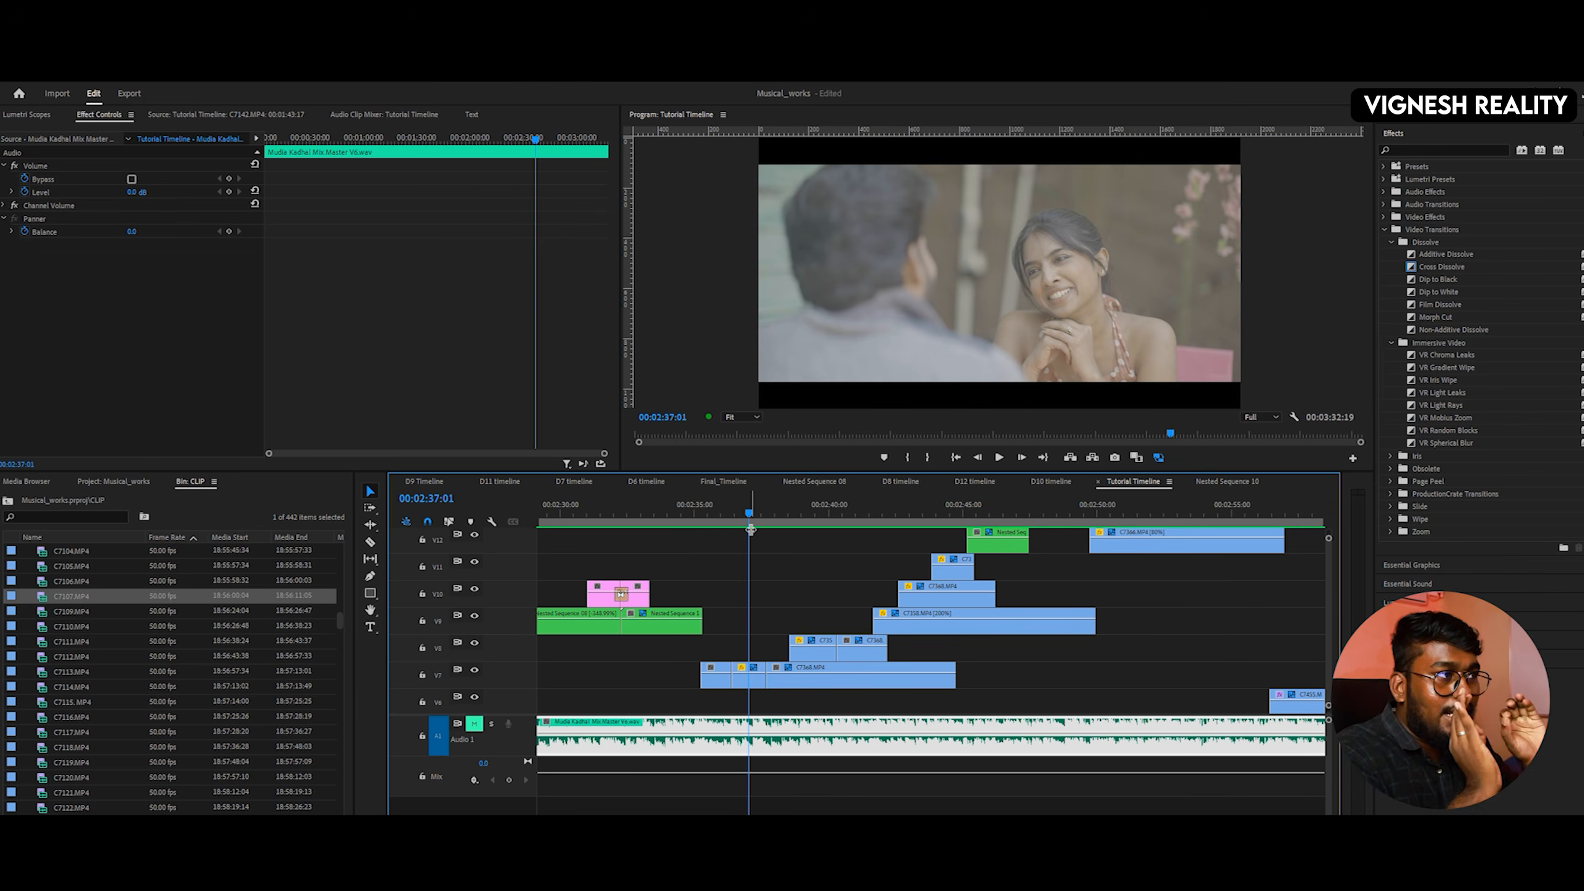
{"action": "left_click_drag", "start_coordinate": [747, 518], "coordinate": [822, 516]}
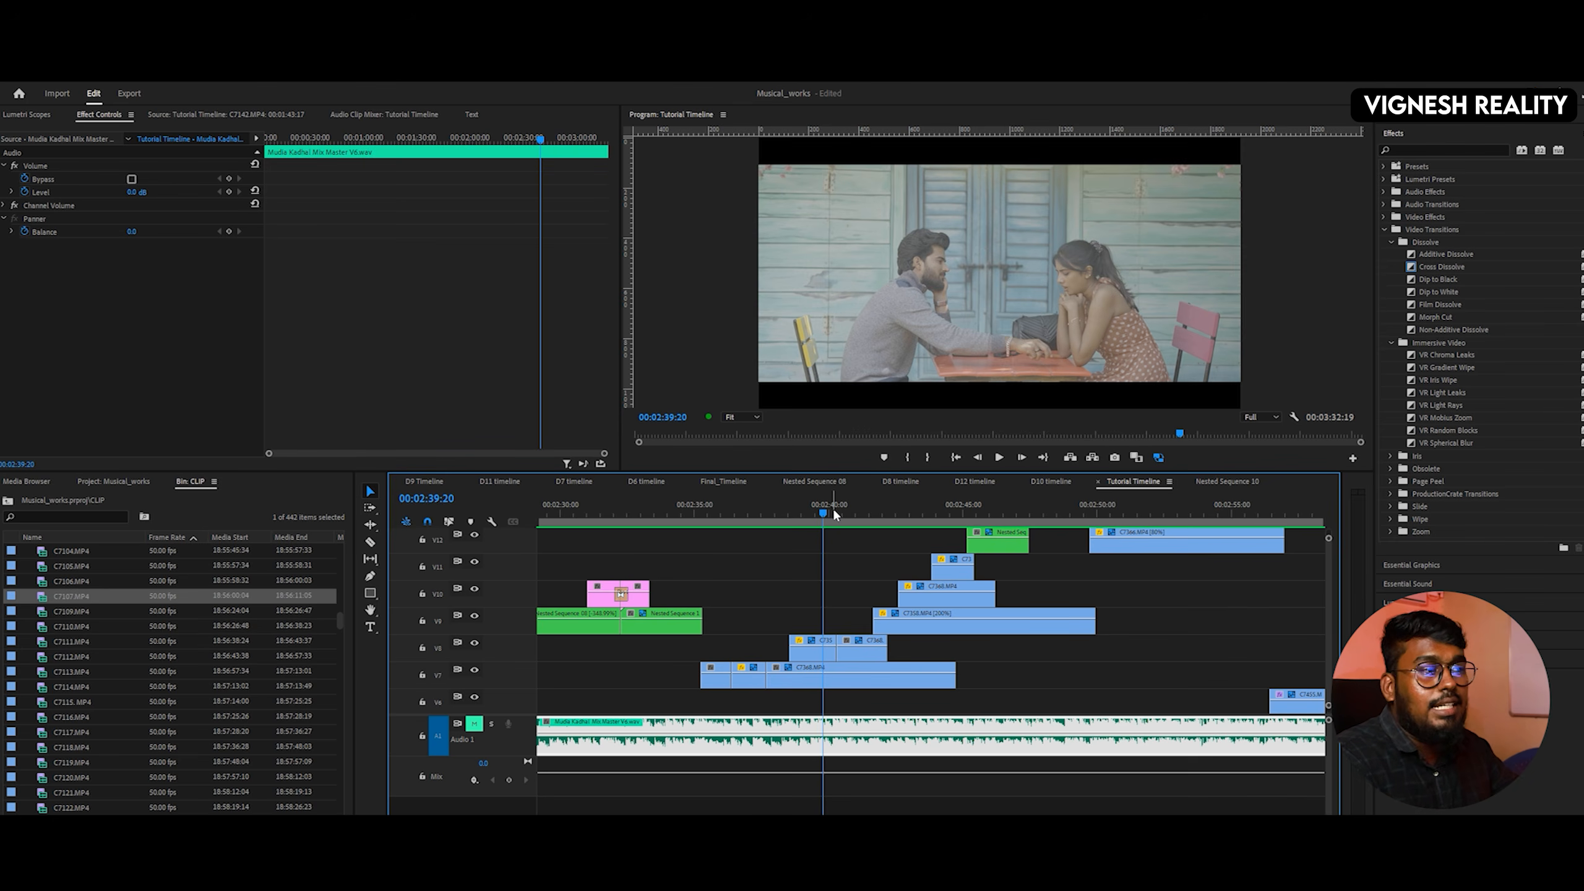
{"action": "mouse_move", "coordinate": [688, 513]}
{"action": "left_mouse_down"}
{"action": "mouse_move", "coordinate": [660, 513]}
{"action": "mouse_move", "coordinate": [681, 513]}
{"action": "left_mouse_up"}
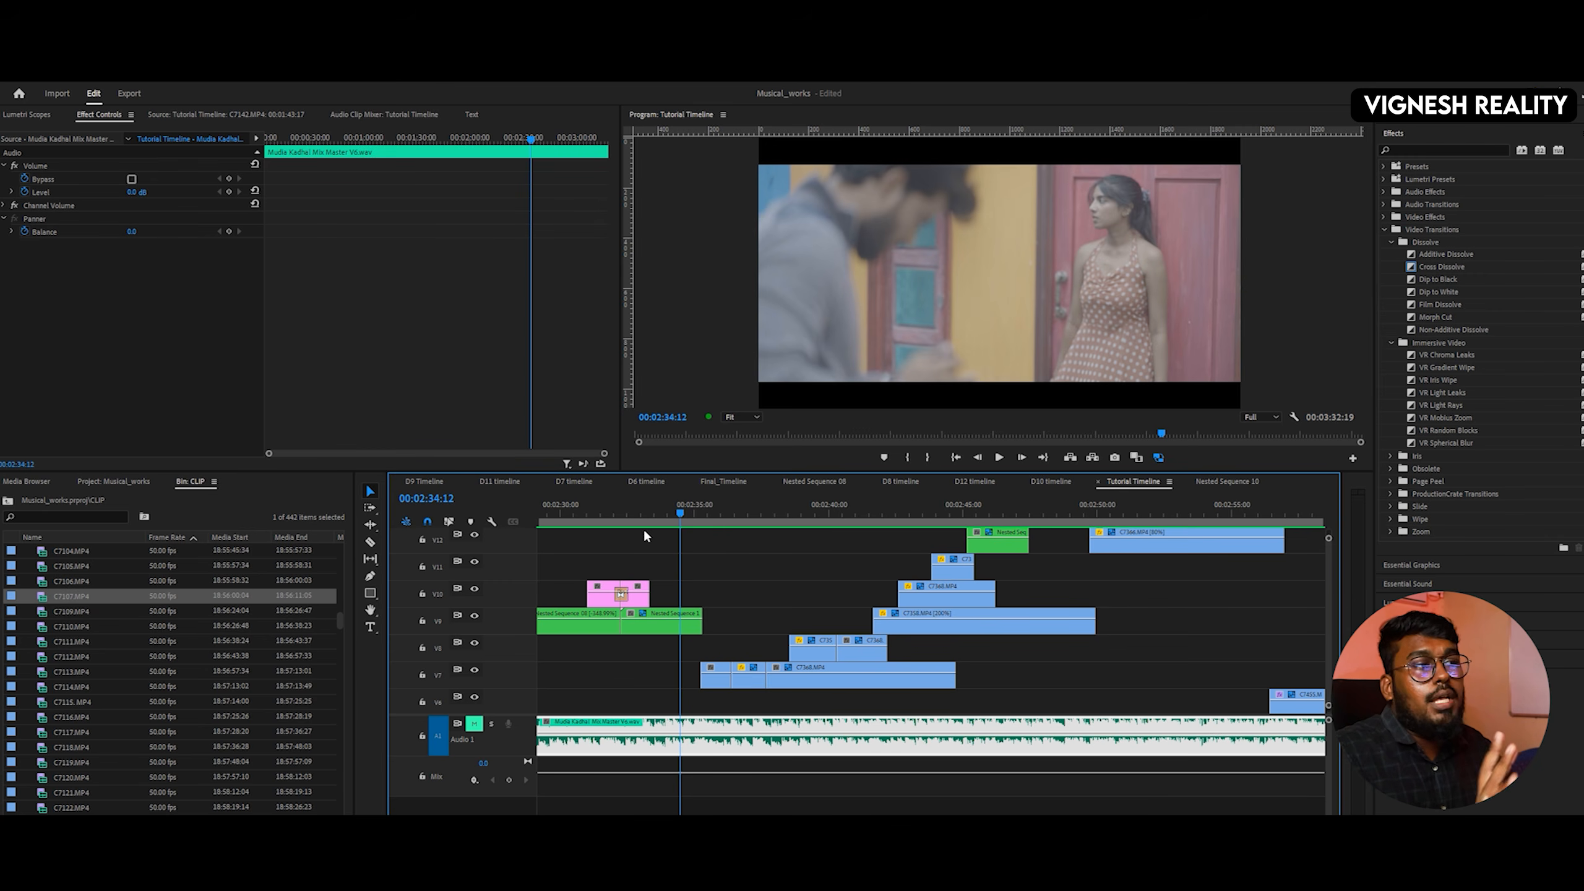
{"action": "left_click_drag", "start_coordinate": [687, 503], "coordinate": [959, 515]}
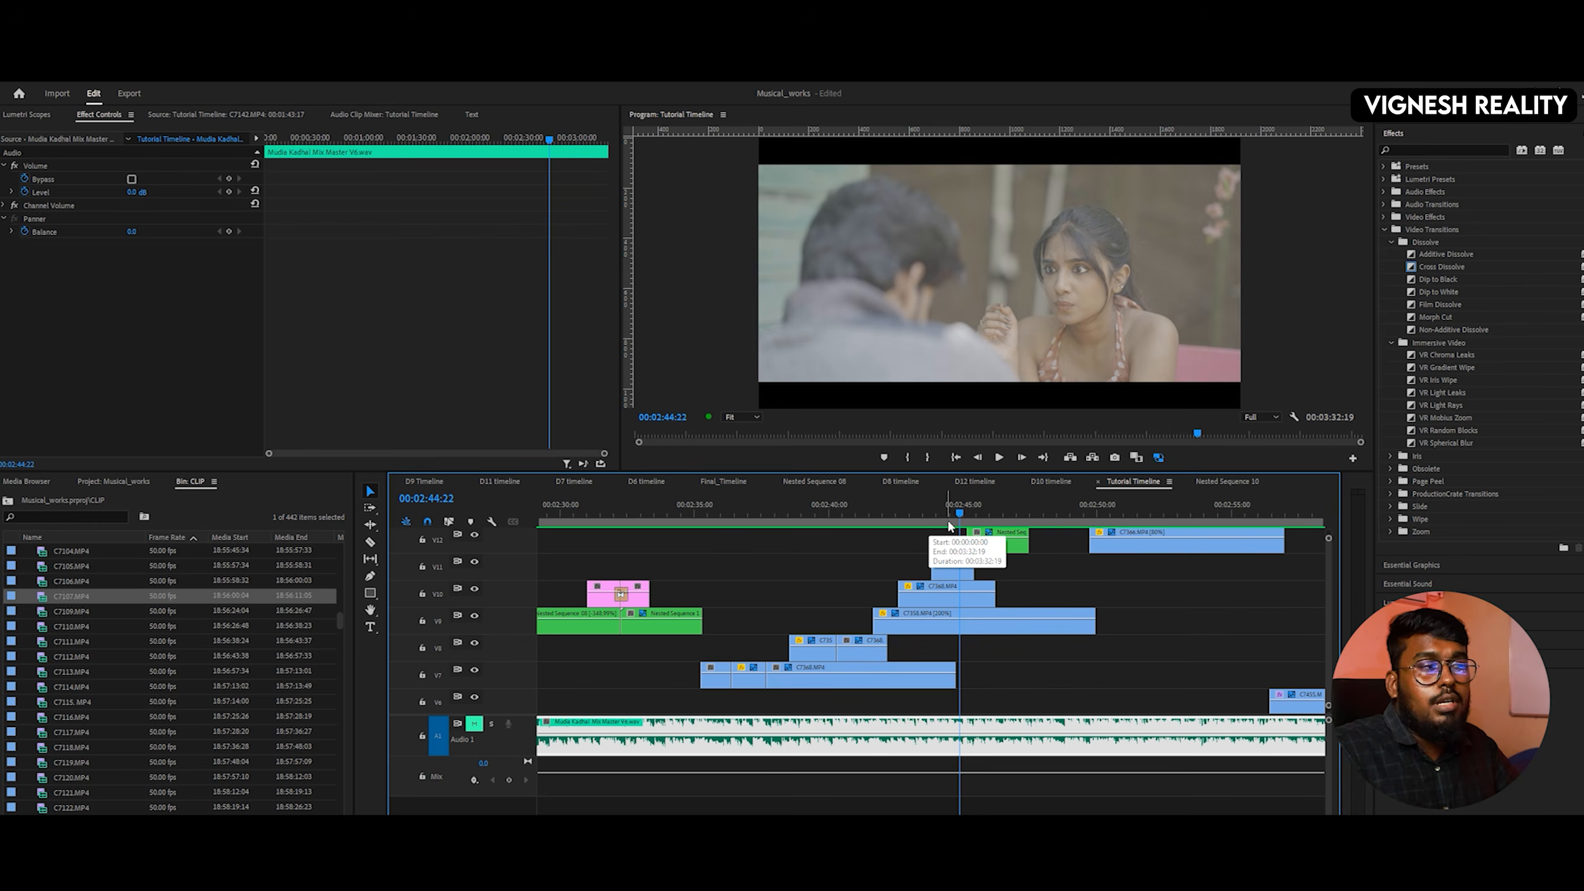
{"action": "left_click_drag", "start_coordinate": [962, 515], "coordinate": [968, 510]}
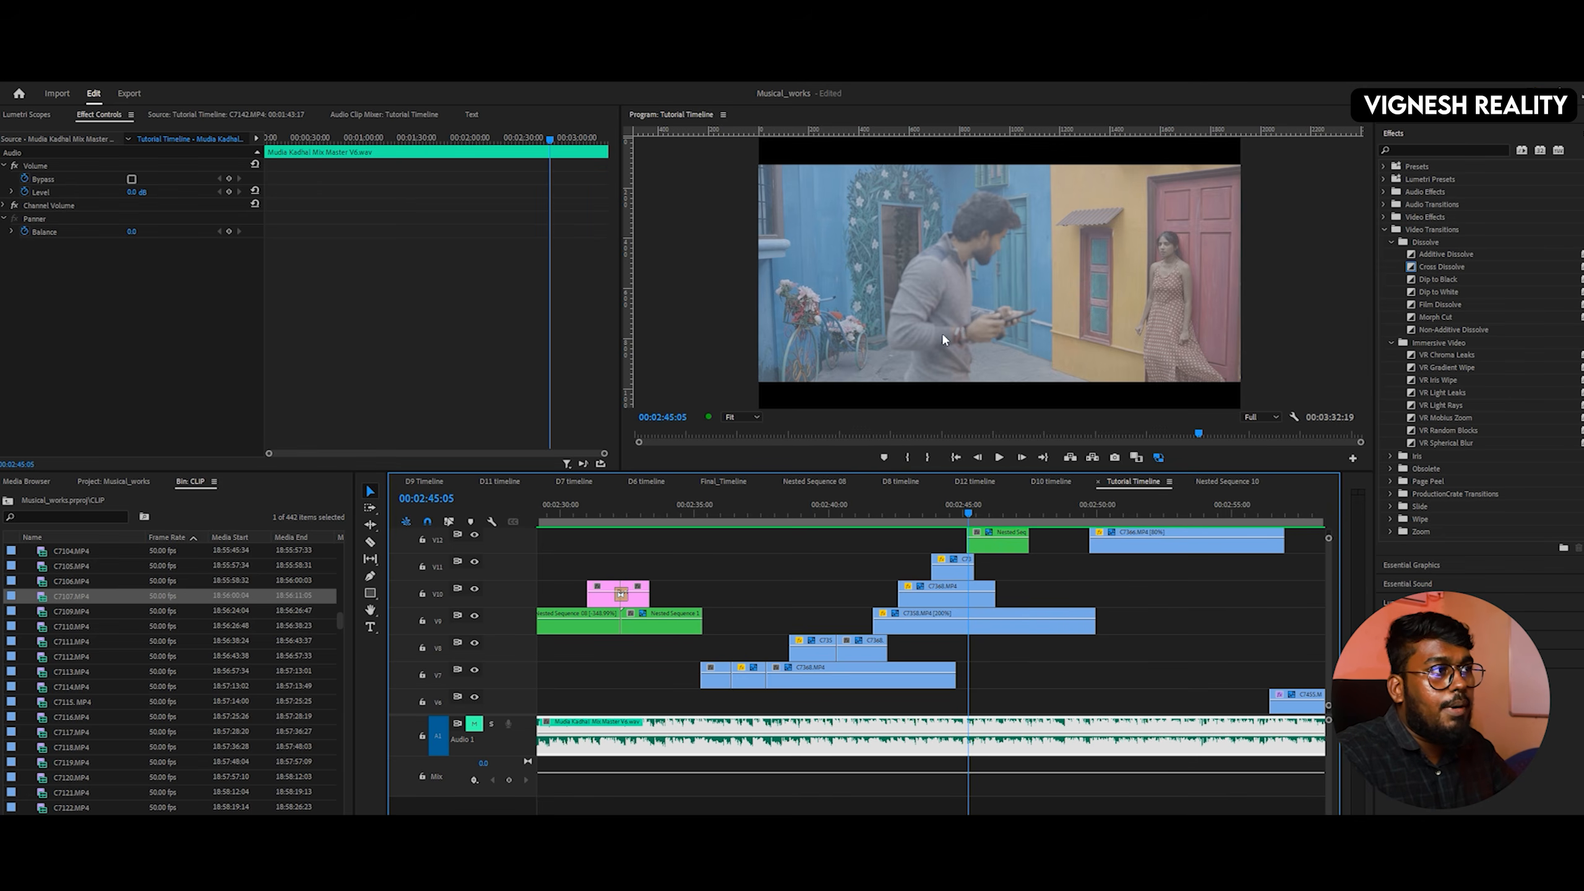
- Scrub the argument shots intercutting table and garden through 00:02:47:15, 00:02:48:18, 00:02:50:00 and 00:02:50:14
{"action": "left_click_drag", "start_coordinate": [970, 510], "coordinate": [1035, 508]}
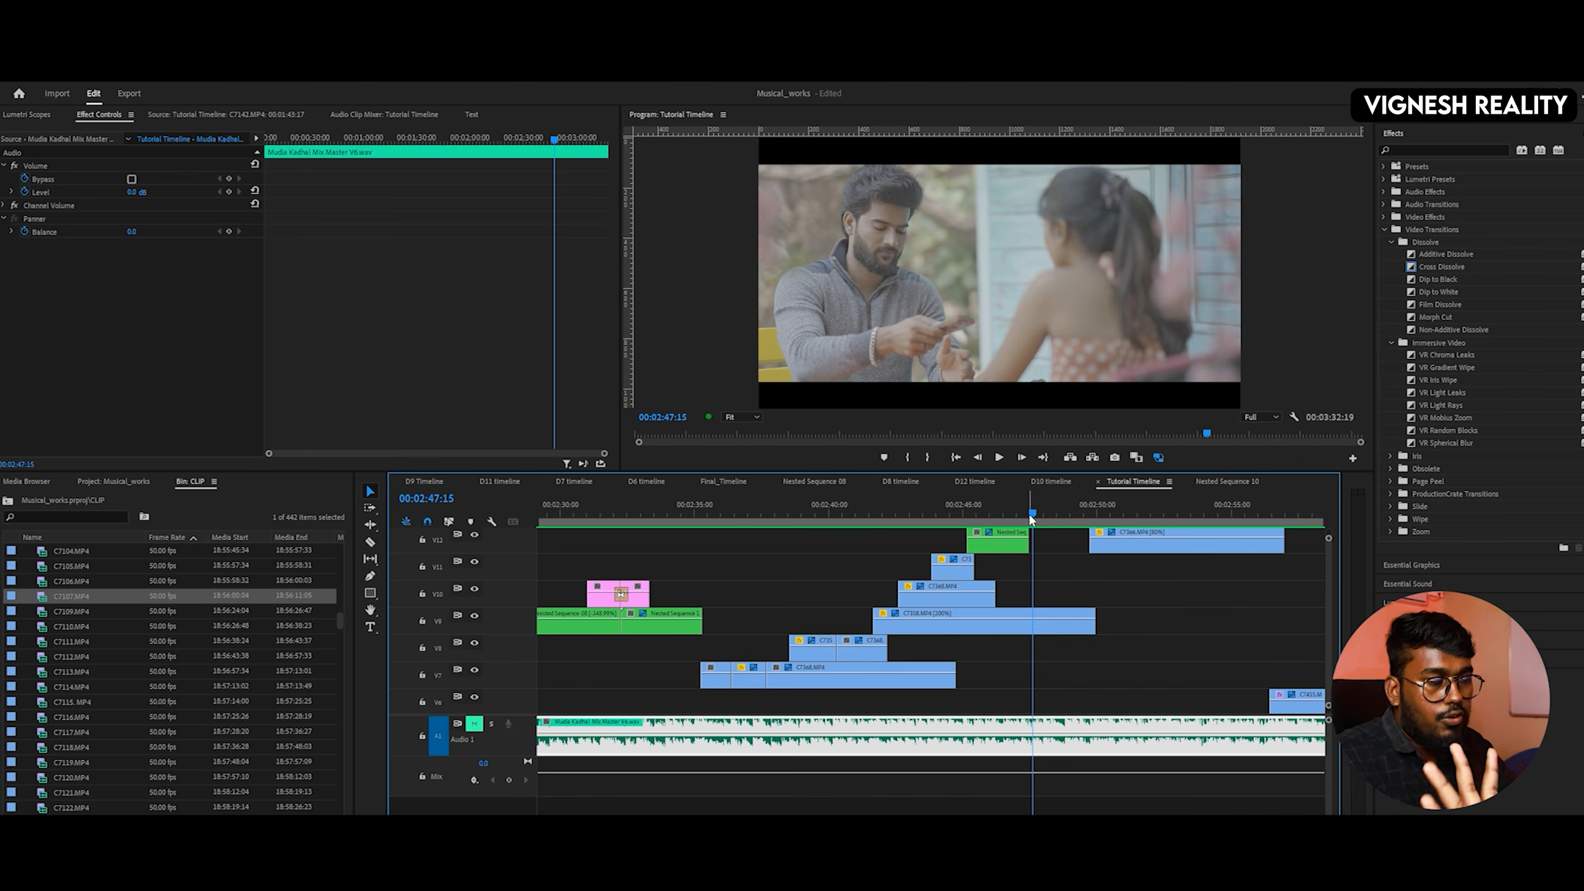
{"action": "left_click_drag", "start_coordinate": [1035, 508], "coordinate": [1062, 512]}
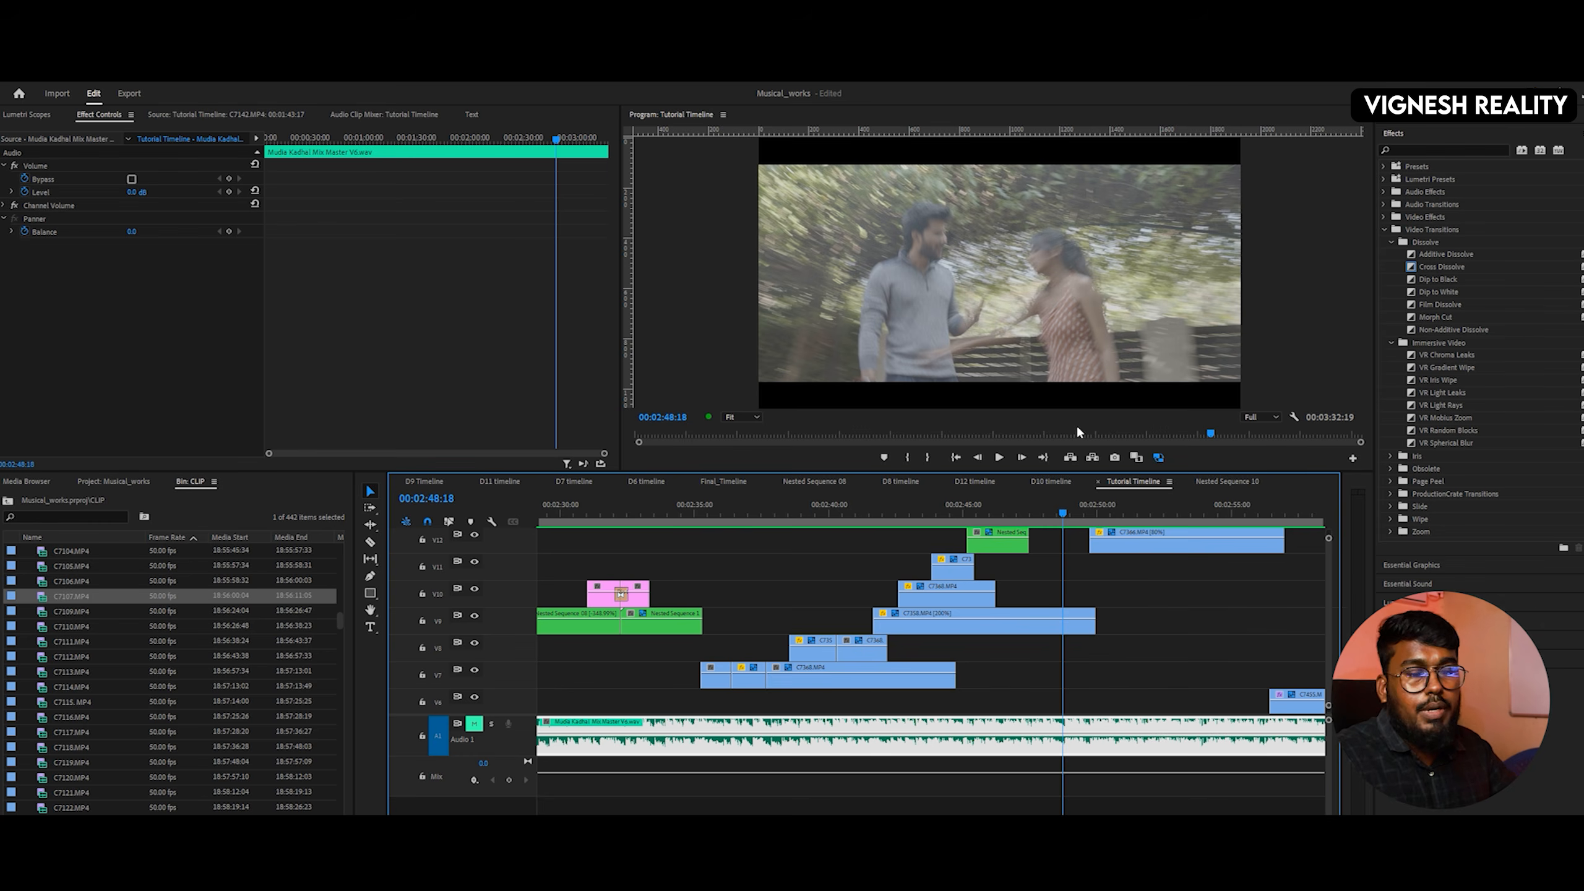
{"action": "left_click_drag", "start_coordinate": [1069, 512], "coordinate": [1097, 508]}
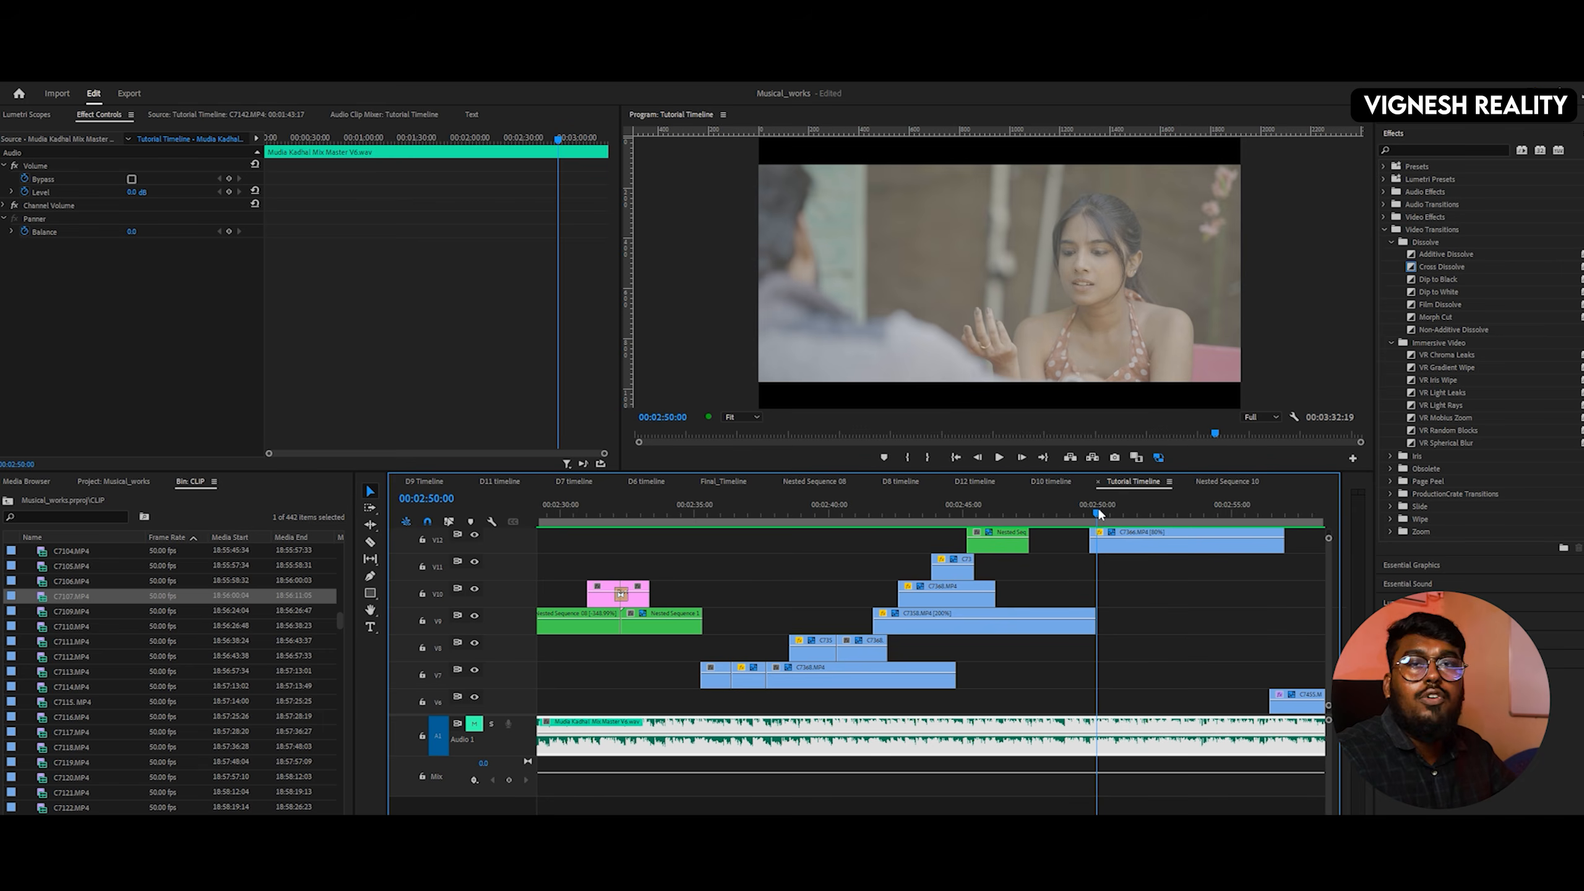
{"action": "left_click_drag", "start_coordinate": [1099, 511], "coordinate": [1114, 514]}
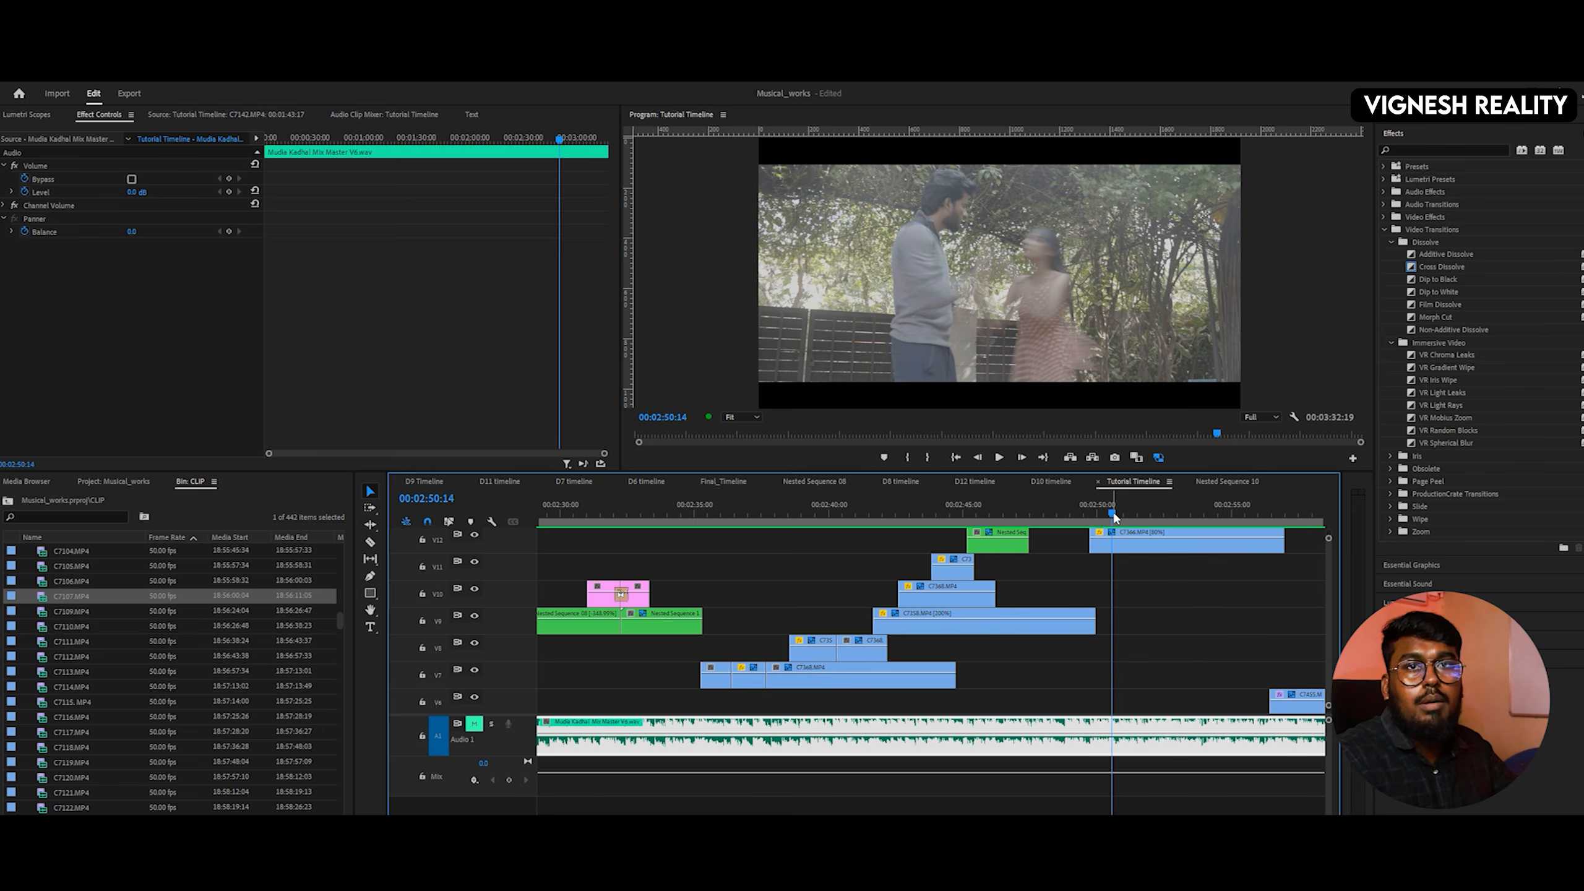
- Review the nested garden sequence above the V12 clip at 00:02:52:16 and scrub on to the beach shot at 00:02:58:13
{"action": "scroll", "coordinate": [1325, 555], "scroll_direction": "up", "scroll_amount": 1}
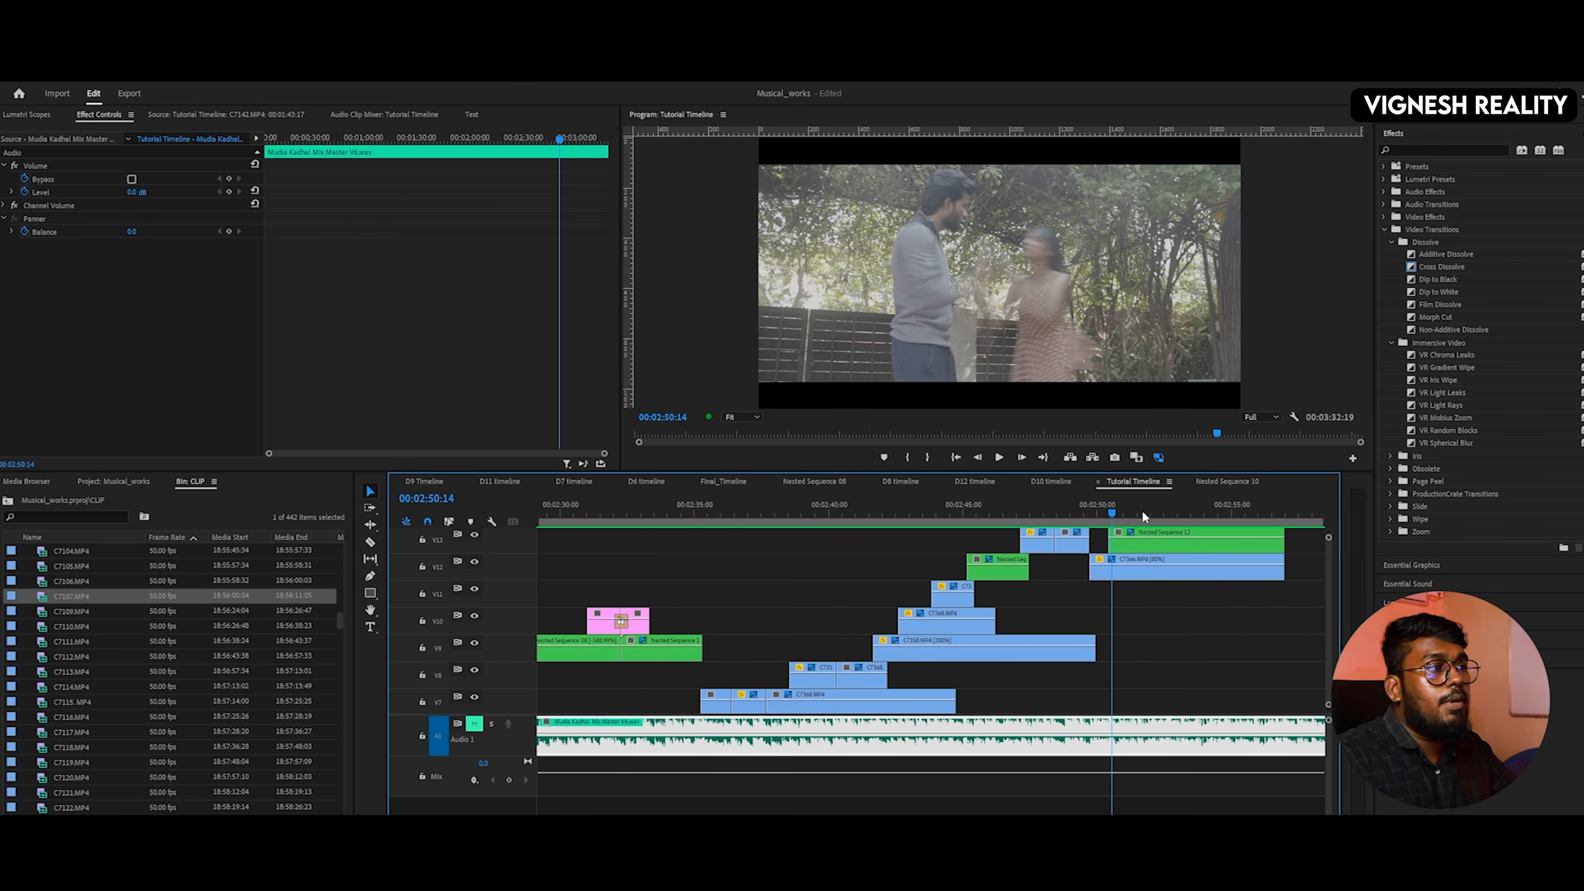
{"action": "left_click_drag", "start_coordinate": [1114, 509], "coordinate": [1170, 525]}
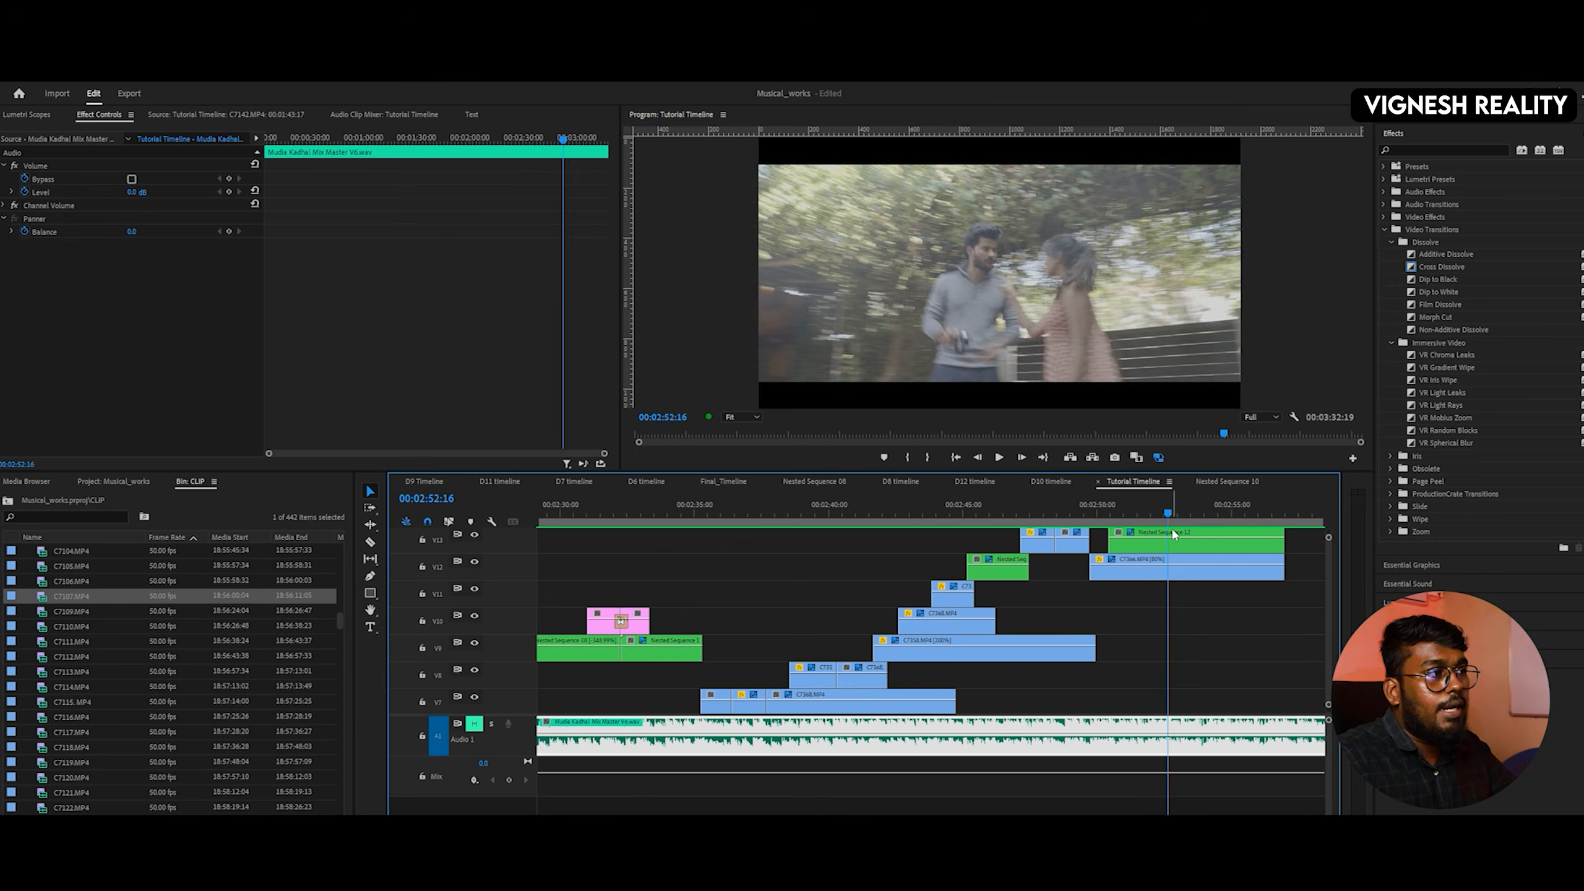
{"action": "left_click_drag", "start_coordinate": [1186, 507], "coordinate": [1329, 510]}
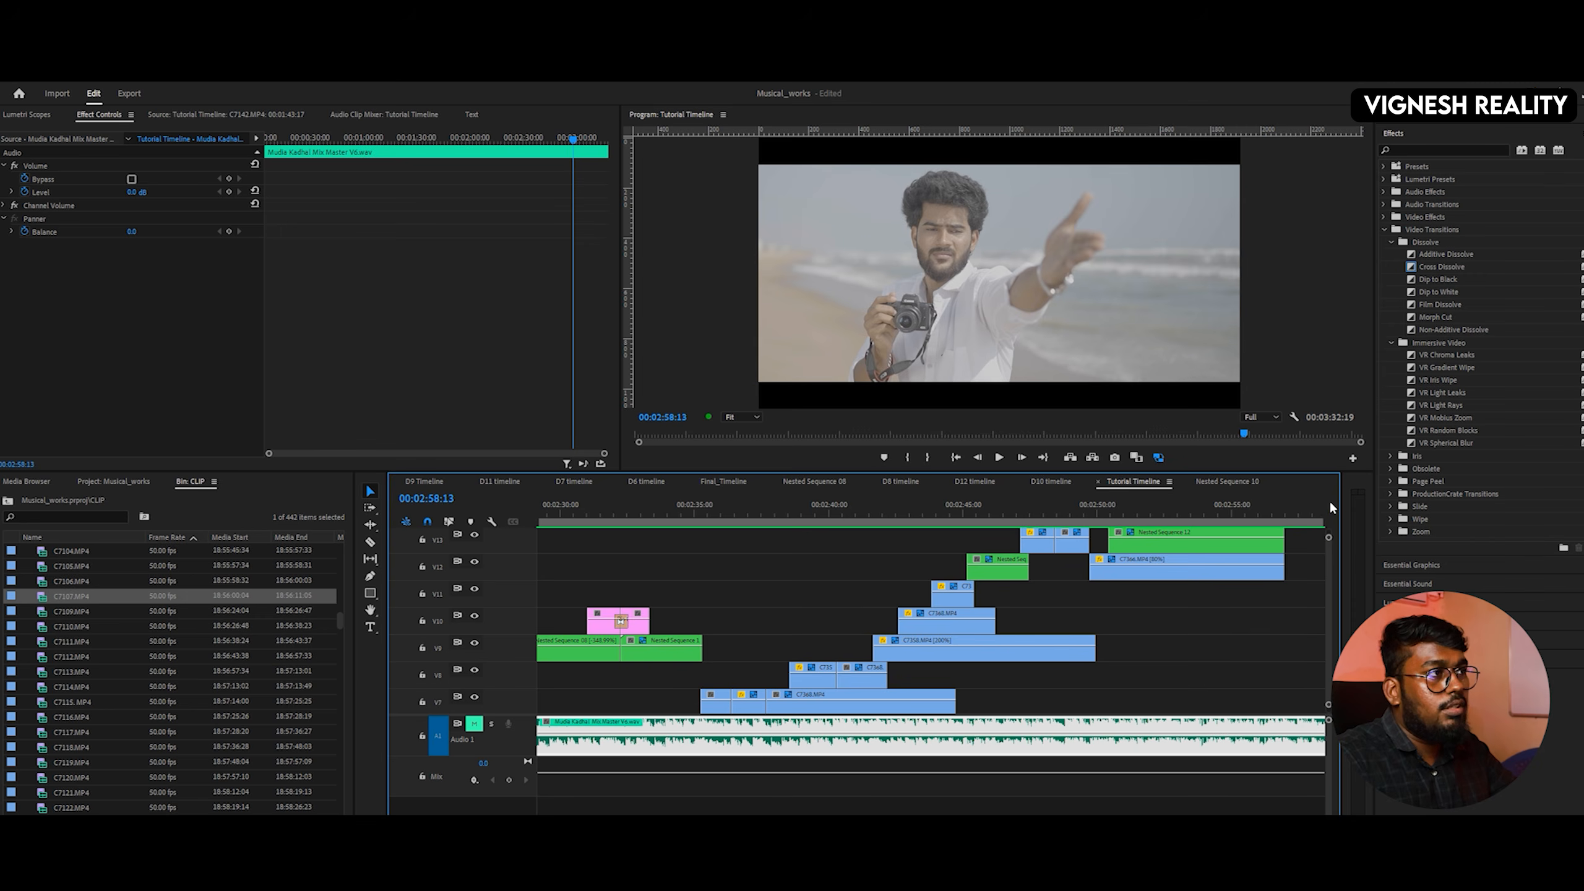
- Unmute Audio 1 and play the whole passage with music from 00:02:30:11 to 00:02:58:21
{"action": "left_click_drag", "start_coordinate": [898, 512], "coordinate": [682, 516]}
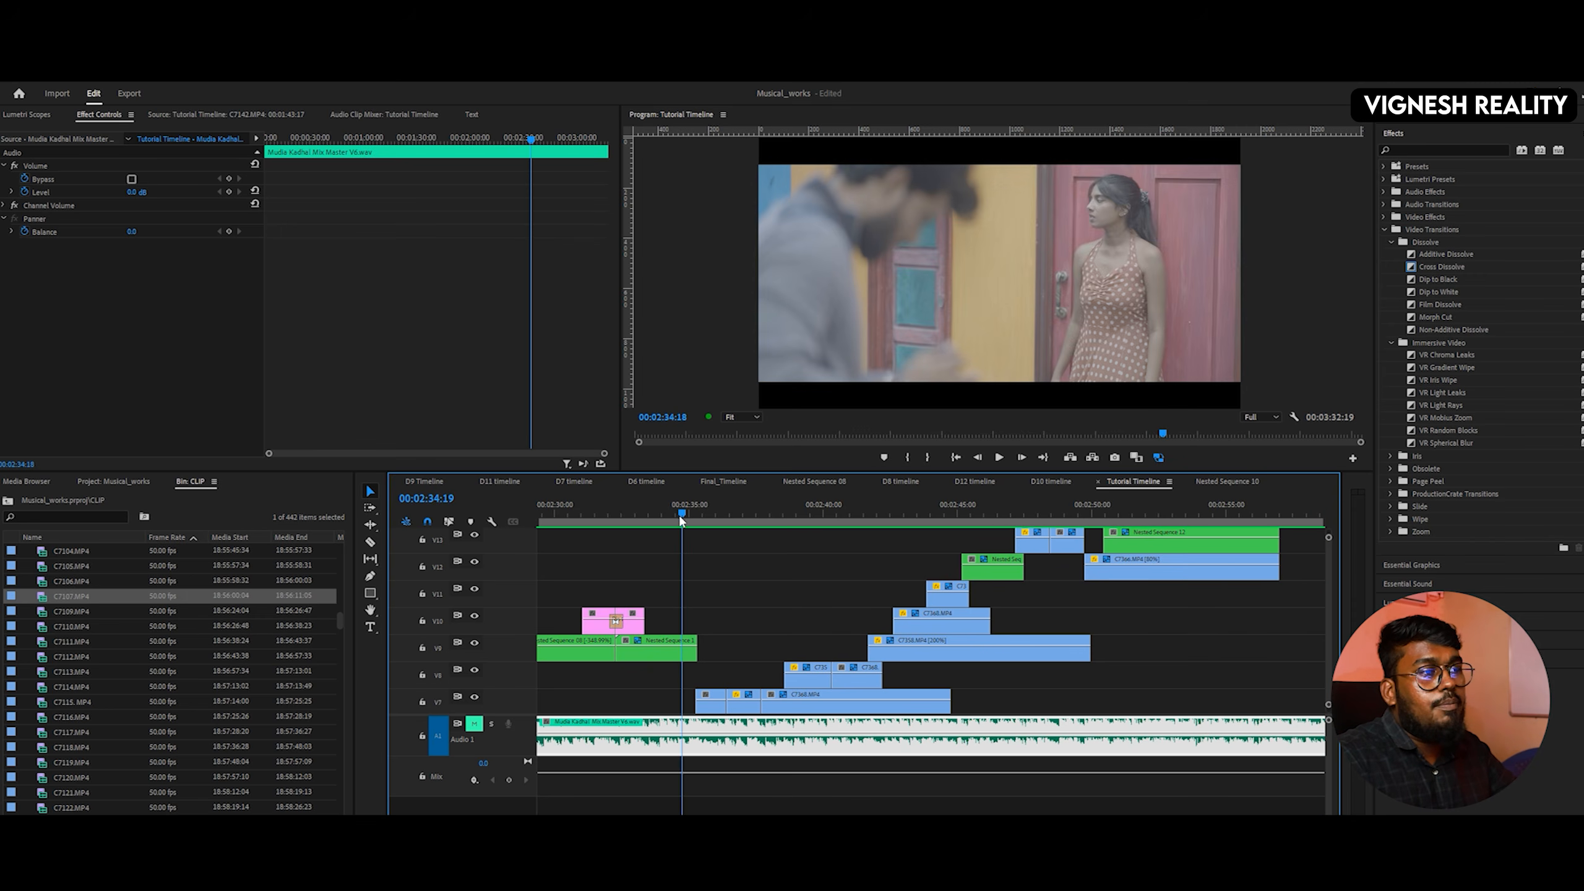
{"action": "left_click", "coordinate": [474, 725]}
{"action": "left_click", "coordinate": [567, 521]}
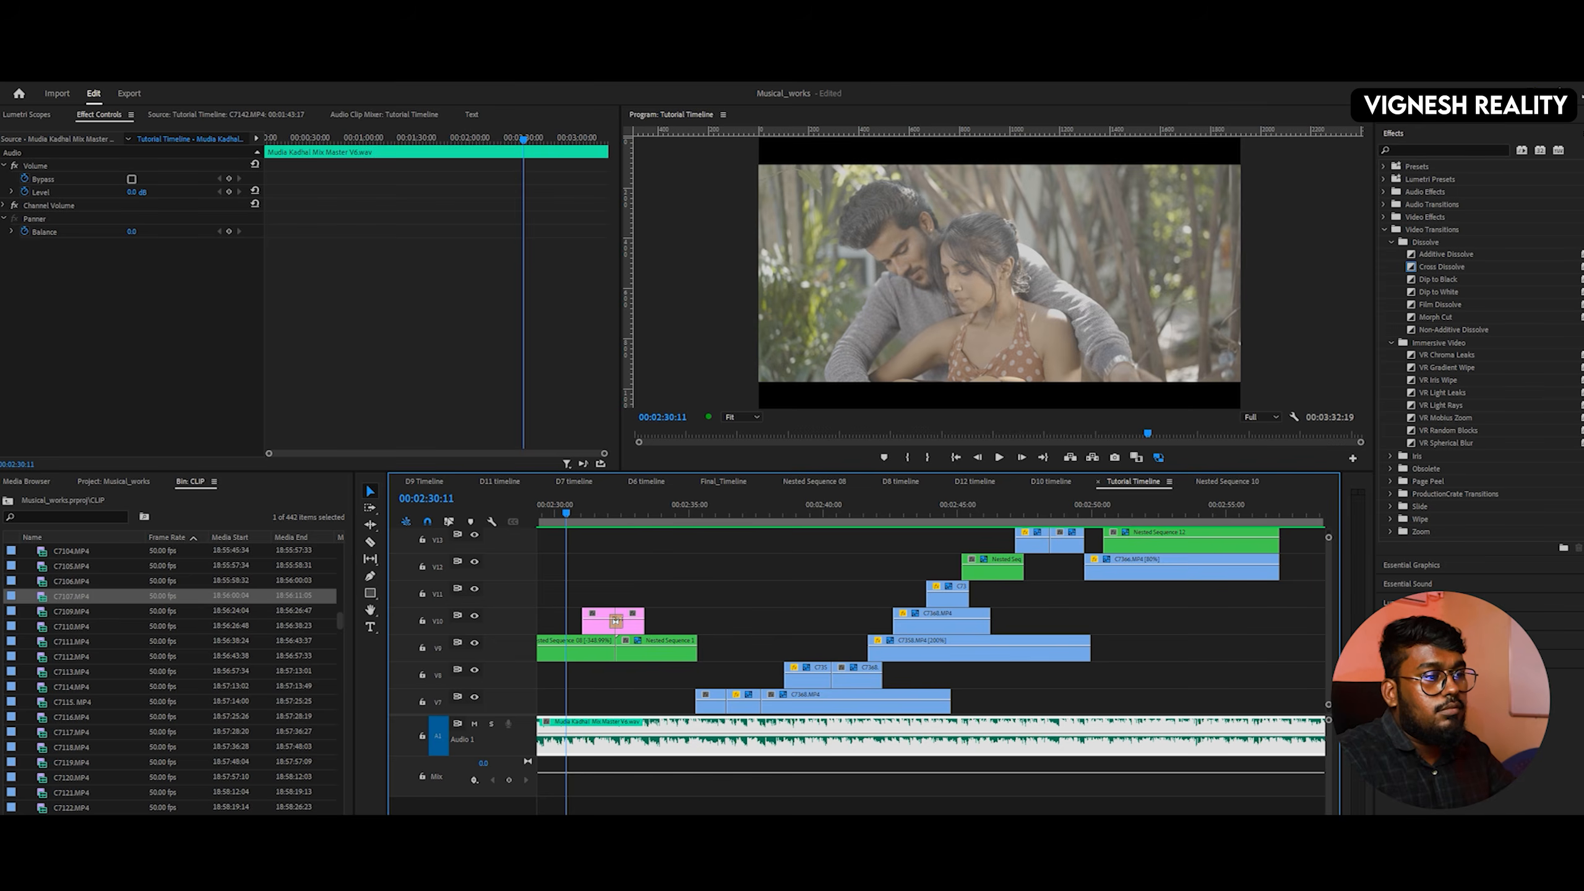
{"action": "scroll", "coordinate": [784, 689], "scroll_direction": "up", "scroll_amount": 5}
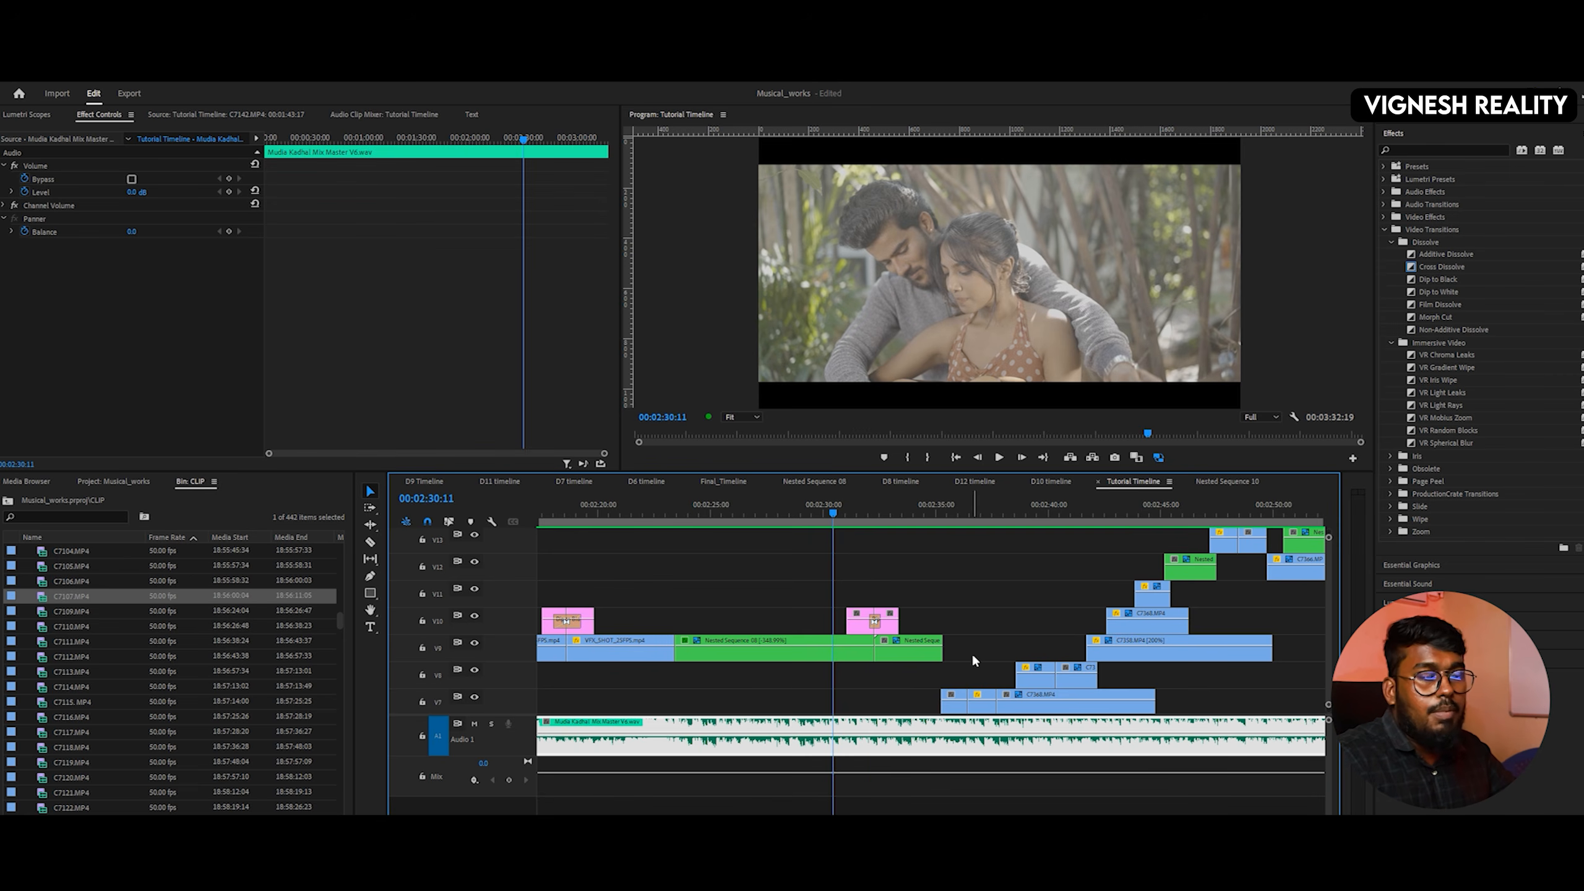
{"action": "key", "text": "space"}
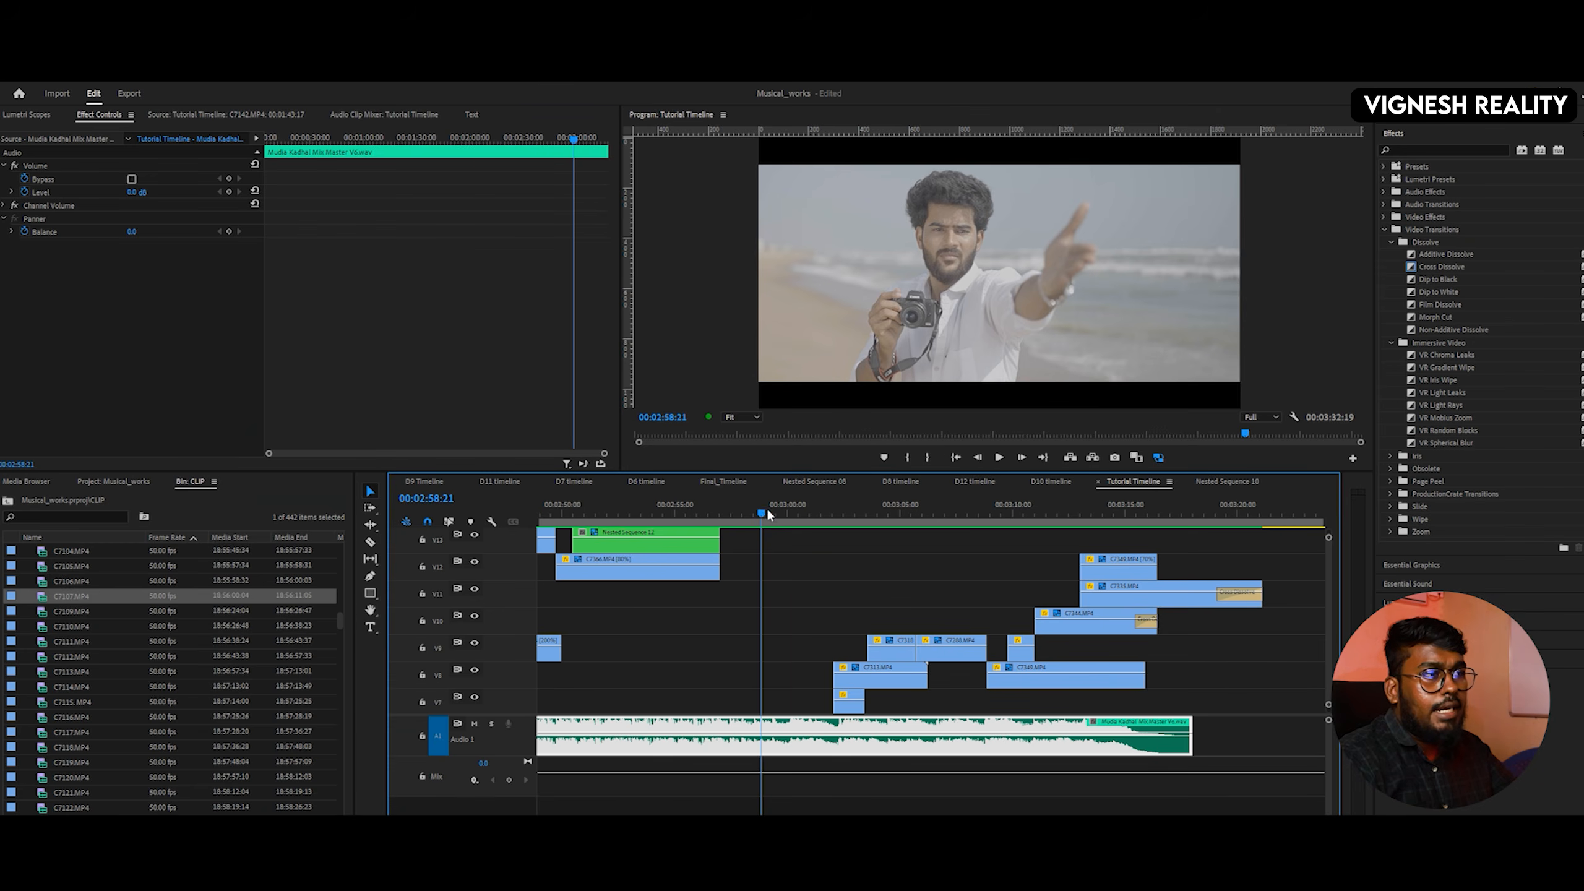
- Mute Audio 1 and step frame by frame from 00:02:58:08 to 00:02:58:14 to examine the outstretched-hand cut from garden to beach
{"action": "mouse_move", "coordinate": [766, 513]}
{"action": "left_mouse_down"}
{"action": "mouse_move", "coordinate": [738, 516]}
{"action": "mouse_move", "coordinate": [750, 512]}
{"action": "left_mouse_up"}
{"action": "left_click", "coordinate": [474, 723]}
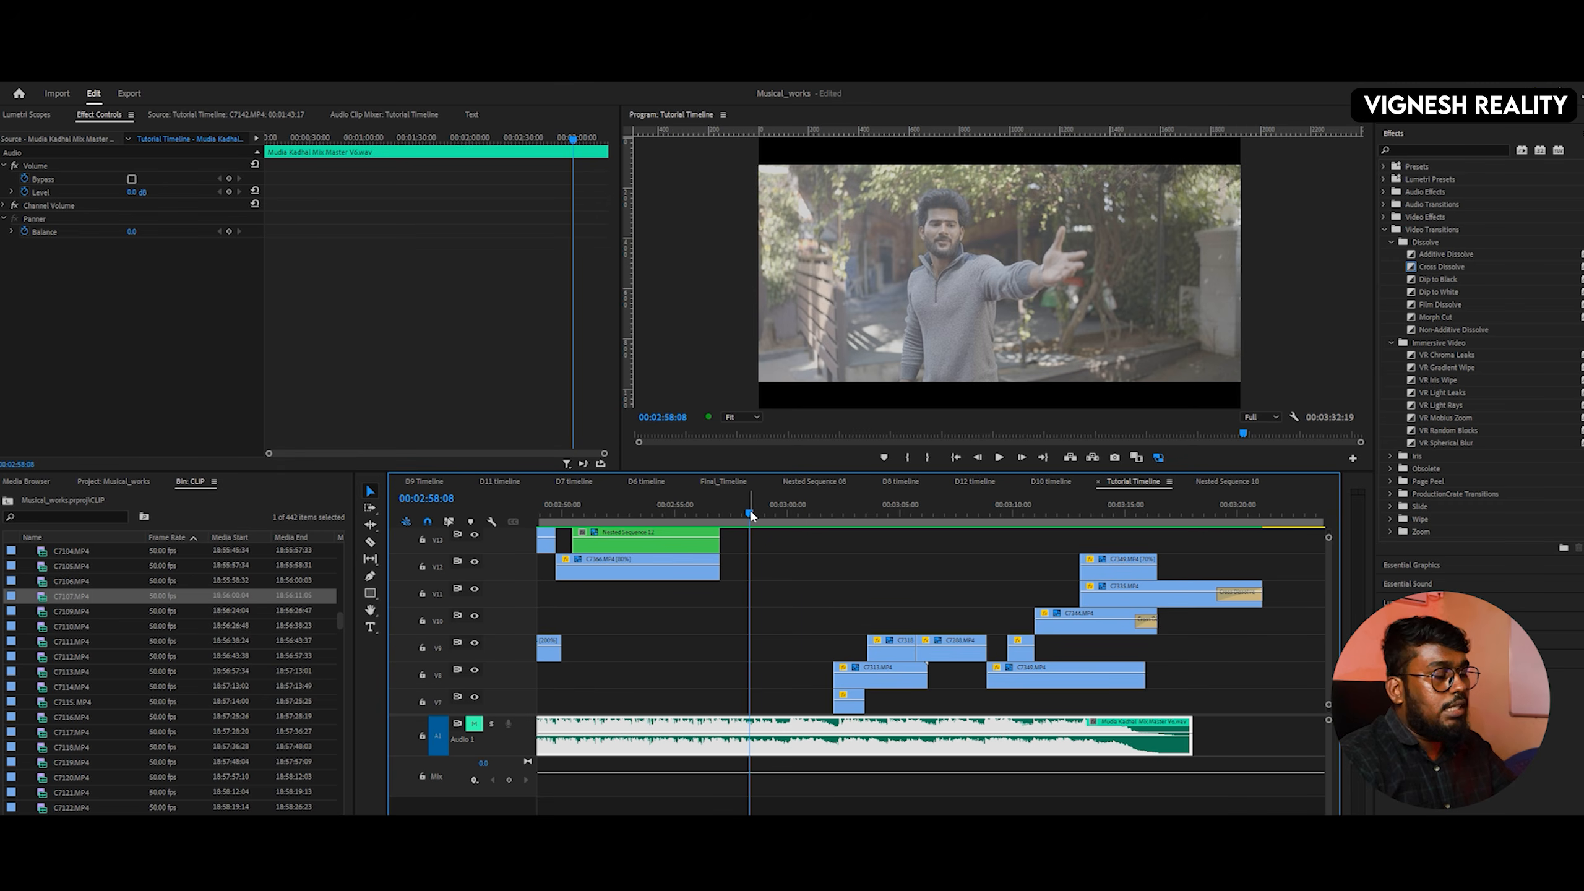
{"action": "key", "text": "Right"}
{"action": "key", "text": "Right"}
{"action": "key", "text": "Right"}
{"action": "key", "text": "Right"}
{"action": "key", "text": "Right"}
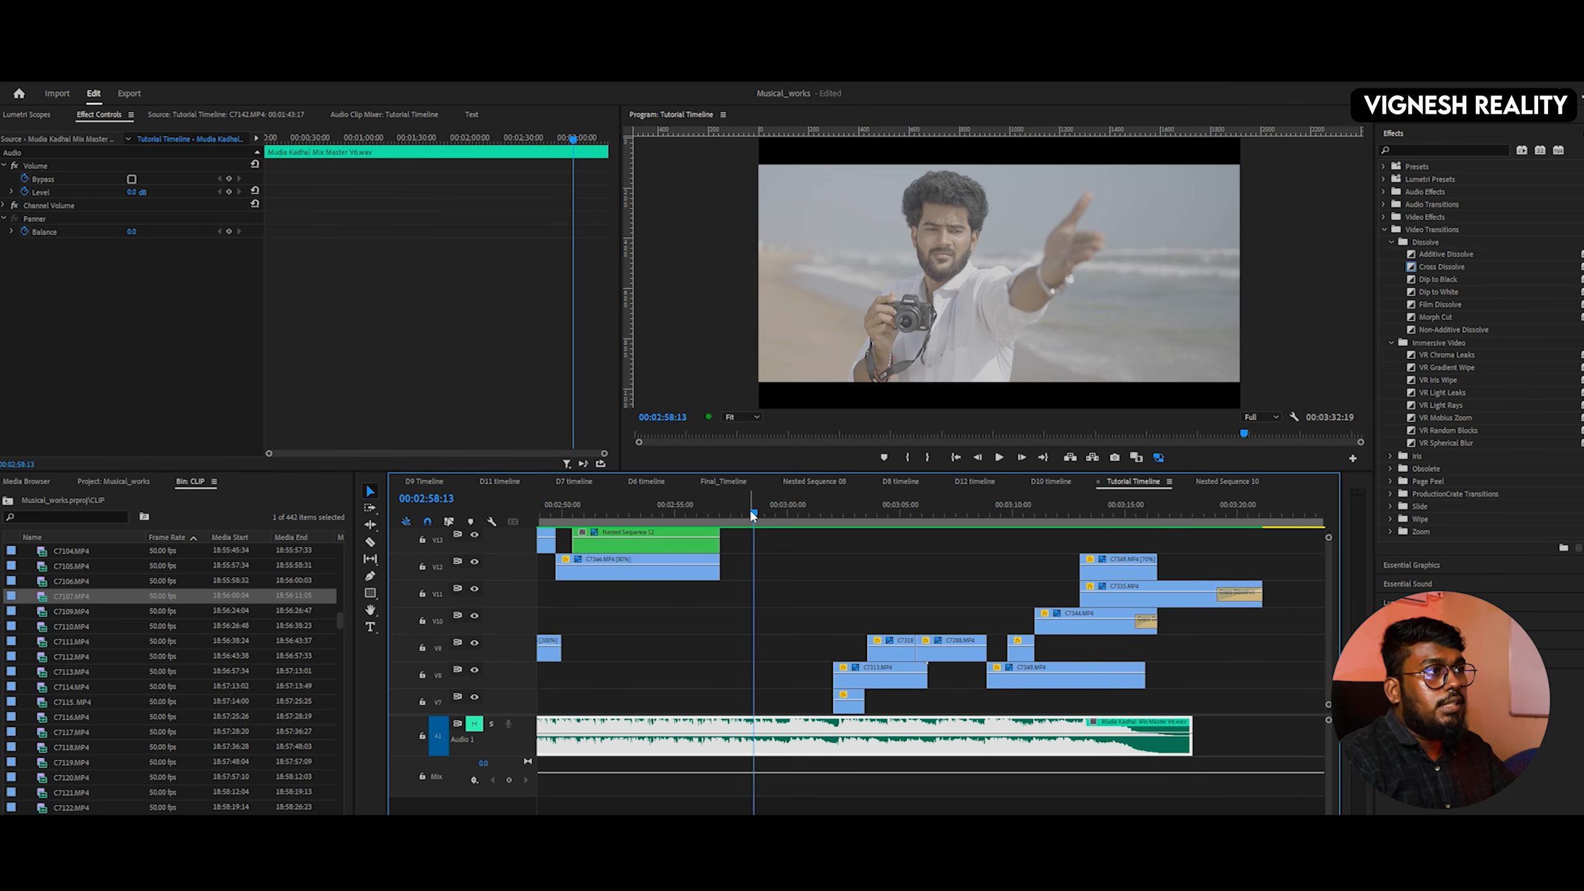
{"action": "key", "text": "Left"}
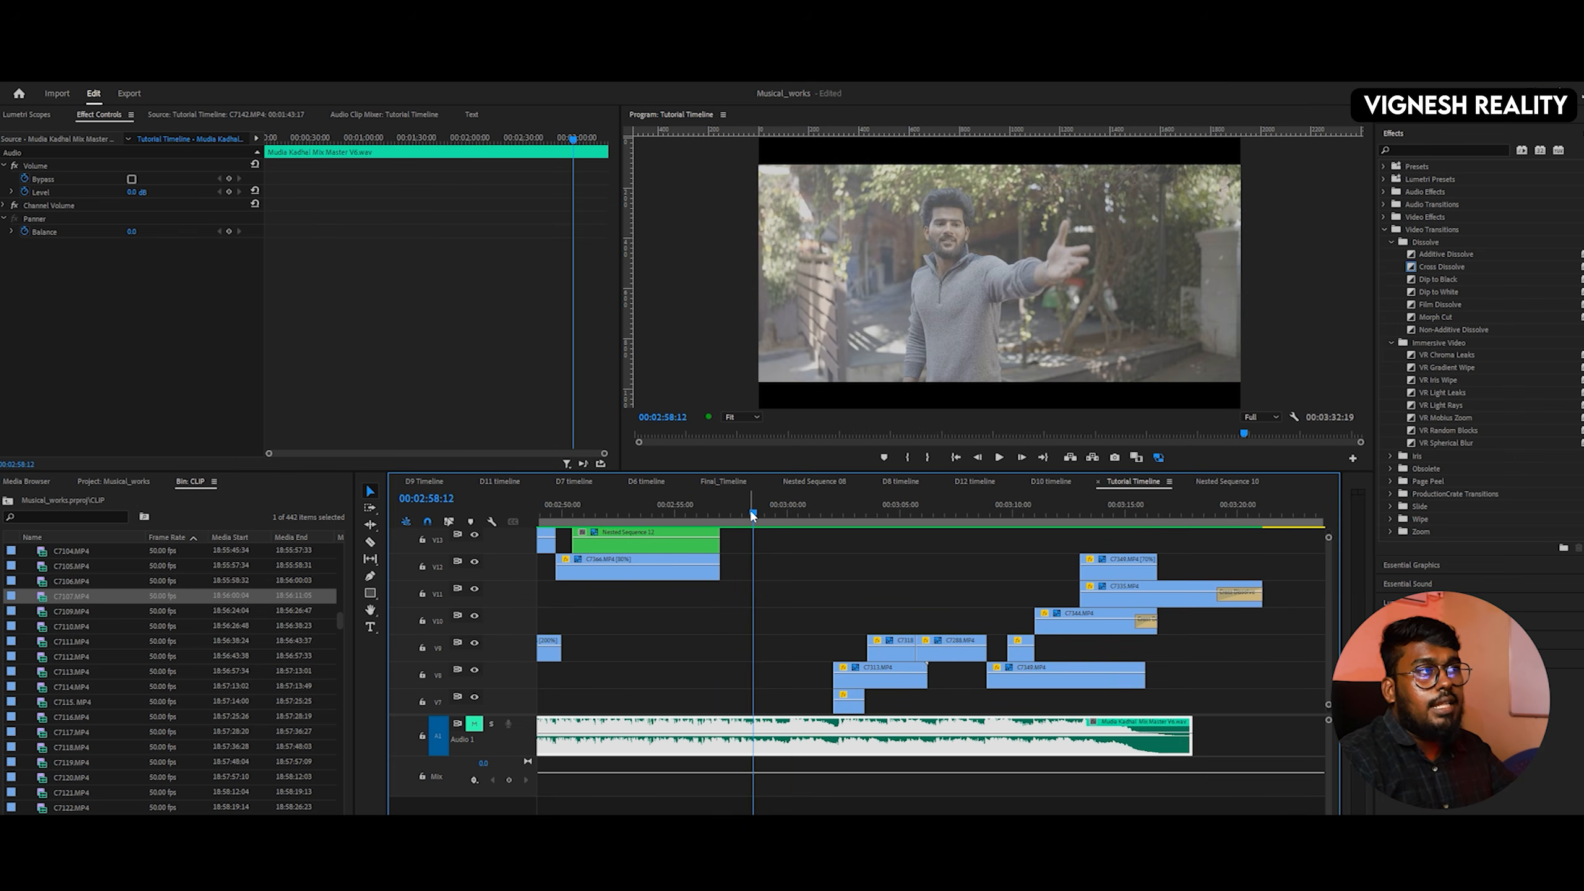
{"action": "key", "text": "Right"}
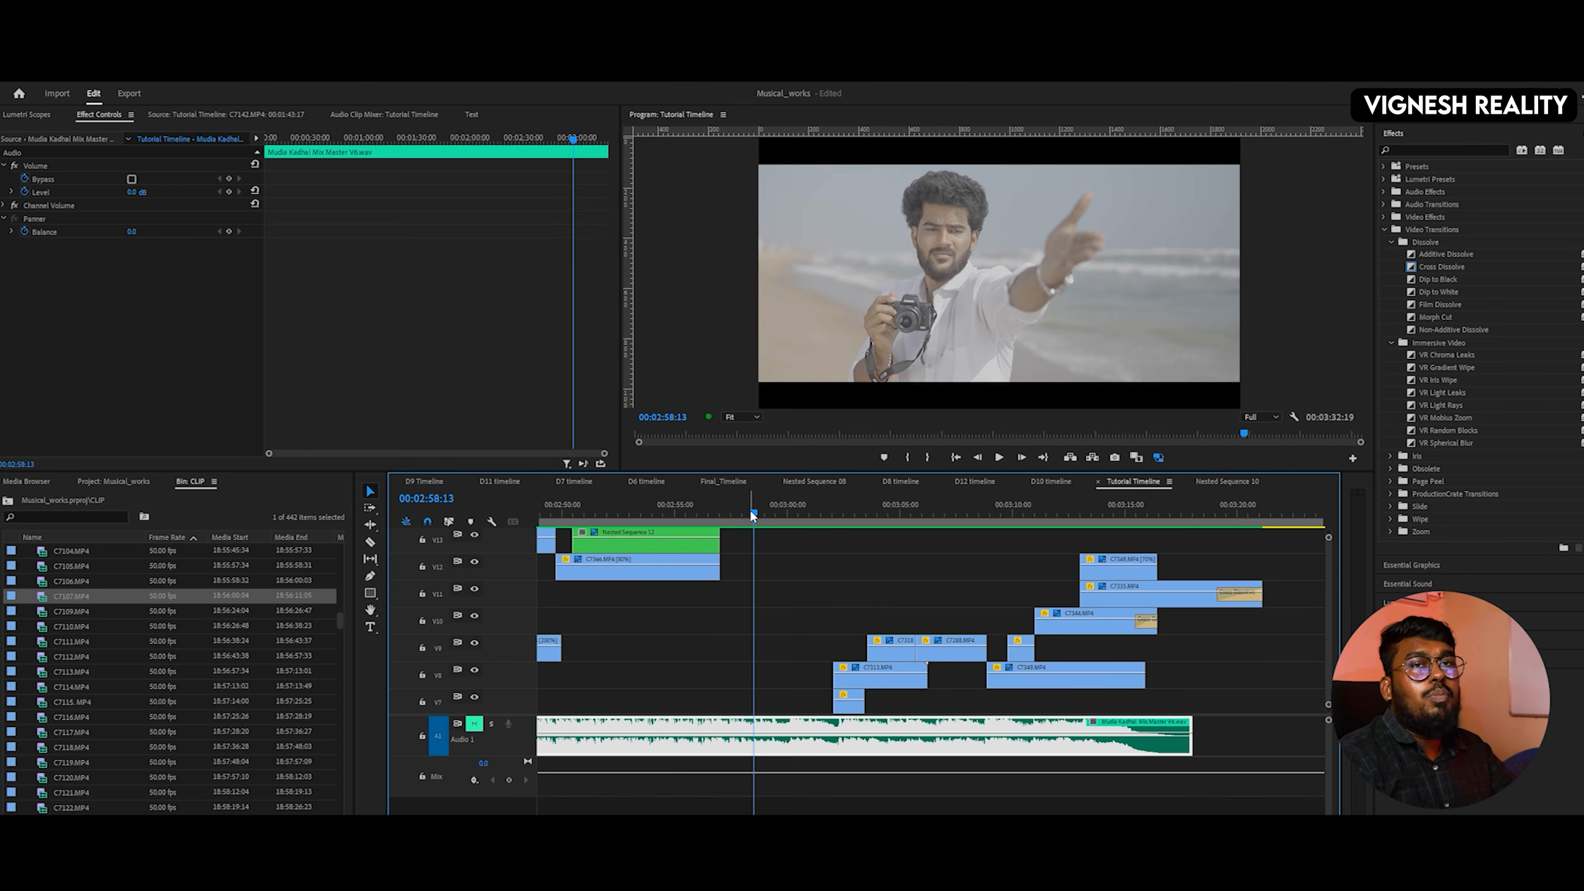
{"action": "key", "text": "Right"}
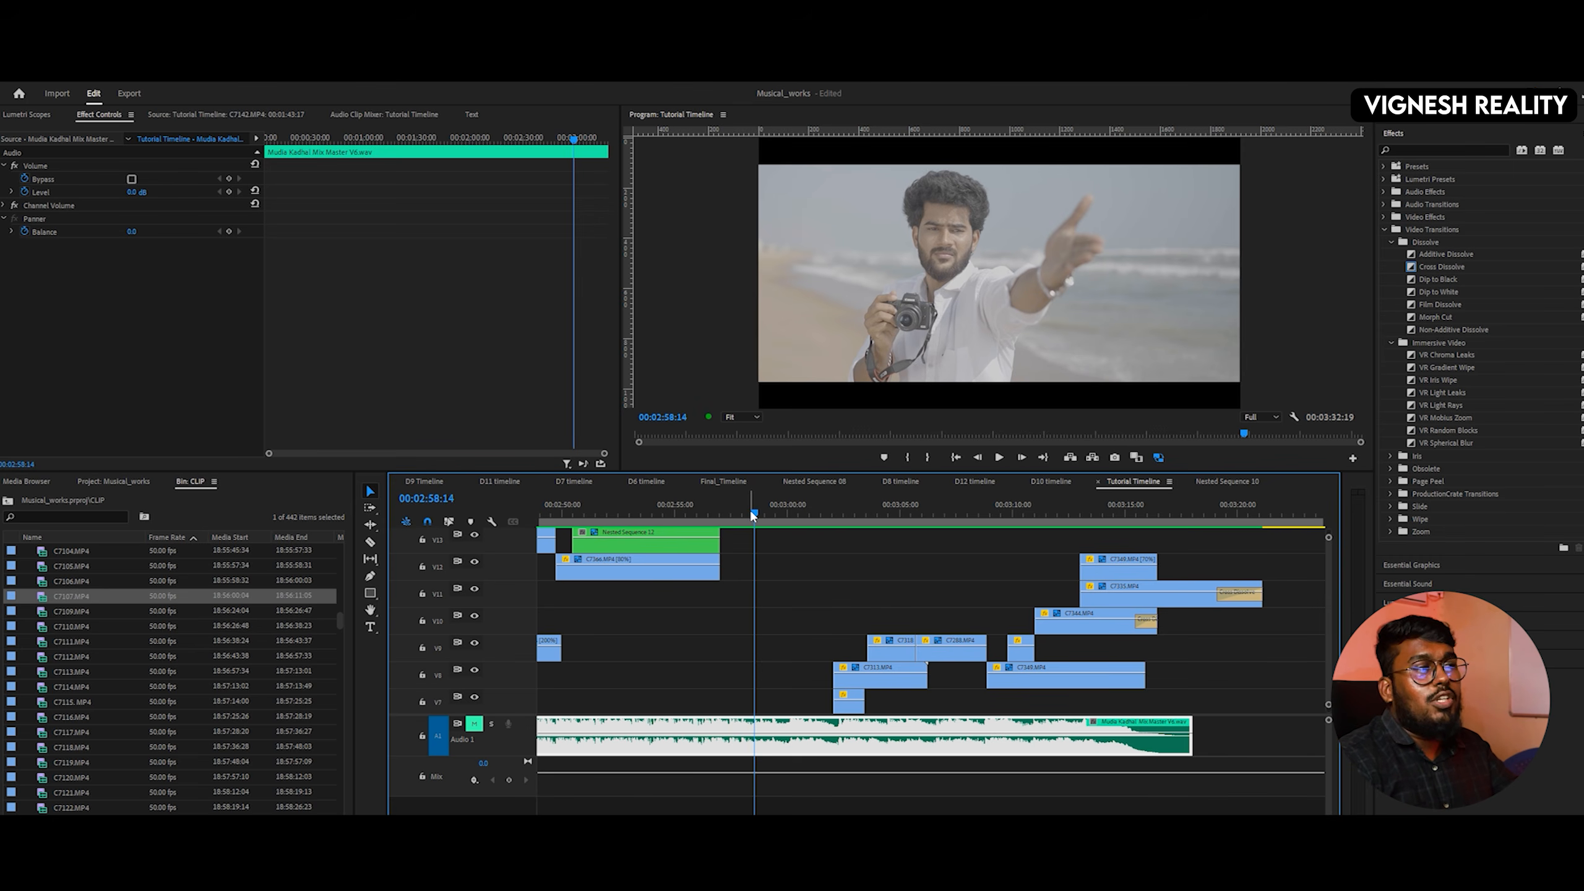
- Play the muted beach shots from 00:02:58:14, pausing at 00:03:00:10 and continuing past the couple at 00:03:02:06
{"action": "key", "text": "space"}
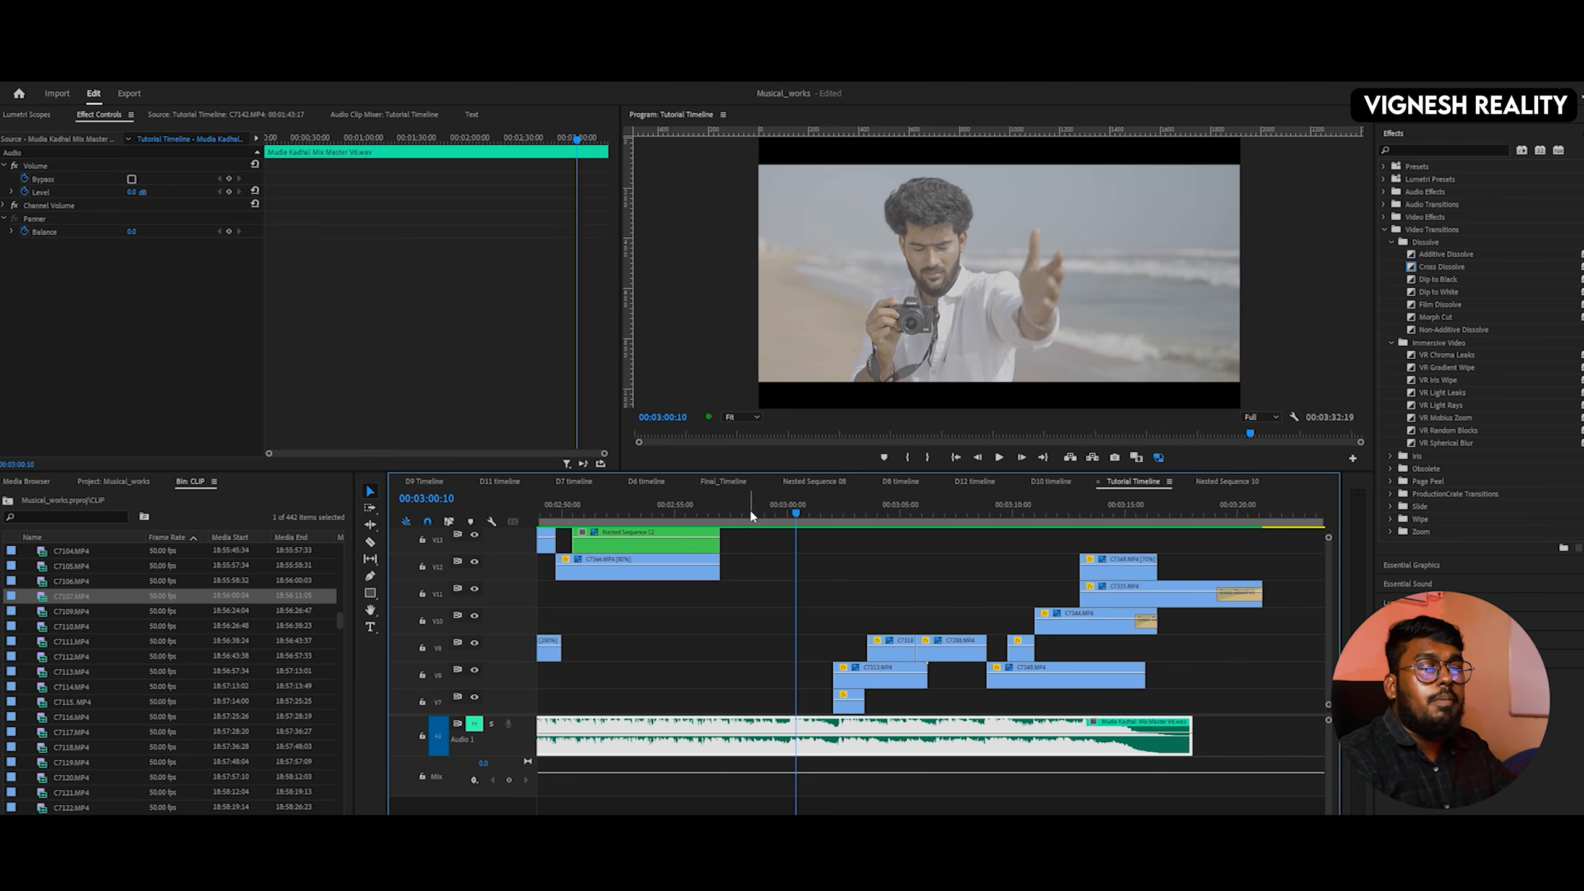
{"action": "key", "text": "space"}
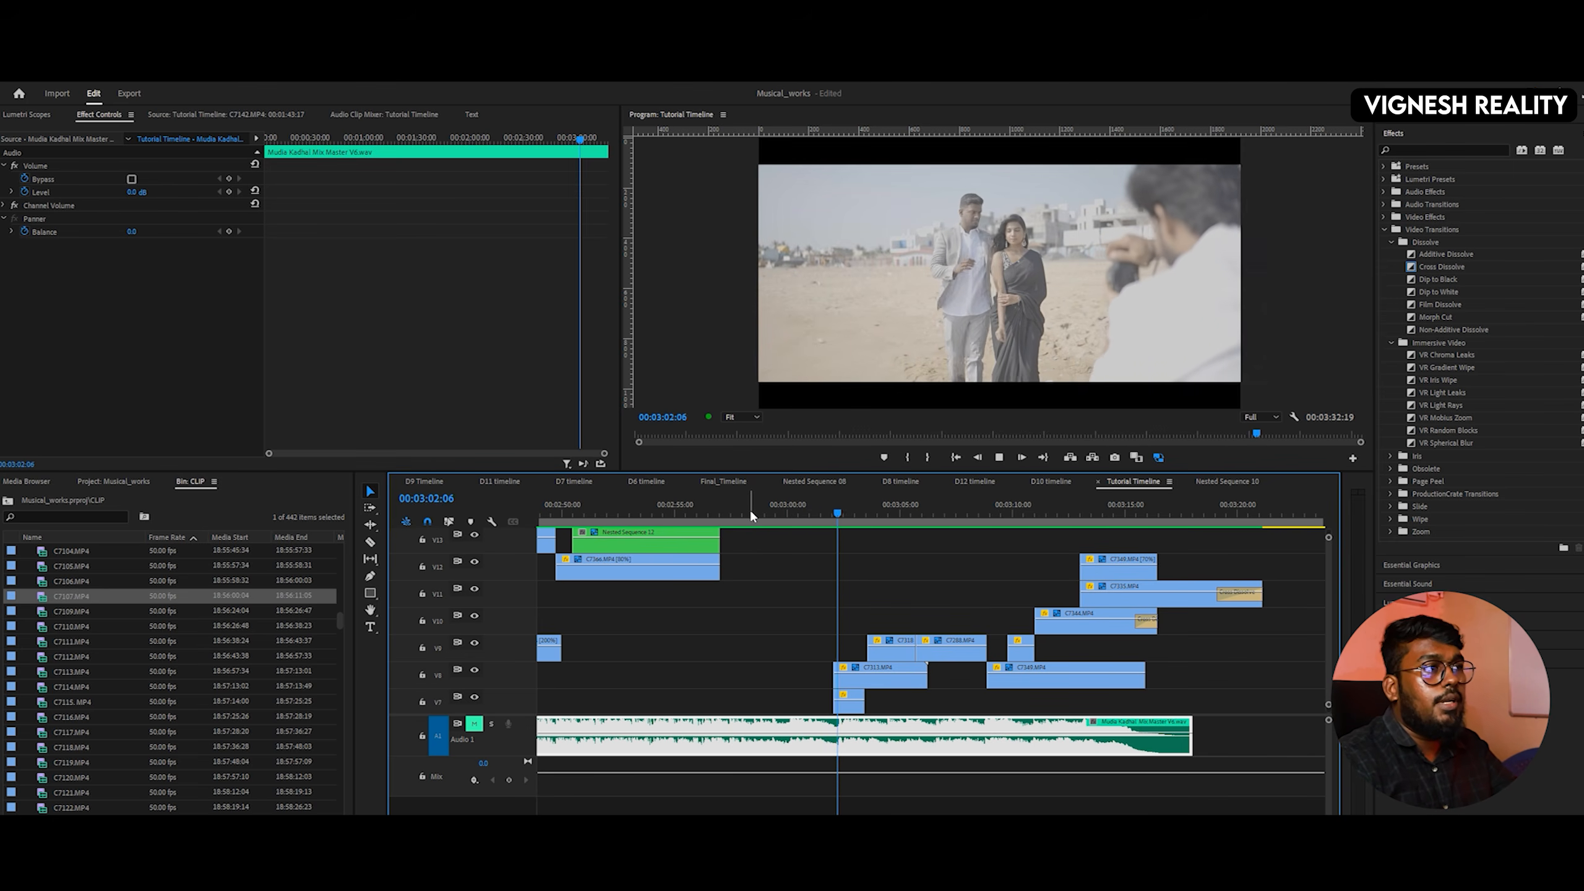
{"action": "key", "text": "space"}
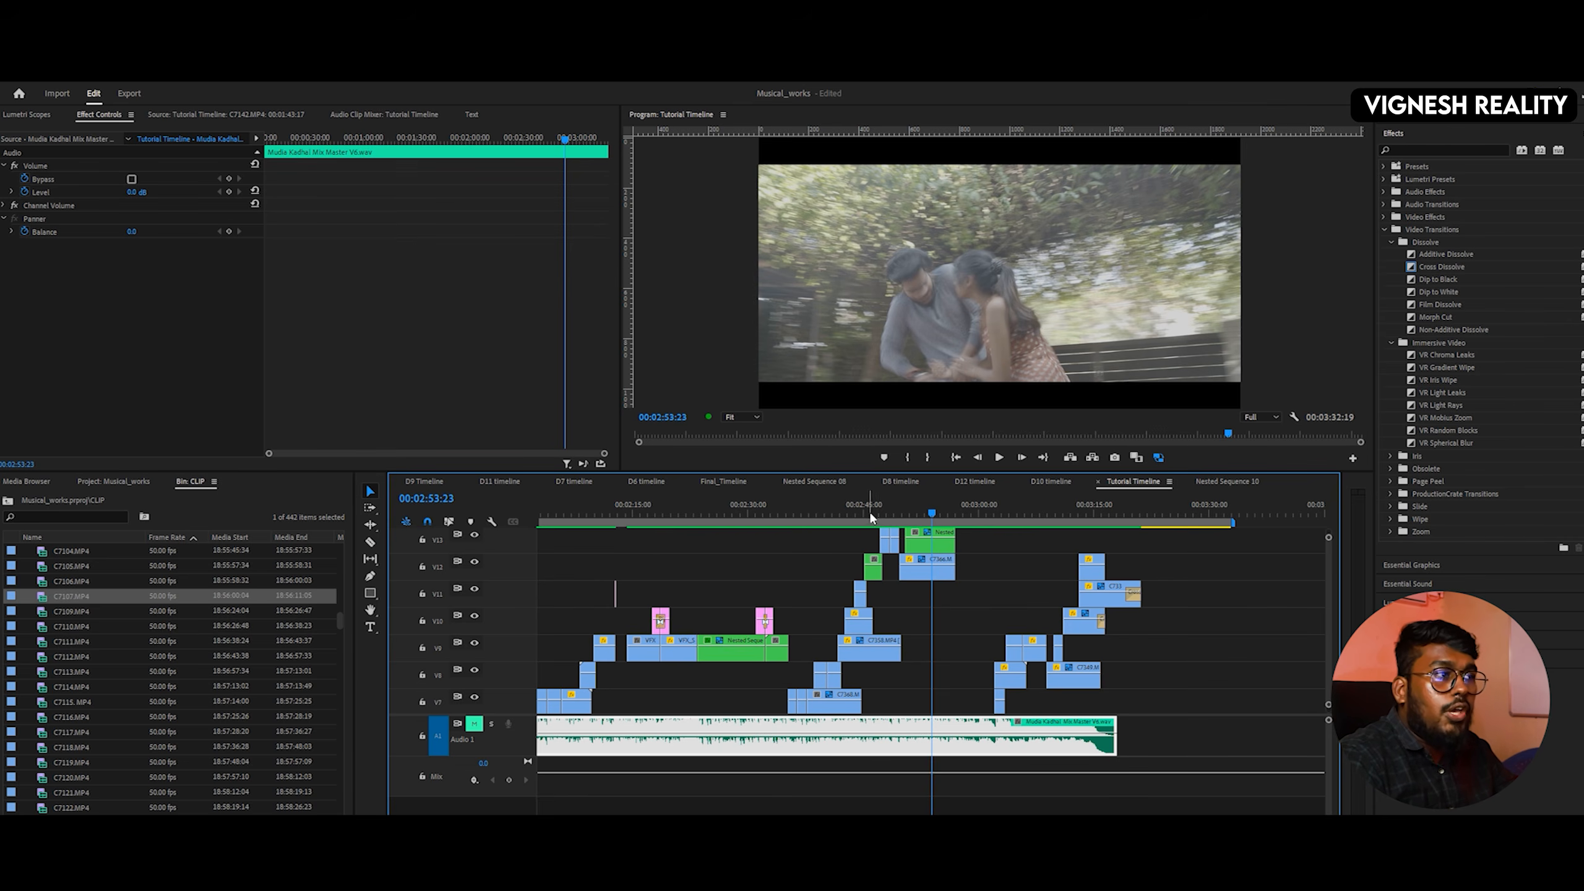
- Scrub back to the white flash at 00:02:32:06 and forward through the garden and argument shots to 00:02:44:02
{"action": "left_click_drag", "start_coordinate": [871, 517], "coordinate": [807, 526]}
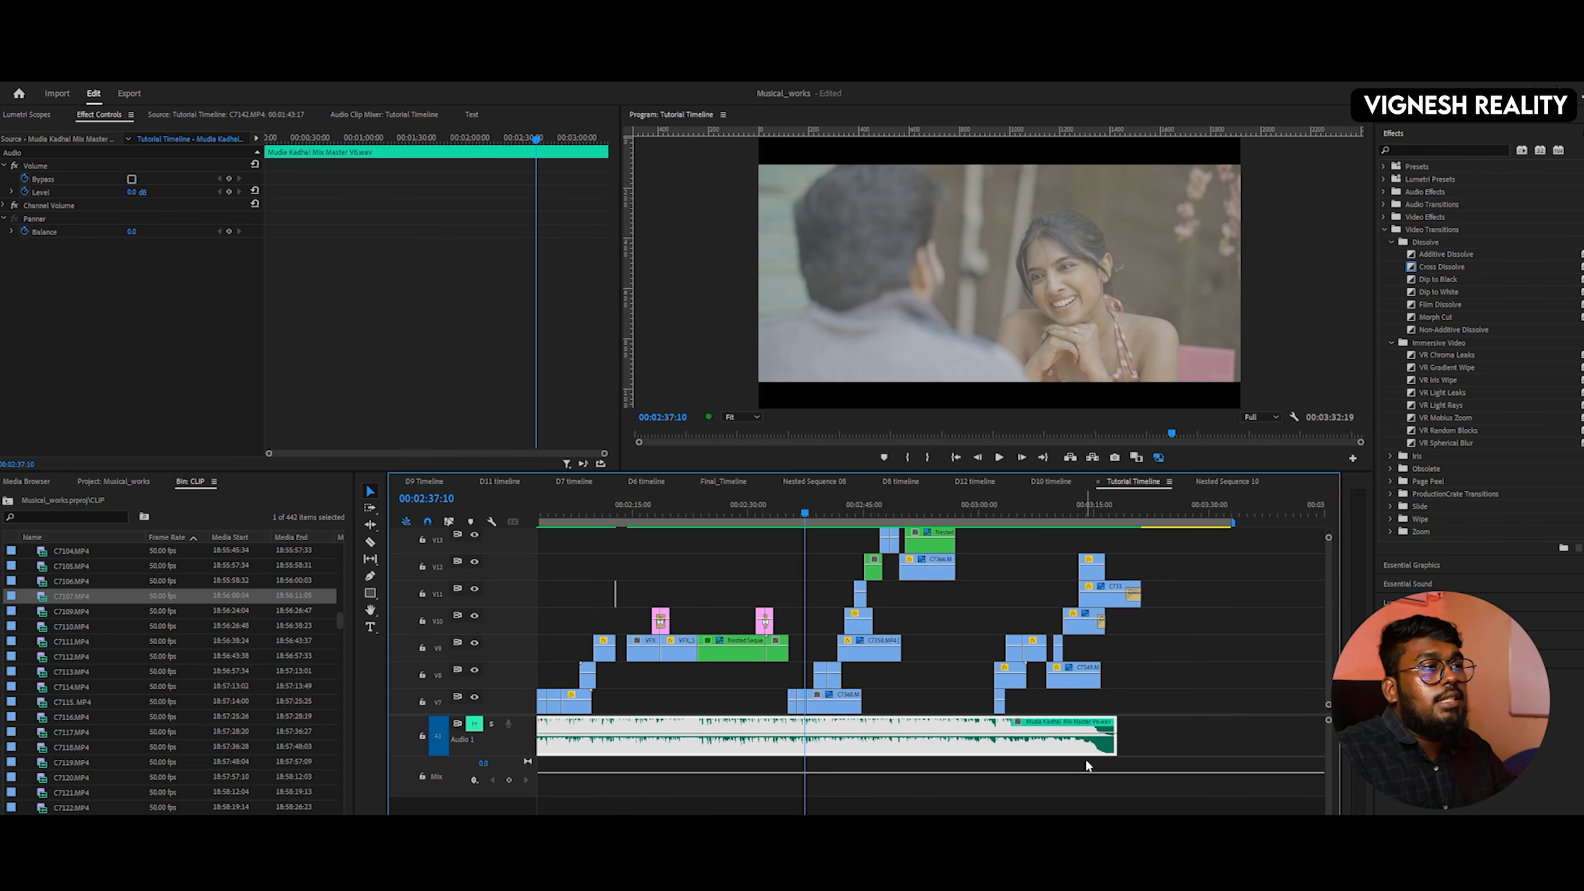
{"action": "left_click", "coordinate": [767, 514]}
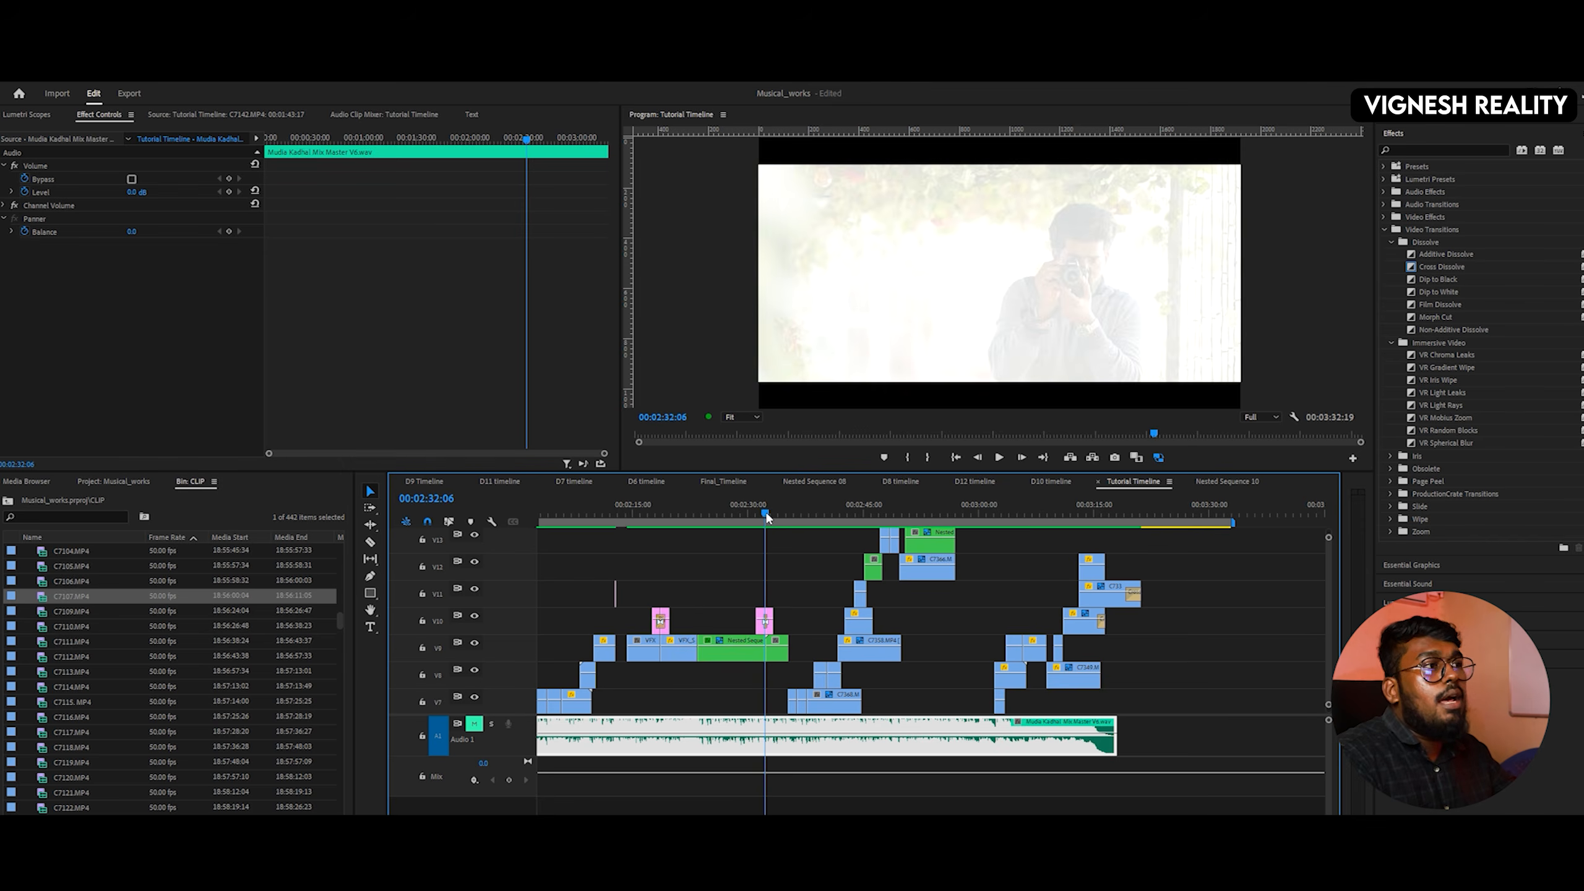
{"action": "left_click_drag", "start_coordinate": [767, 518], "coordinate": [783, 511]}
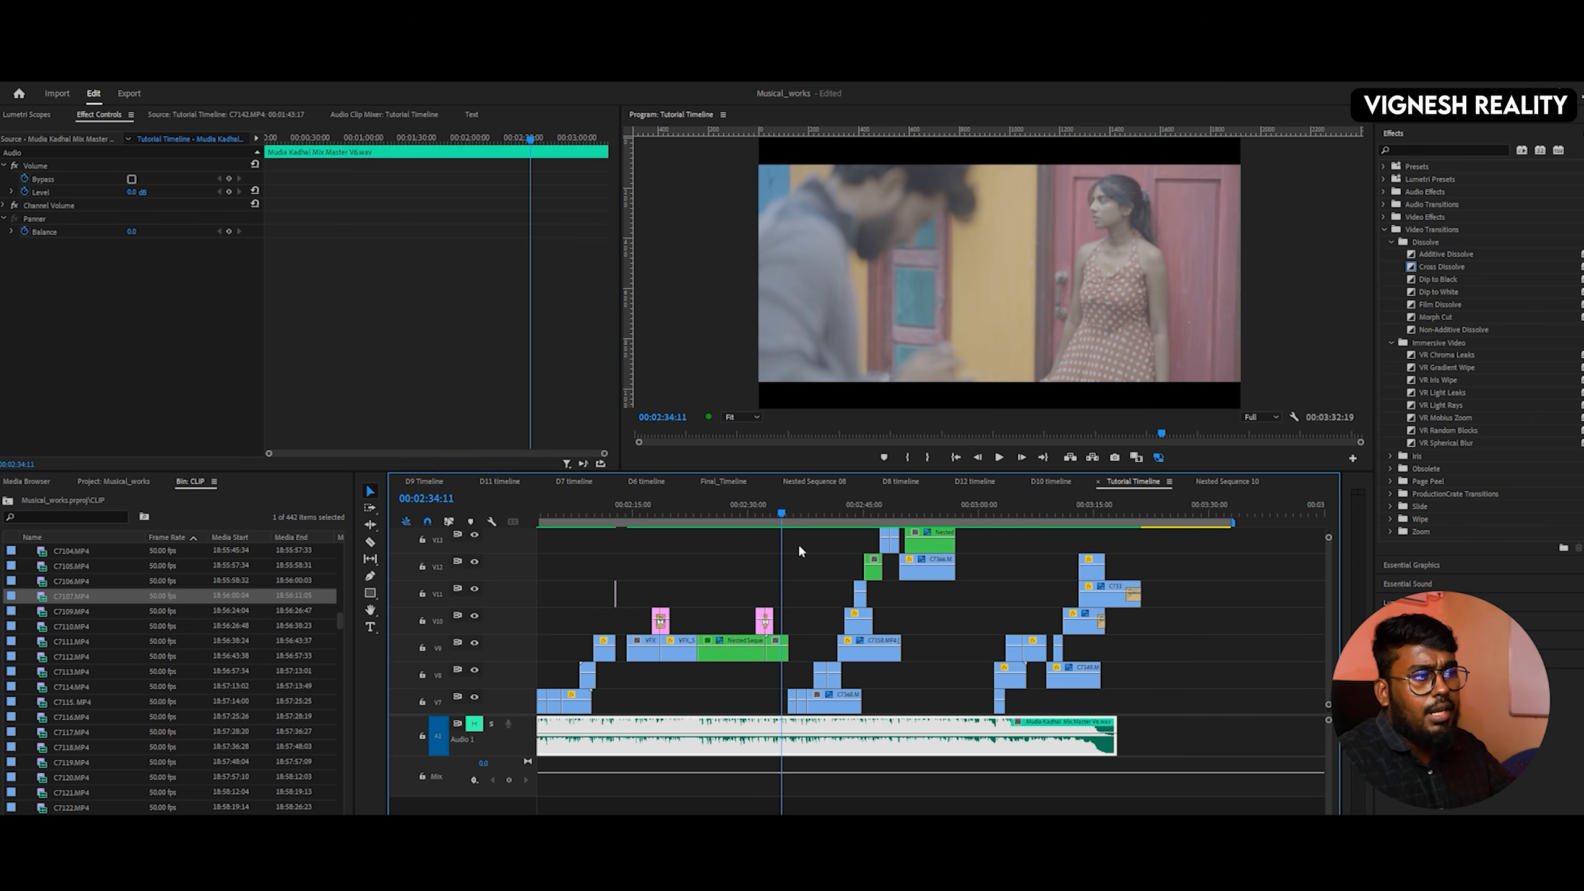
{"action": "left_click_drag", "start_coordinate": [784, 512], "coordinate": [859, 509]}
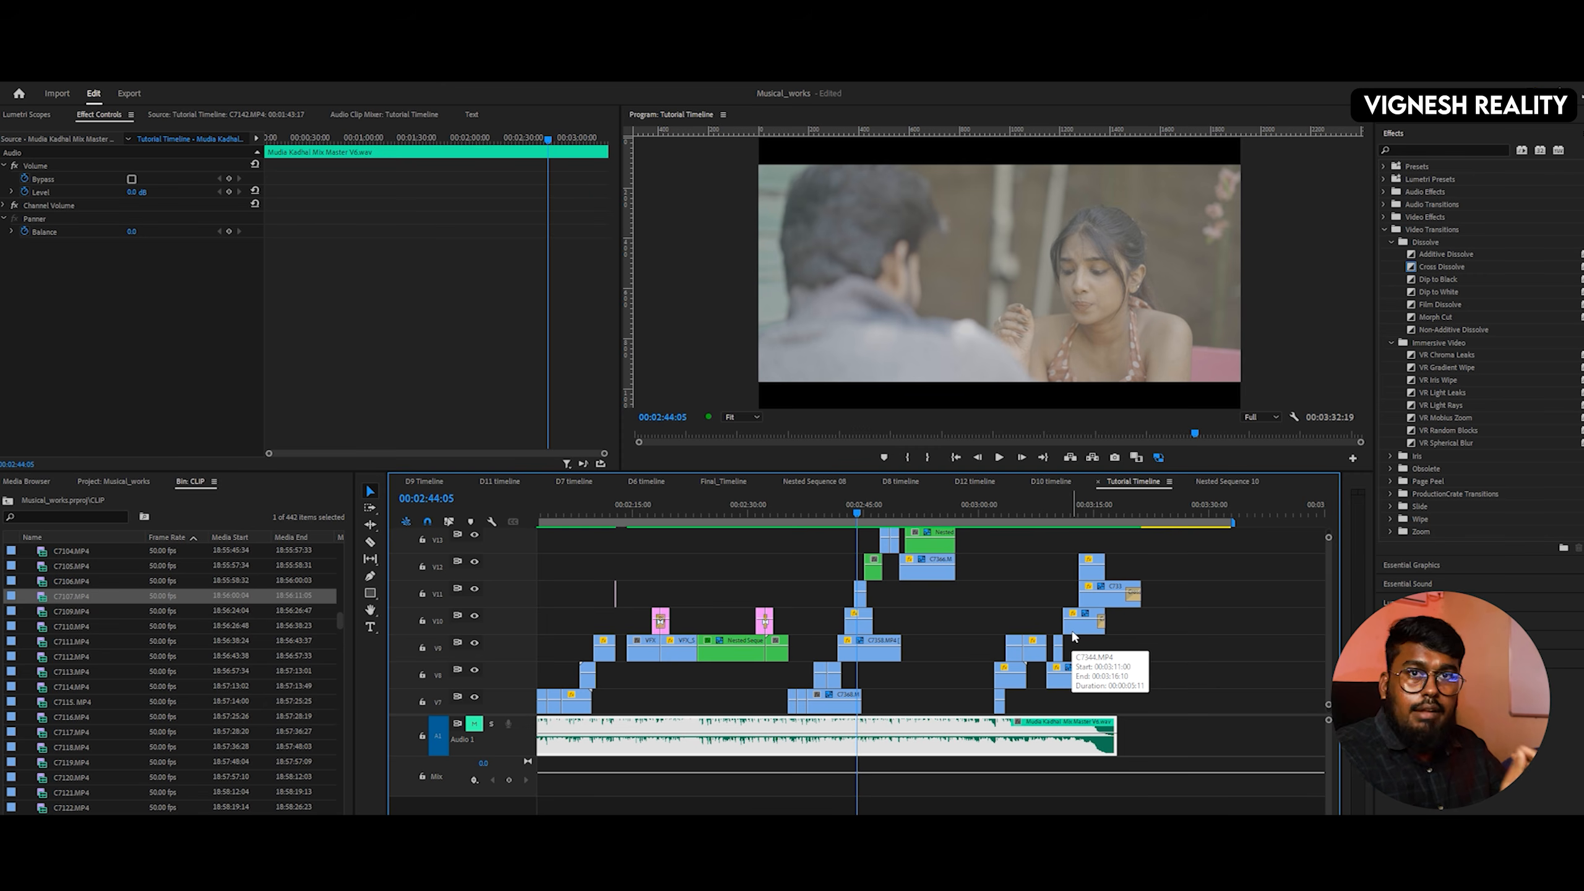
{"action": "left_click_drag", "start_coordinate": [830, 513], "coordinate": [855, 517]}
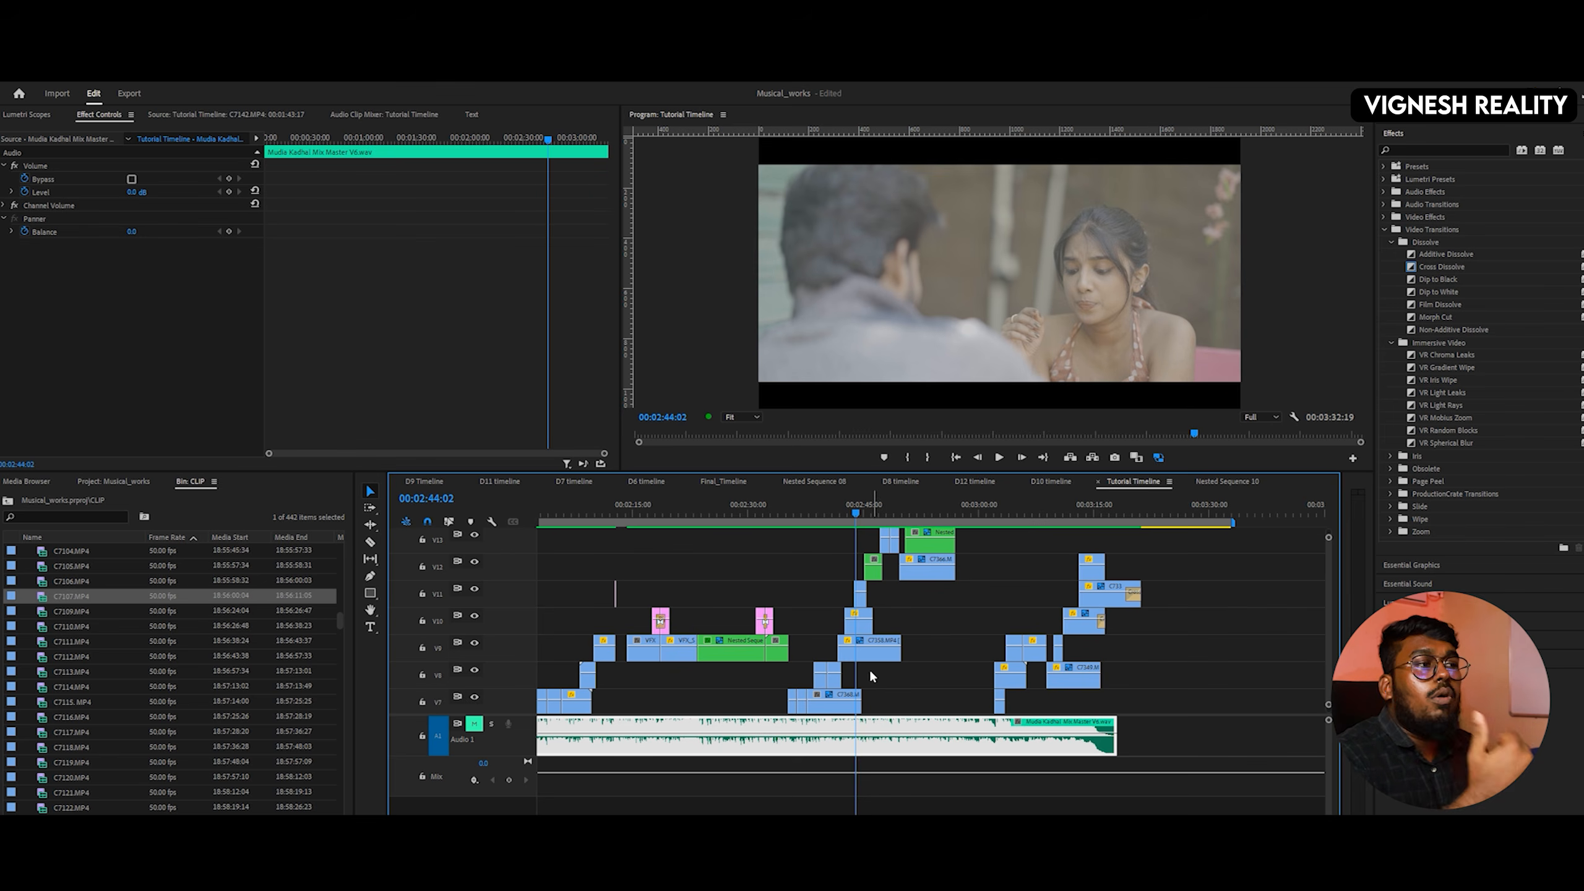
- Review the argument montage in close-up, playing from 00:02:43:12 and scrubbing through its remaining stacked cuts to 00:02:49:24
{"action": "key", "text": "equal"}
{"action": "key", "text": "equal"}
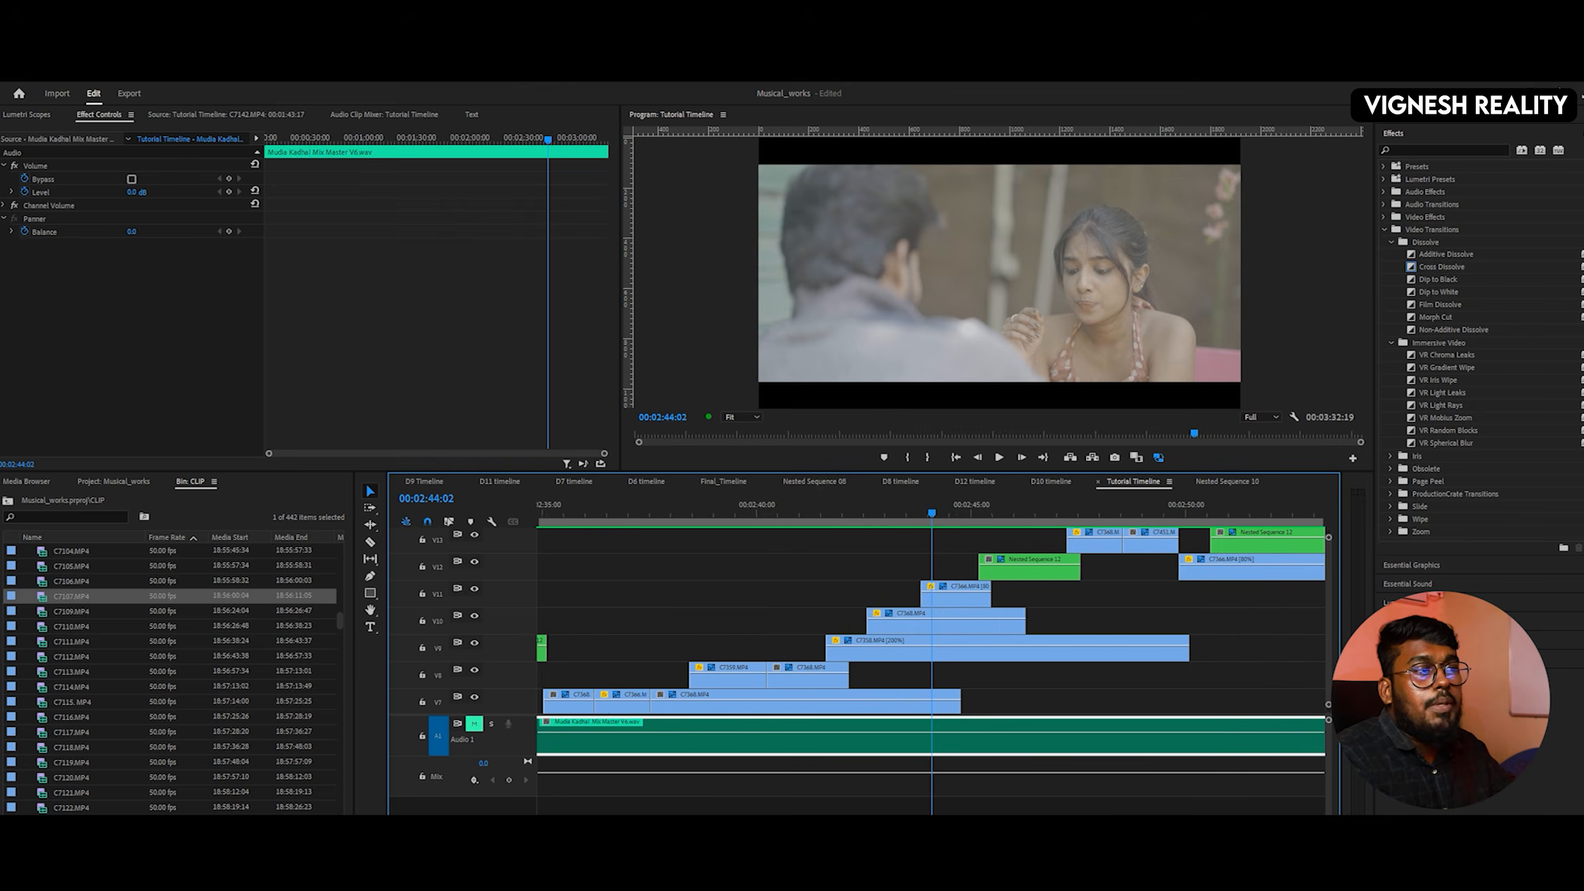
{"action": "left_click_drag", "start_coordinate": [936, 525], "coordinate": [956, 518]}
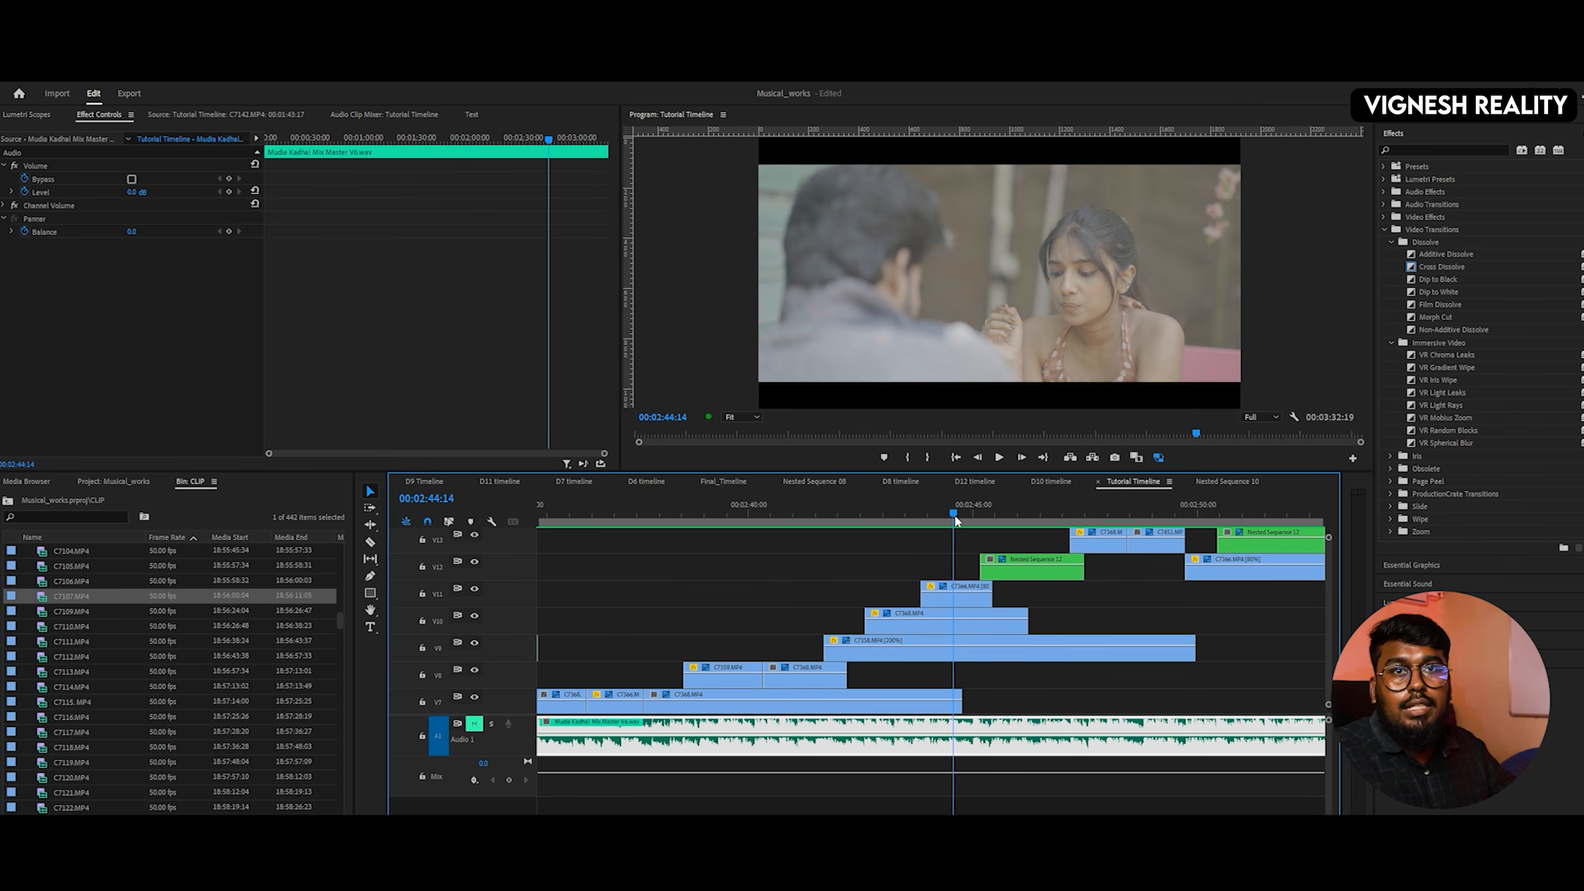
{"action": "left_click_drag", "start_coordinate": [956, 520], "coordinate": [906, 528]}
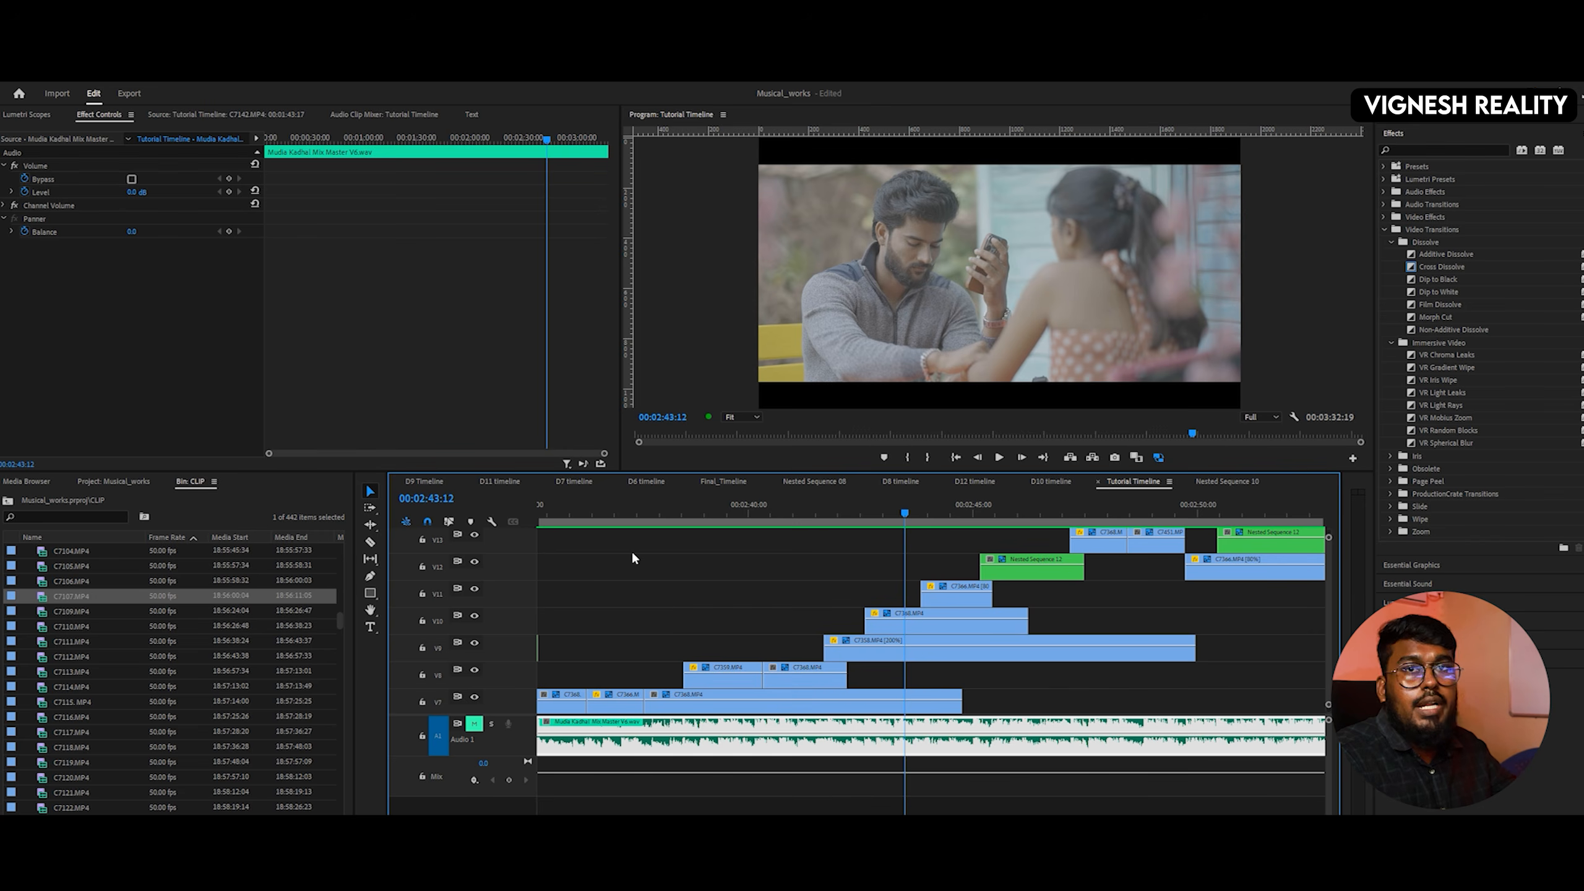
{"action": "key", "text": "space"}
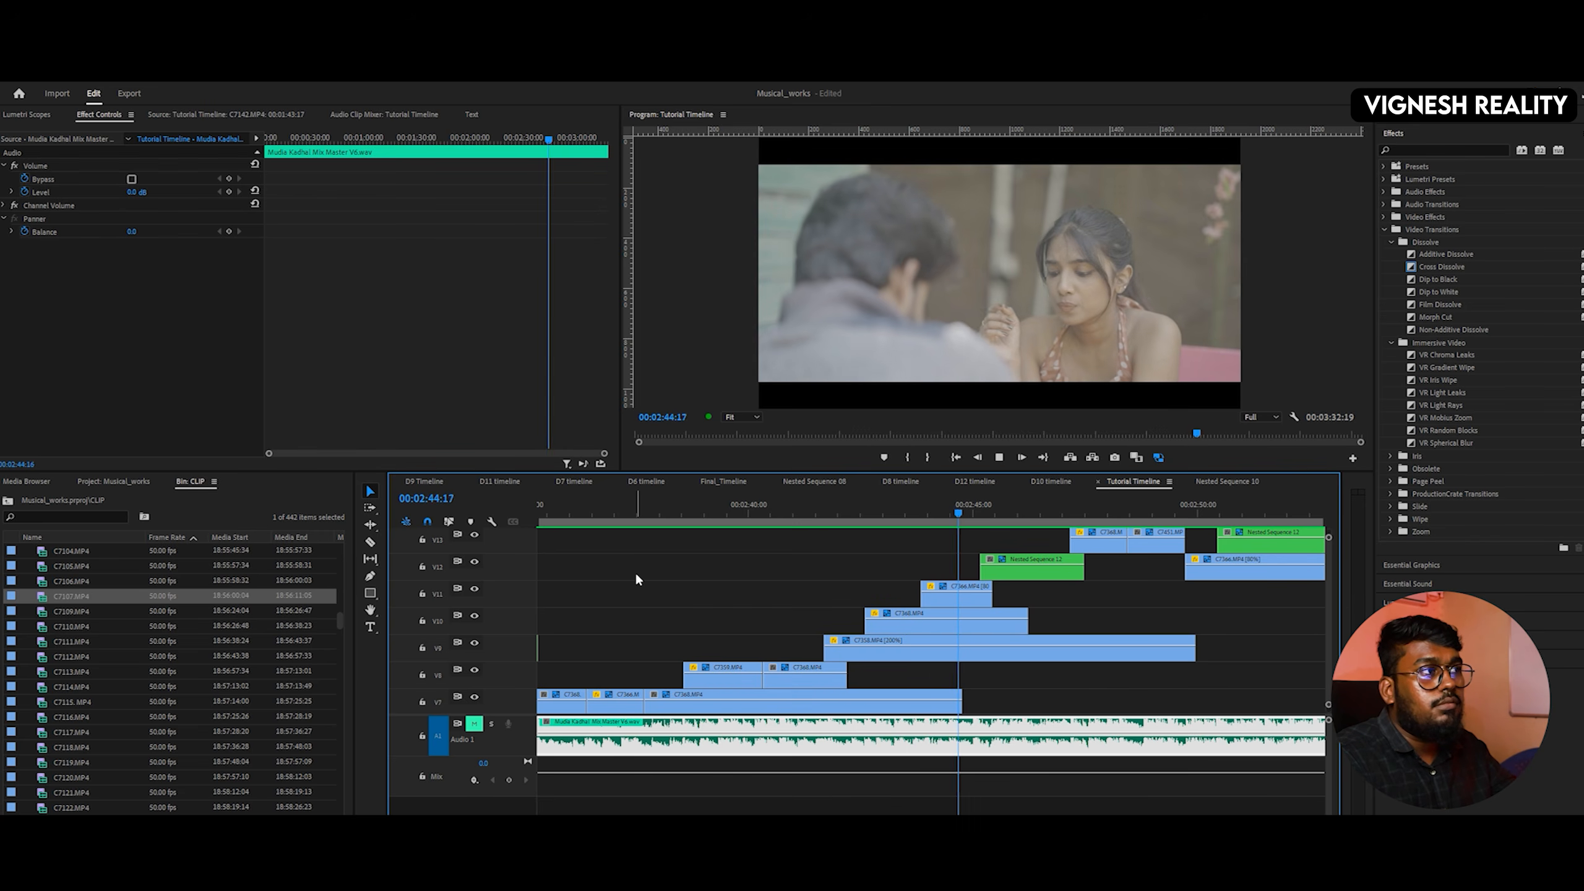
{"action": "key", "text": "space"}
{"action": "left_click_drag", "start_coordinate": [976, 512], "coordinate": [1199, 513]}
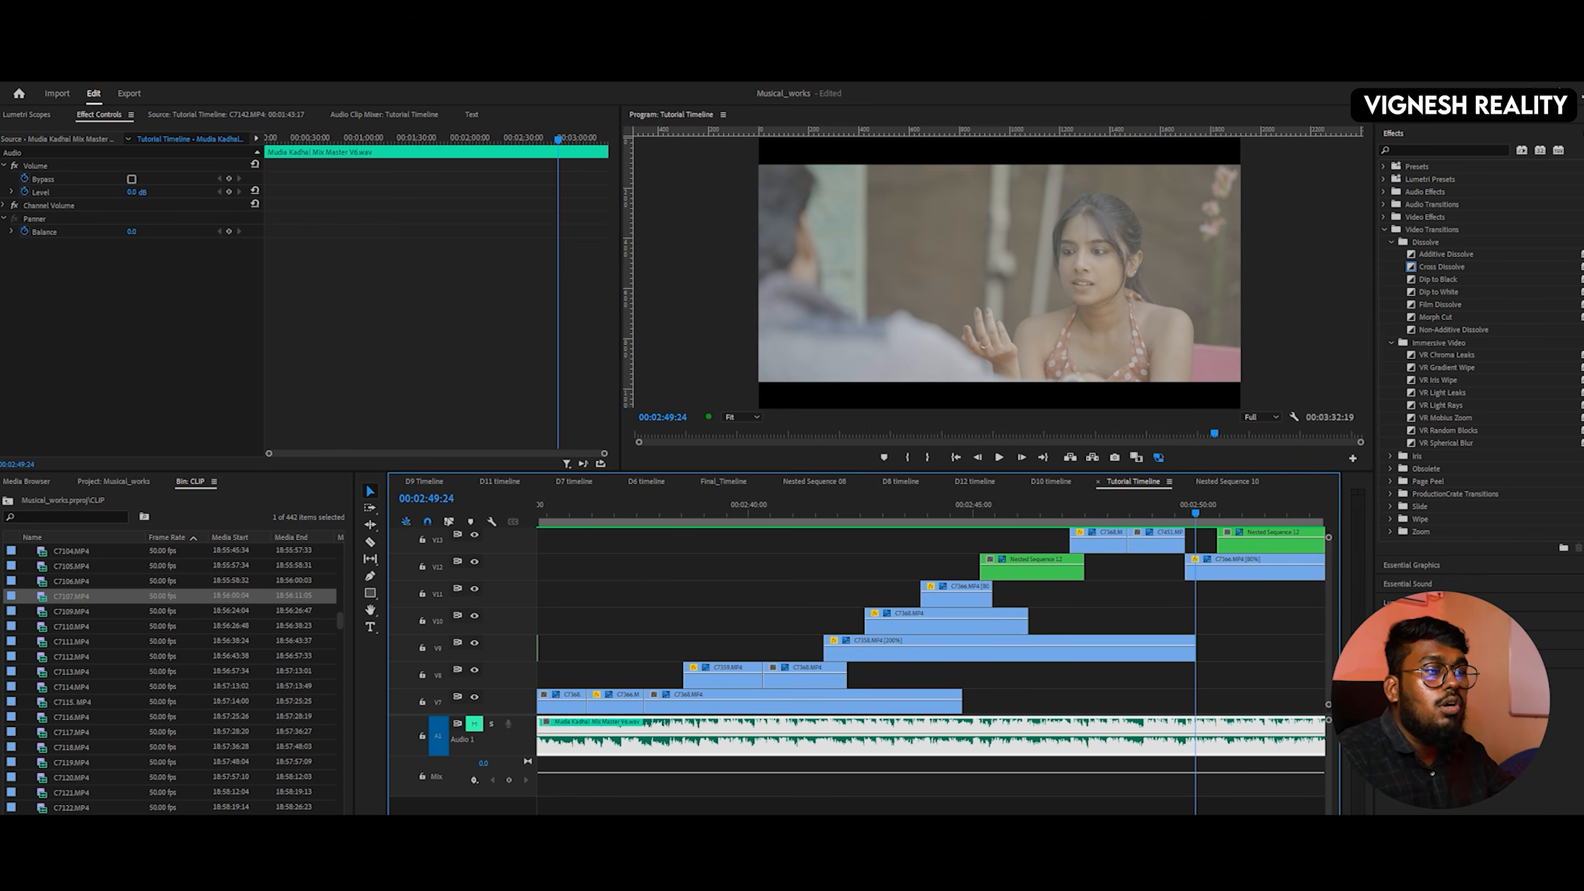
- Scrub from the argument through the outstretched-hand shot at 00:03:01:10 to the photographer framed between the couple at 00:03:03:16
{"action": "scroll", "coordinate": [931, 672], "scroll_direction": "down", "scroll_amount": 10}
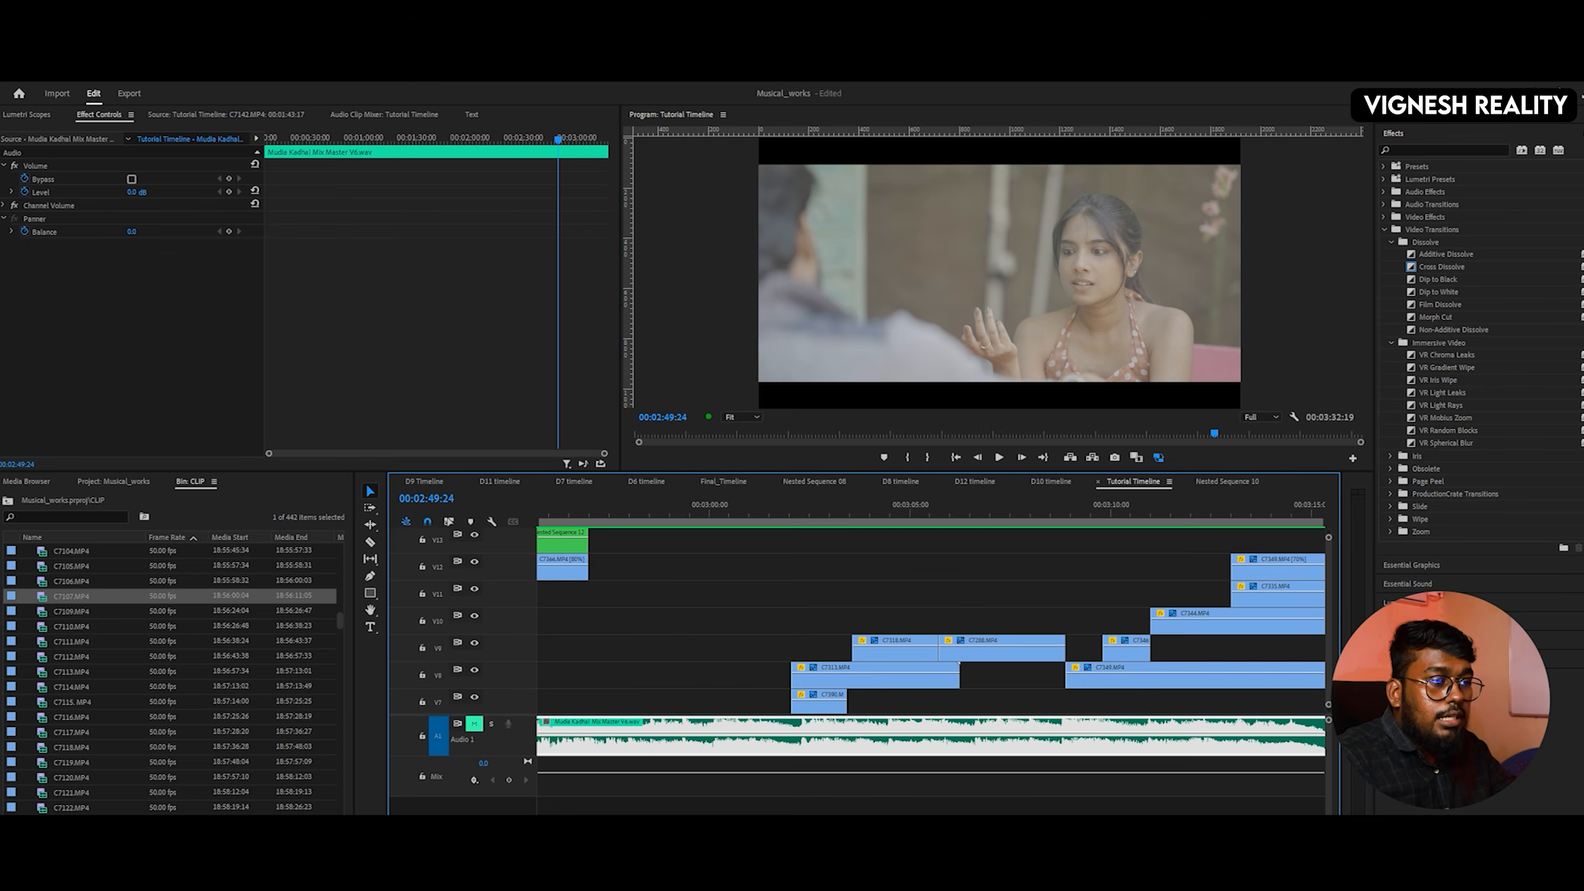
{"action": "key", "text": "minus"}
{"action": "key", "text": "minus"}
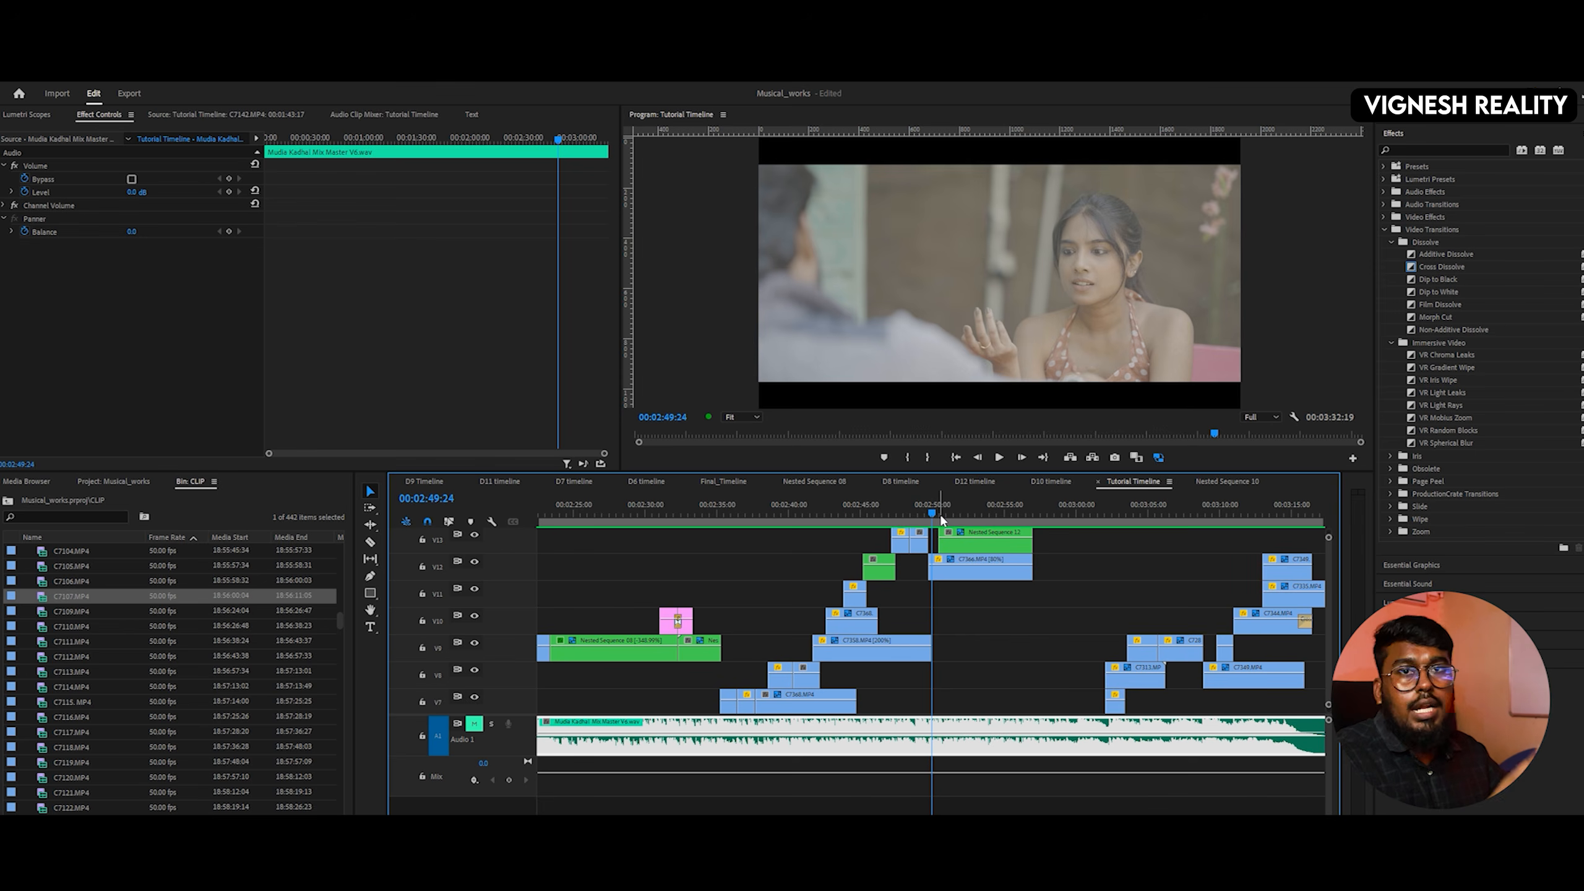
{"action": "left_click_drag", "start_coordinate": [951, 510], "coordinate": [1097, 510]}
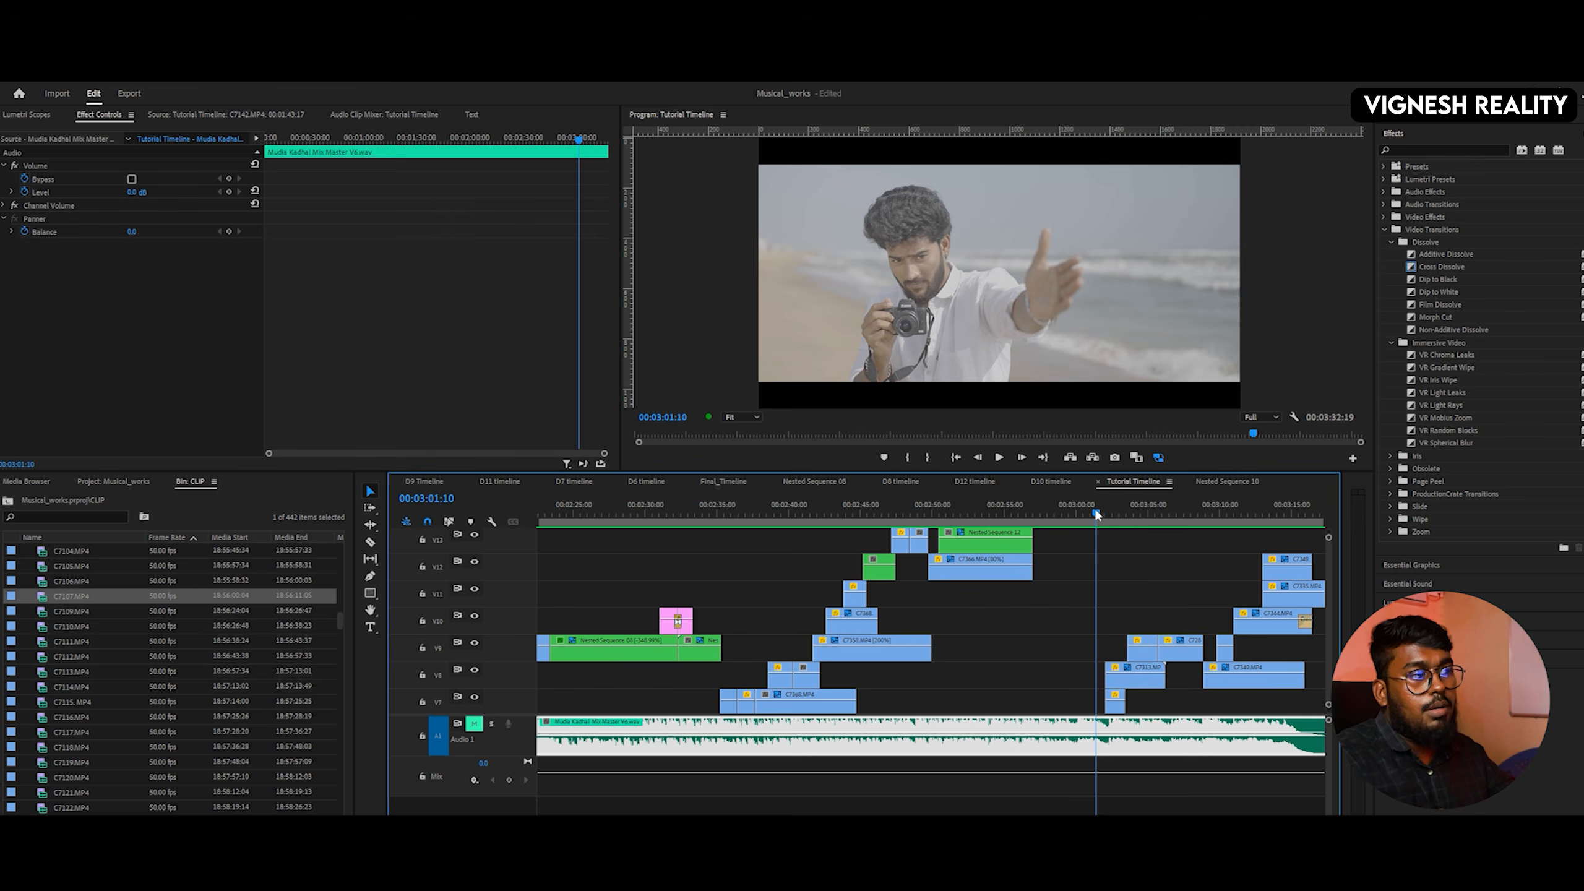
{"action": "left_click_drag", "start_coordinate": [1097, 513], "coordinate": [1129, 513]}
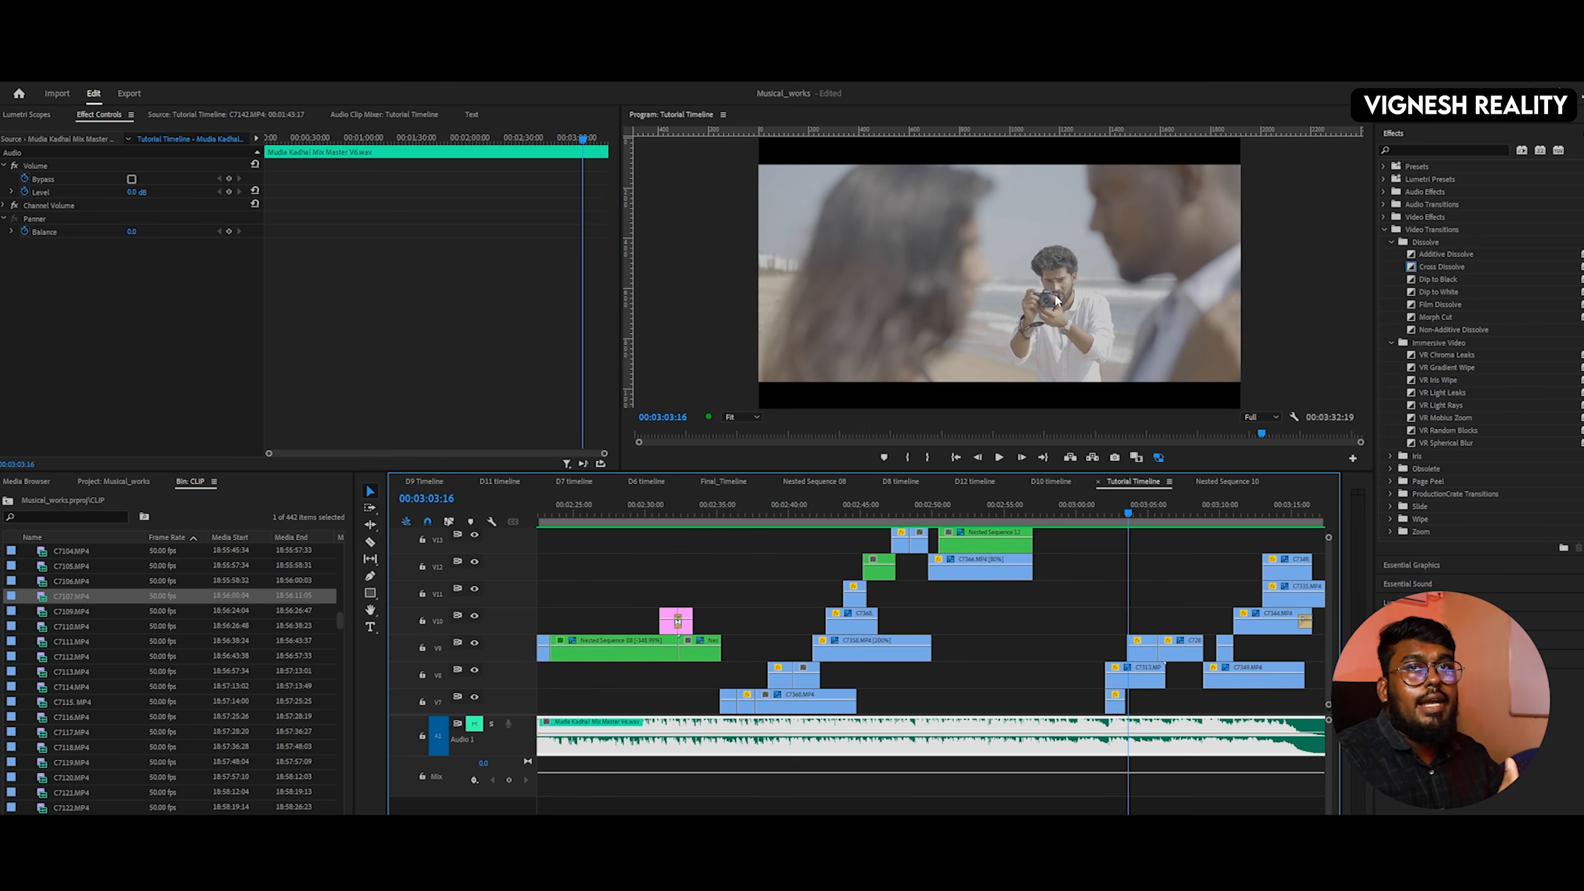
- View the photographer-between-the-couple beach shot full screen, then return to the editing layout at the seated couple, 00:03:07:10
{"action": "key", "text": "ctrl+grave"}
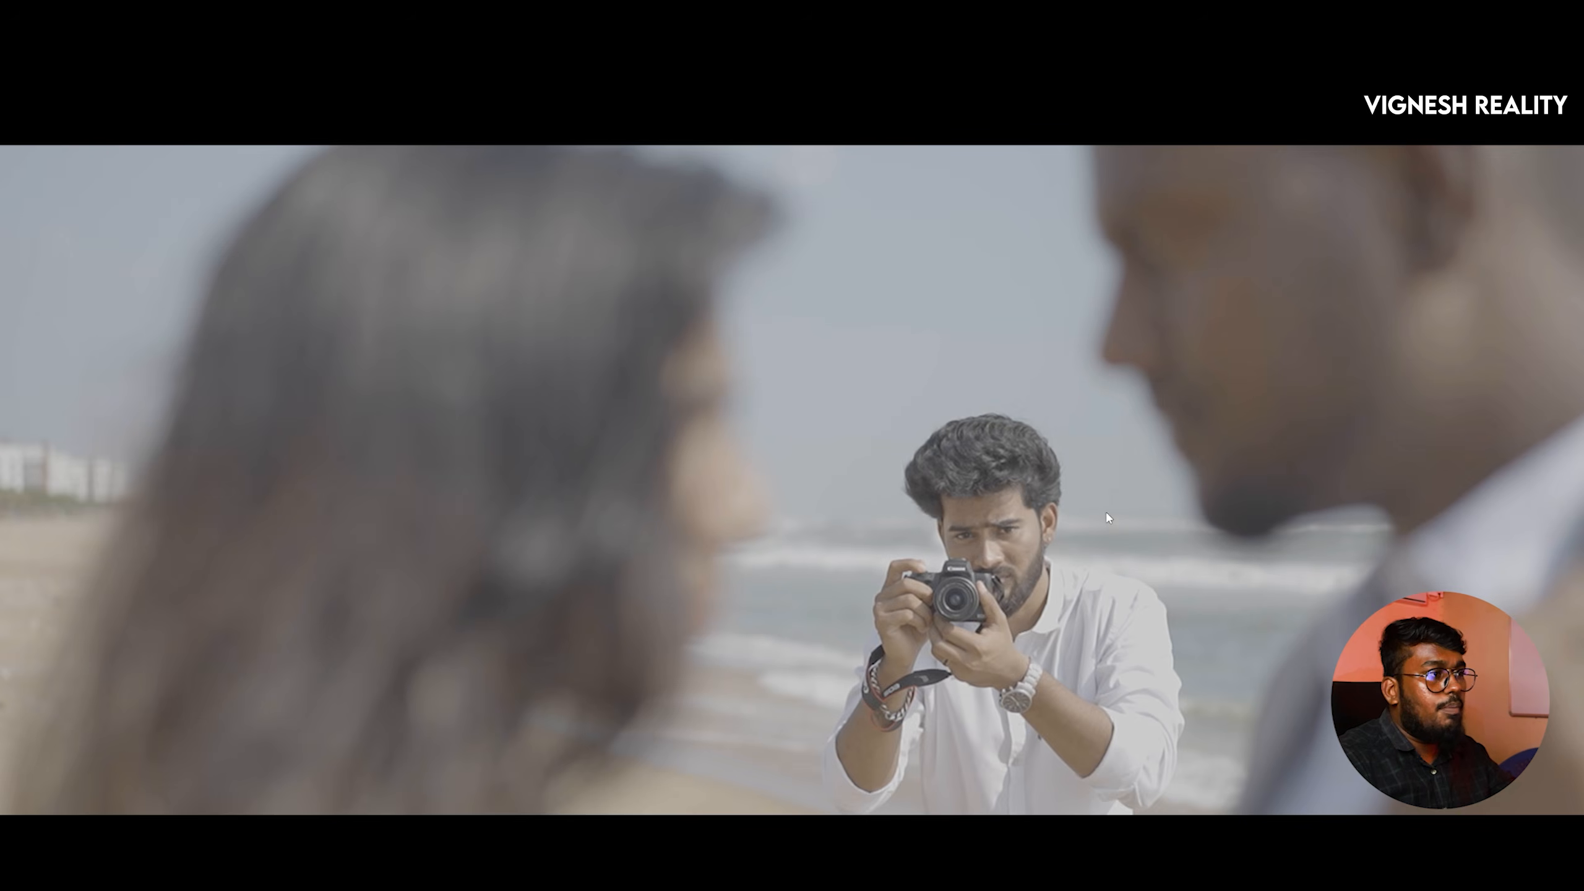
{"action": "key", "text": "ctrl+grave"}
{"action": "left_click_drag", "start_coordinate": [1146, 511], "coordinate": [1135, 512]}
{"action": "key", "text": "ctrl+grave"}
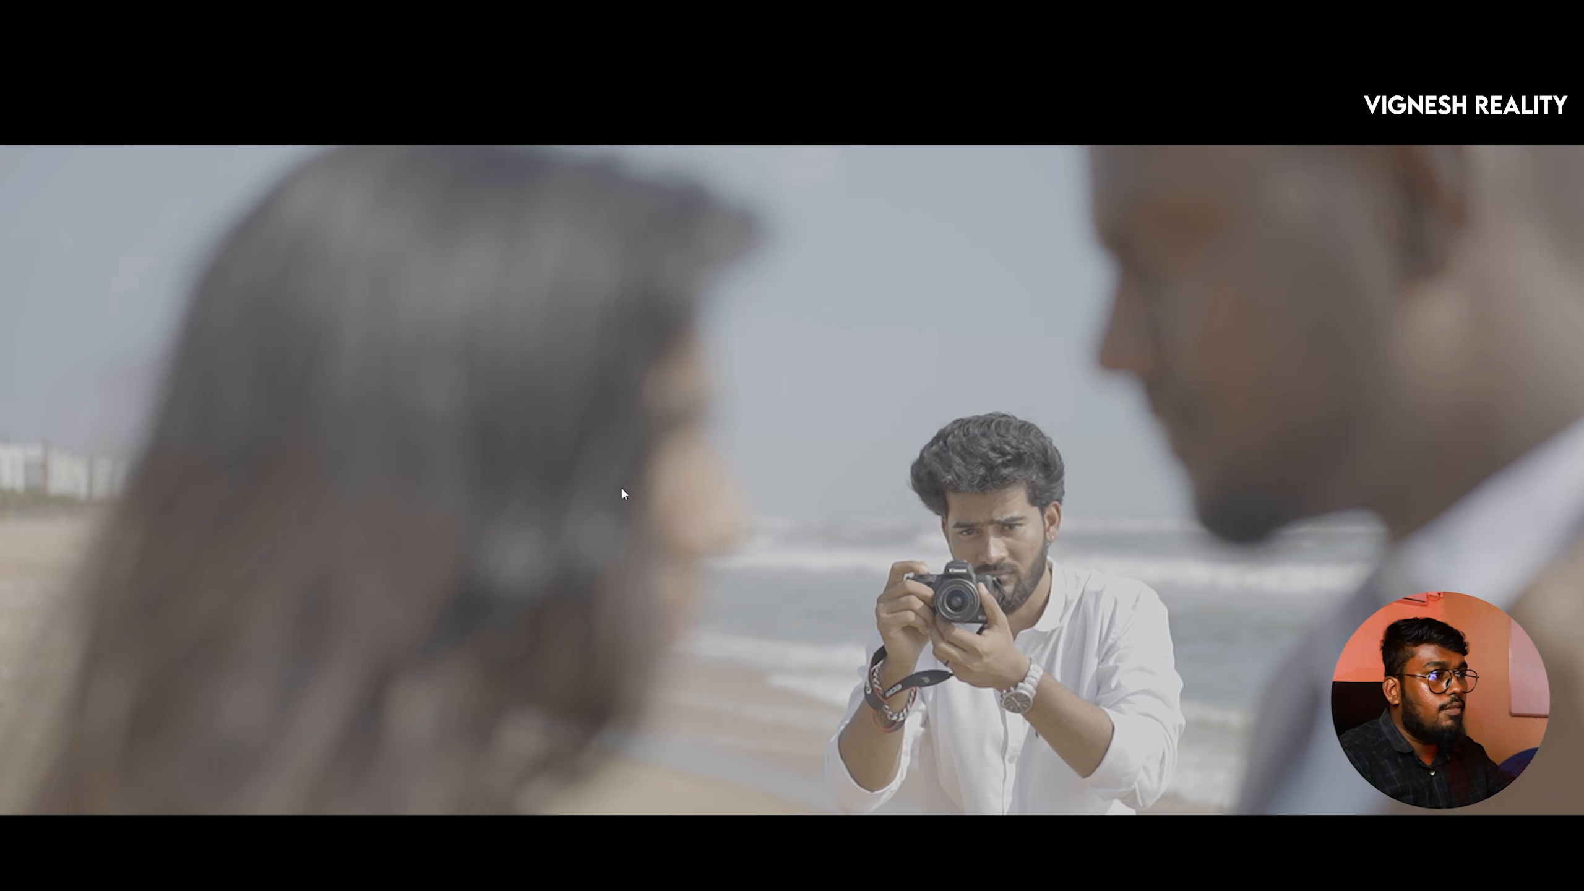
{"action": "key", "text": "ctrl+grave"}
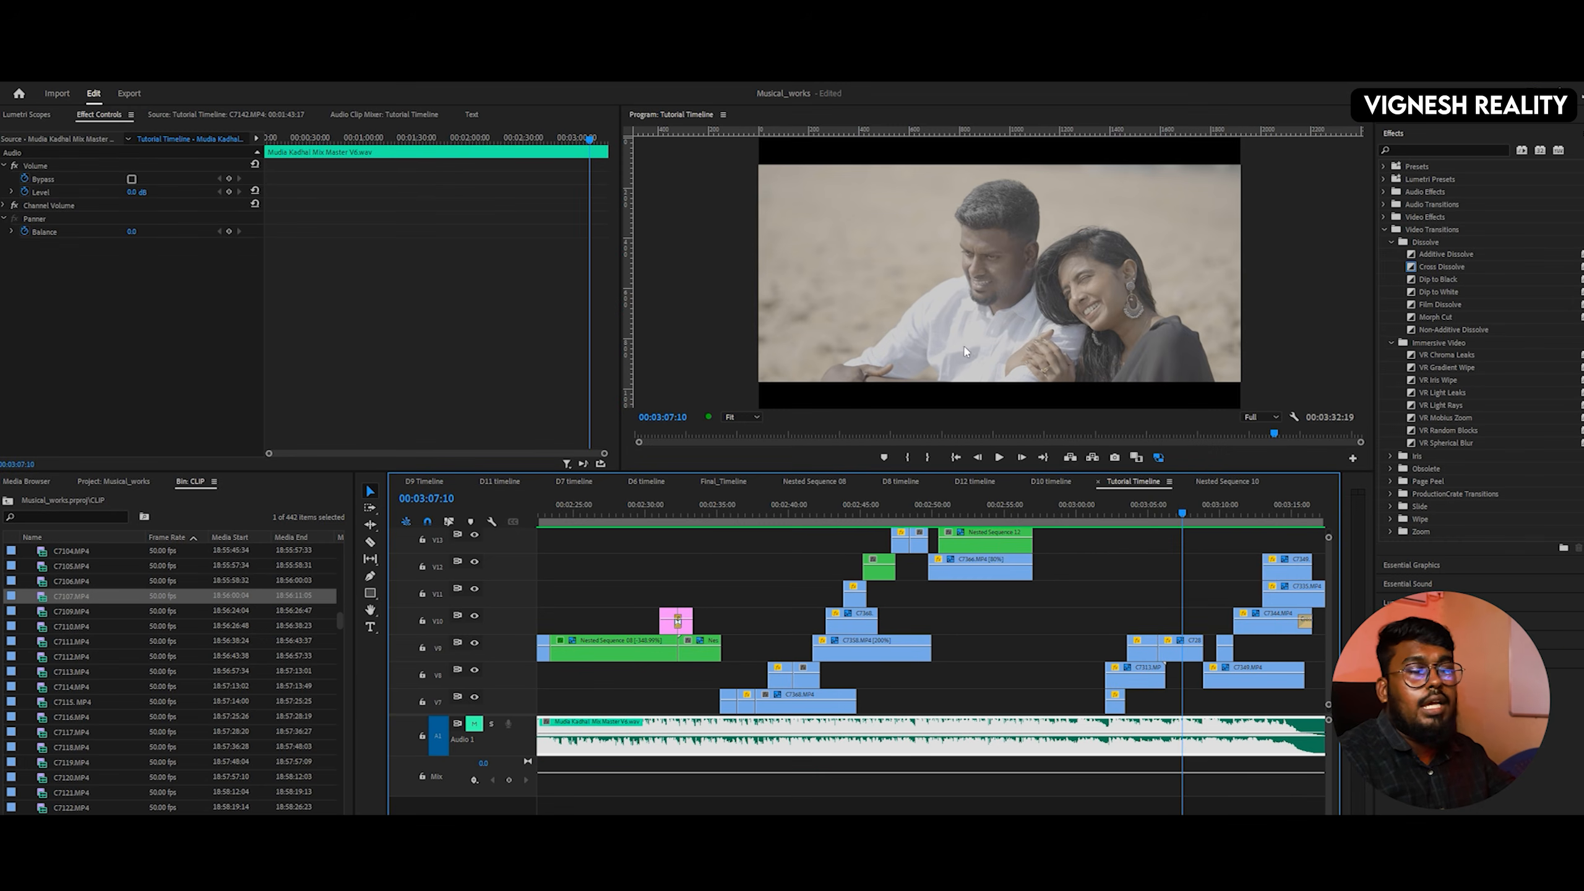
- Go back to the earlier beach shot of the photographer and seated couple at 00:01:34:07
{"action": "scroll", "coordinate": [931, 640], "scroll_direction": "up", "scroll_amount": 10}
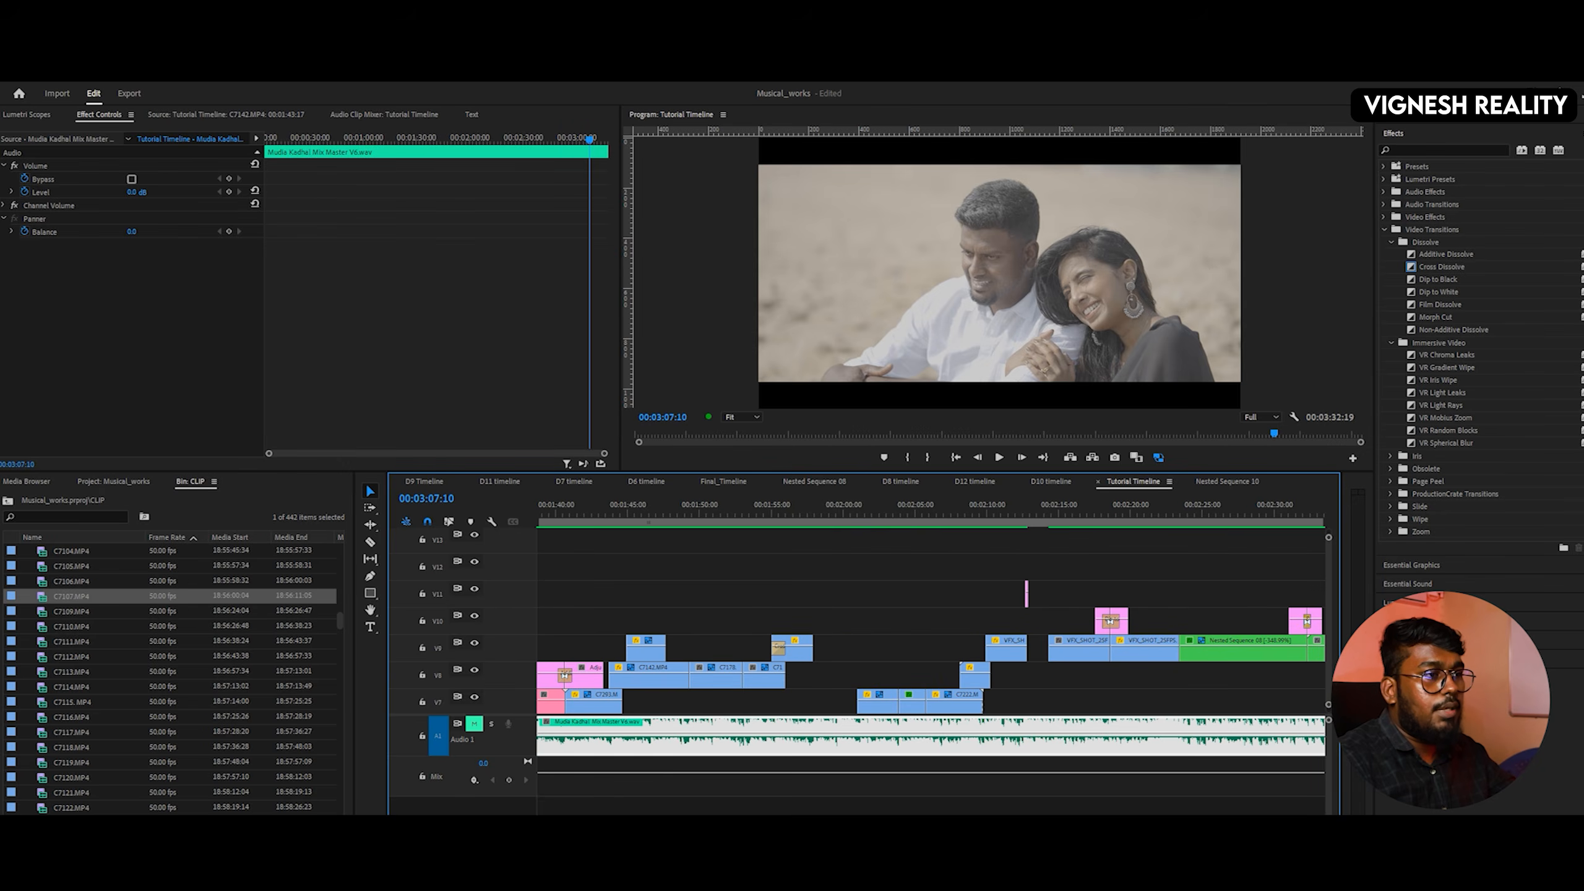
{"action": "scroll", "coordinate": [813, 621], "scroll_direction": "up", "scroll_amount": 6}
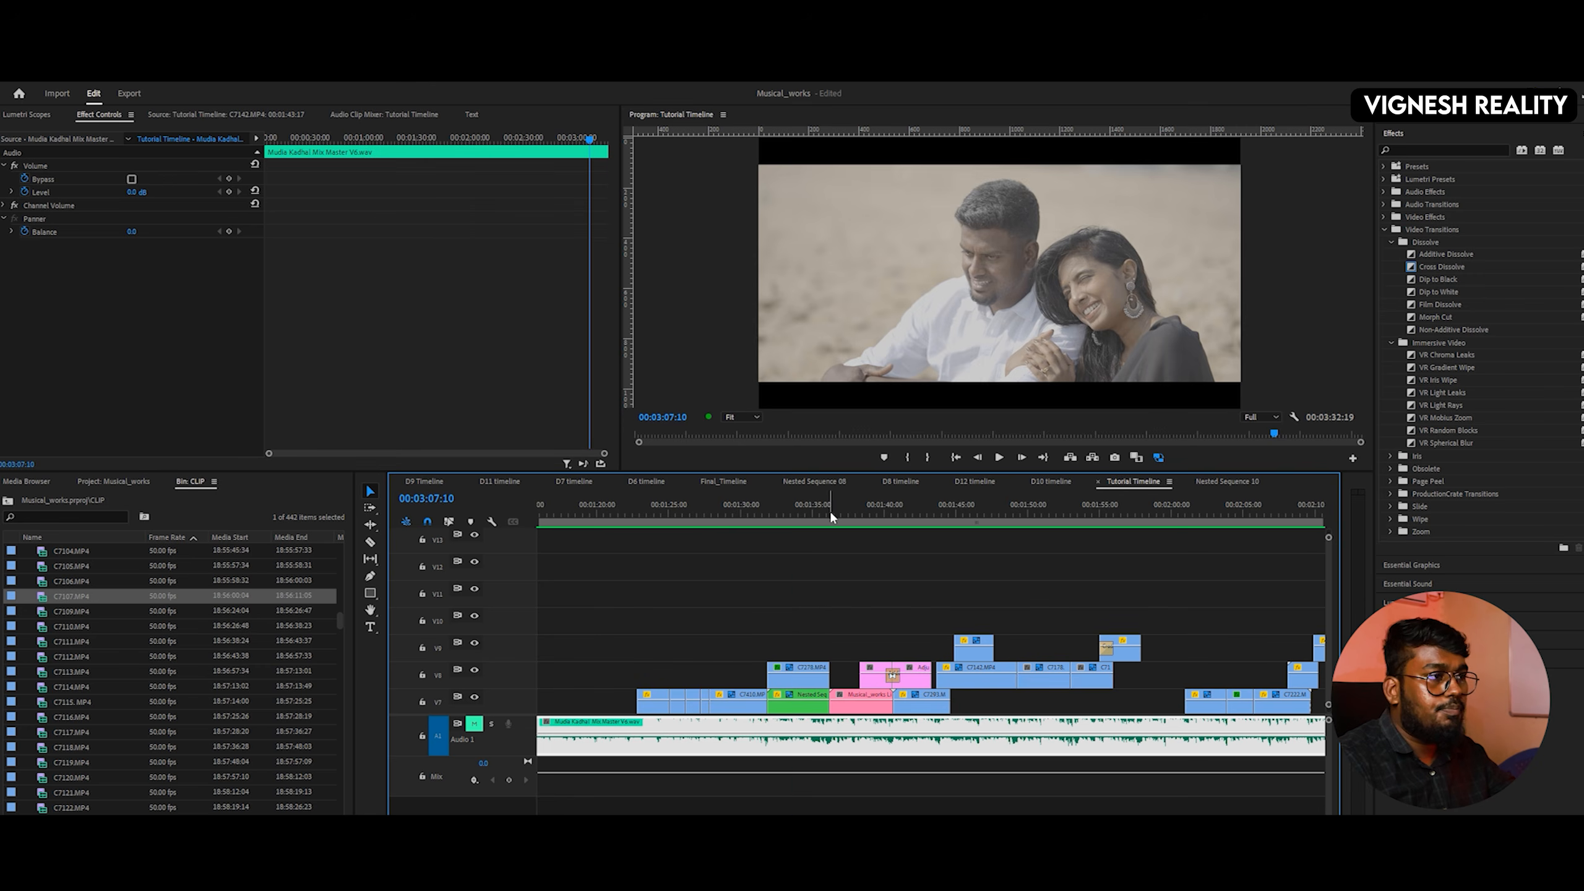
{"action": "left_click", "coordinate": [789, 516]}
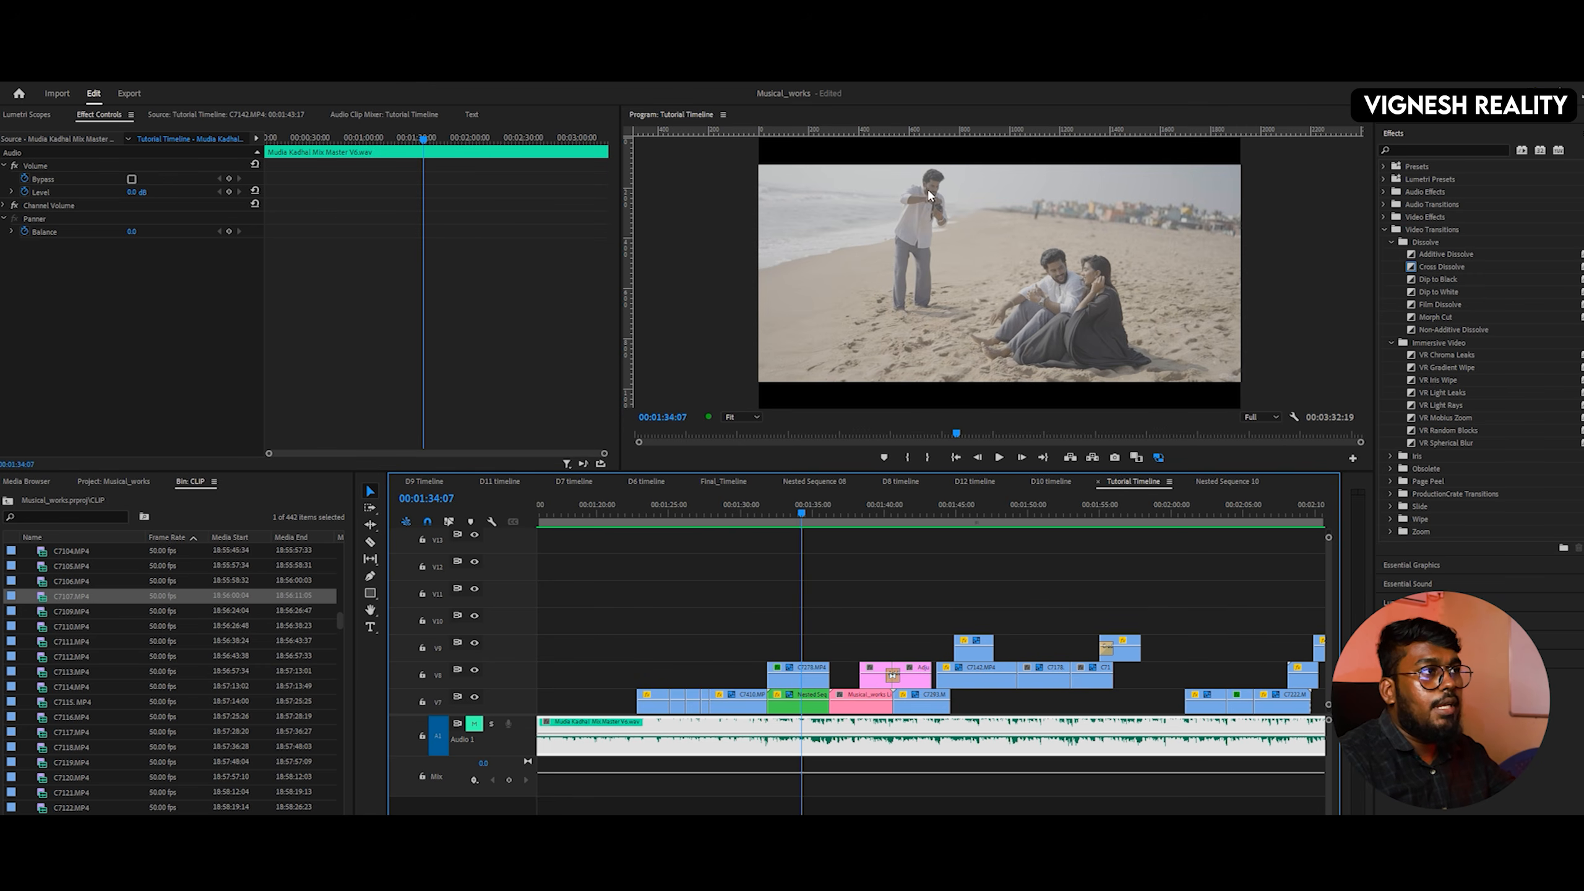
{"action": "left_click", "coordinate": [973, 587]}
- Select the seated-couple clip C7288.MP4 and play from 00:03:06:24 to the photographer walking away at 00:03:09:07
{"action": "scroll", "coordinate": [973, 587], "scroll_direction": "down", "scroll_amount": 12}
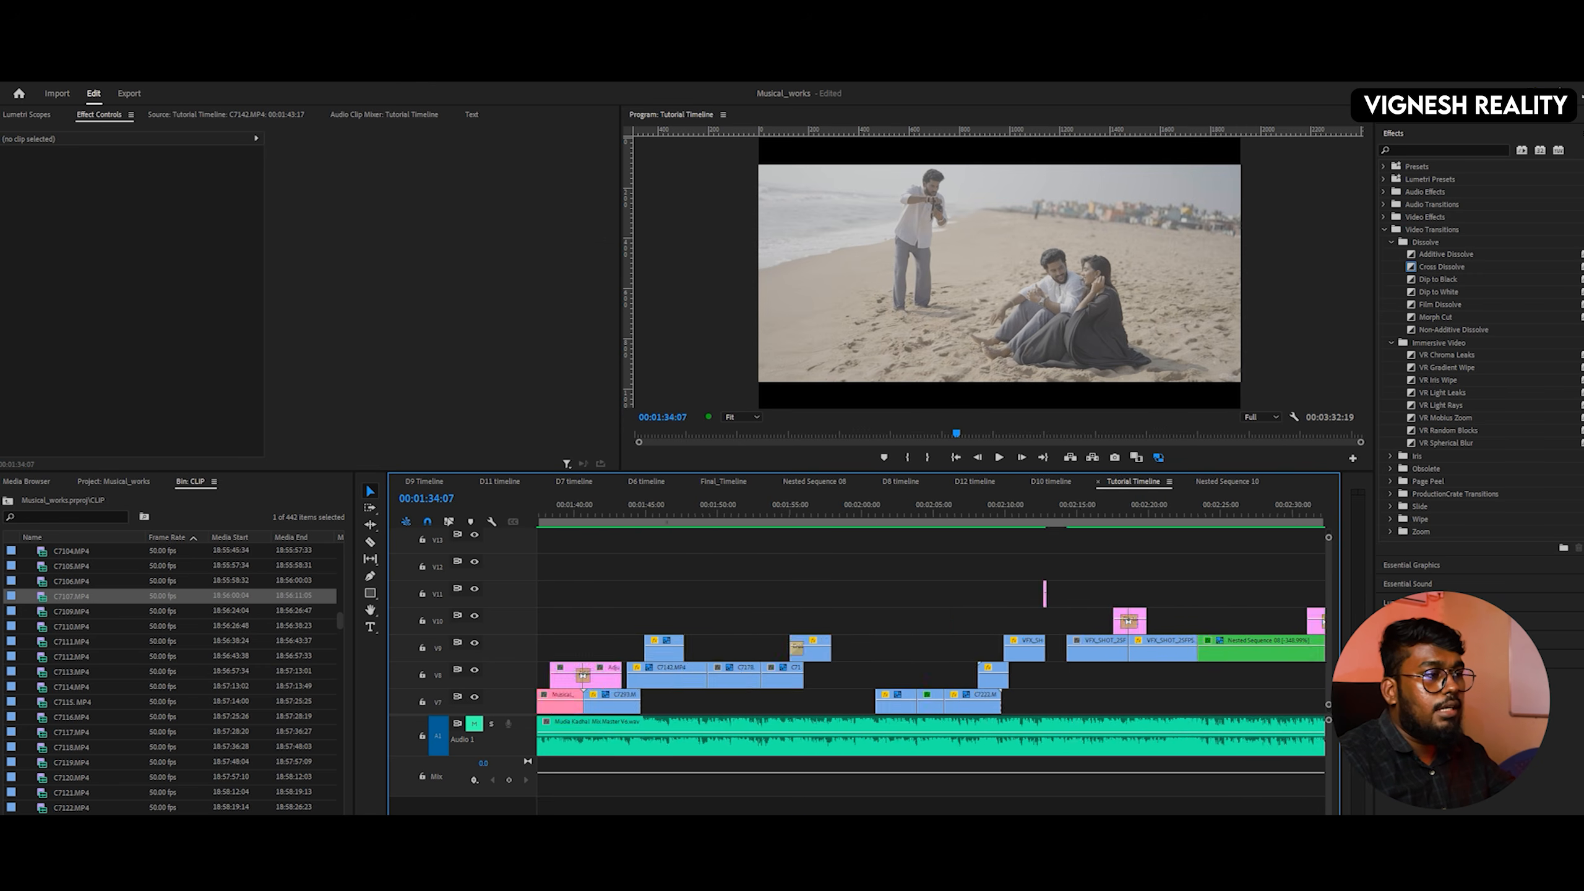
{"action": "scroll", "coordinate": [700, 605], "scroll_direction": "down", "scroll_amount": 7}
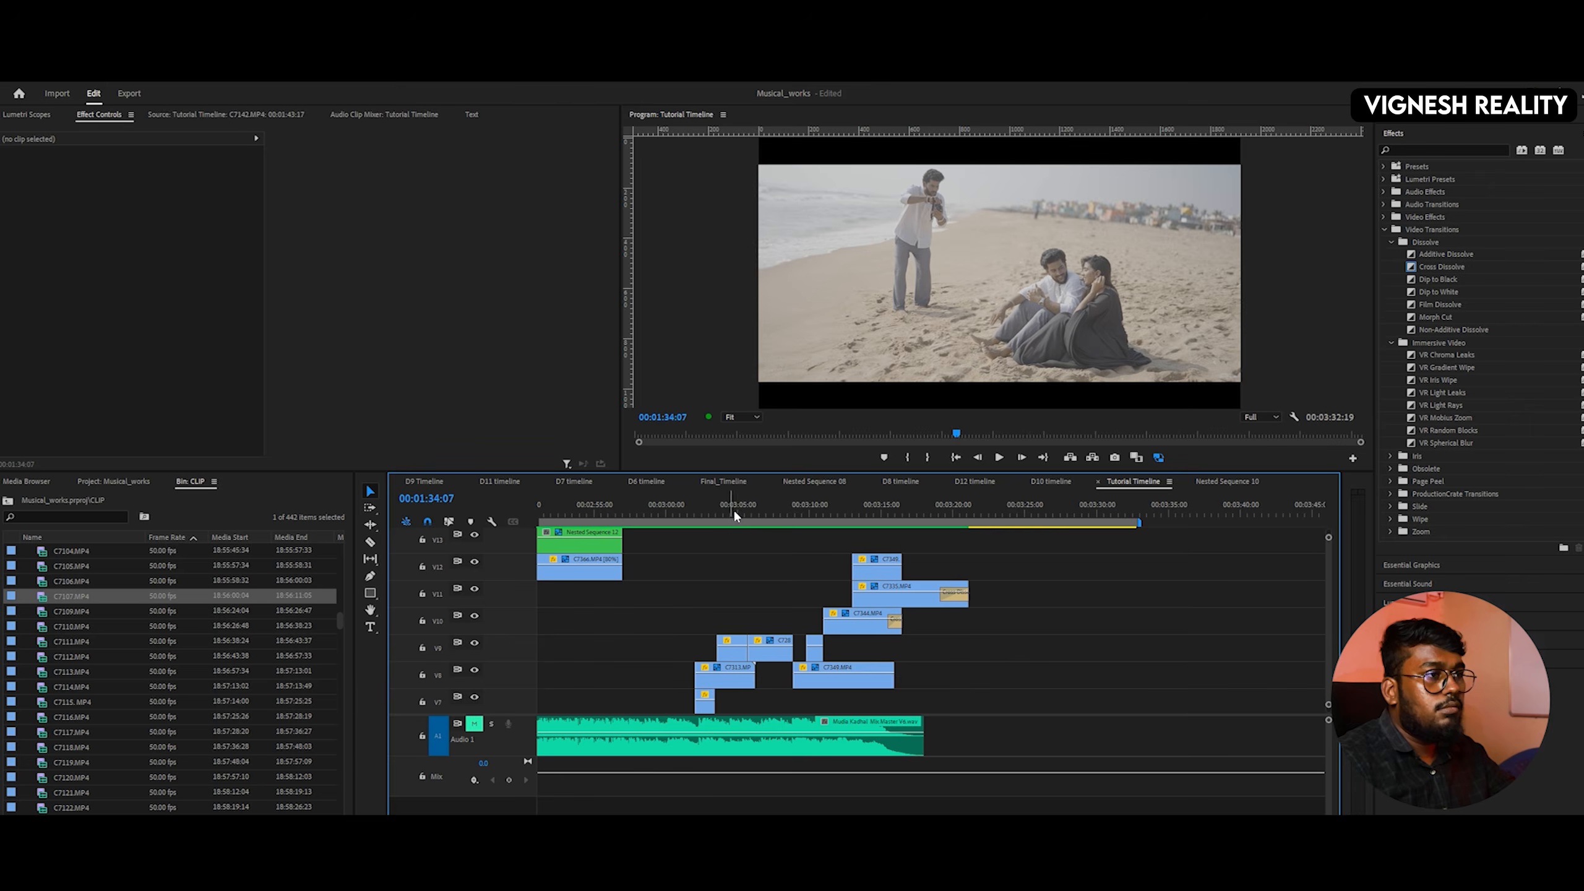
{"action": "left_click_drag", "start_coordinate": [732, 508], "coordinate": [766, 505]}
{"action": "left_click", "coordinate": [752, 637]}
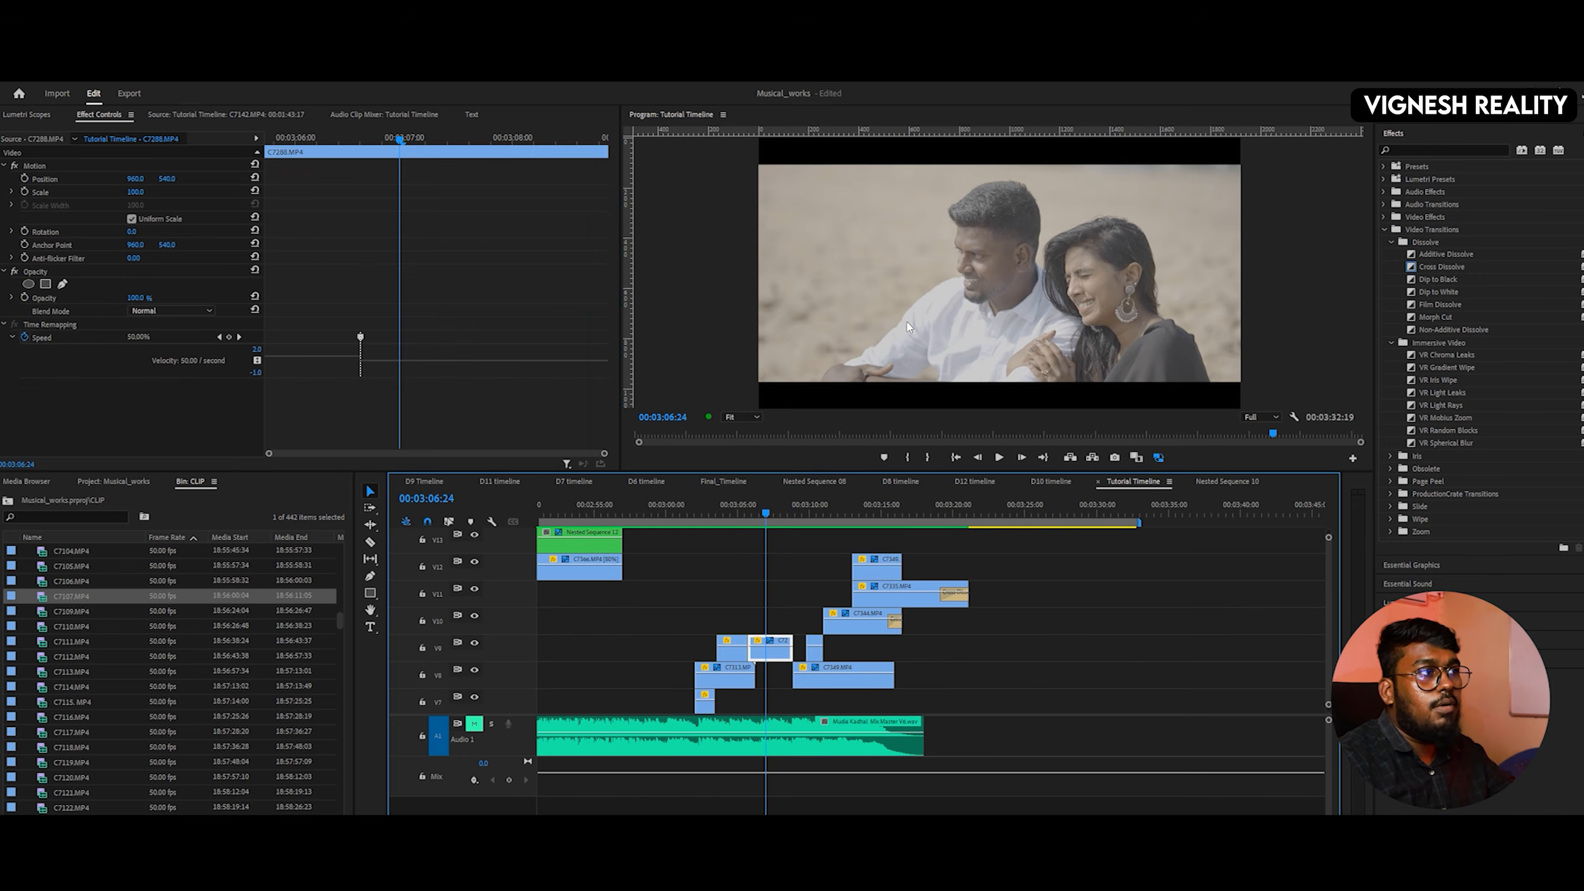
{"action": "key", "text": "space"}
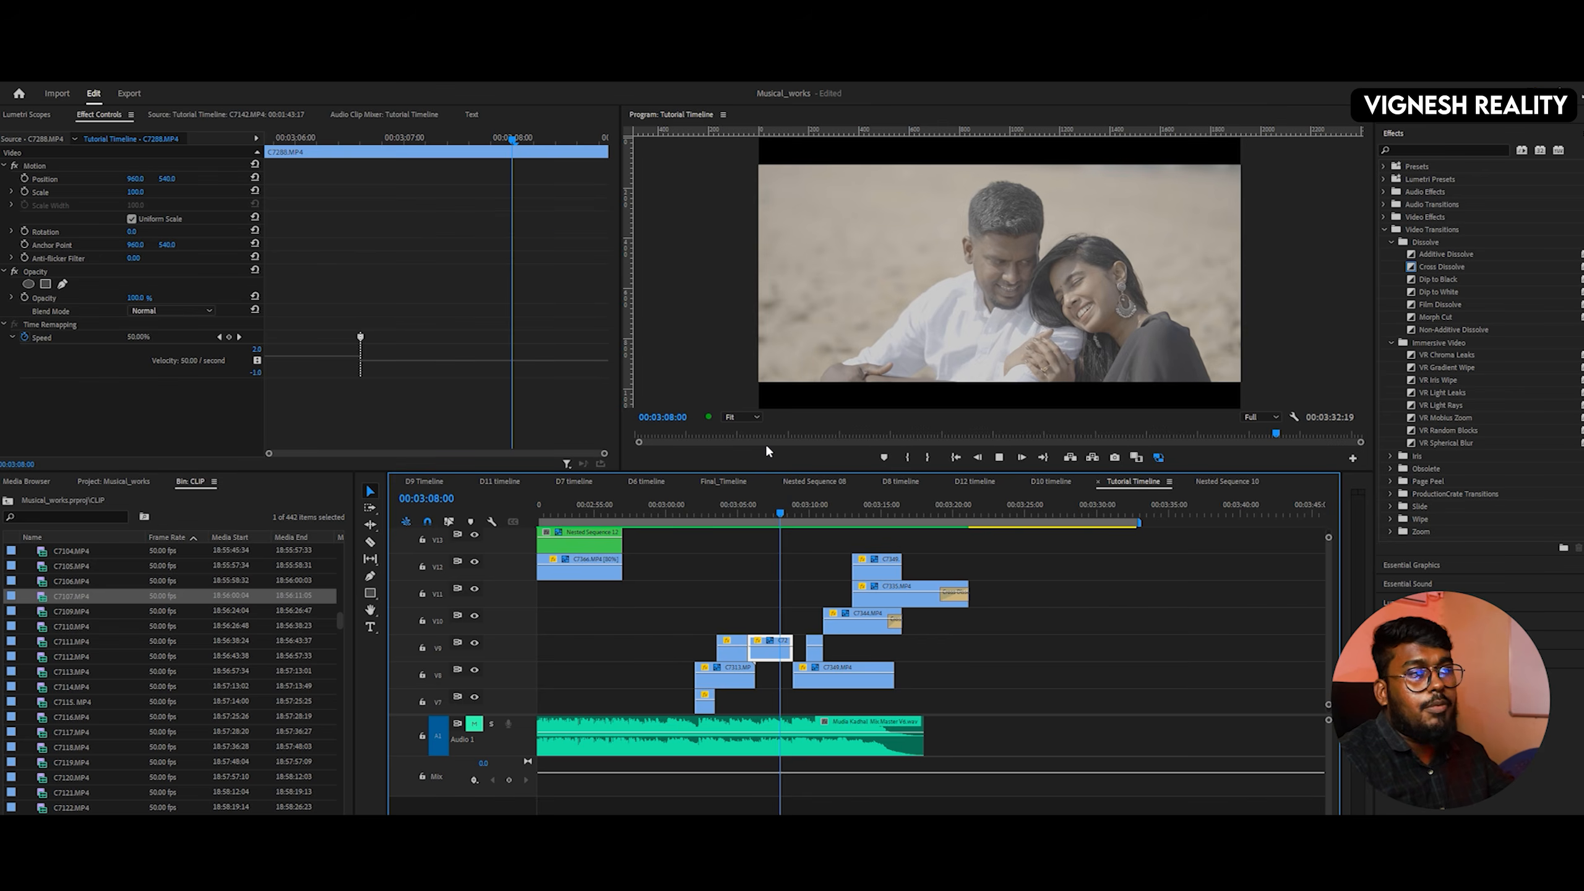
{"action": "key", "text": "space"}
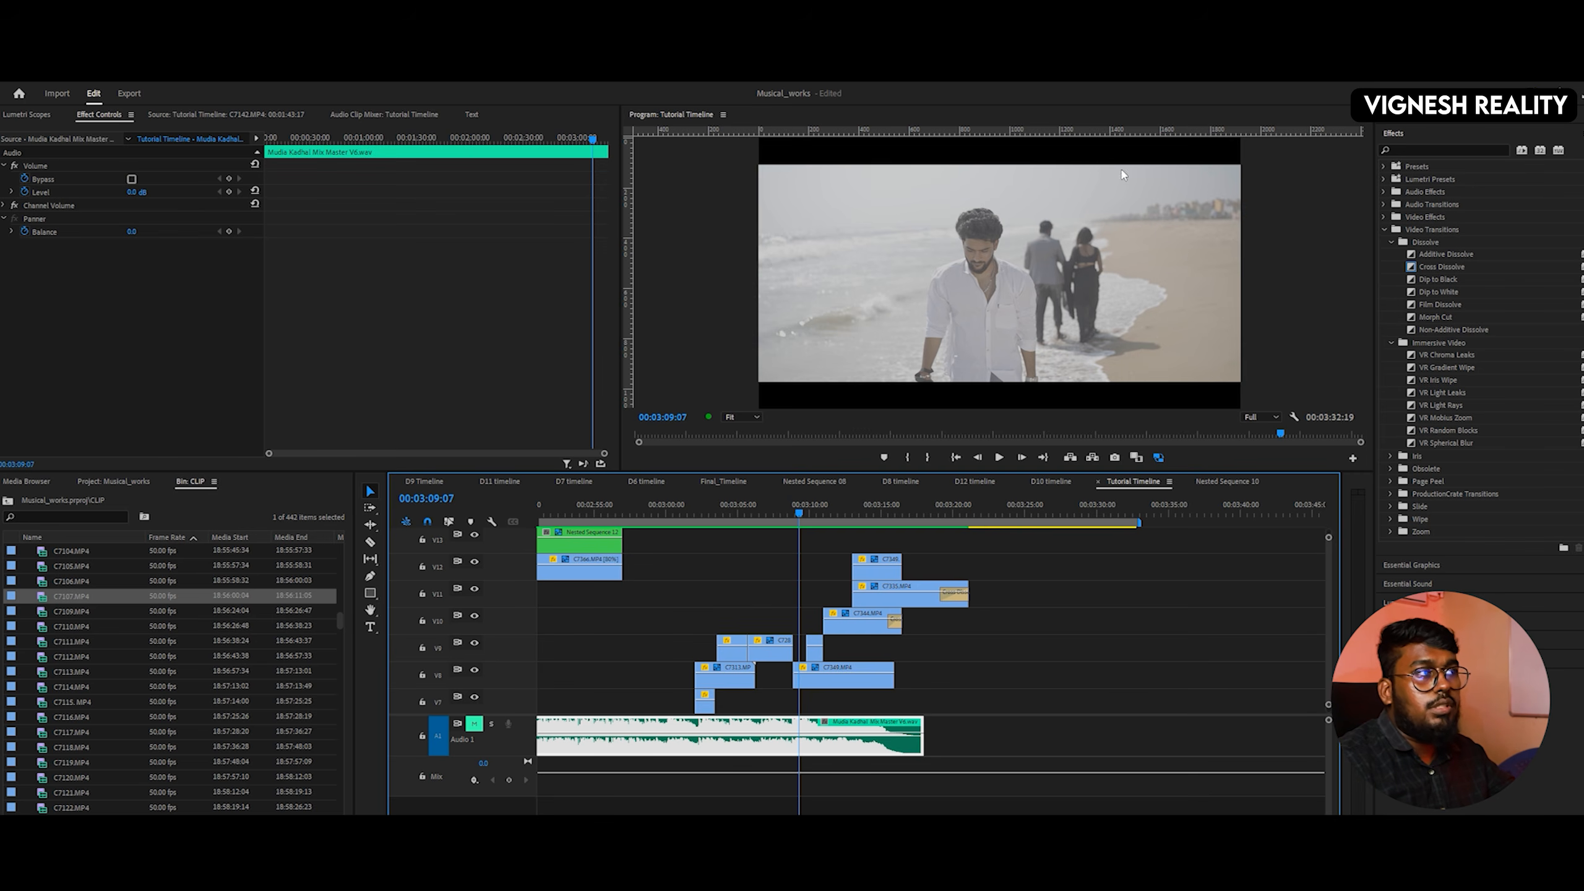
- Compare the couple at 00:03:10:03 with the walking photographer at 00:03:09:06, then scrub back through the photoshoot to 00:03:02:10
{"action": "left_click", "coordinate": [811, 513]}
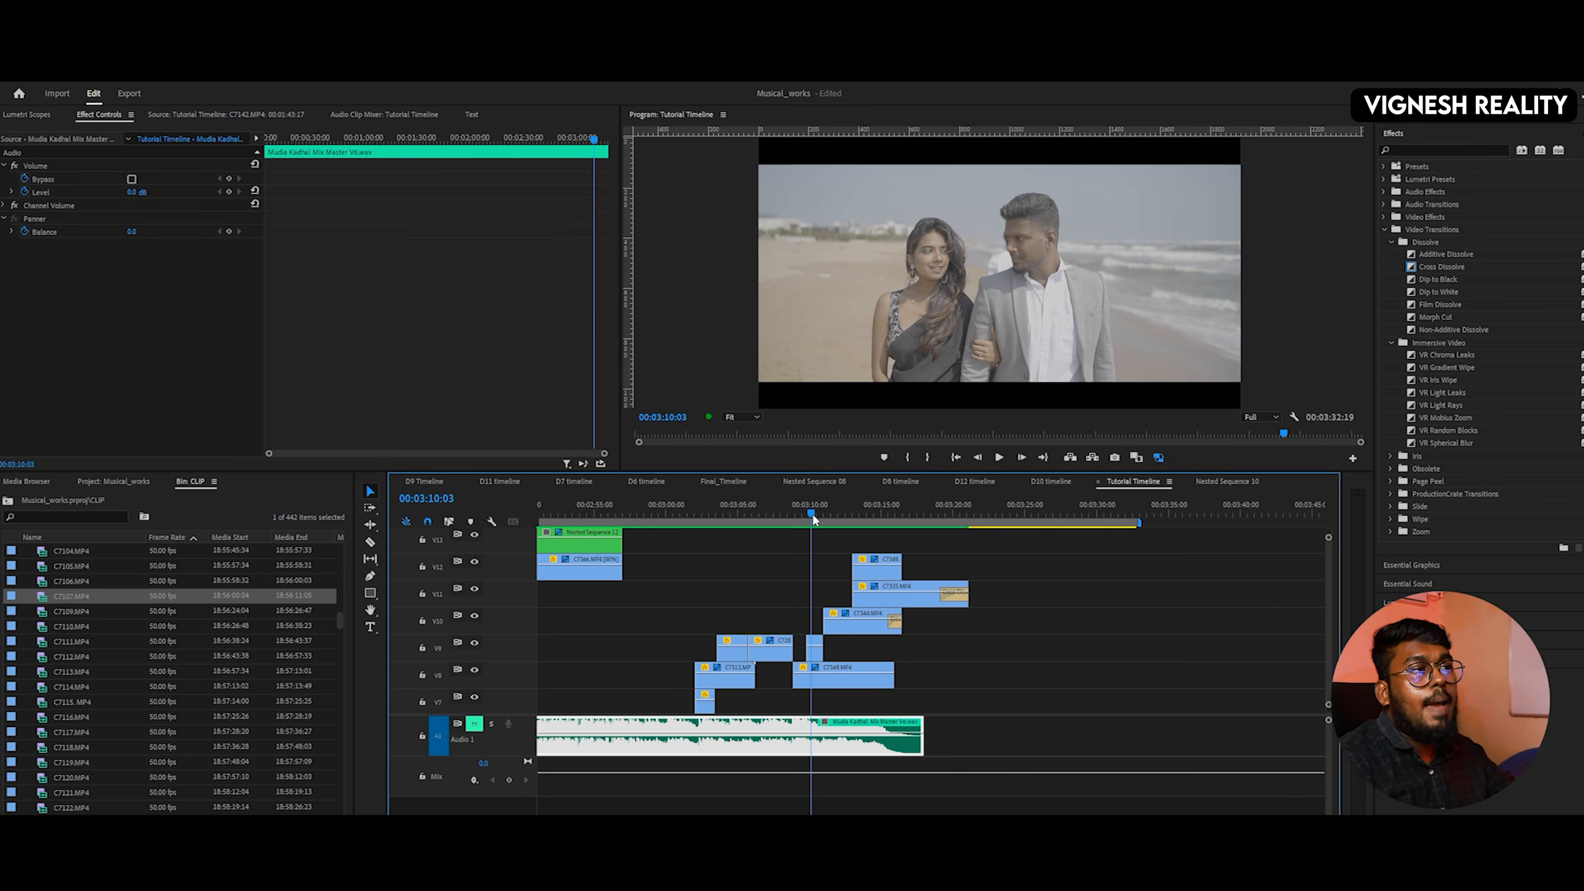
{"action": "key", "text": "equal"}
{"action": "key", "text": "equal"}
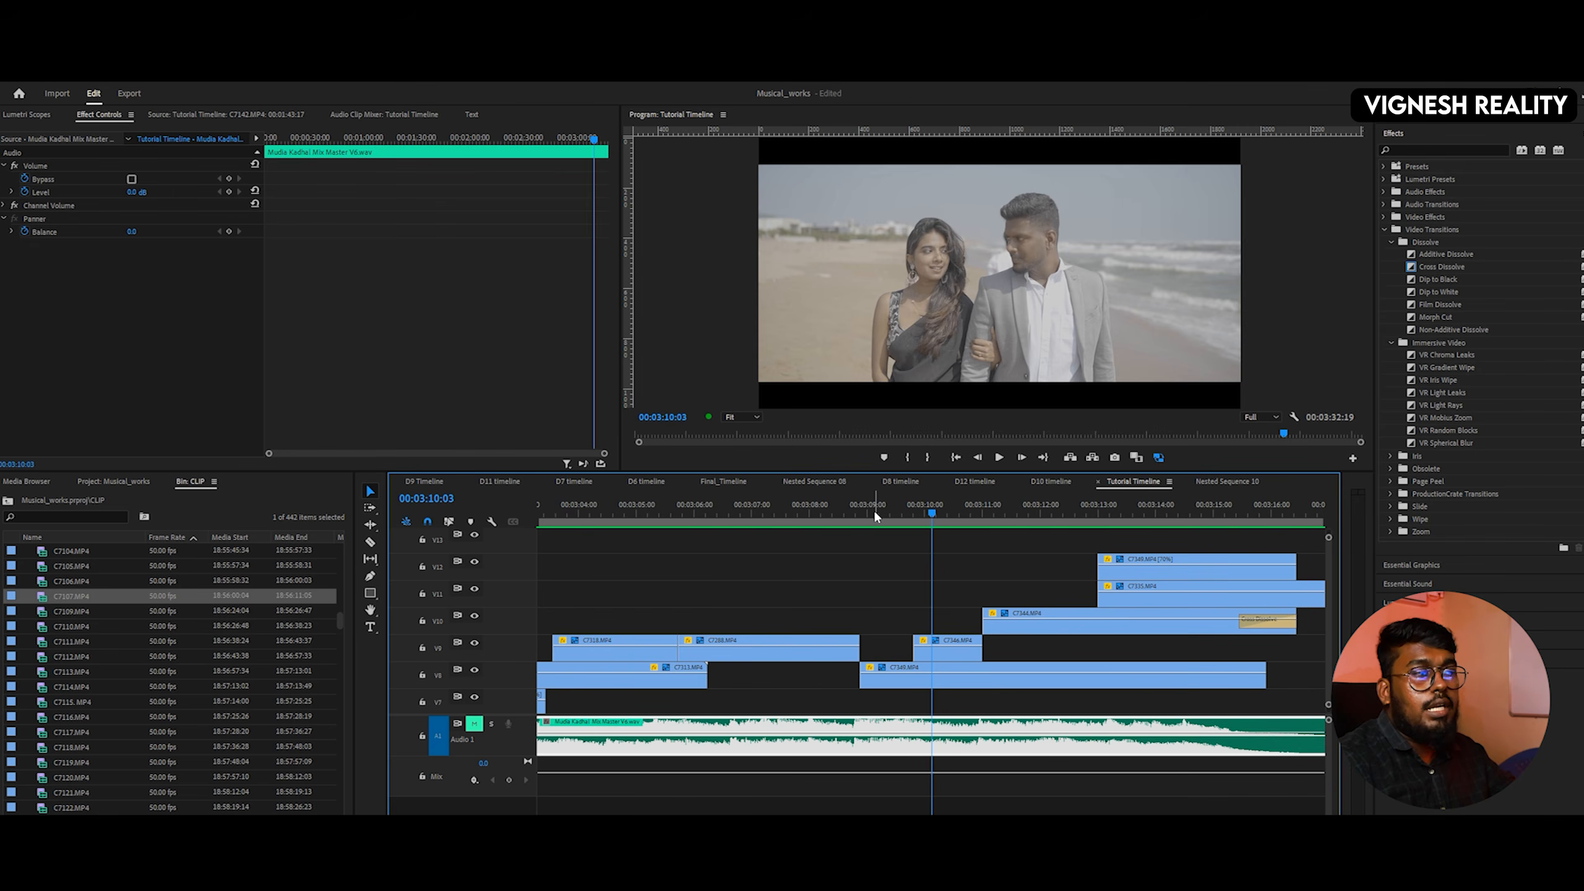
{"action": "left_click", "coordinate": [880, 513]}
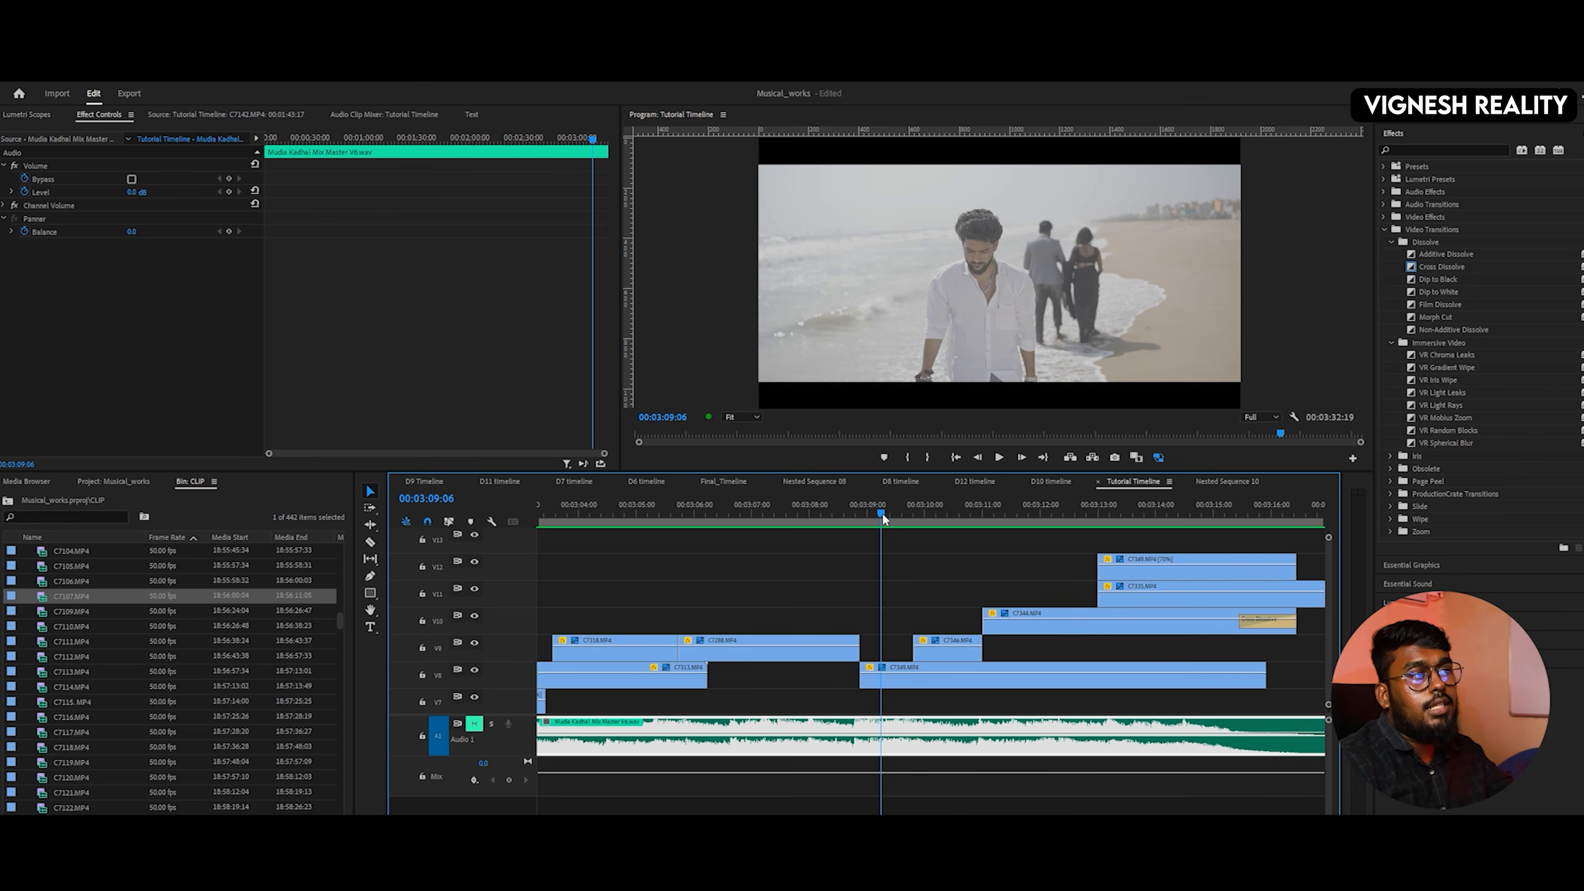
{"action": "left_click_drag", "start_coordinate": [918, 510], "coordinate": [615, 549]}
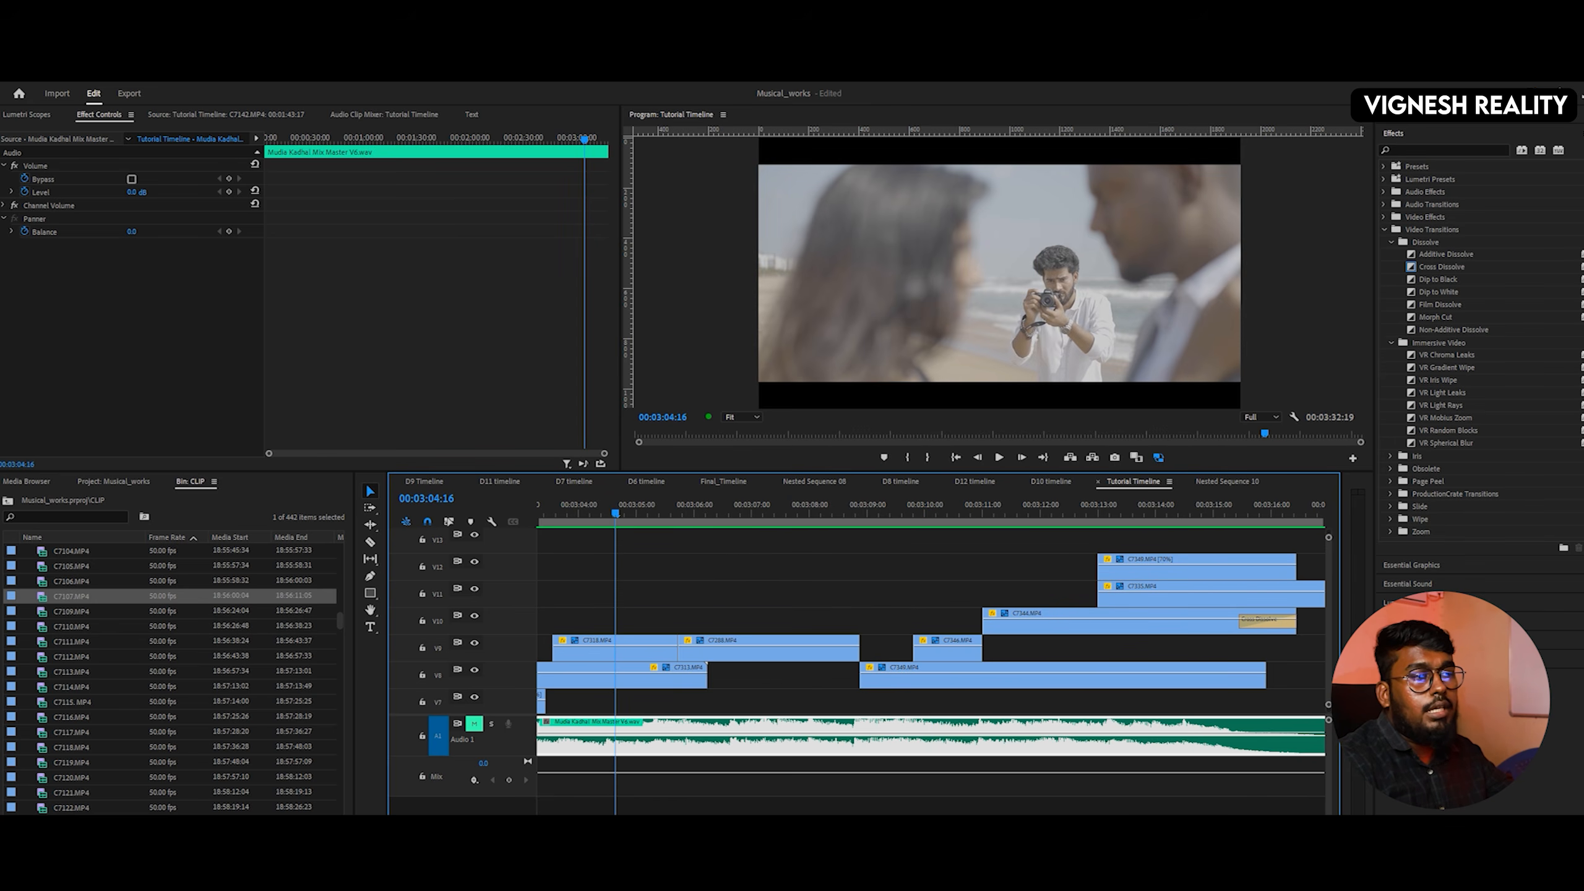
{"action": "scroll", "coordinate": [929, 643], "scroll_direction": "down", "scroll_amount": 8}
{"action": "scroll", "coordinate": [930, 643], "scroll_direction": "up", "scroll_amount": 8}
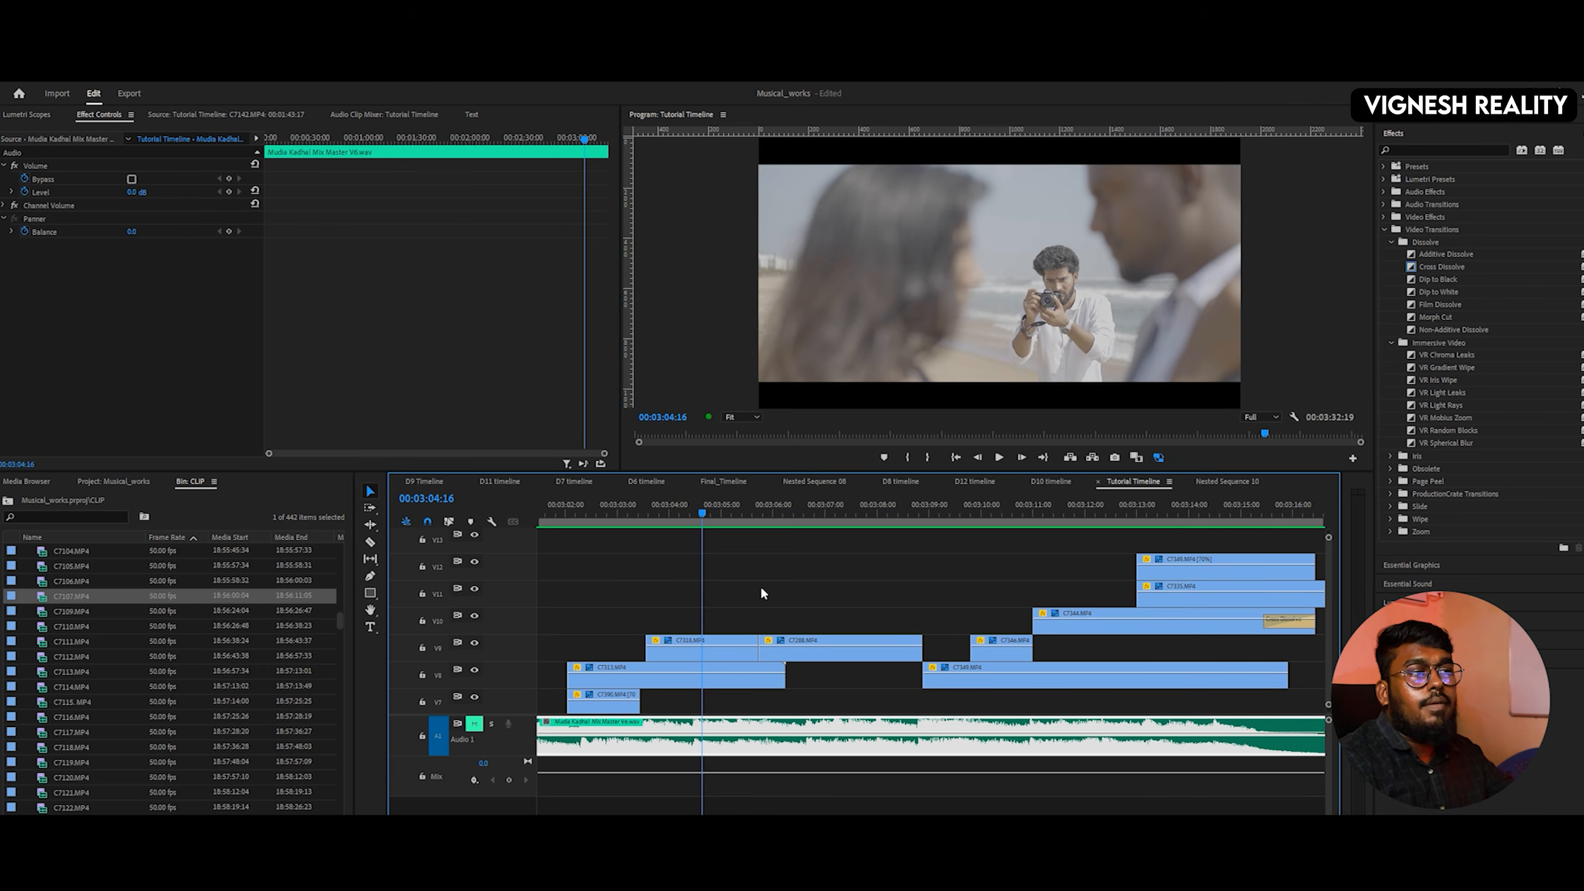
{"action": "left_click_drag", "start_coordinate": [630, 519], "coordinate": [587, 531]}
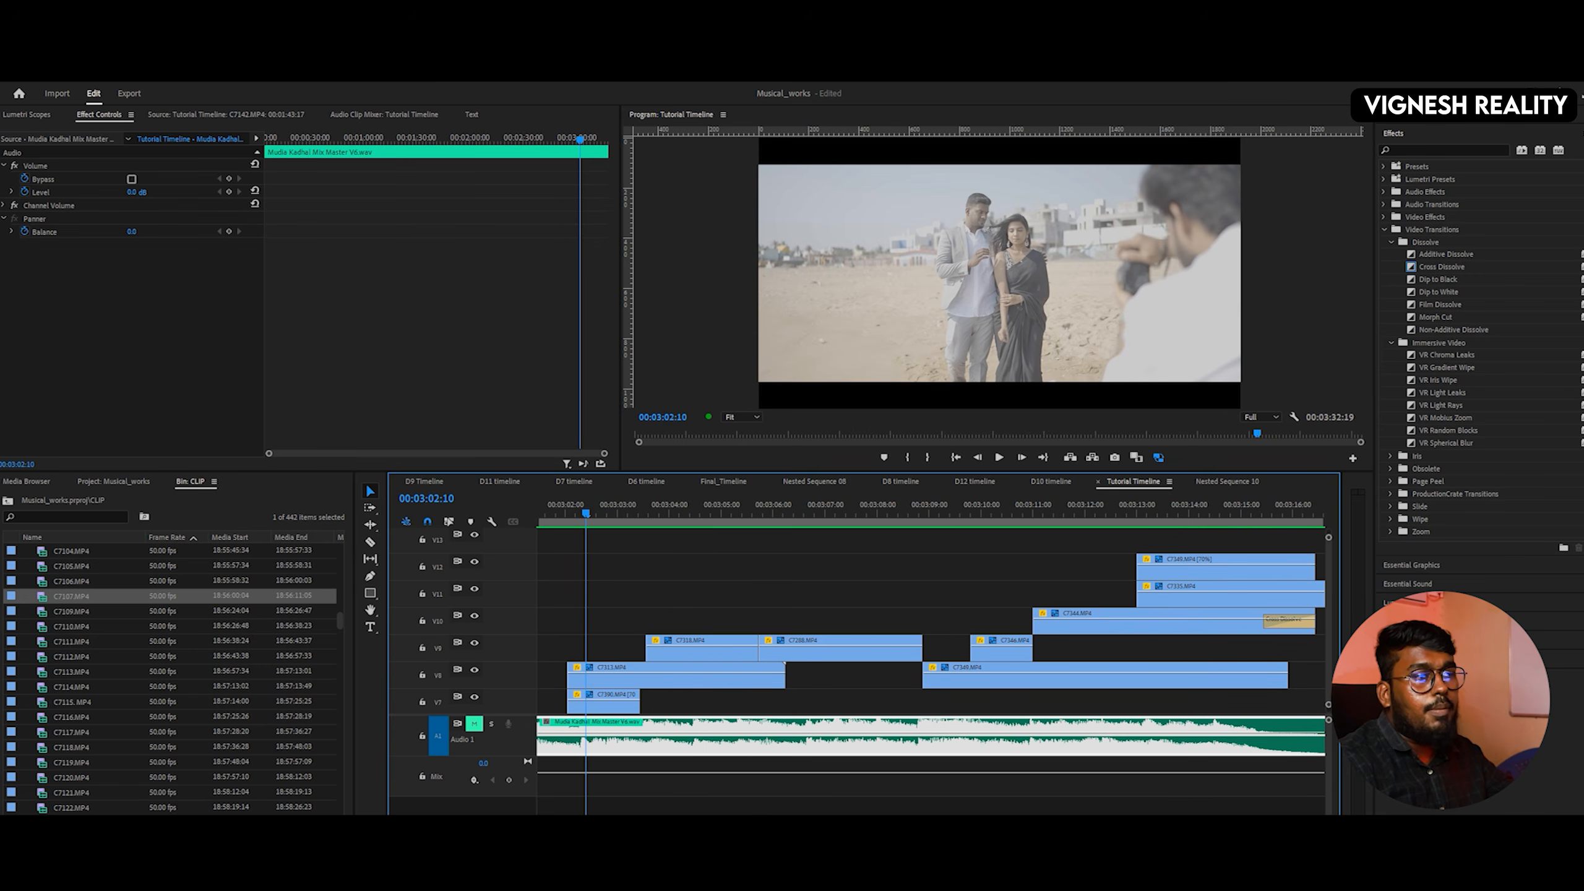
- Go back to the garden-to-beach match cut and review the outstretched-hand shots between 00:02:57:15 and 00:02:59:03
{"action": "key", "text": "minus"}
{"action": "left_click_drag", "start_coordinate": [852, 515], "coordinate": [806, 515]}
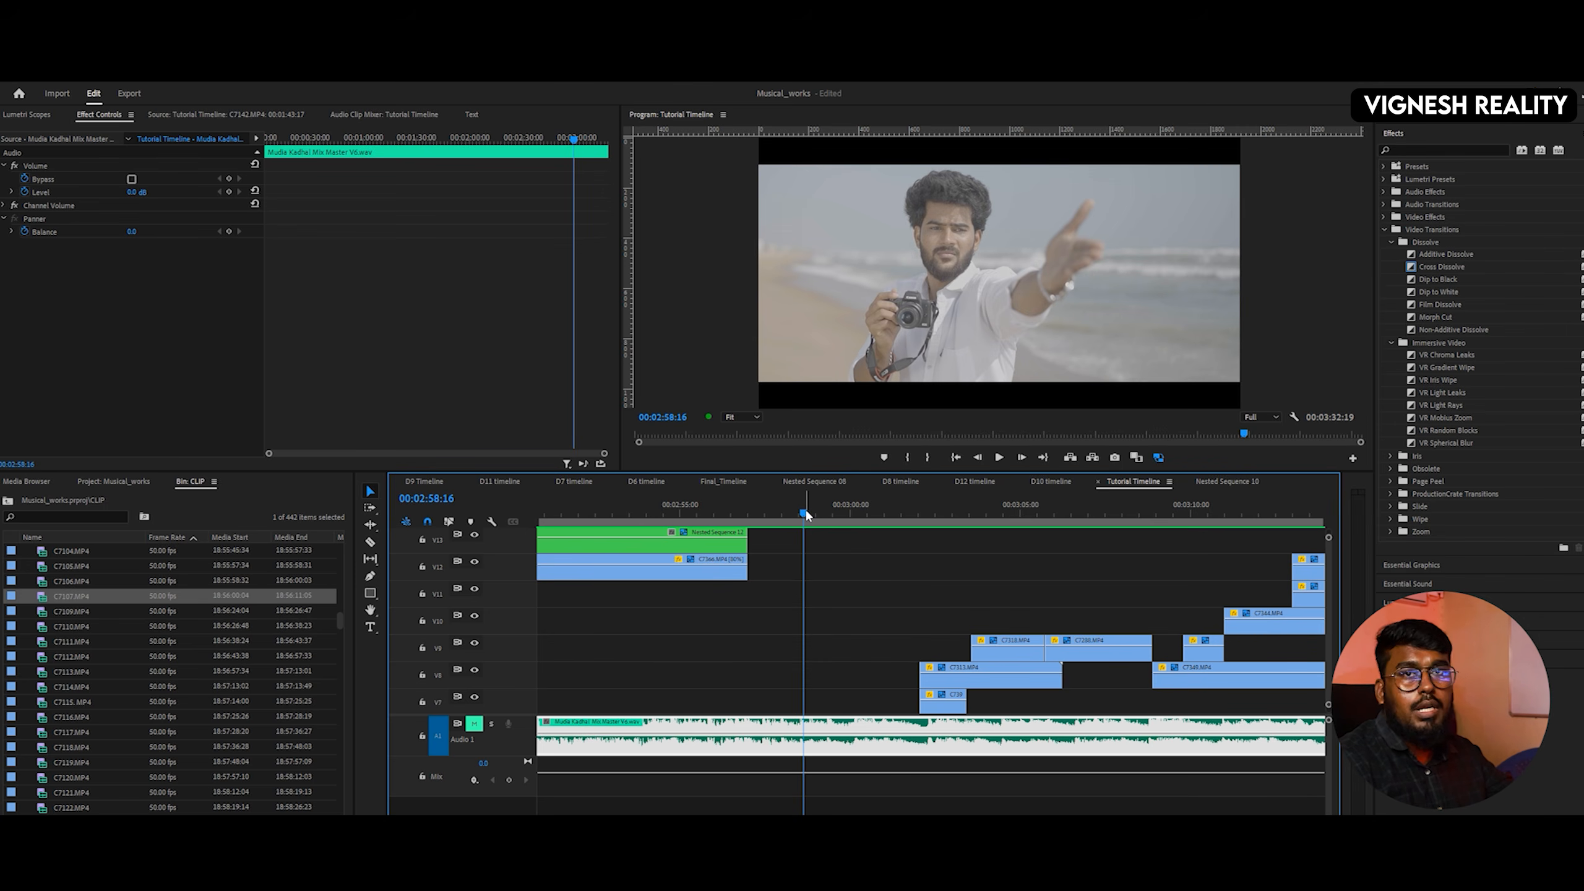
{"action": "left_click_drag", "start_coordinate": [806, 513], "coordinate": [771, 522]}
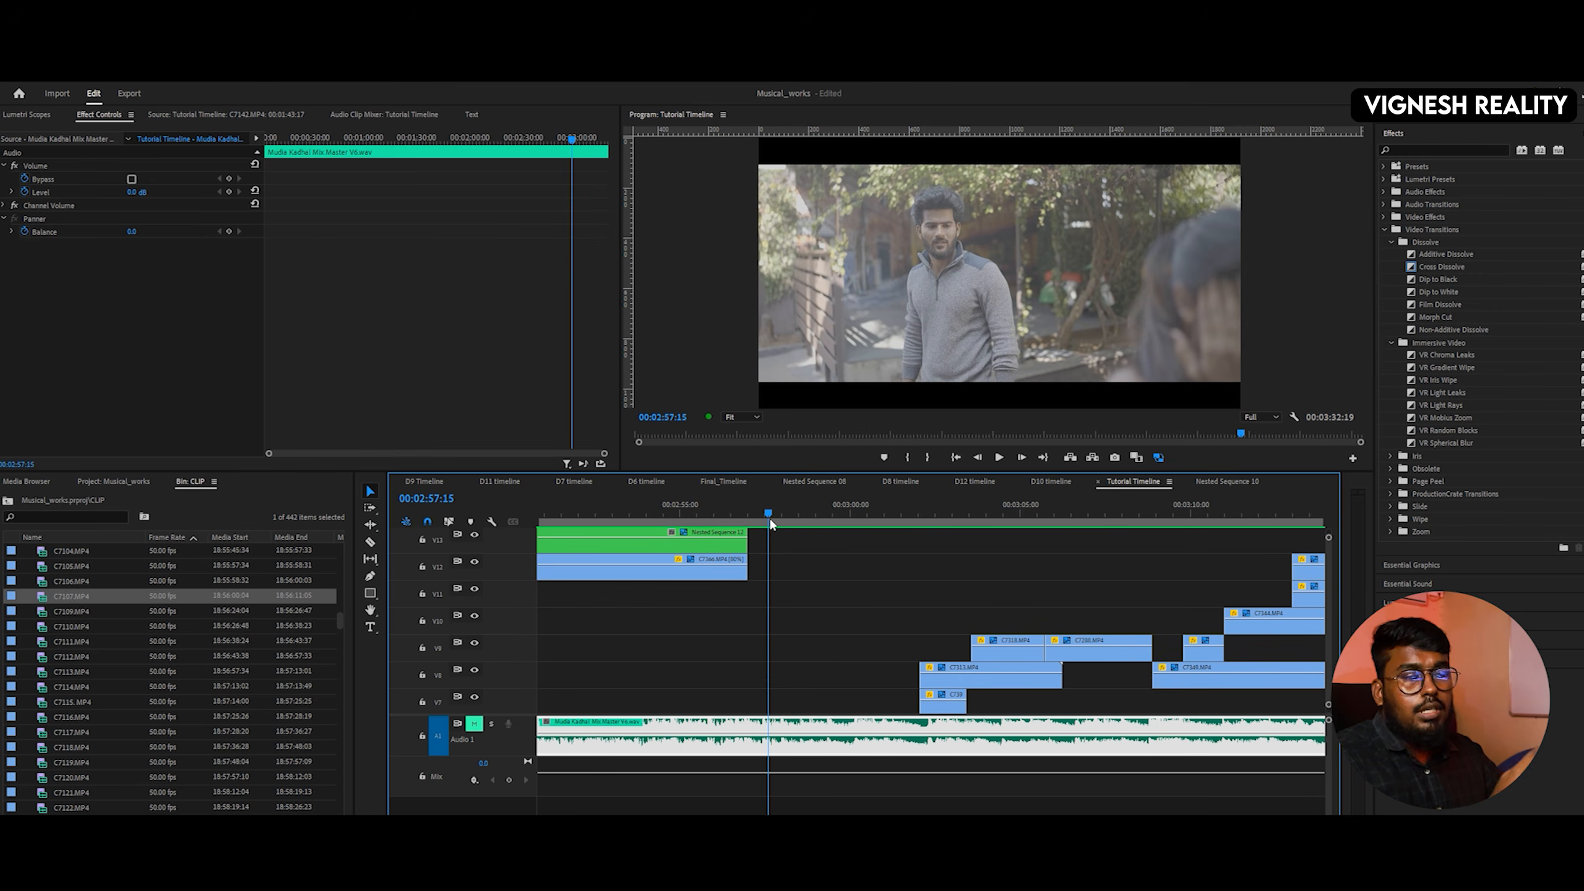
{"action": "left_click_drag", "start_coordinate": [771, 522], "coordinate": [787, 520]}
{"action": "key", "text": "space"}
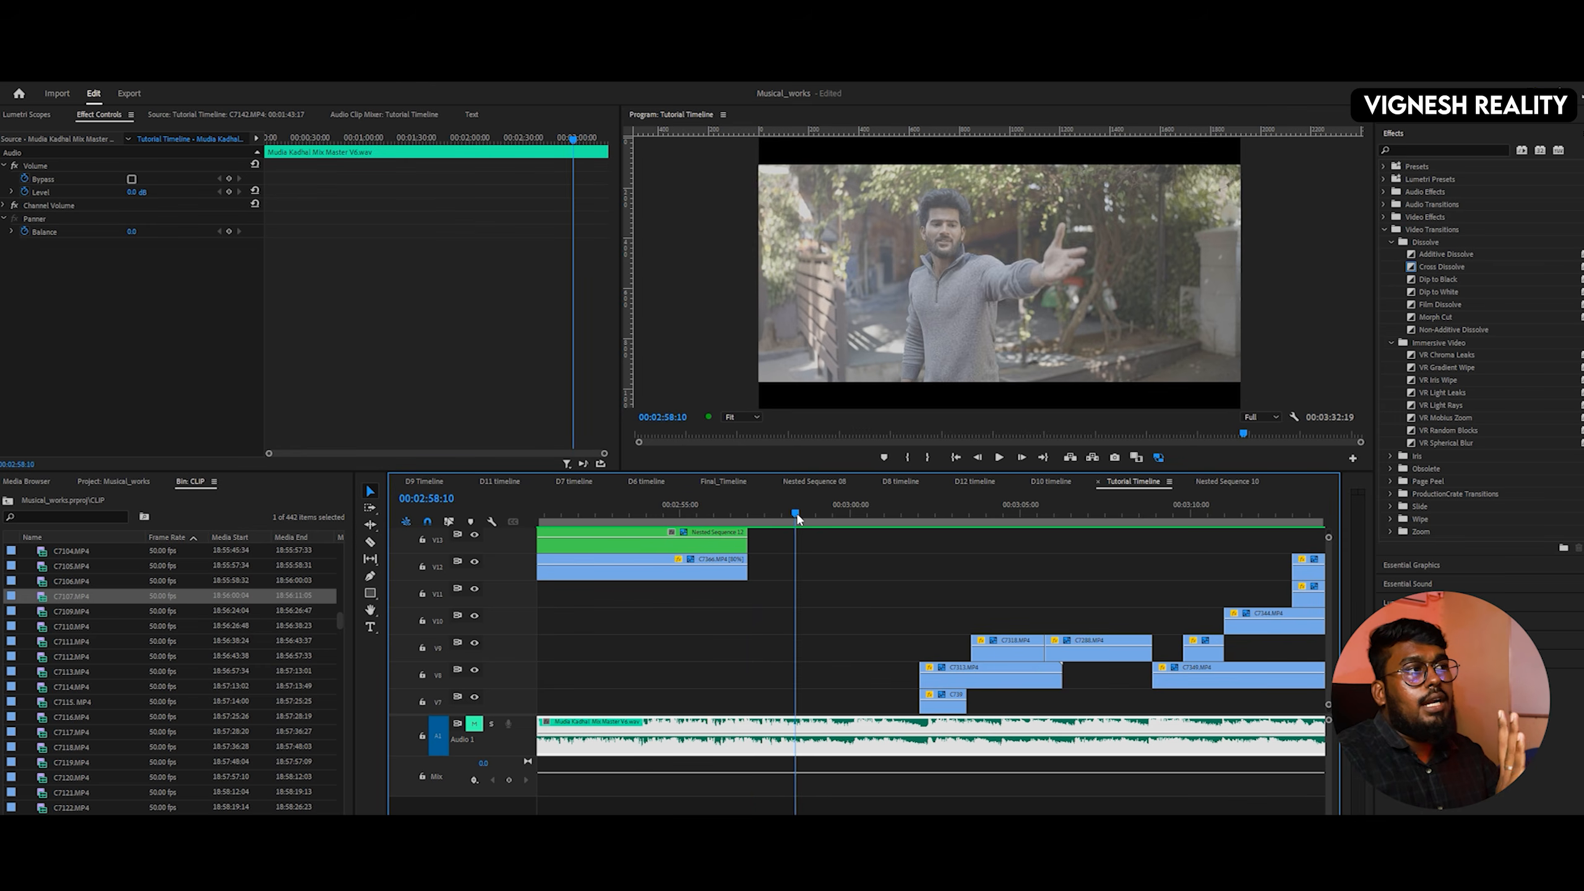
{"action": "left_click", "coordinate": [756, 521]}
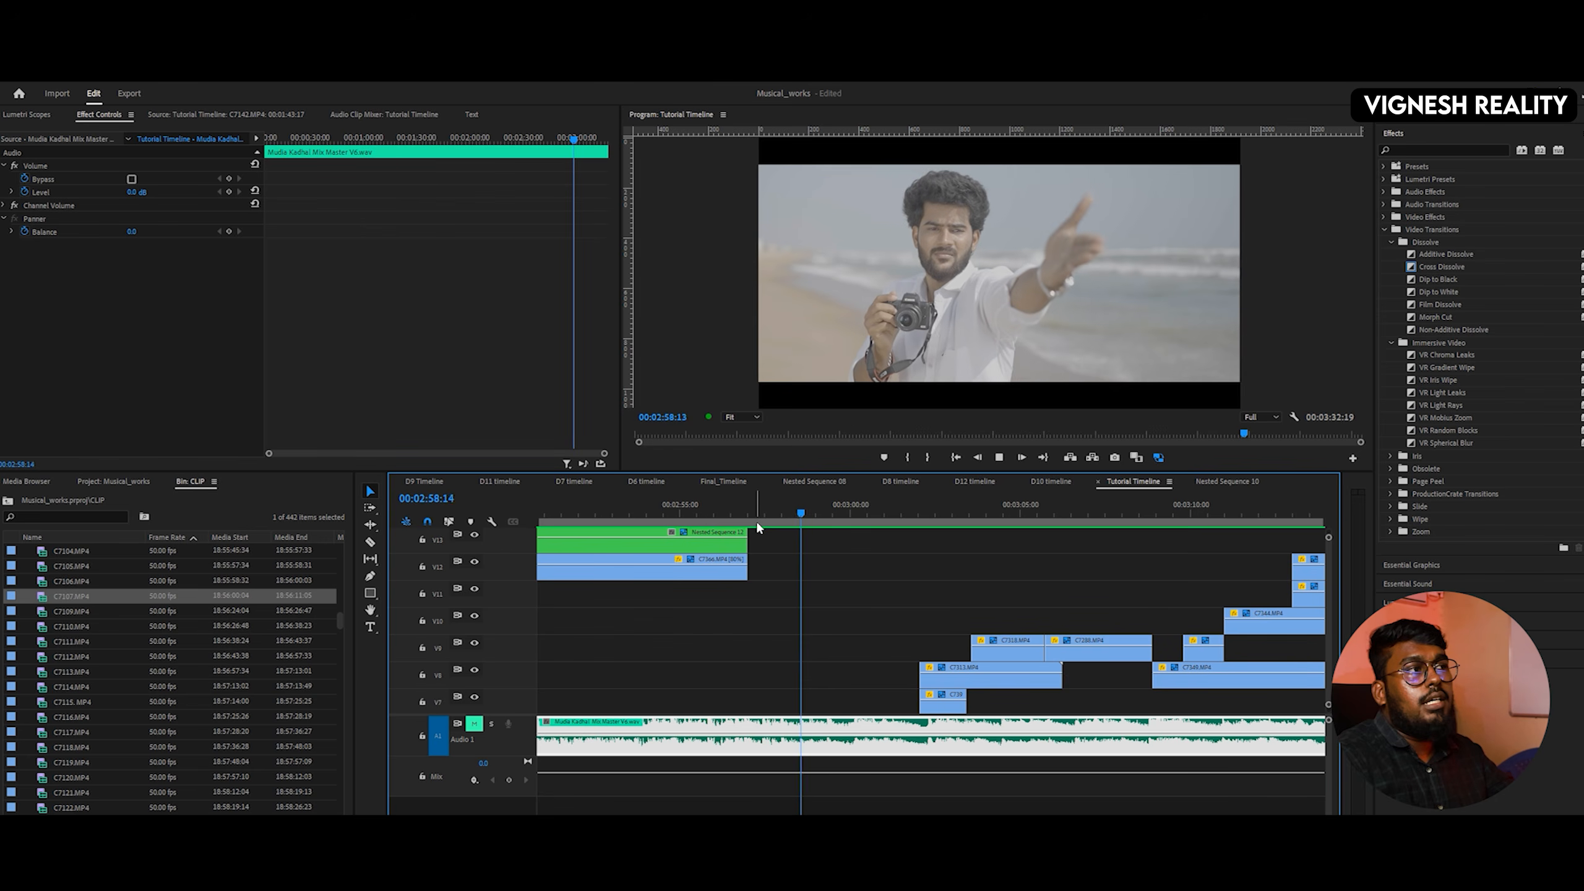
{"action": "key", "text": "space"}
{"action": "key", "text": "space"}
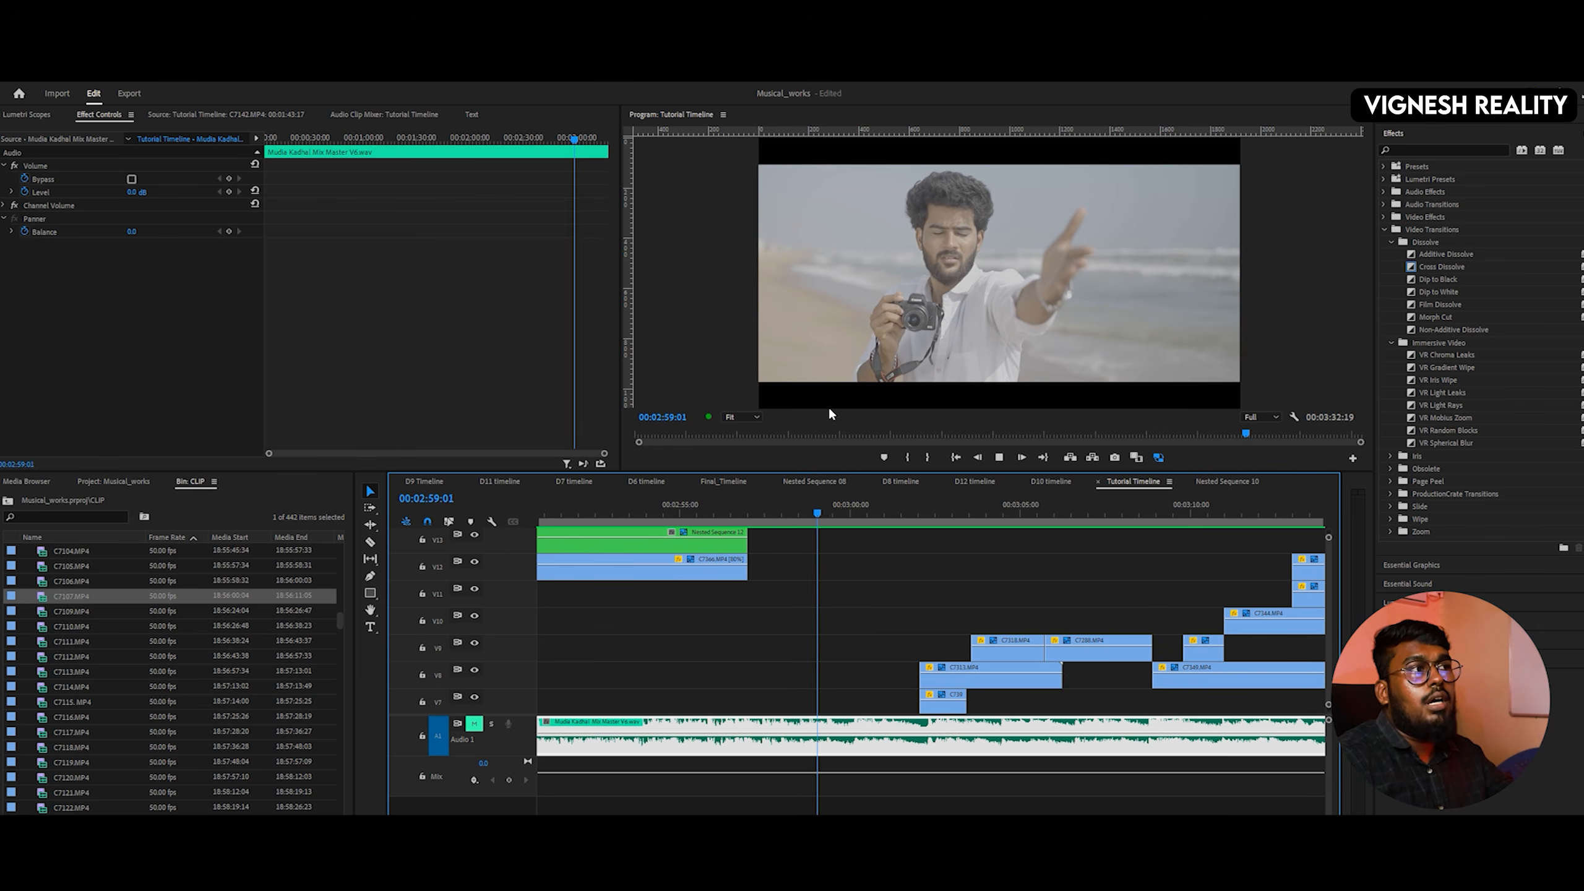
{"action": "key", "text": "space"}
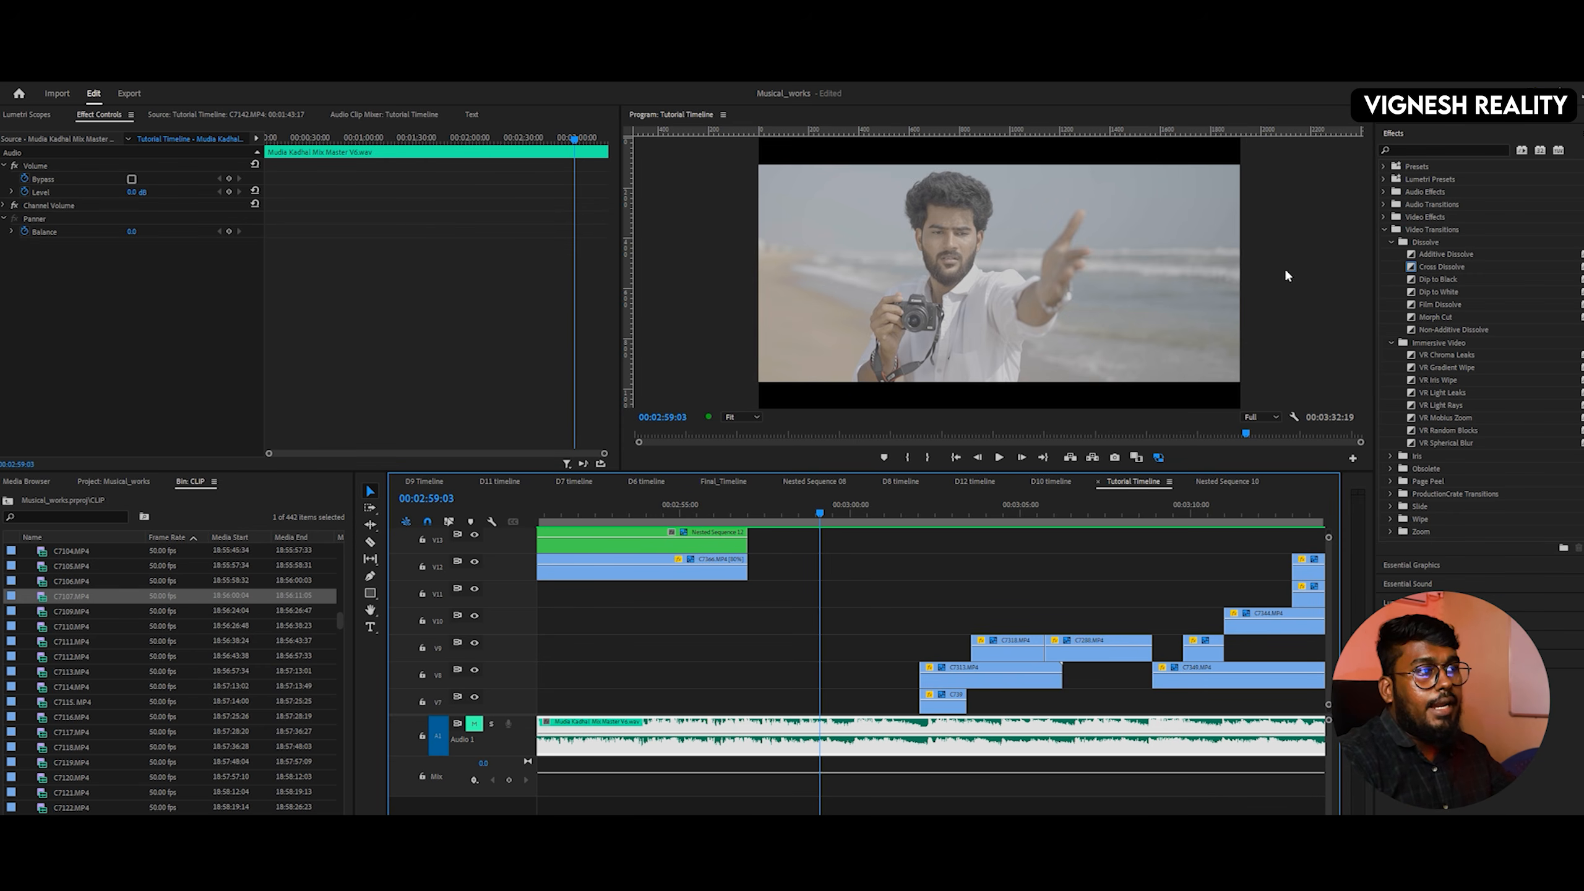
- Move ahead to the seated couple at 00:03:07:01, then review the walking couple and the photographer looking aside up to 00:03:11:10
{"action": "left_click_drag", "start_coordinate": [826, 511], "coordinate": [1089, 513]}
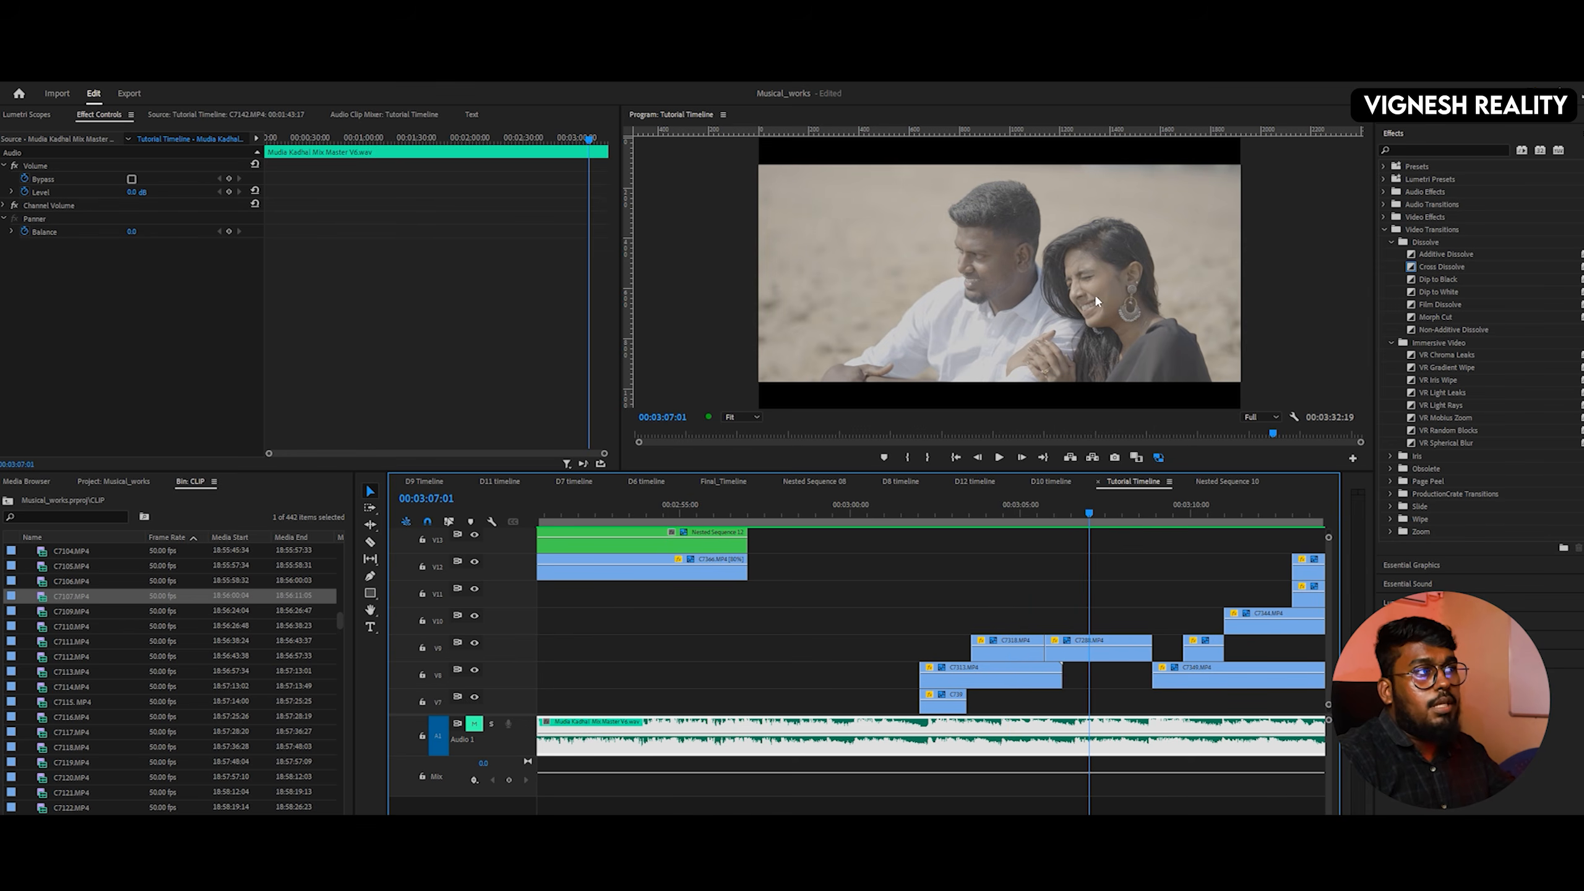
{"action": "key", "text": "minus"}
{"action": "key", "text": "minus"}
{"action": "key", "text": "minus"}
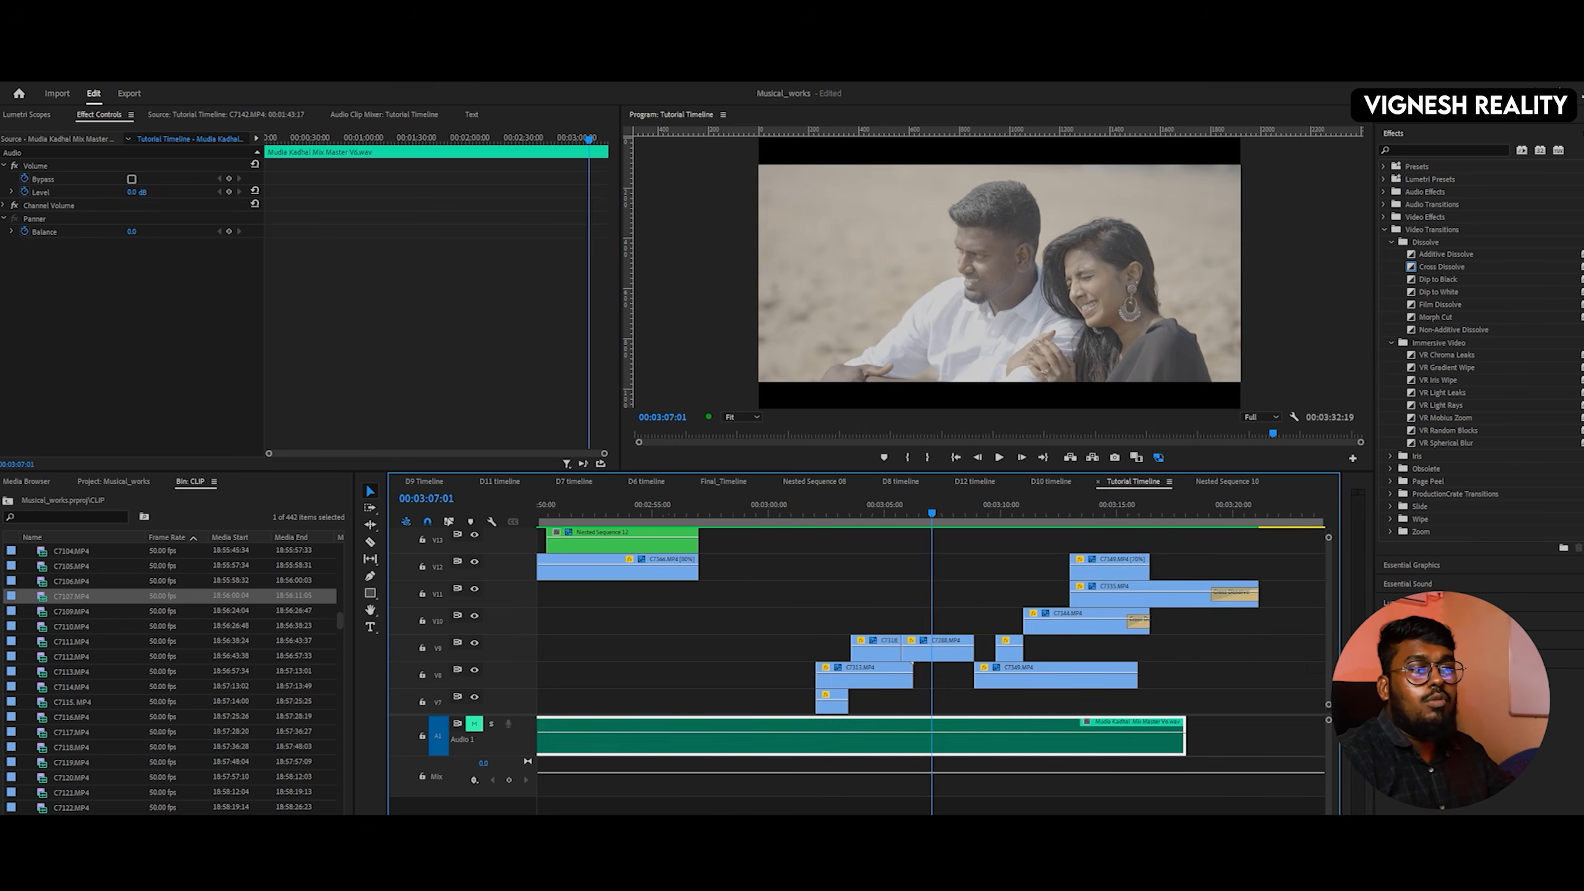
{"action": "left_click_drag", "start_coordinate": [938, 513], "coordinate": [986, 507]}
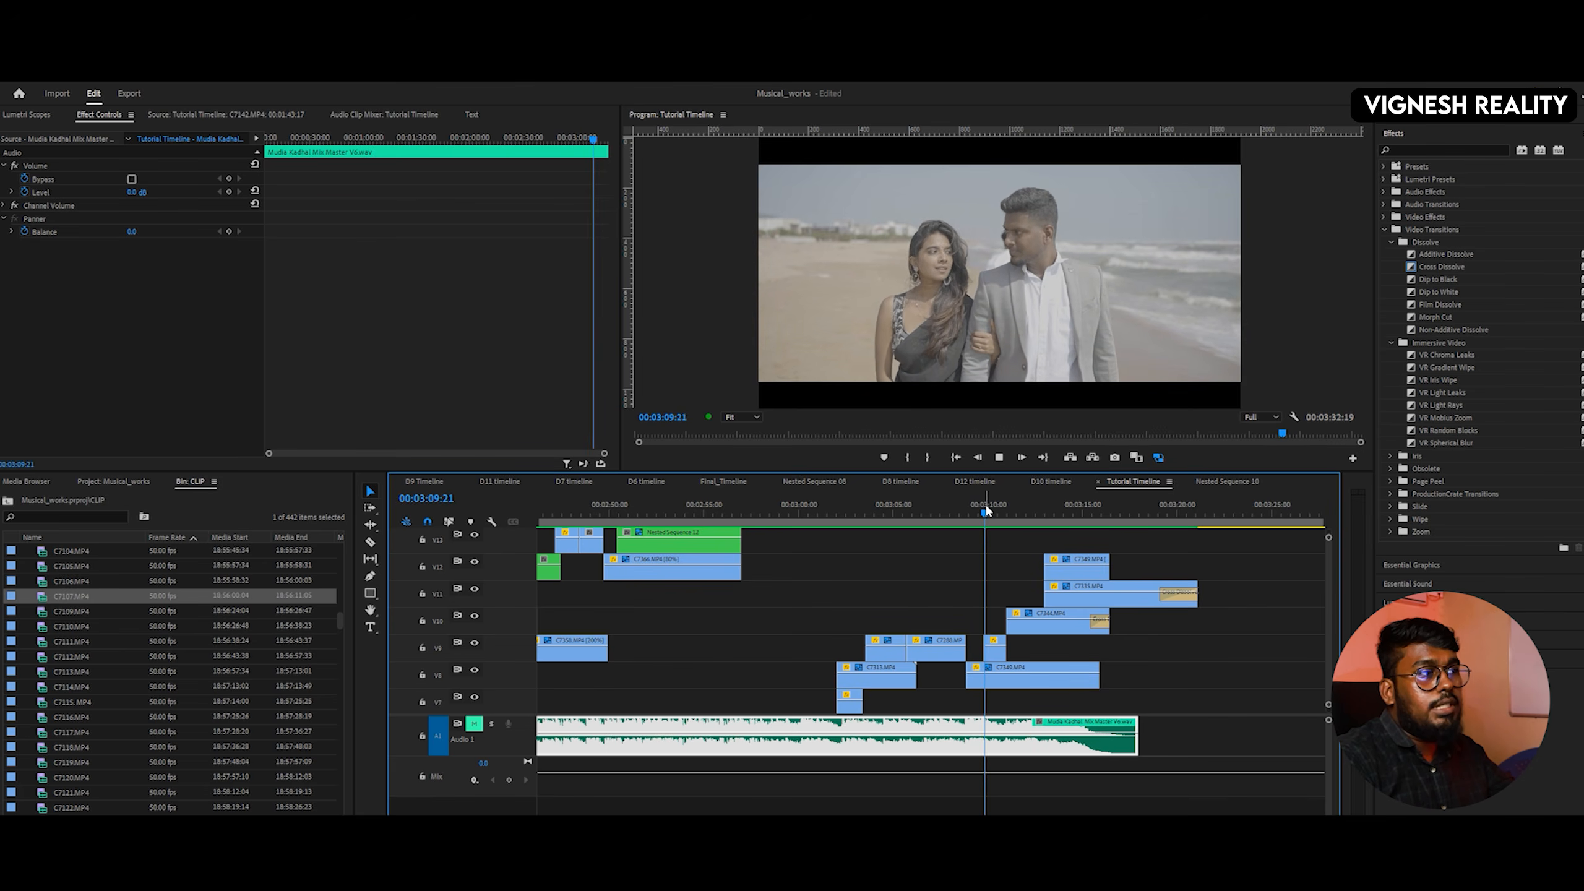
{"action": "key", "text": "space"}
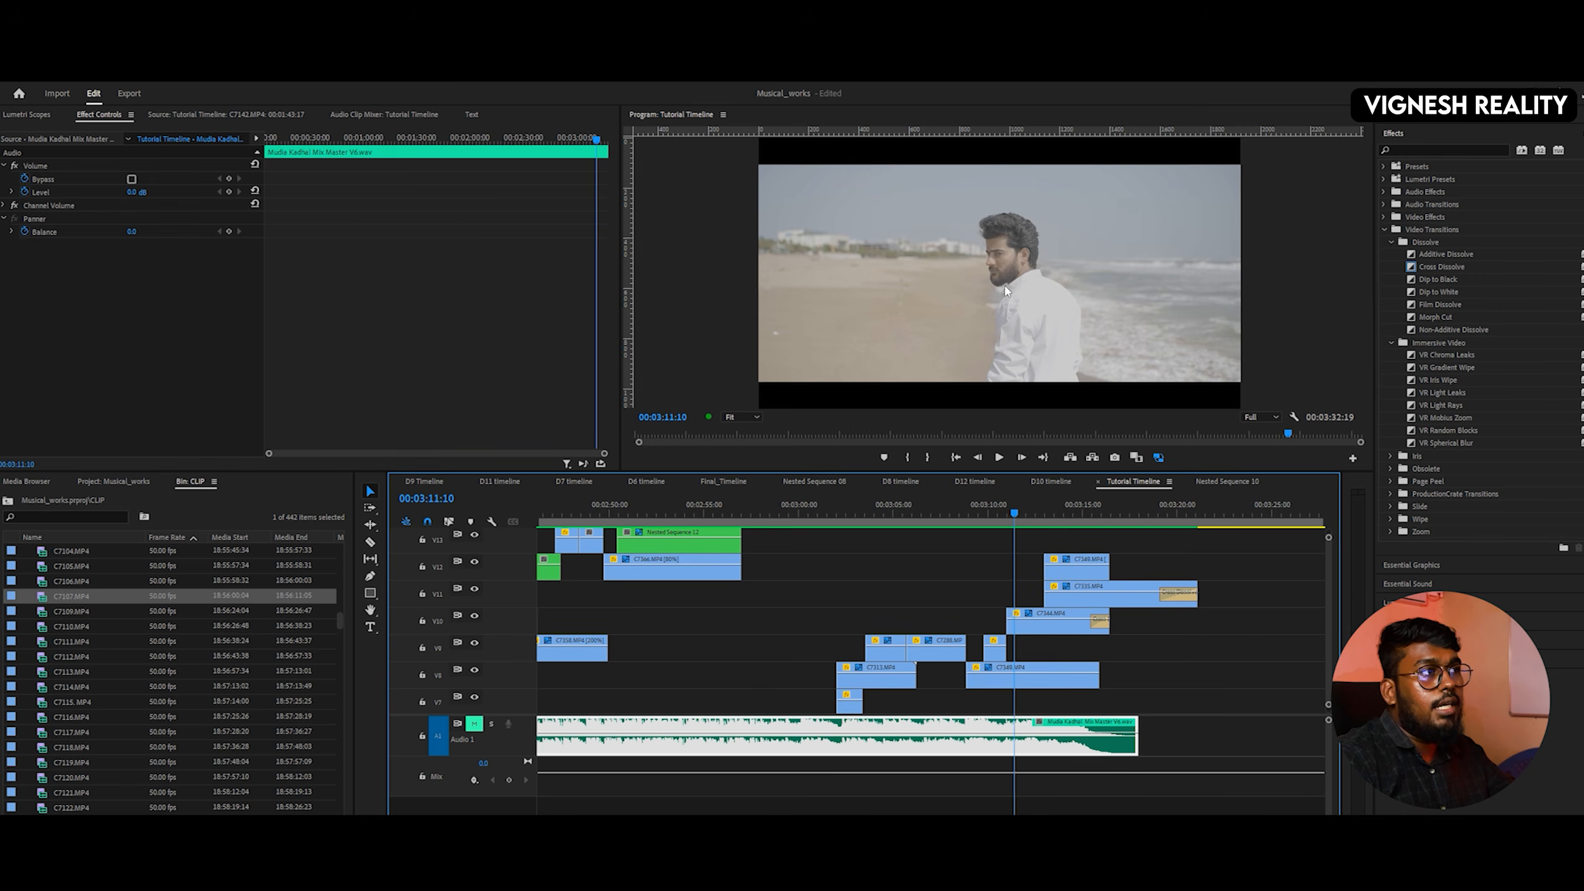
- Play the wide beach ending from 00:03:11:10, skip ahead to 00:03:19:08, and review the closing credit graphics up to the vocals credit at 00:03:26:00
{"action": "key", "text": "space"}
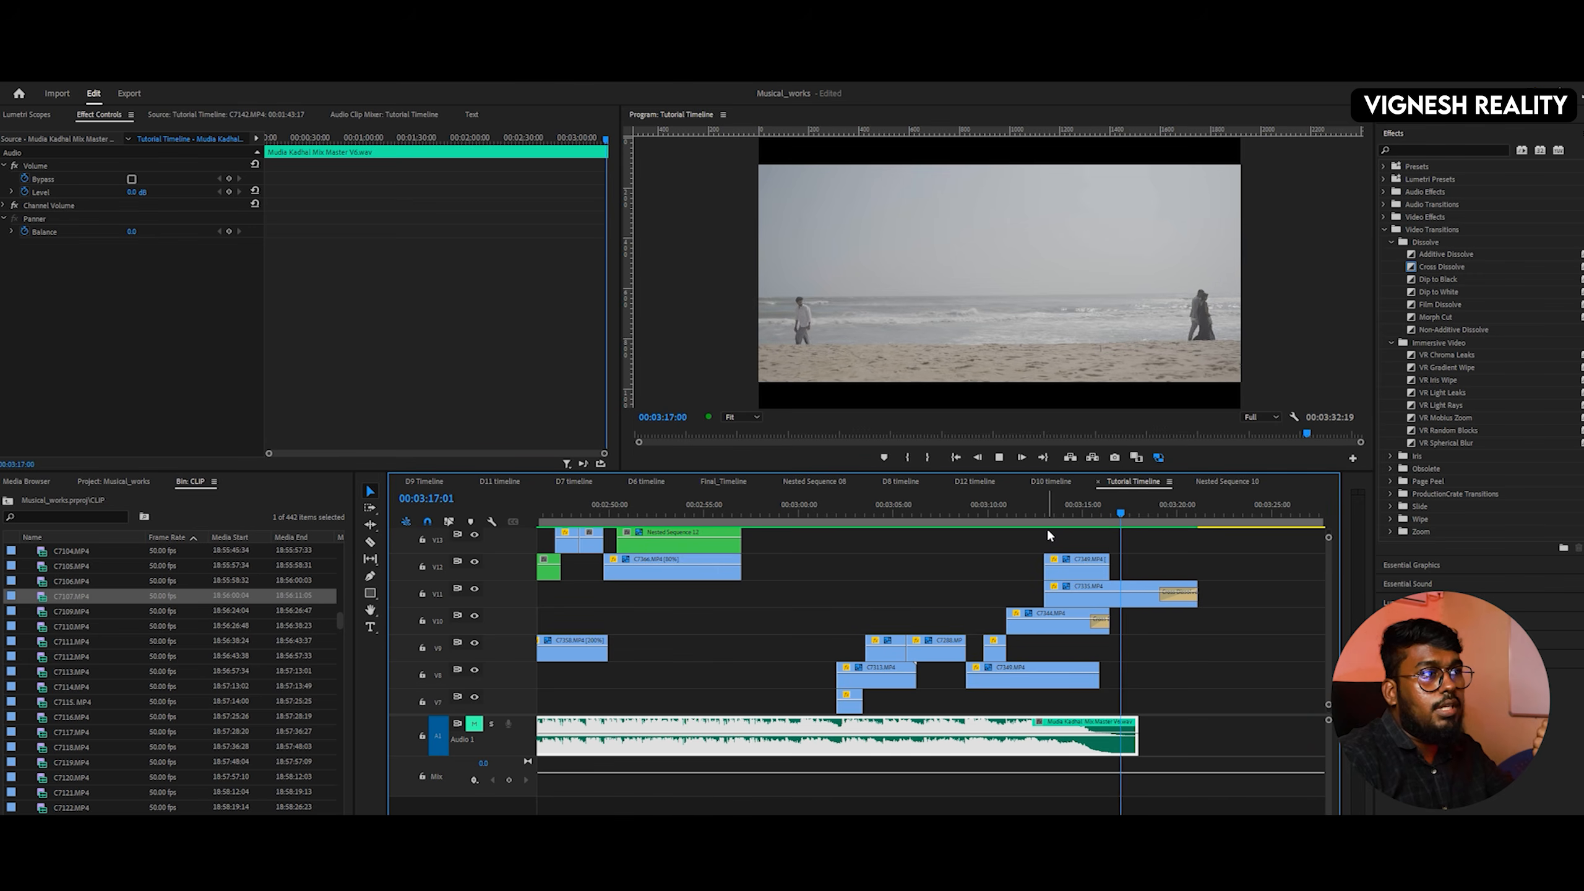
{"action": "left_click", "coordinate": [1166, 512]}
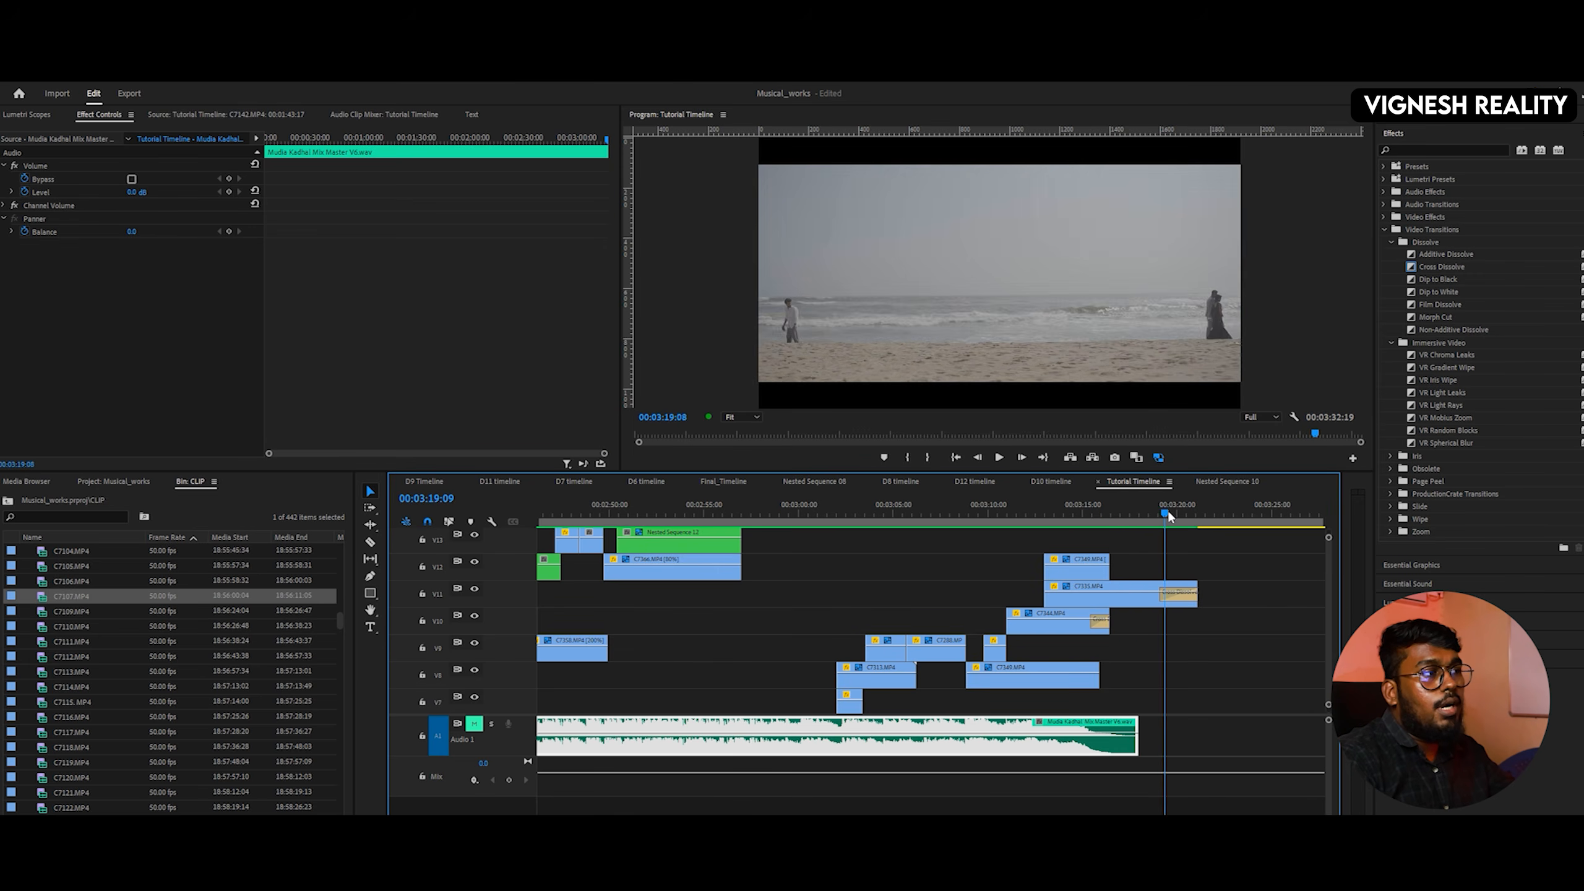
{"action": "key", "text": "space"}
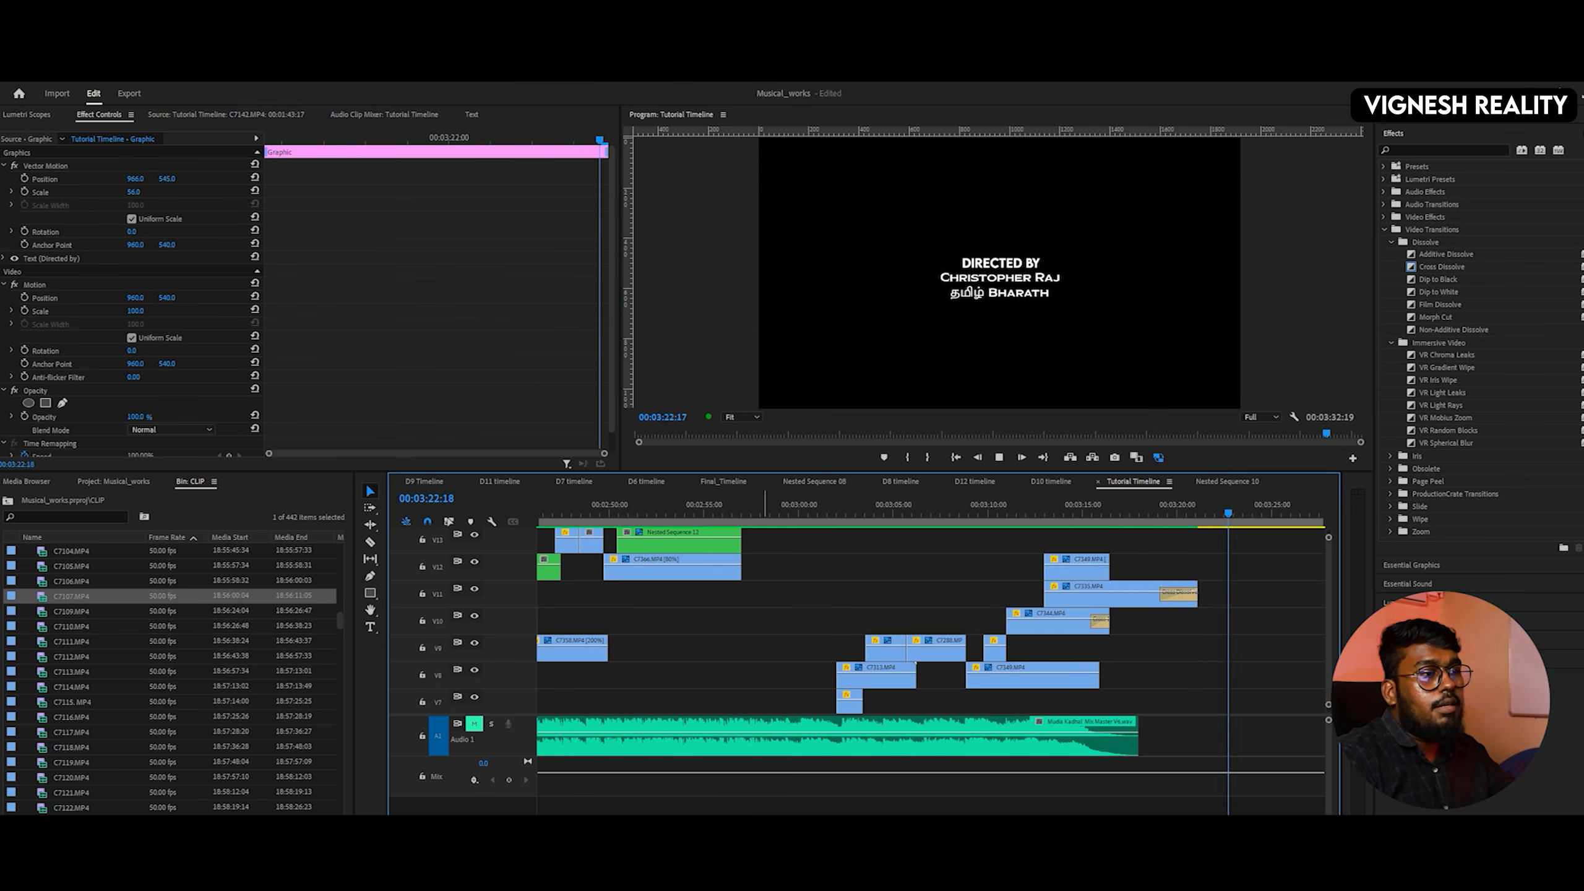
{"action": "scroll", "coordinate": [929, 667], "scroll_direction": "down", "scroll_amount": 5}
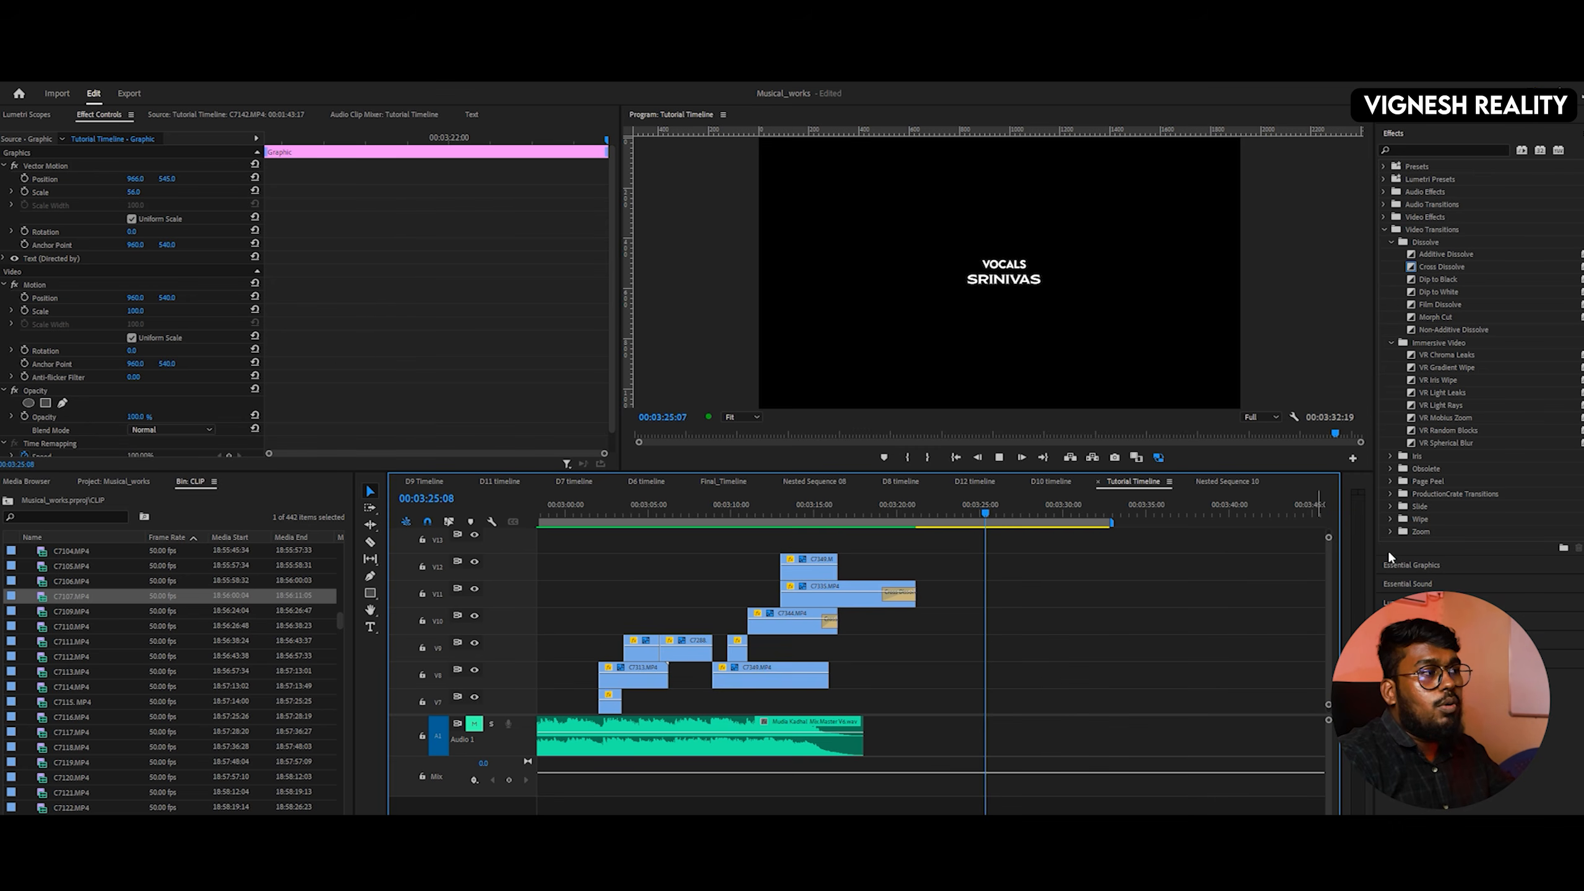
{"action": "key", "text": "space"}
{"action": "scroll", "coordinate": [1327, 612], "scroll_direction": "down", "scroll_amount": 4}
{"action": "key", "text": "space"}
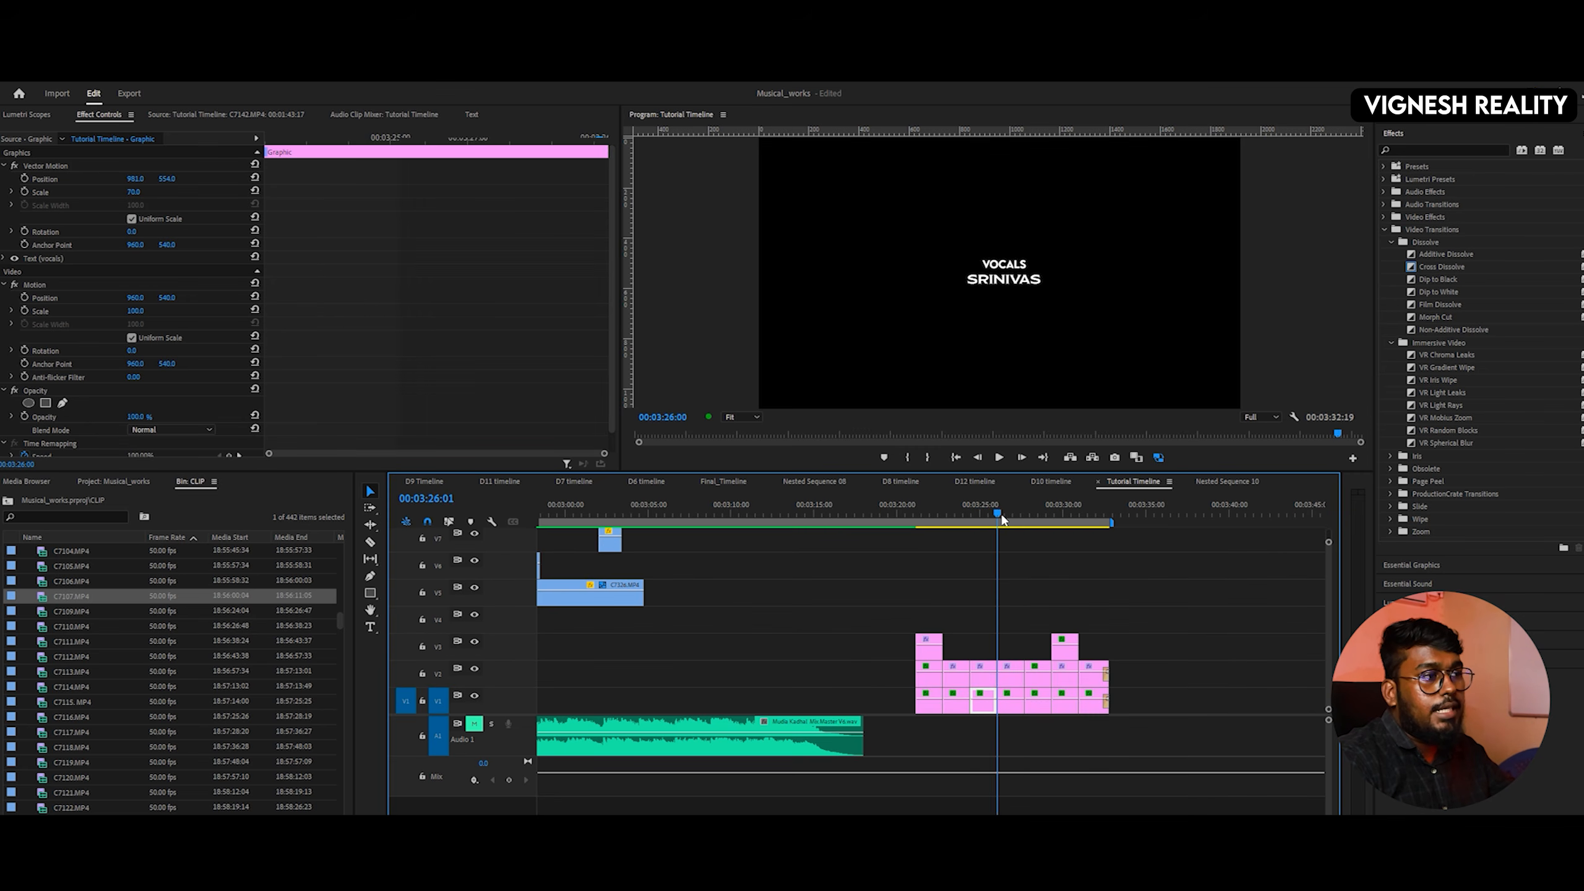